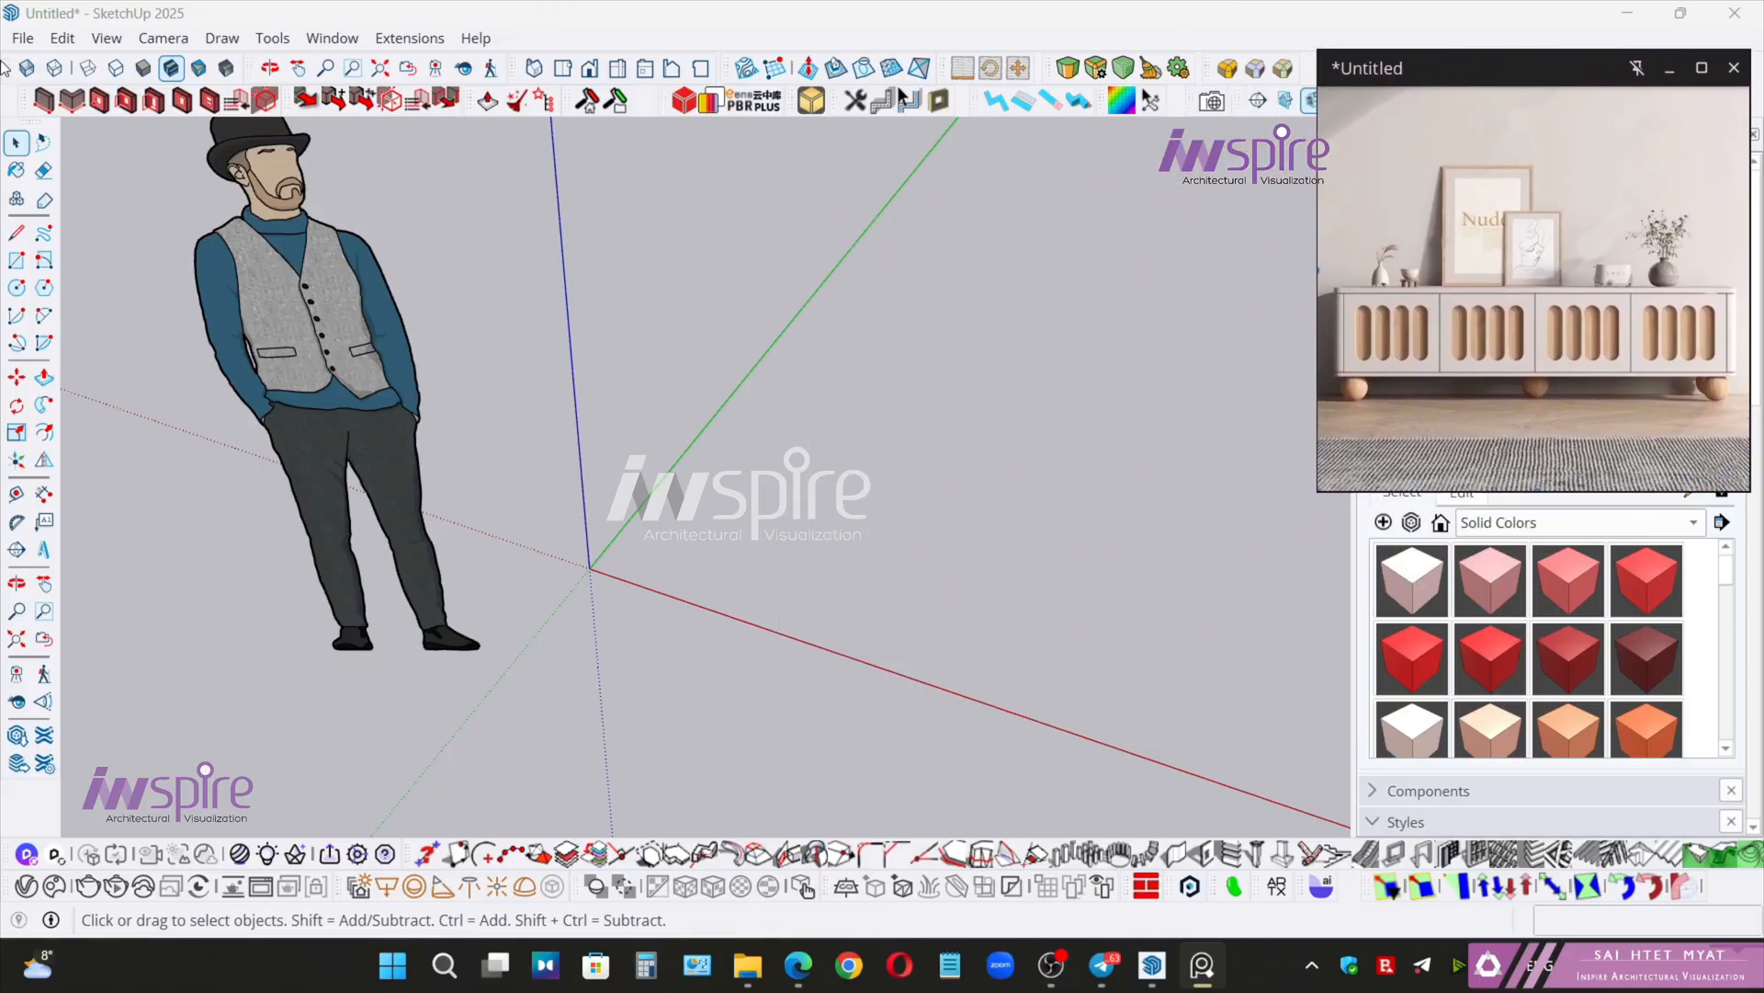
- Import the sideboard photo 3aaaff009eaf366228ca1a29bbb5dec2.jpg from the temp folder as an image
click(23, 38)
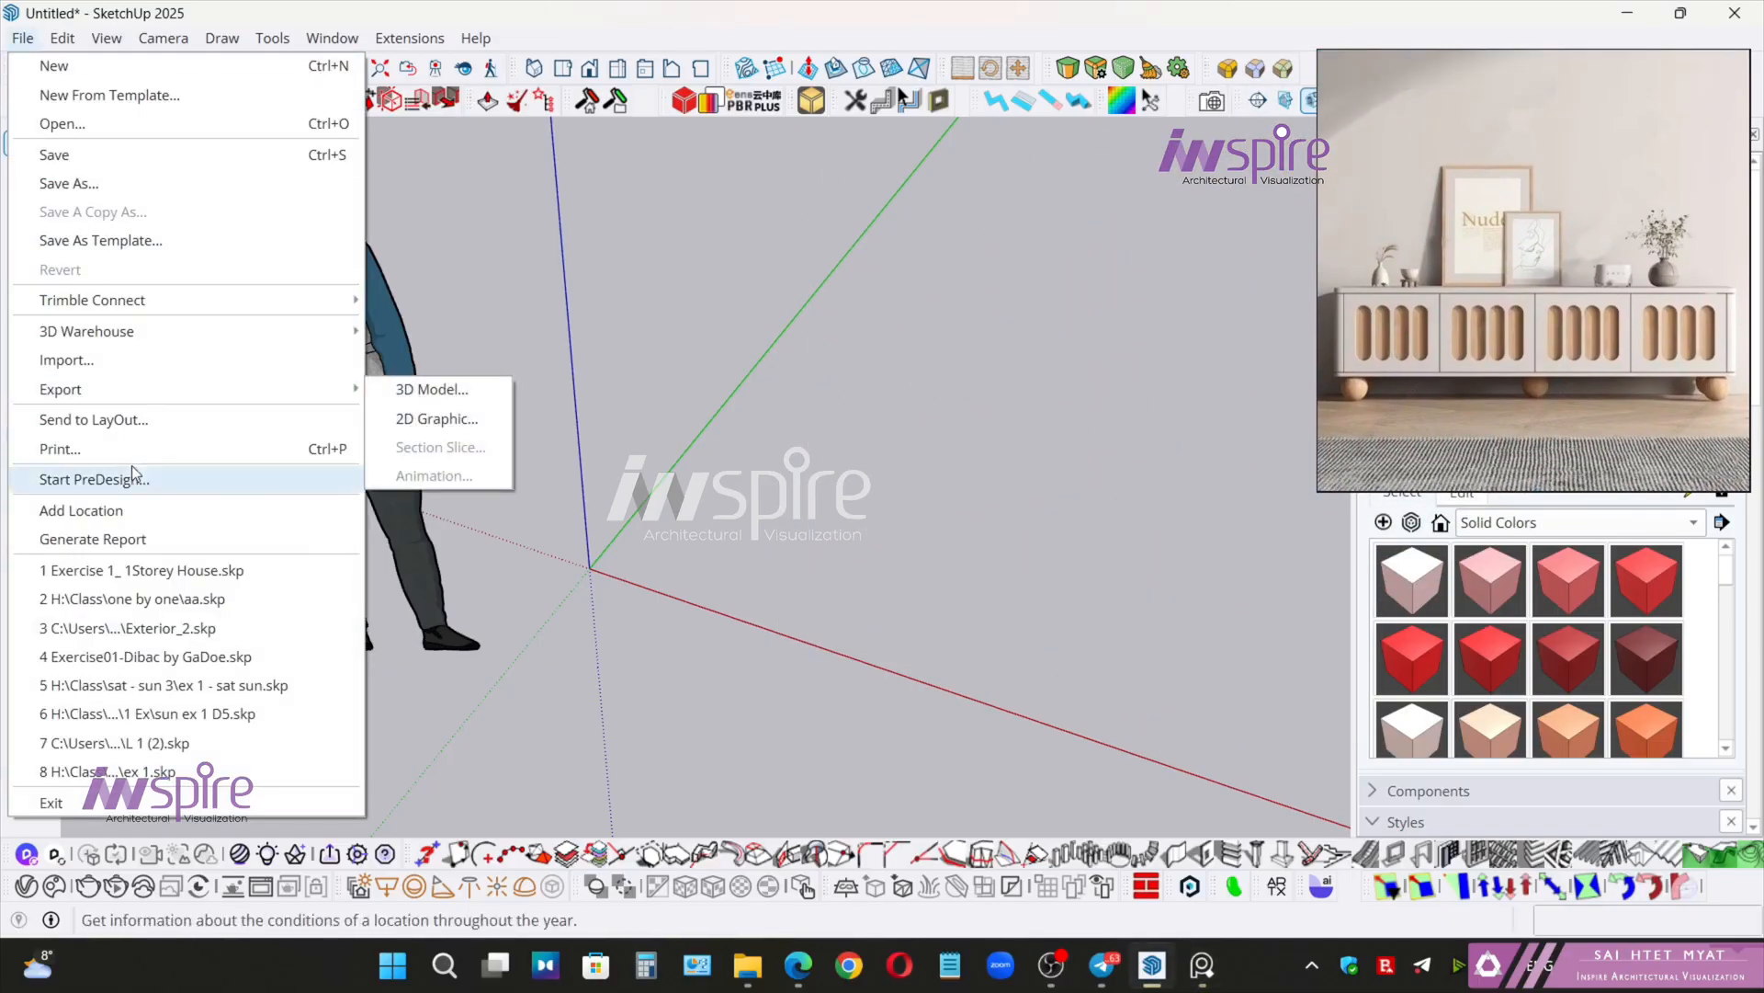
click(66, 359)
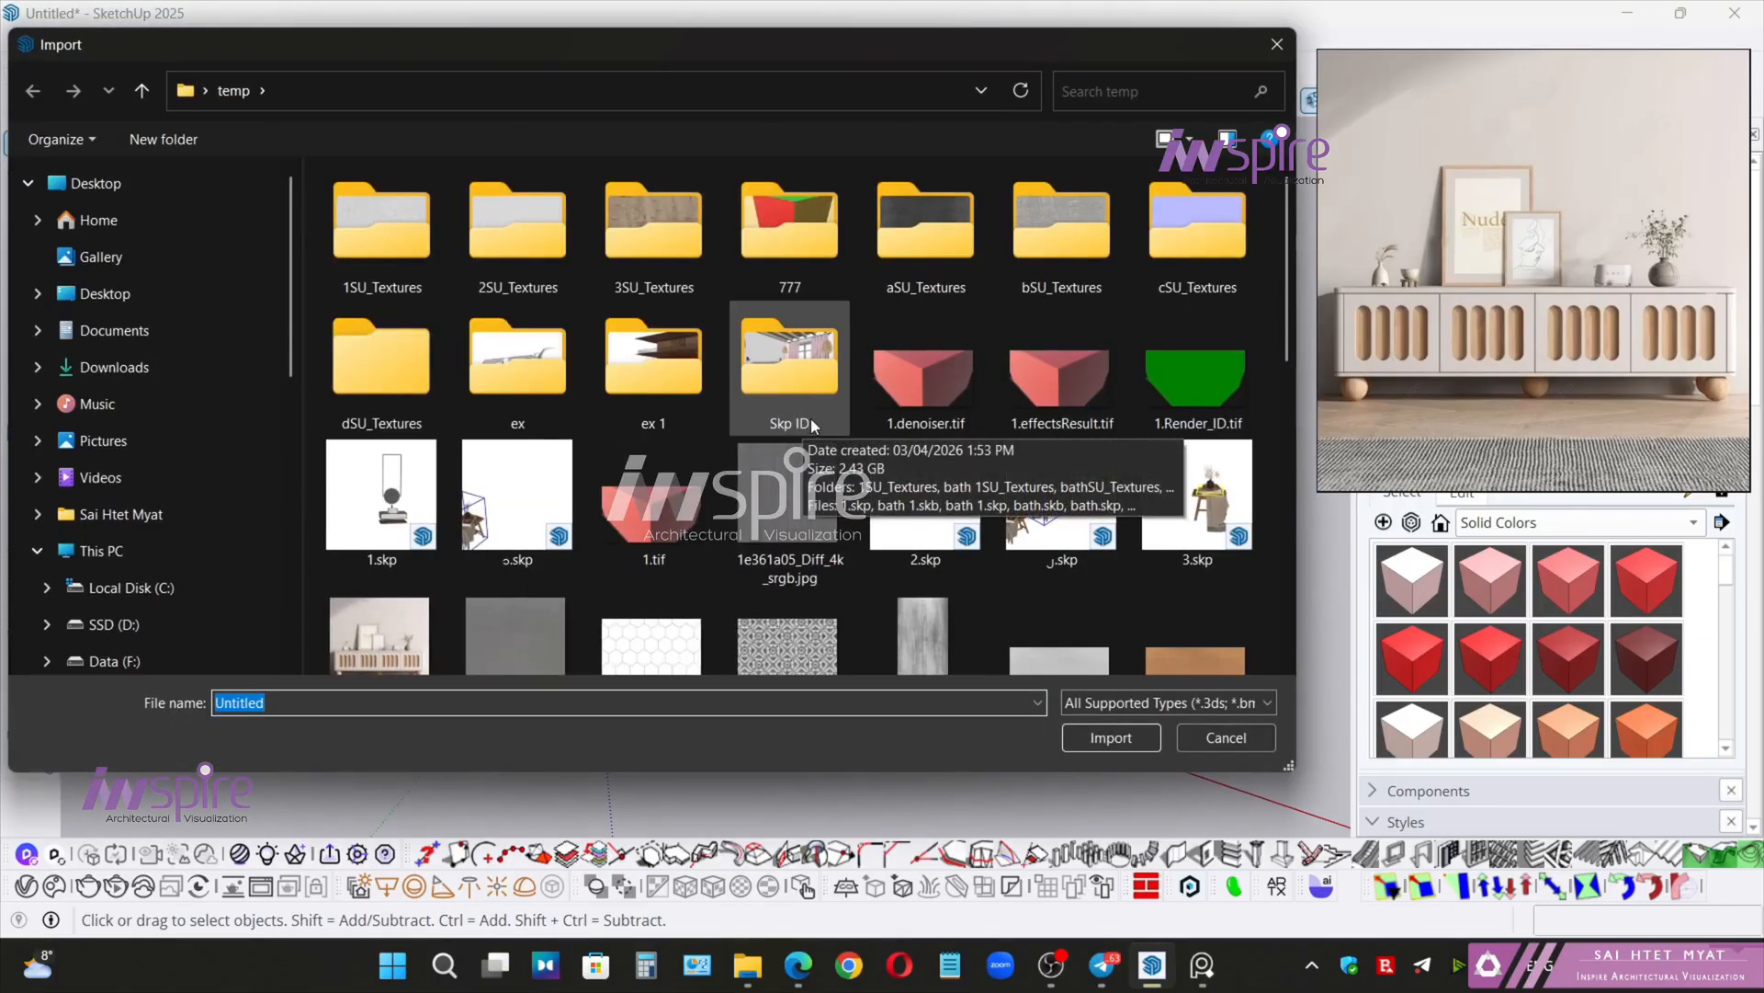
click(799, 423)
scroll(614, 448, down, 3)
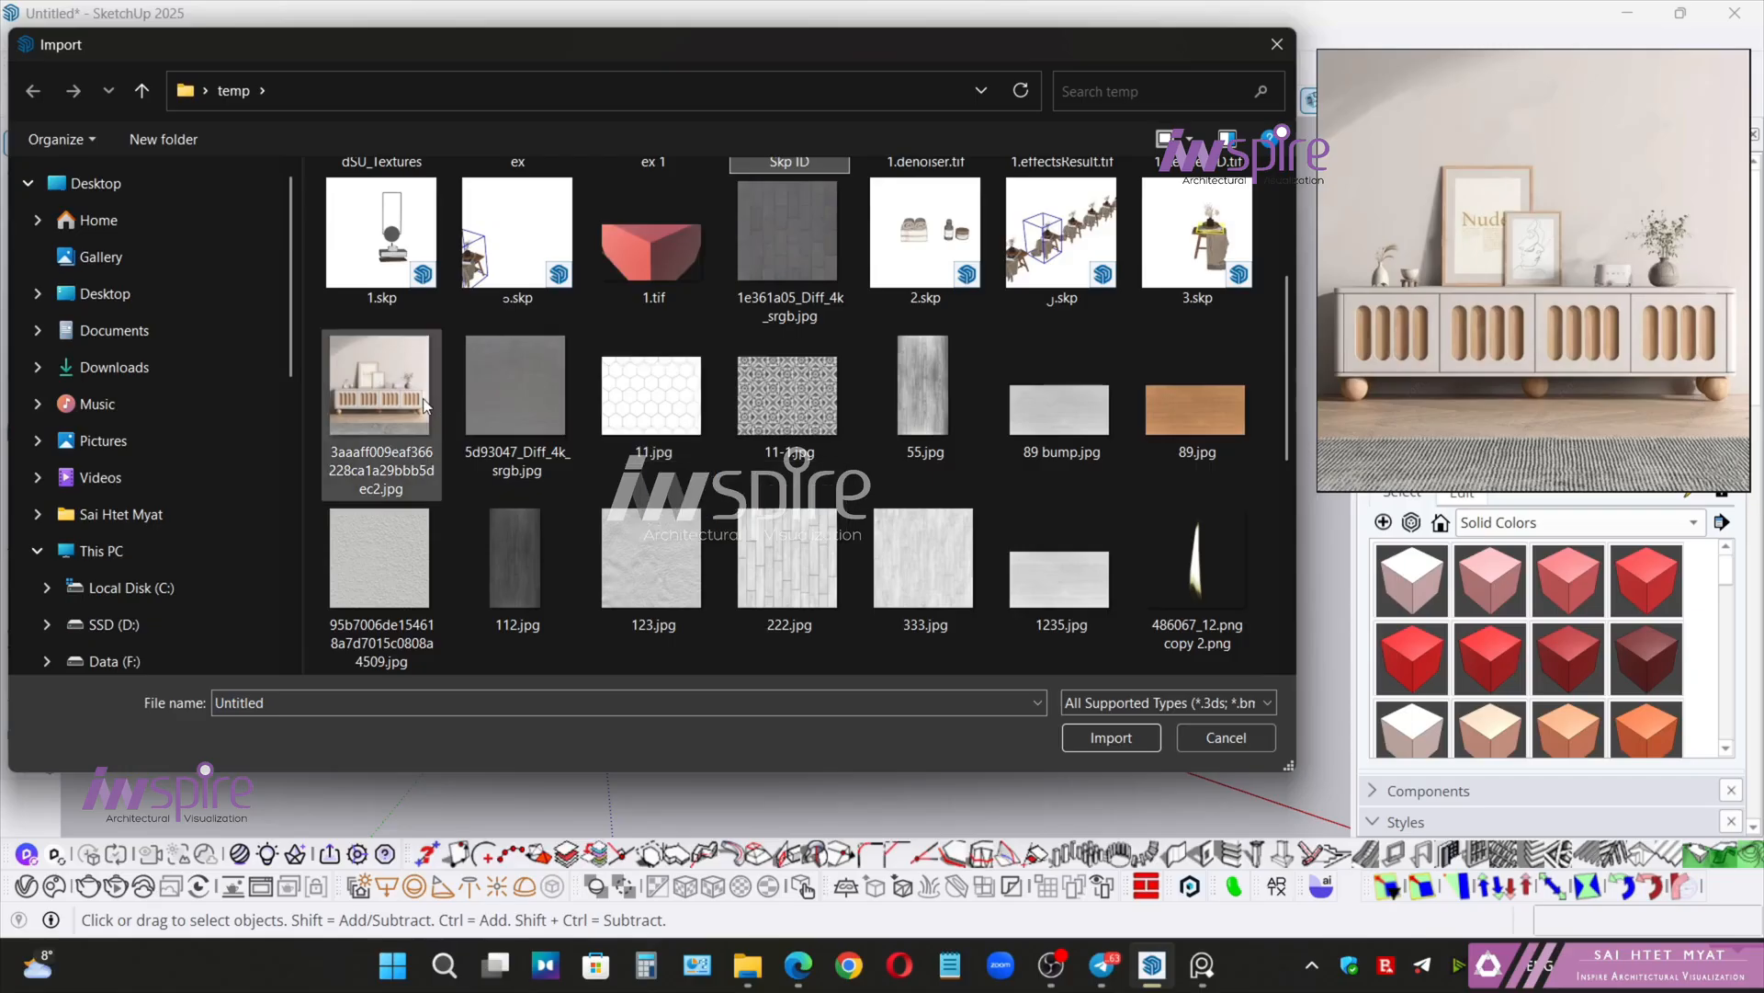
click(393, 404)
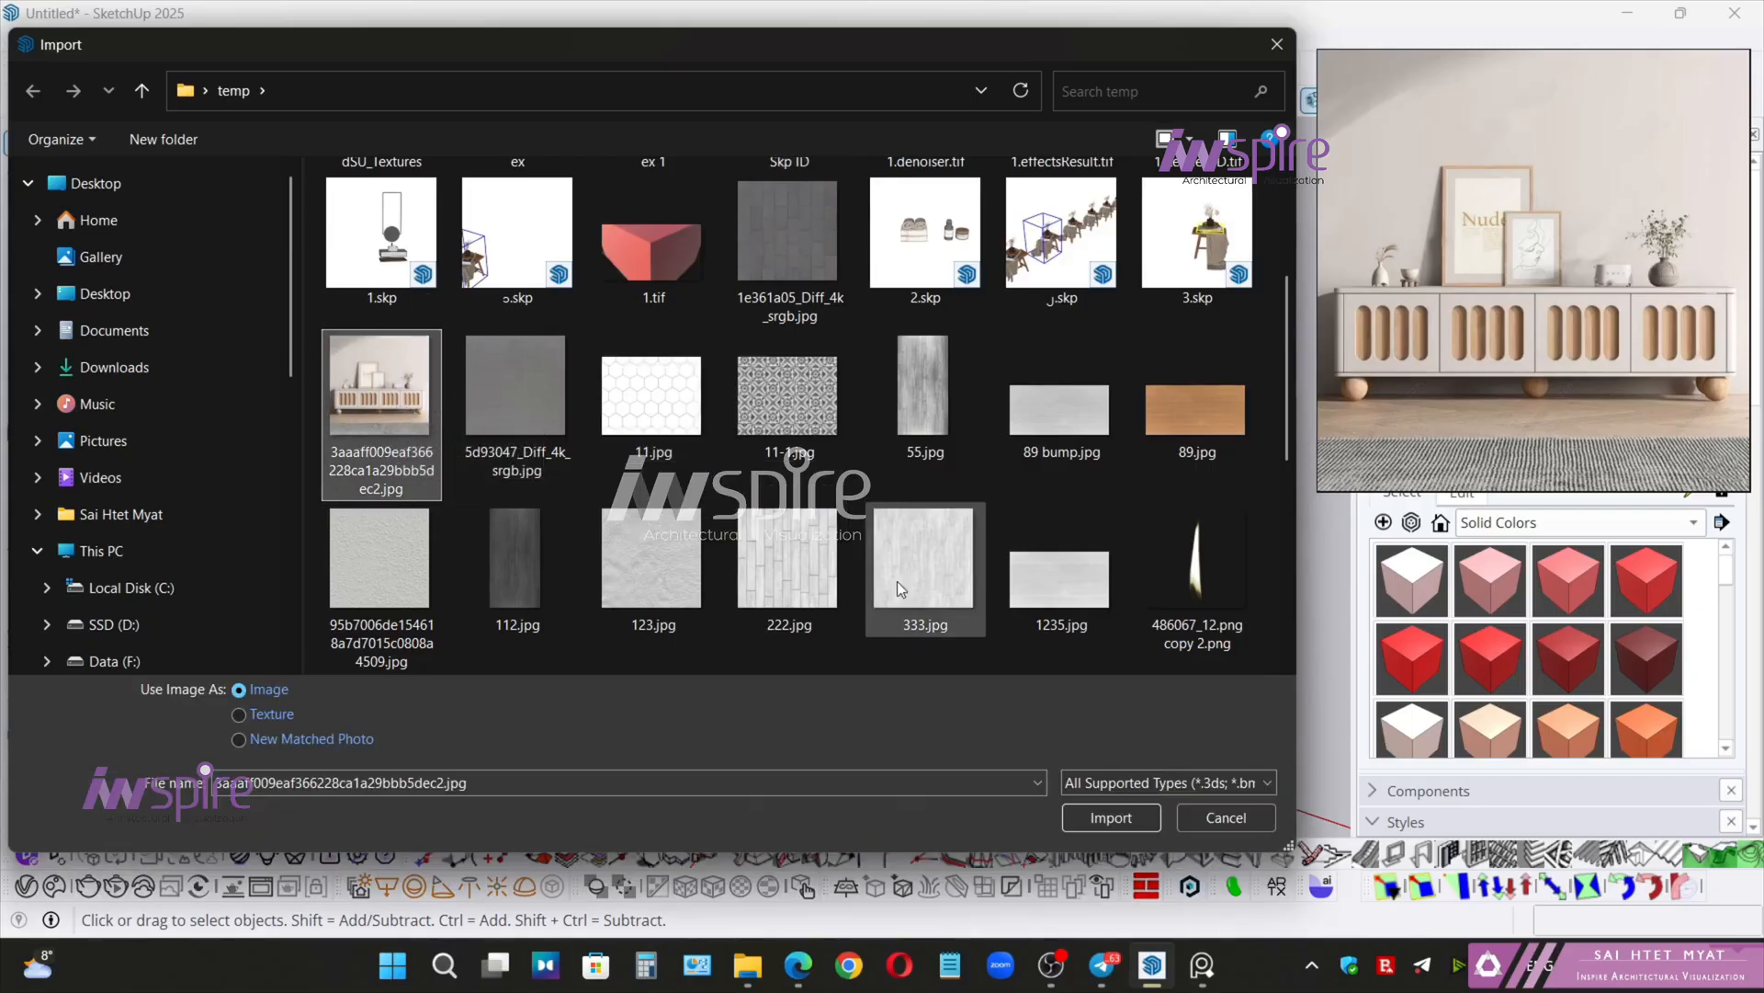
click(1084, 814)
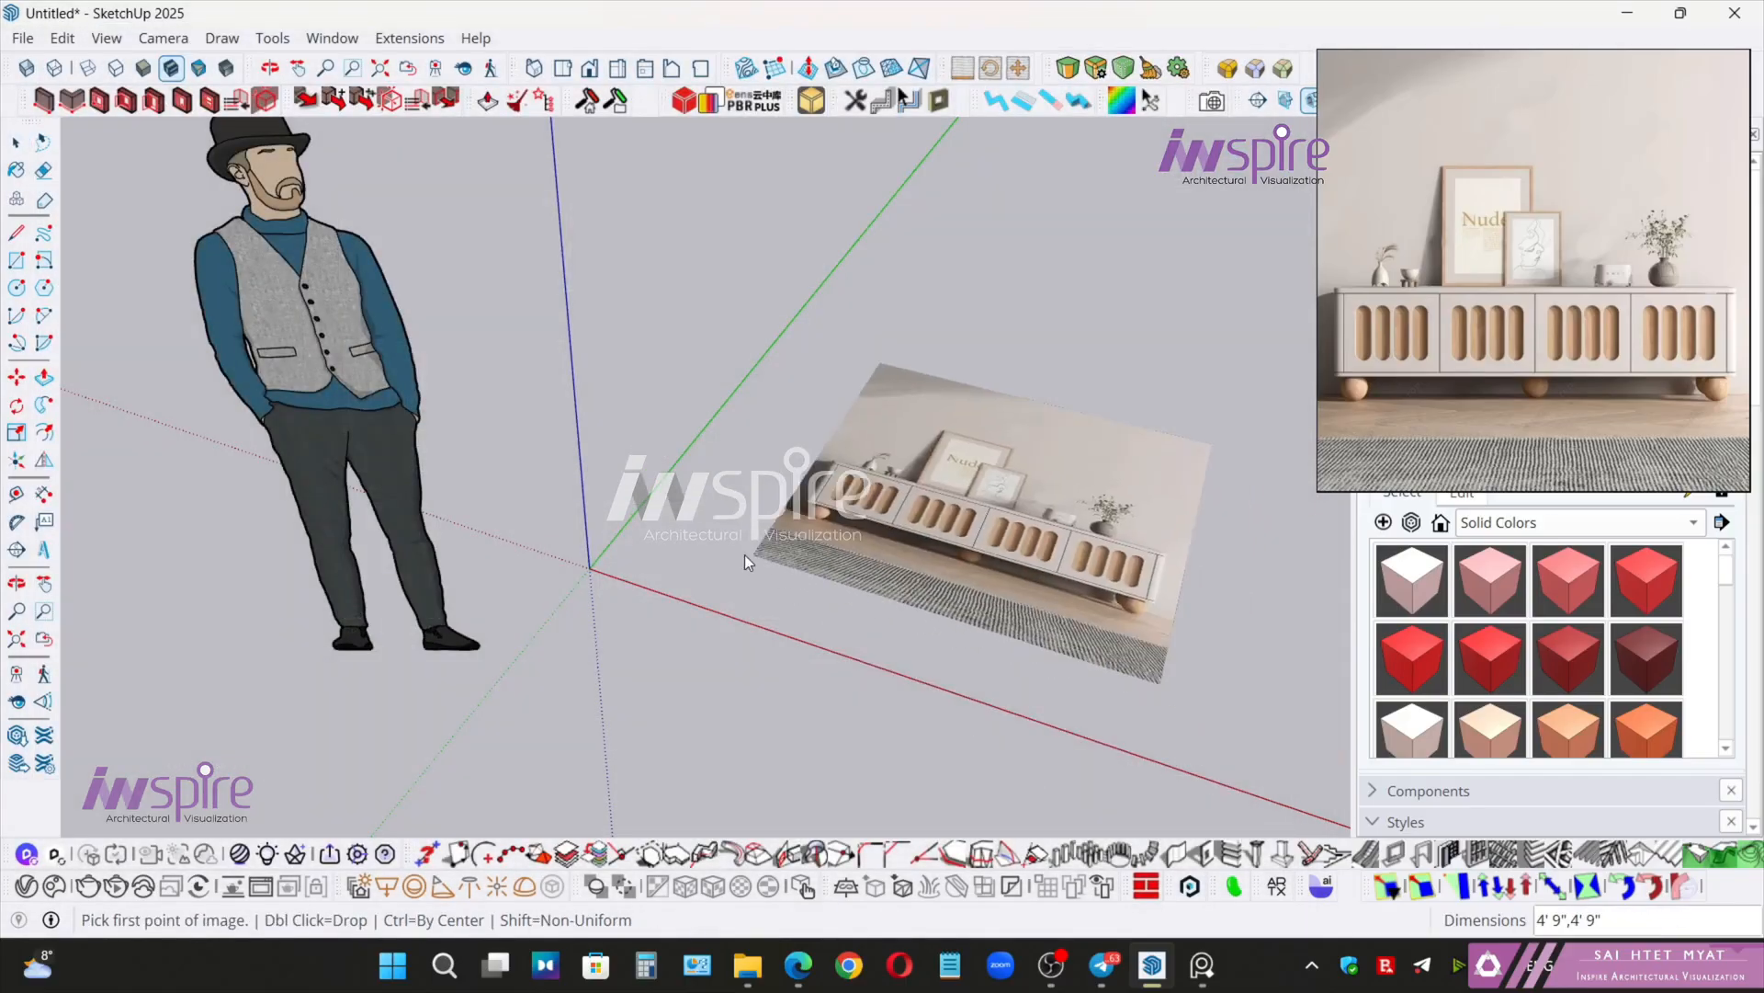
- Place the sideboard photo flat on the ground plane with its lower-left corner at the origin, scaled larger than the scale figure
click(602, 569)
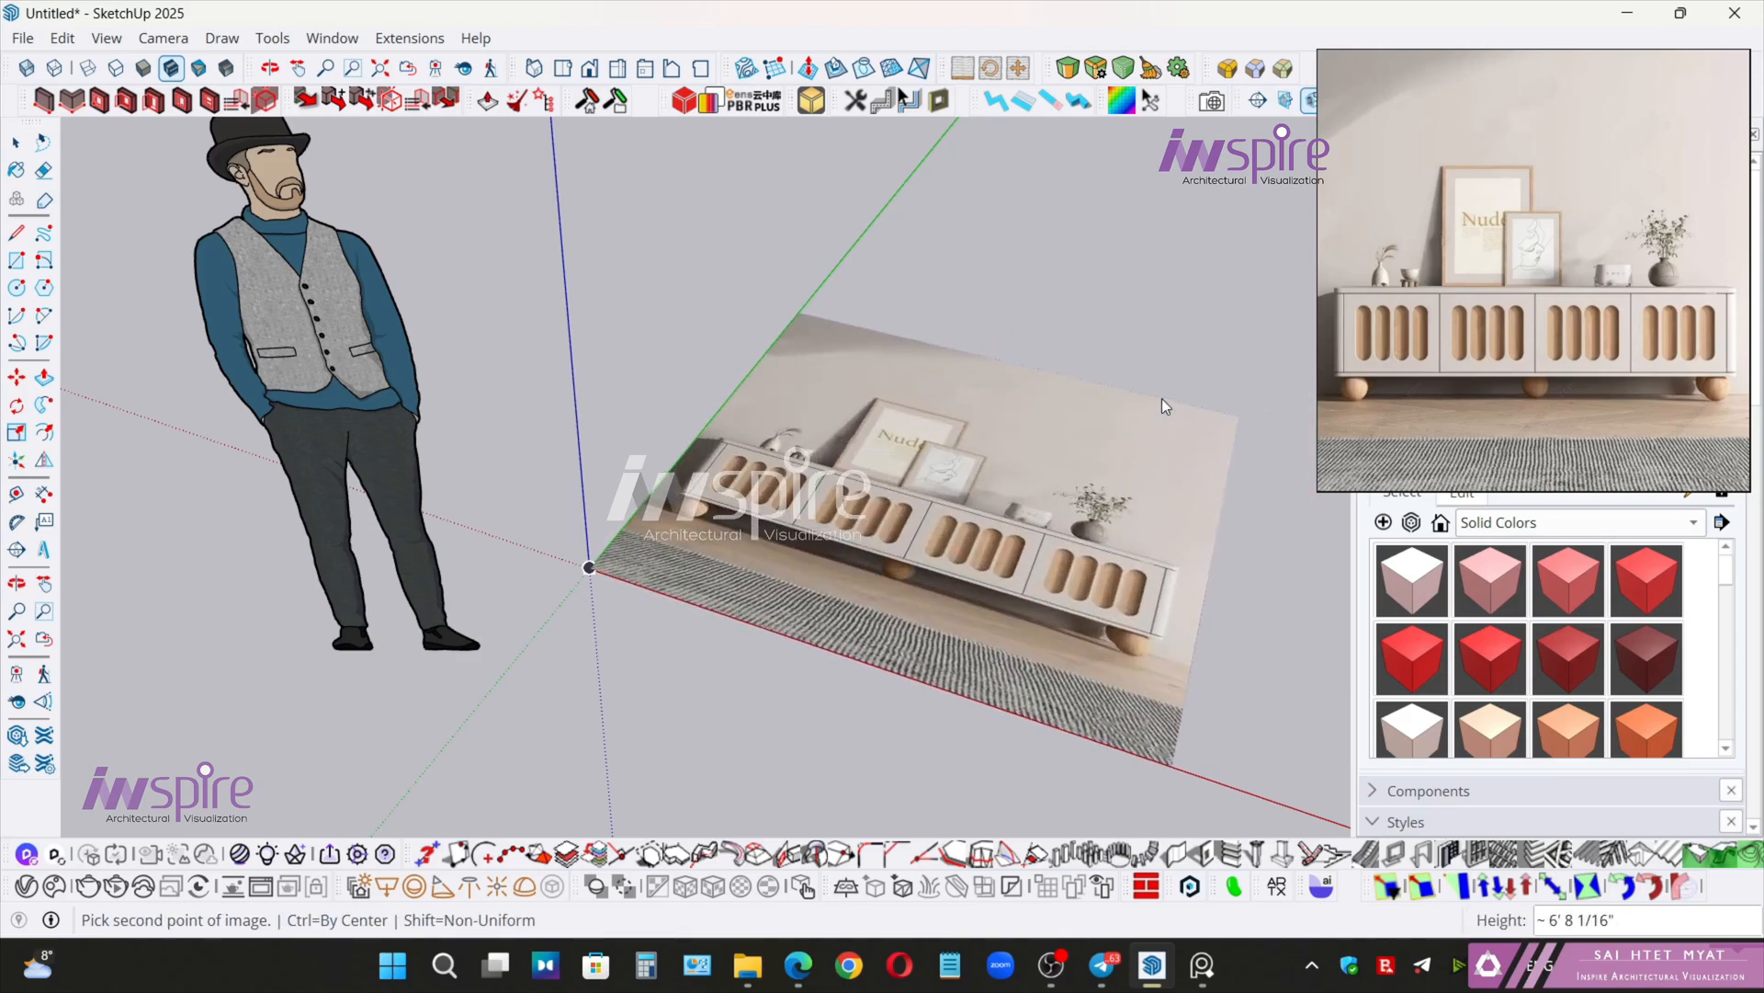
scroll(1161, 404, down, 1)
scroll(1177, 404, down, 3)
middle_drag(1088, 398, 926, 639)
click(1105, 395)
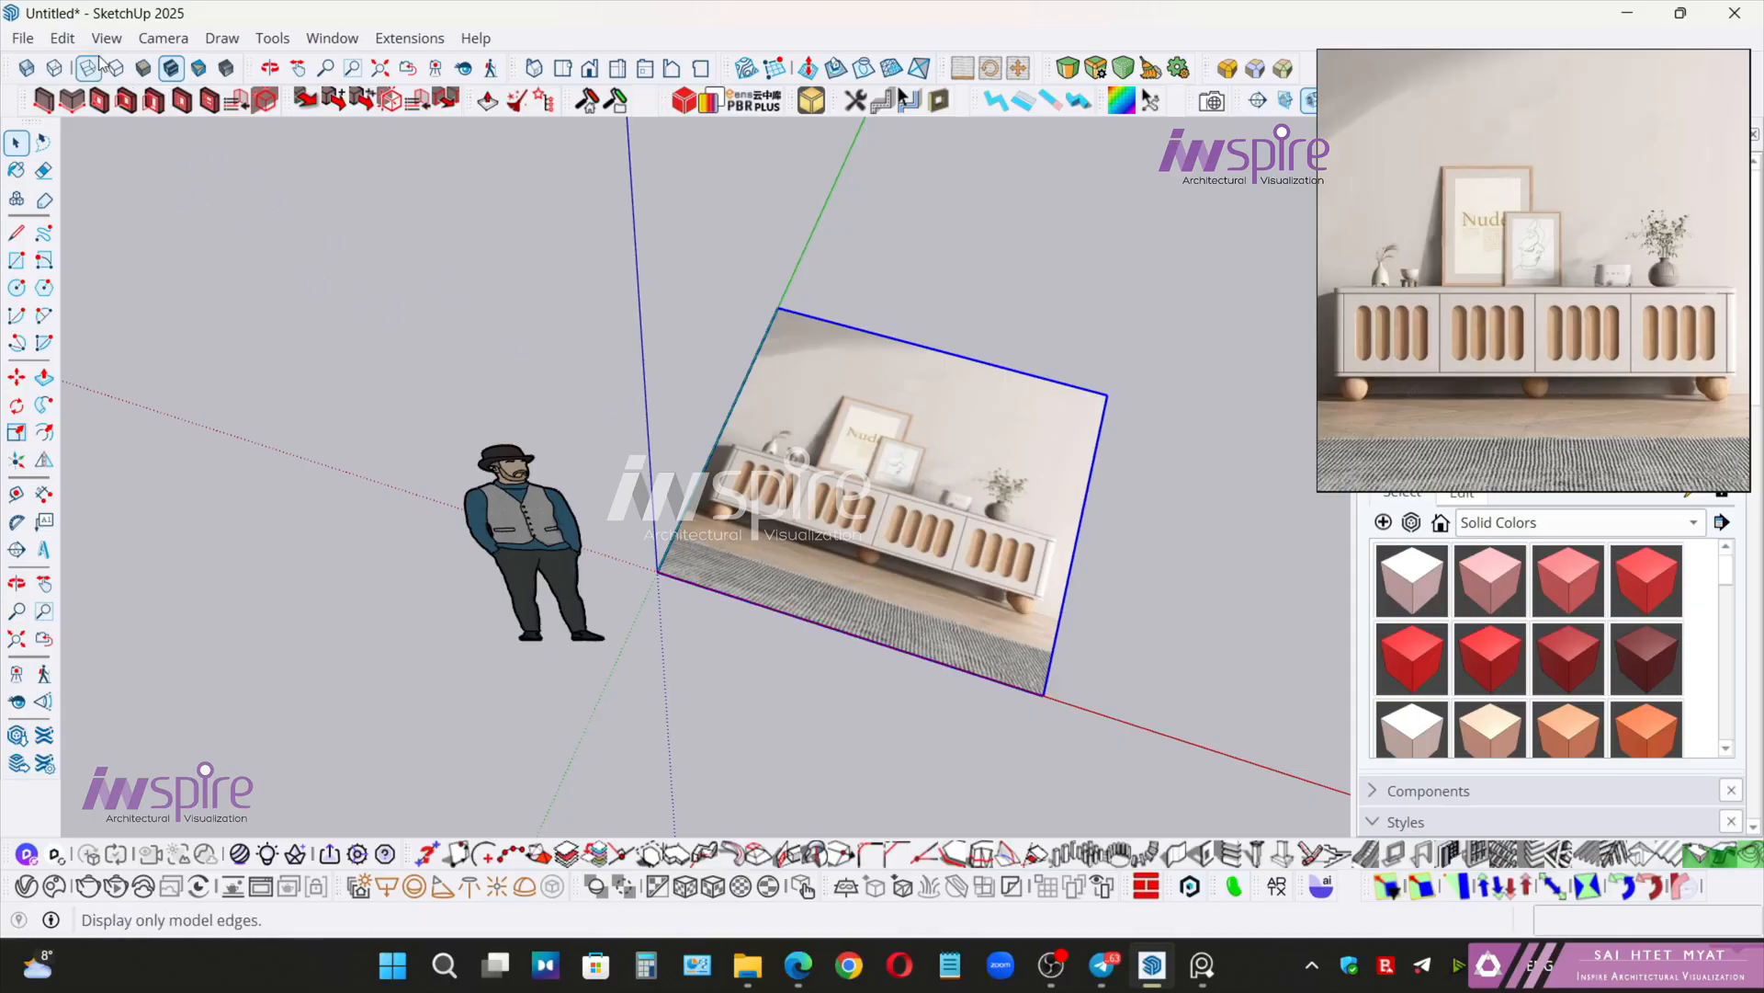
- Set the camera to Parallel Projection and show the model in Top view
click(162, 38)
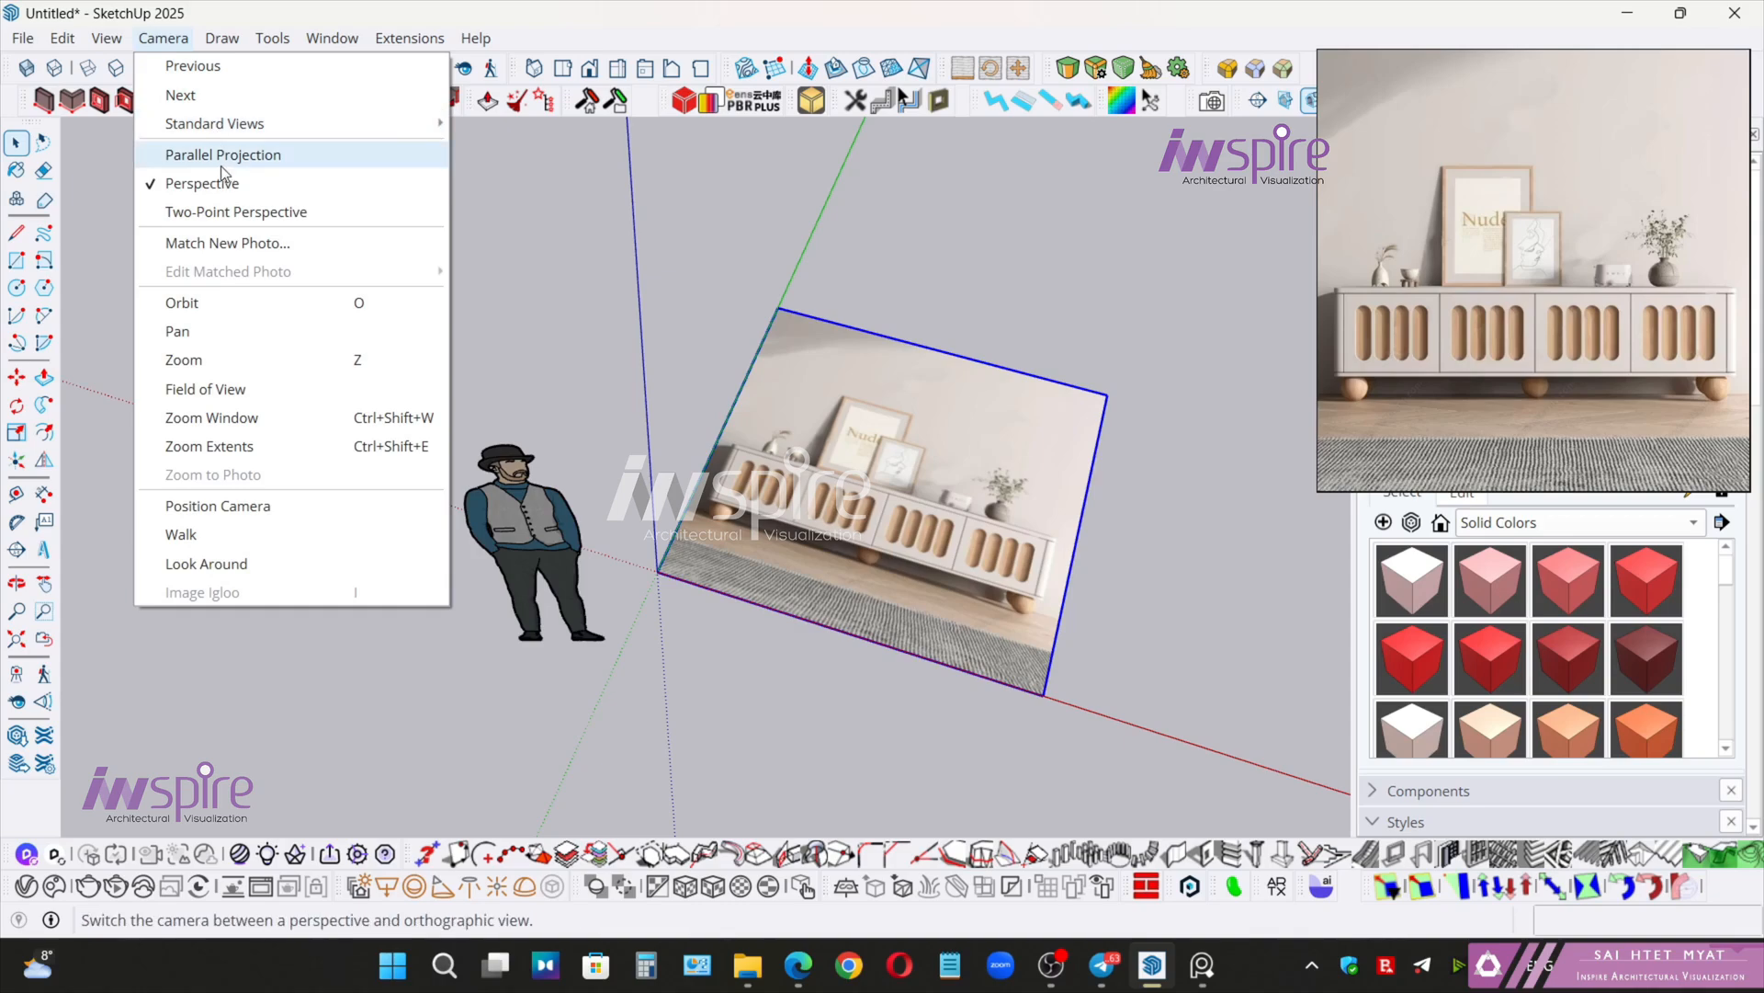
click(221, 164)
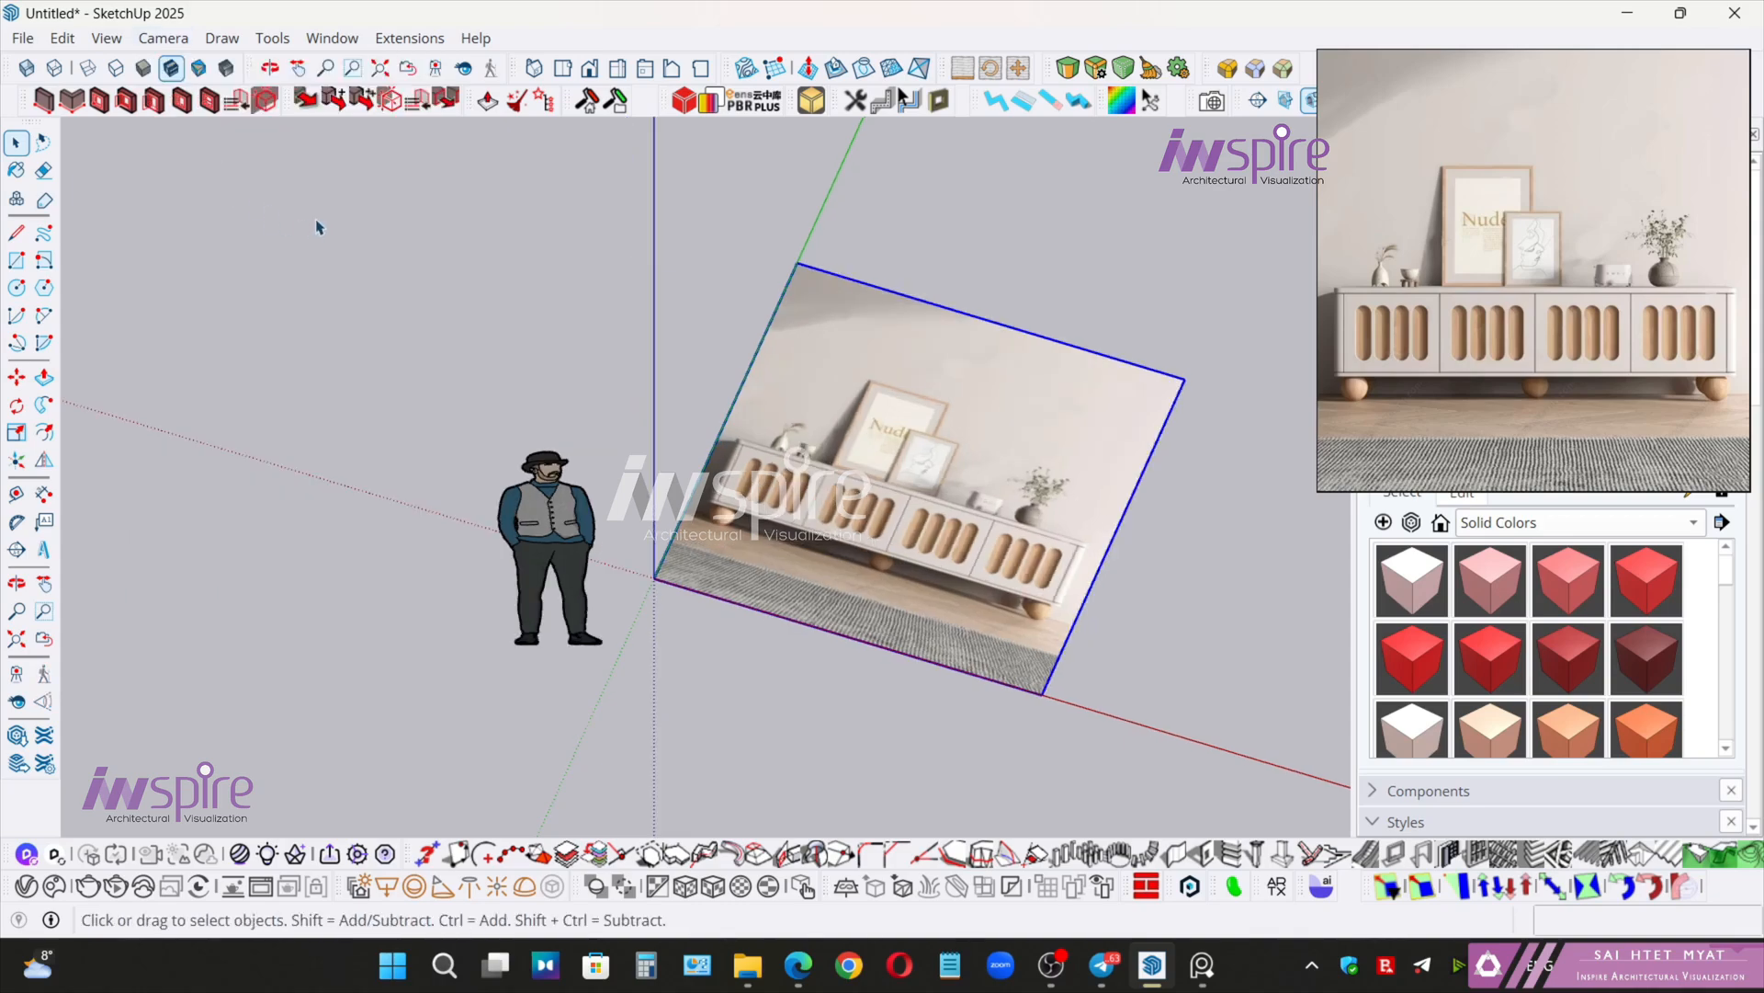
click(564, 70)
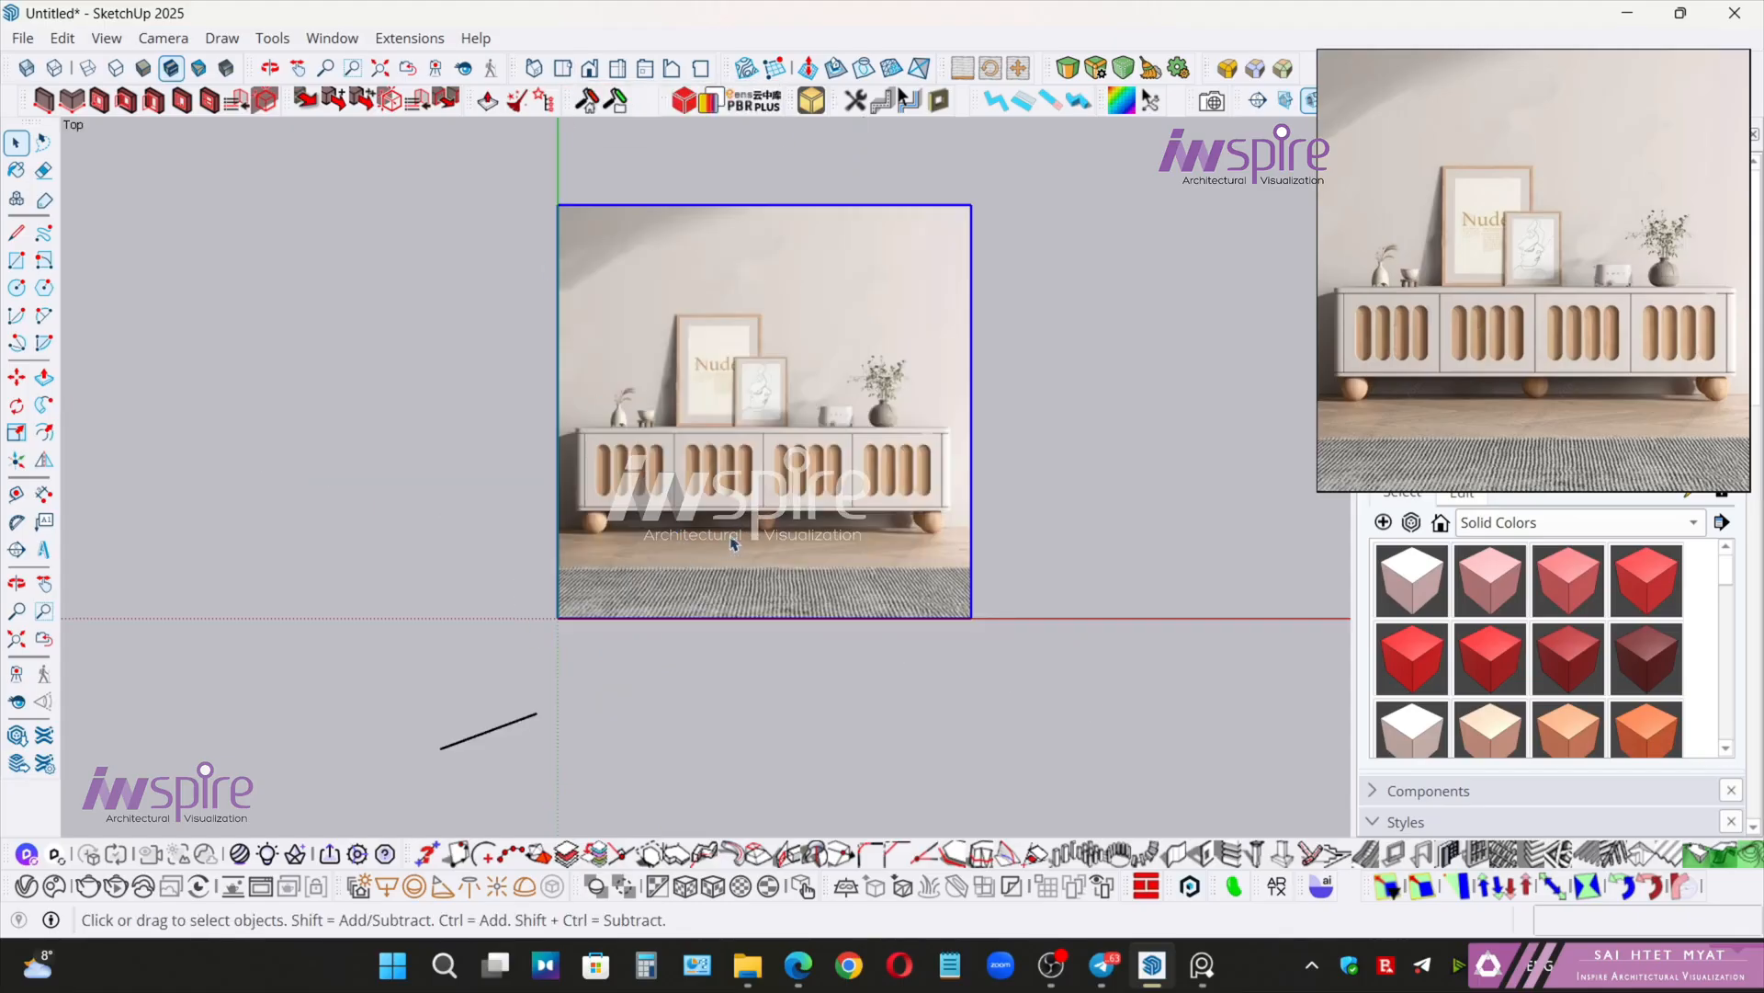
- Delete the scale figure beside the reference photo
click(479, 735)
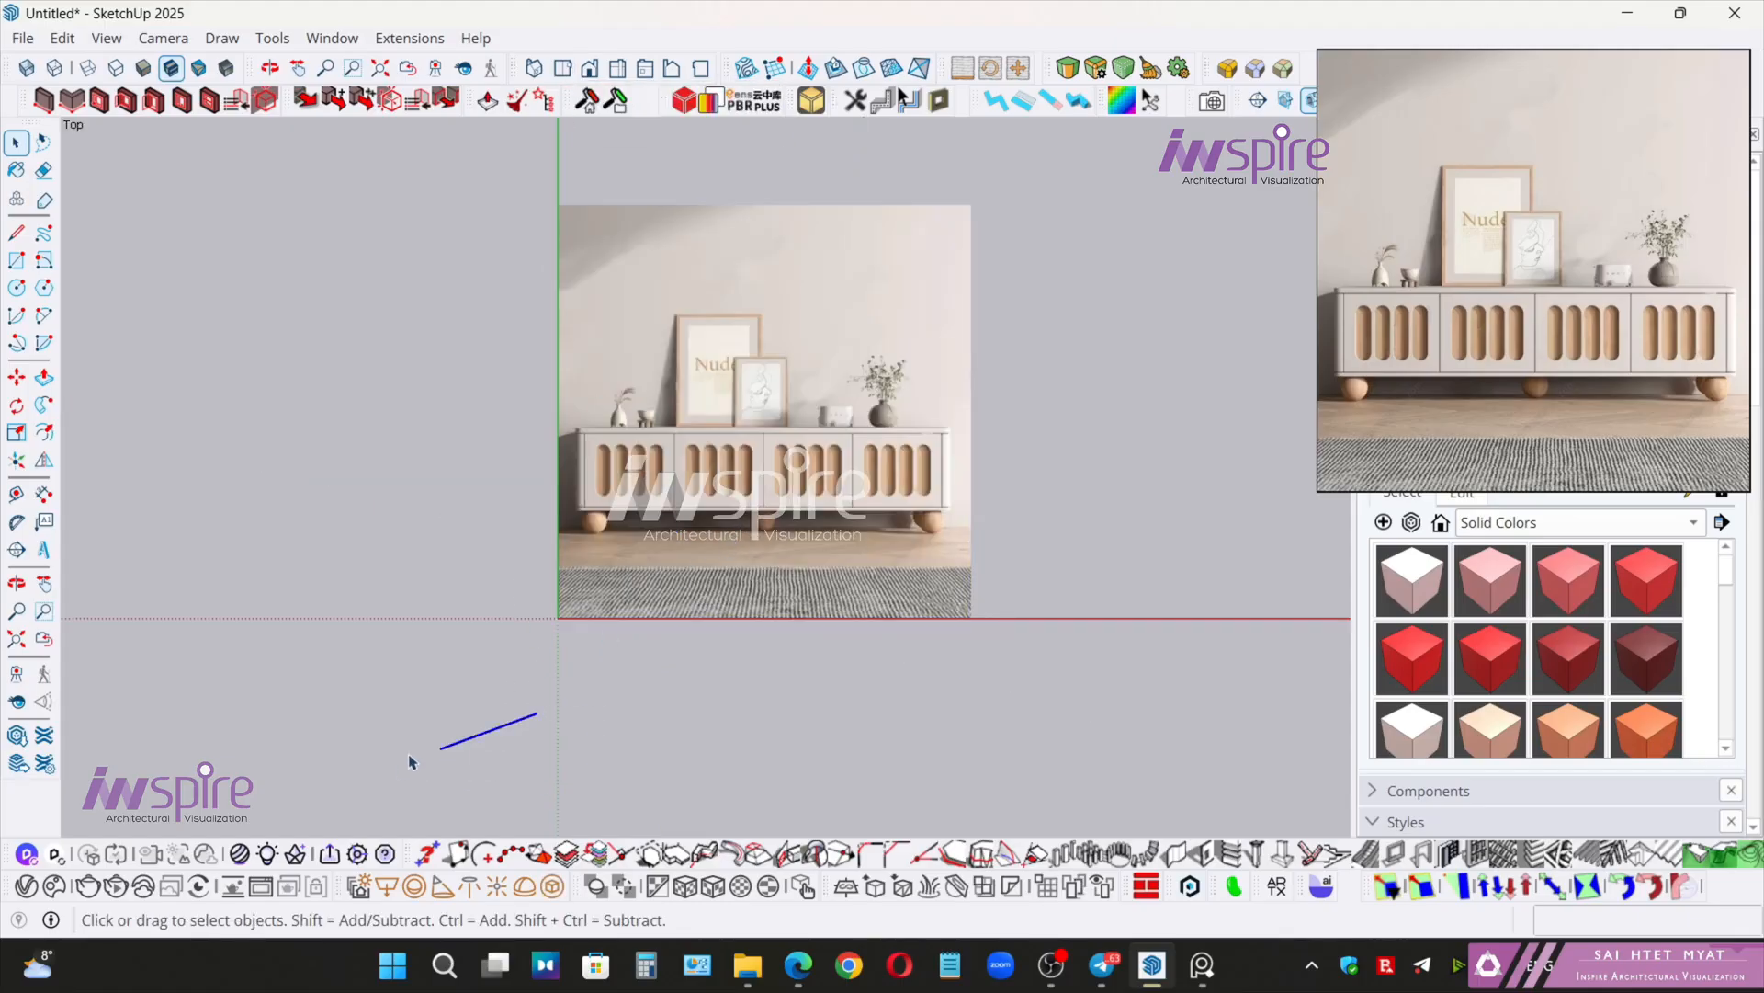
key(Delete)
scroll(816, 476, up, 2)
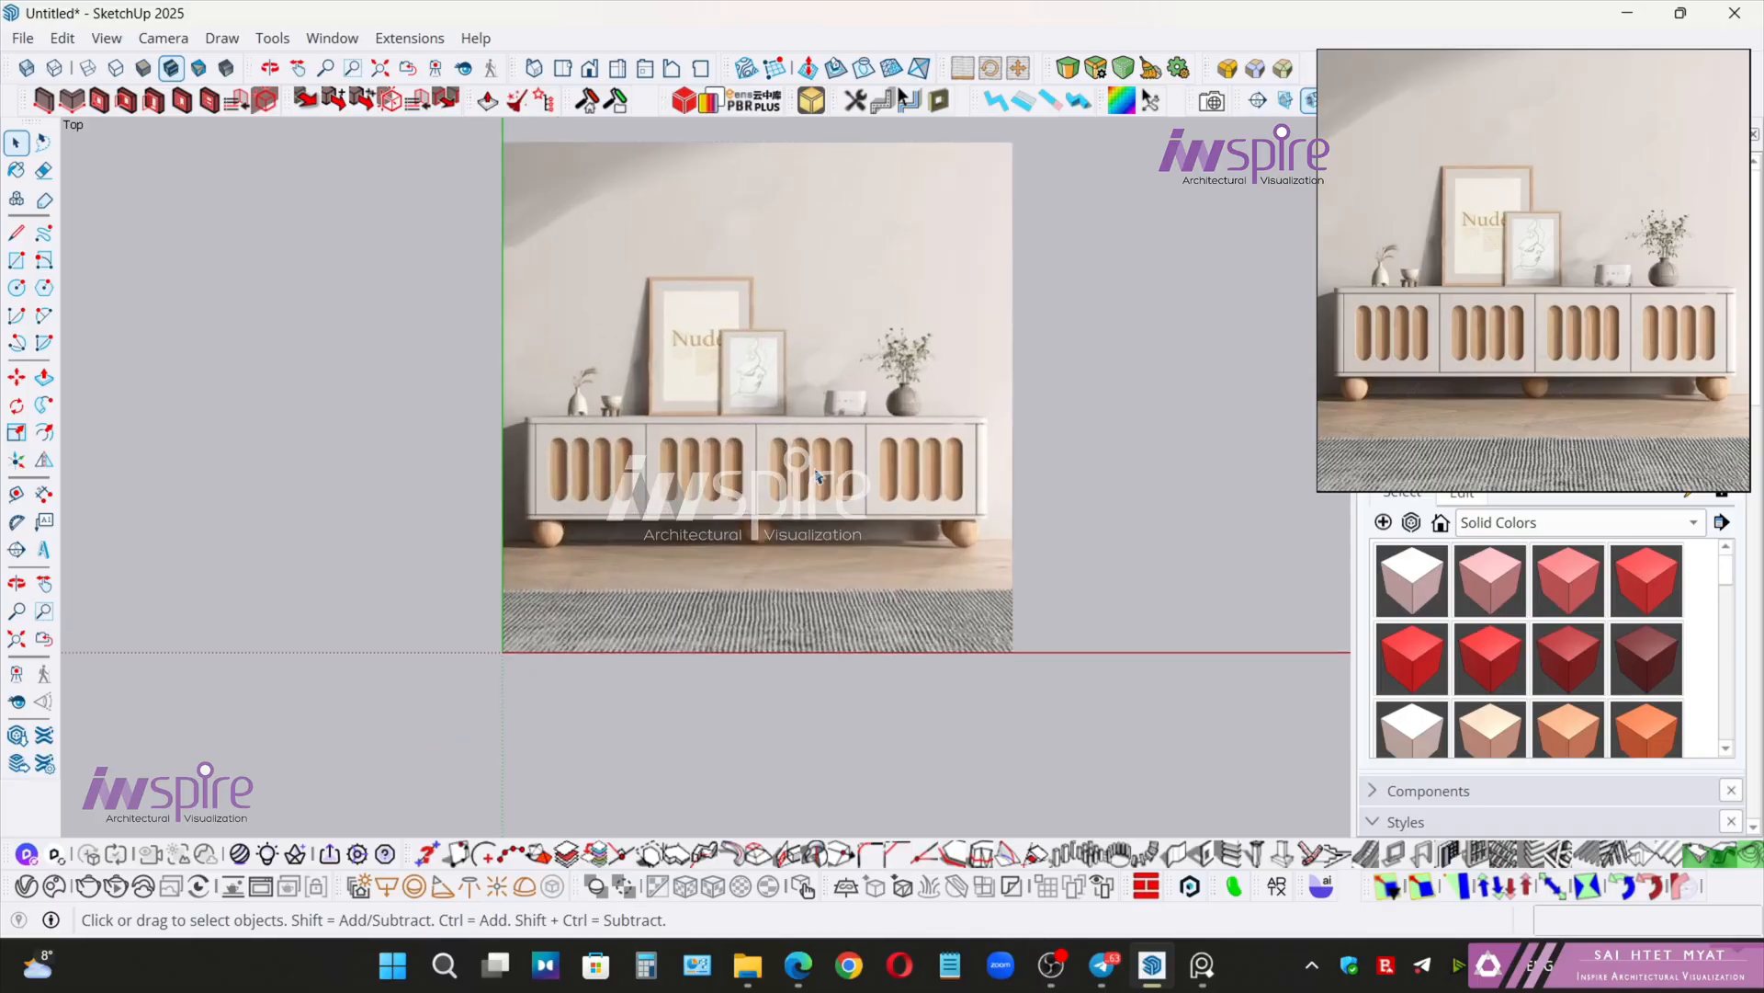
scroll(817, 476, up, 5)
shift+middle_drag(838, 423, 884, 499)
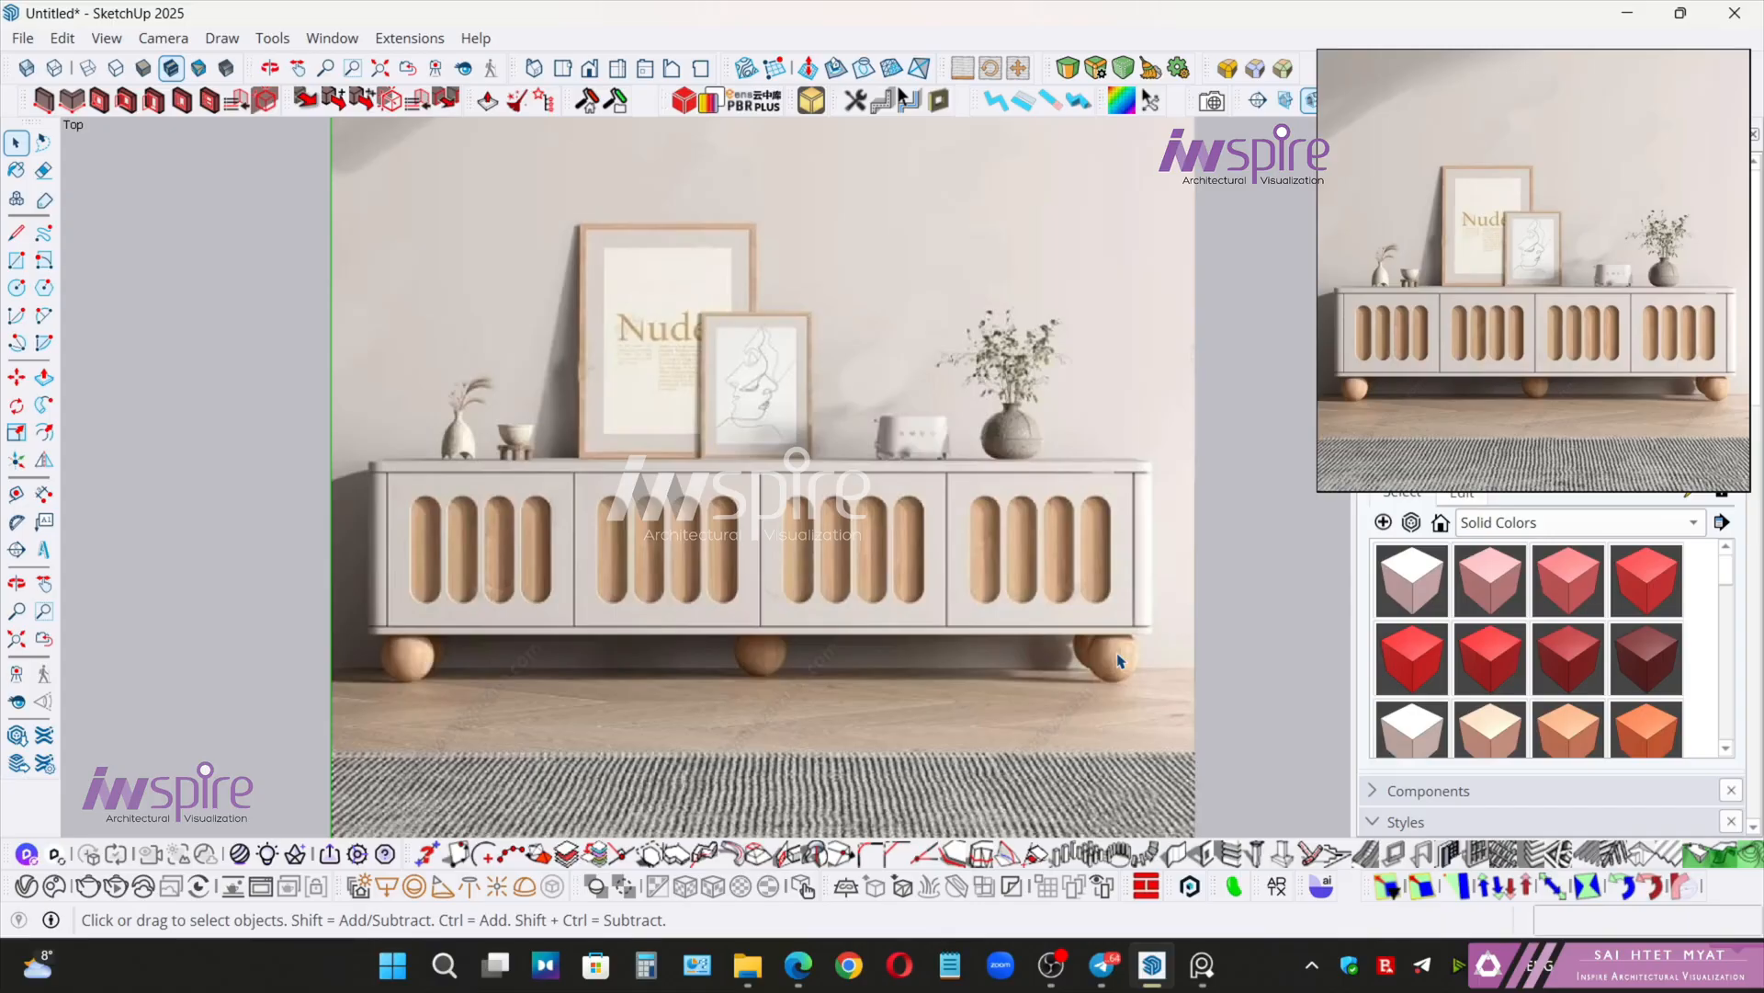
- Measure the width of the third cabinet door in the photo with the Tape Measure tool
click(1041, 641)
key(ctrl)
key(ctrl)
key(ctrl)
key(t)
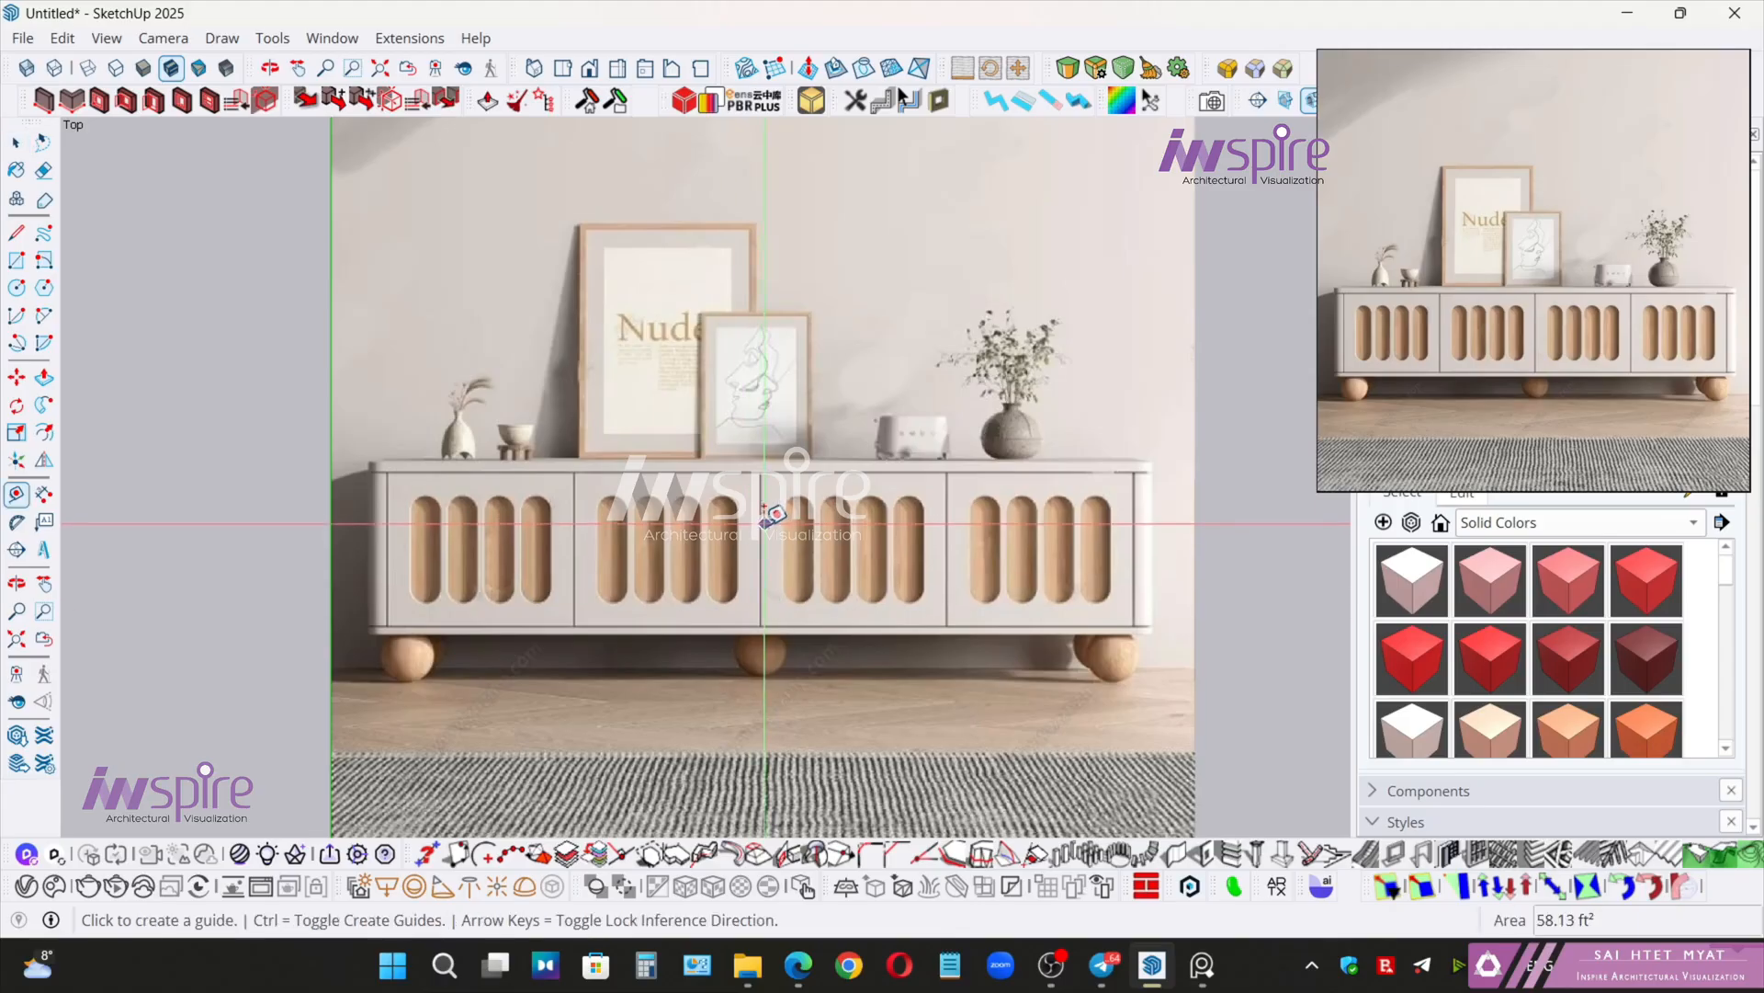
click(761, 524)
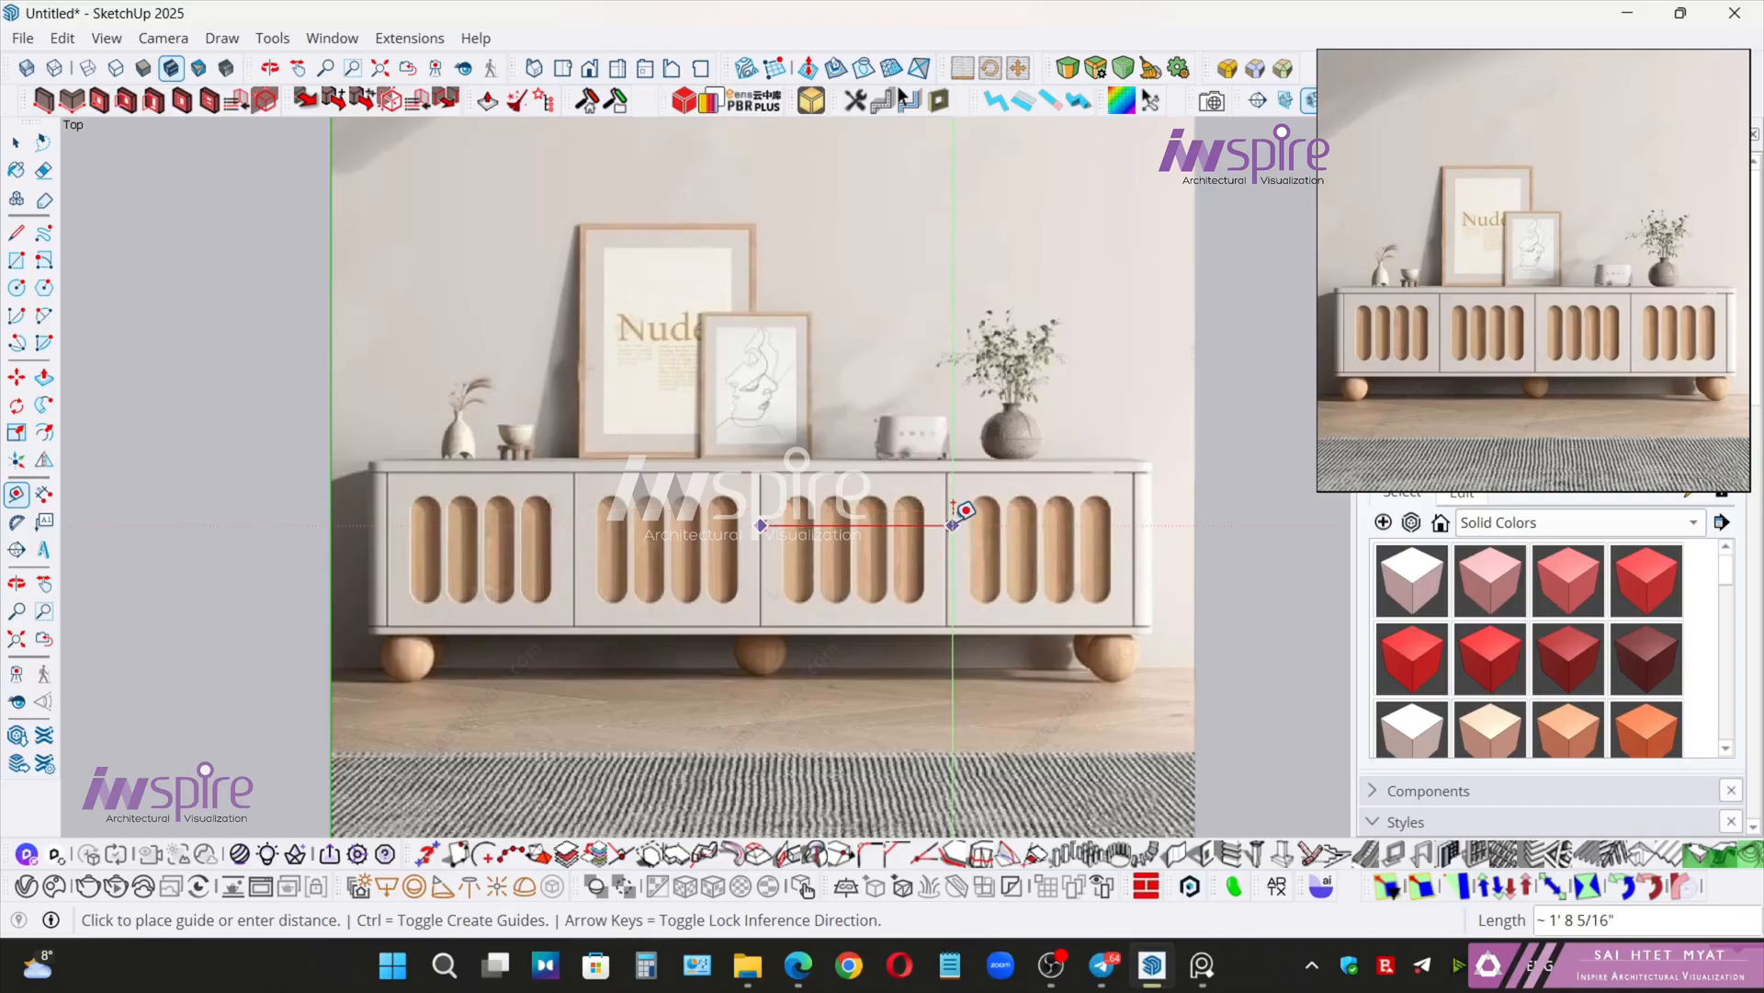
key(space)
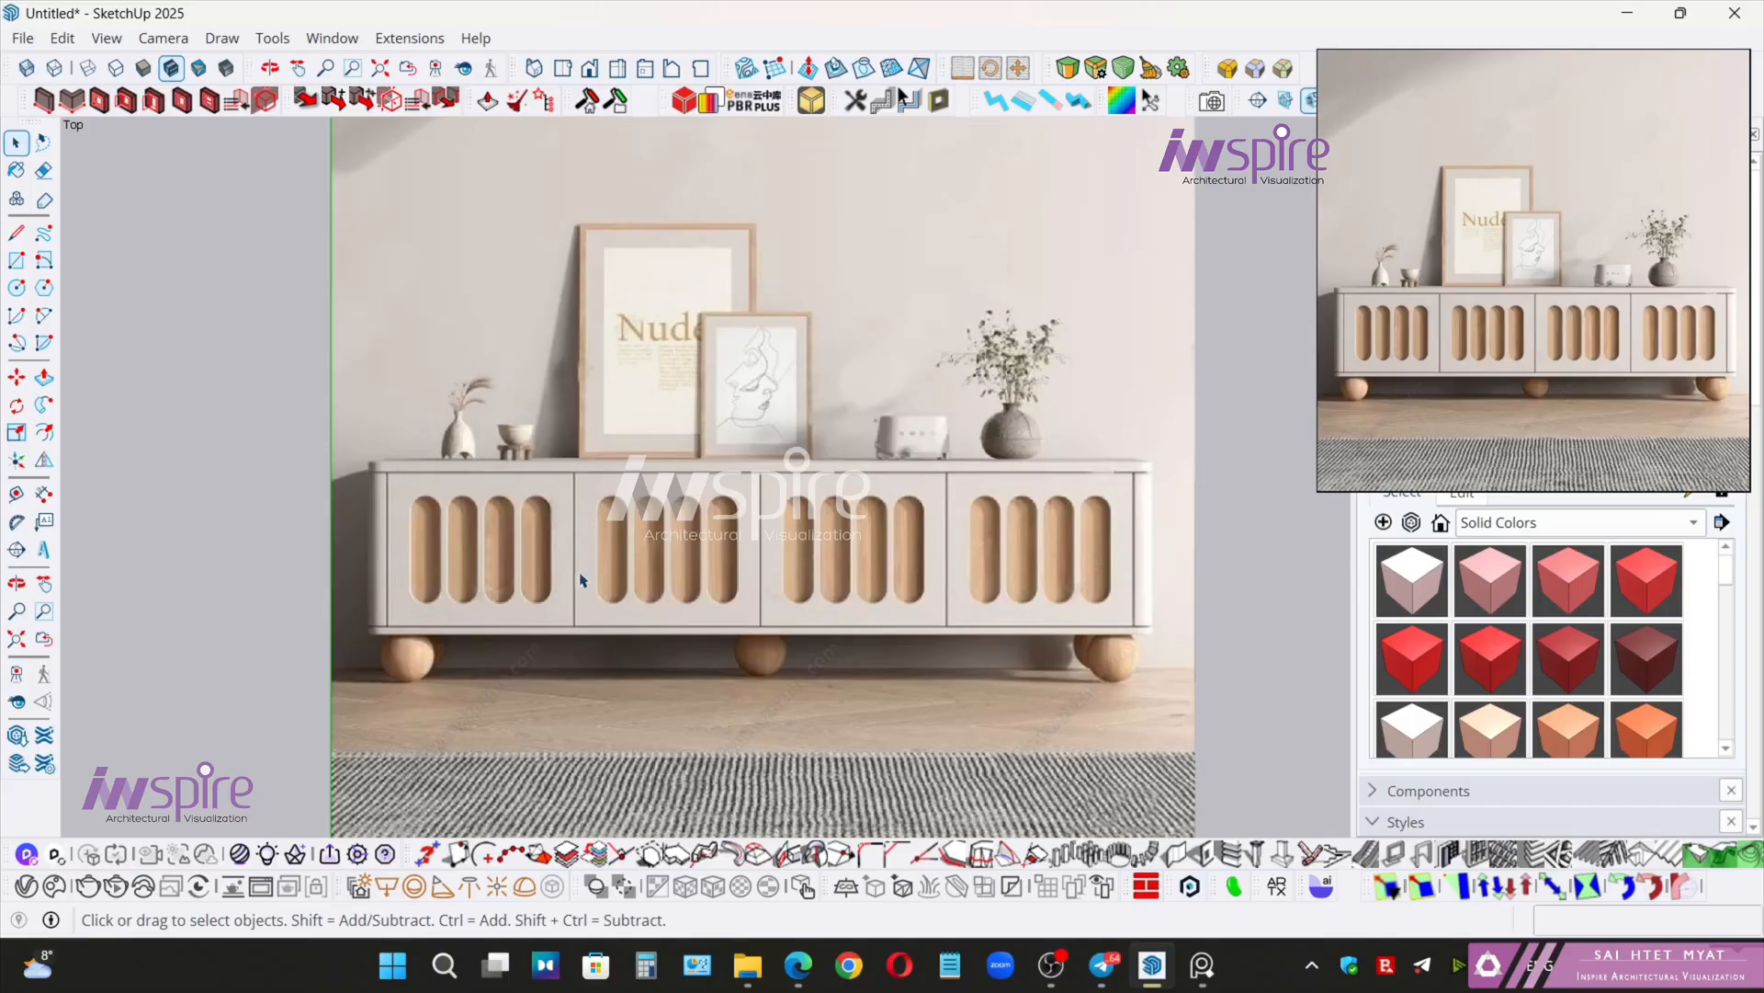
click(17, 233)
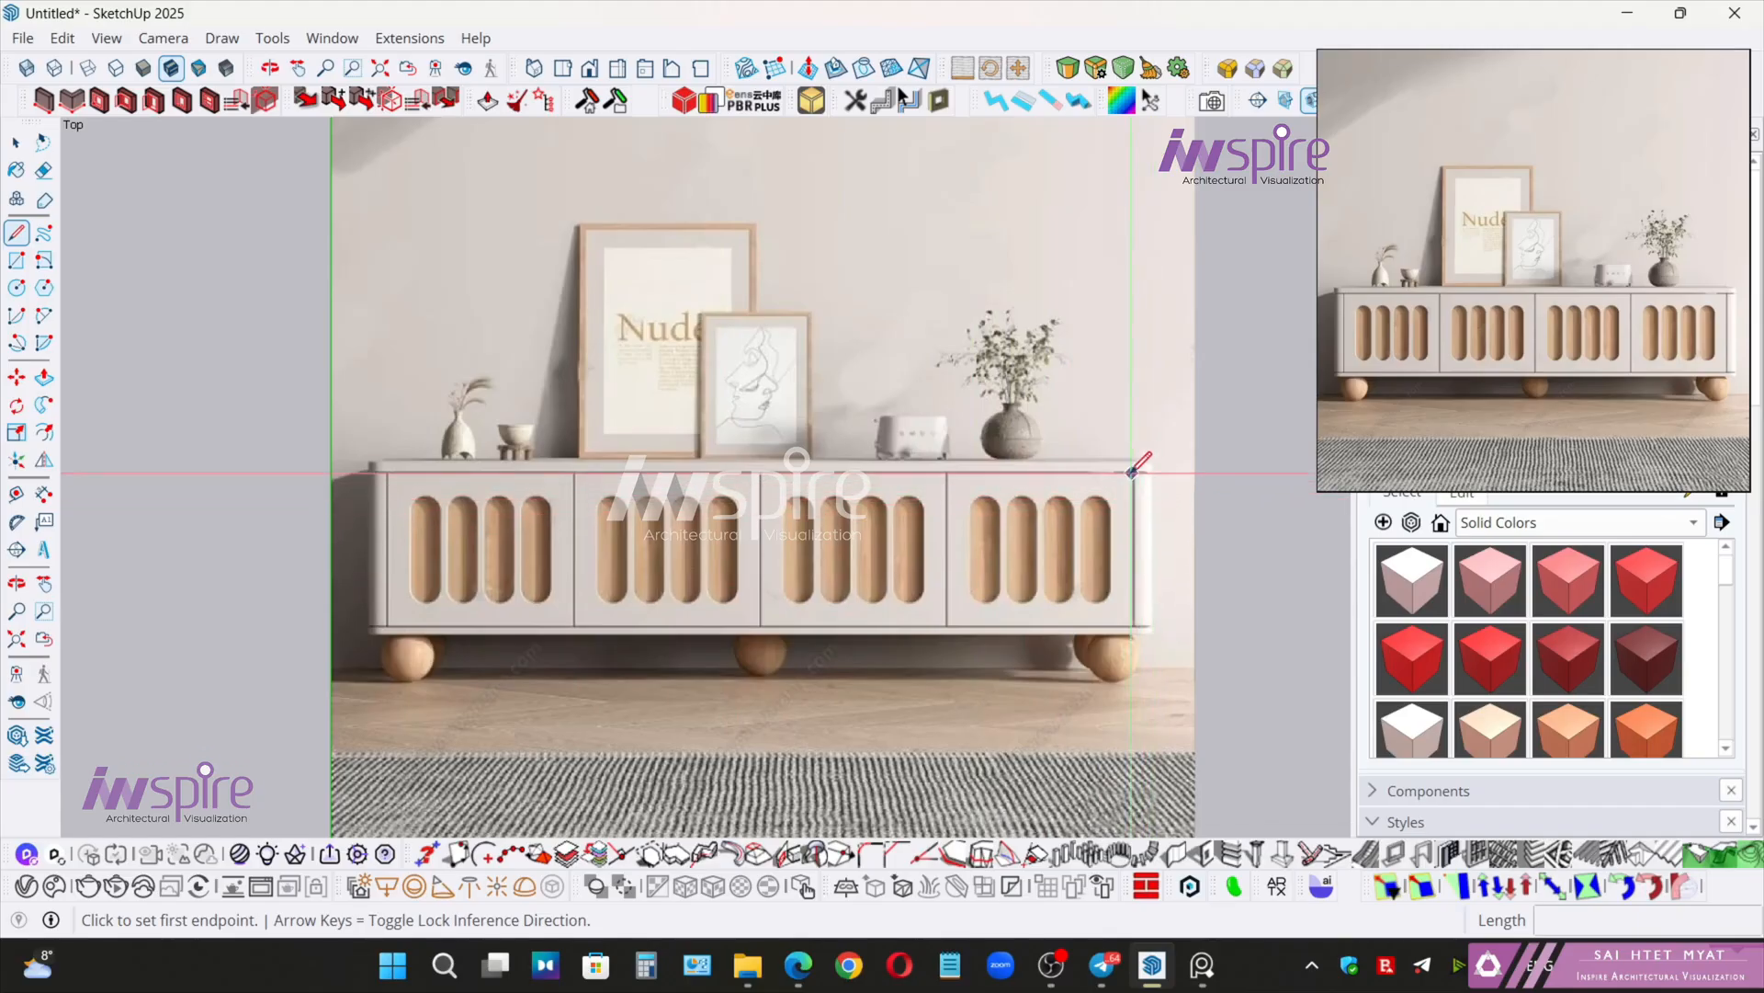
mouse_move(1150, 476)
mouse_down()
mouse_move(1132, 527)
mouse_move(1150, 521)
mouse_up()
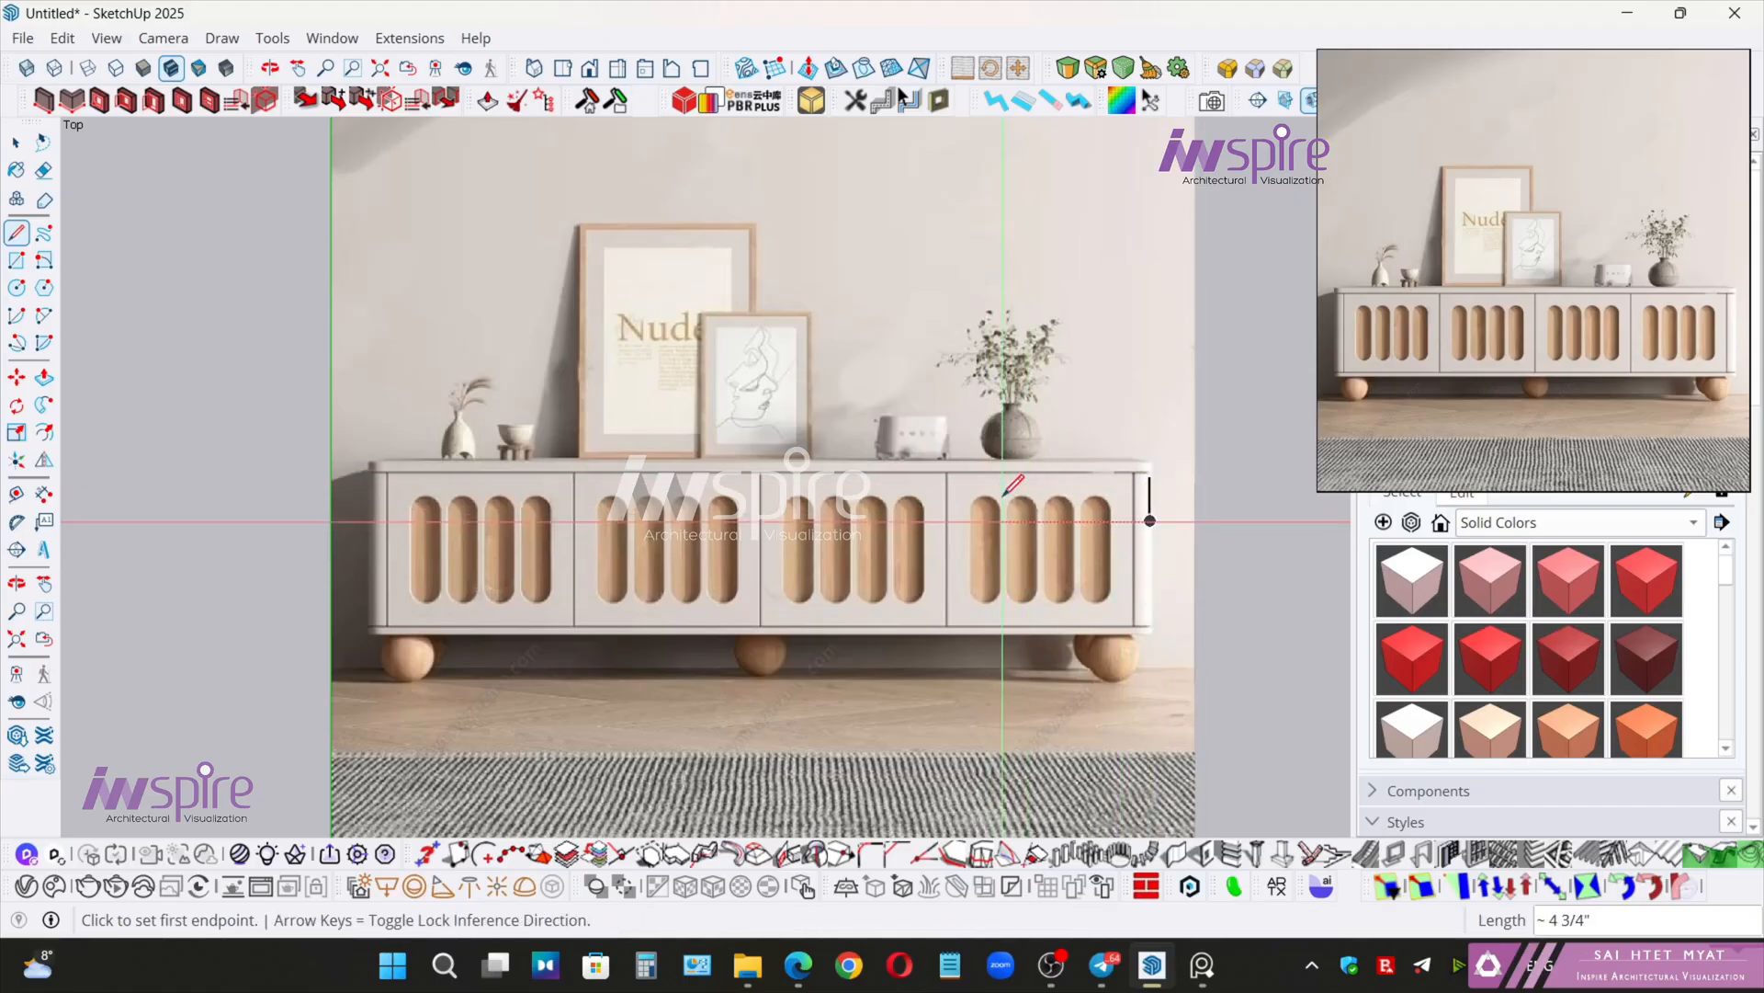
key(ctrl+z)
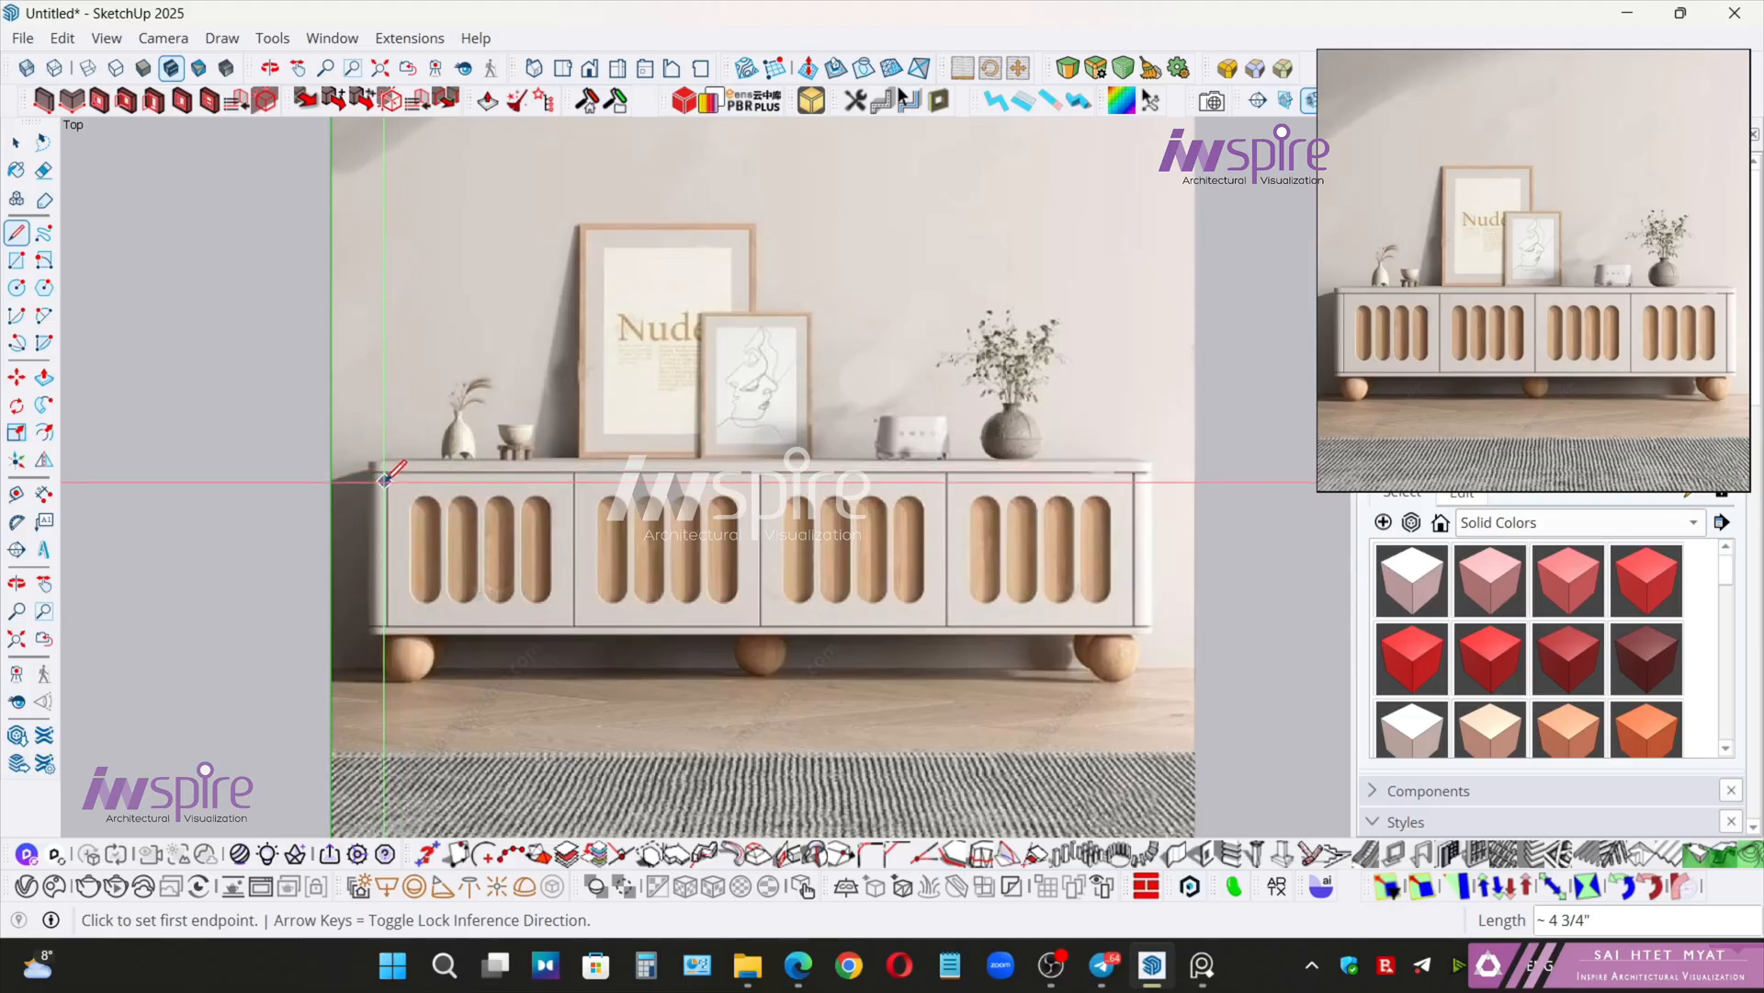
- Draw a horizontal line across the full width of the first cabinet door near its upper edge and select it
click(390, 479)
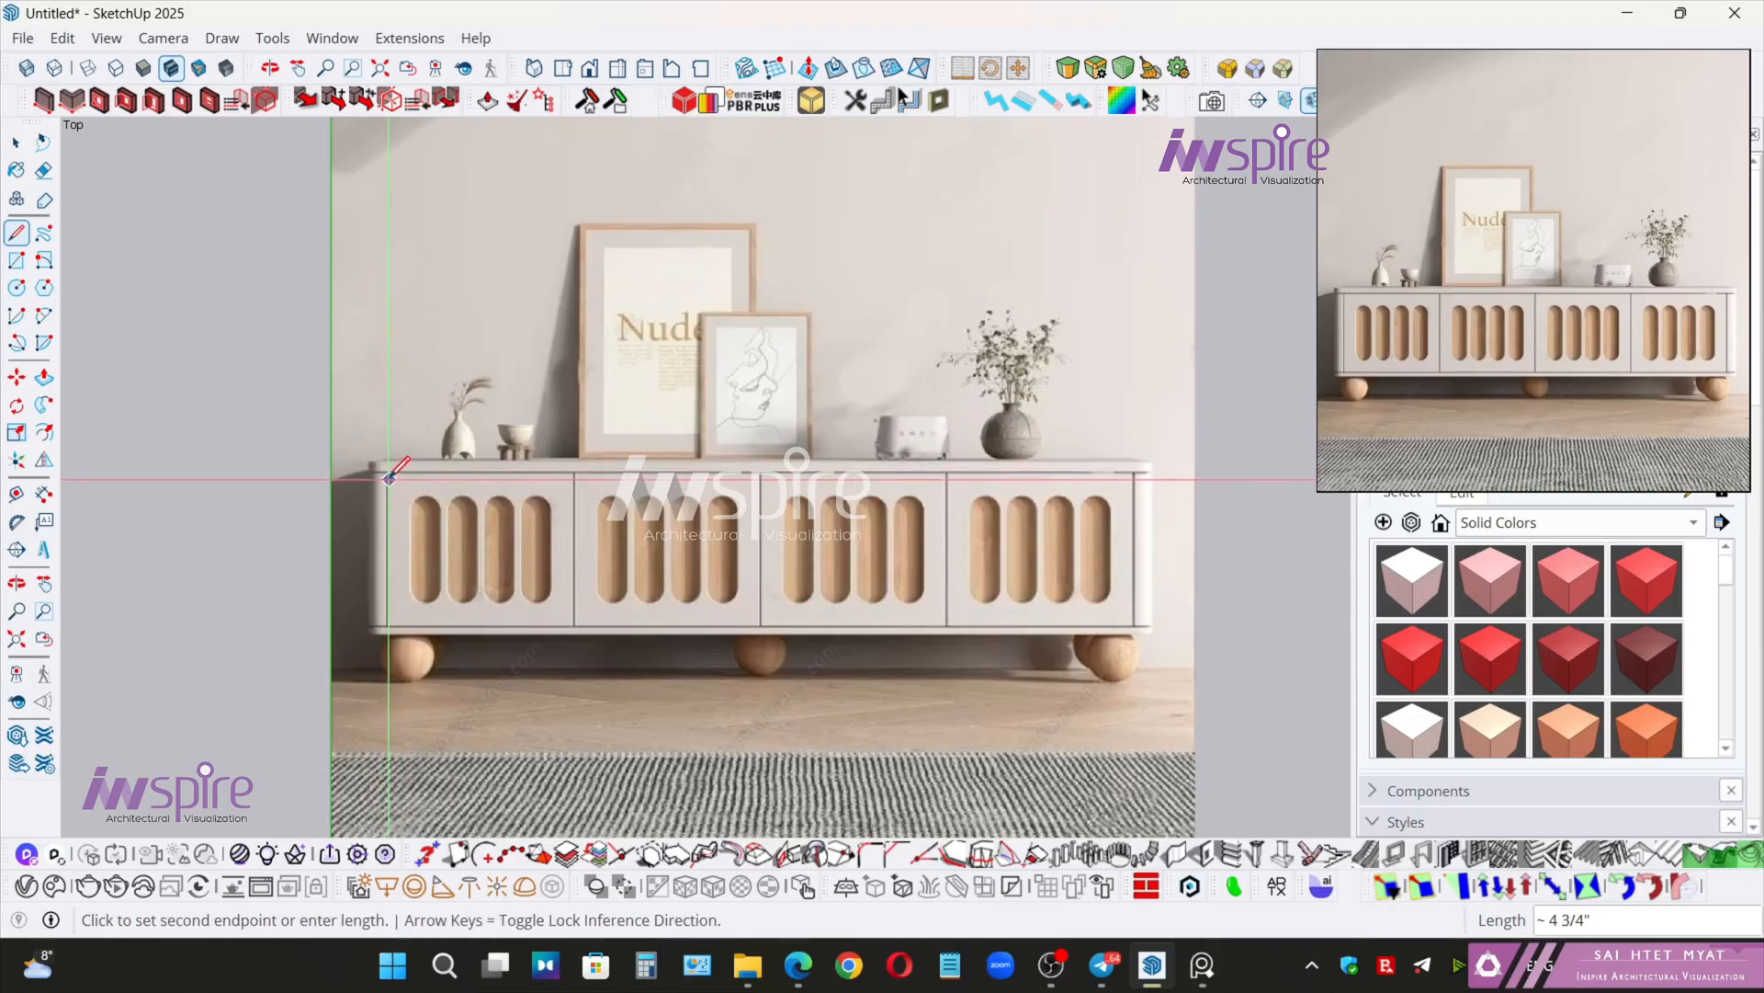
click(574, 479)
key(space)
click(564, 480)
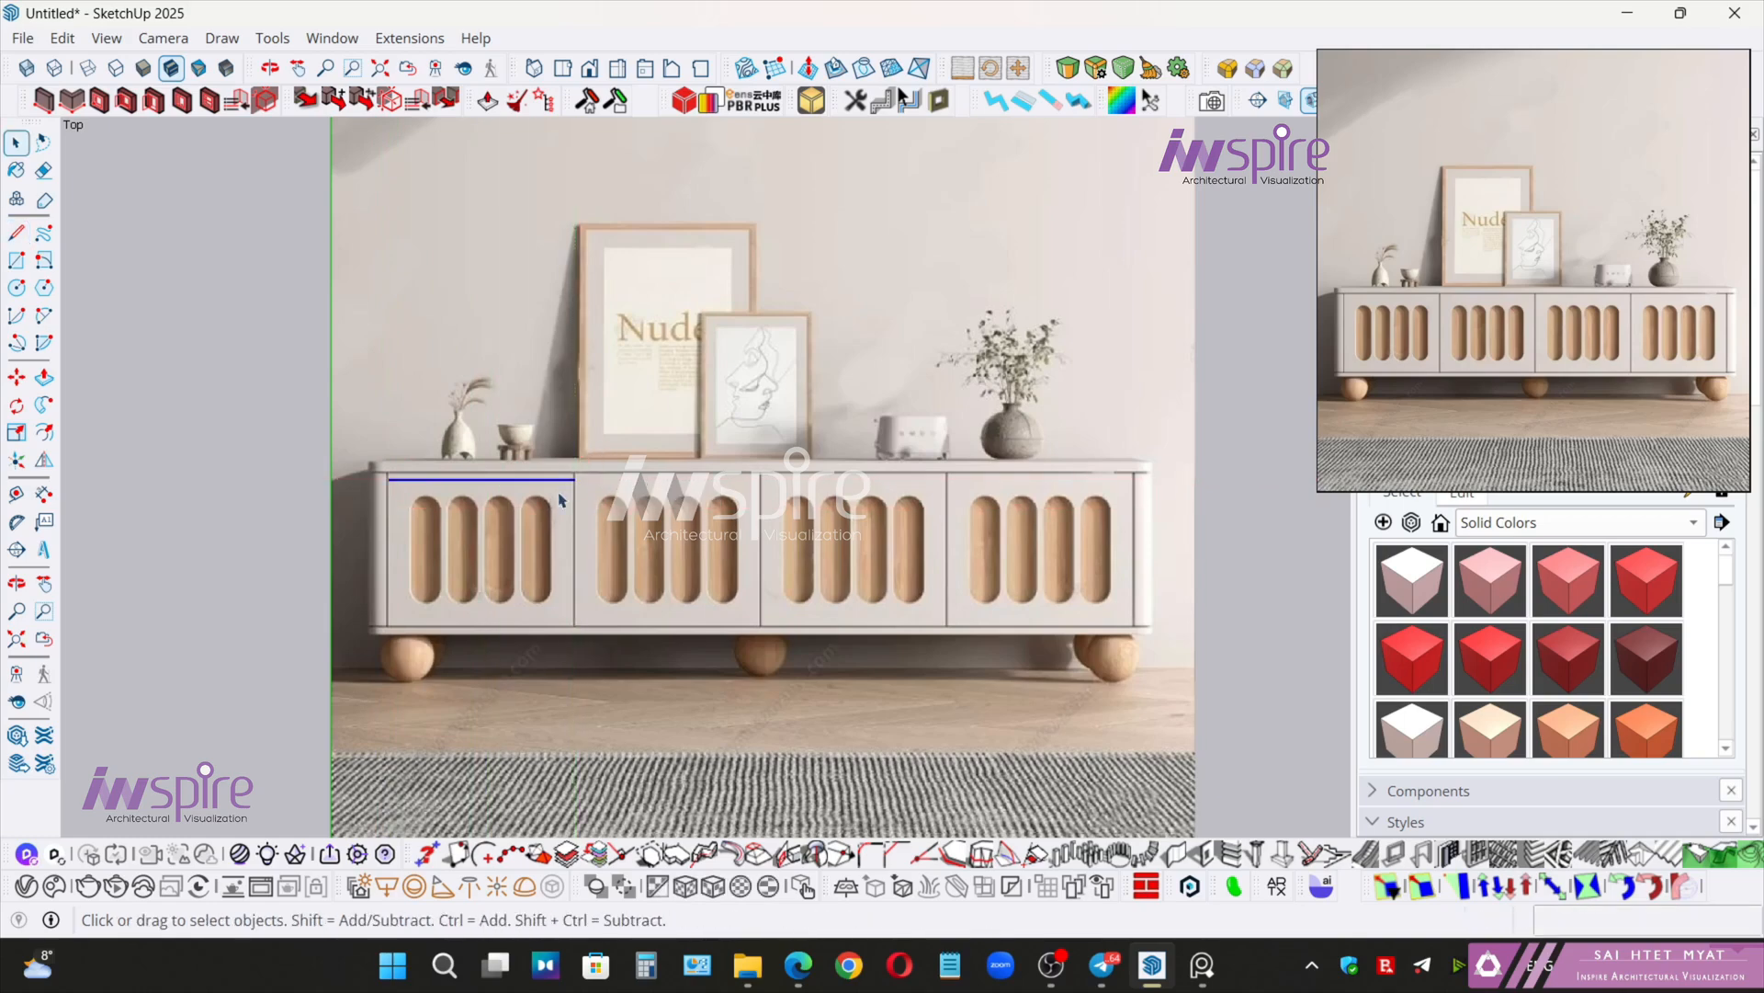
scroll(447, 573, up, 6)
shift+middle_drag(552, 559, 670, 573)
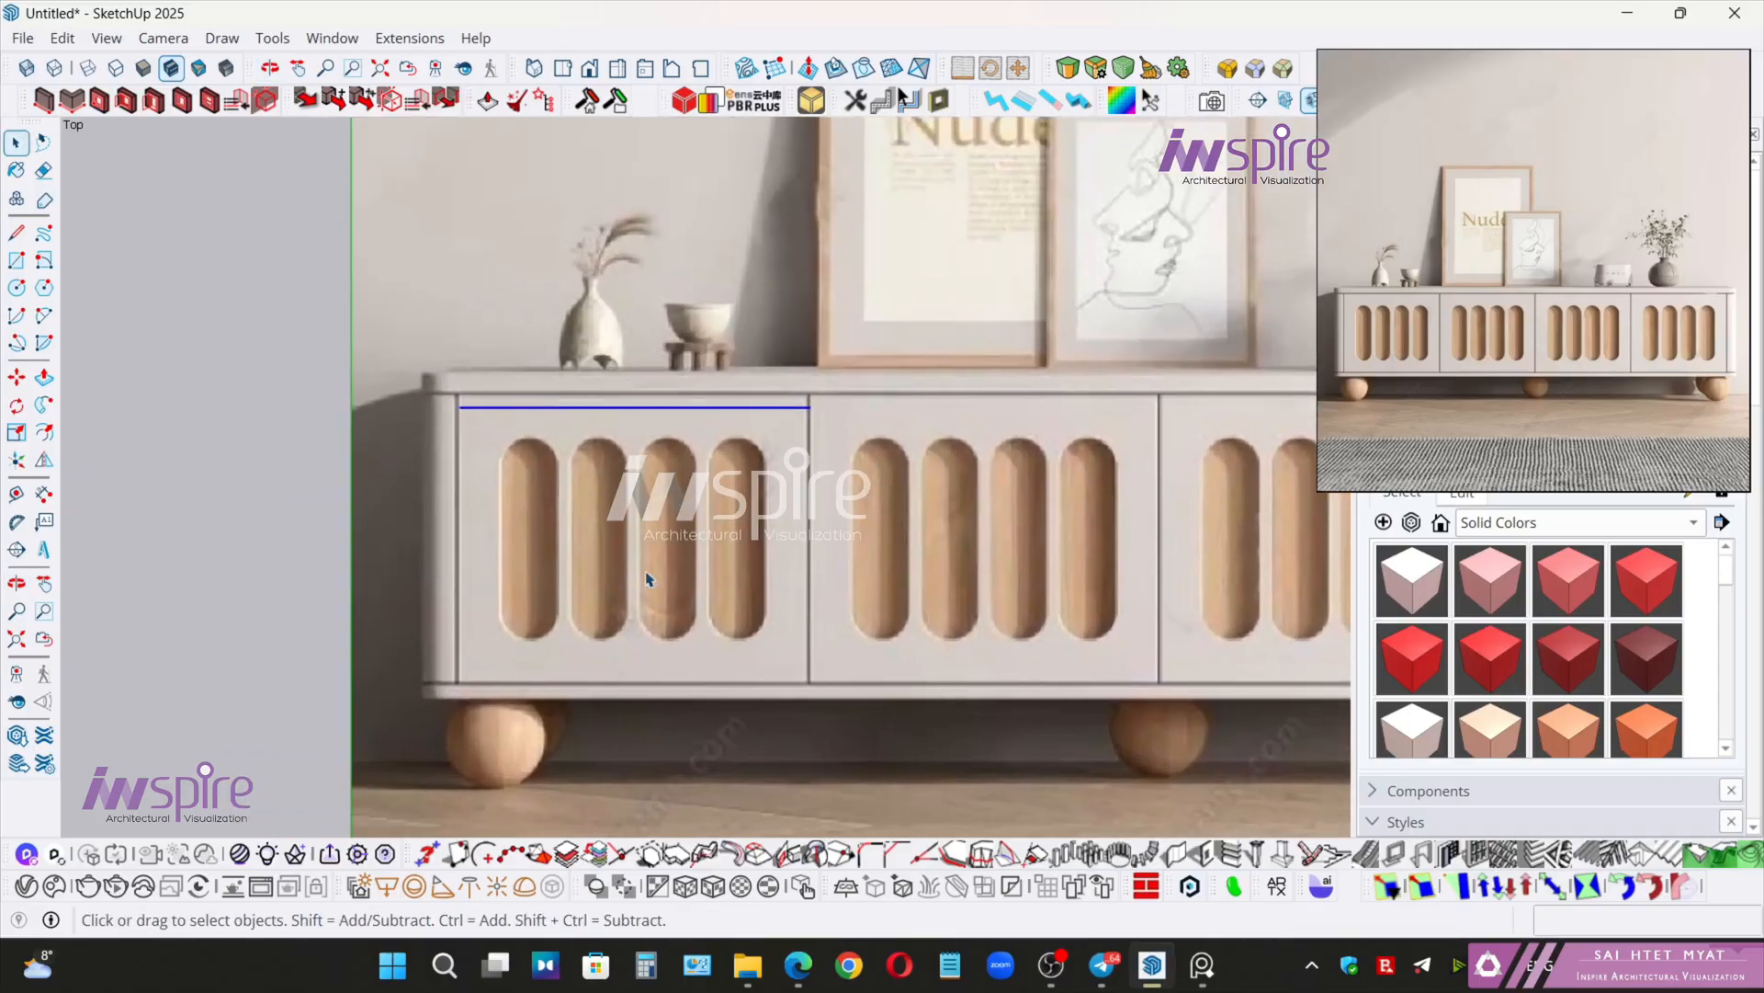
- Make a copy of the door-width line rotated 90° downward about its left end, and select both lines
key(q)
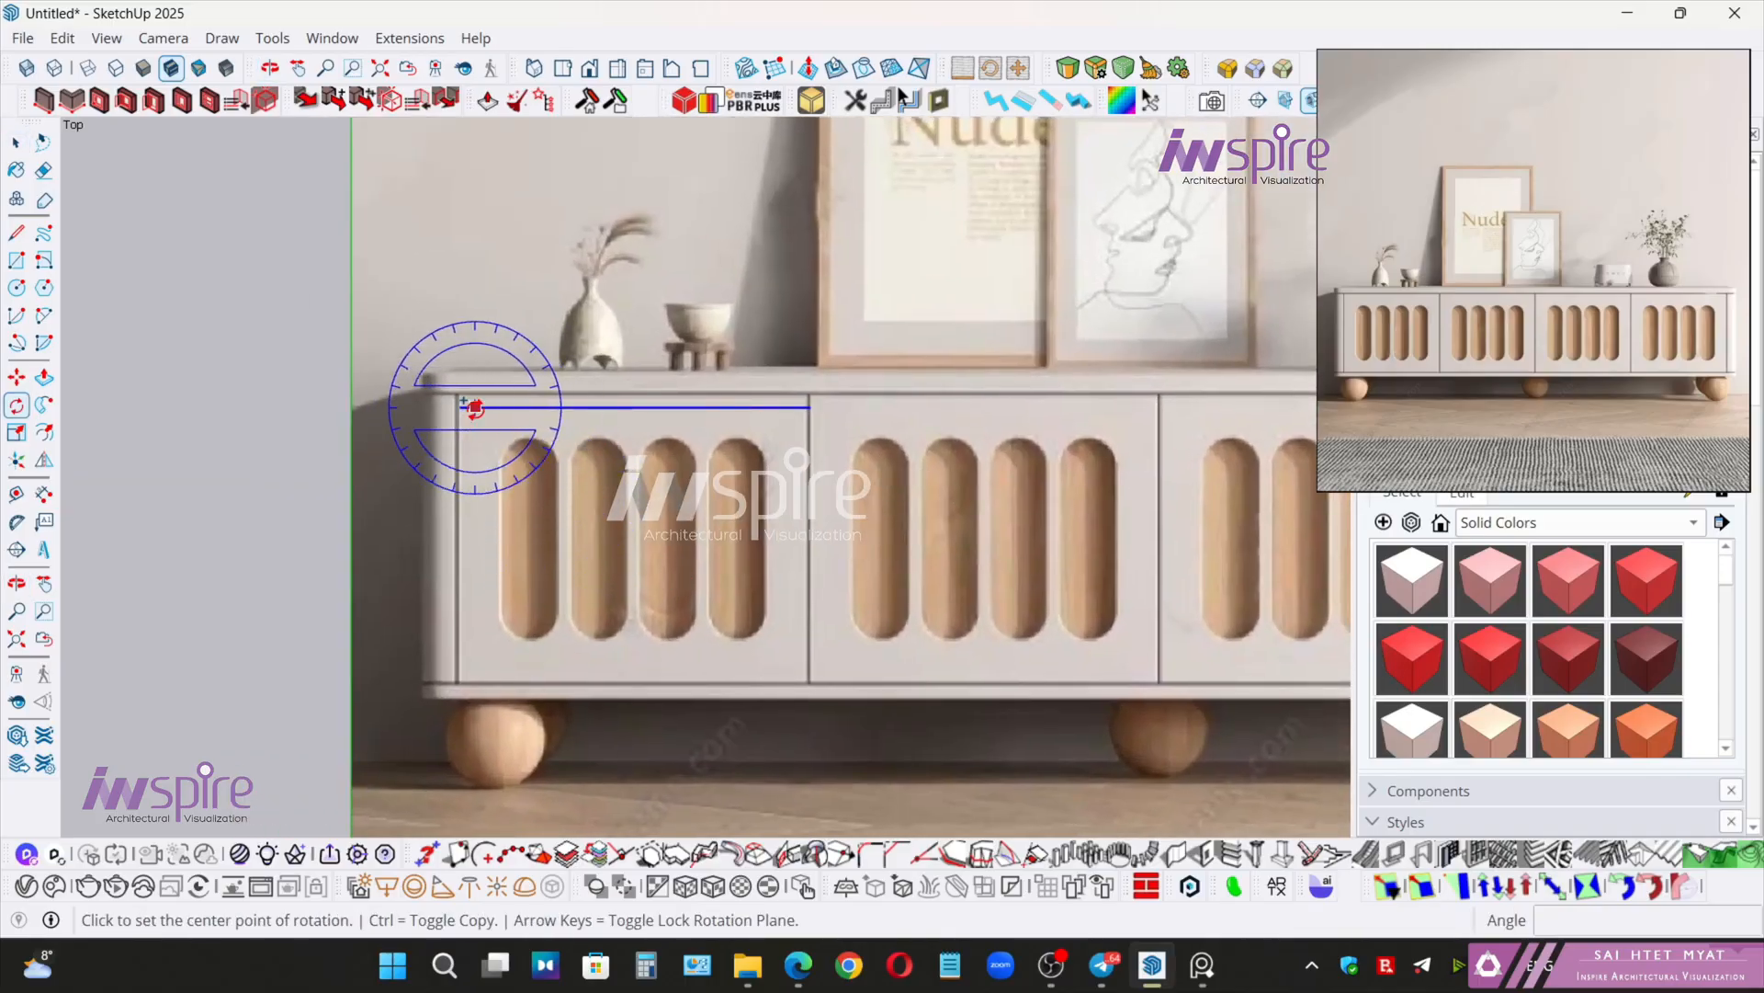
click(459, 406)
click(537, 406)
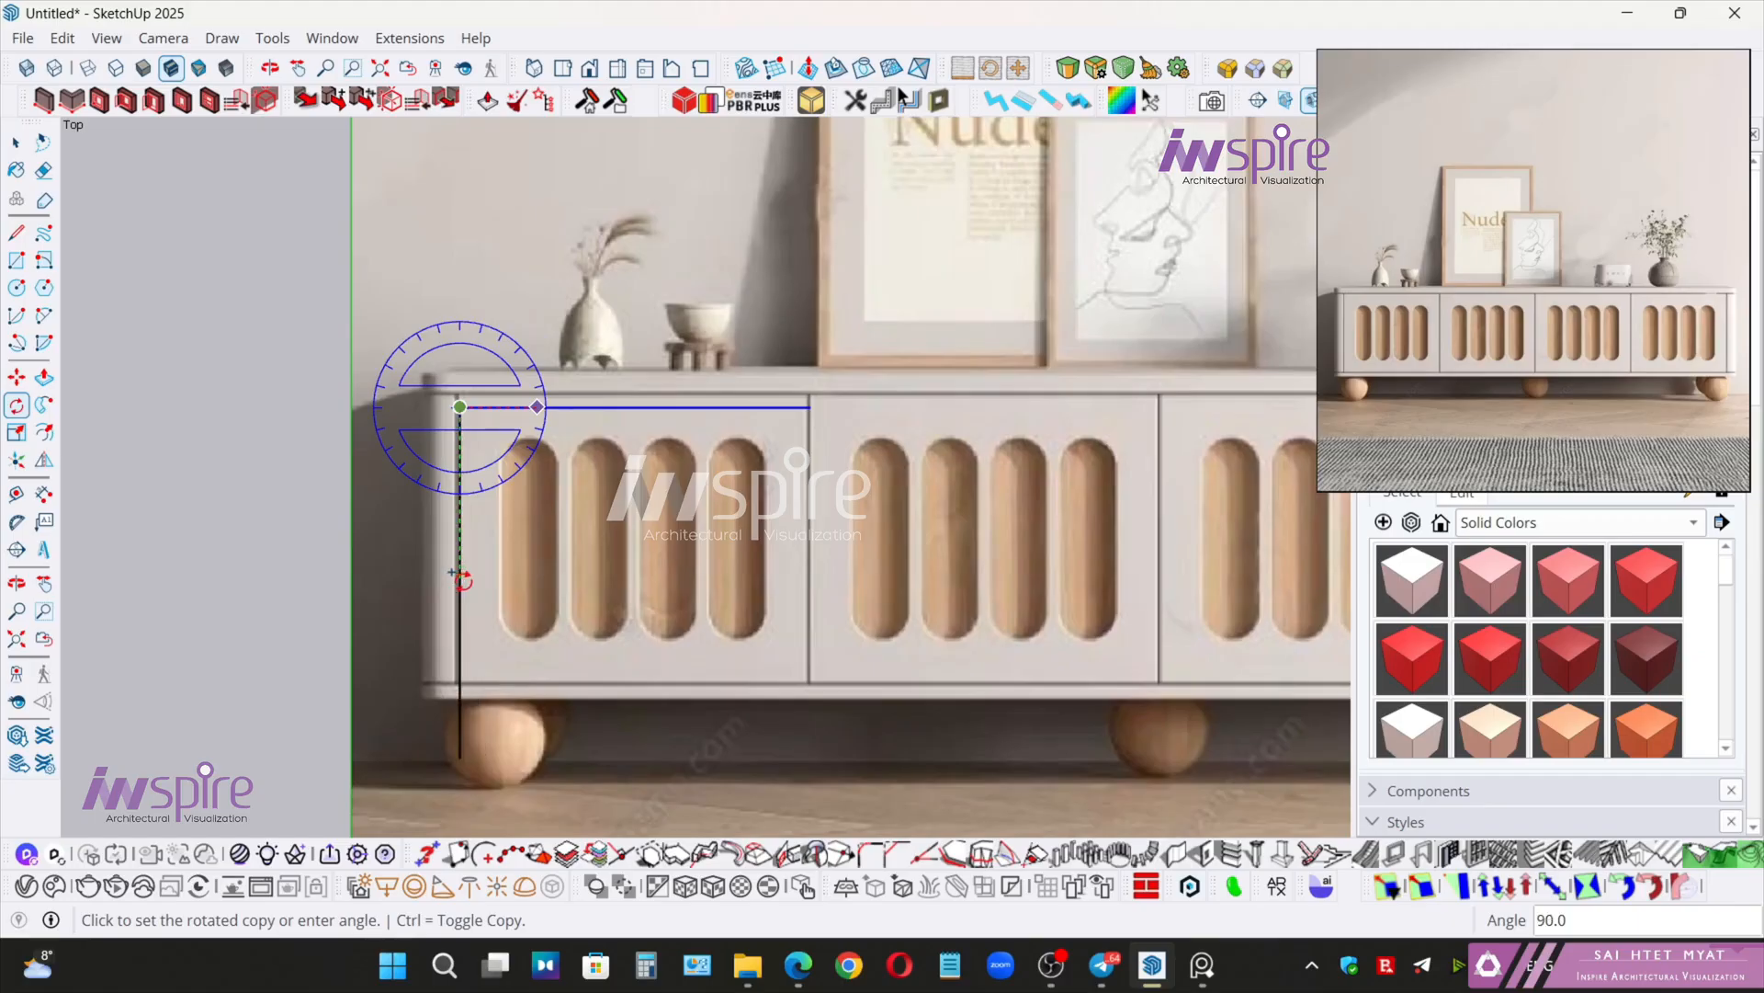
click(459, 579)
key(space)
shift+click(496, 408)
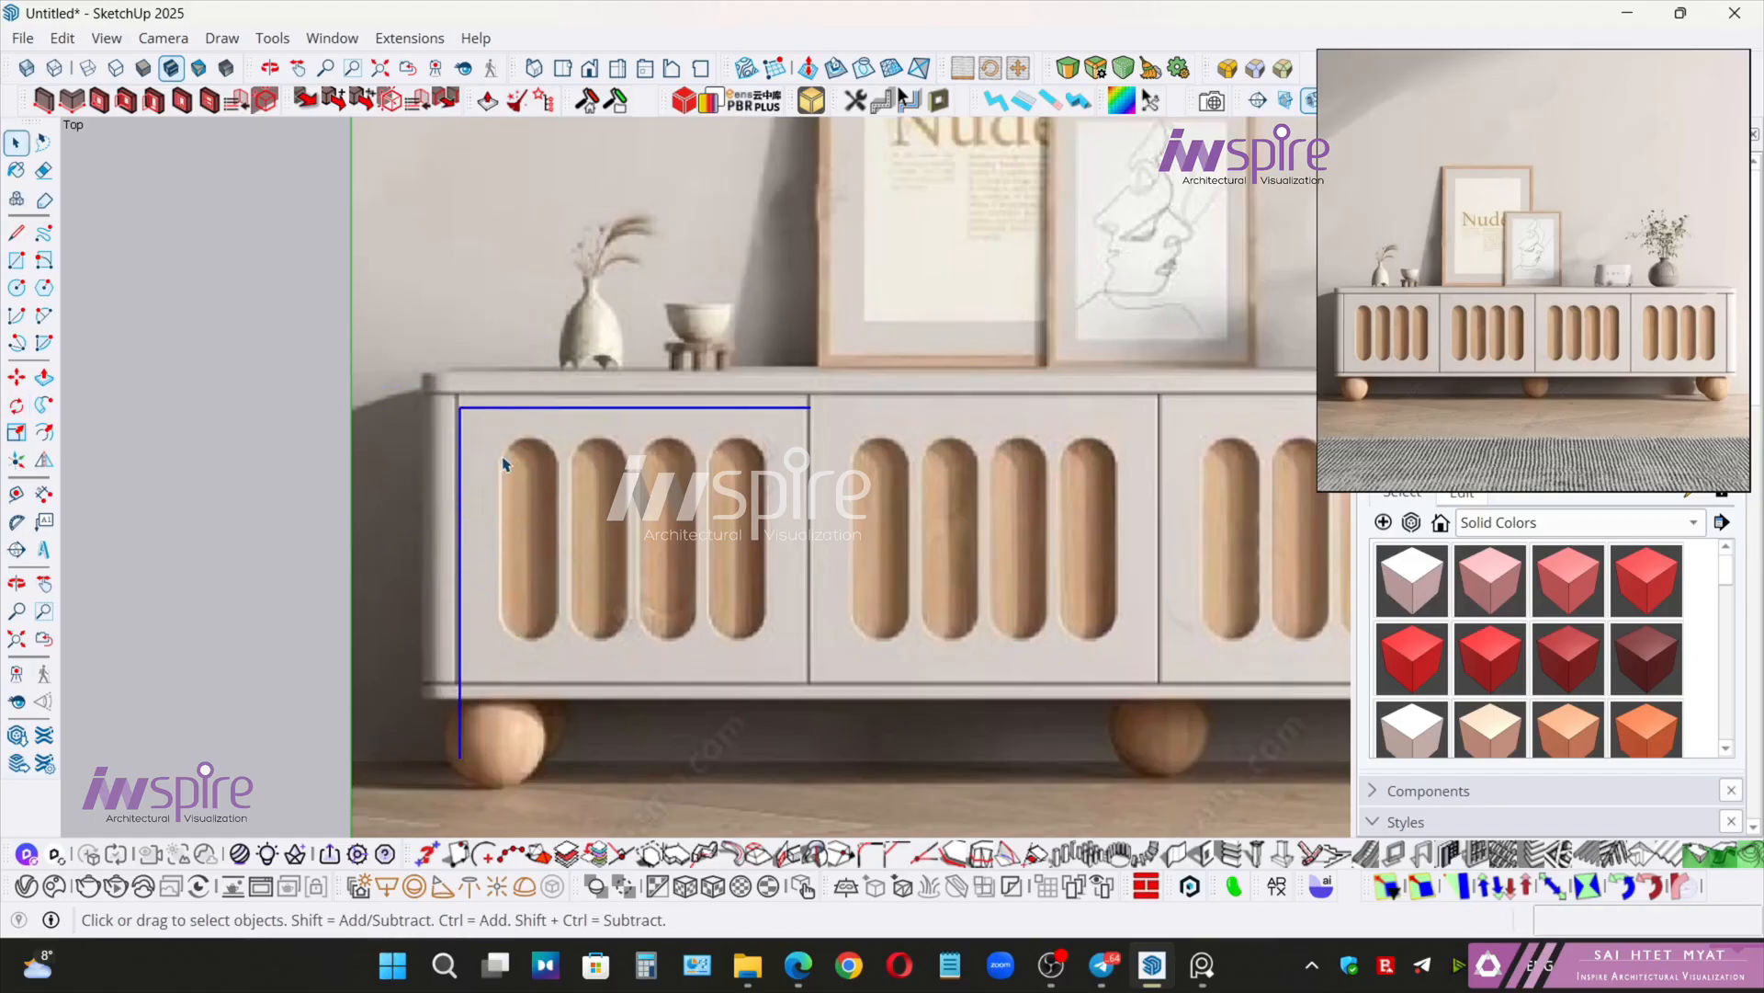
- Move both comparison lines straight up so the horizontal one lies on the cabinet's upper edge
key(m)
scroll(455, 460, up, 3)
click(502, 431)
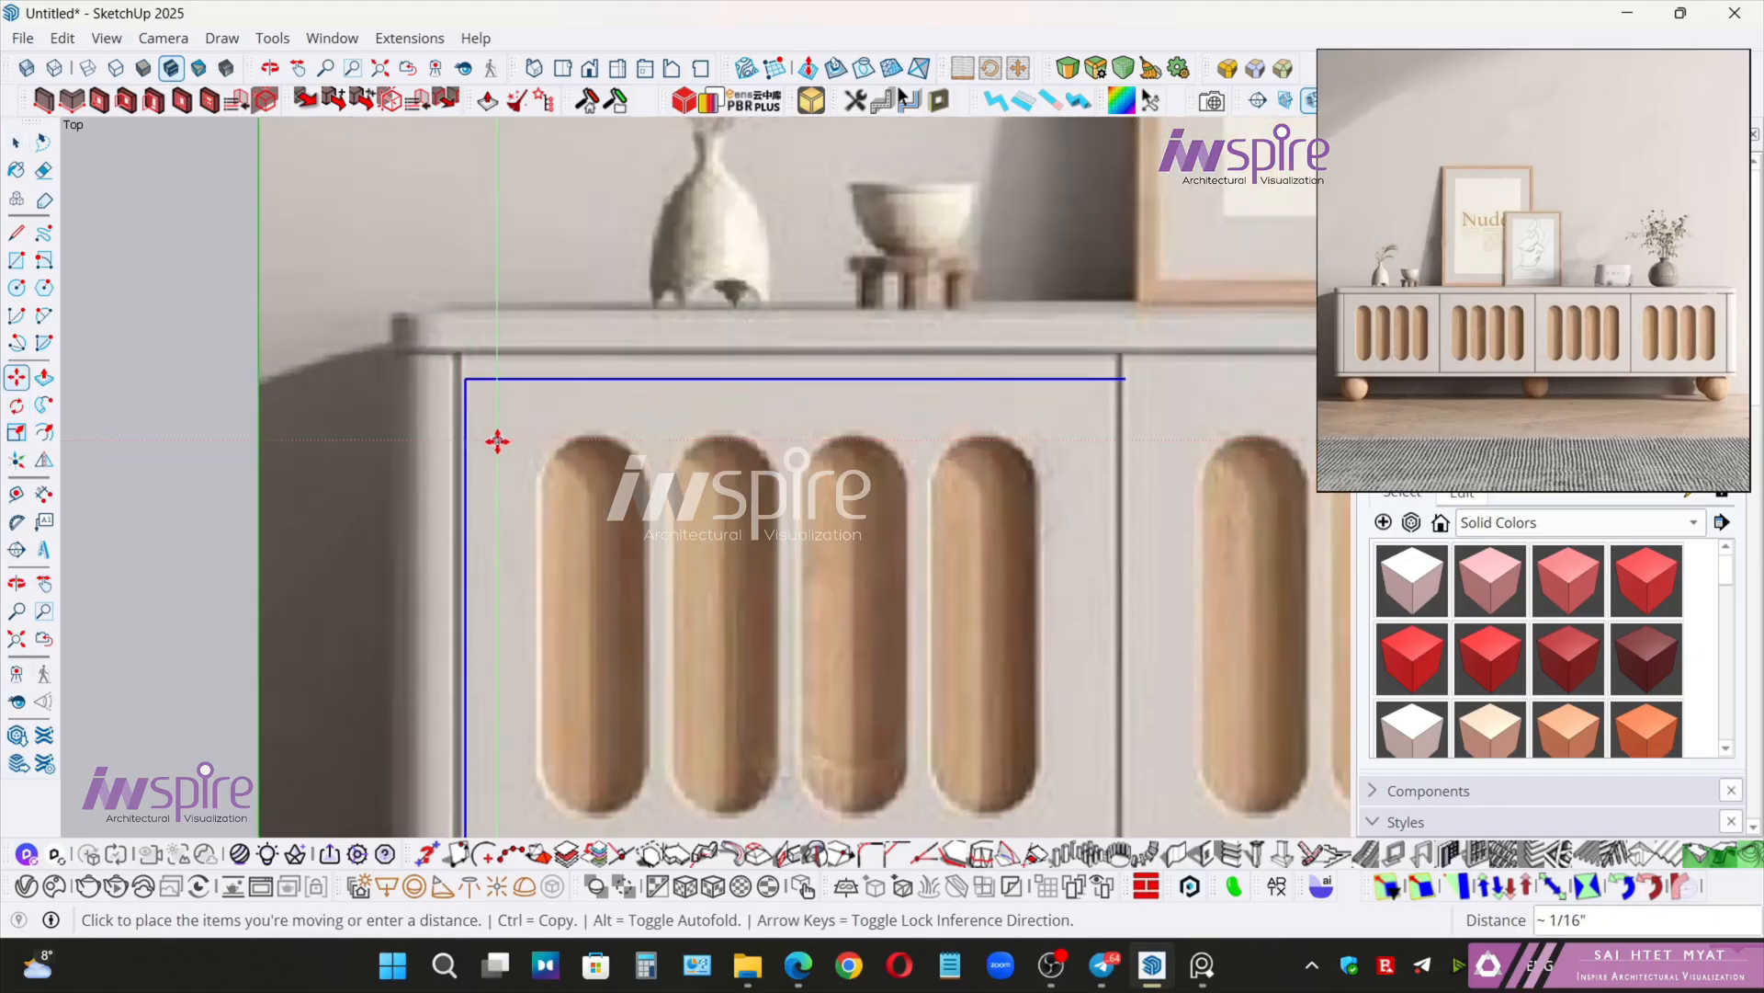
click(497, 375)
key(space)
- Erase the horizontal and vertical comparison lines over the first cabinet door
scroll(548, 450, down, 4)
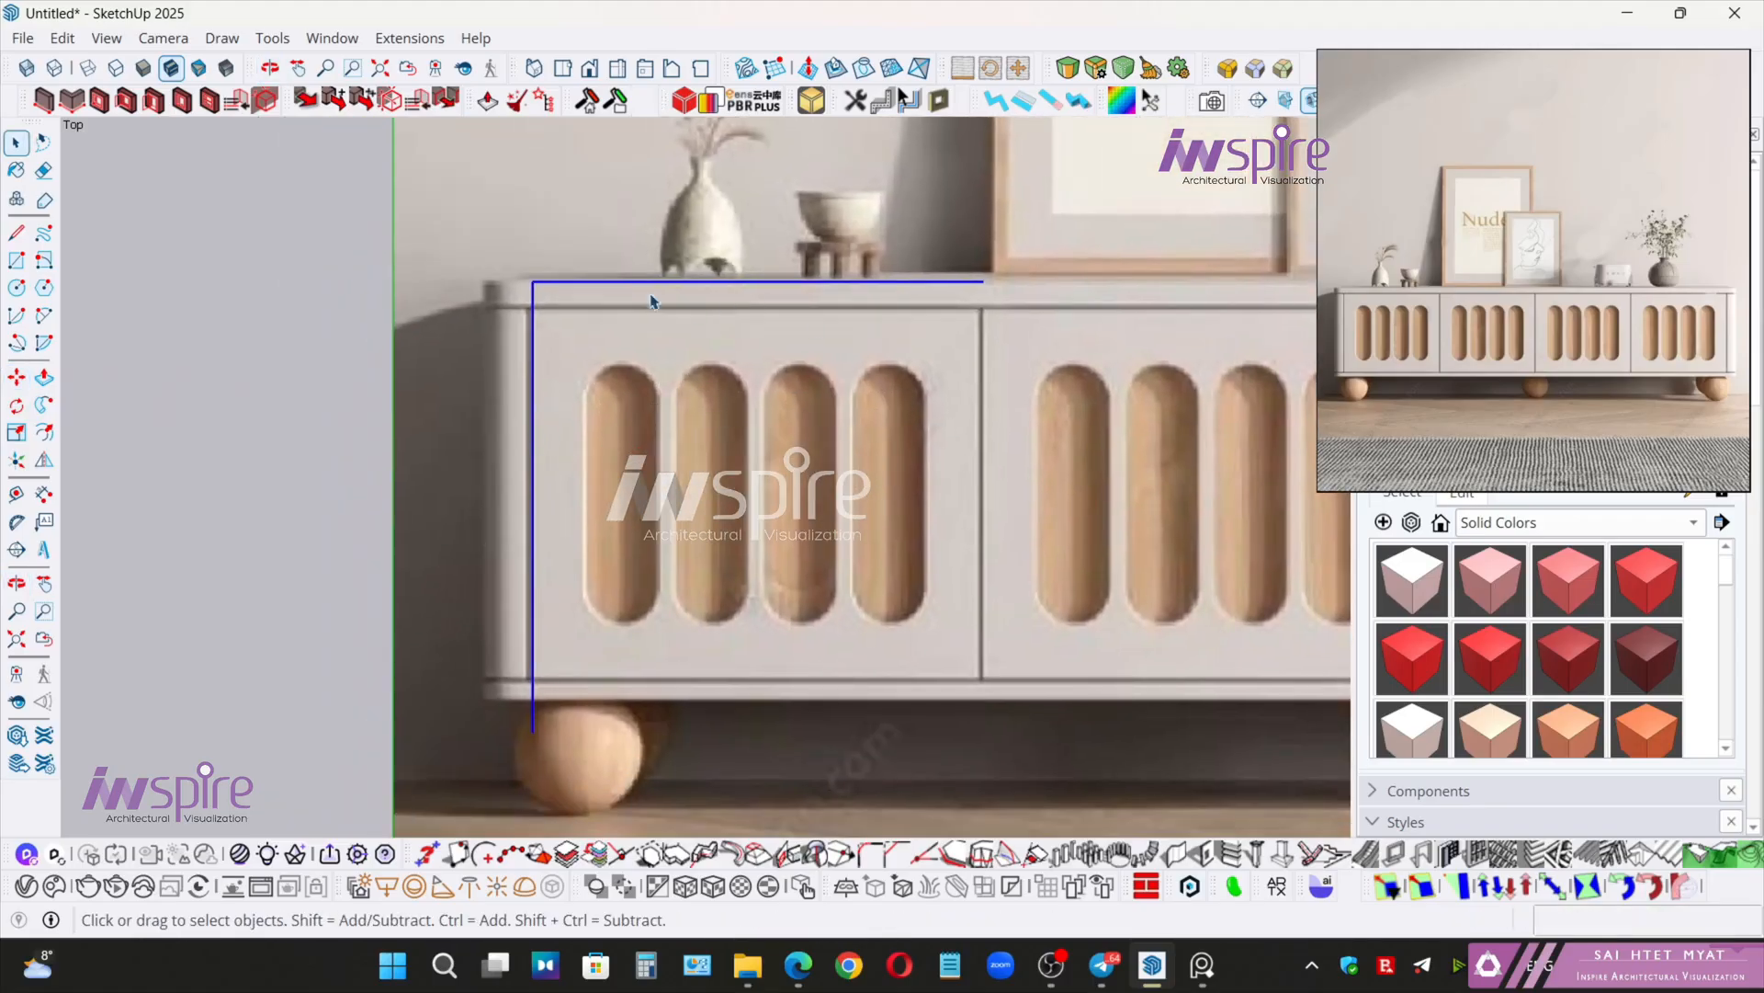
shift+click(535, 326)
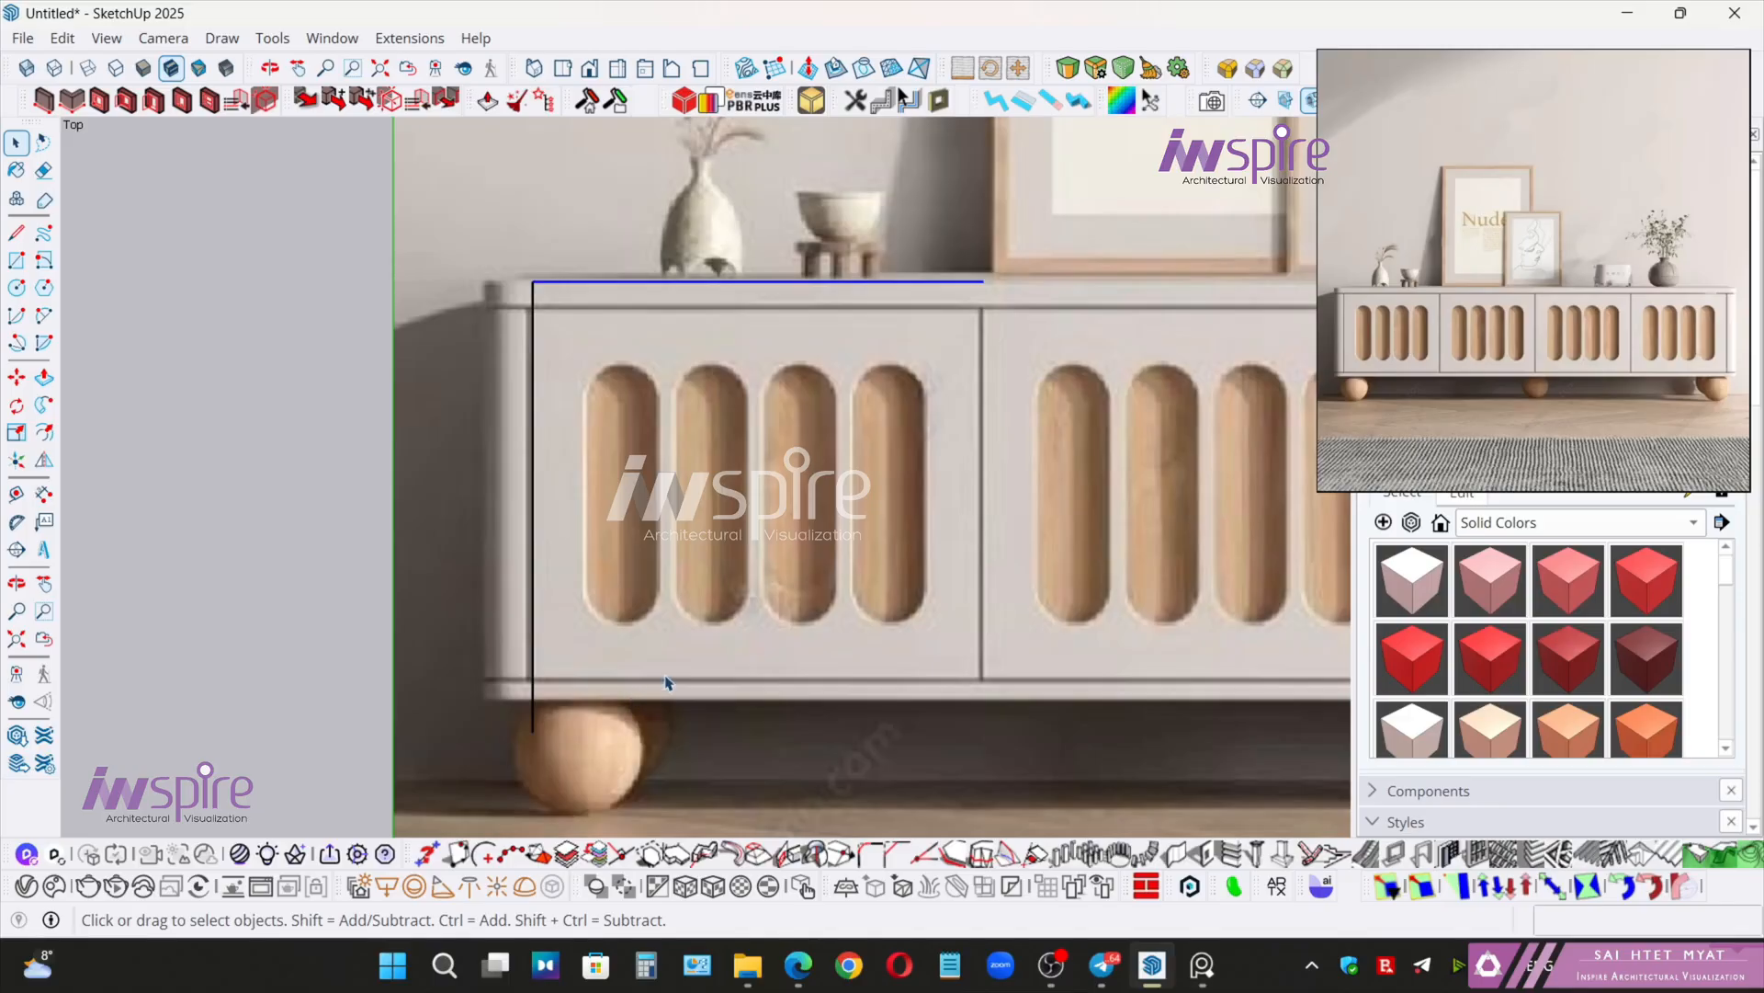
scroll(798, 419, down, 2)
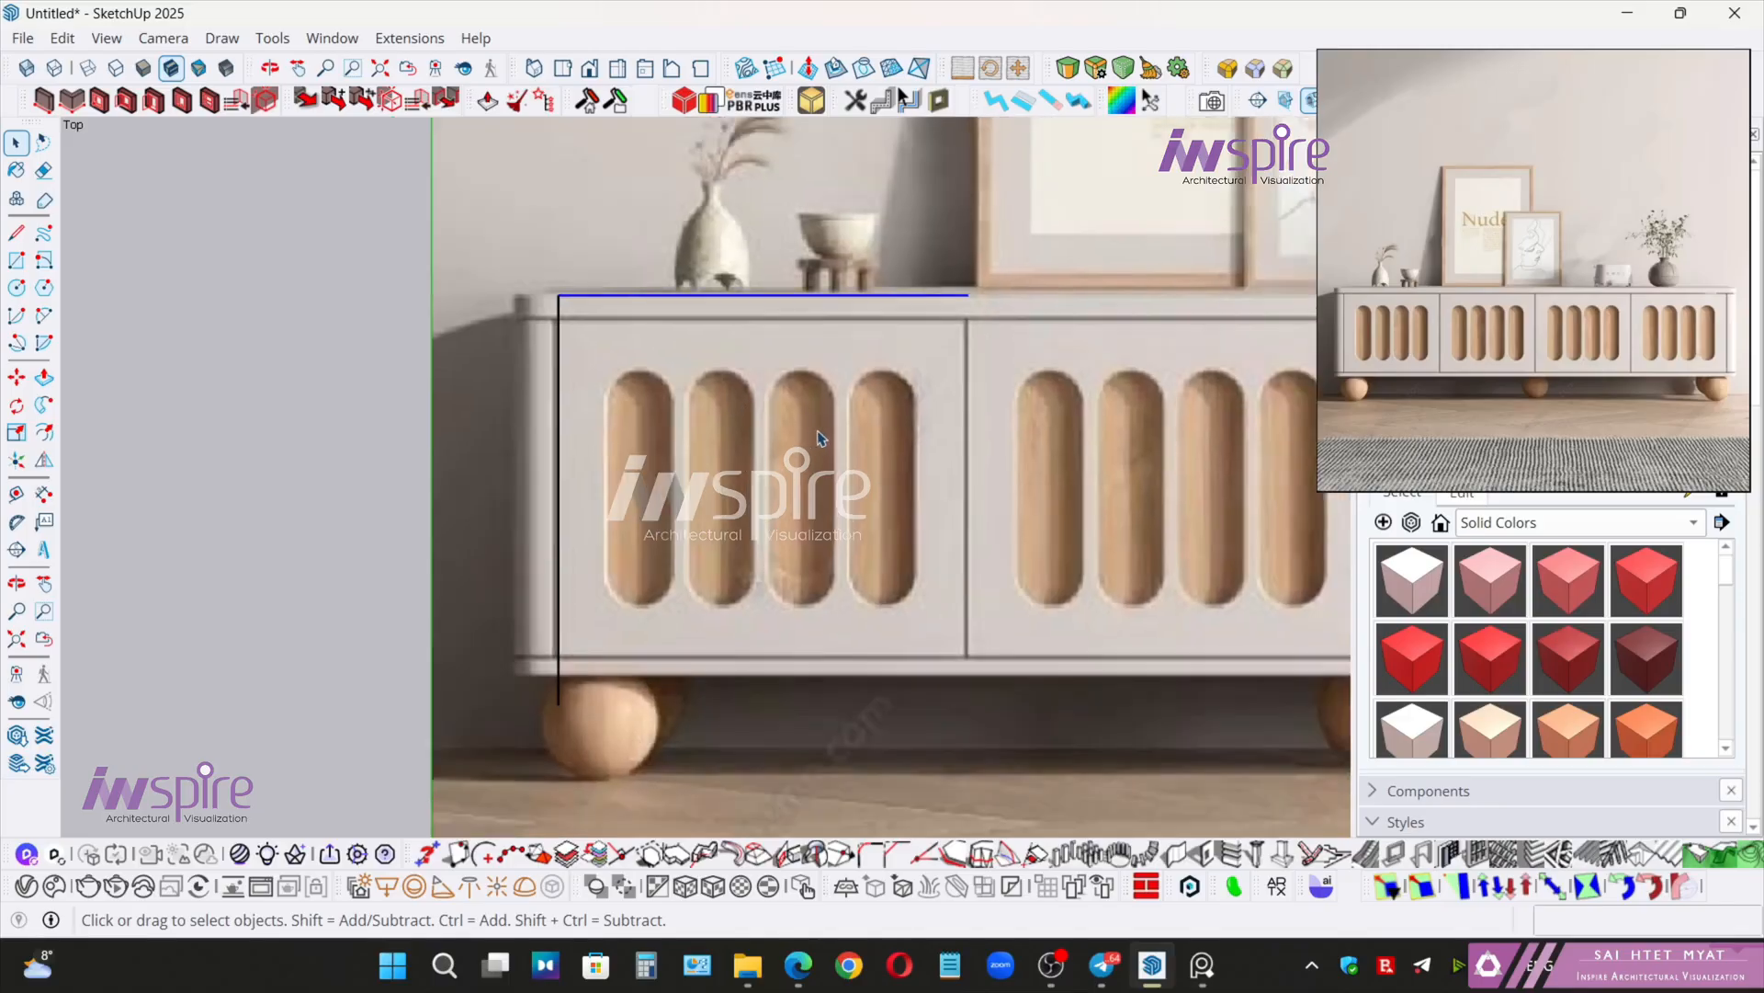
key(e)
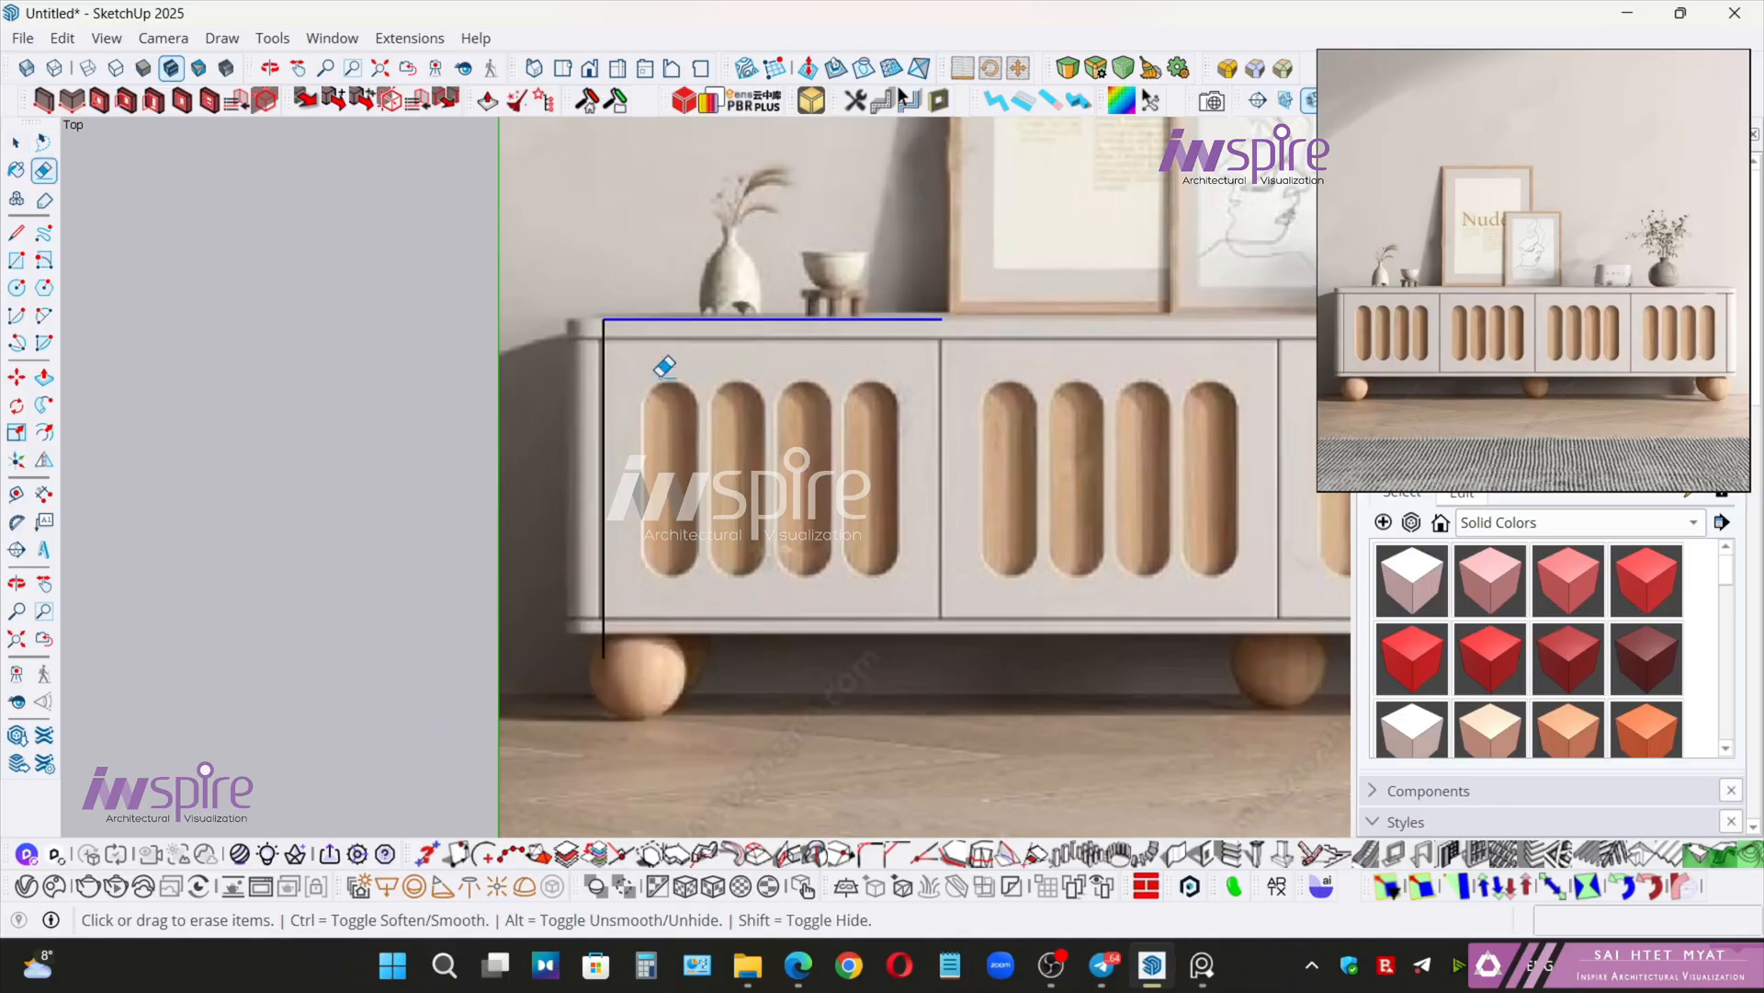
click(606, 323)
- Draw a horizontal line about 6' 11" long along the sideboard's upper edge, from its left end to its right end
scroll(834, 496, down, 2)
scroll(883, 496, down, 3)
shift+middle_drag(947, 473, 660, 561)
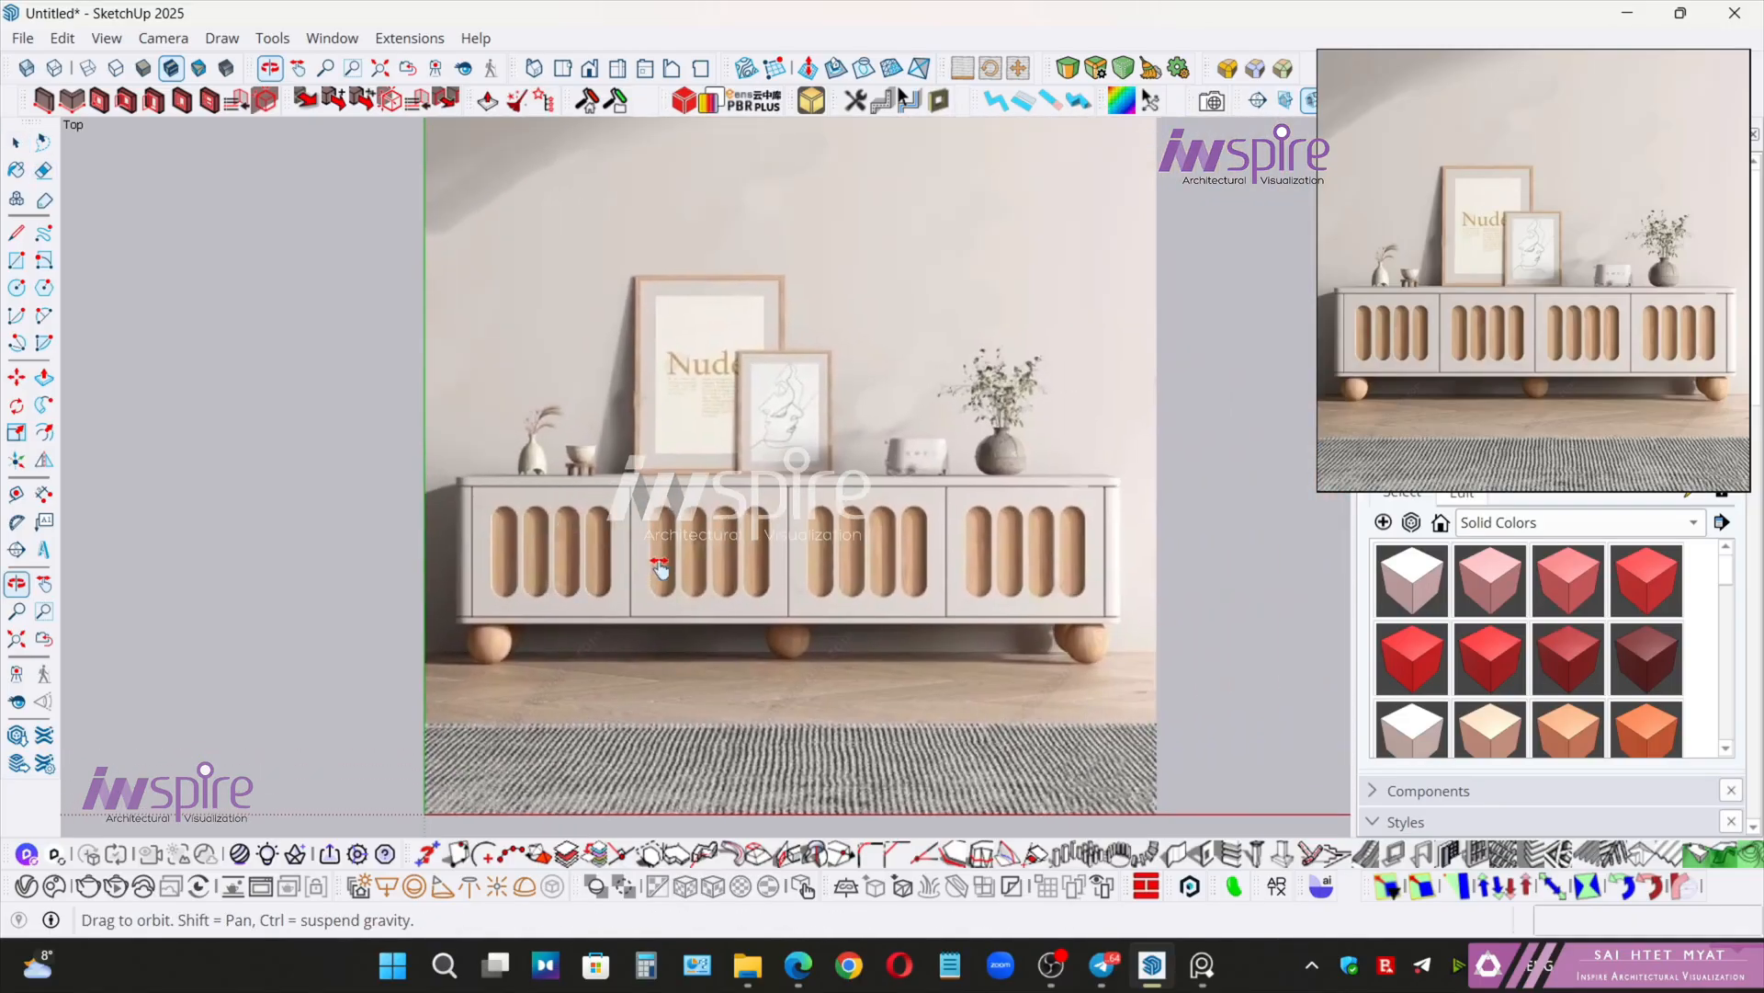
scroll(758, 618, up, 3)
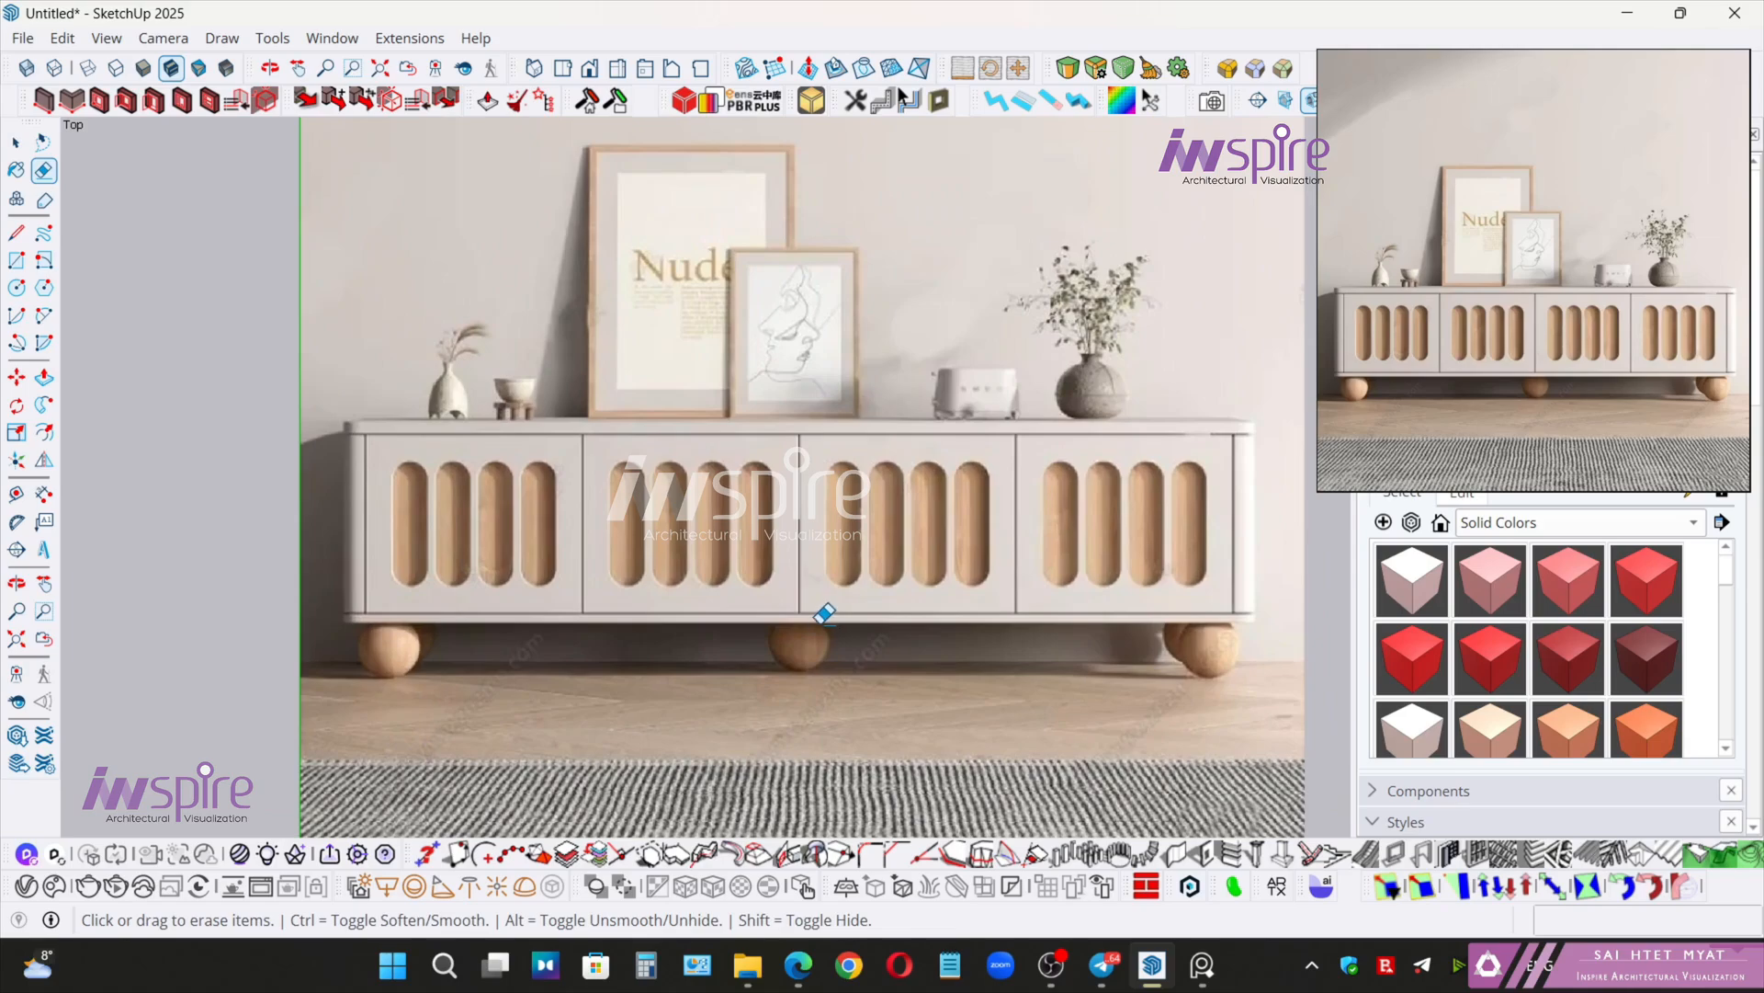
shift+middle_drag(846, 611, 780, 551)
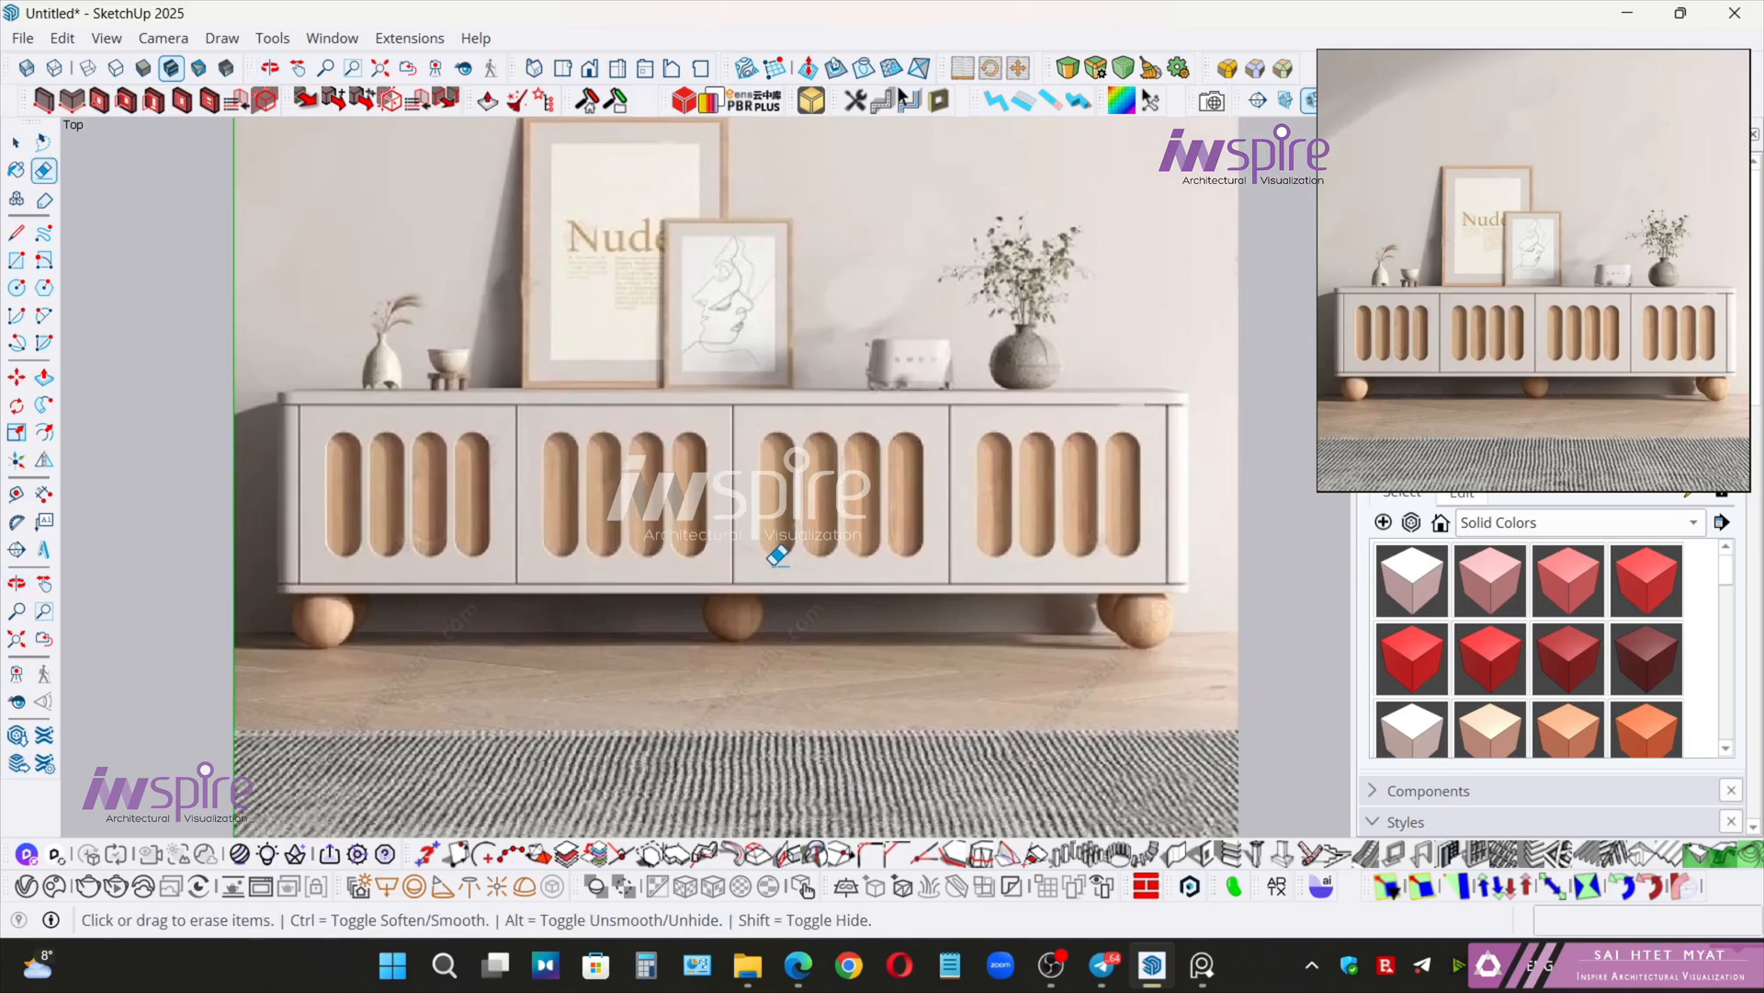
key(l)
scroll(306, 384, up, 5)
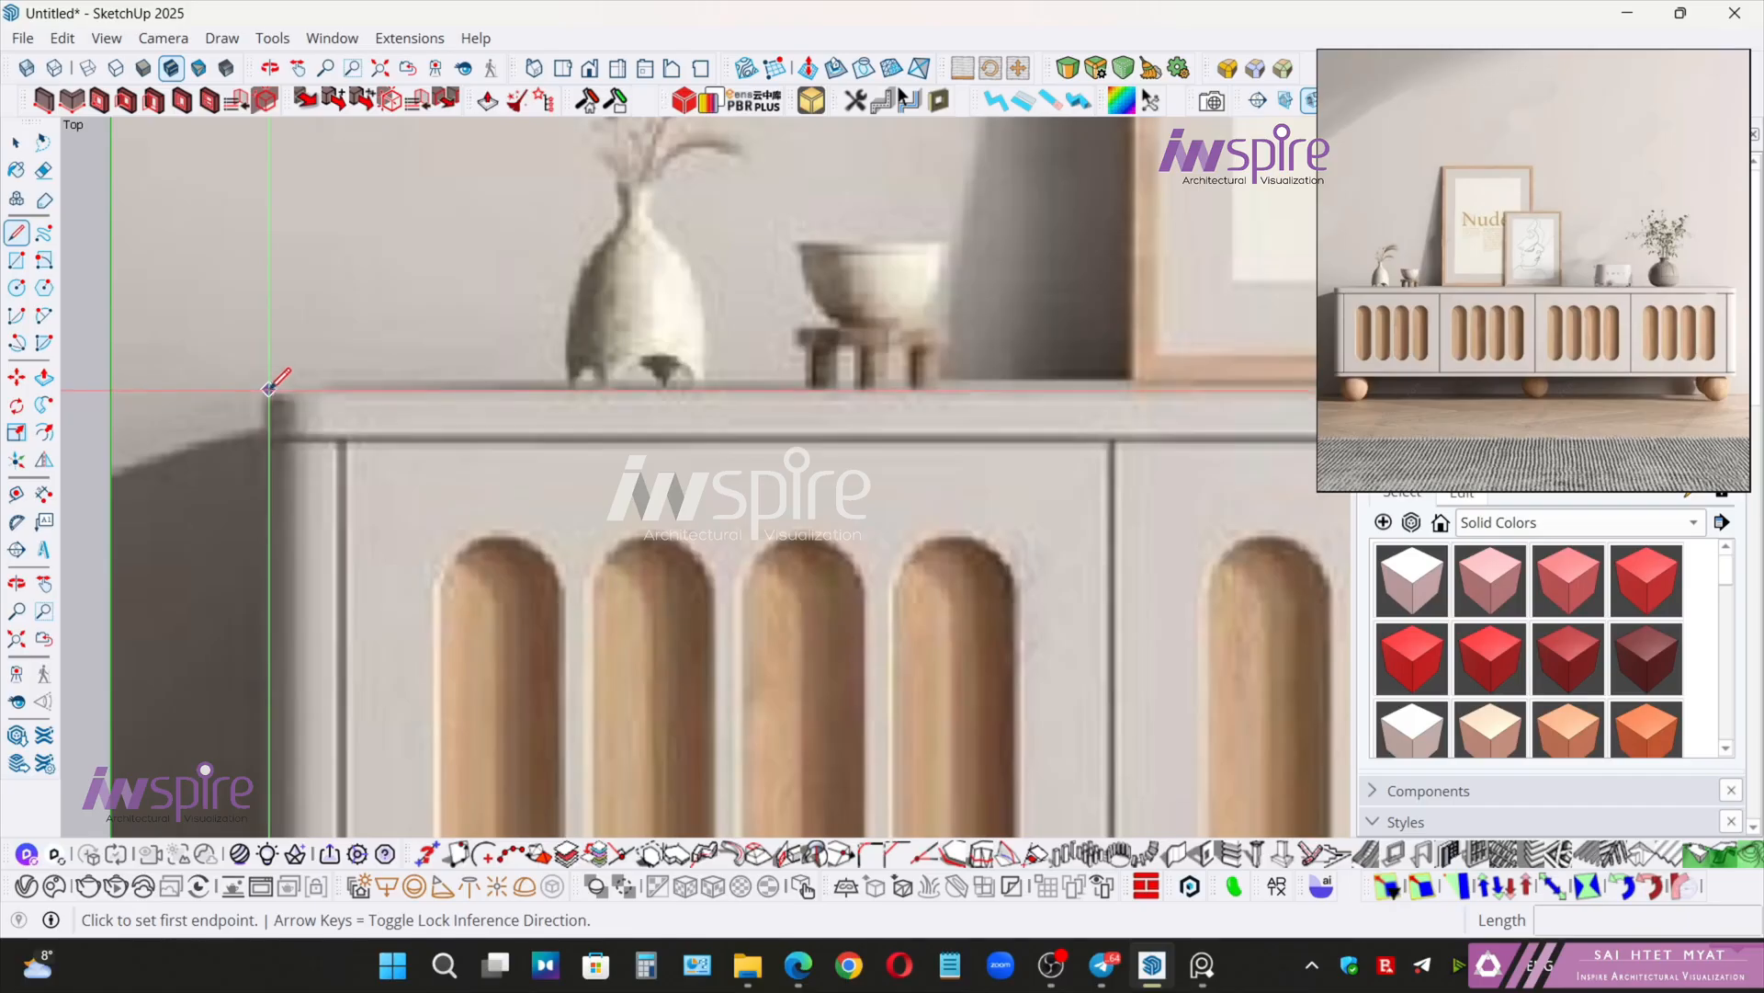
click(268, 391)
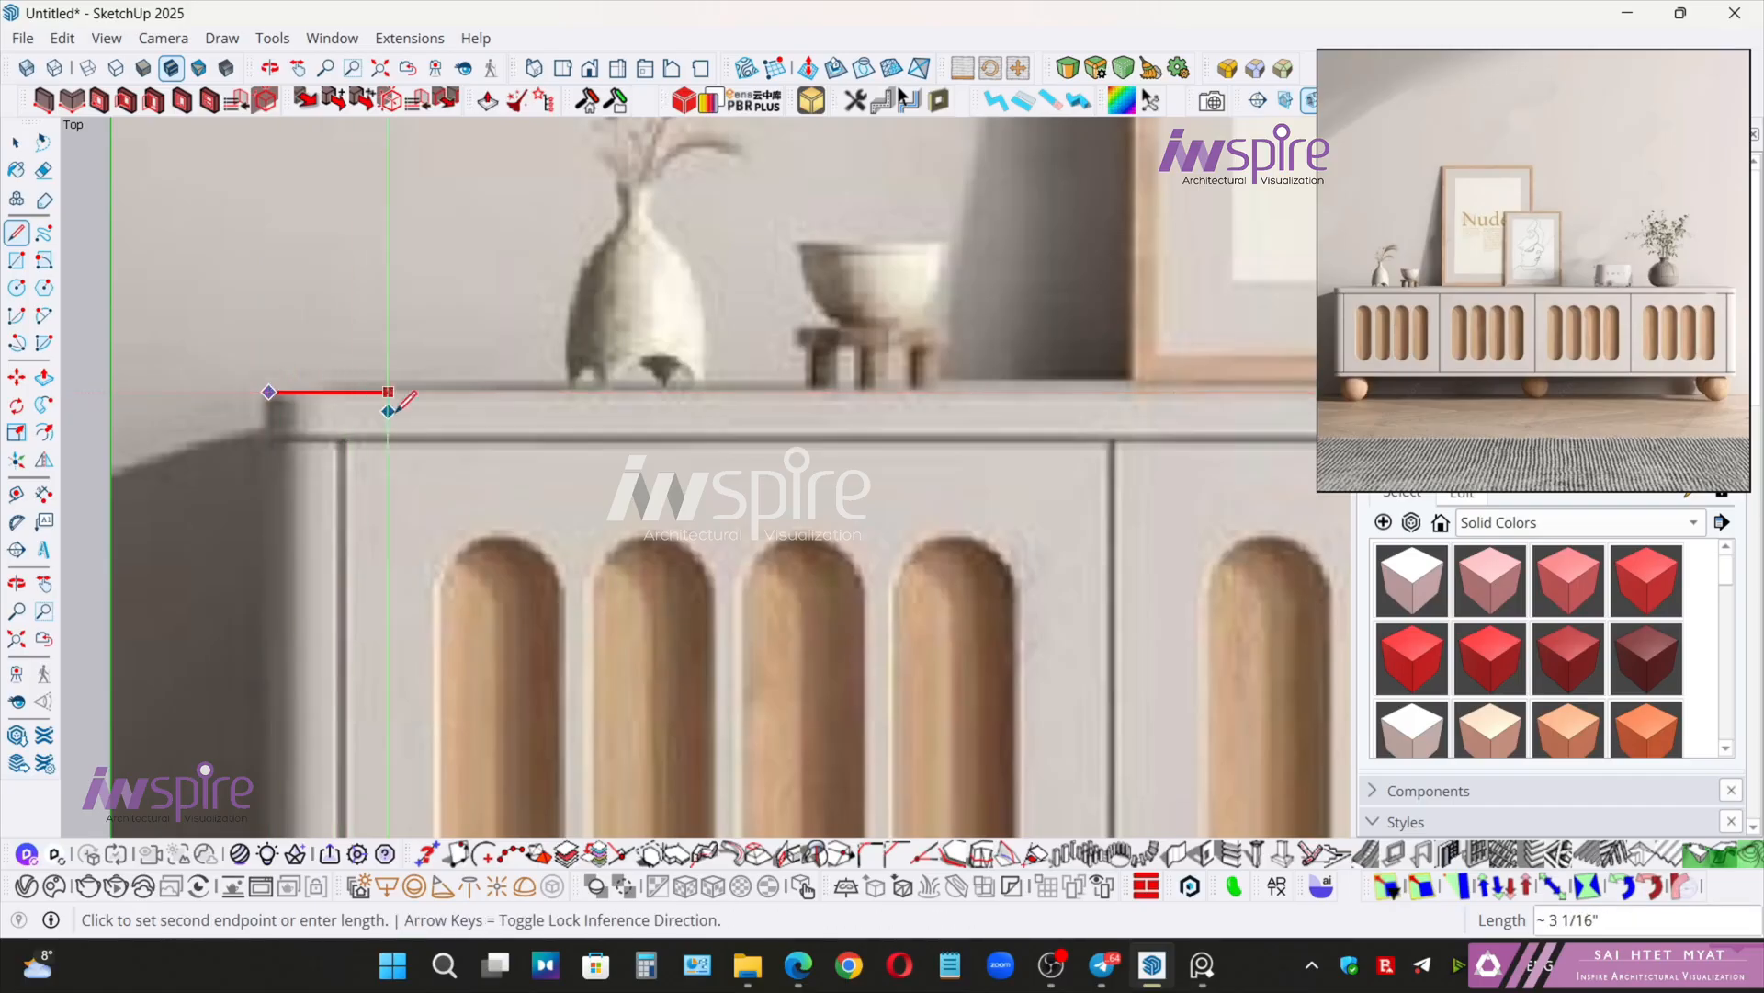
scroll(919, 460, down, 4)
shift+middle_drag(879, 437, 184, 442)
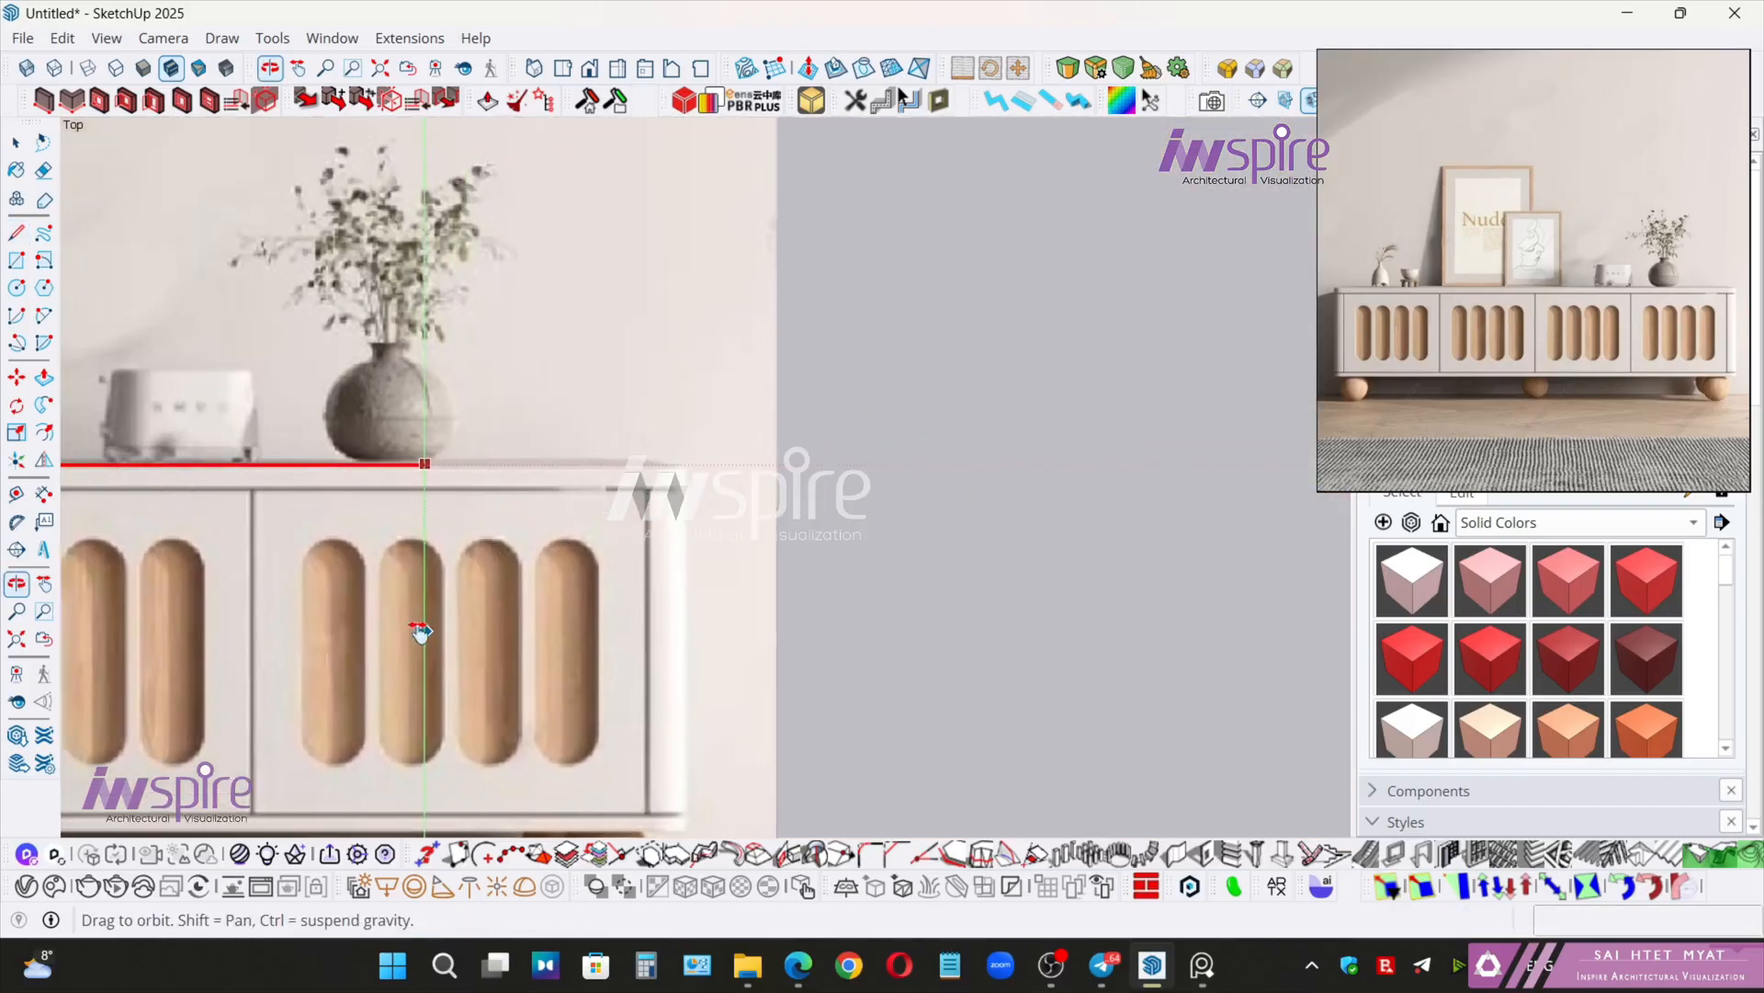
scroll(725, 419, up, 5)
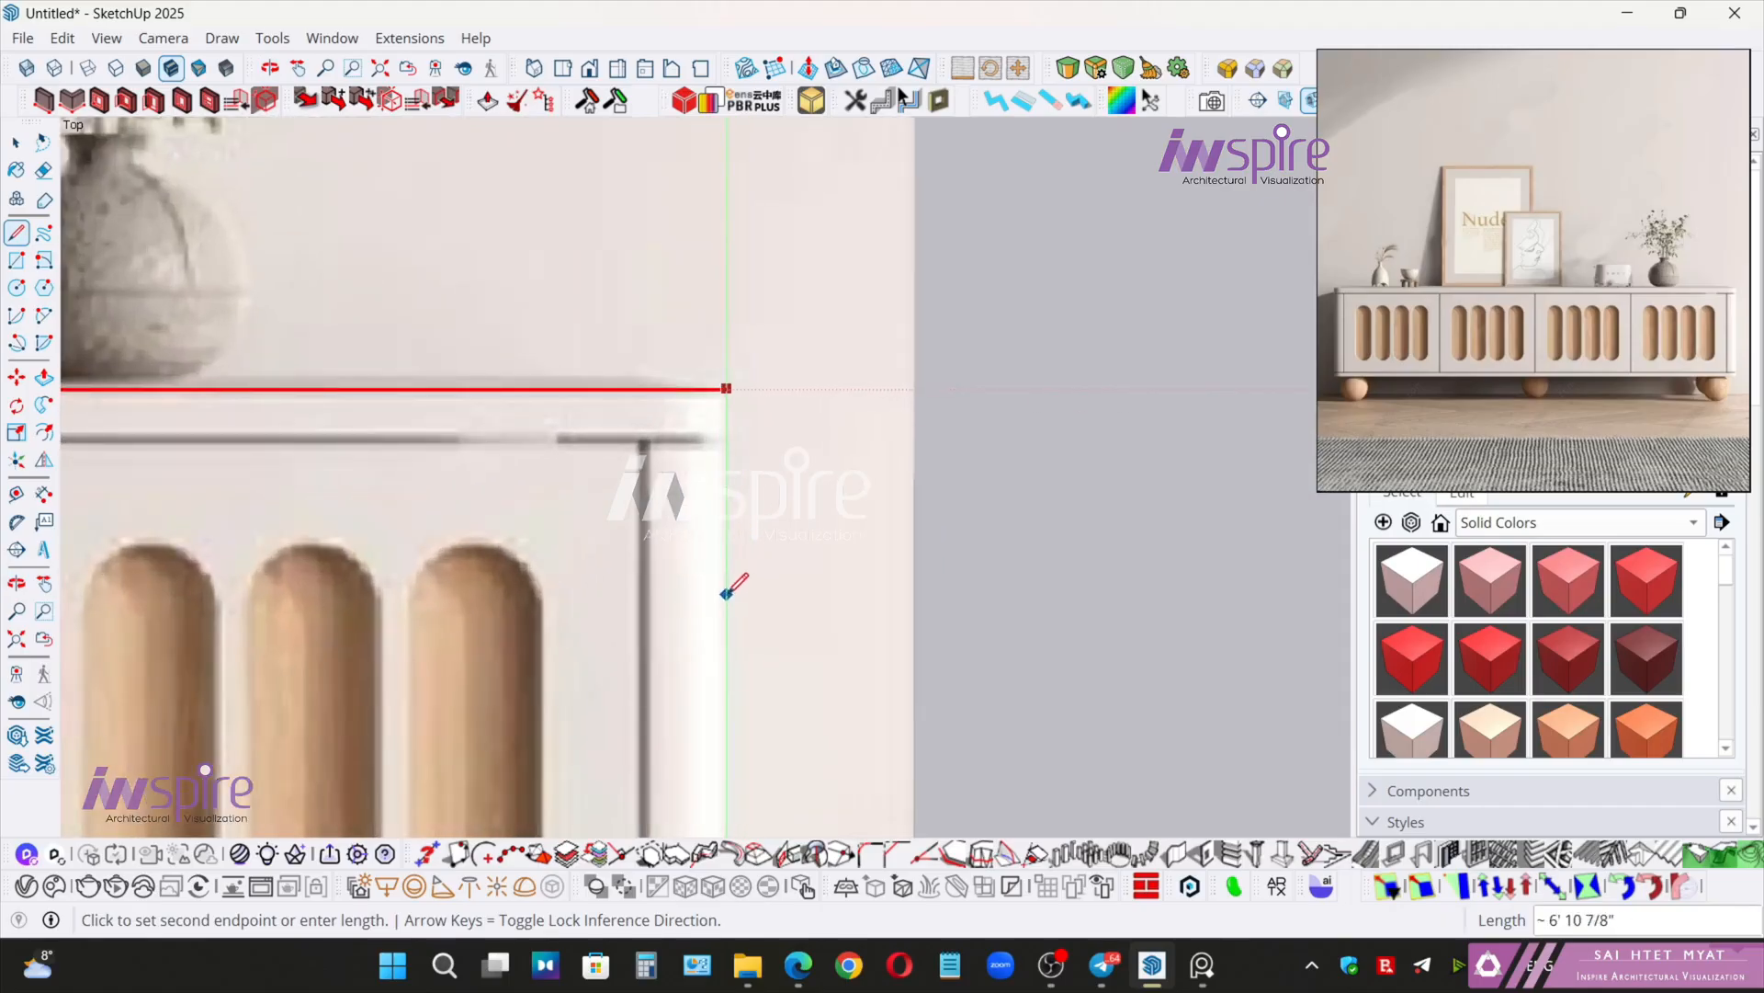
shift+middle_drag(729, 583, 743, 411)
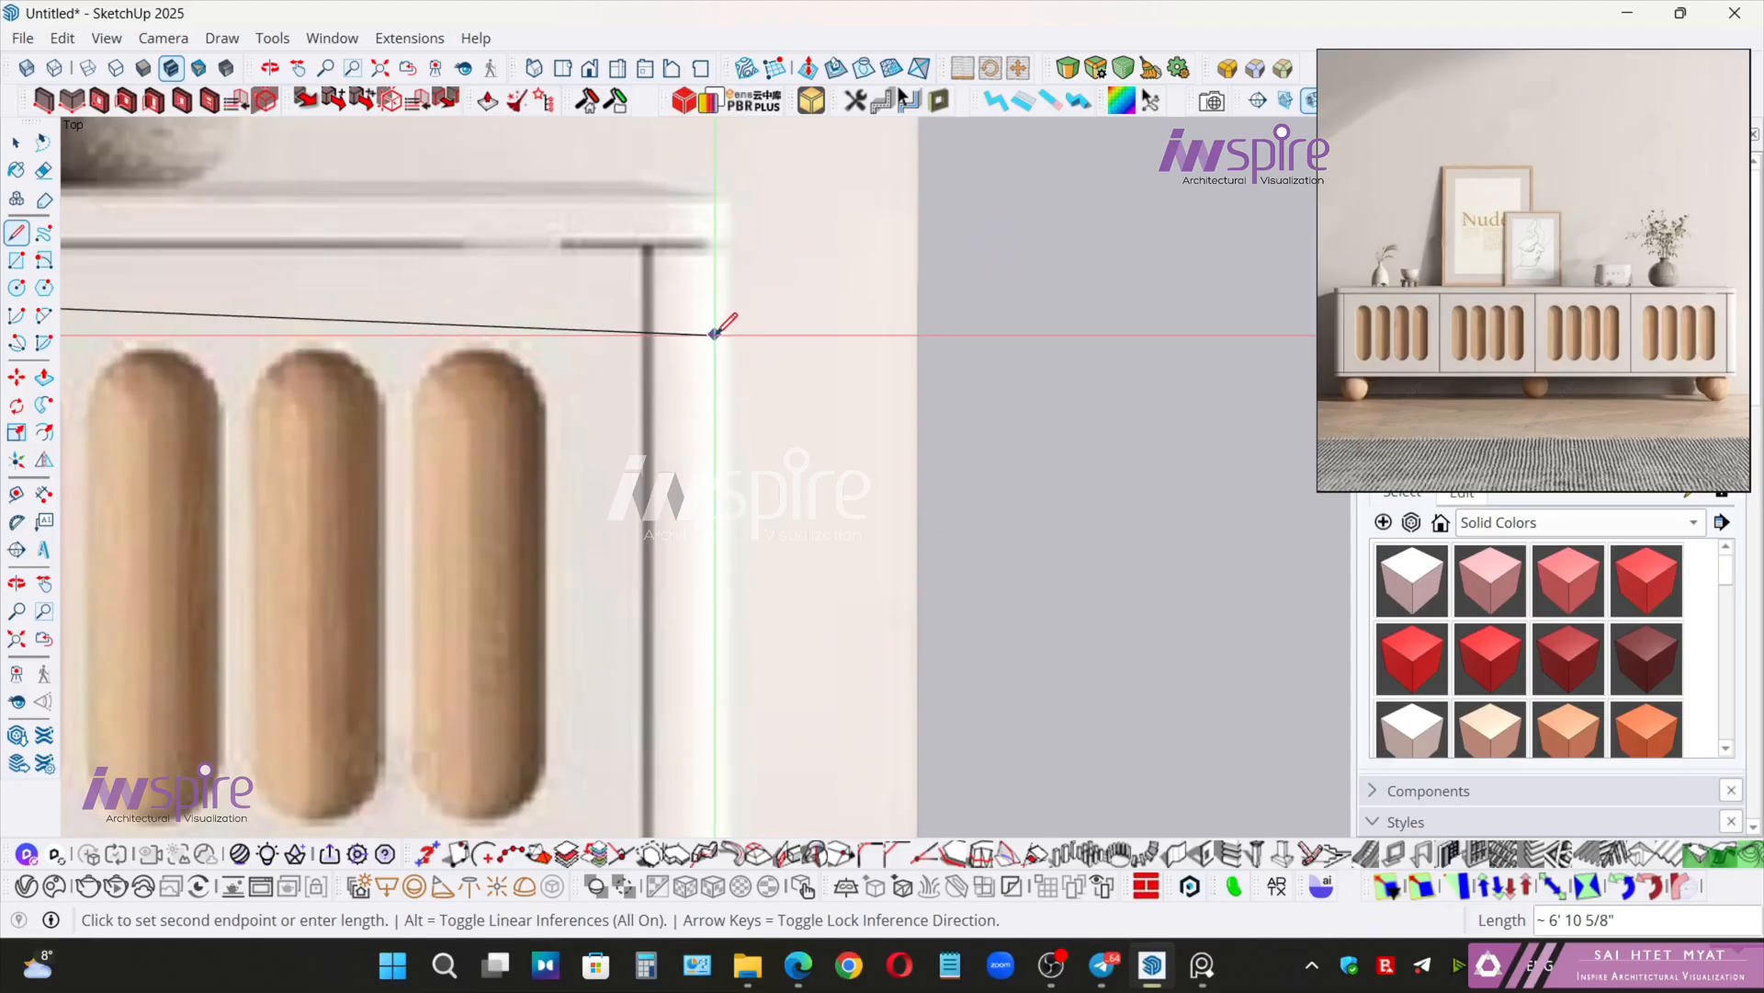
click(716, 321)
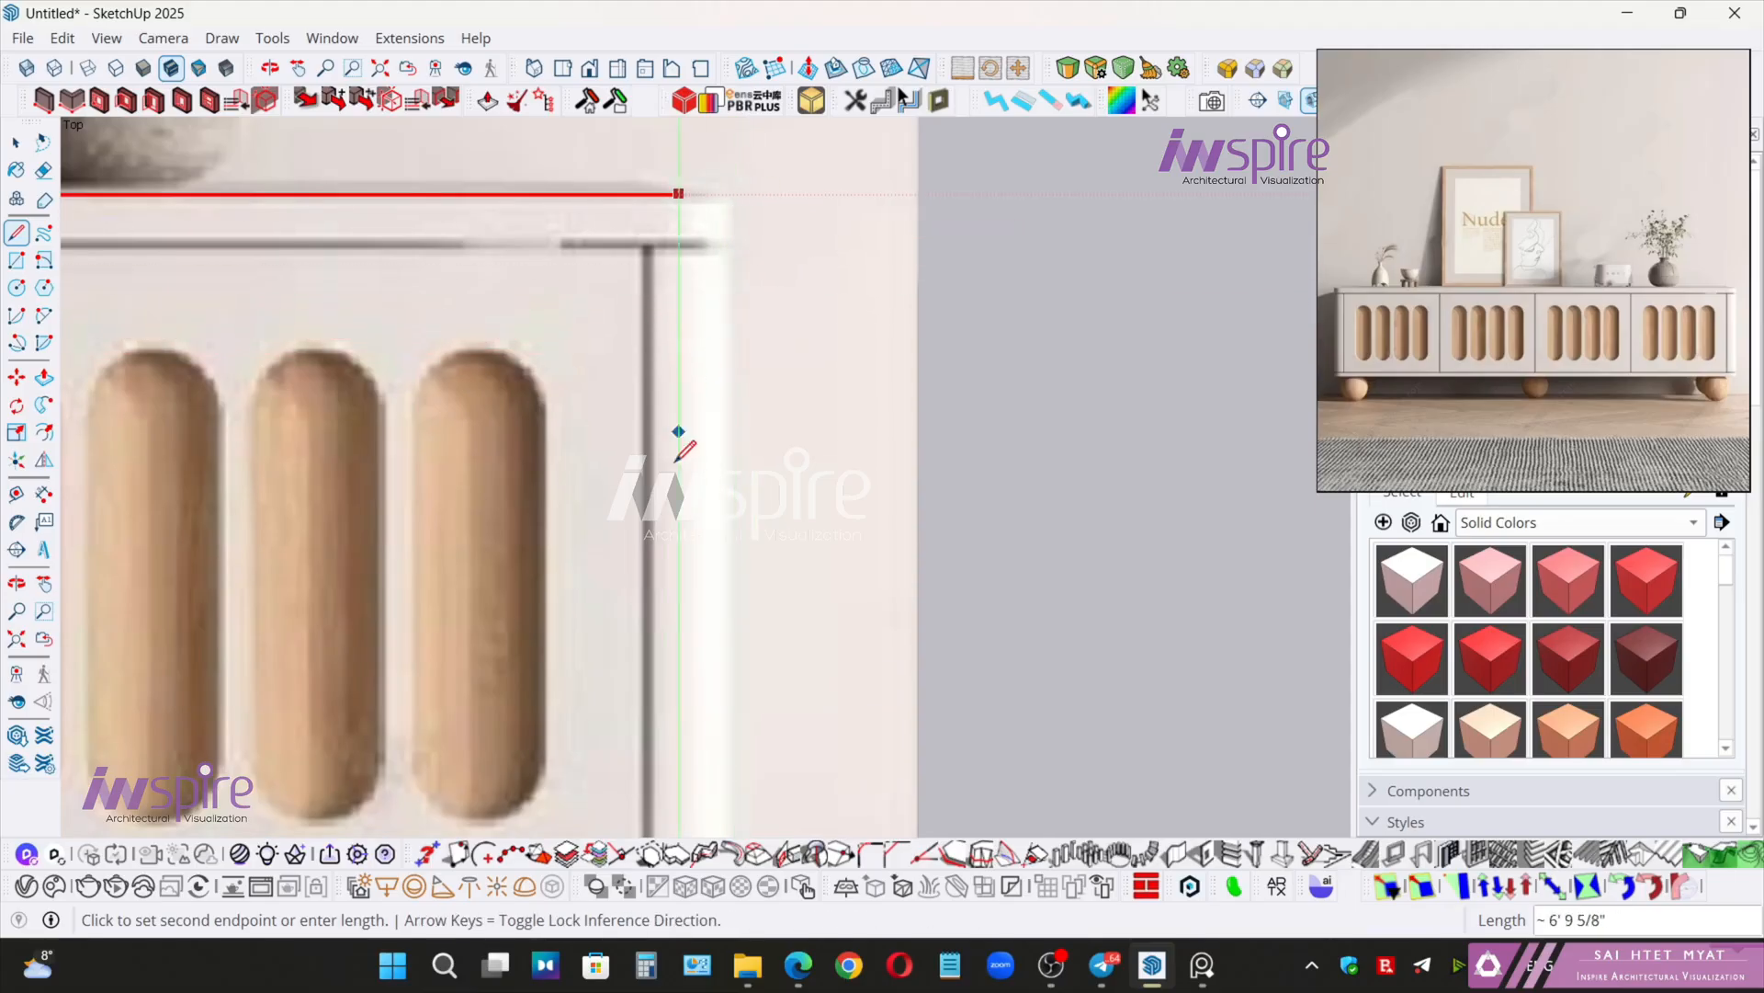
shift+middle_drag(717, 620, 721, 556)
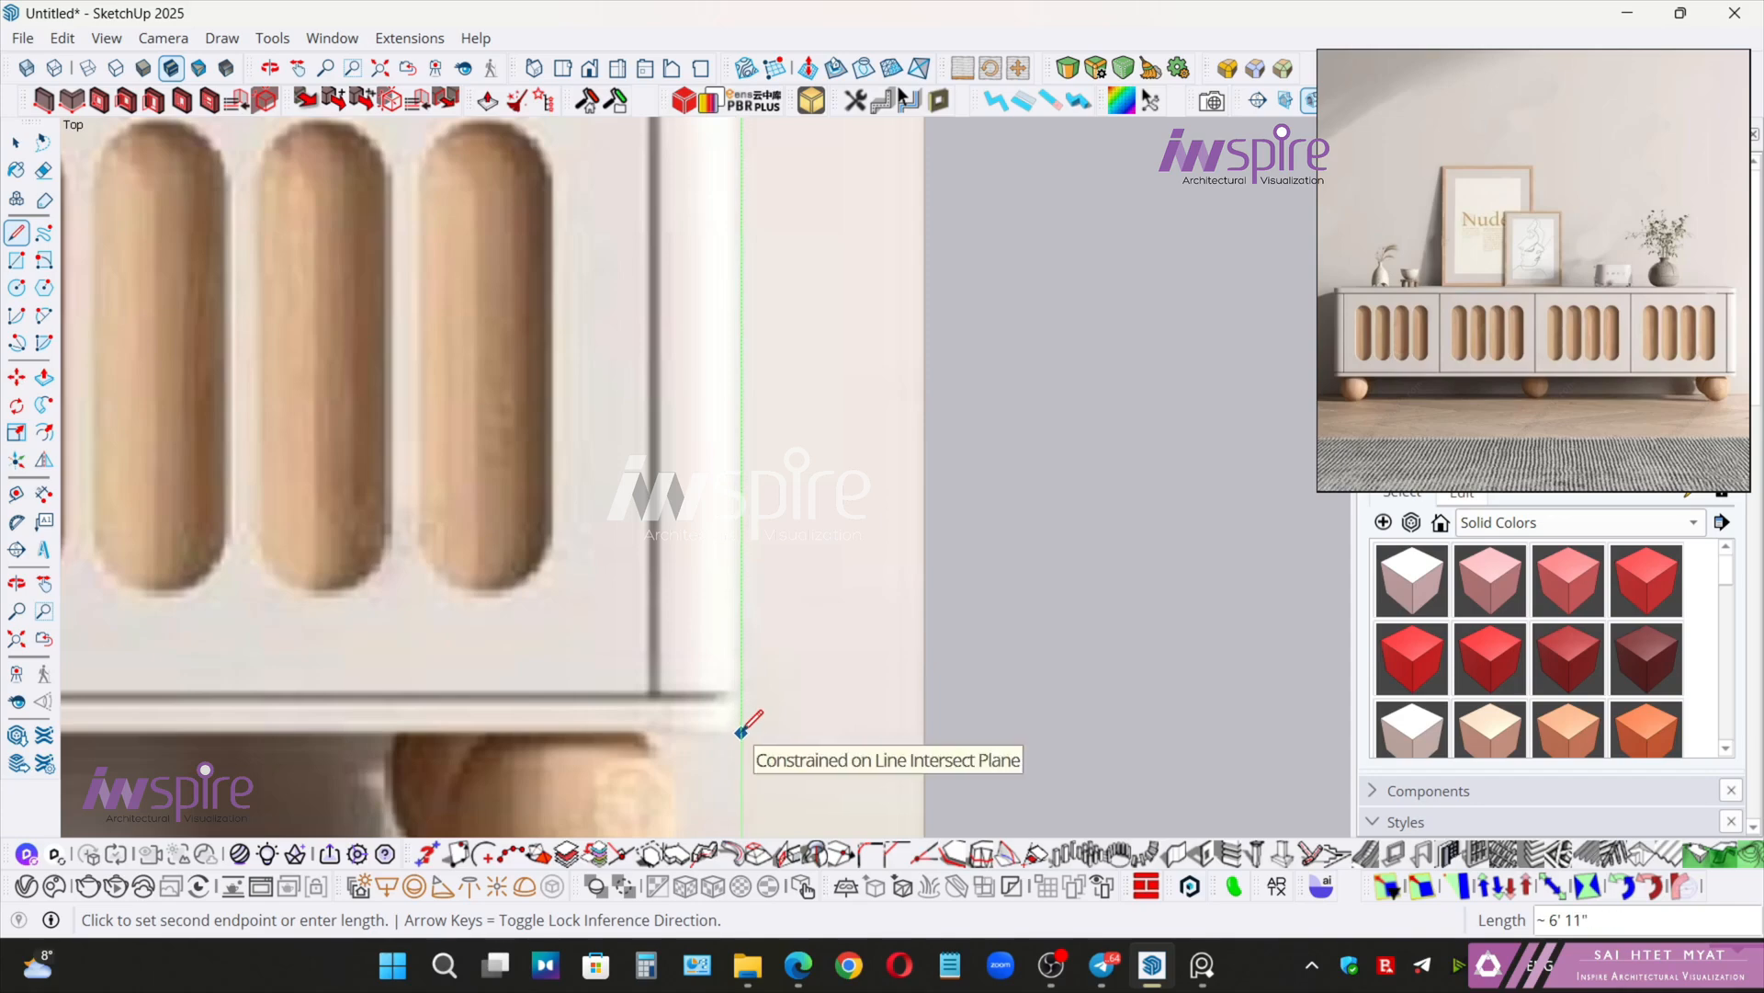
scroll(743, 471, down, 3)
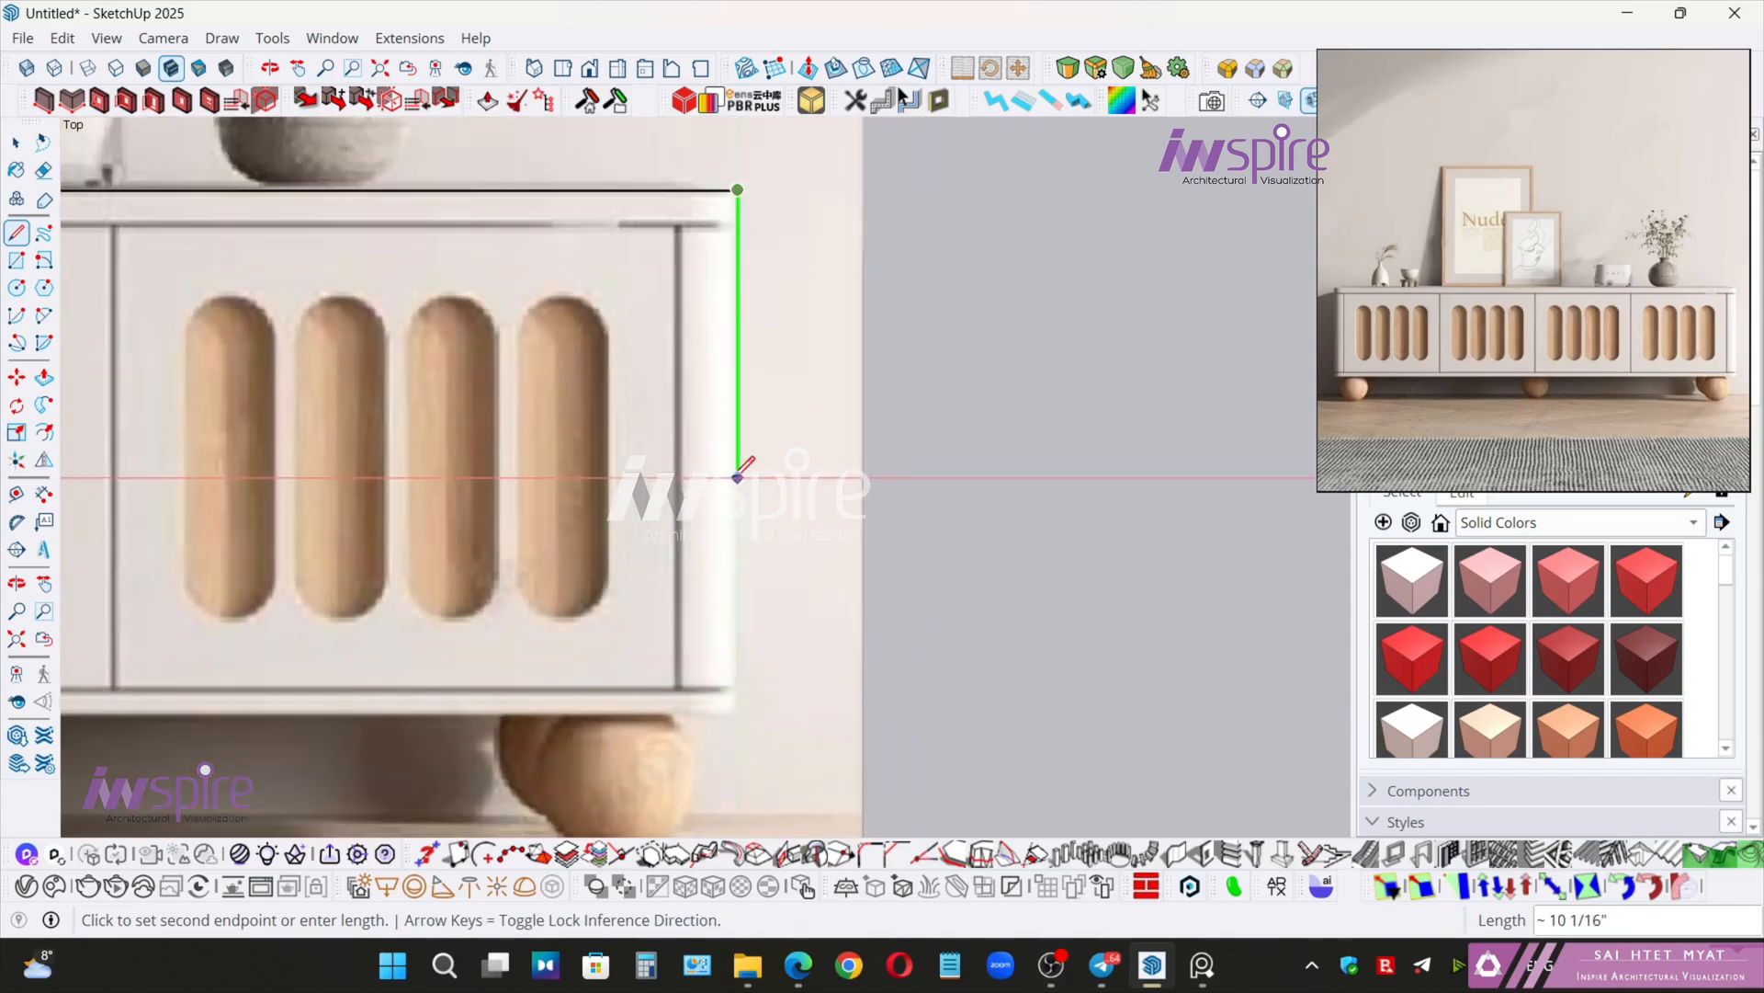
shift+middle_drag(738, 478, 756, 678)
key(space)
scroll(682, 457, down, 3)
shift+middle_drag(634, 459, 931, 559)
key(l)
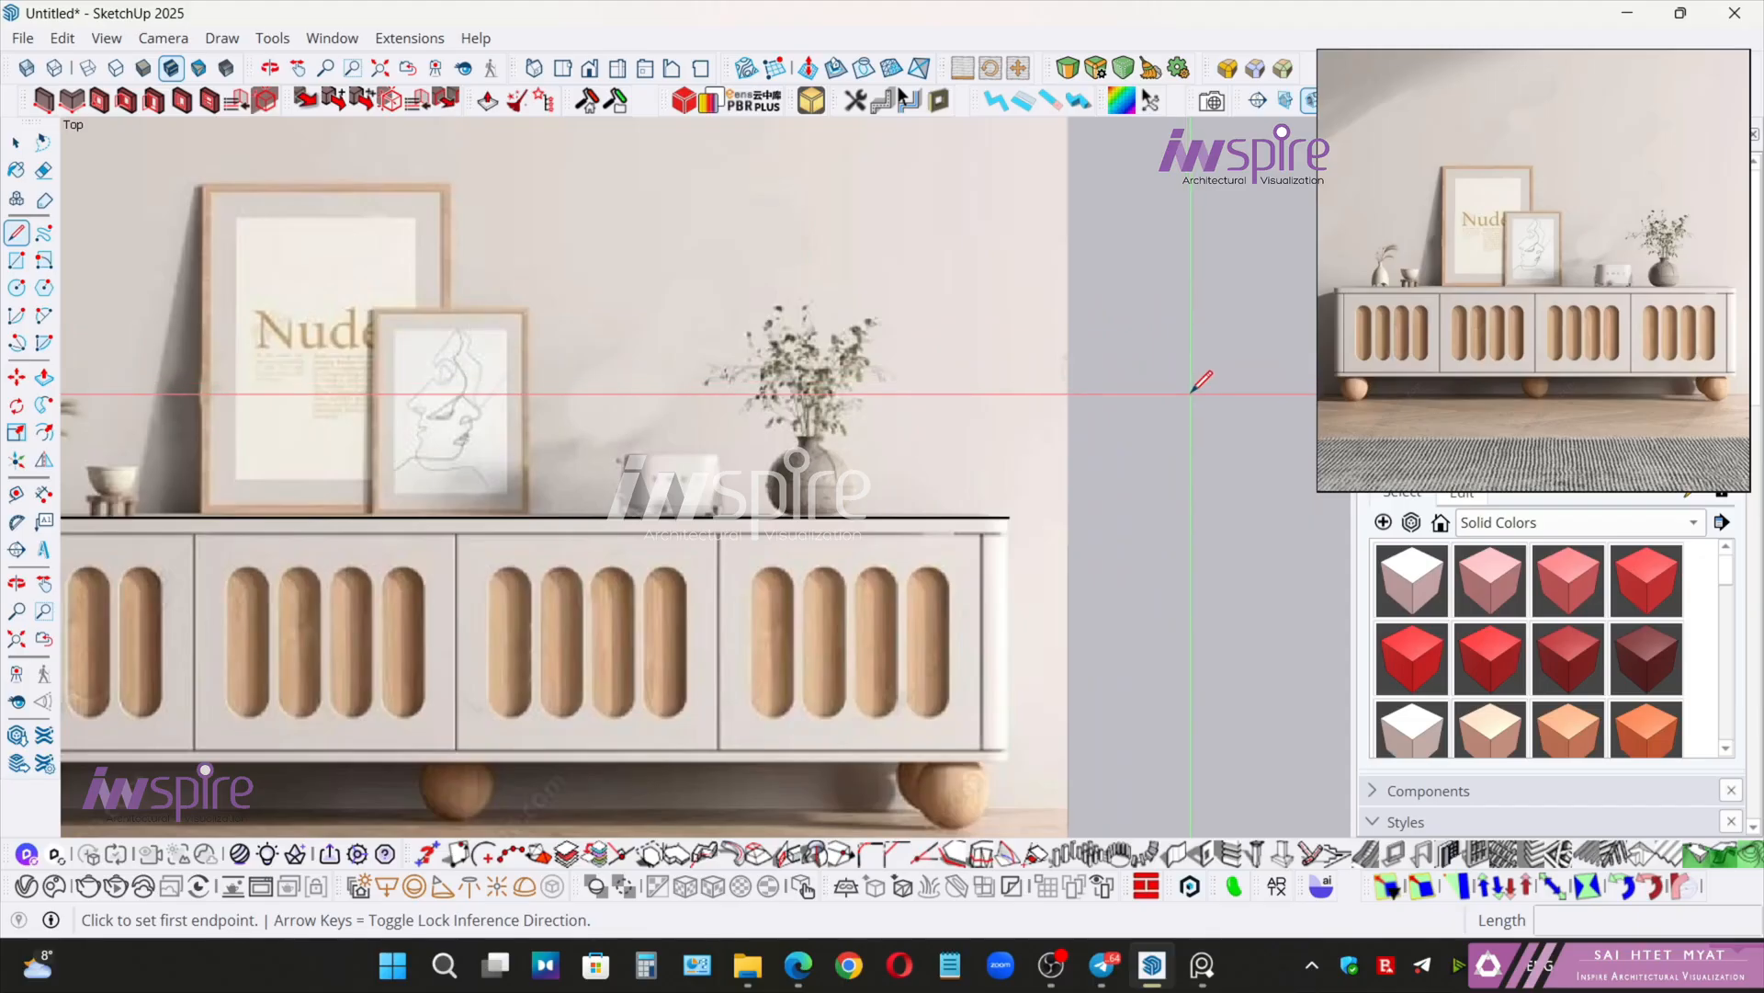
mouse_move(1201, 392)
shift+middle_down()
mouse_move(1031, 471)
mouse_move(1052, 370)
mouse_move(1047, 510)
shift+middle_up()
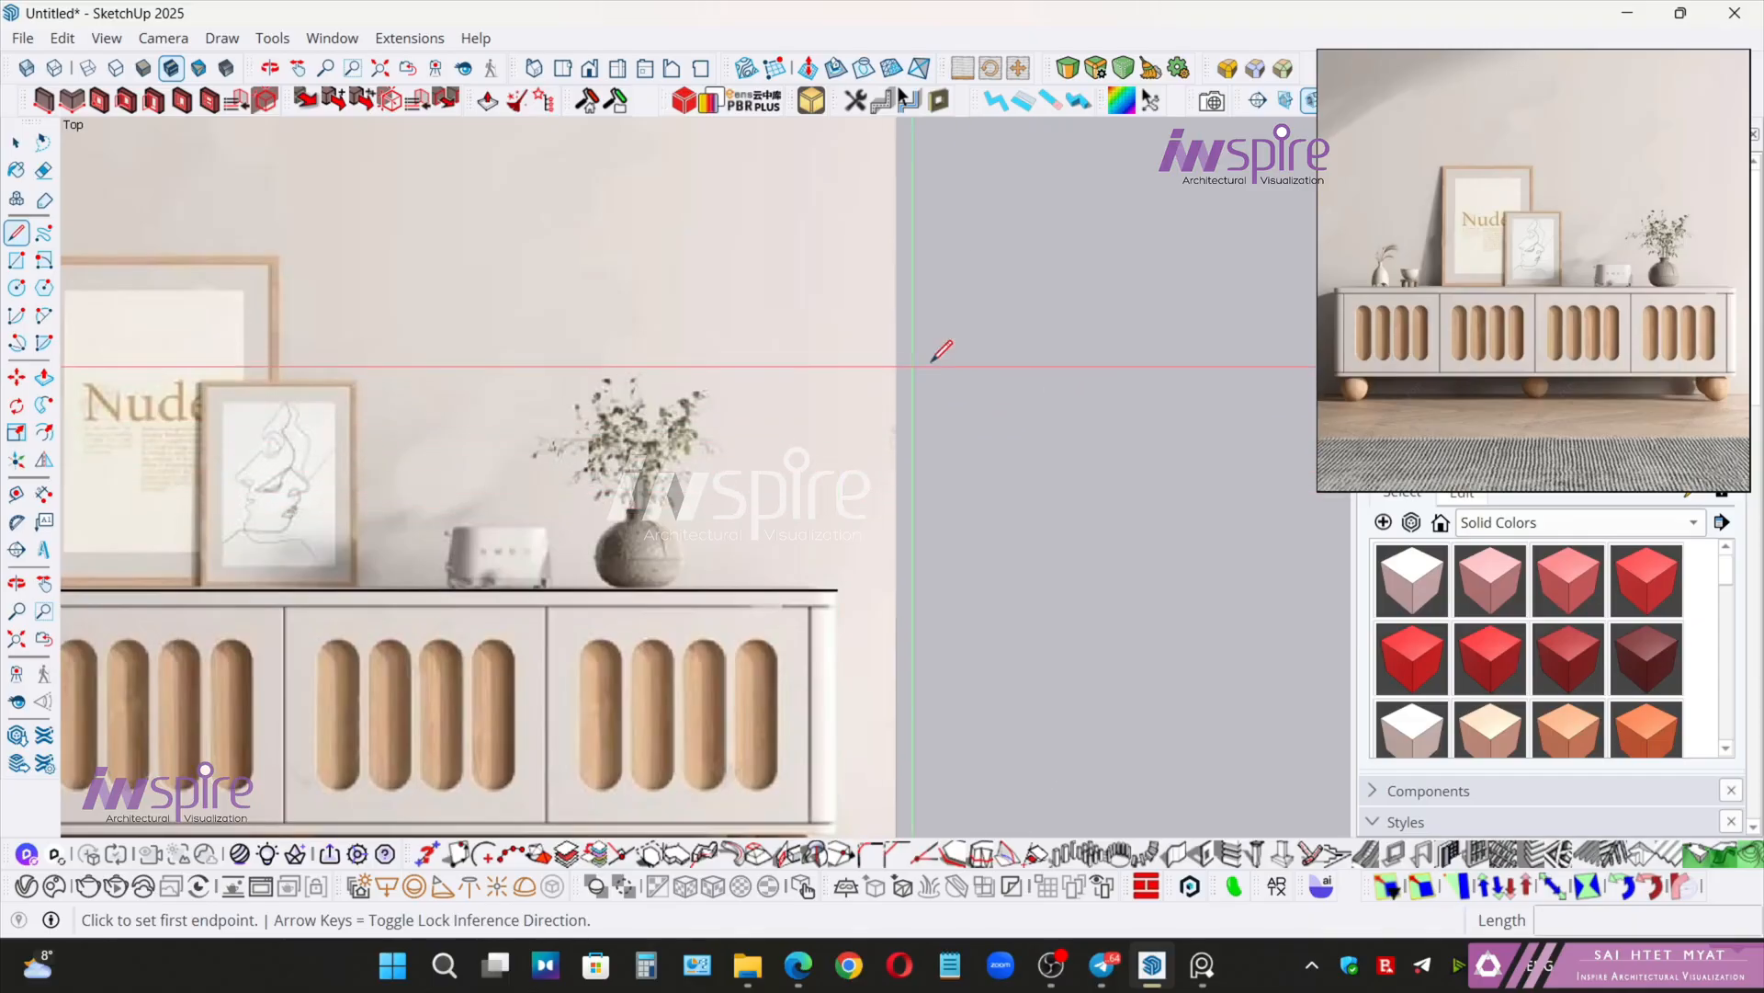
key(space)
middle_drag(965, 349, 970, 360)
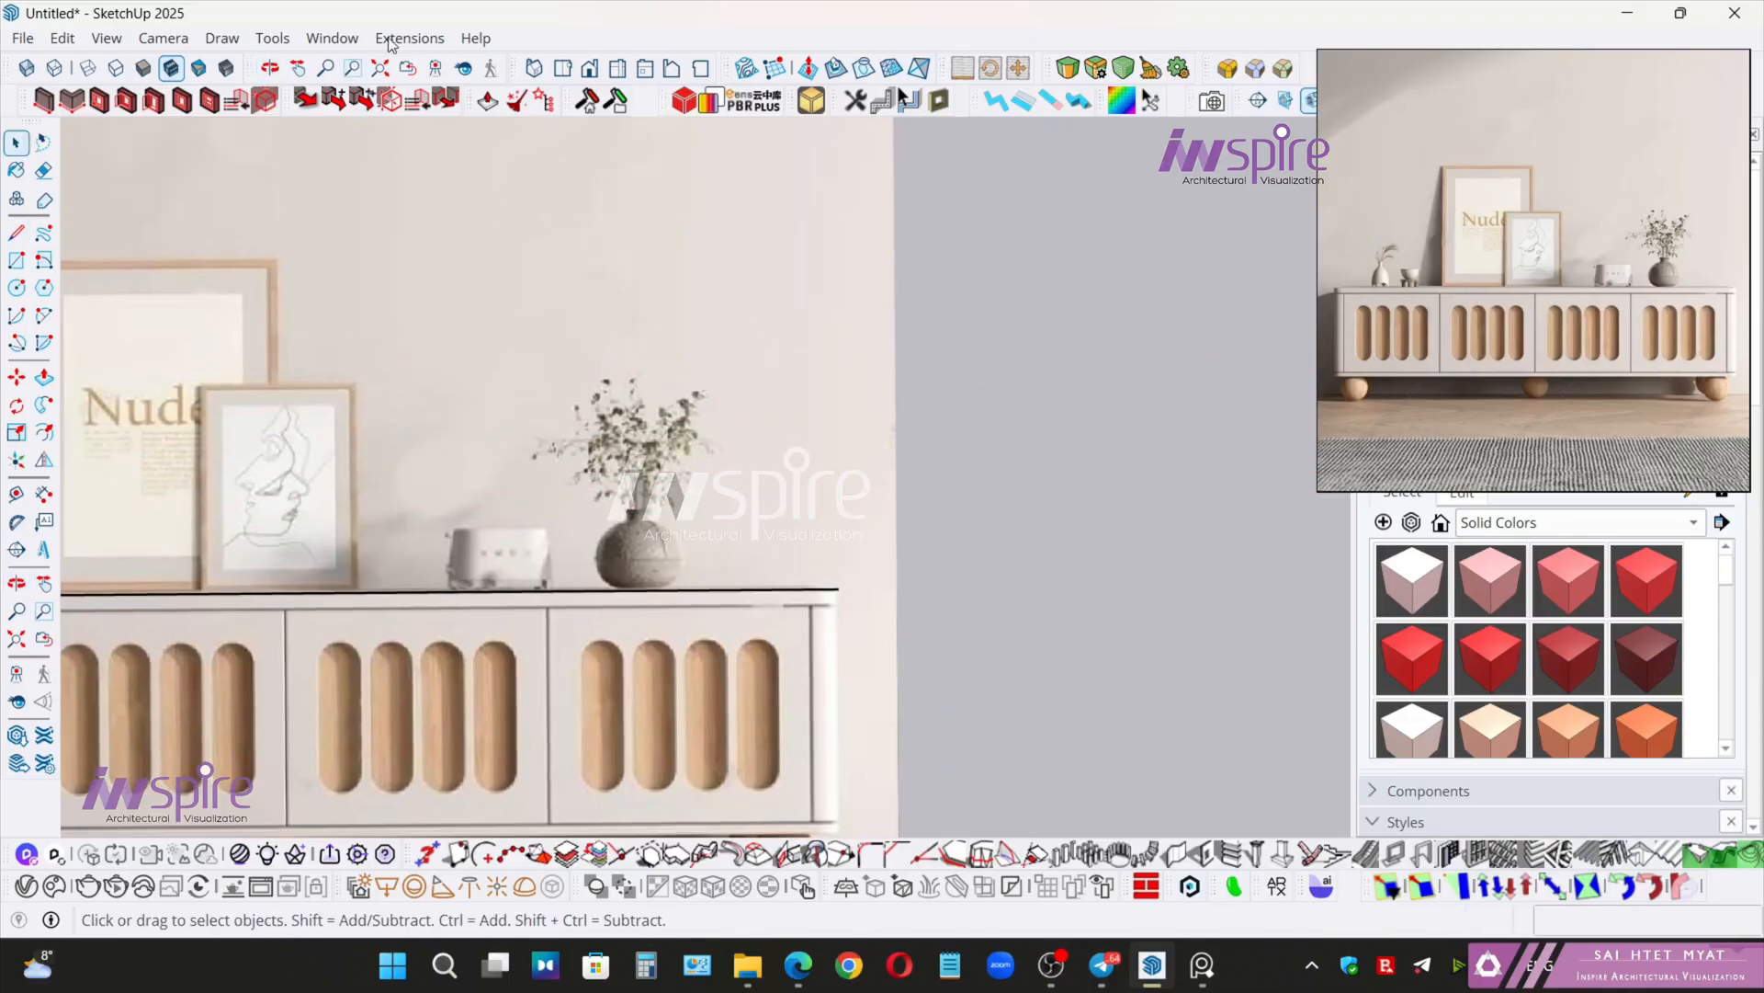
- Check the crosshairs display option in the Drawing preferences and view the crosshairs on the Line tool
click(342, 40)
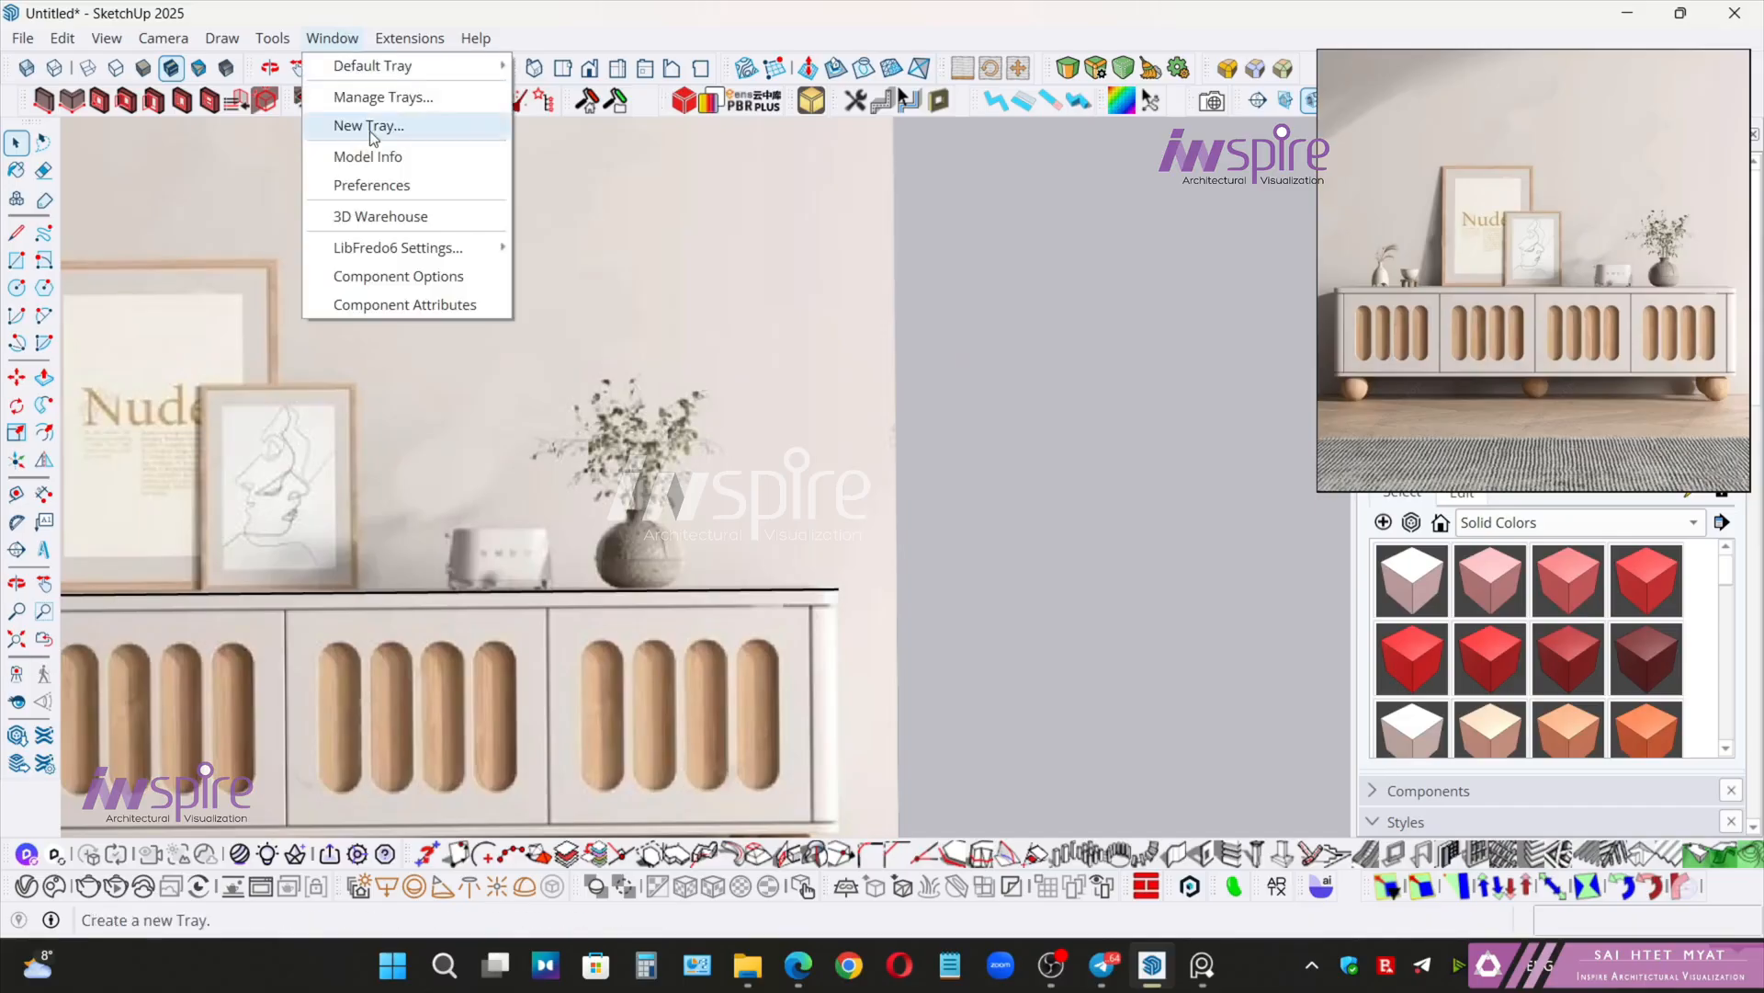
click(417, 157)
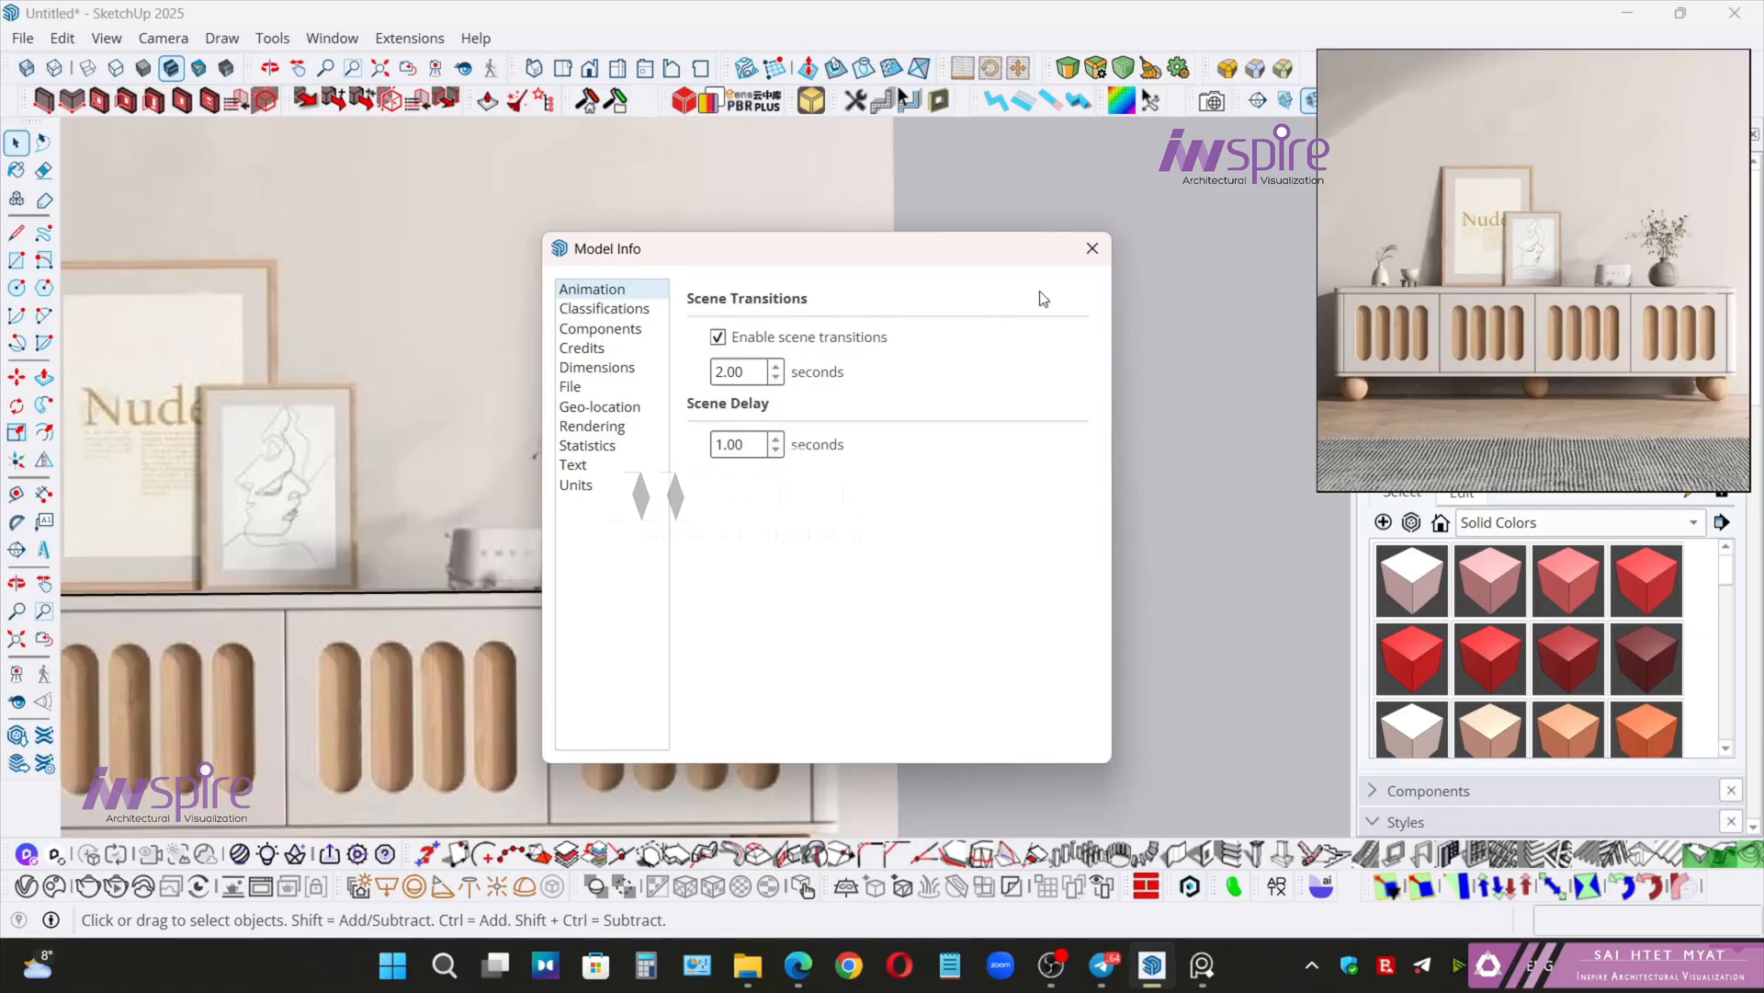
click(1092, 249)
click(331, 38)
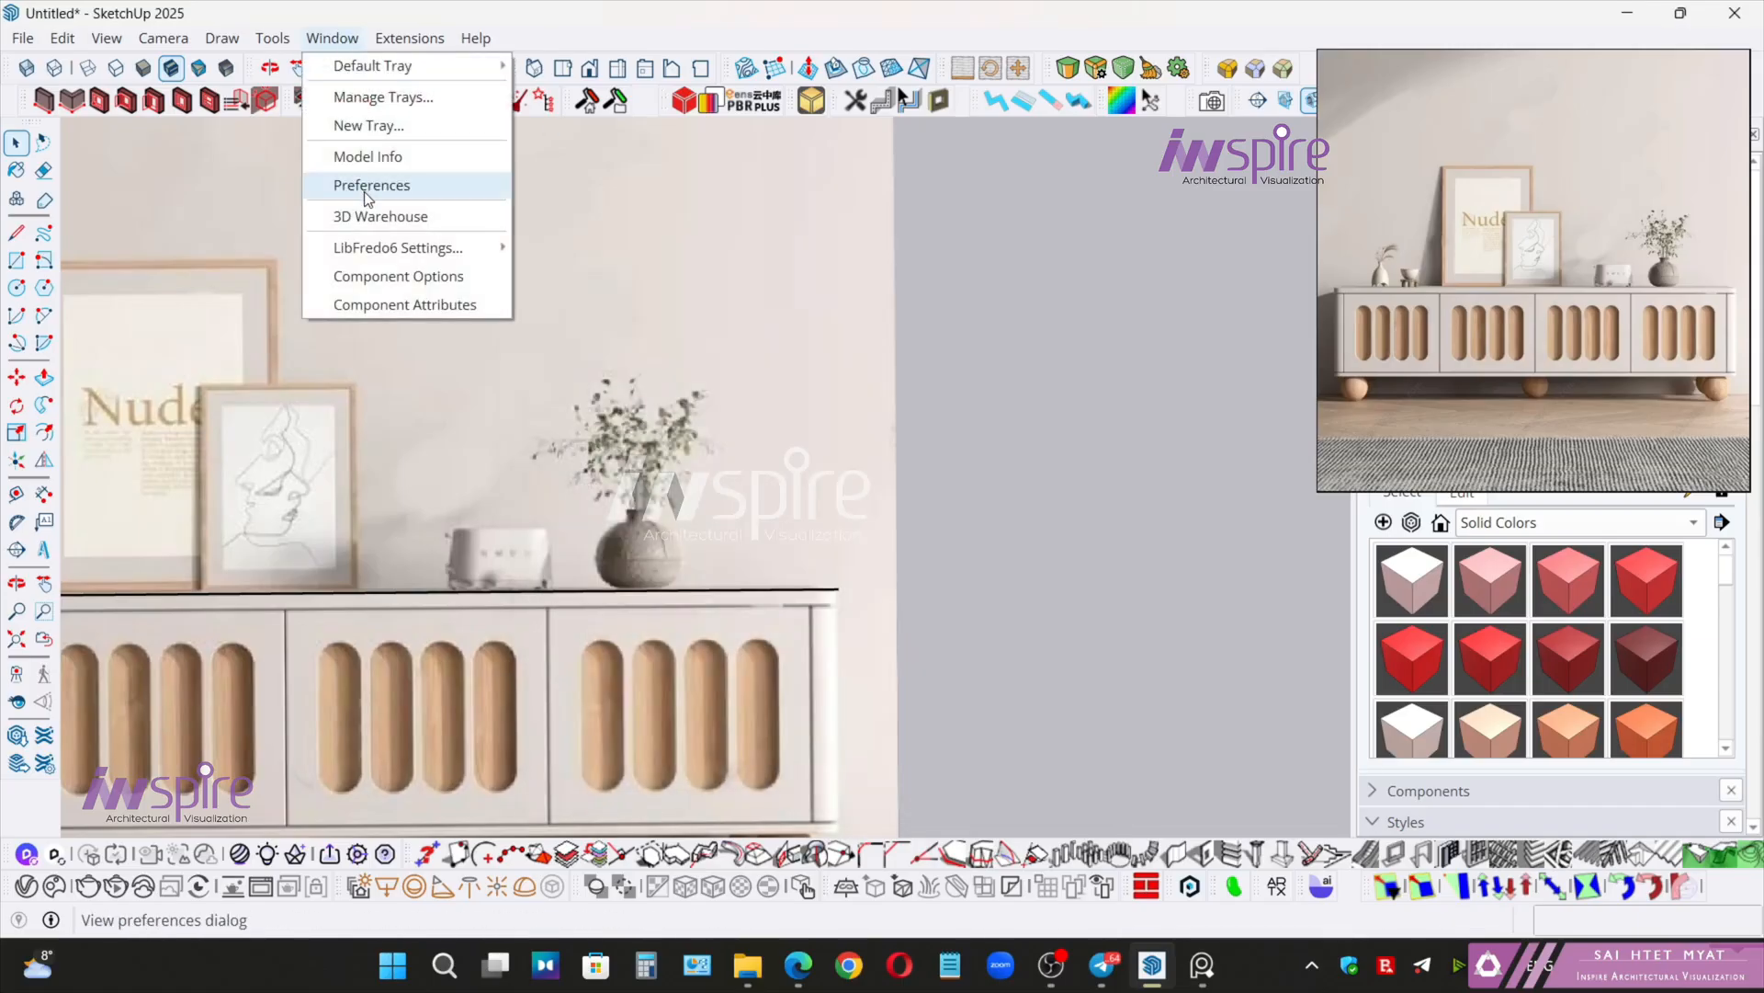
click(364, 187)
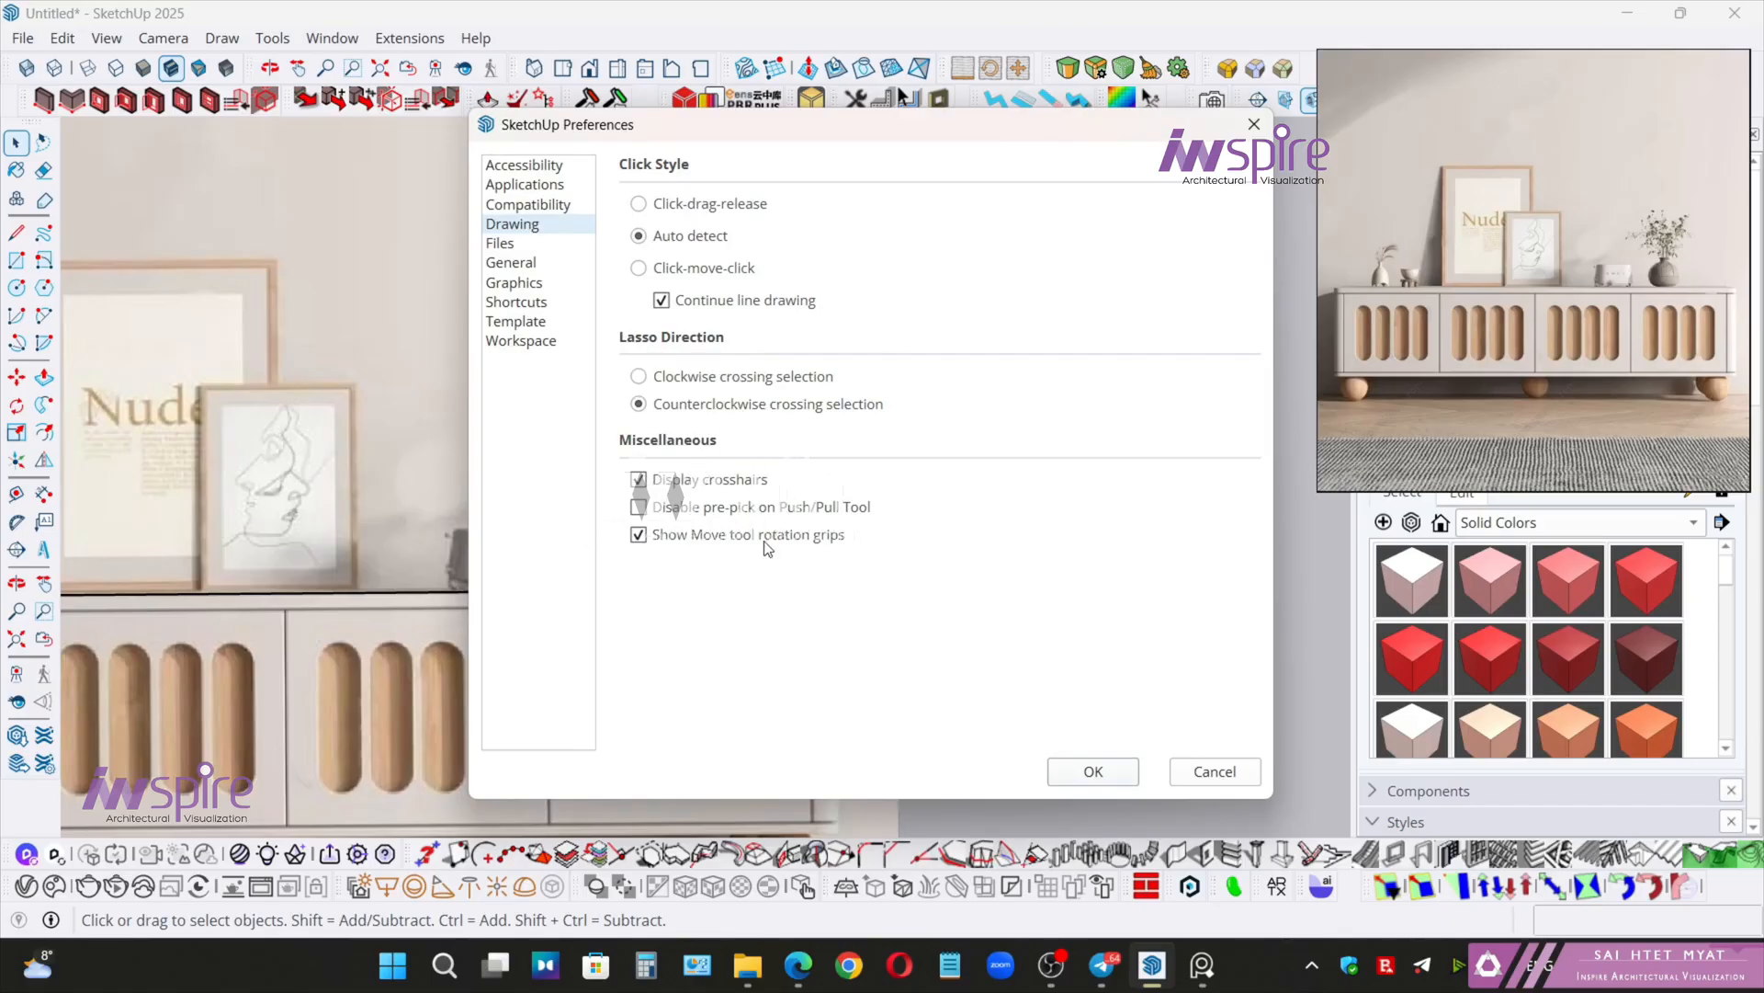
click(1215, 771)
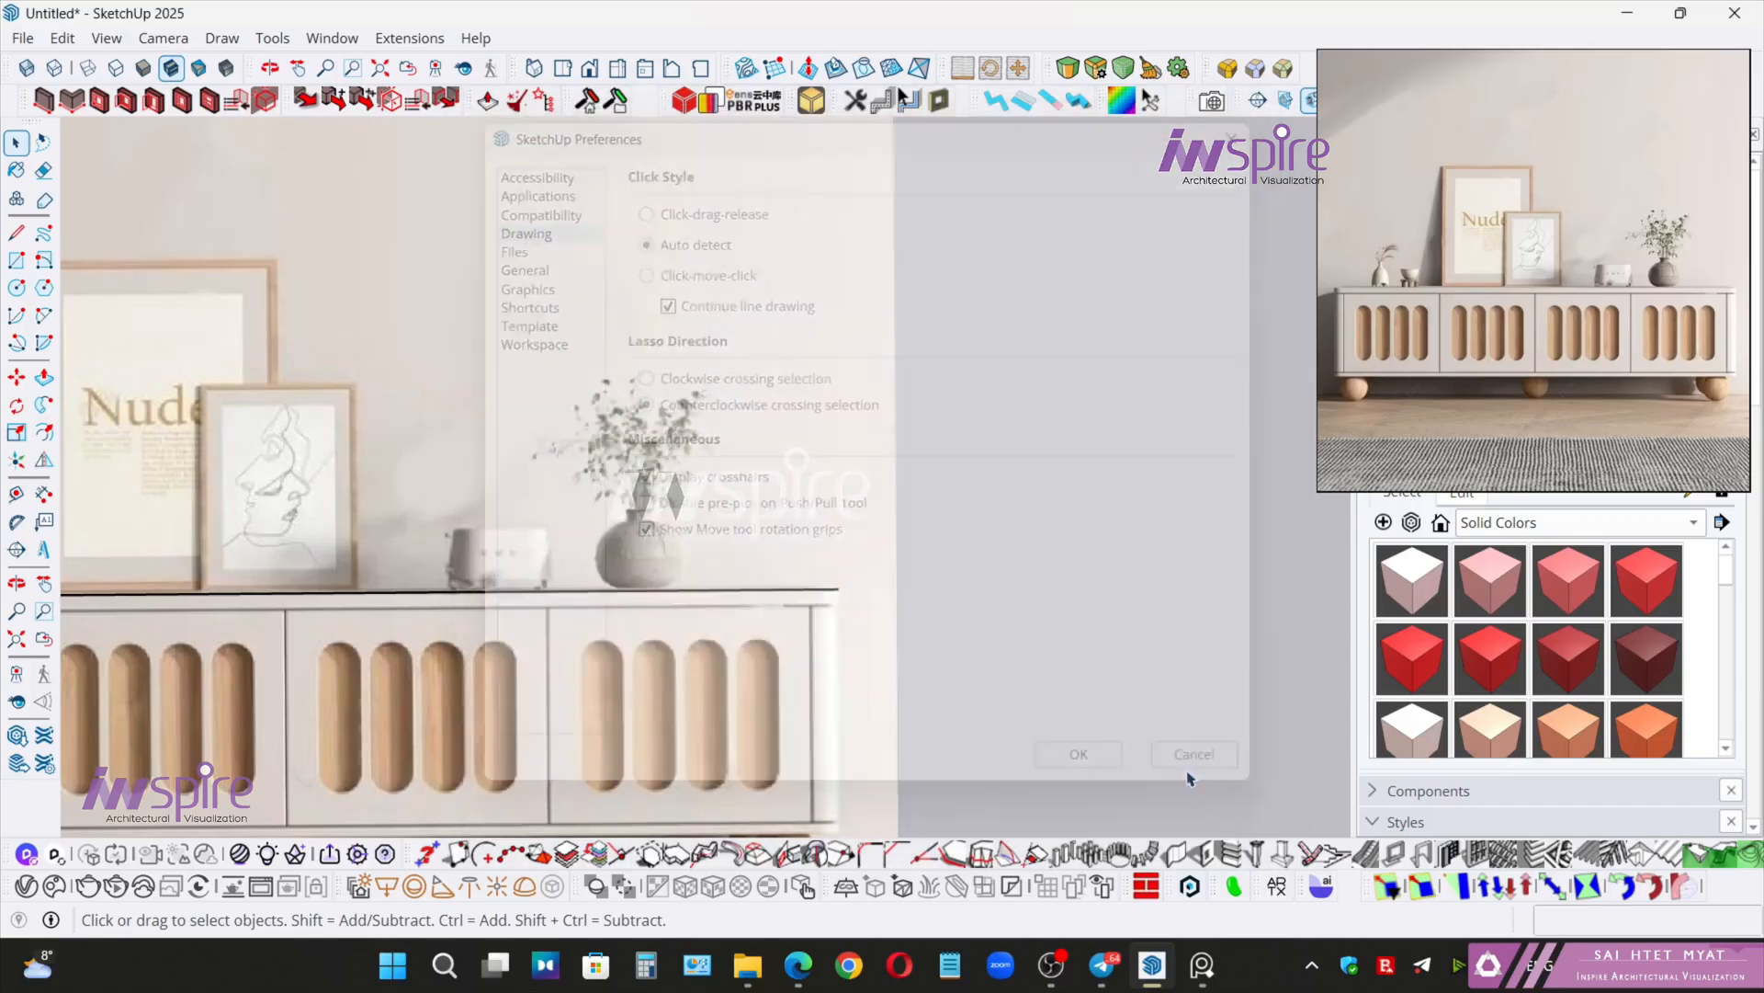
key(l)
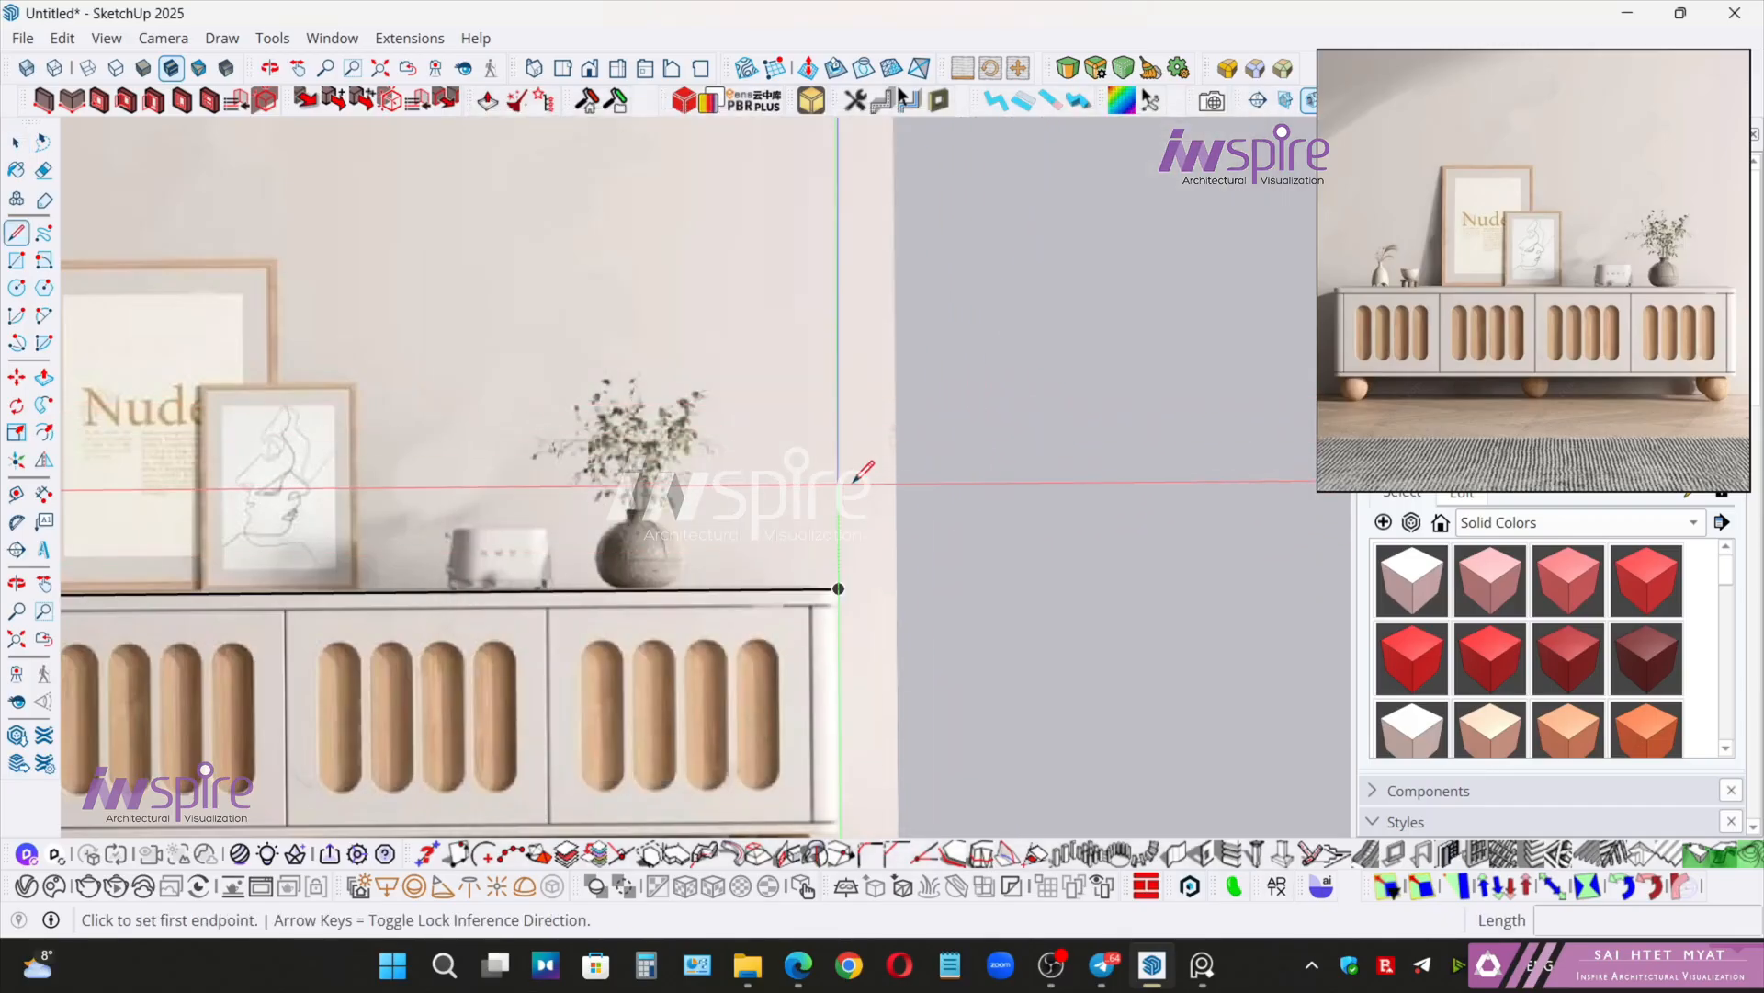
scroll(838, 589, up, 5)
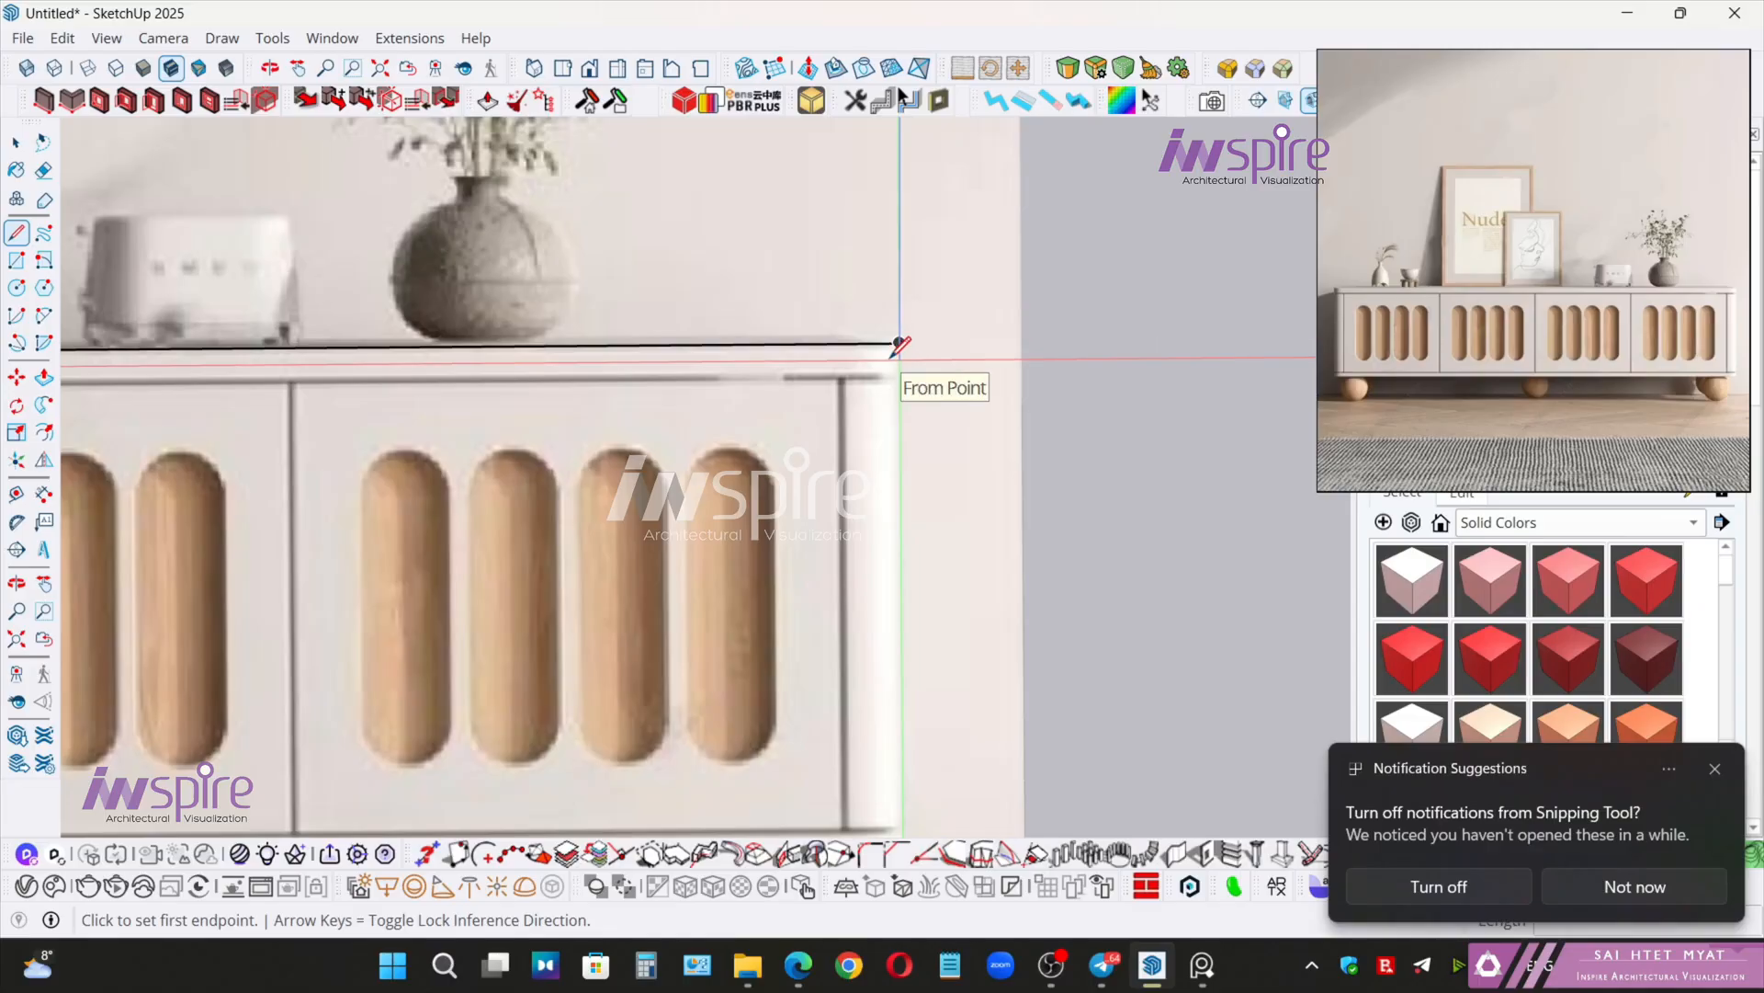
key(space)
- Add a linear dimension to the full-width line on the sideboard's upper edge, placed above the plant in the photo
scroll(850, 464, down, 6)
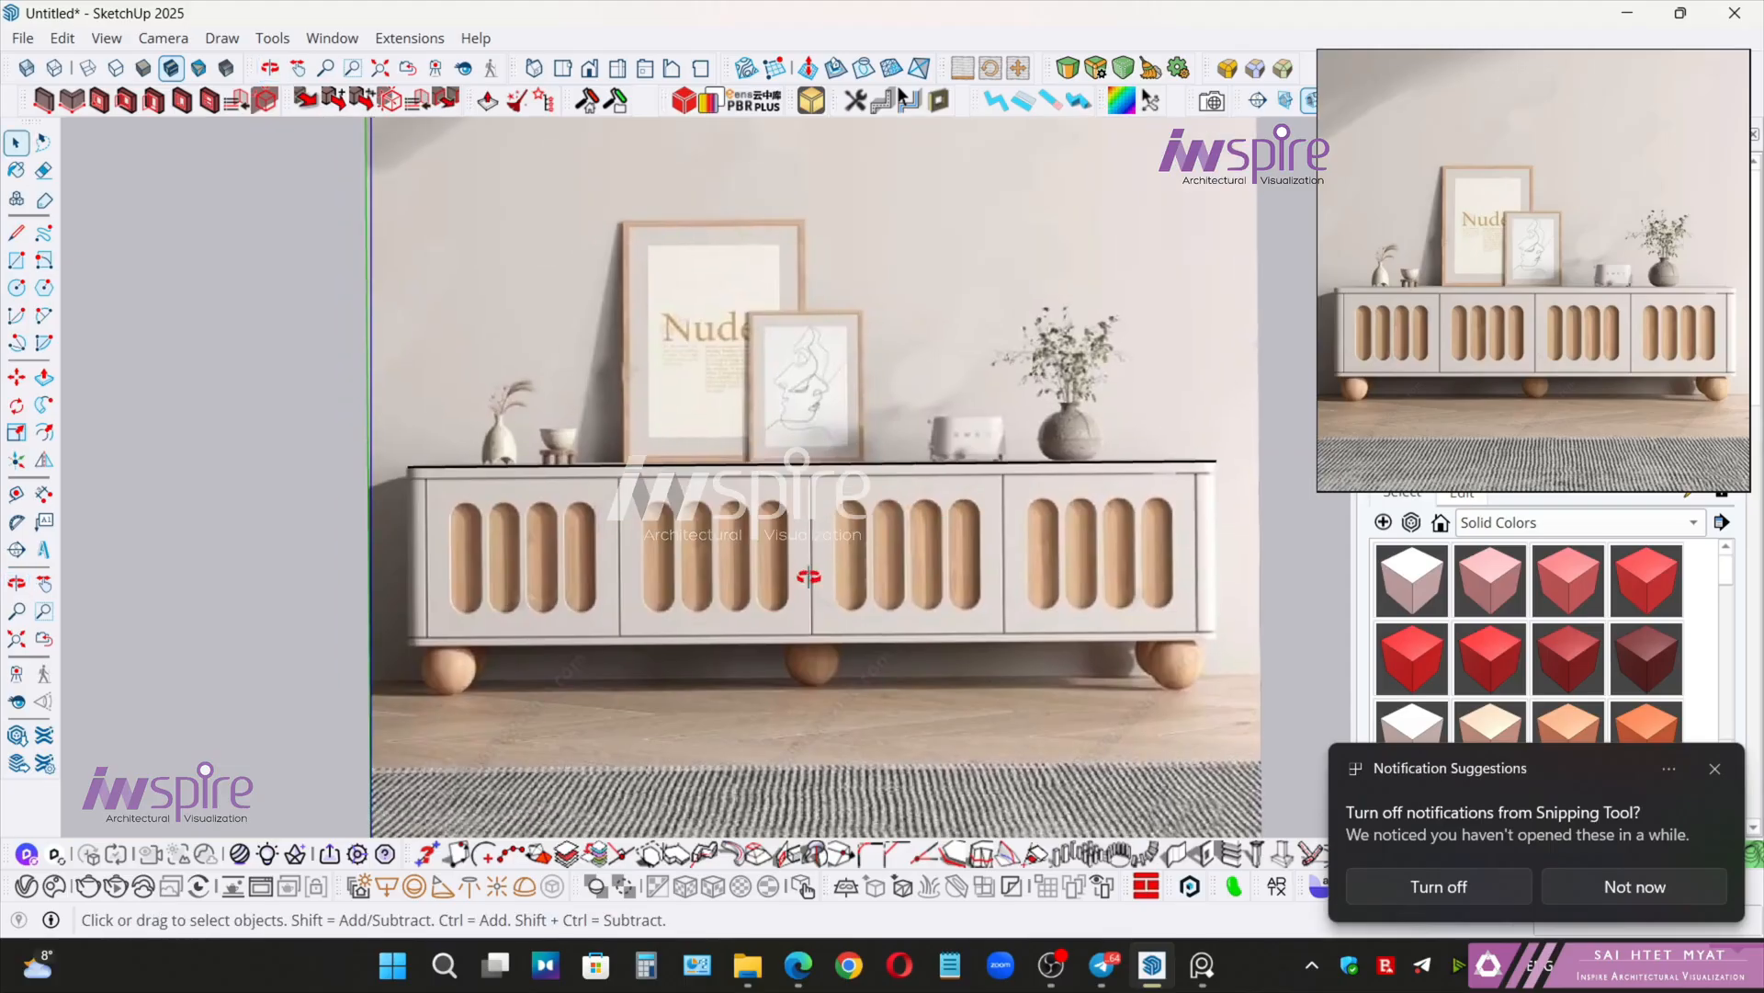
shift+middle_drag(809, 576, 789, 550)
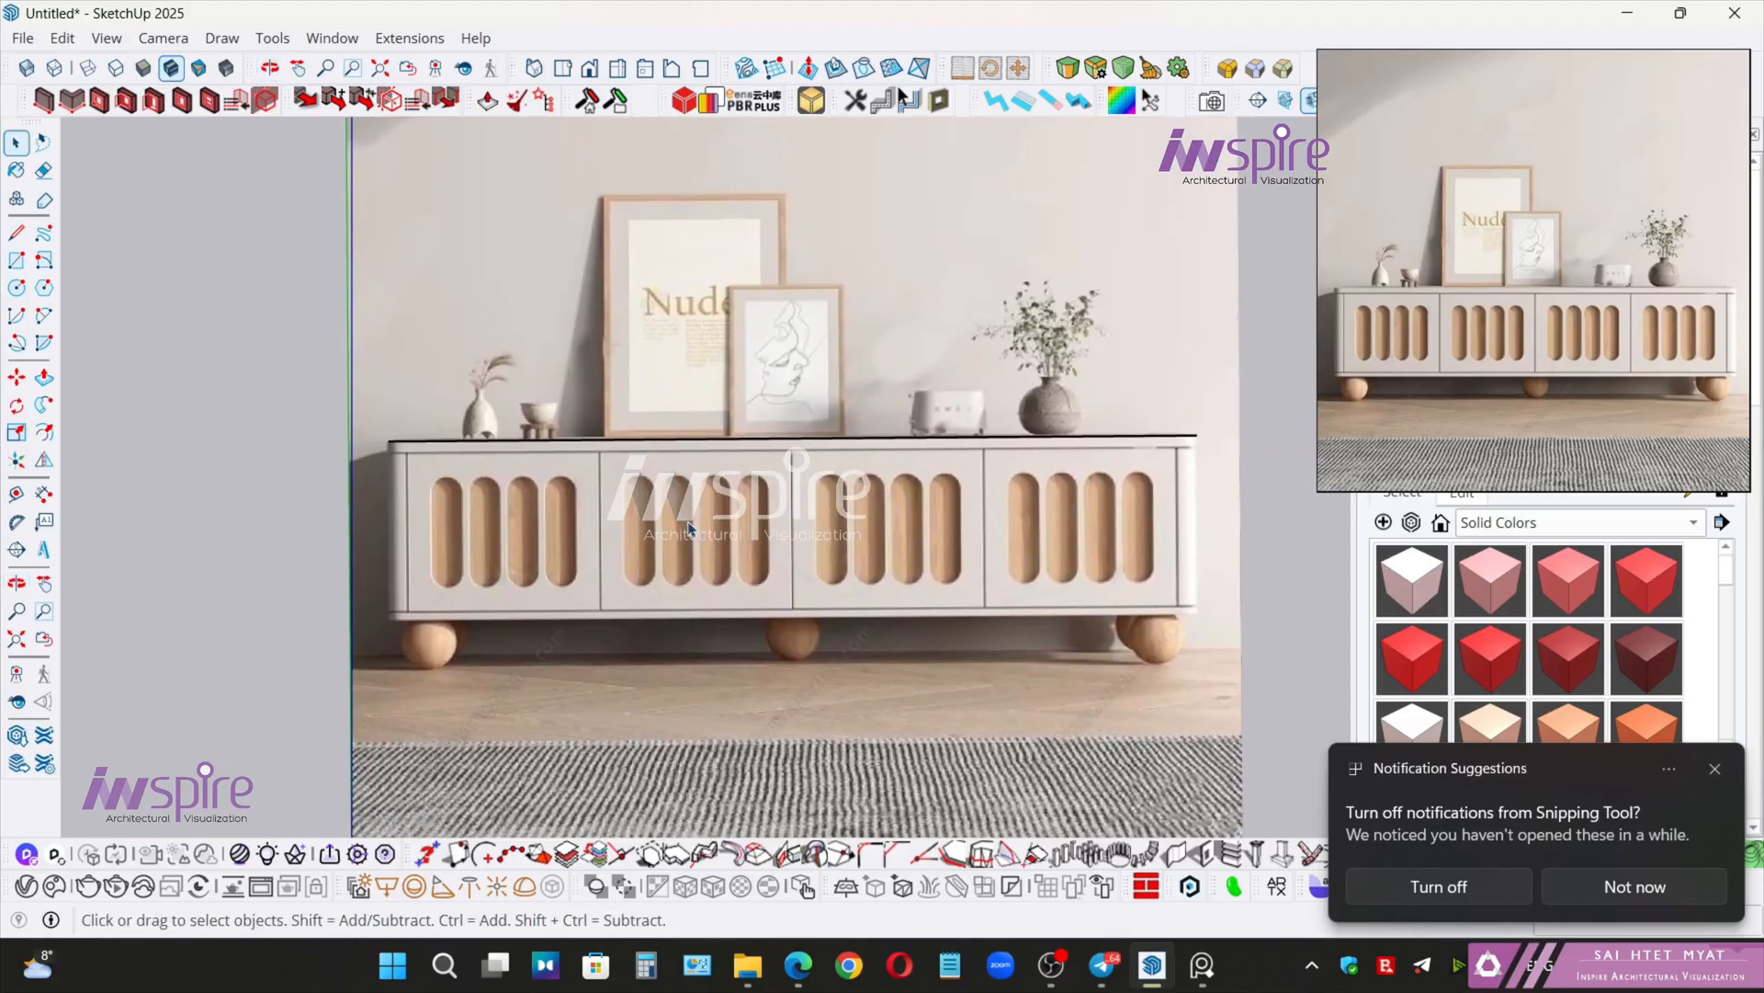
key(d)
click(388, 441)
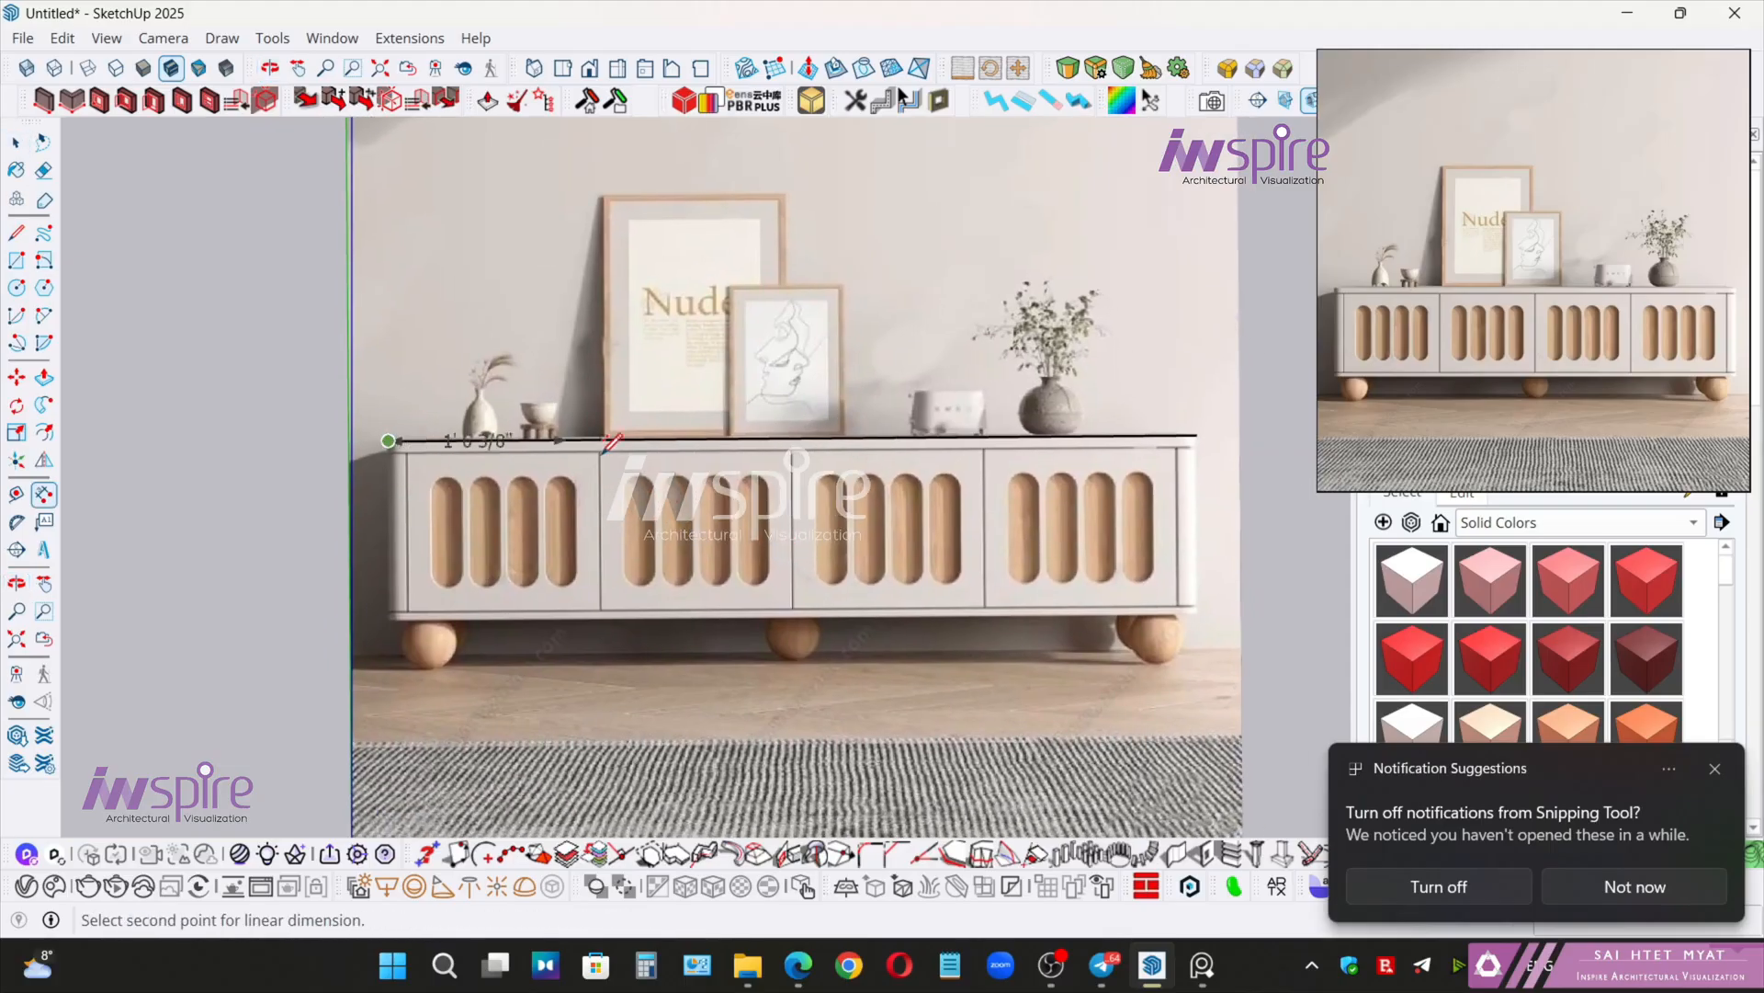
click(1197, 434)
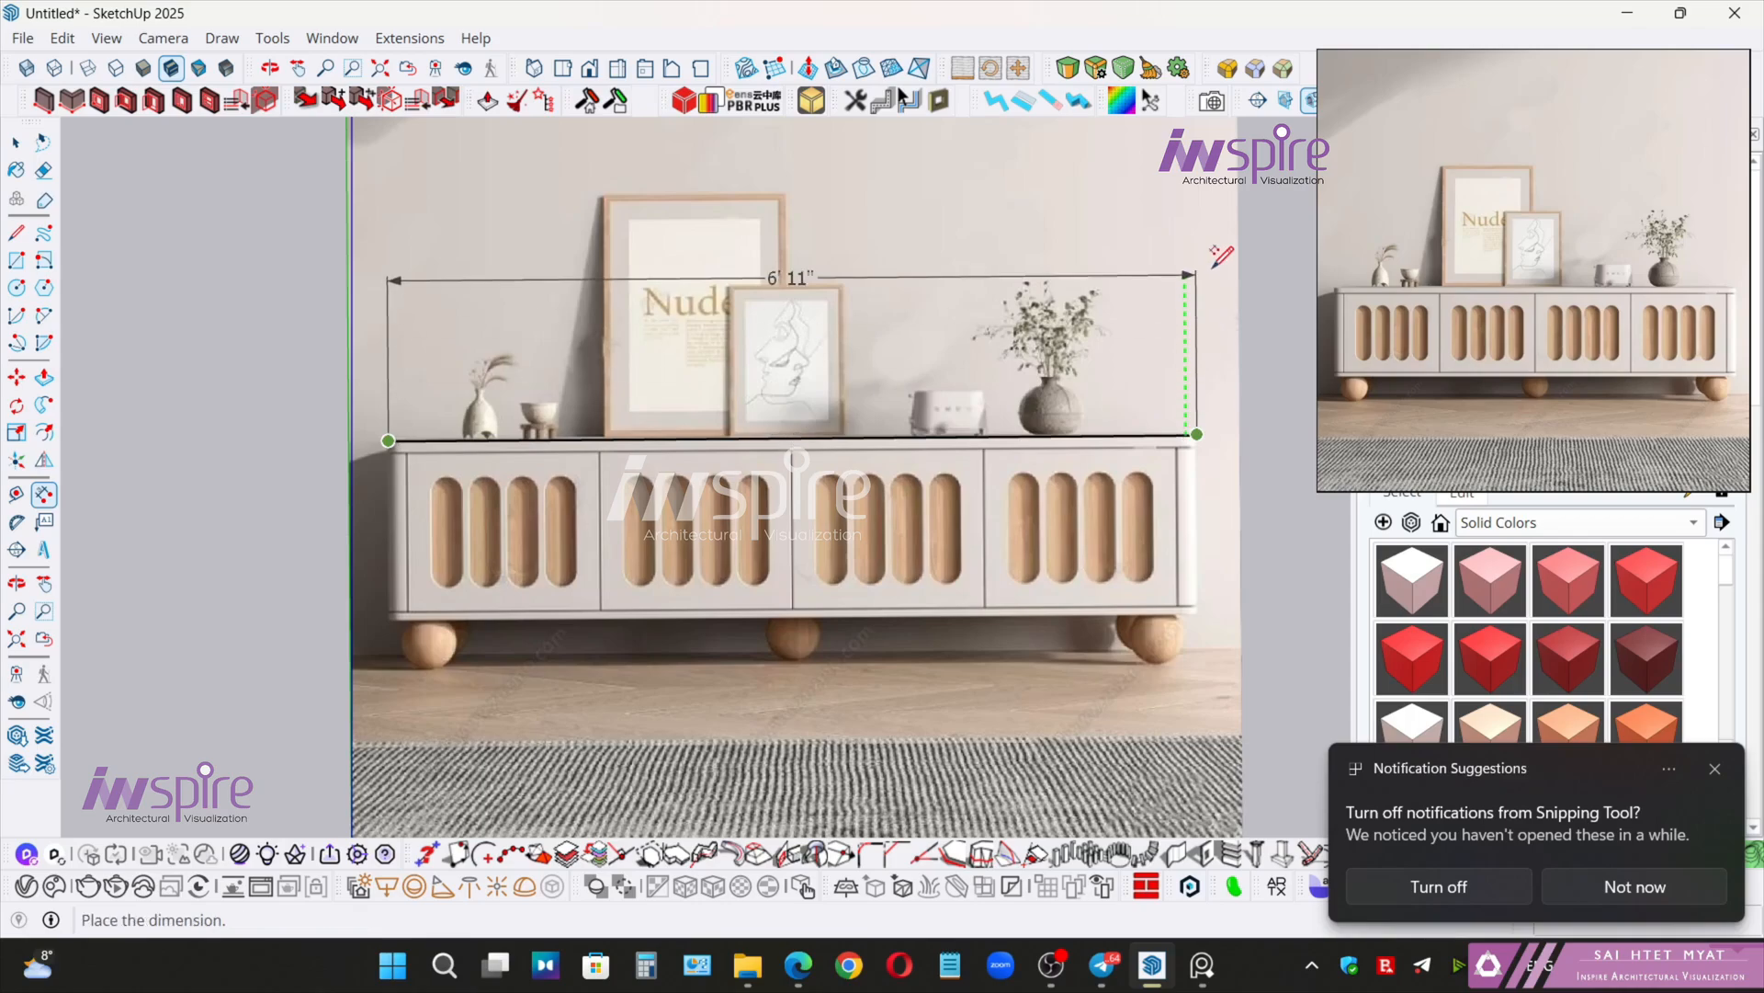
click(1190, 212)
key(space)
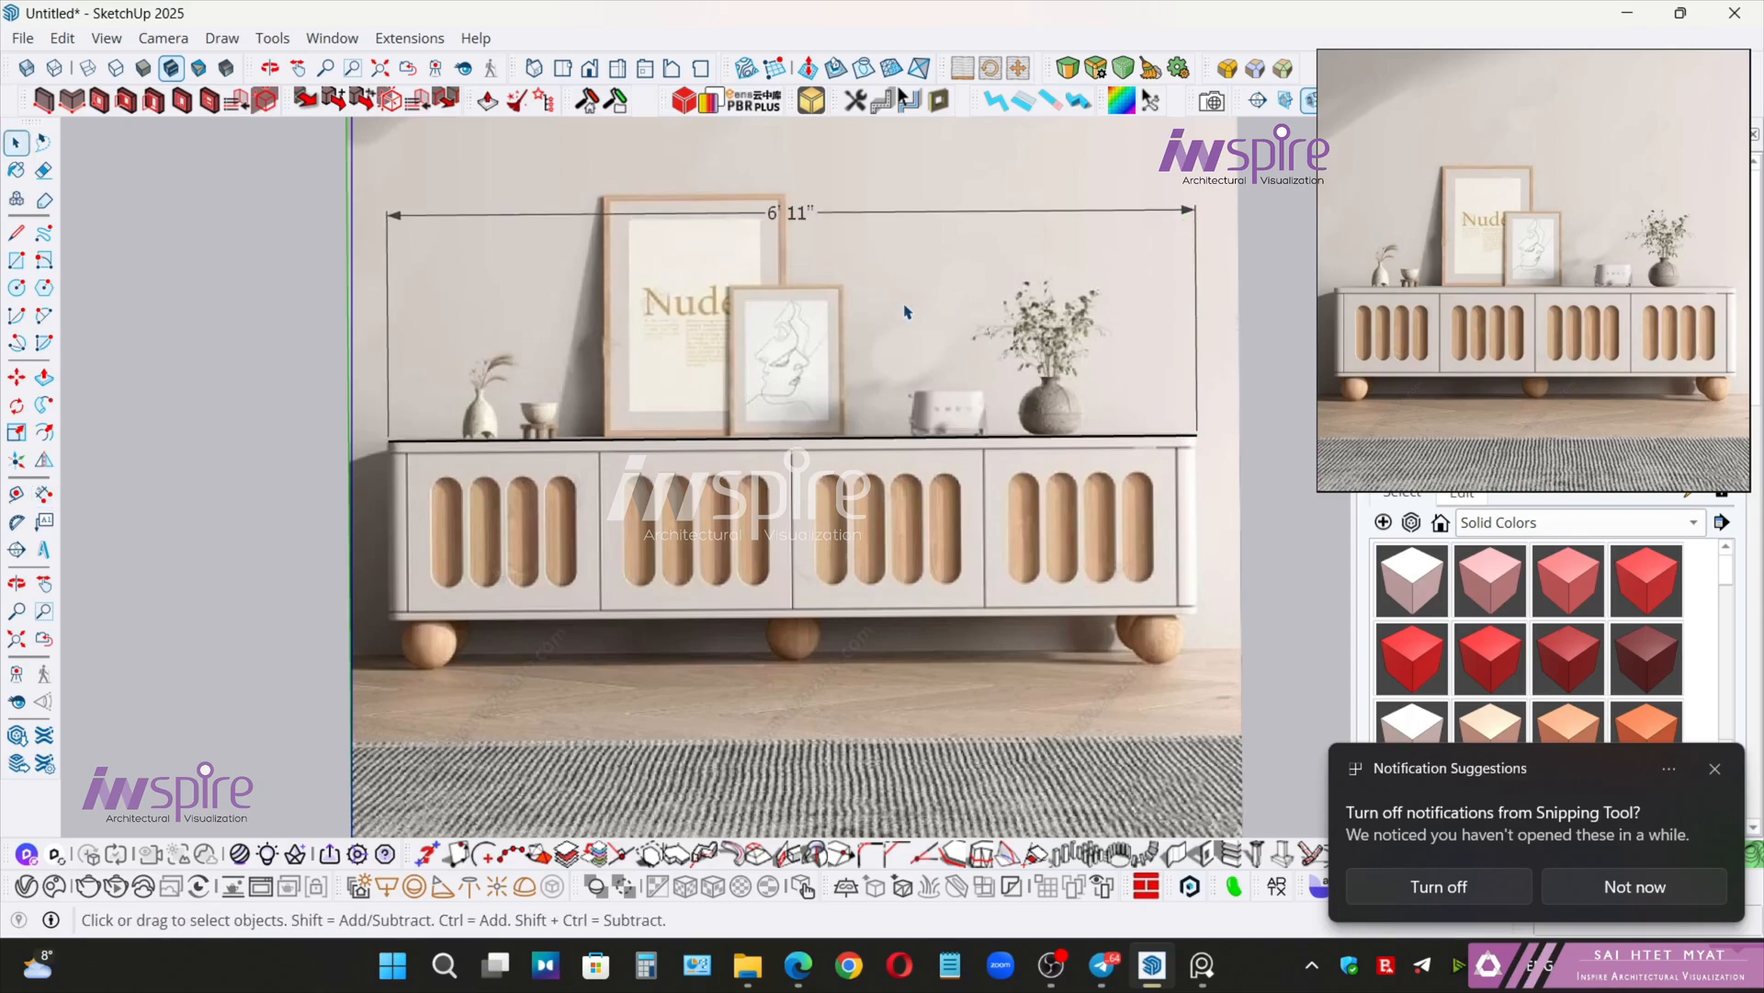
- Return to the top view, select the photo with its line and dimension, and dismiss the notification suggestion
scroll(928, 324, down, 4)
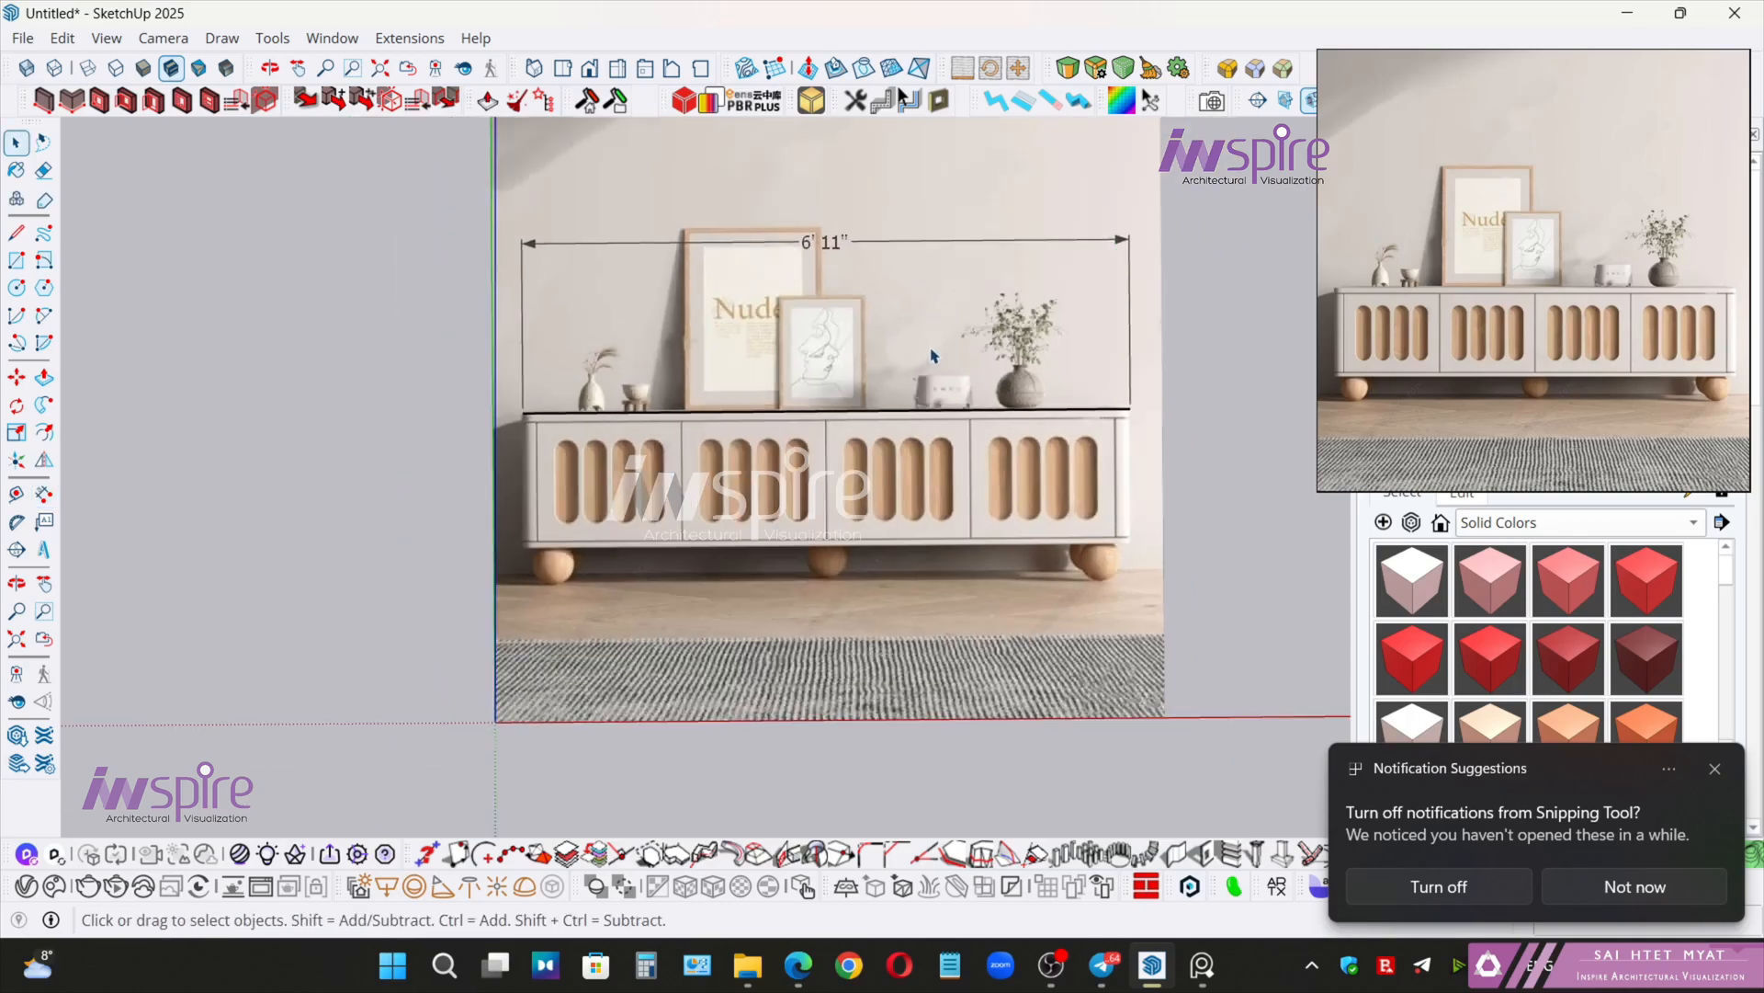
middle_drag(960, 376, 859, 492)
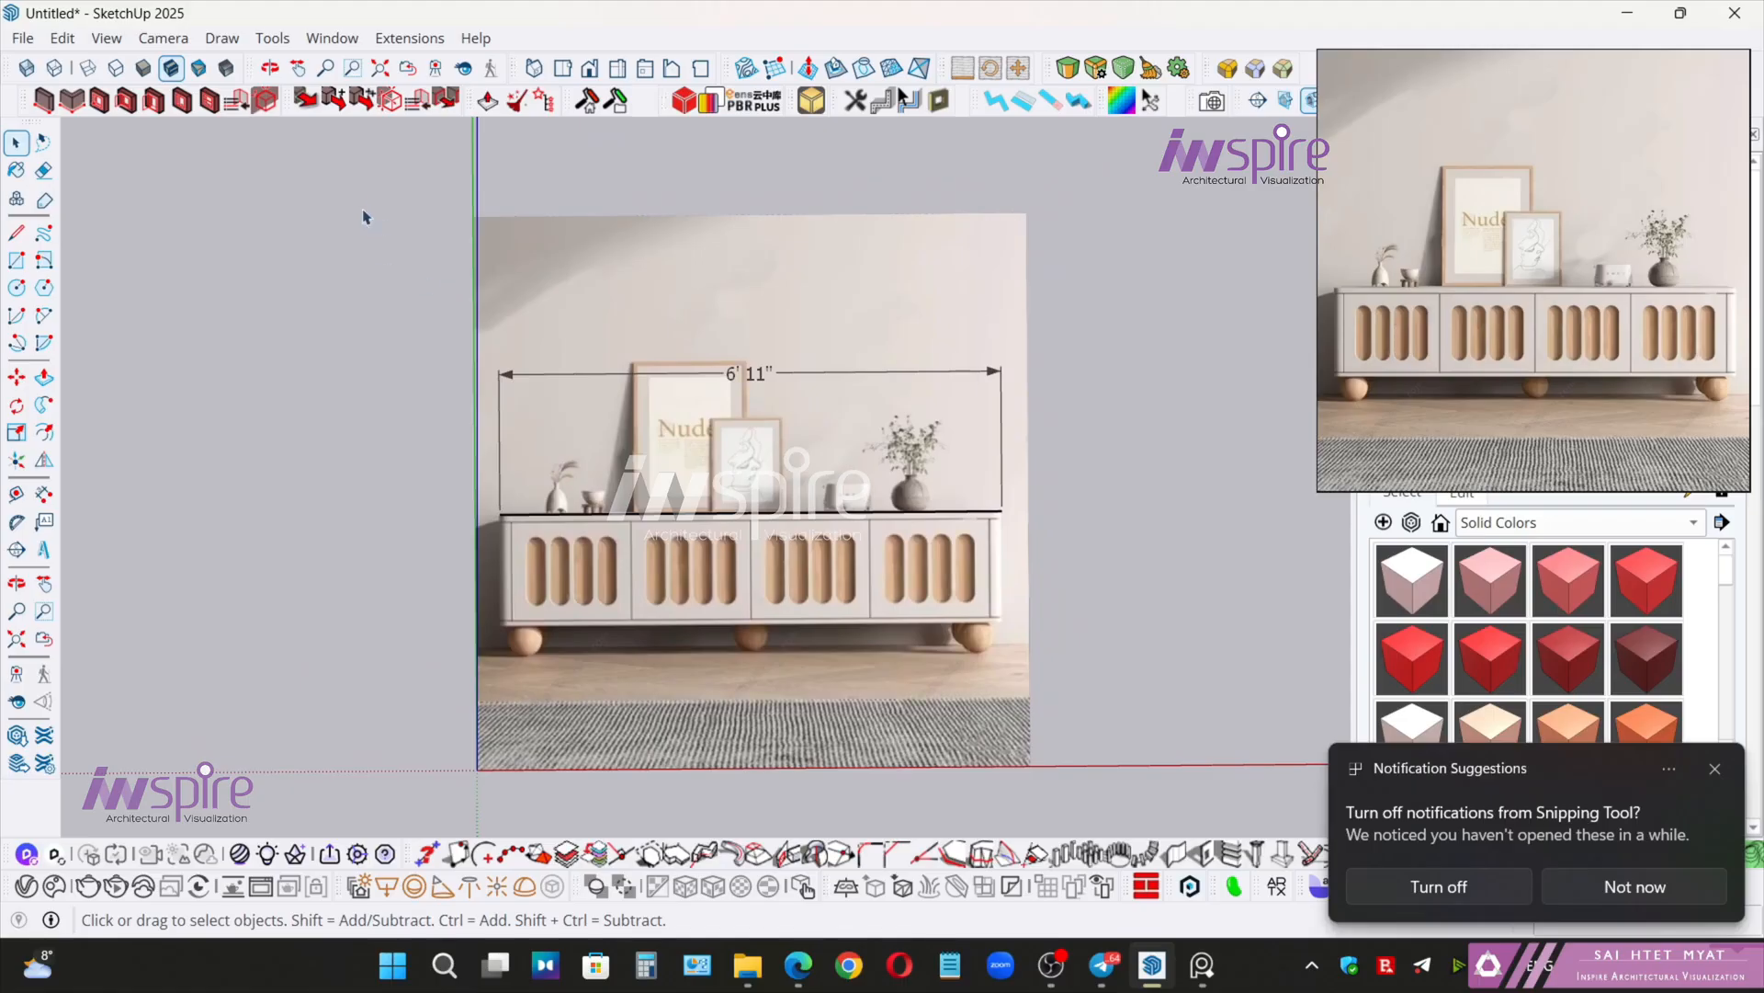
click(564, 68)
drag(365, 159, 1061, 835)
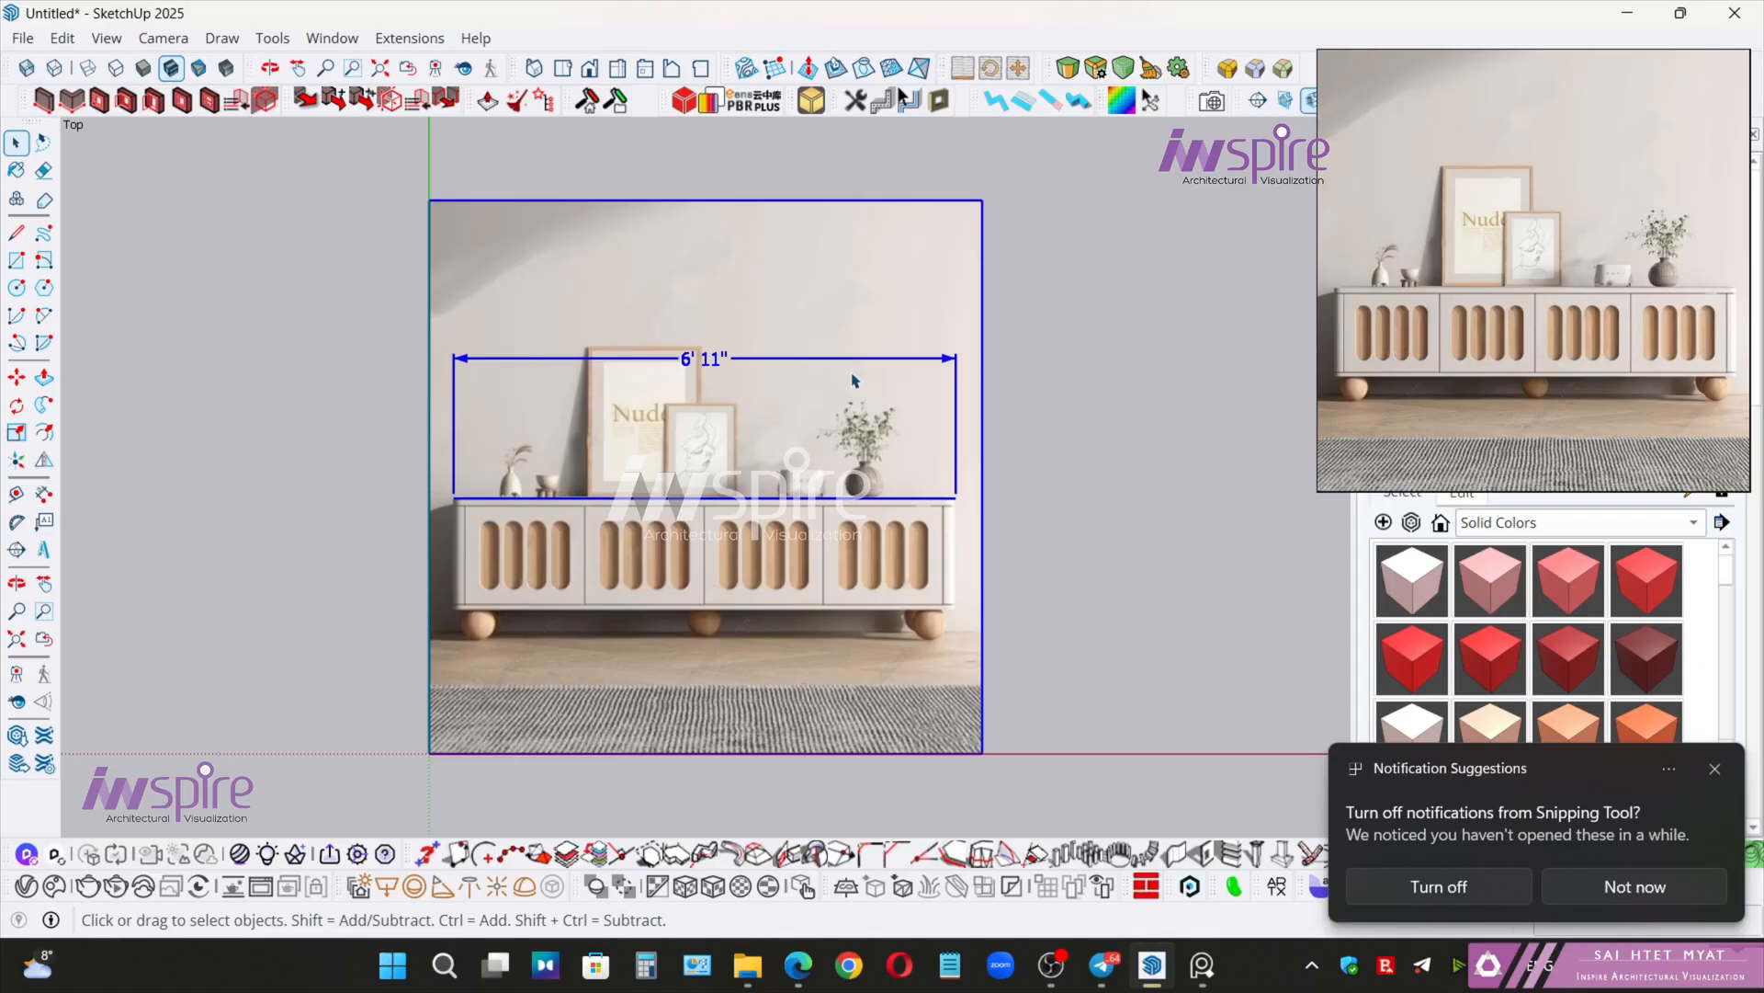
click(1661, 889)
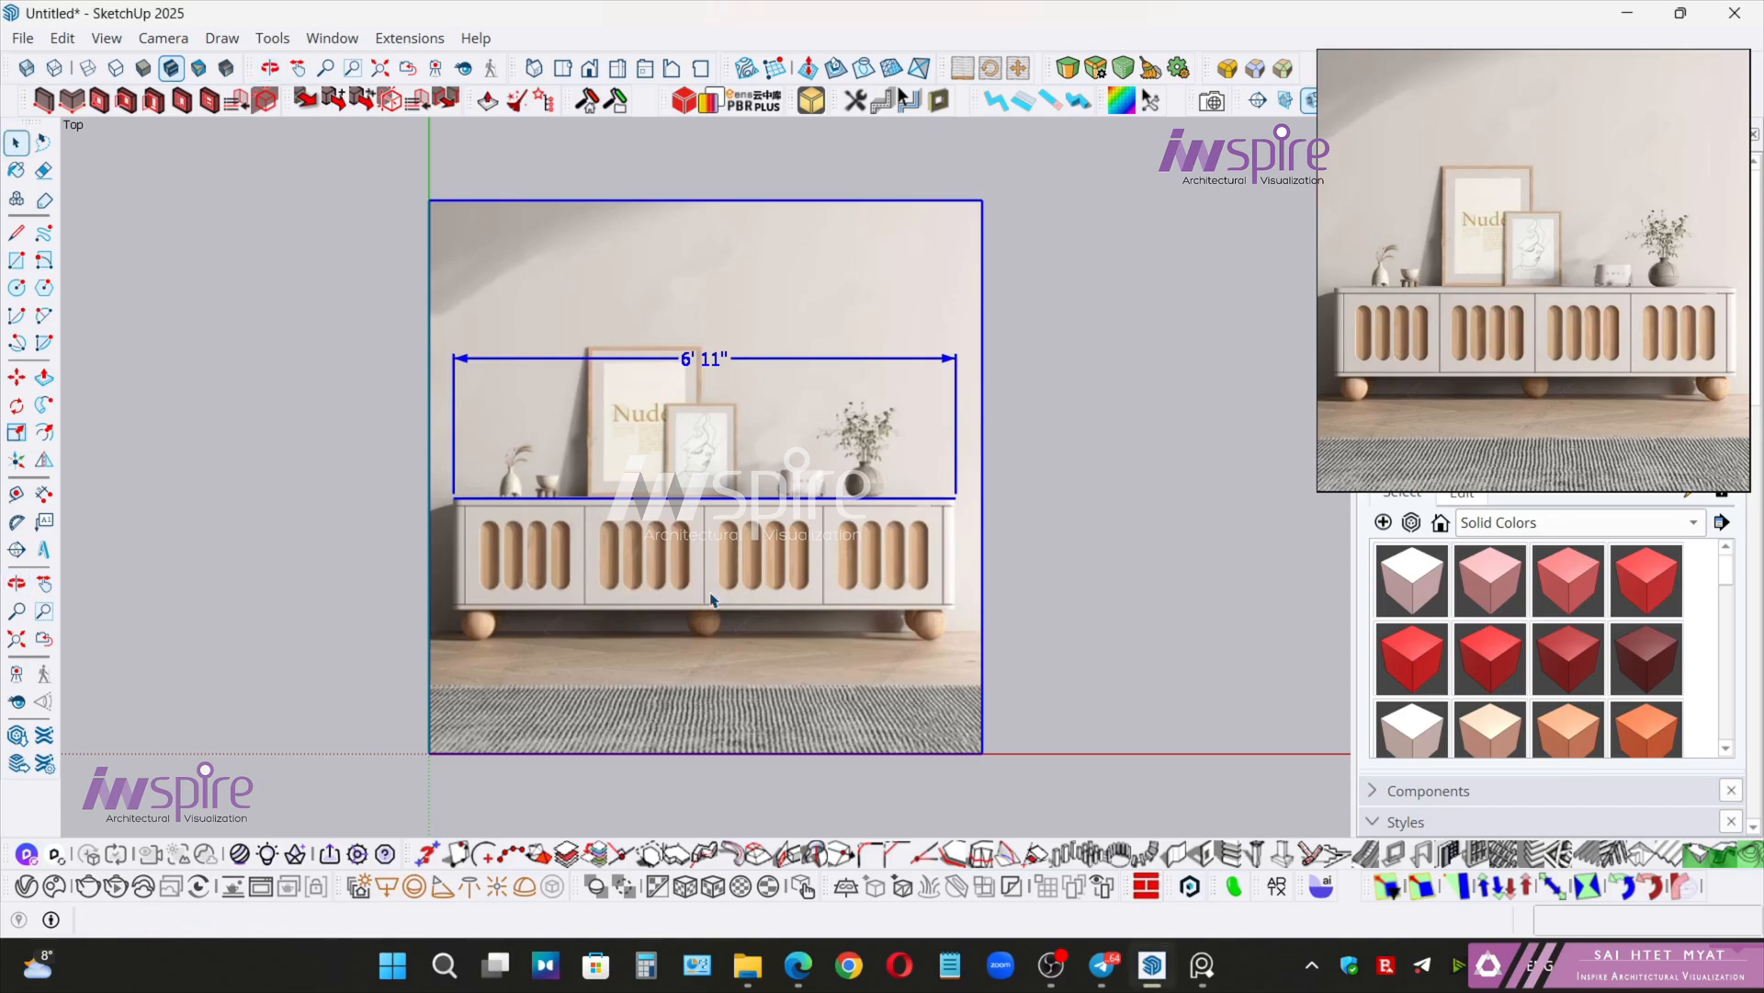
- Resize the whole model with the Tape Measure so the line along the sideboard's upper edge is 6'6 long
key(t)
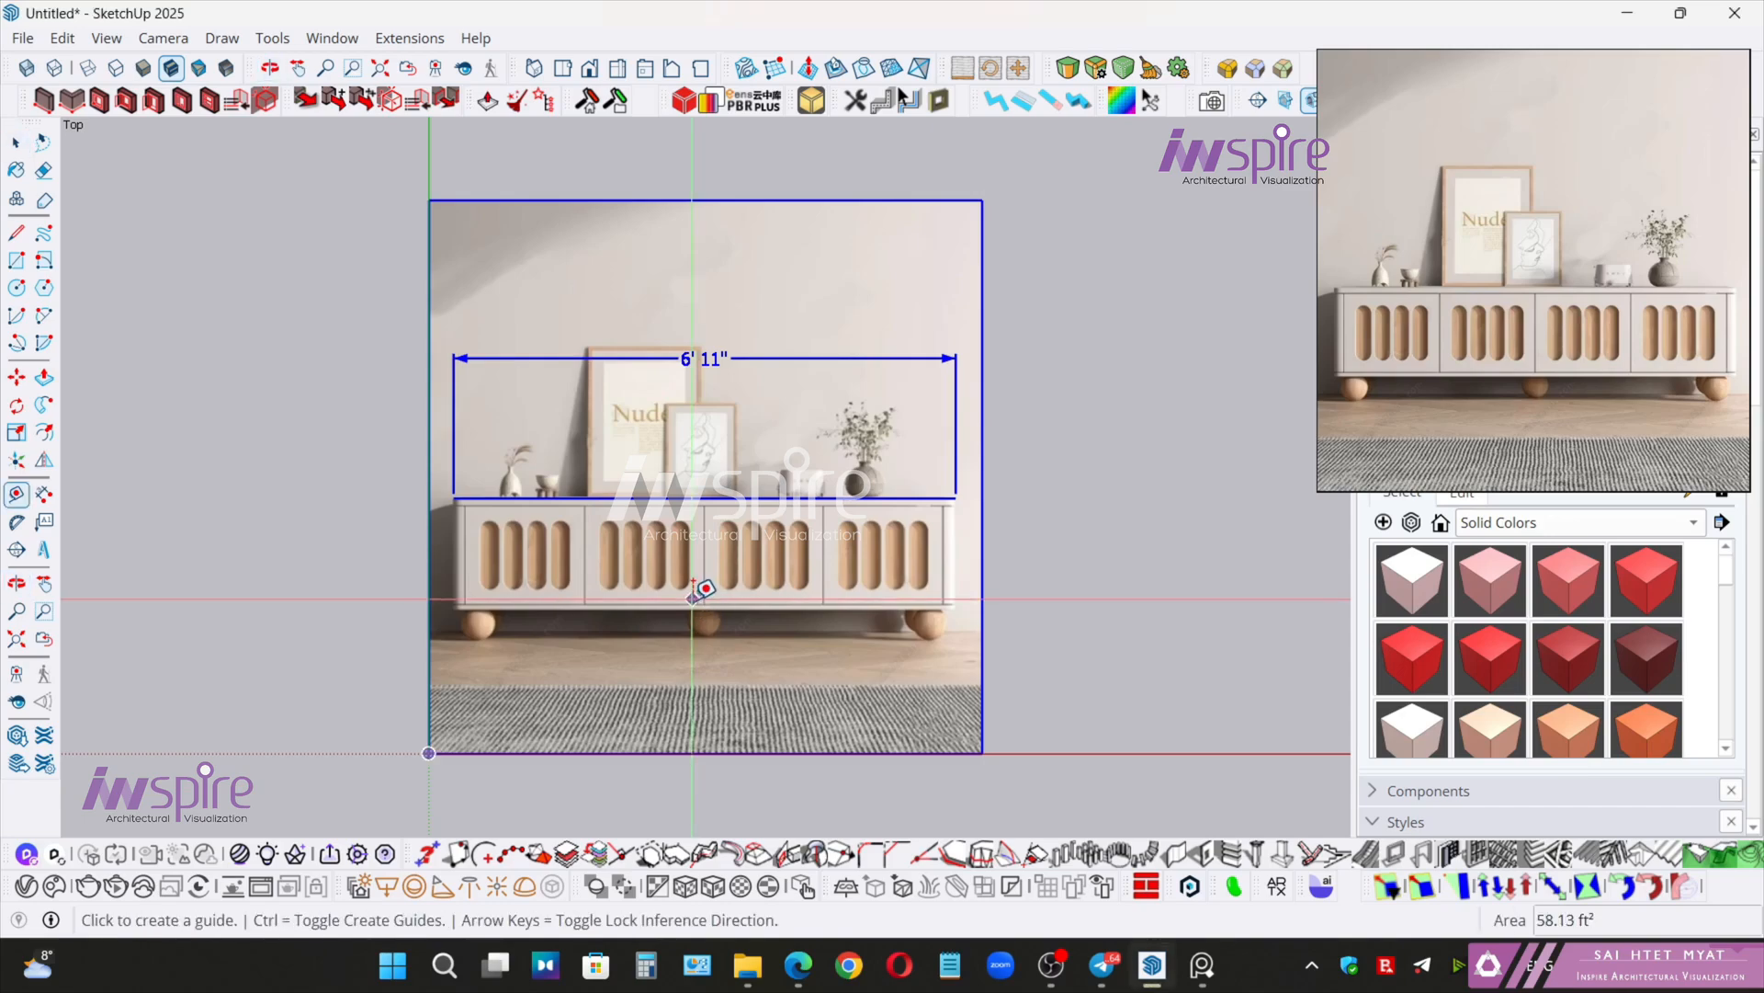
click(453, 480)
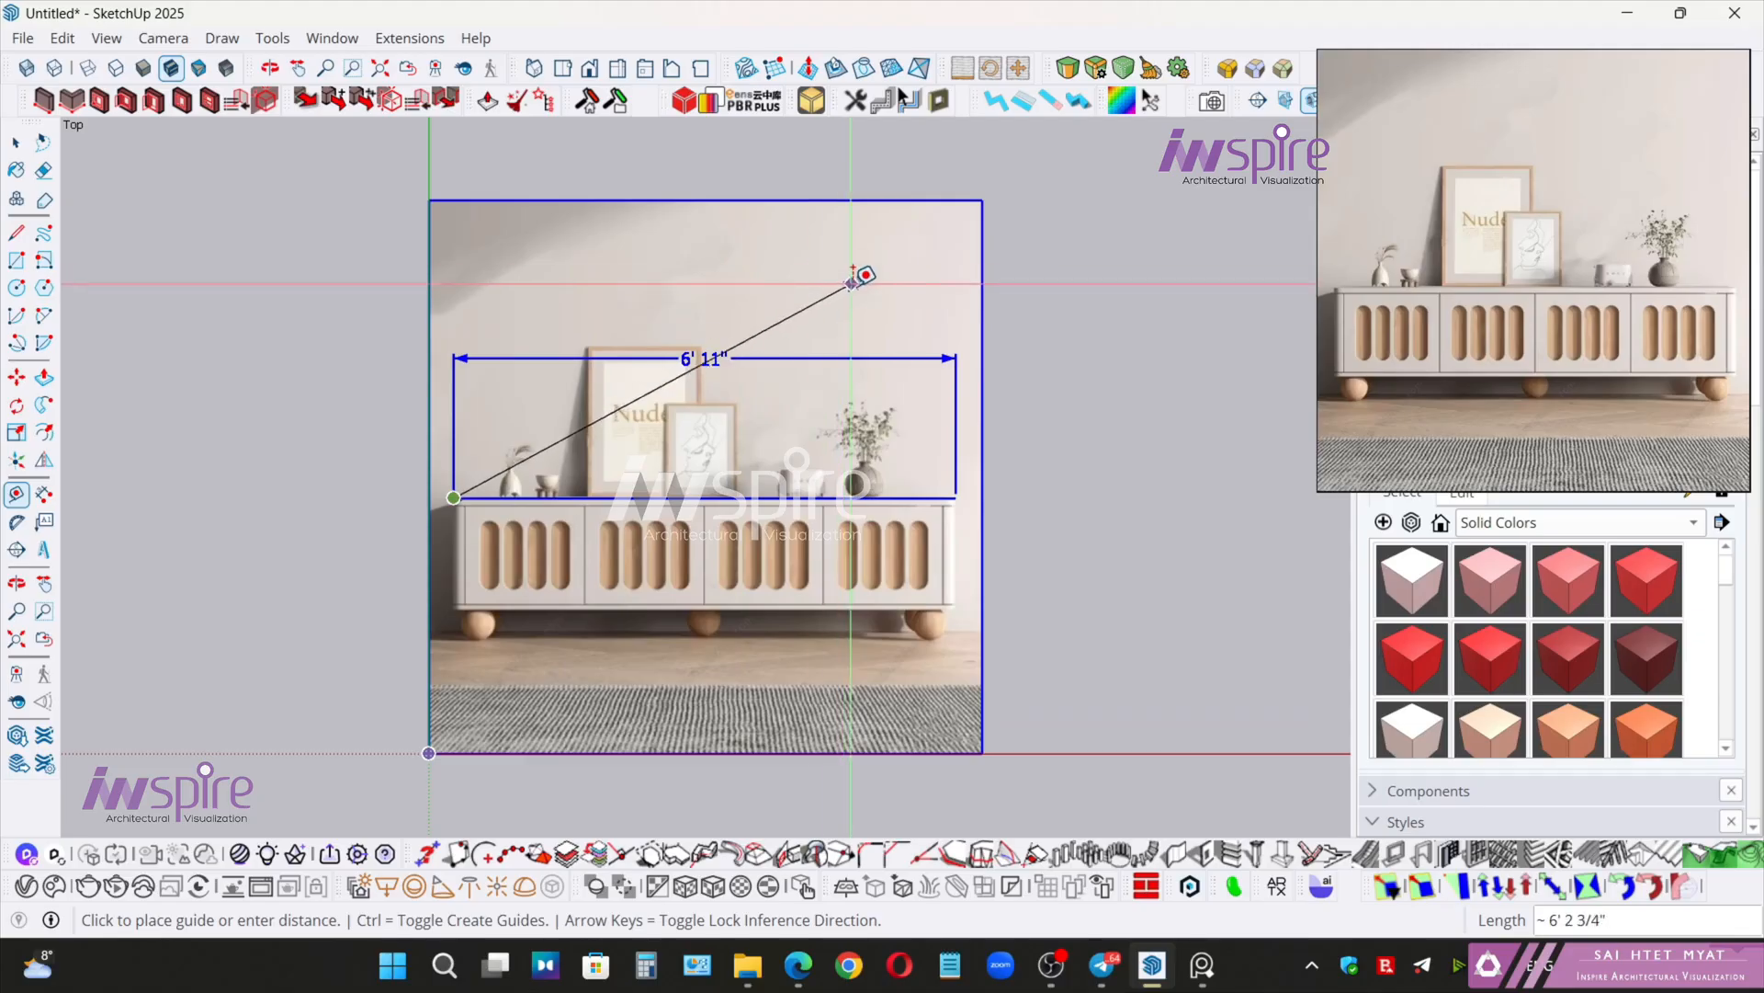
click(955, 498)
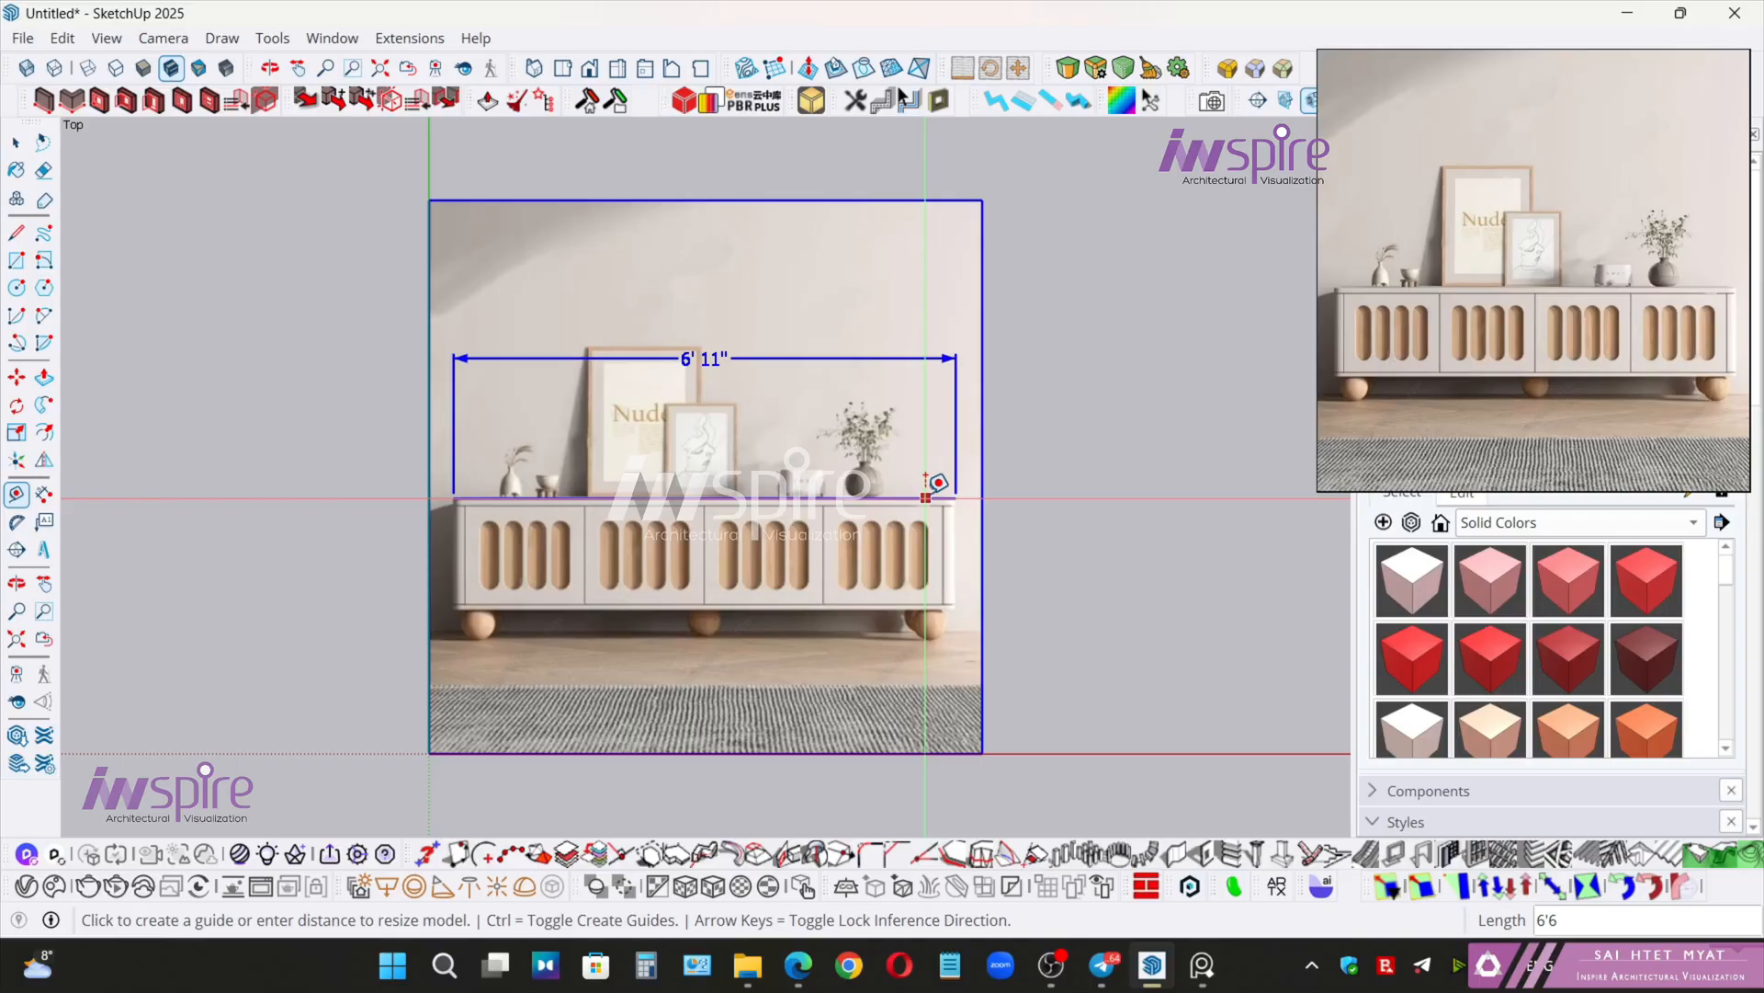
key(Return)
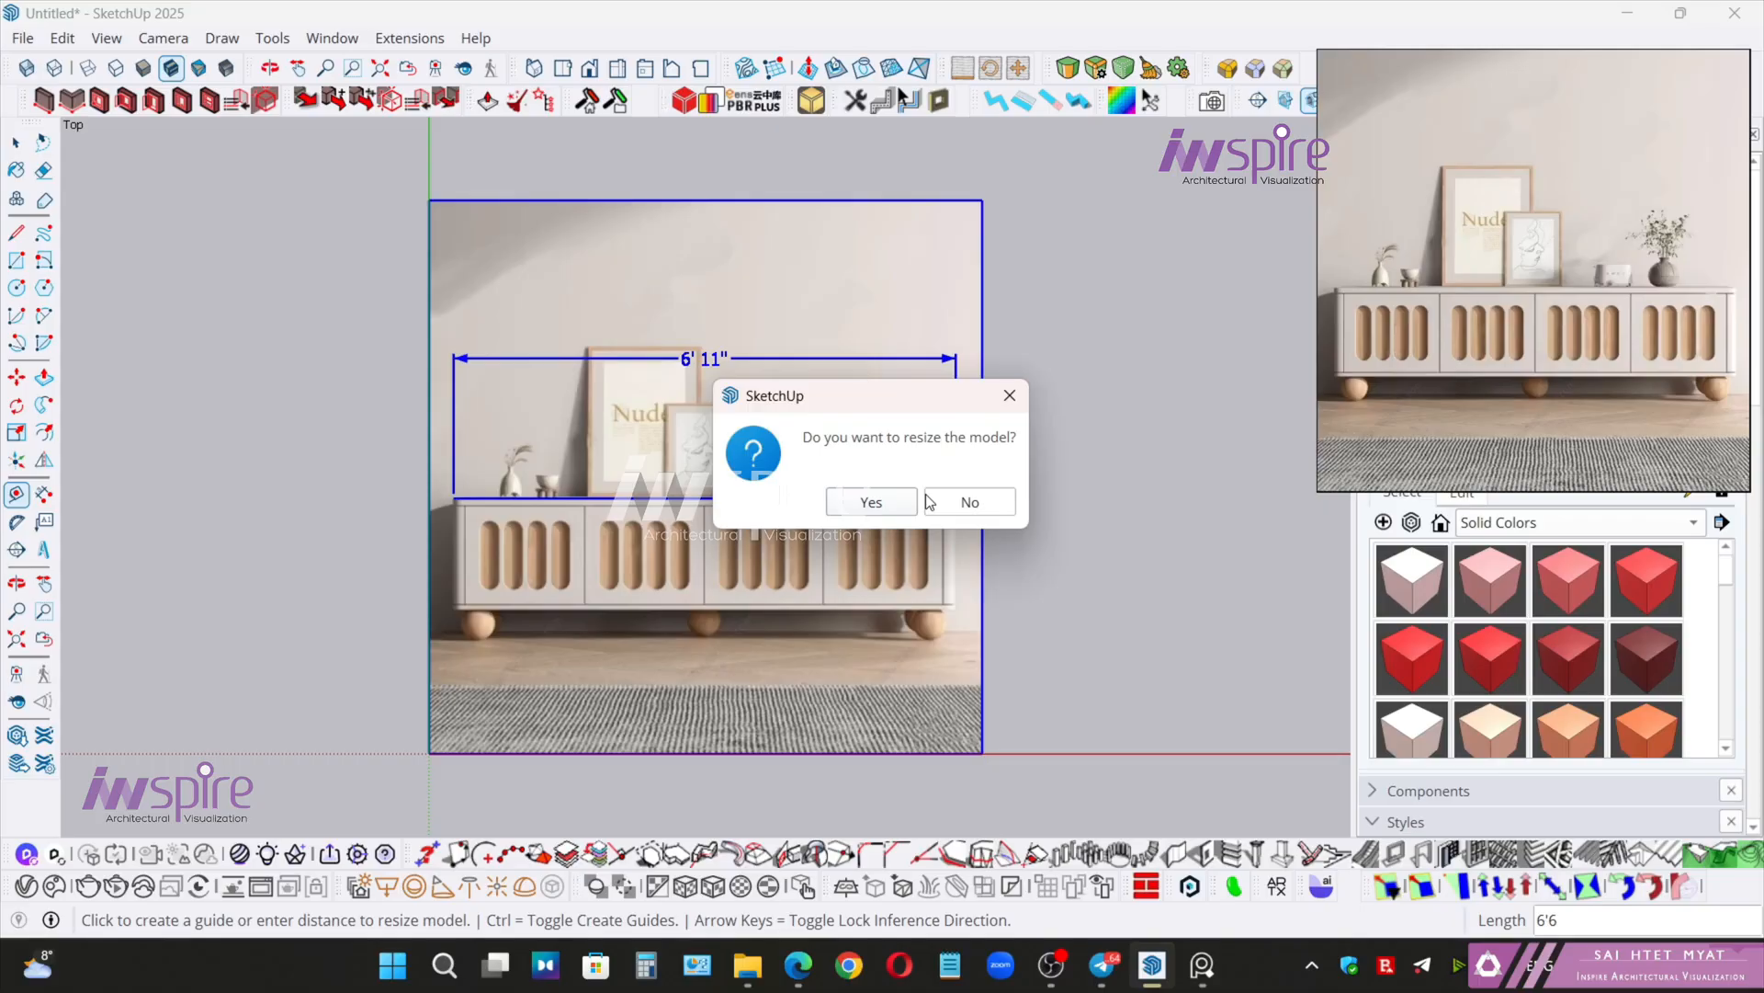
click(873, 502)
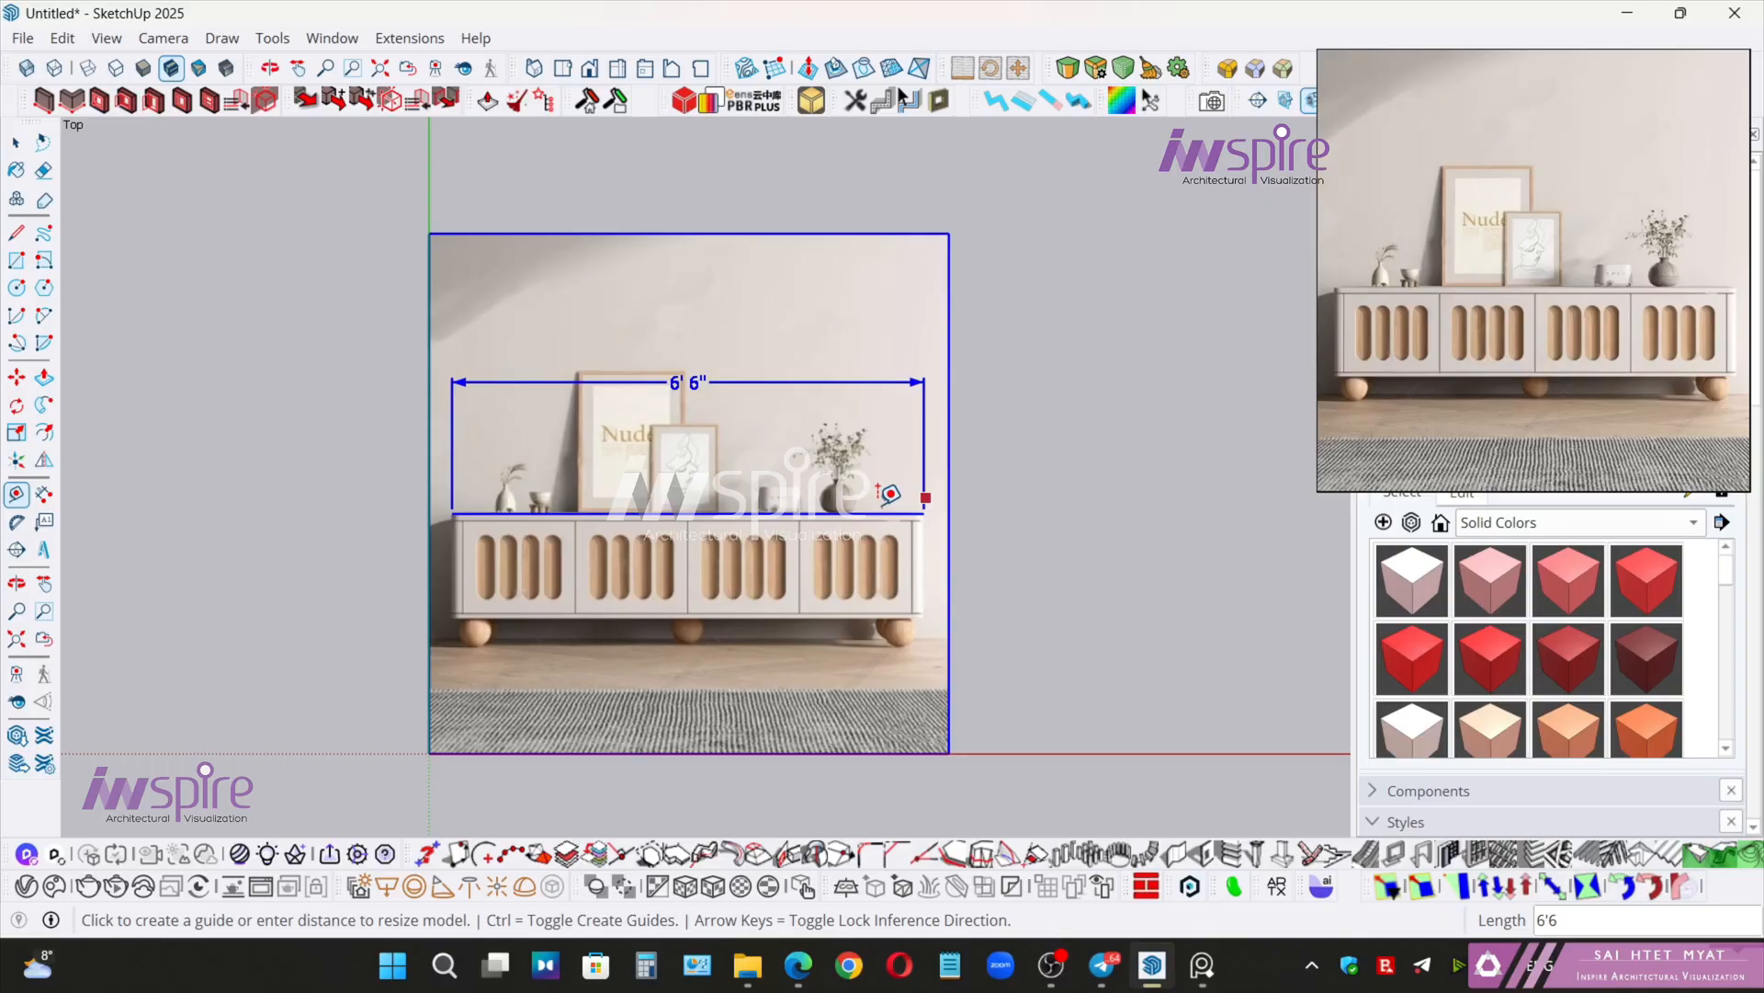
- Draw a vertical line about 1' 5 5/16" long down the sideboard's right side, from its upper corner to the body's underside
key(l)
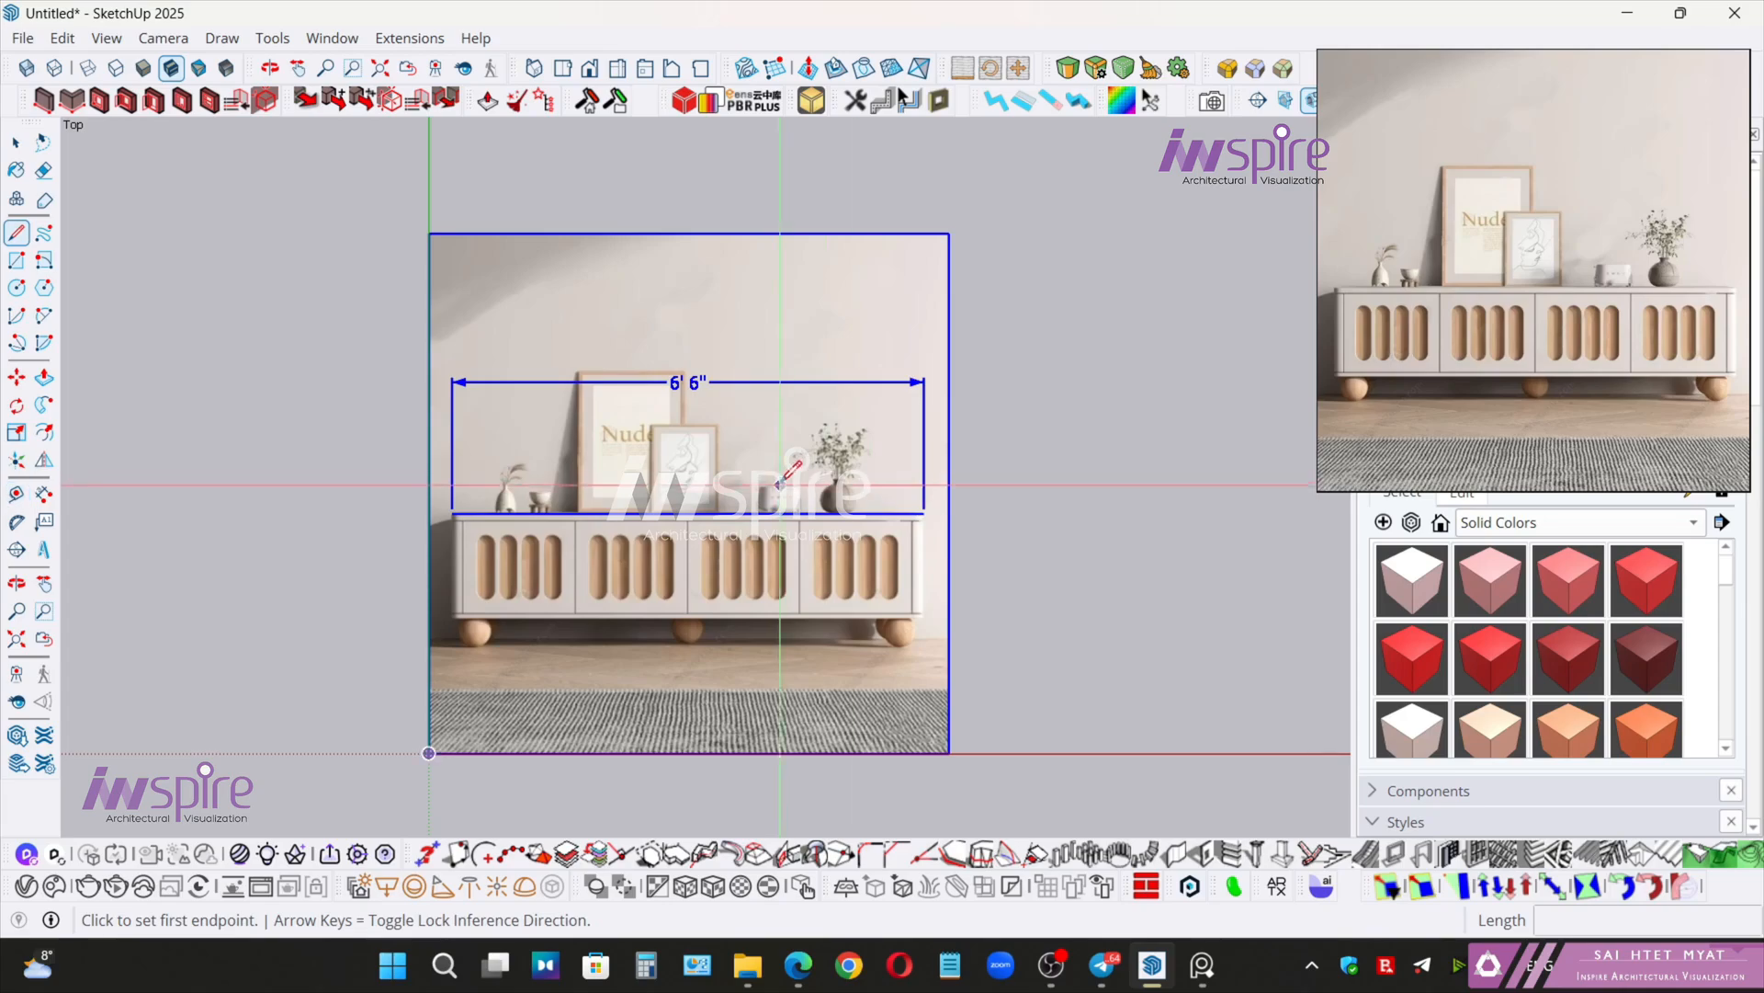
scroll(922, 510, up, 3)
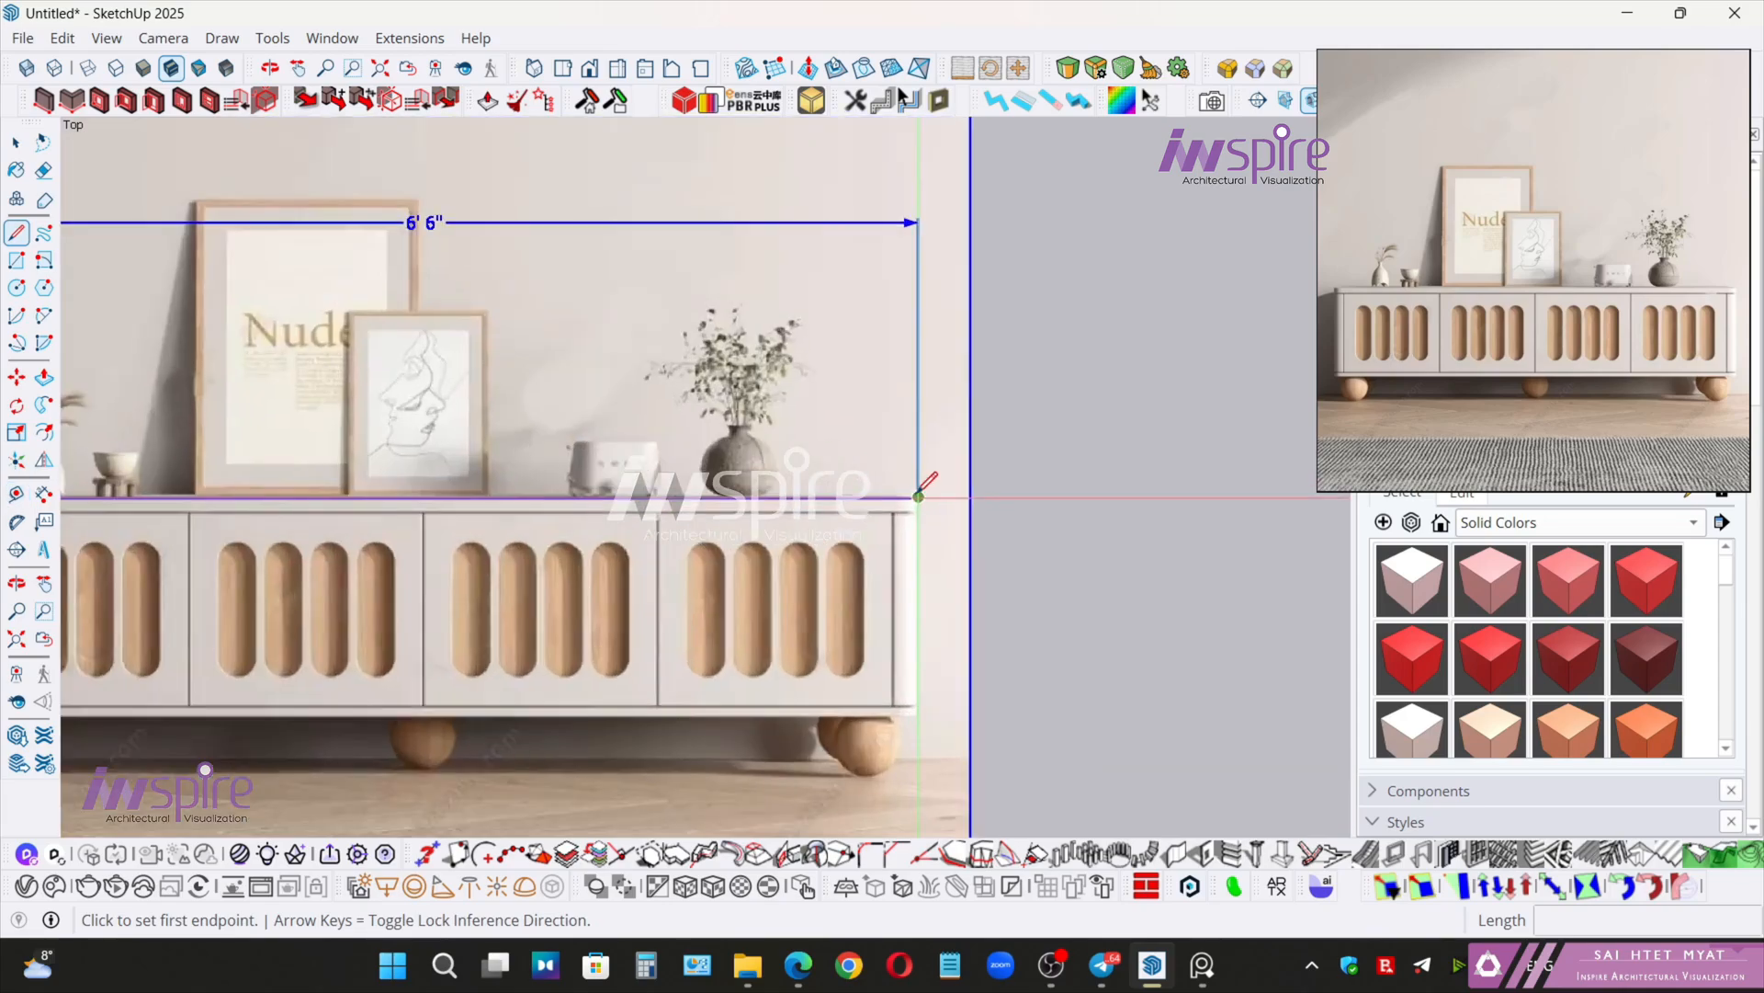
click(918, 497)
scroll(918, 685, up, 5)
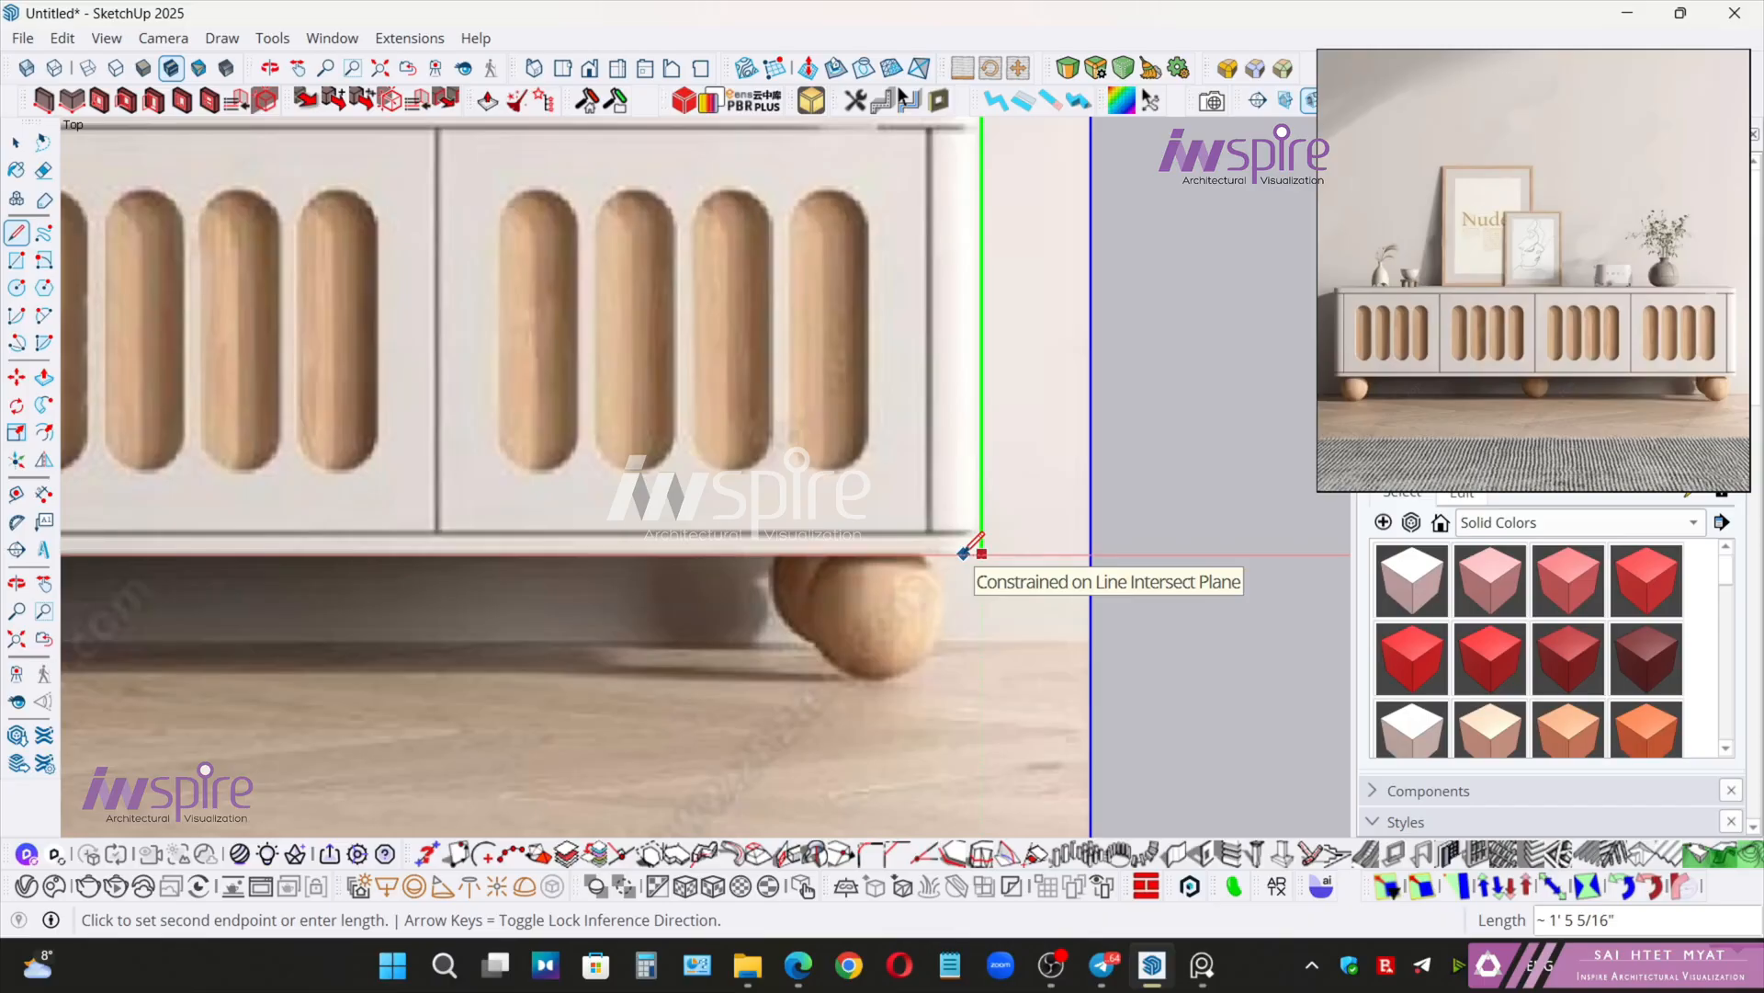
click(964, 553)
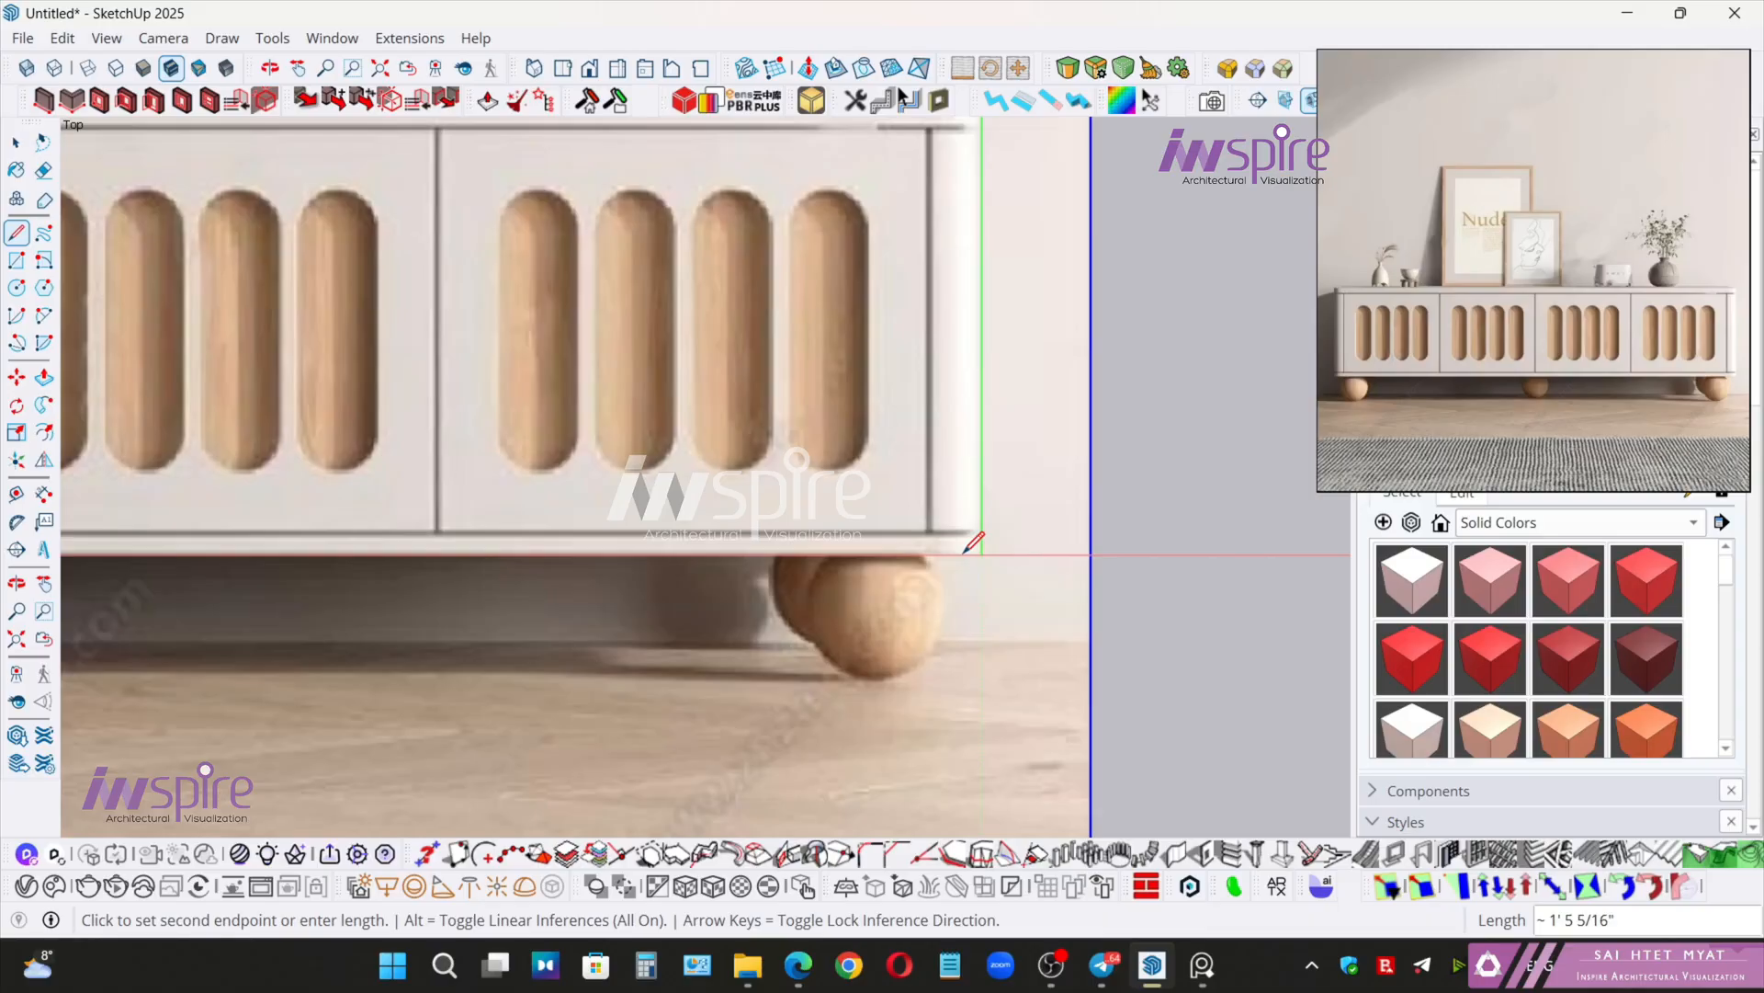
key(space)
- Add a linear dimension to the vertical line on the sideboard's right side, placed just outside the photo
key(d)
scroll(854, 379, down, 1)
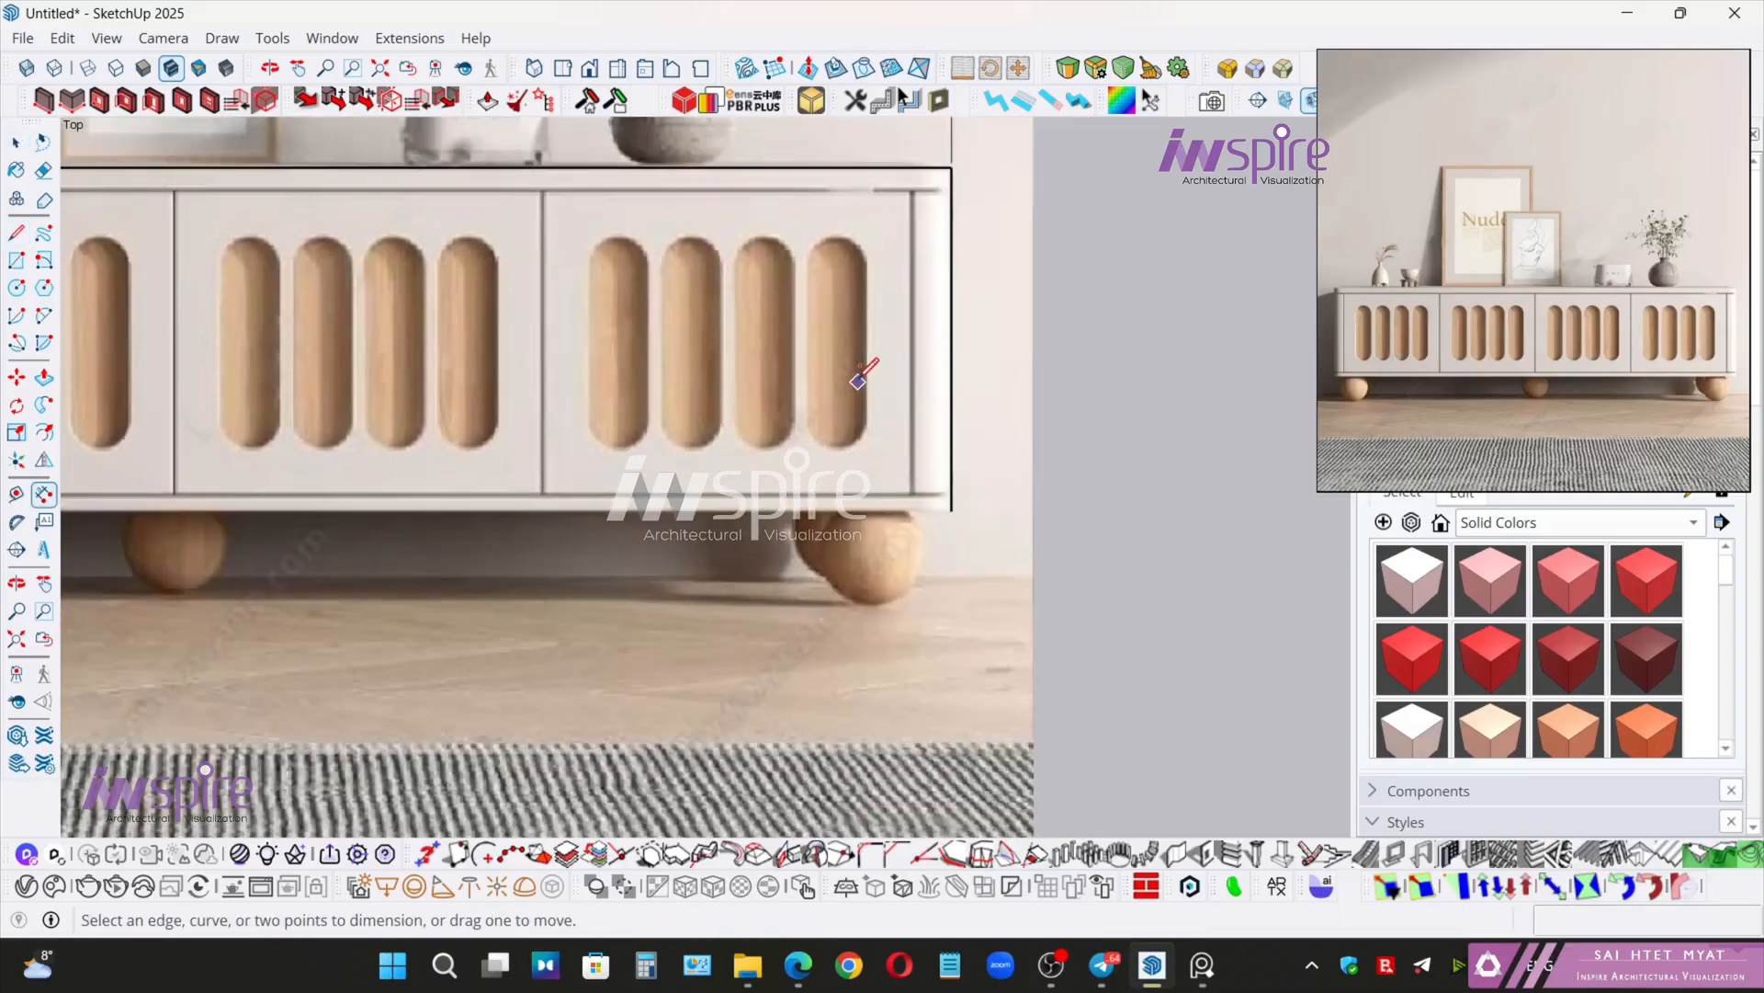
shift+middle_drag(854, 381, 862, 513)
click(956, 294)
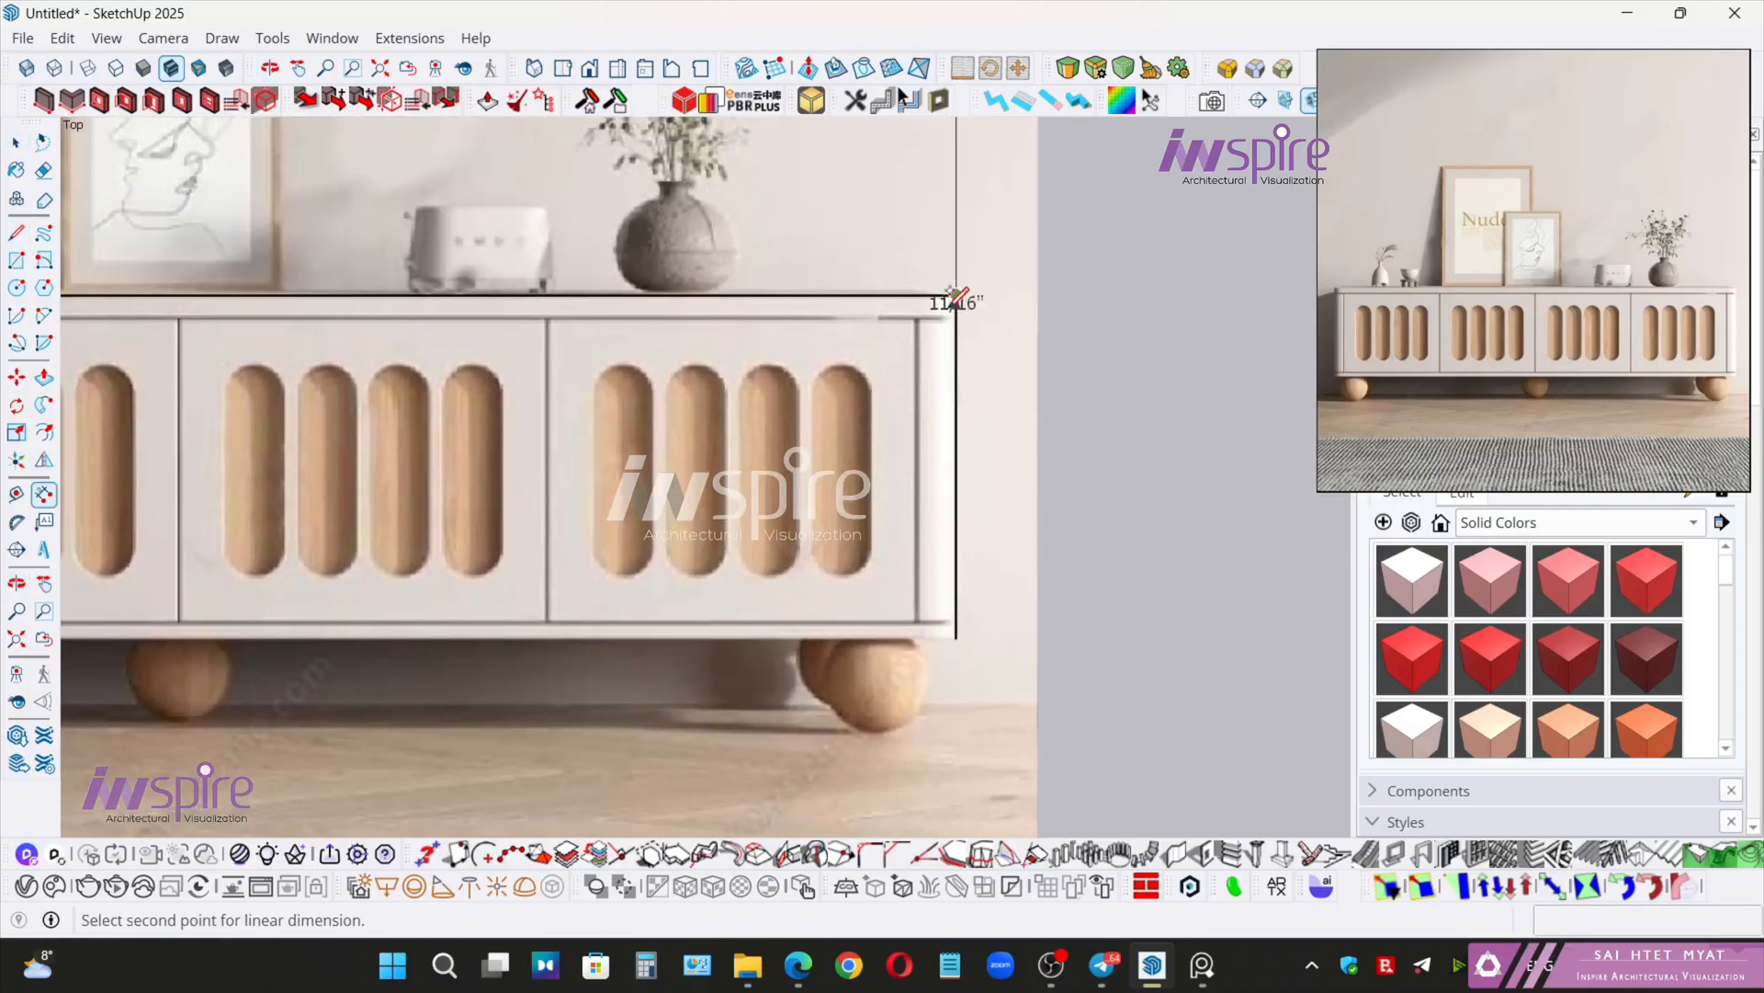
click(956, 637)
click(1125, 609)
key(space)
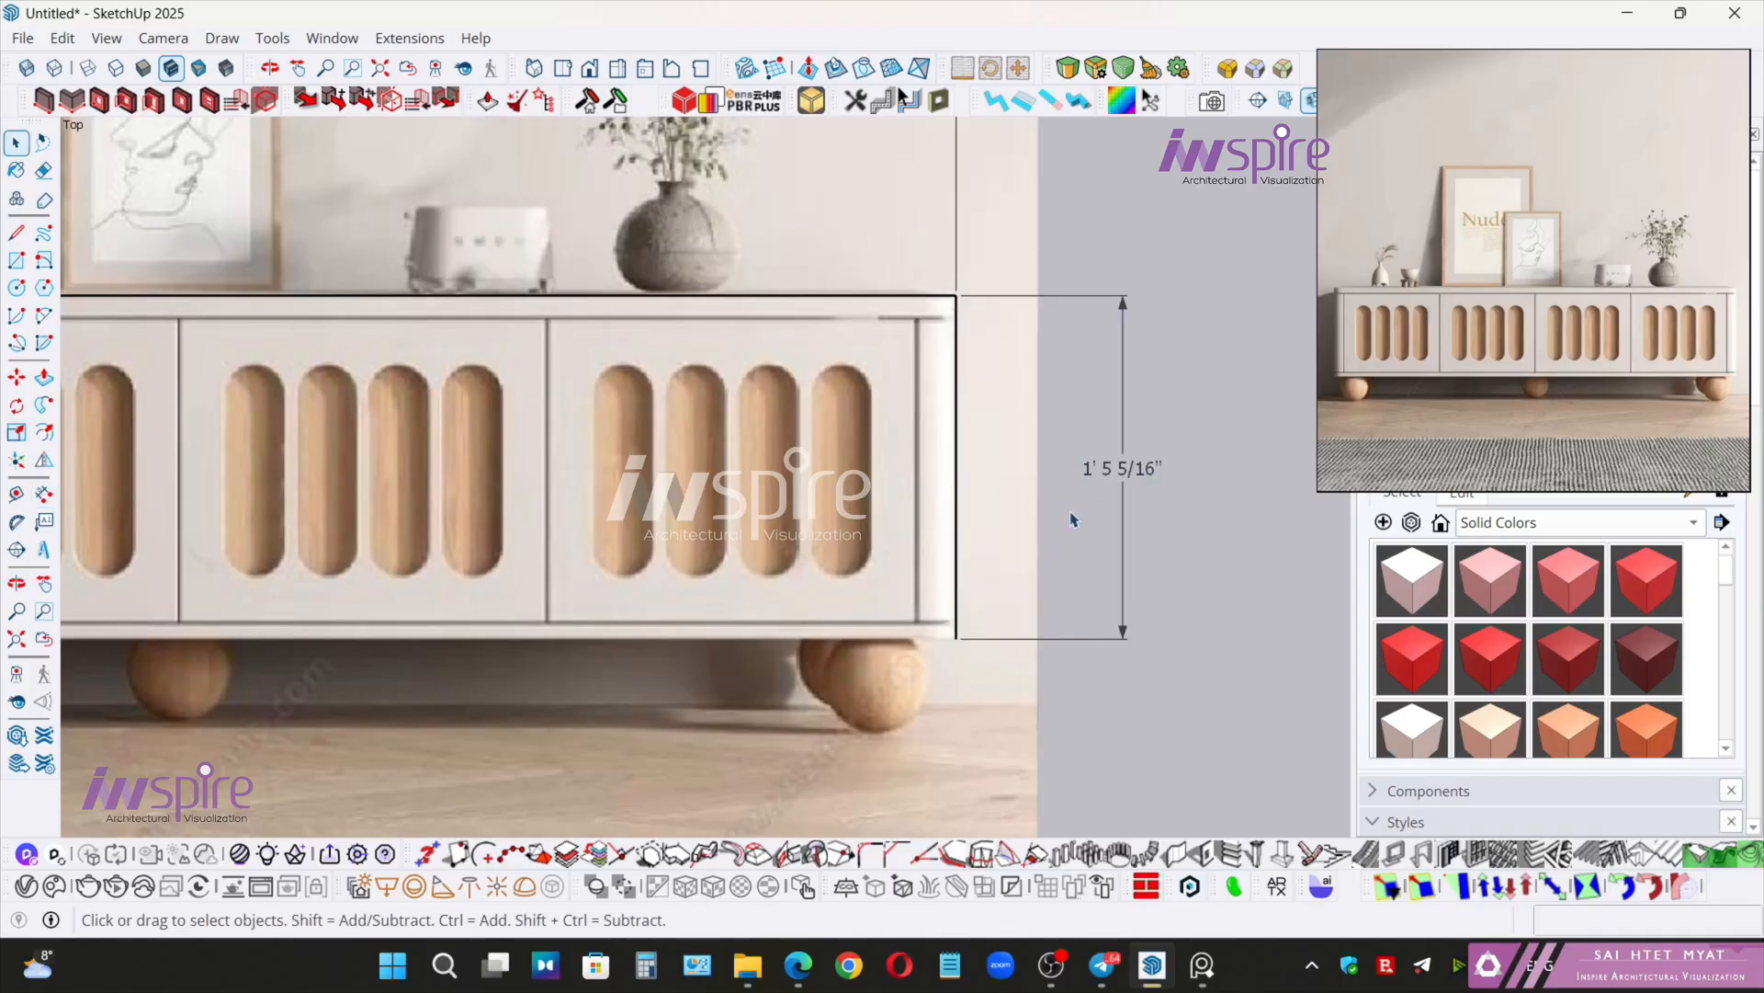
- Draw a second vertical line 1'5 long down from the sideboard's upper edge, slightly inside its right end, and compare its lower end with the photo
scroll(1073, 520, down, 3)
shift+middle_drag(899, 444, 925, 526)
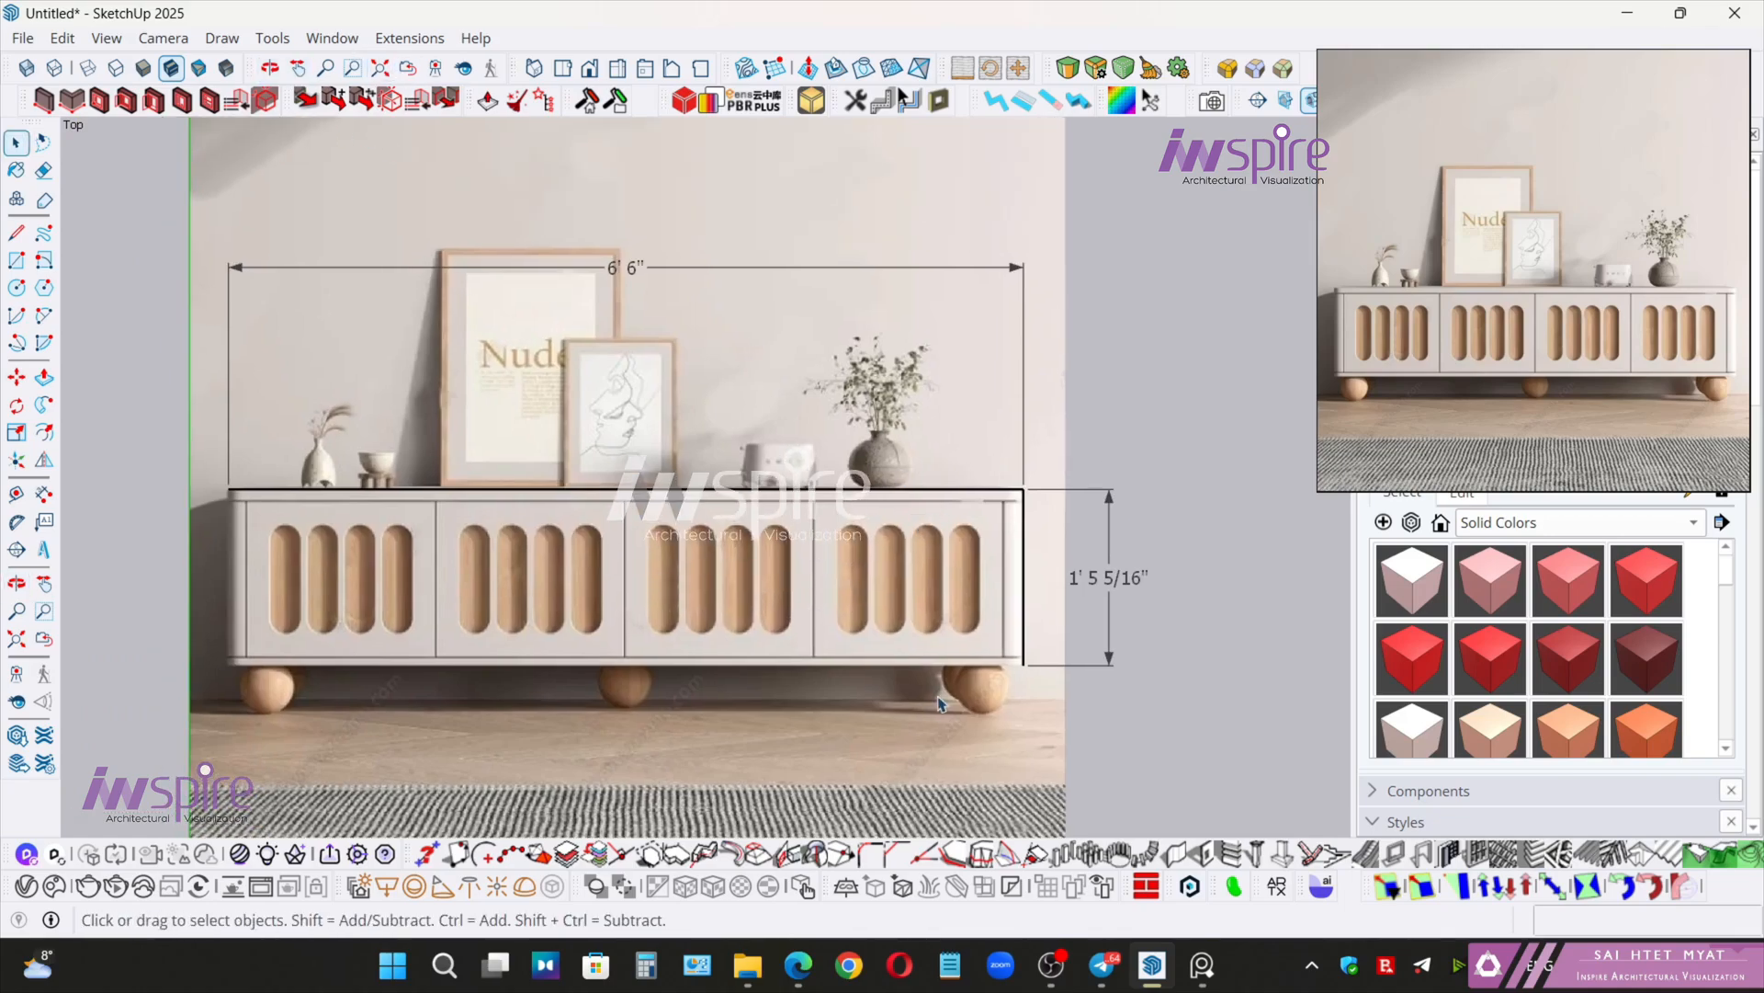
key(l)
scroll(992, 562, up, 5)
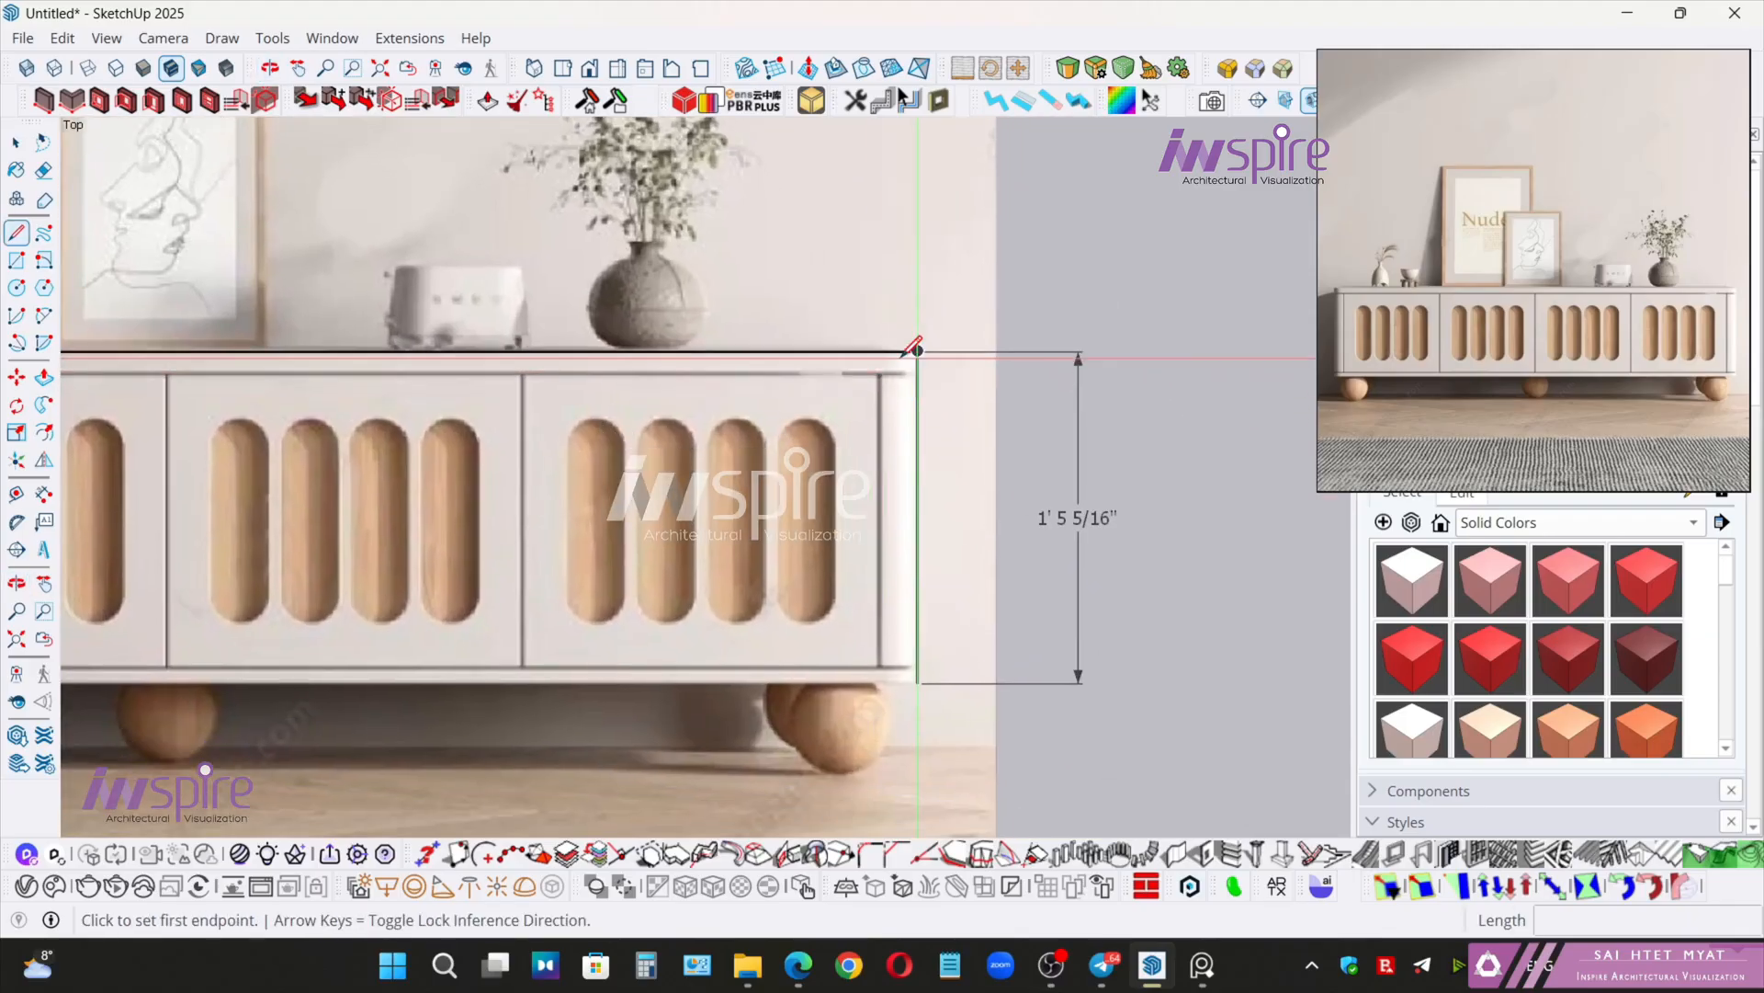
click(858, 350)
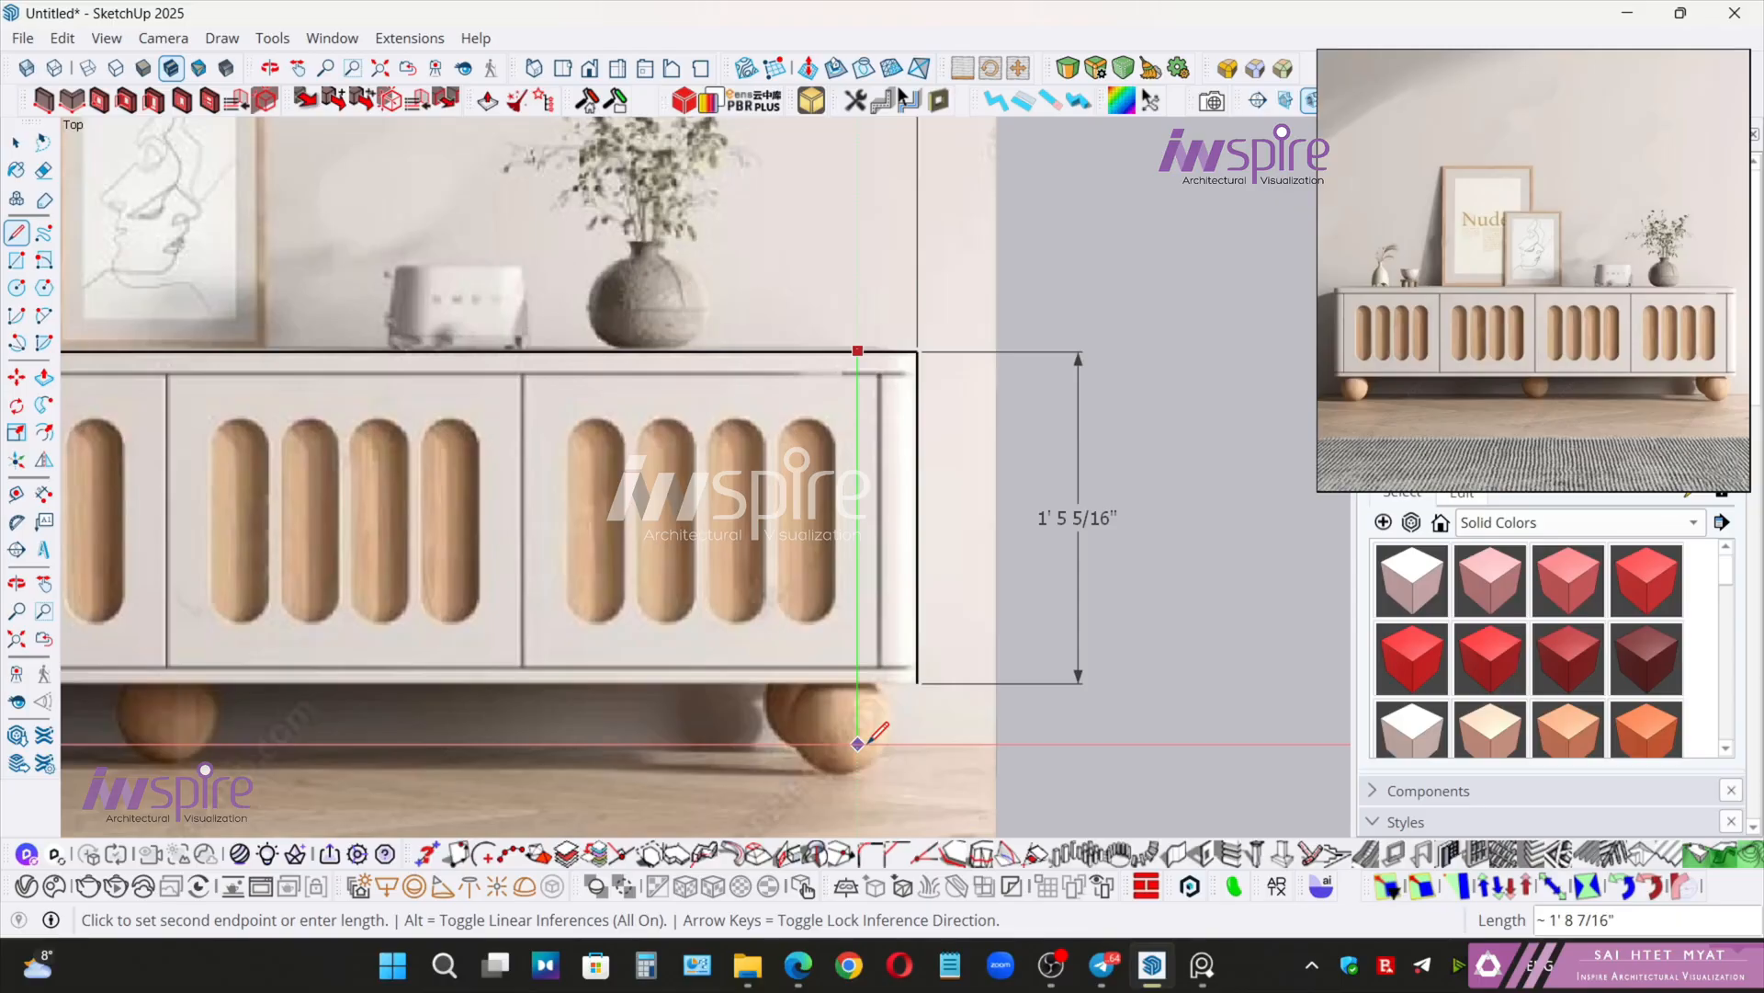
text(1'5)
key(Return)
key(space)
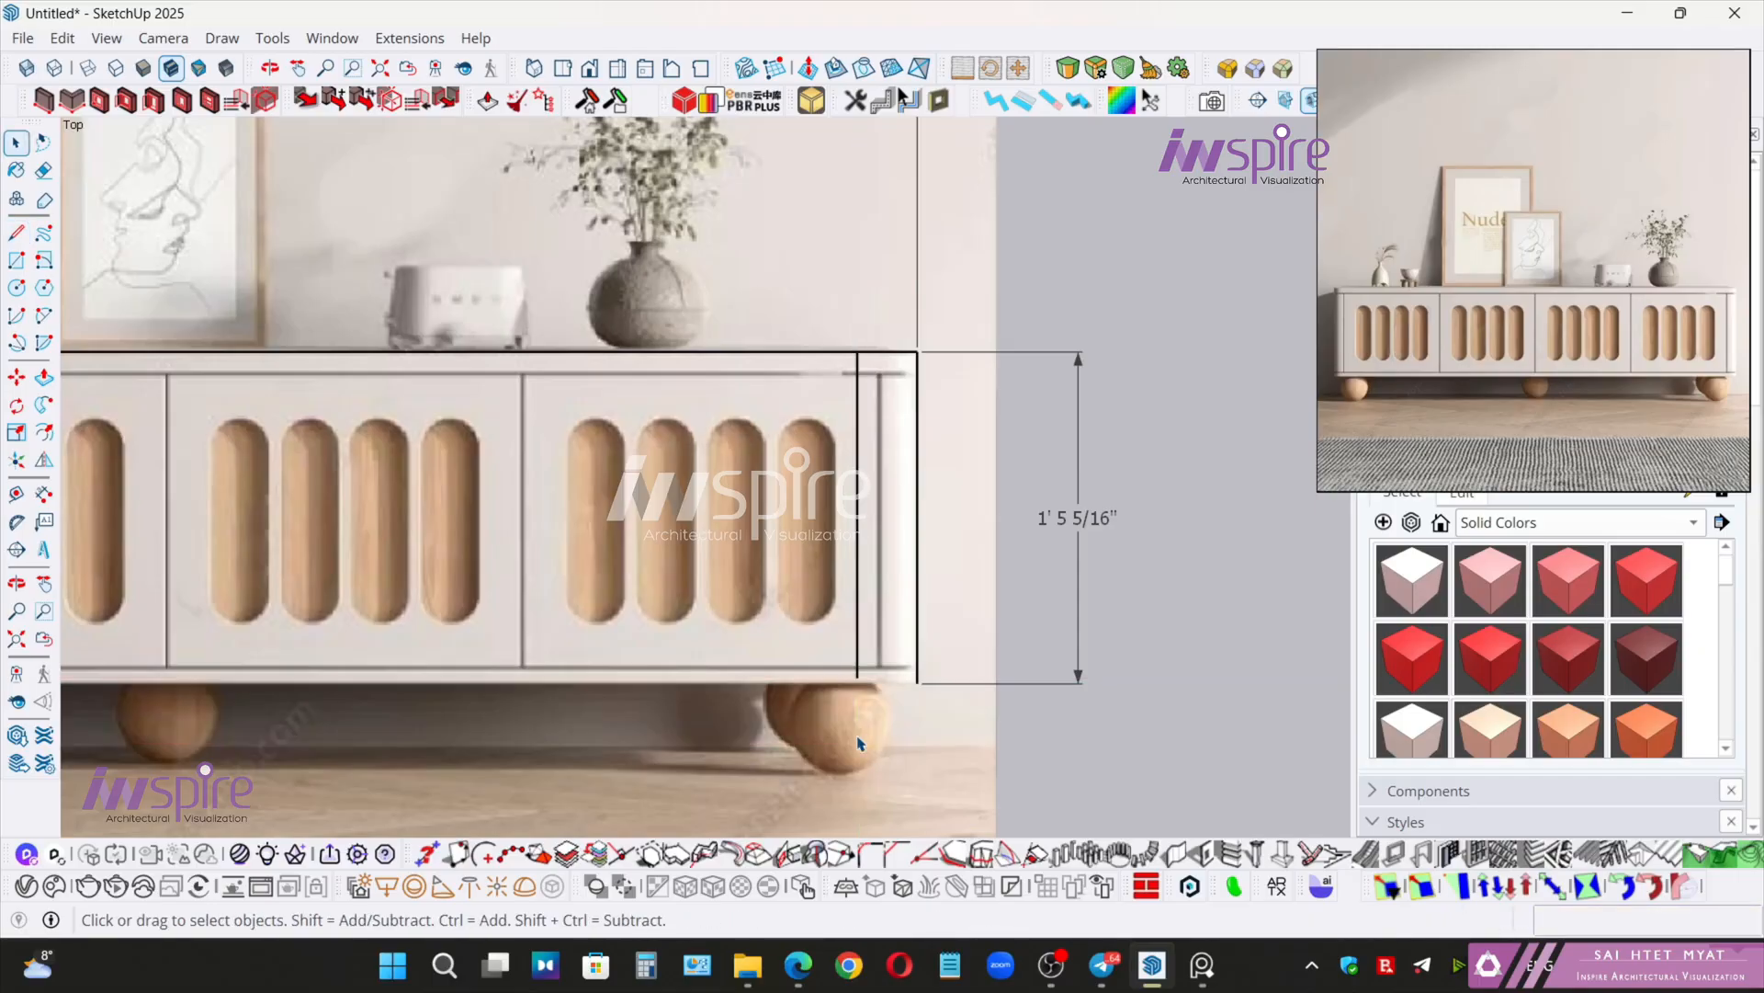
scroll(843, 708, up, 5)
scroll(843, 708, up, 4)
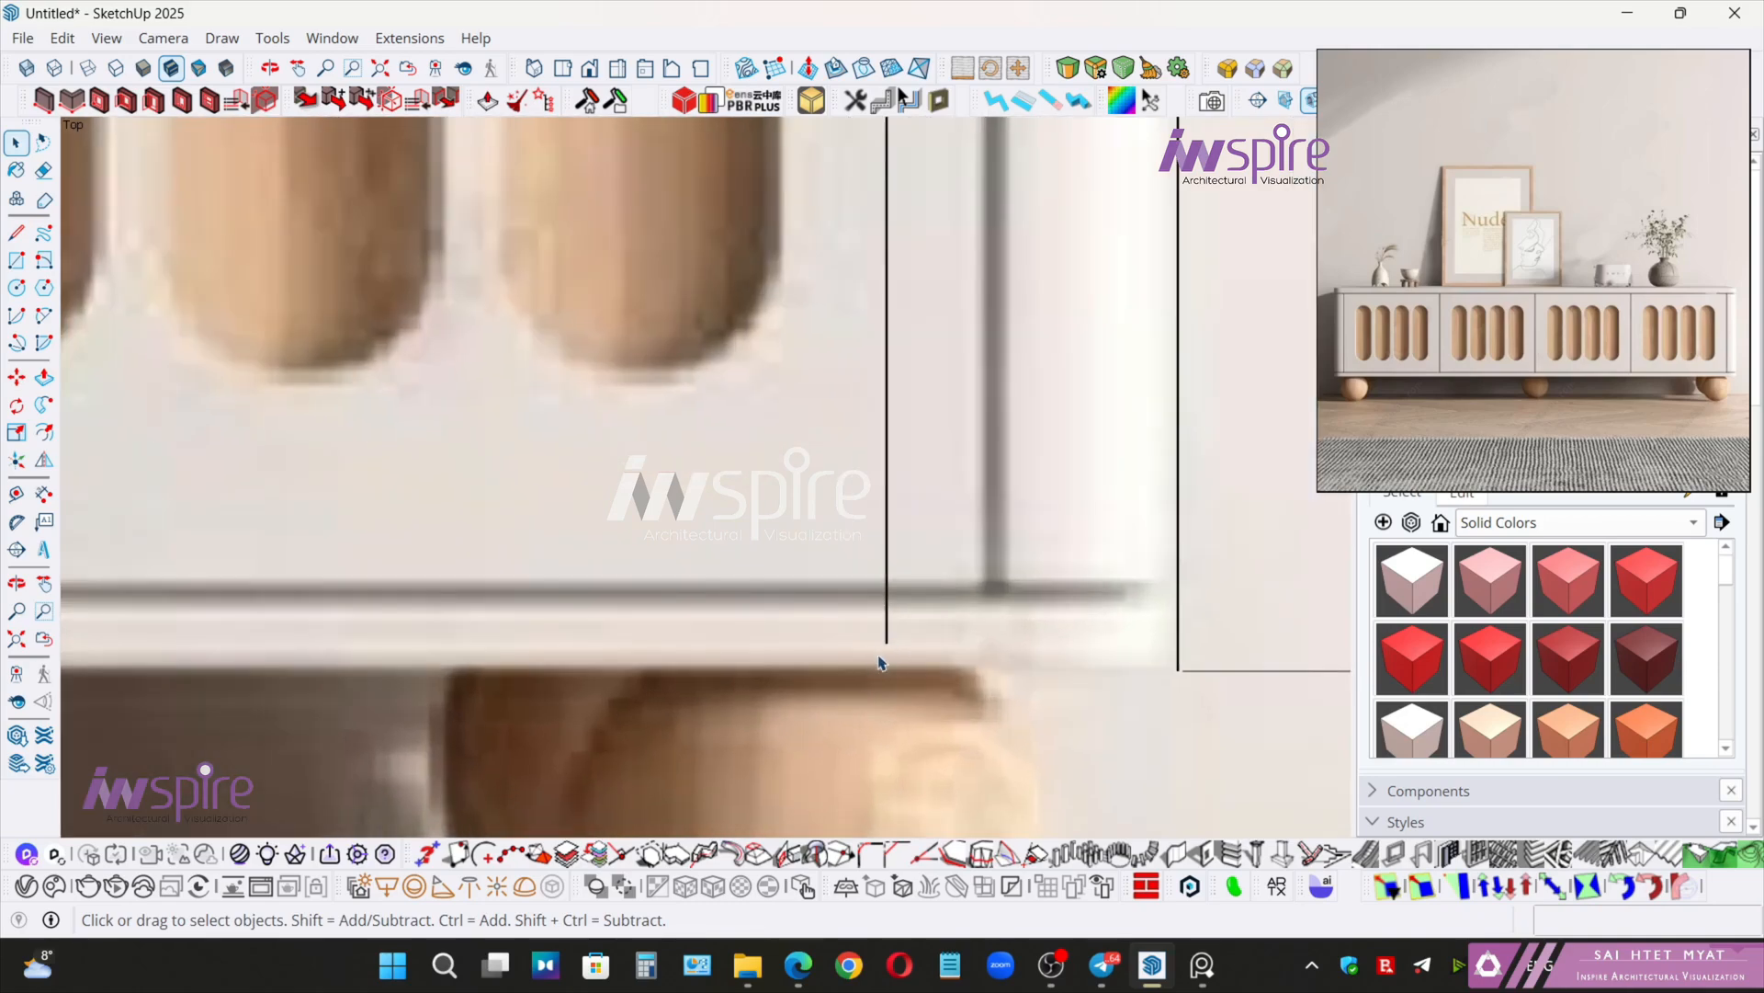
scroll(879, 666, down, 8)
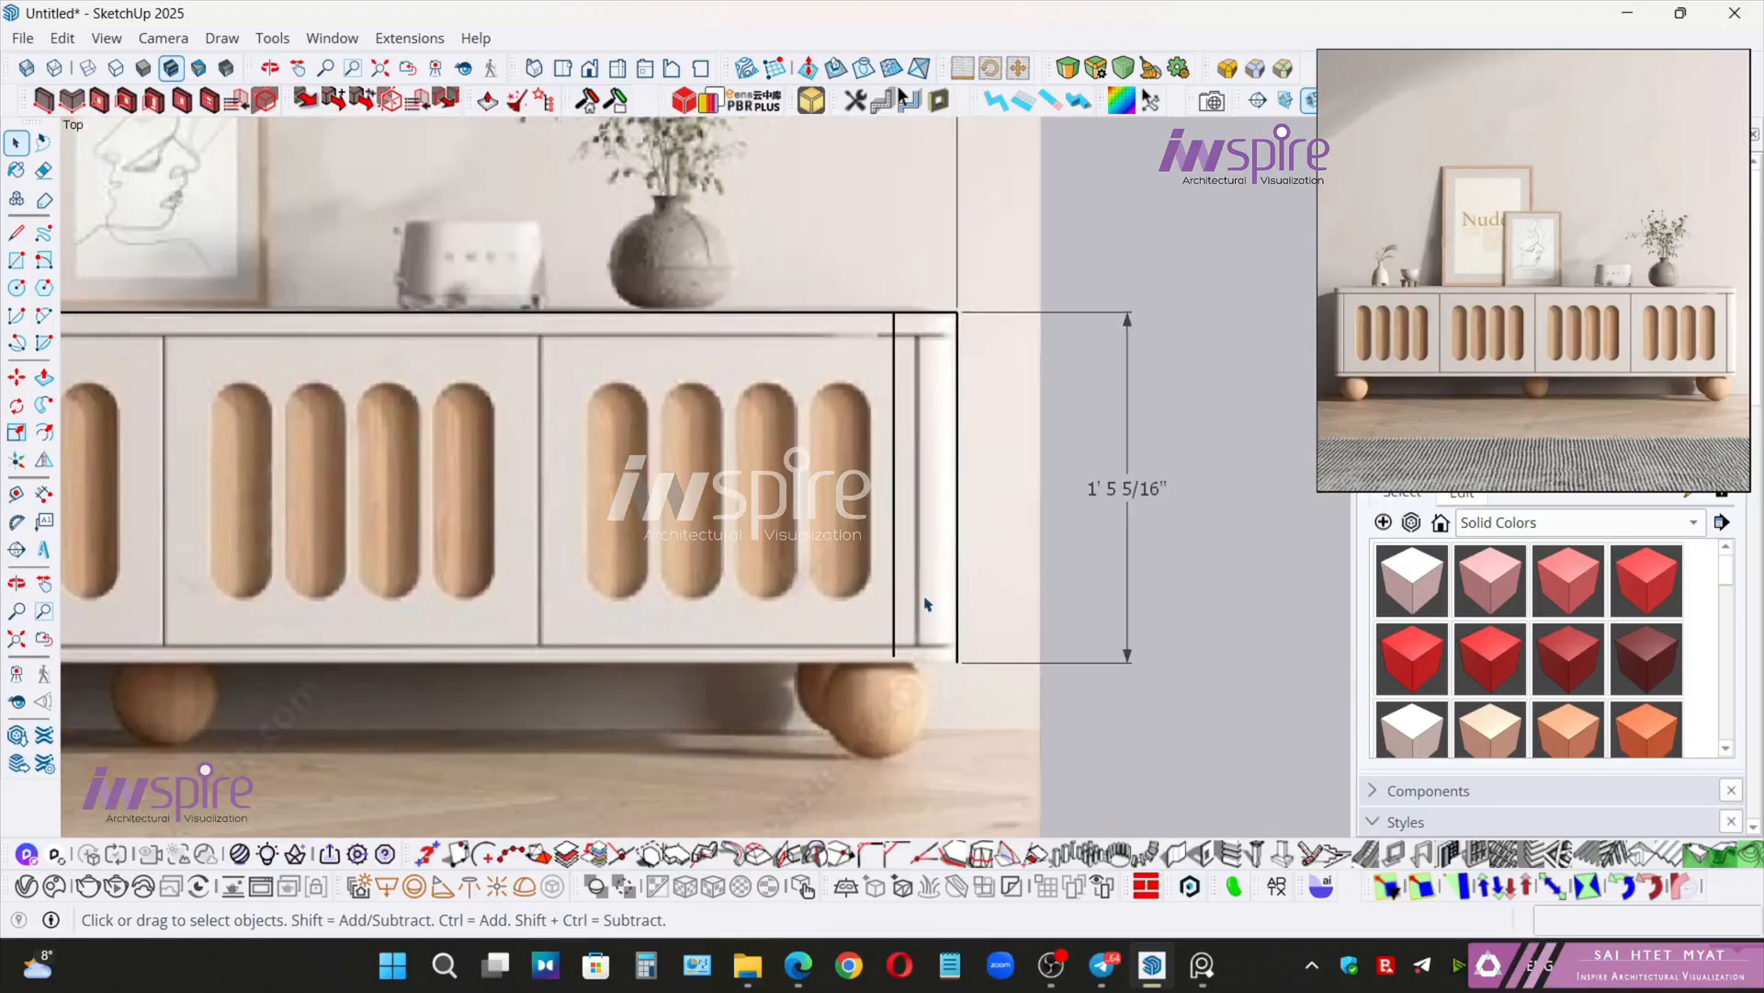
scroll(807, 418, down, 3)
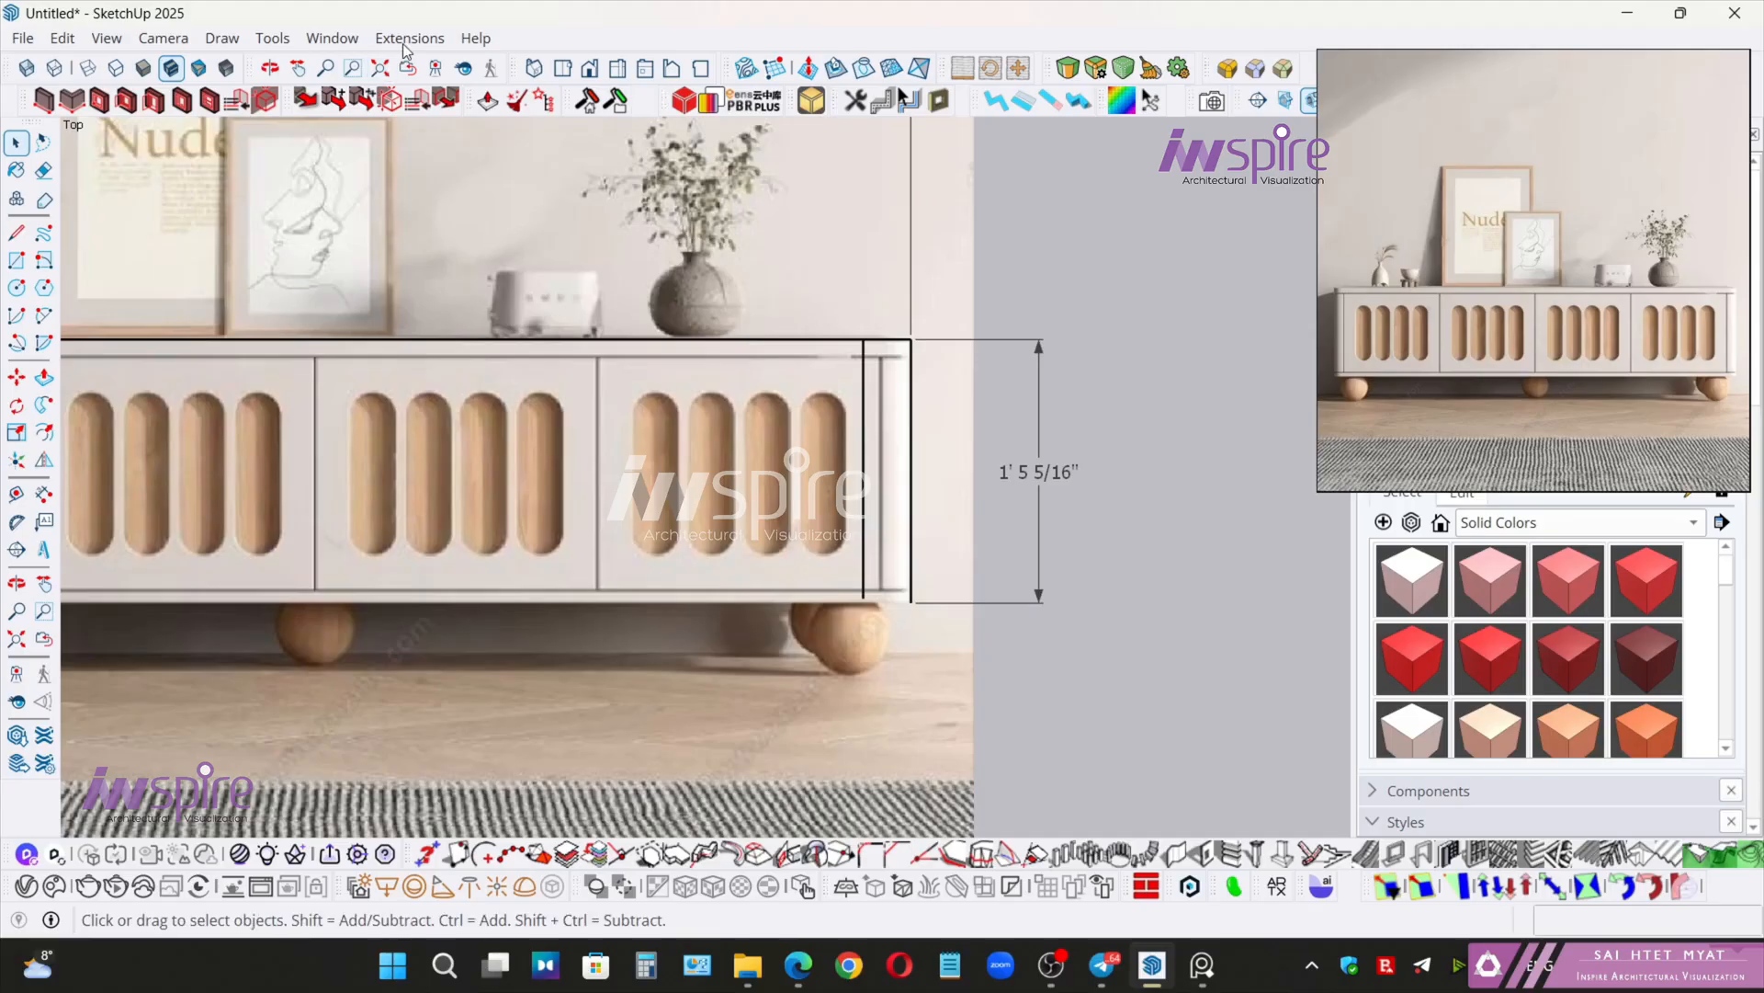
- Show the model's measurement units beside the height dimension and try length display precisions of 1/8" and 1/4"
click(346, 40)
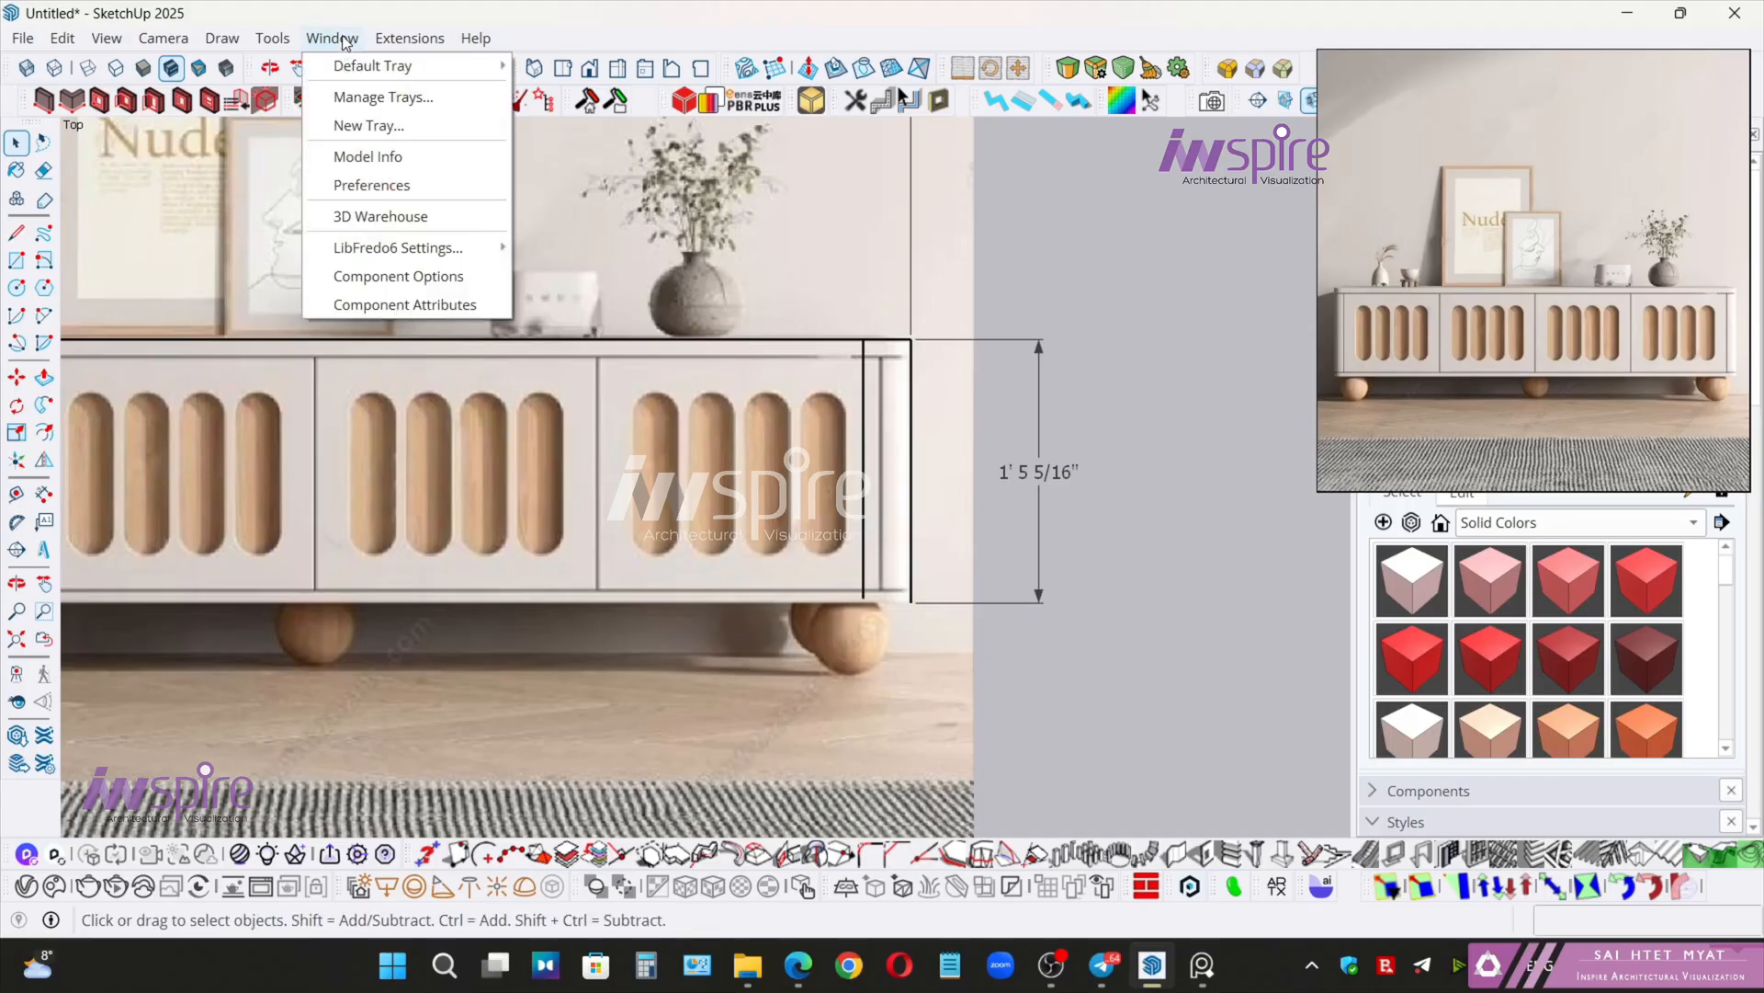
click(331, 157)
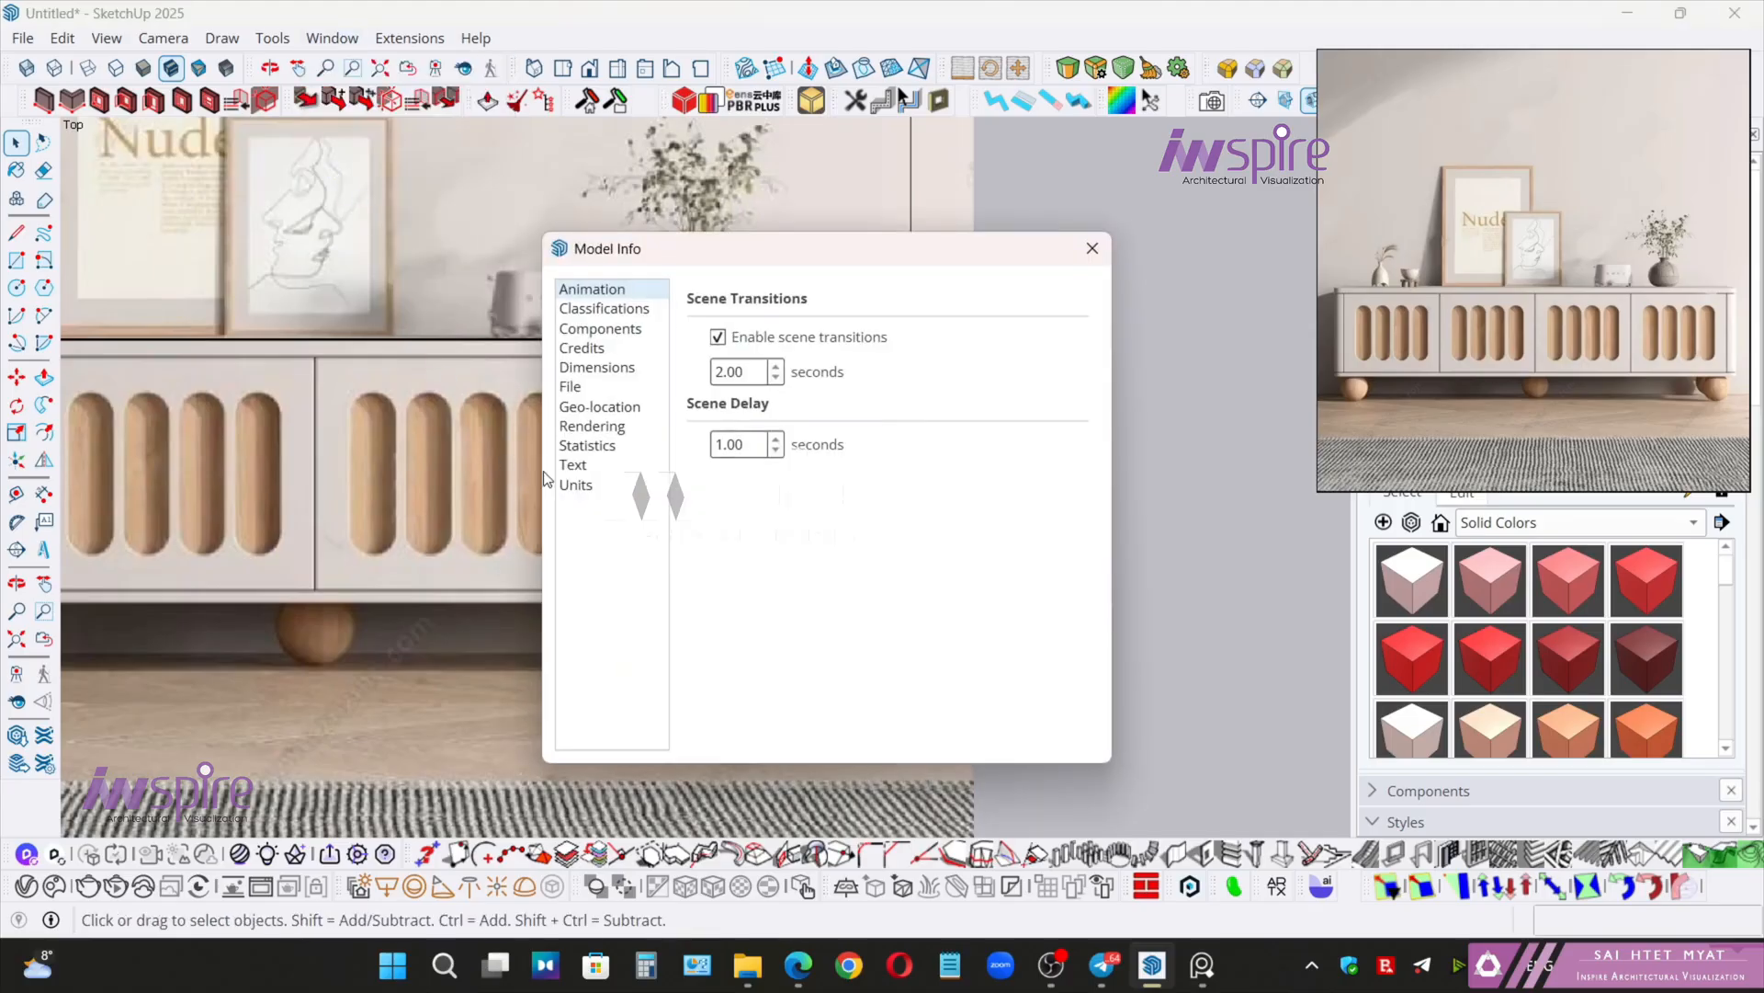
click(576, 484)
drag(823, 256, 465, 235)
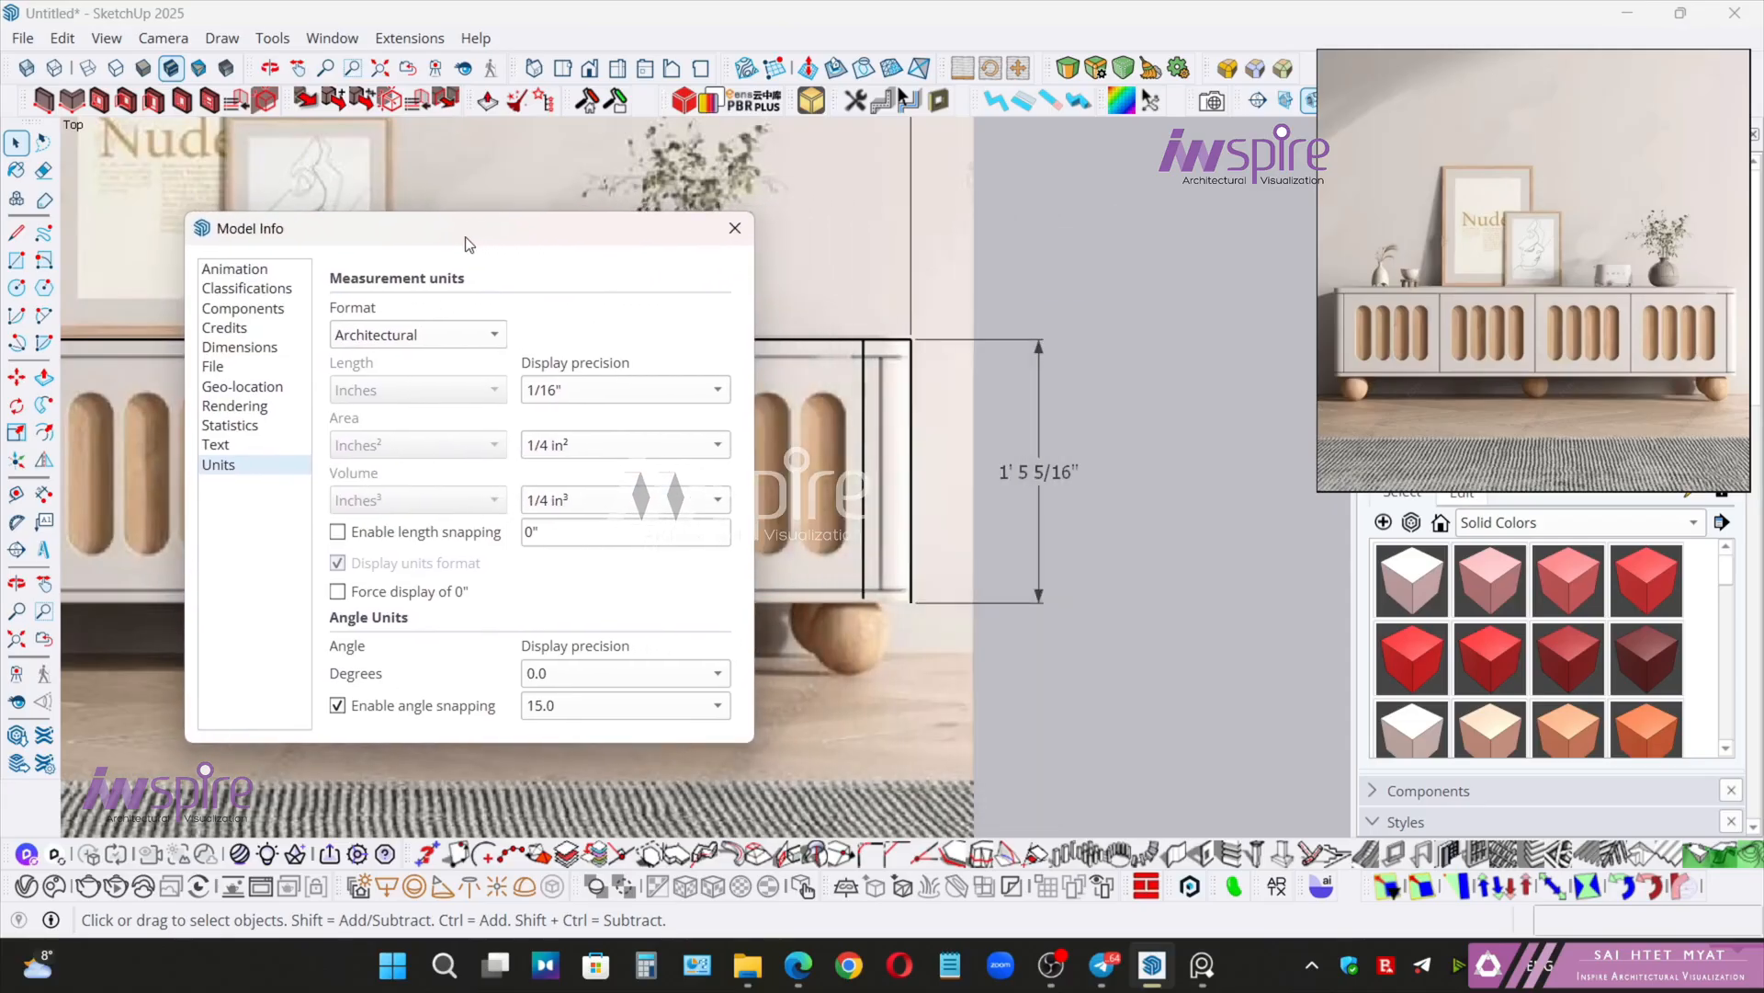
click(579, 395)
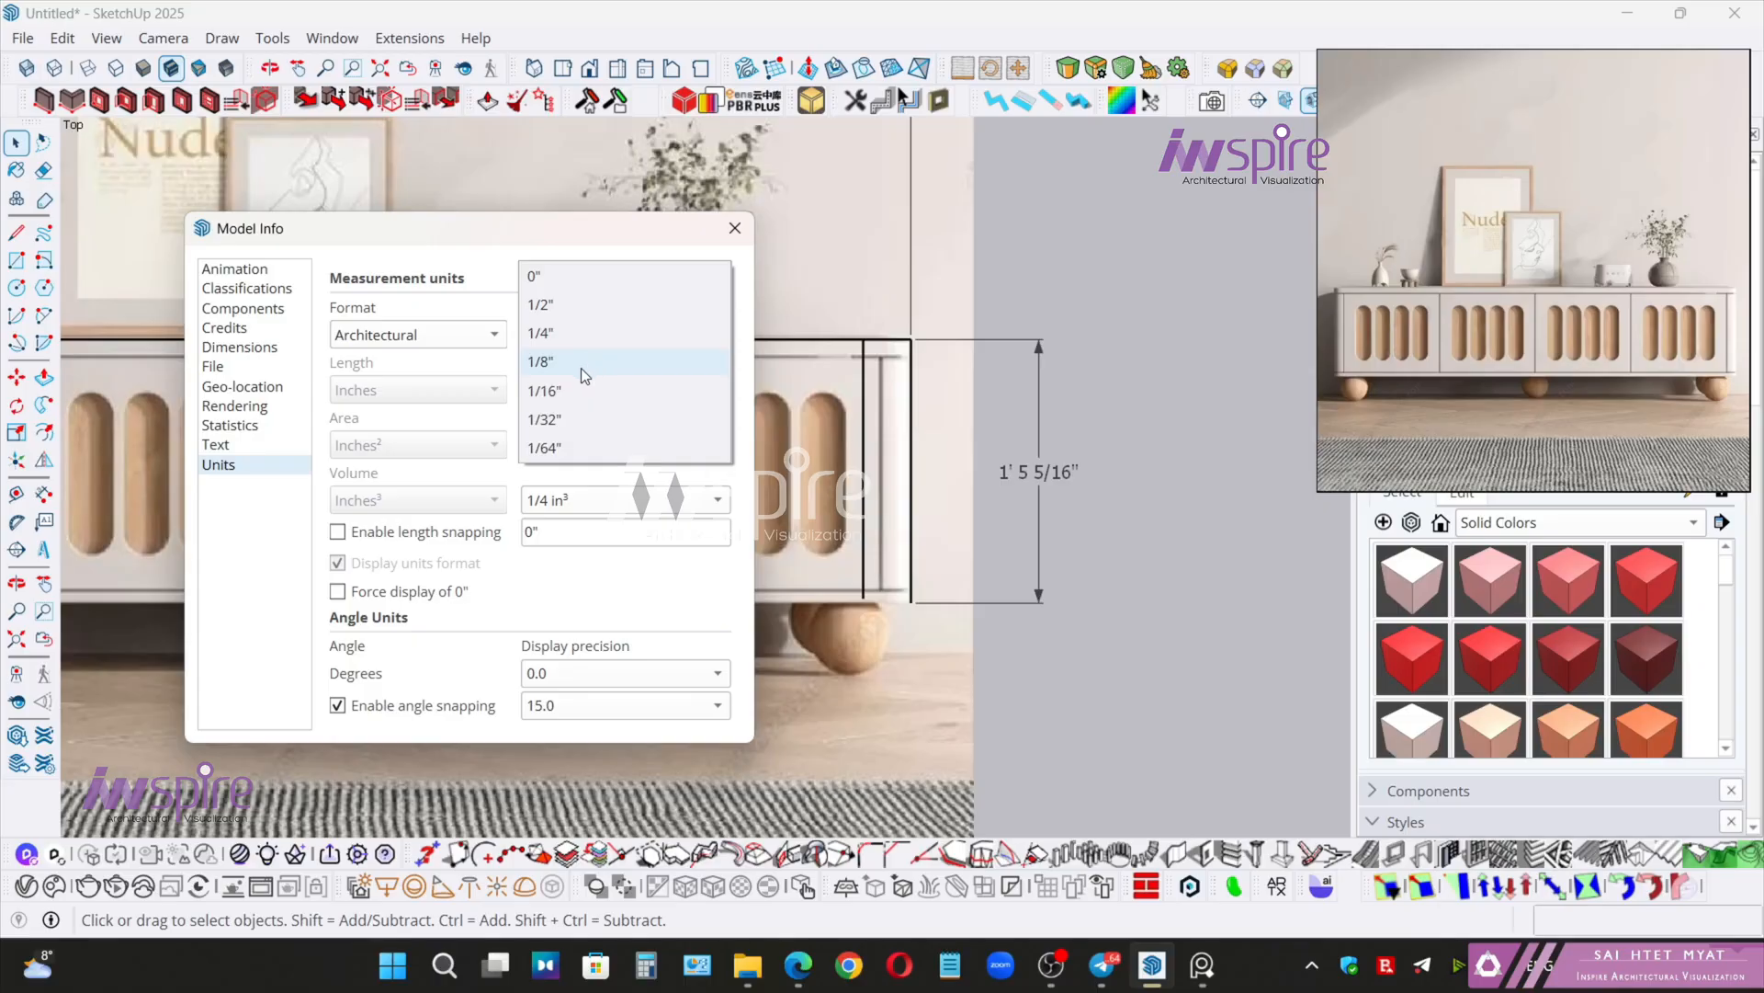
click(581, 363)
click(585, 398)
click(574, 361)
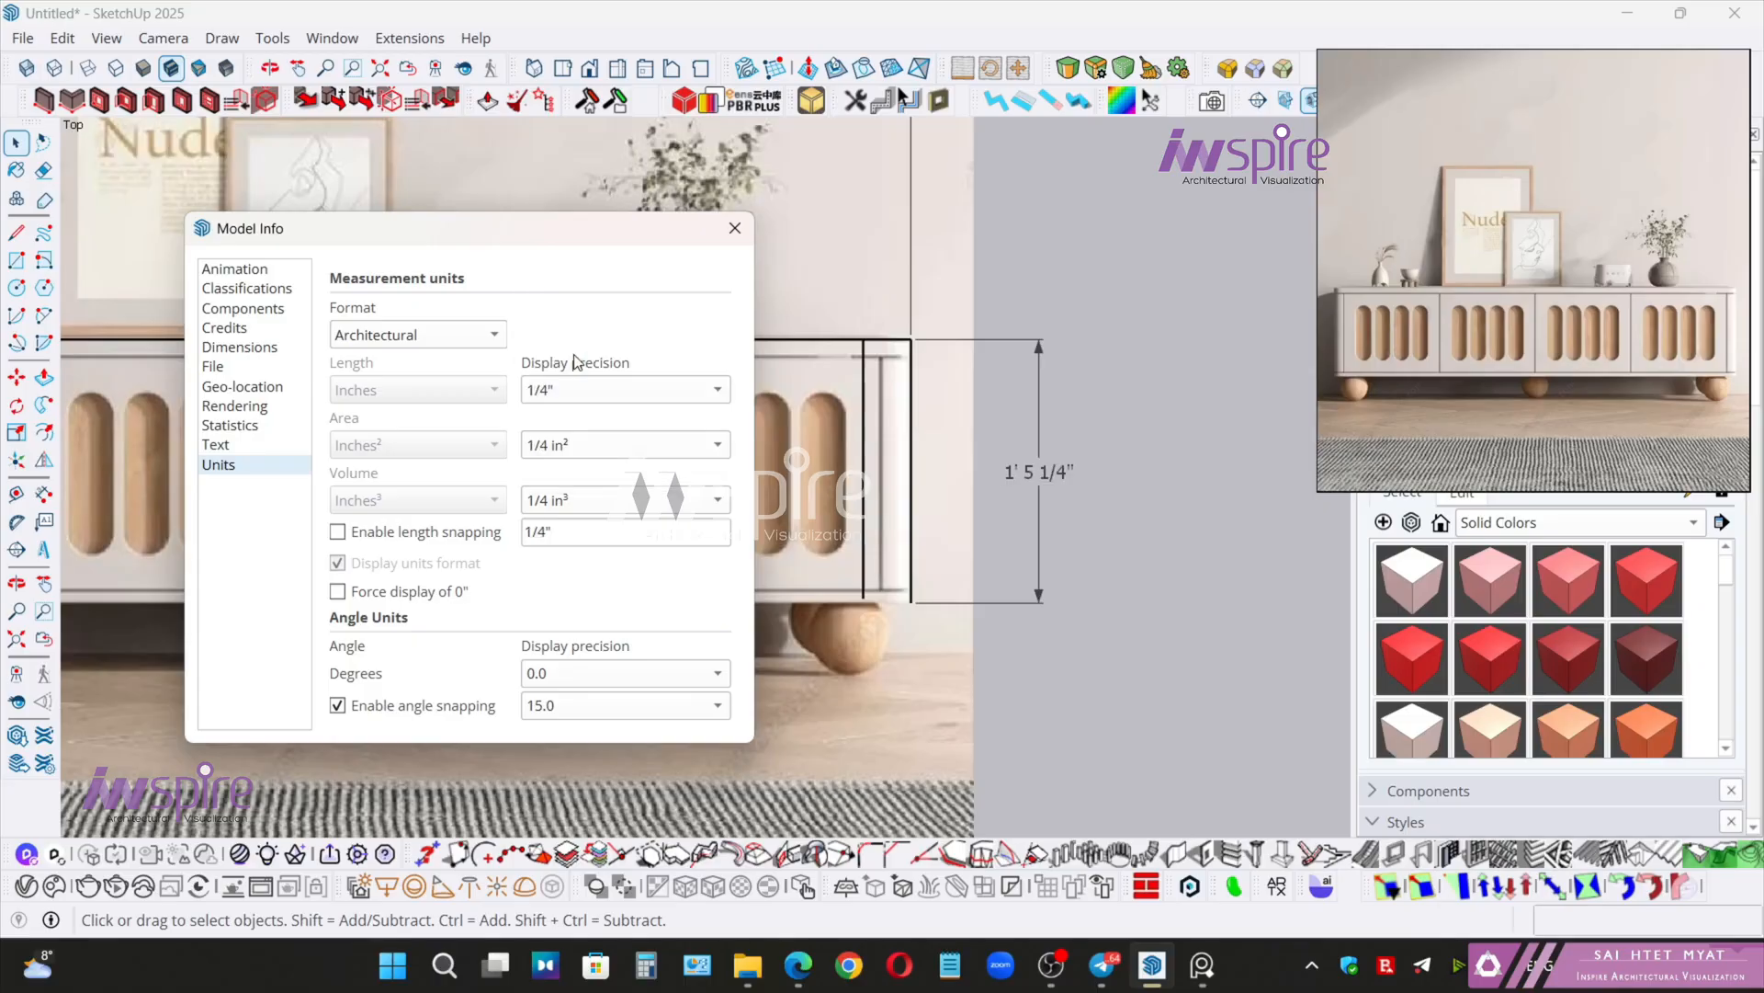
- Try coarser length display precisions down to 0" and return the precision to 1/16"
click(579, 395)
click(577, 363)
click(631, 389)
click(578, 361)
click(555, 397)
click(579, 505)
- Compare the height dimension at 1/2" and 1/16" length precision, leave the precision at 1/16" and close the model settings
click(592, 391)
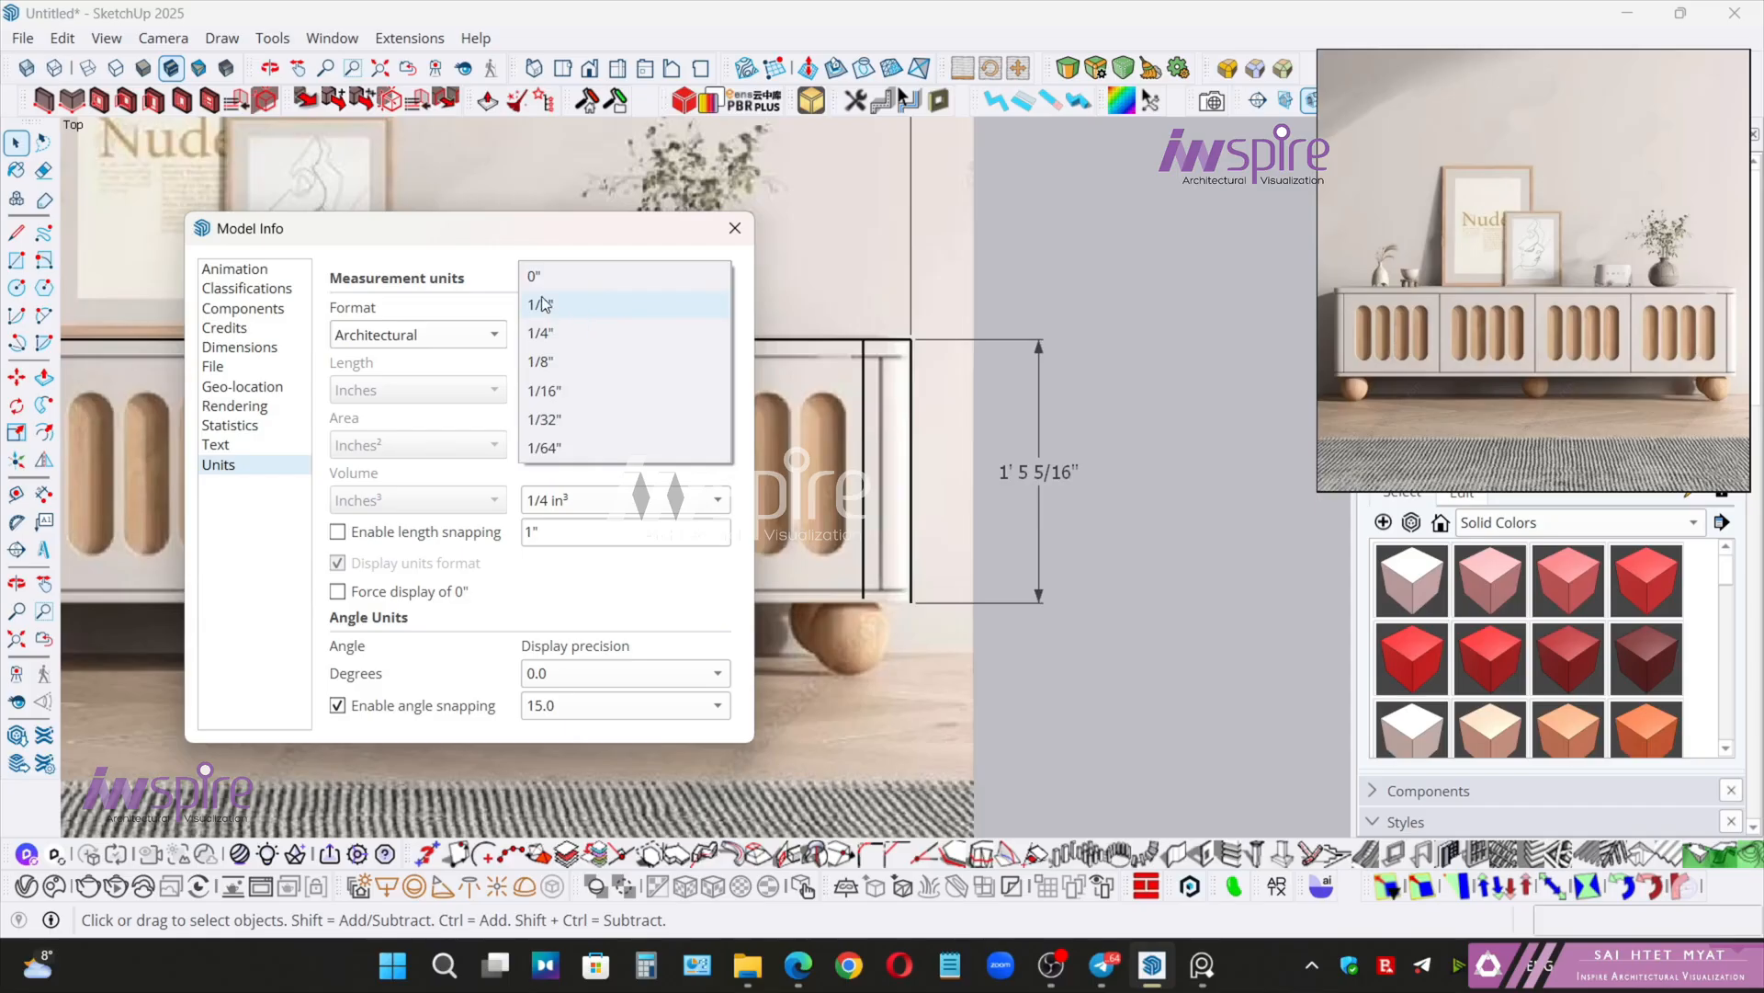
click(605, 304)
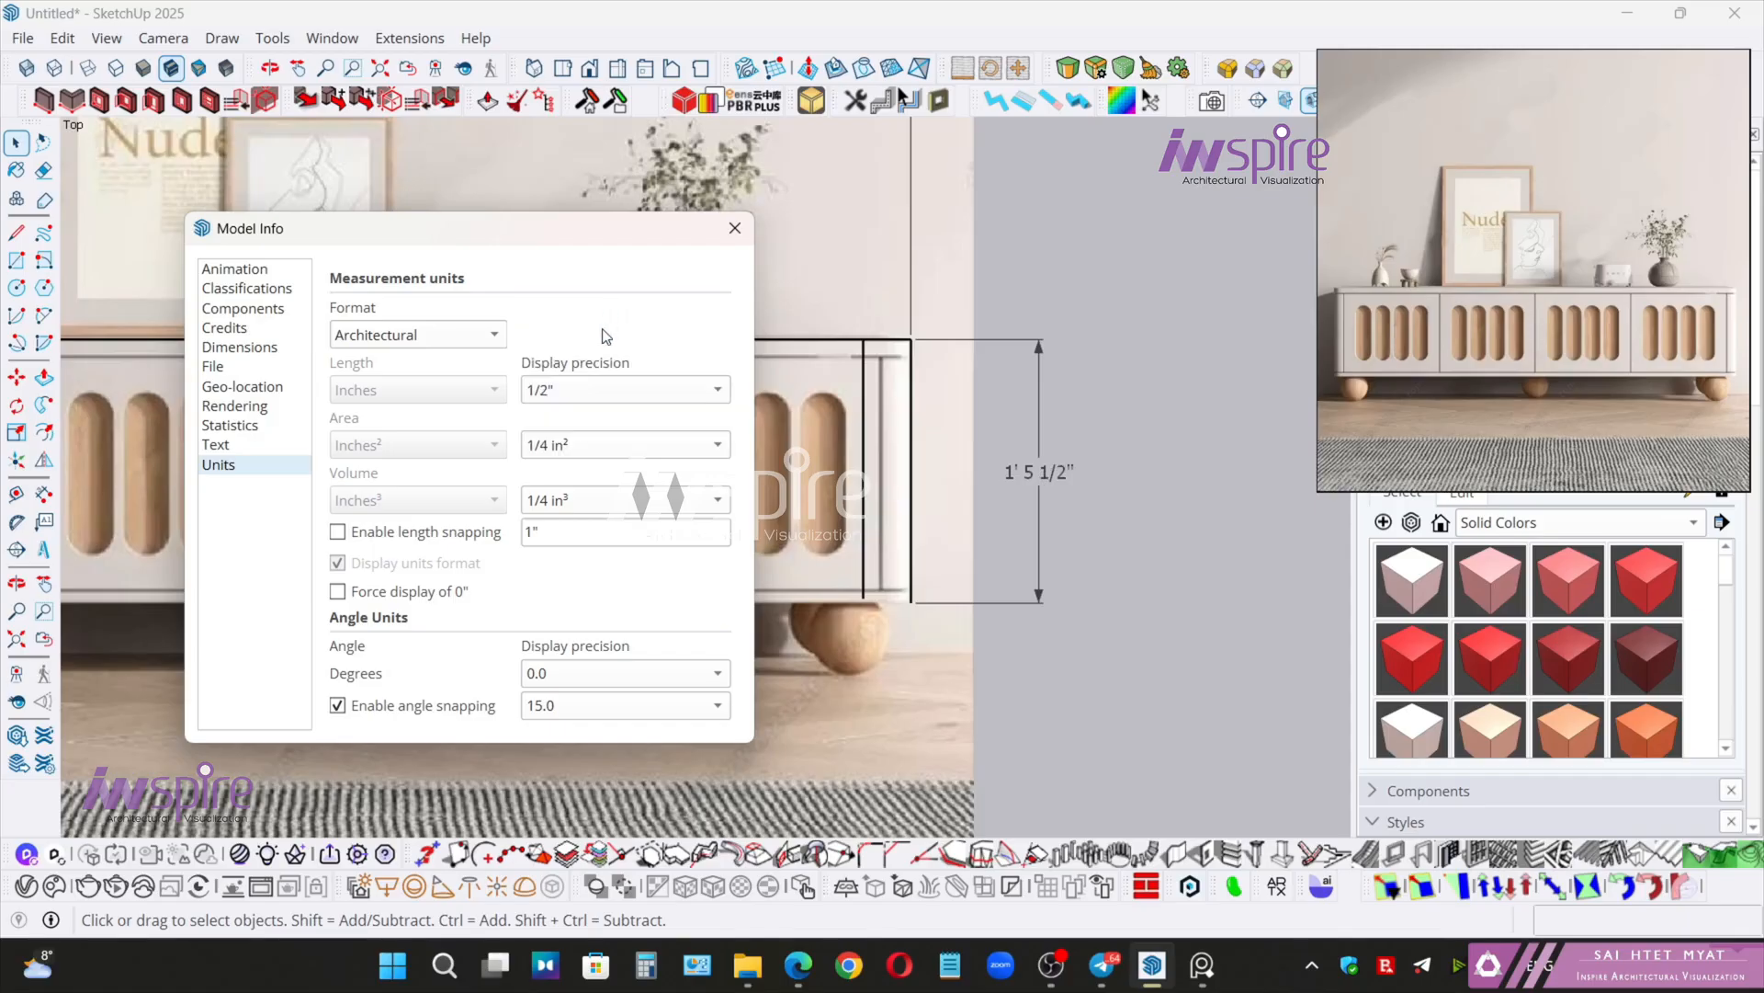
click(601, 387)
click(576, 478)
click(625, 397)
click(601, 312)
click(583, 398)
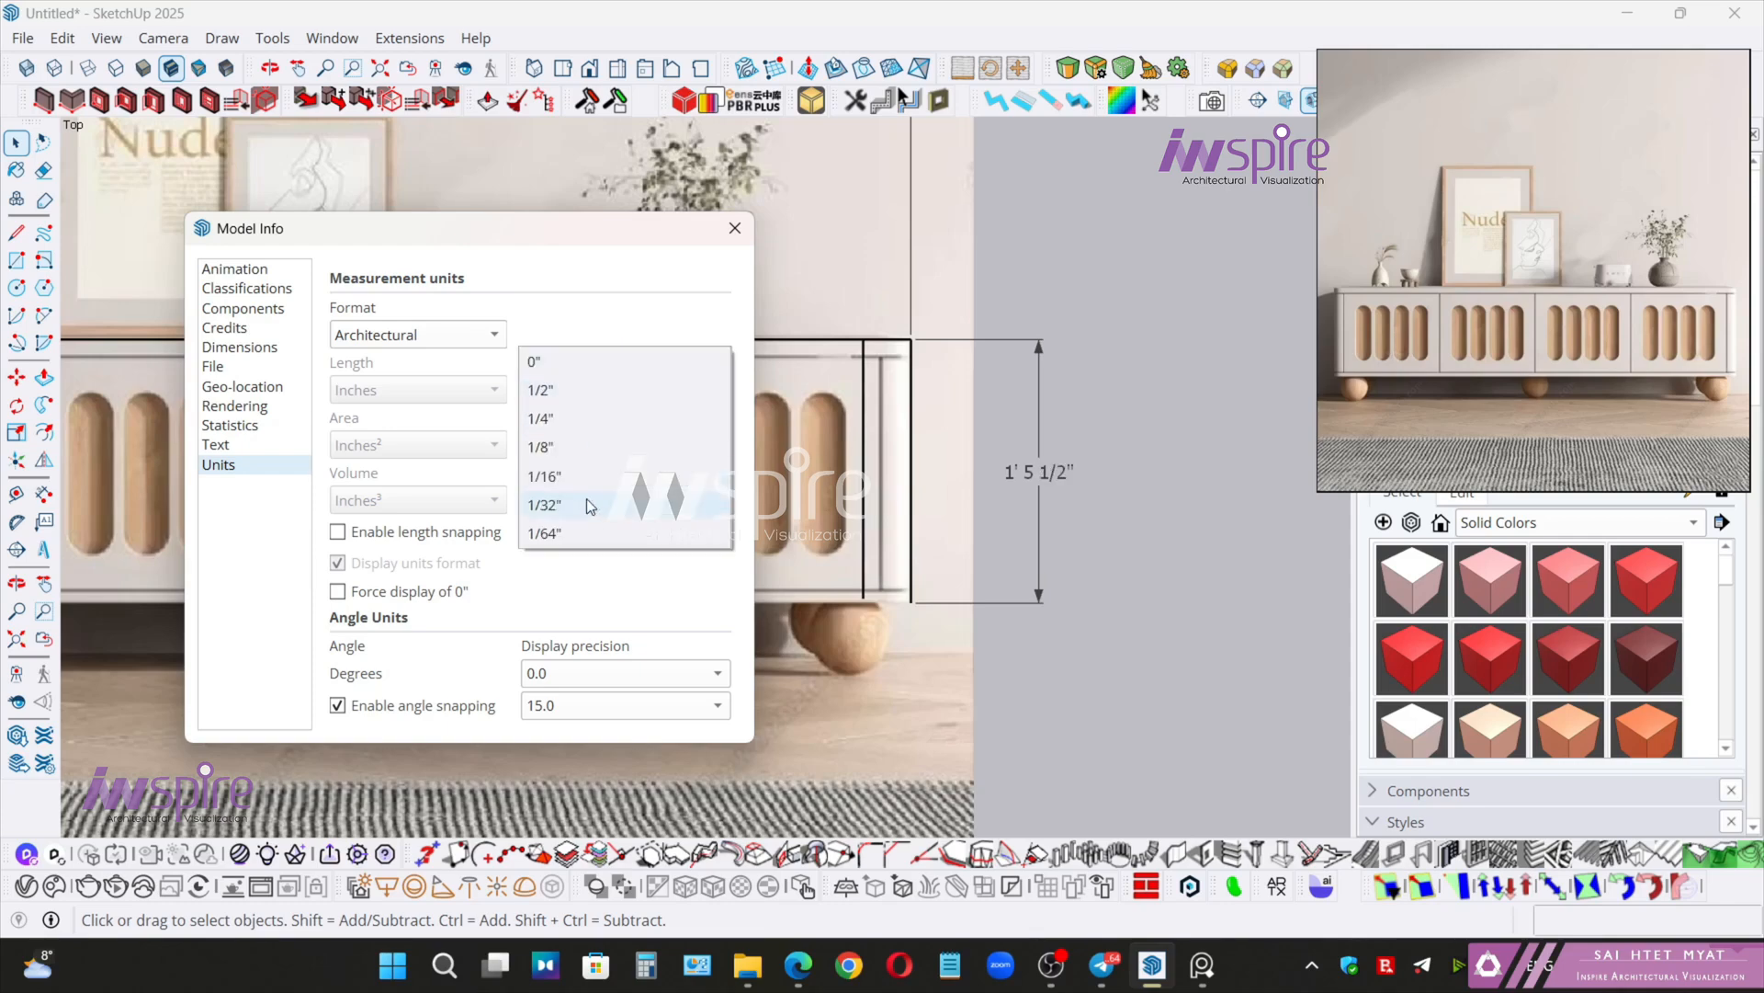
click(582, 472)
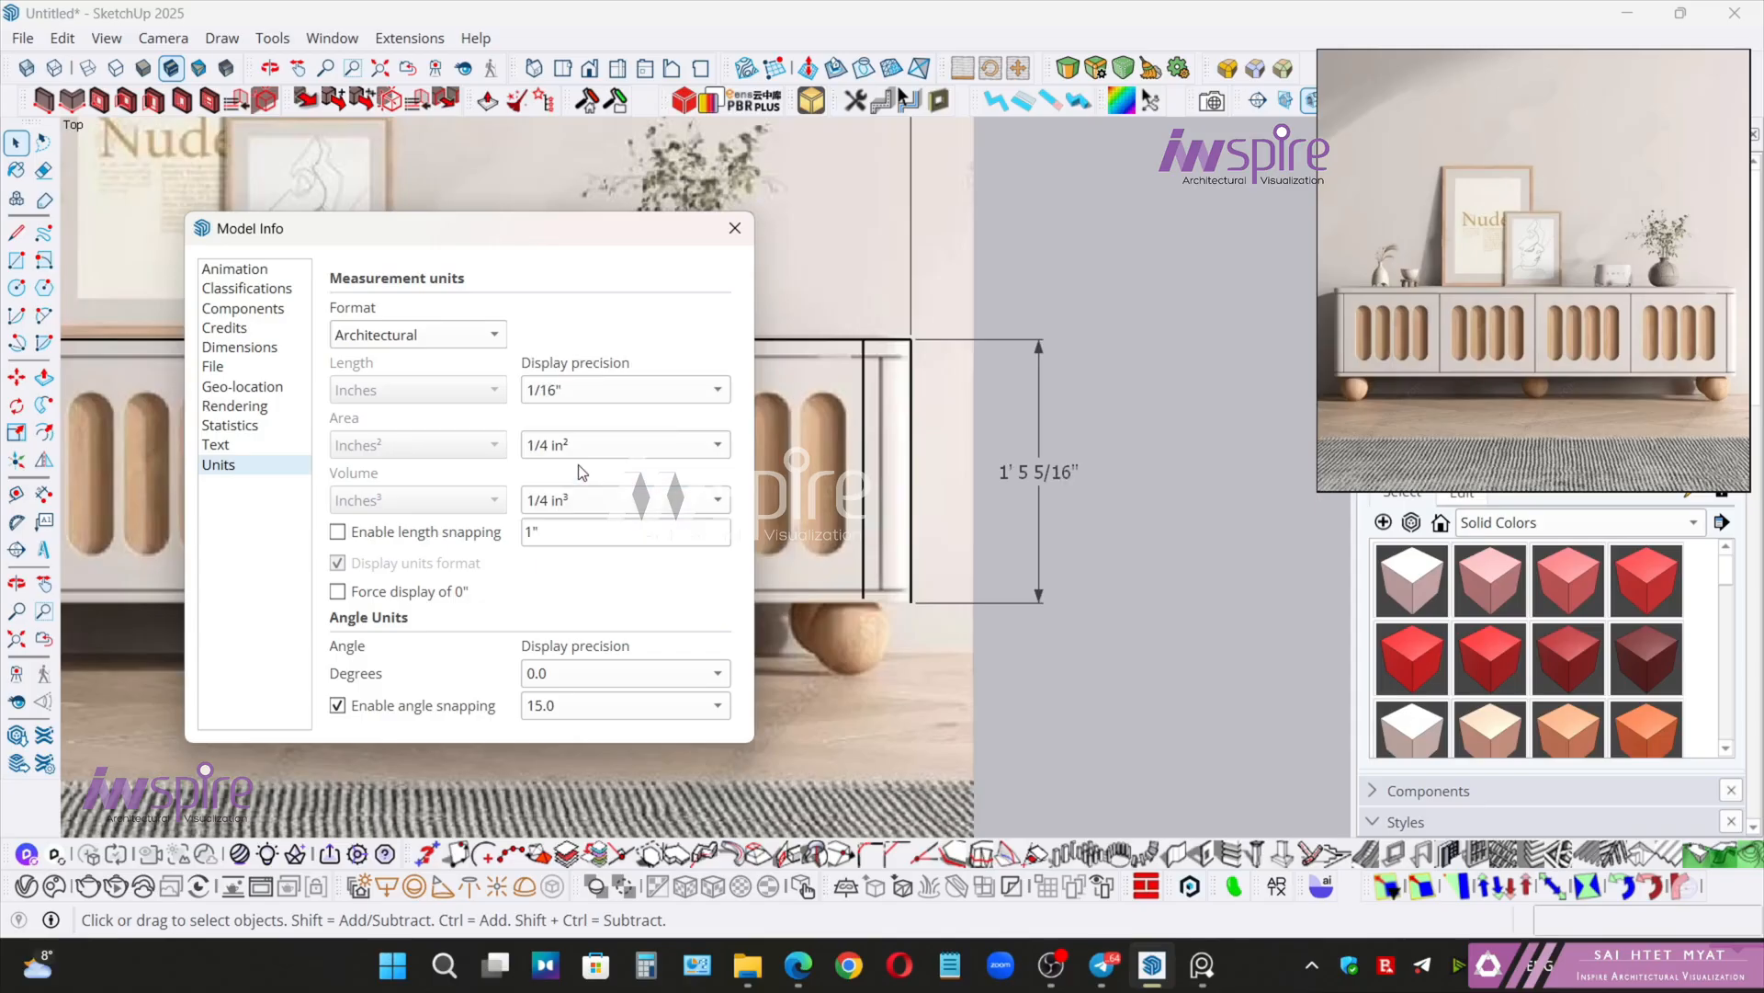
click(734, 233)
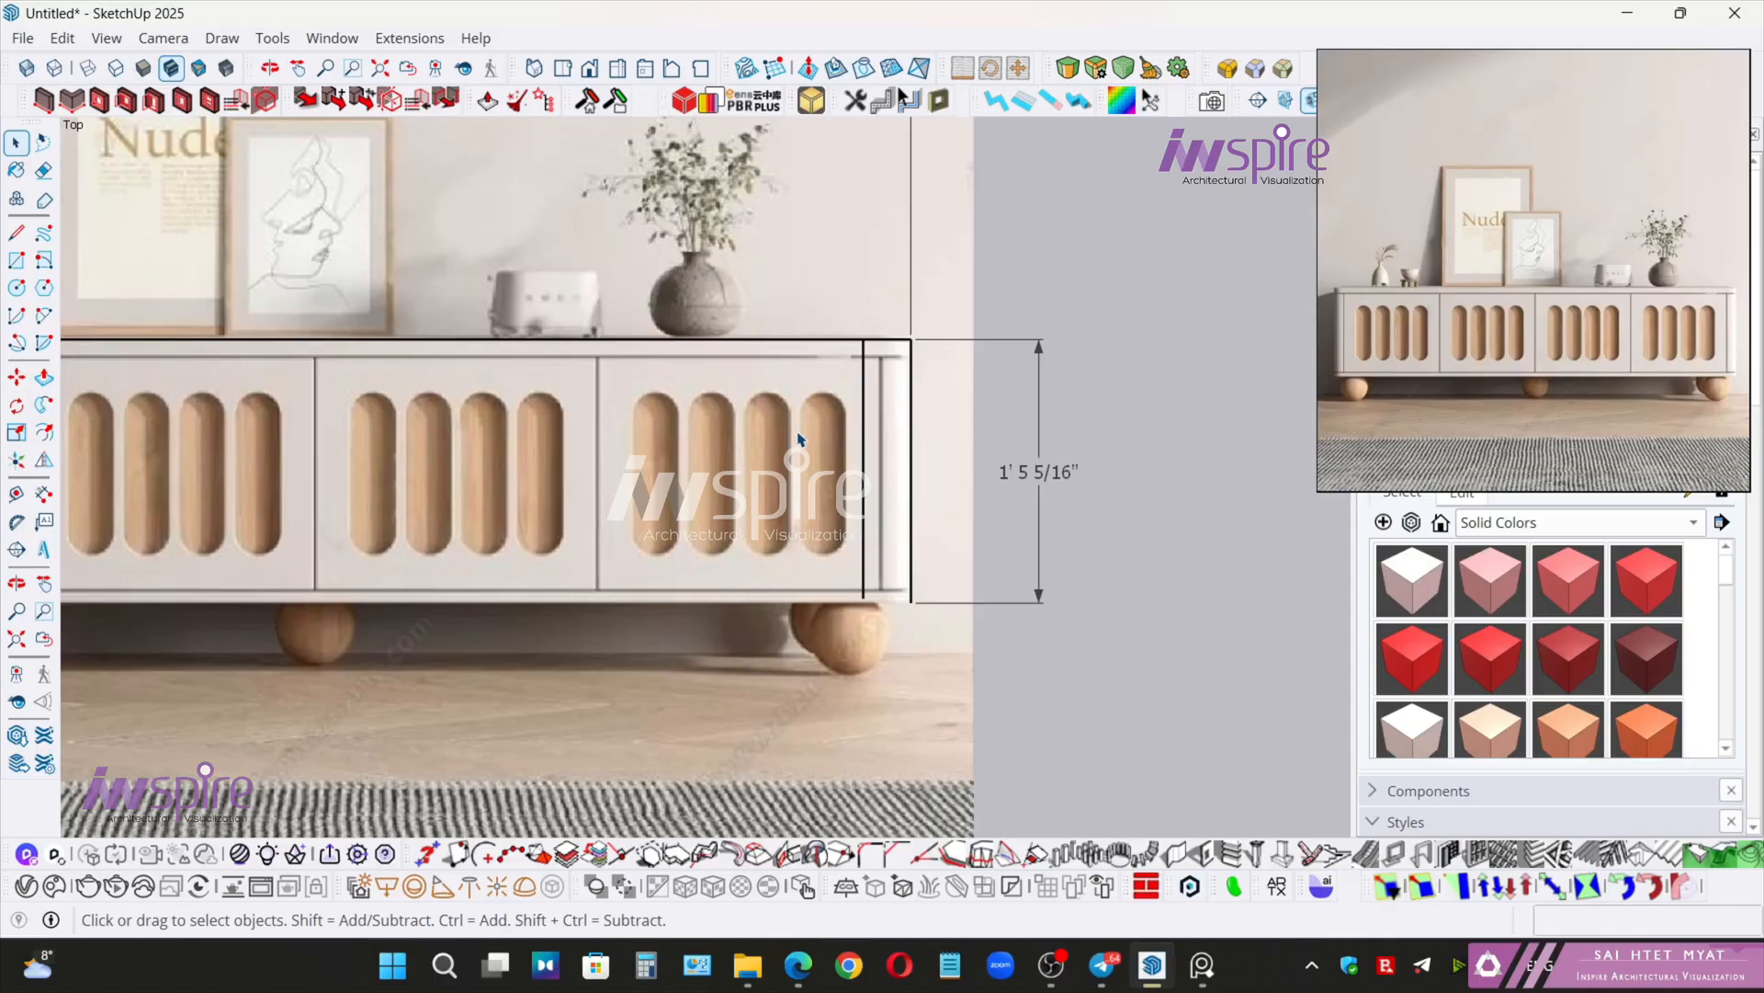
- Add a linear dimension to the inner vertical line, placed across the sideboard front beside the last door's left joint
key(d)
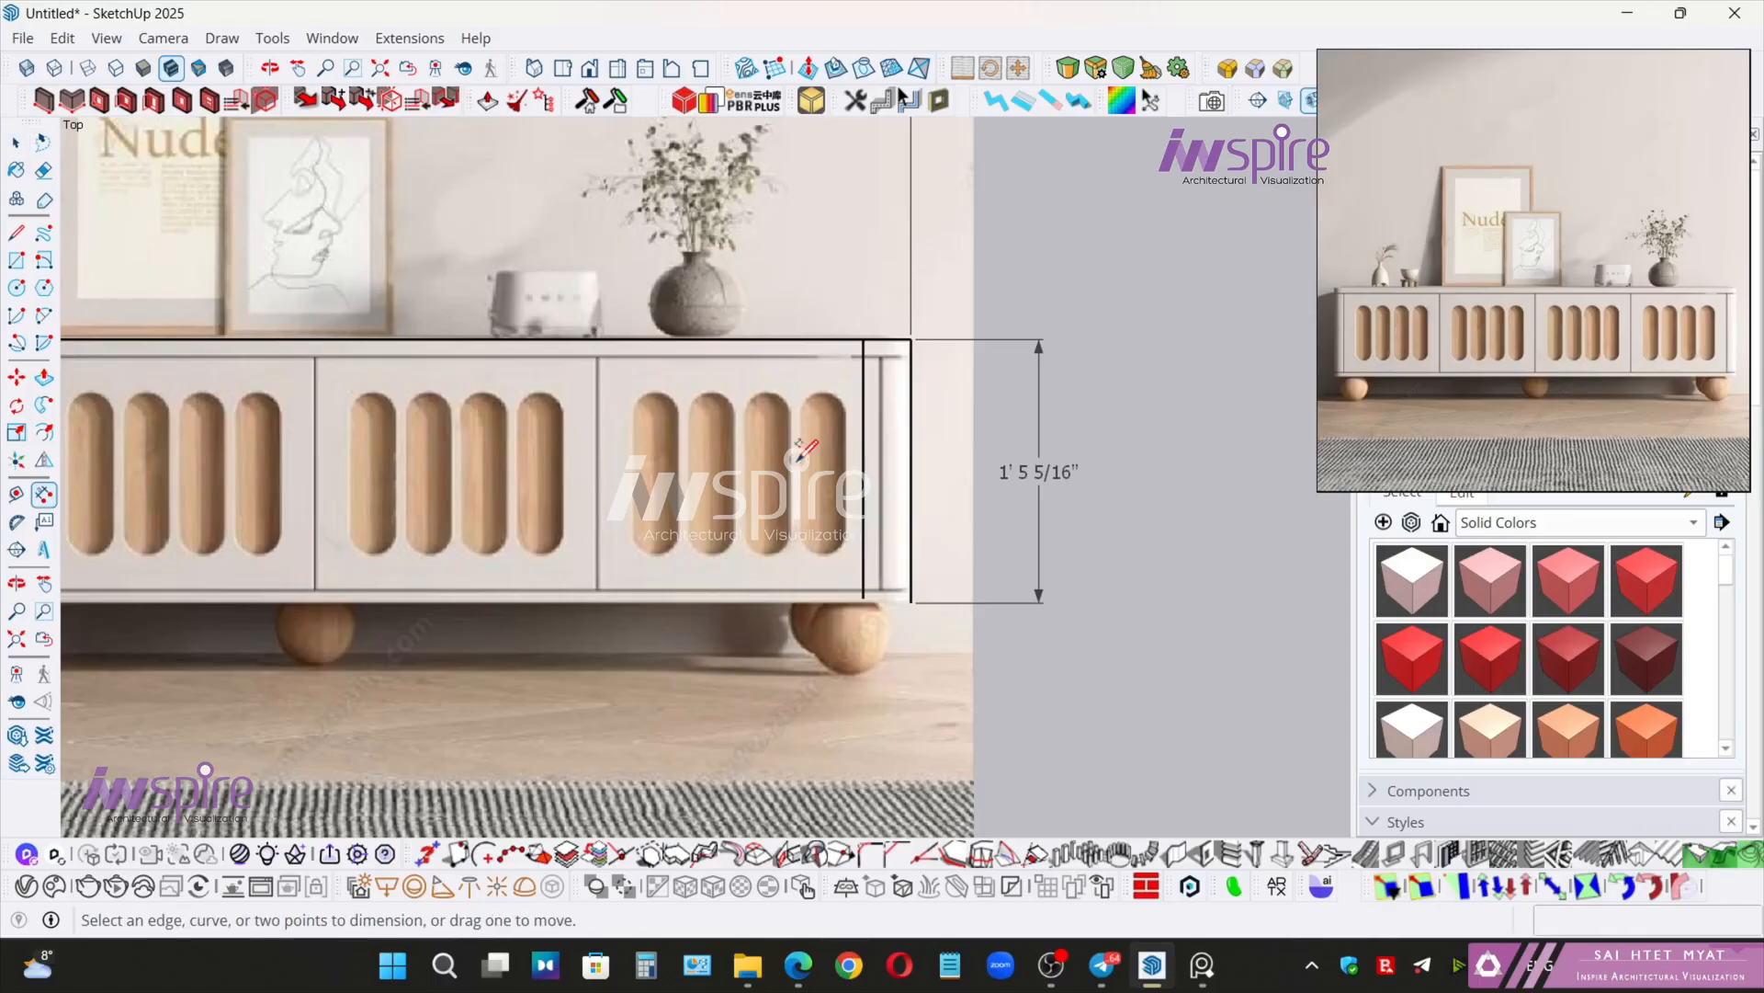
click(862, 339)
click(863, 598)
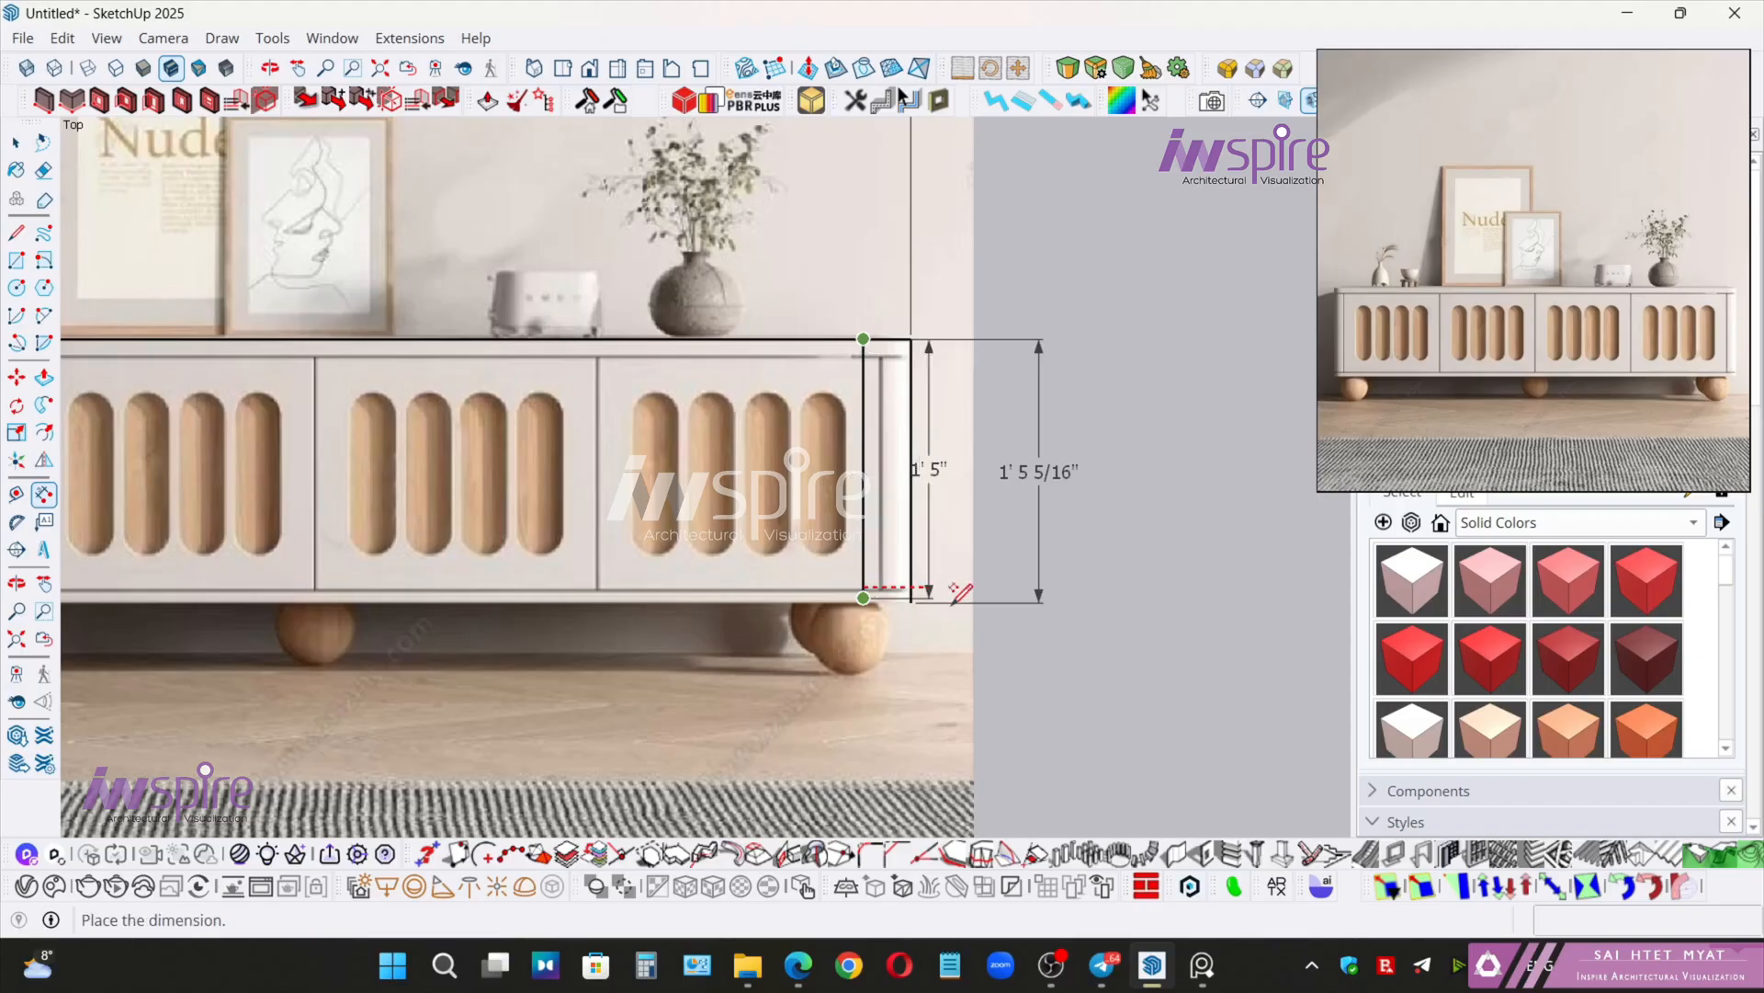
click(609, 586)
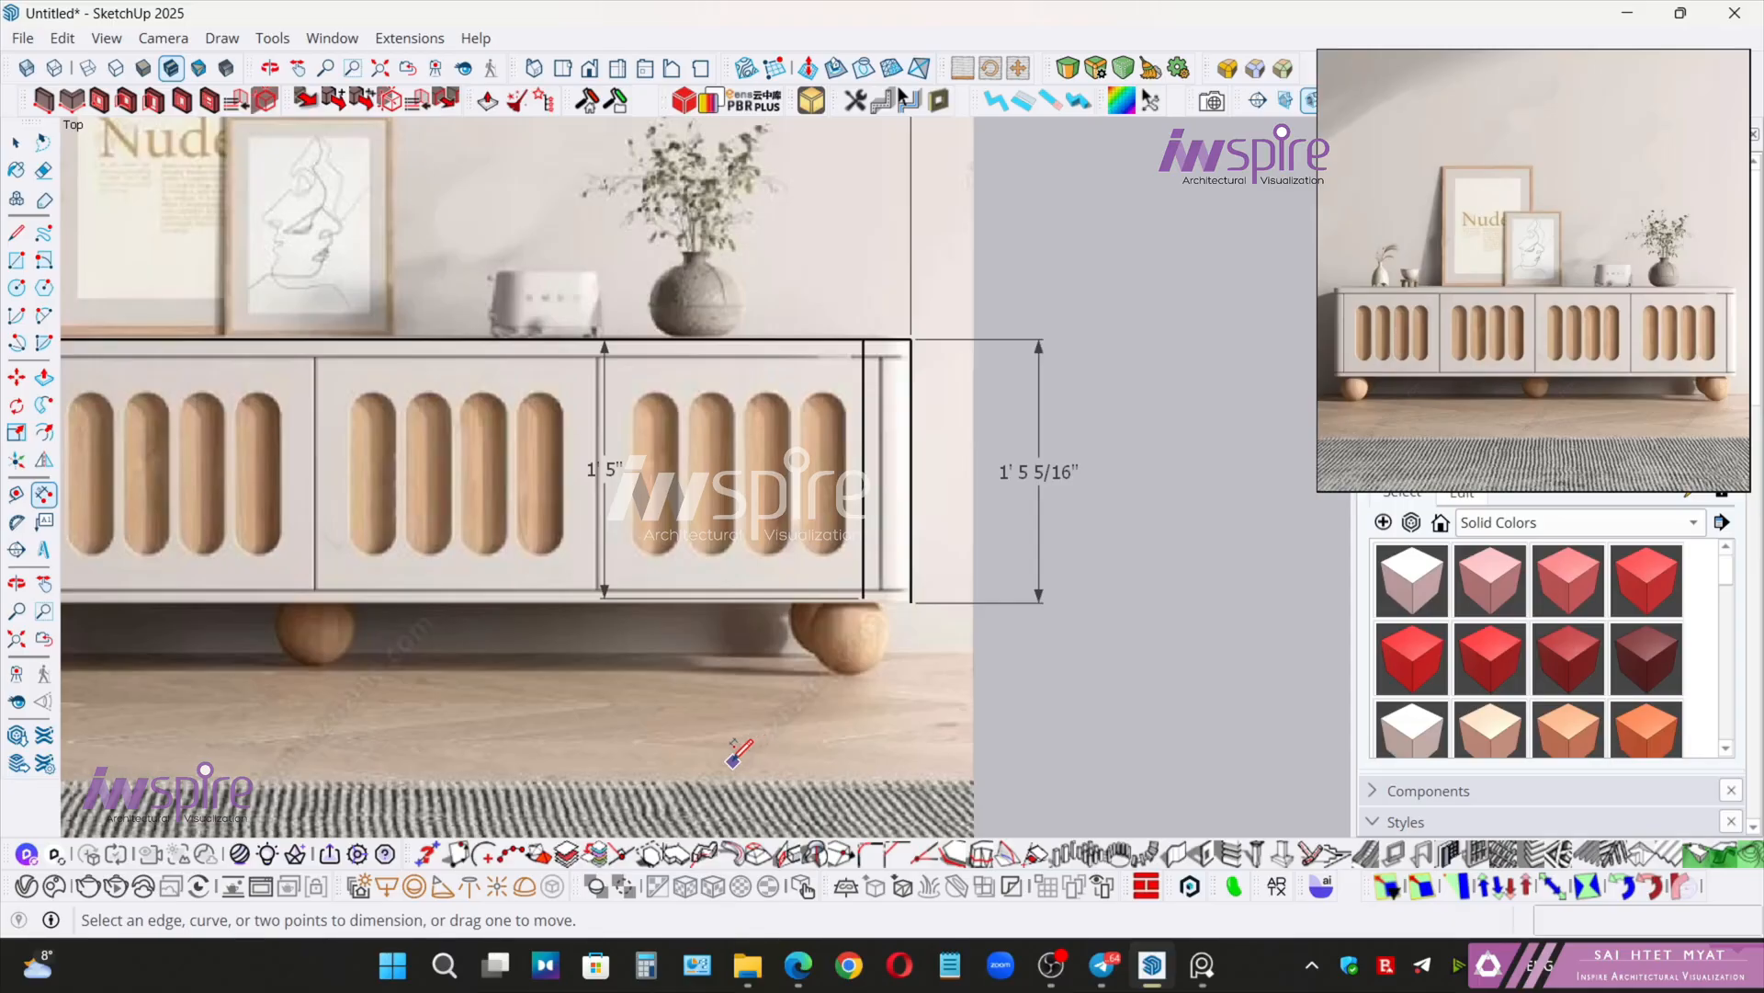
- Erase both vertical height lines and all the dimensions, keeping only the line along the sideboard's upper edge
key(e)
click(595, 493)
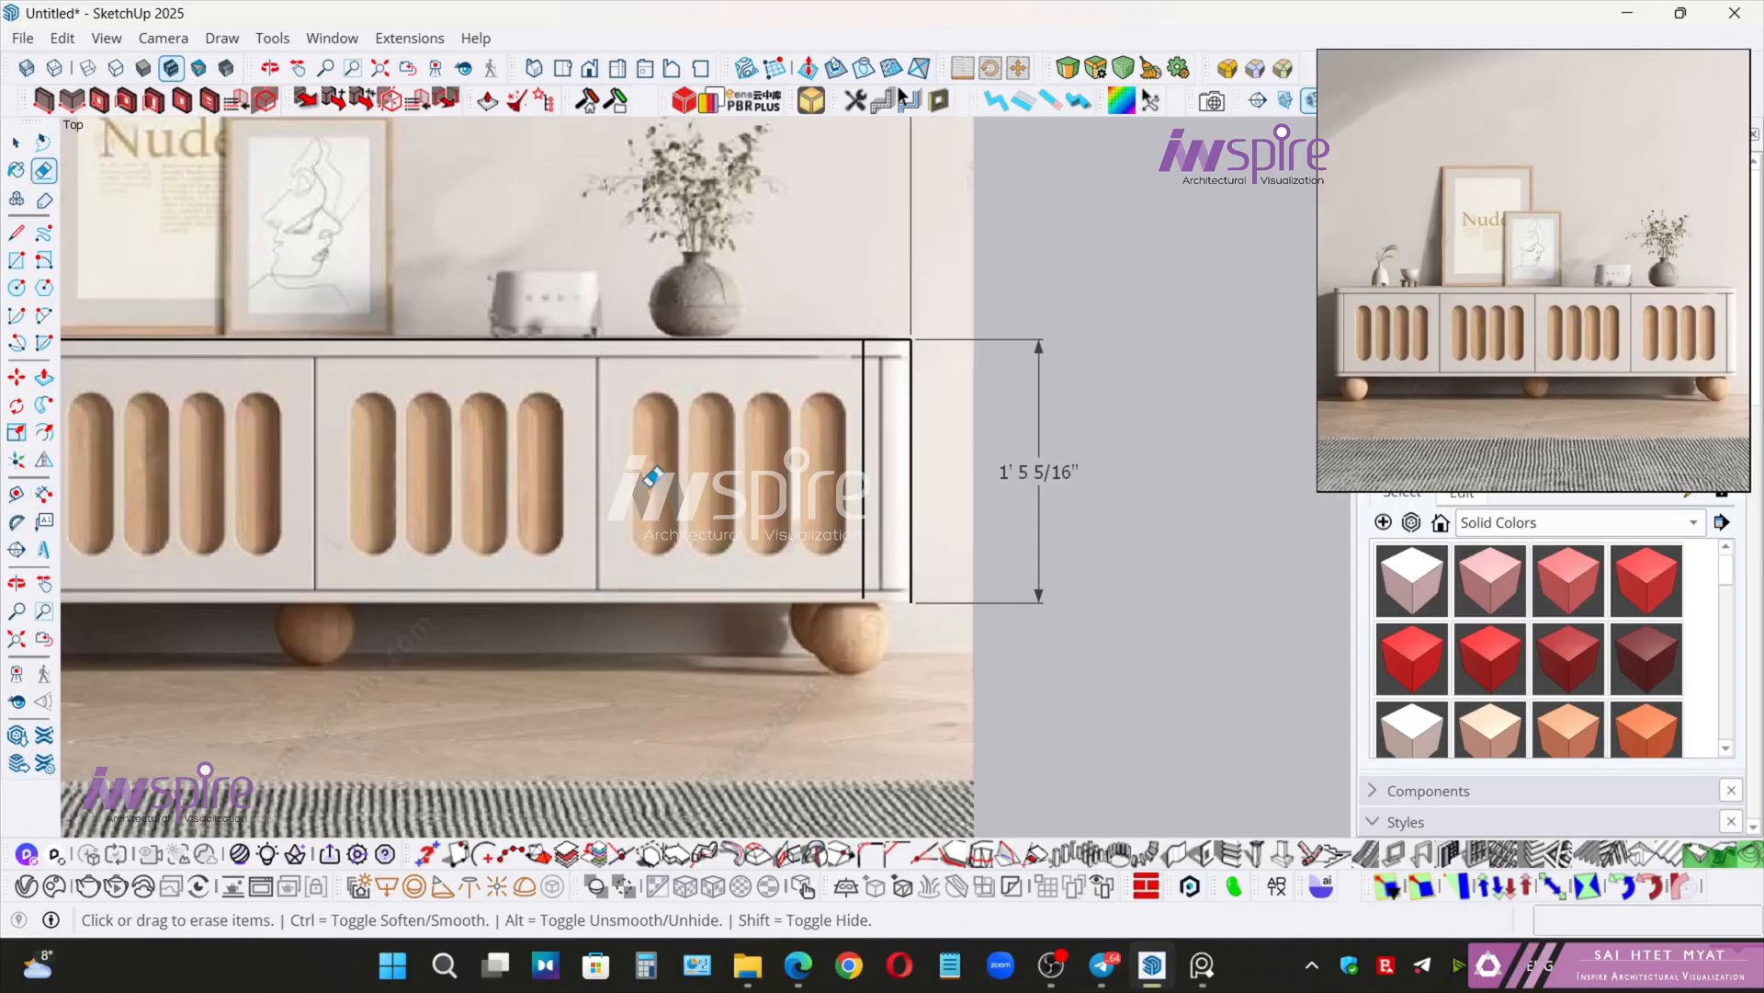
click(914, 505)
click(1037, 381)
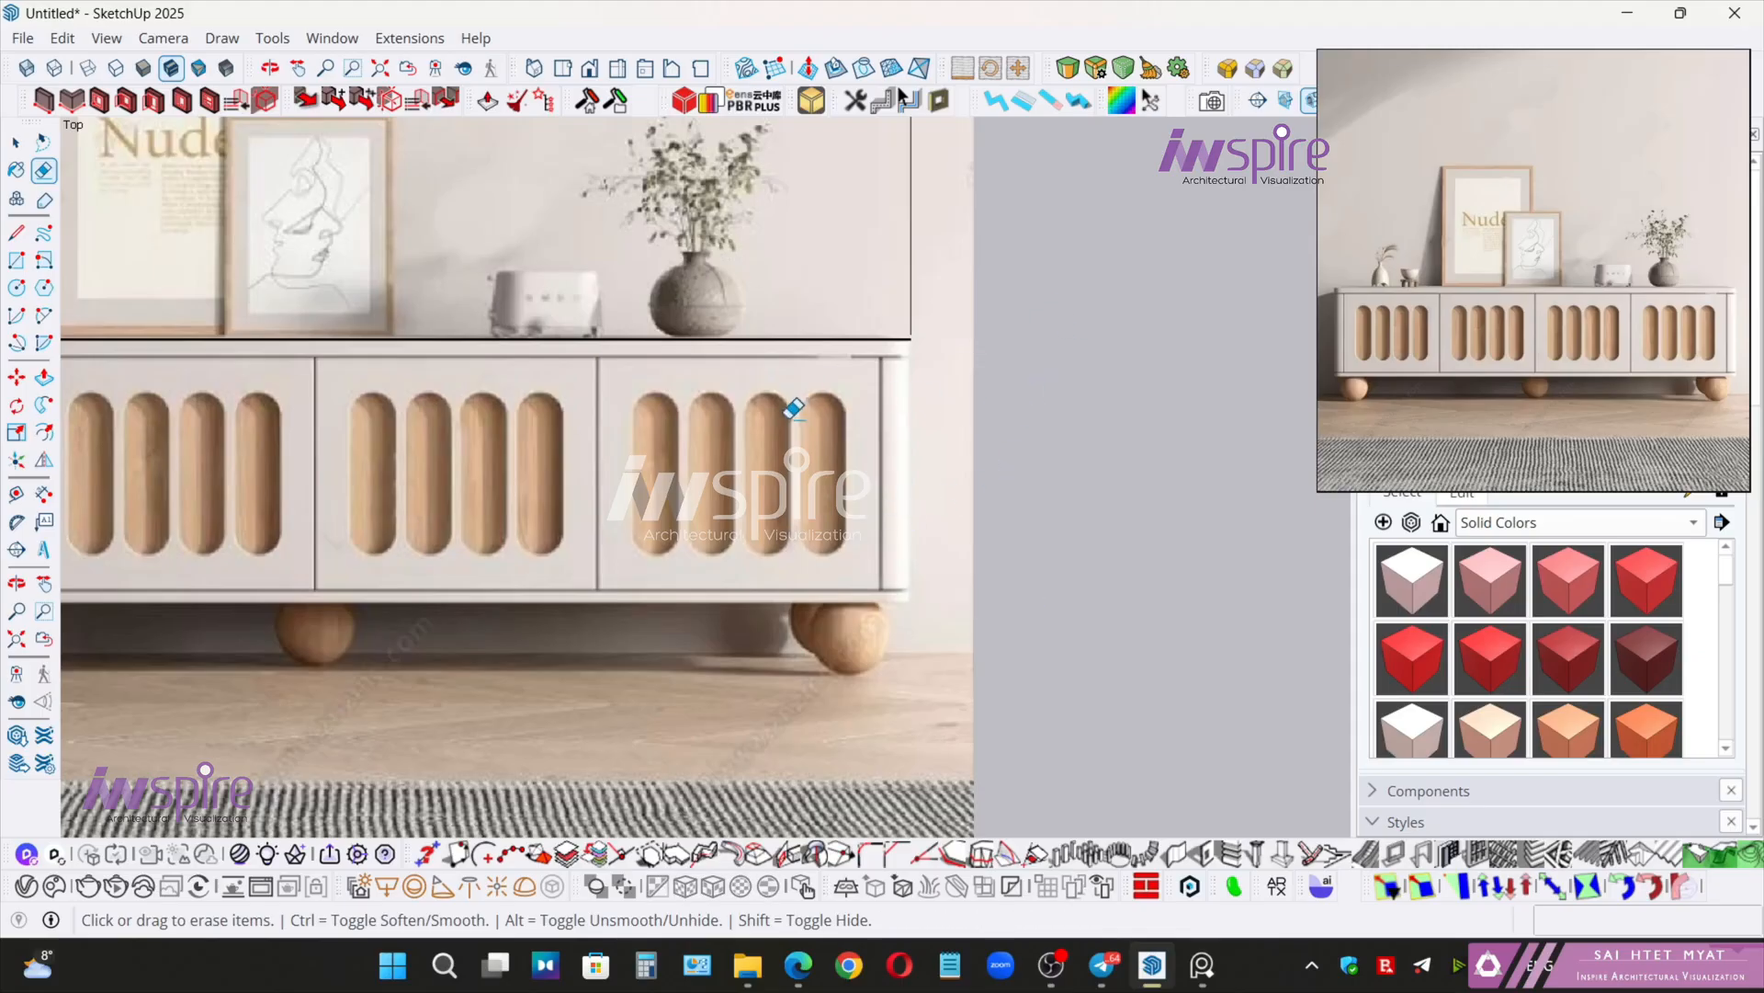
scroll(787, 409, down, 8)
shift+middle_drag(647, 407, 802, 482)
scroll(801, 478, up, 3)
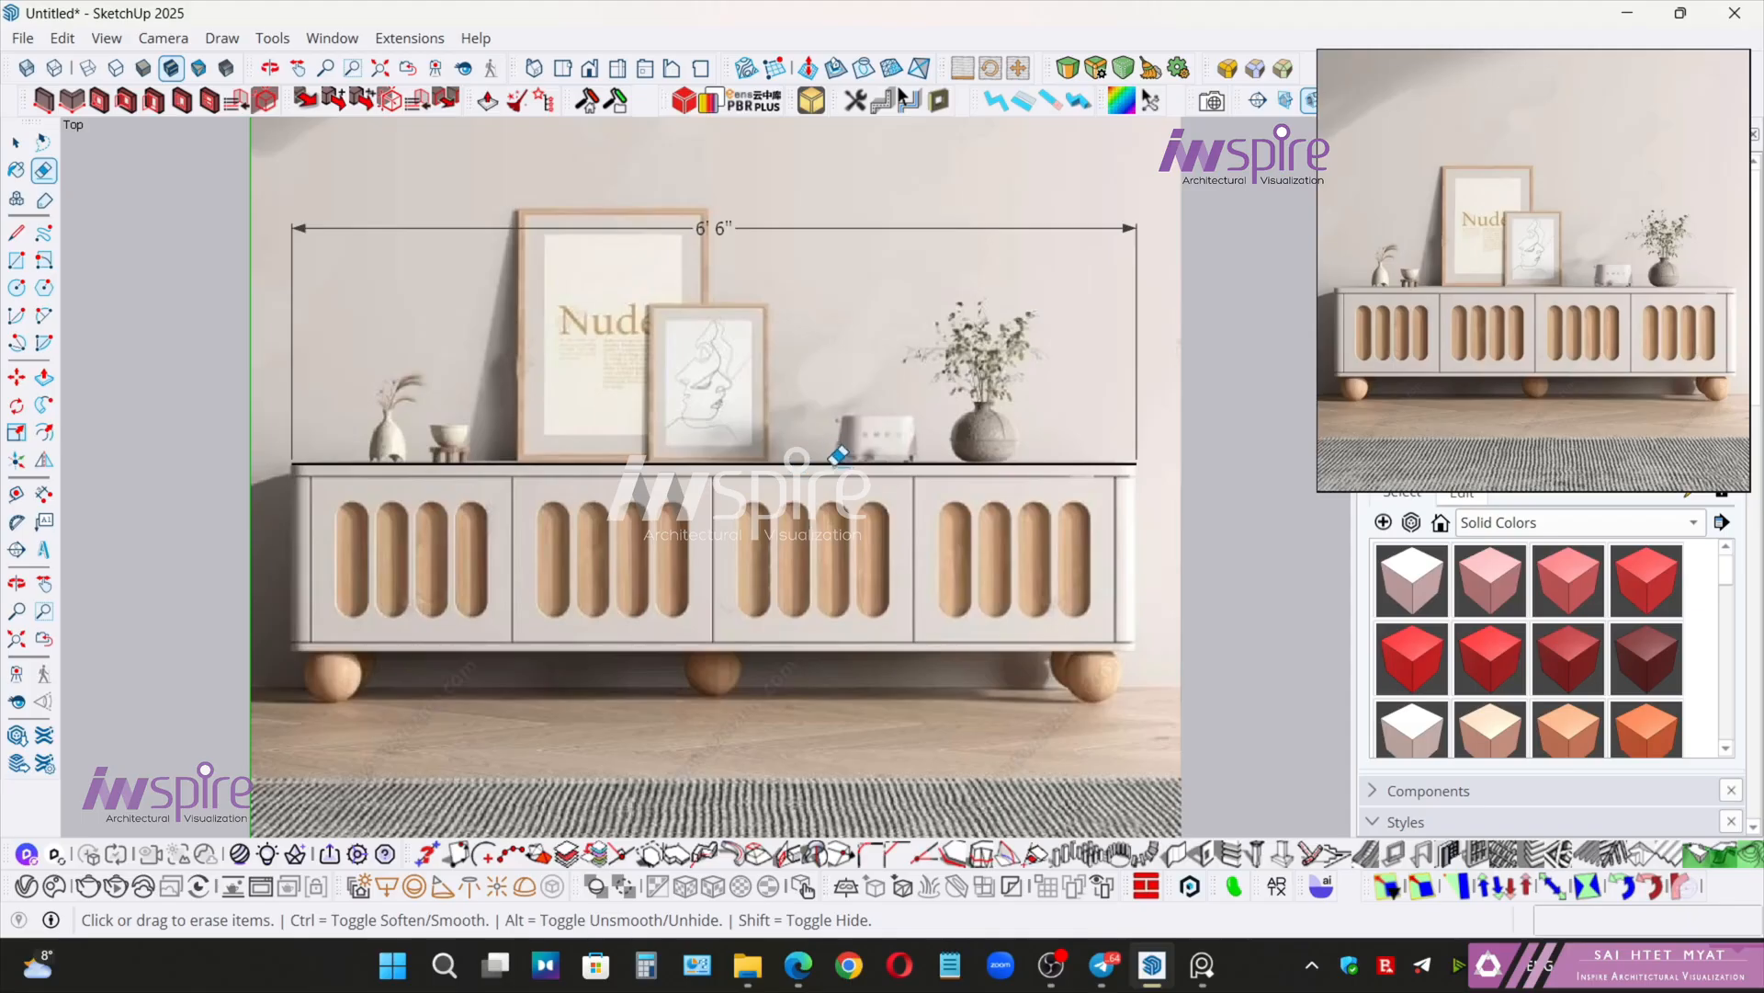
click(767, 221)
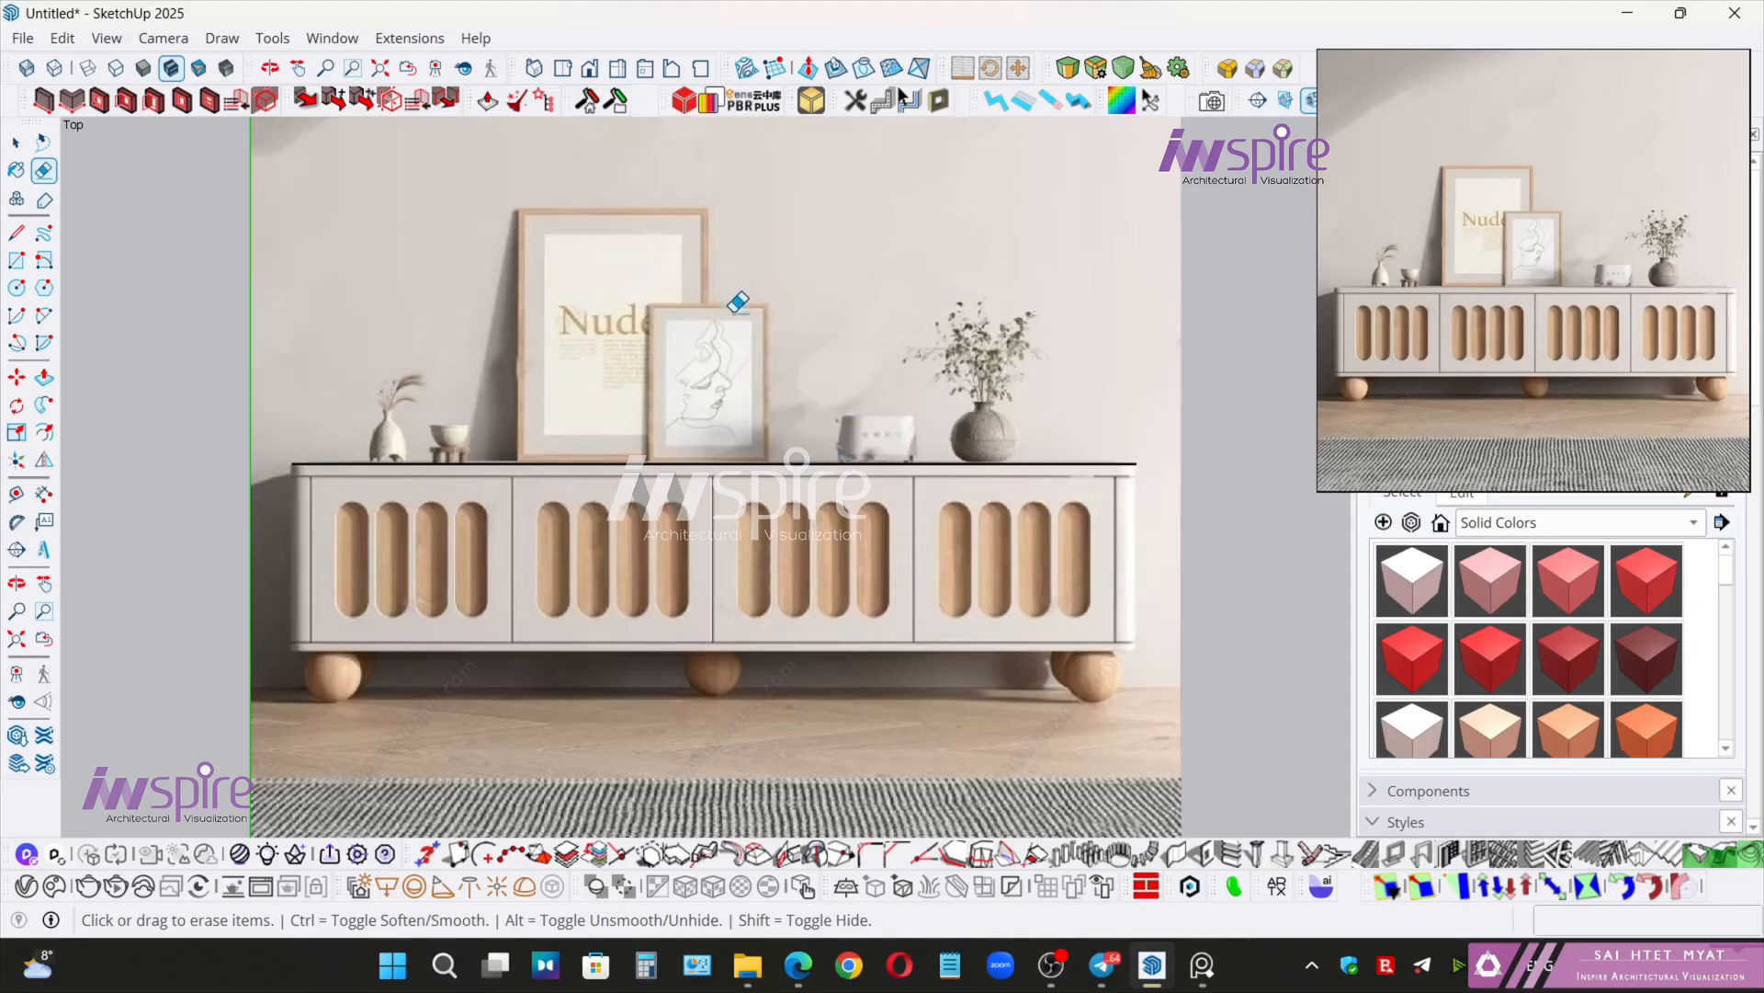
- Switch the camera from parallel projection to perspective
middle_drag(803, 567, 819, 650)
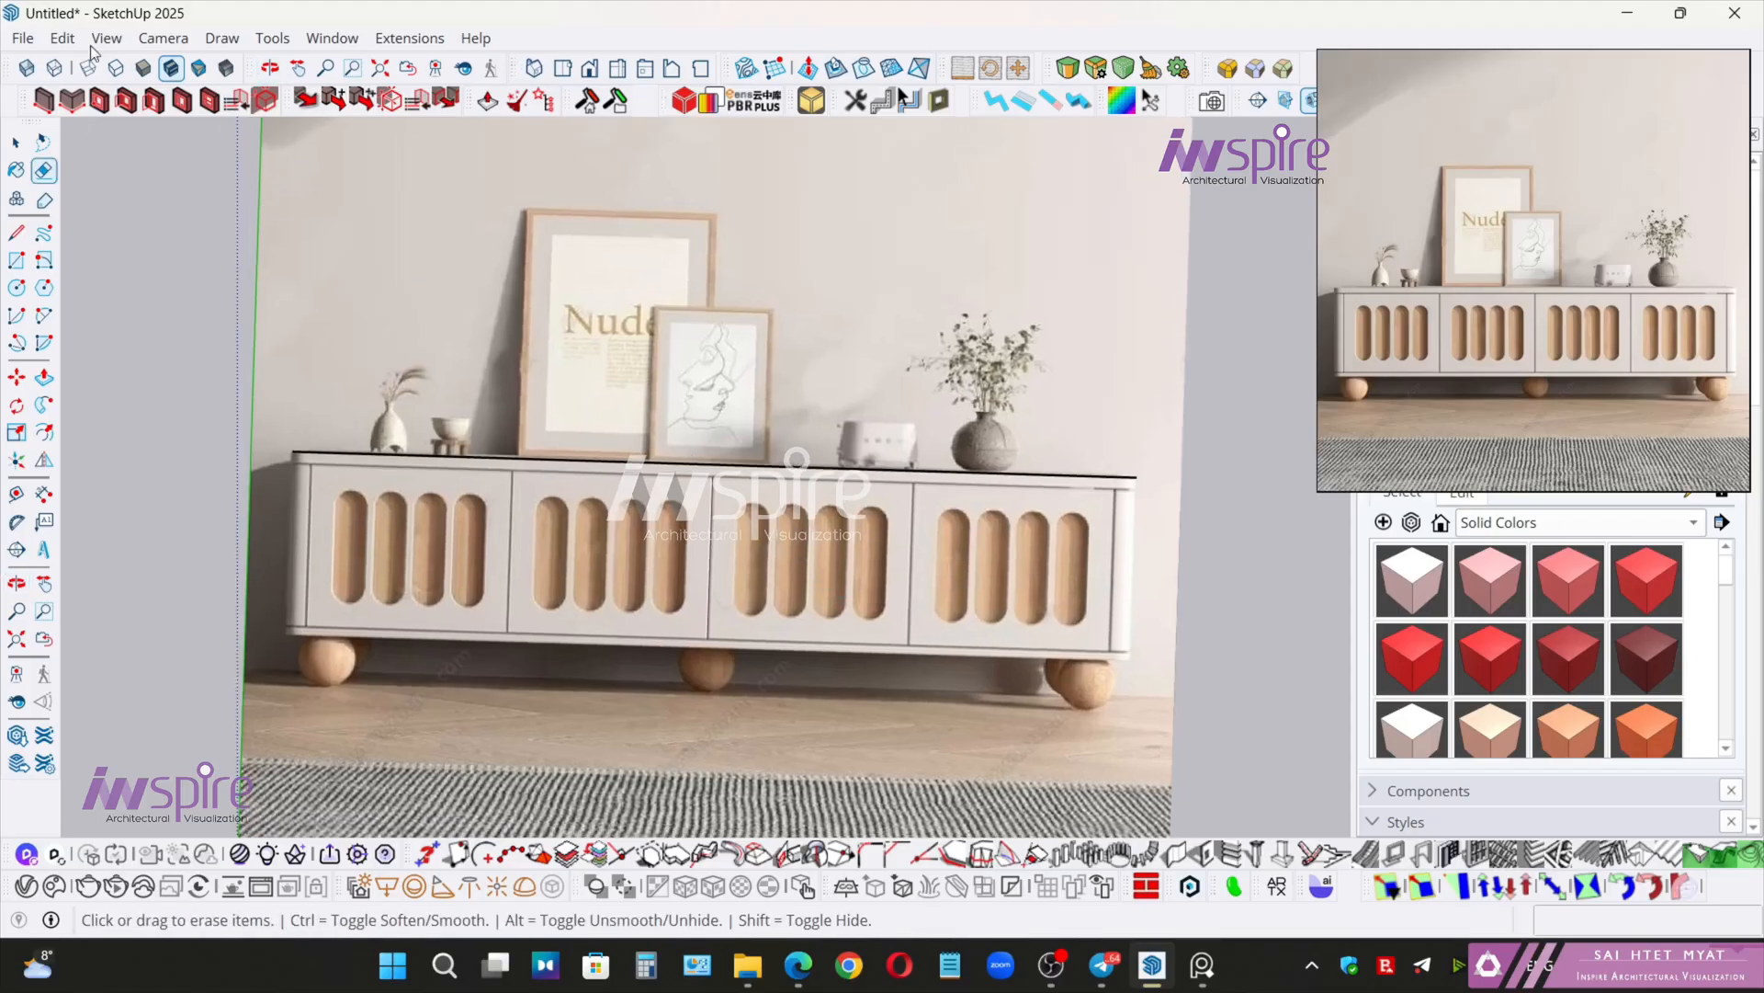
click(164, 38)
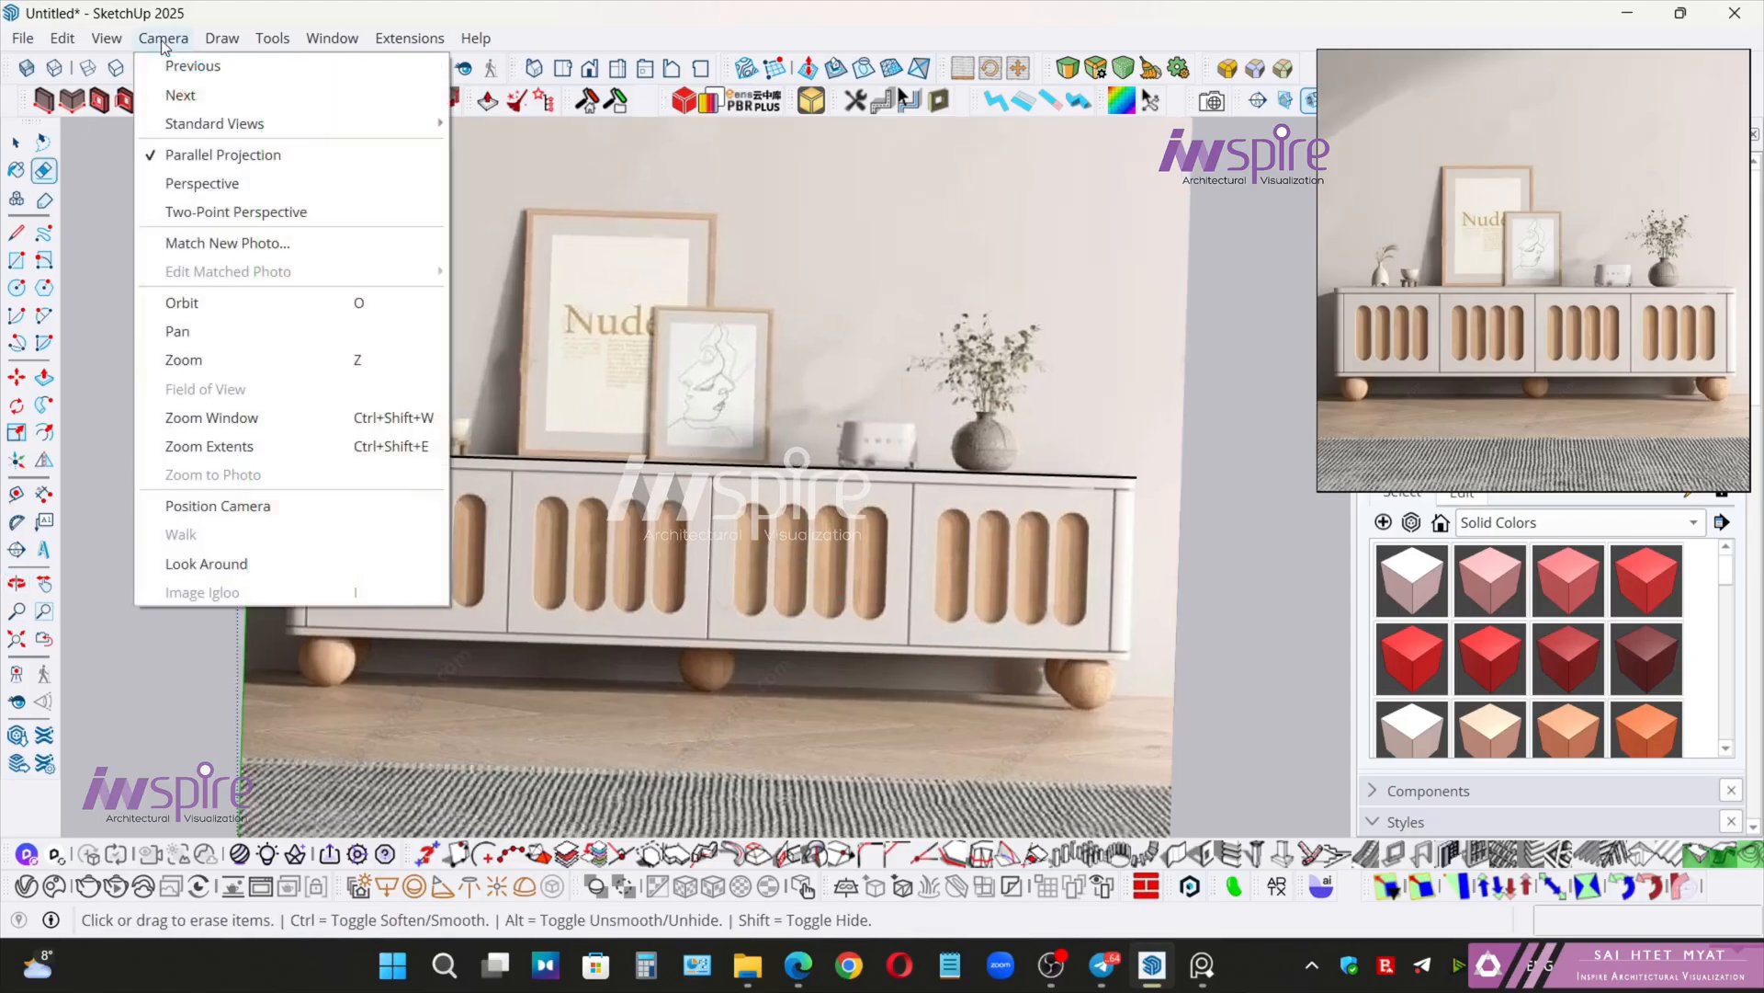
click(212, 186)
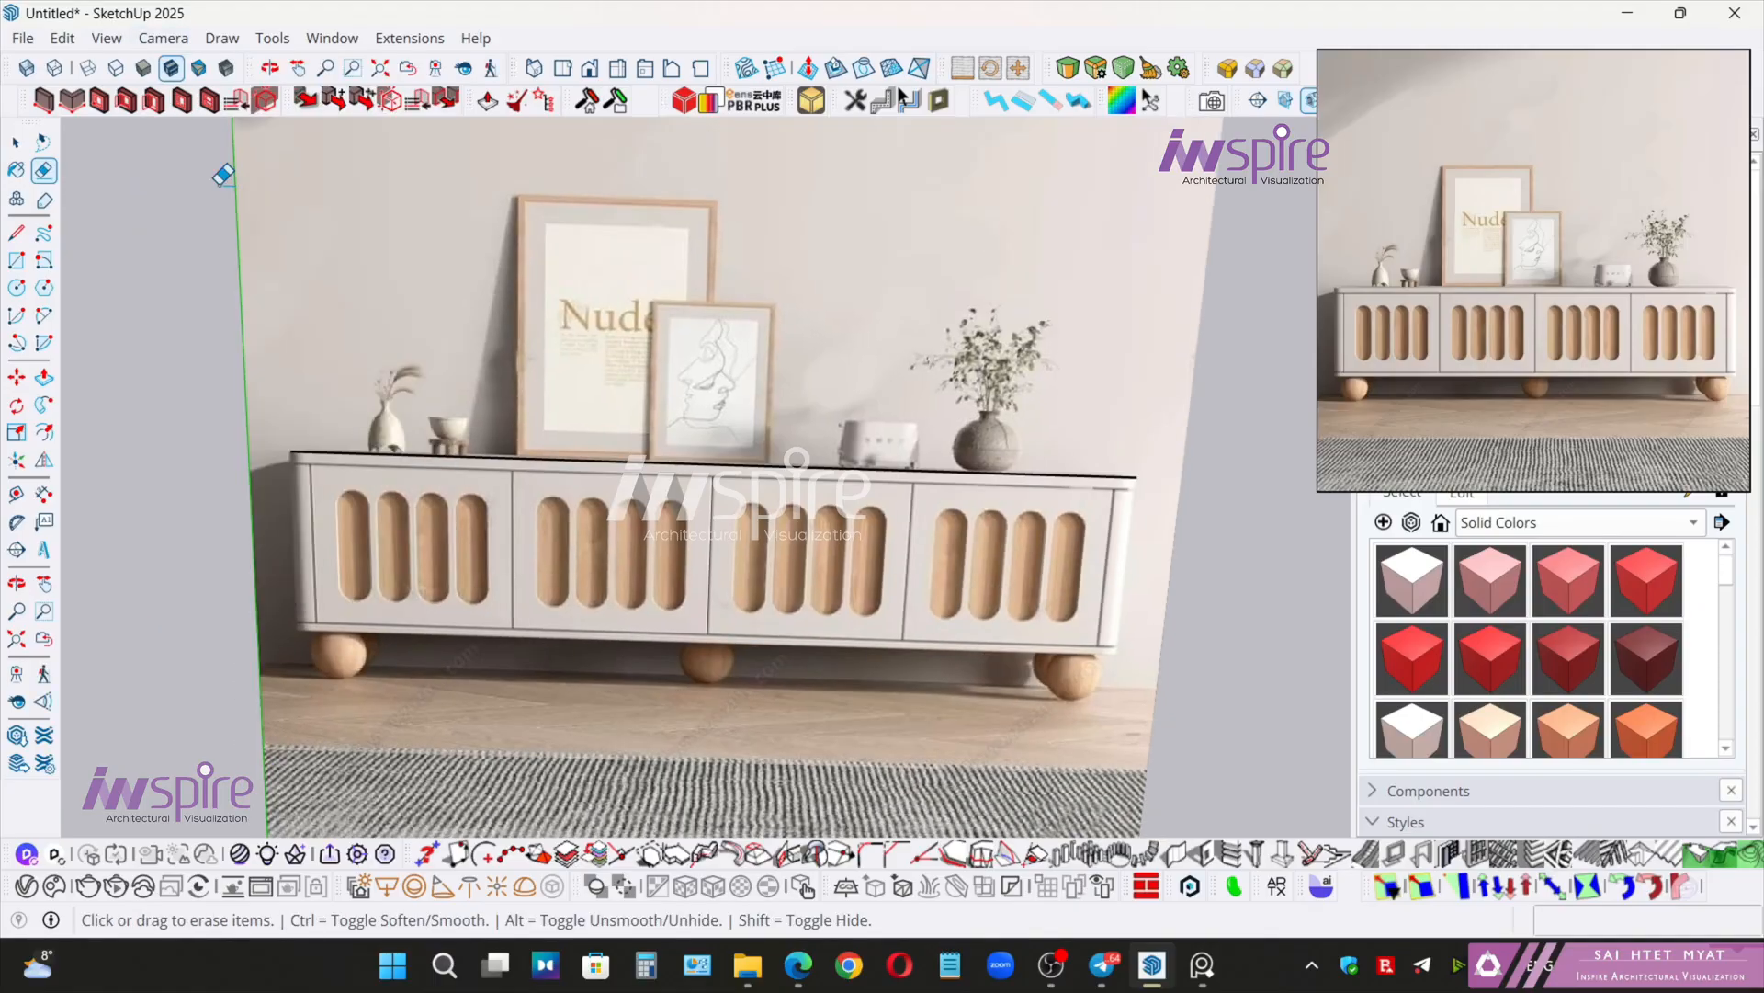
click(156, 38)
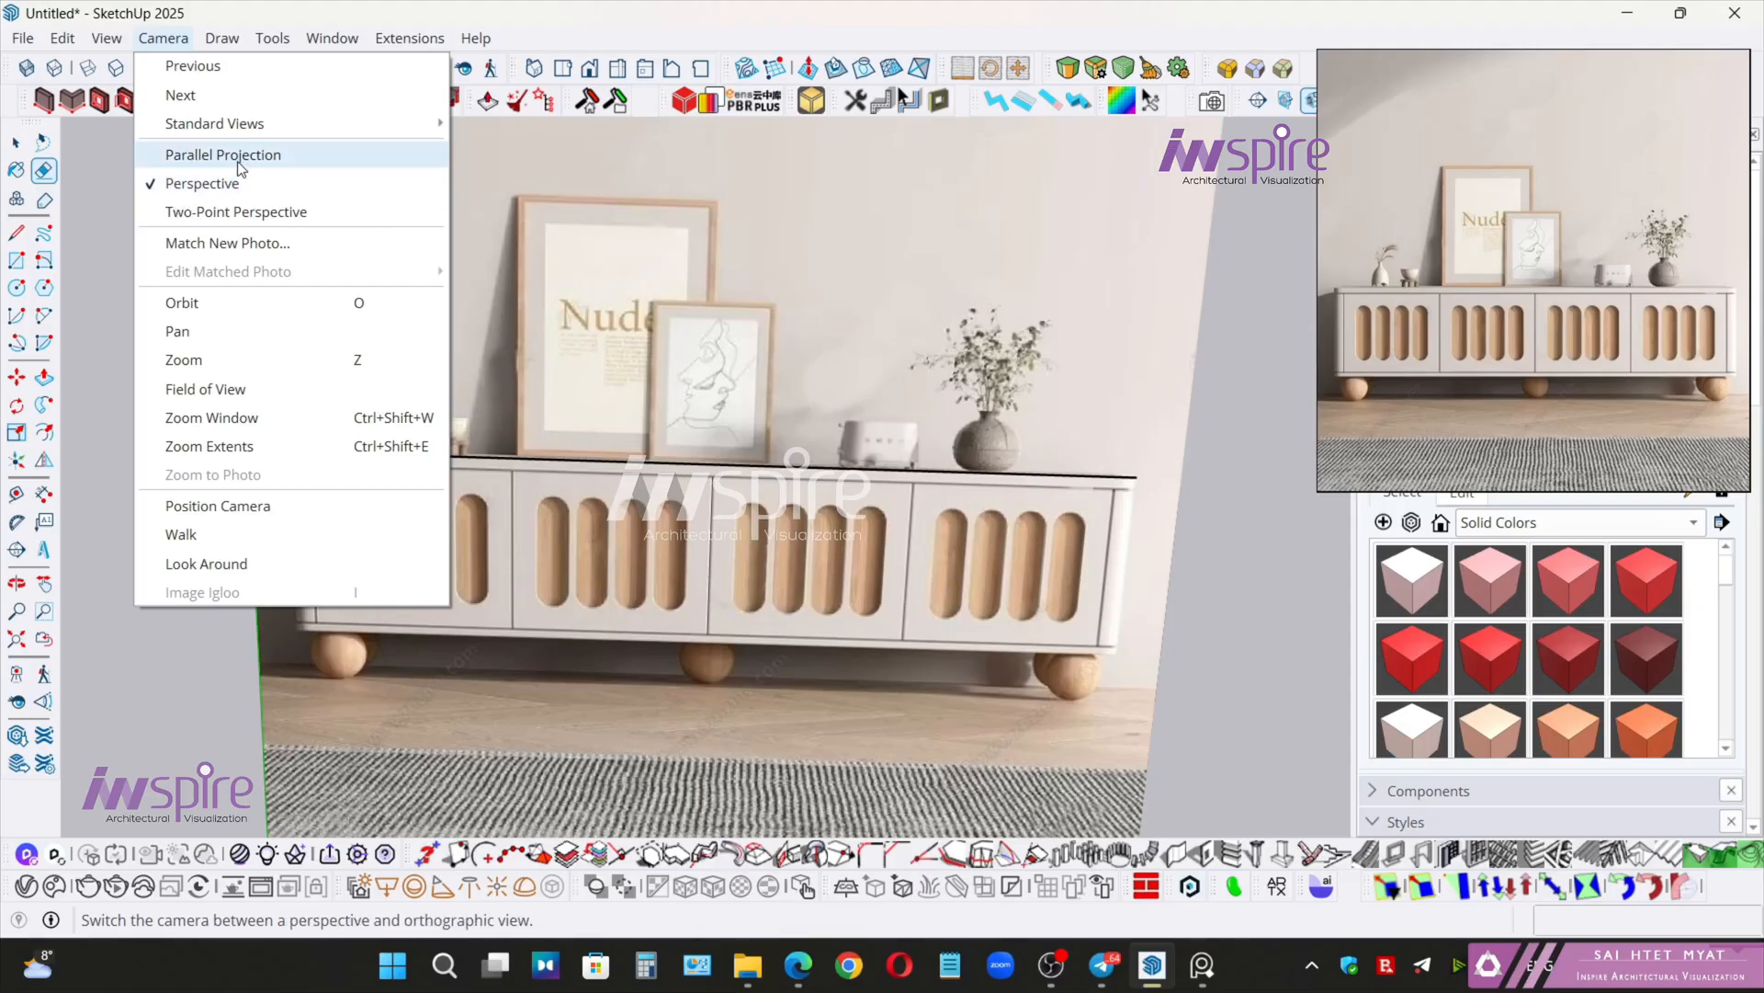
middle_drag(813, 552, 889, 575)
scroll(822, 555, down, 4)
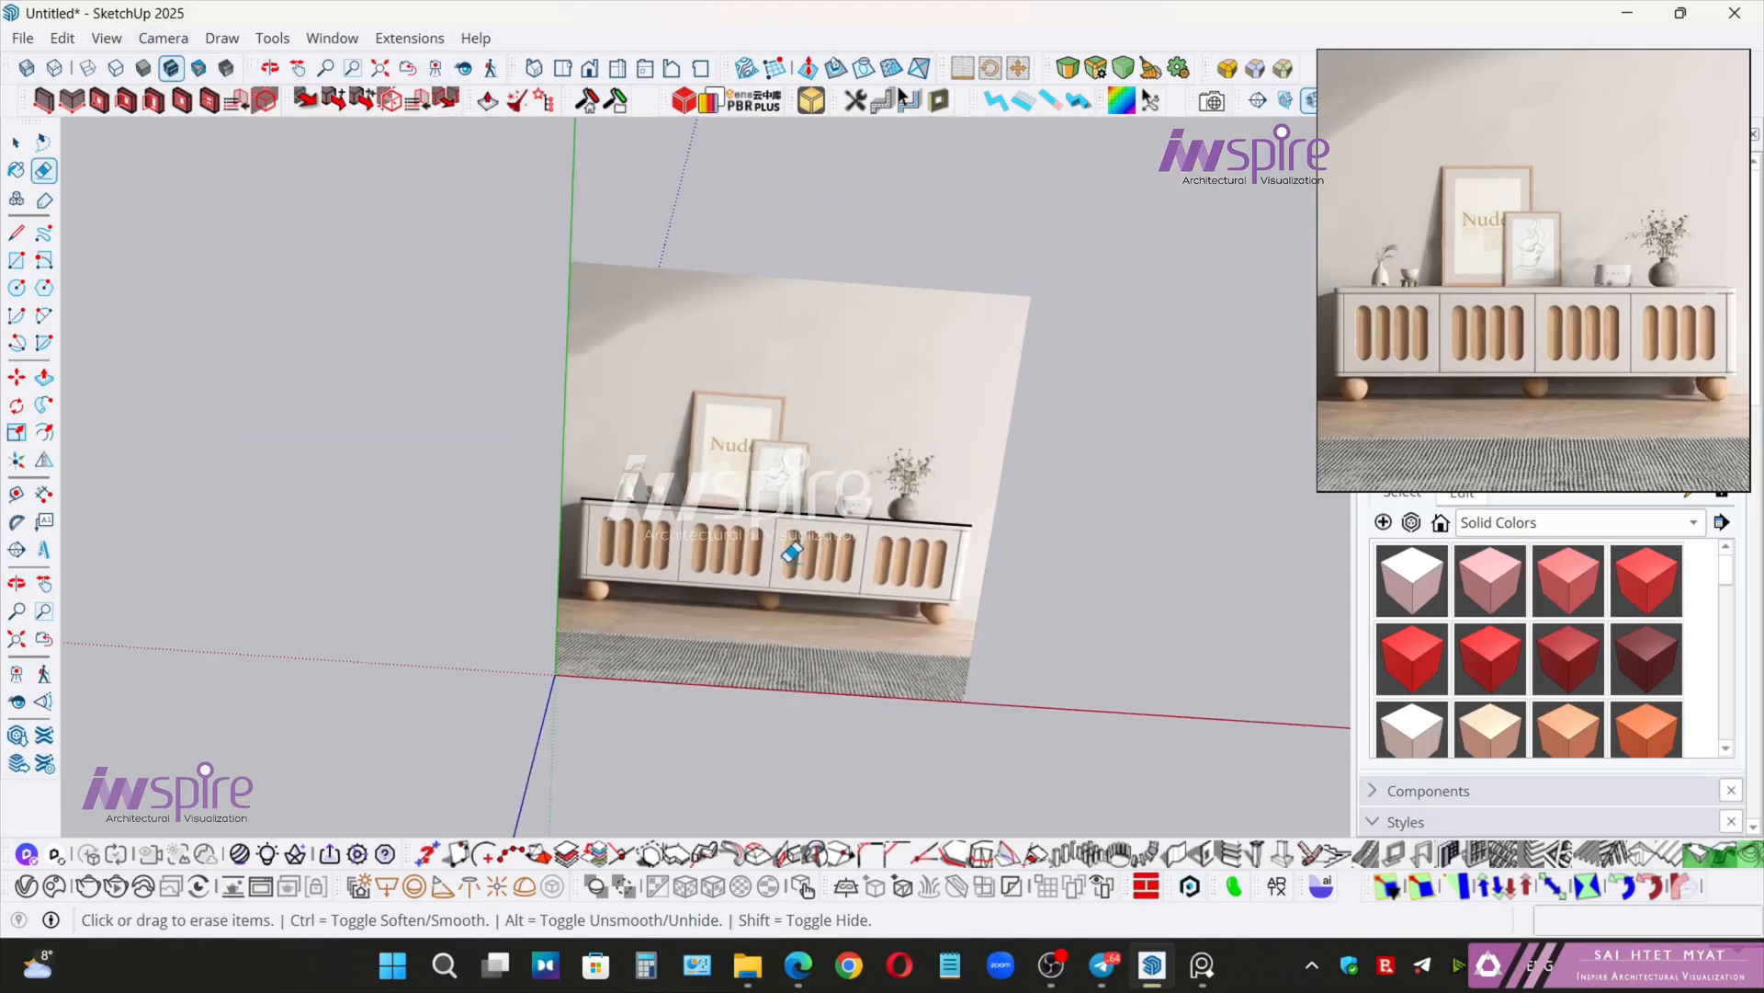
- Examine the flat-lying sideboard photo in perspective from above, from near ground level and from below
middle_drag(791, 552, 425, 435)
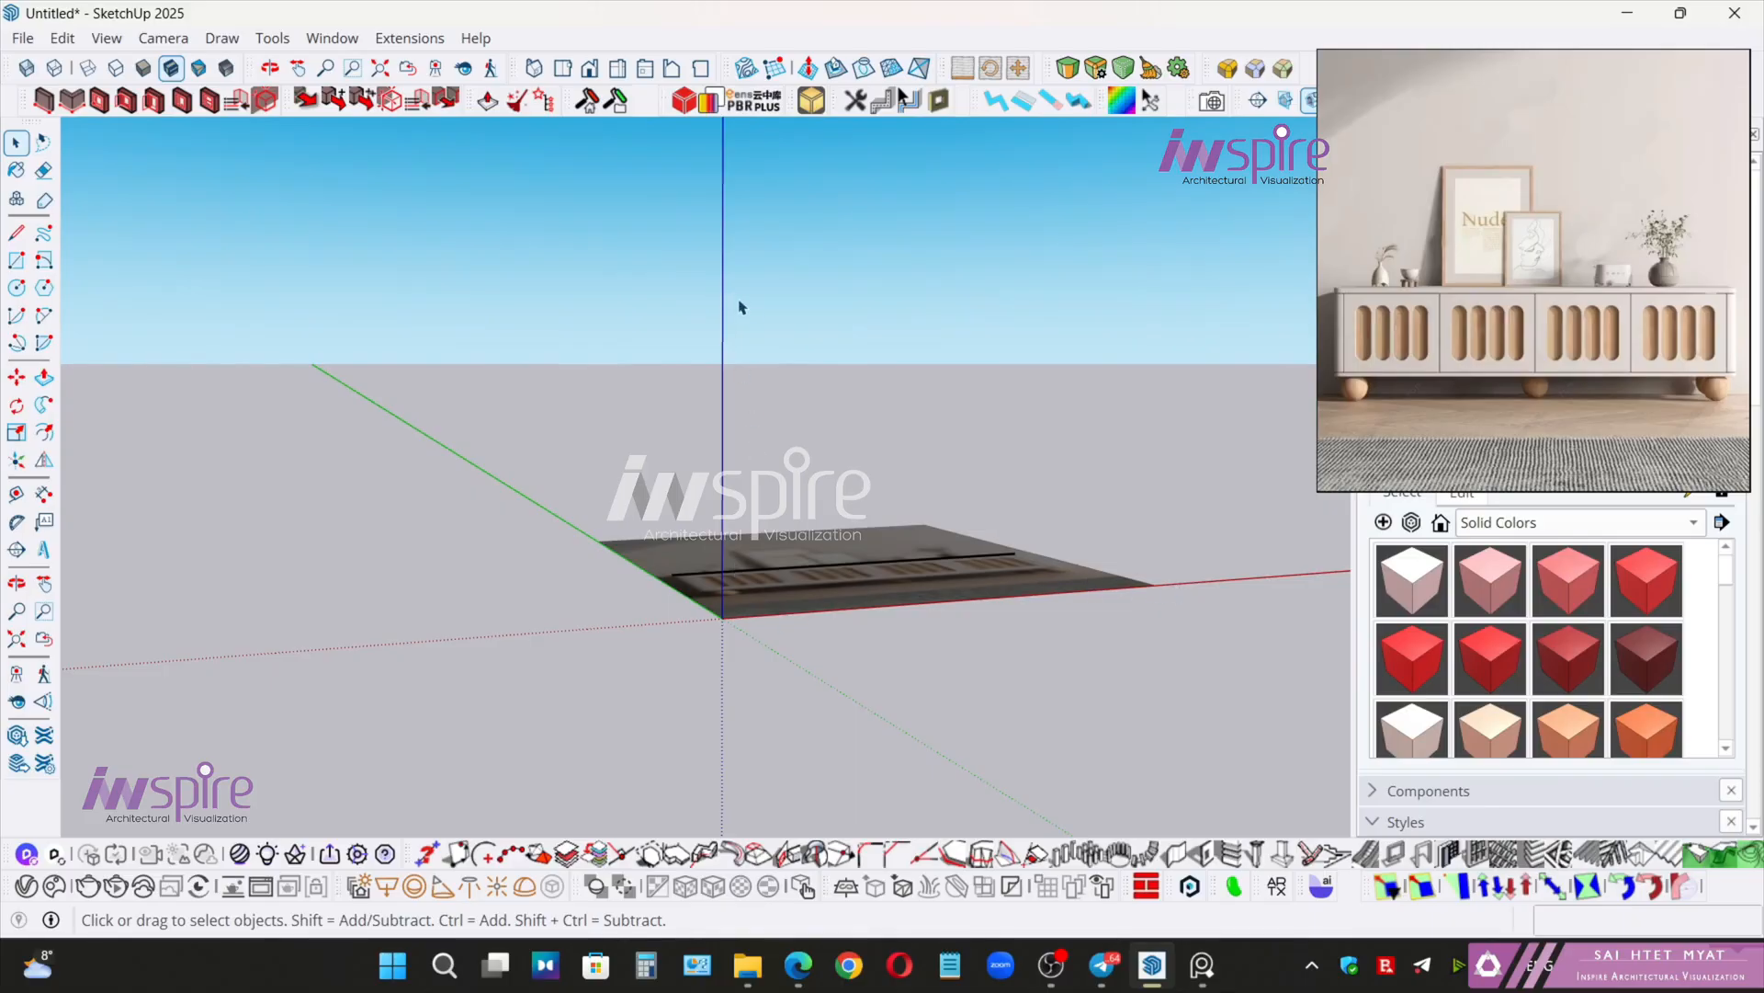
middle_drag(782, 367, 687, 361)
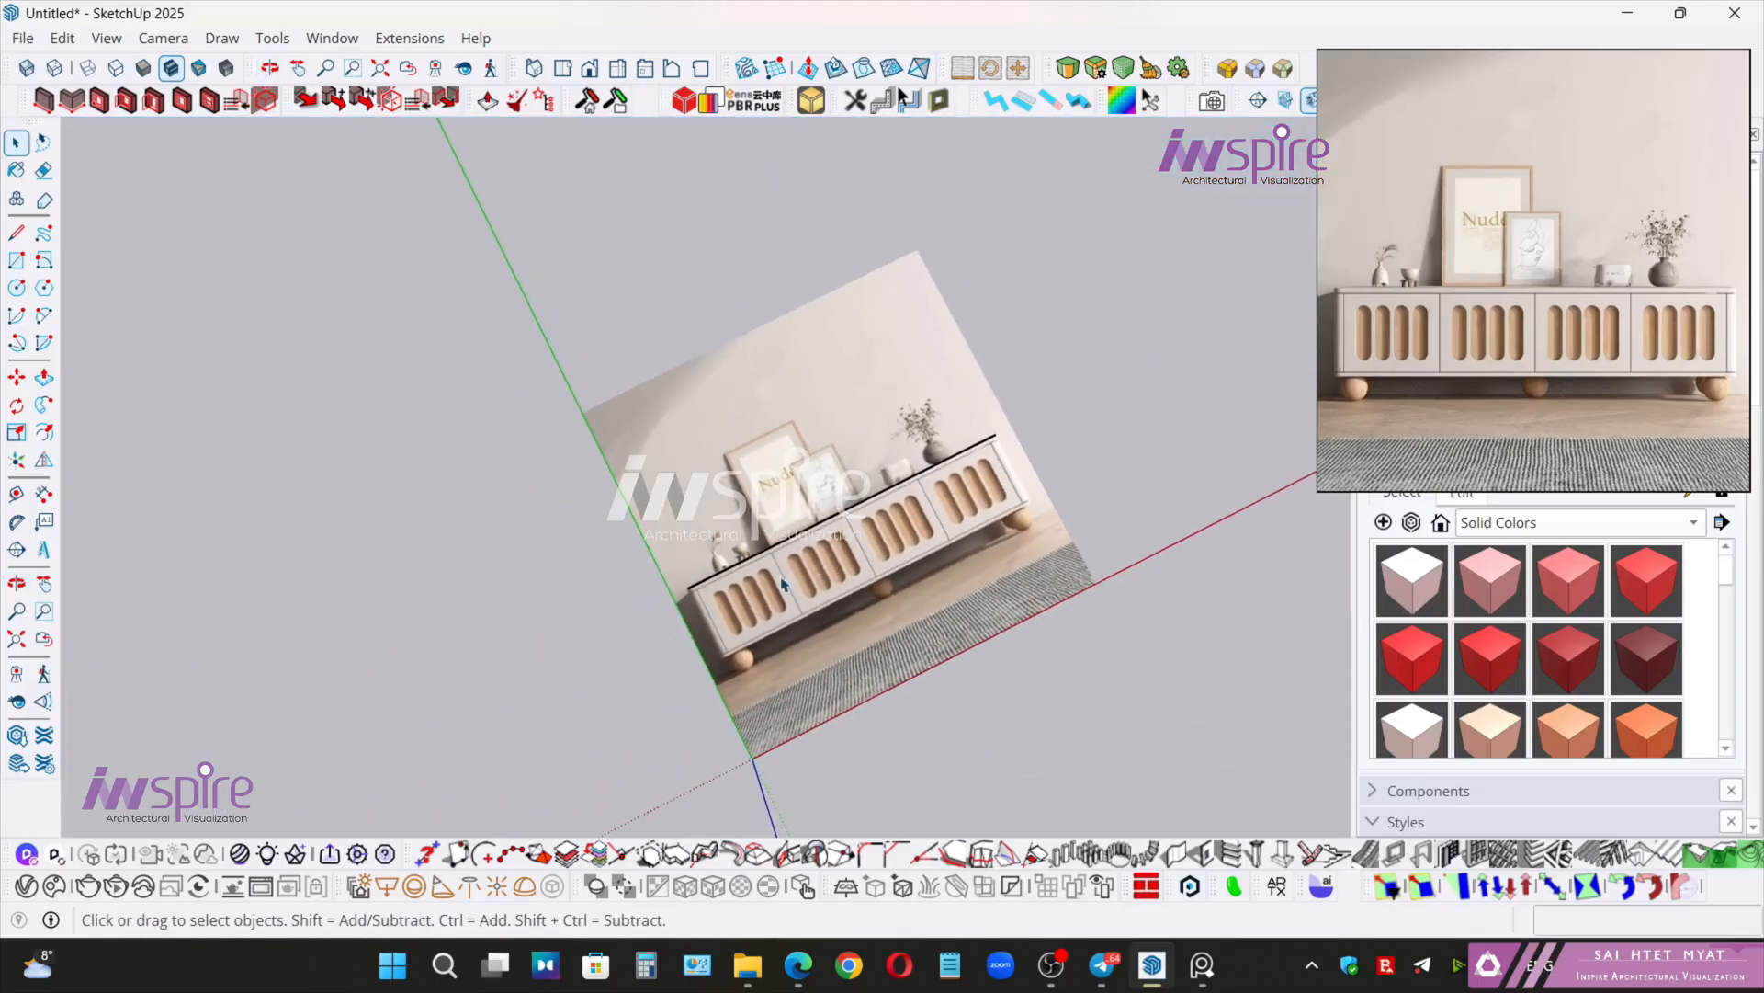
middle_drag(680, 654, 678, 279)
click(670, 268)
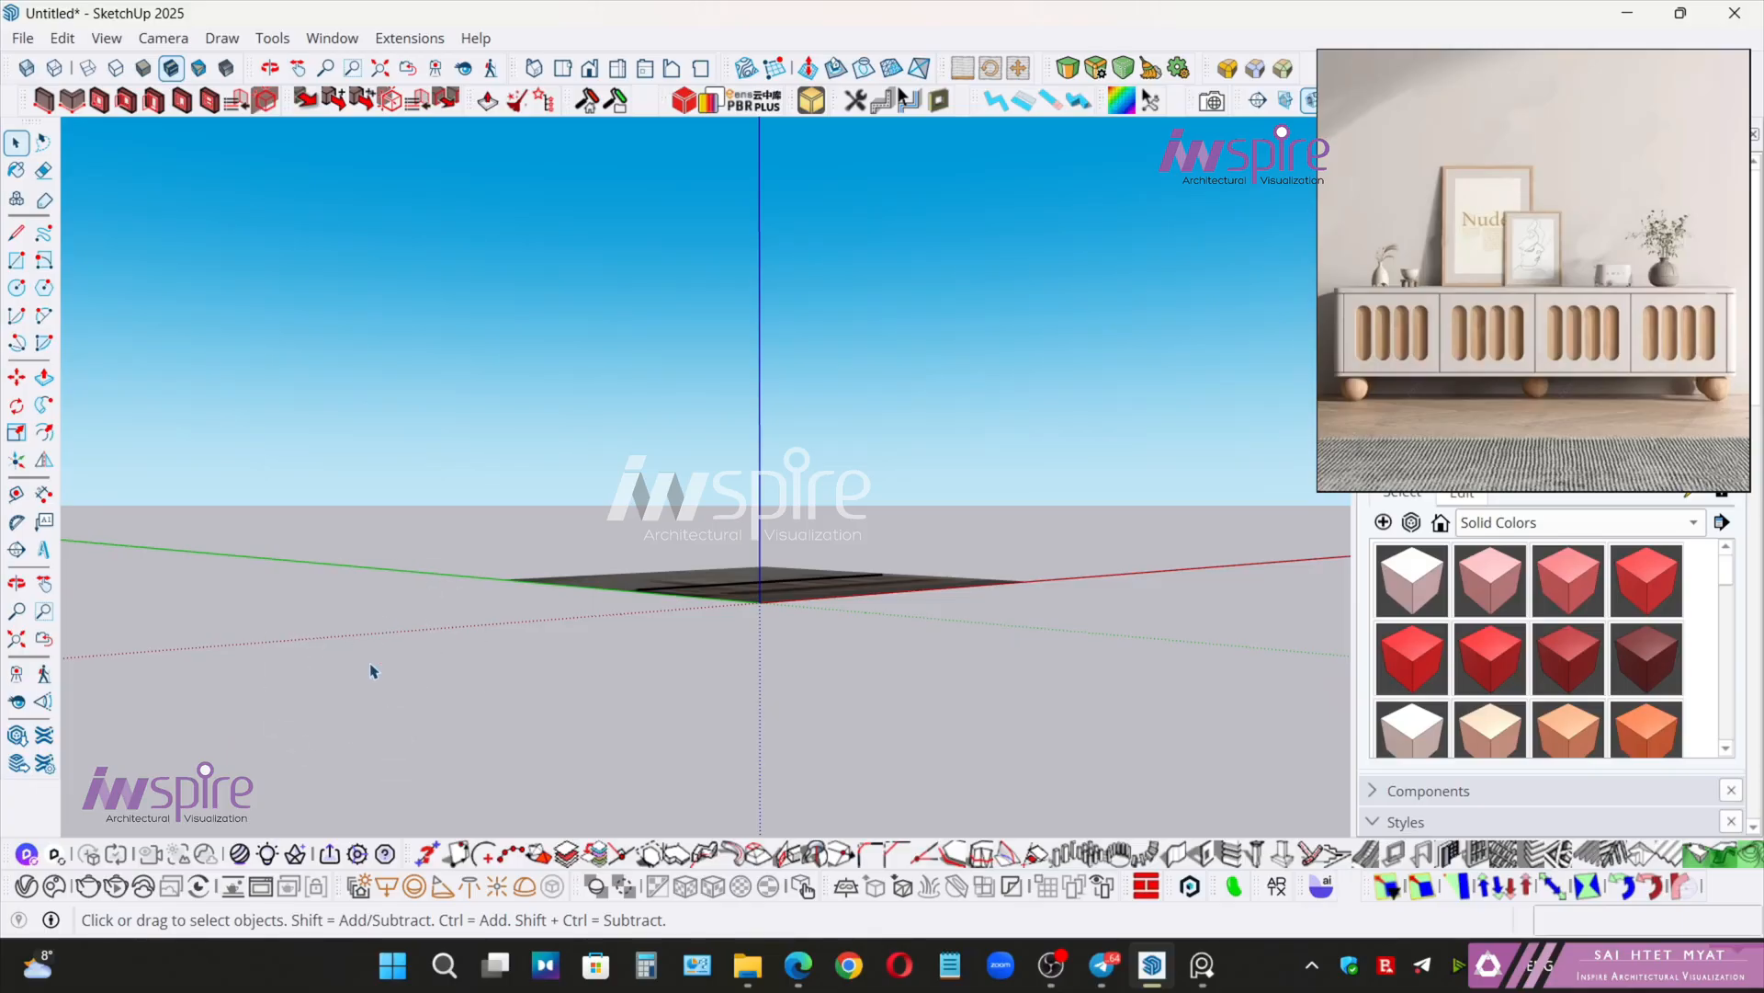
middle_drag(528, 598, 956, 662)
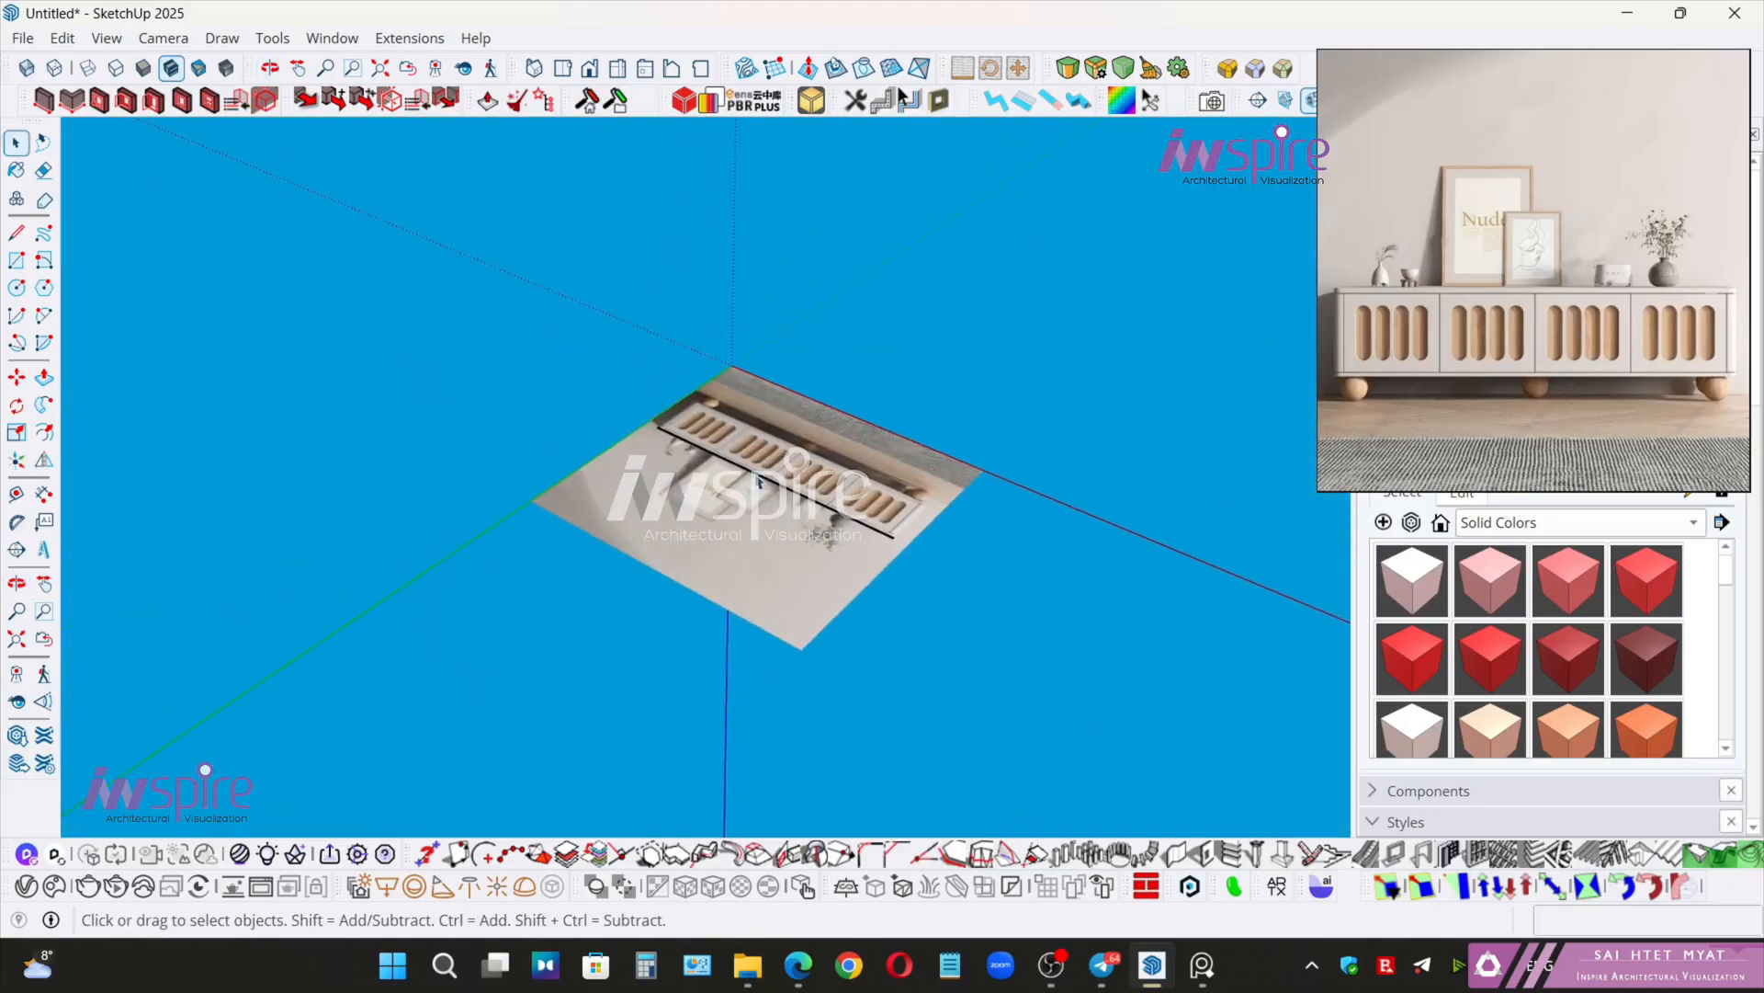
middle_drag(827, 520, 1014, 614)
middle_drag(654, 583, 919, 607)
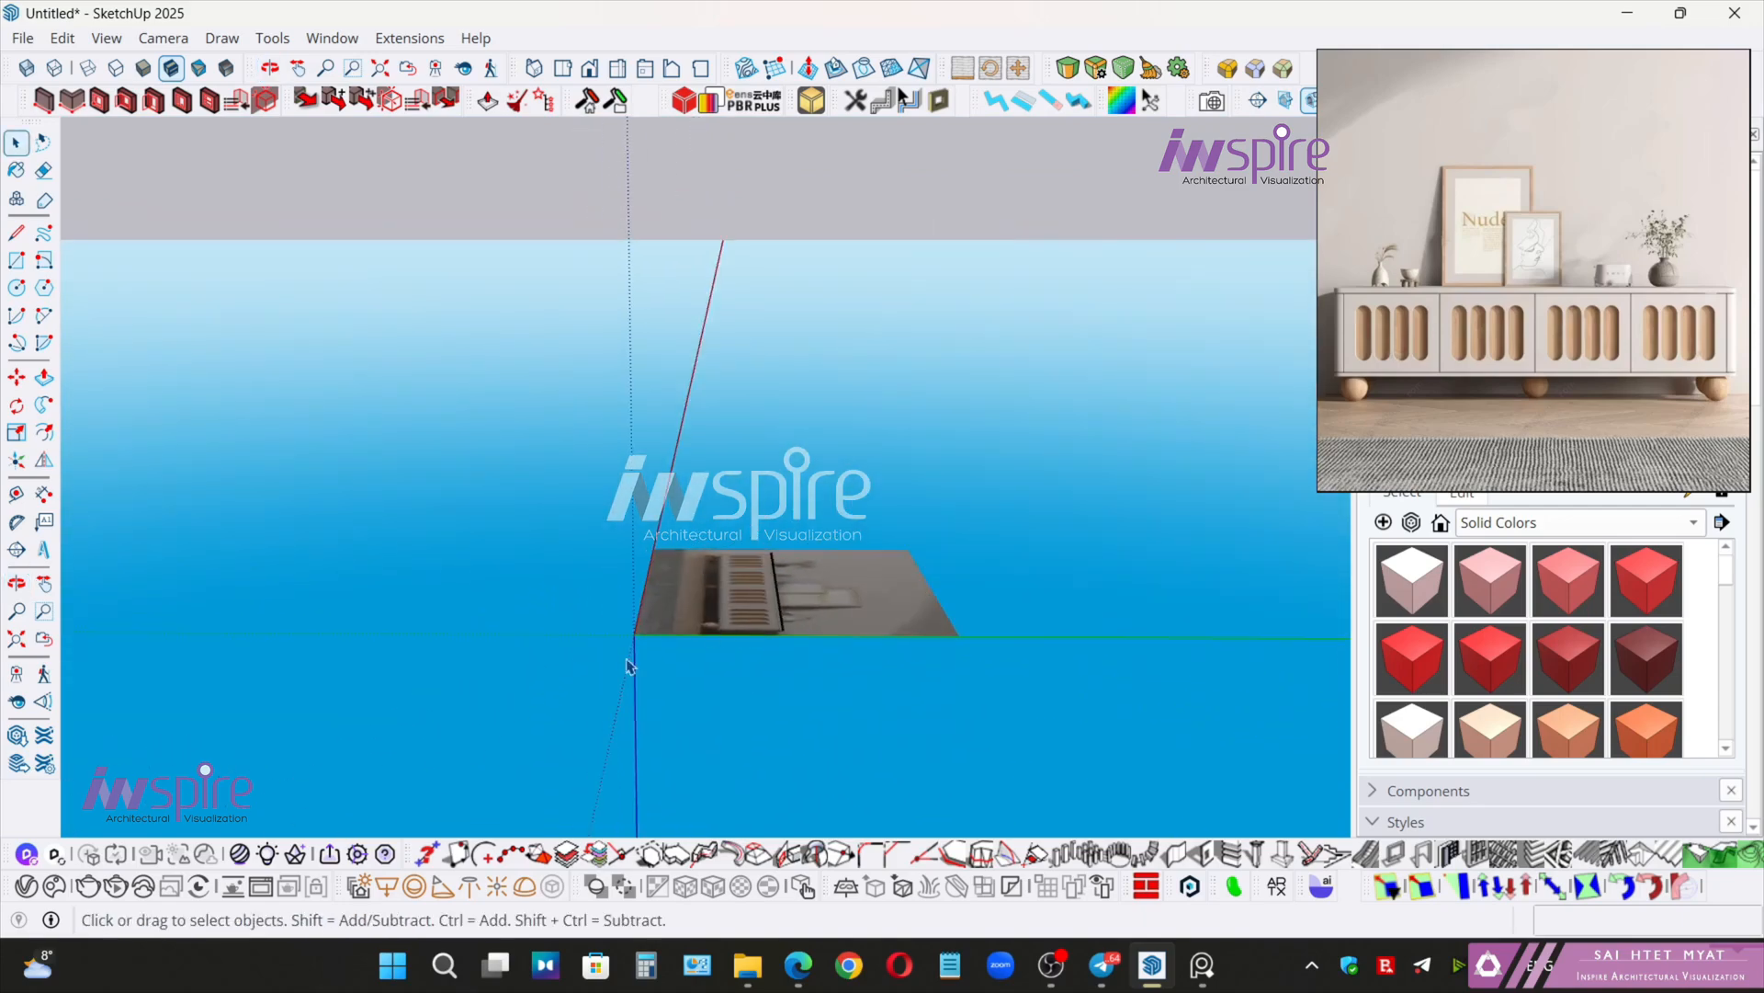
middle_drag(633, 665, 770, 724)
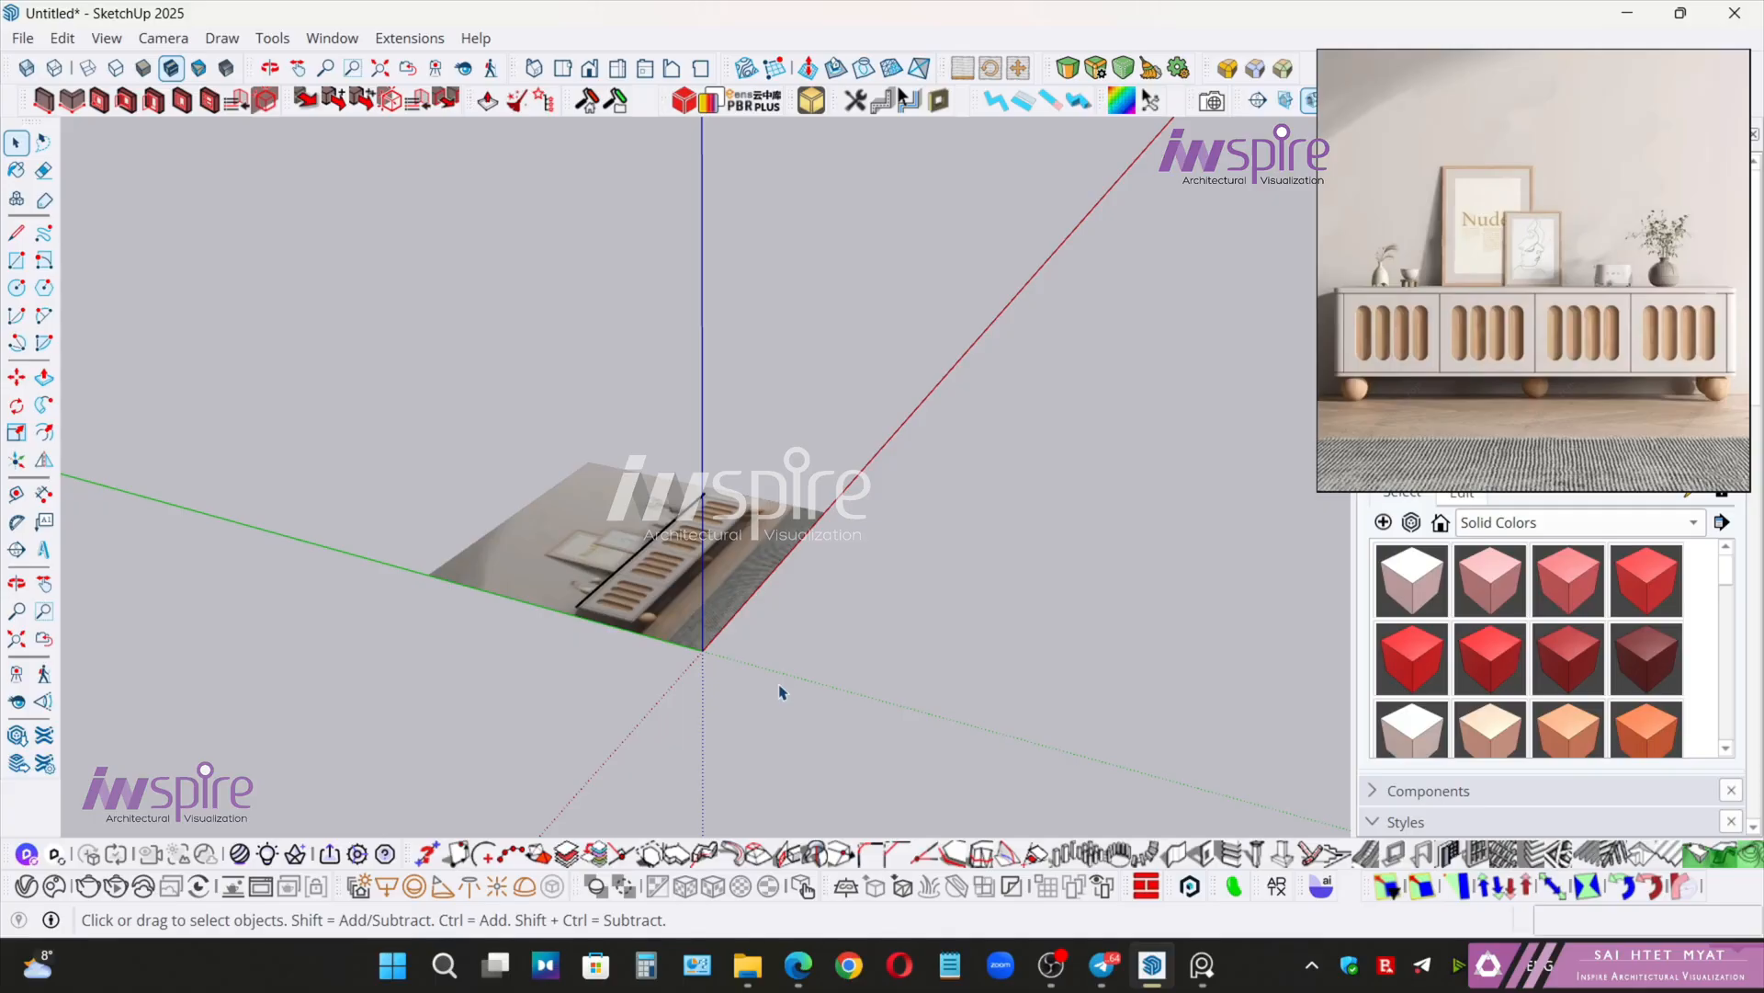
- Beside the photo, draw a 6'6 line along the red axis and a 15" line from its end along the green axis
key(l)
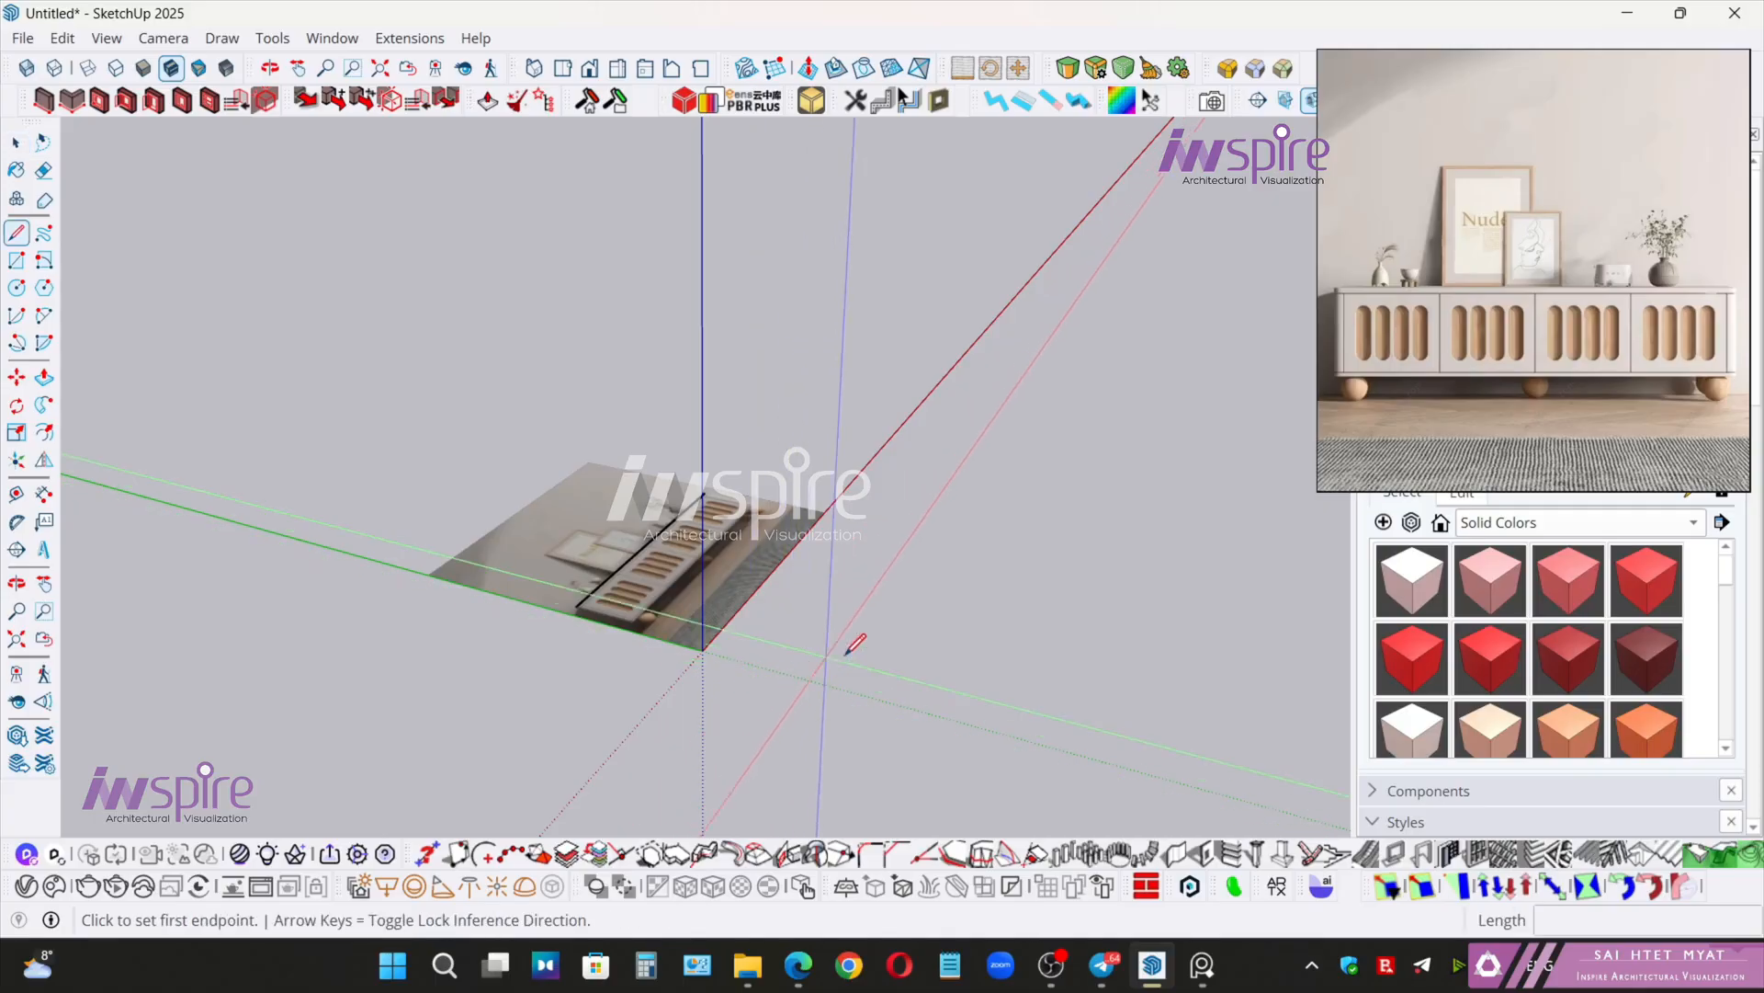
middle_drag(849, 634, 796, 636)
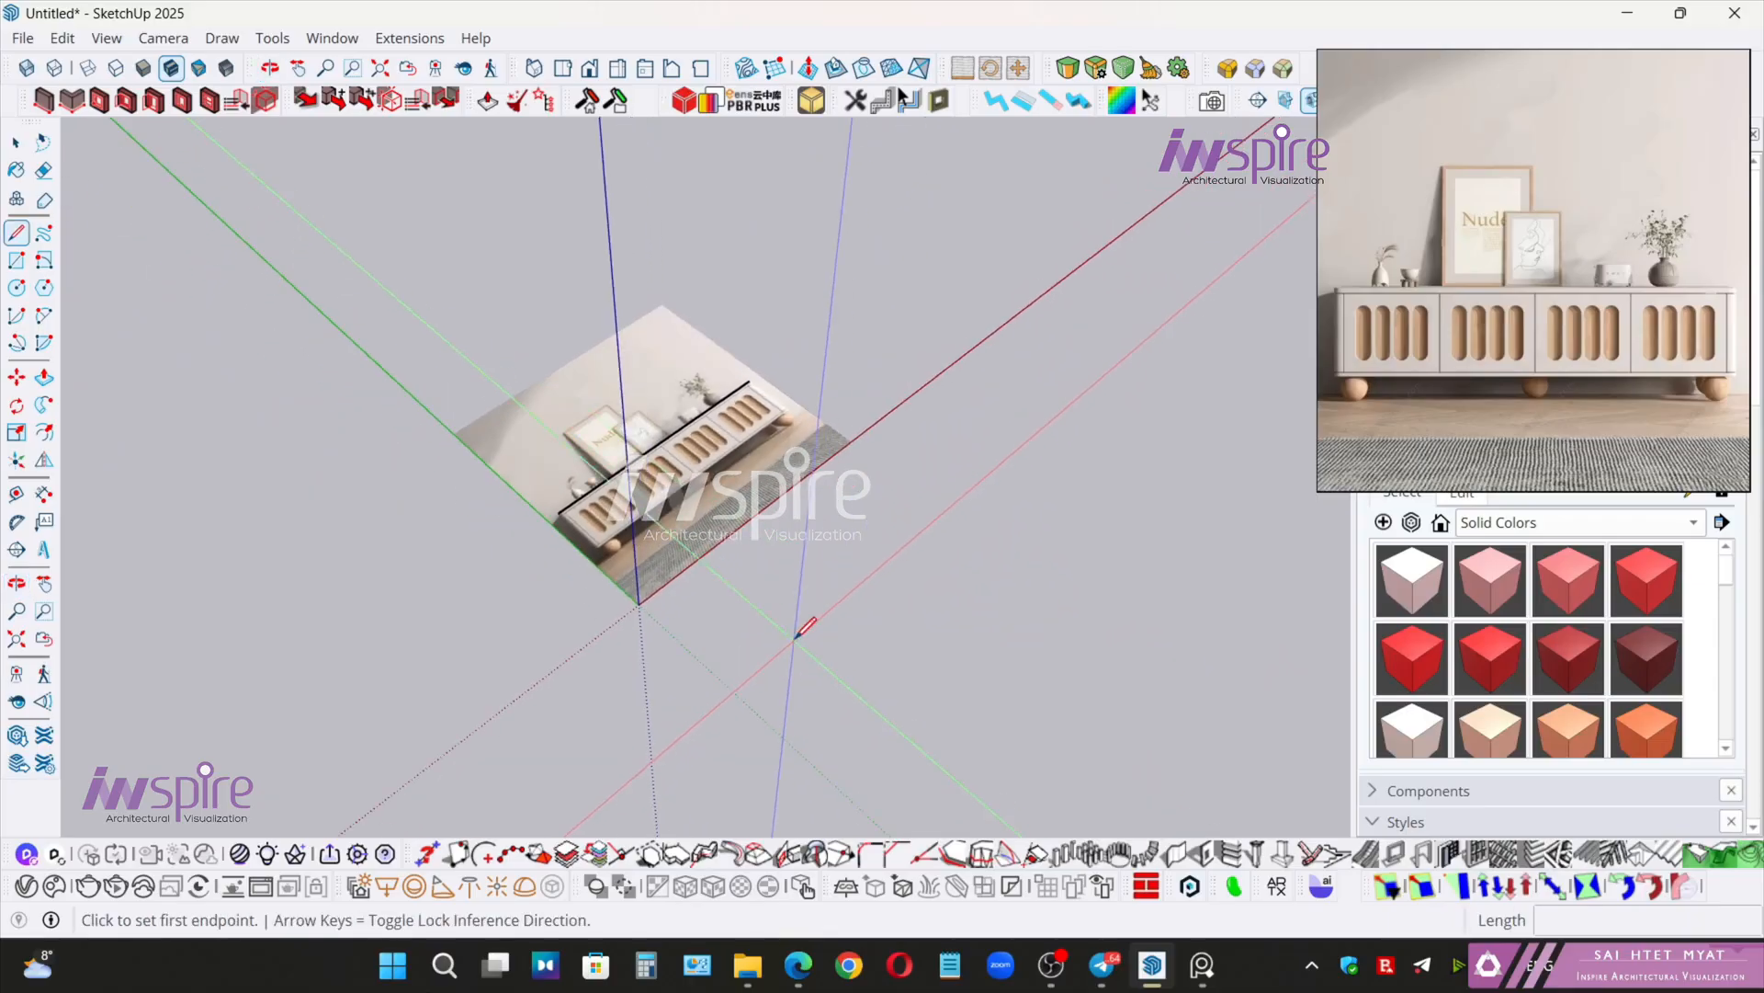
click(804, 649)
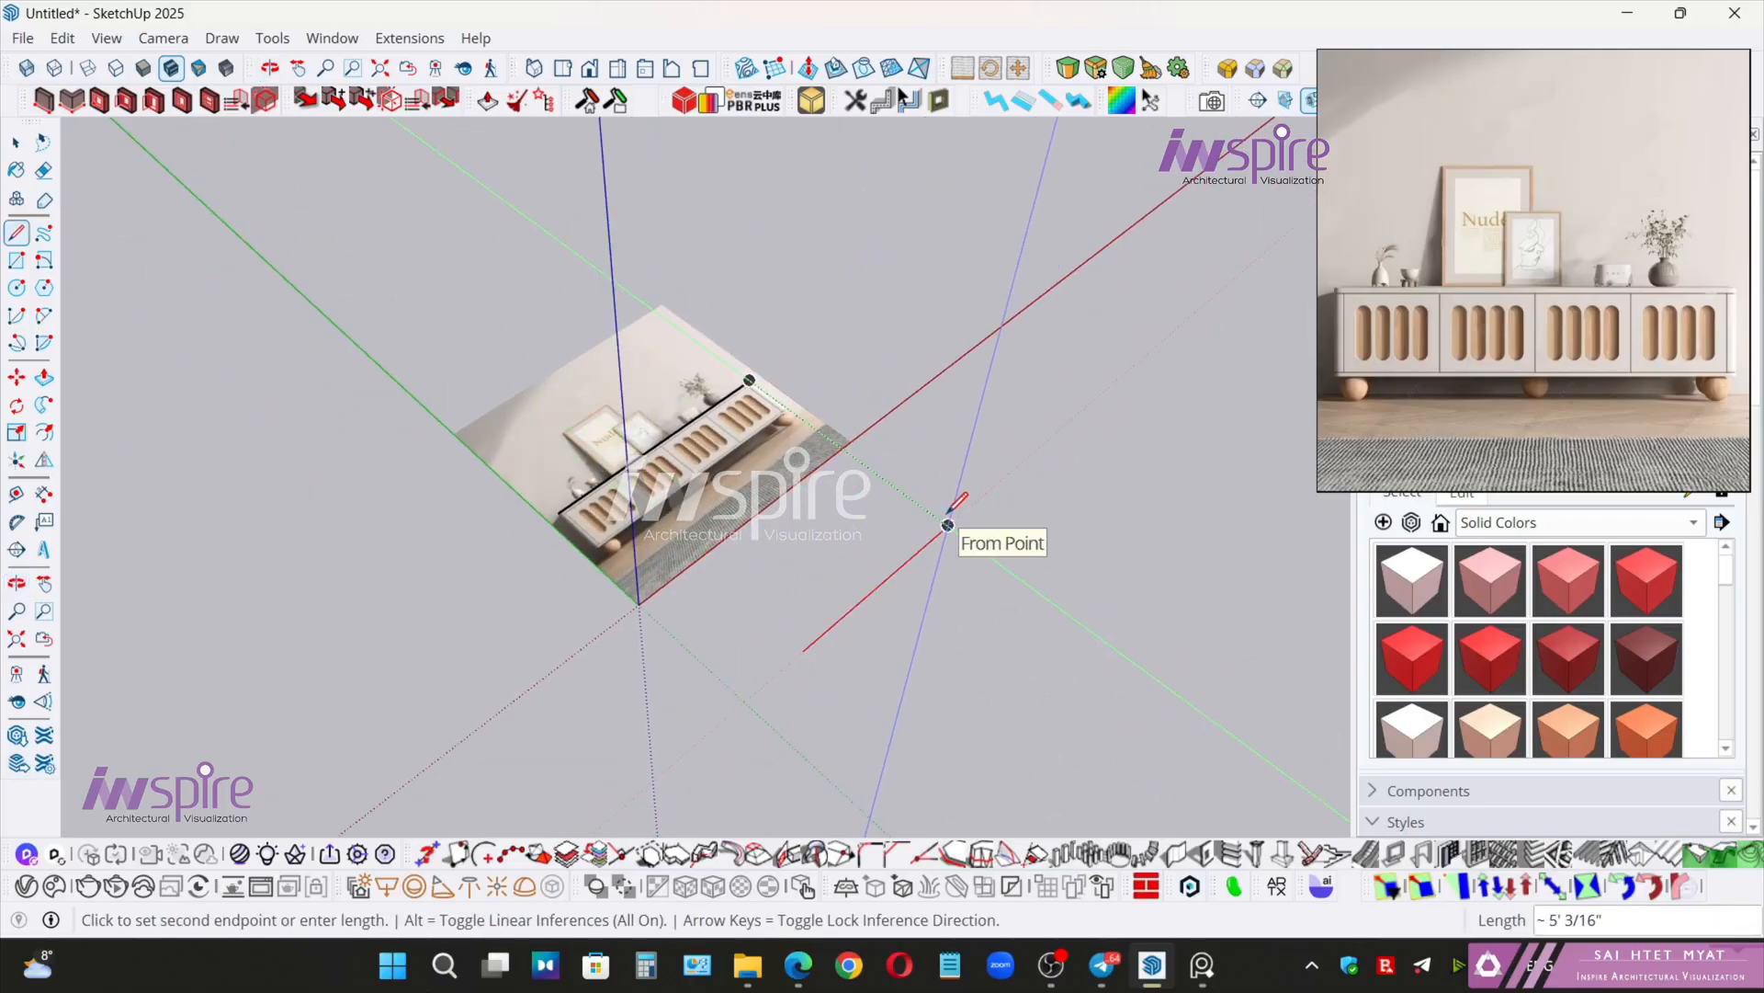
text(6)
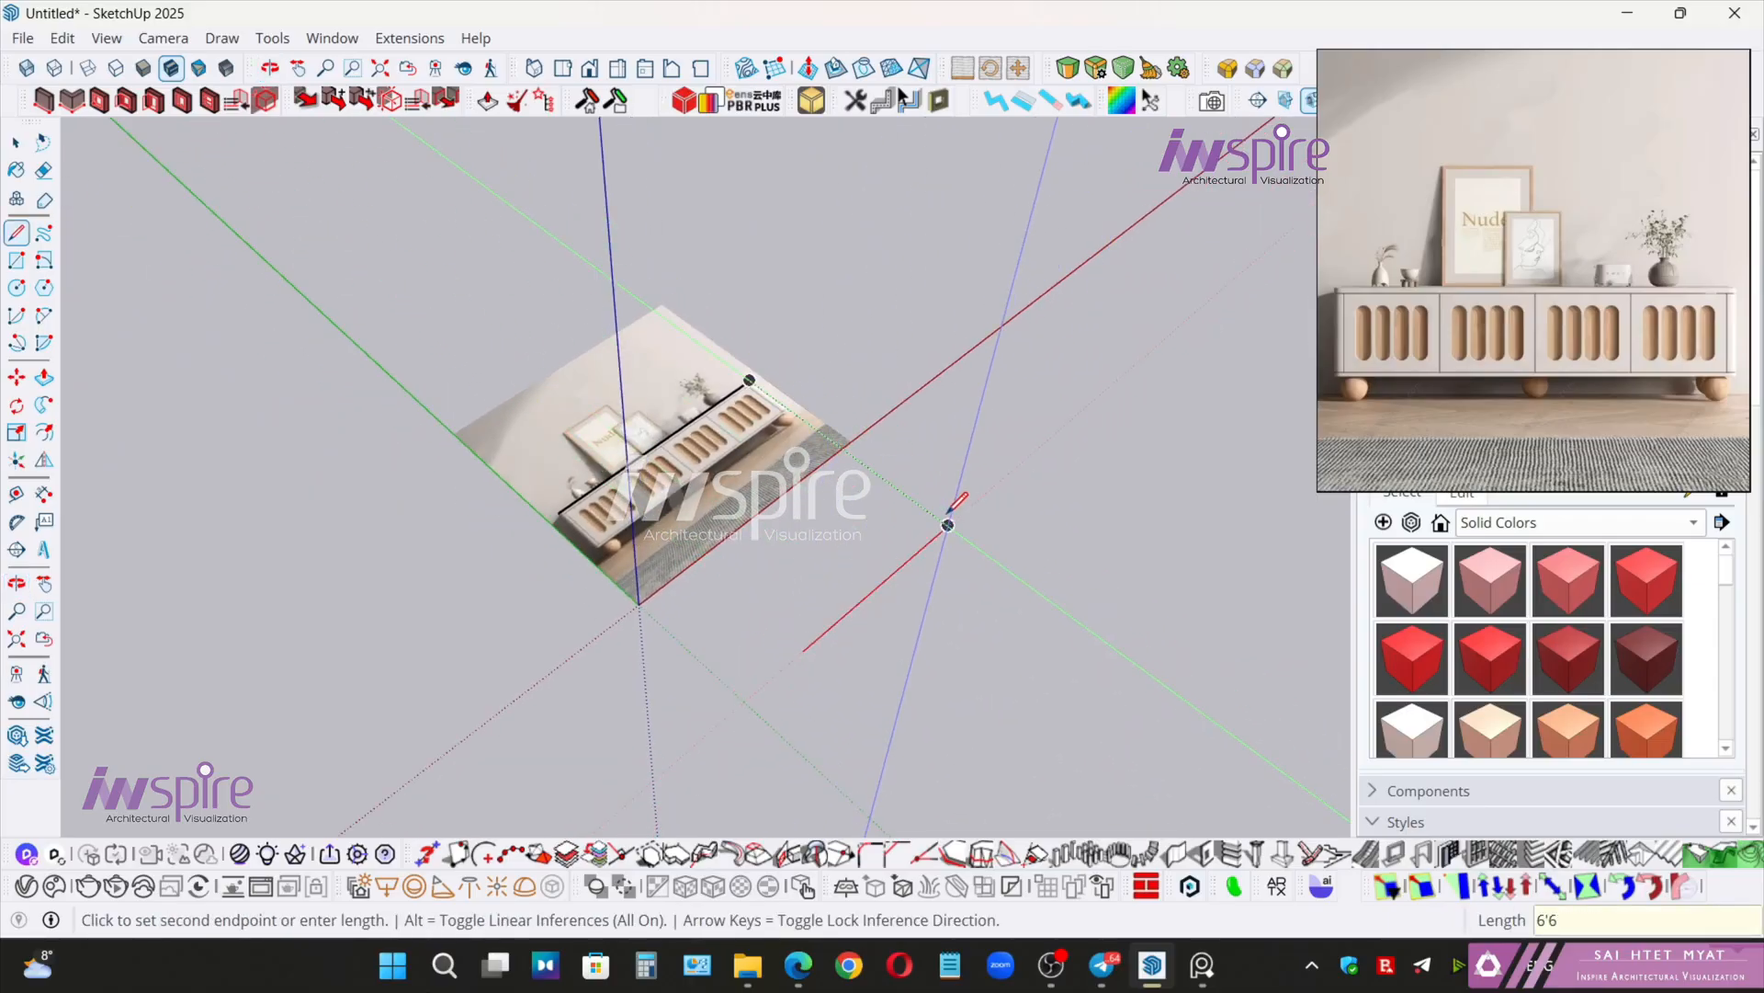
text('6)
key(Return)
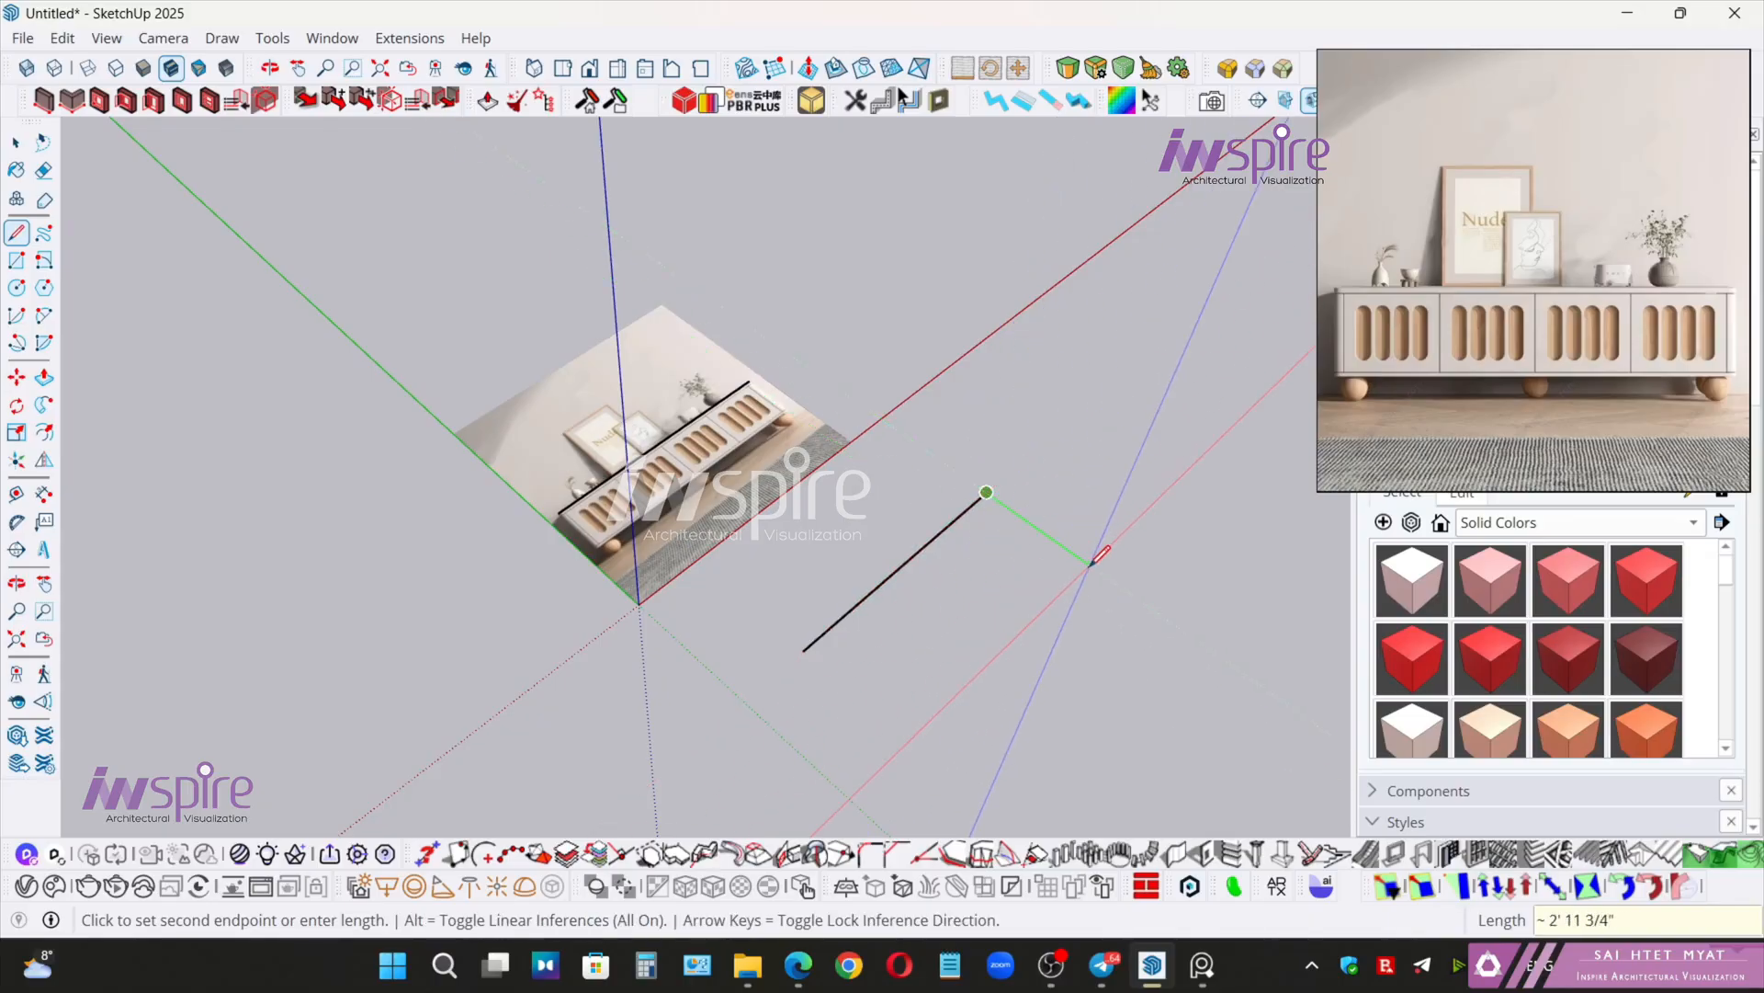
text(15)
key(Return)
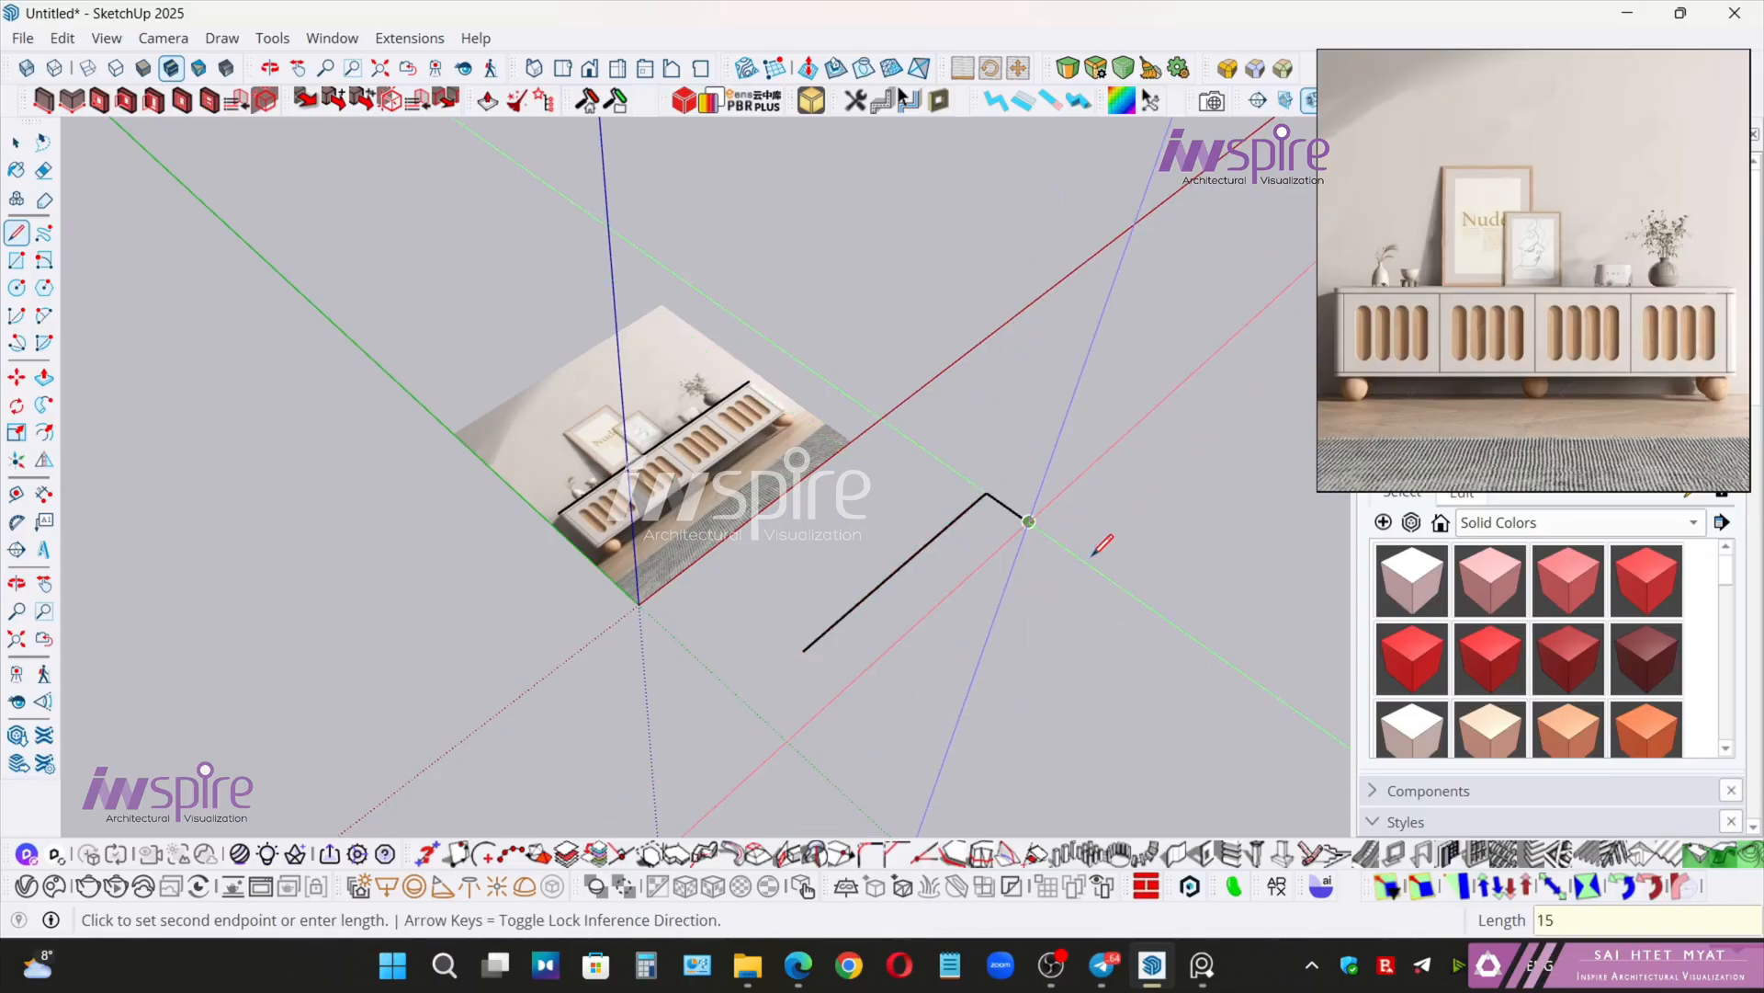
- Draw a rectangle between the free ends of the two lines to form the sideboard's base face
key(r)
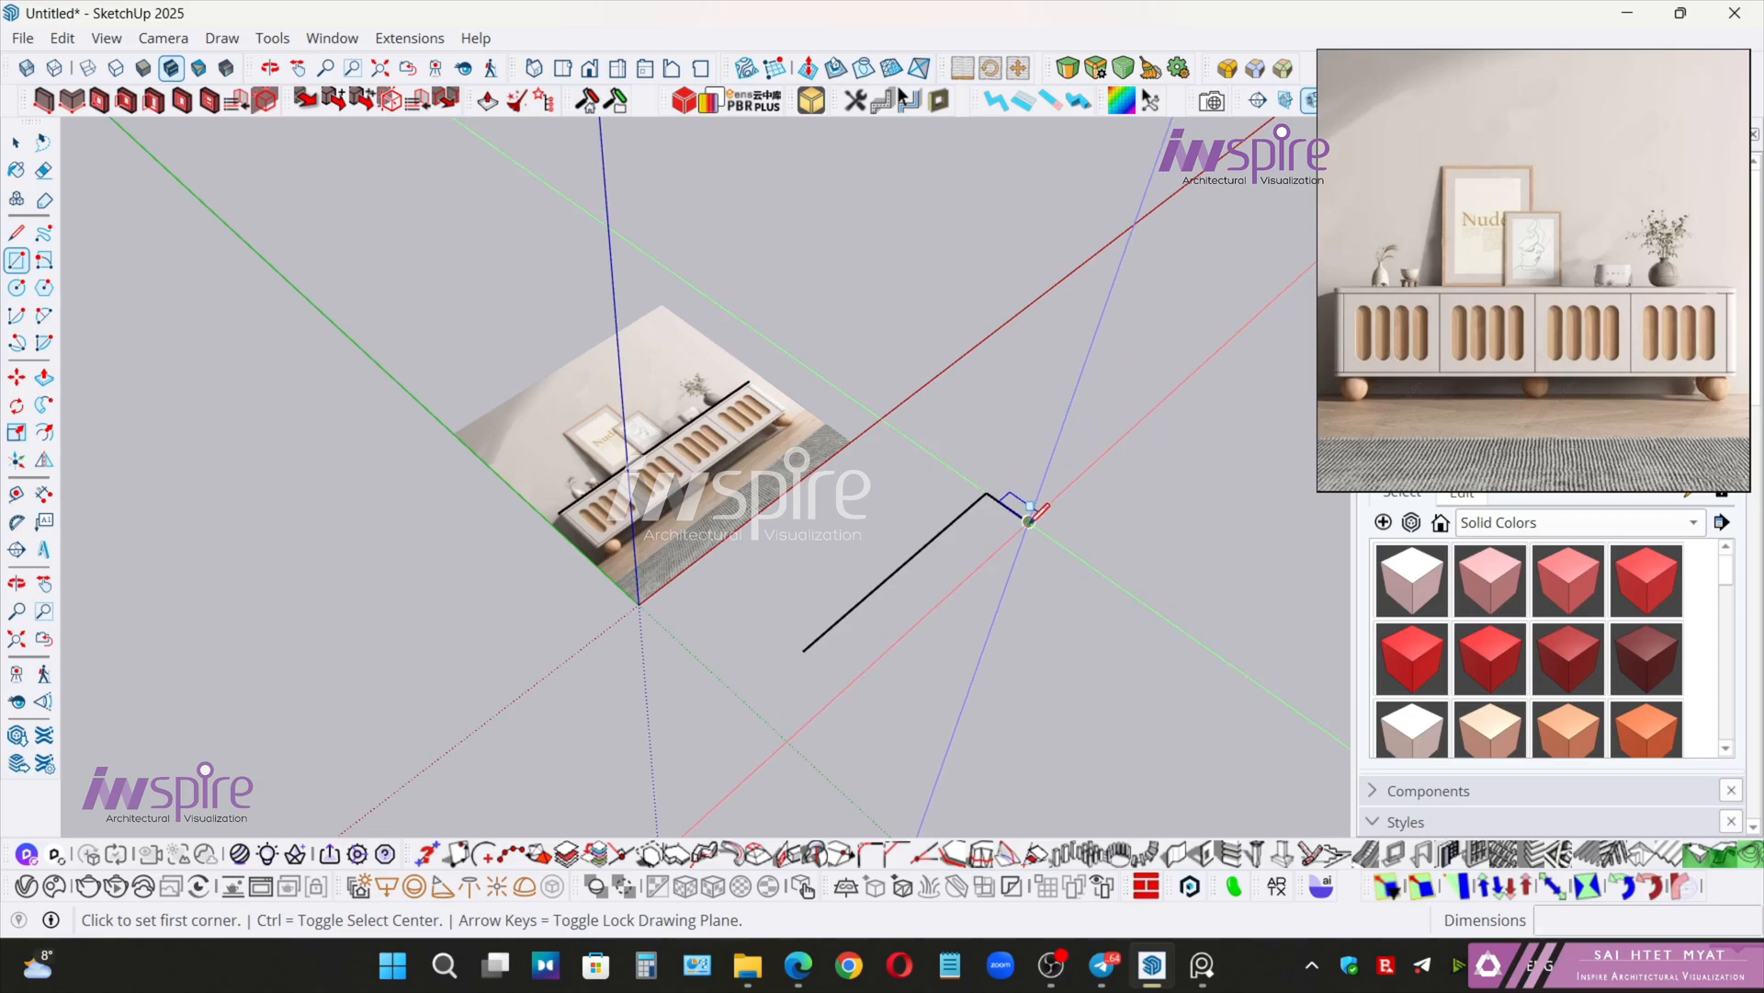
click(1029, 521)
click(804, 652)
key(space)
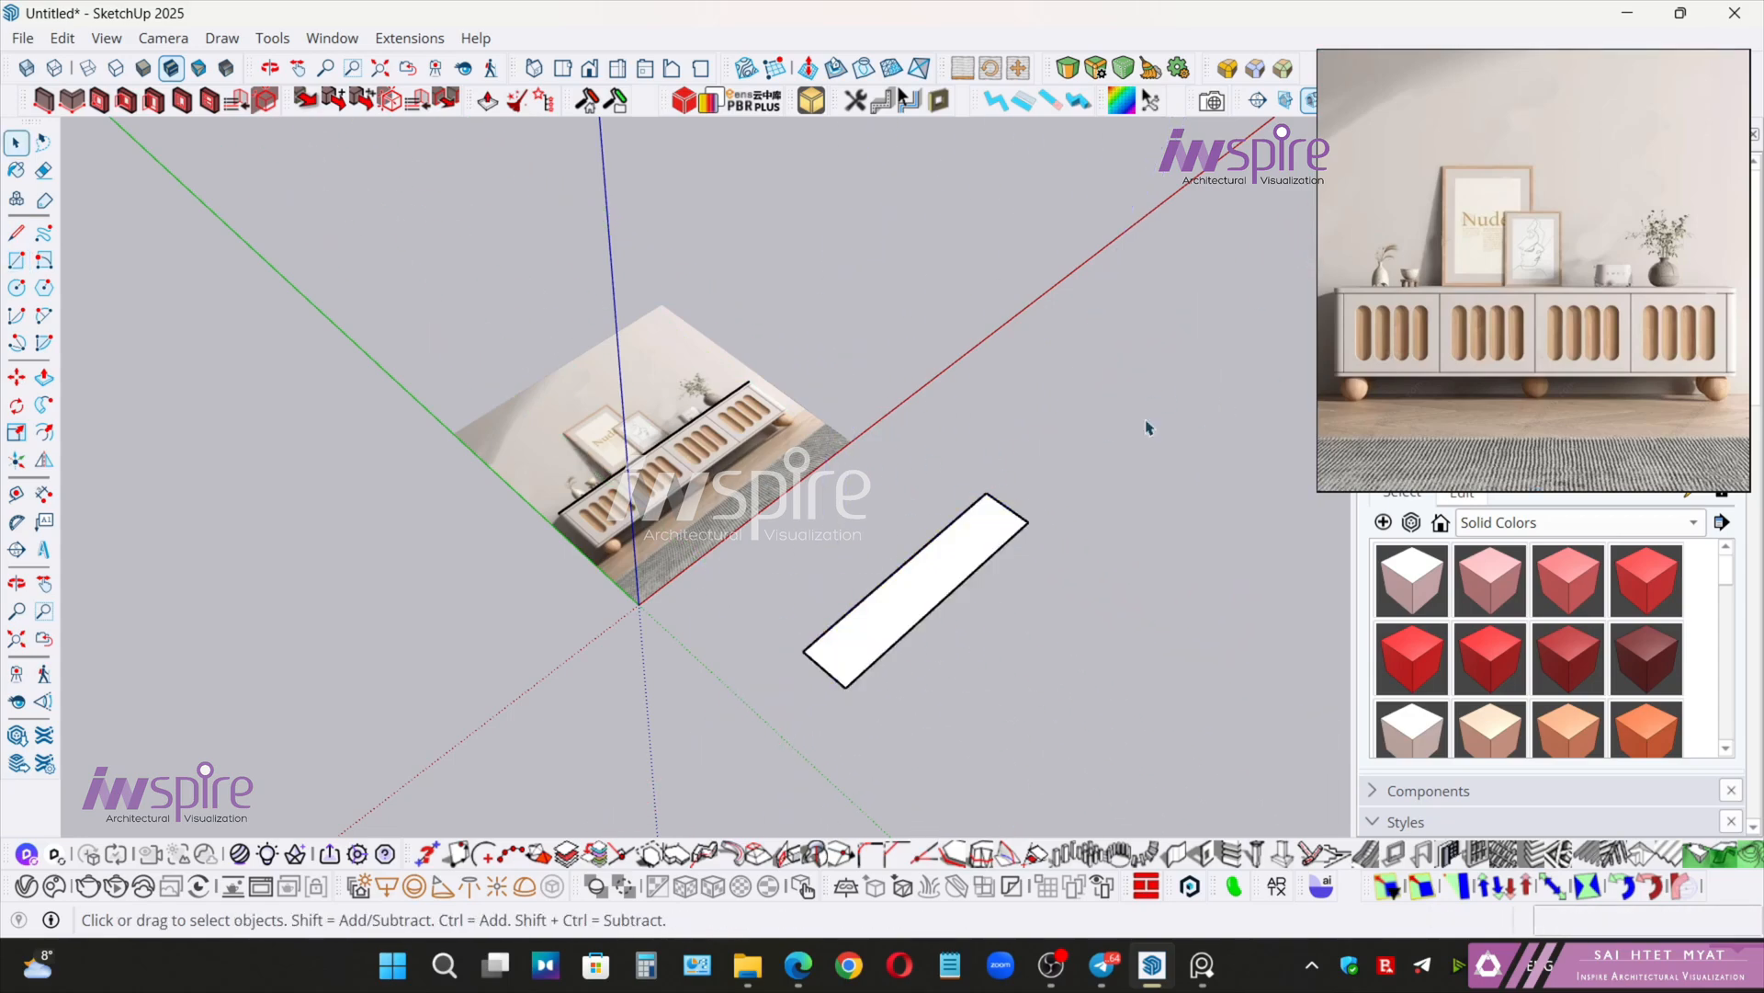
- Enlarge the floating reference picture and zoom in on the sideboard's rounded corner beside the first door
scroll(1384, 324, up, 6)
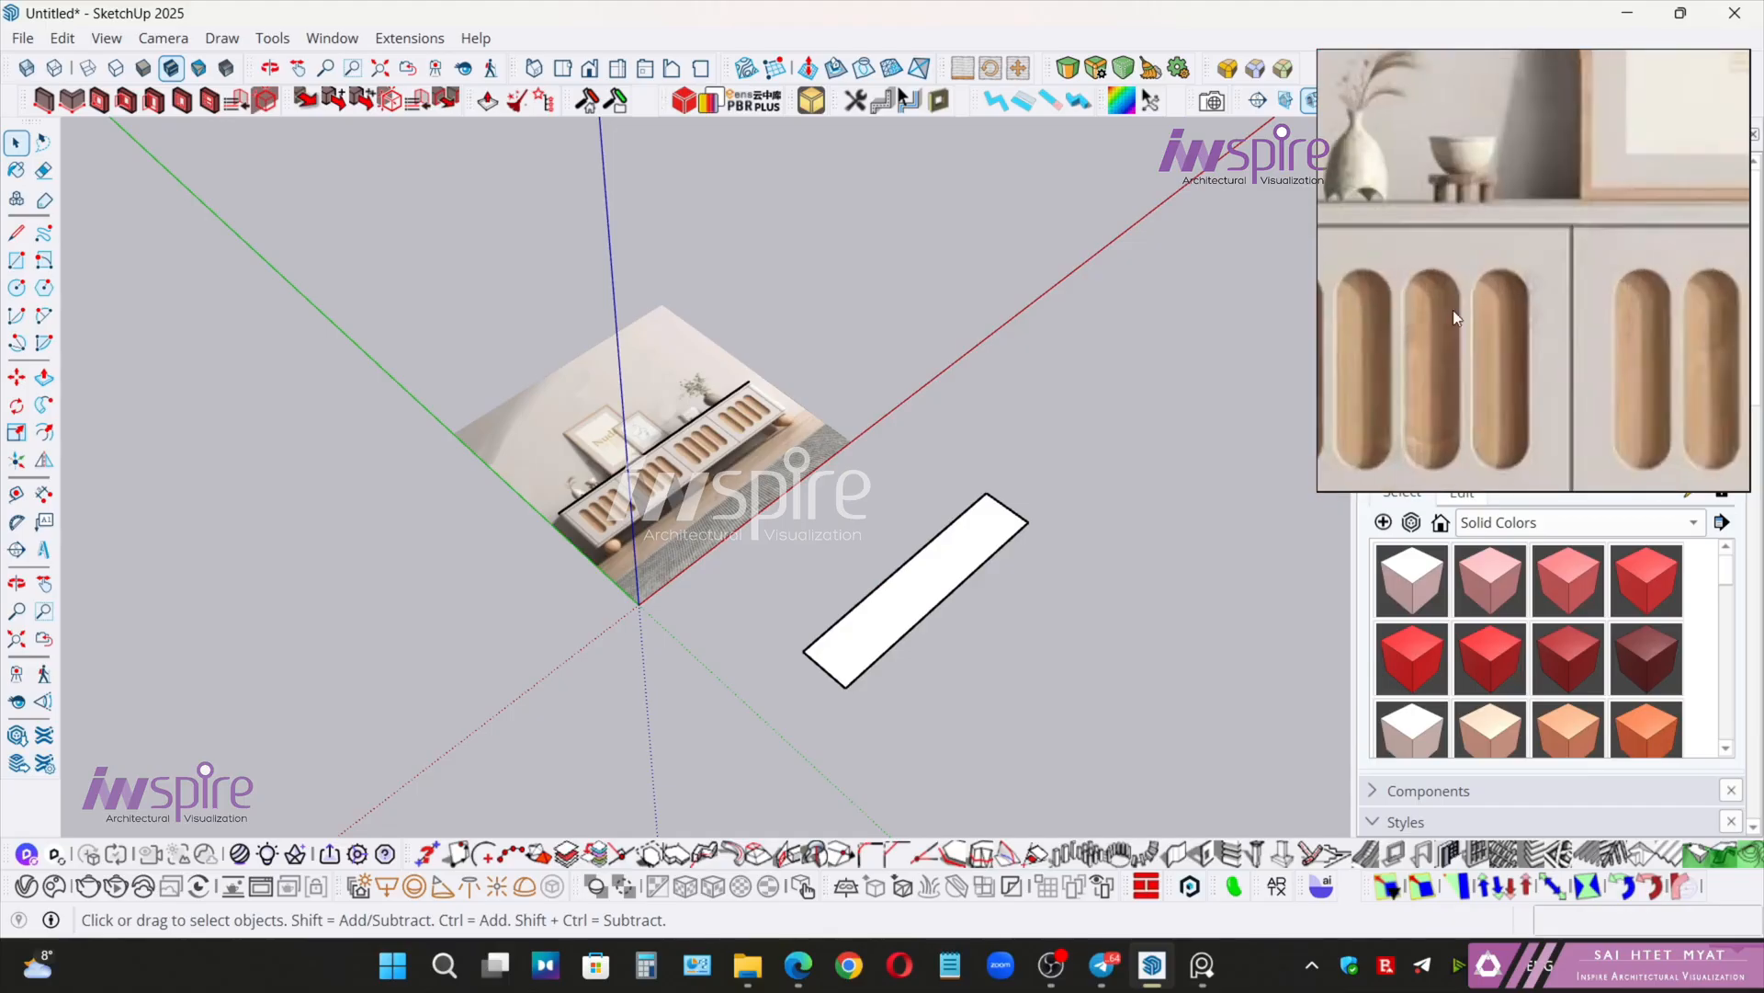
middle_drag(1453, 313, 1547, 301)
middle_drag(1333, 340, 1522, 318)
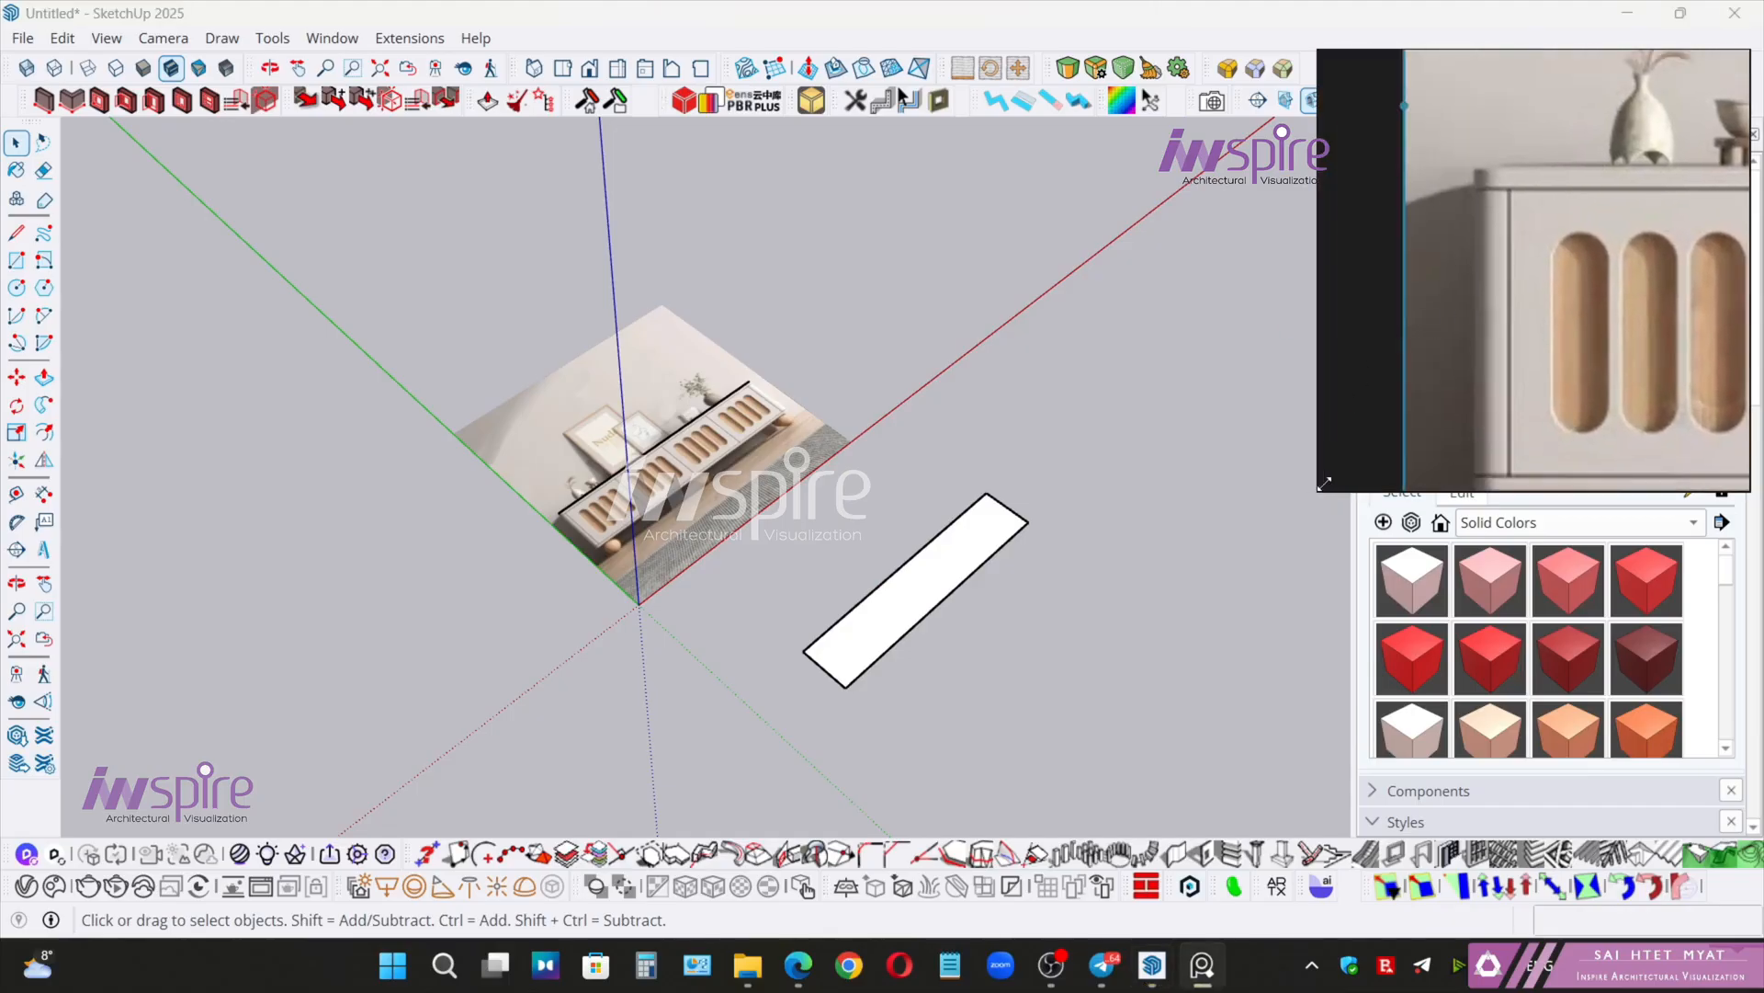
drag(1324, 483, 1190, 583)
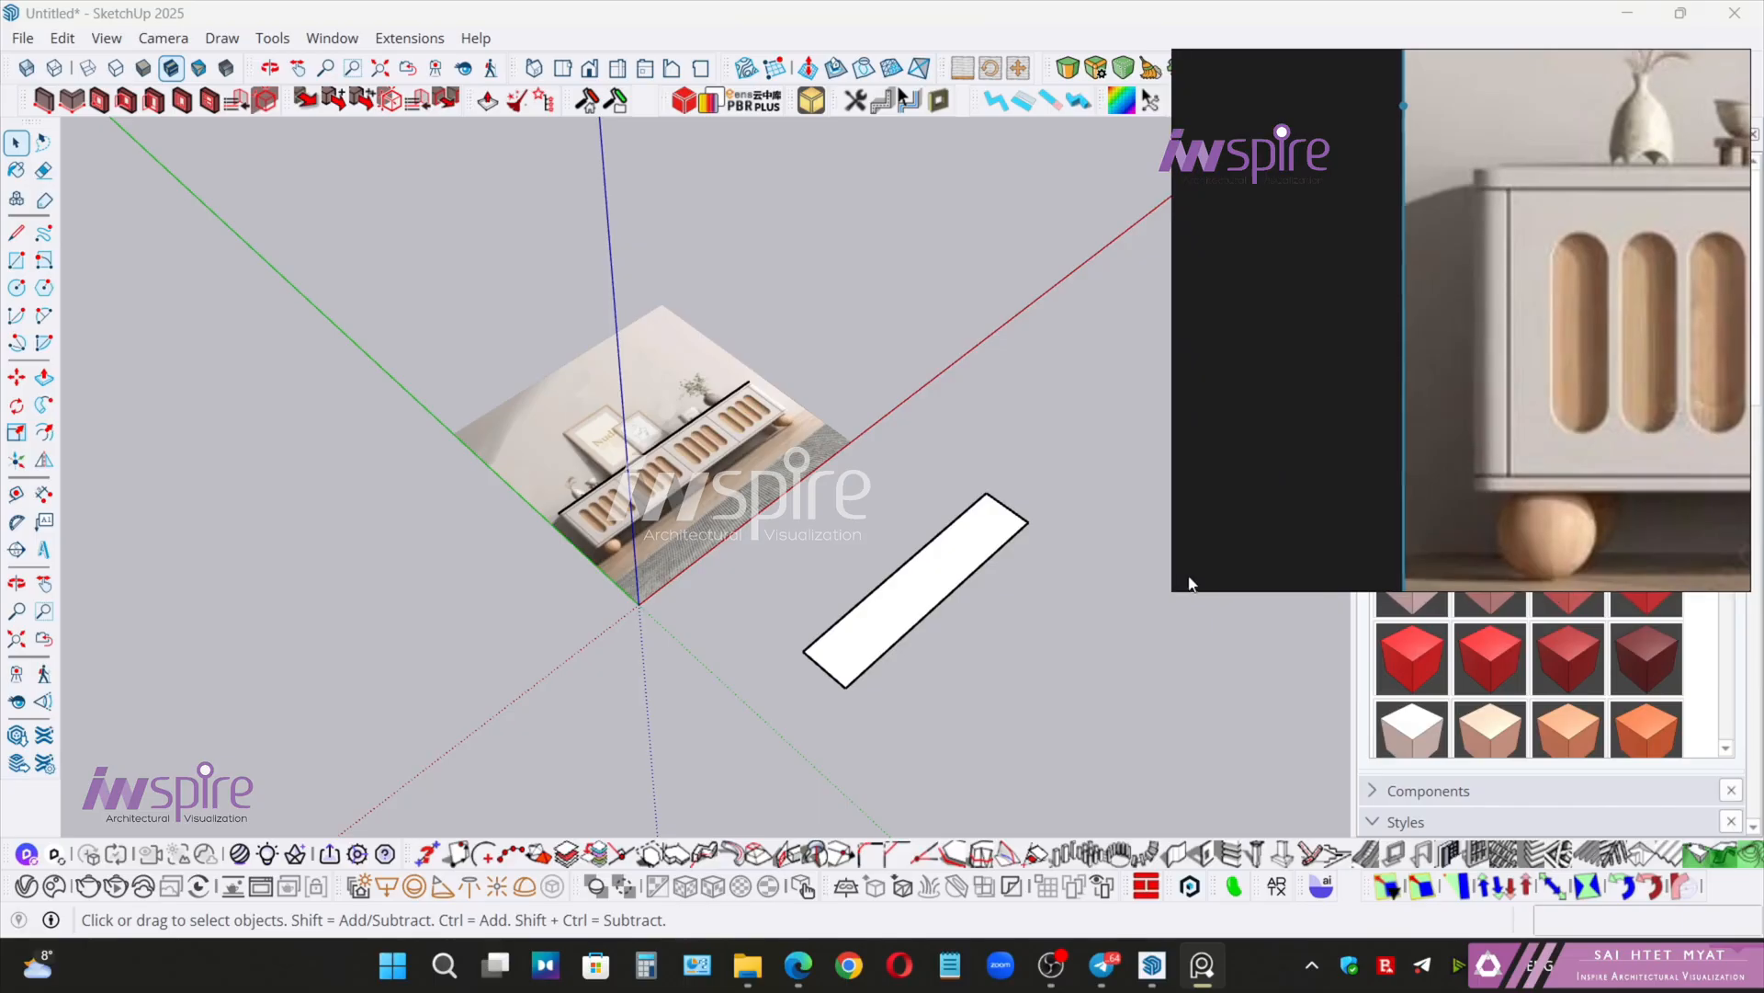
middle_drag(1508, 400, 1287, 411)
scroll(1268, 189, up, 3)
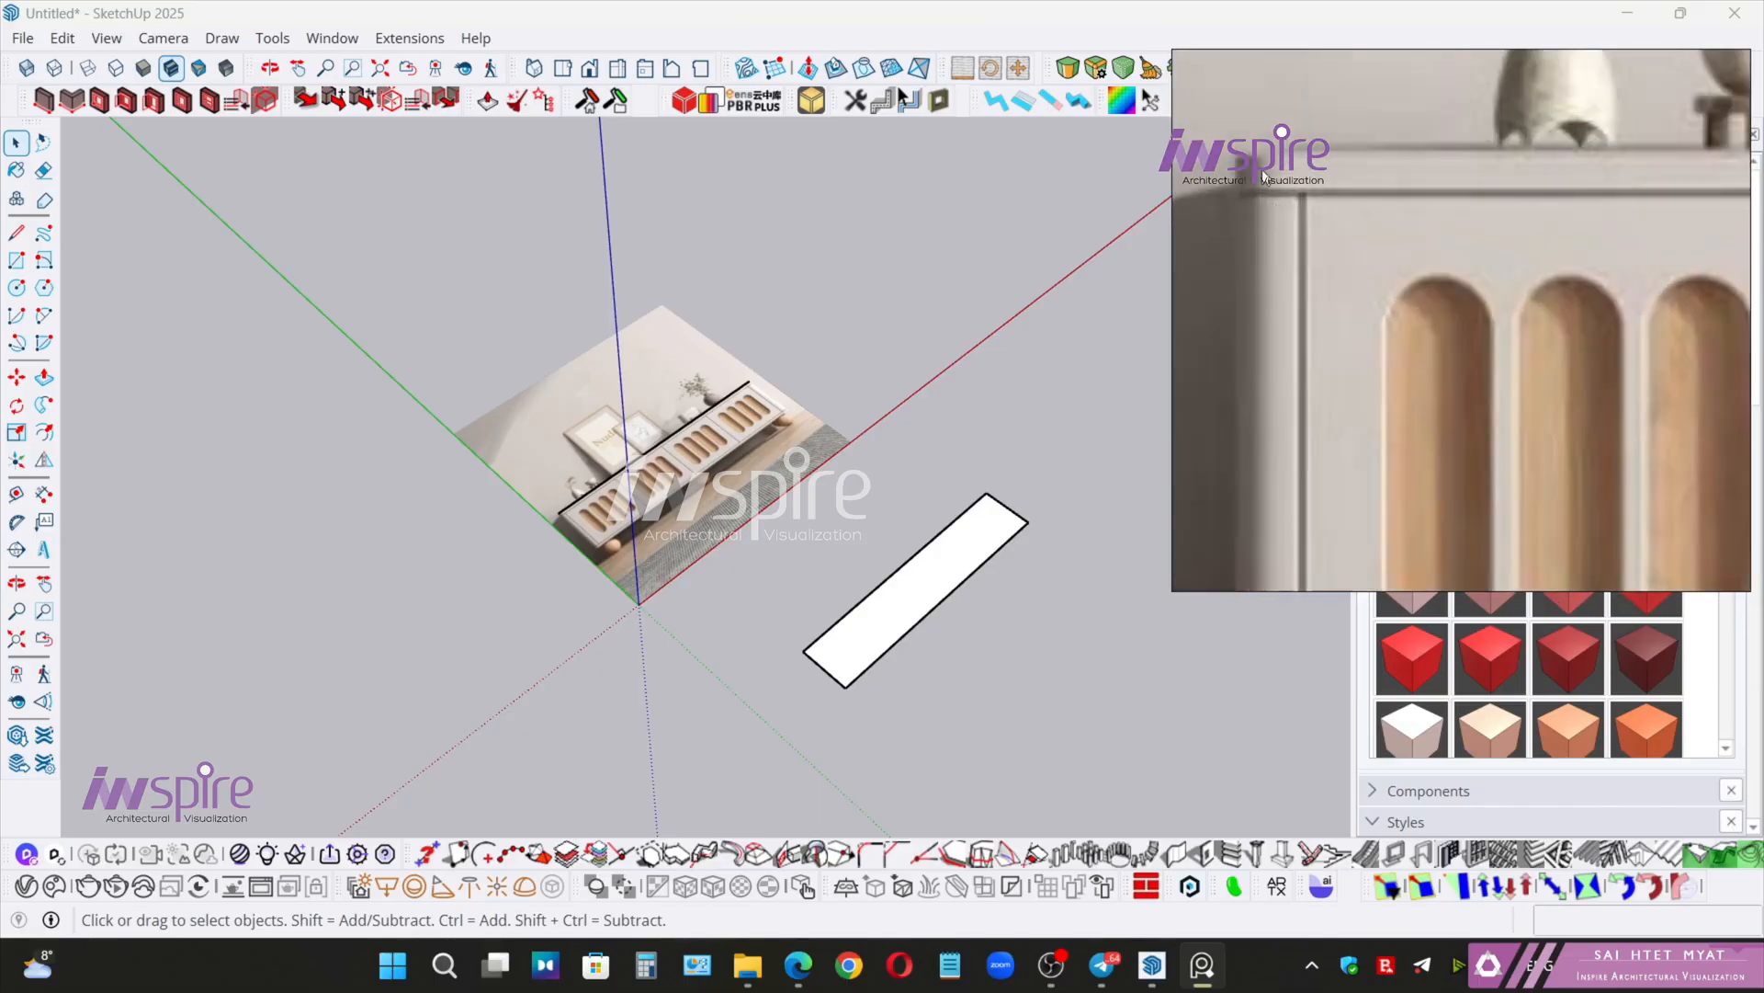
scroll(1328, 235, down, 3)
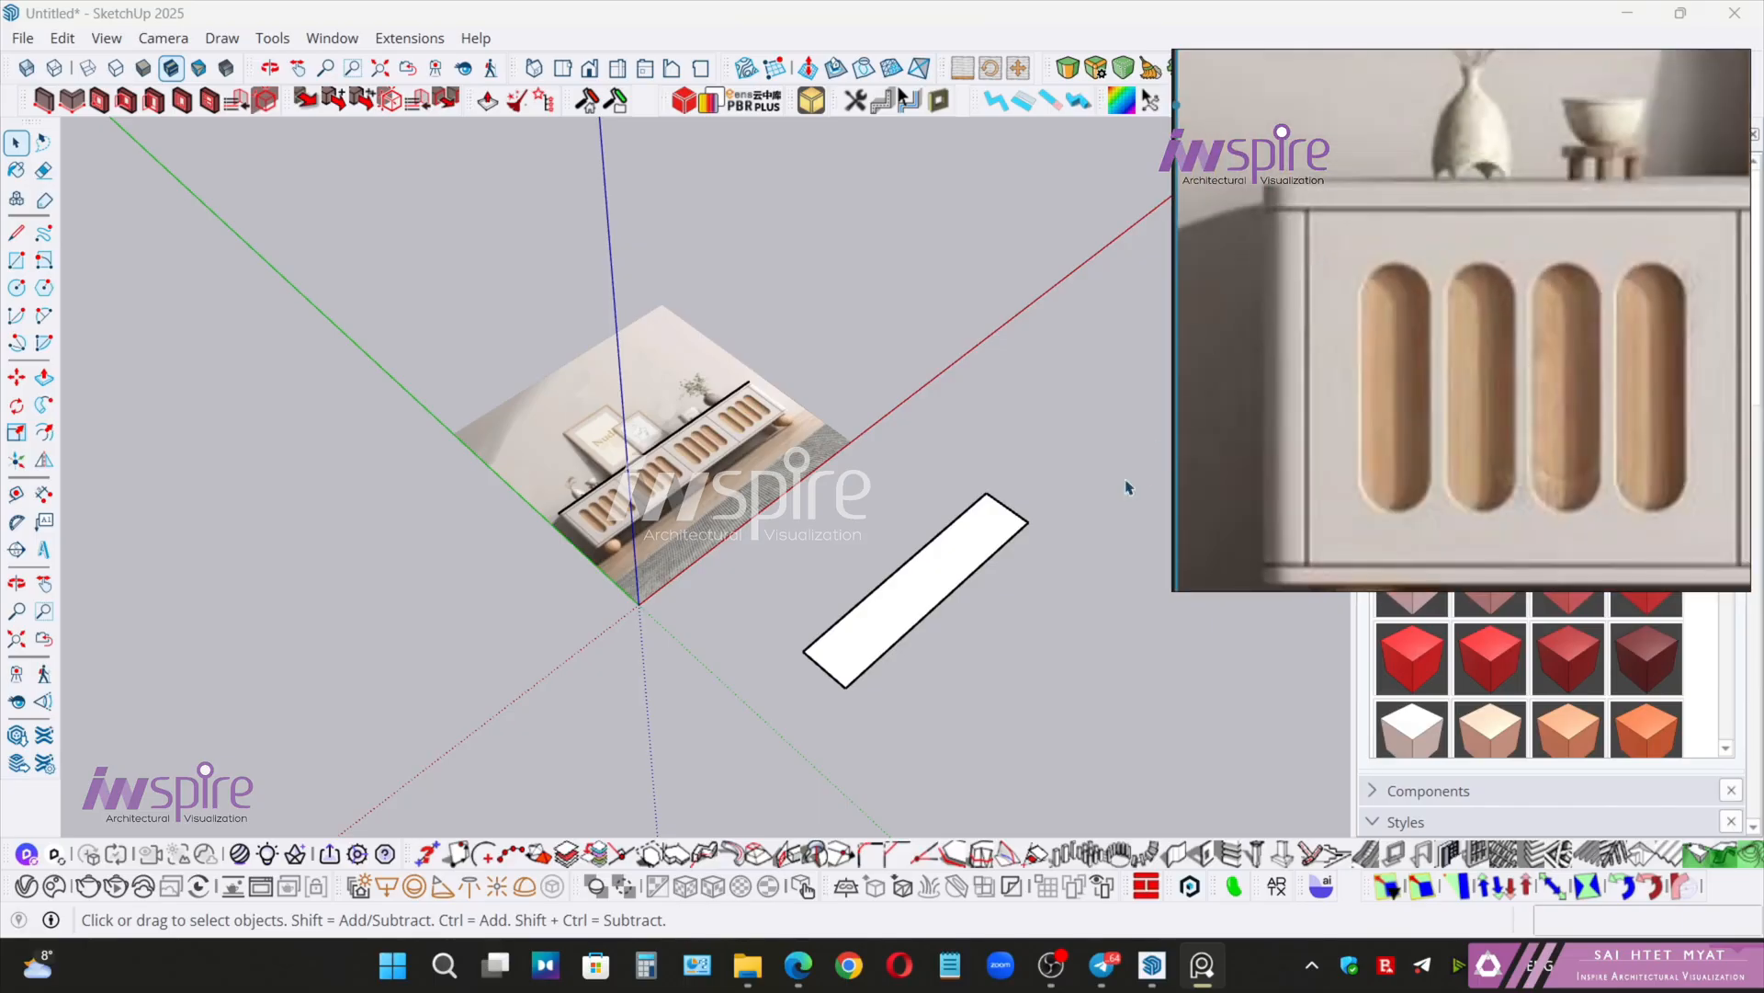
scroll(898, 709, up, 2)
mouse_move(908, 704)
middle_down()
mouse_move(902, 727)
mouse_move(780, 701)
middle_up()
scroll(956, 443, up, 5)
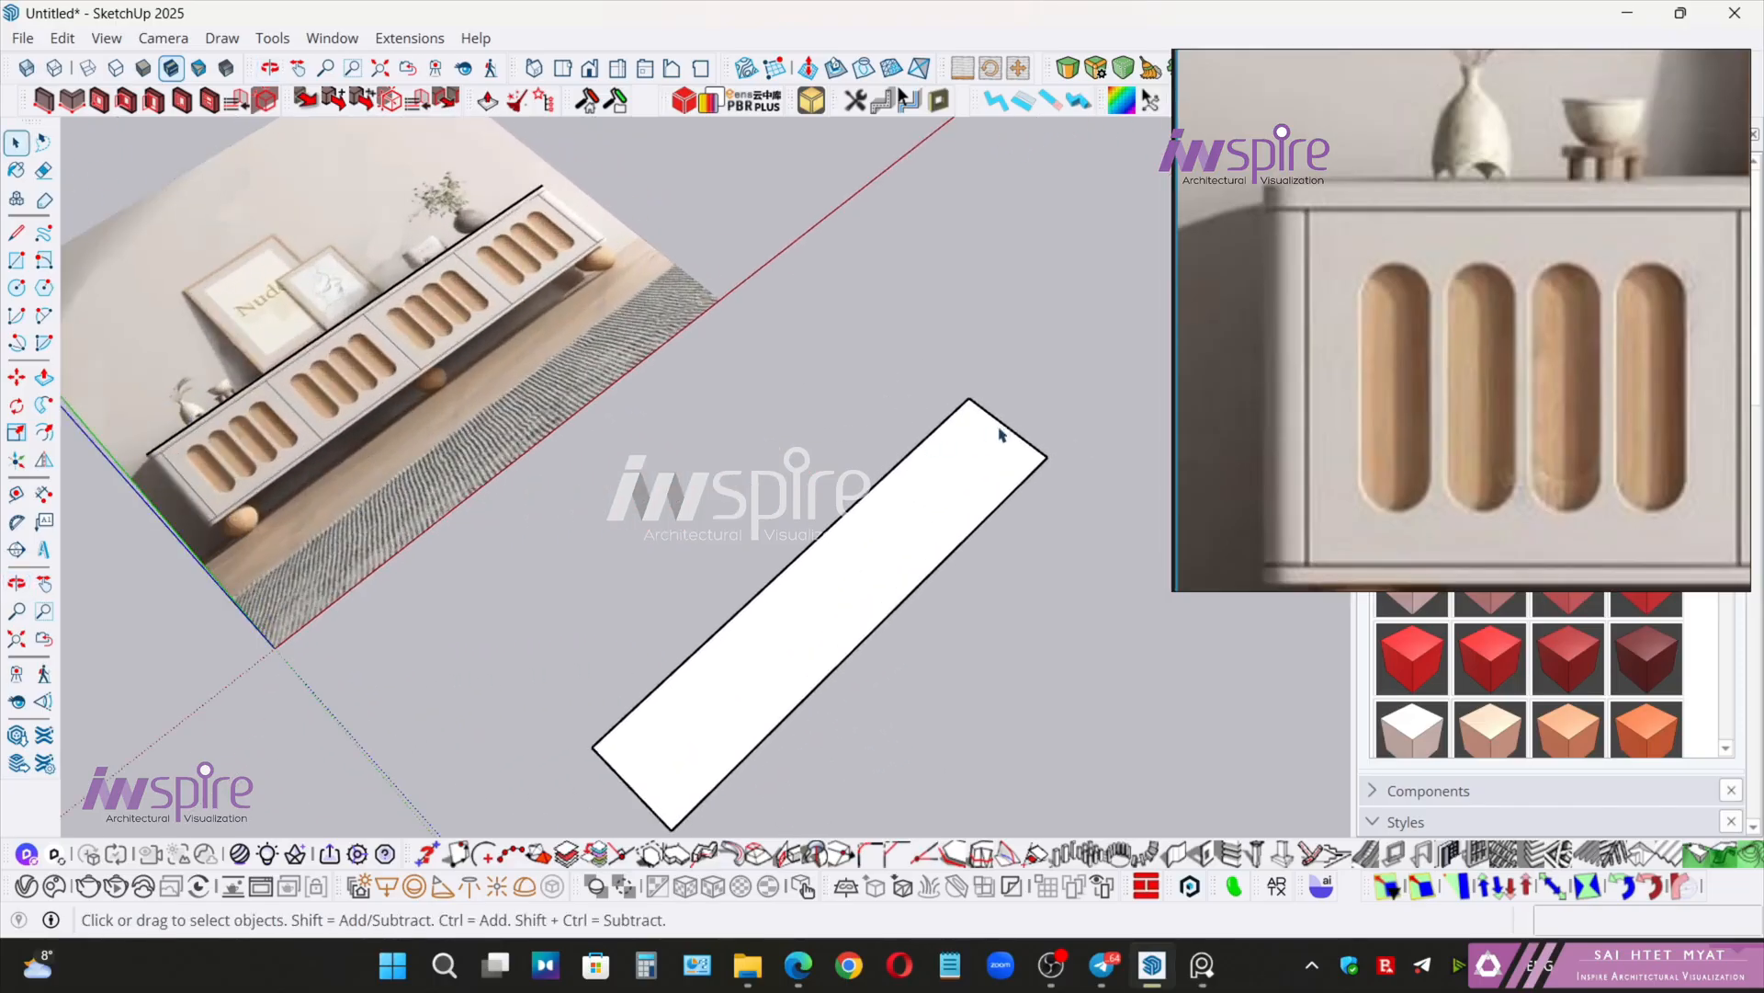
mouse_move(937, 462)
middle_down()
mouse_move(878, 525)
mouse_move(826, 500)
middle_up()
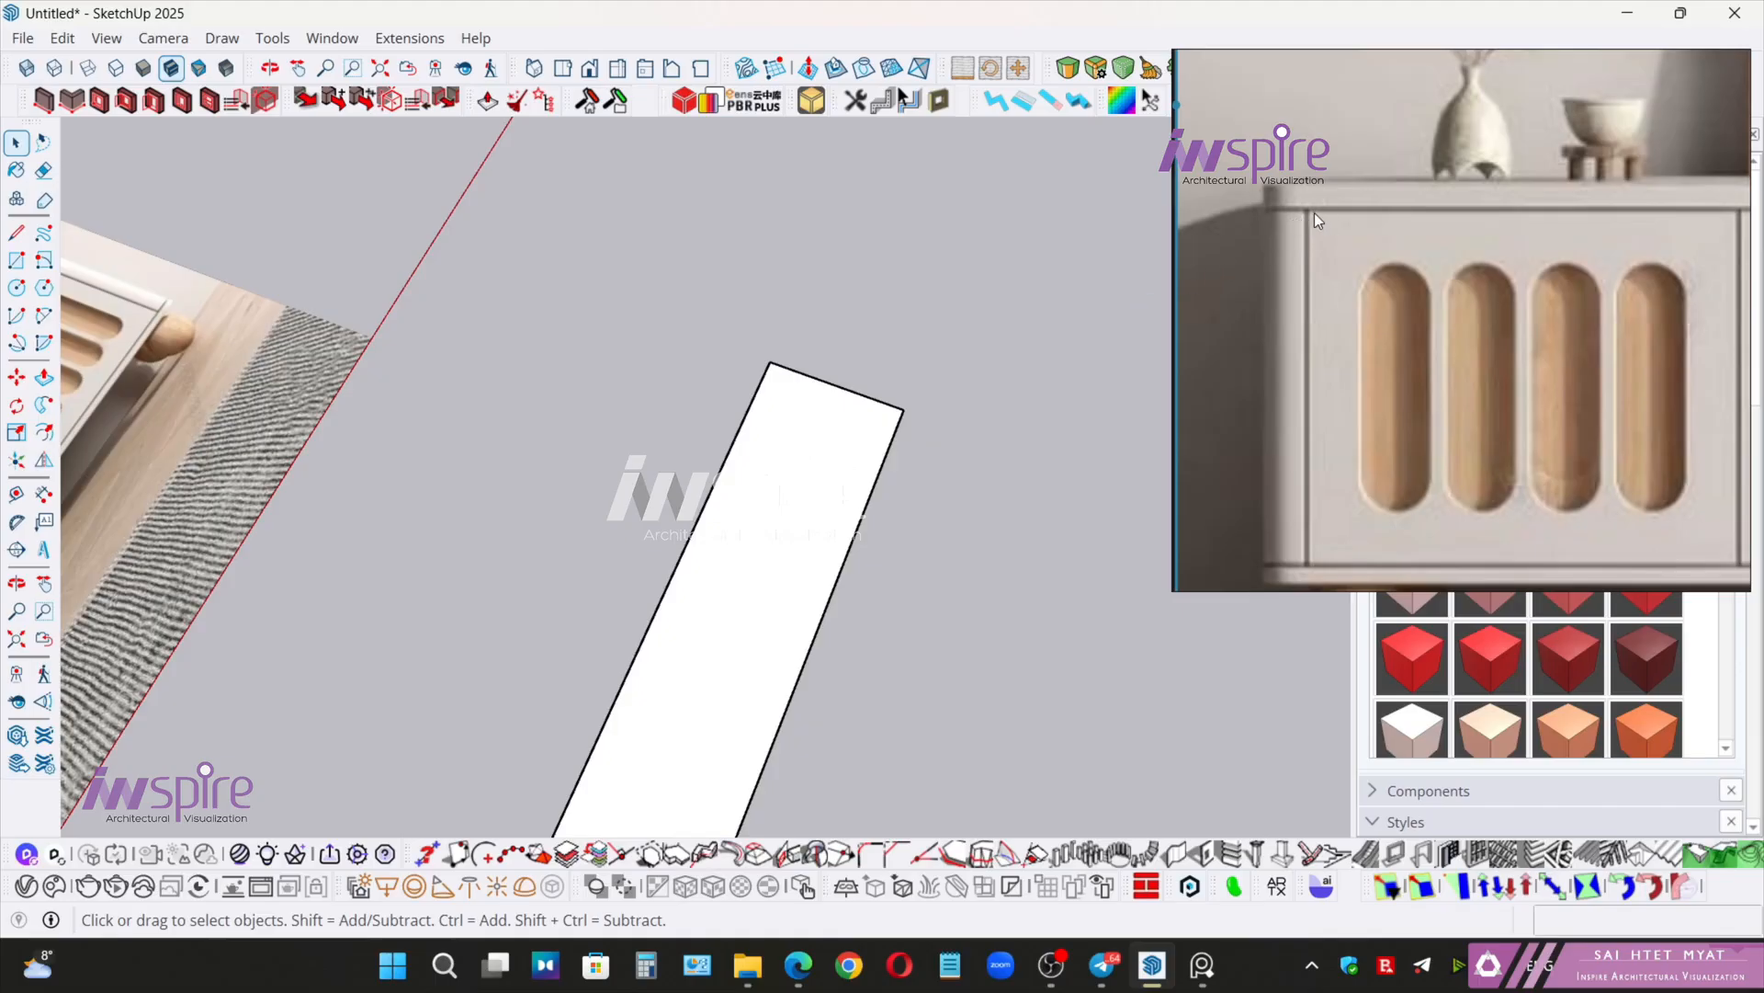
scroll(1271, 220, up, 5)
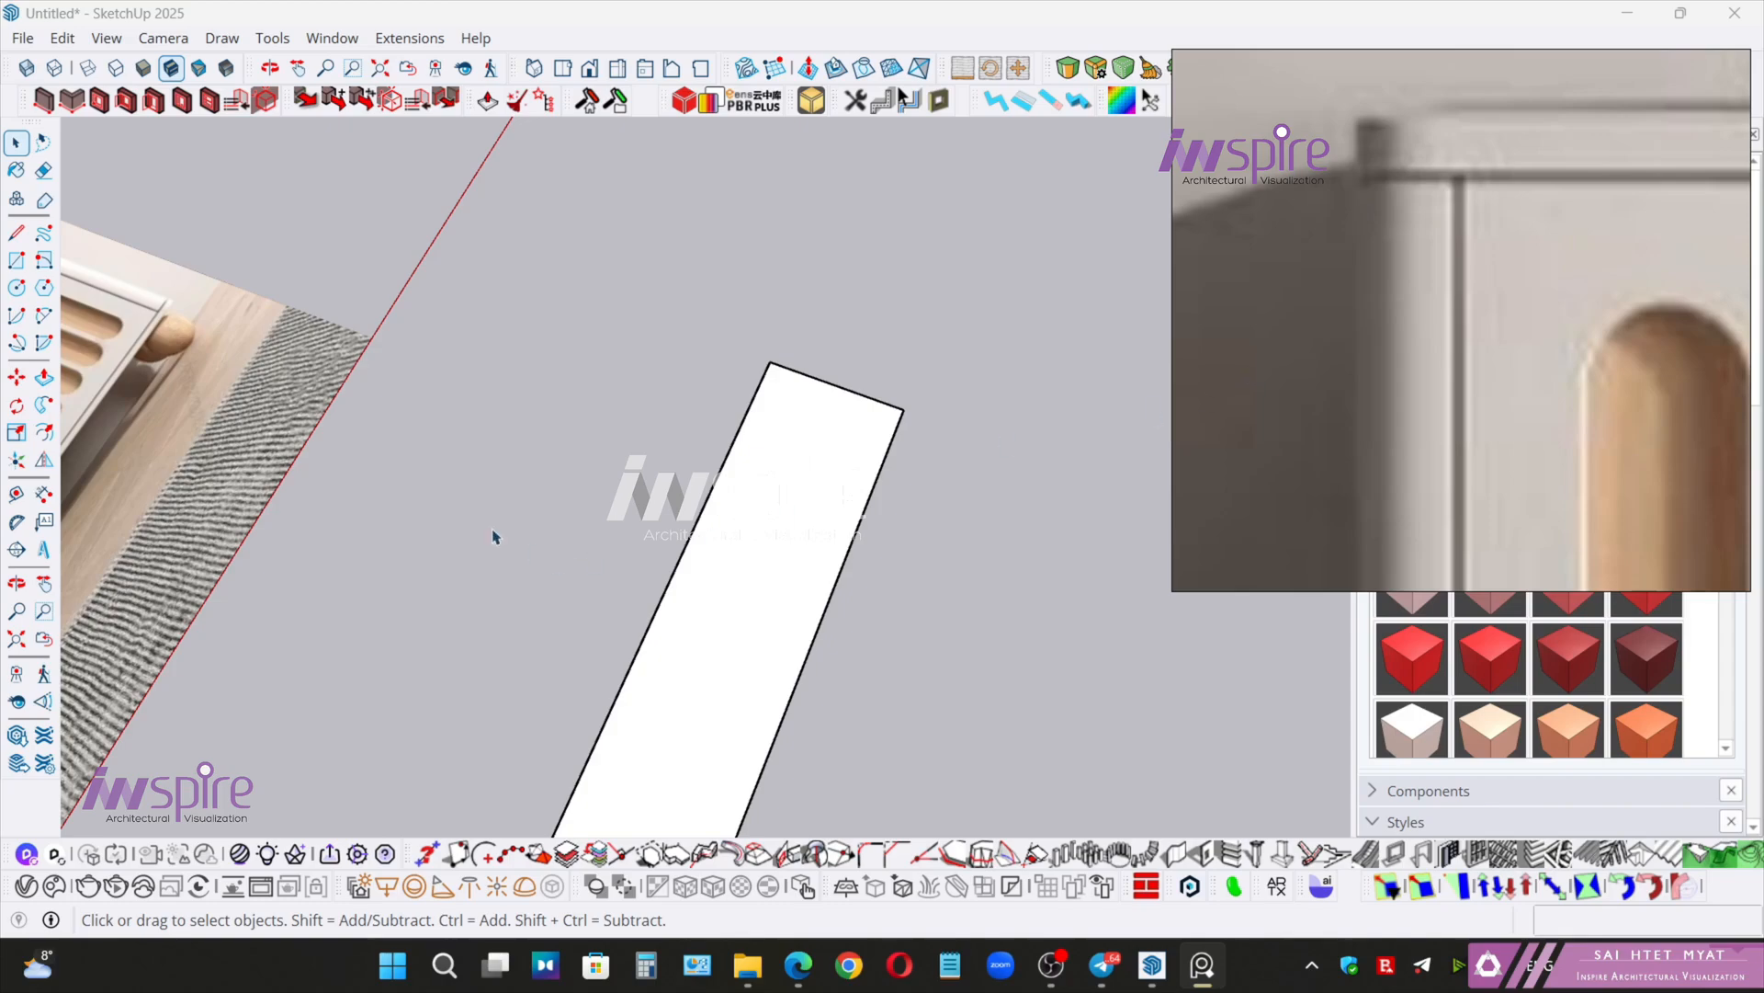
- Delete the imported sideboard photo together with its width line from the model
scroll(514, 514, down, 3)
mouse_move(533, 496)
middle_down()
mouse_move(496, 504)
mouse_move(469, 478)
middle_up()
click(455, 460)
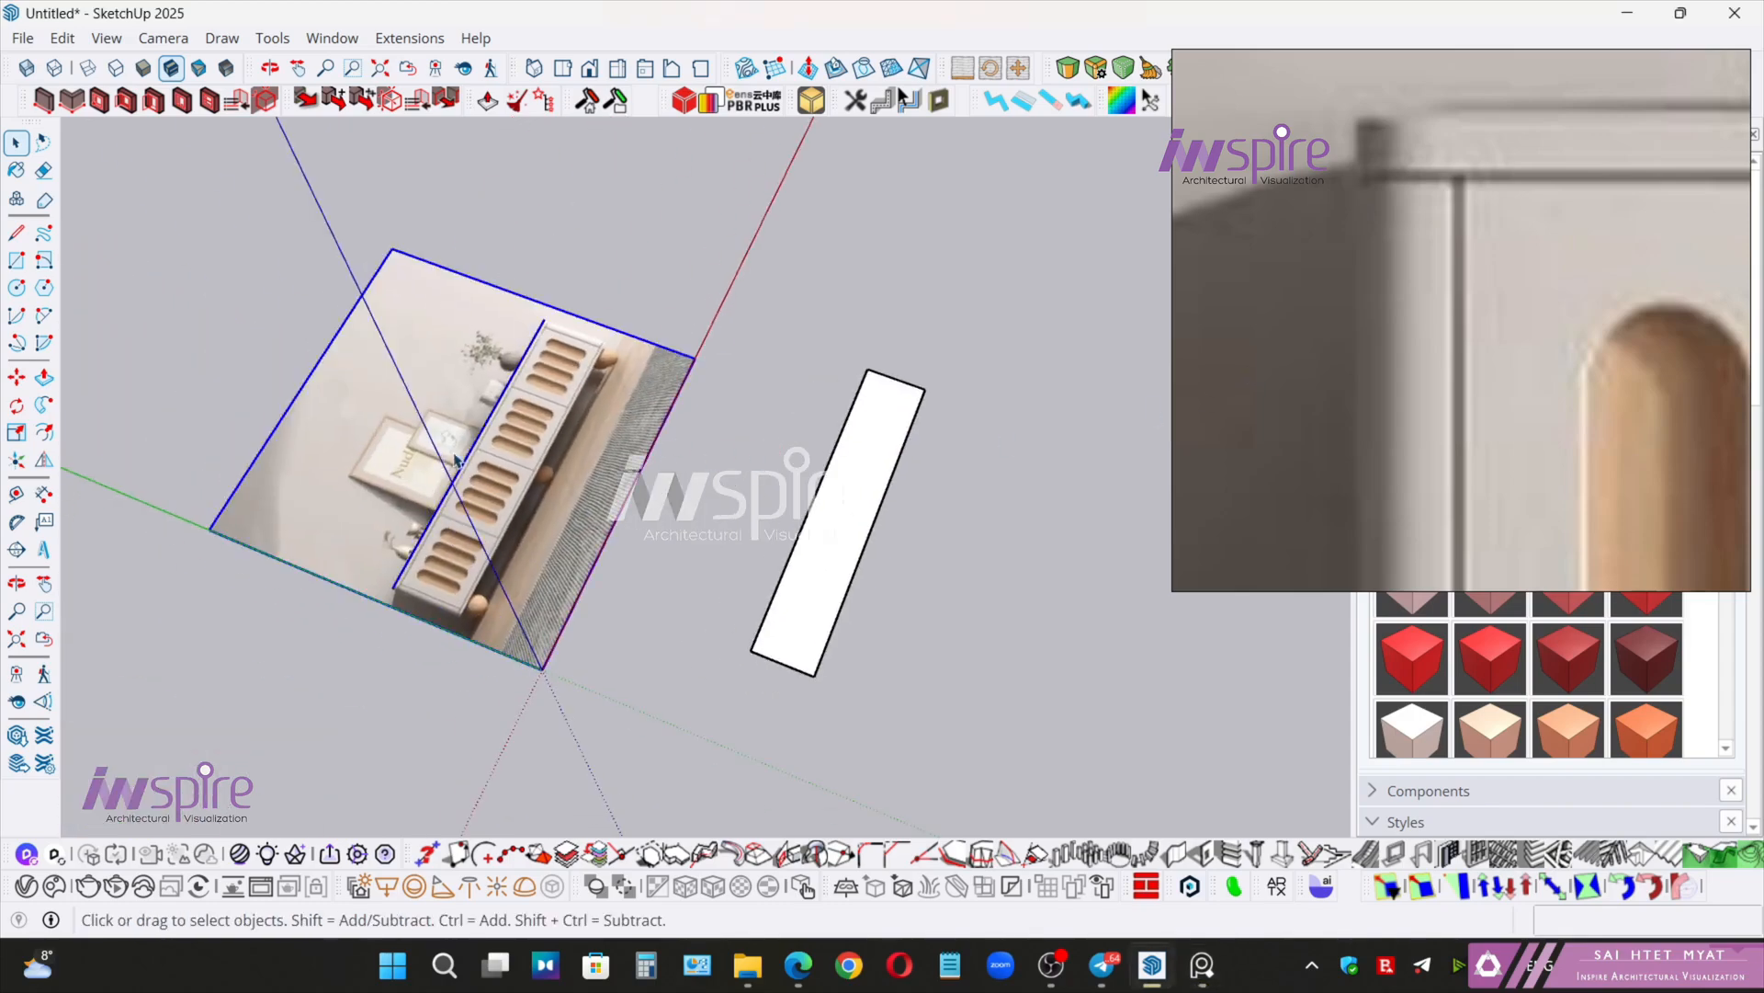
key(Delete)
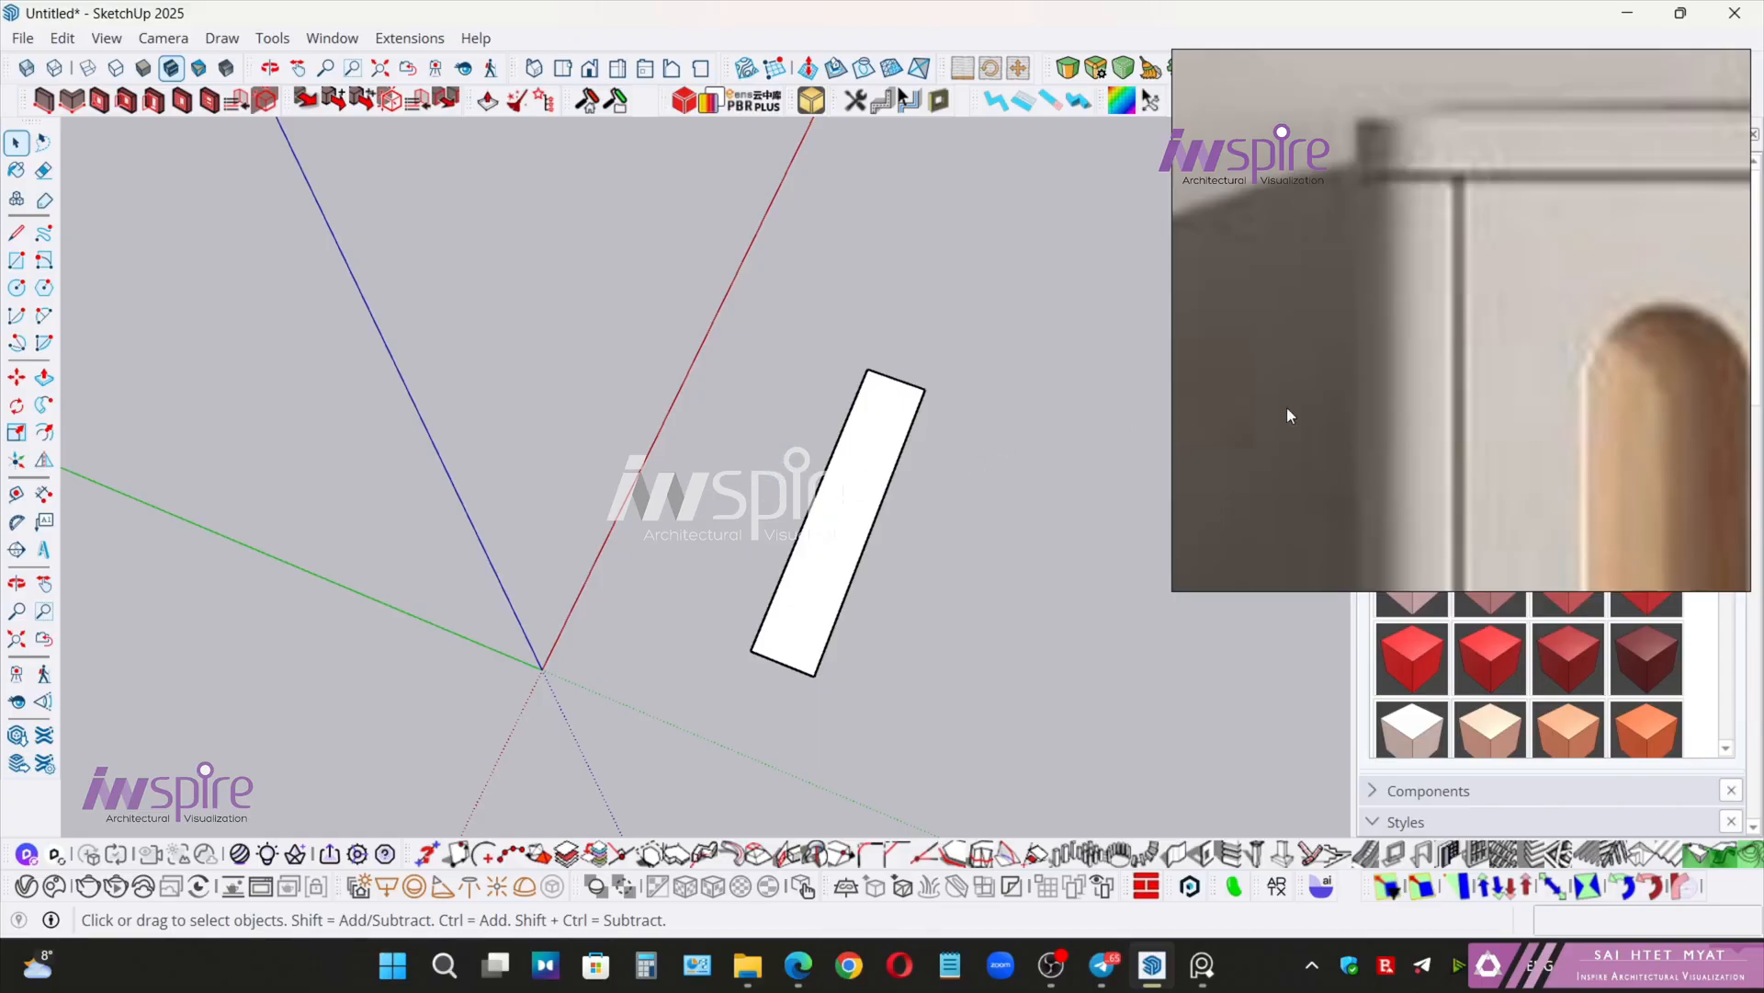
- Place a guide line 2.5" inside the rectangle's short edge at the far end along the red axis
scroll(1524, 273, down, 8)
middle_drag(1553, 334, 1244, 384)
mouse_move(1362, 364)
middle_down()
mouse_move(1423, 358)
mouse_move(1448, 331)
mouse_move(1294, 318)
mouse_move(1353, 370)
mouse_move(1416, 343)
mouse_move(1387, 366)
middle_up()
scroll(1386, 366, up, 4)
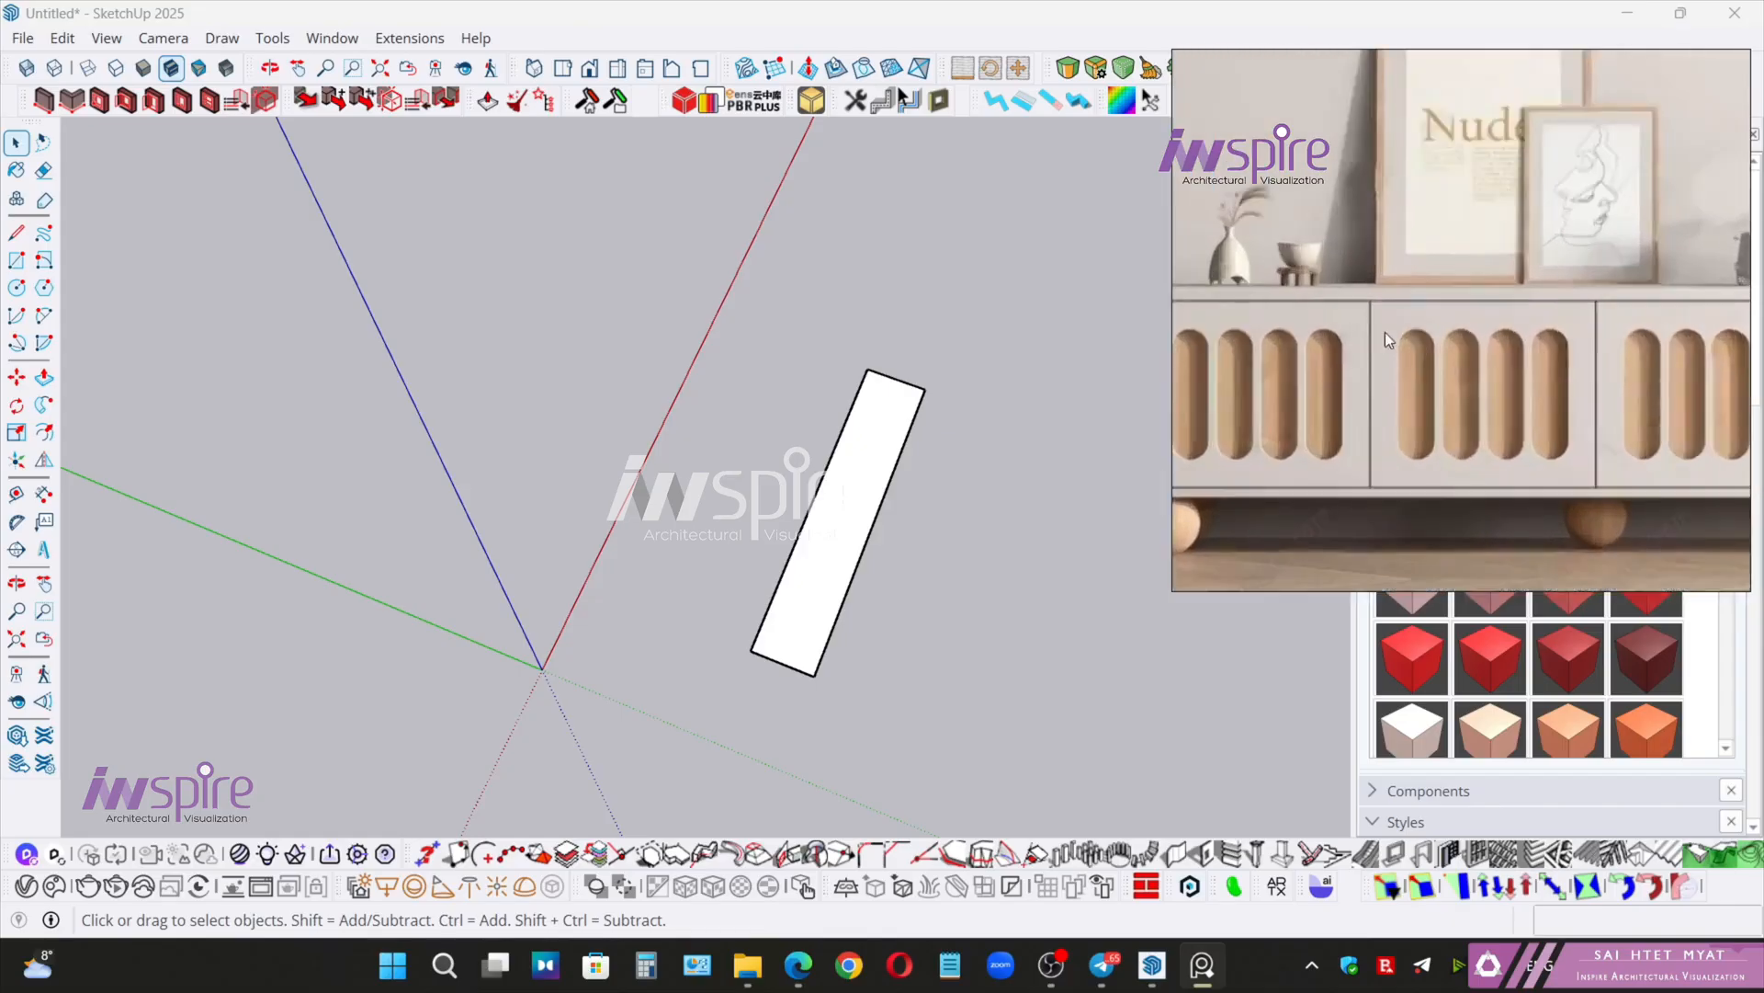
scroll(1385, 333, up, 5)
mouse_move(890, 492)
middle_down()
mouse_move(874, 445)
mouse_move(941, 378)
middle_up()
scroll(902, 394, up, 5)
click(921, 379)
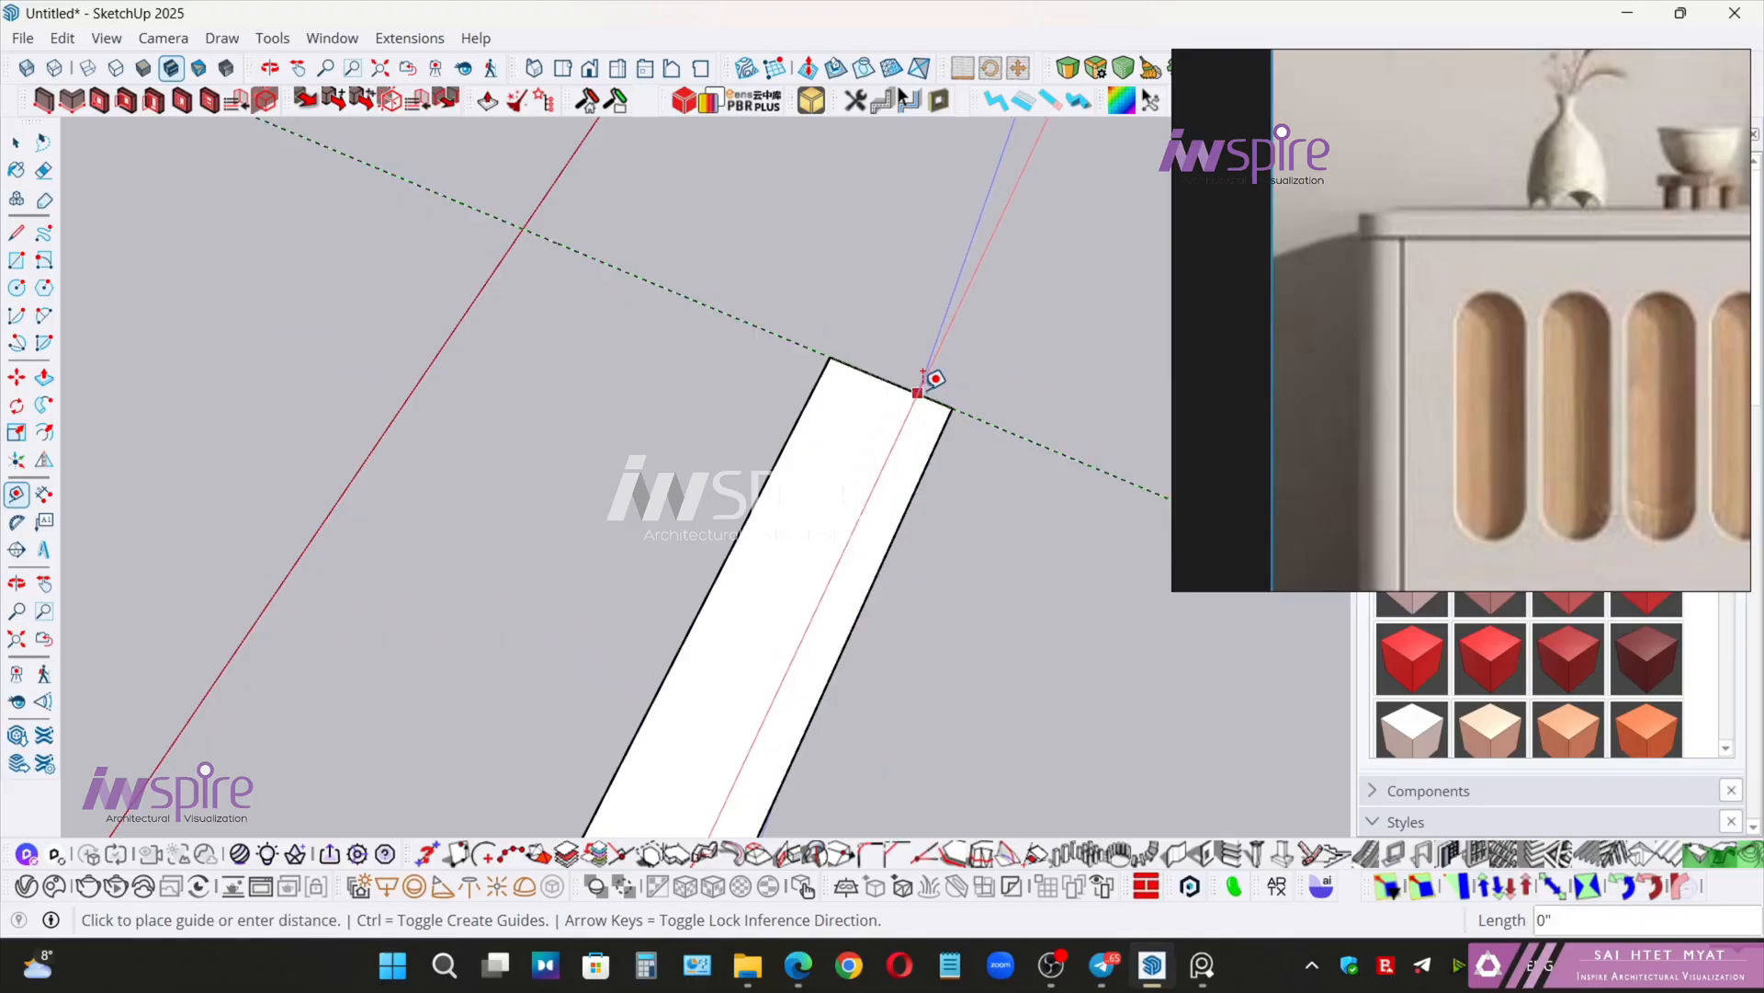
text(2.5)
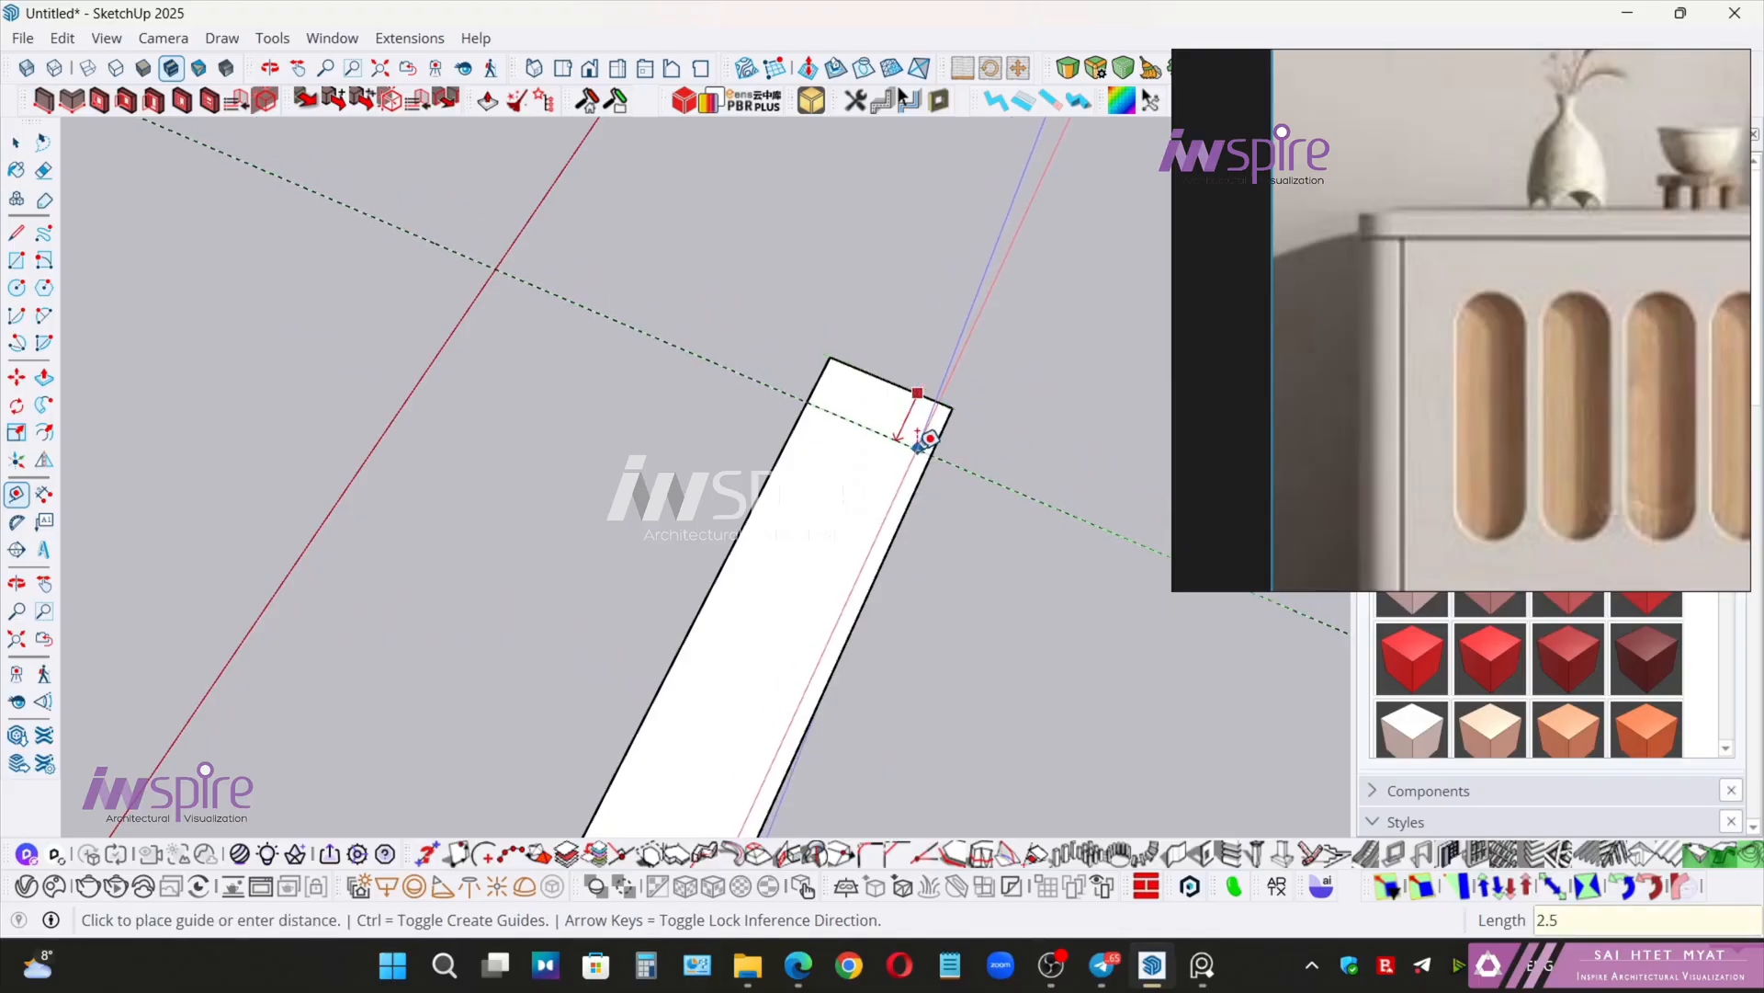
key(Return)
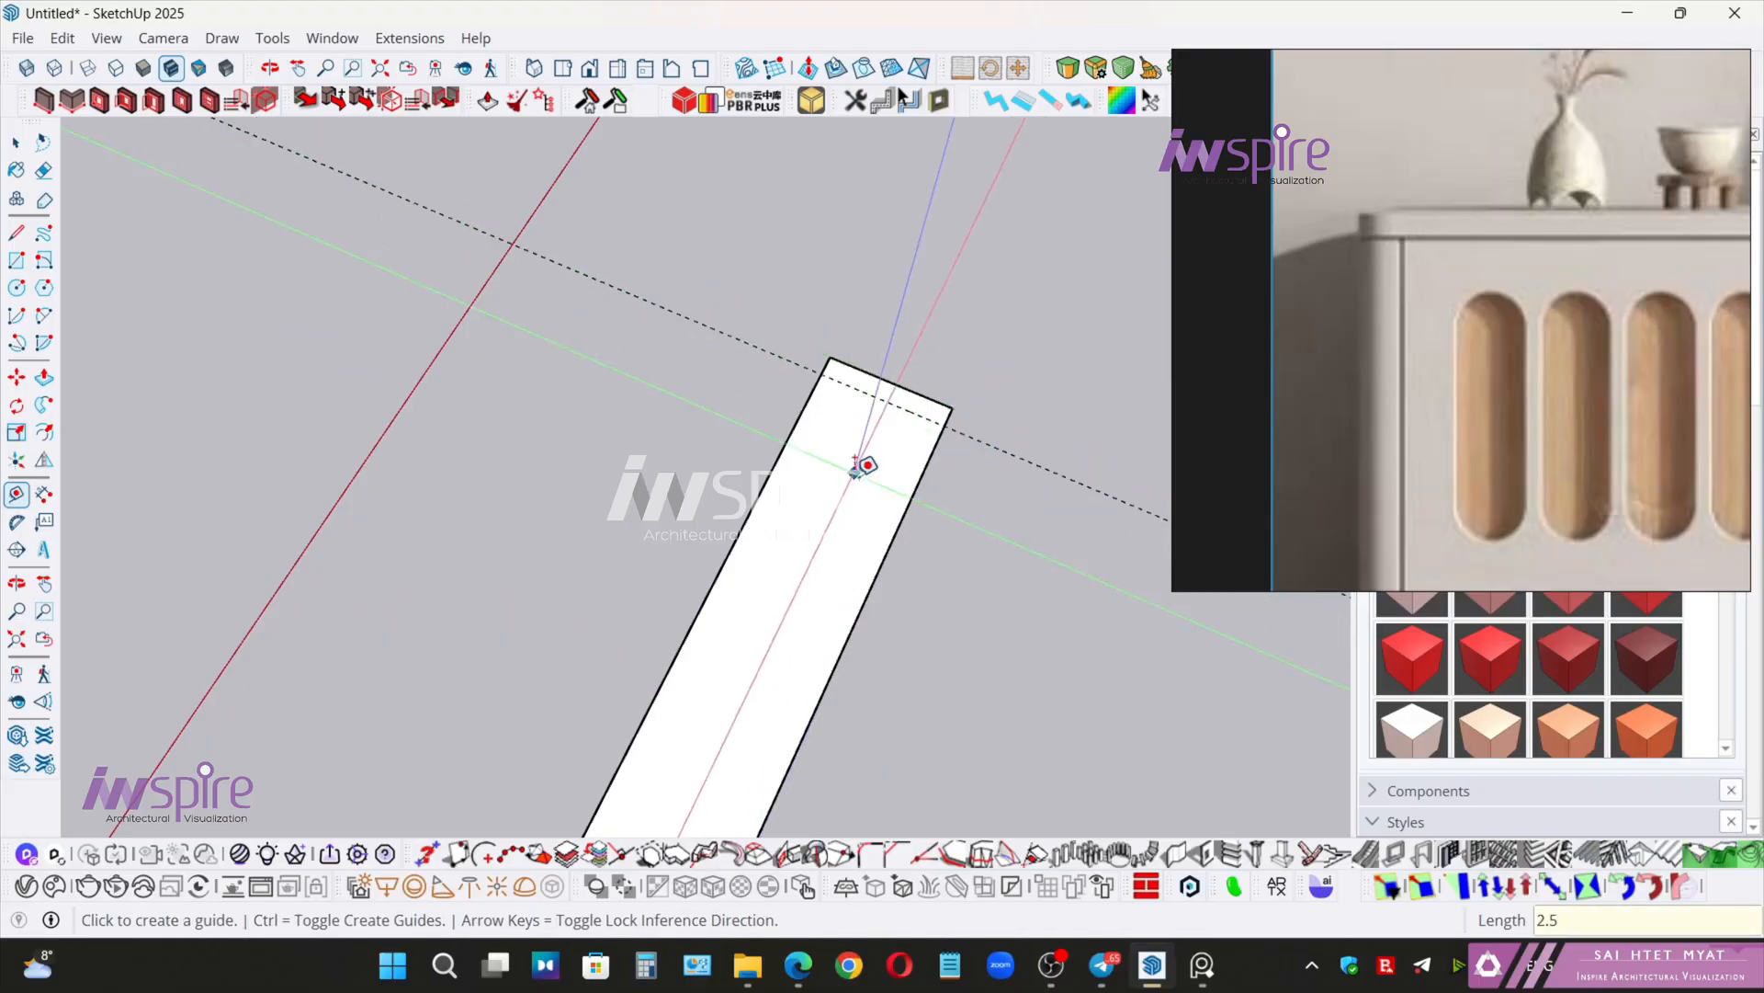
- Place a guide line 2.5" inside the rectangle's long edge on the side away from the red axis
click(915, 487)
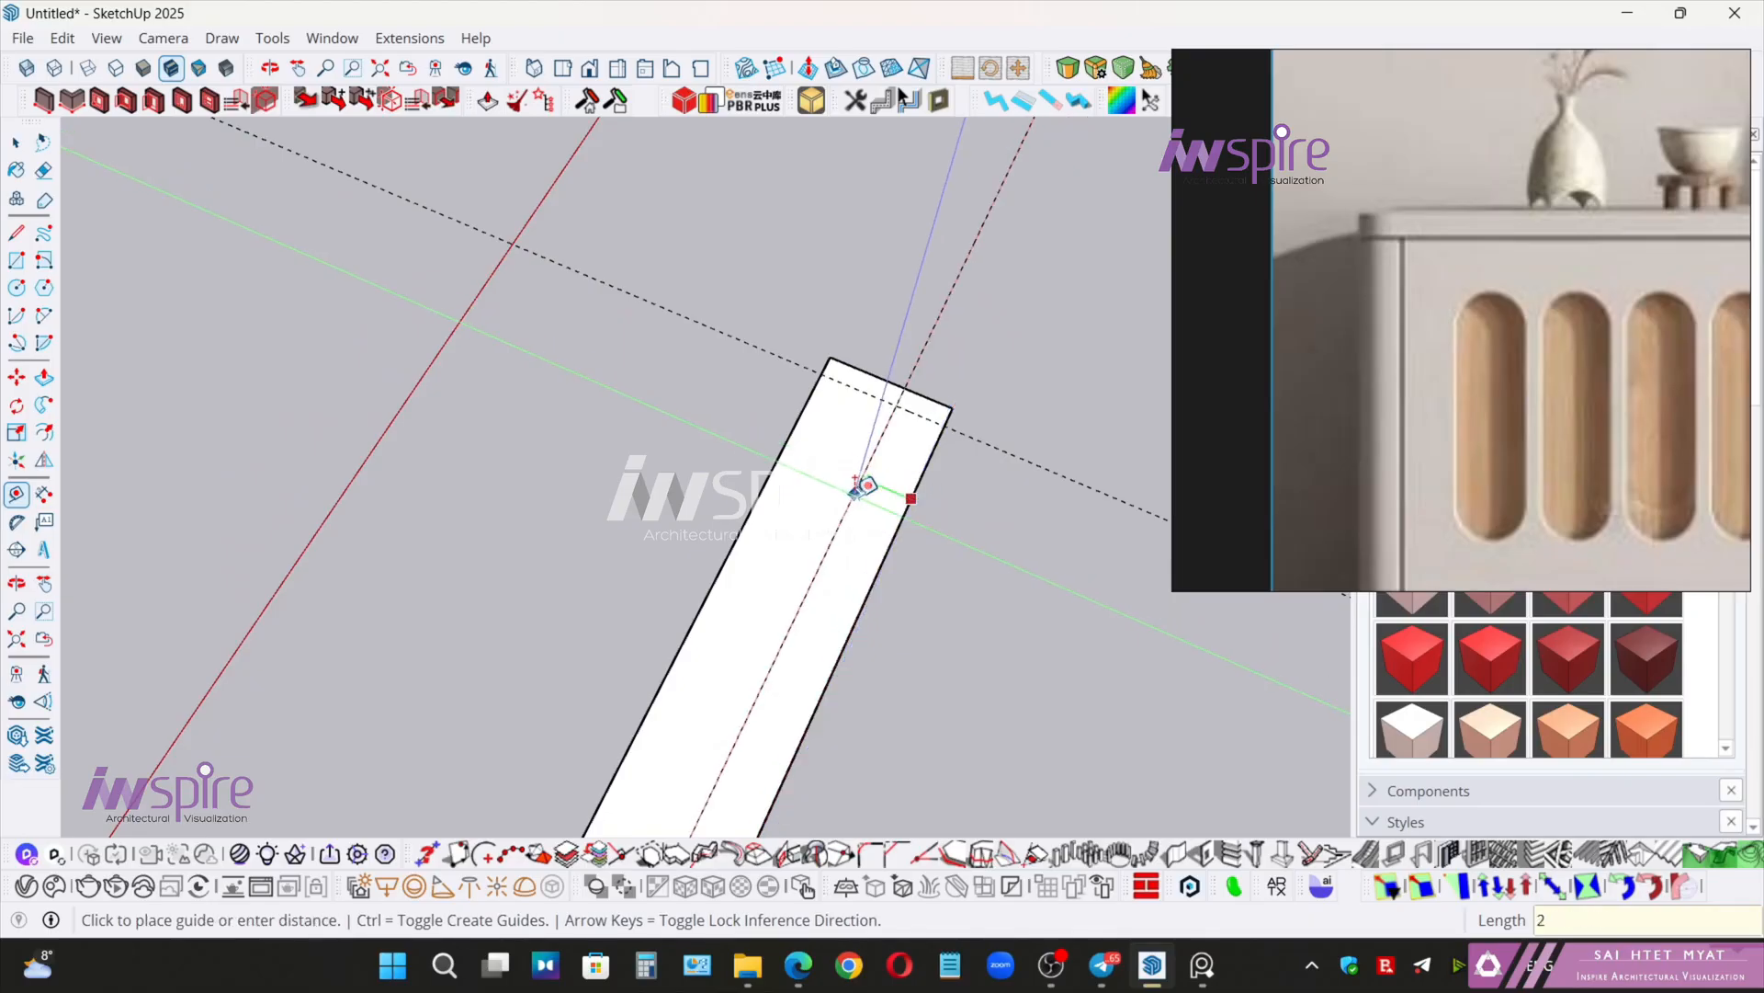
text(2.5)
key(Return)
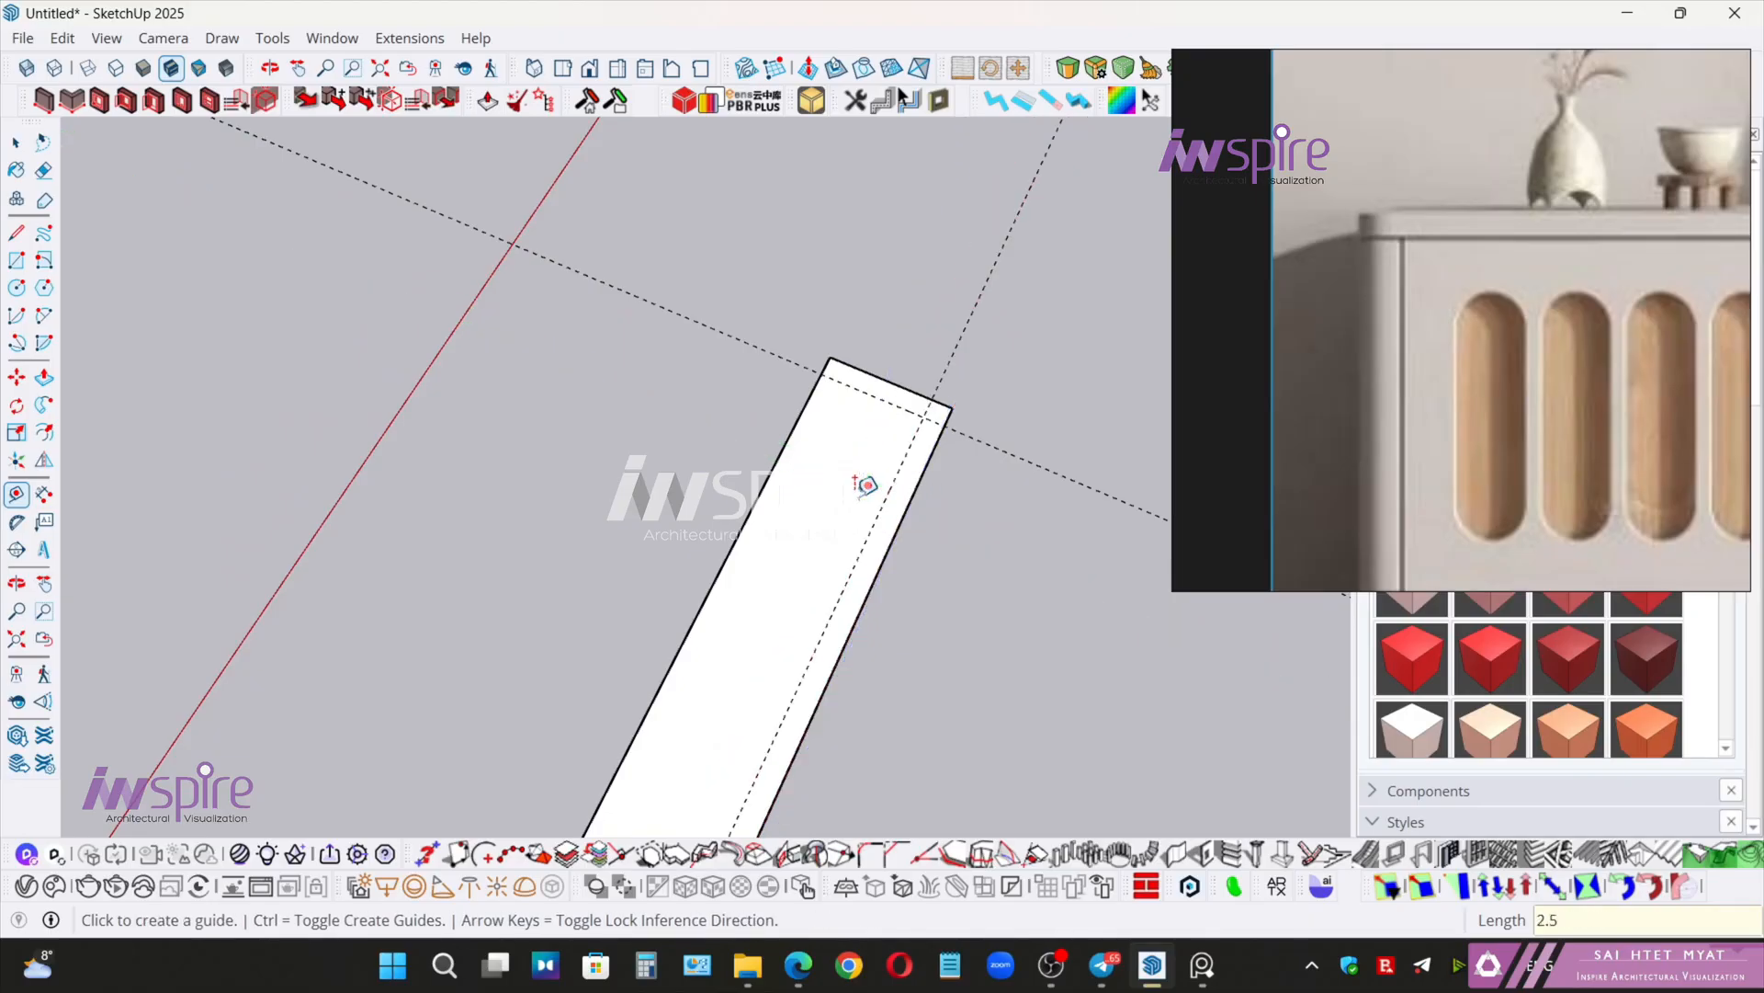
- Round the rectangle's corner where the two guides cross with a tangent arc of 2 1/2" radius
key(space)
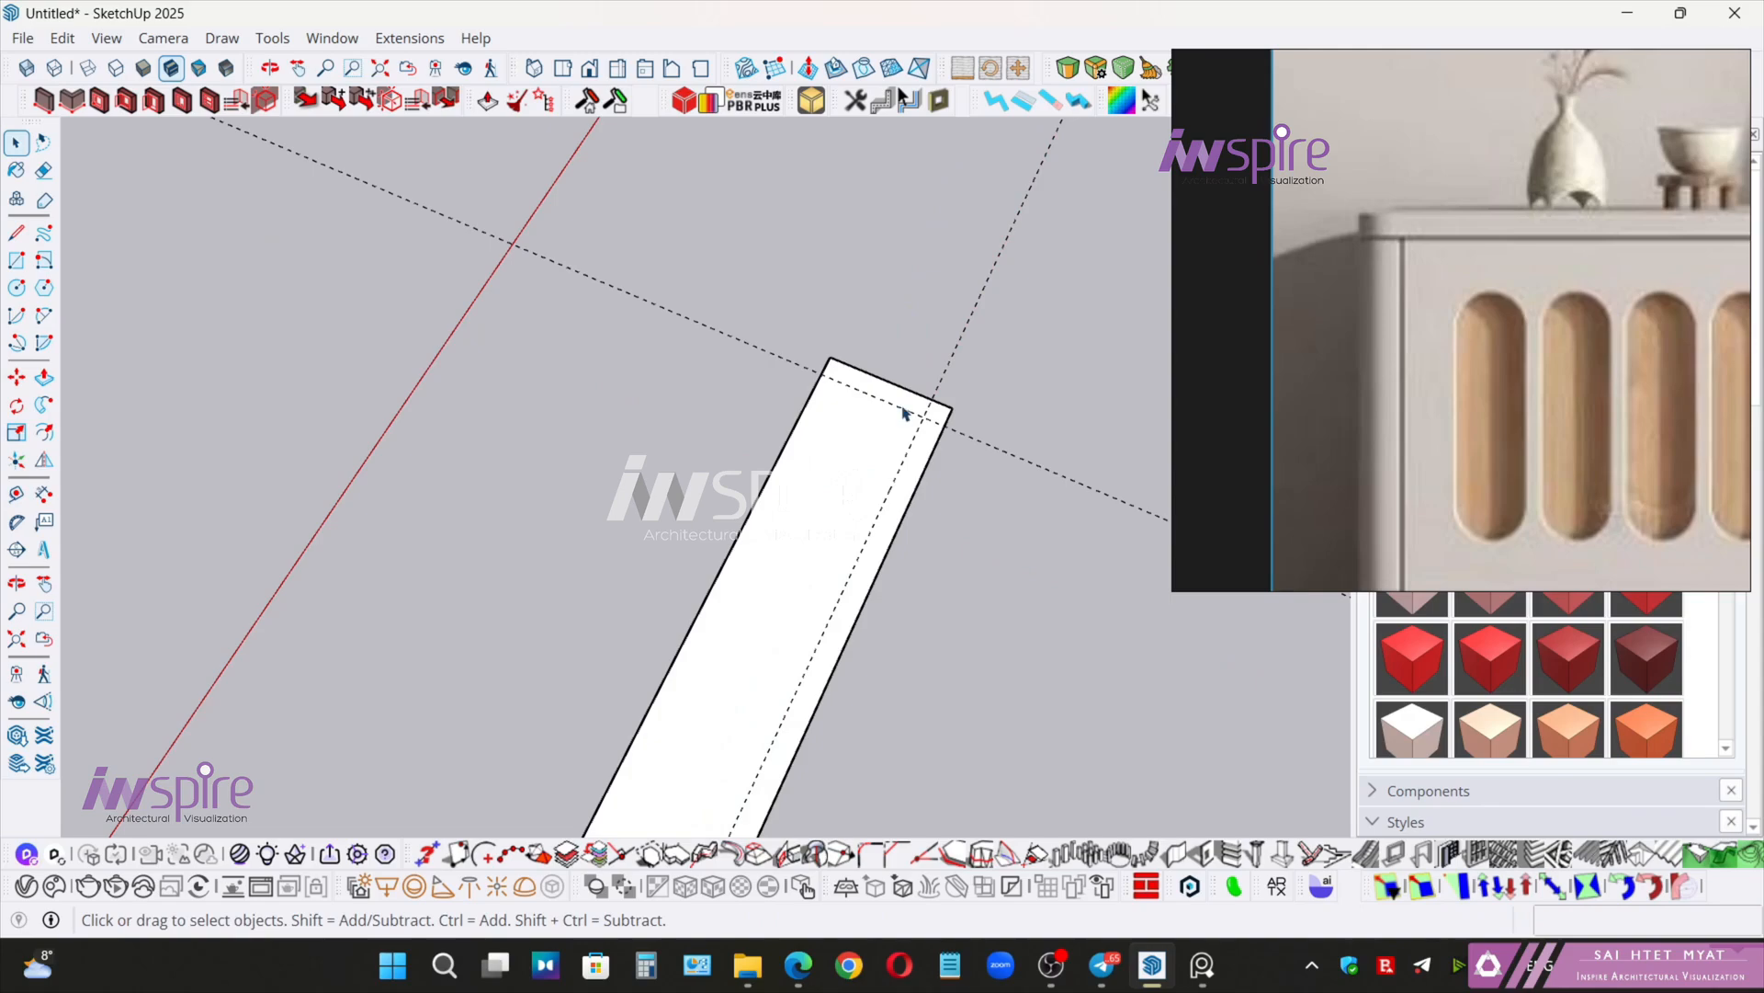
key(a)
scroll(974, 405, up, 5)
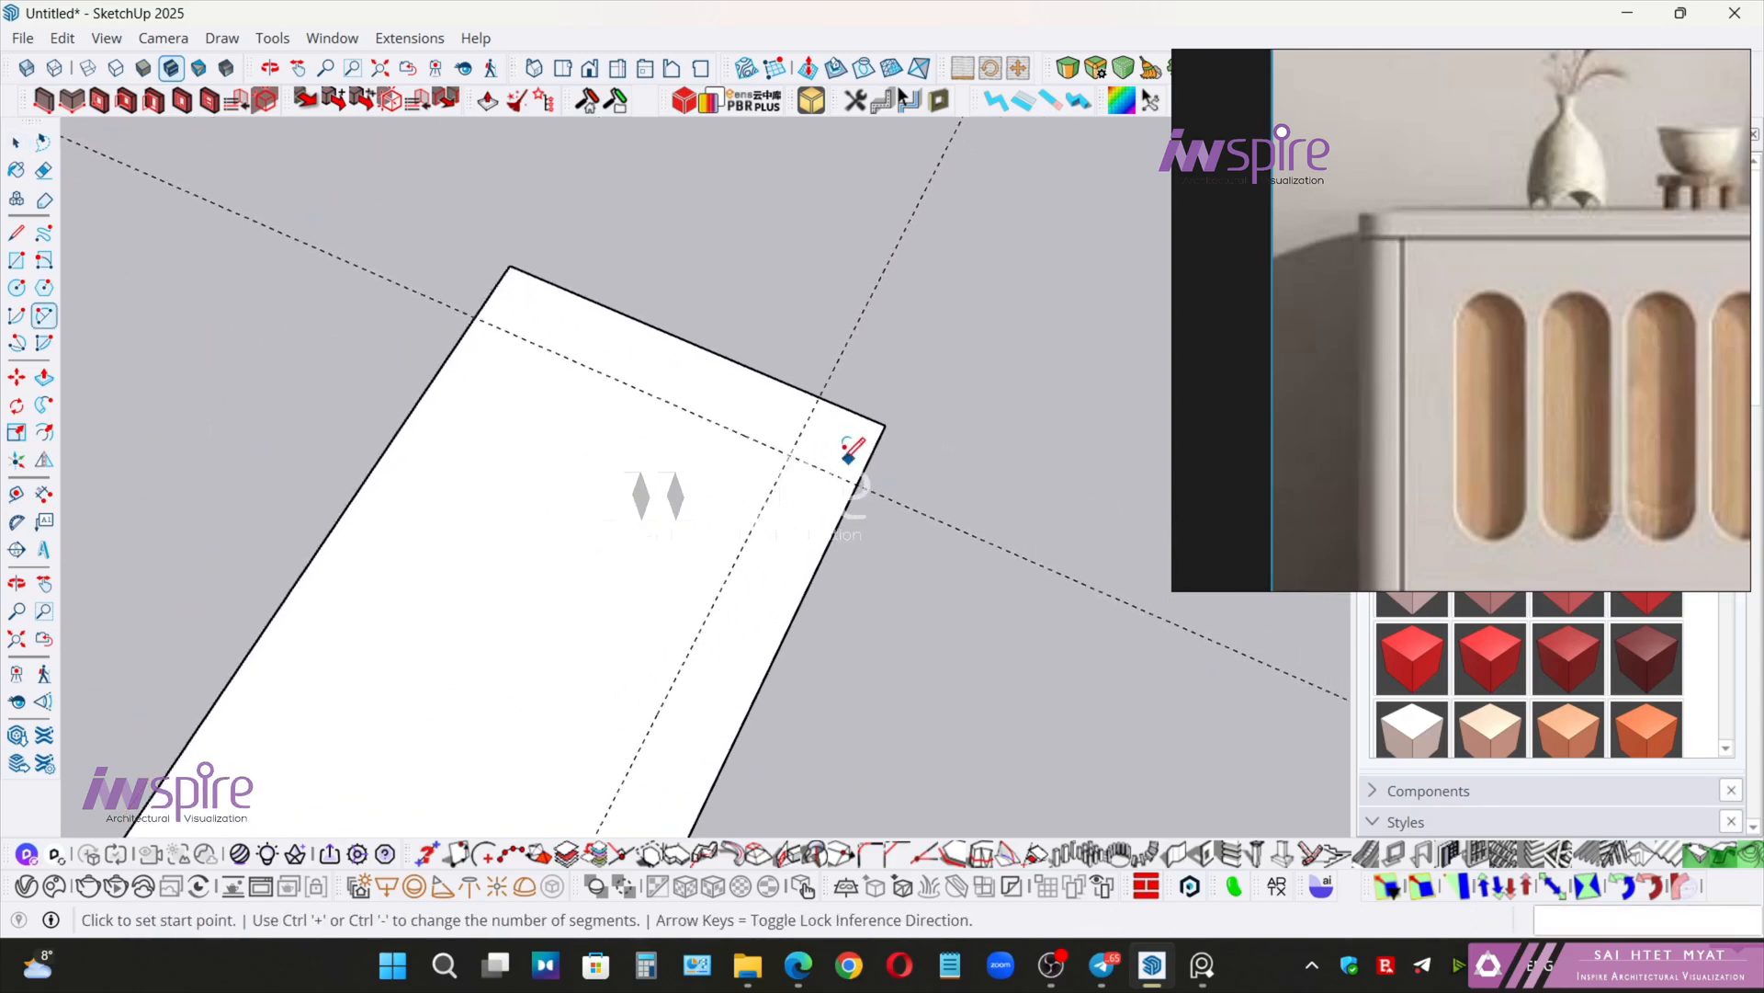
scroll(845, 459, up, 2)
click(864, 493)
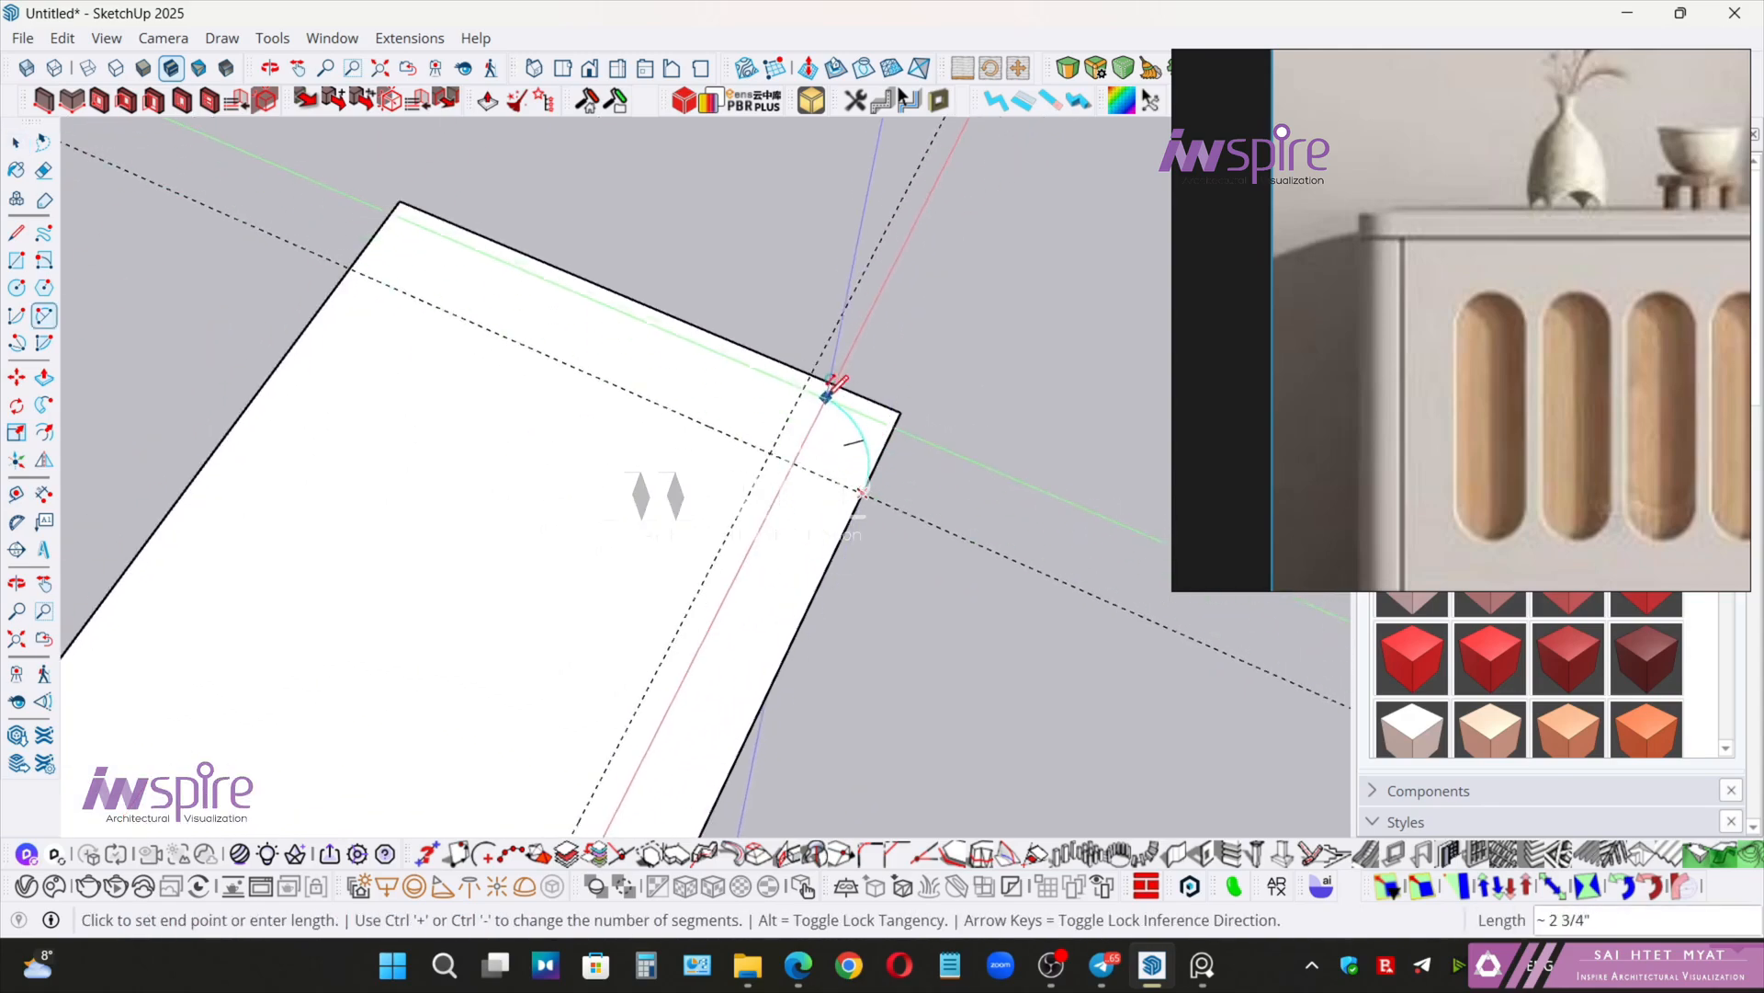
click(811, 374)
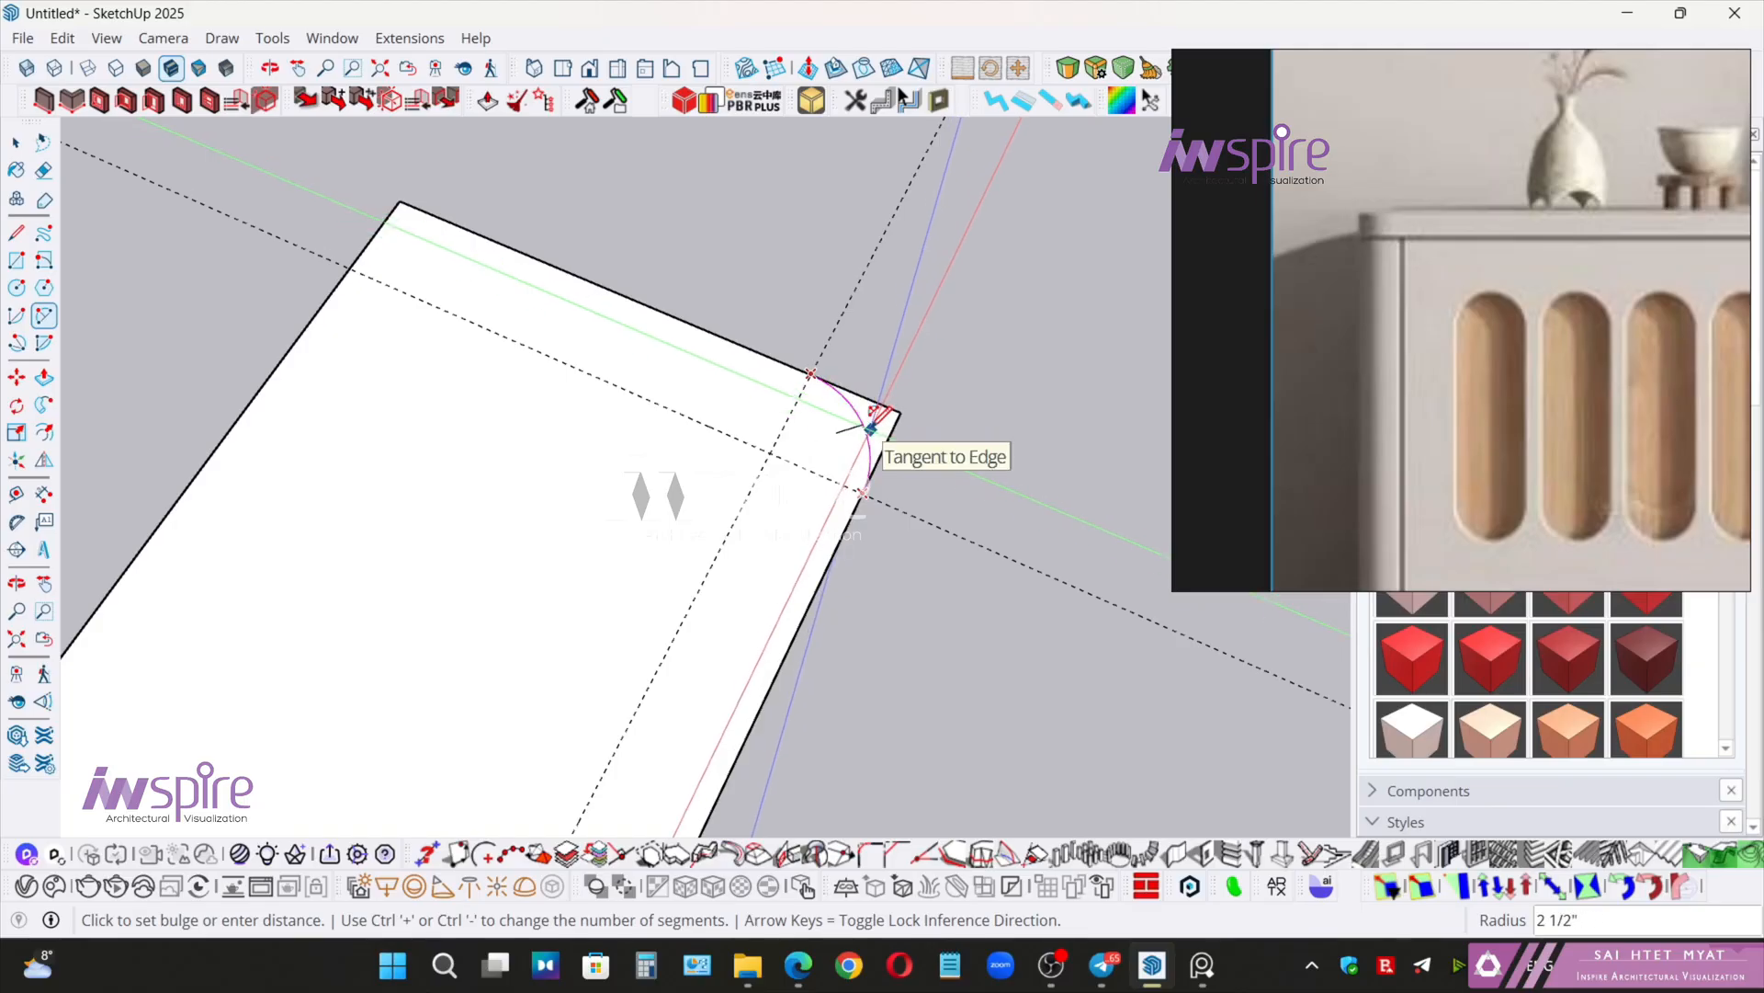
click(870, 428)
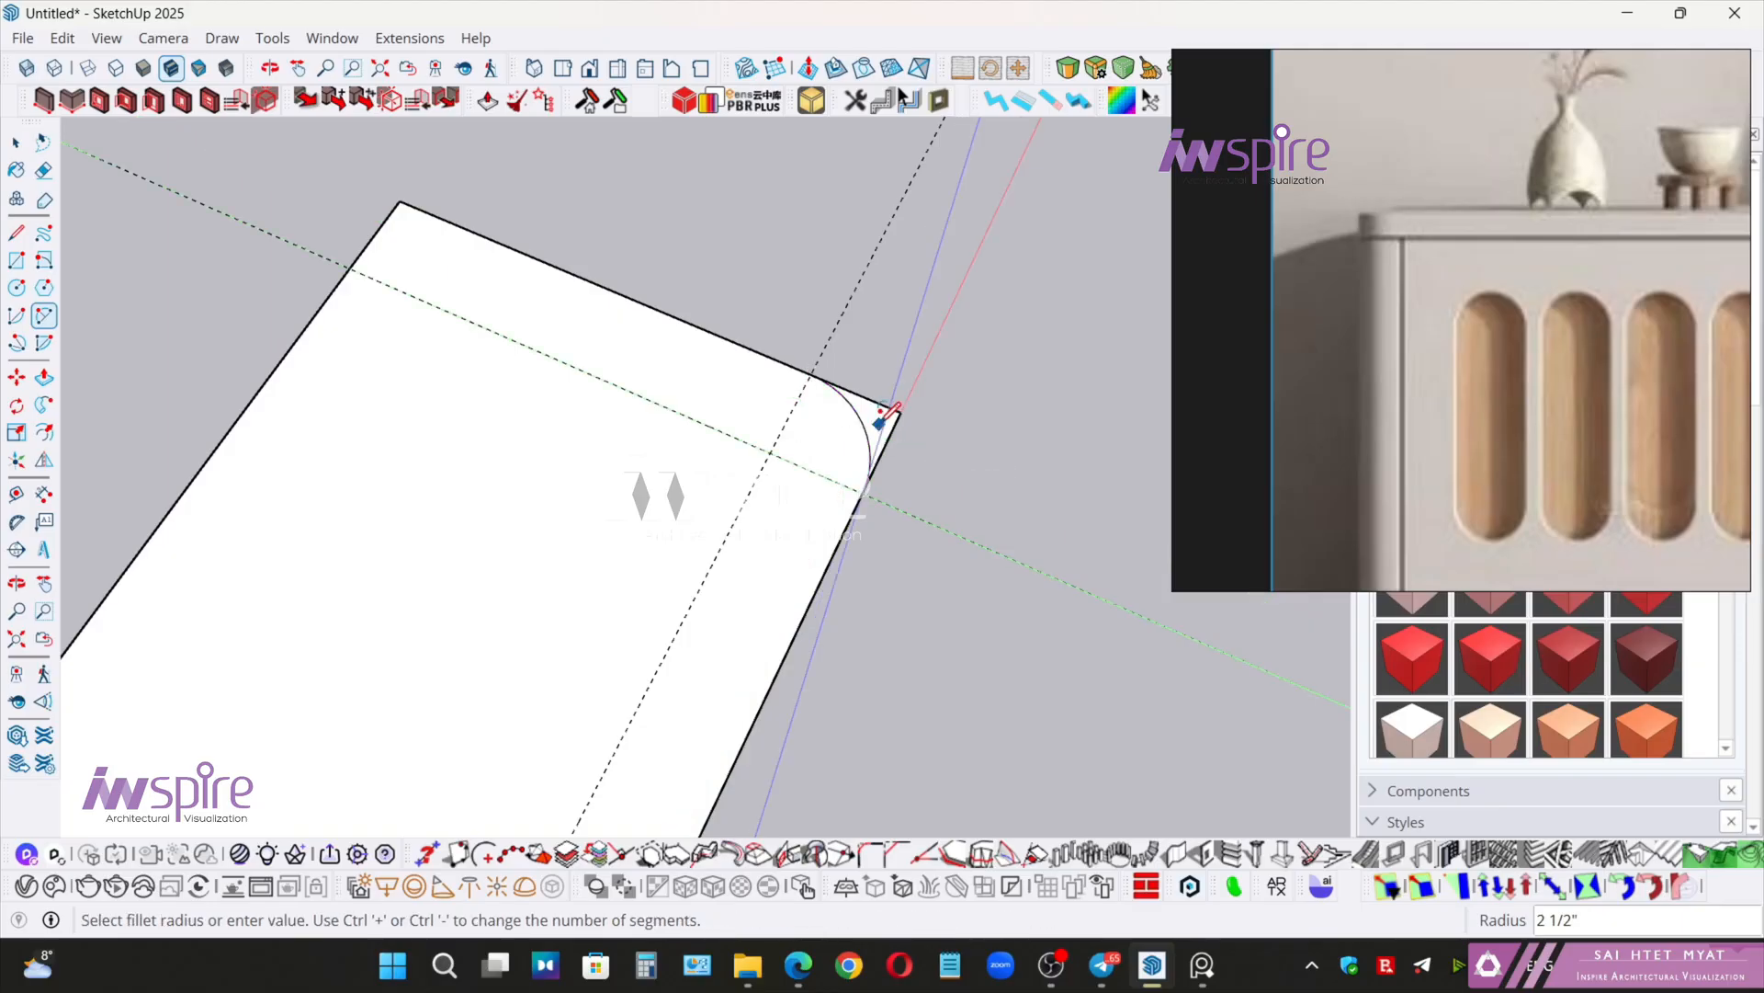
key(space)
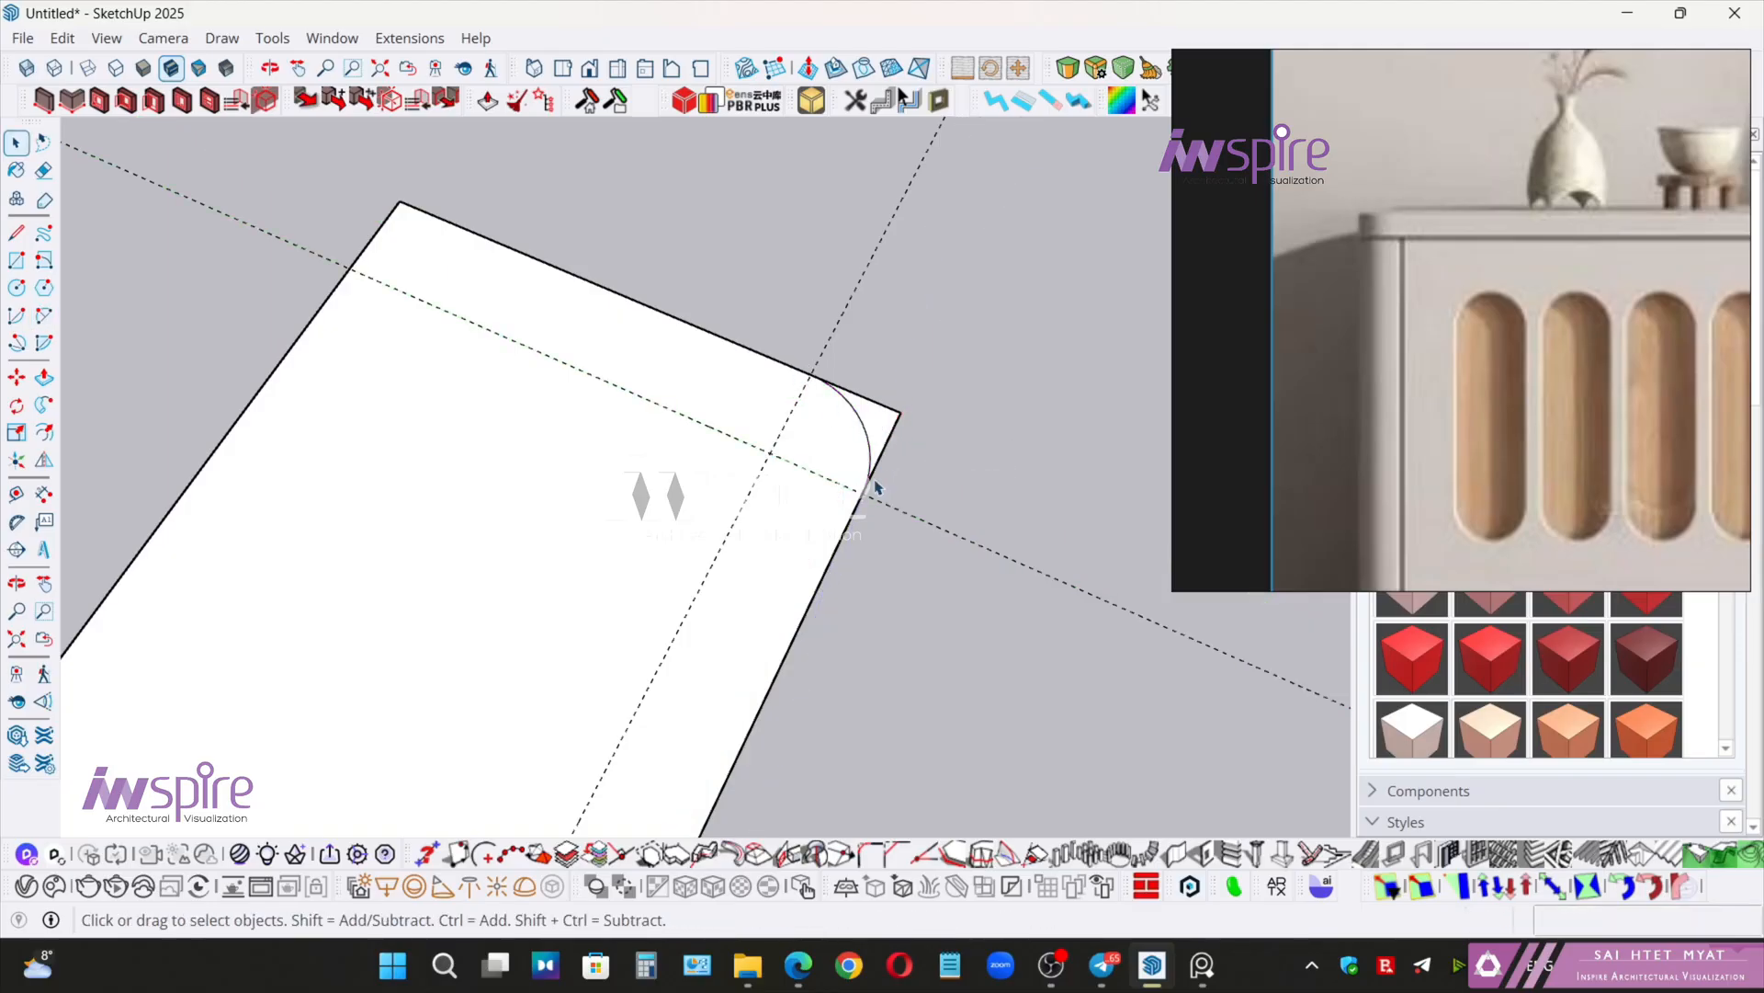
- Copy the corner offcut outside the arc about 3 3/8" clear of the rectangle and group the copy
mouse_move(817, 498)
middle_down()
mouse_move(670, 564)
mouse_move(808, 528)
middle_up()
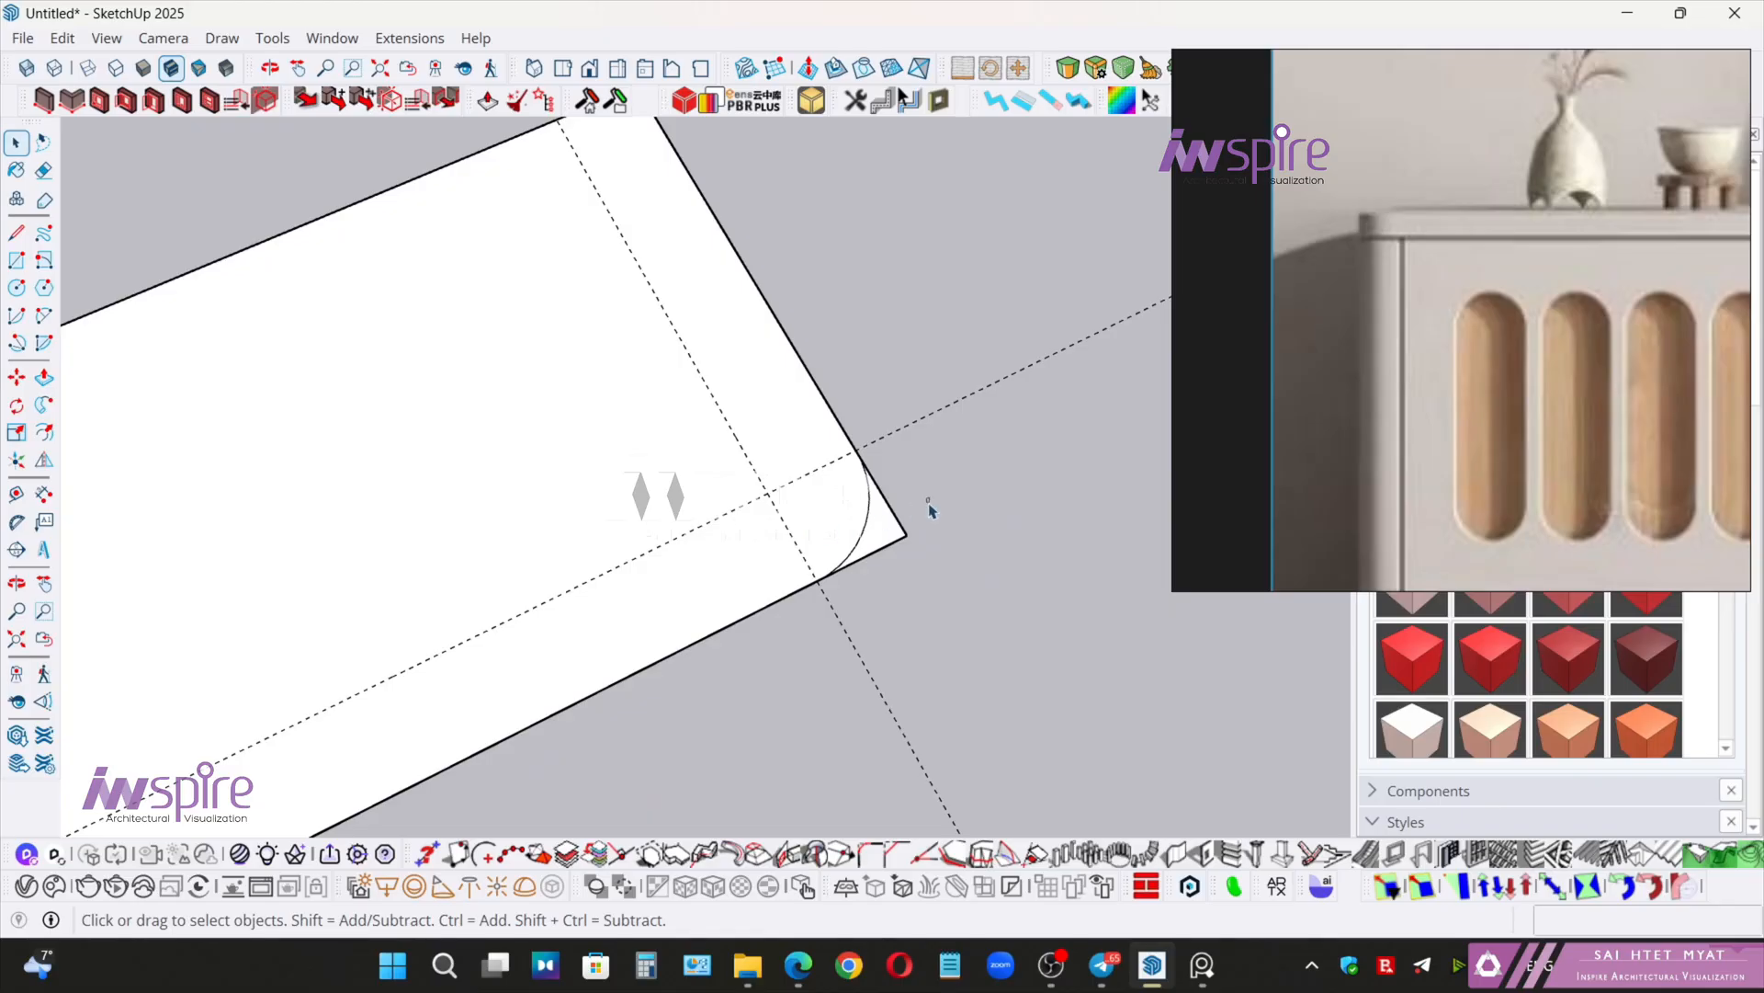
drag(929, 508, 890, 574)
key(m)
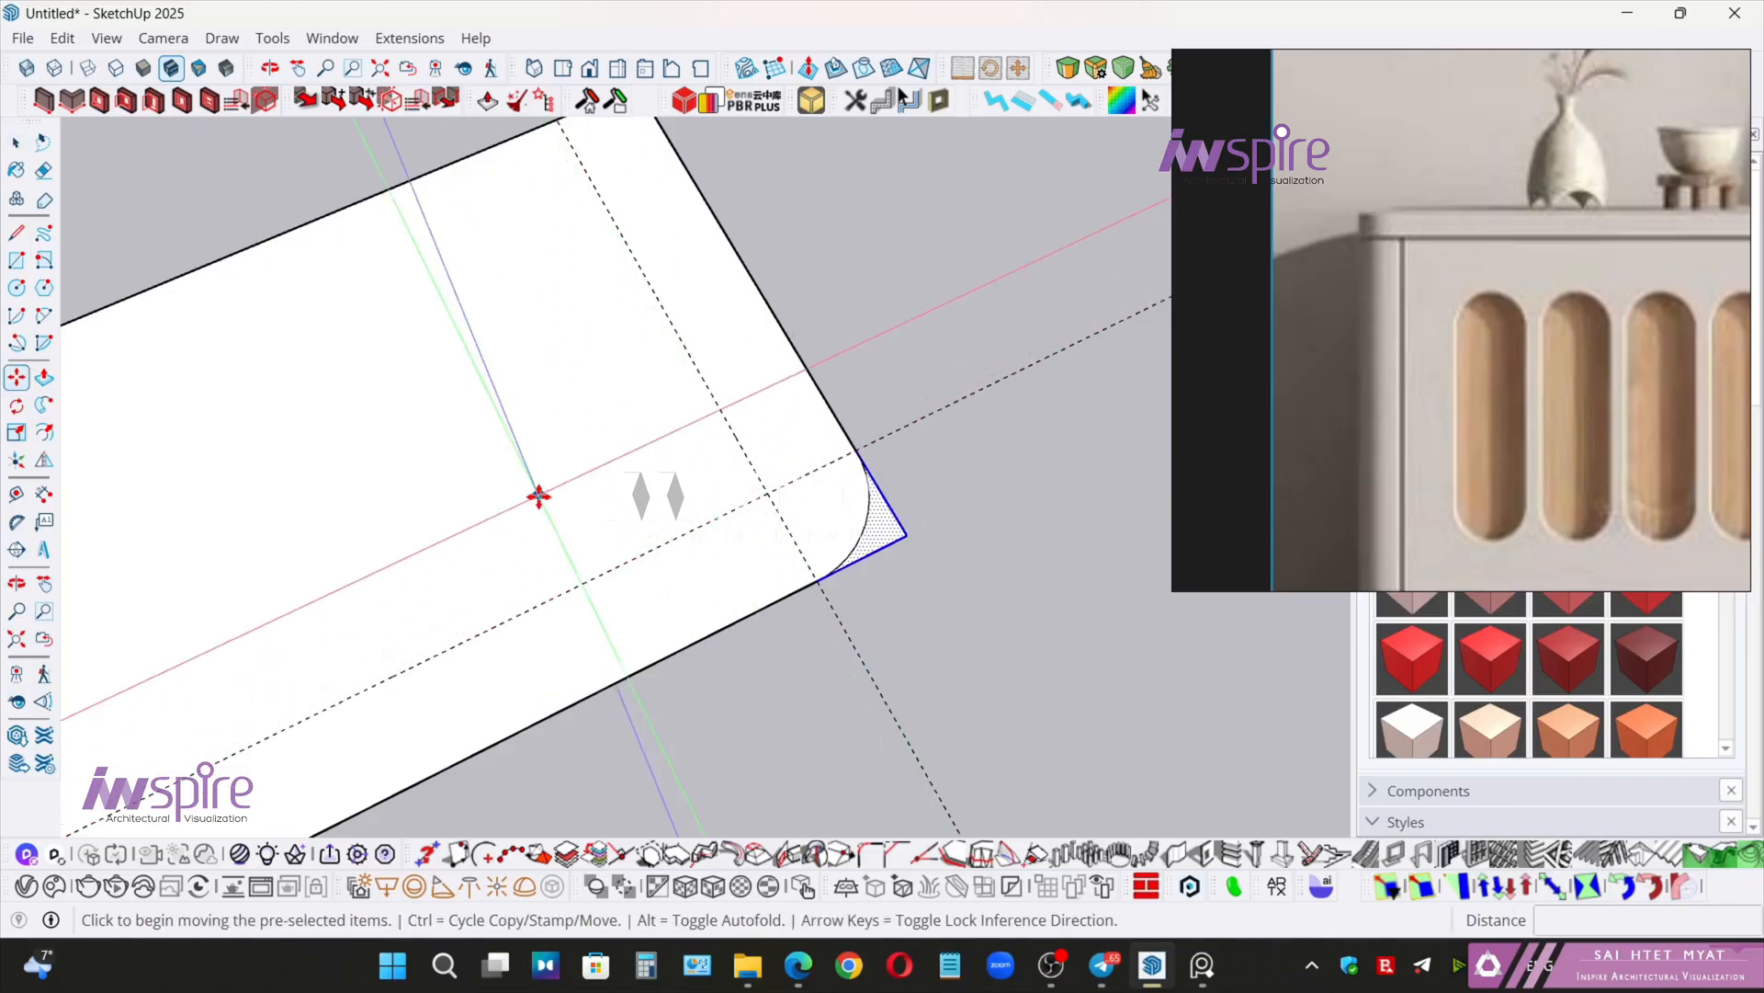
click(551, 480)
key(ctrl)
click(678, 500)
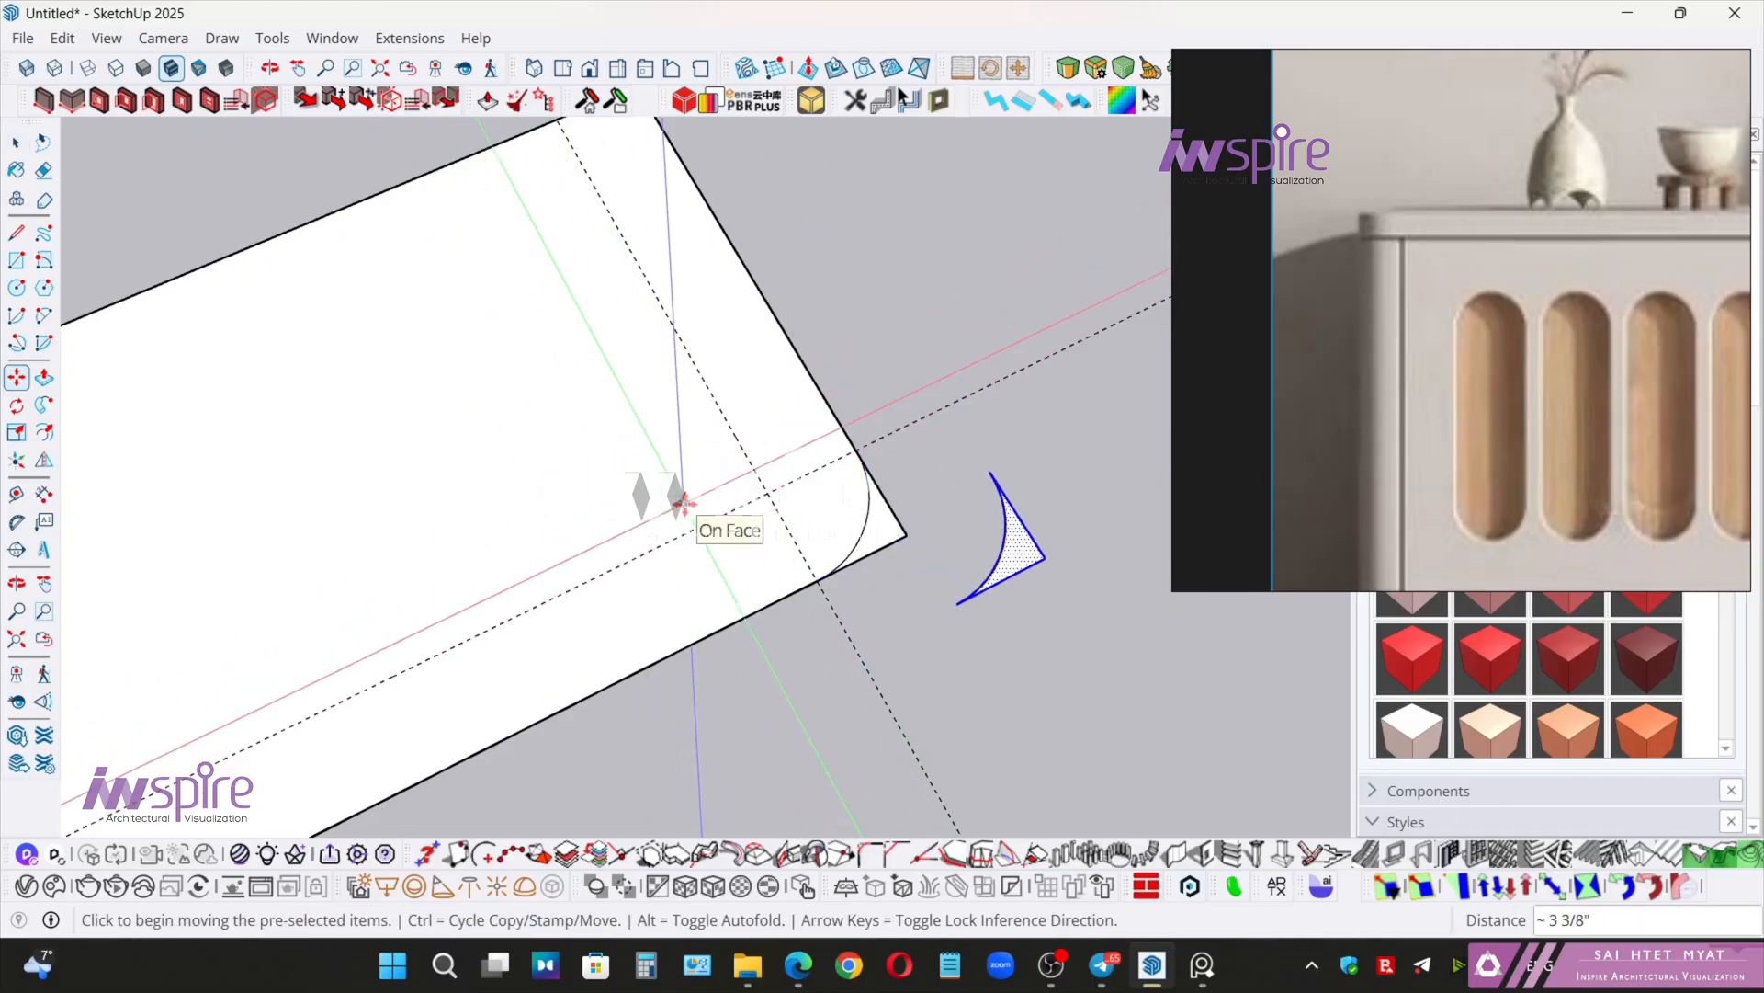
middle_drag(710, 496, 930, 579)
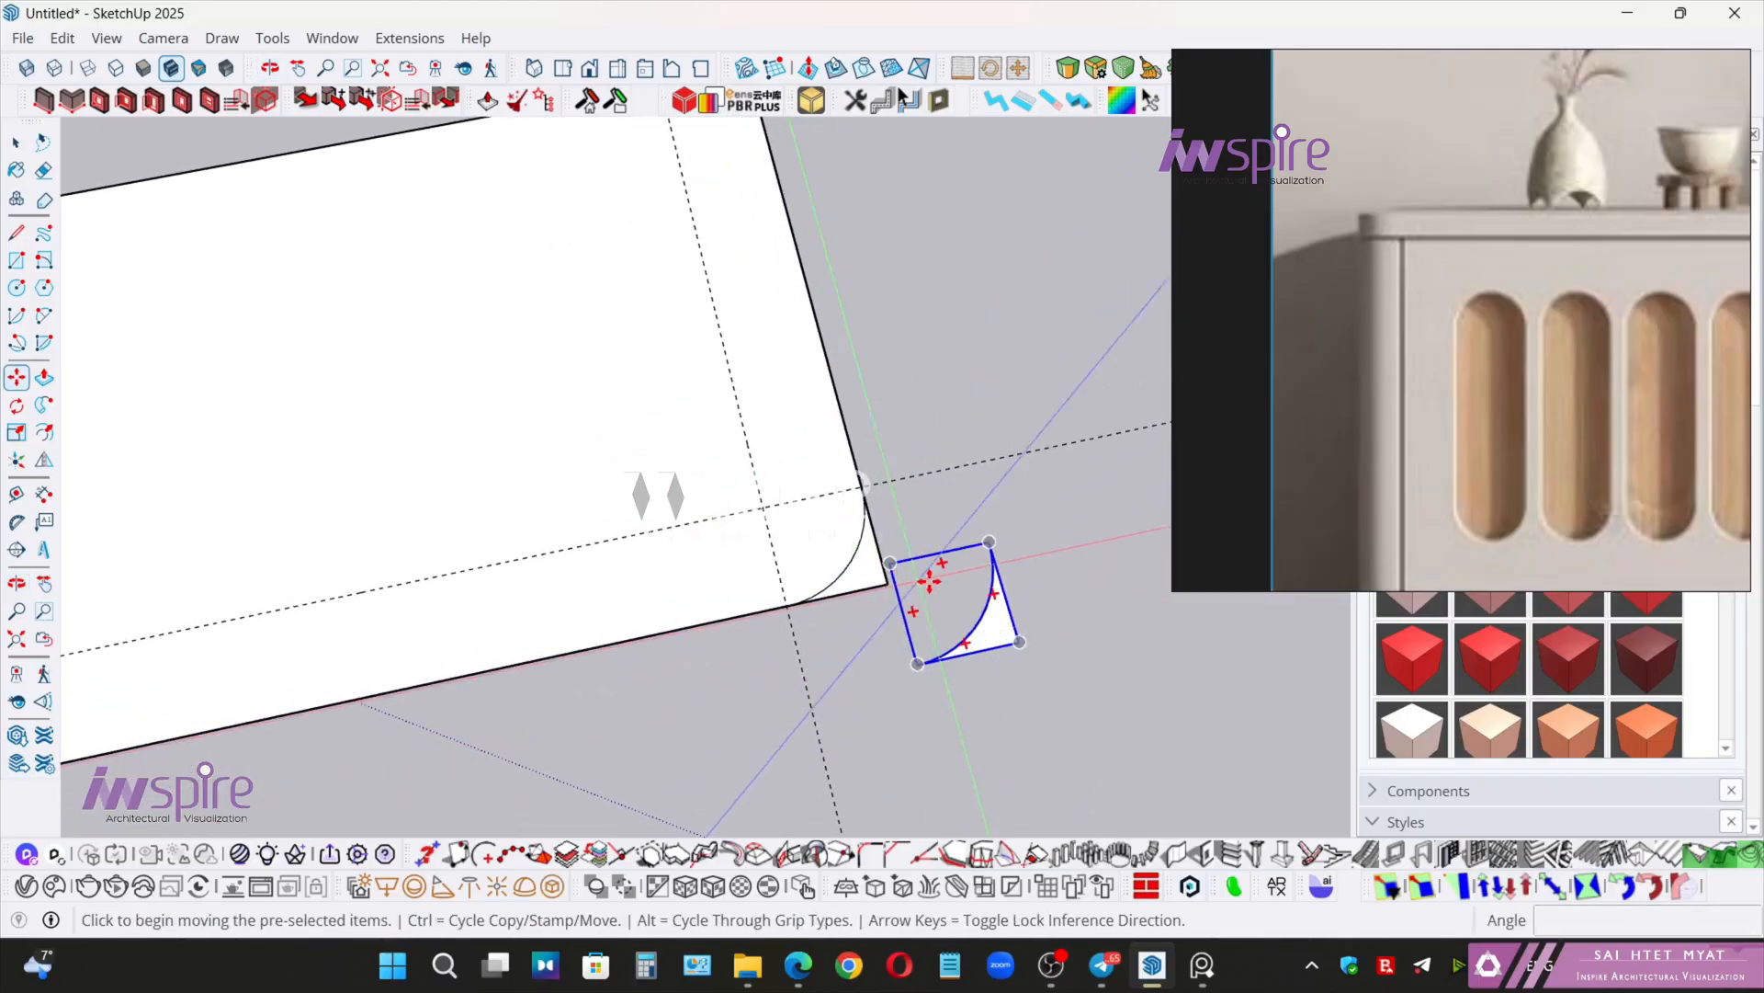
- Move the grouped corner piece 1'3" along the short edge, level with the rectangle's other corner at that end
click(1018, 638)
middle_drag(1018, 639, 781, 595)
scroll(776, 522, down, 2)
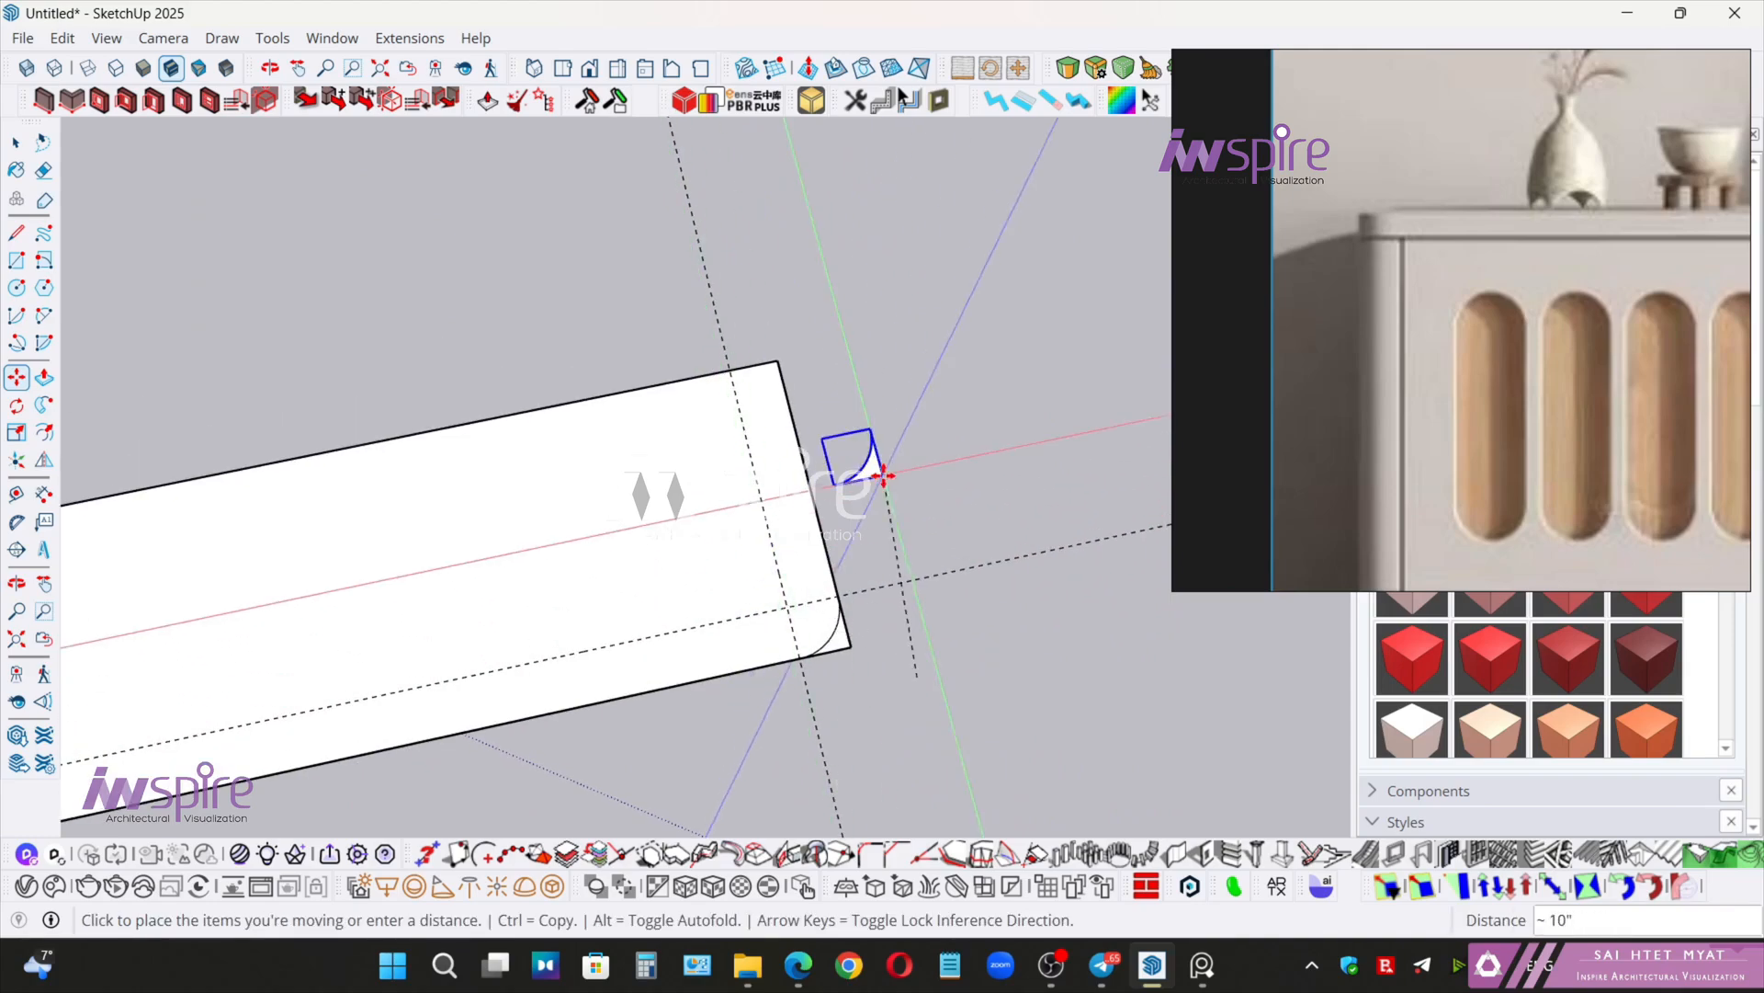
scroll(838, 419, up, 2)
click(871, 370)
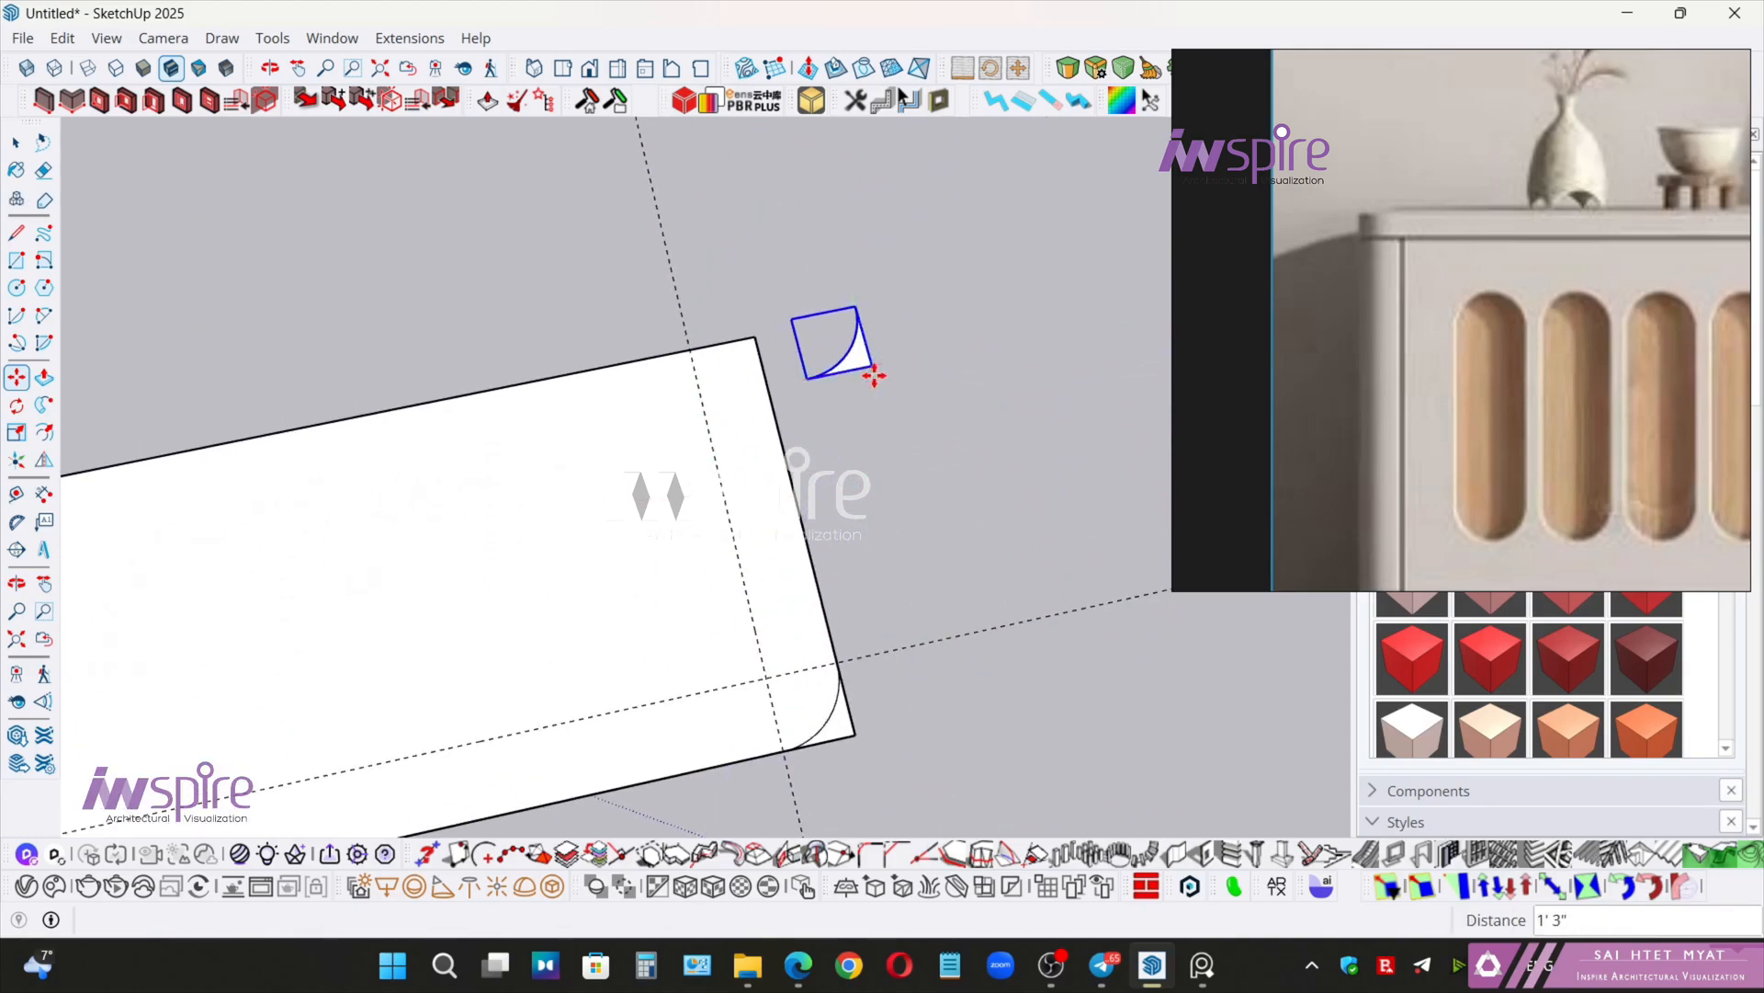
- Rotate the grouped corner piece to suit the second corner and snap its outer corner onto the rectangle's corner
click(826, 319)
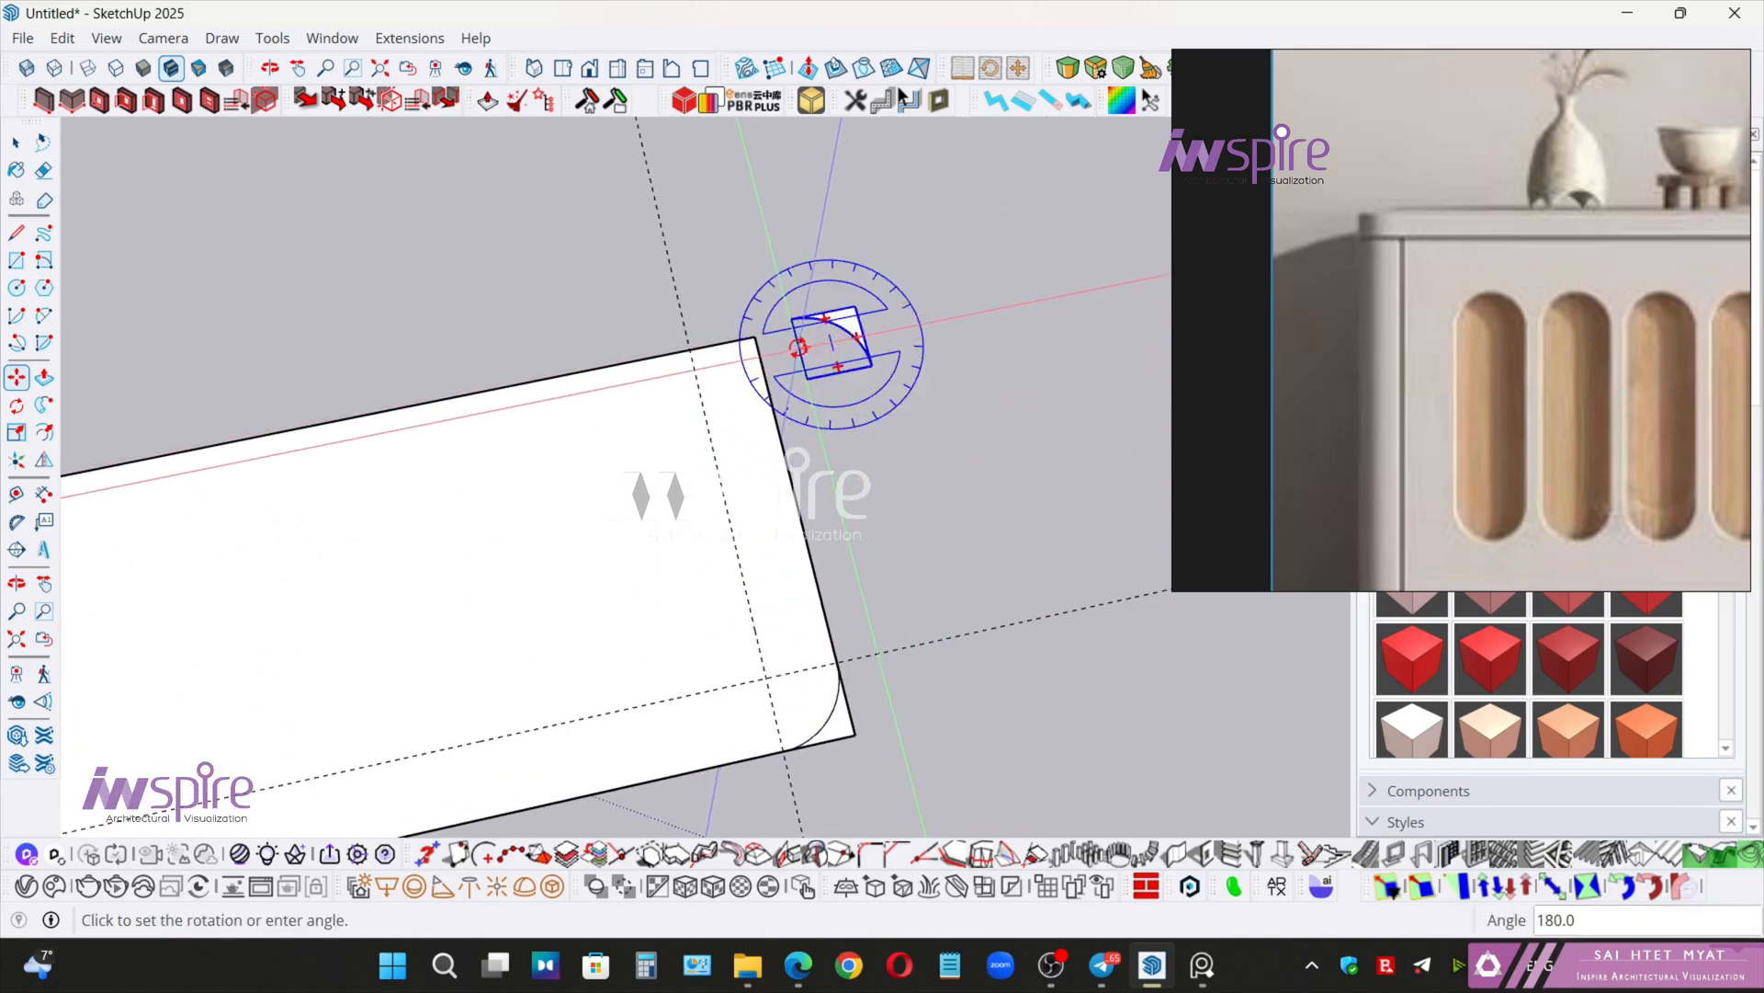
click(779, 357)
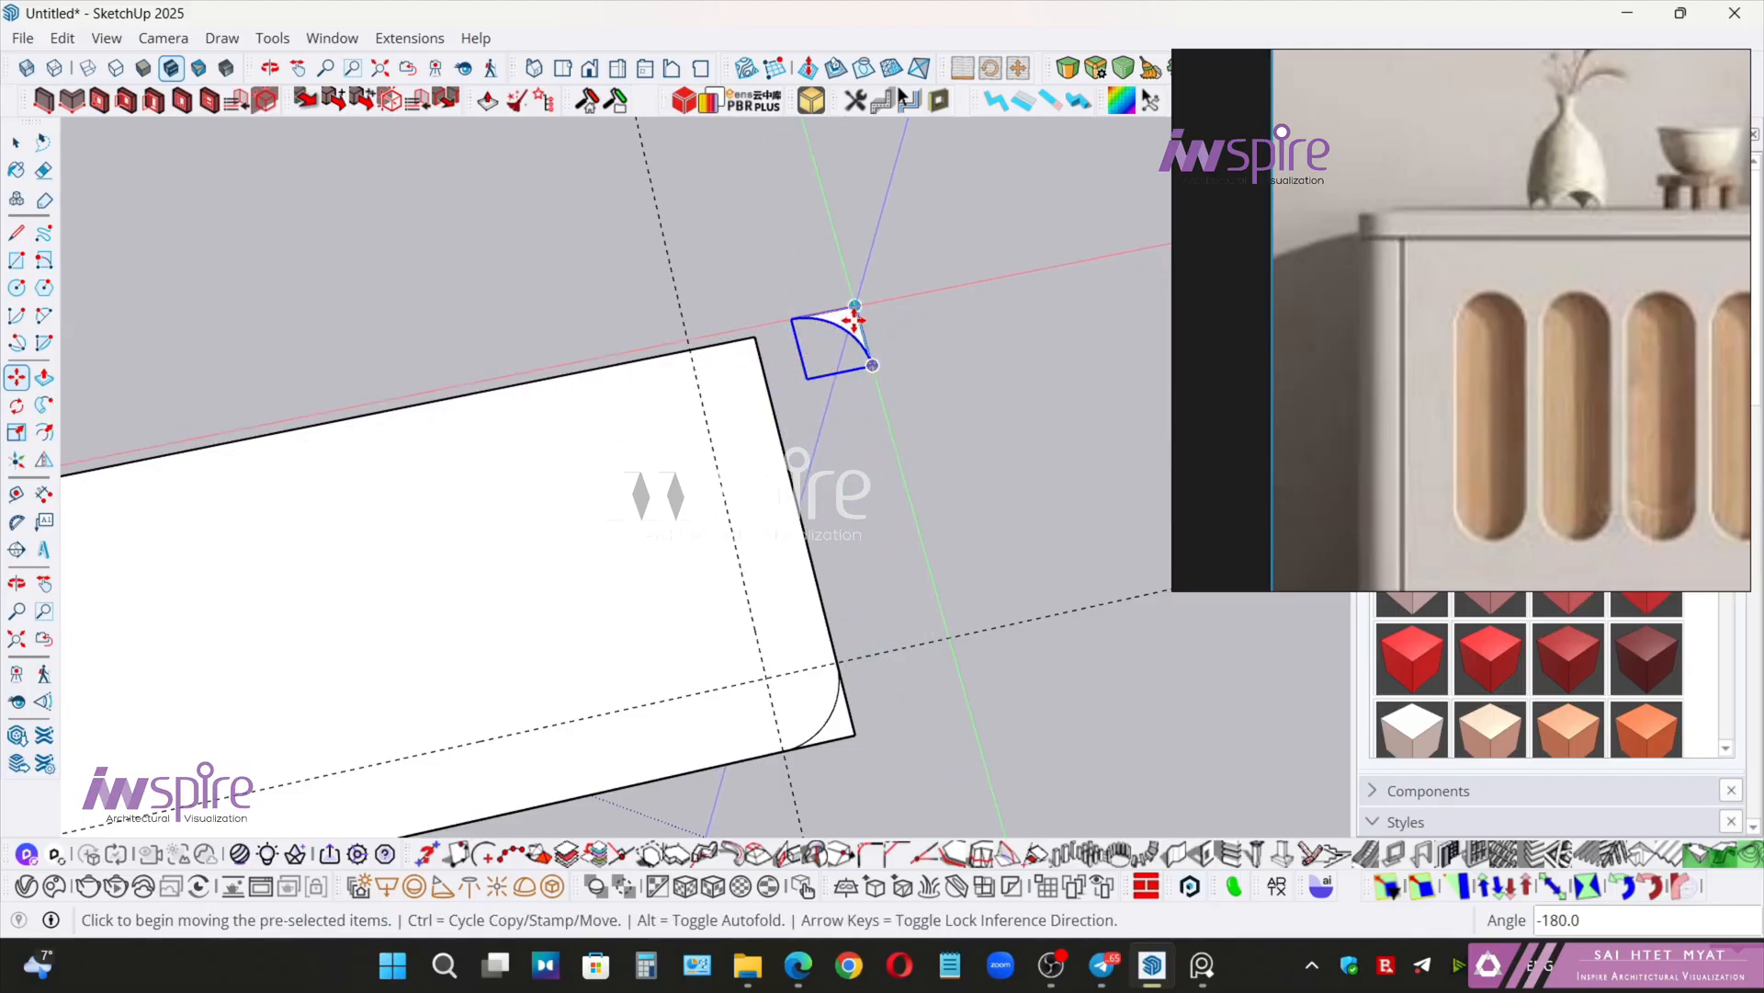
click(858, 307)
click(749, 338)
- Copy the grouped corner piece about 6' 2 1/8" to the rectangle's opposite end, near the corner on the same long edge
key(ctrl)
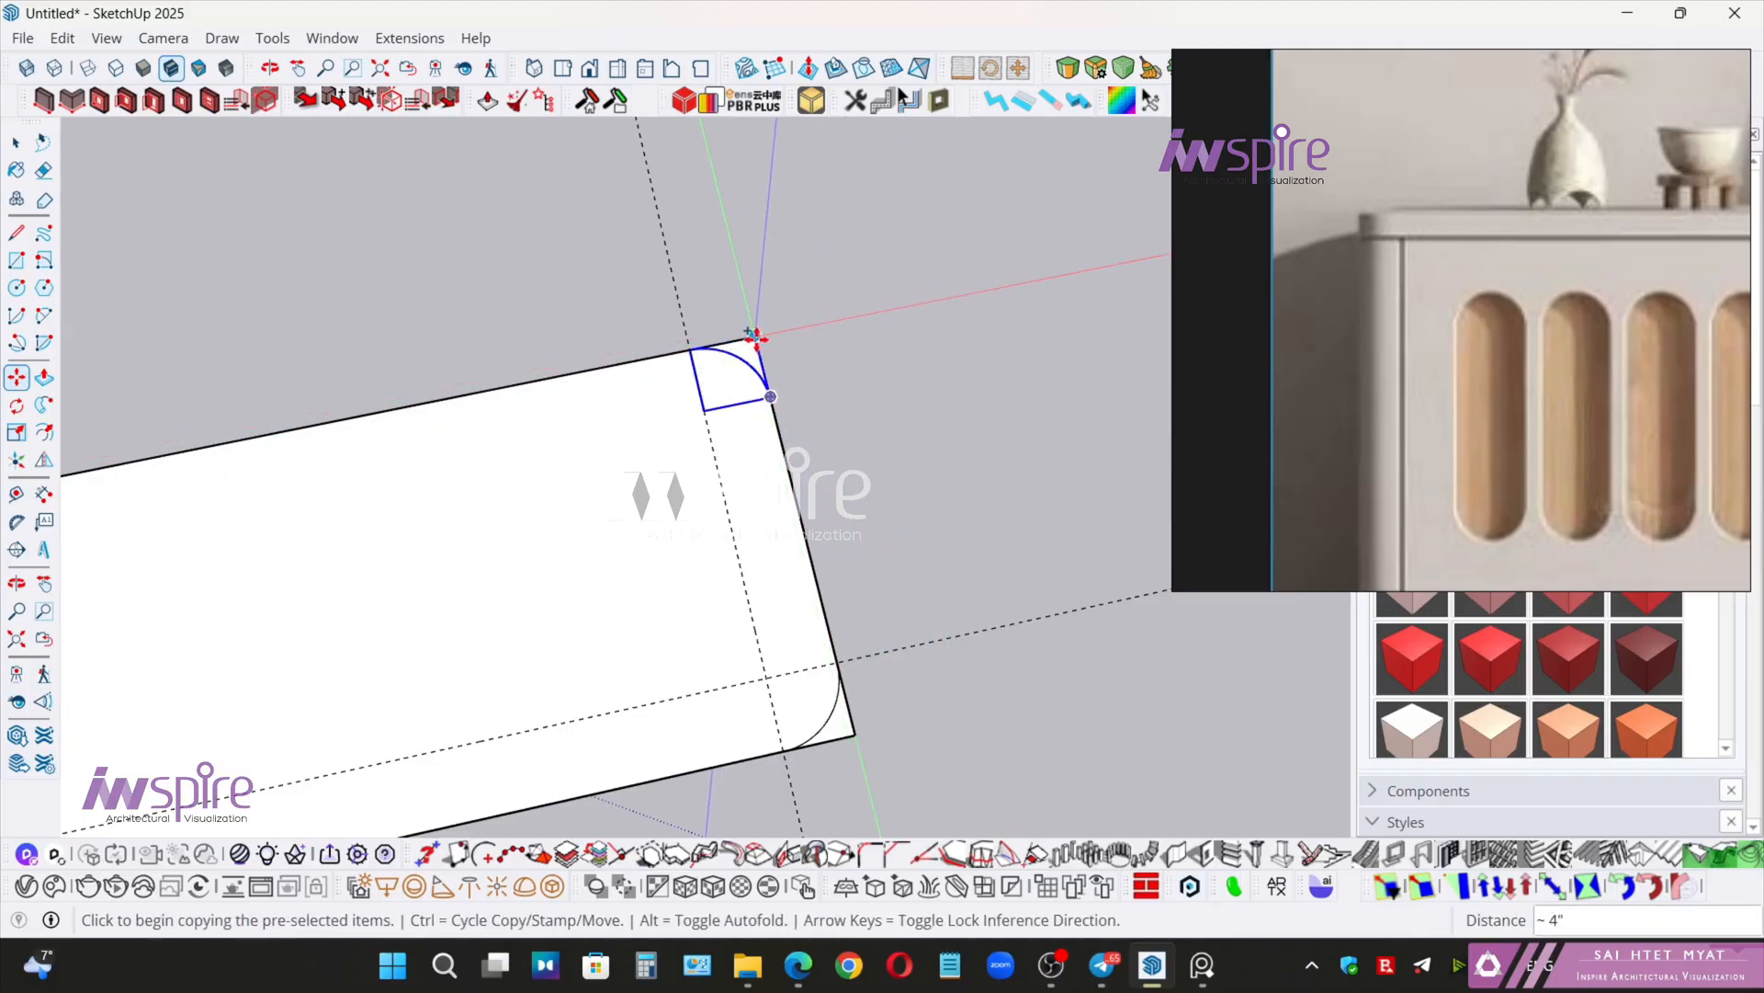
click(748, 339)
middle_drag(477, 443, 1026, 469)
shift+middle_drag(515, 588, 1168, 468)
scroll(709, 451, up, 4)
scroll(708, 453, up, 1)
click(708, 452)
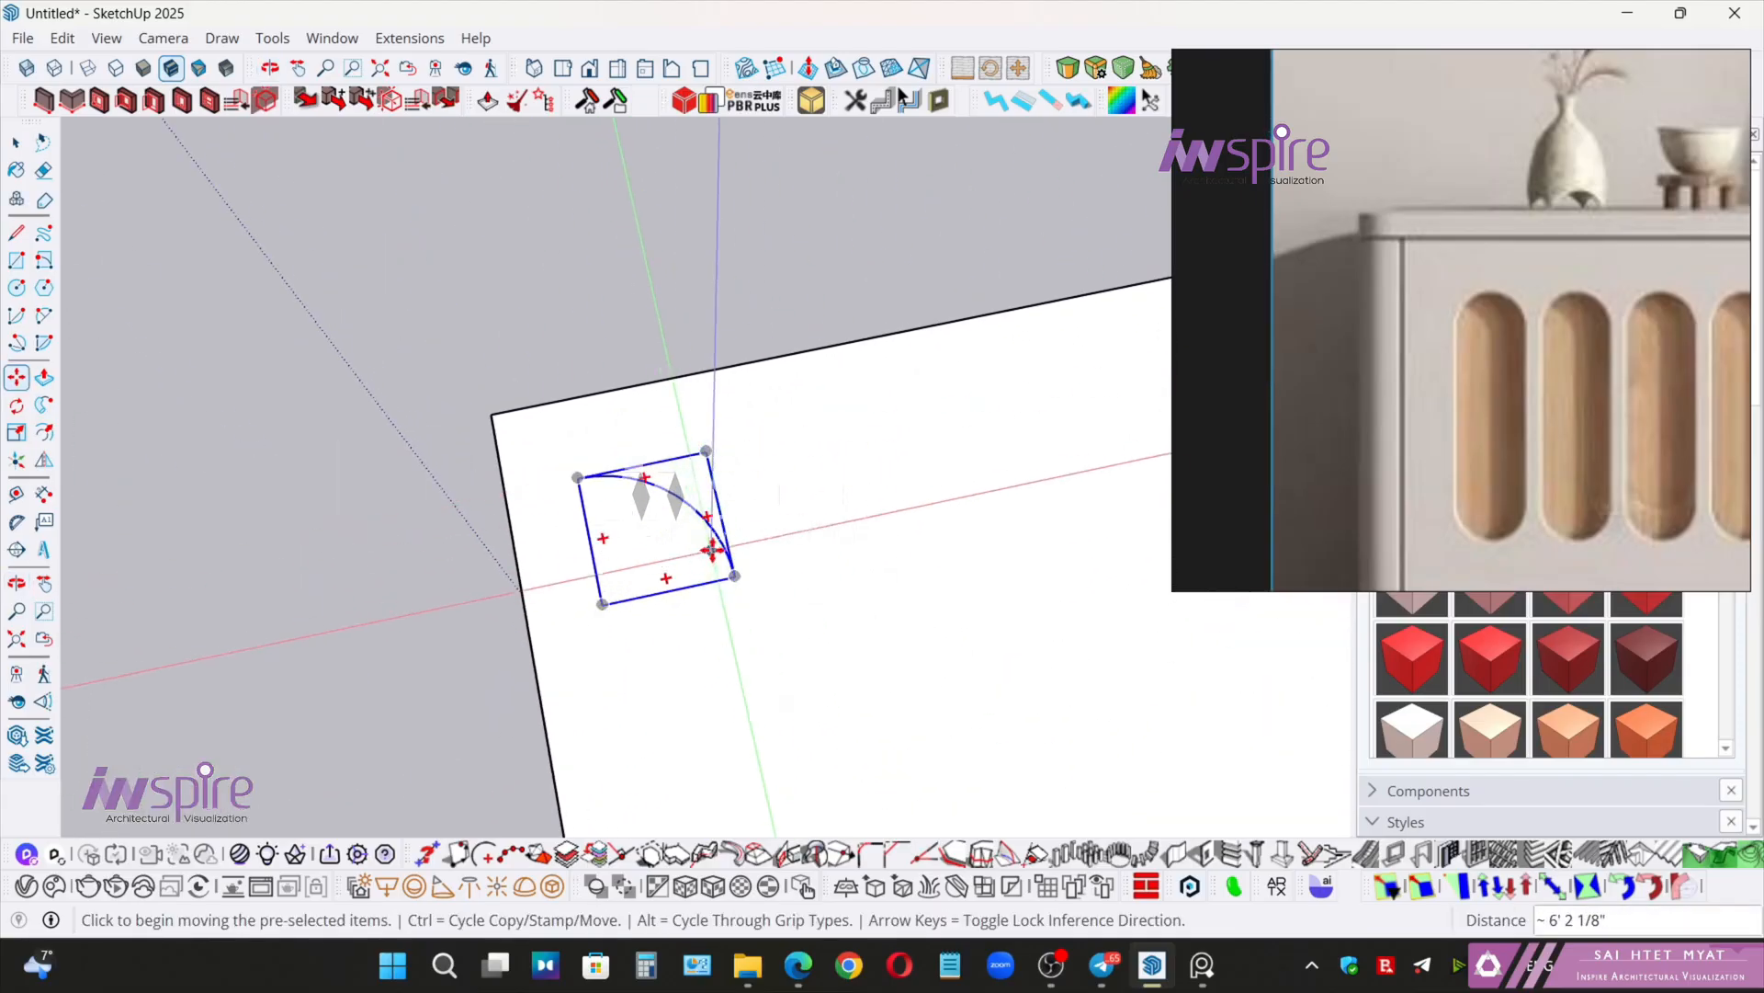
- Rotate the copied corner piece 90° and snap it onto the rectangle's third corner
click(708, 515)
click(644, 448)
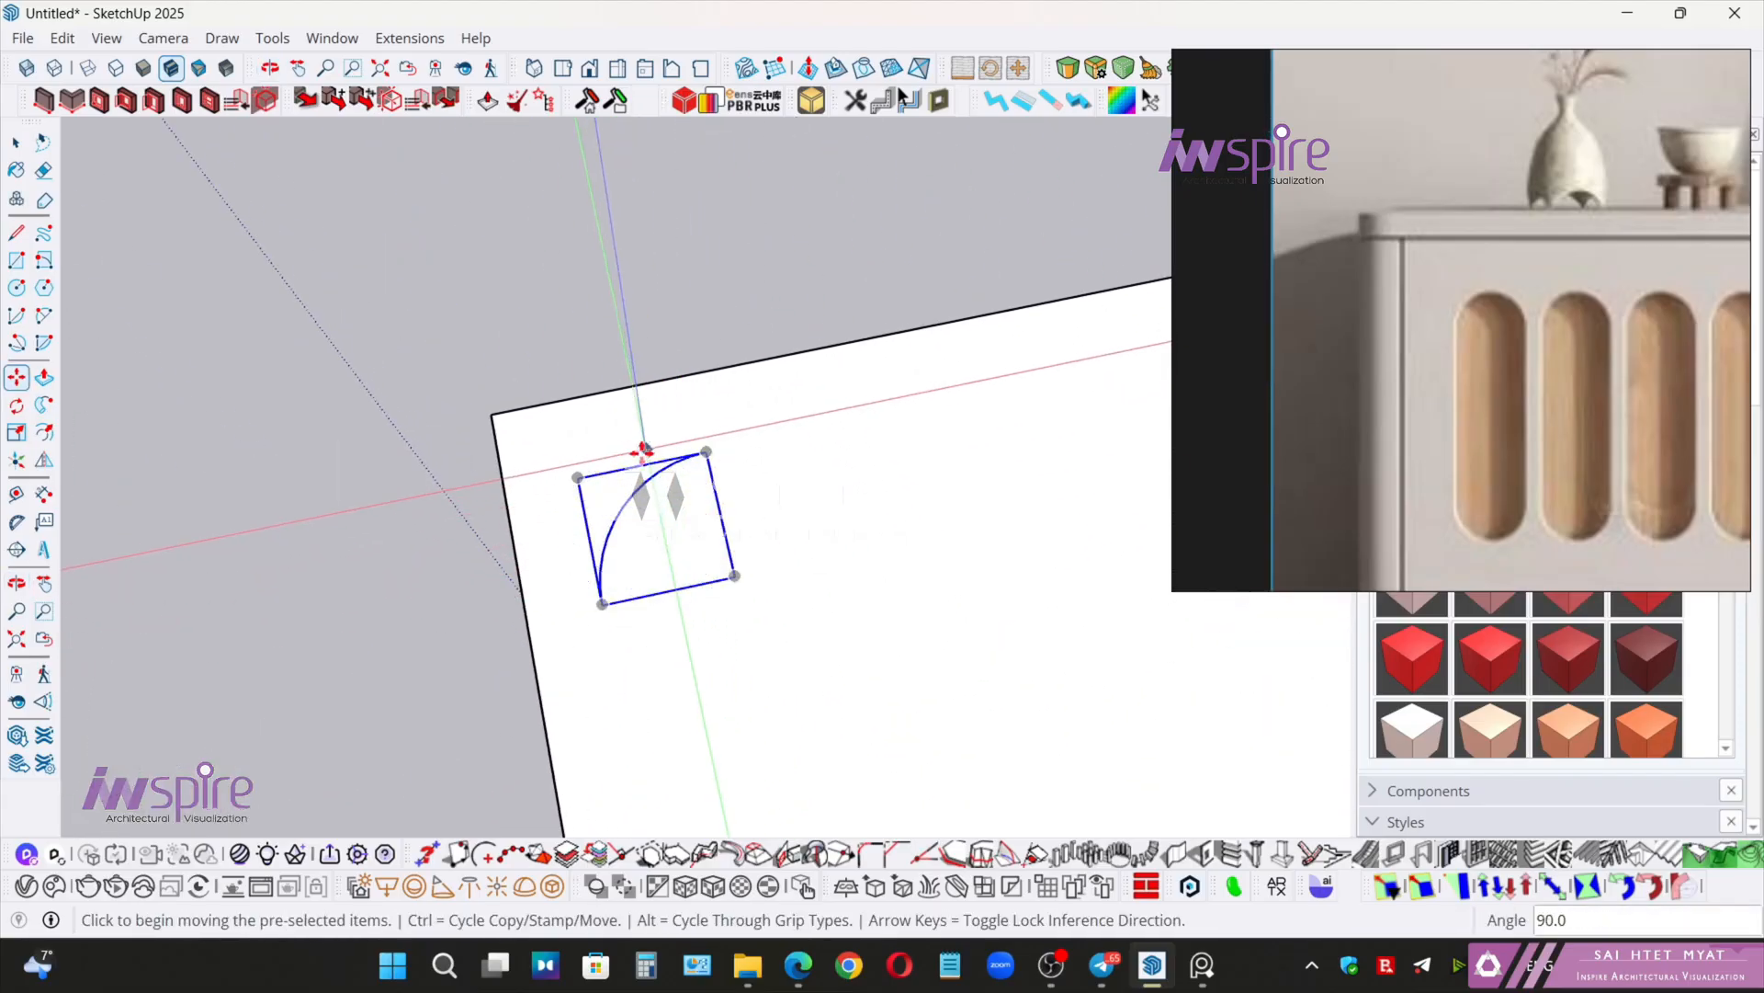
click(494, 416)
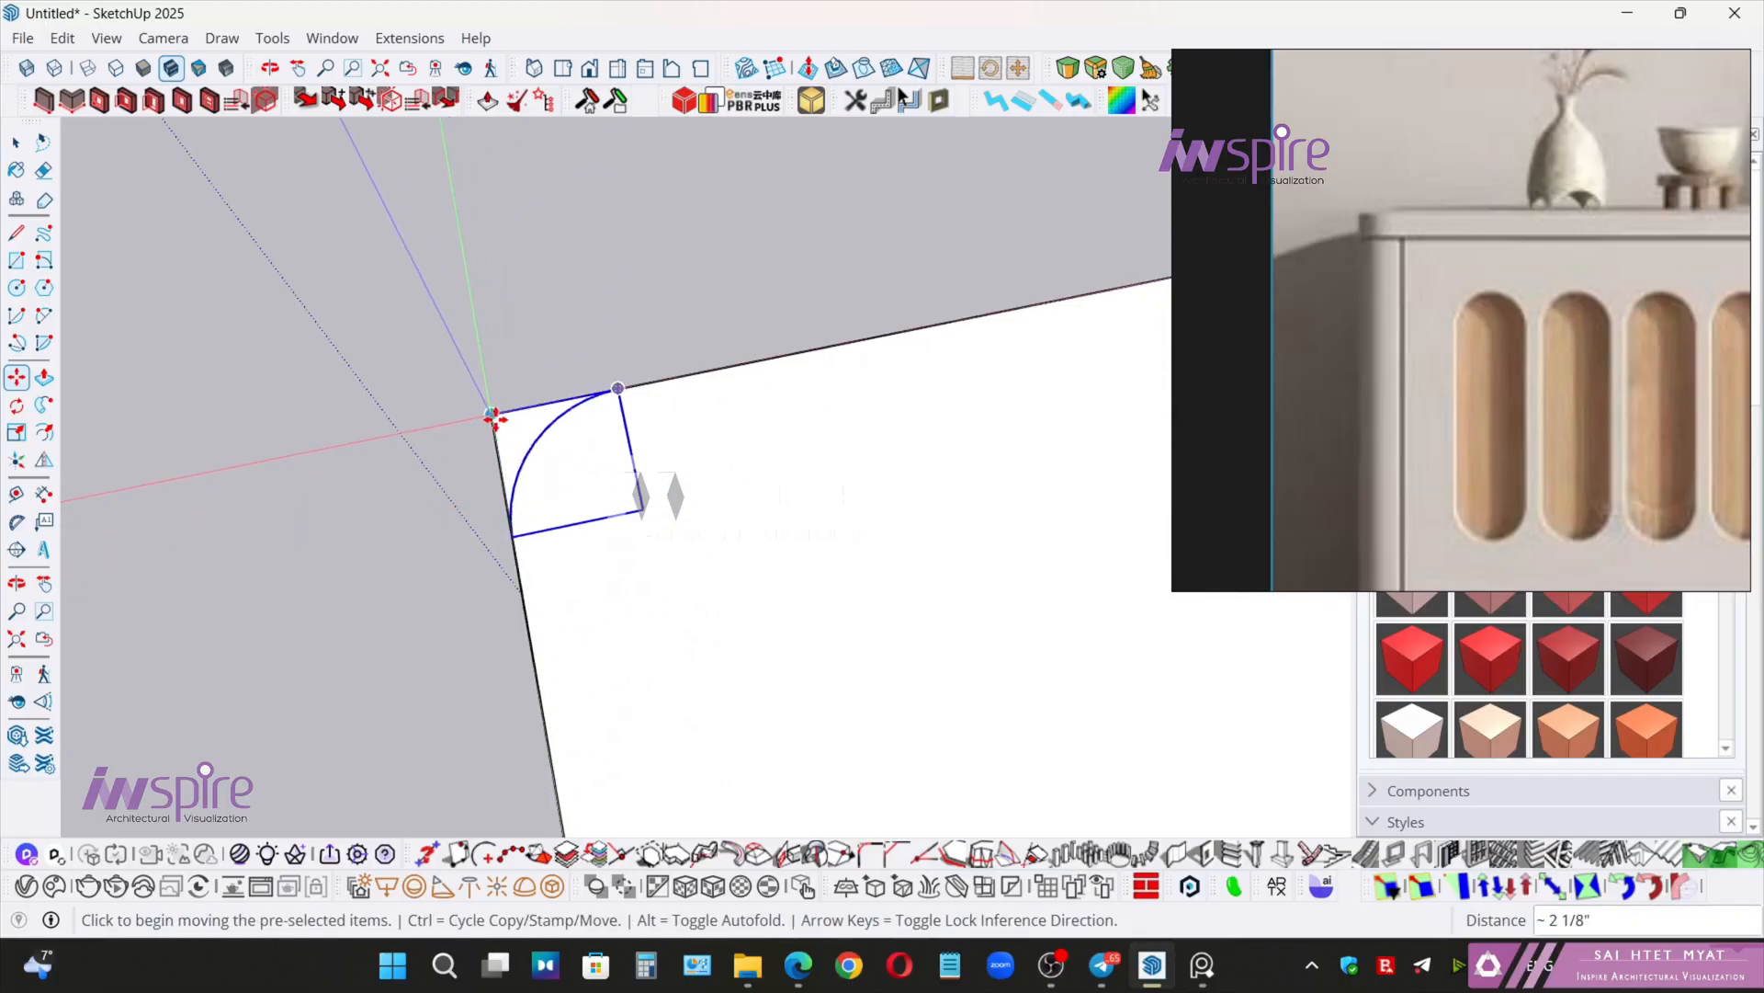
- Copy the third corner's piece about 9 1/16" toward the remaining corner at the same end of the rectangle
click(562, 454)
key(ctrl)
scroll(775, 604, down, 3)
shift+middle_drag(787, 669, 778, 453)
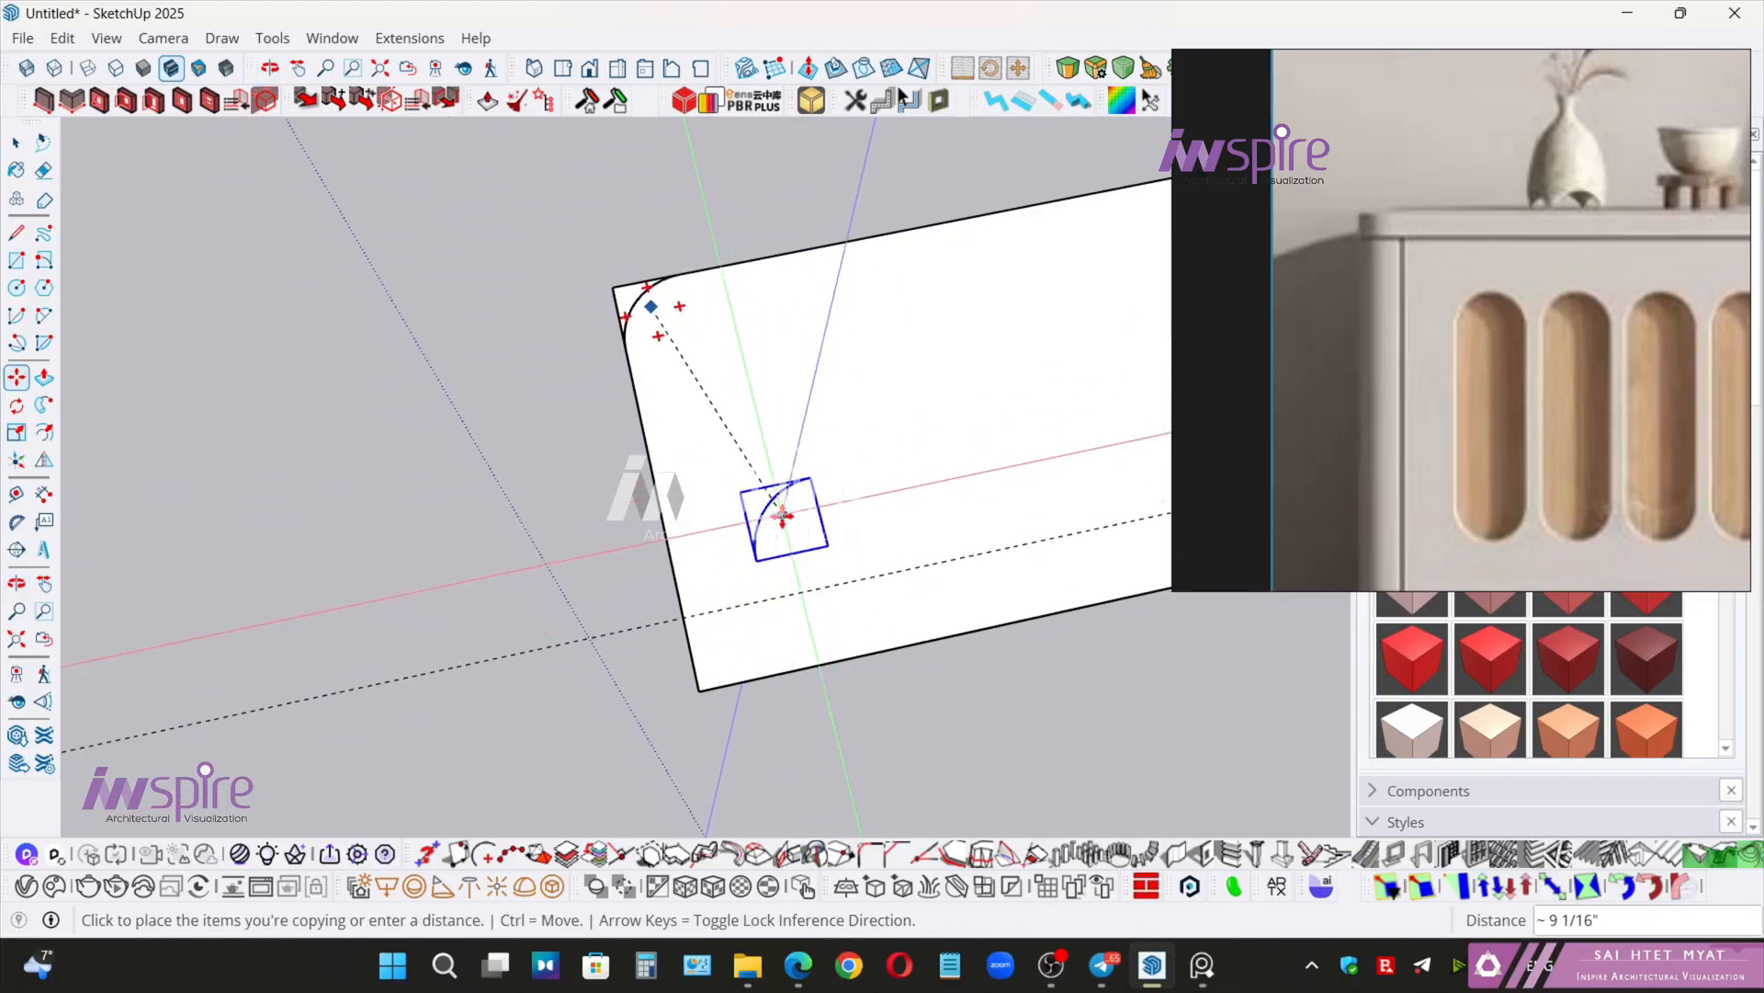
click(784, 517)
- Rotate the new copy to suit the fourth corner and snap it onto the rectangle's corner
click(781, 494)
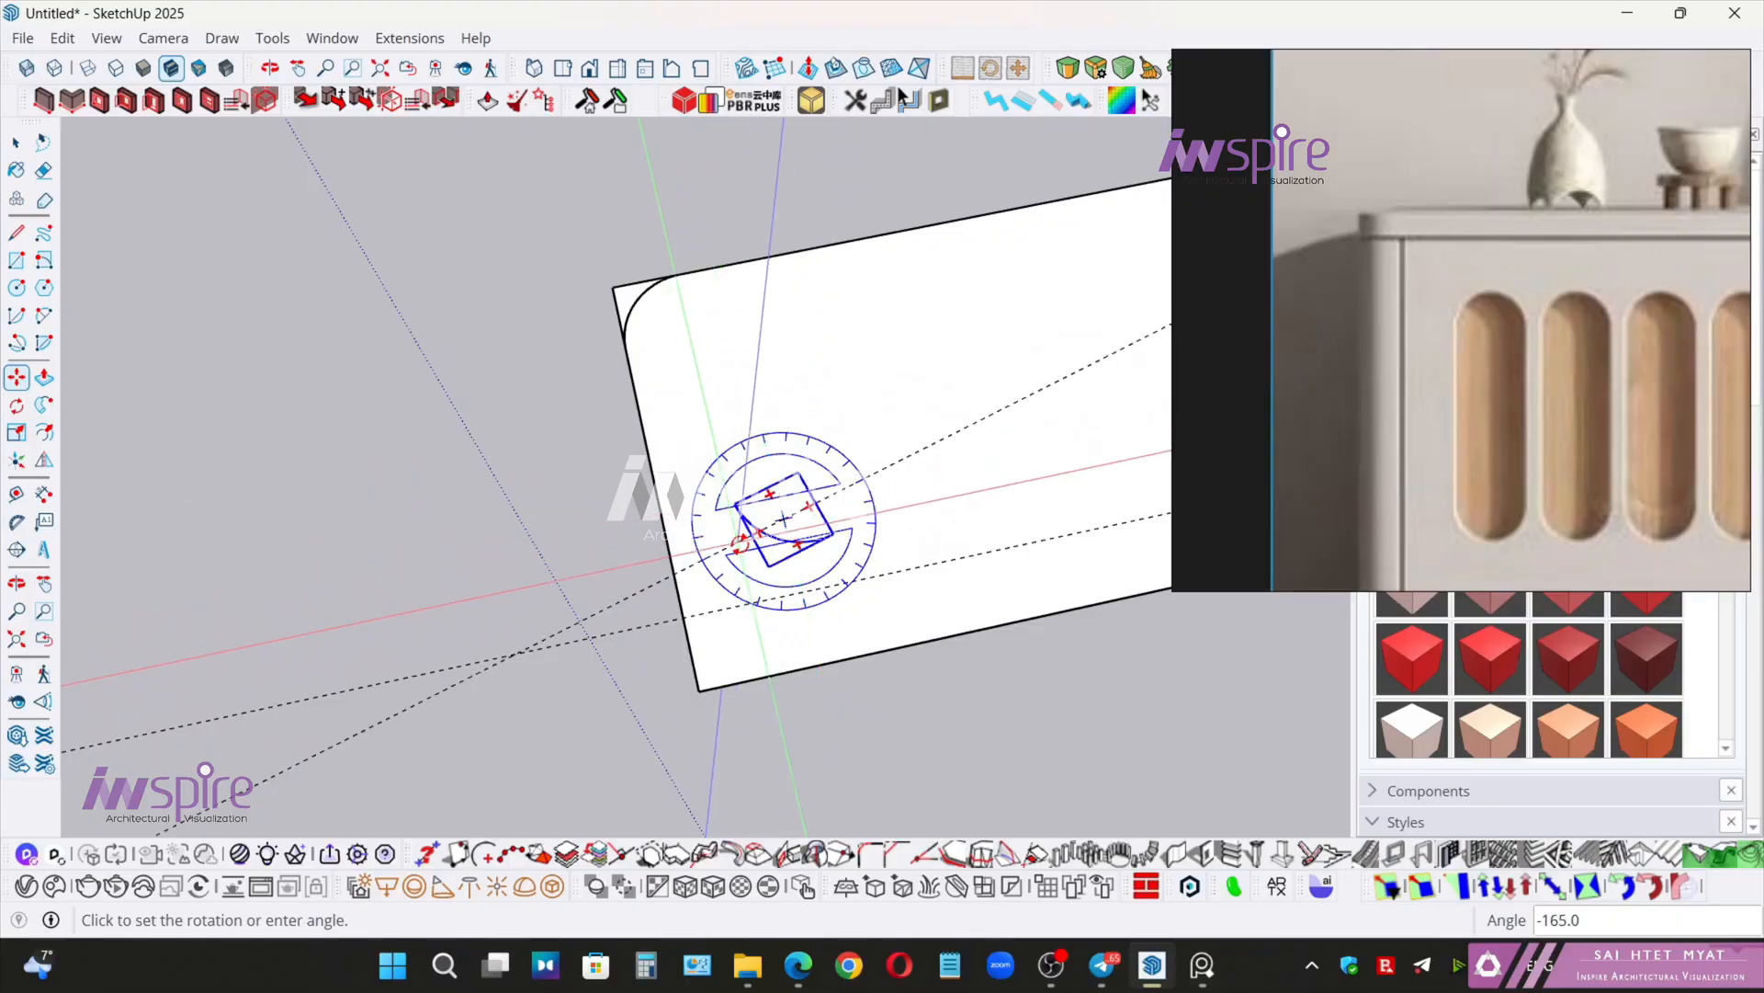
click(749, 563)
click(749, 564)
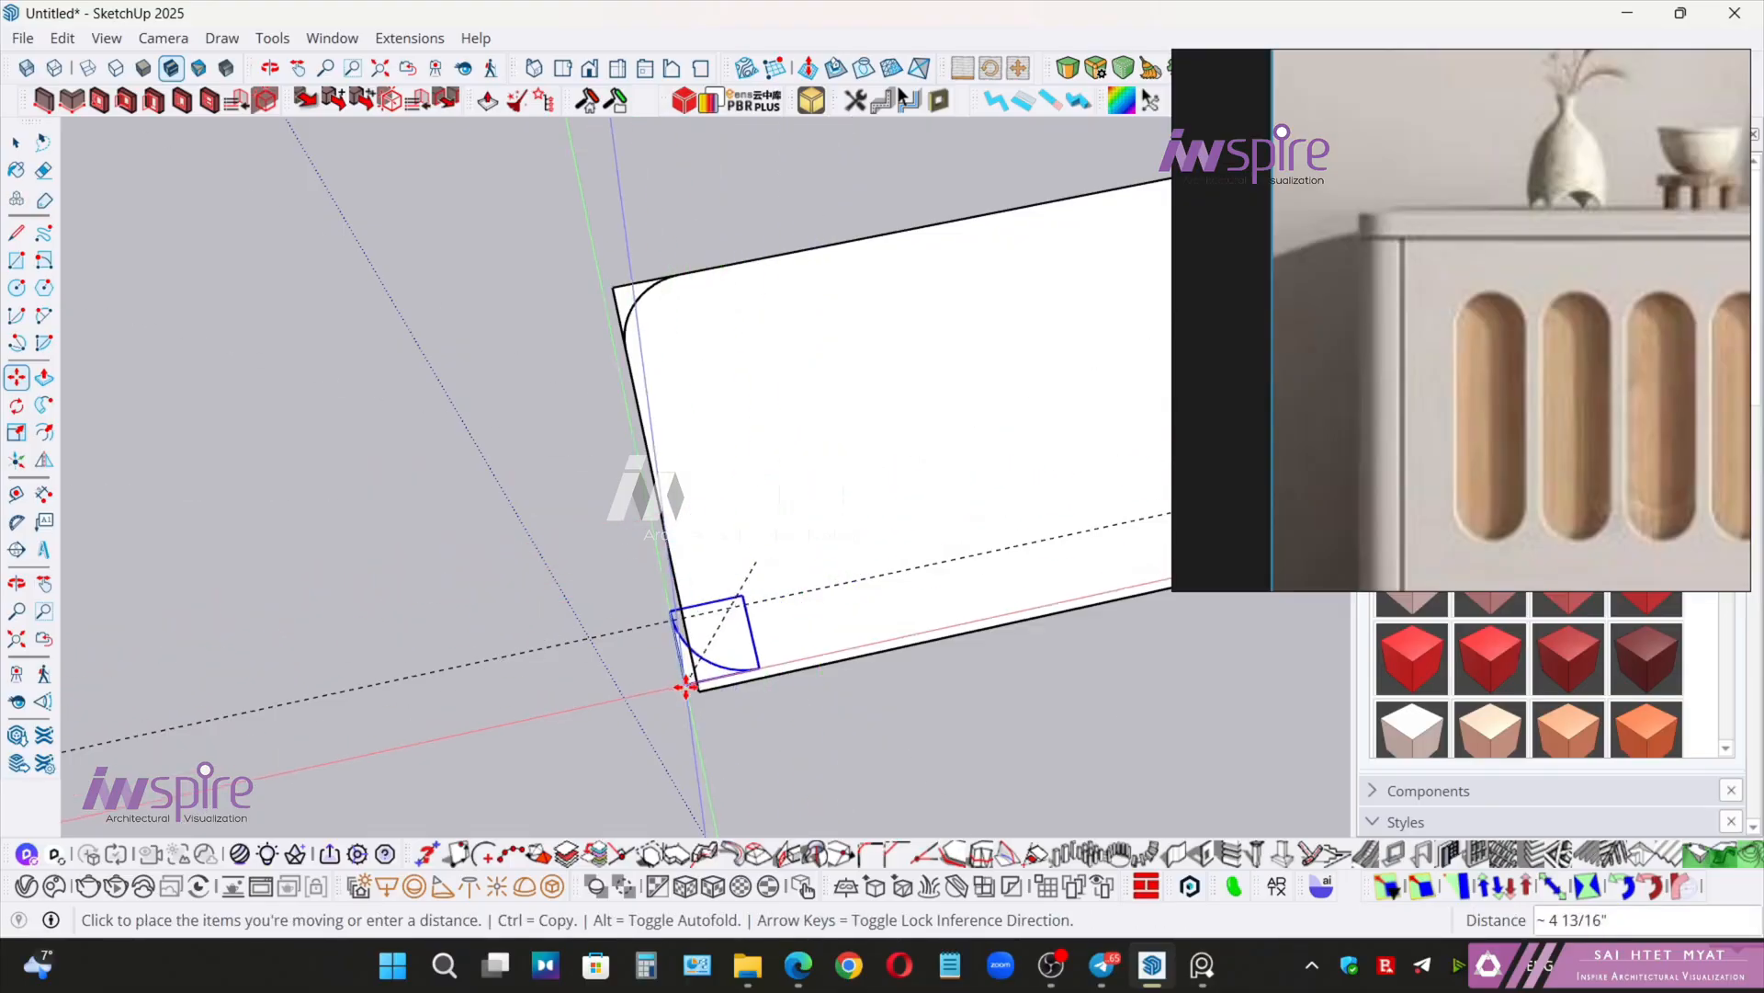
click(699, 690)
key(space)
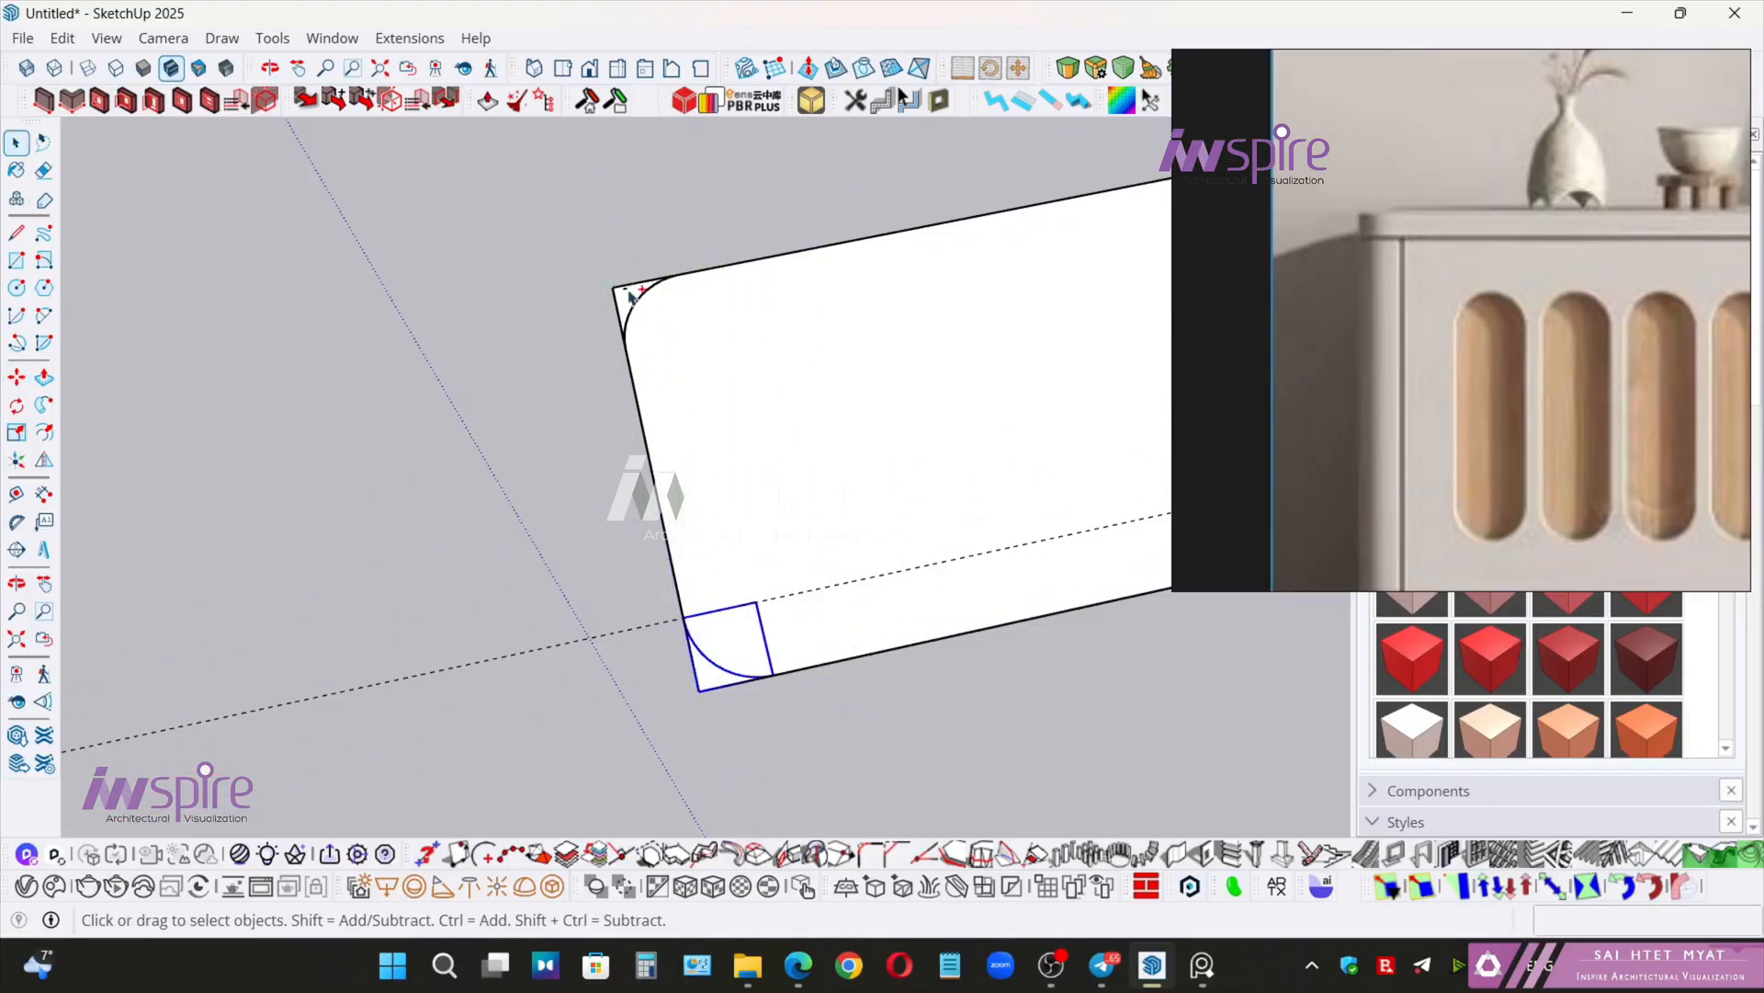
ctrl+click(641, 296)
scroll(717, 336, down, 3)
shift+middle_drag(1085, 313, 644, 473)
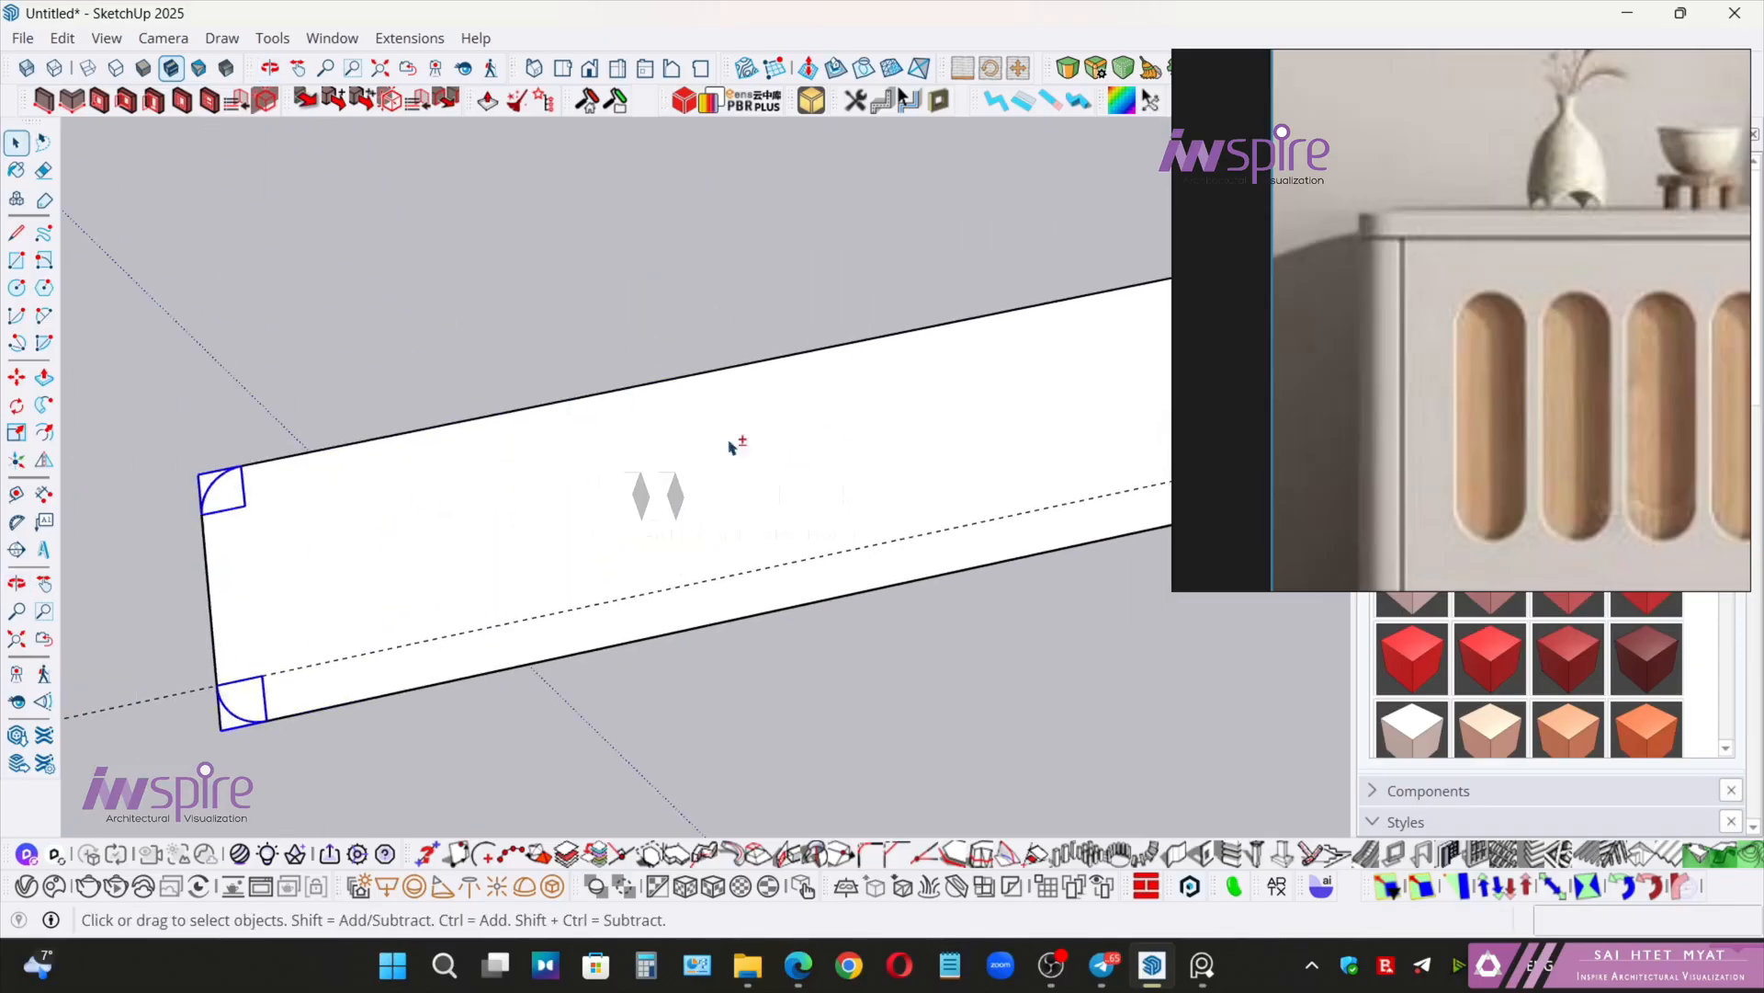
shift+middle_drag(1084, 358, 643, 505)
scroll(821, 437, up, 3)
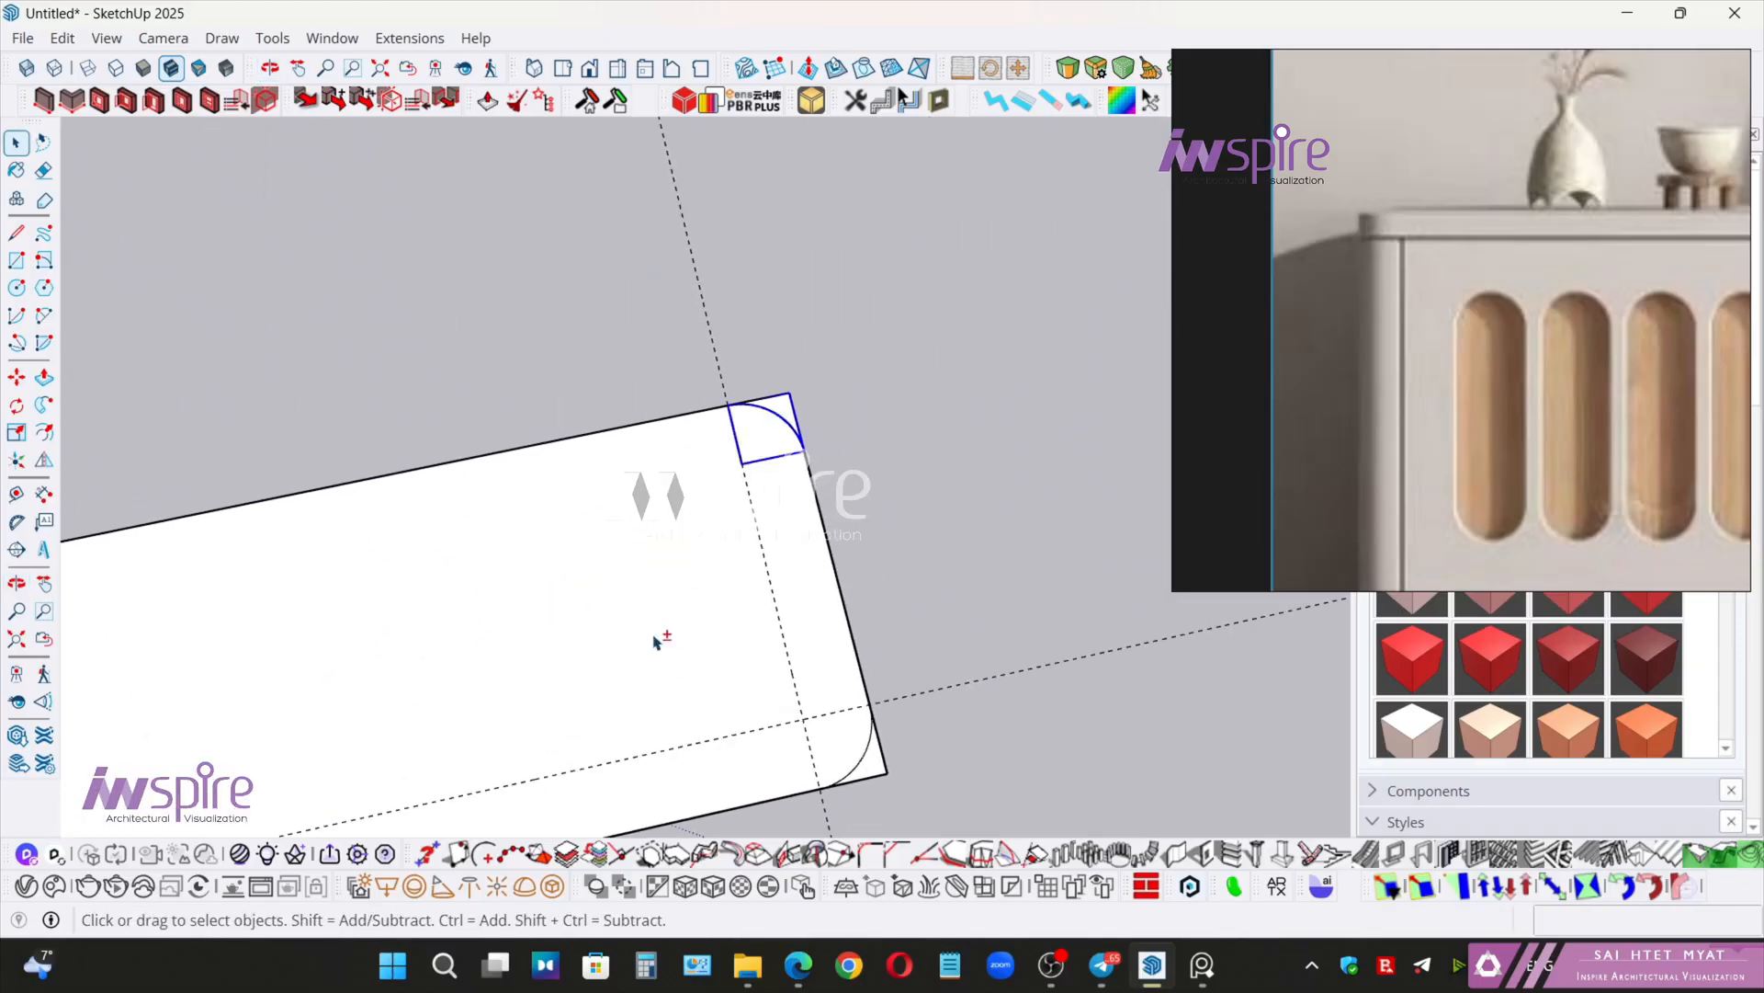
shift+middle_drag(896, 733, 937, 534)
ctrl+click(927, 540)
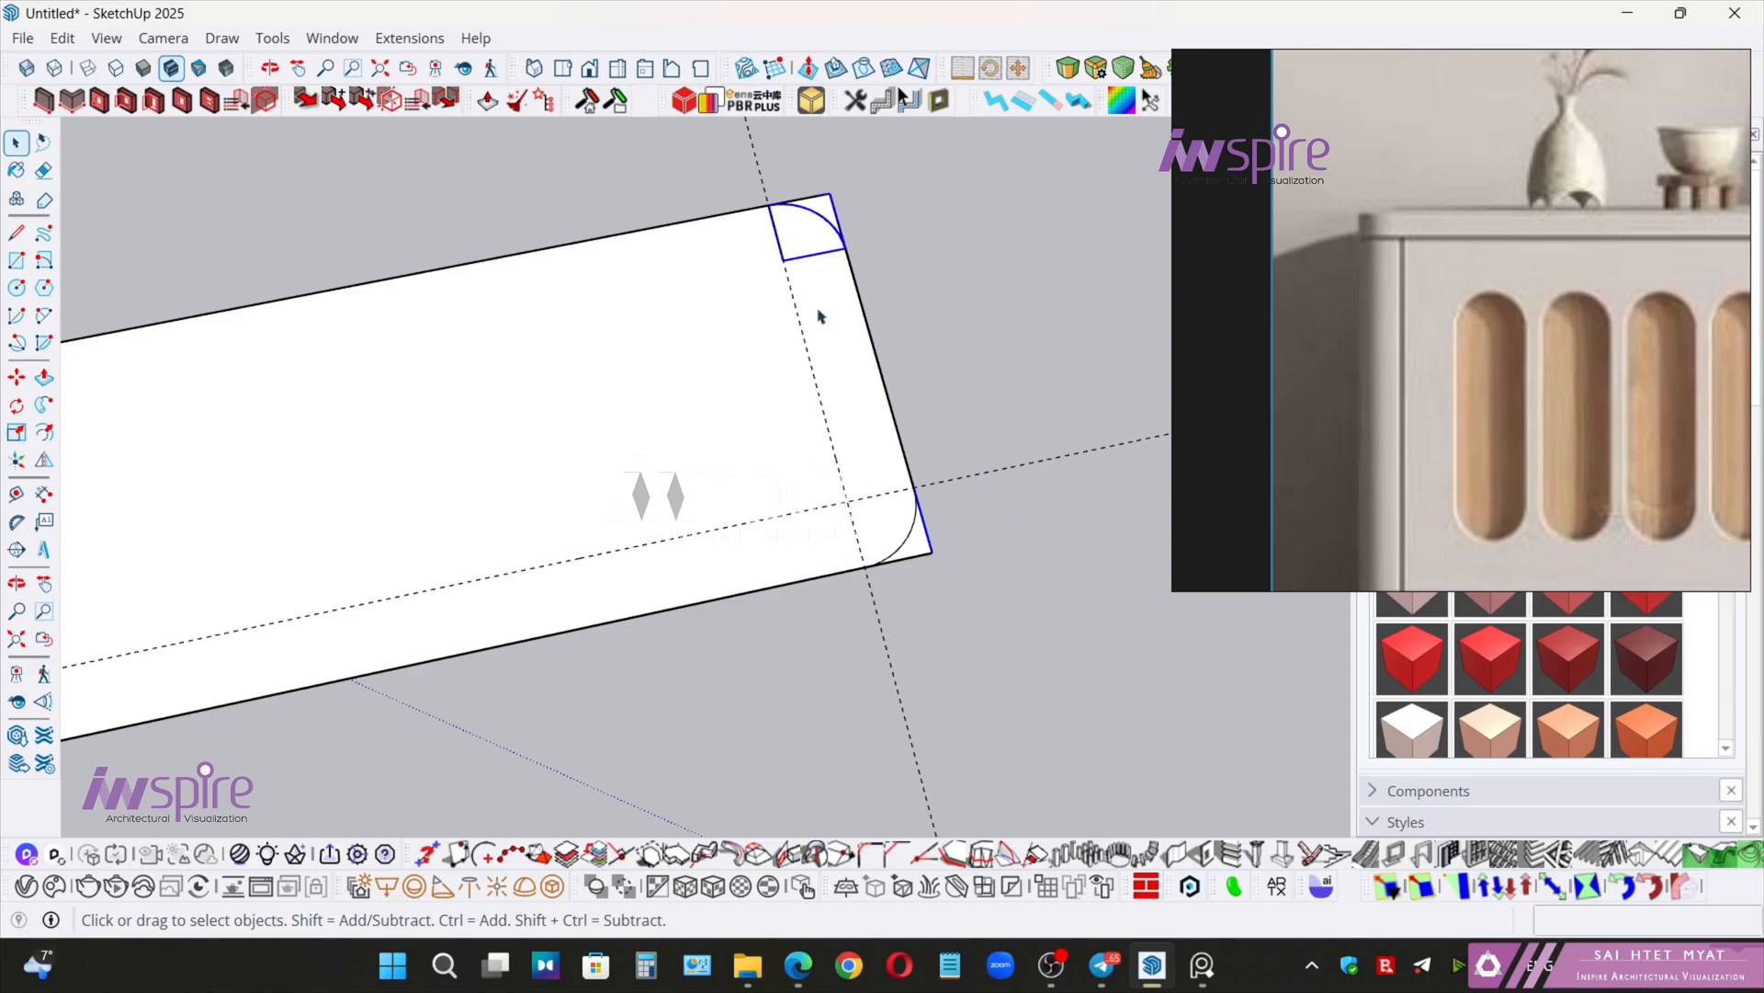
right_click(837, 207)
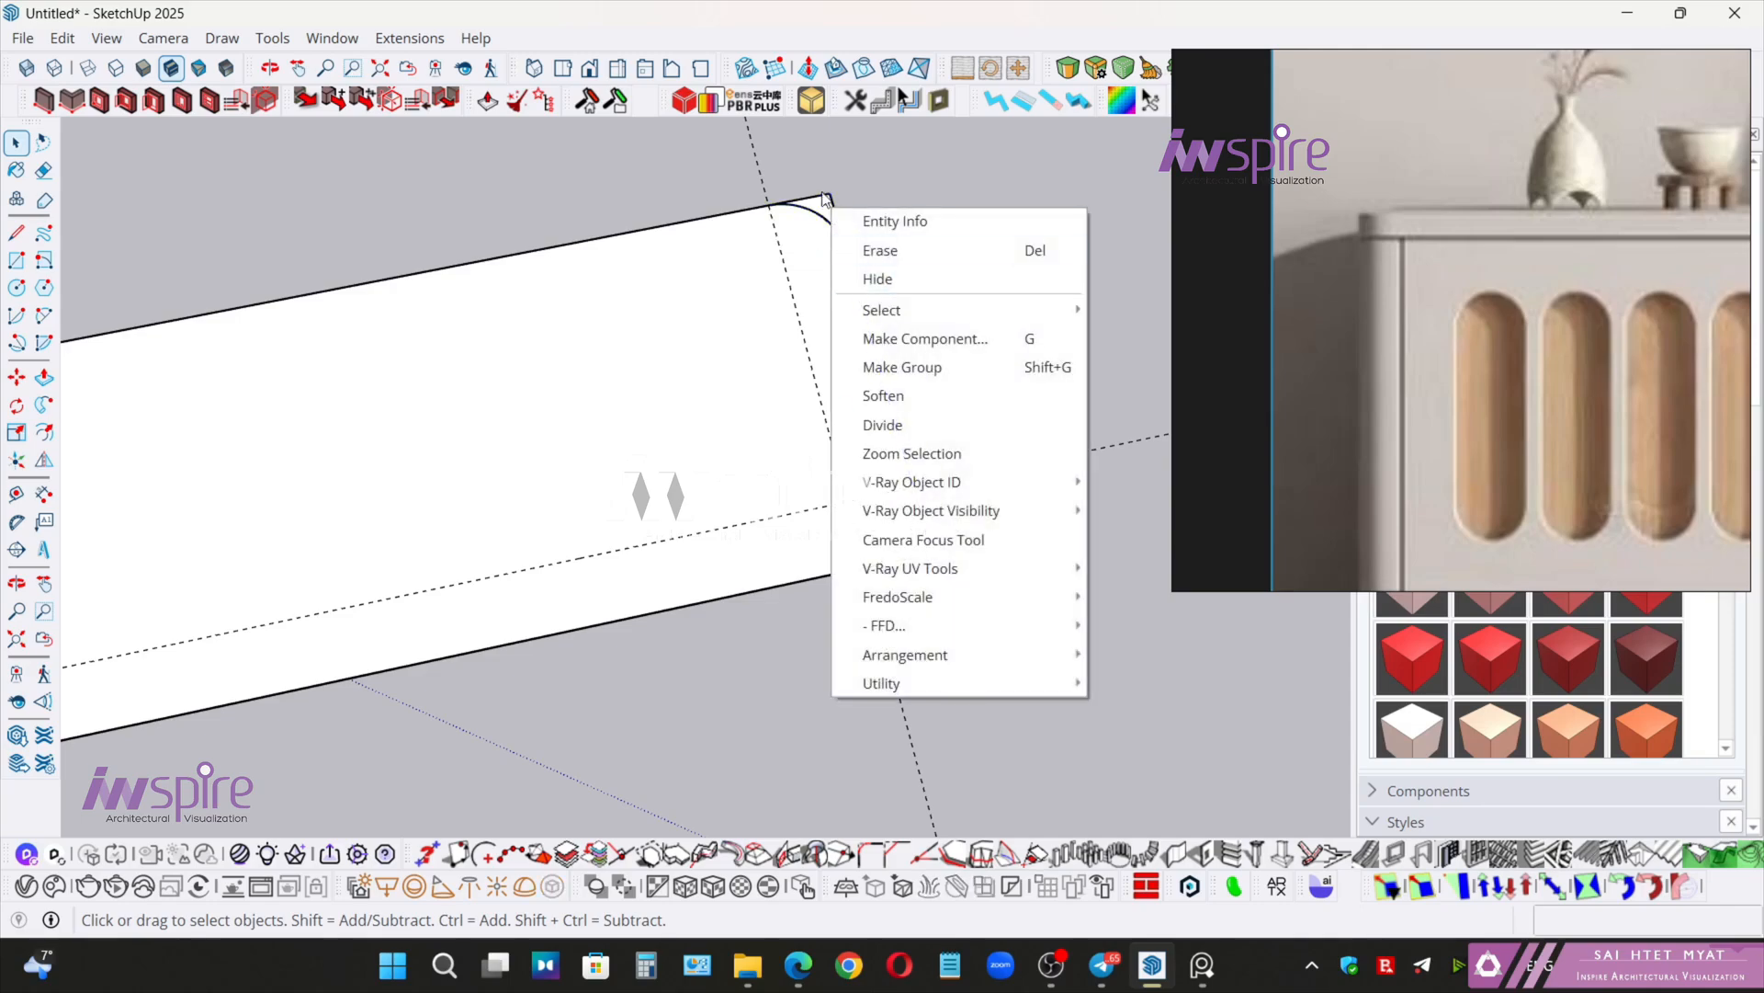
- Select the three grouped corner pieces at both ends of the rectangle and explode them into the base face
click(817, 216)
scroll(797, 264, down, 3)
shift+middle_drag(450, 427, 827, 375)
scroll(823, 378, down, 2)
shift+middle_drag(700, 399, 875, 401)
ctrl+drag(386, 366, 547, 633)
shift+middle_drag(784, 428, 395, 625)
scroll(855, 422, up, 4)
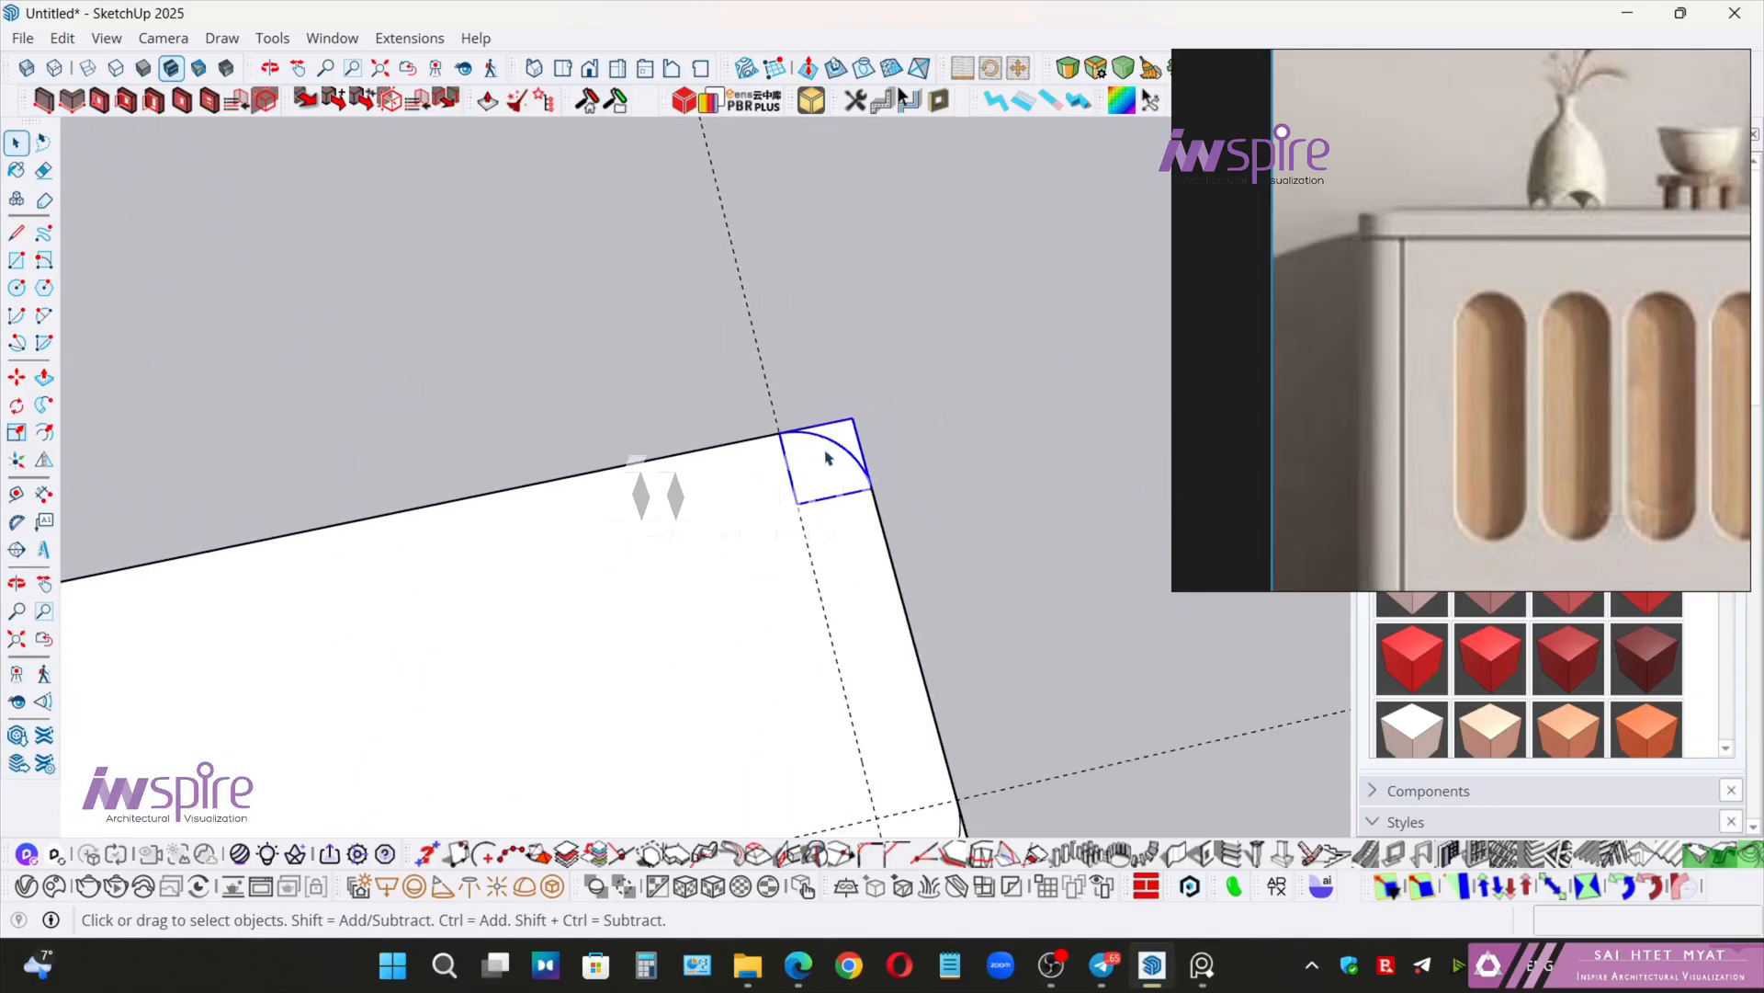
right_click(844, 448)
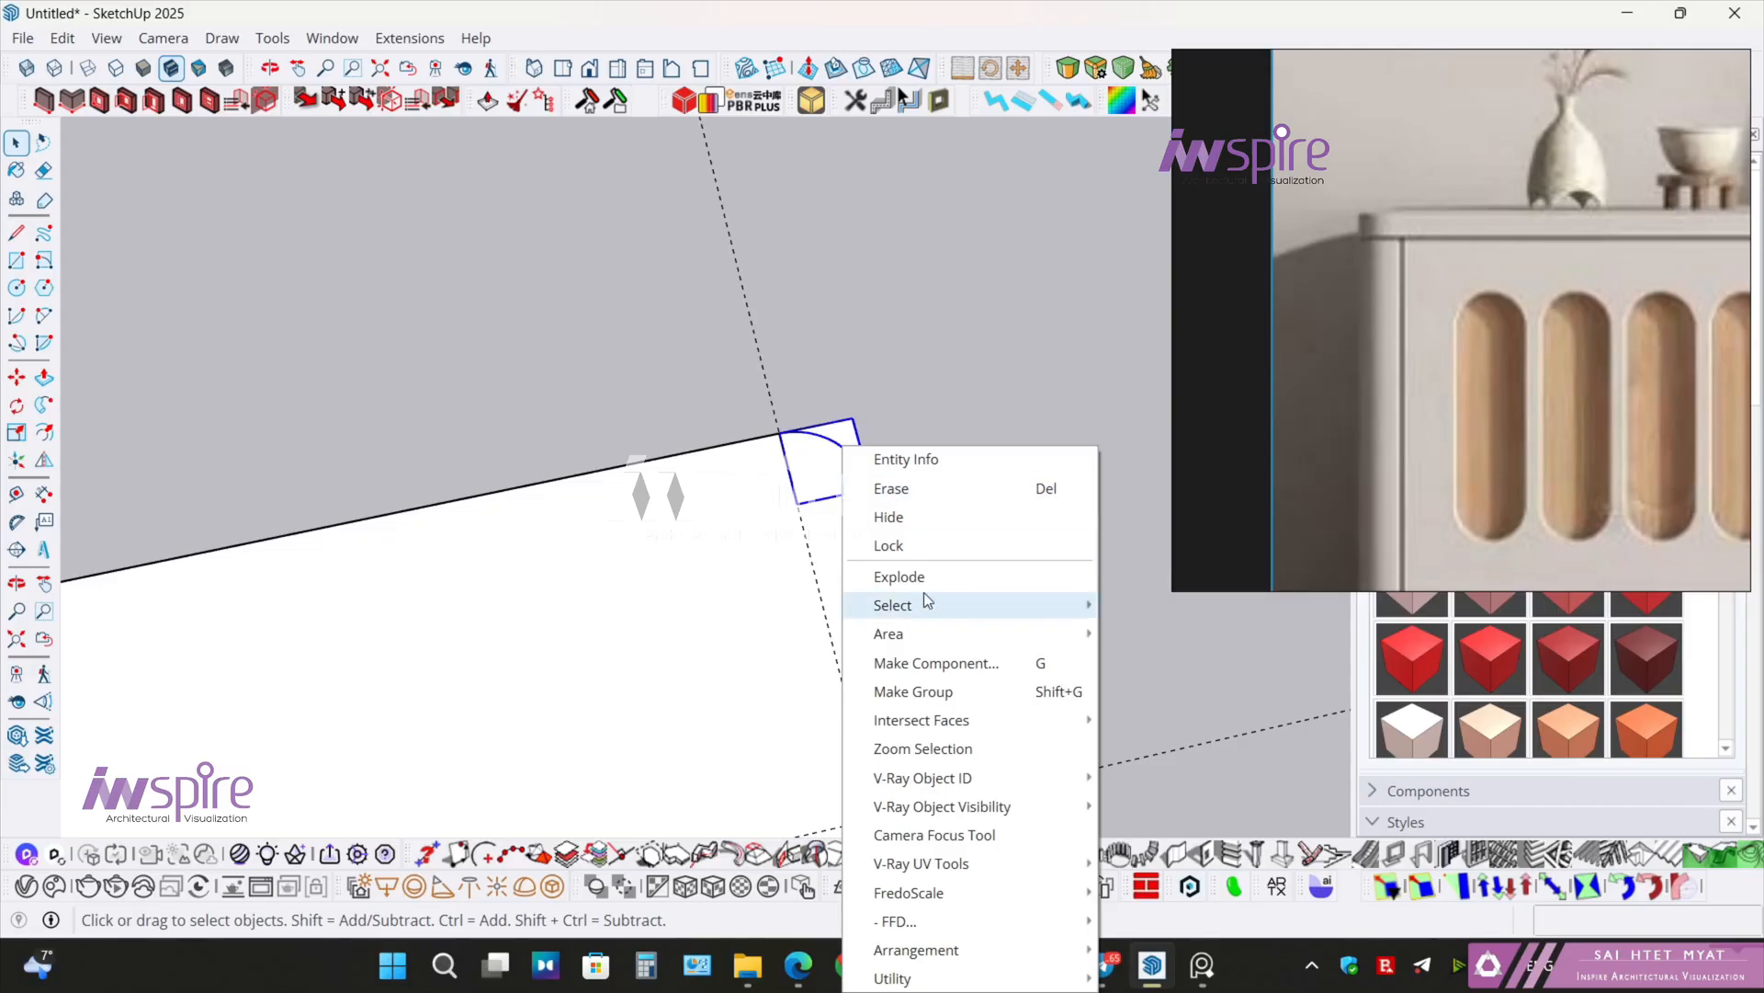
click(930, 588)
- Erase the square corner edges outside the arc at the second corner, on the end where the first arc was drawn
key(e)
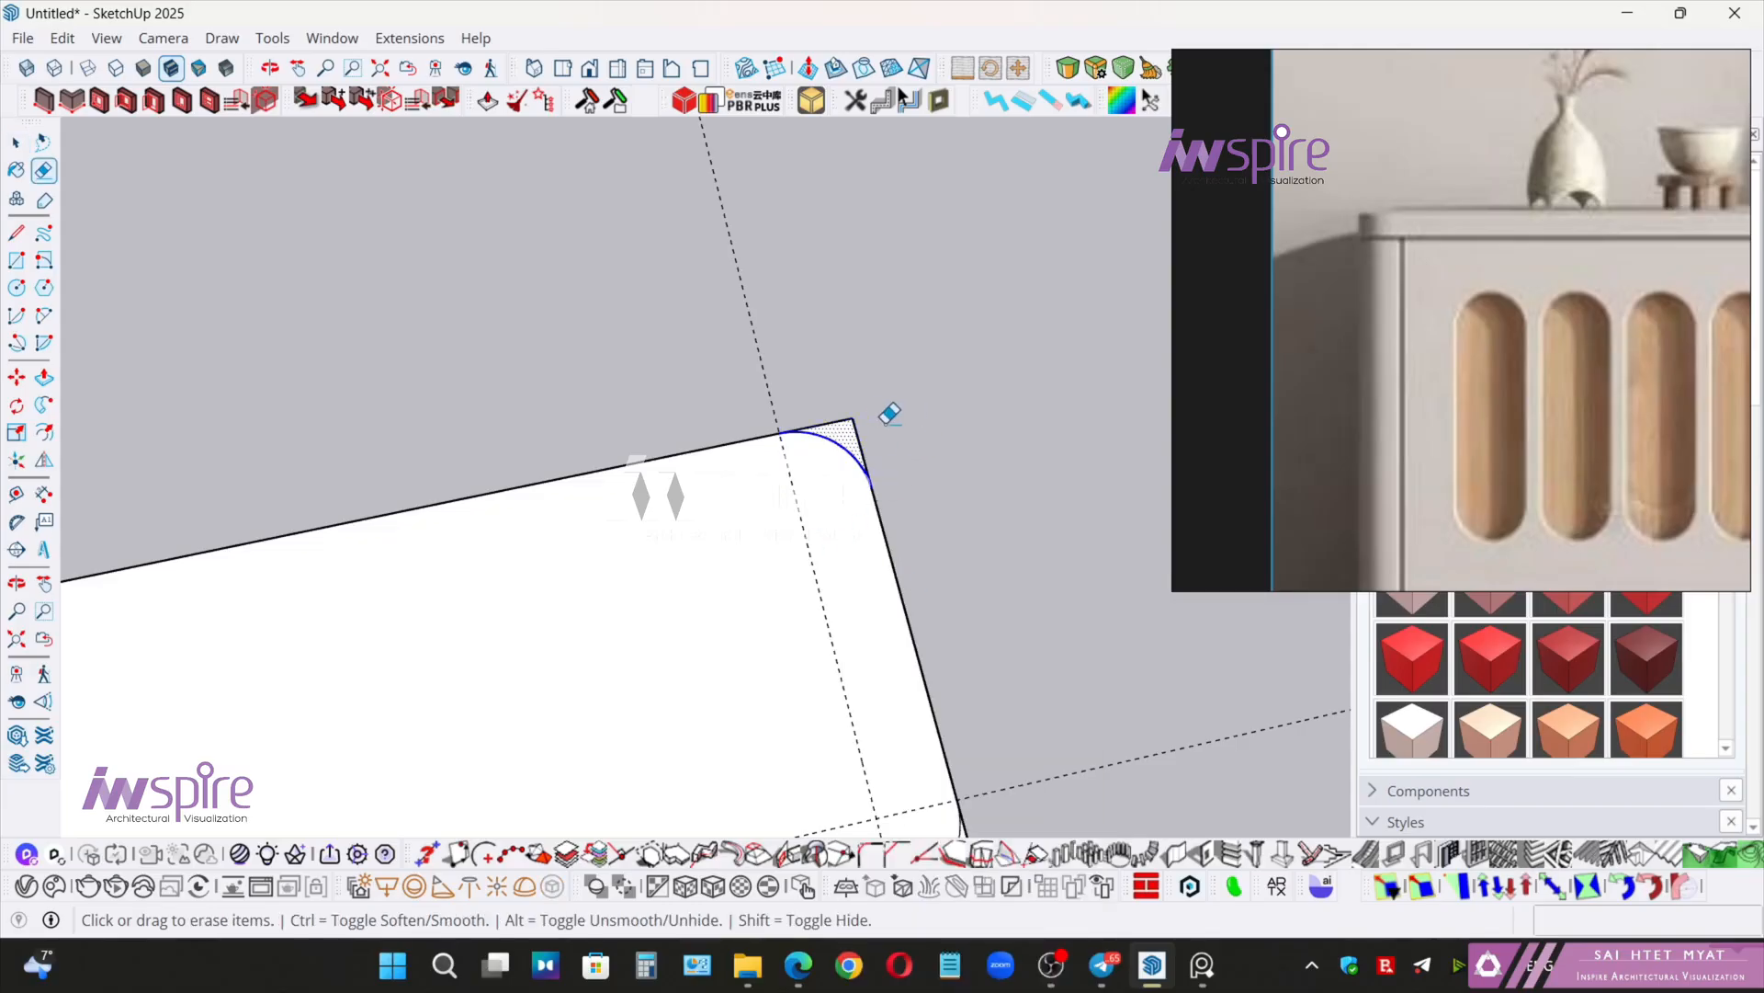
mouse_move(873, 425)
mouse_down()
mouse_move(851, 423)
mouse_move(842, 381)
mouse_up()
scroll(814, 415, down, 3)
key(shift)
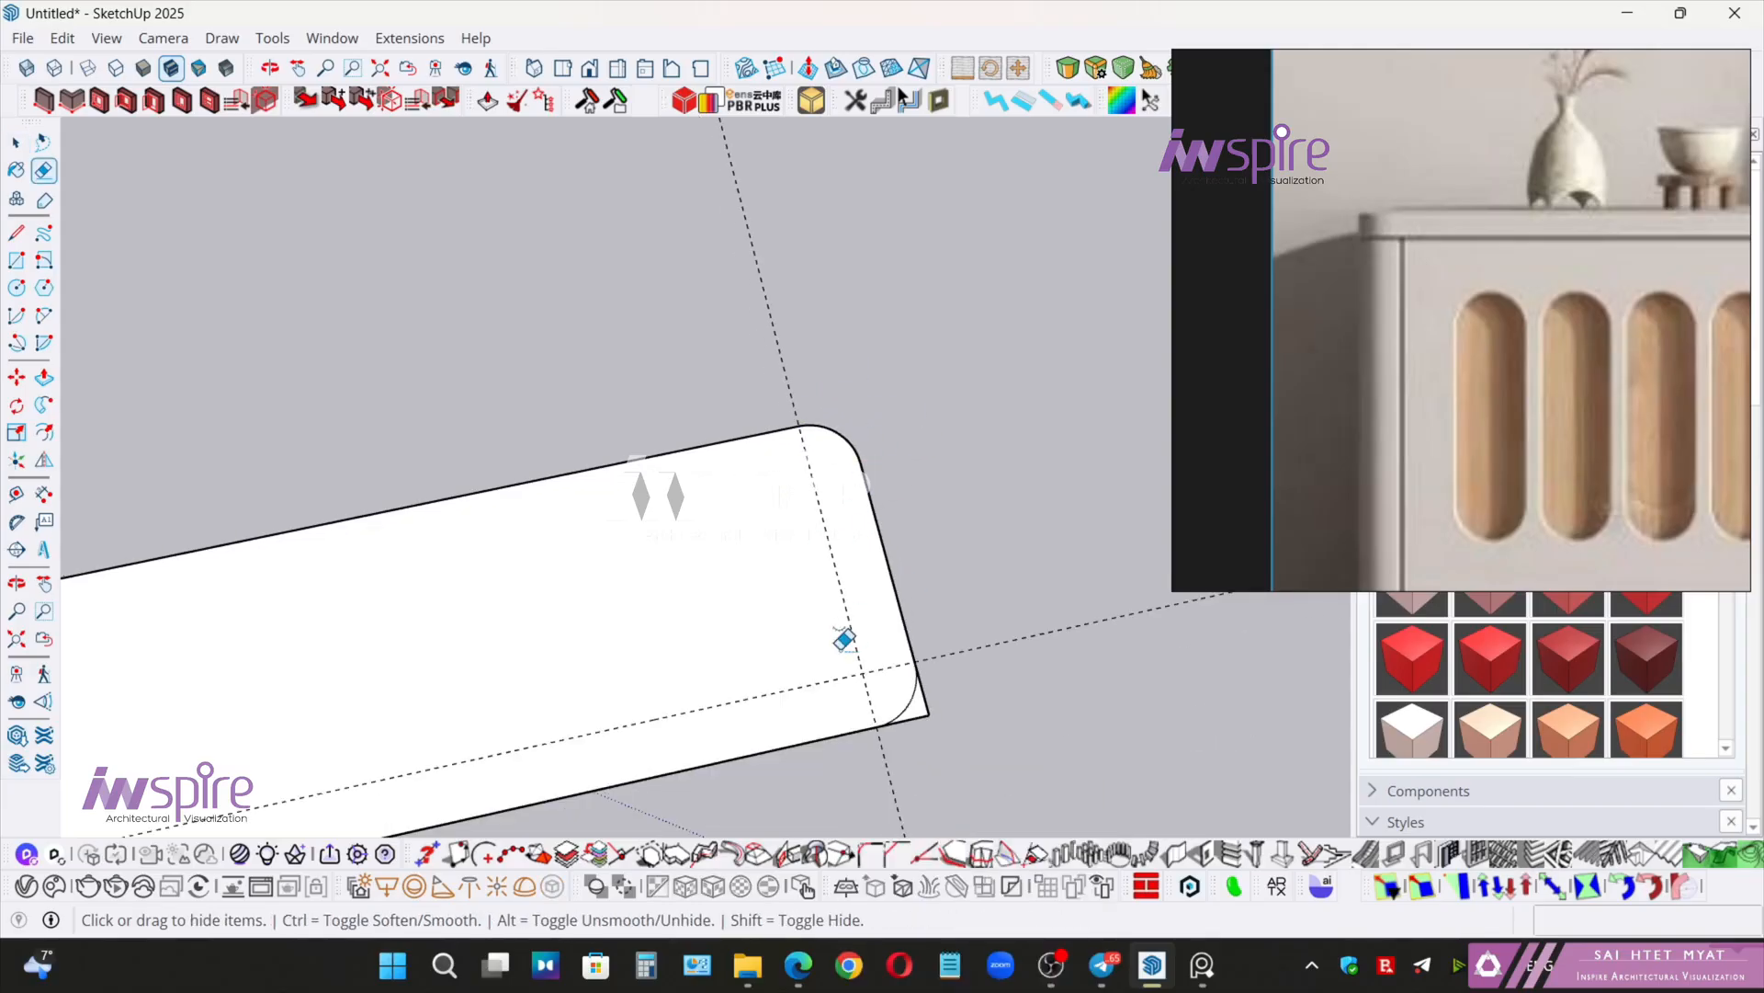
shift+drag(863, 662, 956, 684)
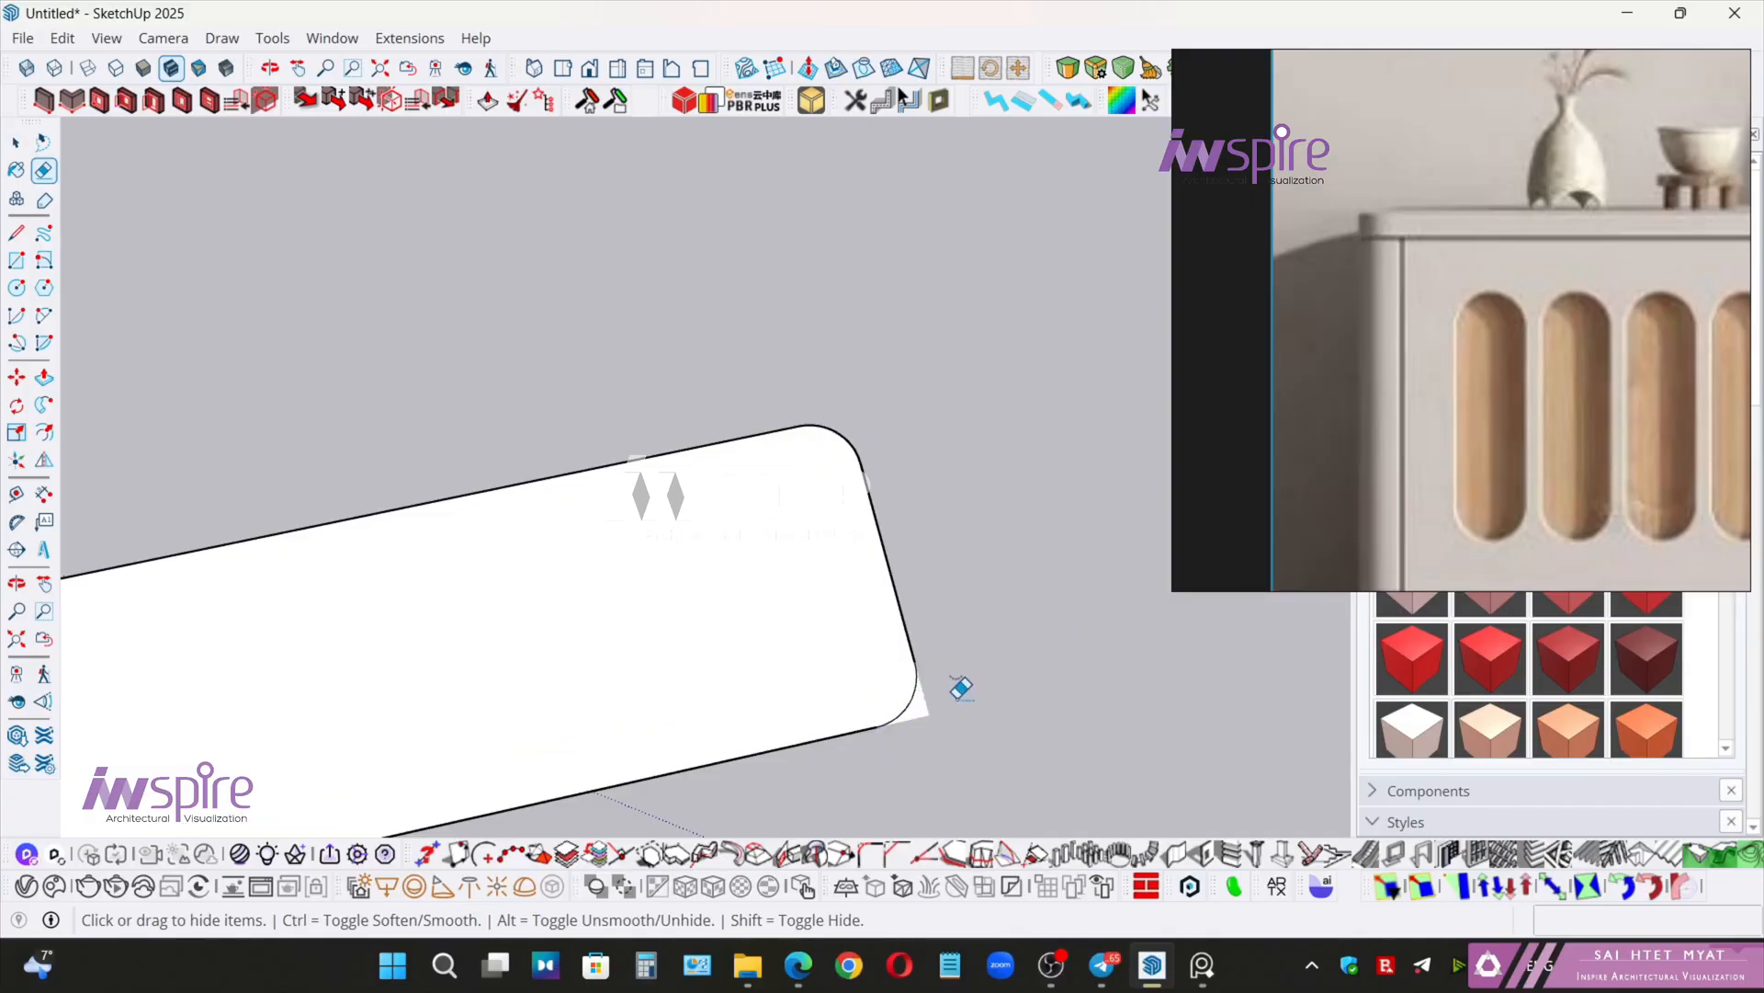
key(space)
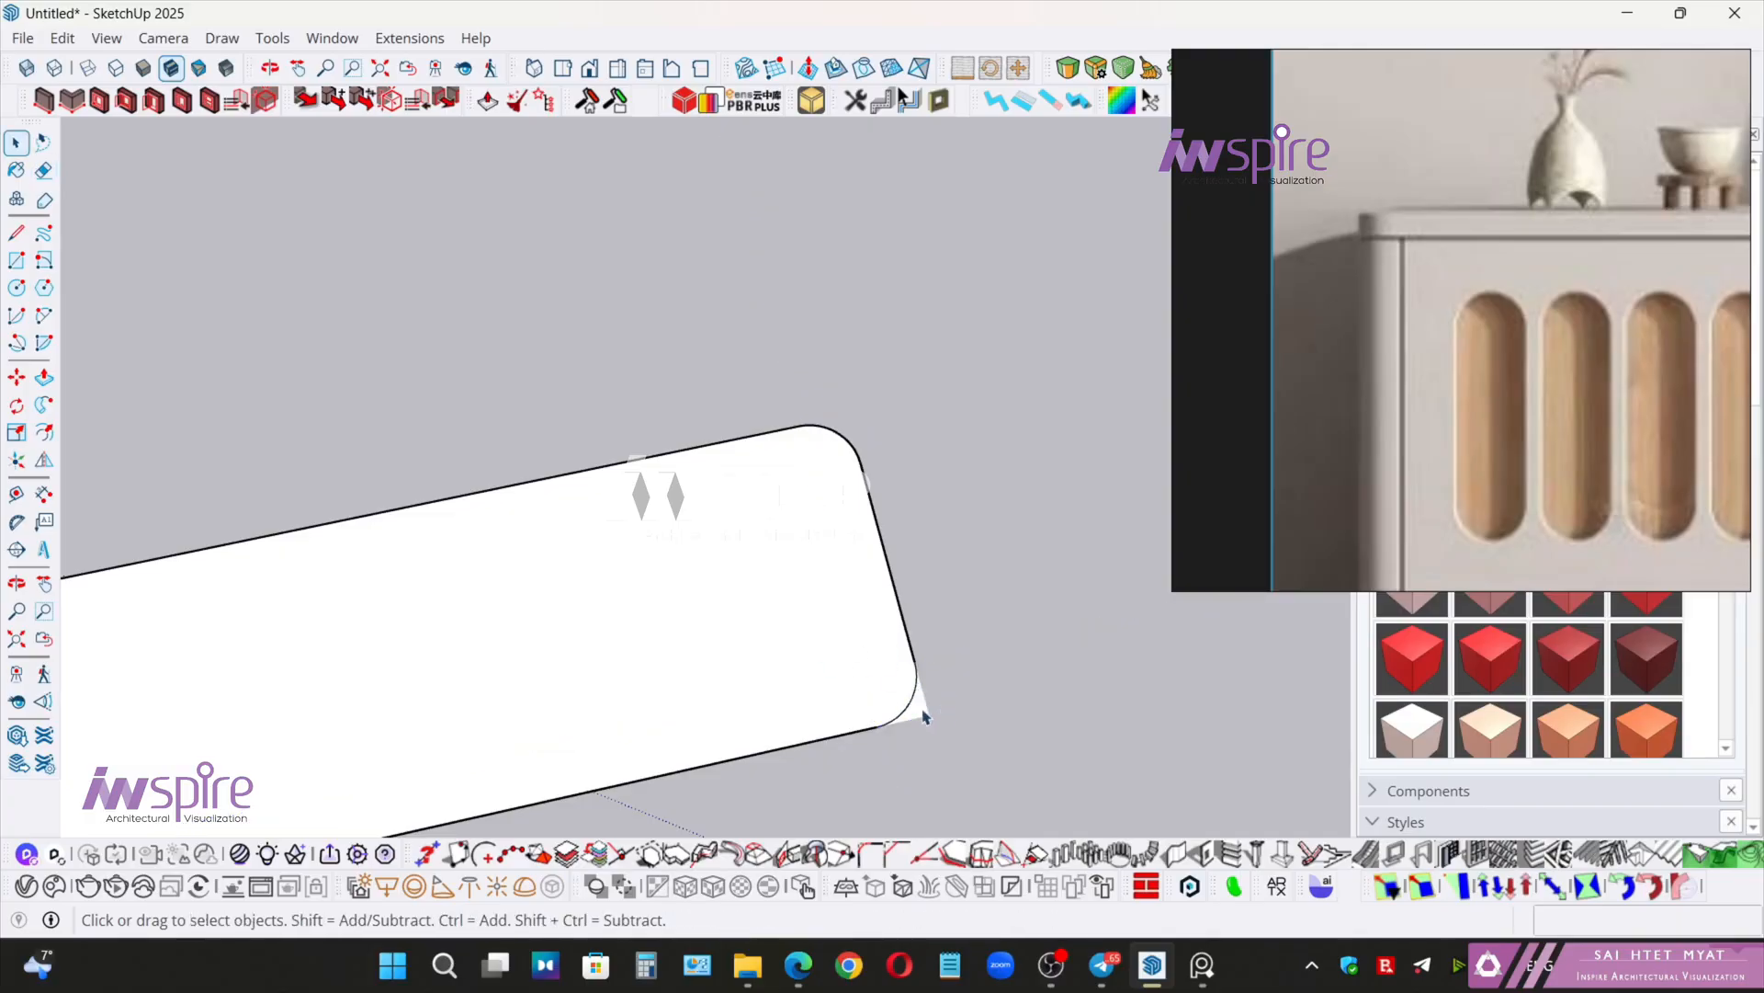
click(917, 724)
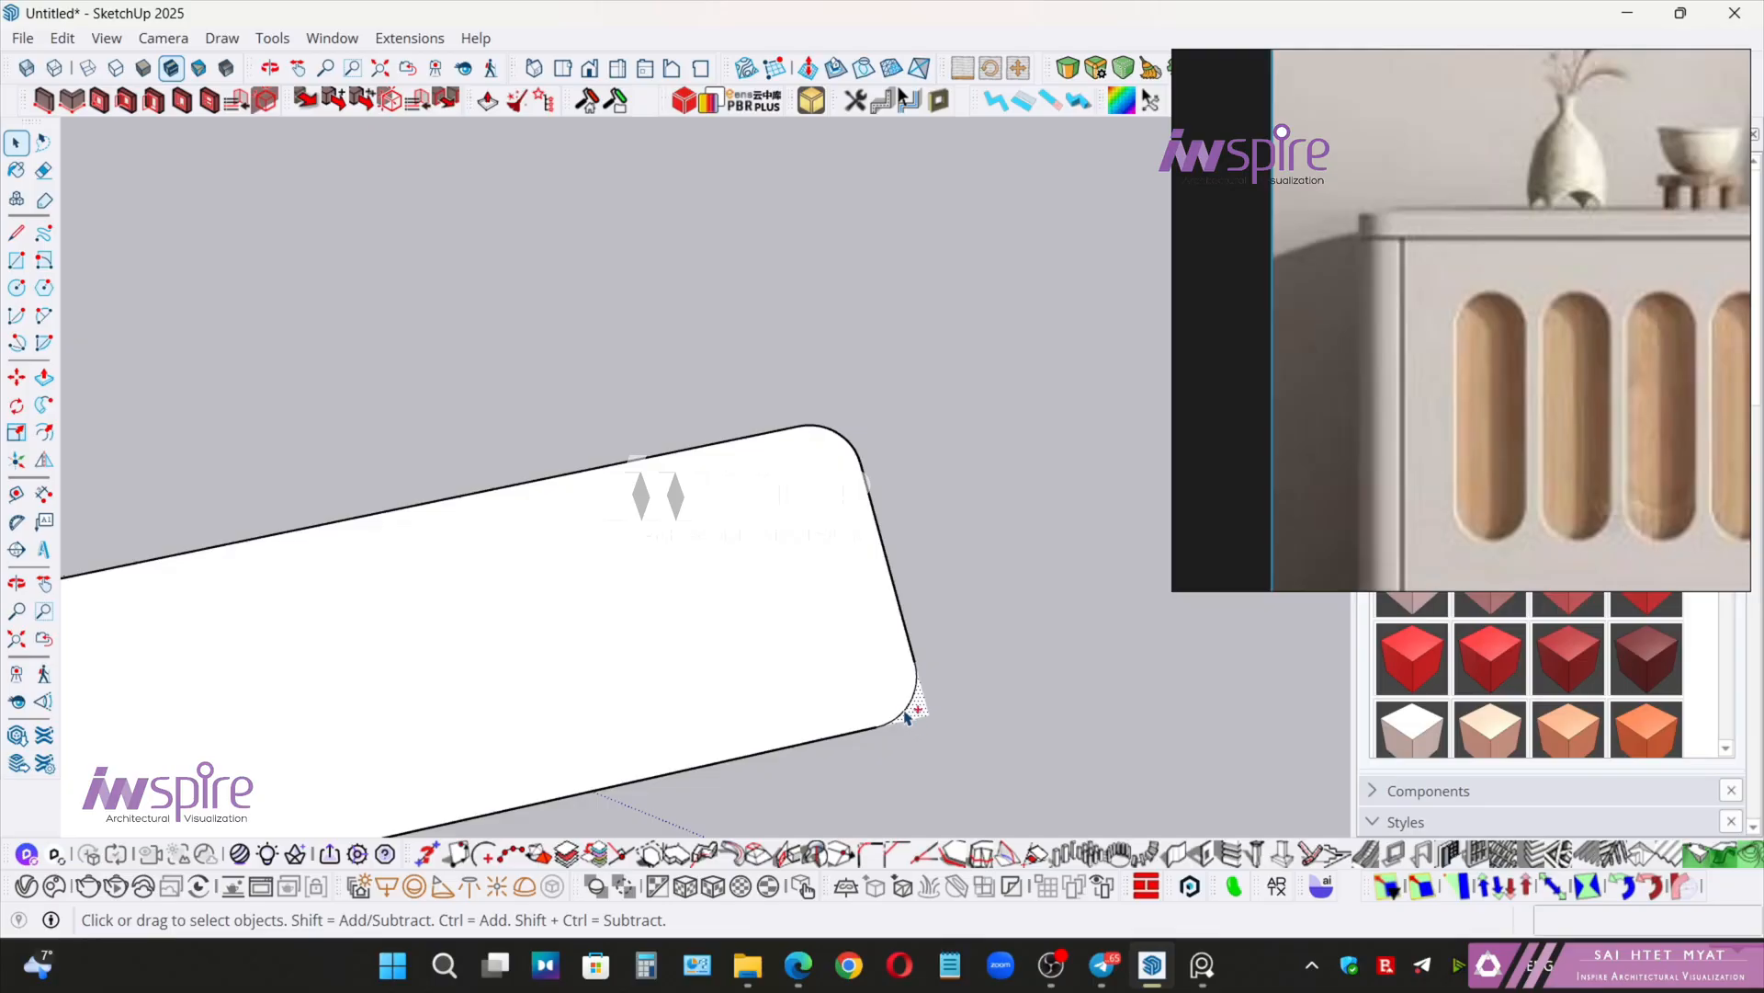
scroll(908, 716, up, 3)
click(981, 710)
- Erase the guide lines and the square corner edges outside the originally drawn arc
key(e)
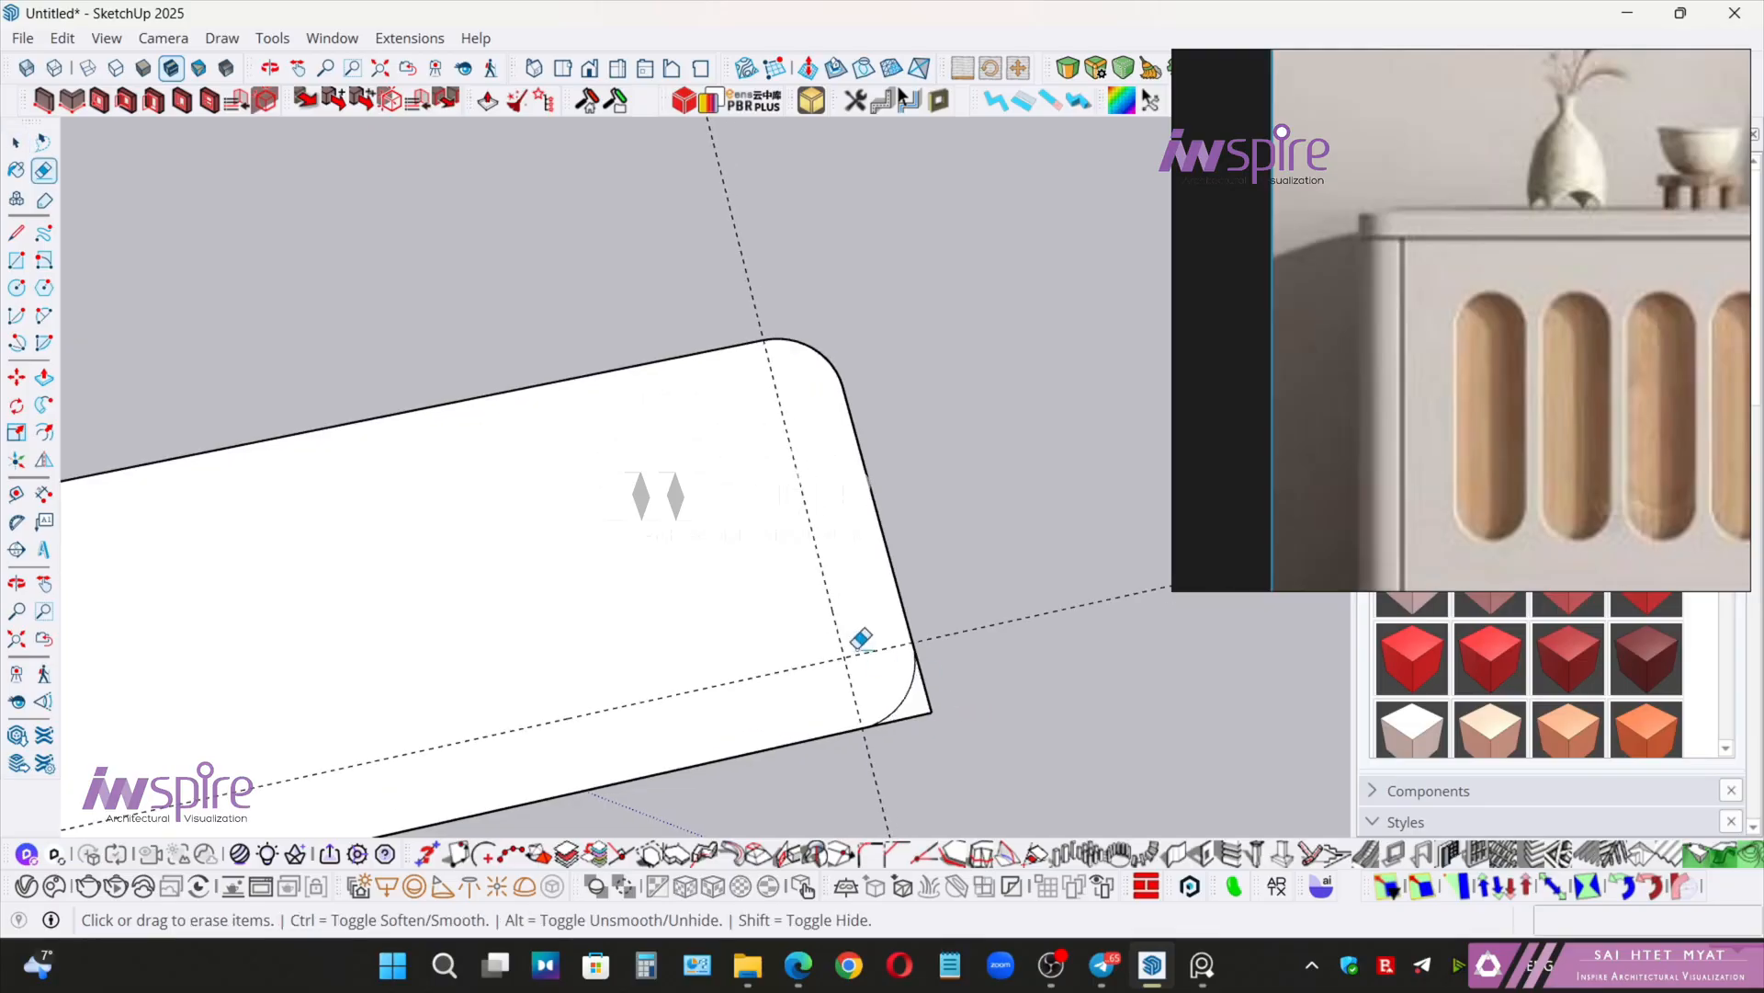
mouse_move(959, 687)
mouse_down()
mouse_move(910, 727)
mouse_move(917, 740)
mouse_up()
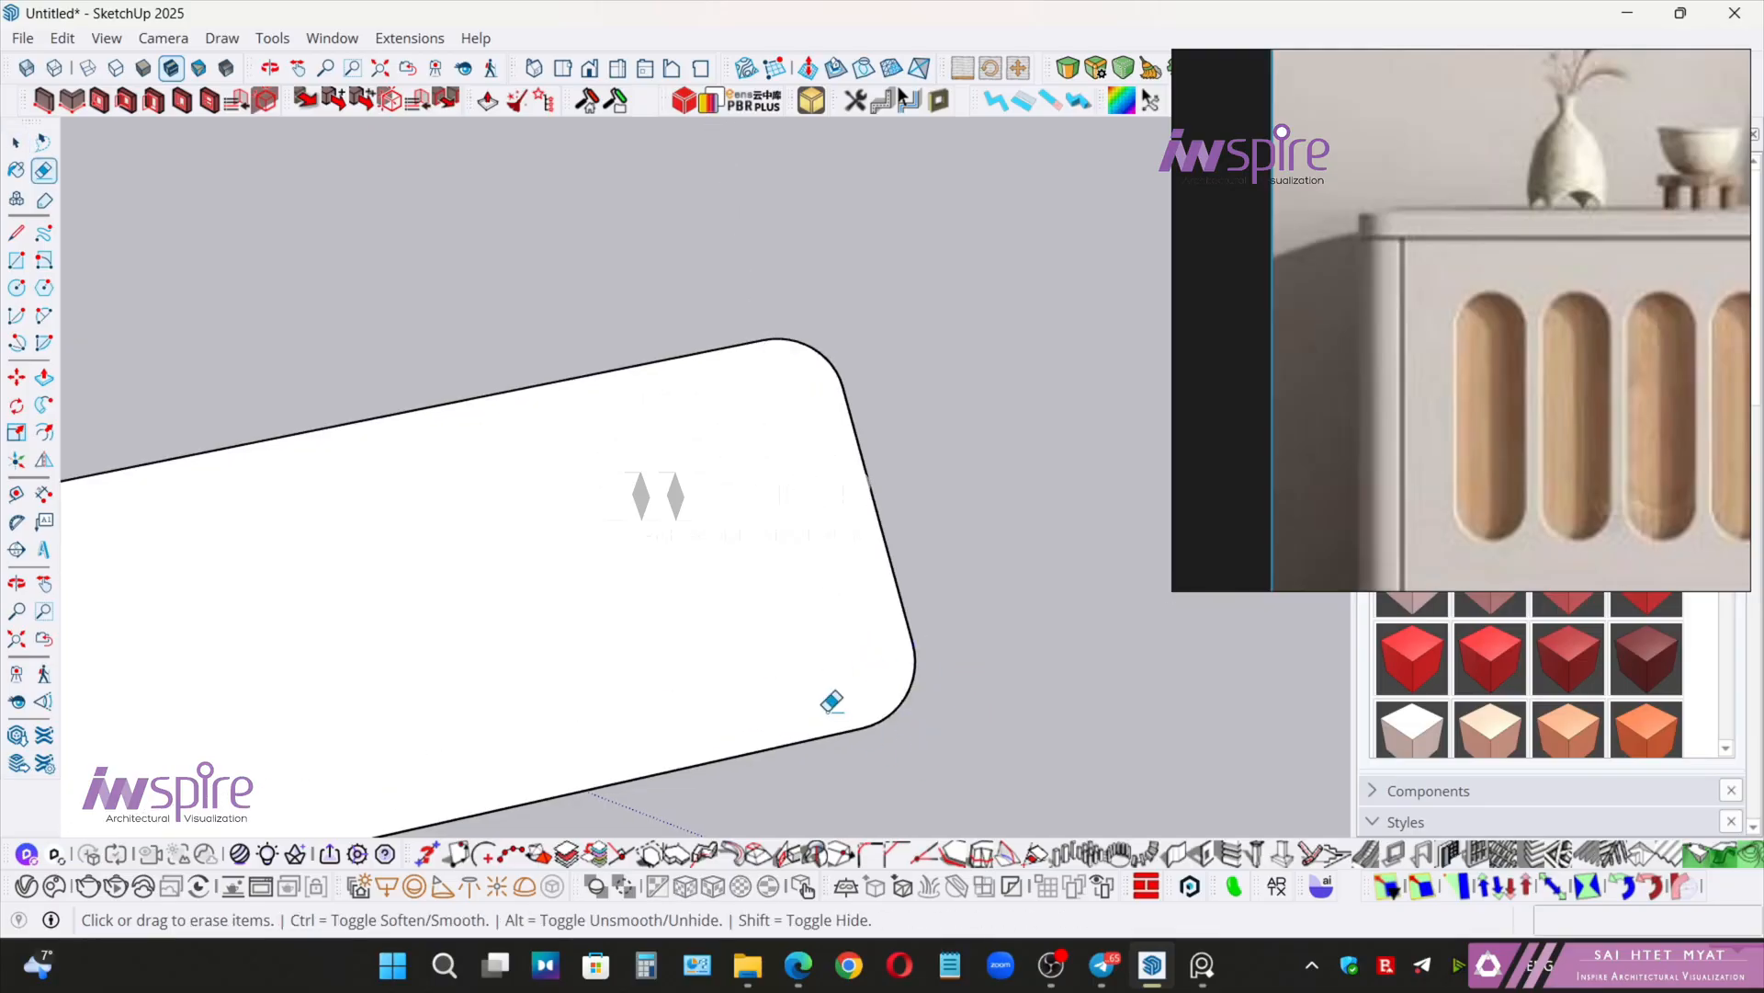
- Erase the square corner edges outside both arcs at the remaining end of the base face
scroll(830, 702, down, 4)
mouse_move(225, 813)
shift+middle_down()
mouse_move(485, 726)
mouse_move(539, 681)
shift+middle_up()
scroll(539, 681, up, 3)
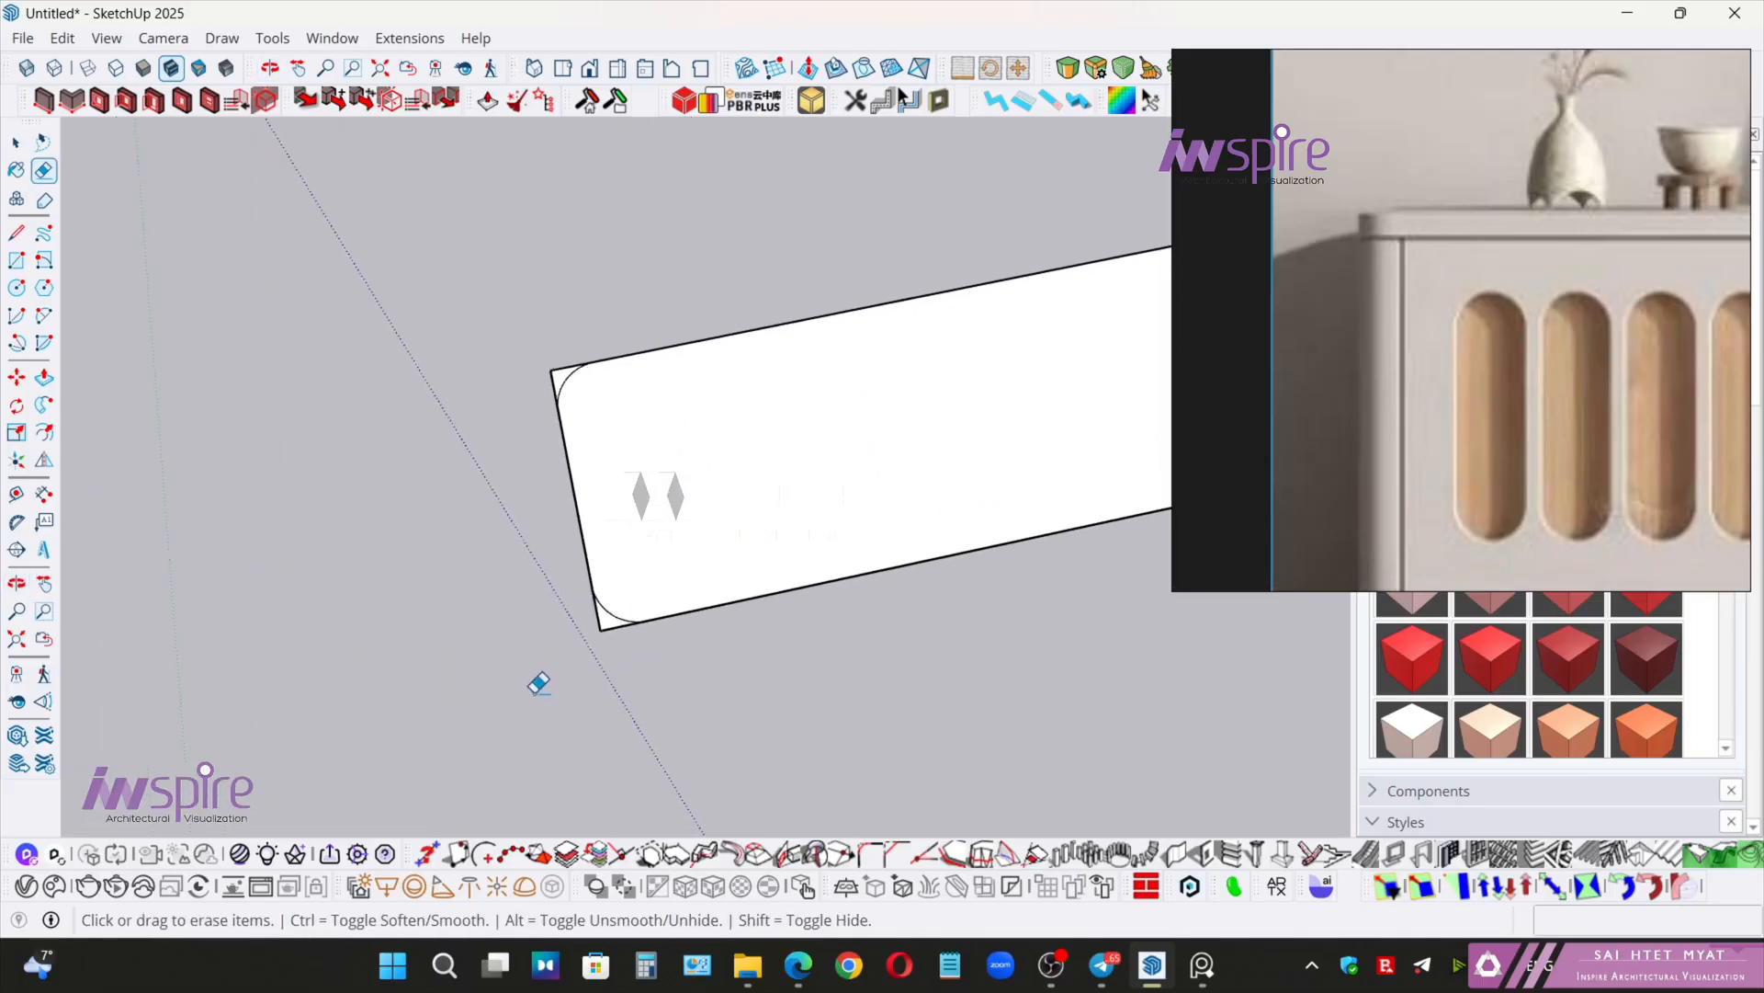
click(611, 616)
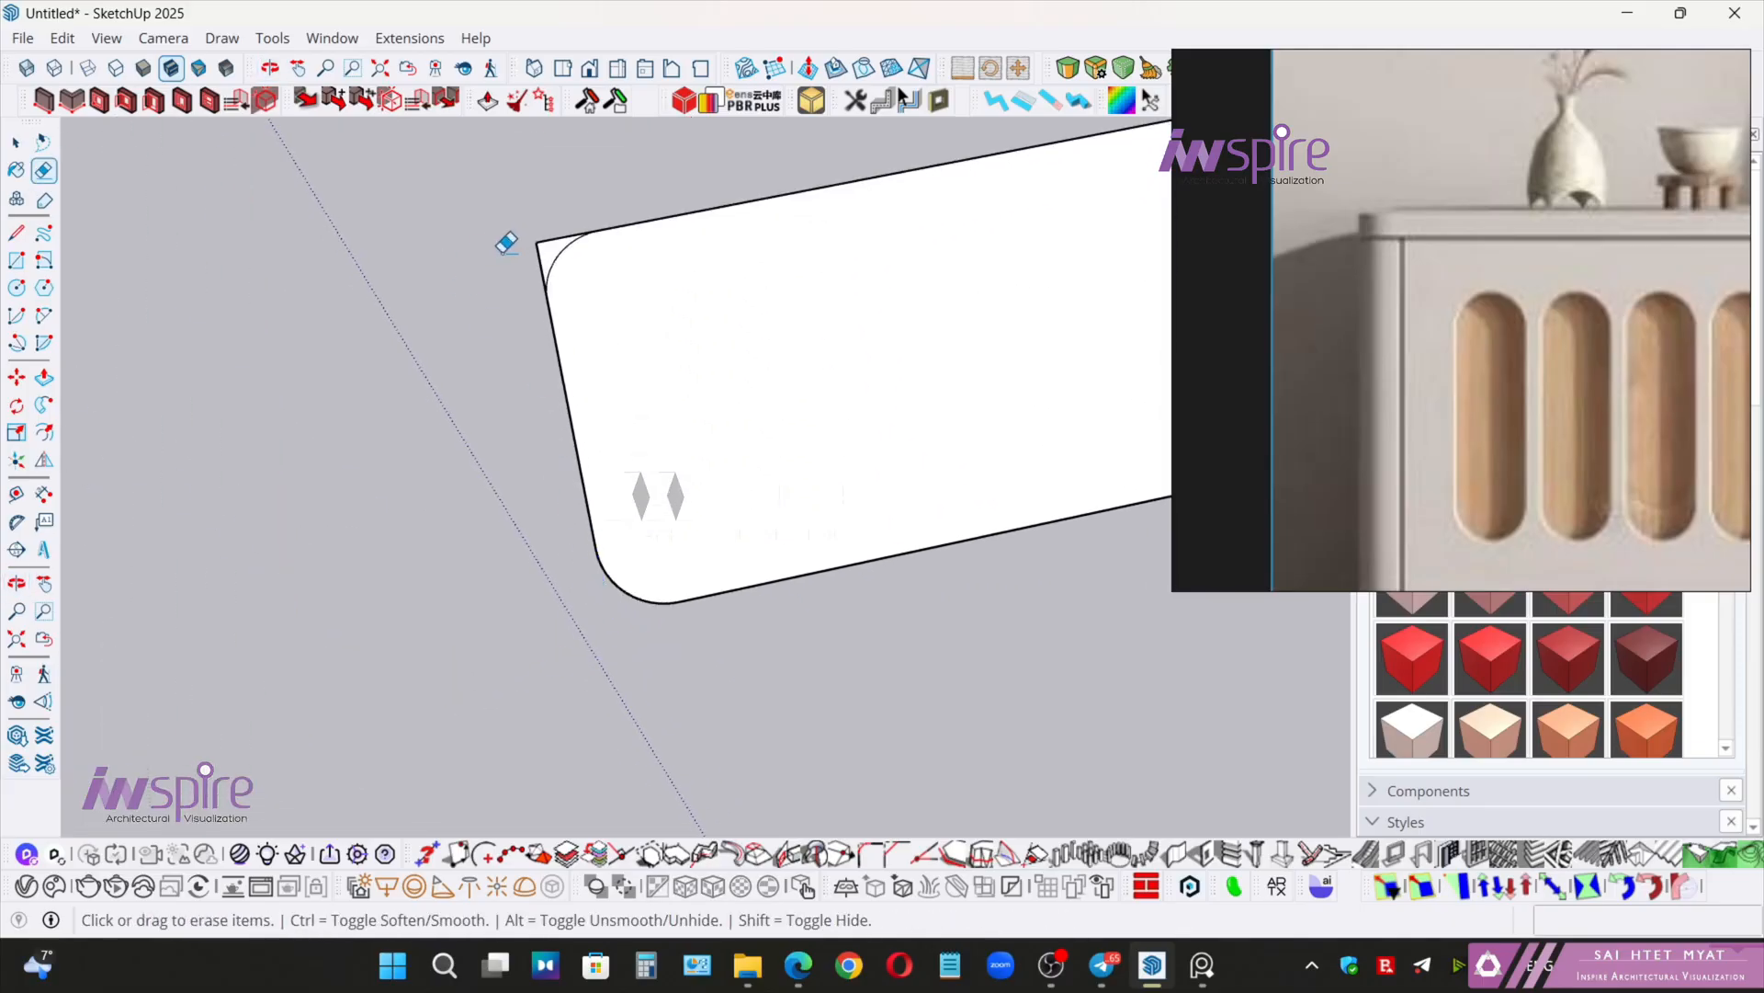
drag(542, 242, 618, 226)
- Extrude the rounded base face upward into a thin slab with Push/Pull
middle_drag(824, 319, 782, 329)
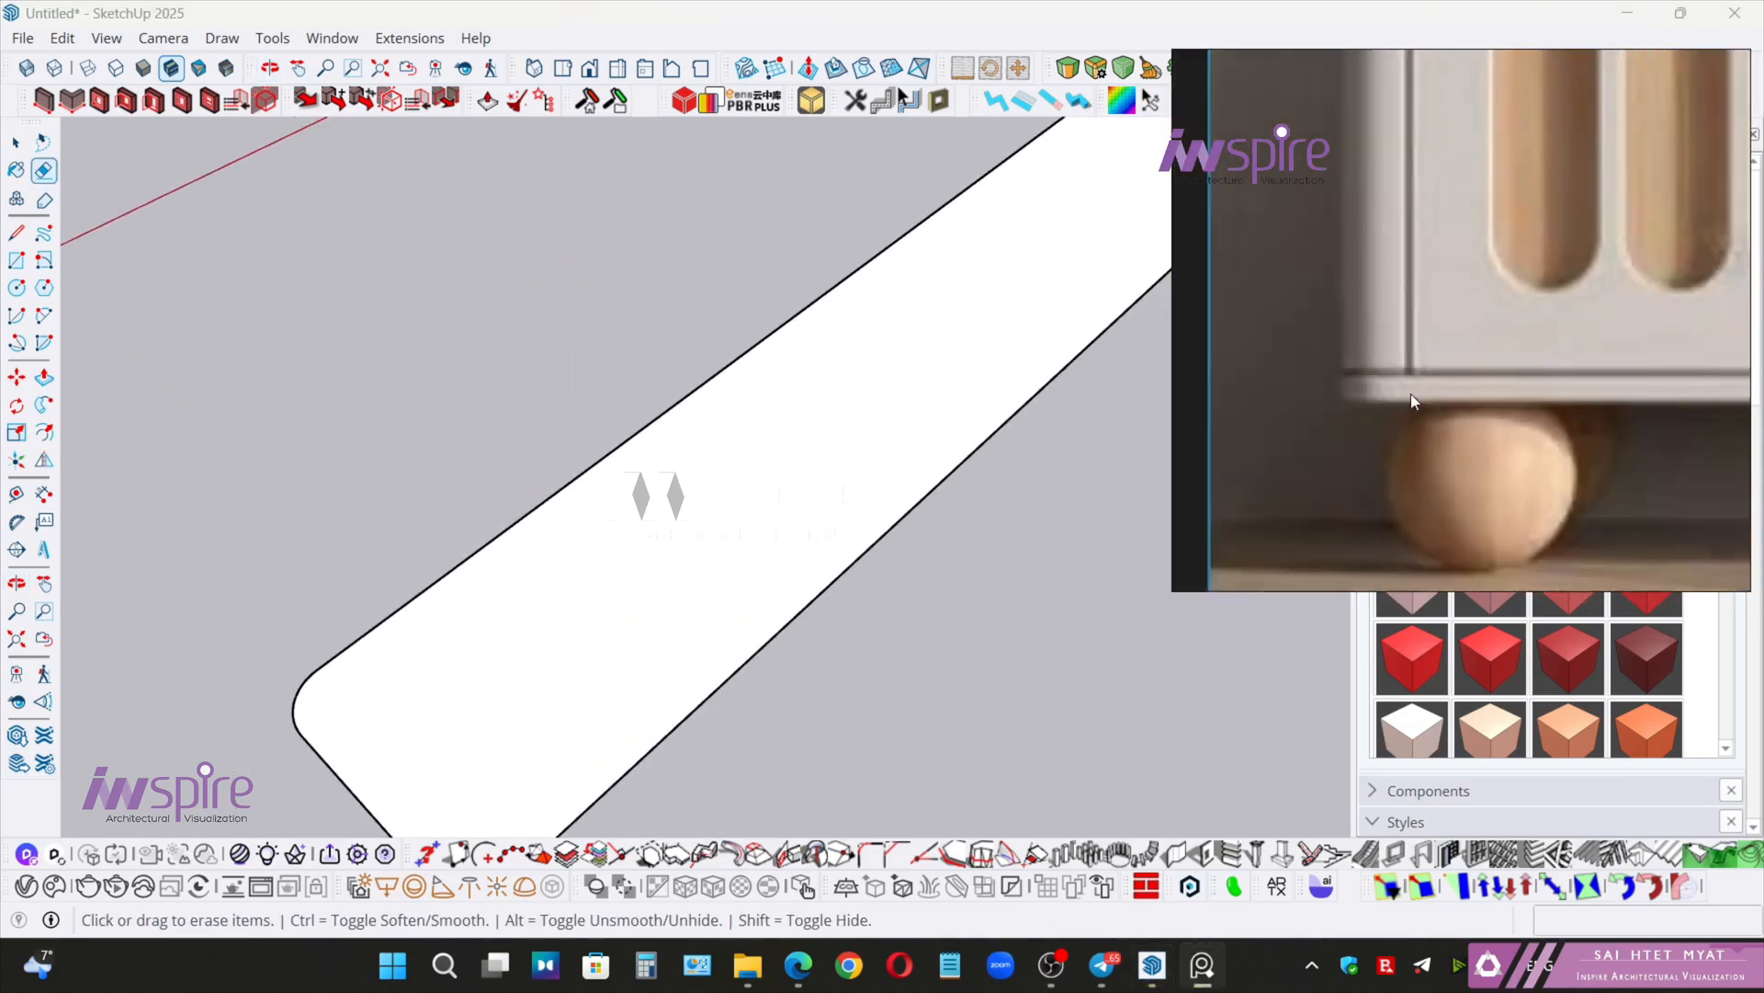
mouse_move(1004, 480)
middle_down()
mouse_move(898, 500)
mouse_move(792, 464)
middle_up()
key(space)
click(793, 464)
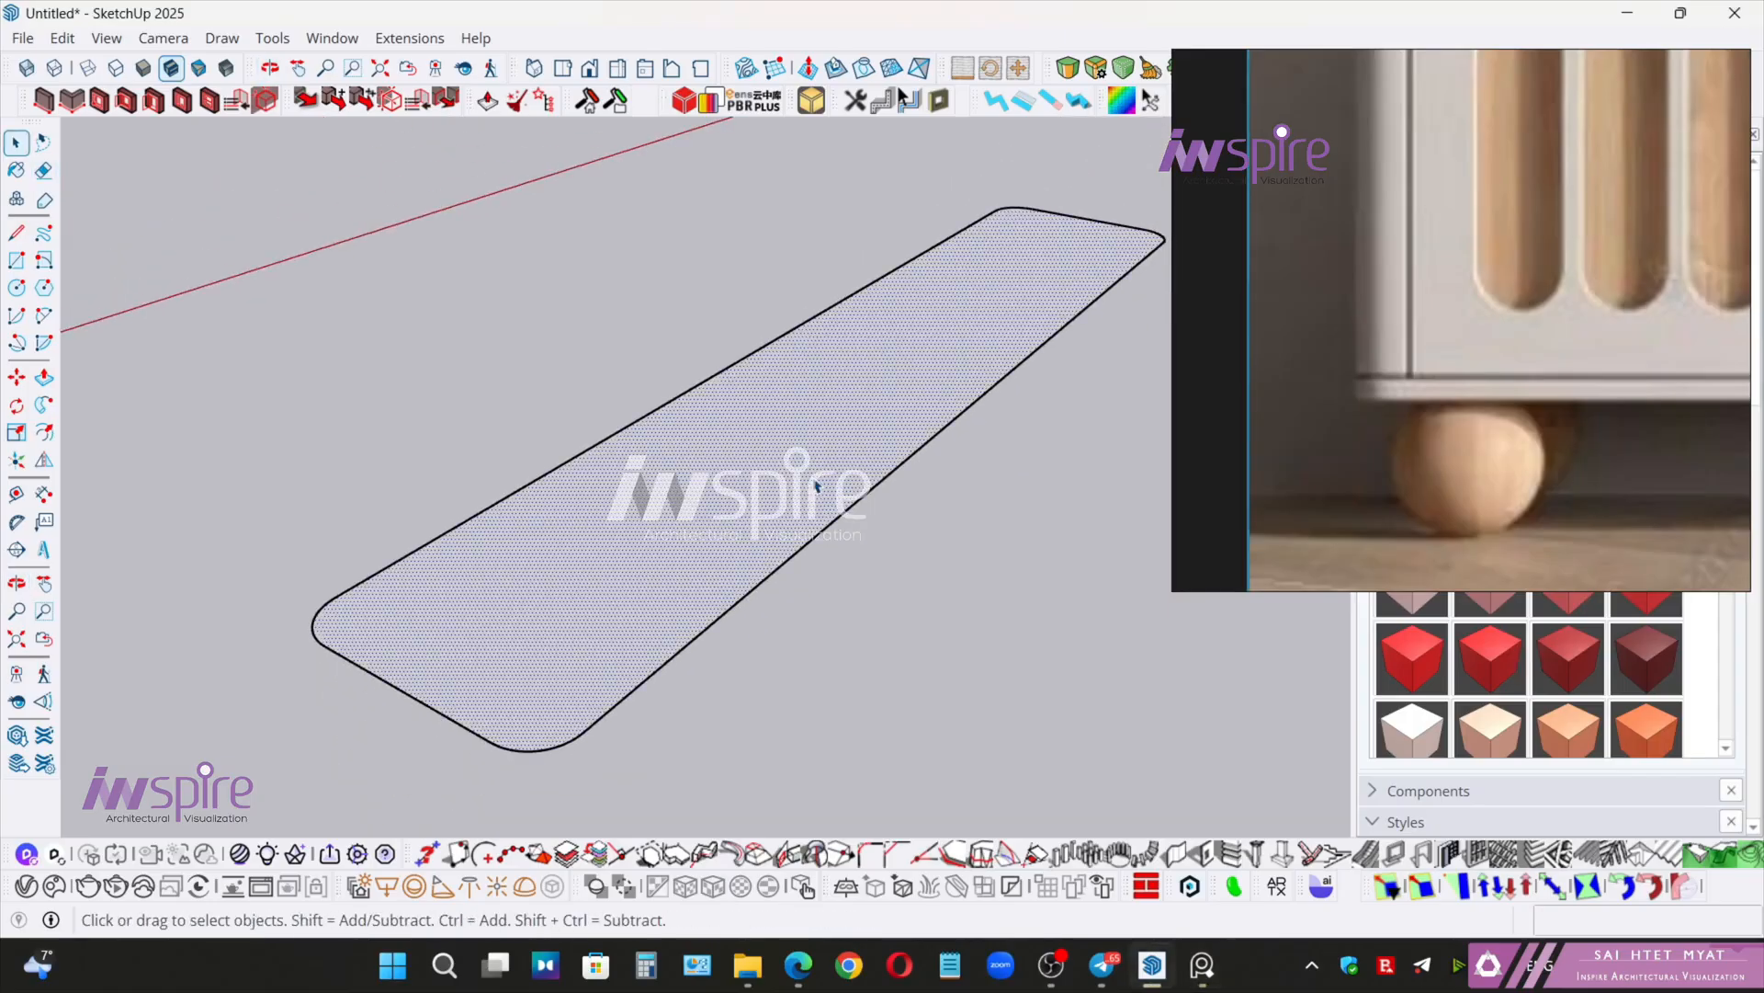
key(p)
click(792, 464)
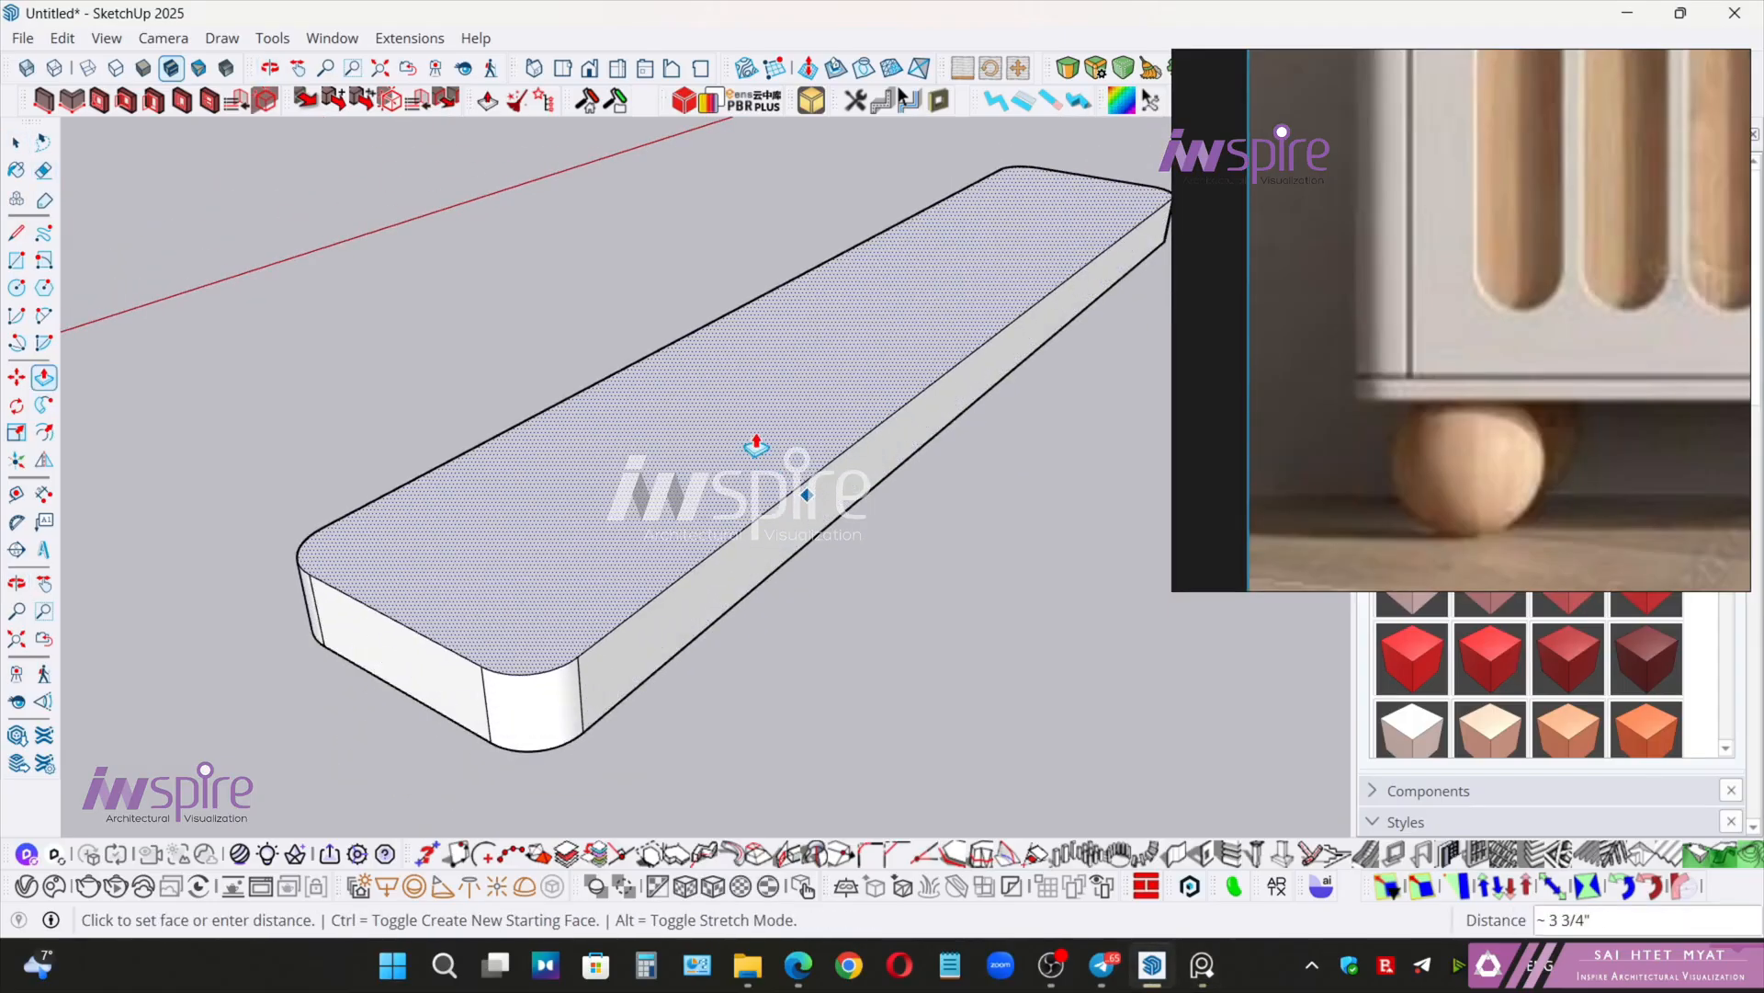
click(758, 441)
key(space)
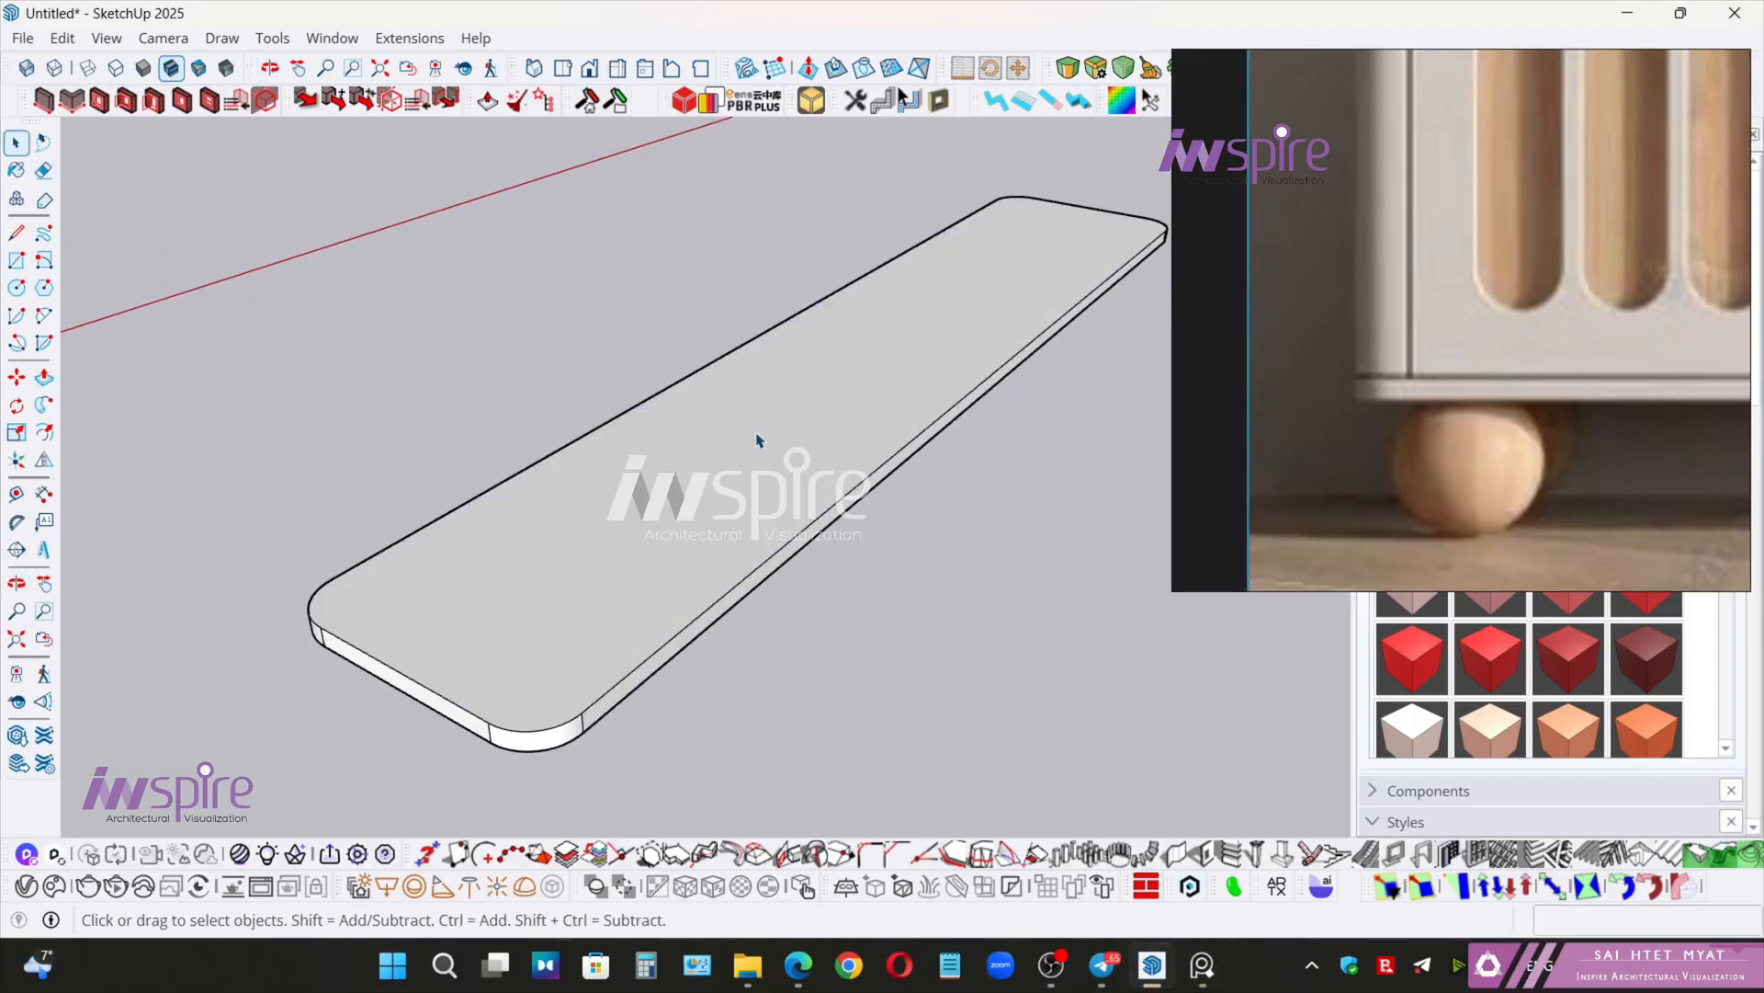
triple_click(855, 449)
right_click(862, 445)
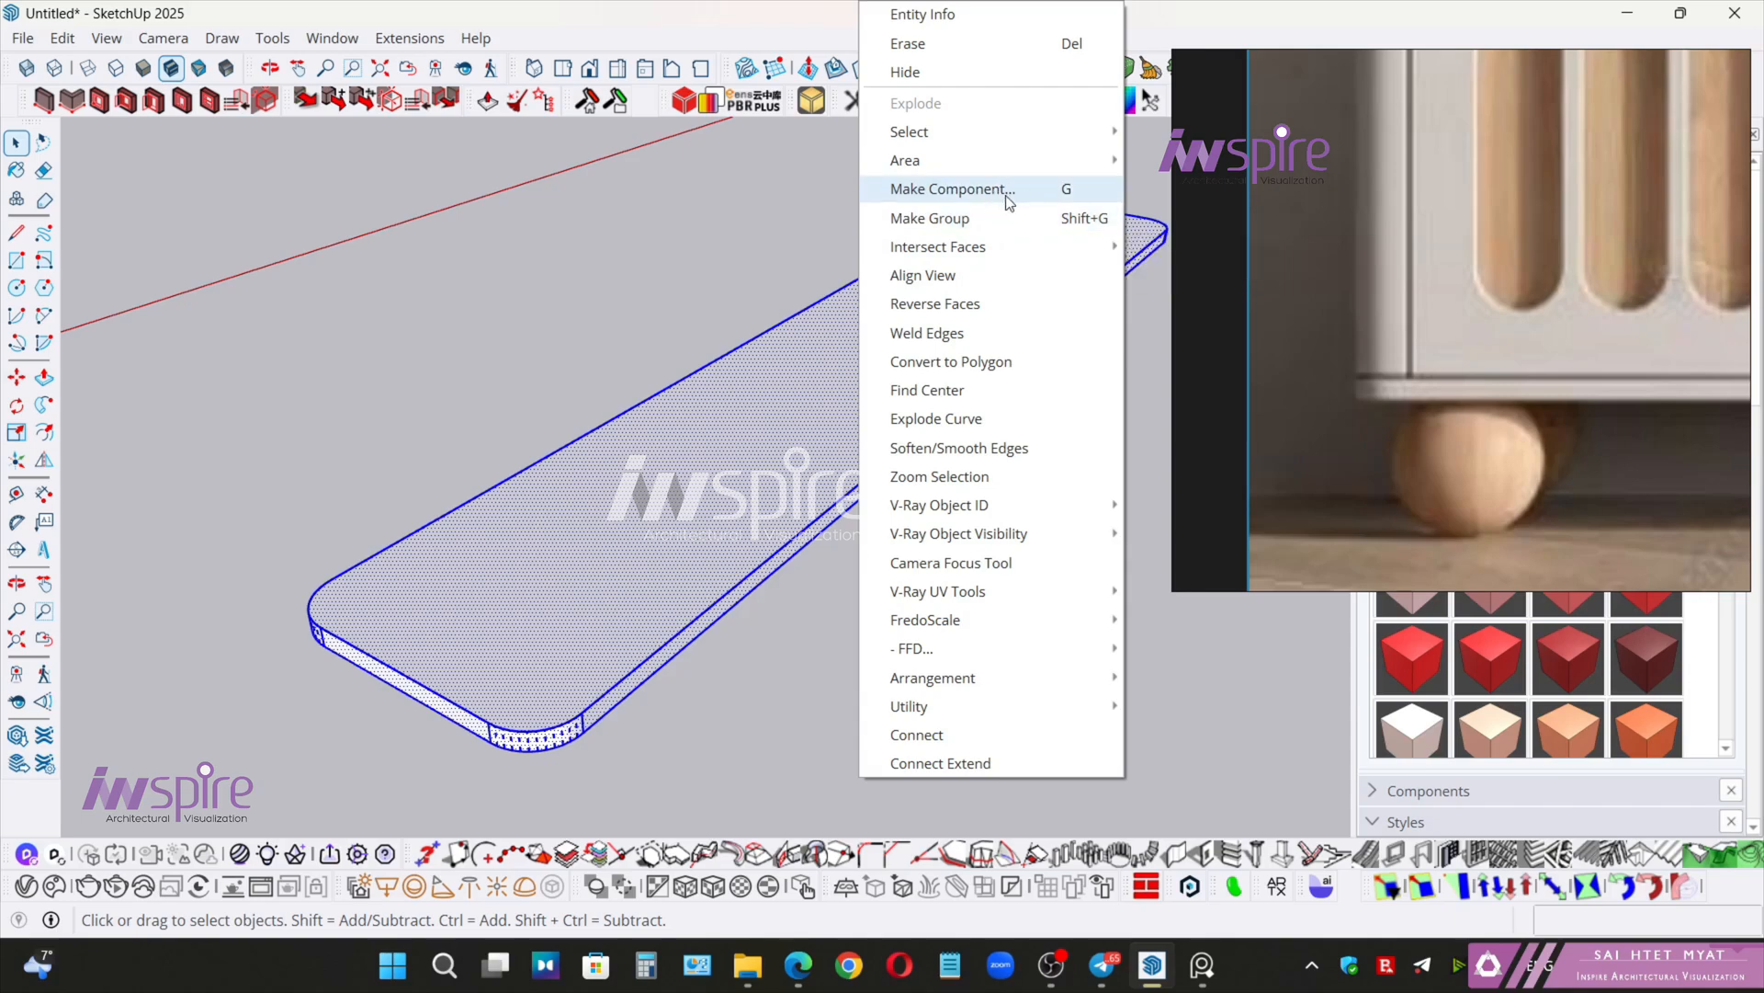
click(717, 460)
scroll(823, 459, down, 3)
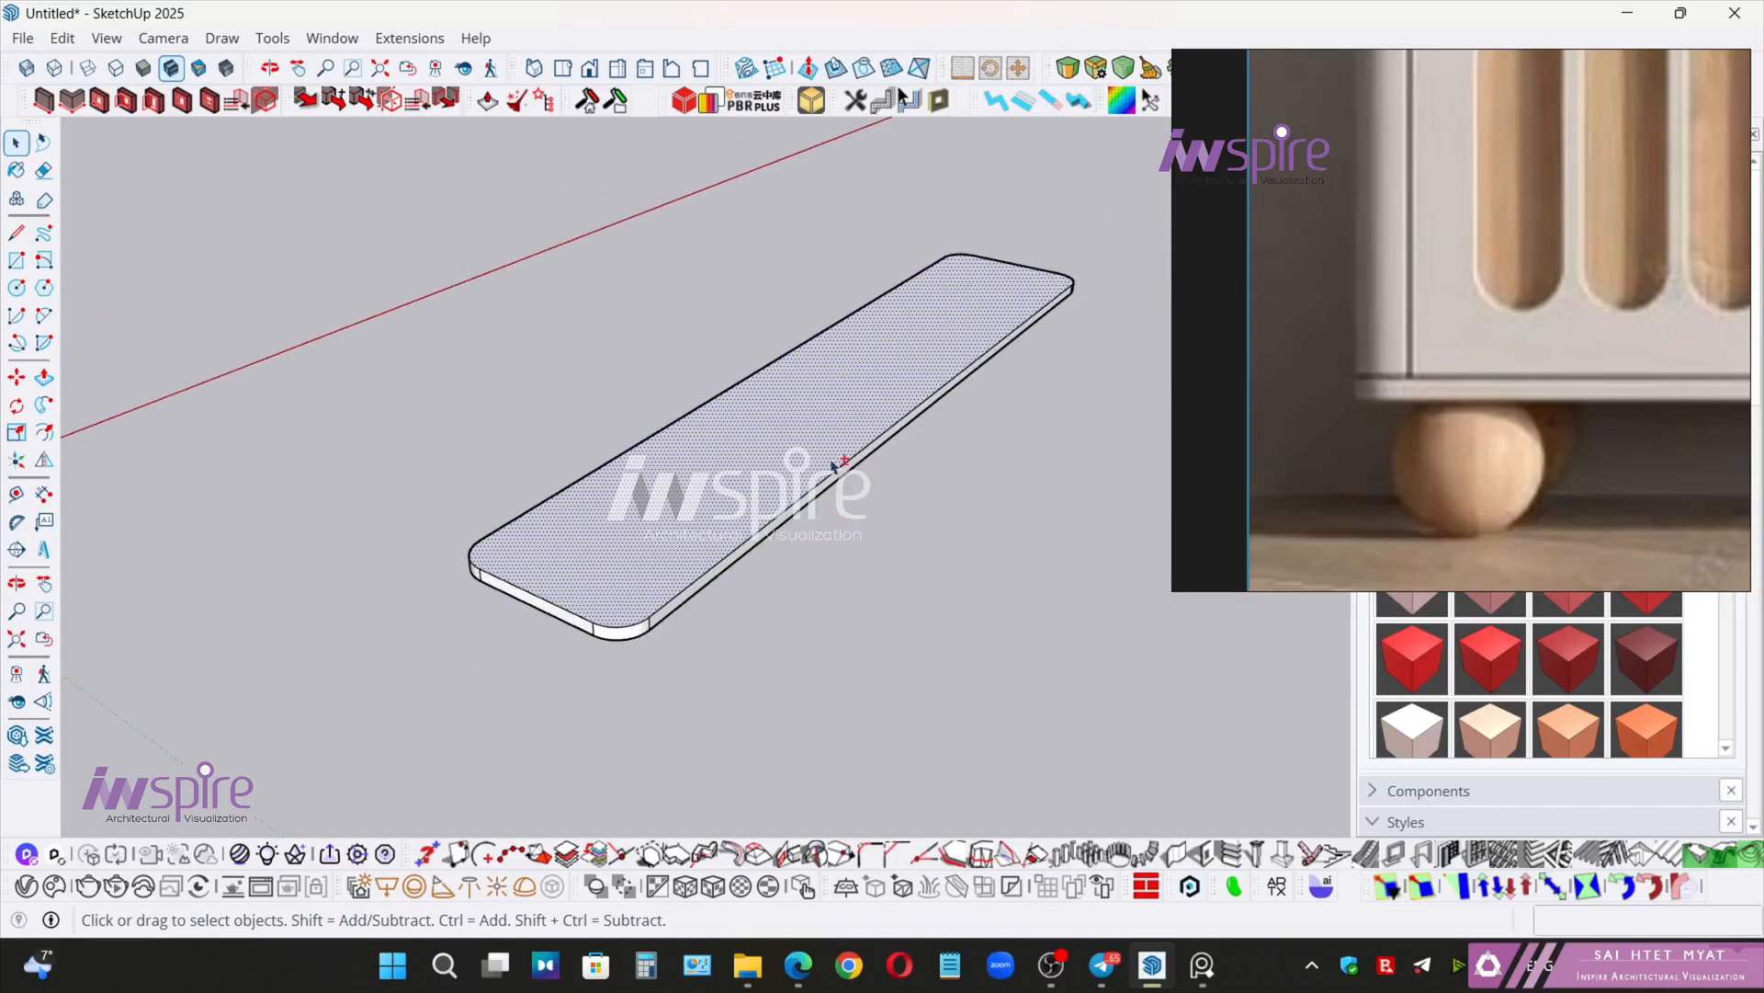
shift+middle_drag(835, 464, 572, 593)
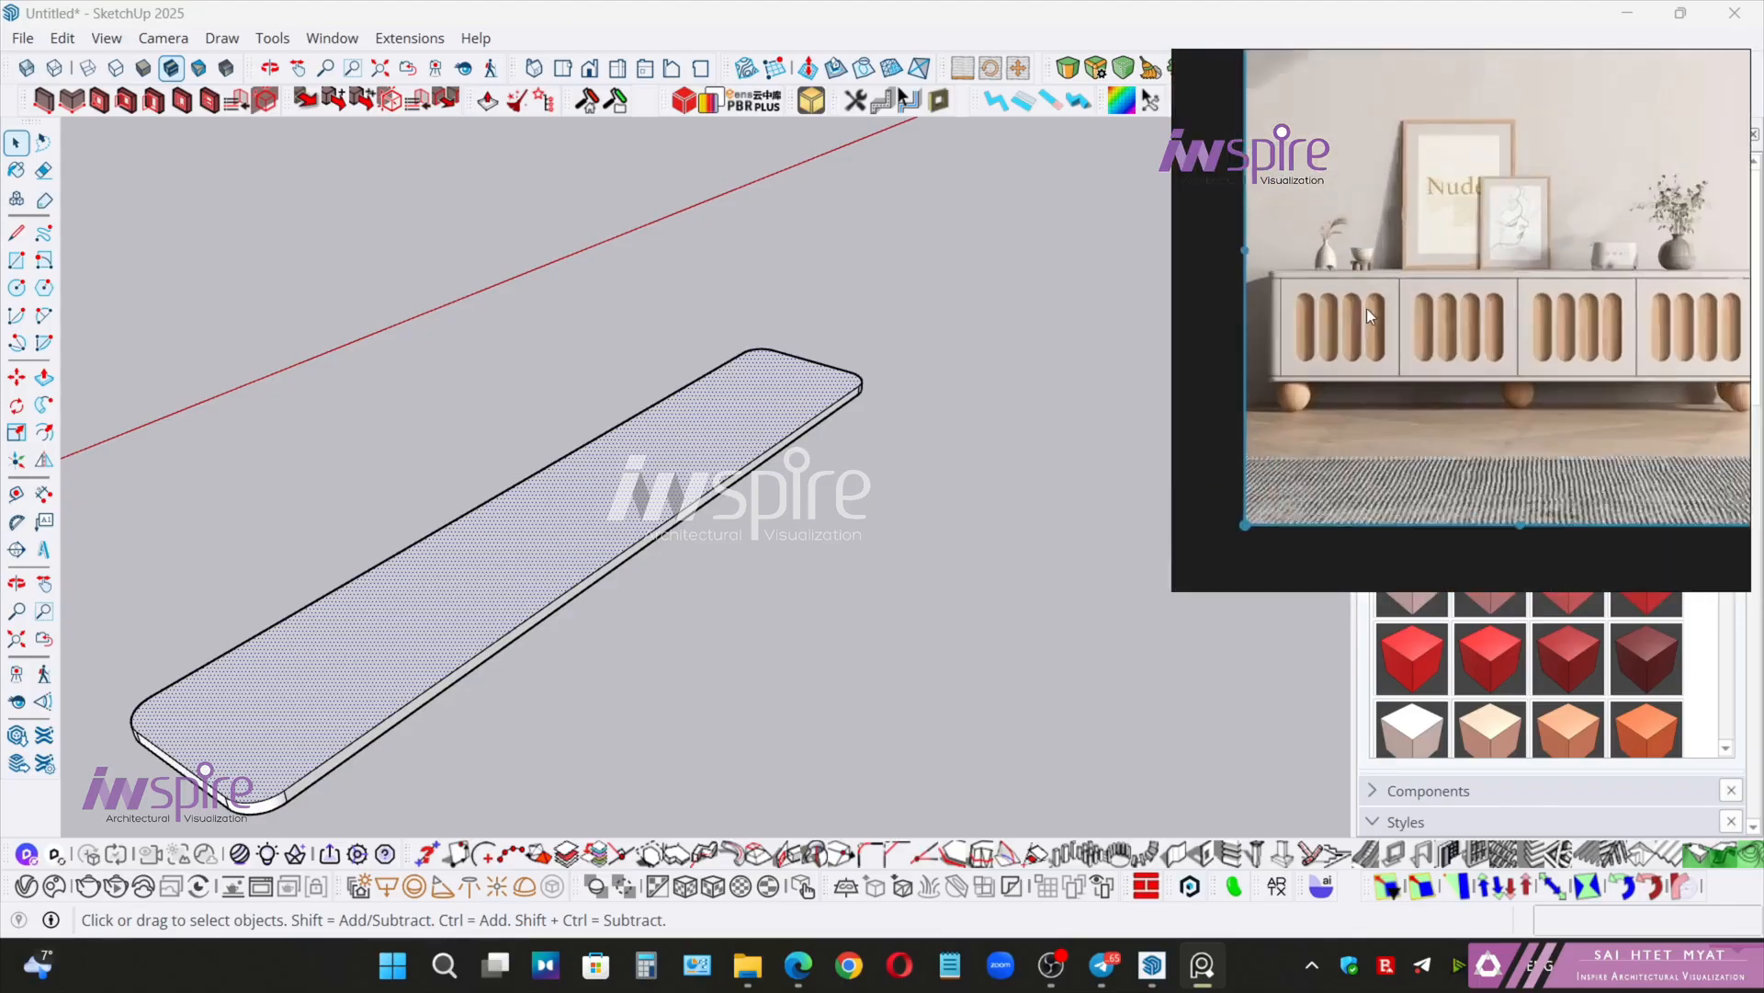
middle_drag(759, 501, 864, 405)
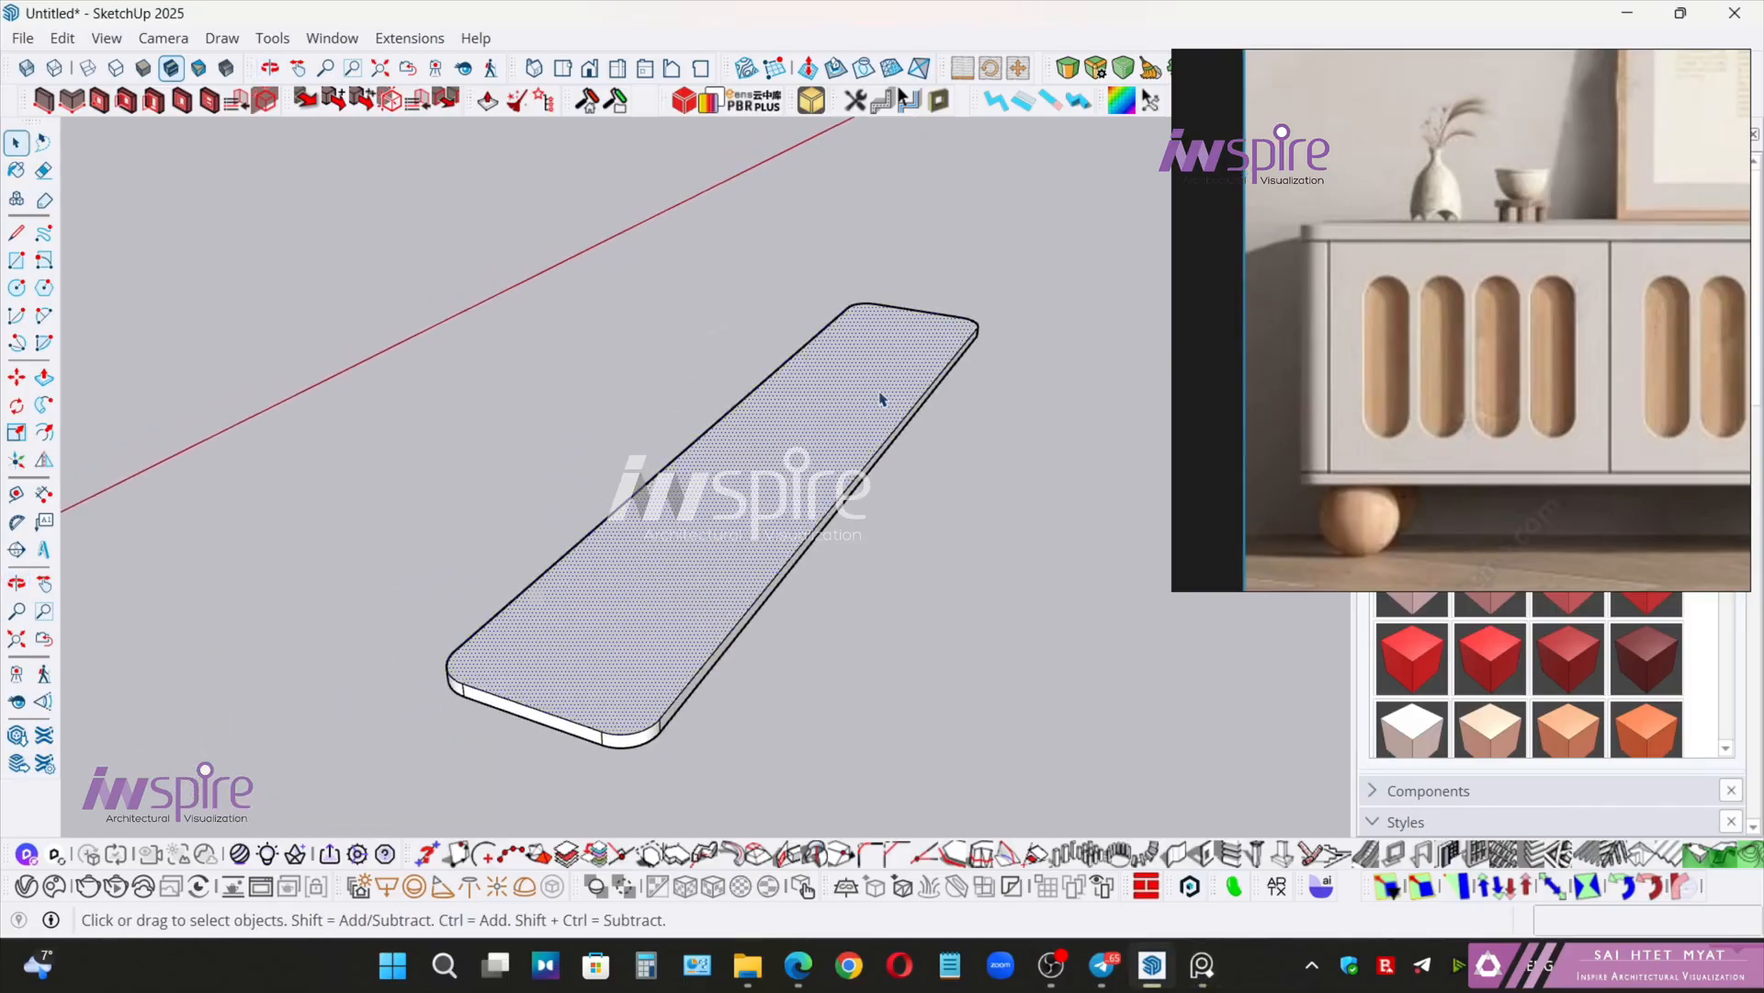
triple_click(873, 400)
right_click(808, 410)
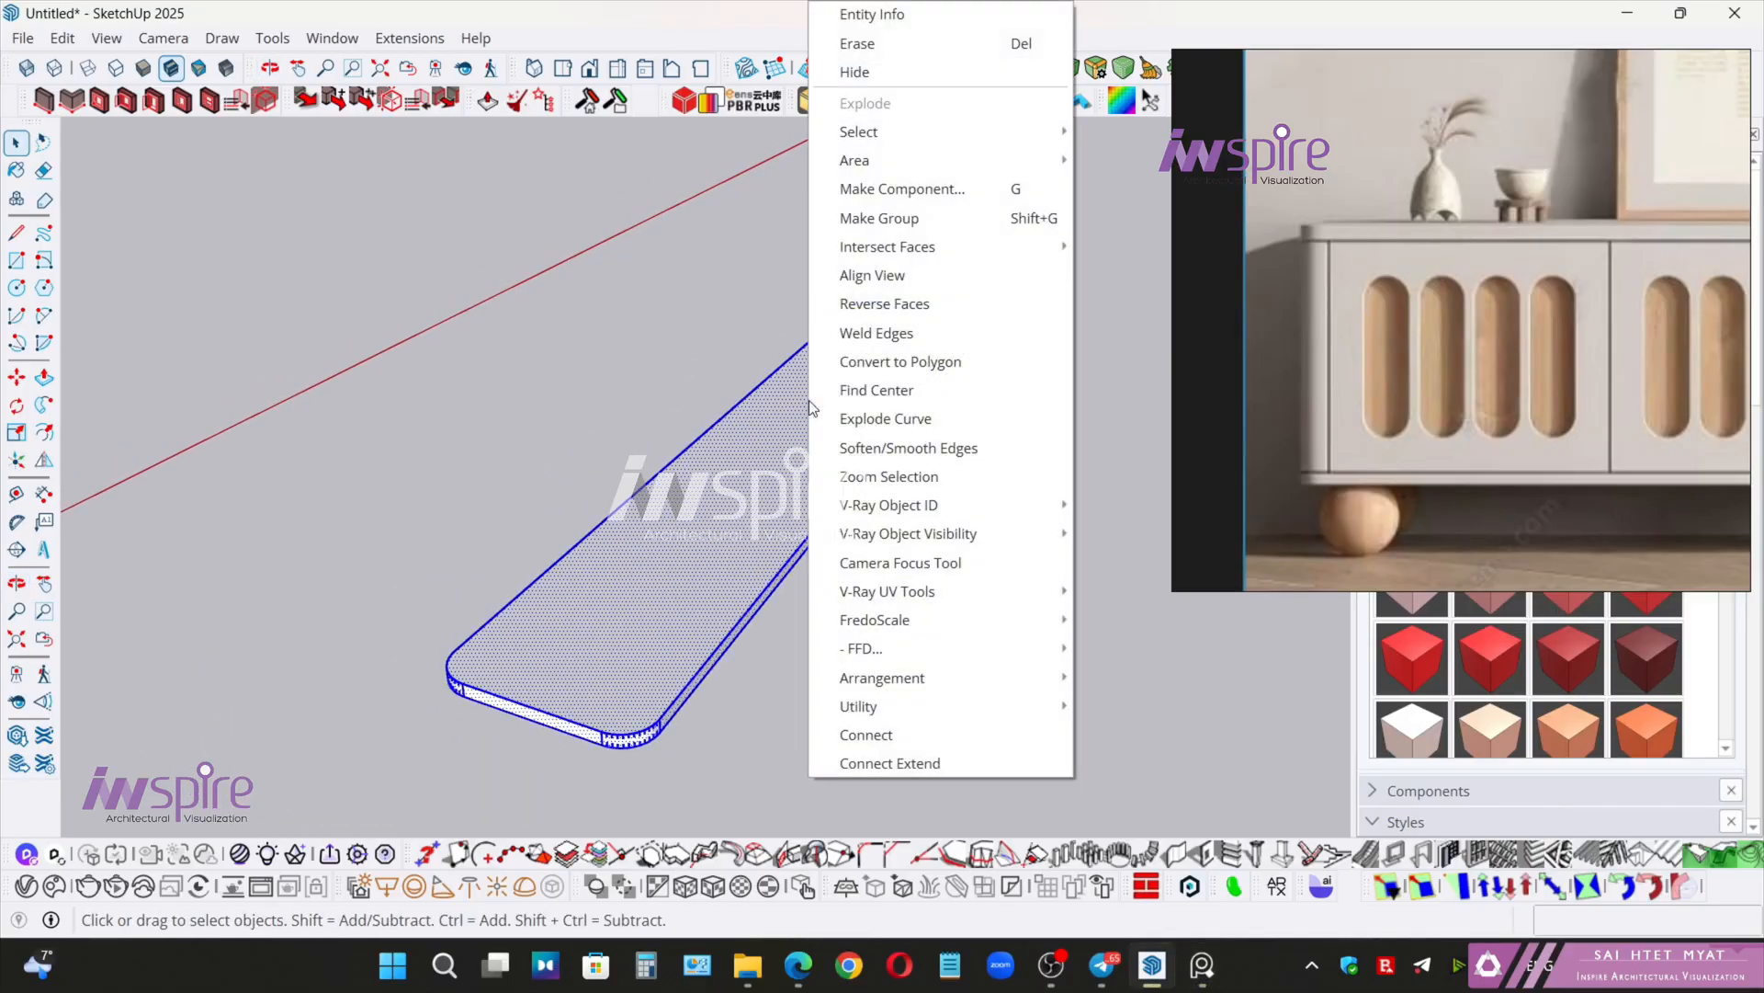
click(691, 531)
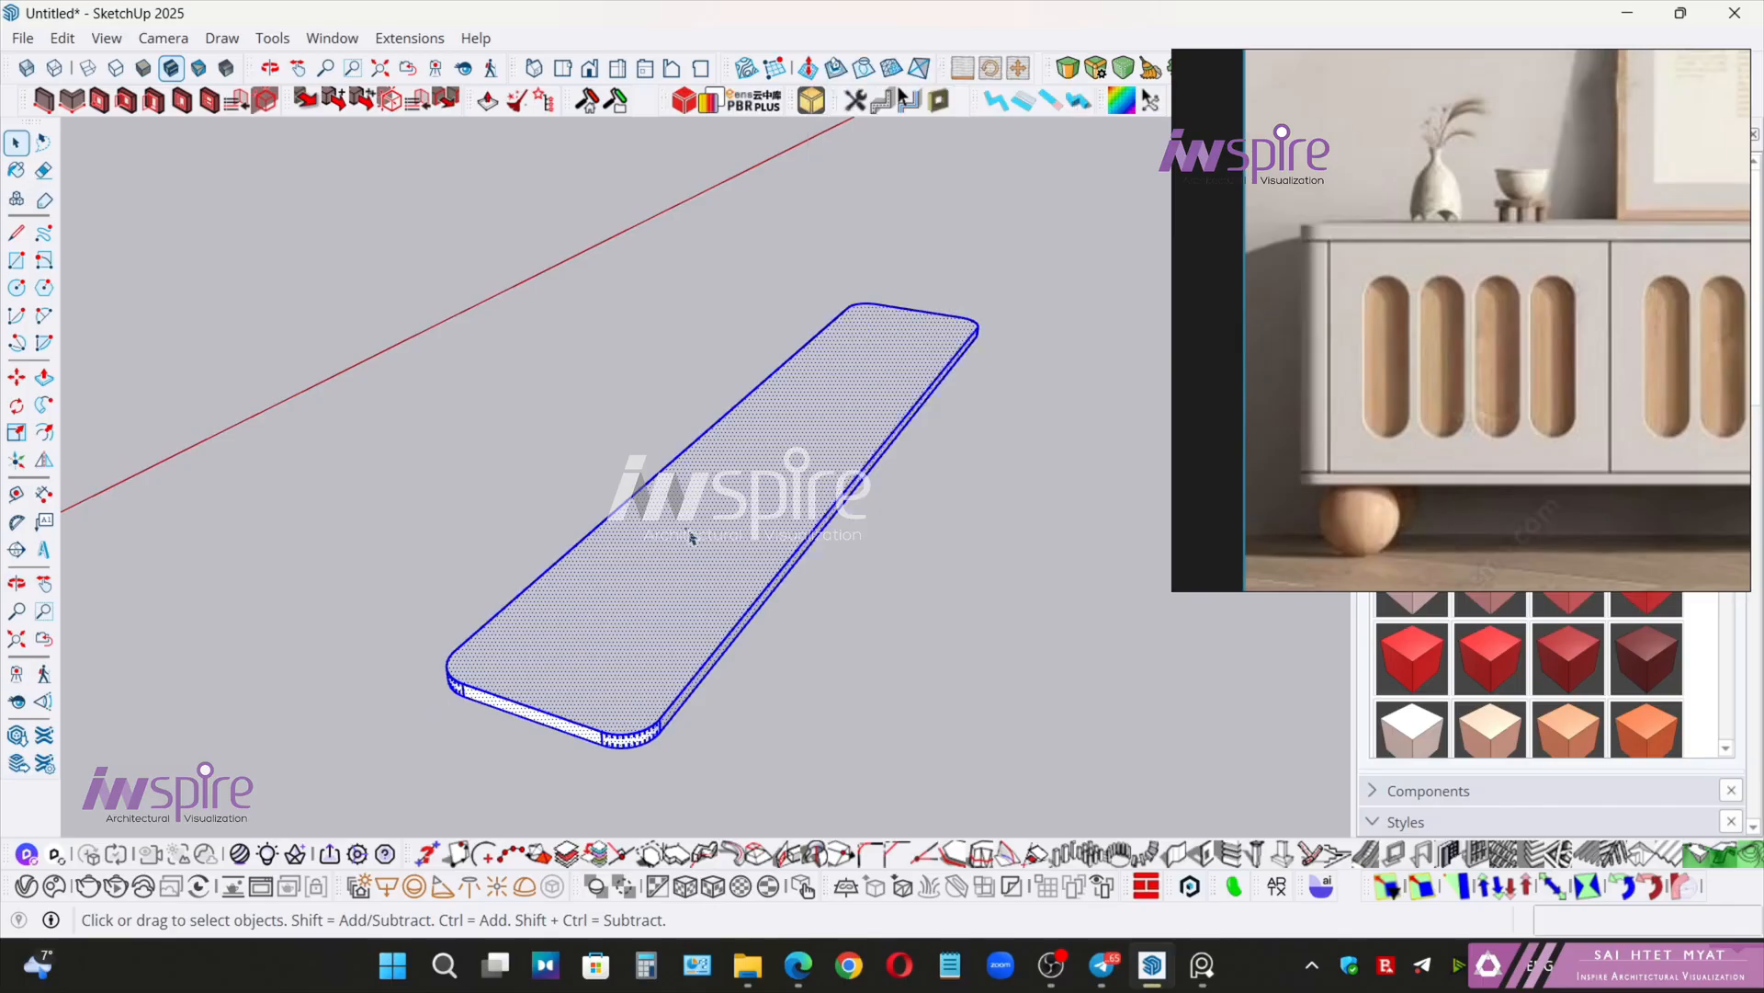
- Select all of the slab's geometry and make it a component, replacing the selection
triple_click(693, 531)
middle_drag(1011, 575, 793, 478)
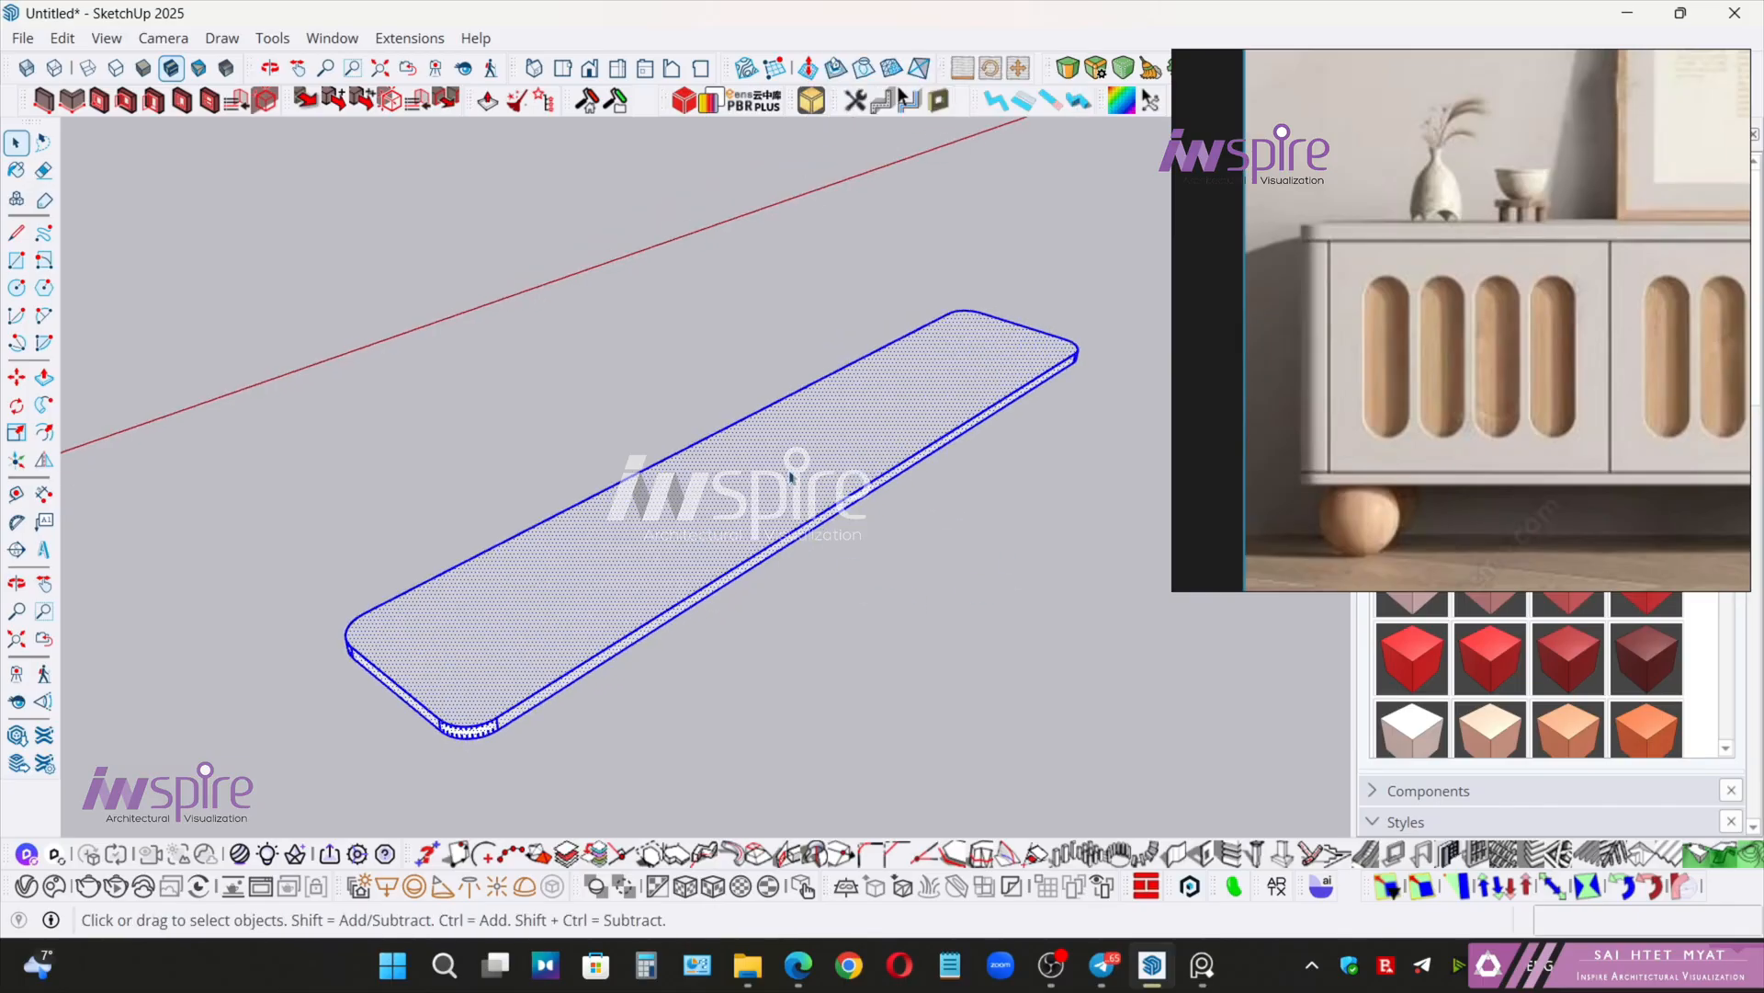
right_click(773, 479)
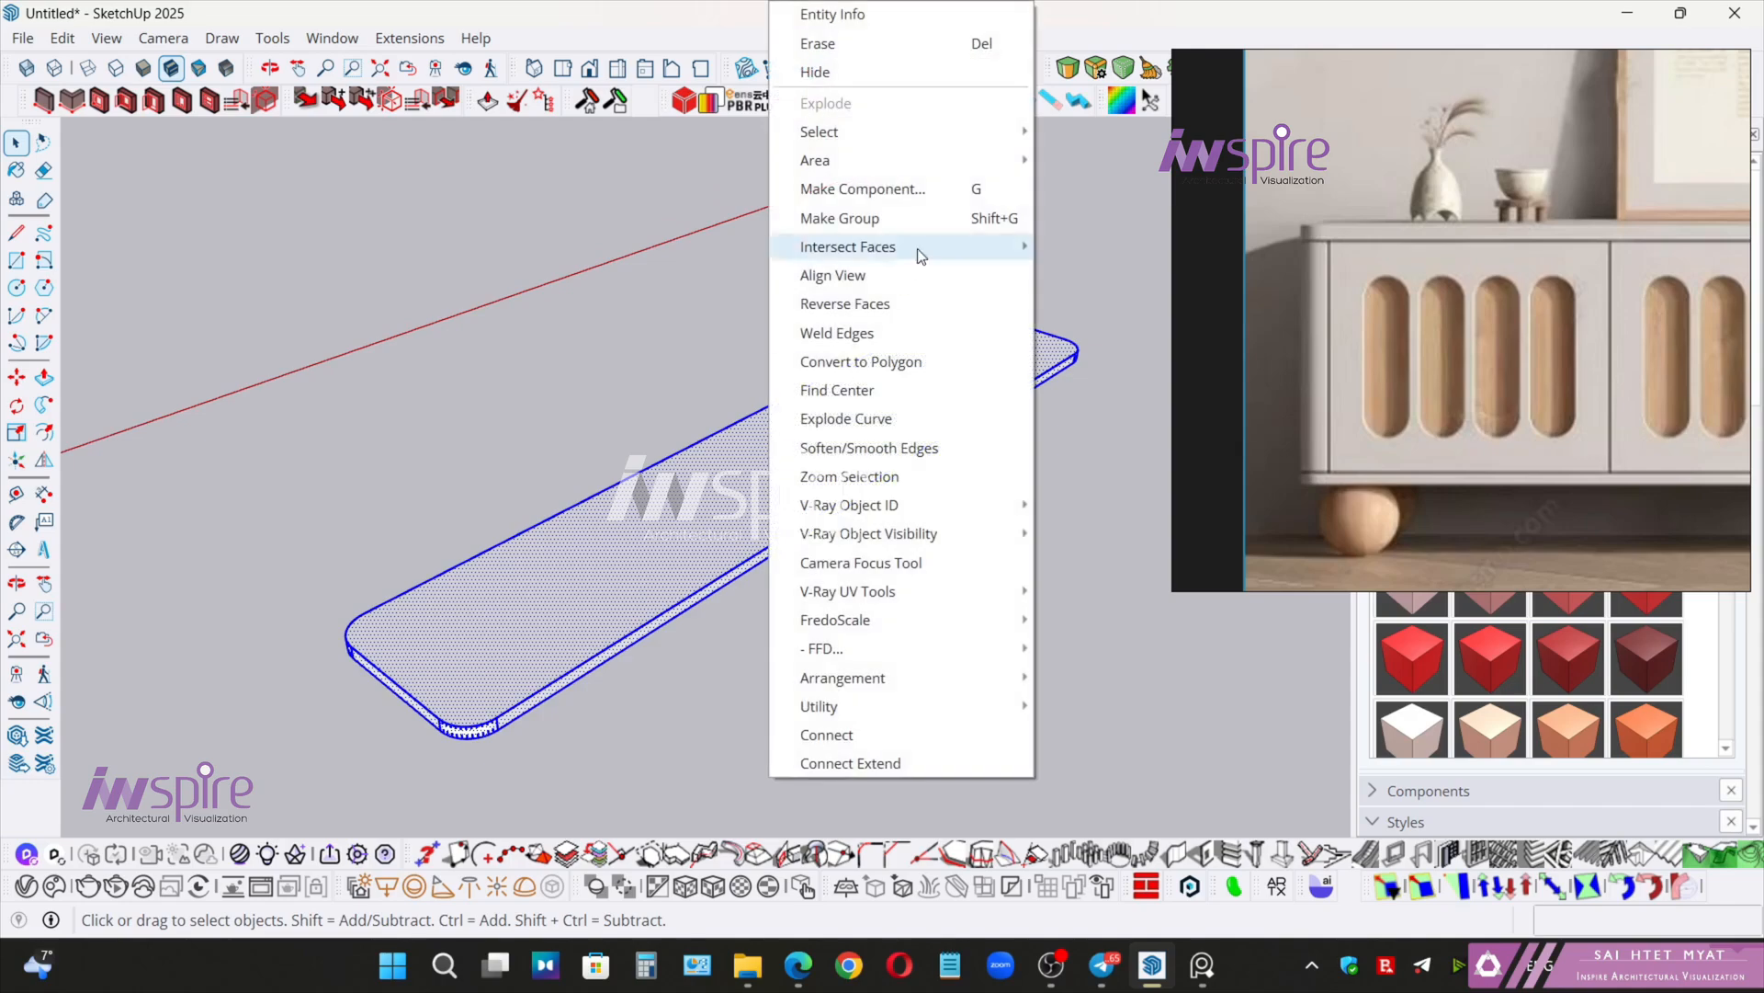
click(939, 192)
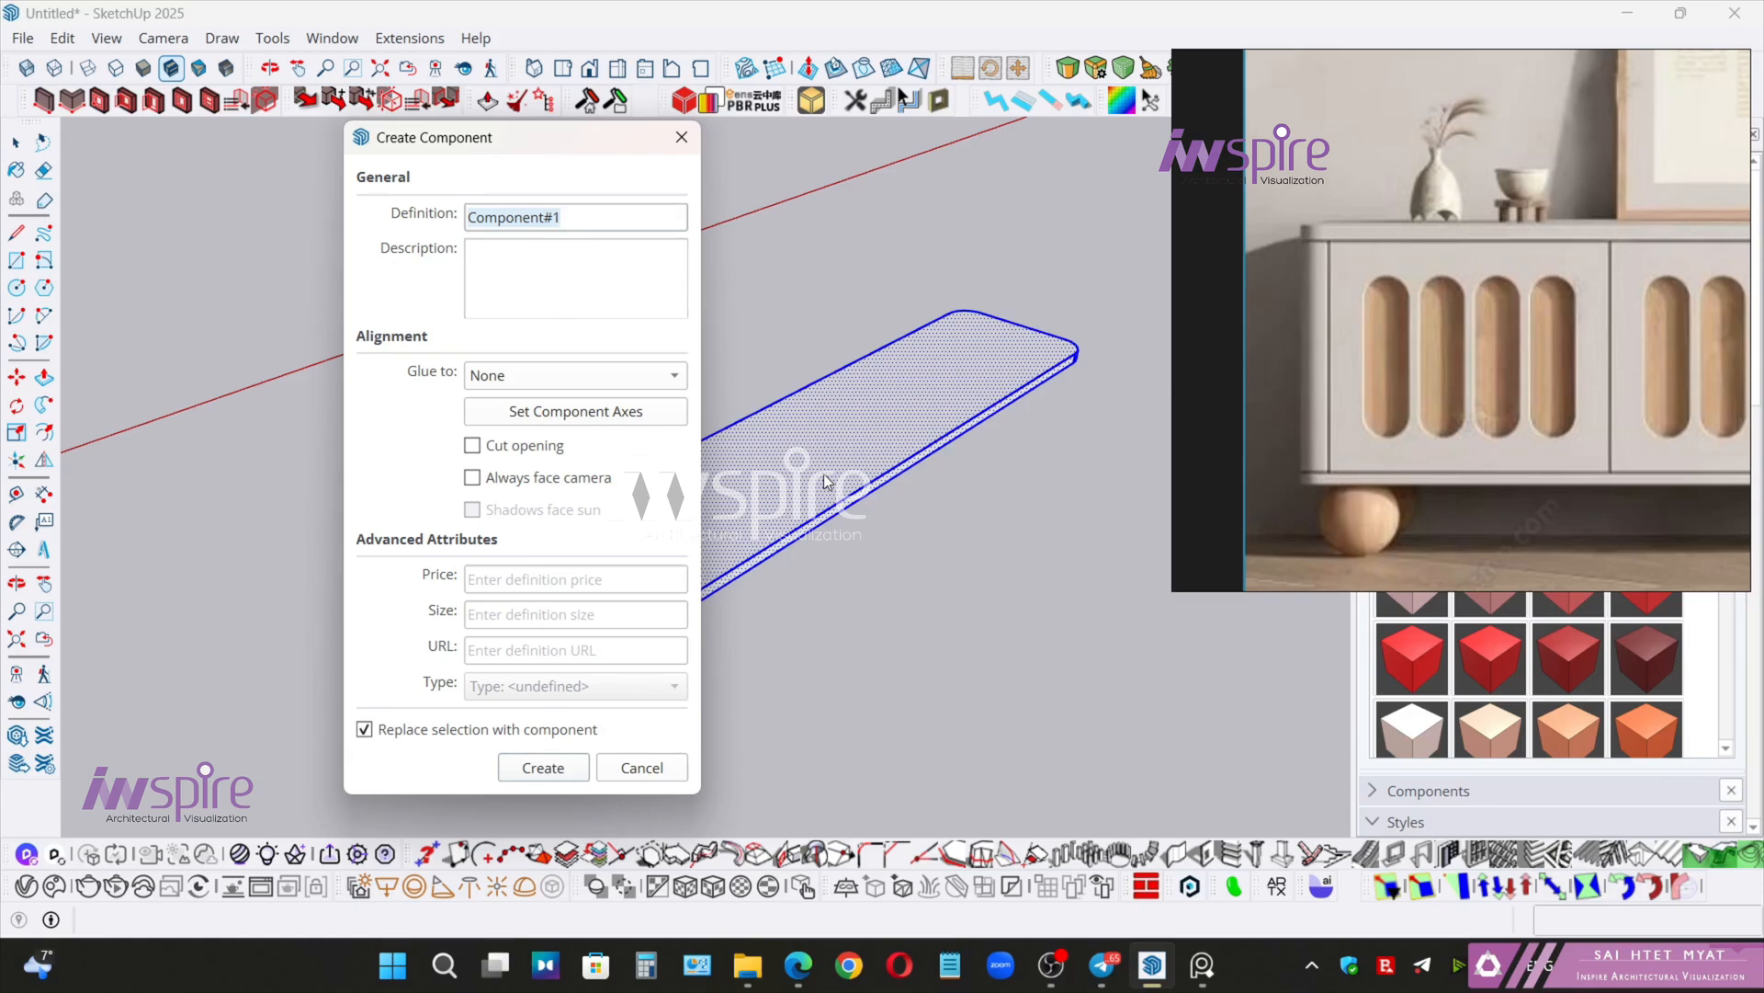
click(590, 217)
drag(590, 217, 466, 217)
click(552, 768)
key(o)
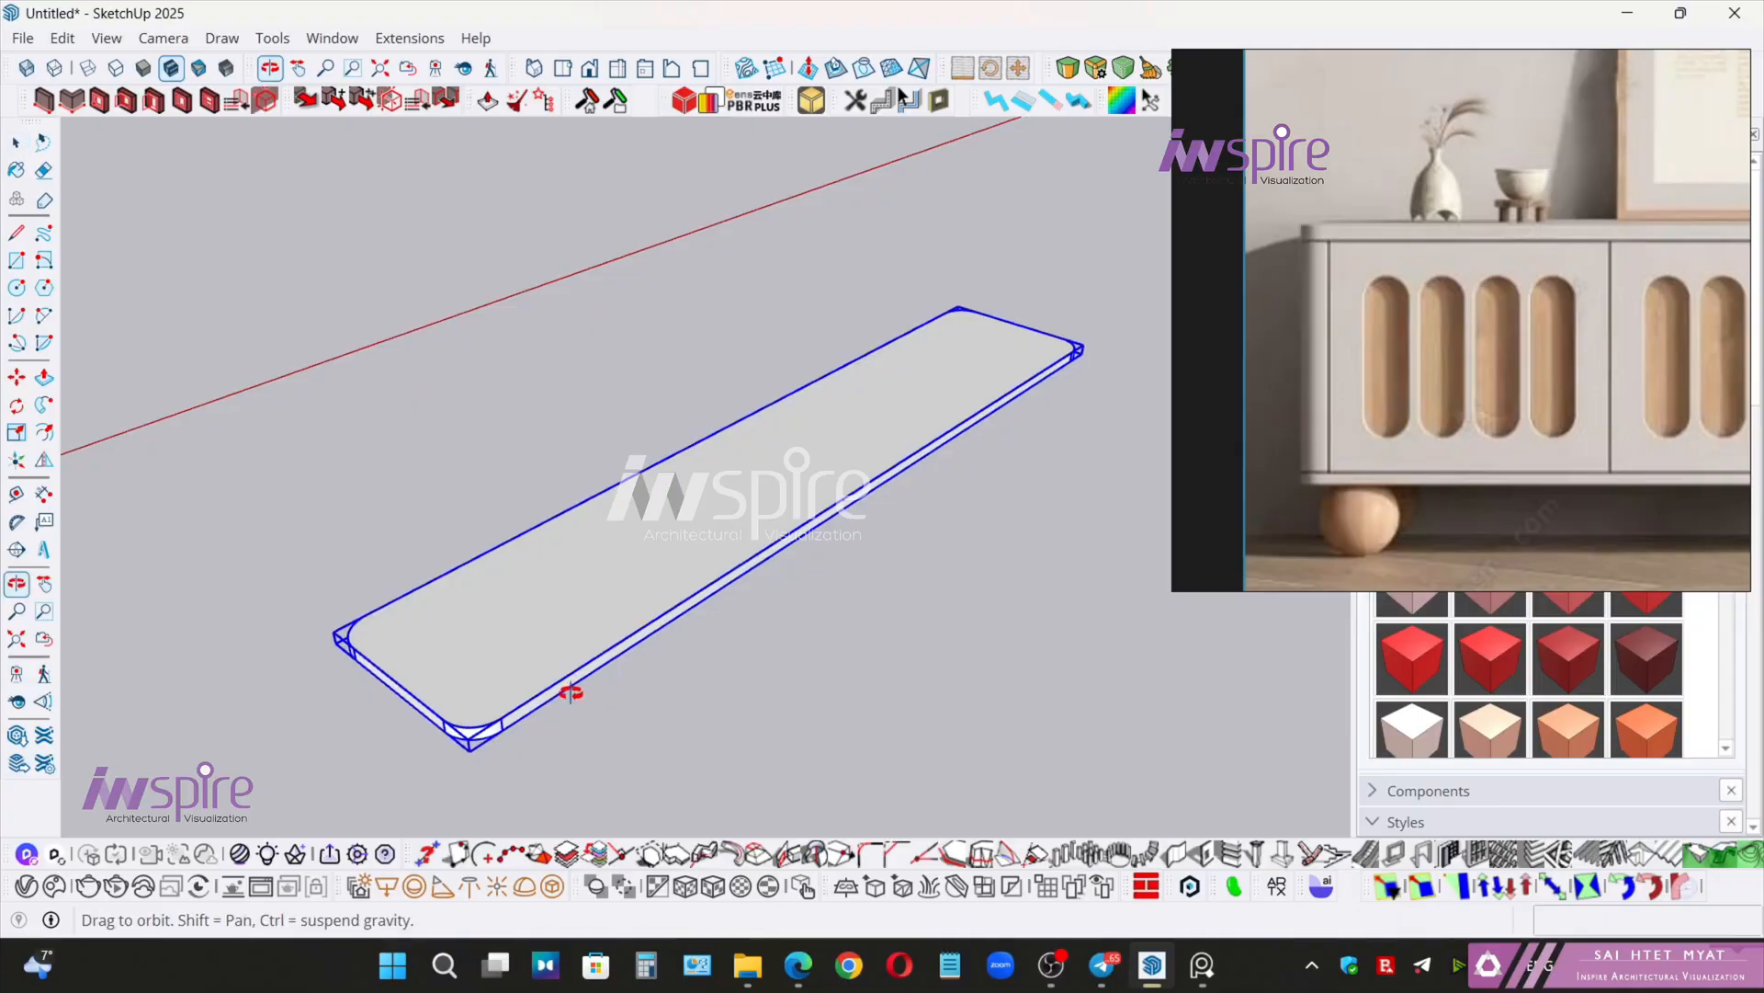
drag(570, 692, 591, 649)
key(space)
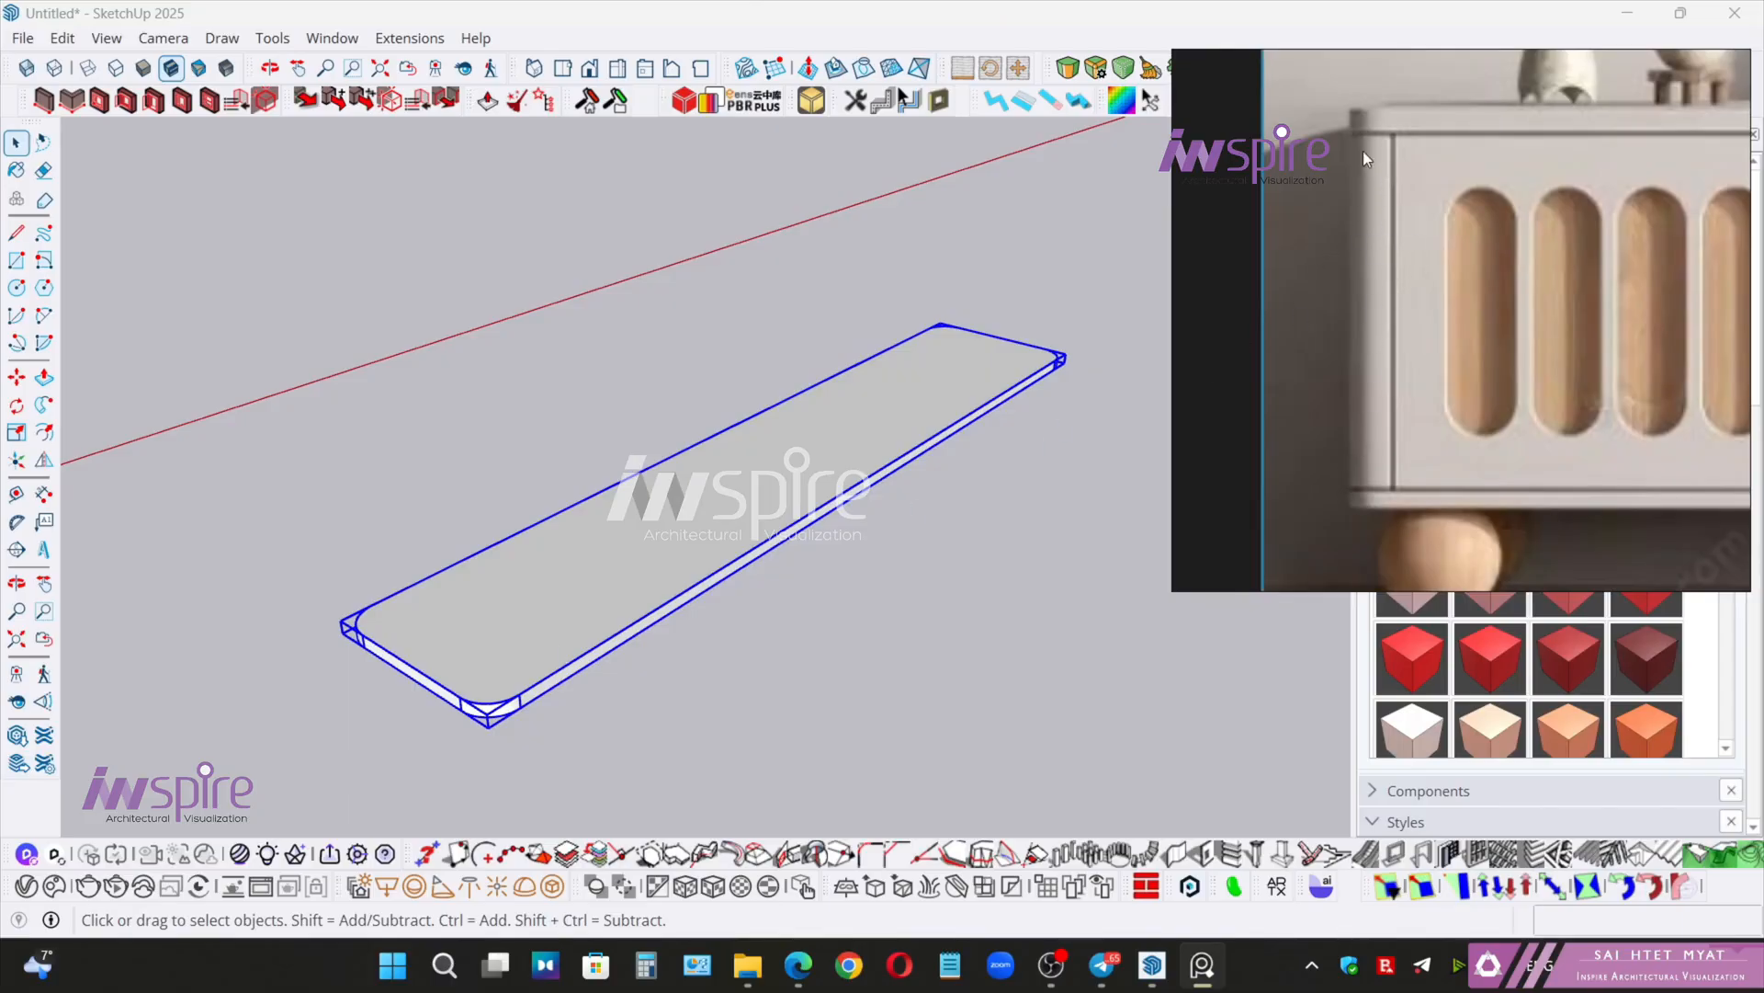
- Draw two 2 1/2" lines on the slab's top, joining both ends of the near corner's arc to its centre
middle_drag(528, 598, 583, 603)
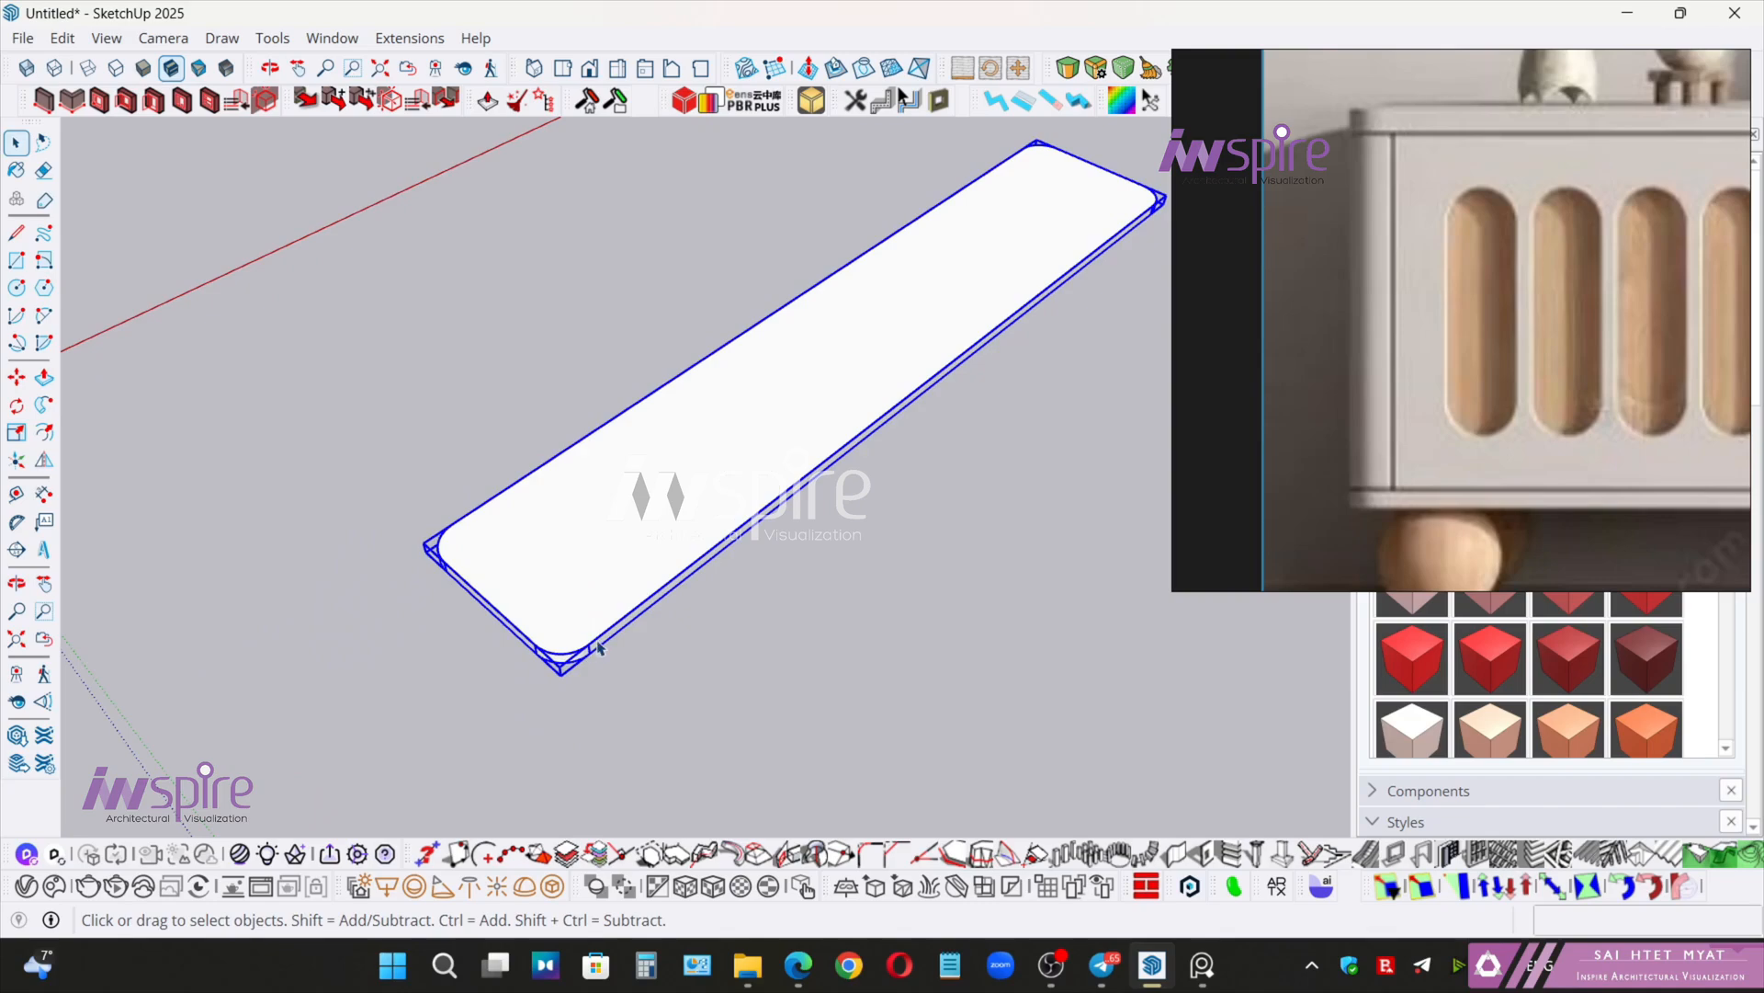
key(l)
scroll(579, 643, up, 6)
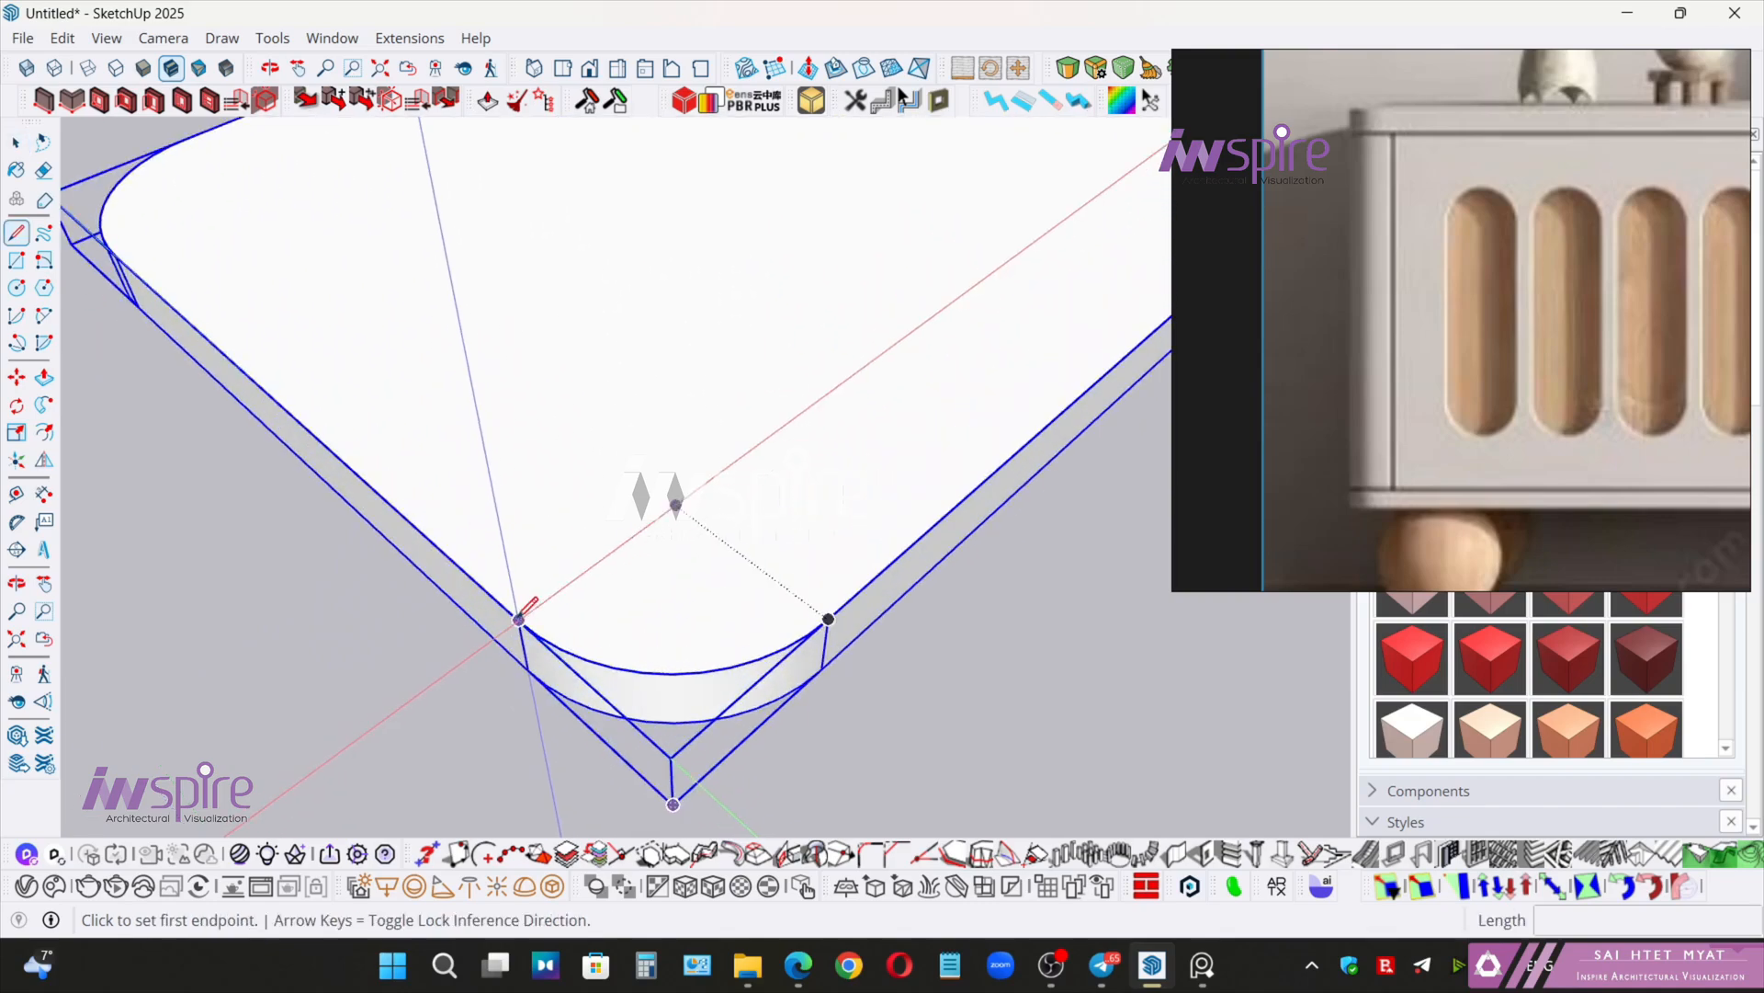
click(519, 620)
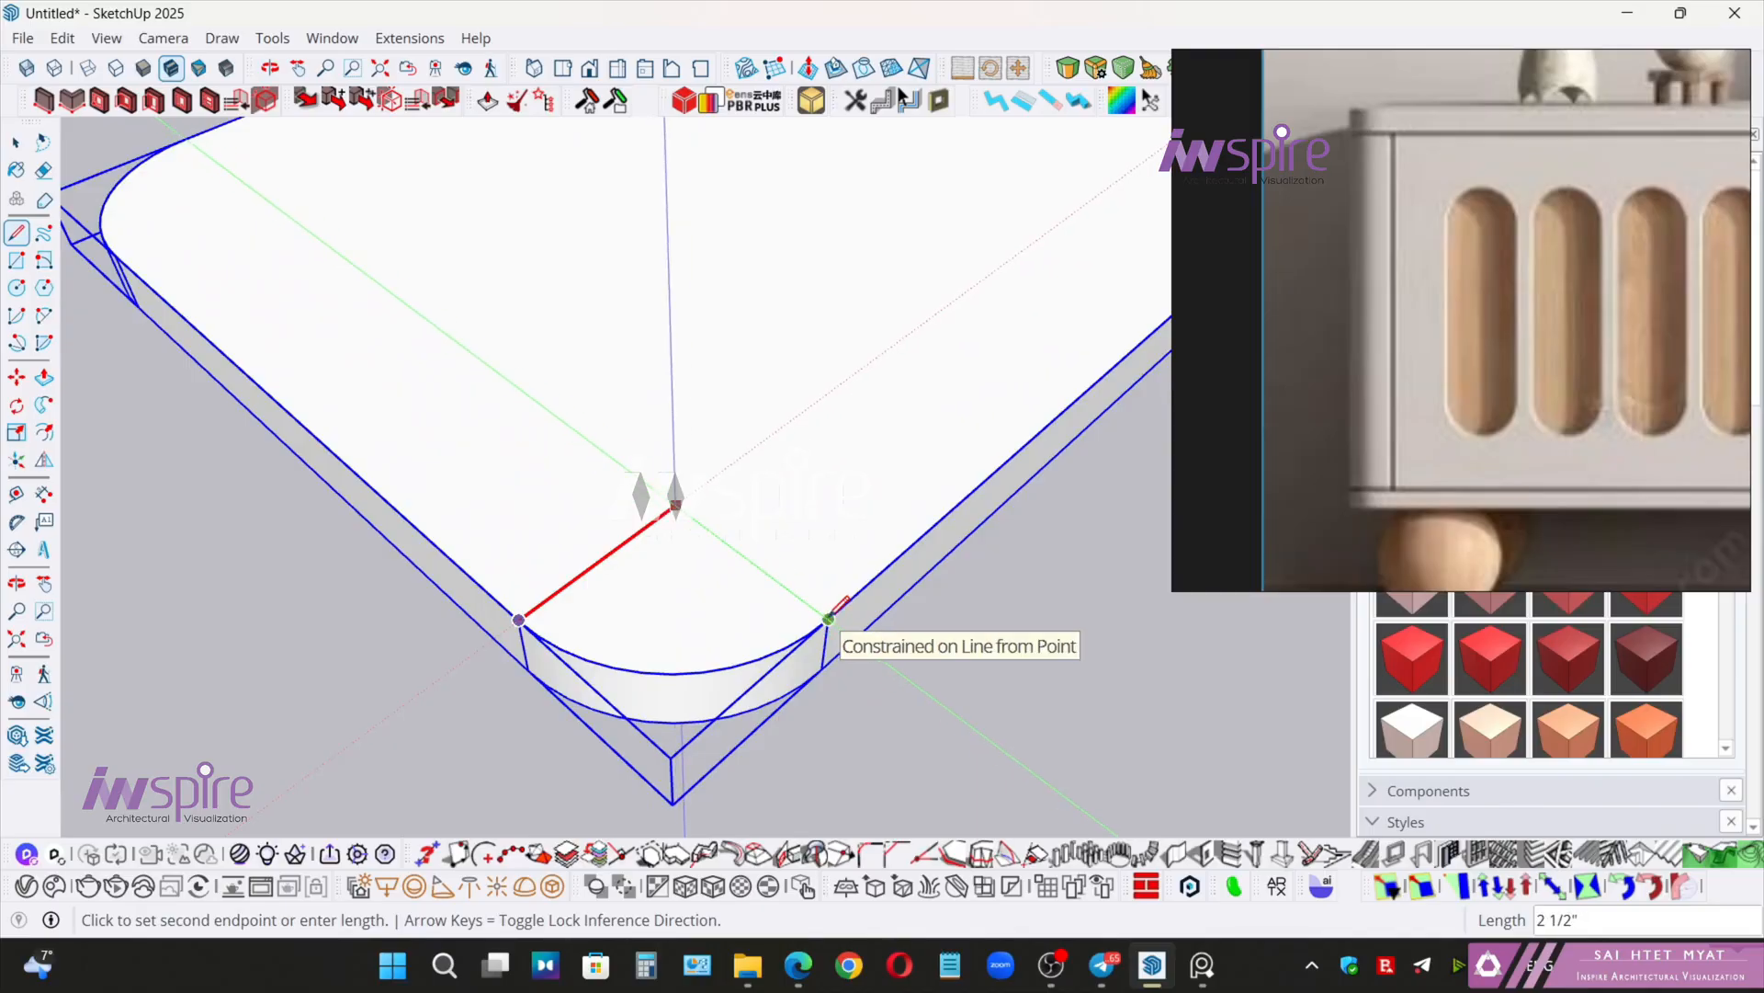
click(829, 618)
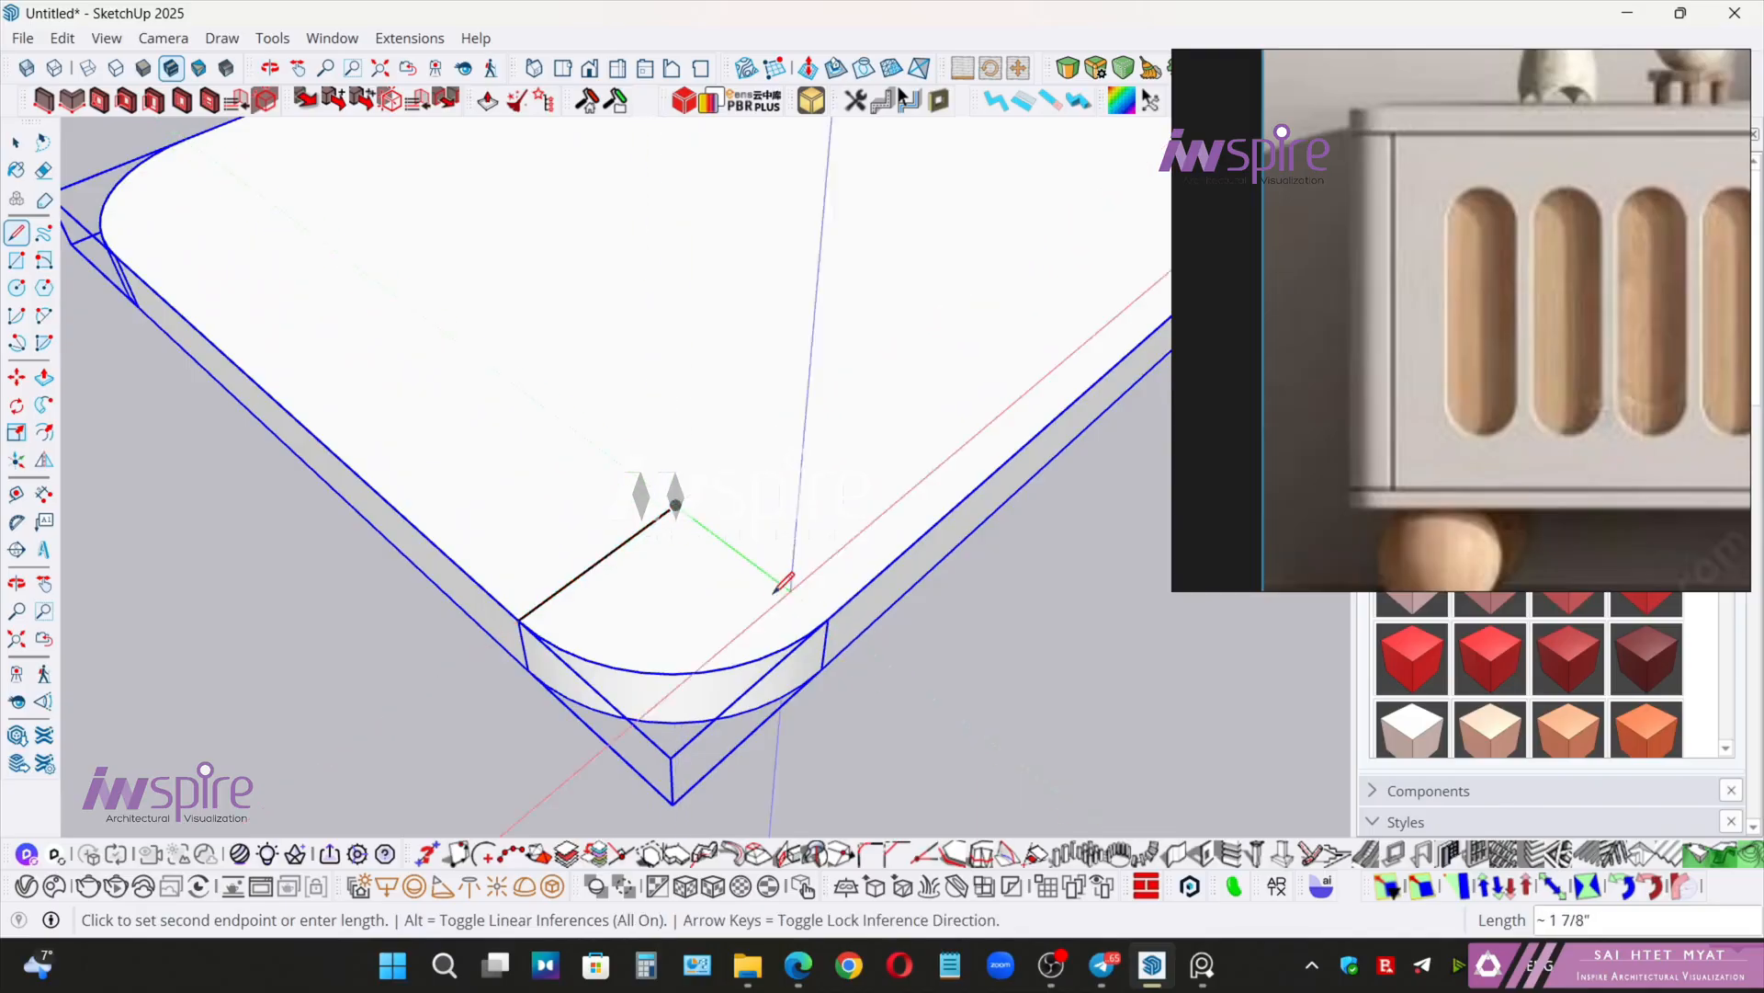
click(829, 618)
key(space)
- Trace the rounded corner with an arc between the two line ends to close a quarter-circle face
middle_drag(643, 631, 556, 573)
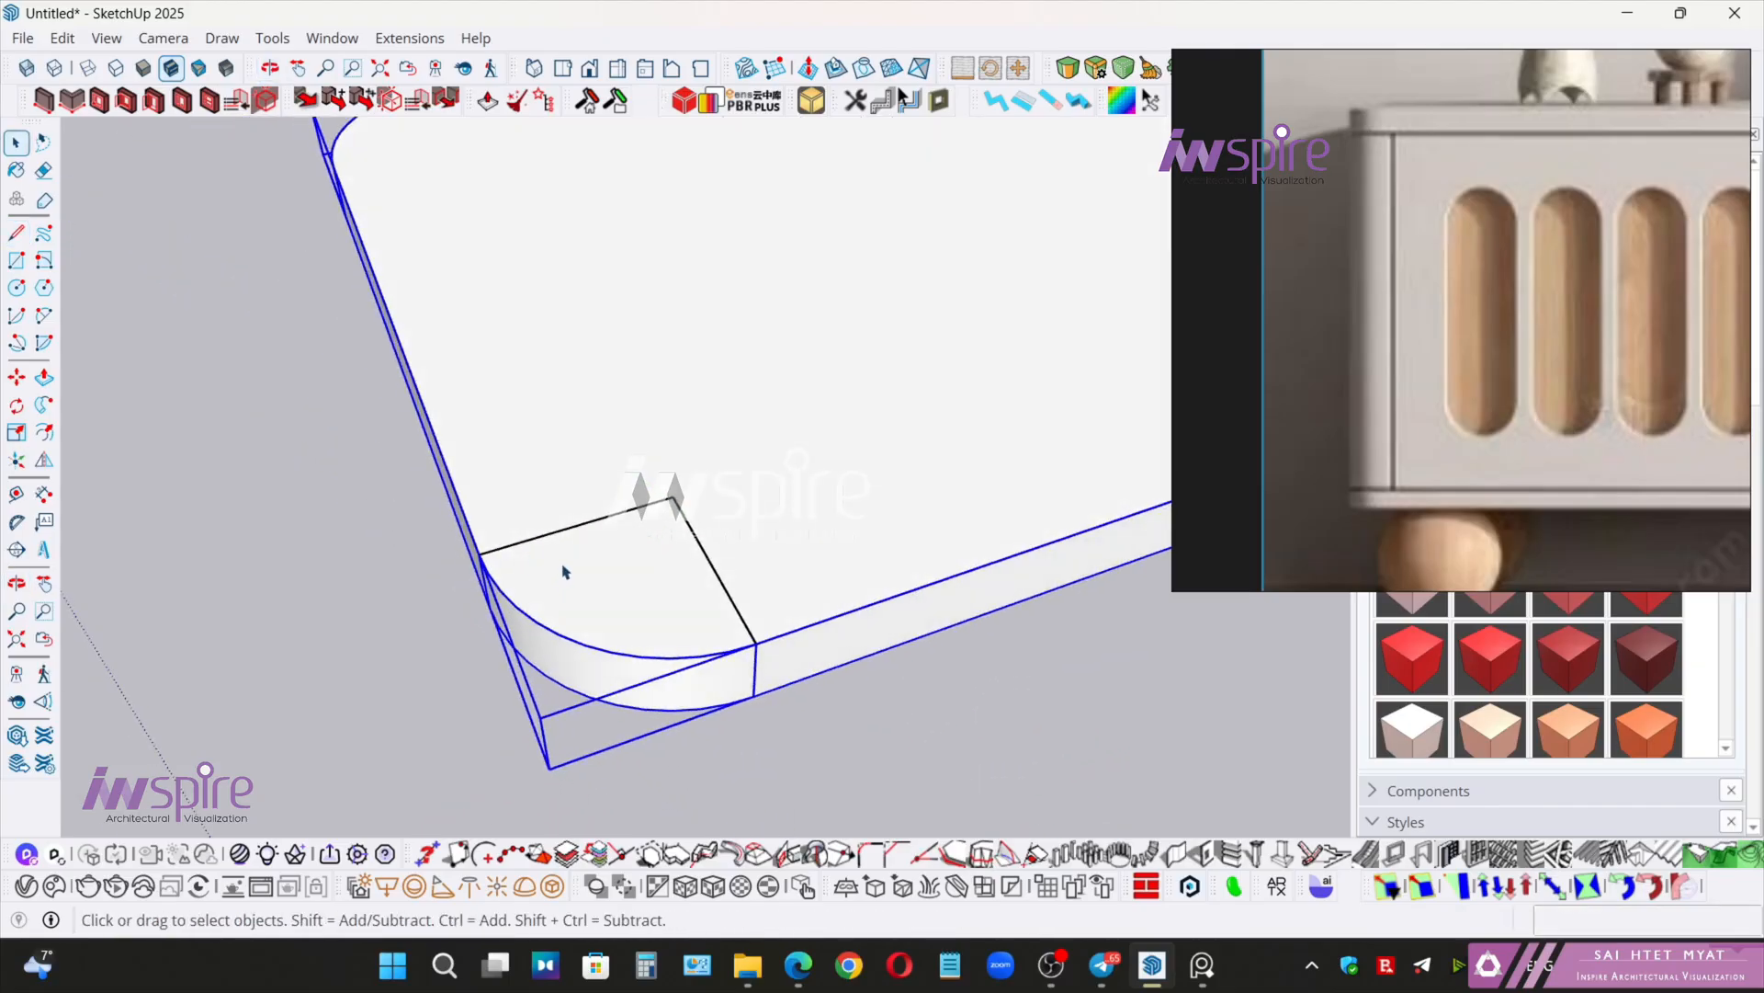
key(a)
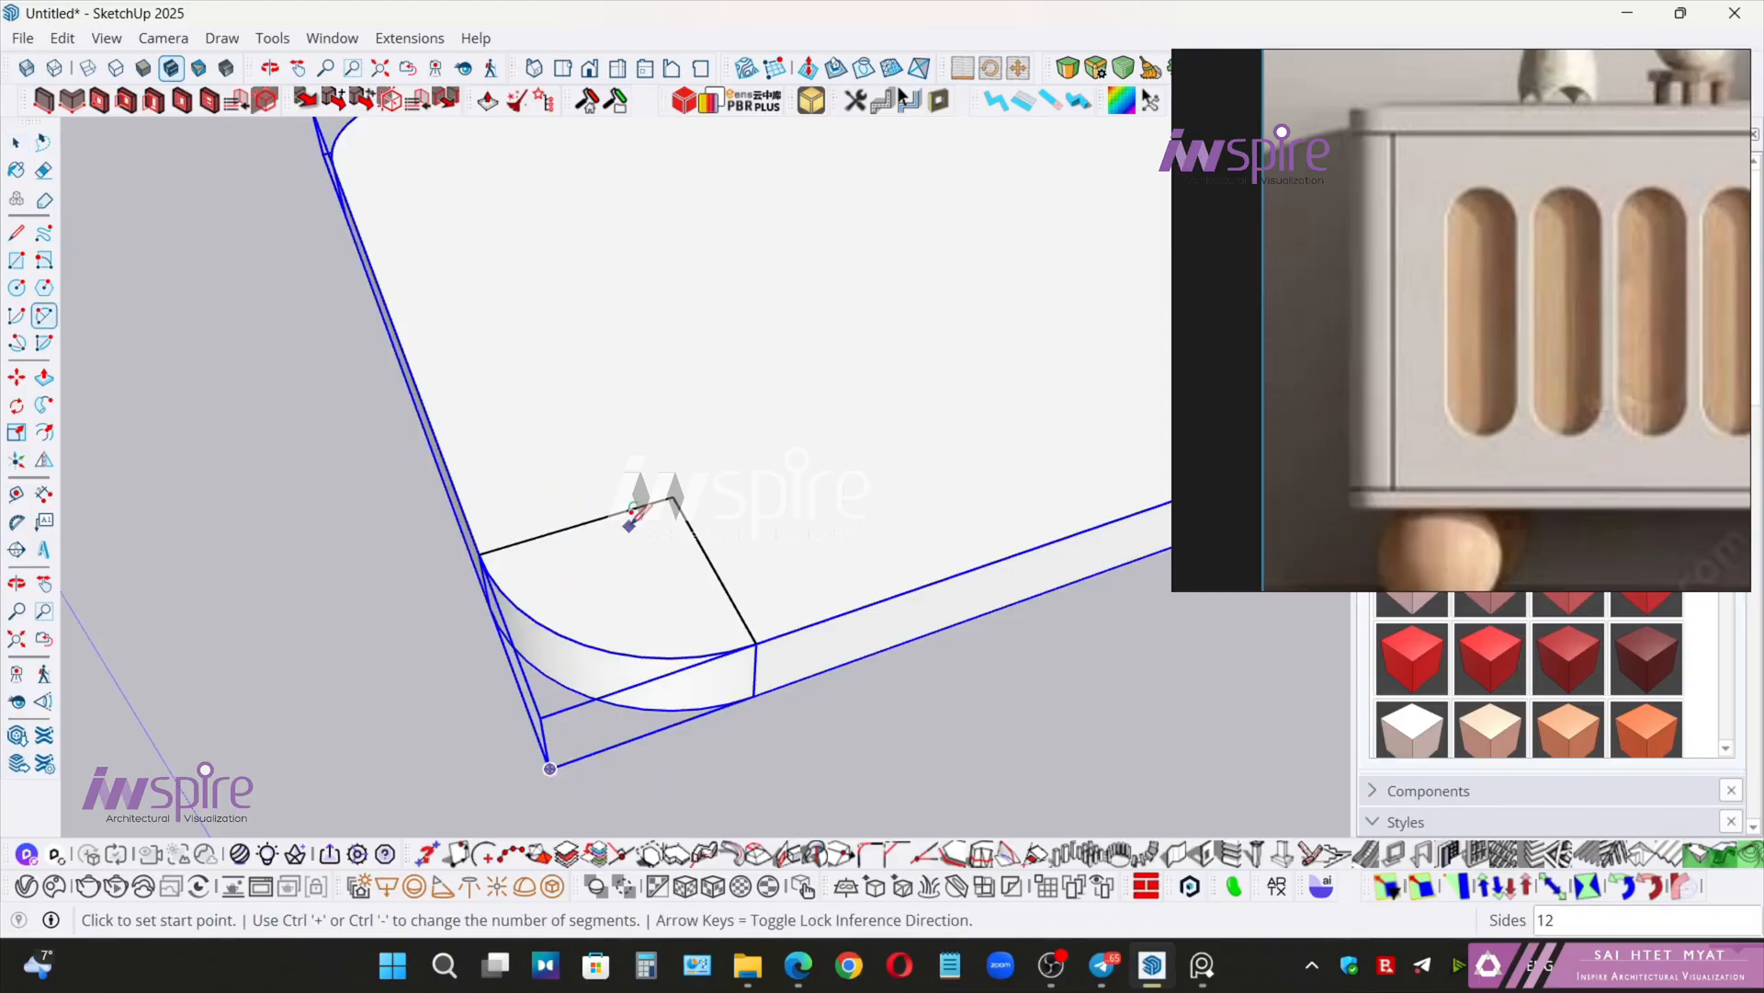
click(479, 553)
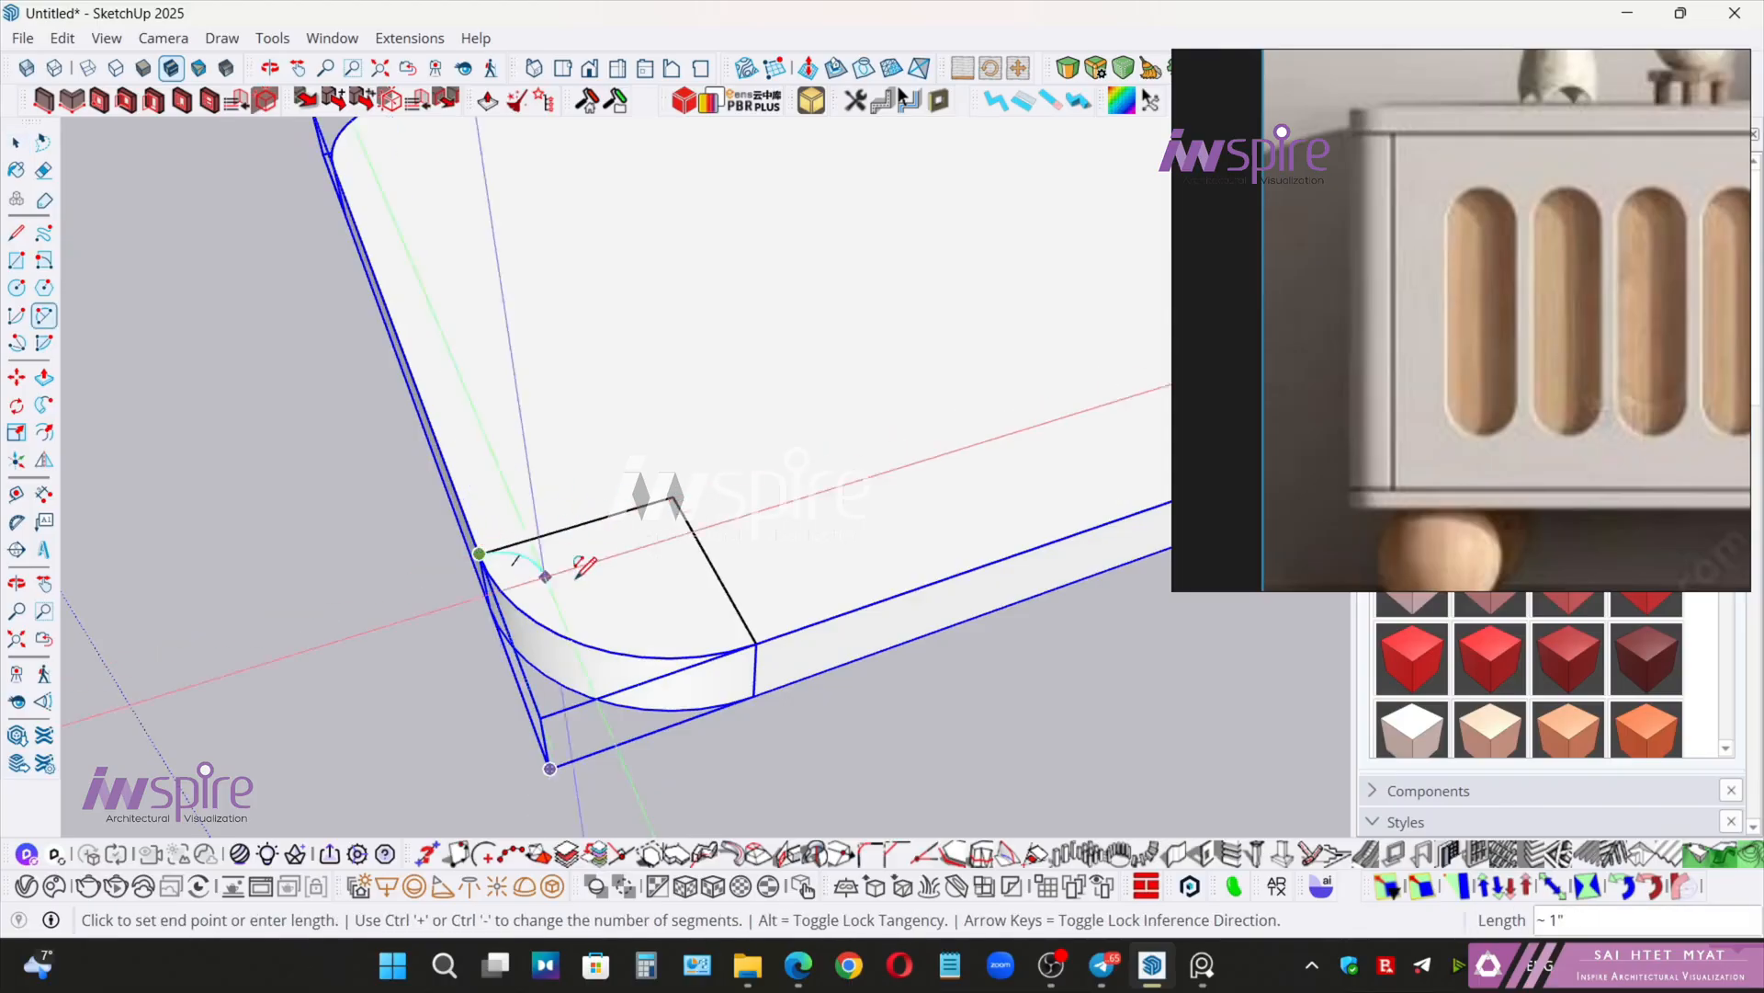
click(757, 641)
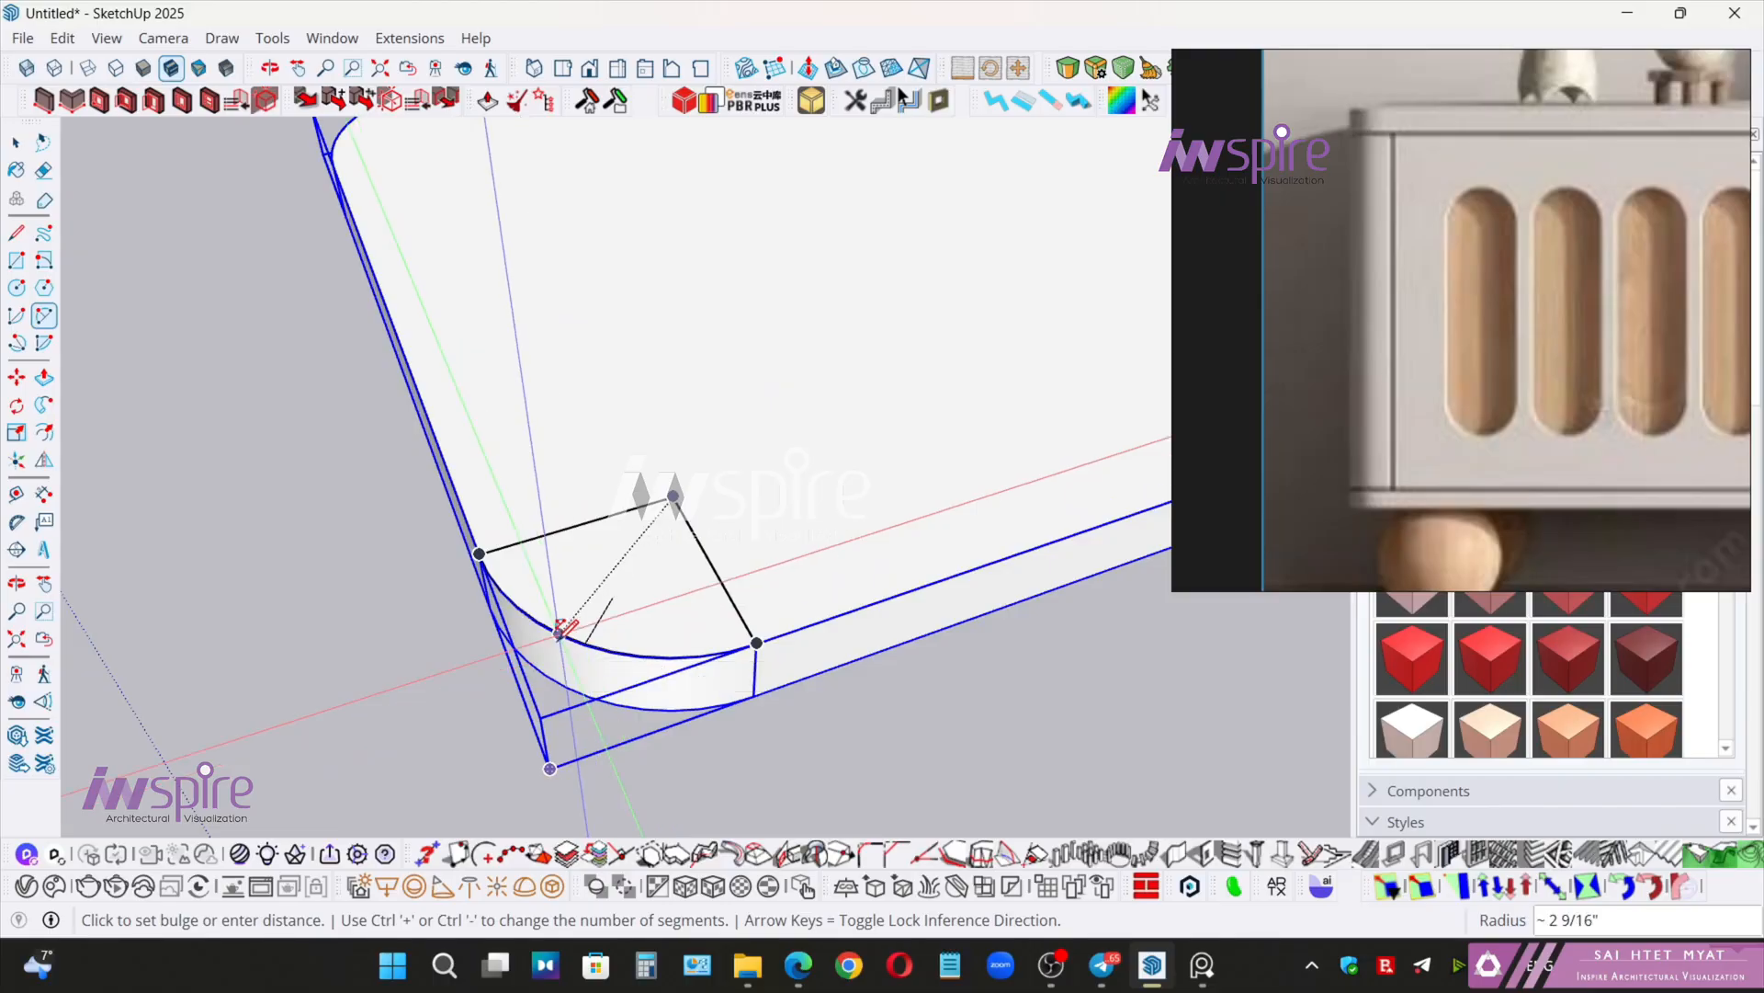
click(598, 631)
key(space)
click(653, 611)
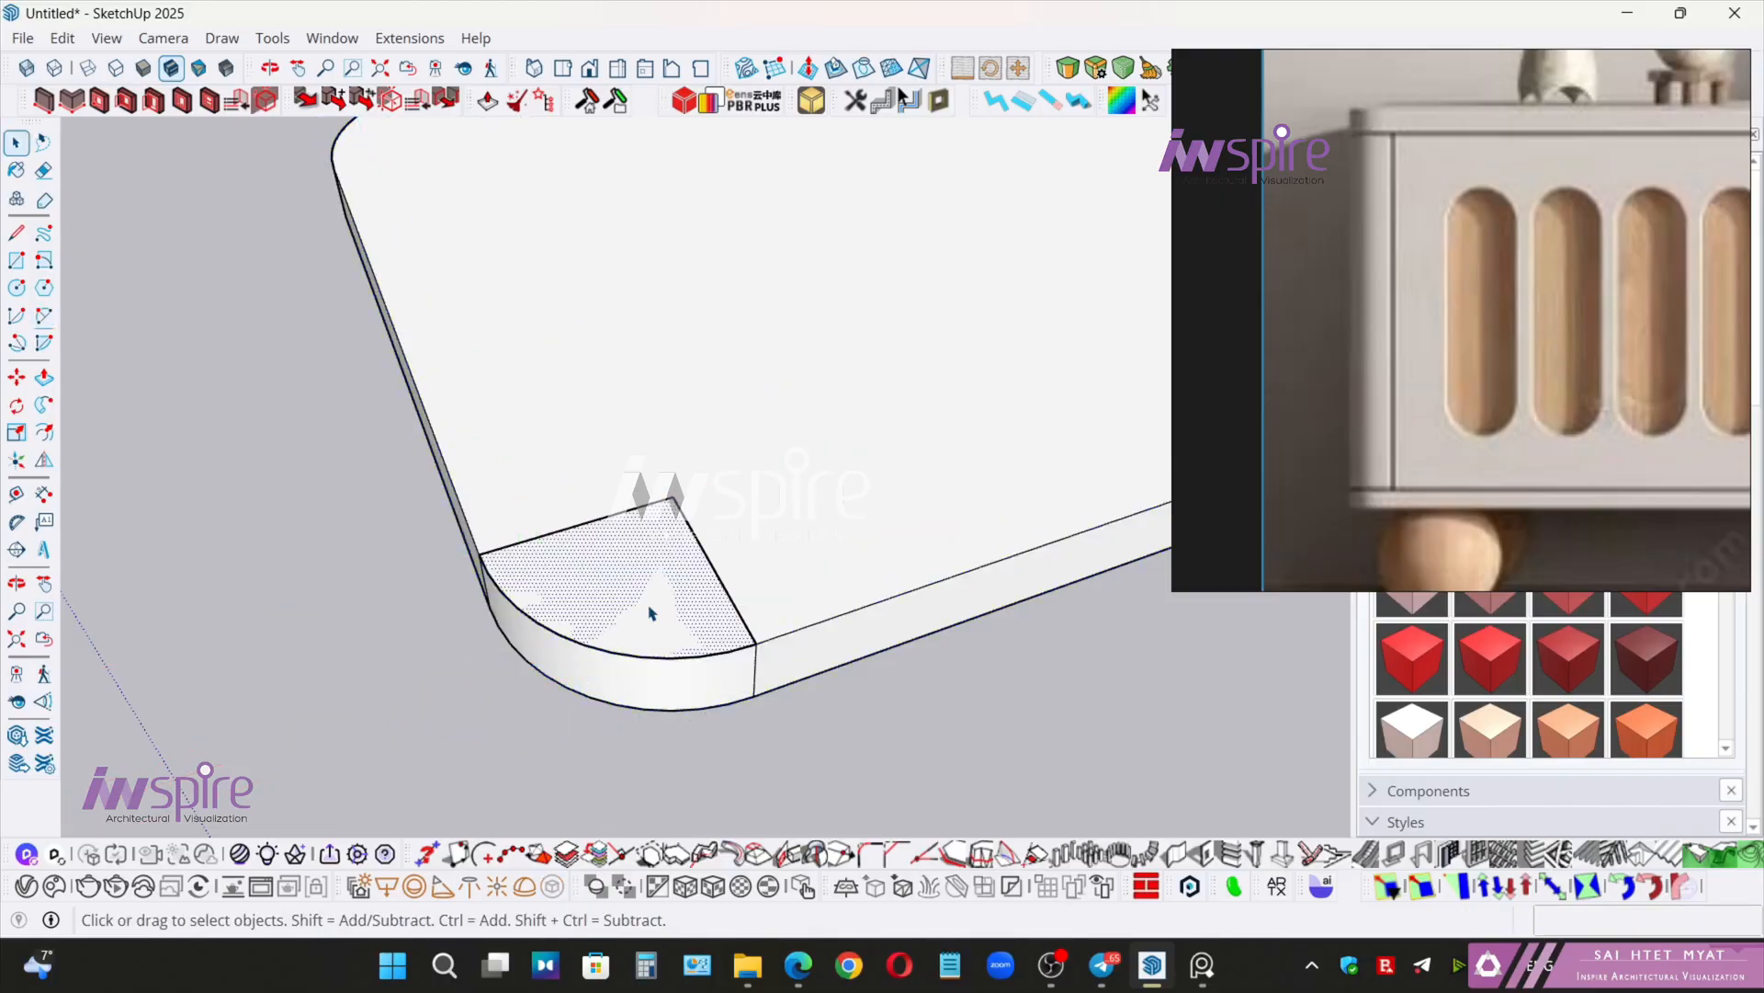
key(p)
click(647, 595)
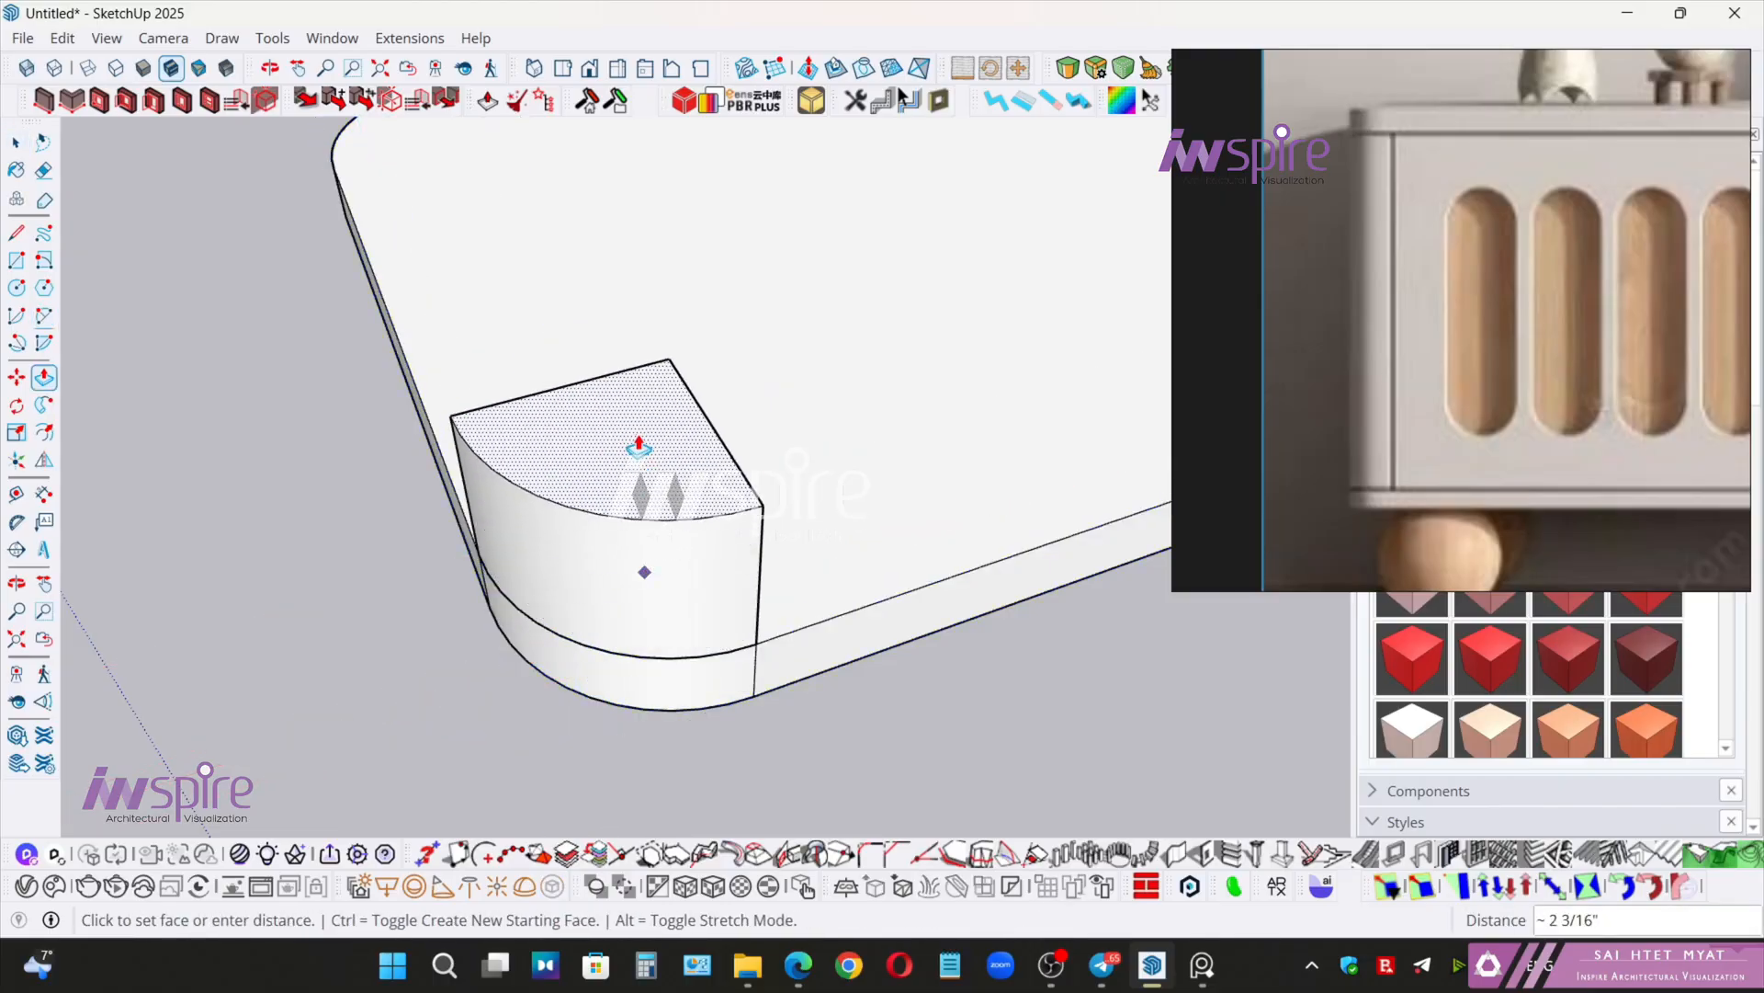
scroll(649, 432, down, 4)
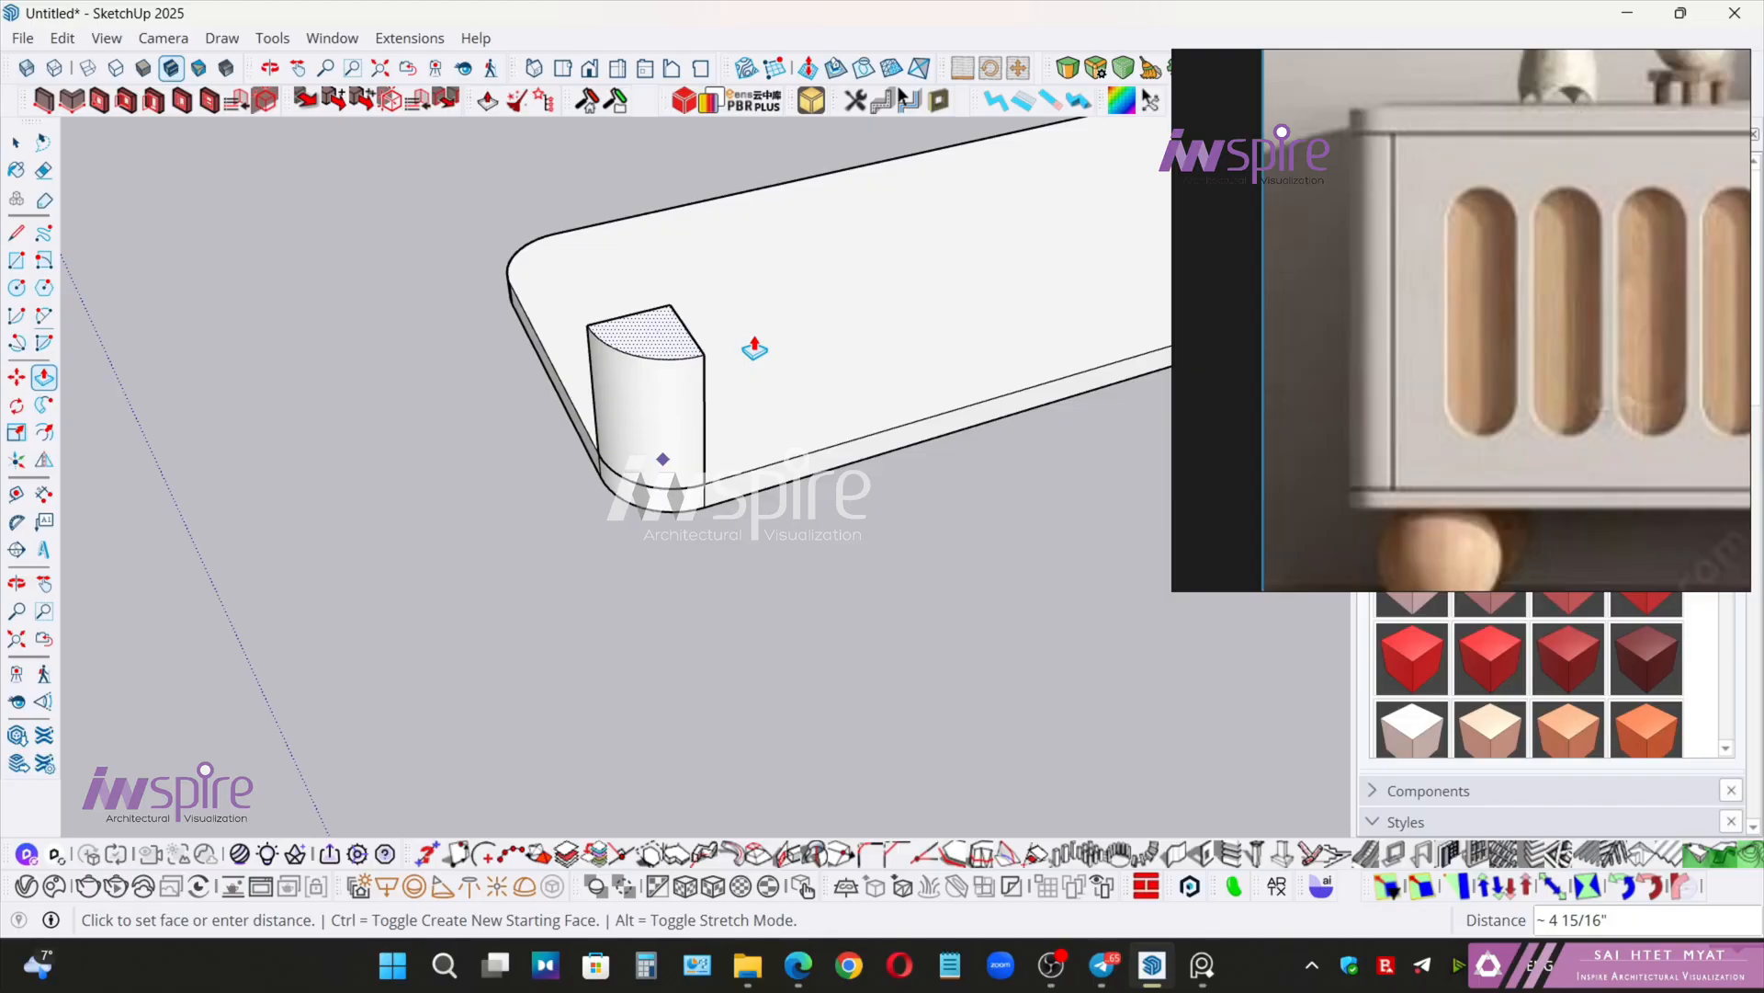
key(space)
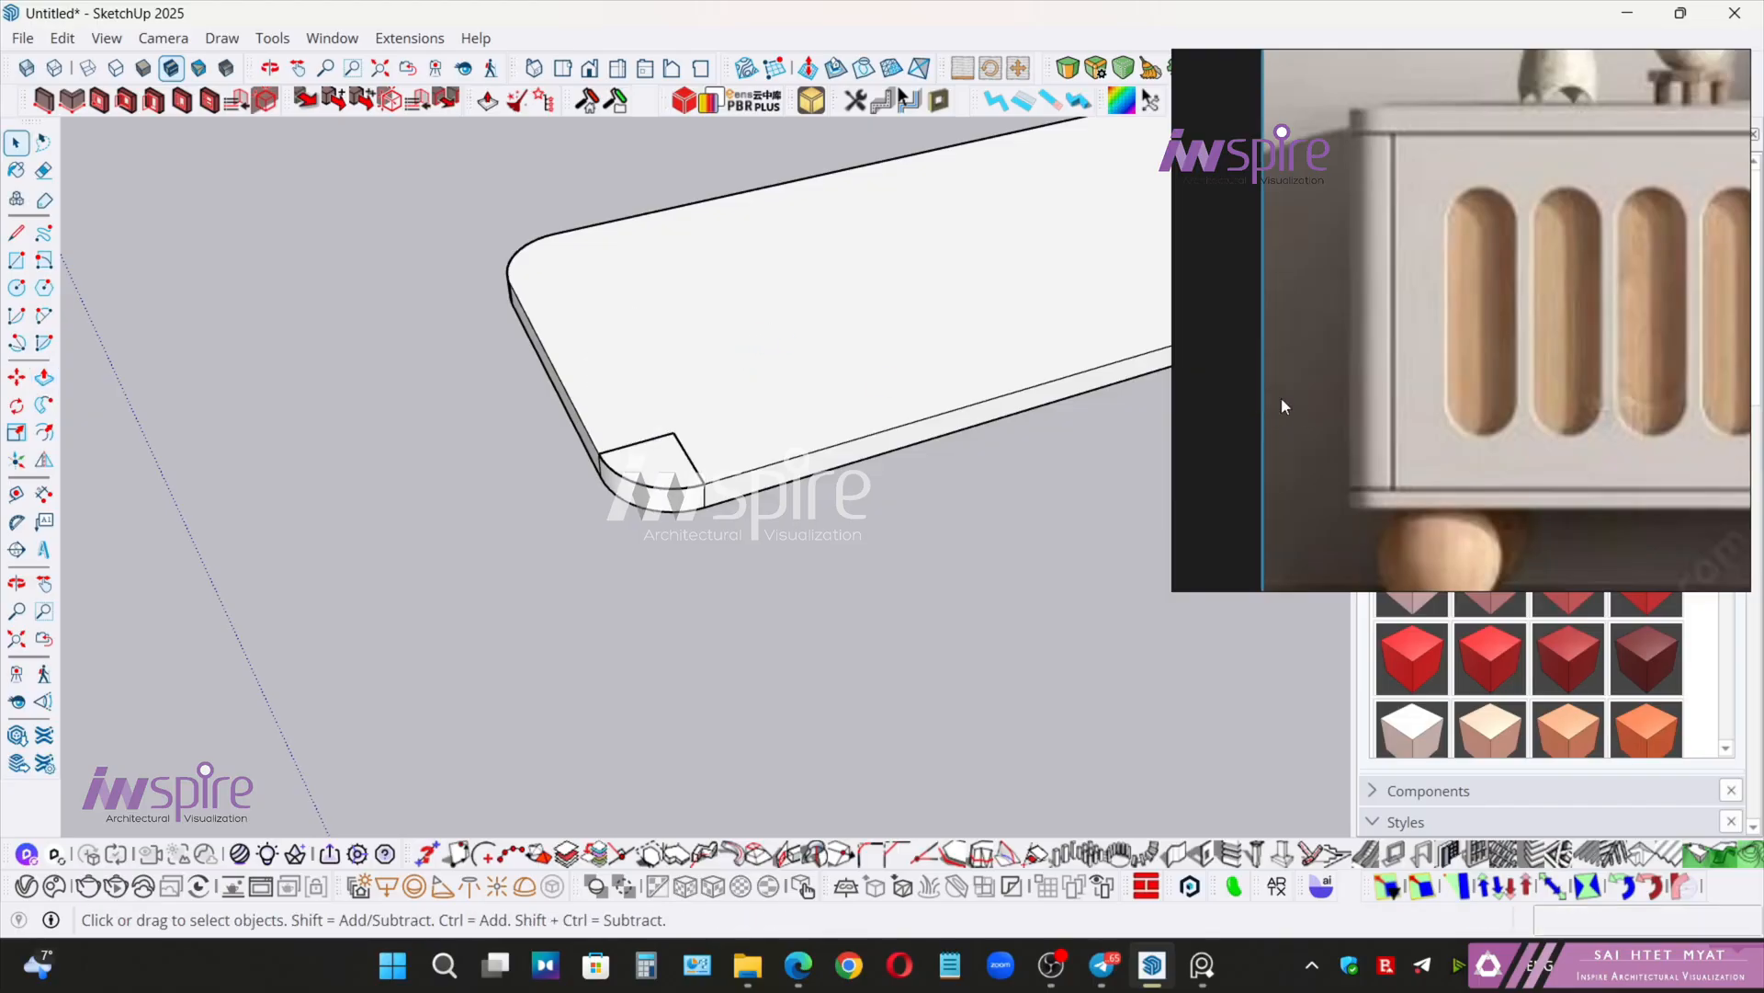
- Extrude the quarter-circle corner face upward 1'3" to form the rounded corner post
click(1398, 505)
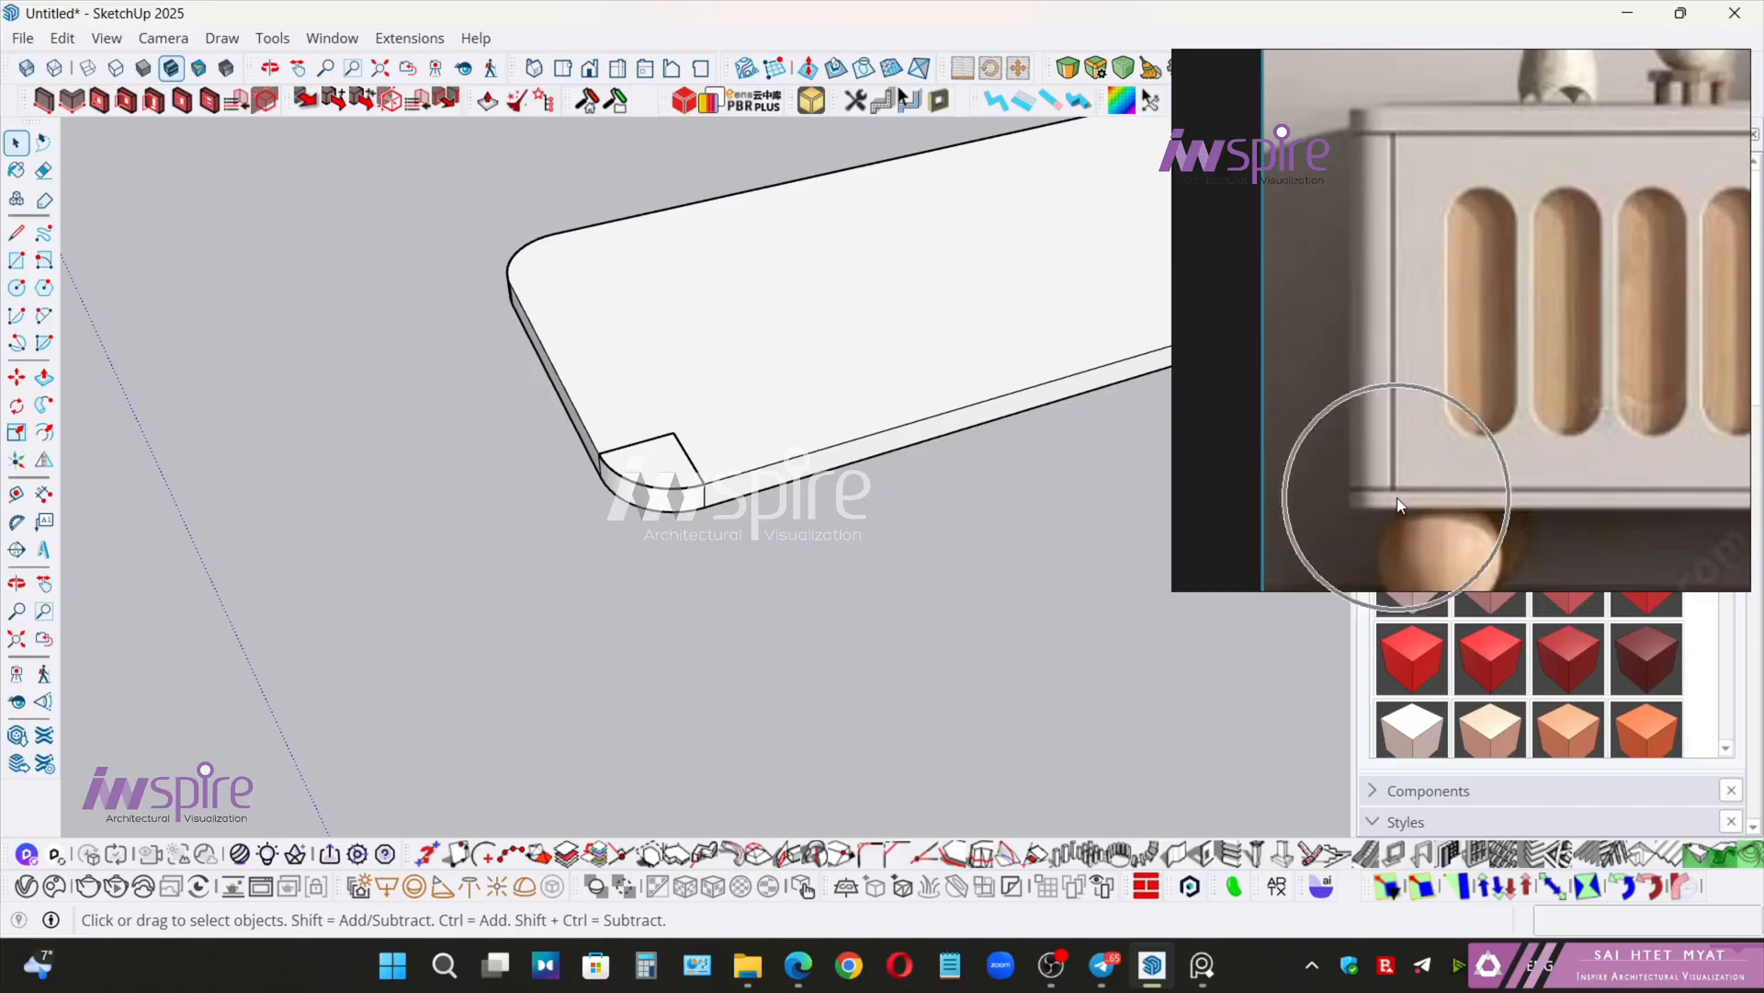
click(1389, 129)
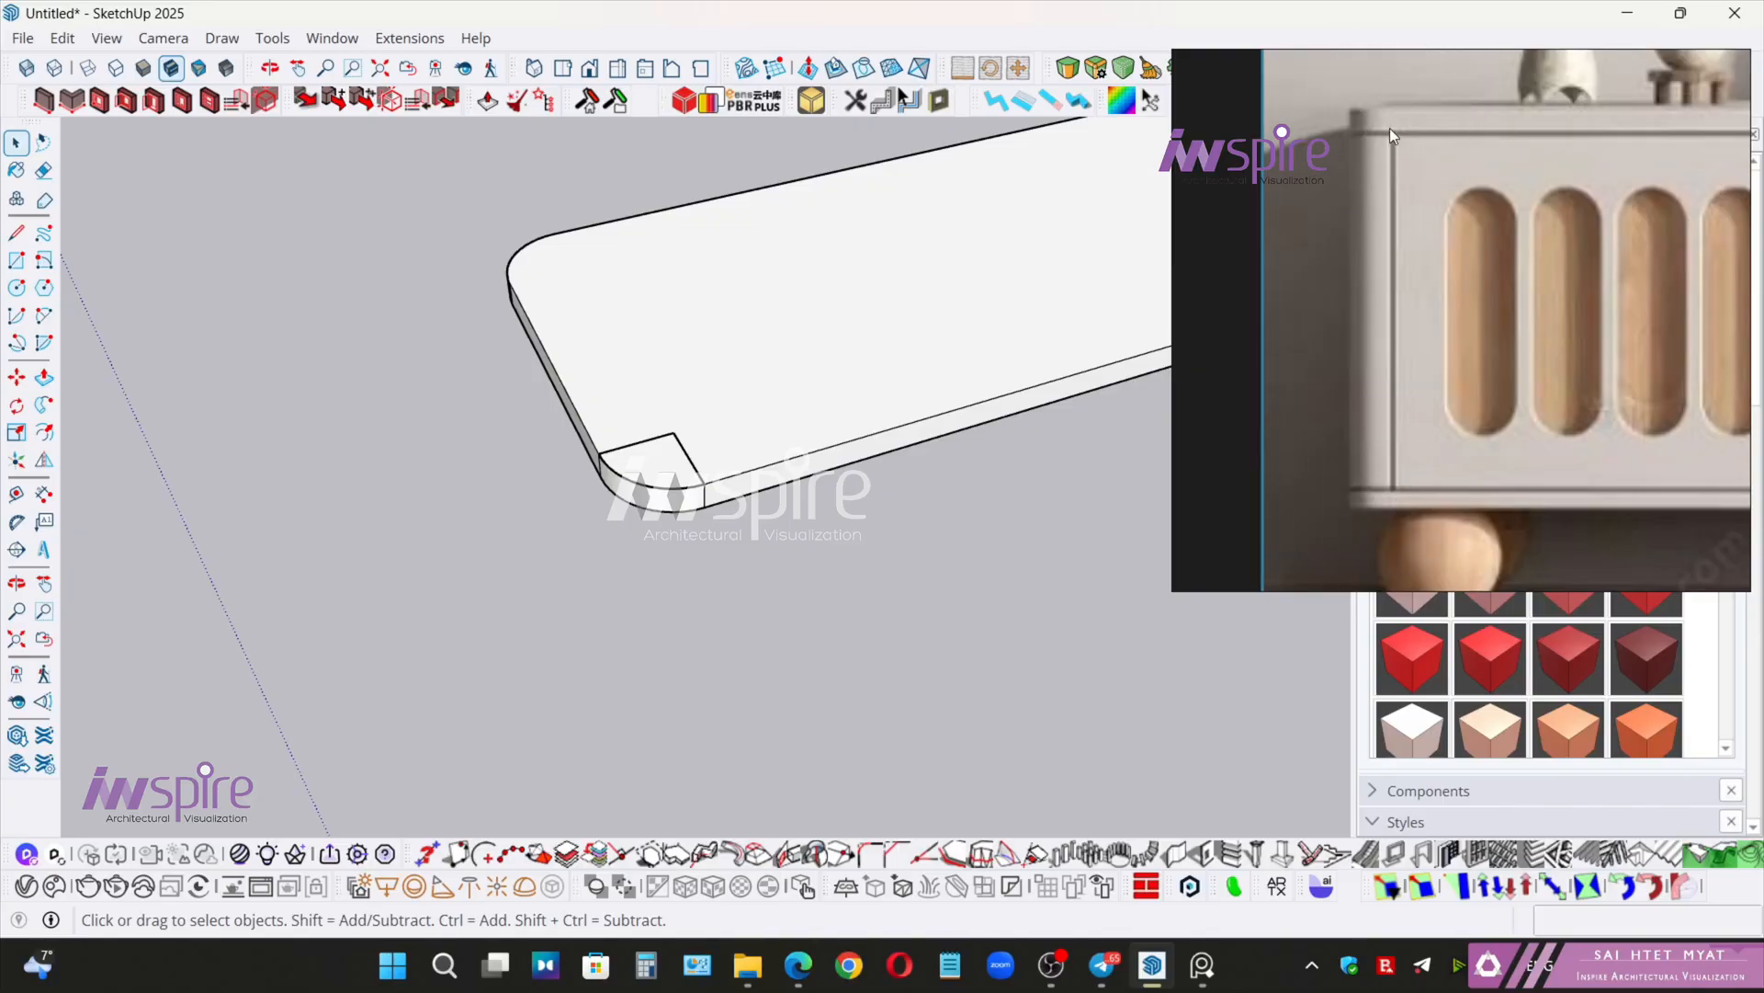
click(665, 470)
key(p)
click(663, 469)
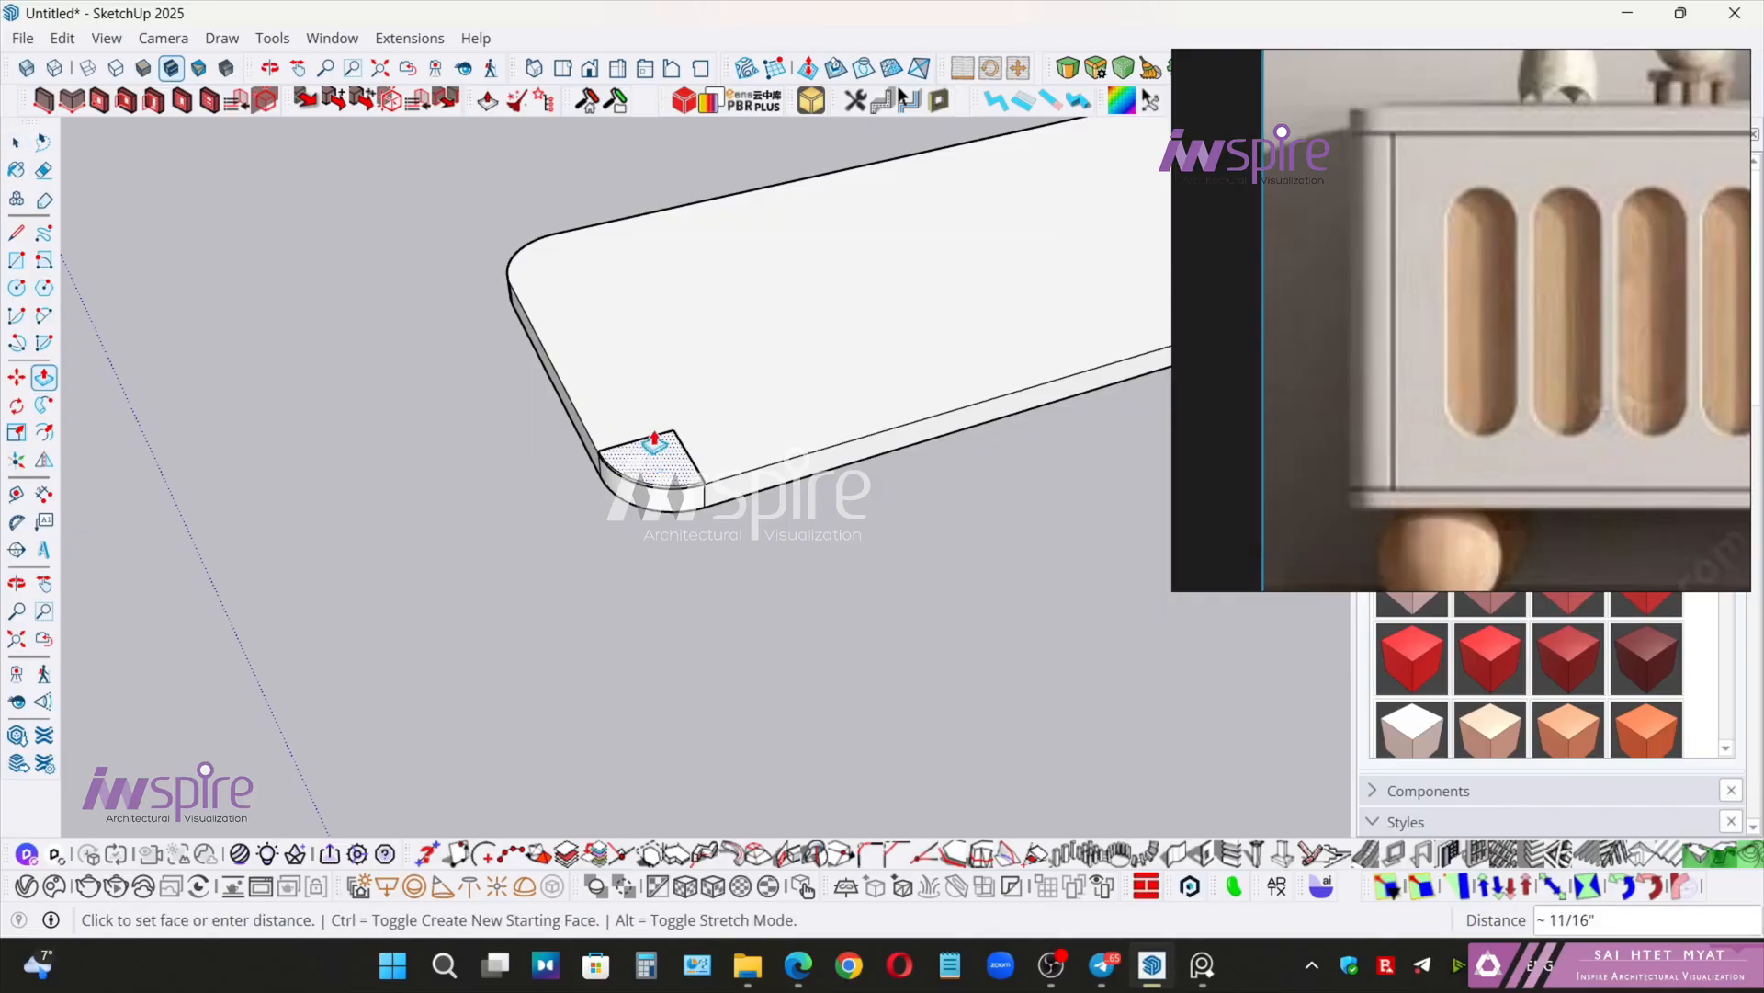
text(1')
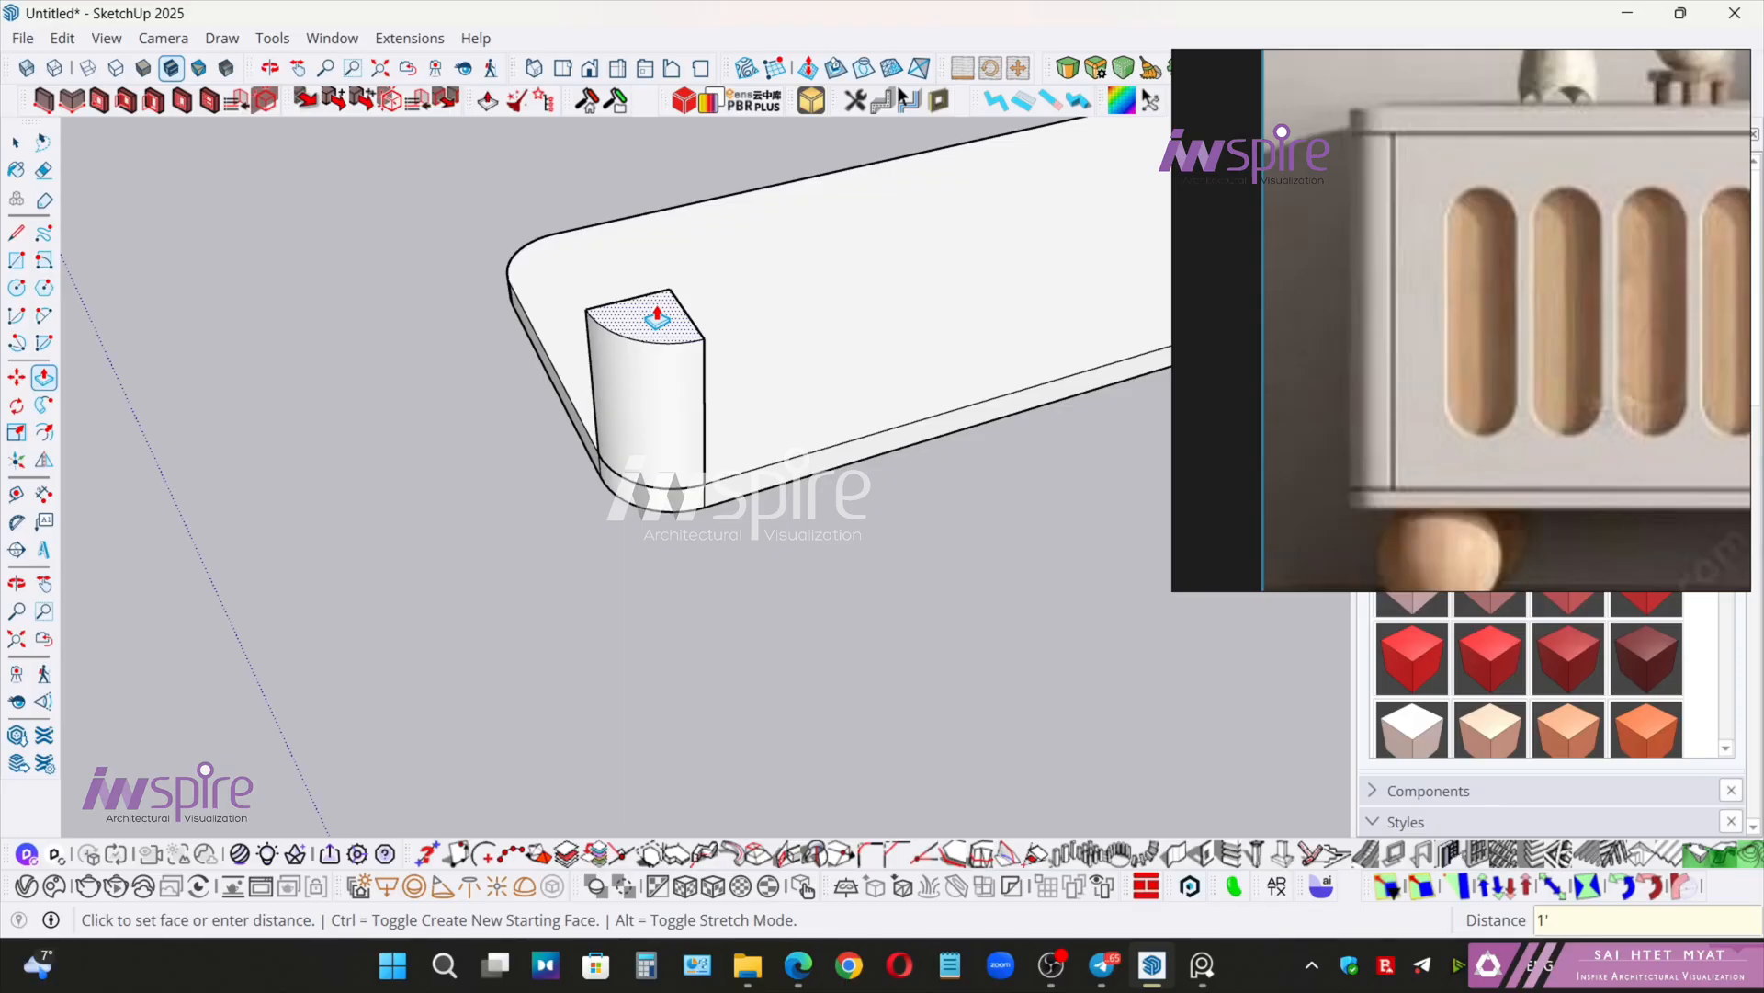
text(3)
key(Return)
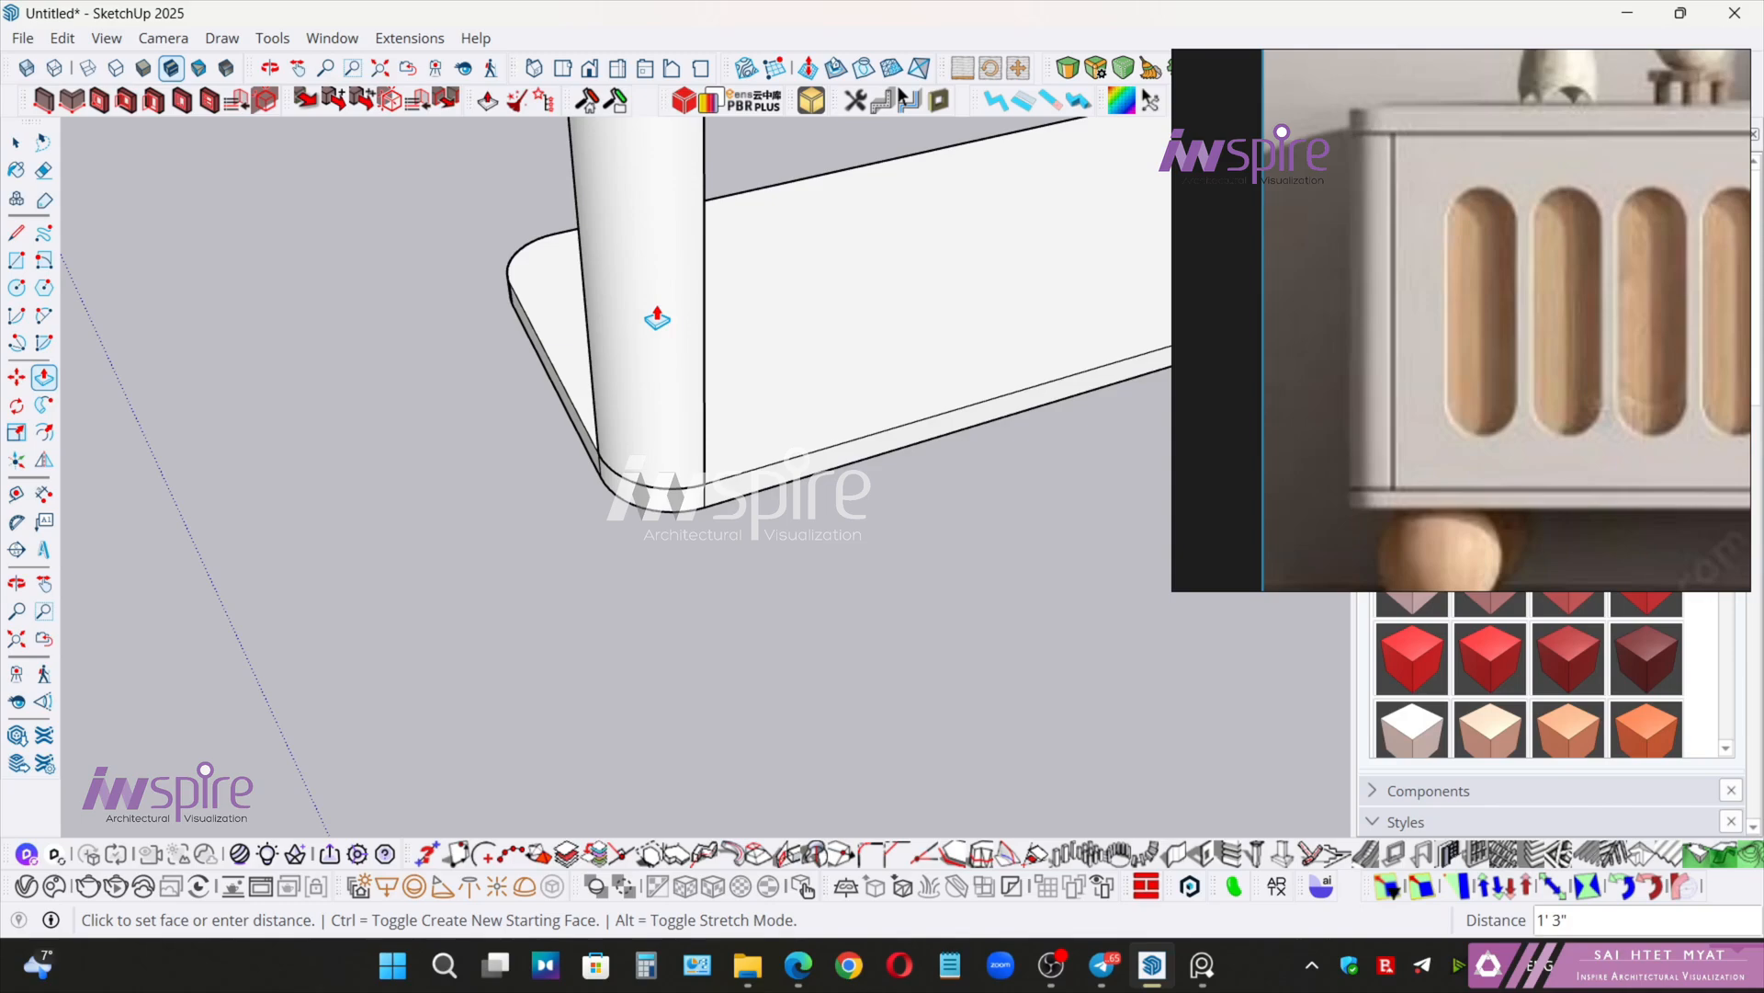
middle_drag(583, 307, 591, 511)
key(space)
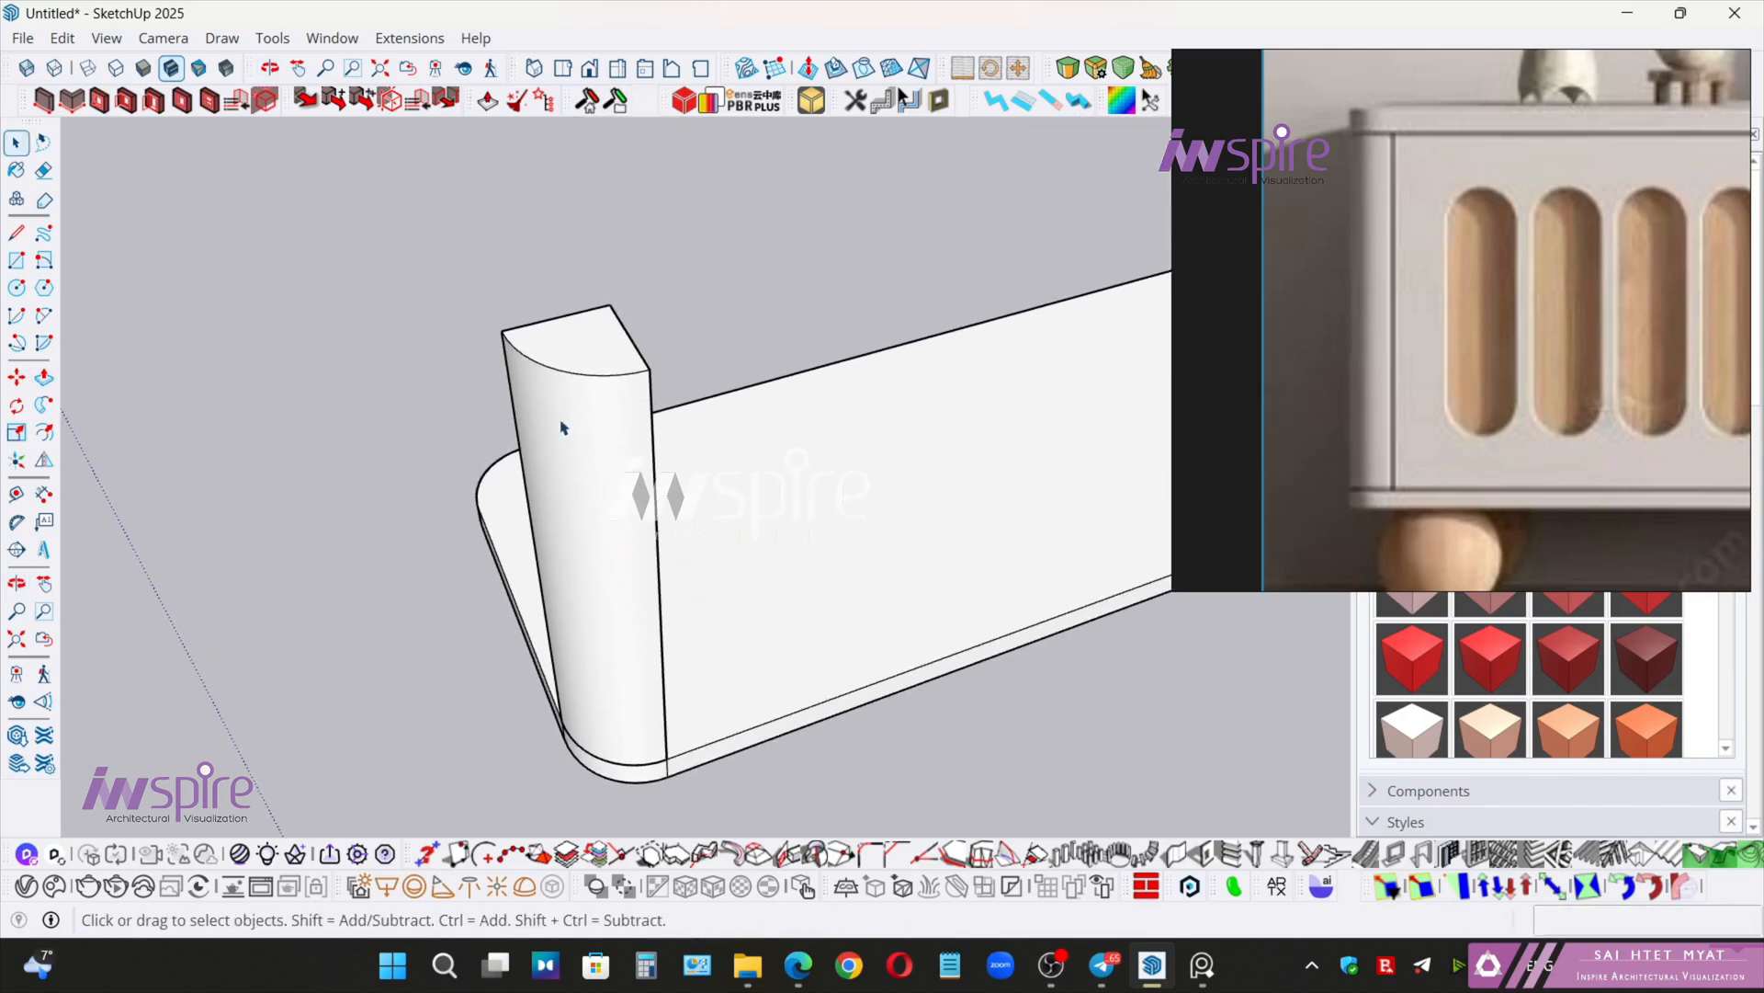
- Select all of the corner post's geometry and make it a component, replacing the selection
middle_drag(562, 427, 539, 394)
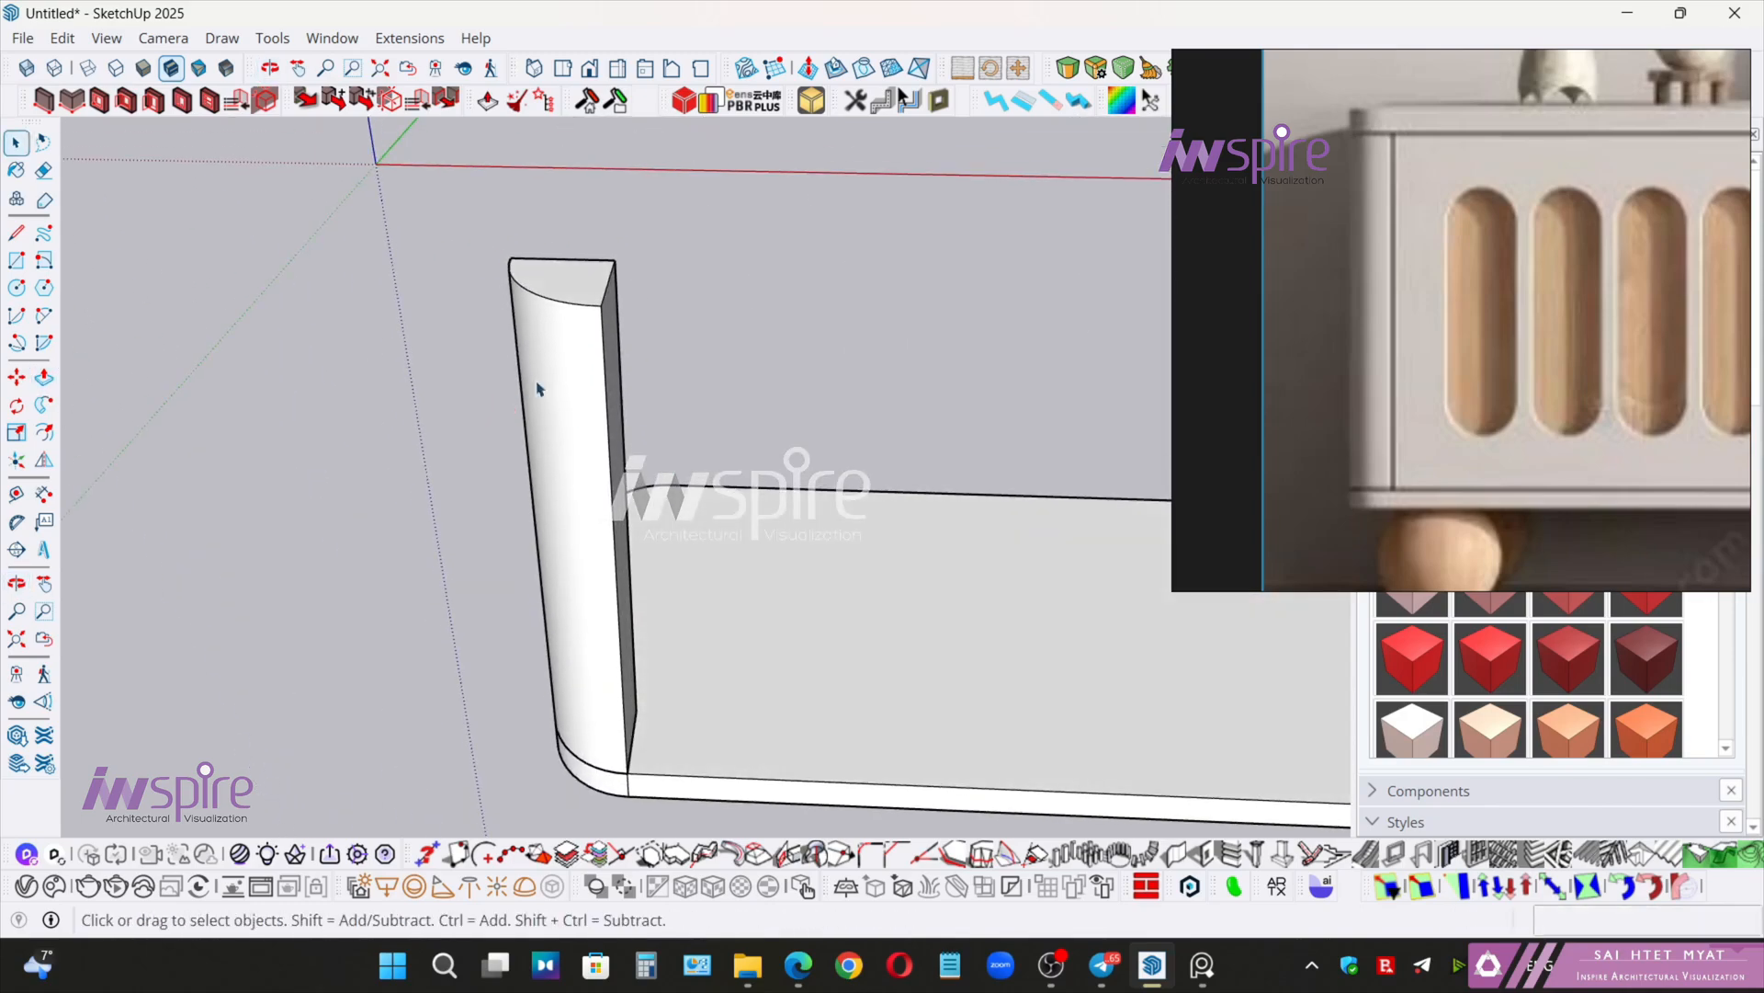
triple_click(608, 336)
right_click(609, 336)
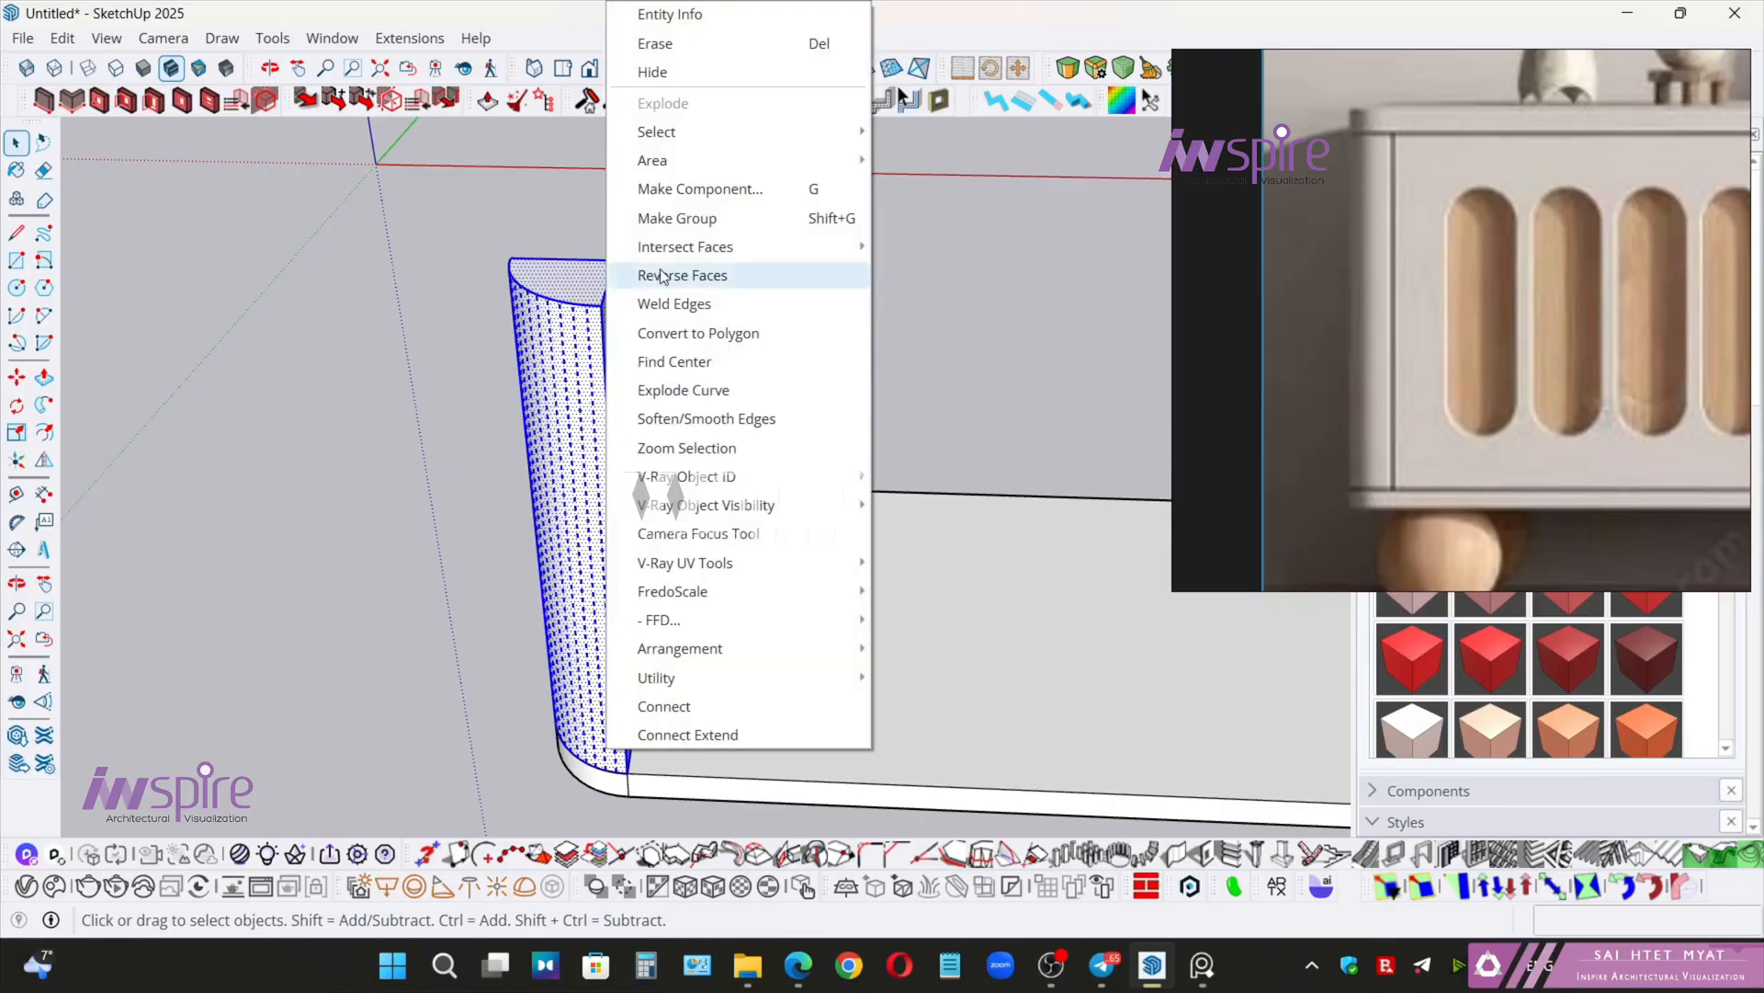
click(691, 190)
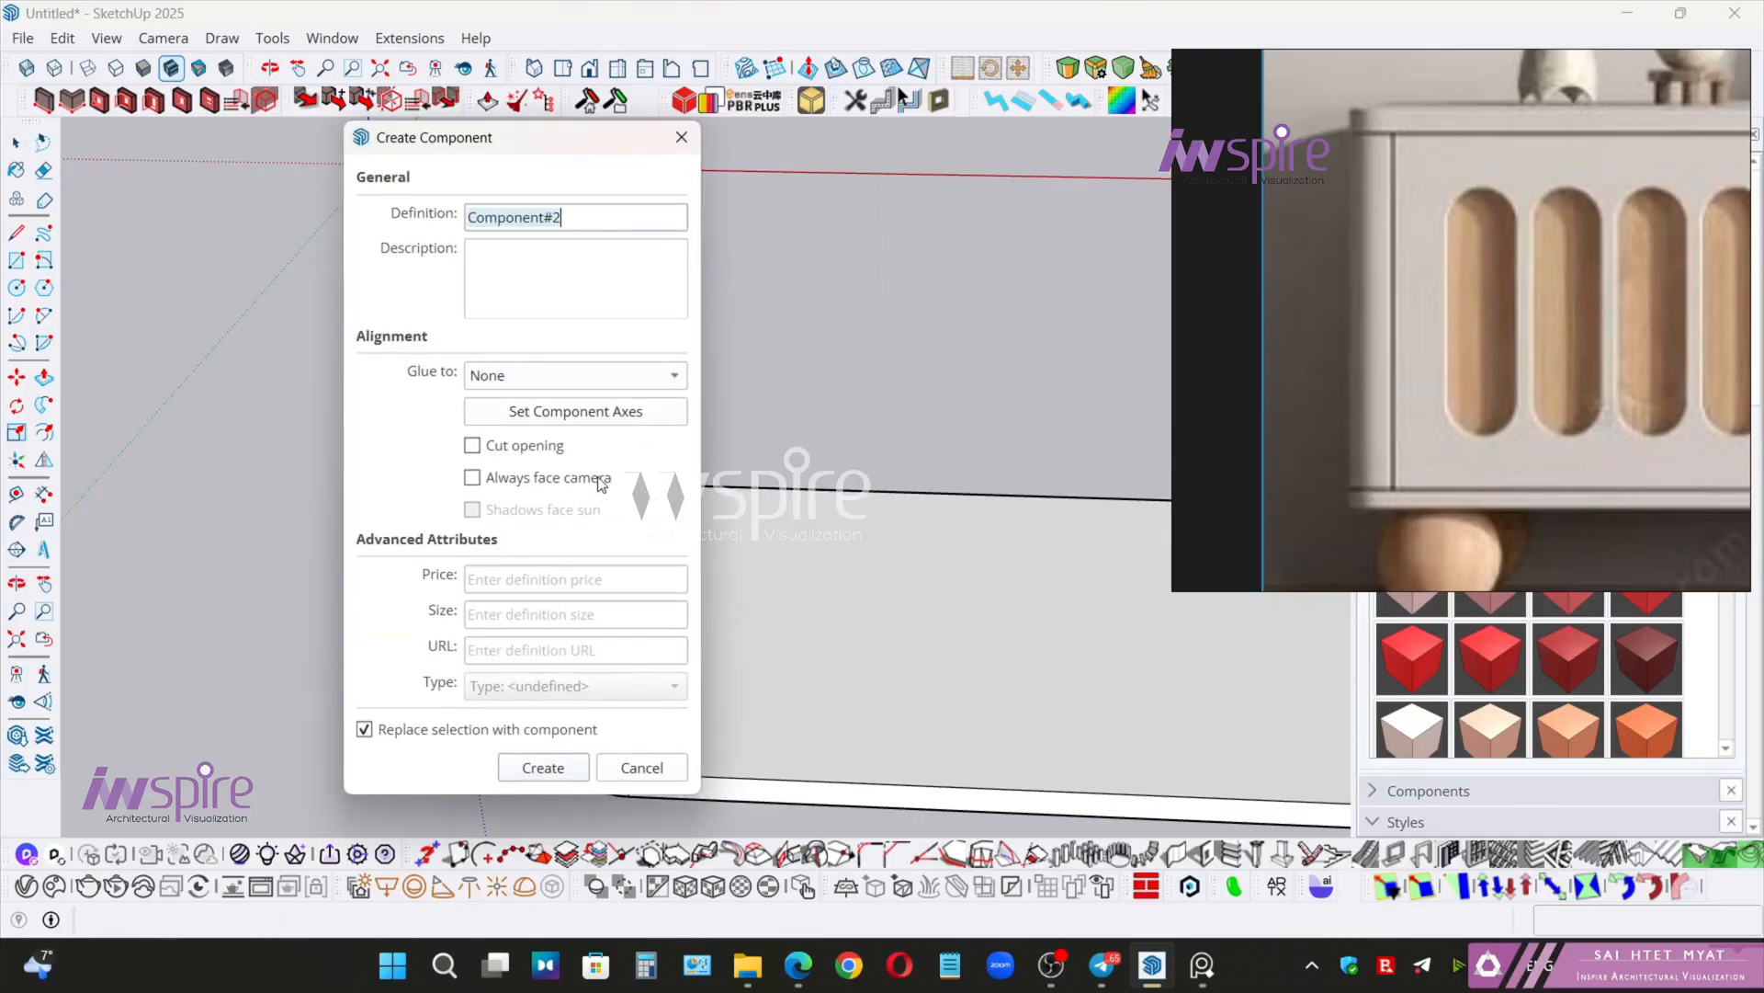
click(544, 767)
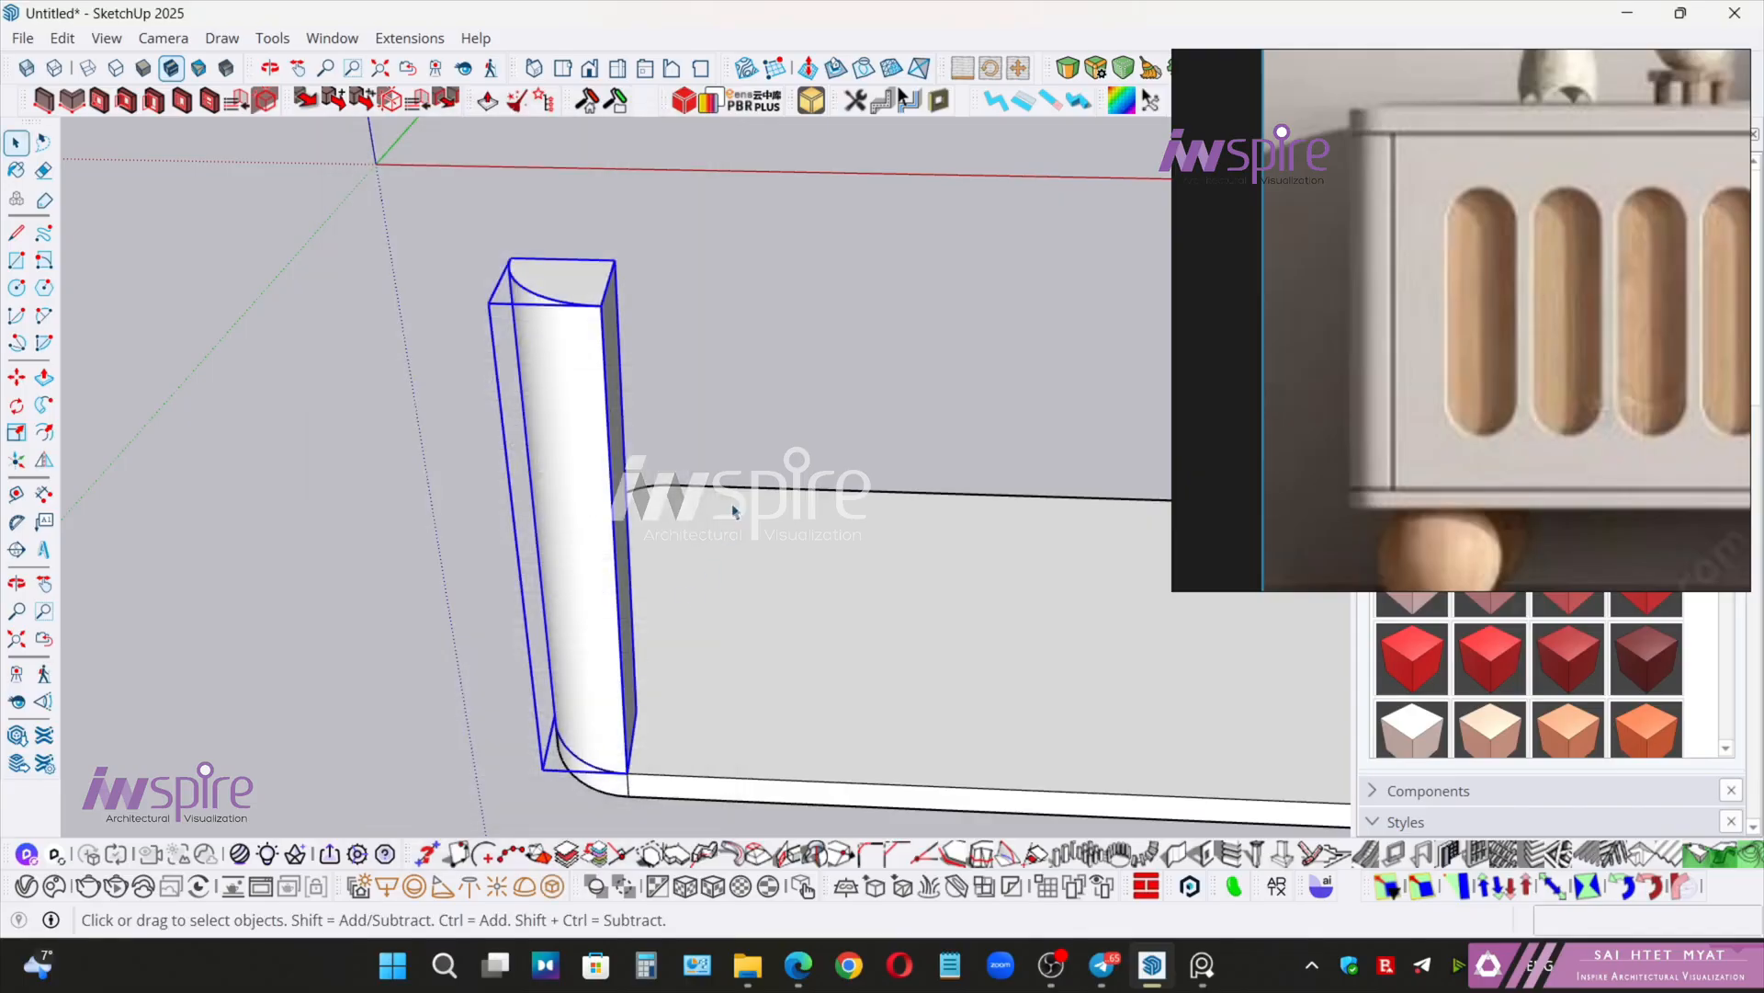
- Copy the corner post component along the red axis toward the slab's opposite end
scroll(757, 638, down, 4)
scroll(618, 583, down, 2)
shift+middle_drag(942, 606, 691, 641)
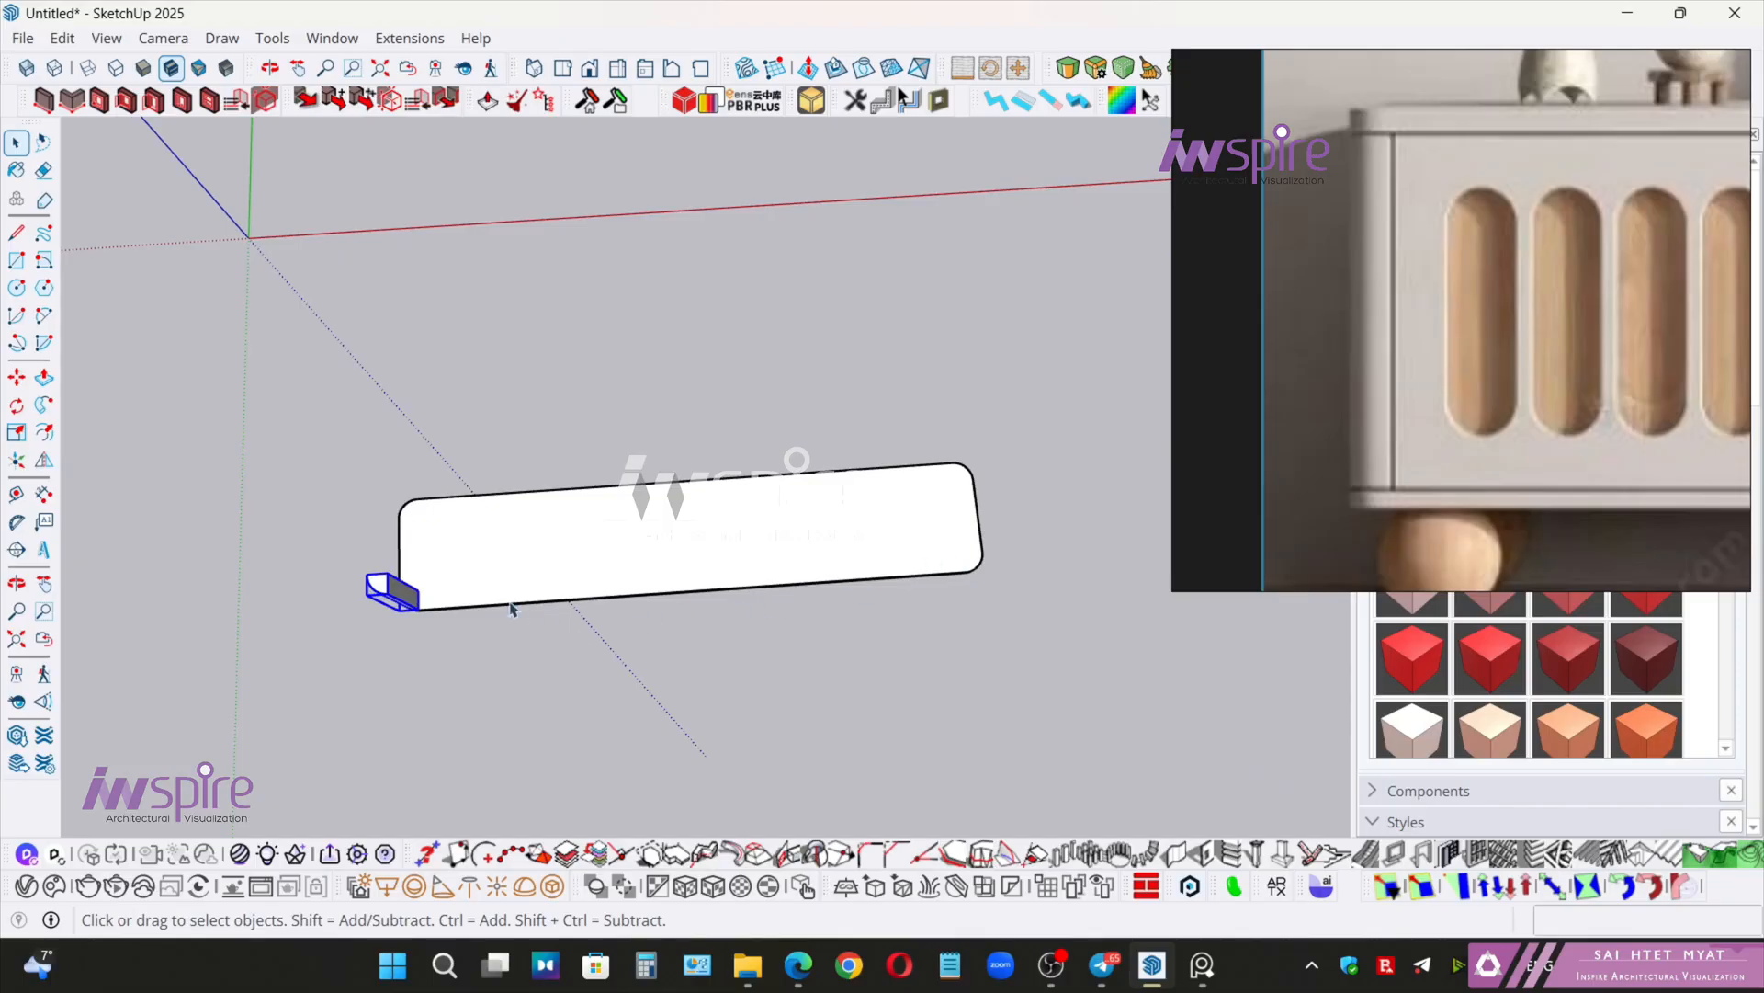
scroll(606, 597, up, 2)
key(m)
scroll(548, 560, up, 1)
key(ctrl)
click(458, 576)
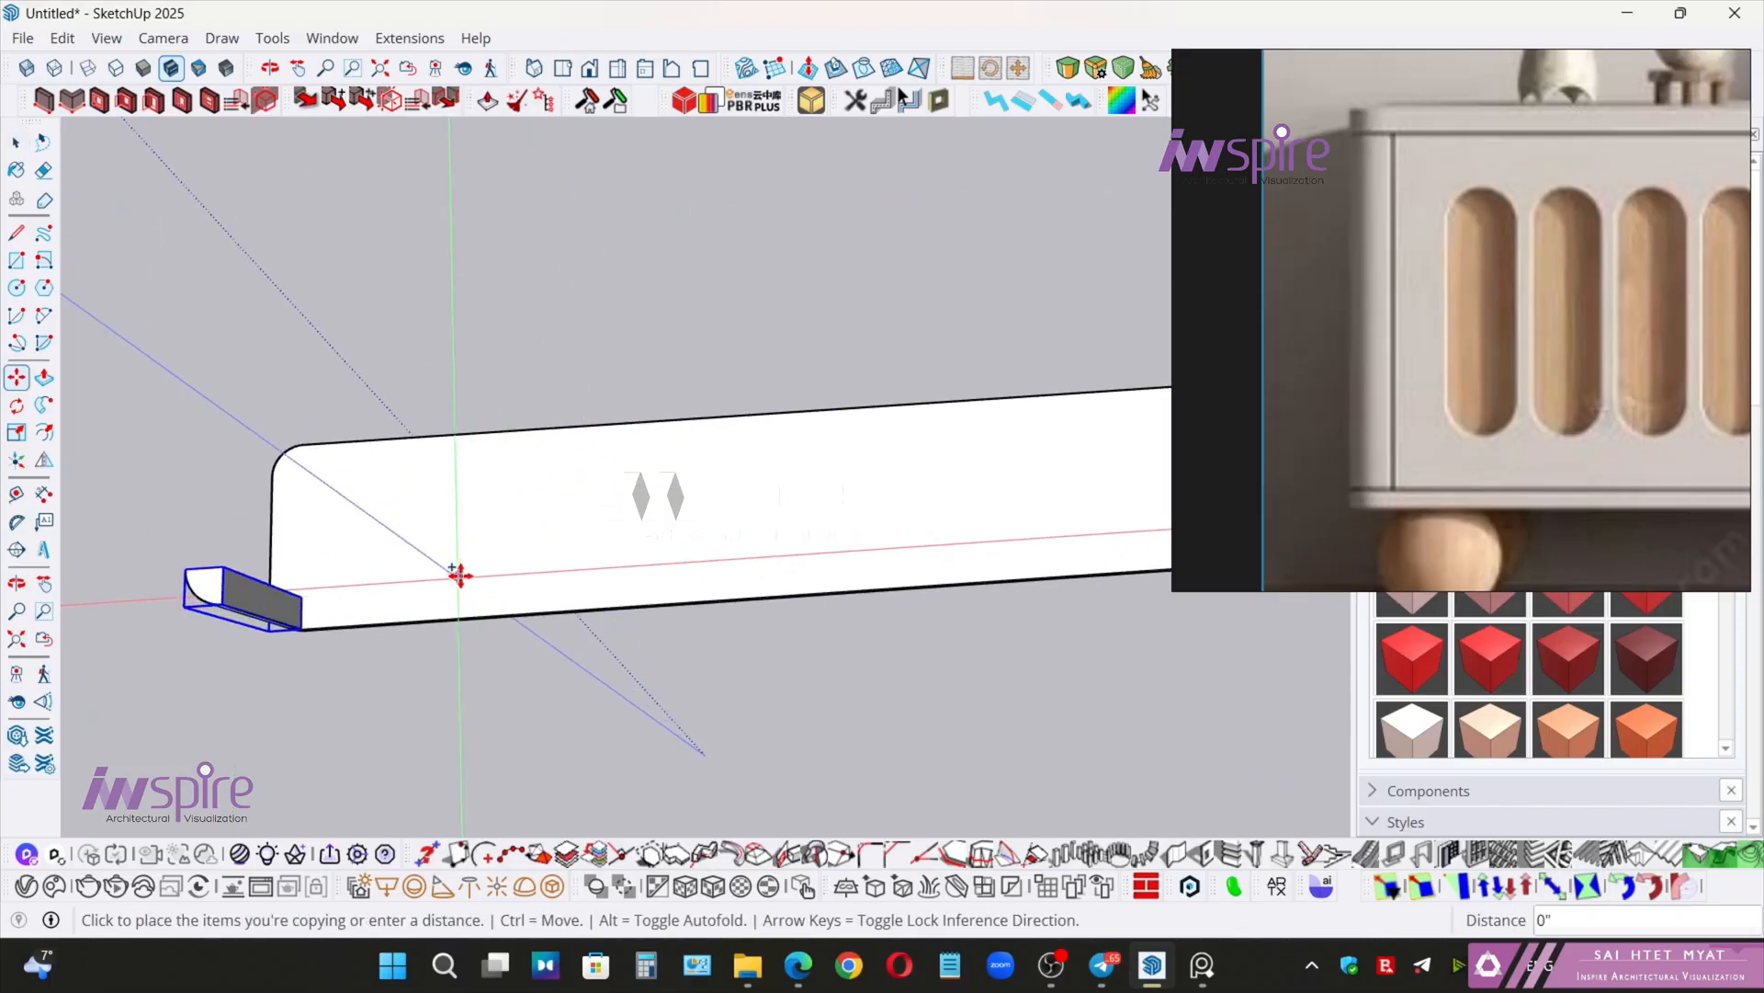
shift+middle_drag(817, 542, 350, 564)
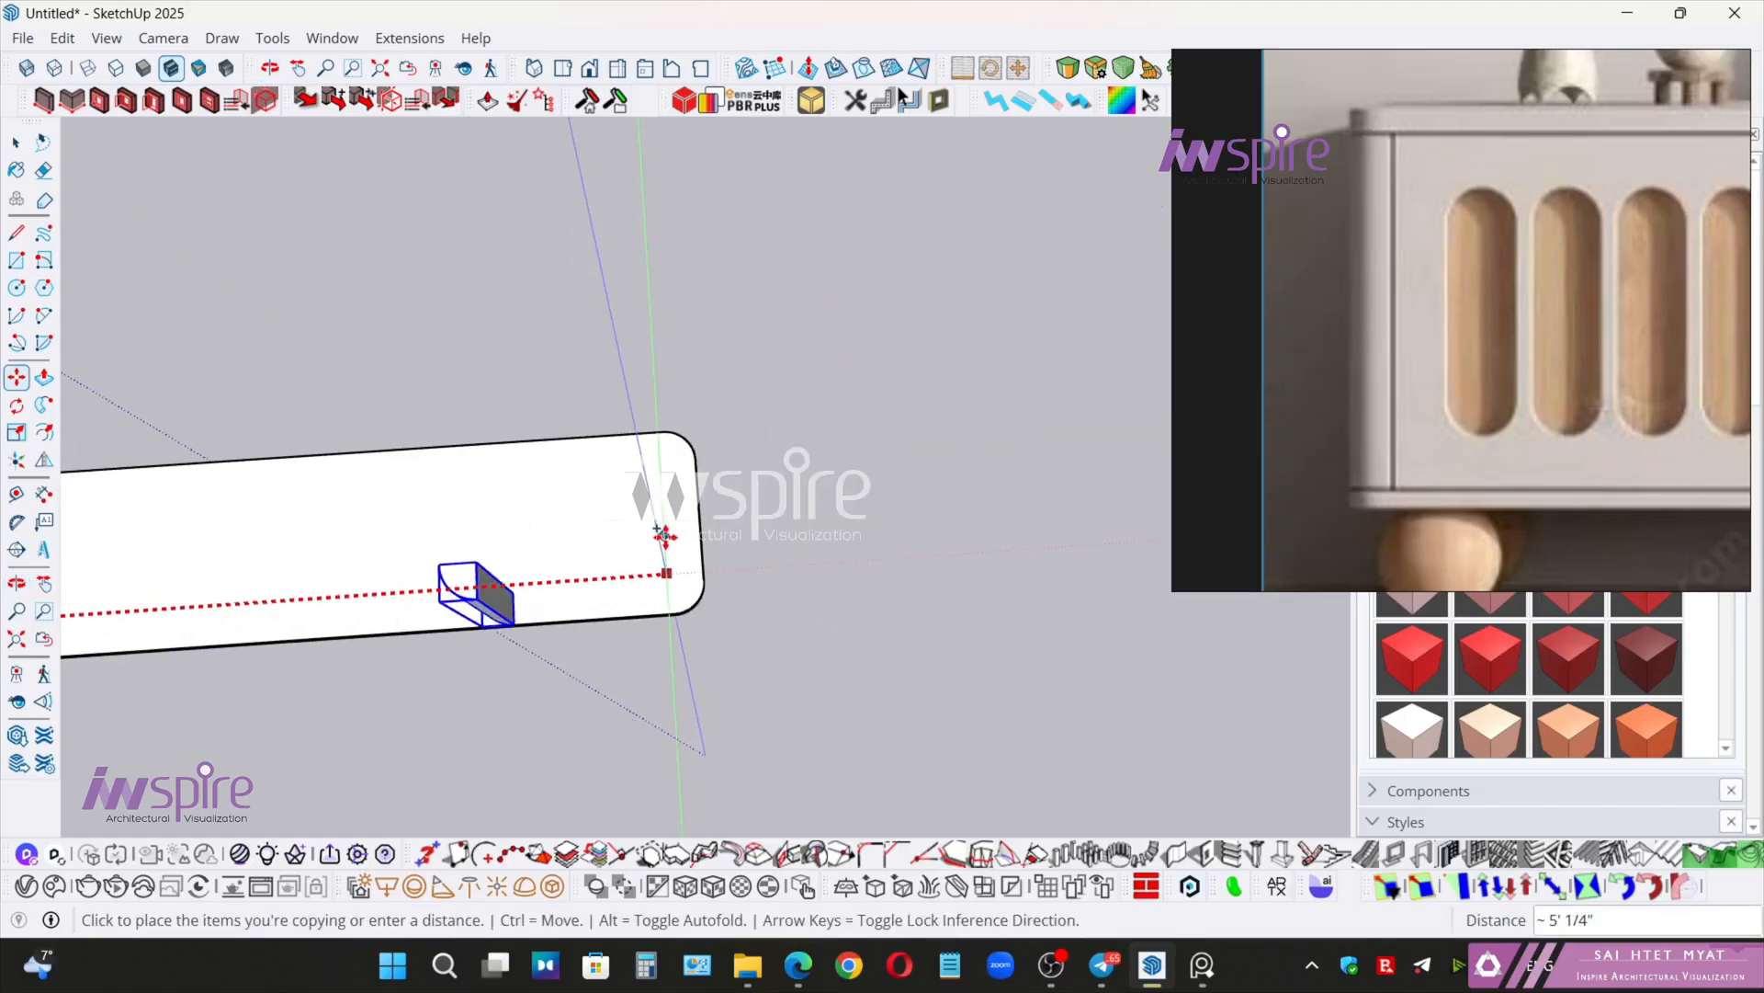
click(715, 533)
shift+middle_drag(618, 591, 791, 579)
scroll(680, 581, up, 2)
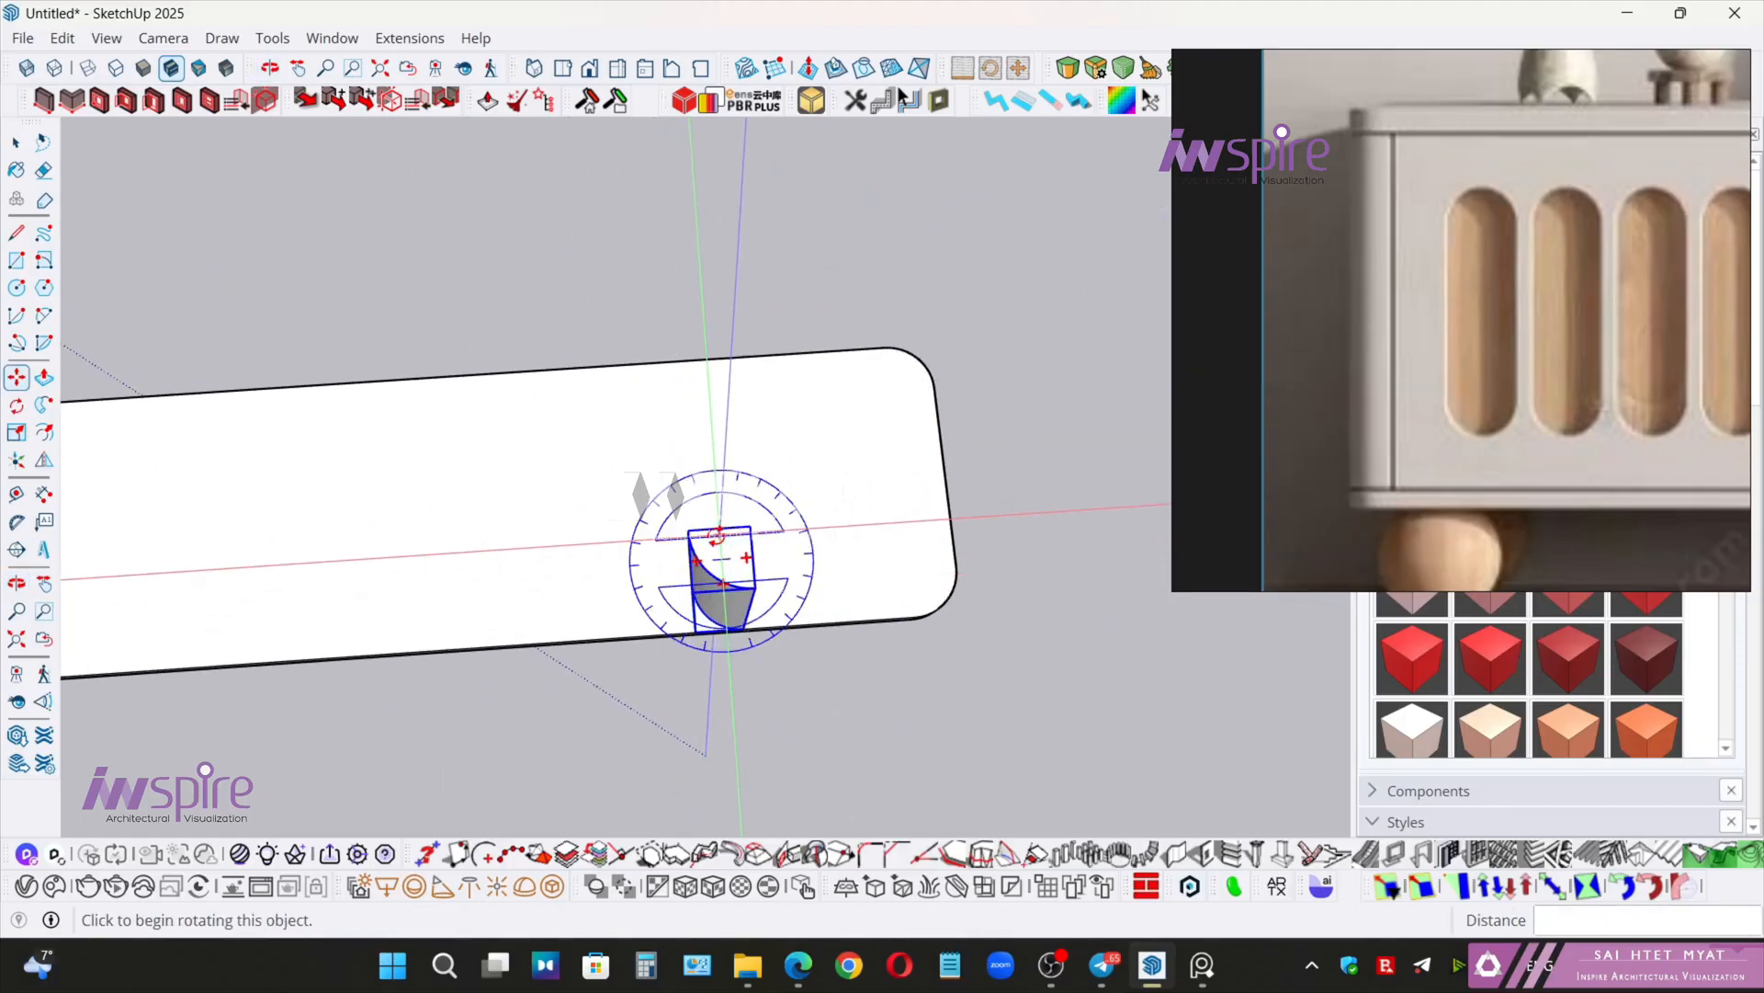
click(746, 557)
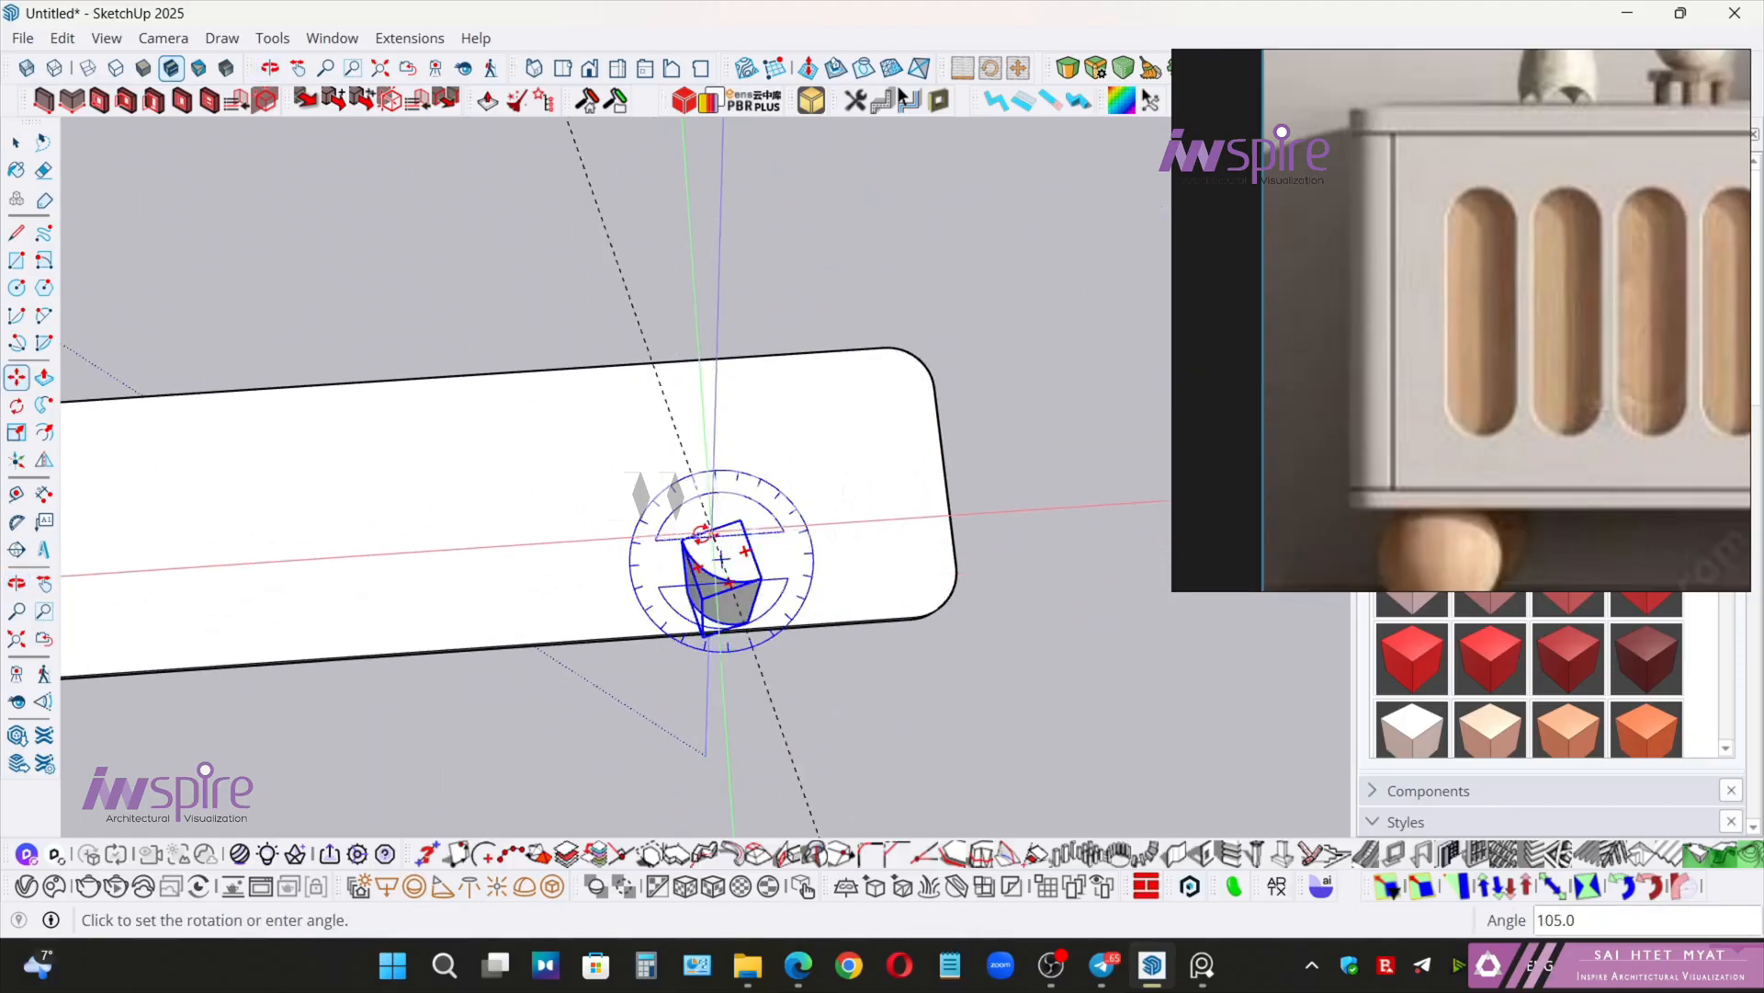
click(623, 571)
key(space)
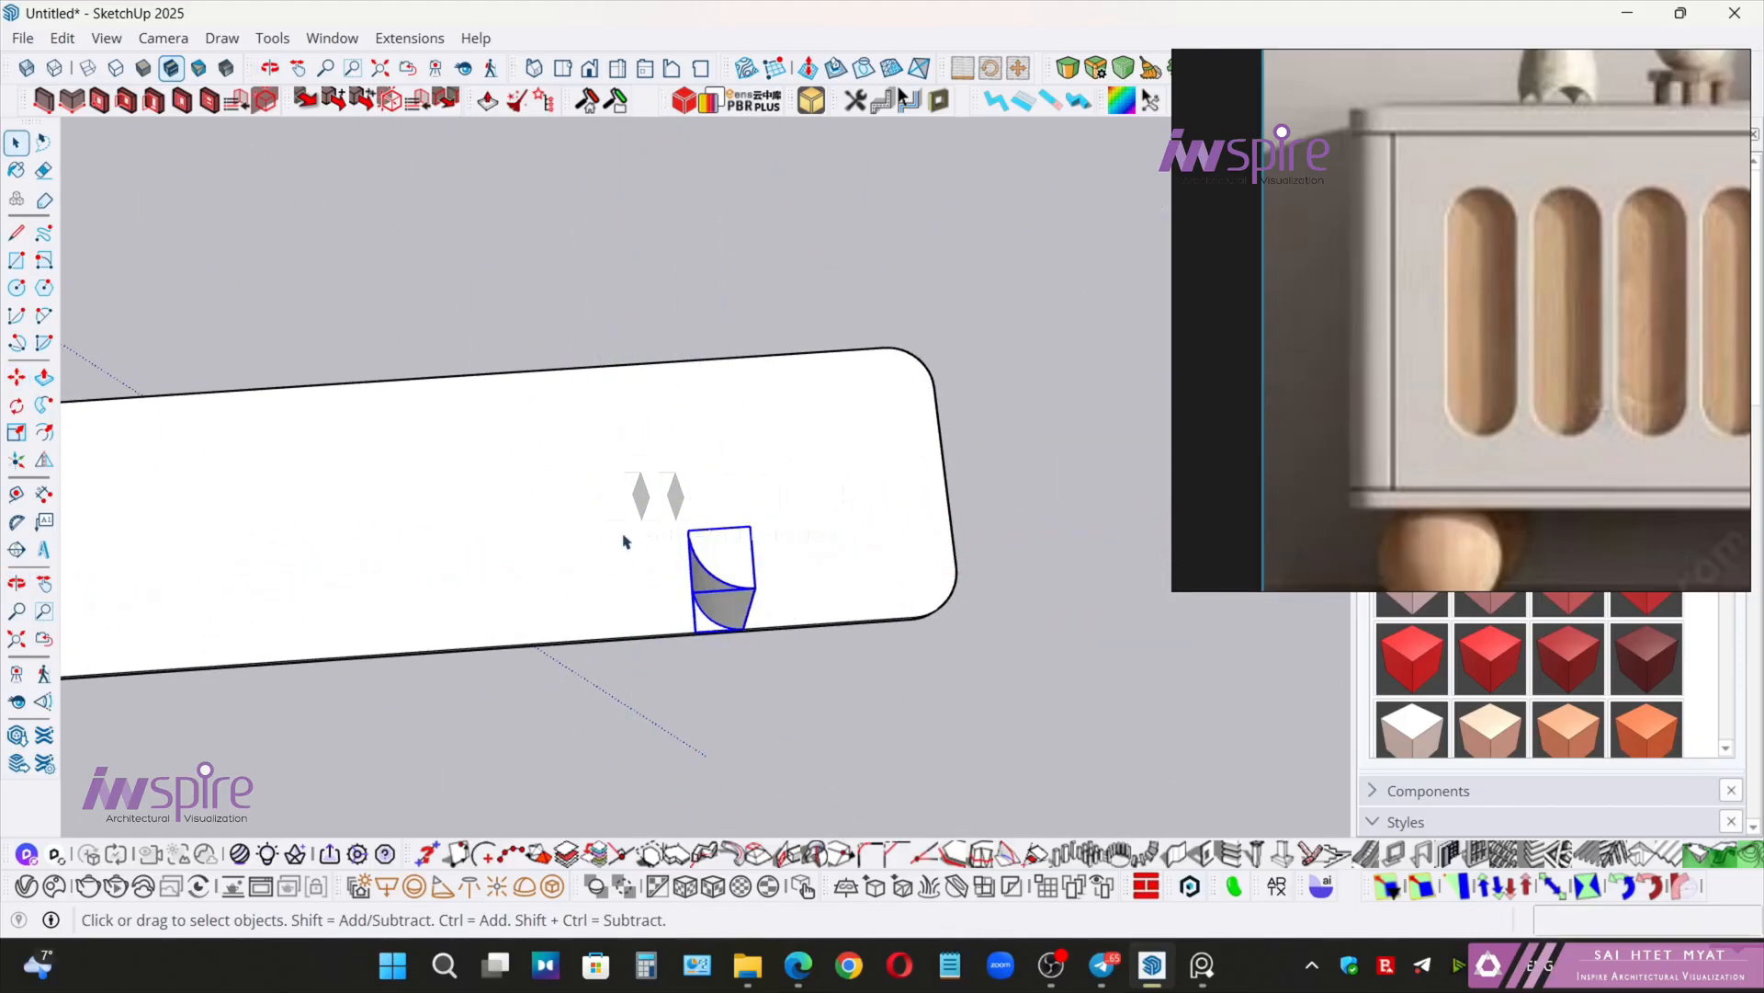
- Flip the copied post about its red plane so its curved side faces the slab's far end
click(43, 460)
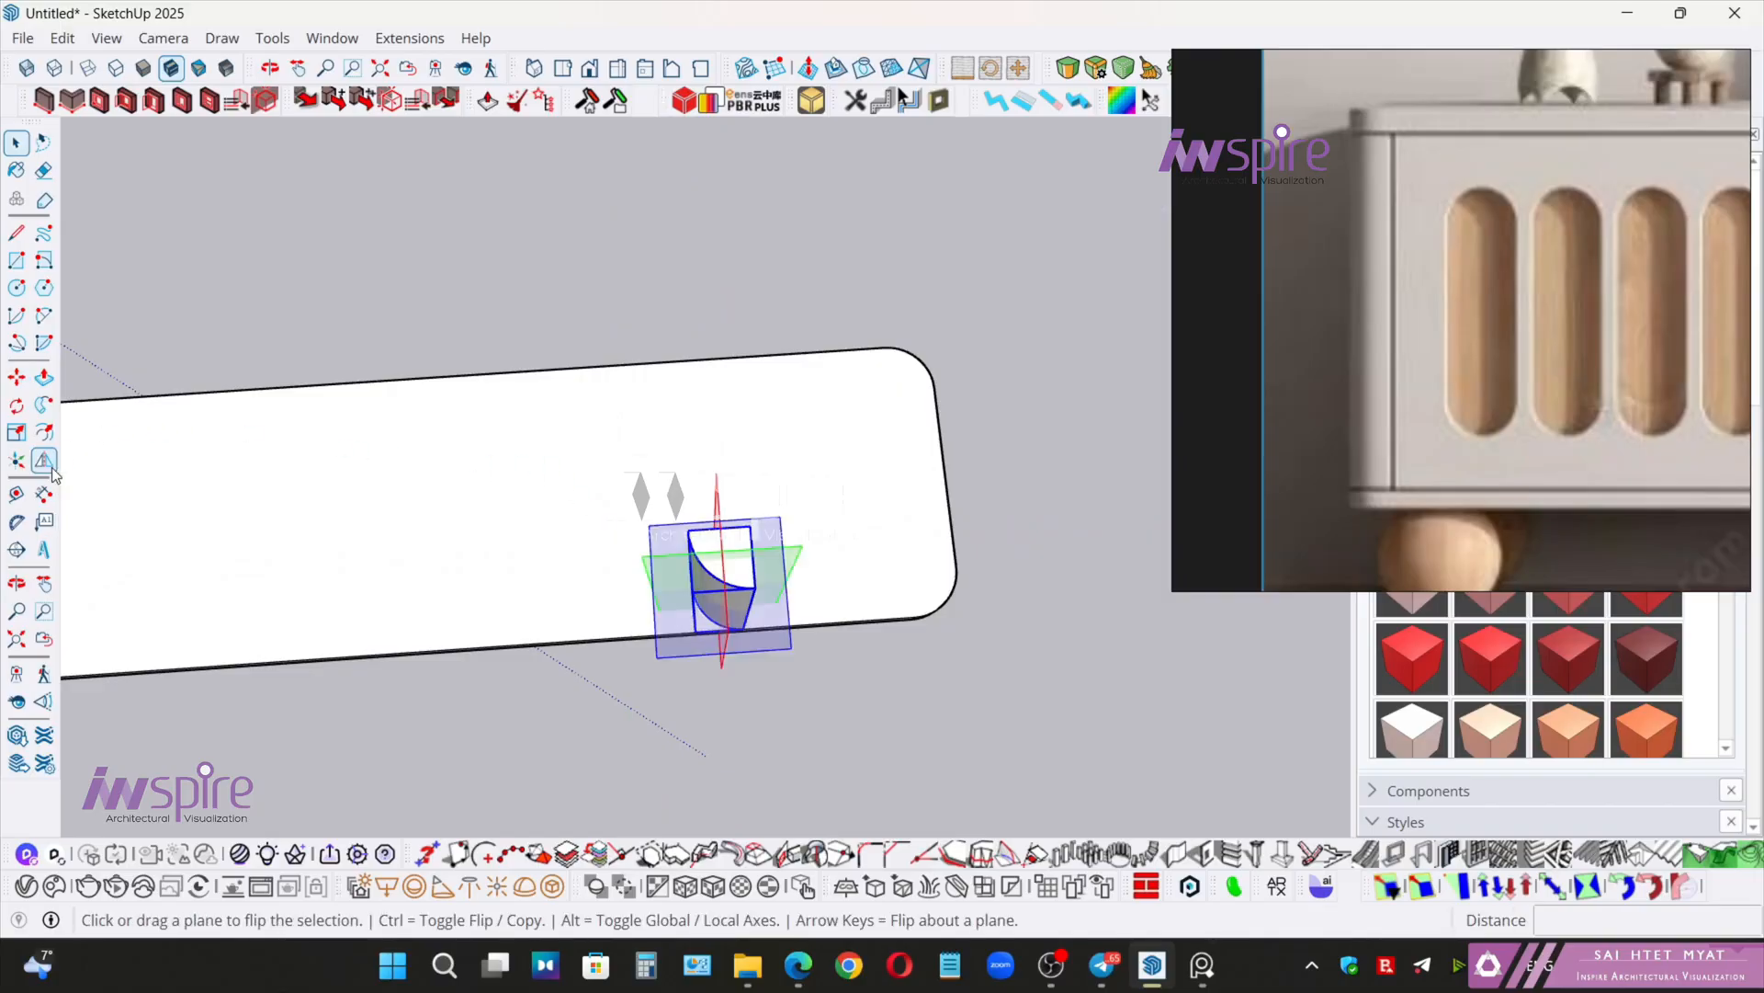
middle_drag(779, 790, 775, 628)
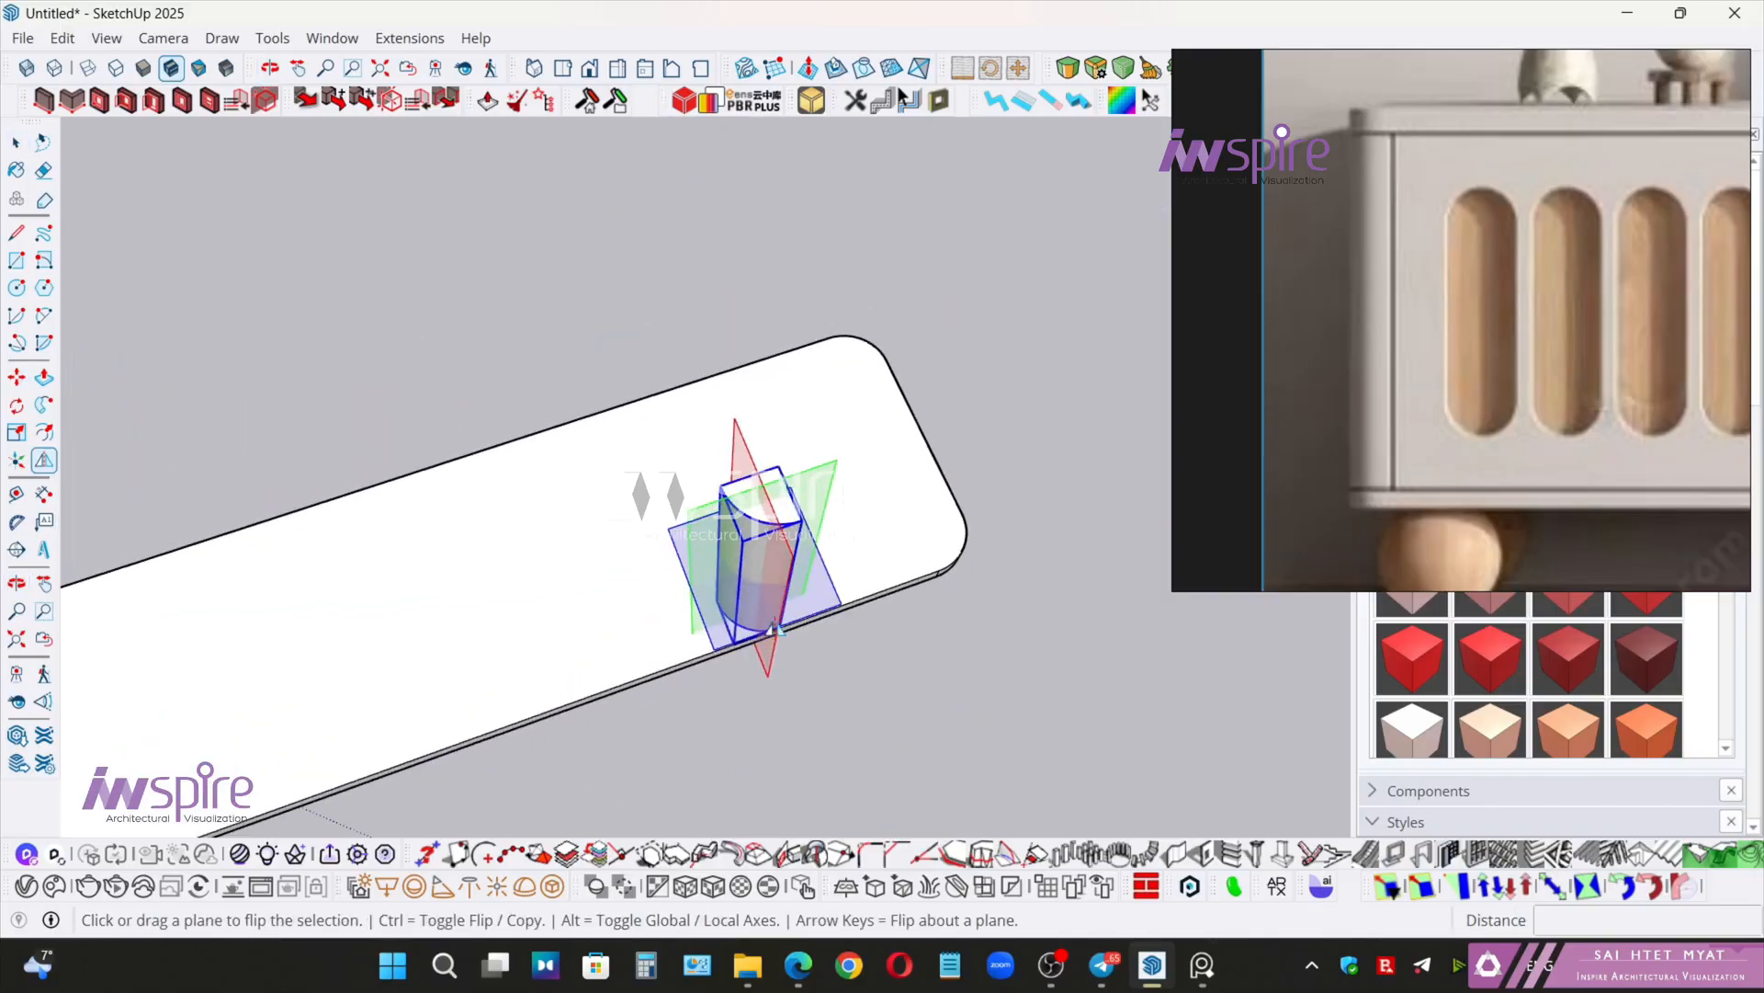
click(770, 562)
- Move the flipped post by its base corner onto the end of the slab's far front corner arc
key(m)
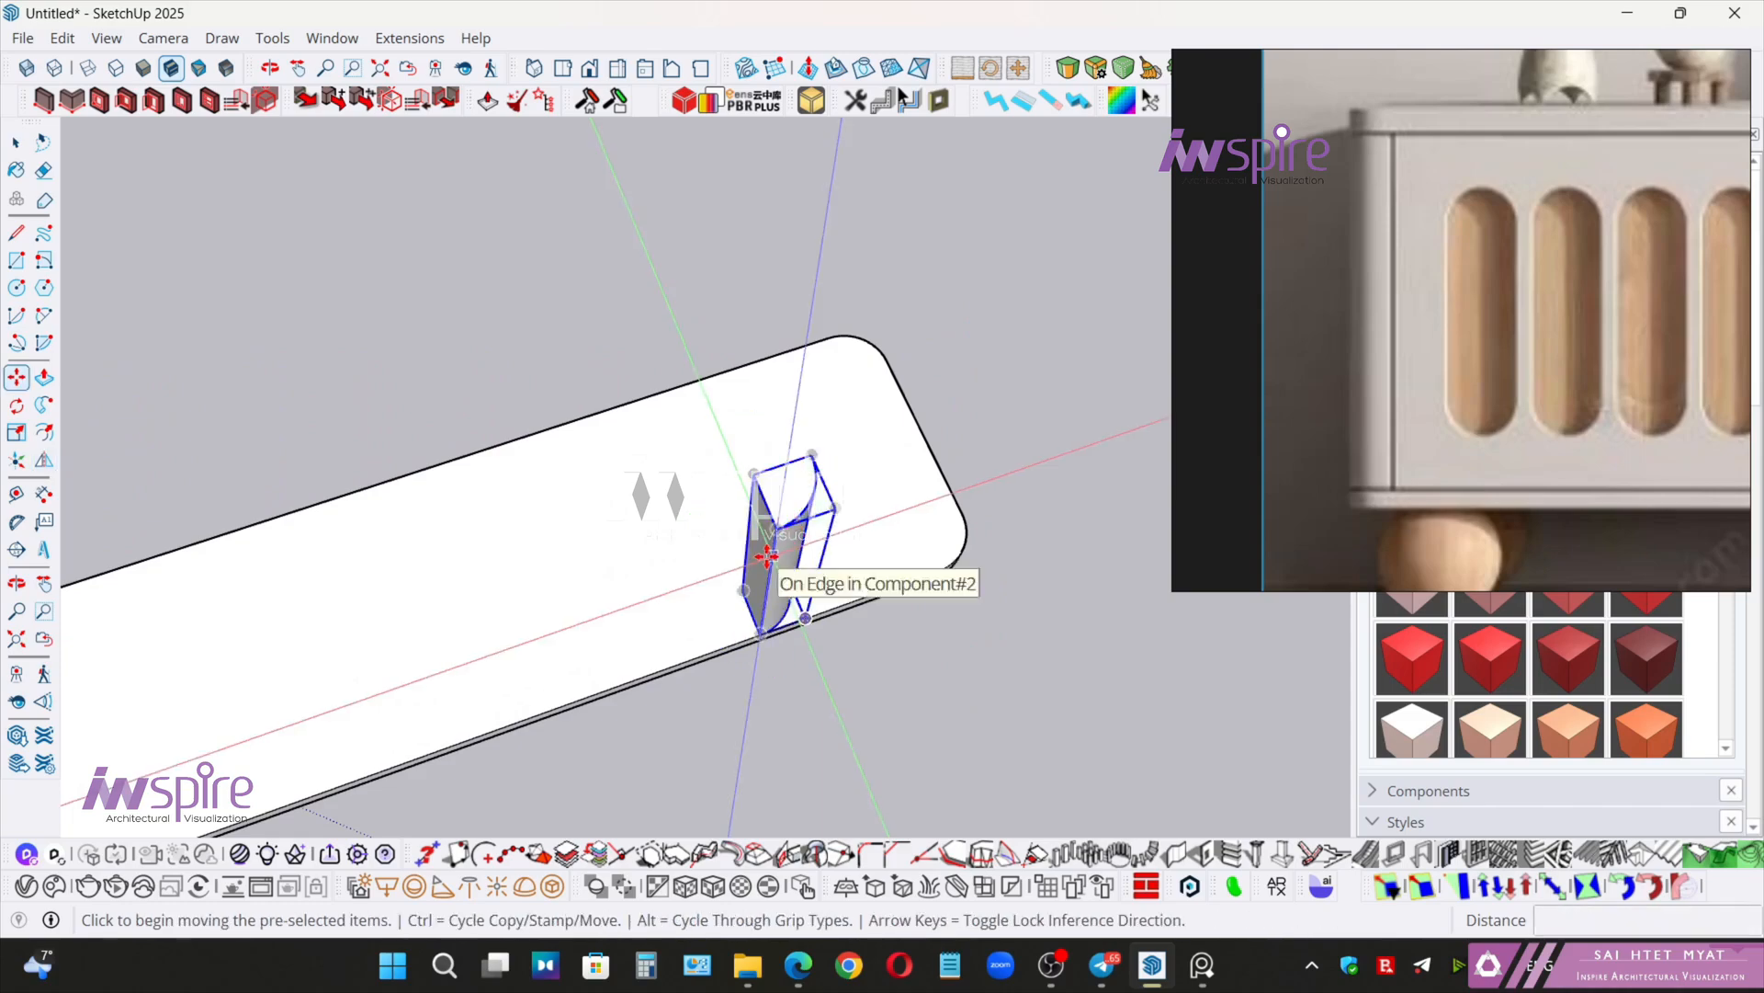
scroll(749, 593, up, 4)
middle_drag(725, 600, 670, 728)
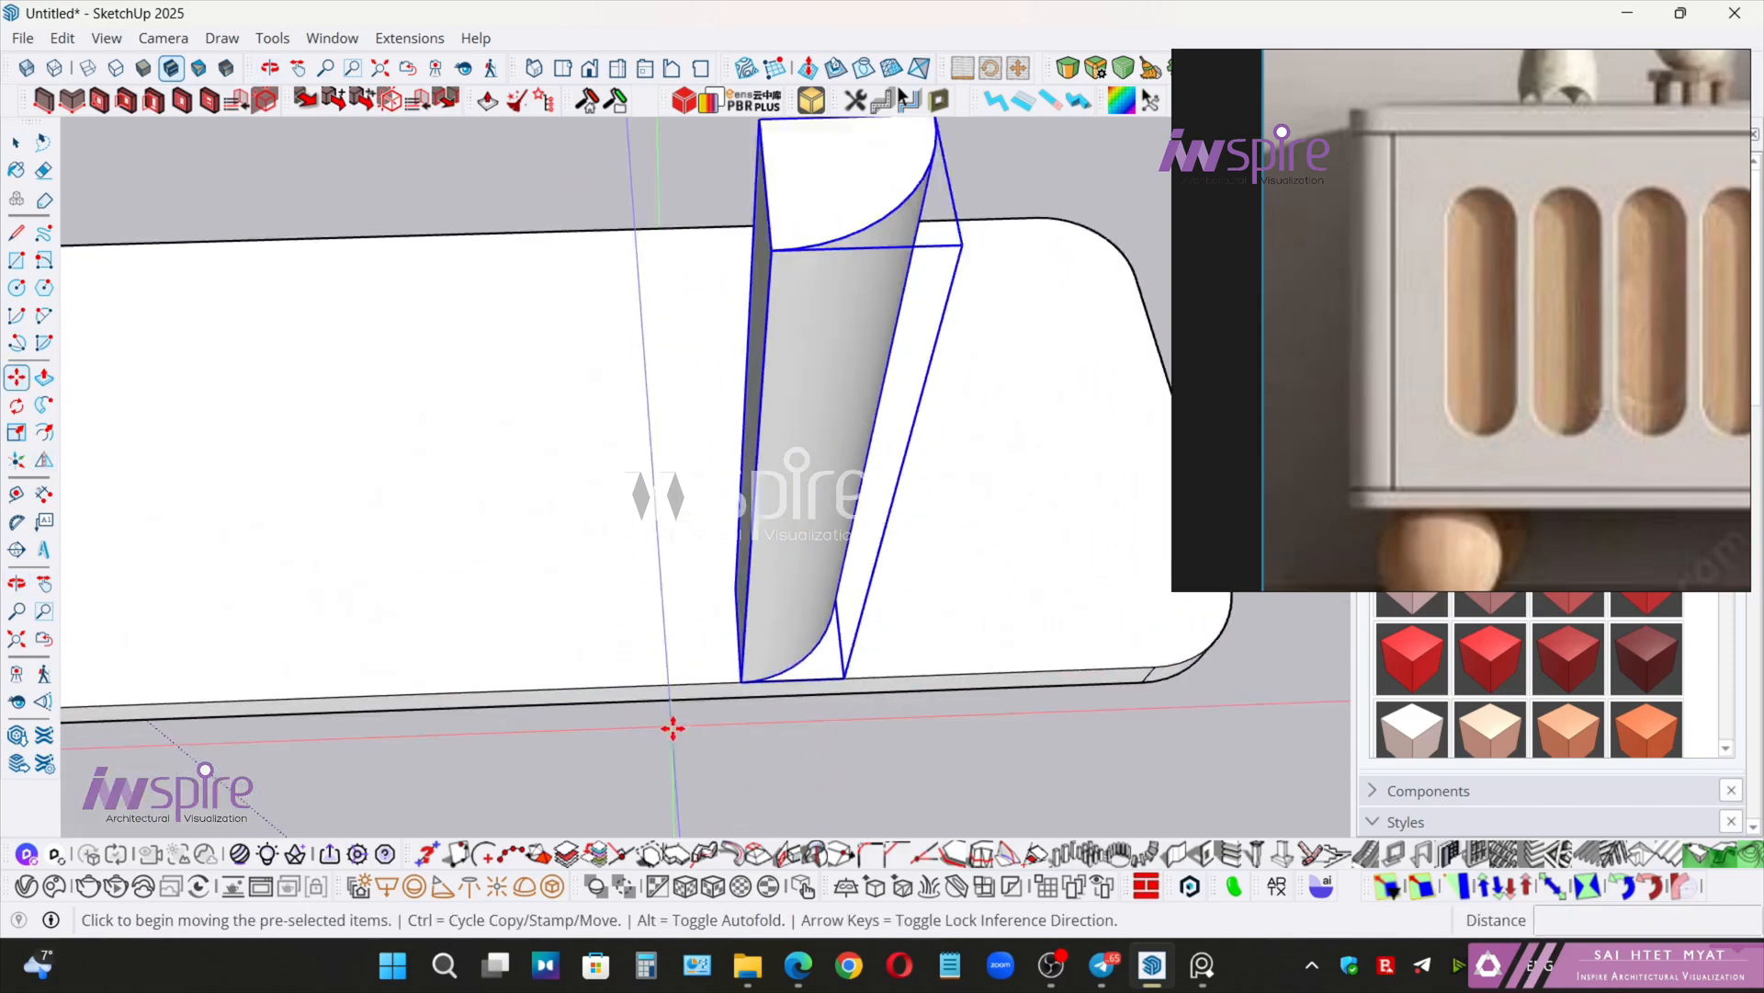
scroll(748, 670, up, 3)
click(750, 665)
shift+middle_drag(866, 656, 74, 579)
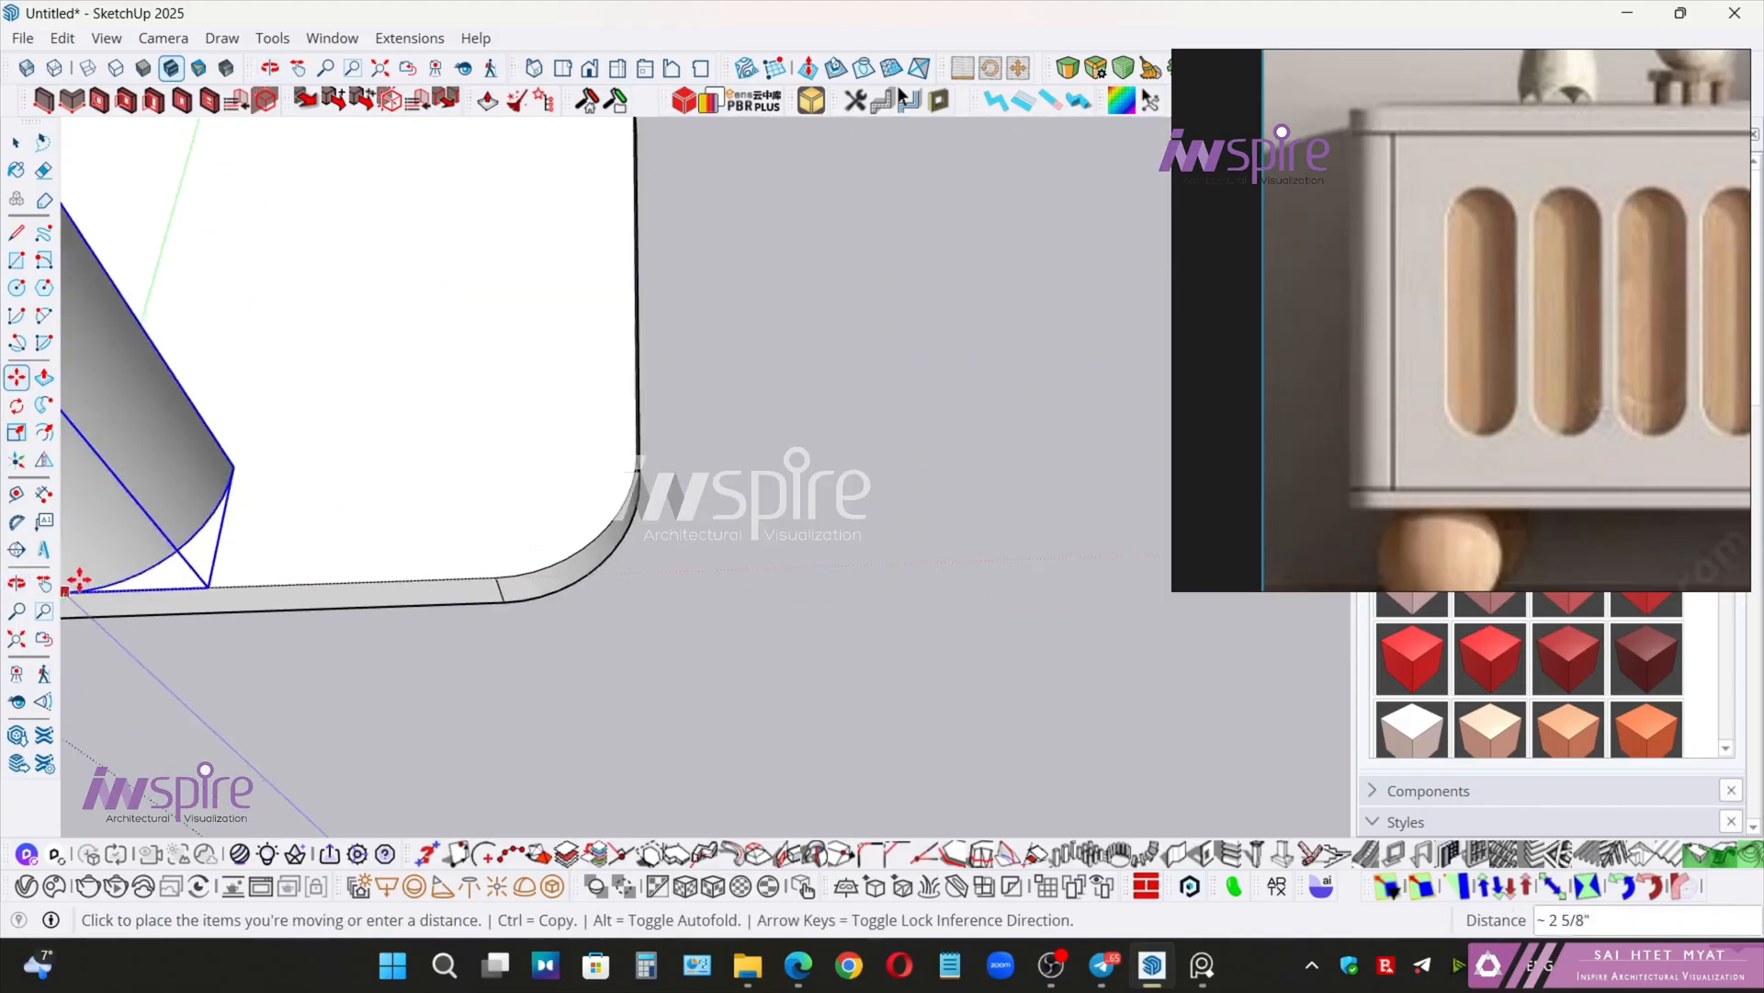
scroll(404, 525, up, 3)
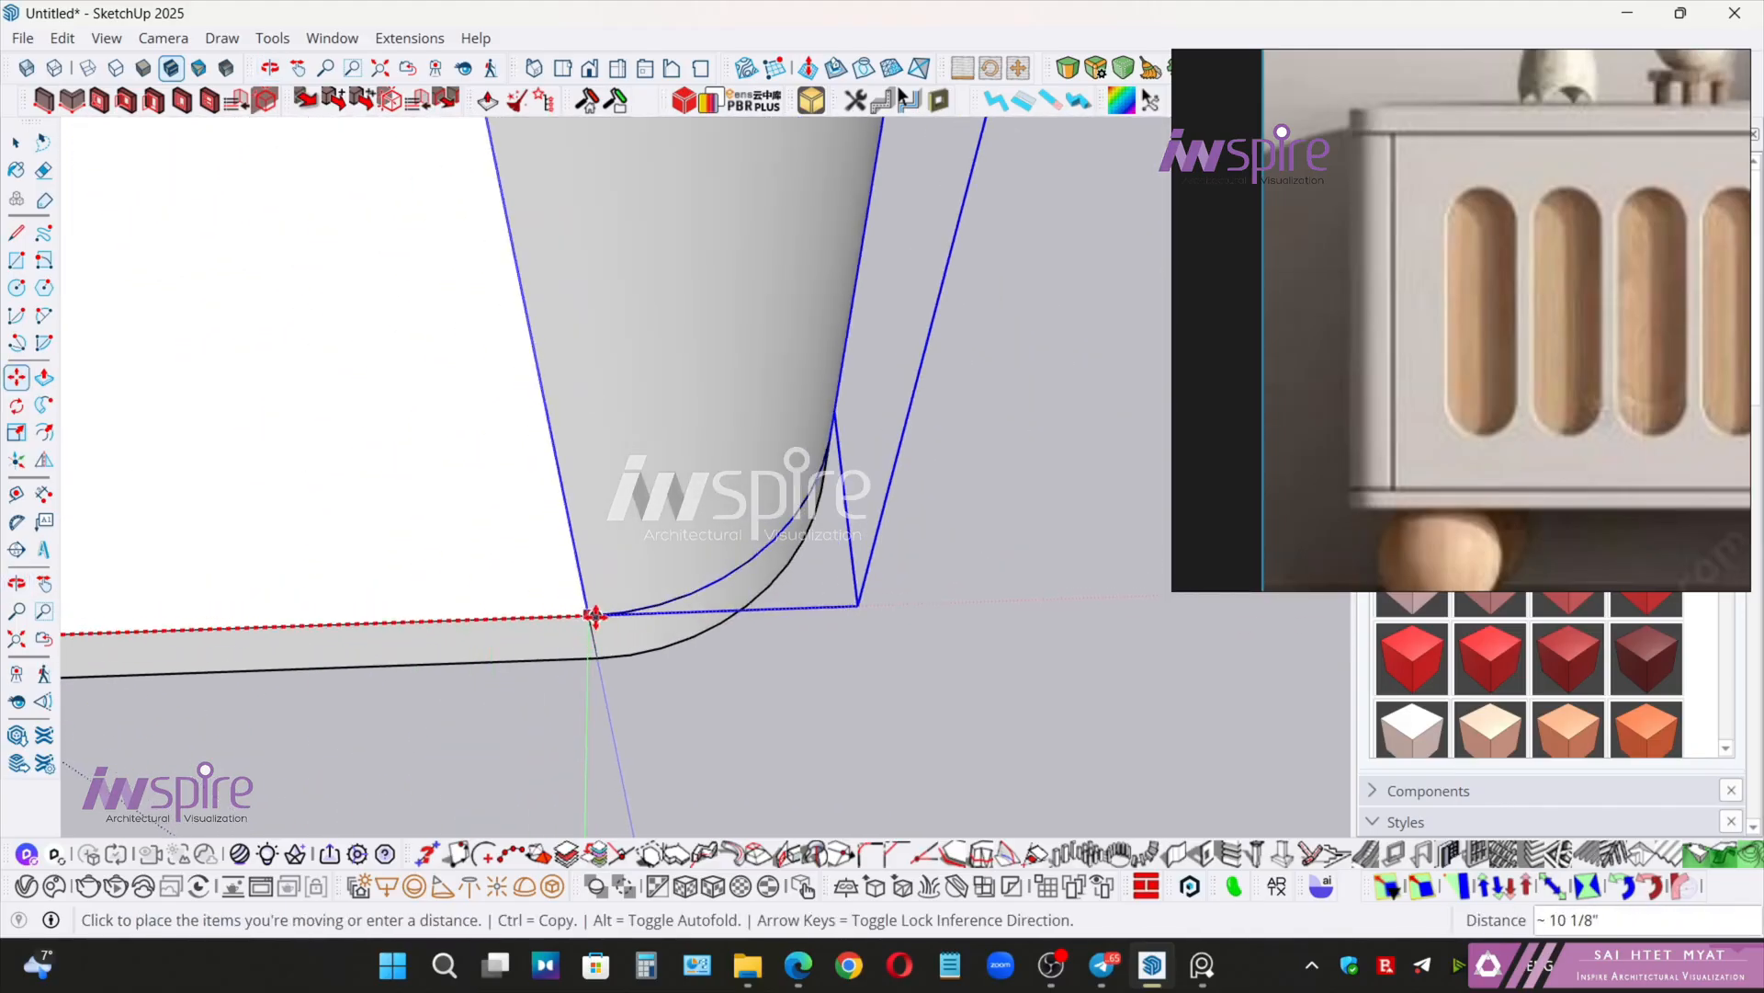
click(590, 632)
middle_drag(681, 569, 799, 460)
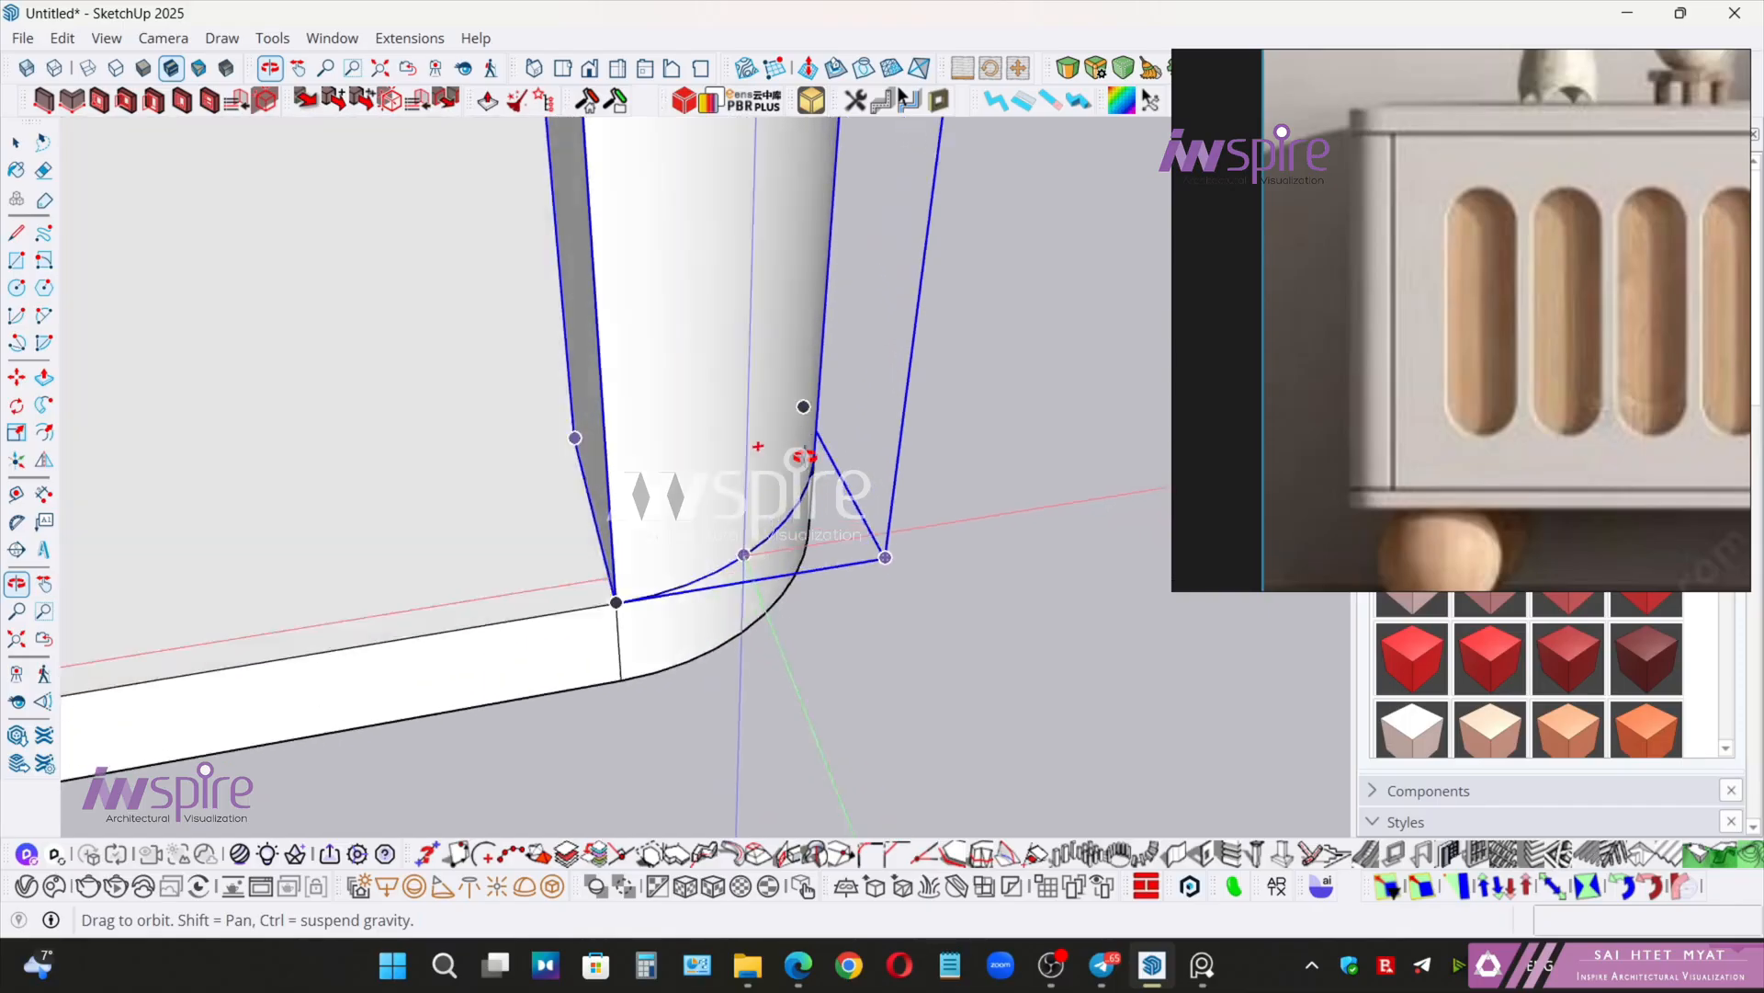
key(space)
- Add the original post to the selection and copy both front posts about 7 3/16" toward the slab's back edge
scroll(633, 451, down, 6)
scroll(634, 452, down, 3)
shift+middle_drag(441, 505, 833, 533)
ctrl+click(436, 550)
middle_drag(460, 547, 753, 514)
key(m)
scroll(755, 496, up, 2)
click(795, 455)
key(ctrl)
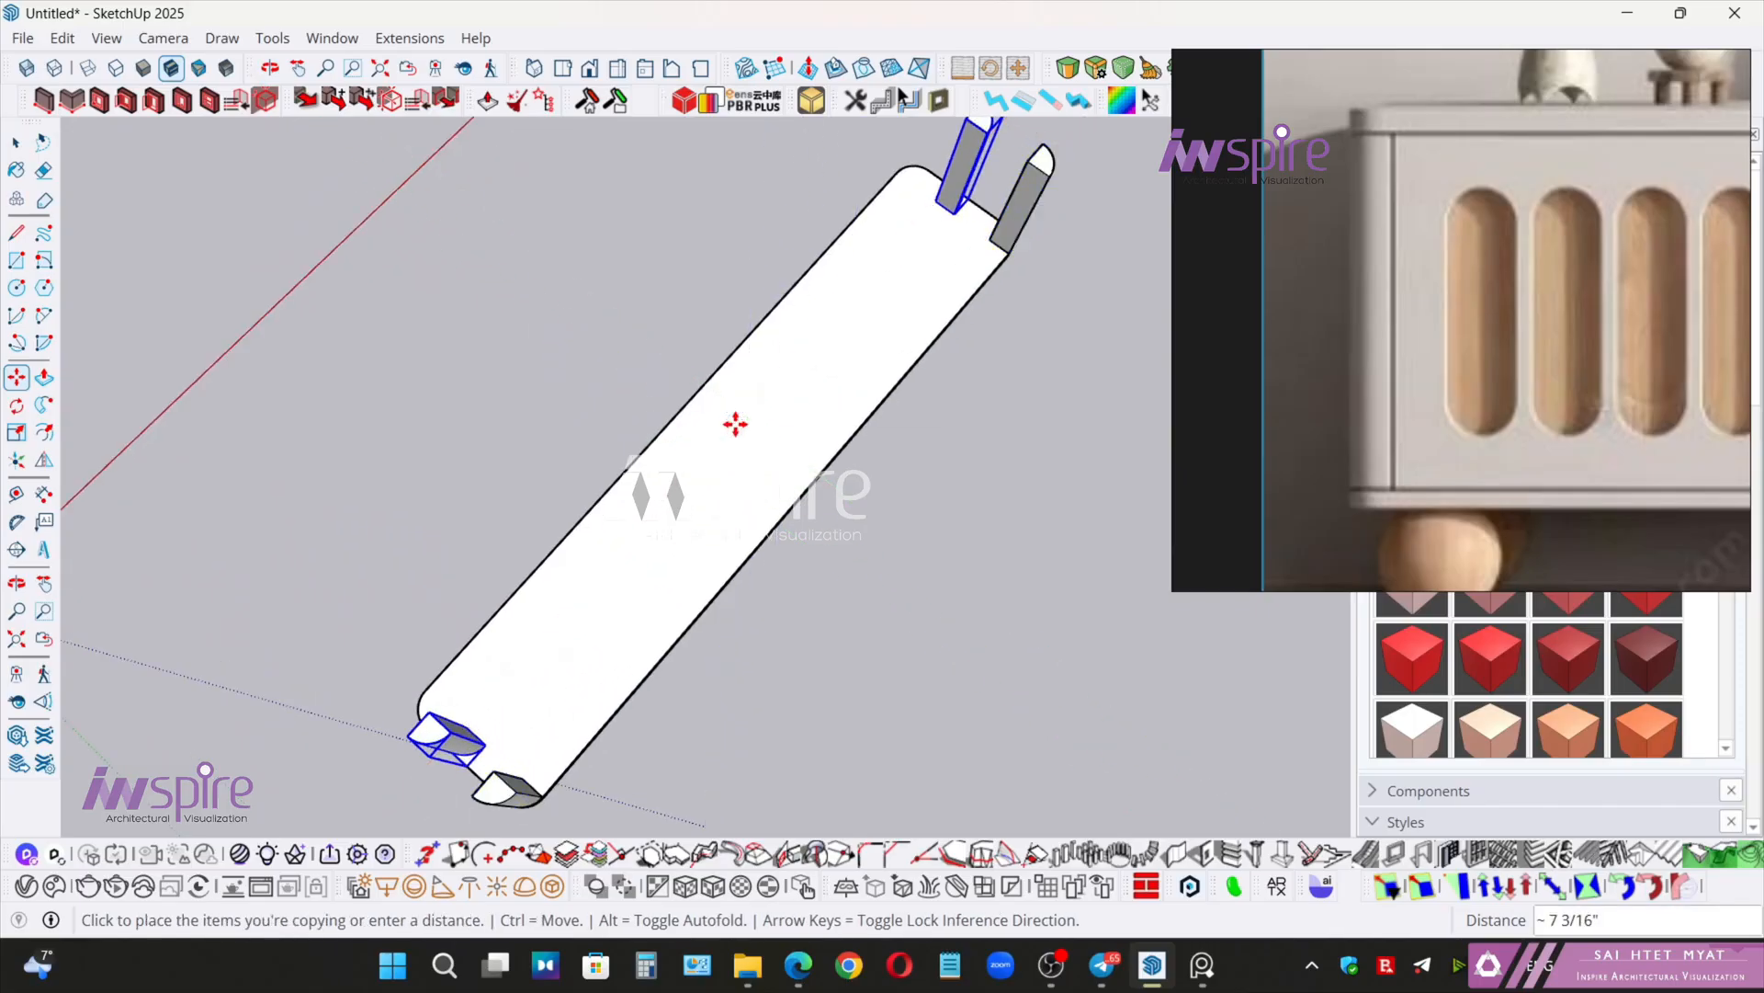
click(724, 423)
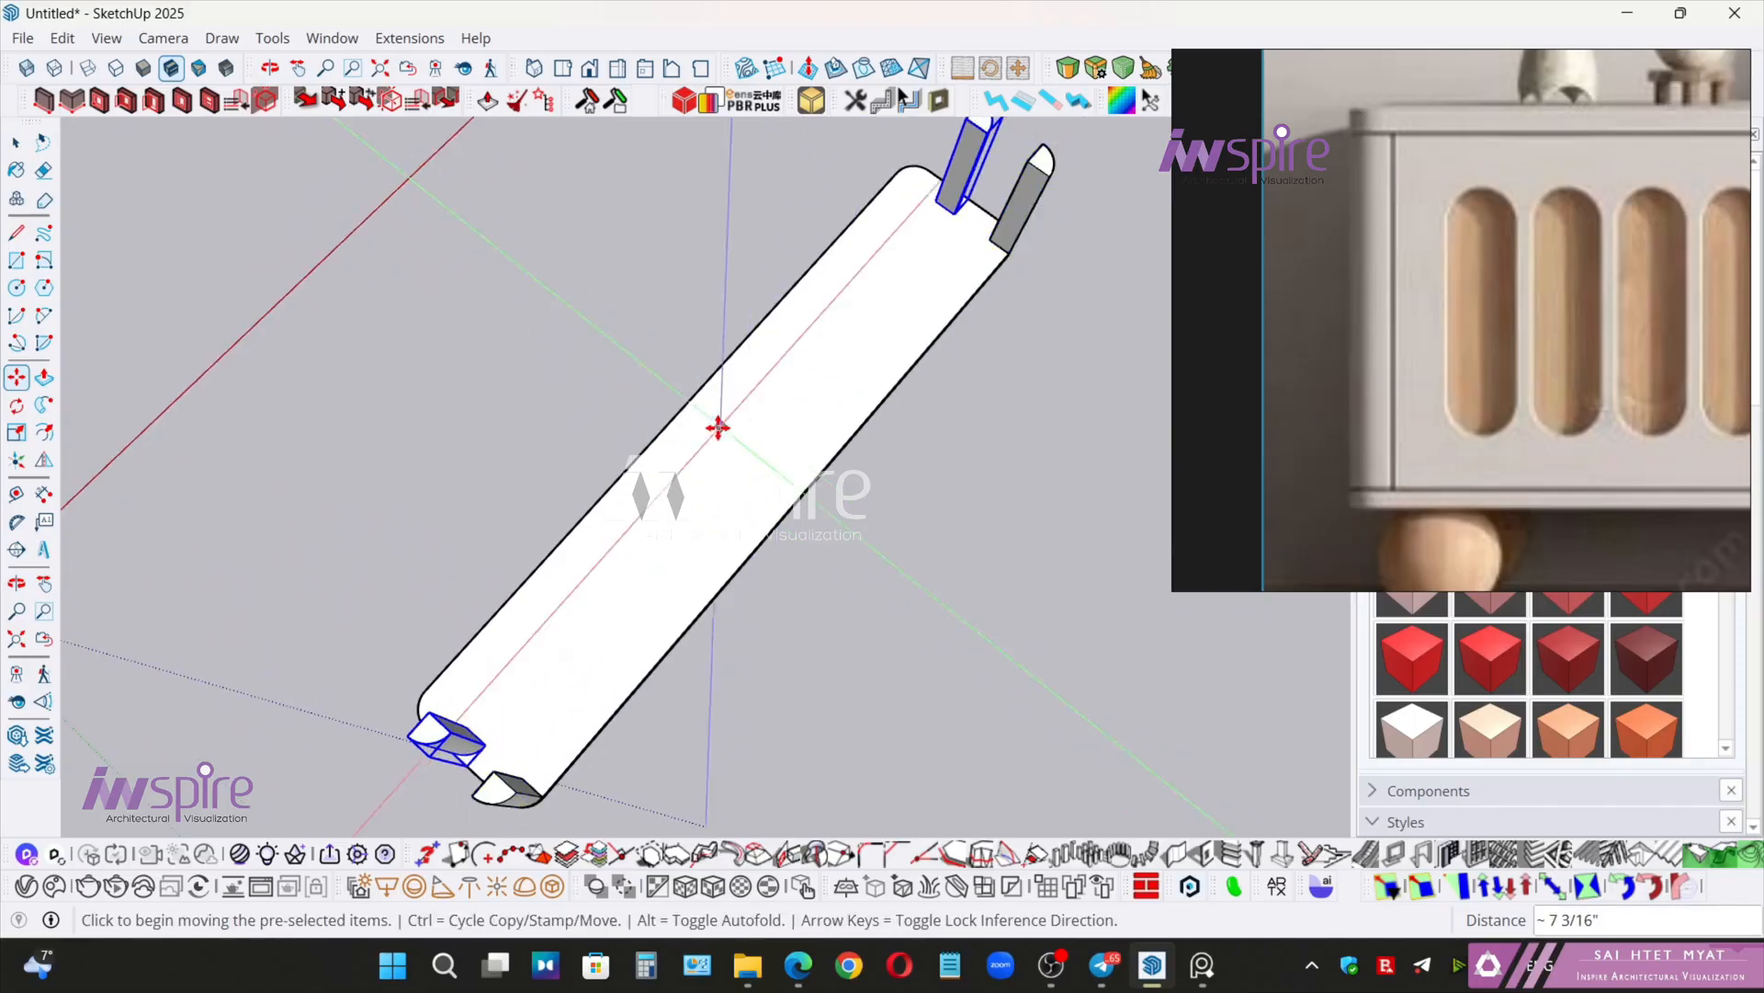
- Flip the two copied posts about the green plane so their curved sides face the back edge
click(47, 462)
middle_drag(689, 395, 708, 217)
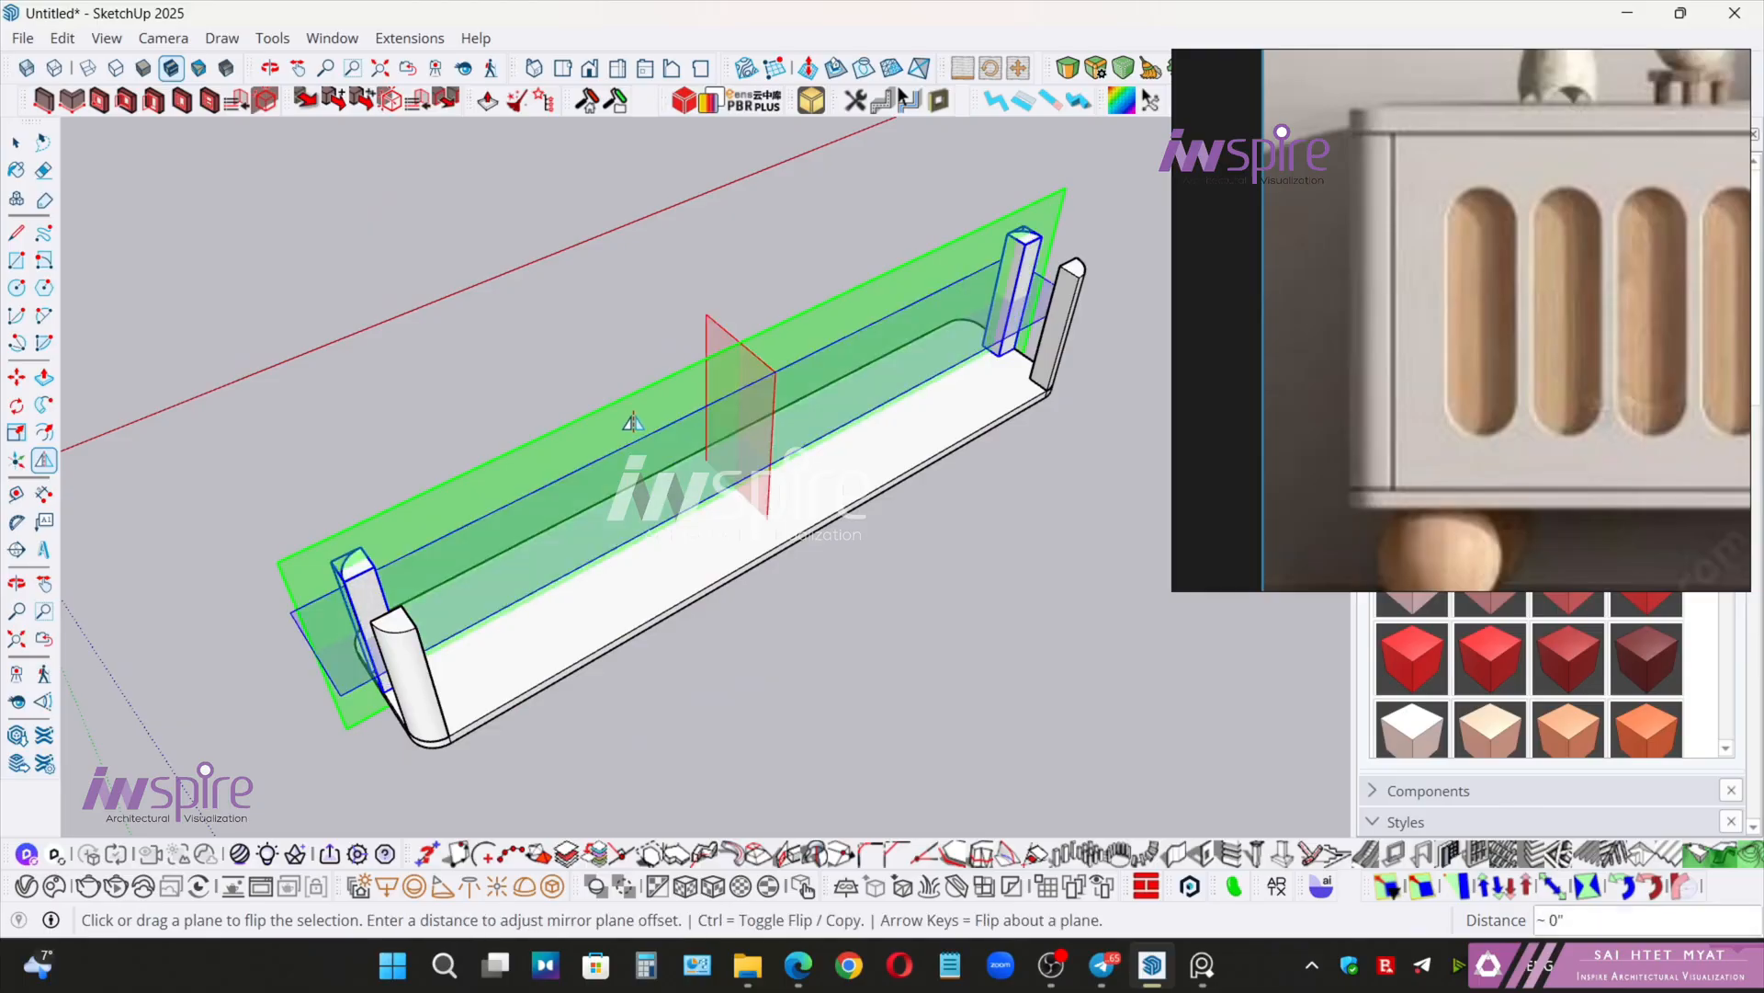
middle_drag(610, 433, 722, 601)
- Move the flipped pair by a base corner onto the end of the slab's back corner arc, then deselect it
key(m)
middle_drag(549, 617, 803, 708)
scroll(768, 781, up, 5)
click(777, 781)
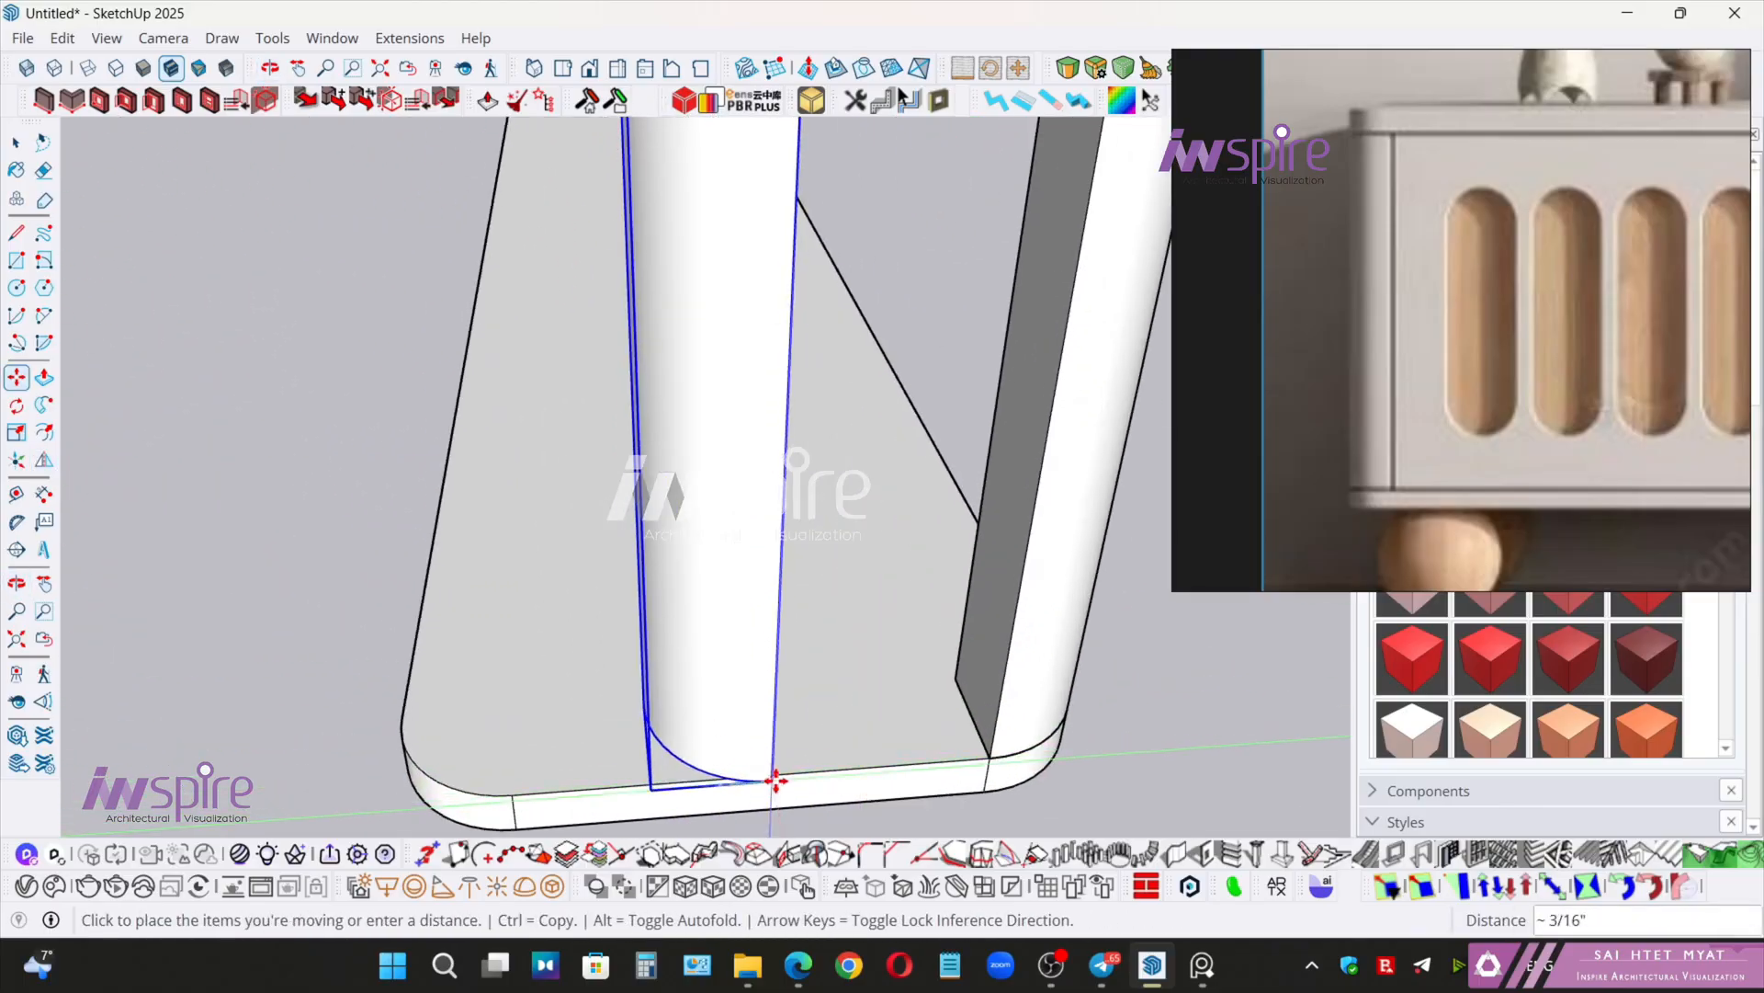
click(508, 787)
key(space)
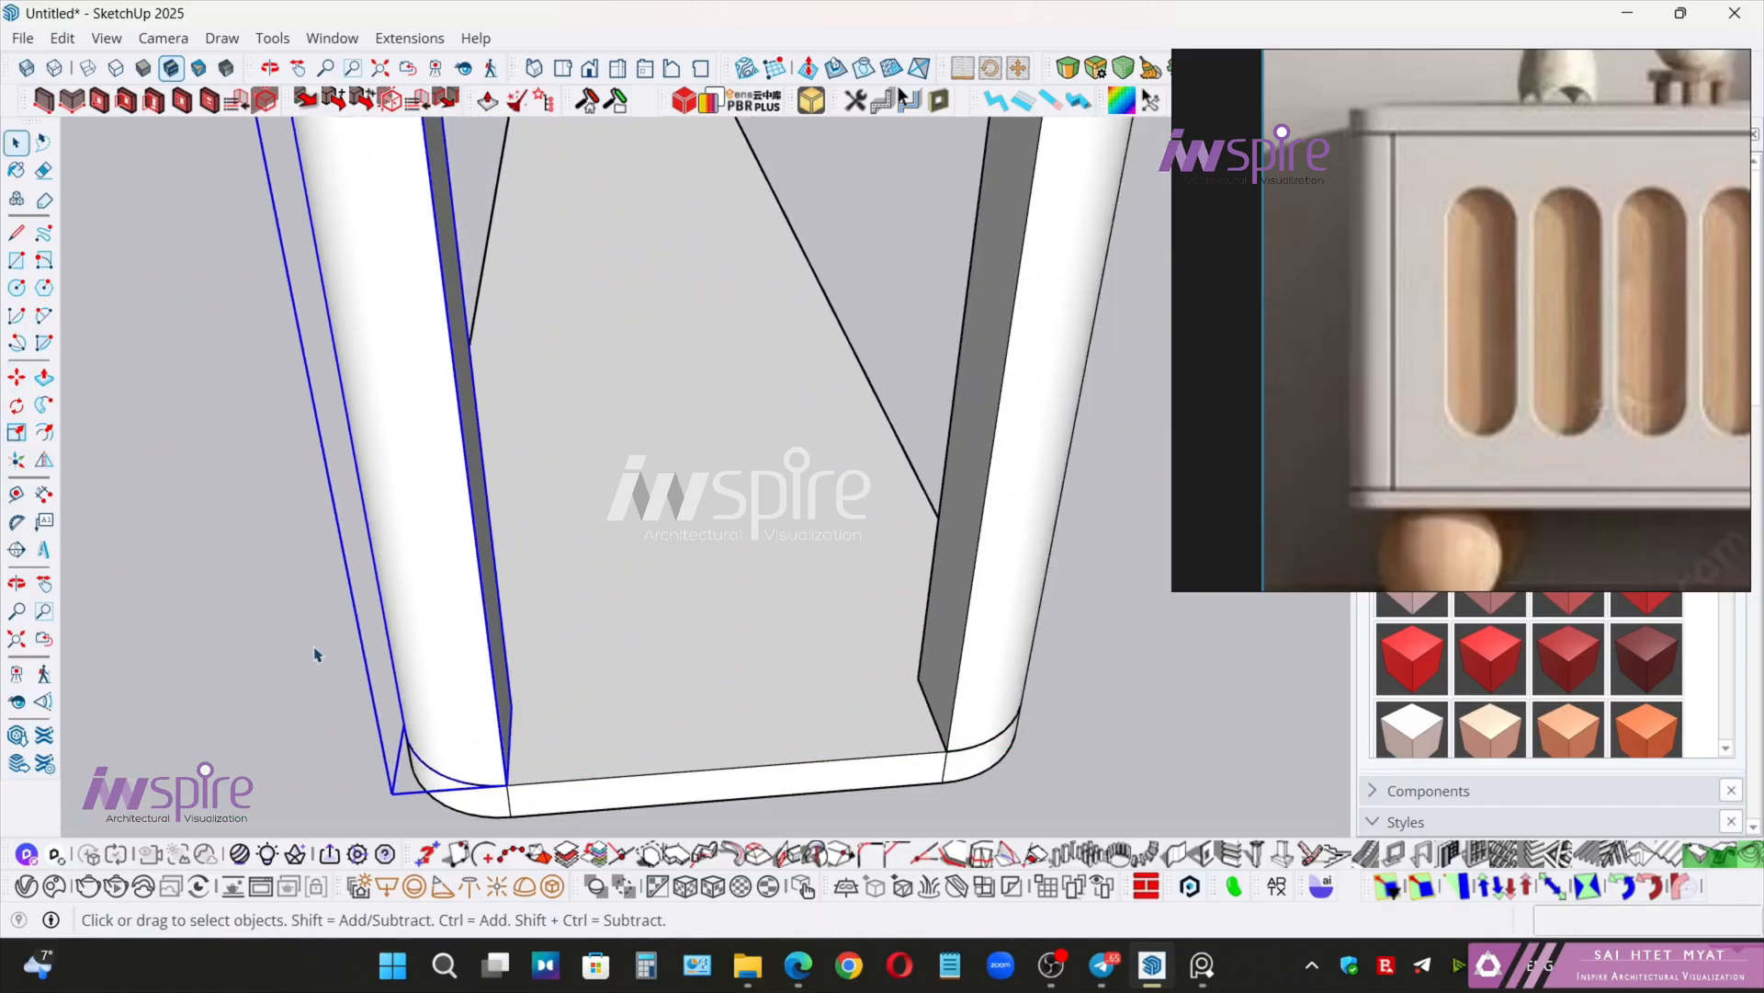
click(315, 651)
- Open the near front post component and offset its top arc inward by about 11/16"
middle_drag(726, 515, 606, 594)
scroll(607, 595, down, 3)
middle_drag(749, 556, 459, 704)
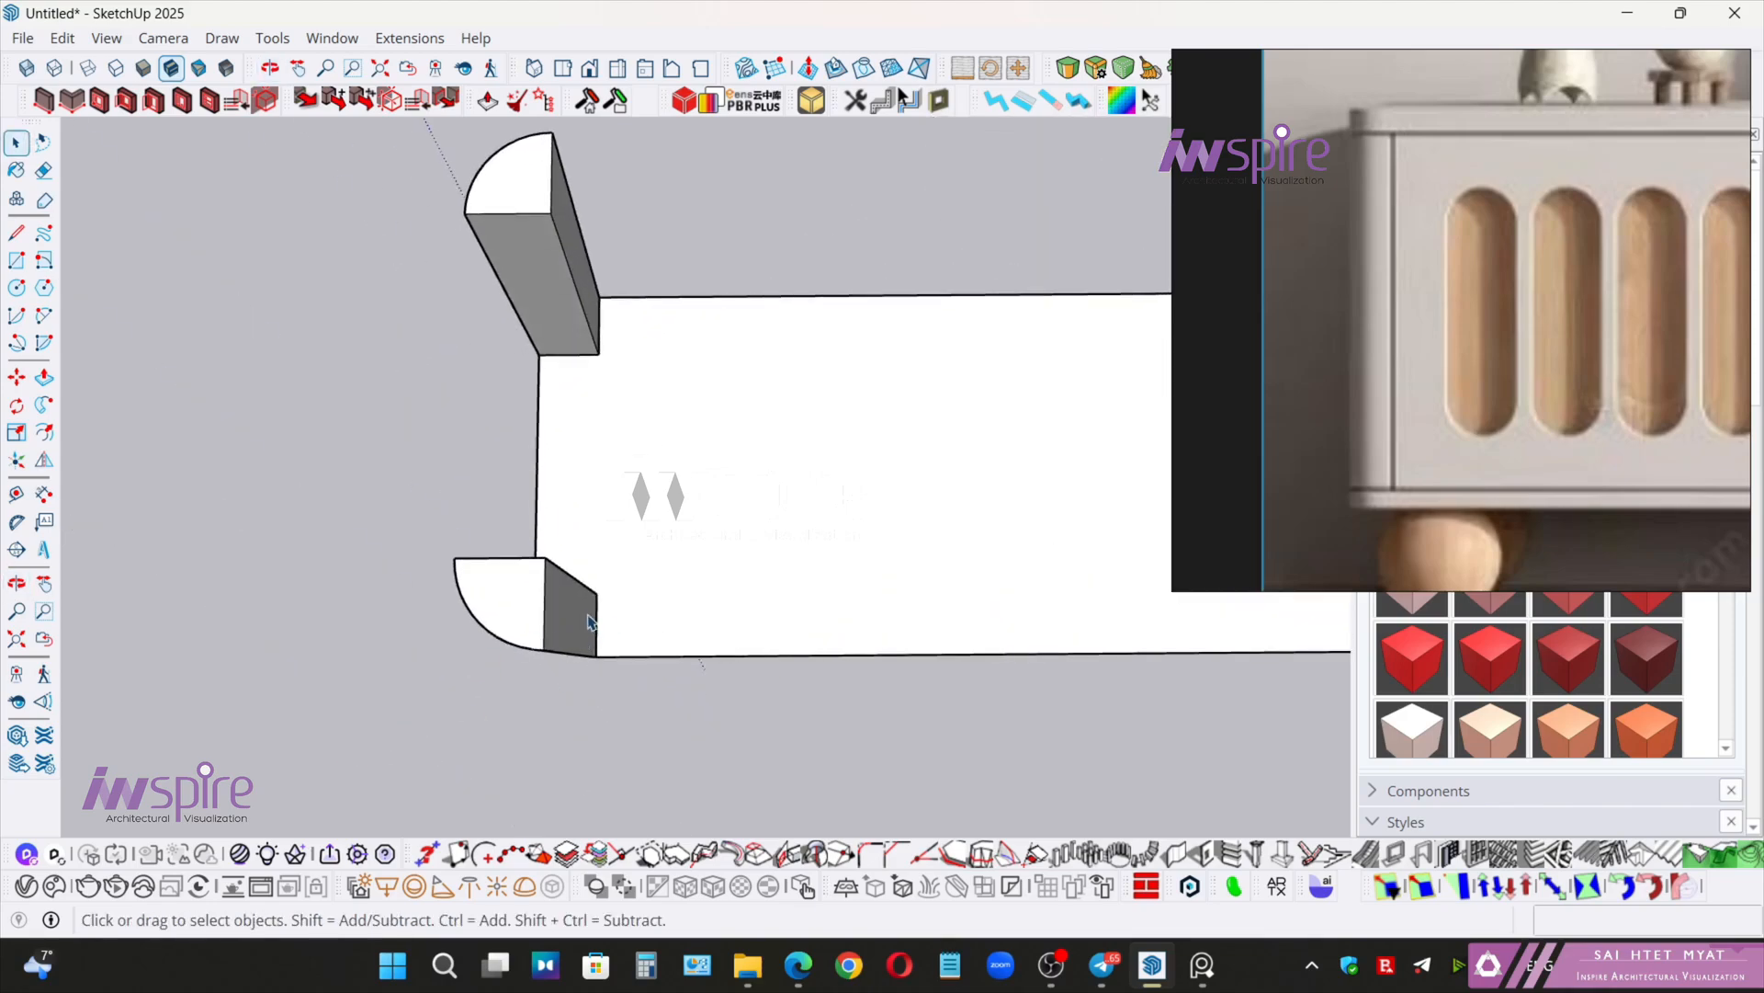
middle_drag(589, 622, 801, 630)
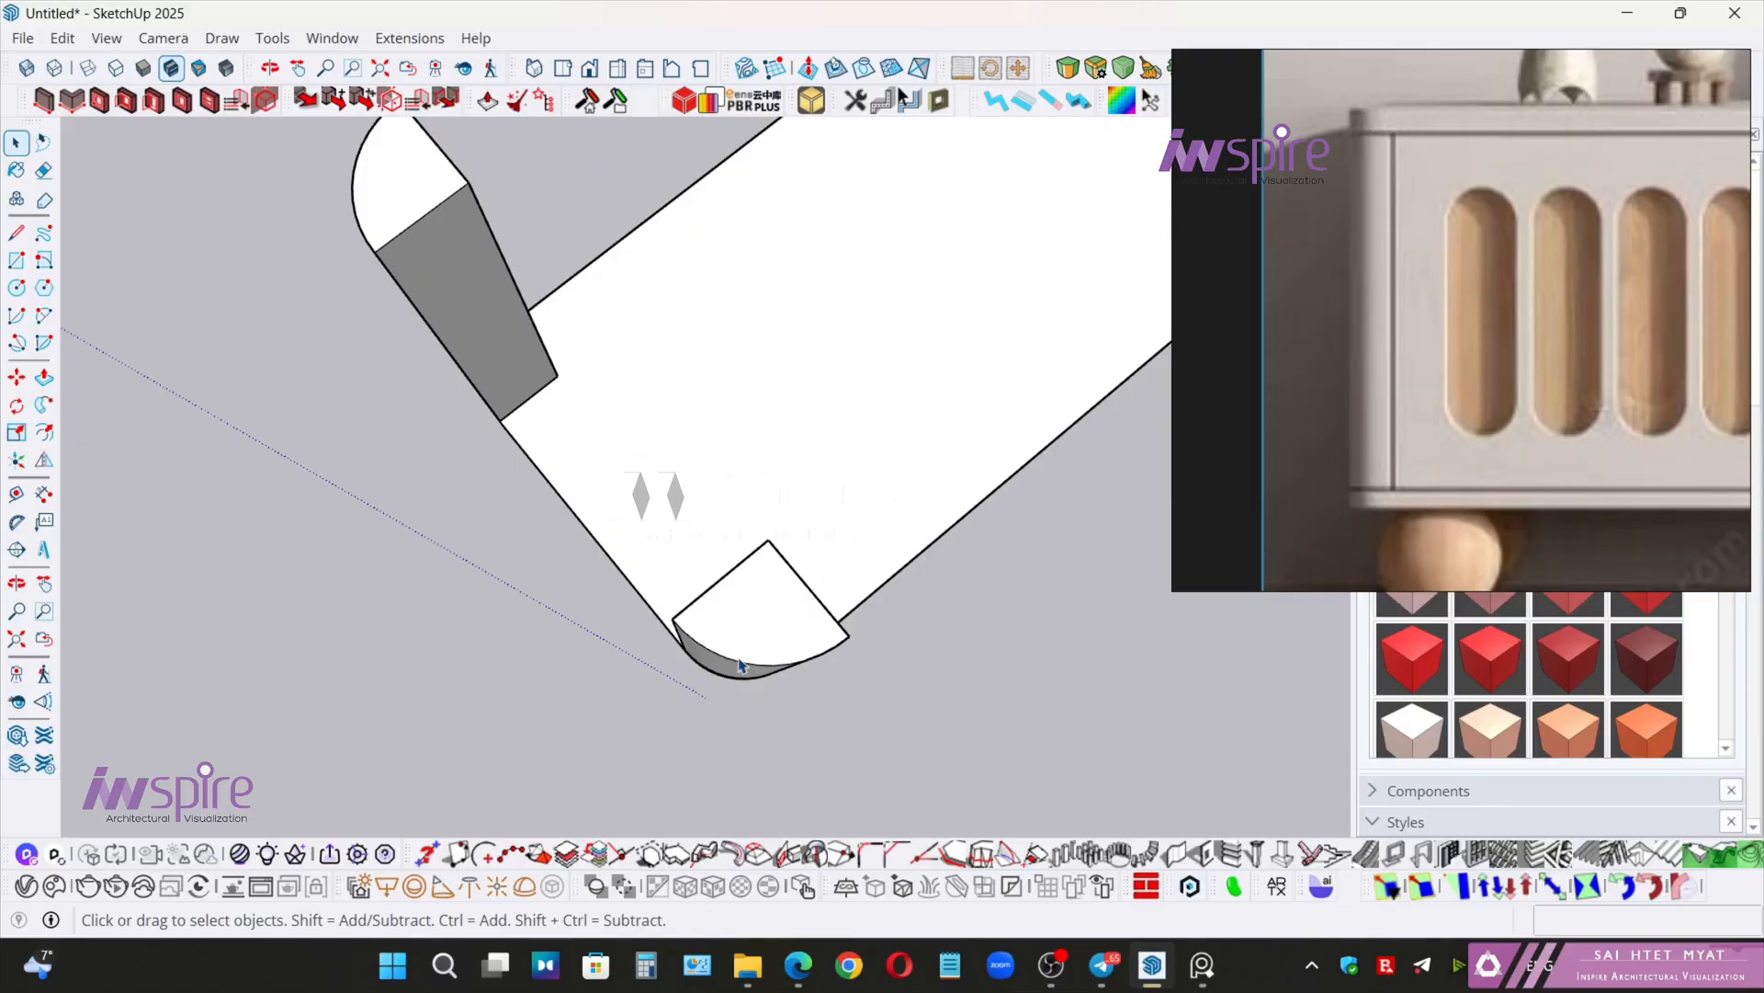
middle_drag(740, 668, 749, 590)
double_click(787, 537)
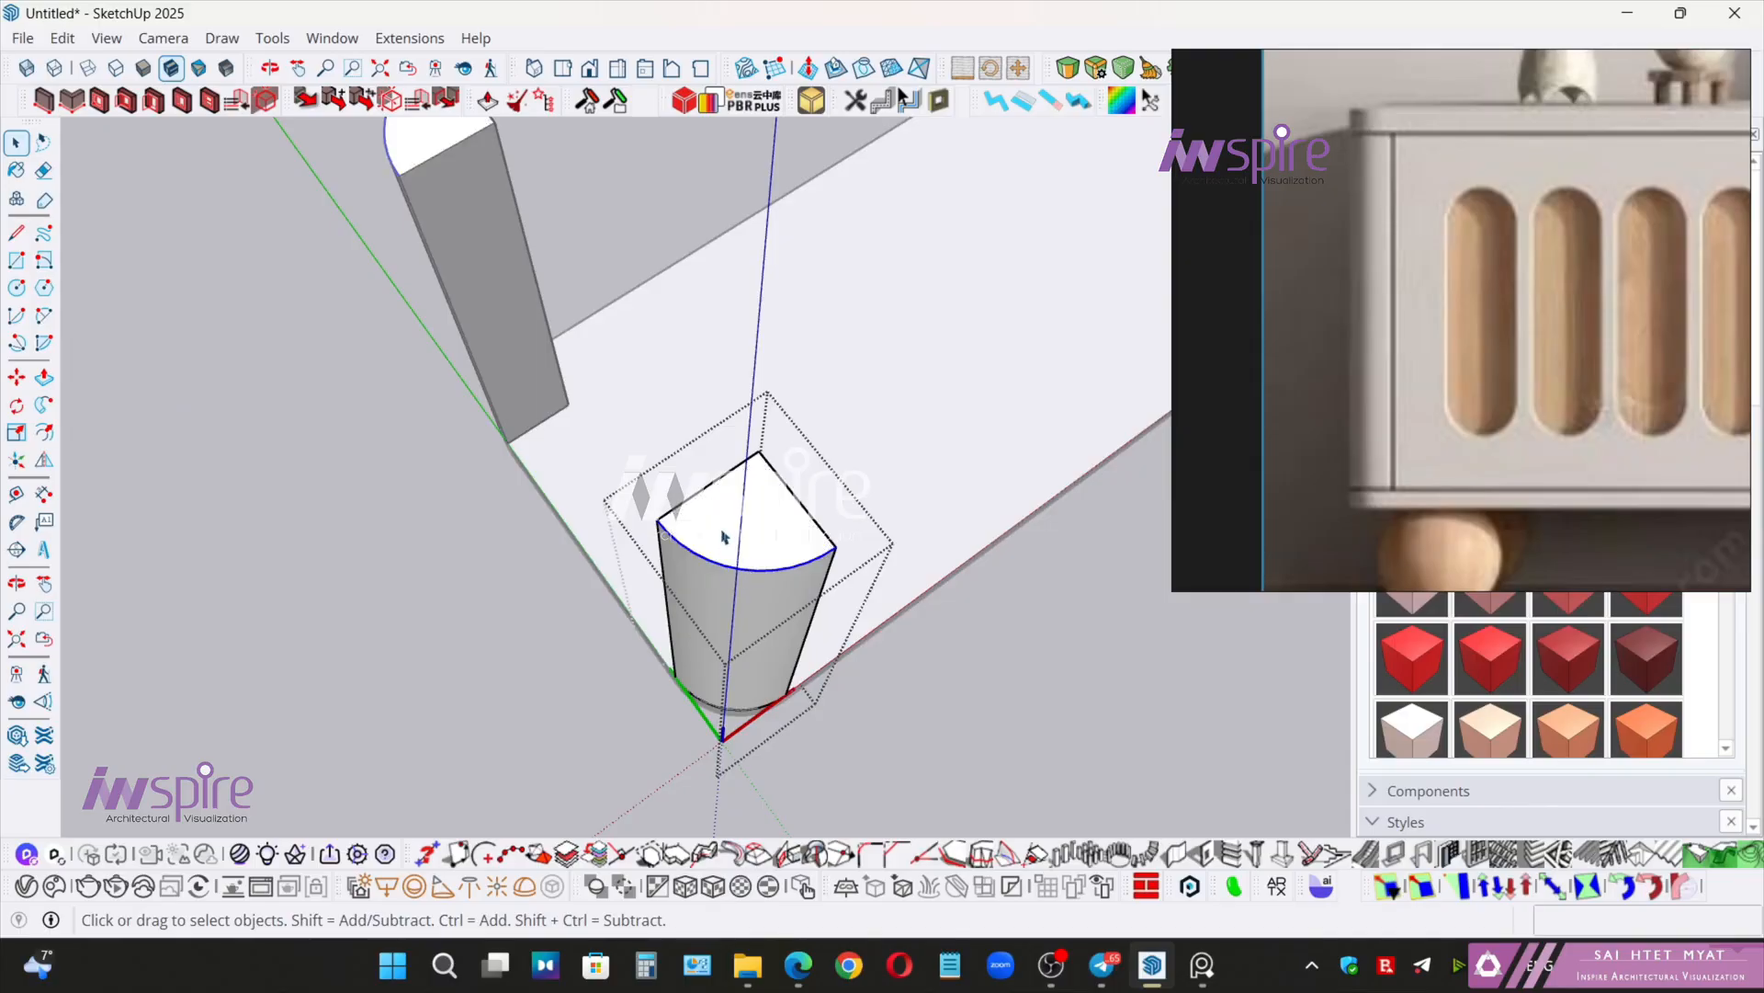
key(f)
click(778, 568)
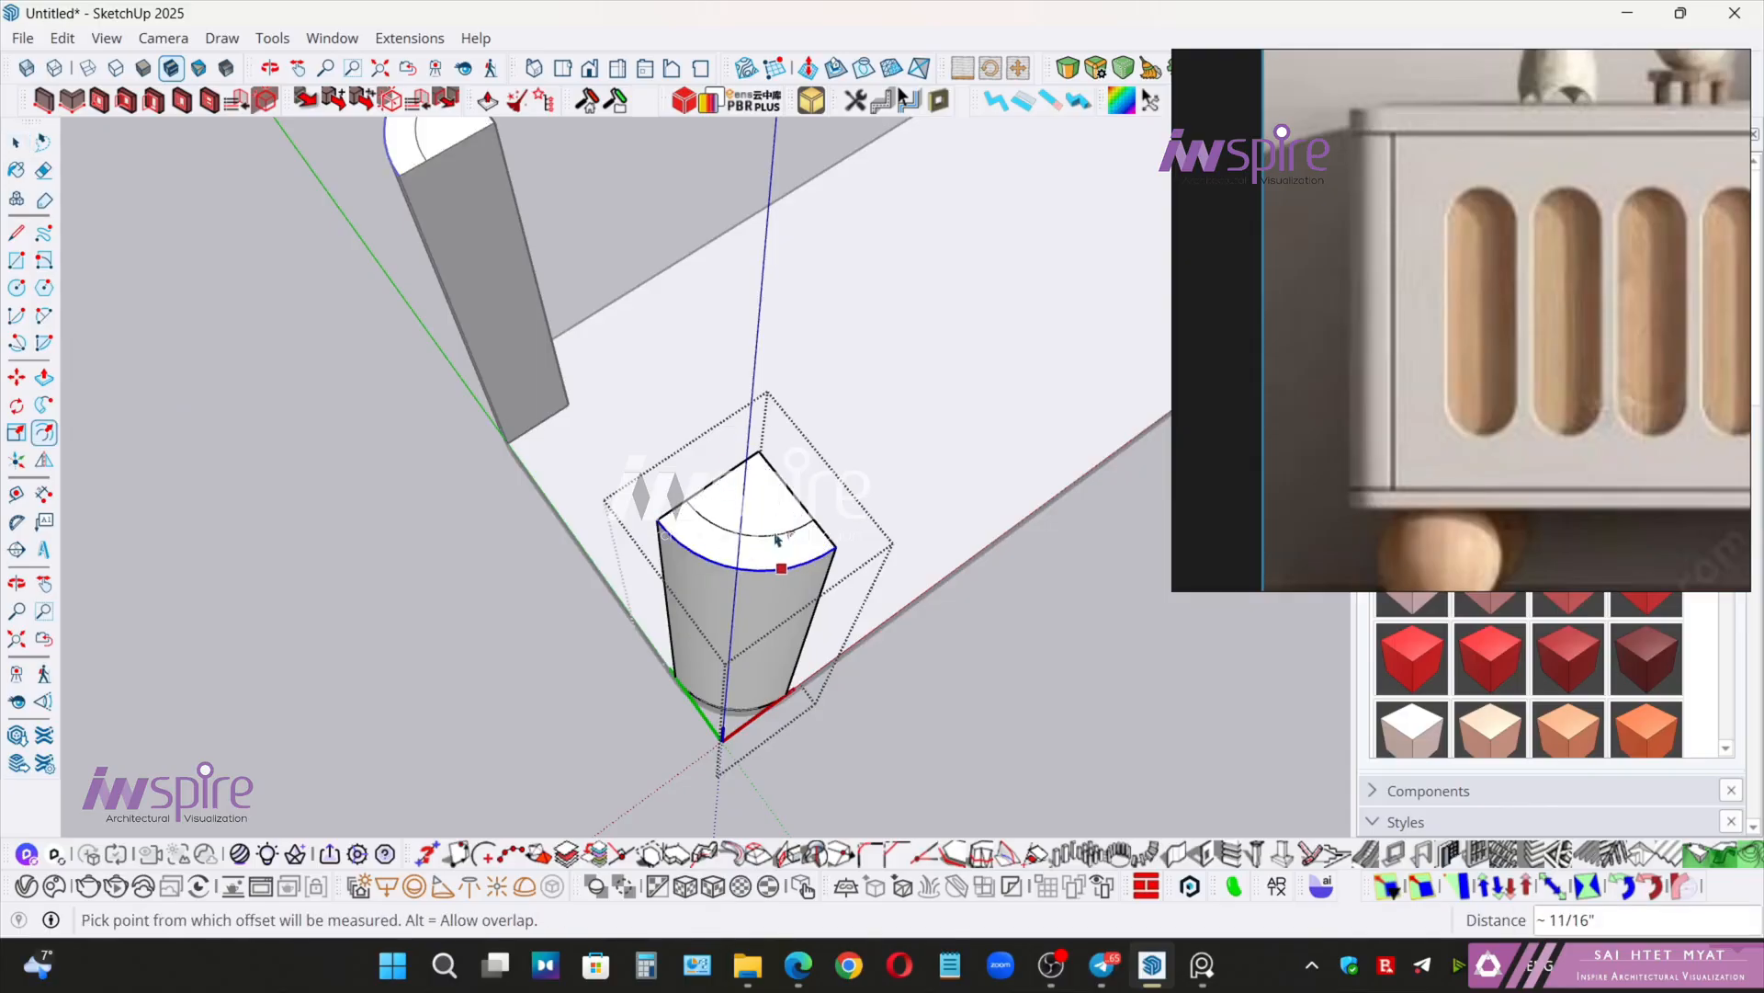
key(space)
- Push the inner part of the post's top face down to the base, leaving only a curved shell
click(748, 507)
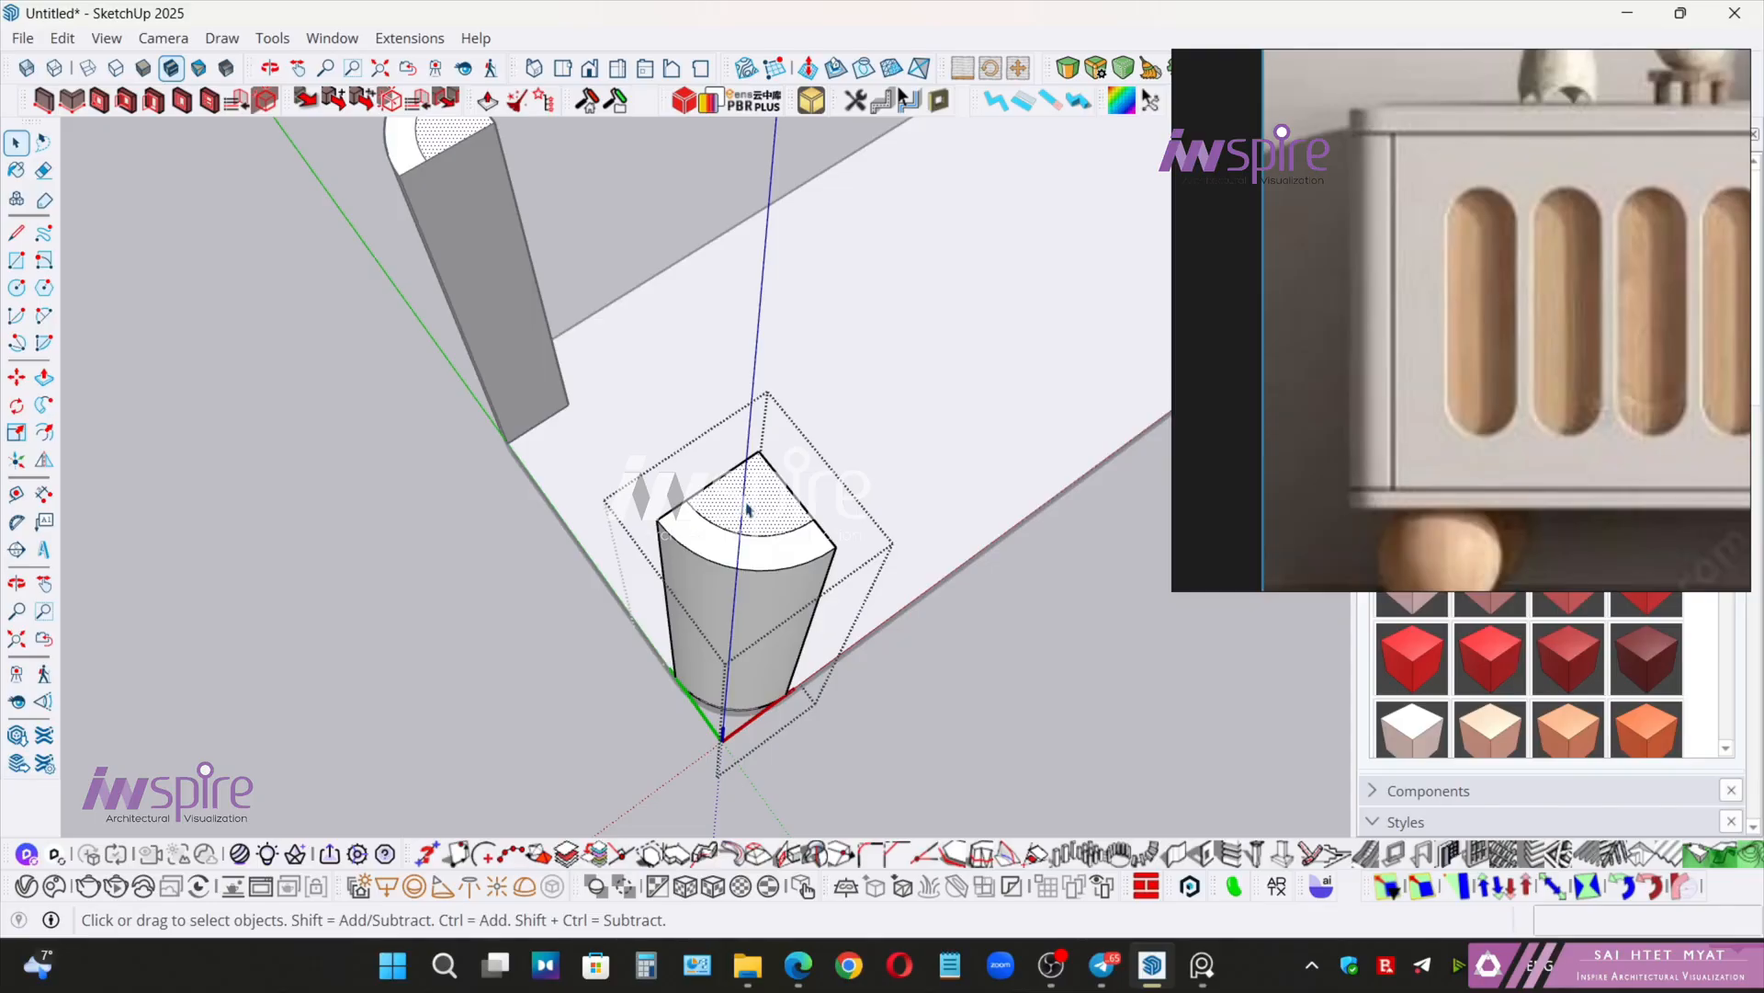
key(p)
click(748, 511)
click(941, 477)
key(space)
scroll(910, 505, down, 2)
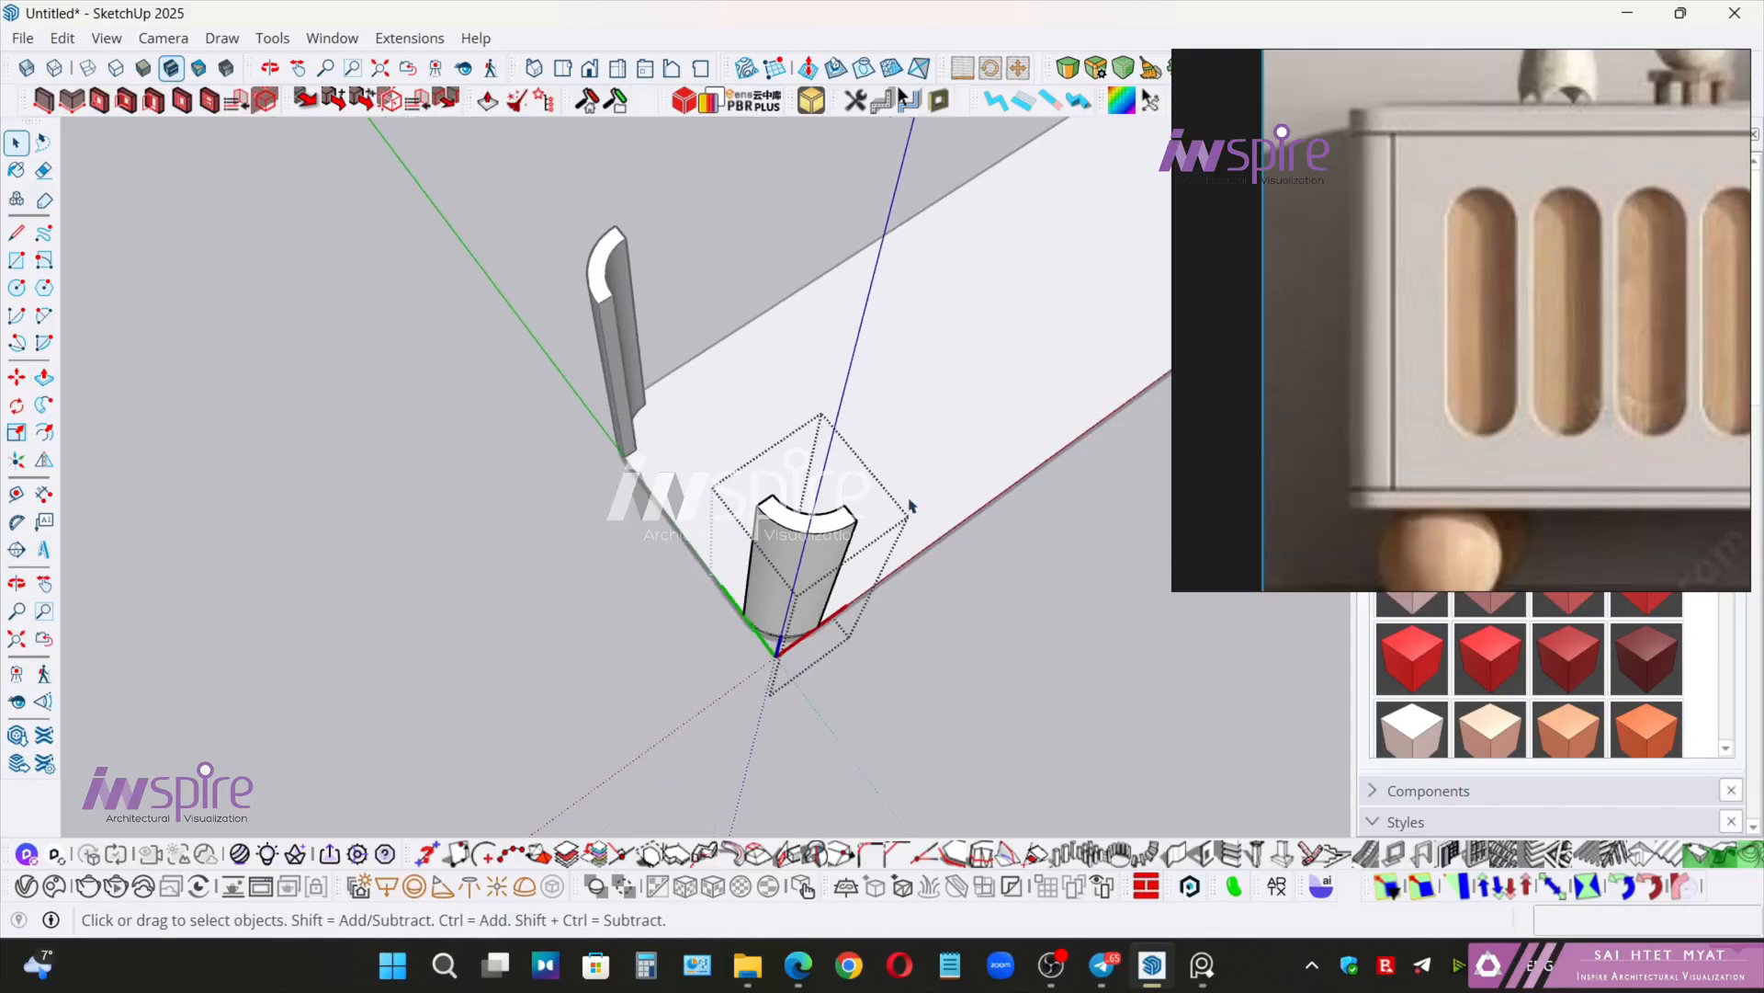
middle_drag(910, 504, 1029, 515)
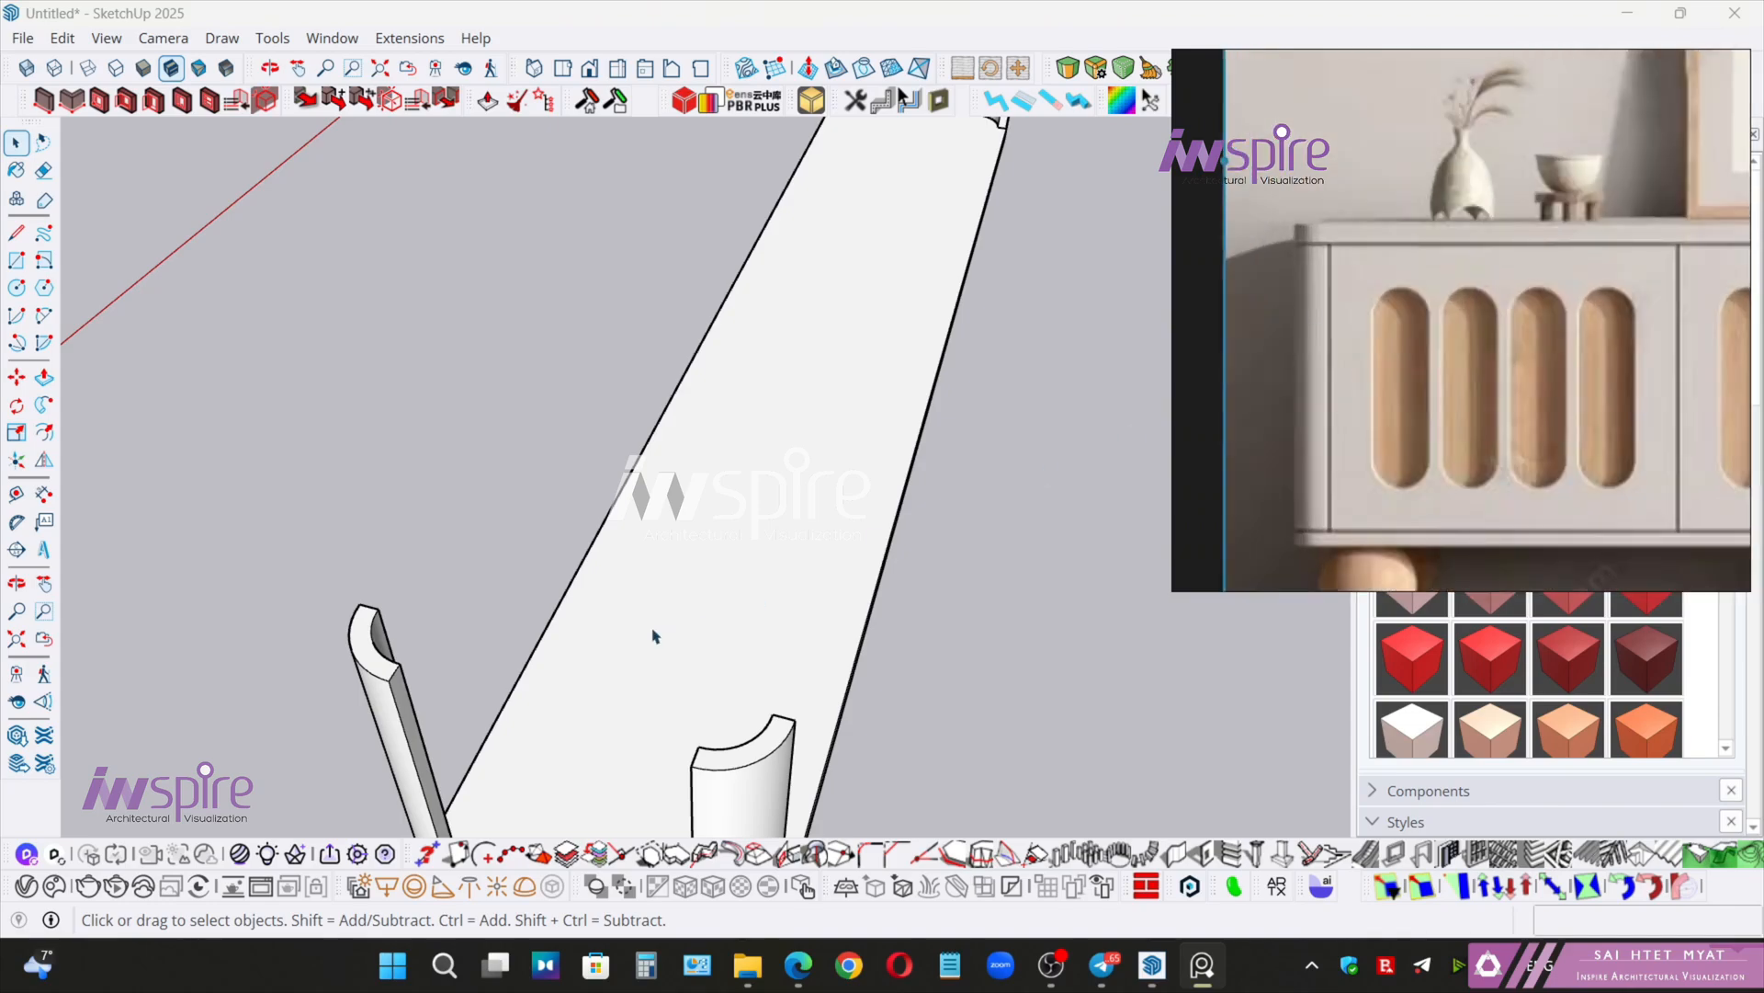
- Undo the hollowing and the arc offset of the corner post, keeping its component open for editing
mouse_move(653, 635)
middle_down()
mouse_move(401, 692)
mouse_move(410, 591)
mouse_move(656, 606)
middle_up()
double_click(606, 597)
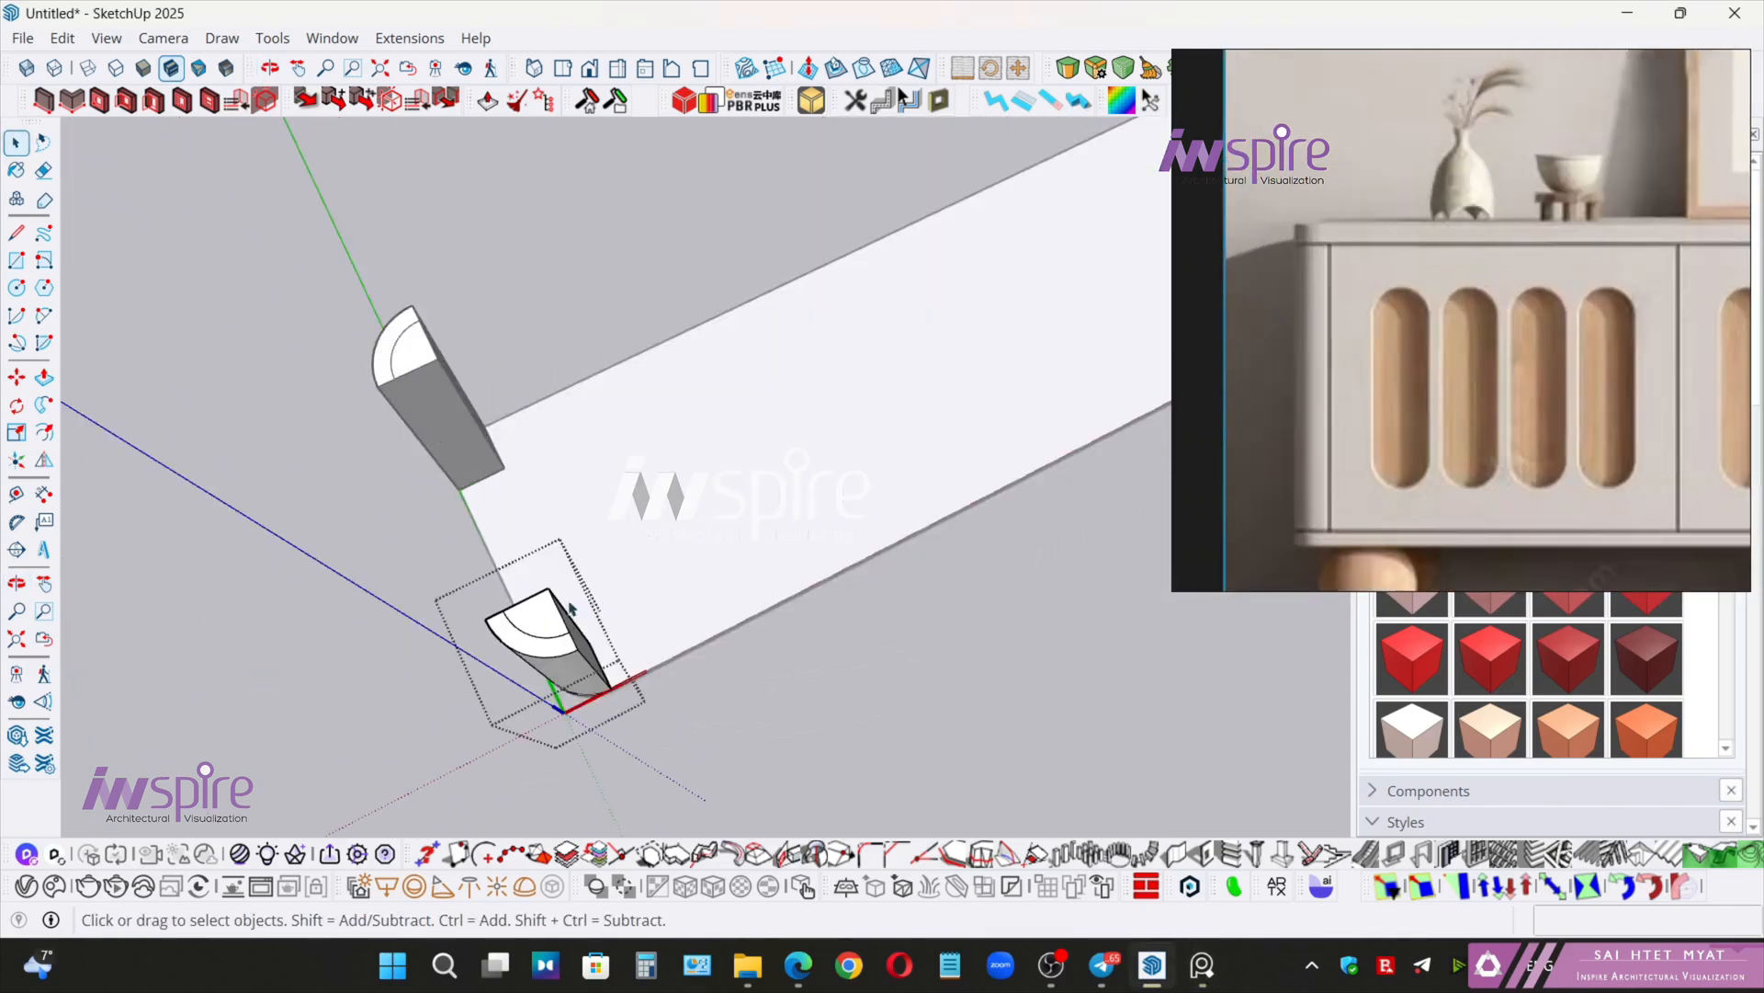
middle_drag(538, 621, 815, 436)
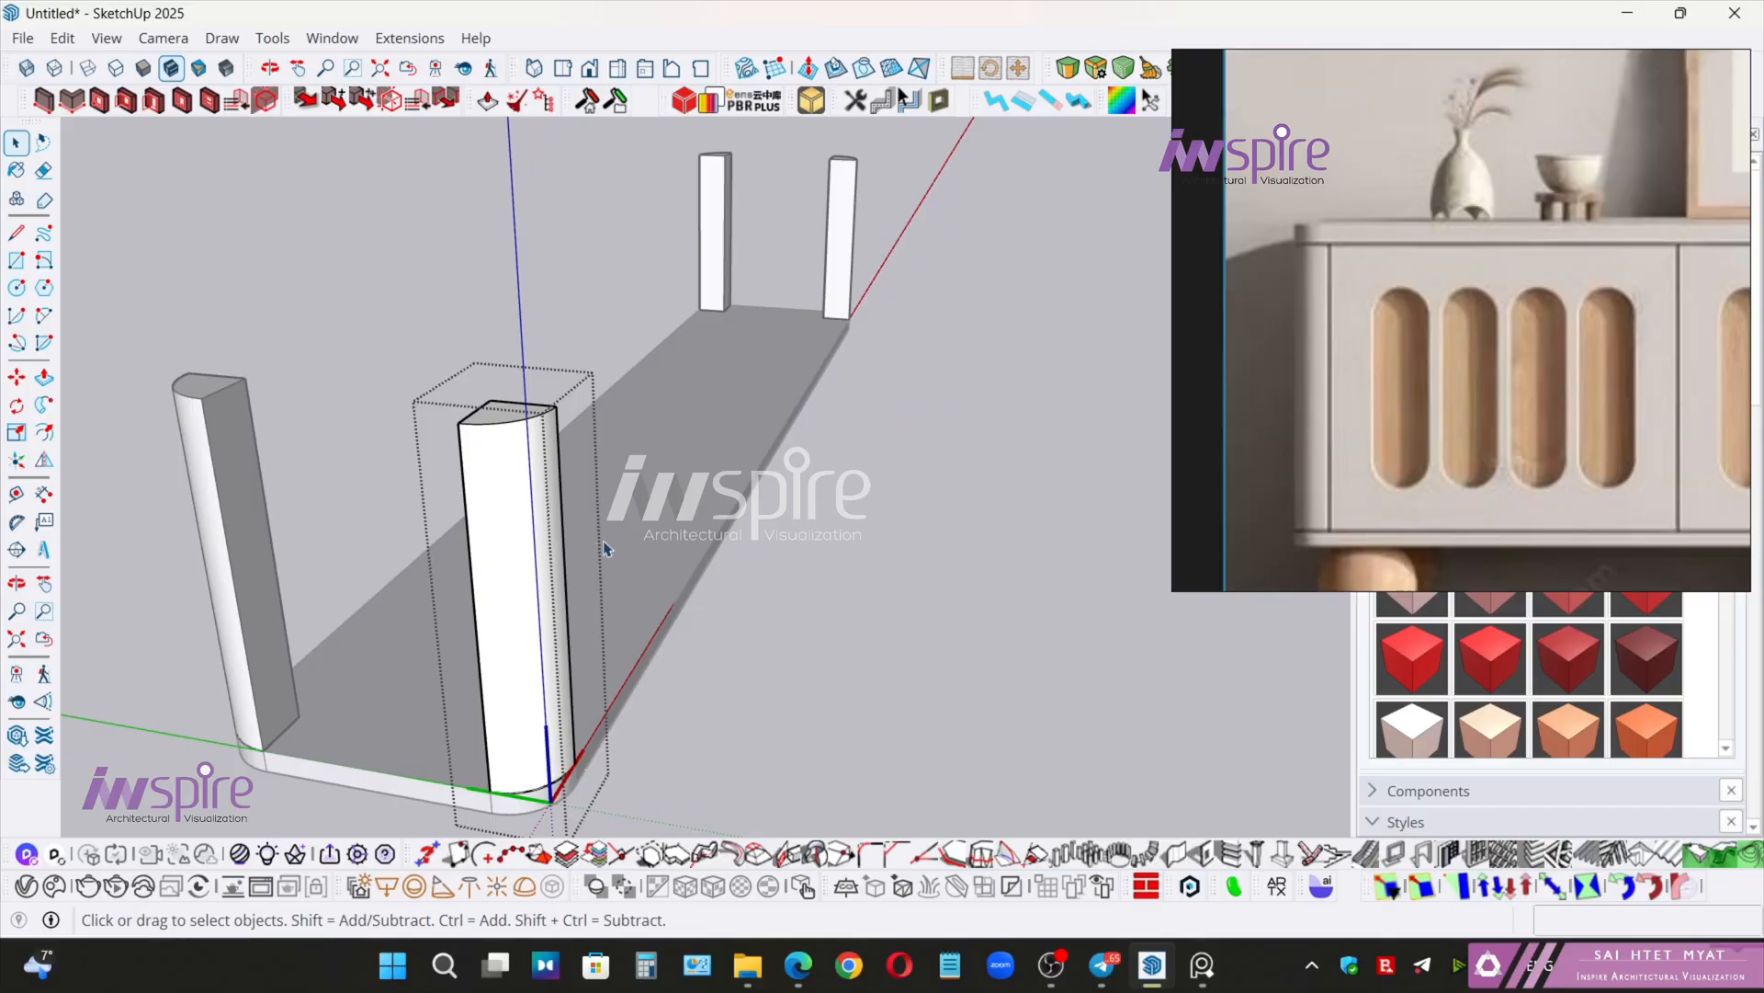
middle_drag(529, 500, 542, 544)
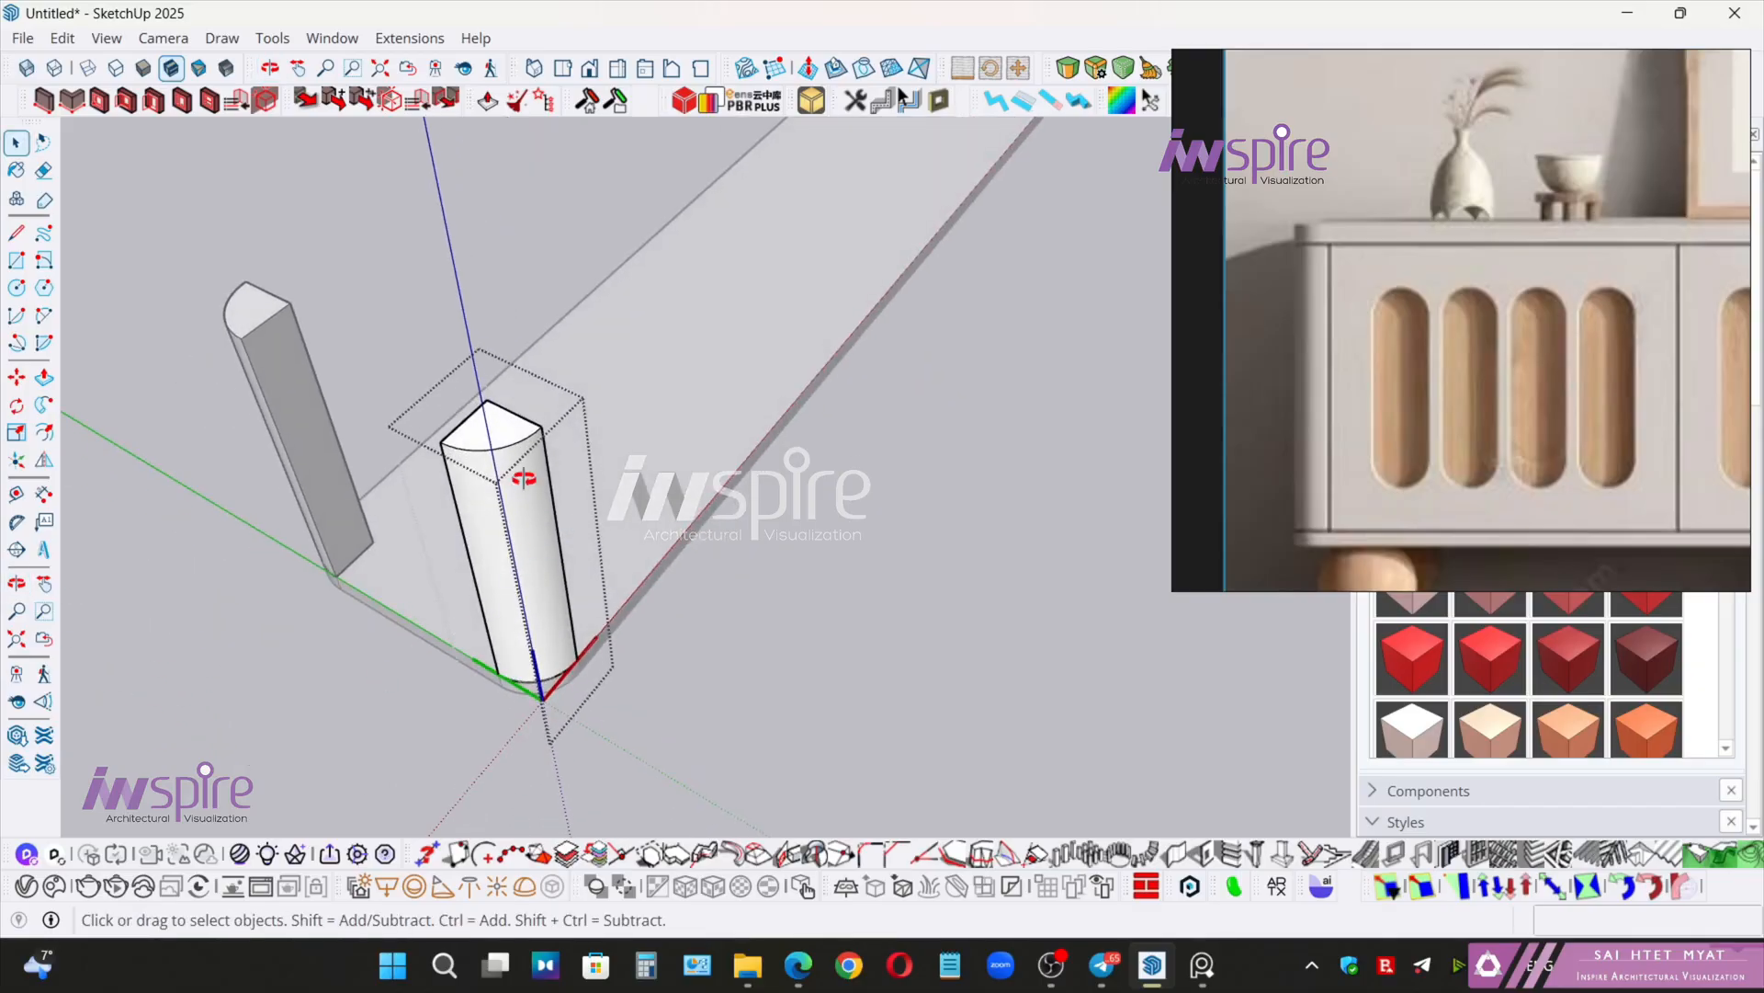
- Offset the top arc of the open corner post inward by 1"
middle_drag(524, 478, 532, 591)
scroll(658, 522, up, 3)
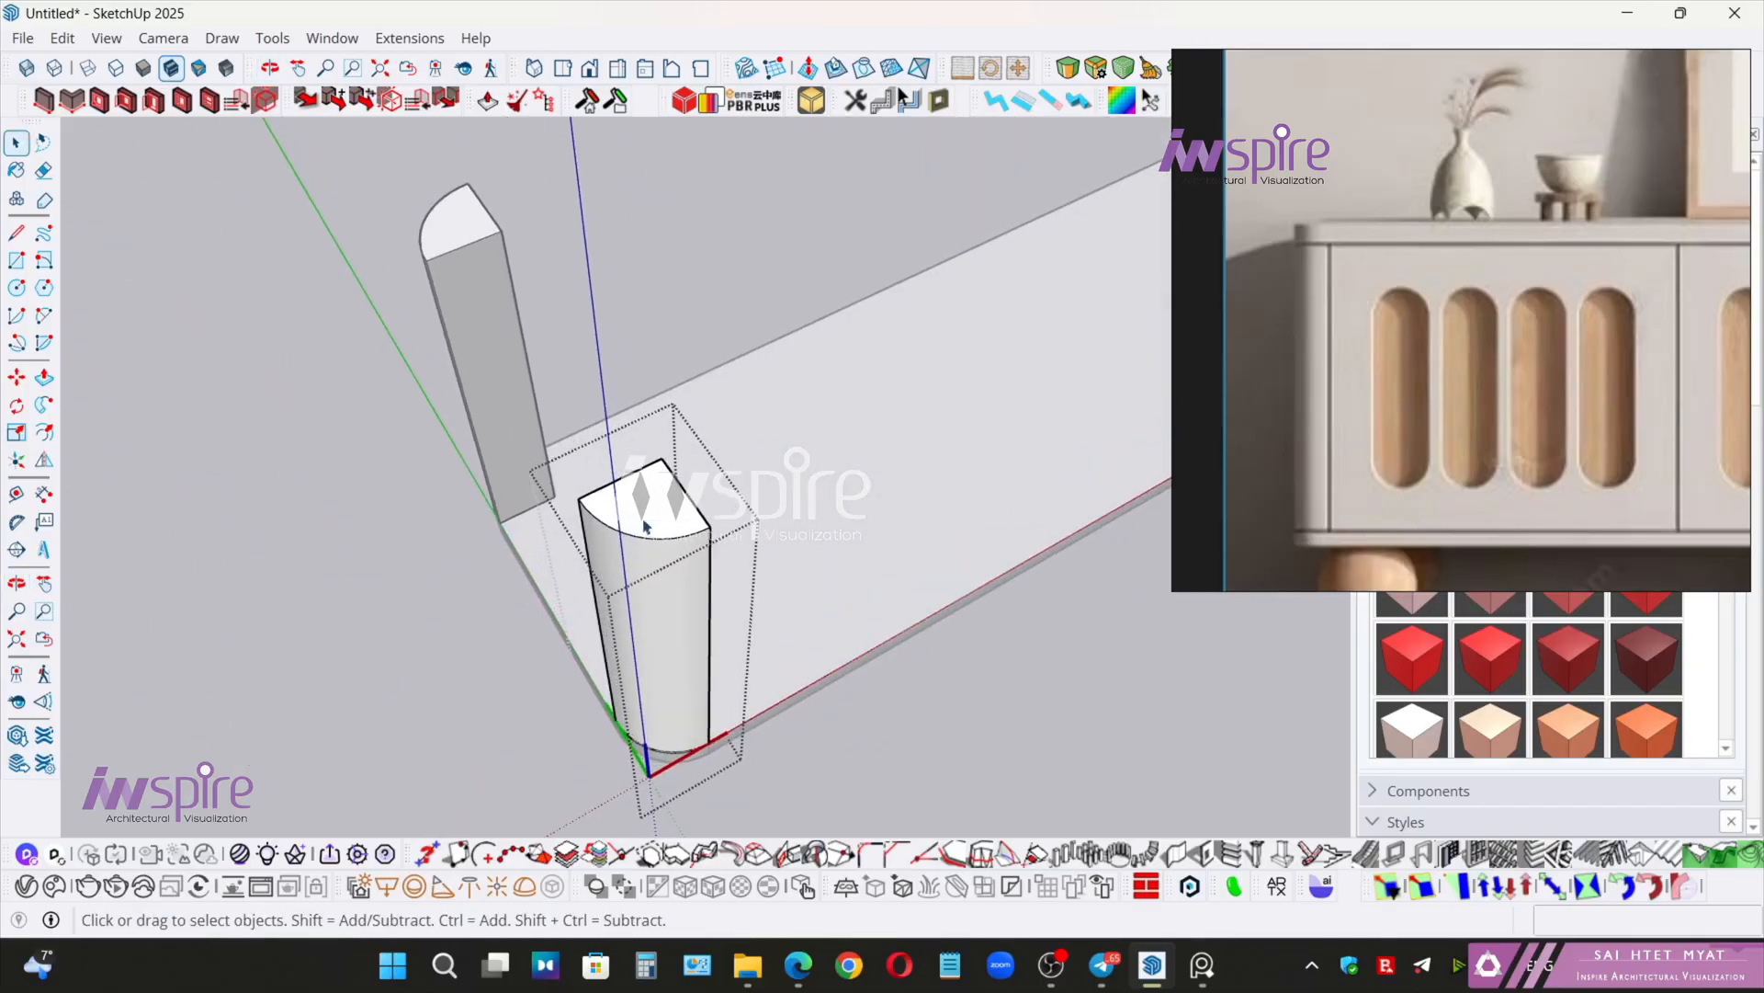
middle_drag(624, 497, 632, 632)
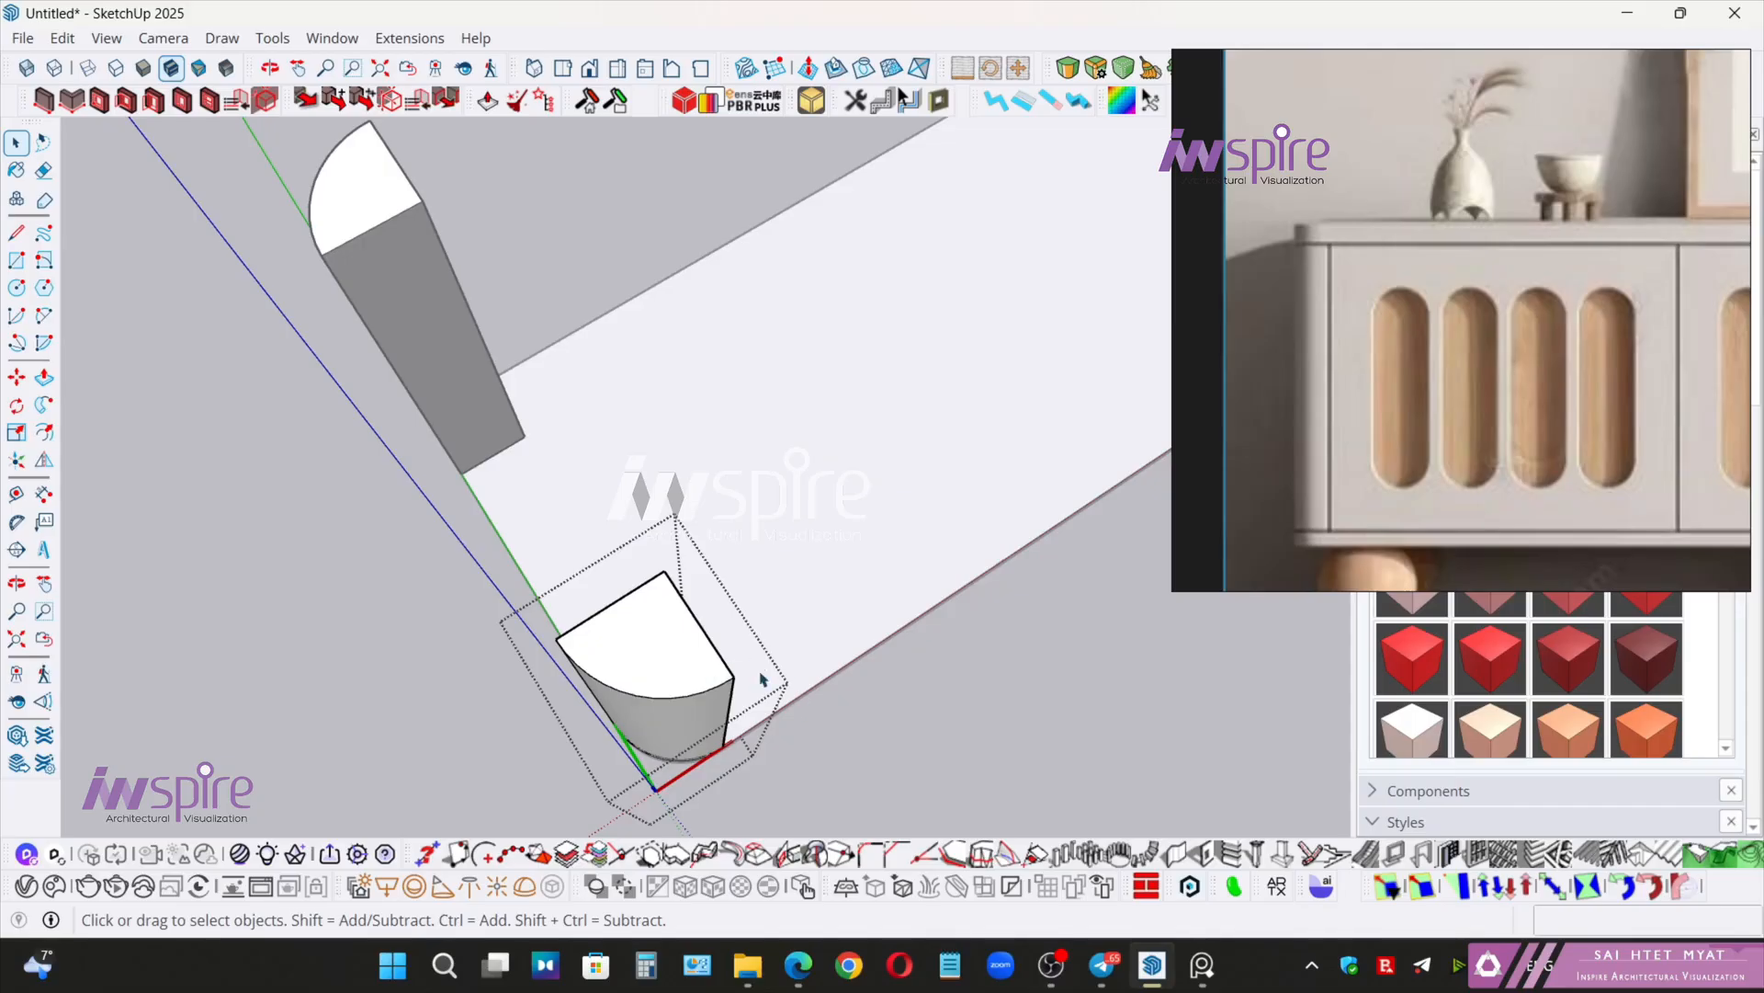
click(682, 700)
middle_drag(644, 695, 698, 643)
key(f)
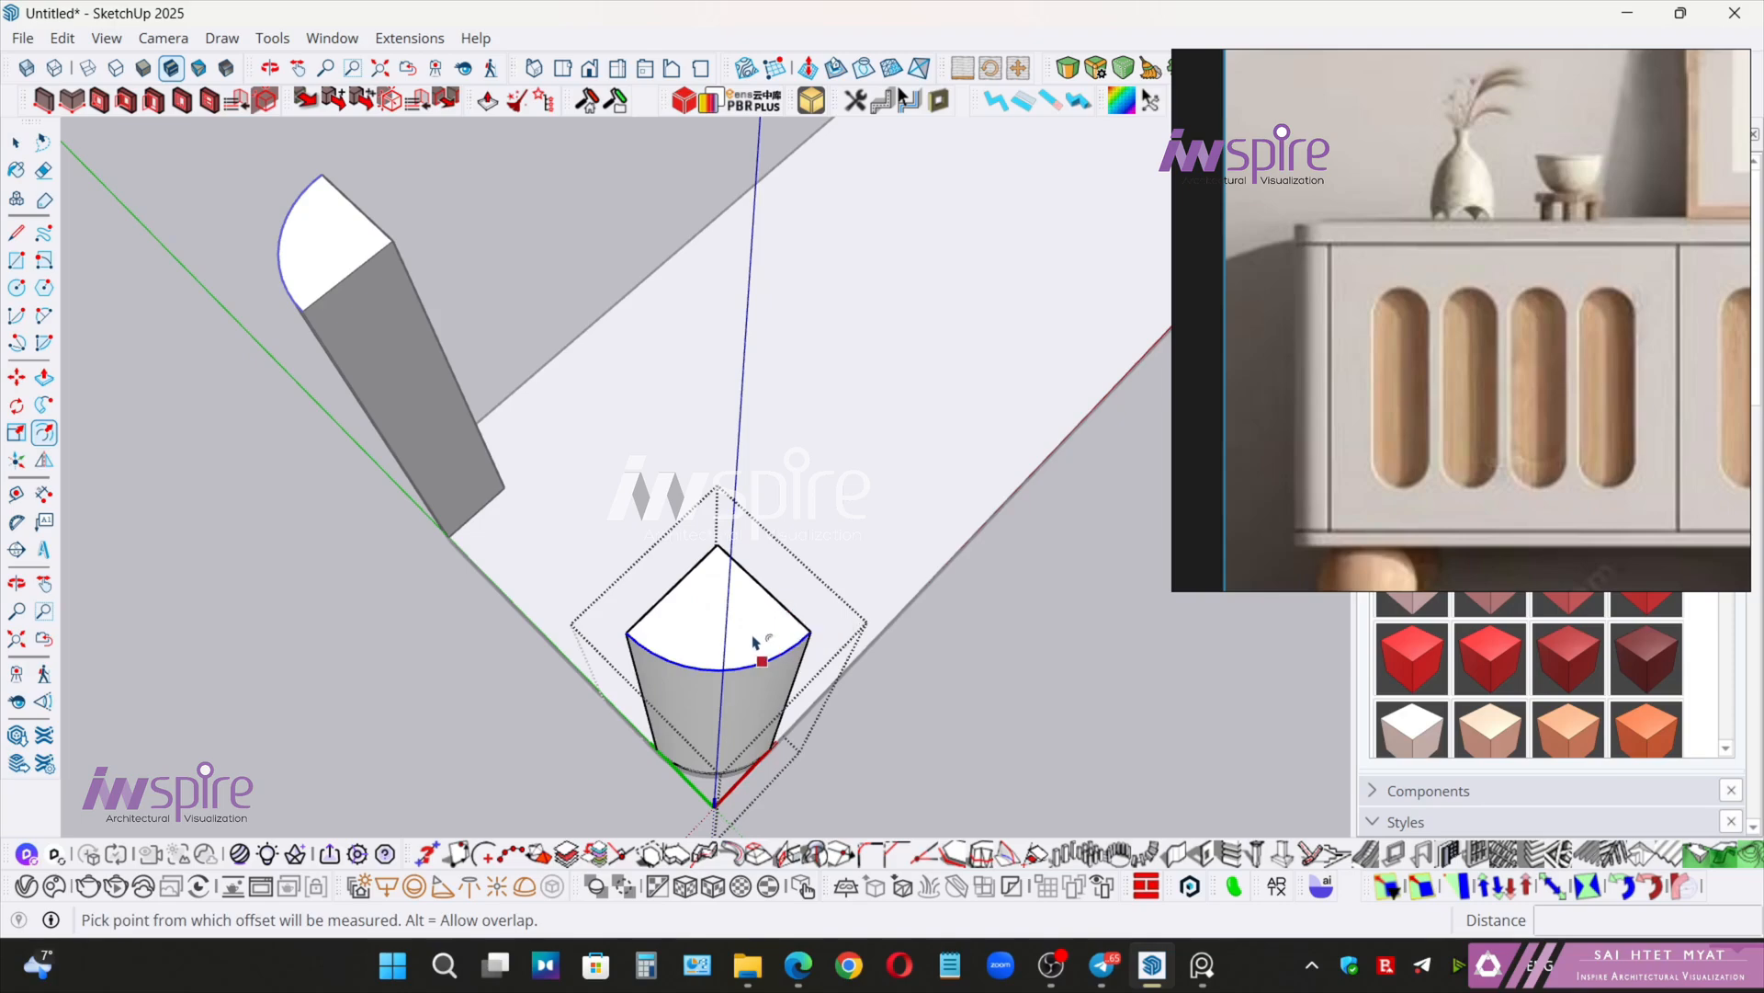
middle_drag(763, 628, 427, 554)
click(476, 590)
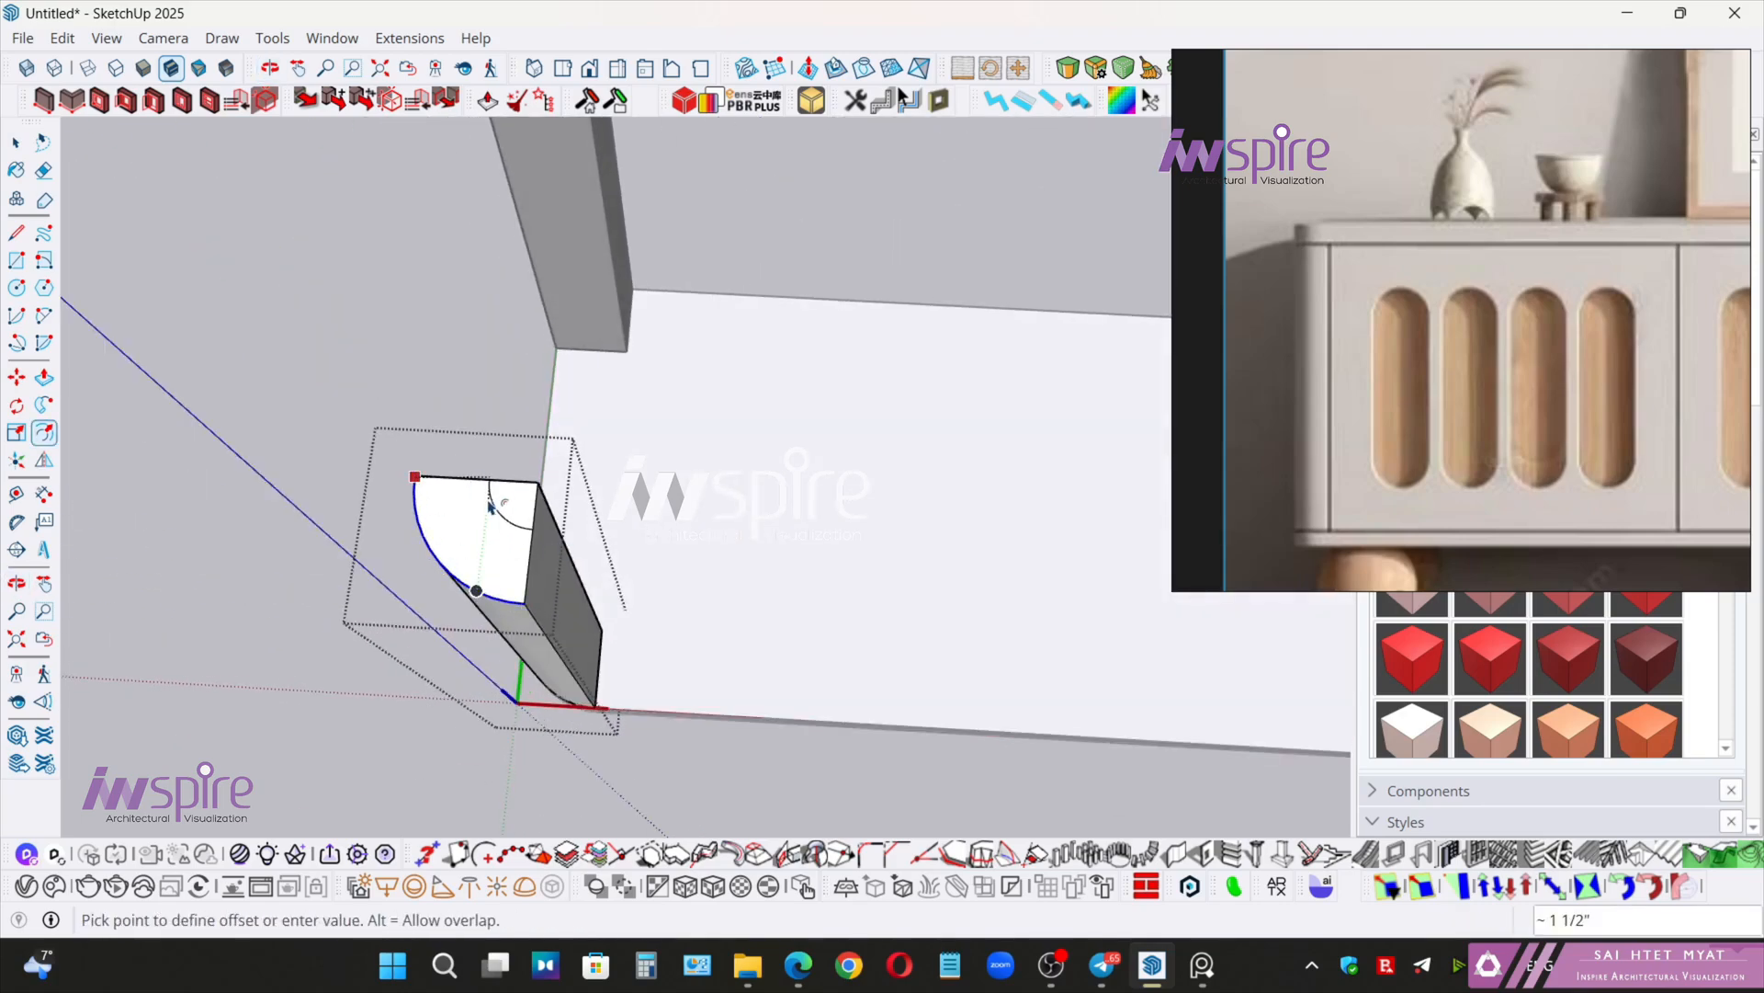
text(1)
key(Return)
key(space)
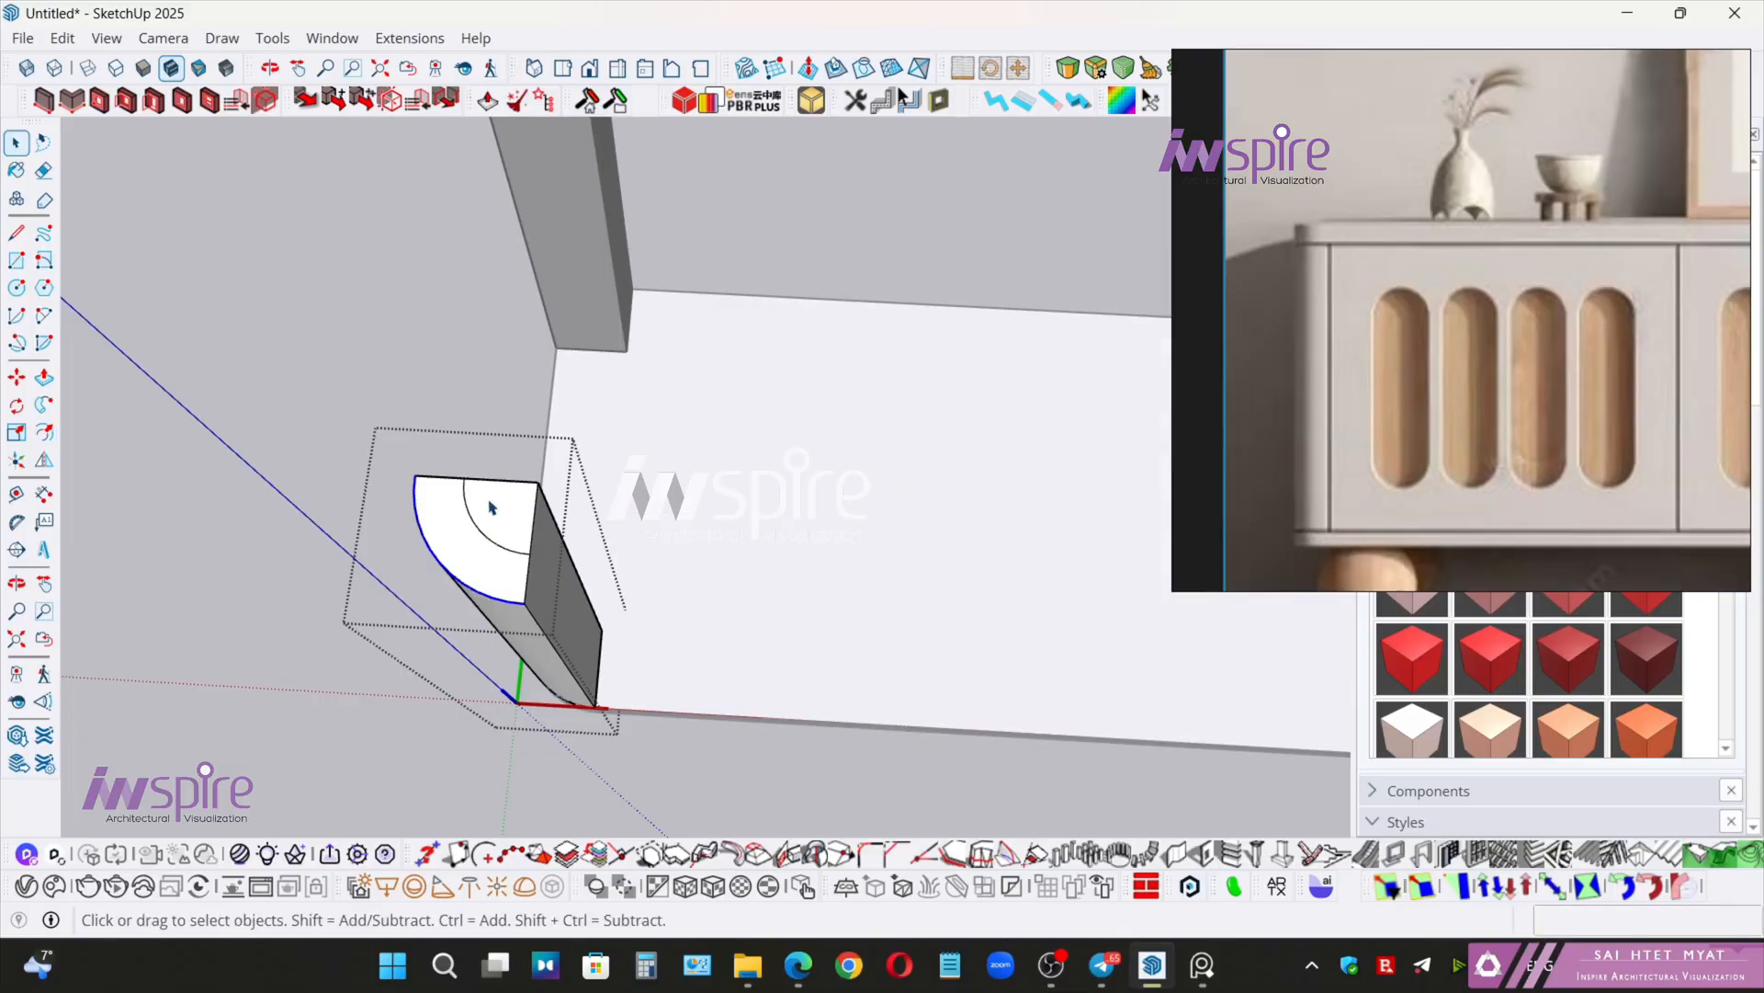
- Push the inner quarter-round part of the post's top face down 1'3" to the base, leaving a curved shell
key(p)
click(491, 510)
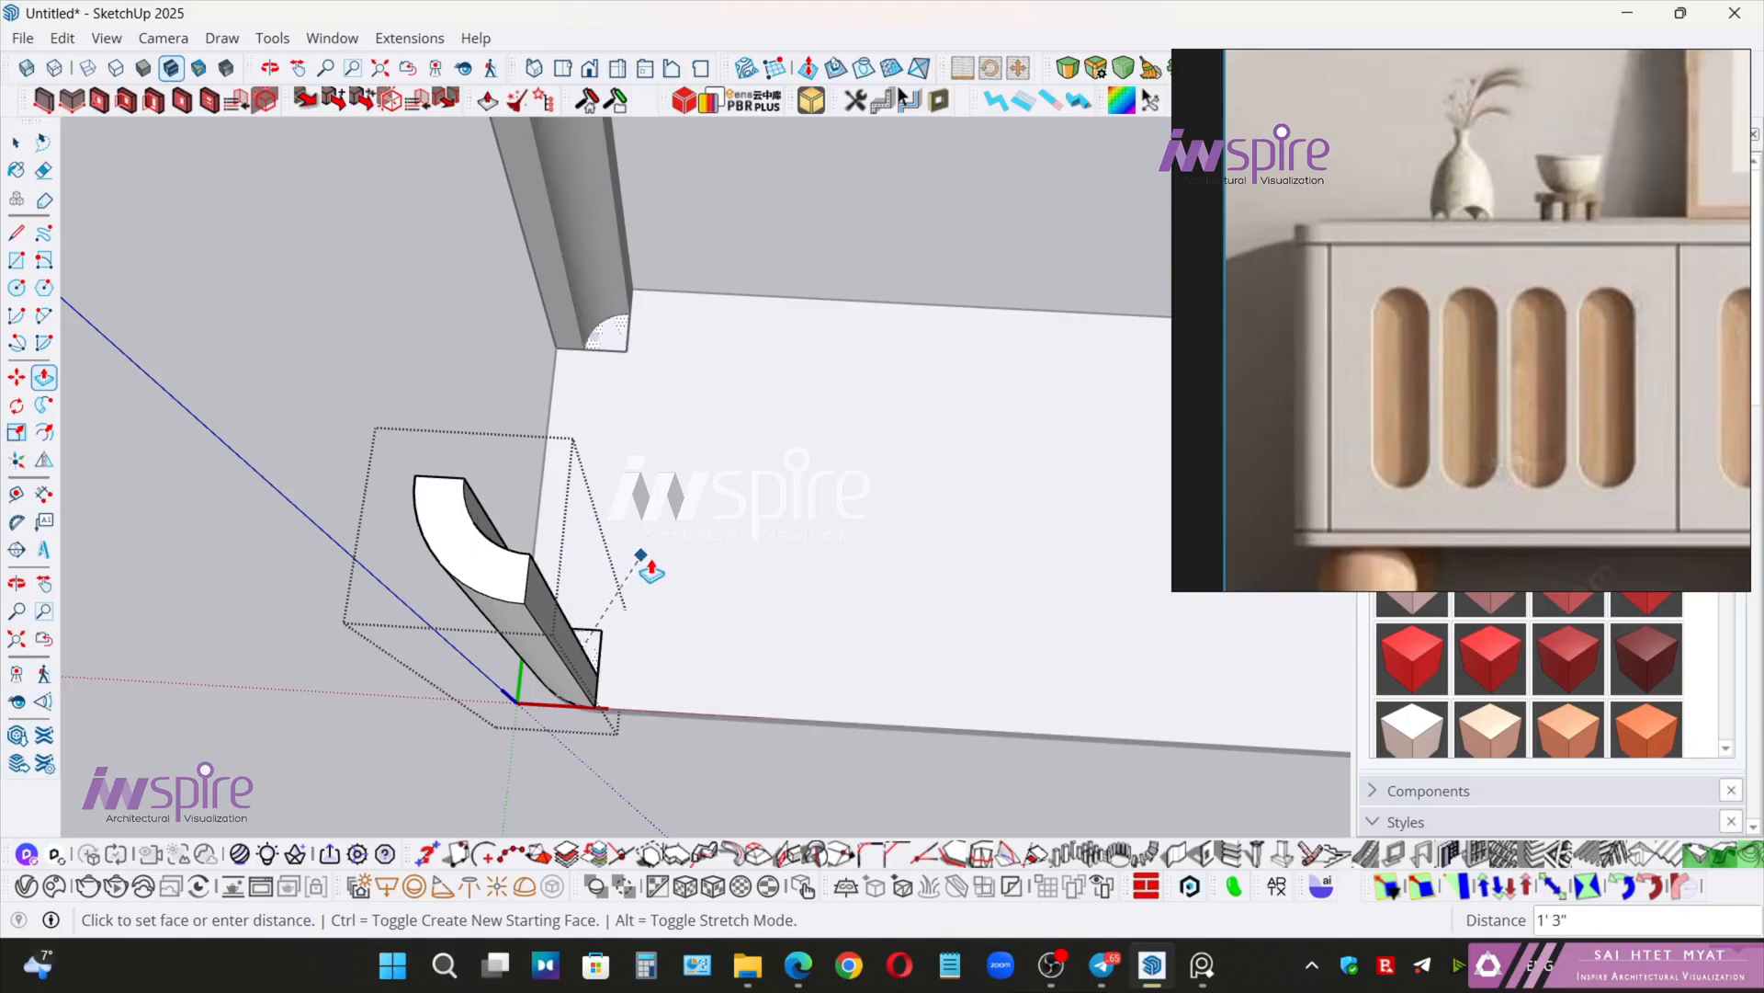
click(701, 556)
key(space)
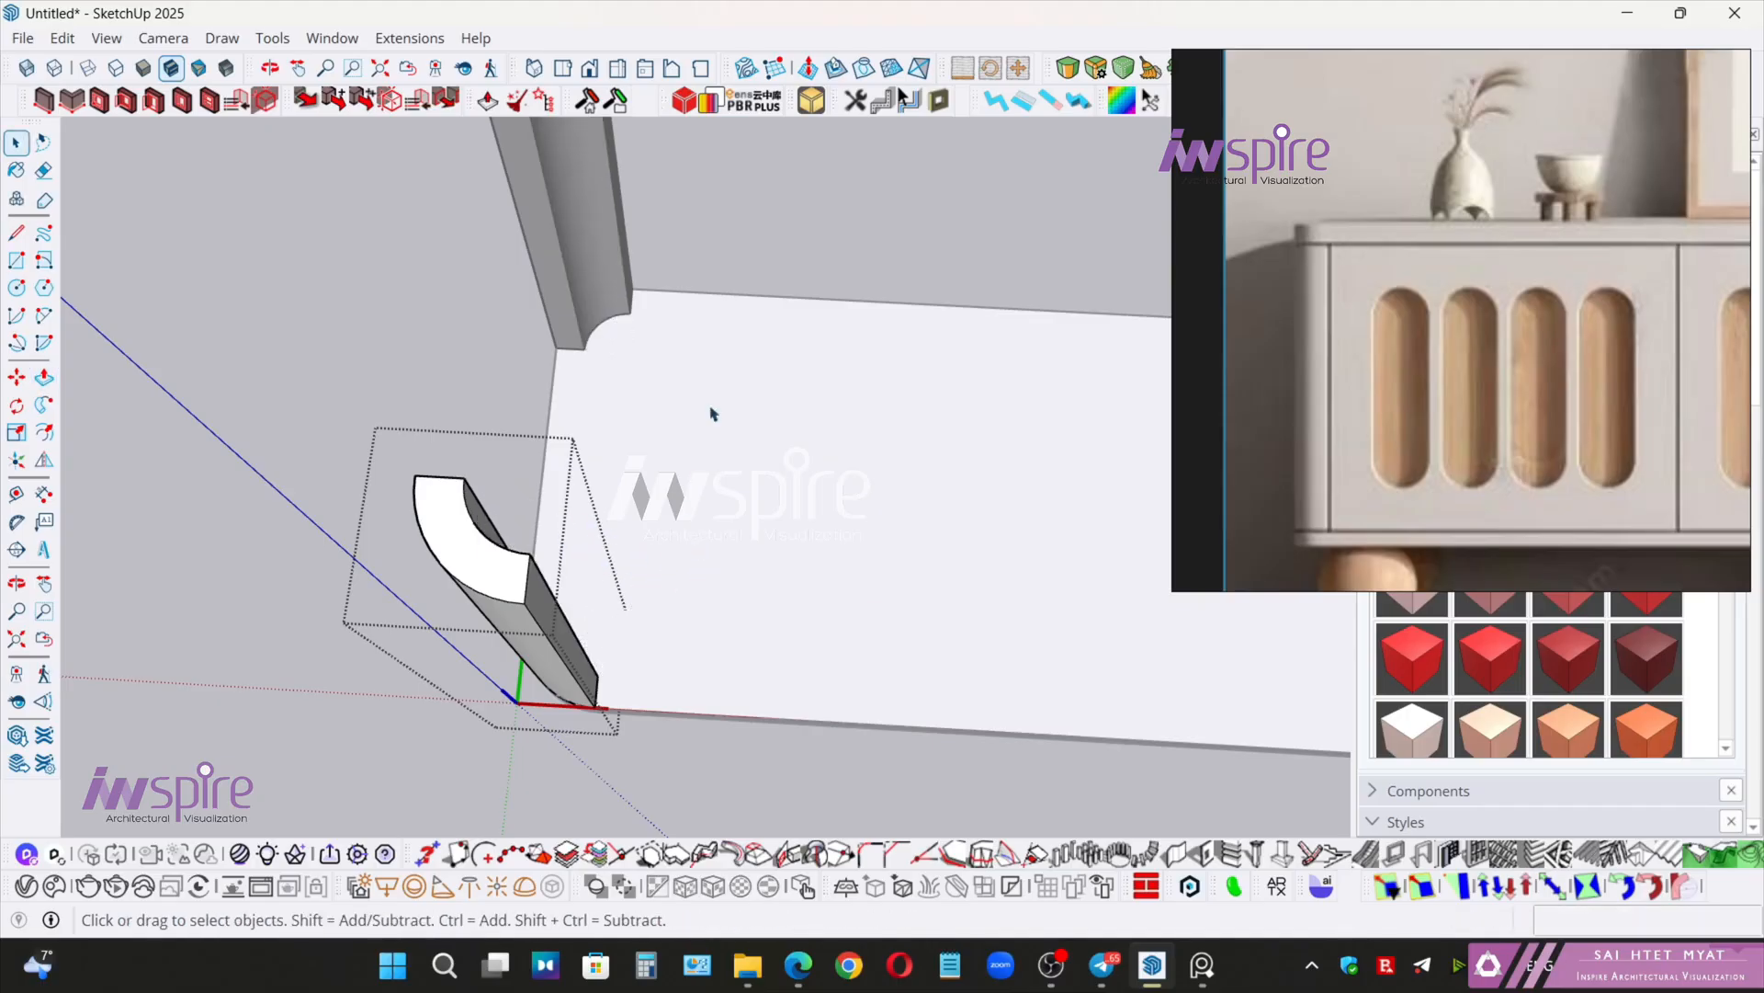
- Copy the bottom slab 1'4" straight up onto the tops of the corner posts, then deselect it
middle_drag(709, 413, 776, 549)
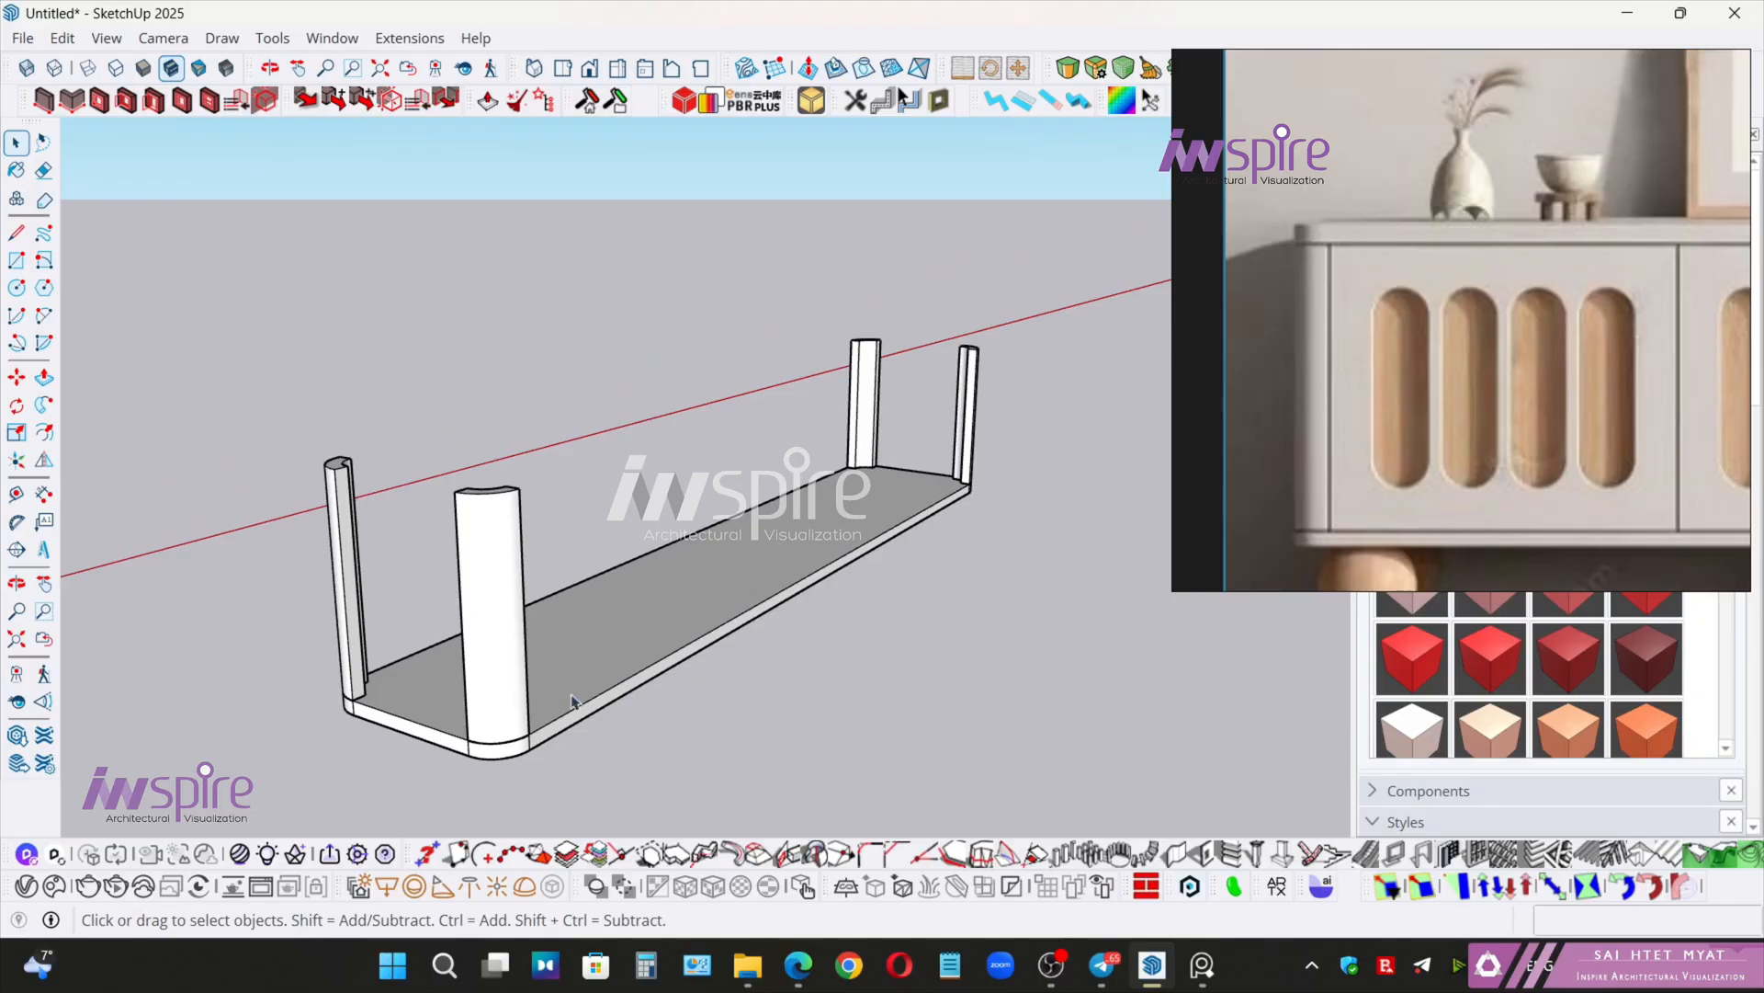
click(570, 724)
key(m)
key(ctrl)
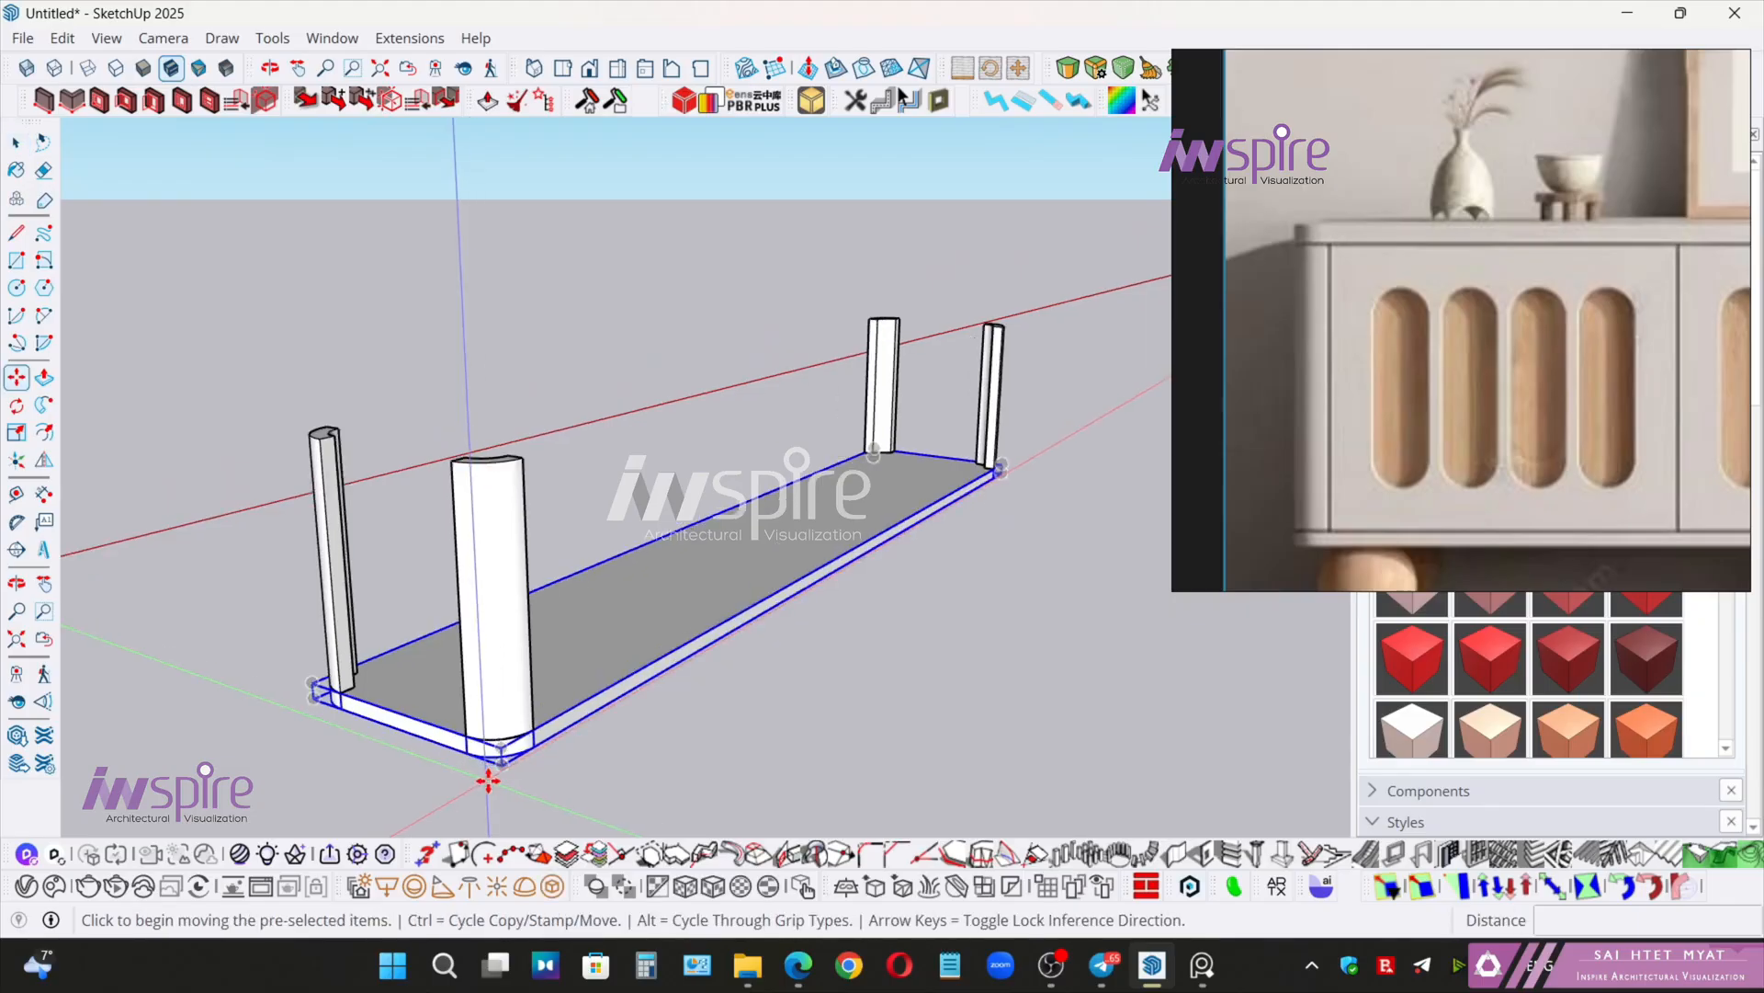
scroll(496, 772, up, 5)
click(538, 728)
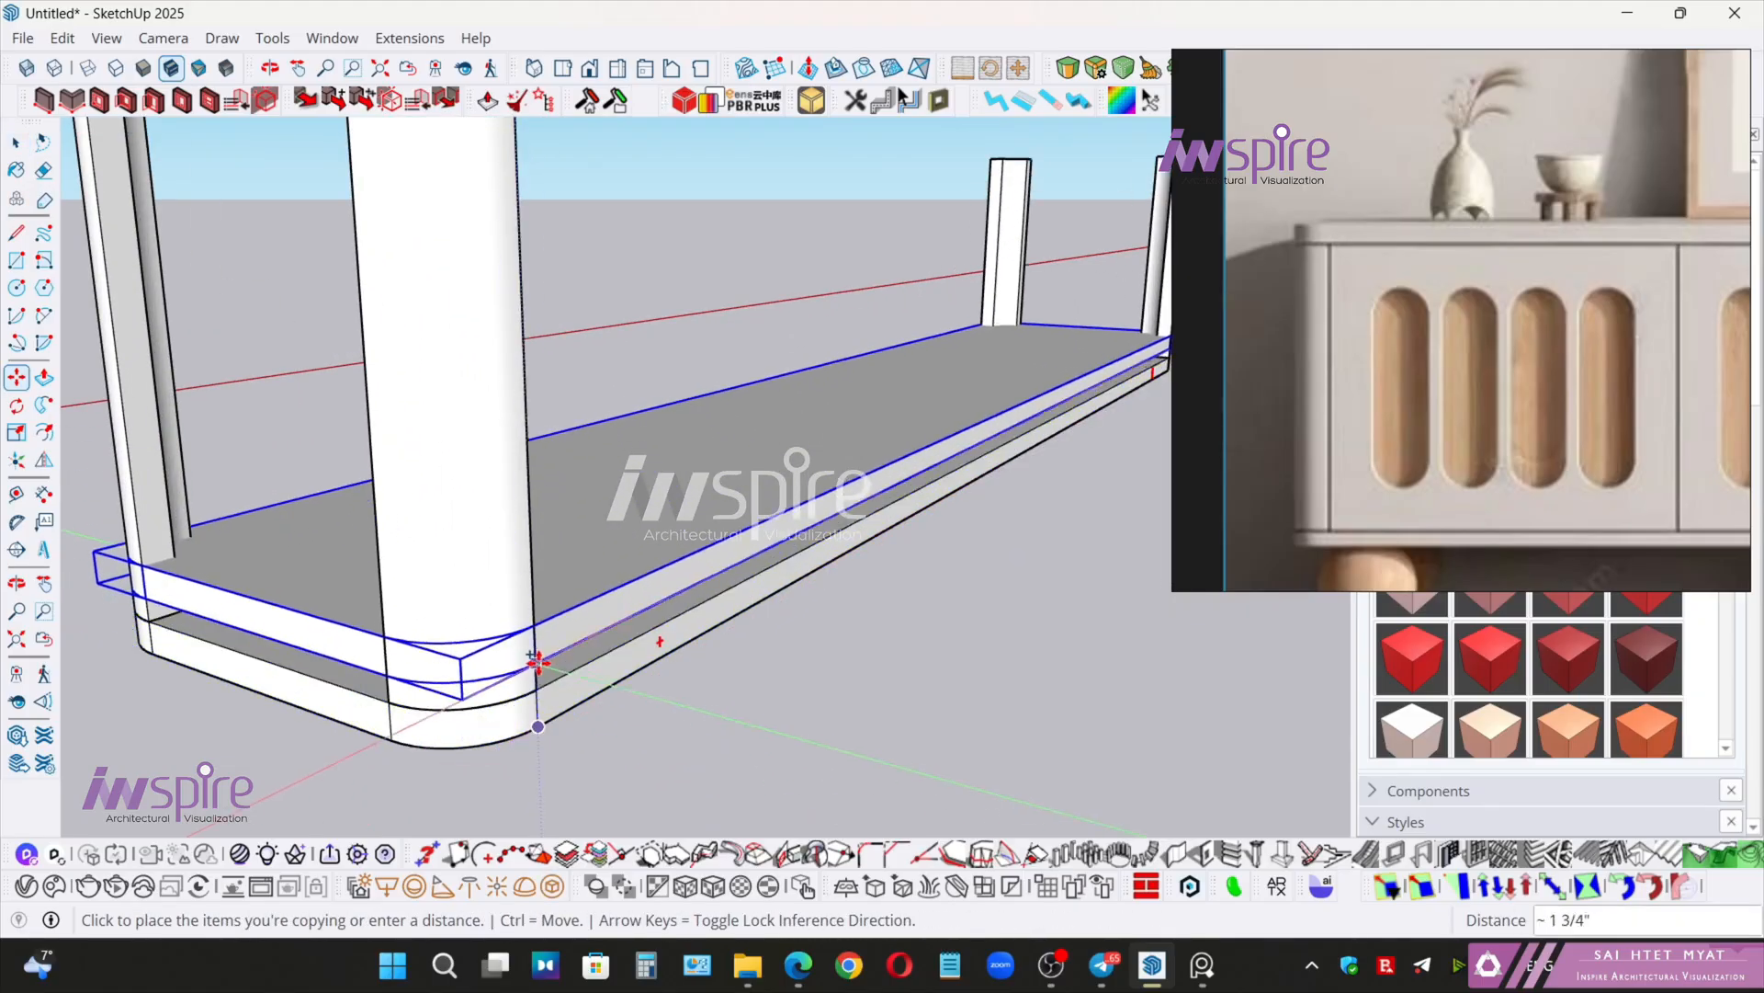
shift+middle_drag(559, 461, 543, 630)
click(559, 664)
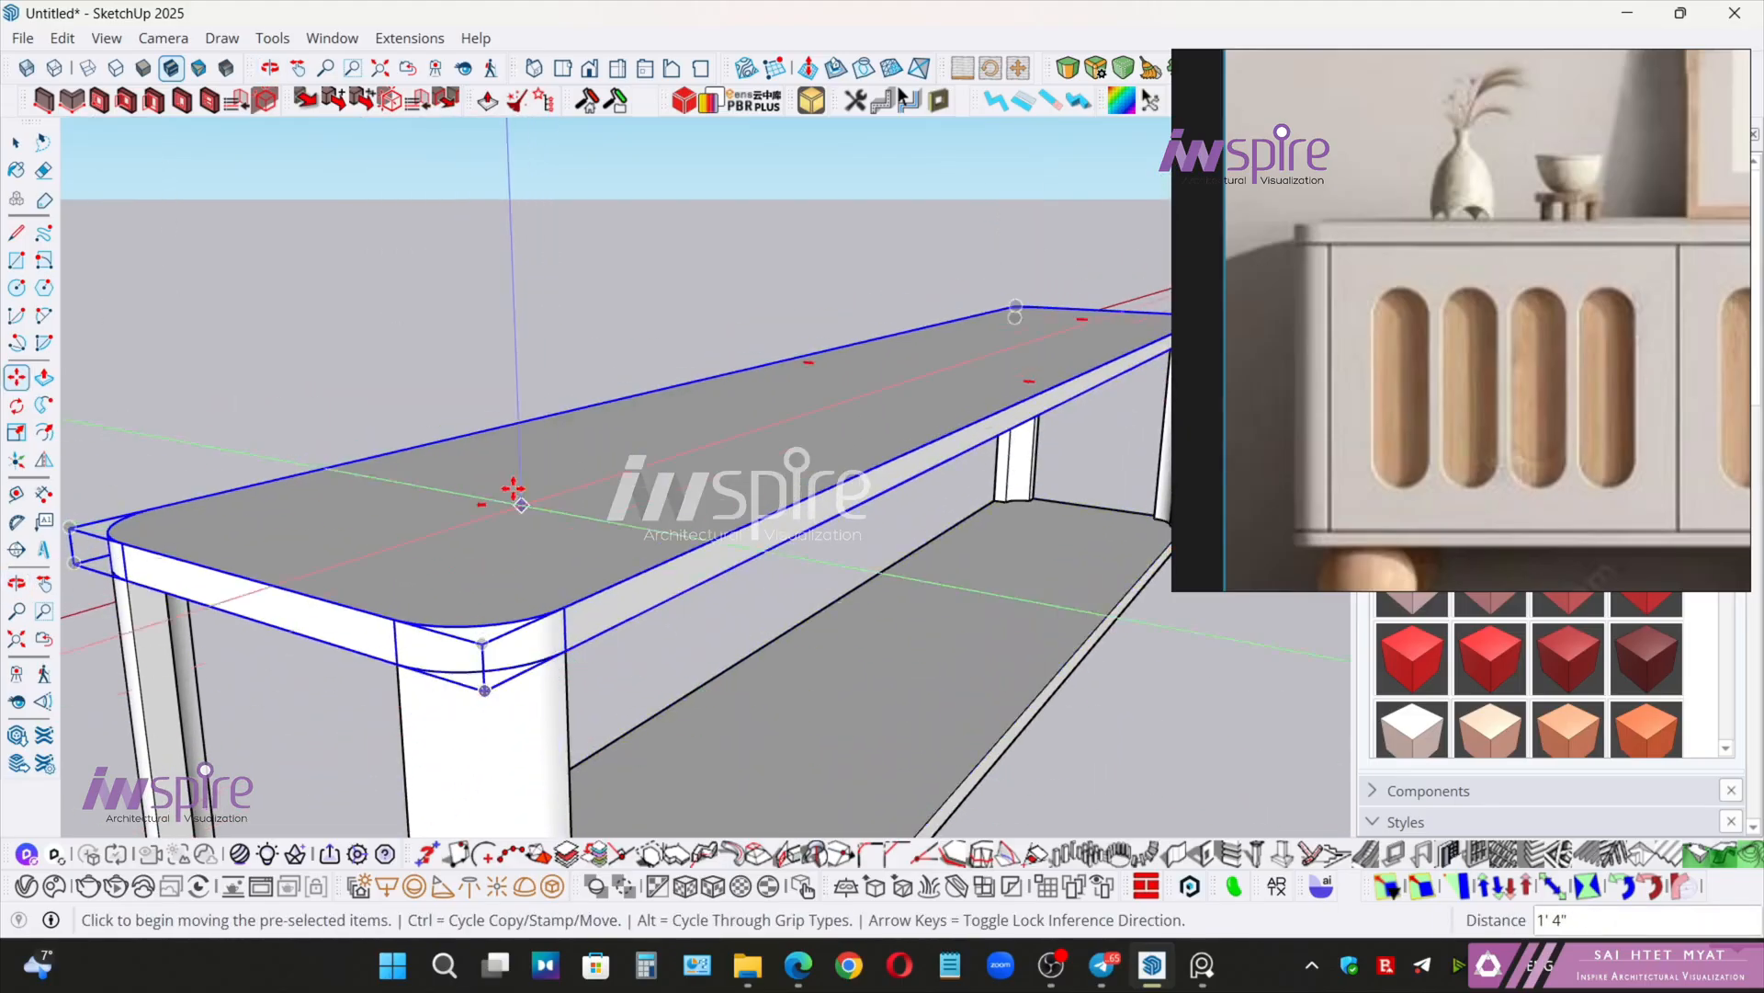
key(space)
click(433, 366)
- Examine the frame and the joint between the near front post and the slabs against the reference photo
scroll(572, 544, down, 4)
middle_drag(770, 625, 610, 504)
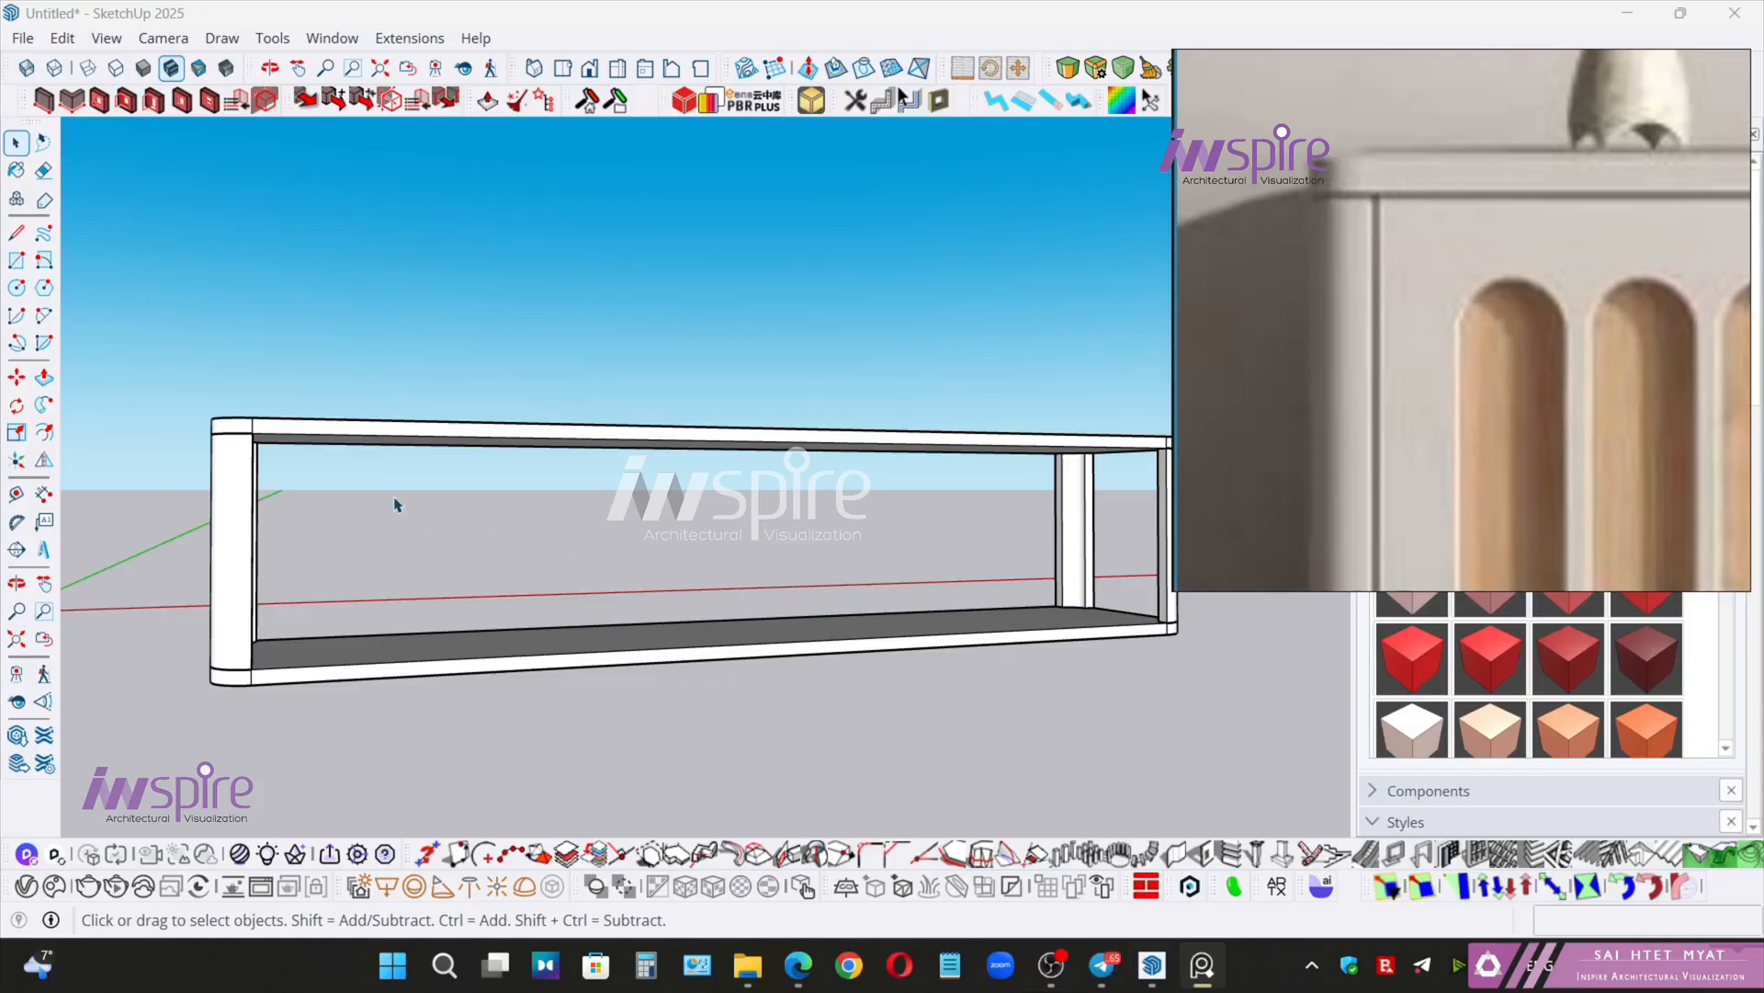
middle_drag(397, 504, 781, 514)
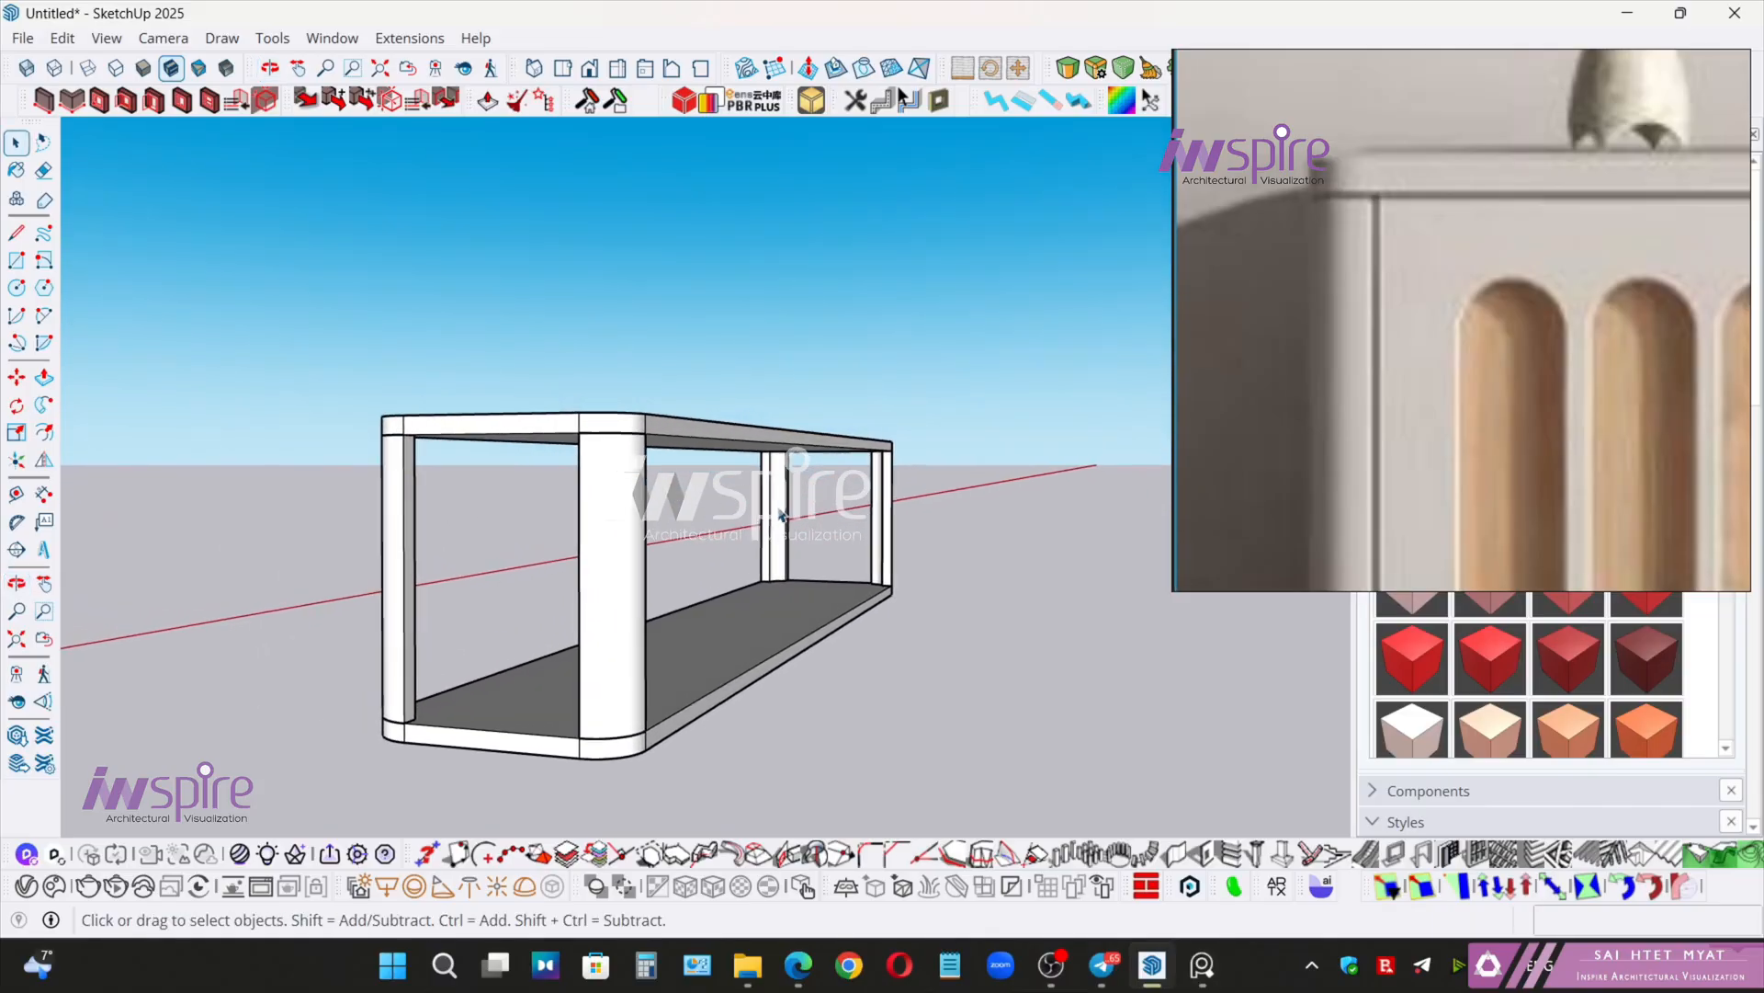
middle_drag(746, 577, 593, 544)
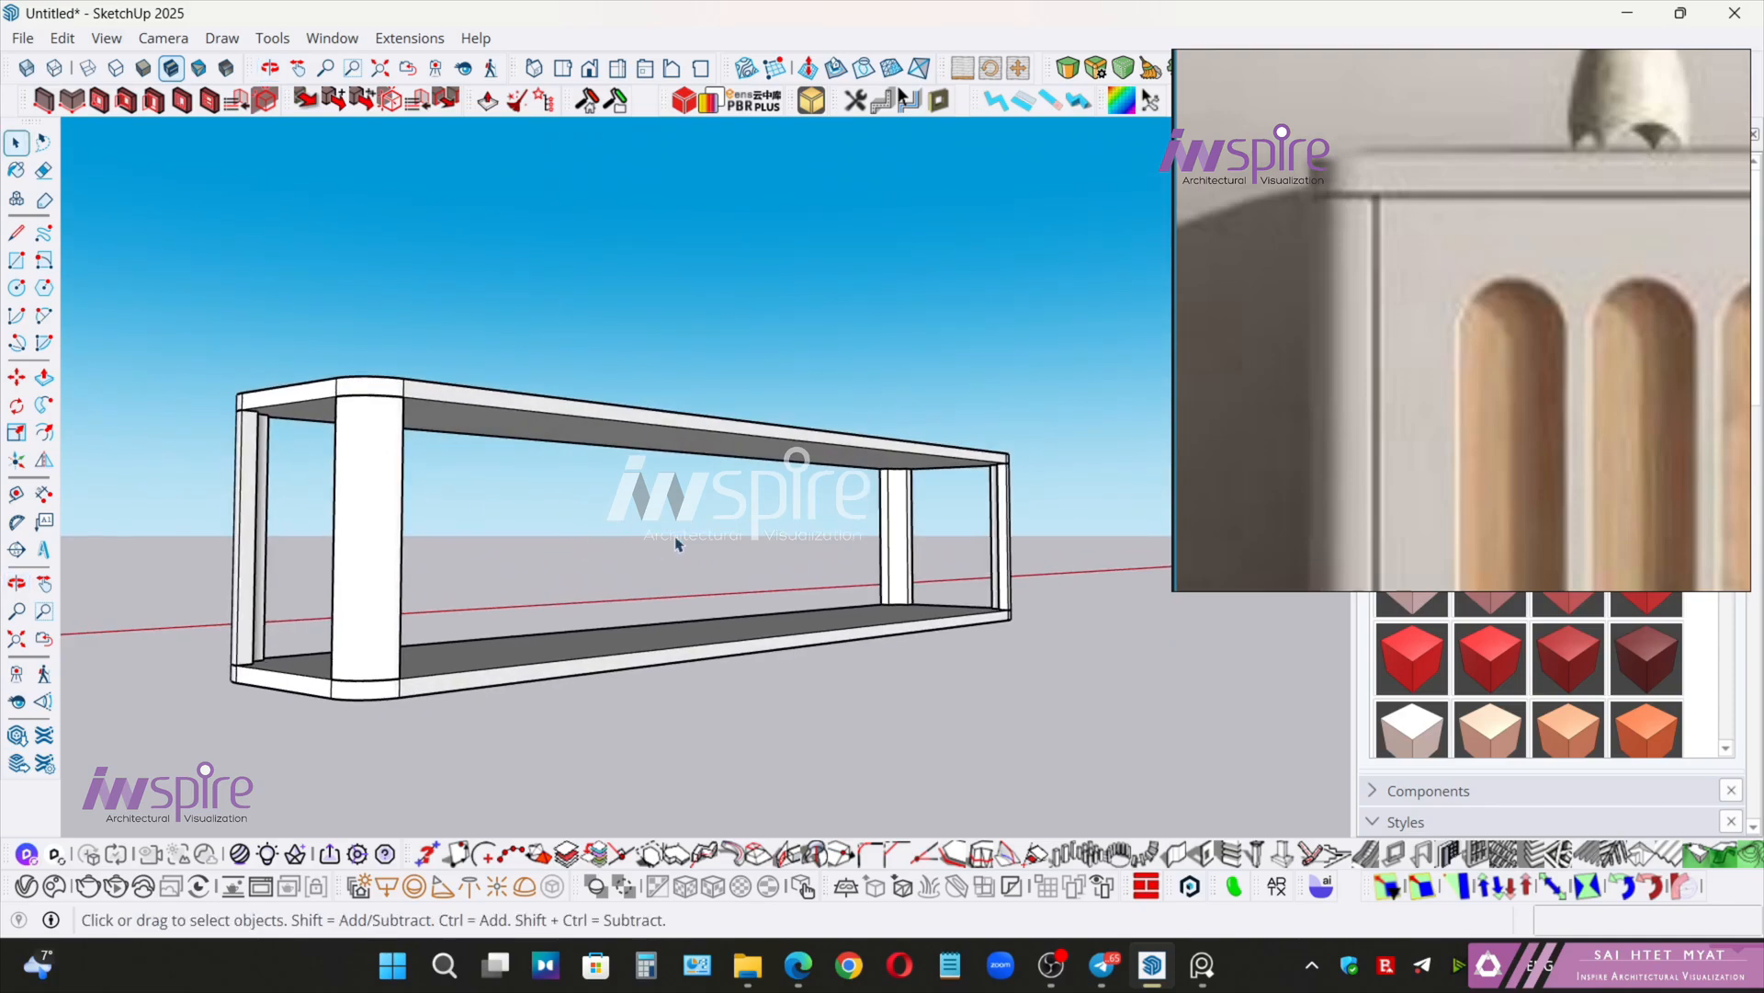
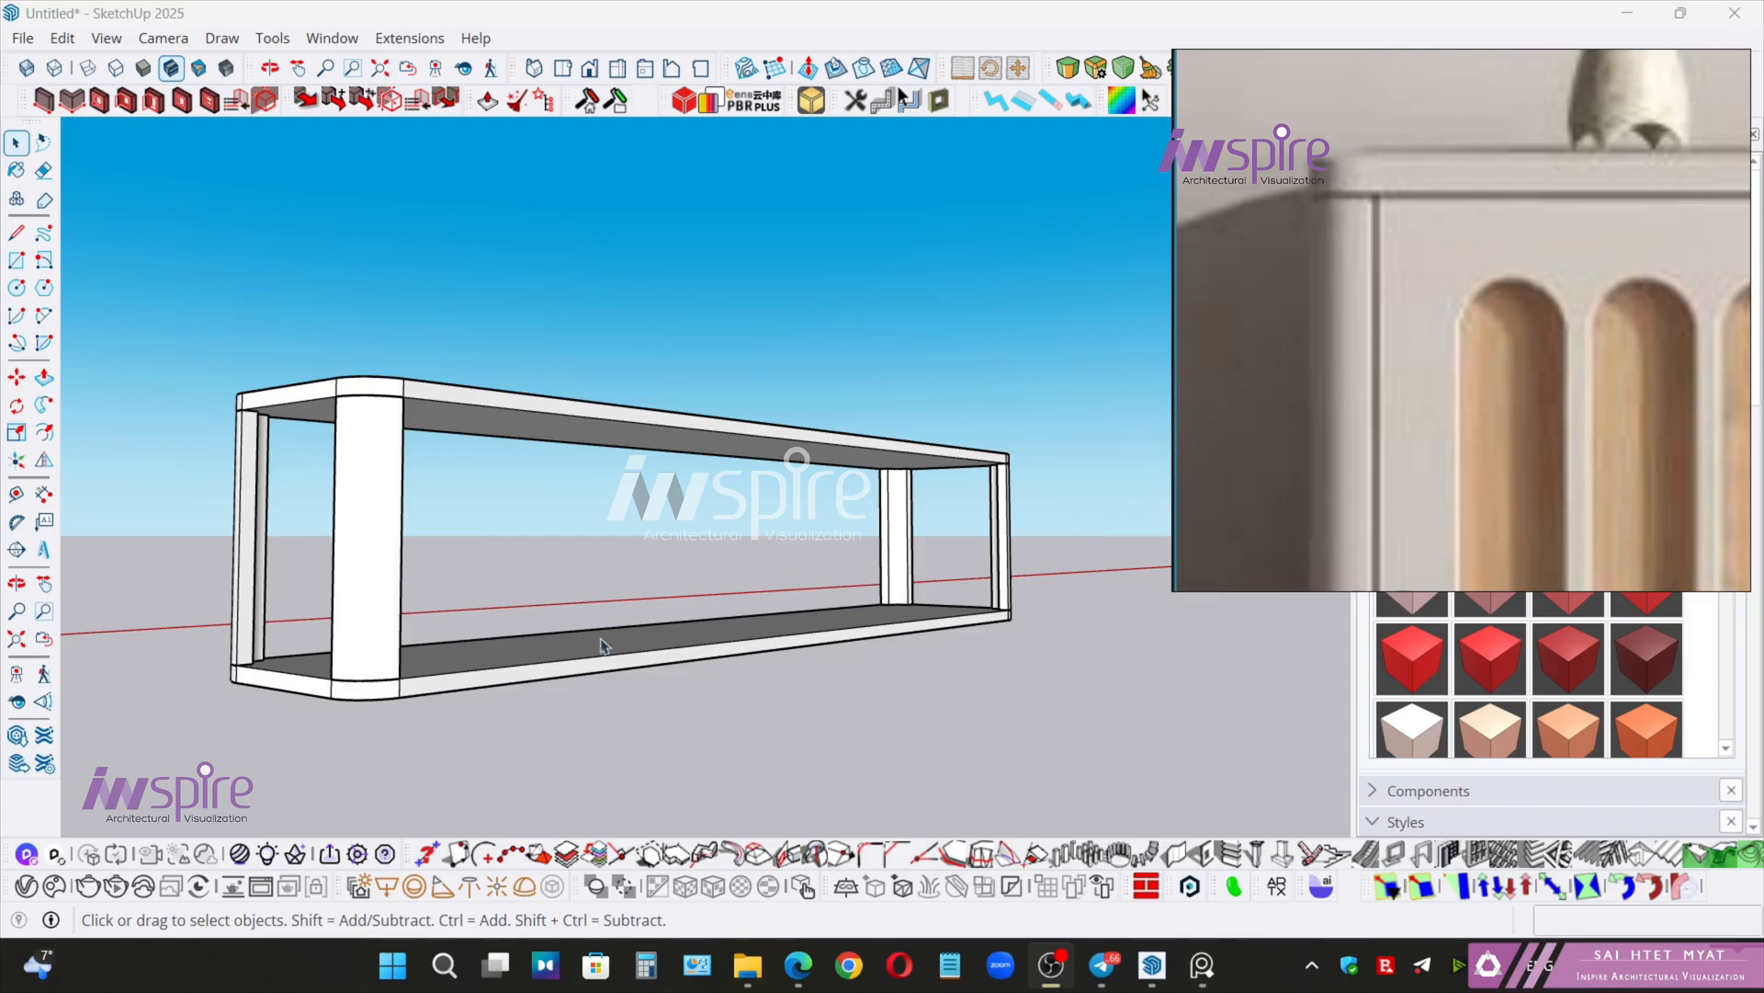
middle_drag(1377, 216, 1435, 232)
scroll(1410, 222, up, 1)
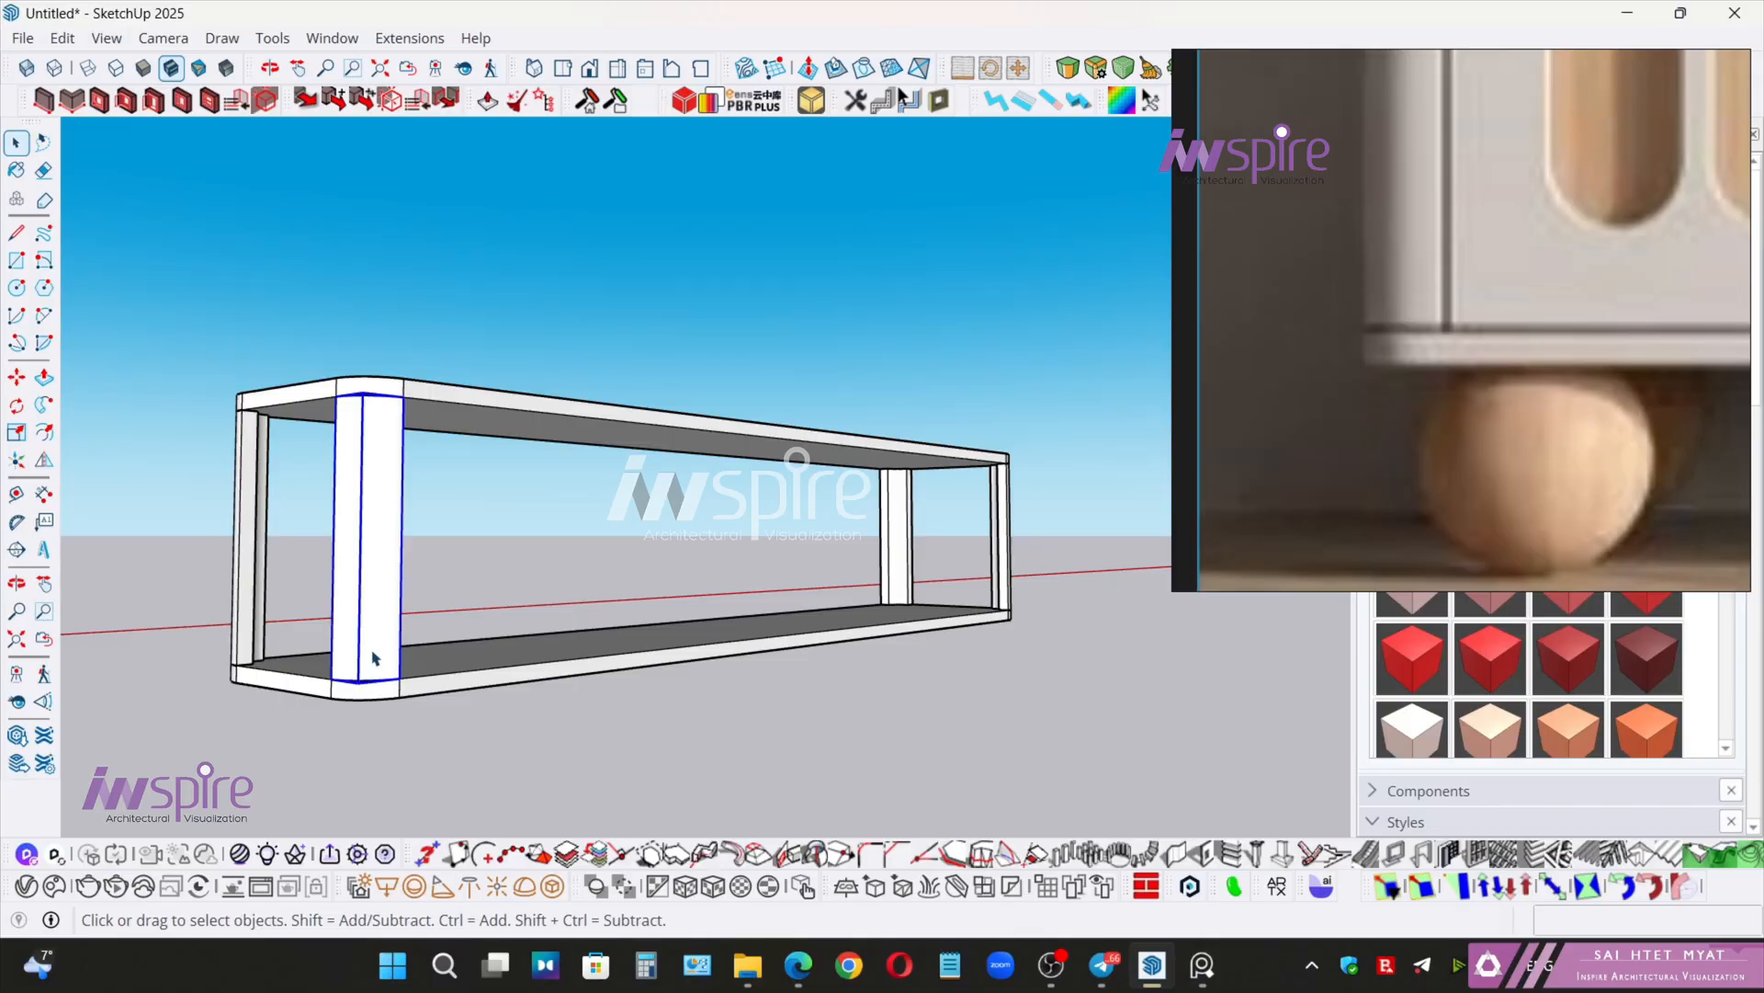
scroll(373, 658, up, 6)
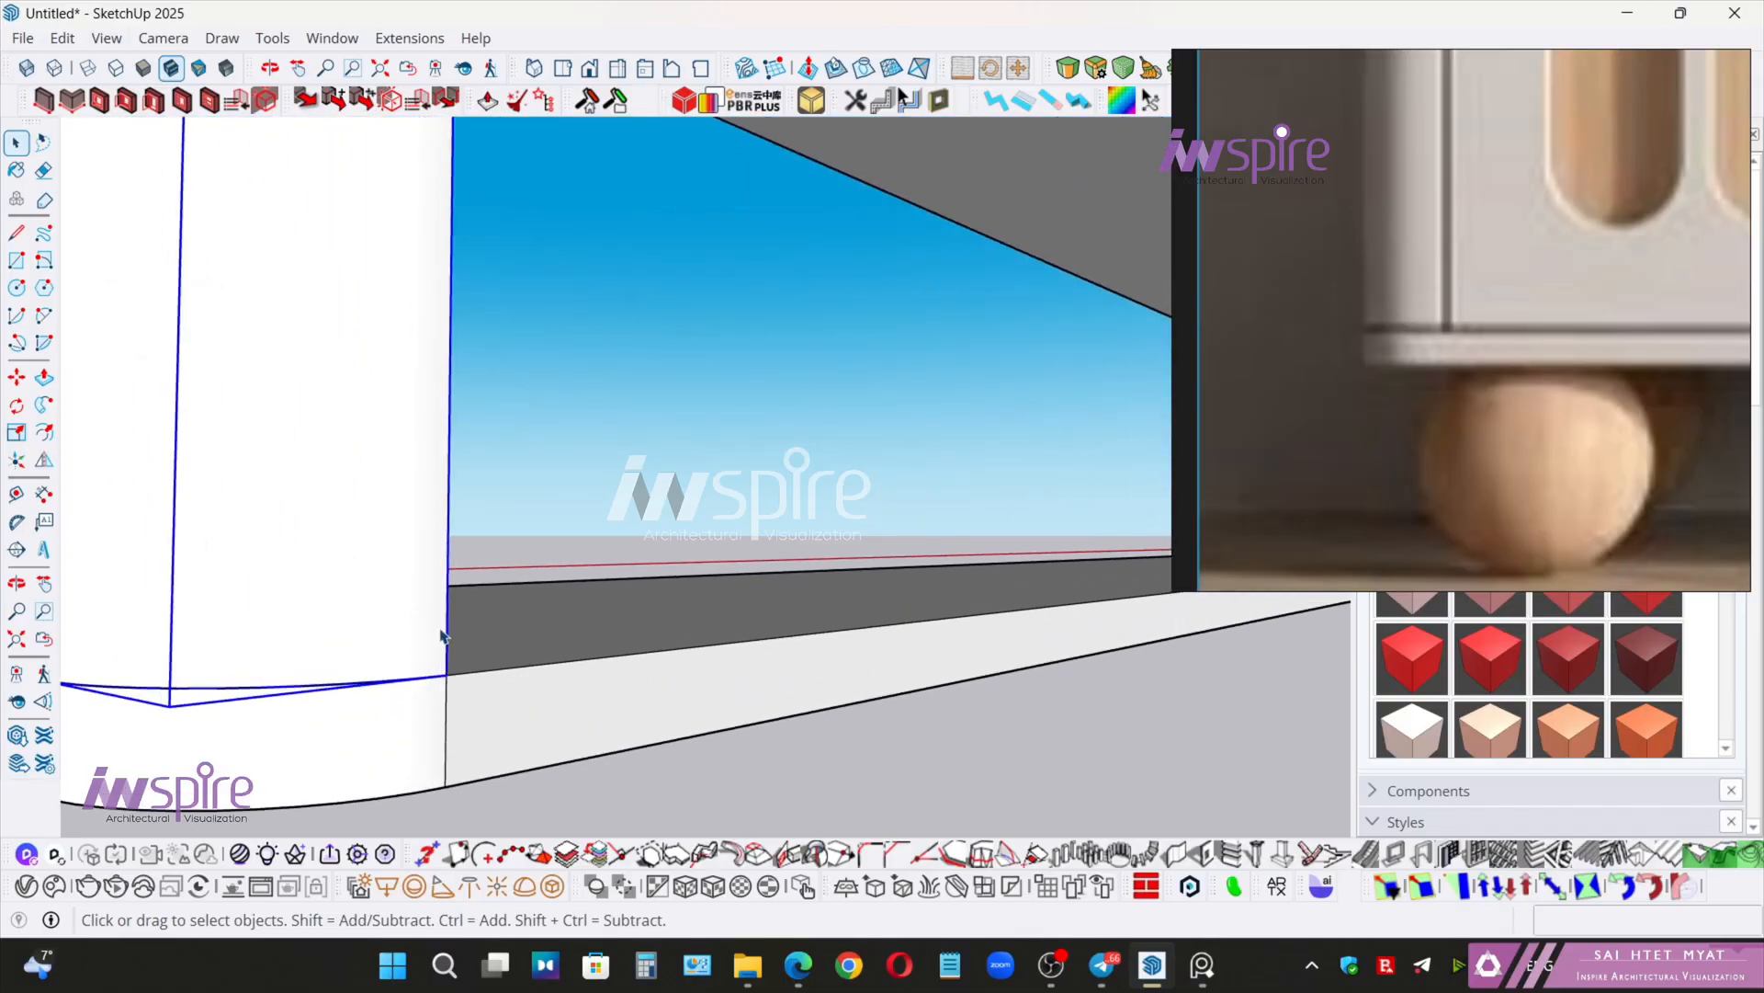
scroll(426, 690, down, 5)
middle_drag(463, 688, 487, 726)
scroll(444, 693, down, 4)
click(547, 504)
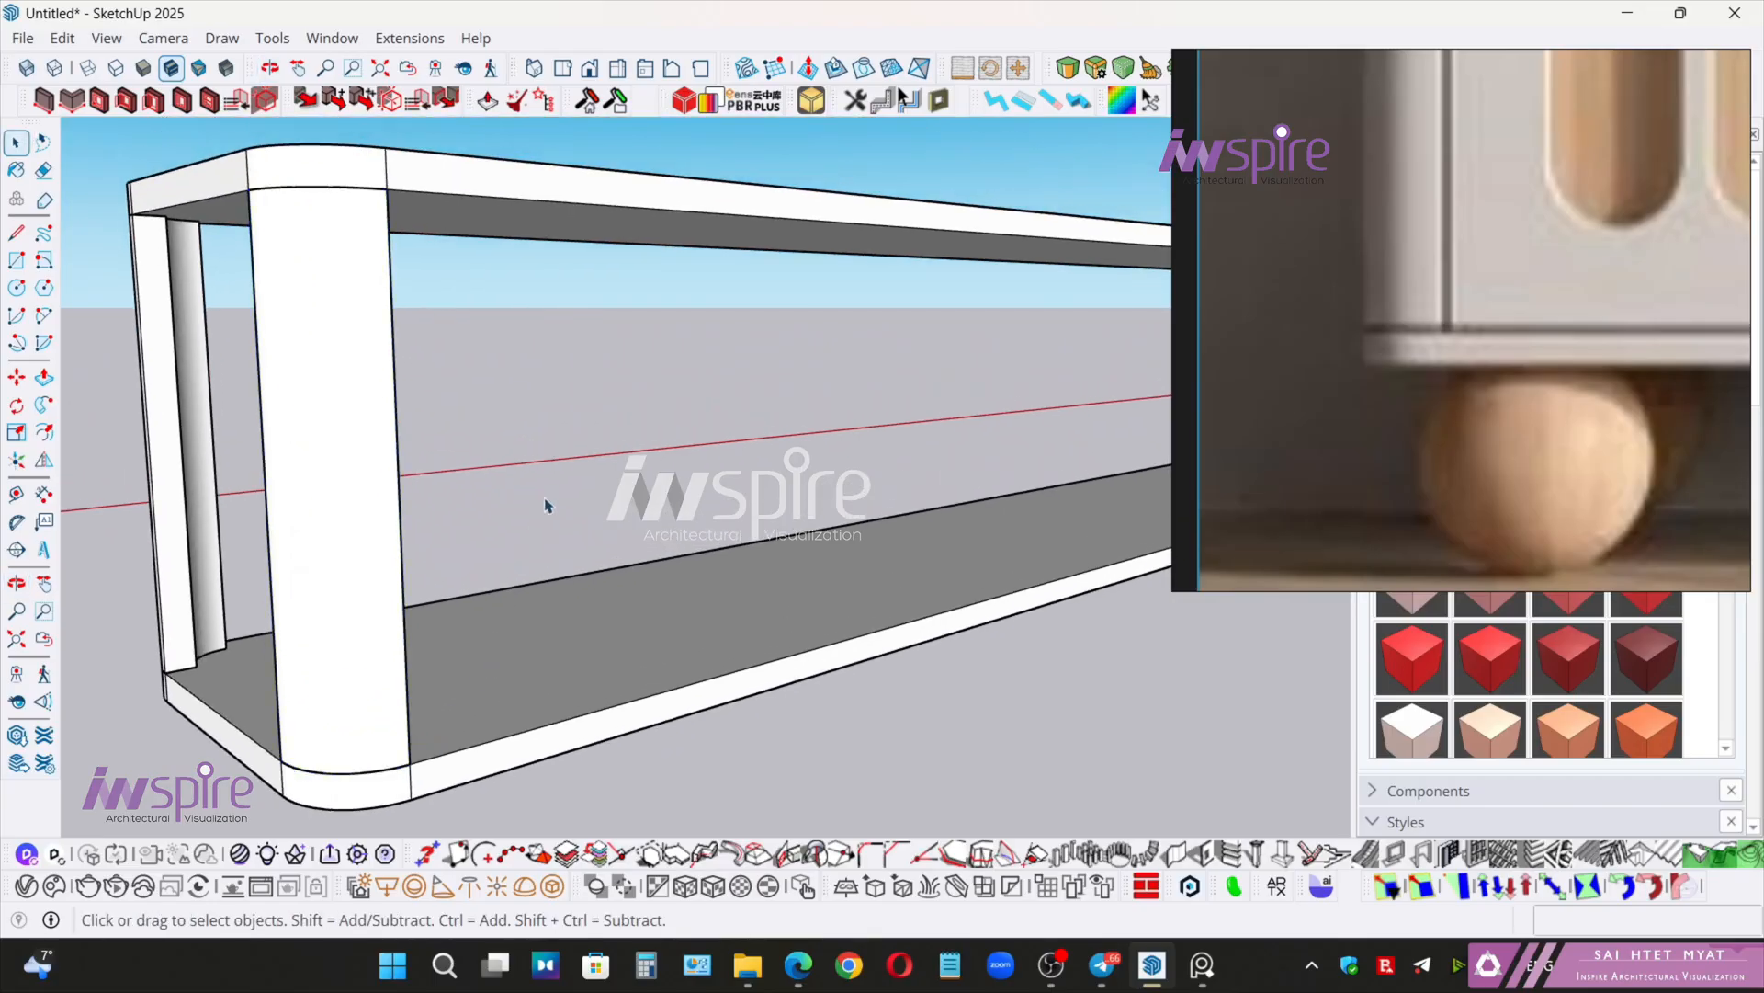
scroll(501, 597, down, 5)
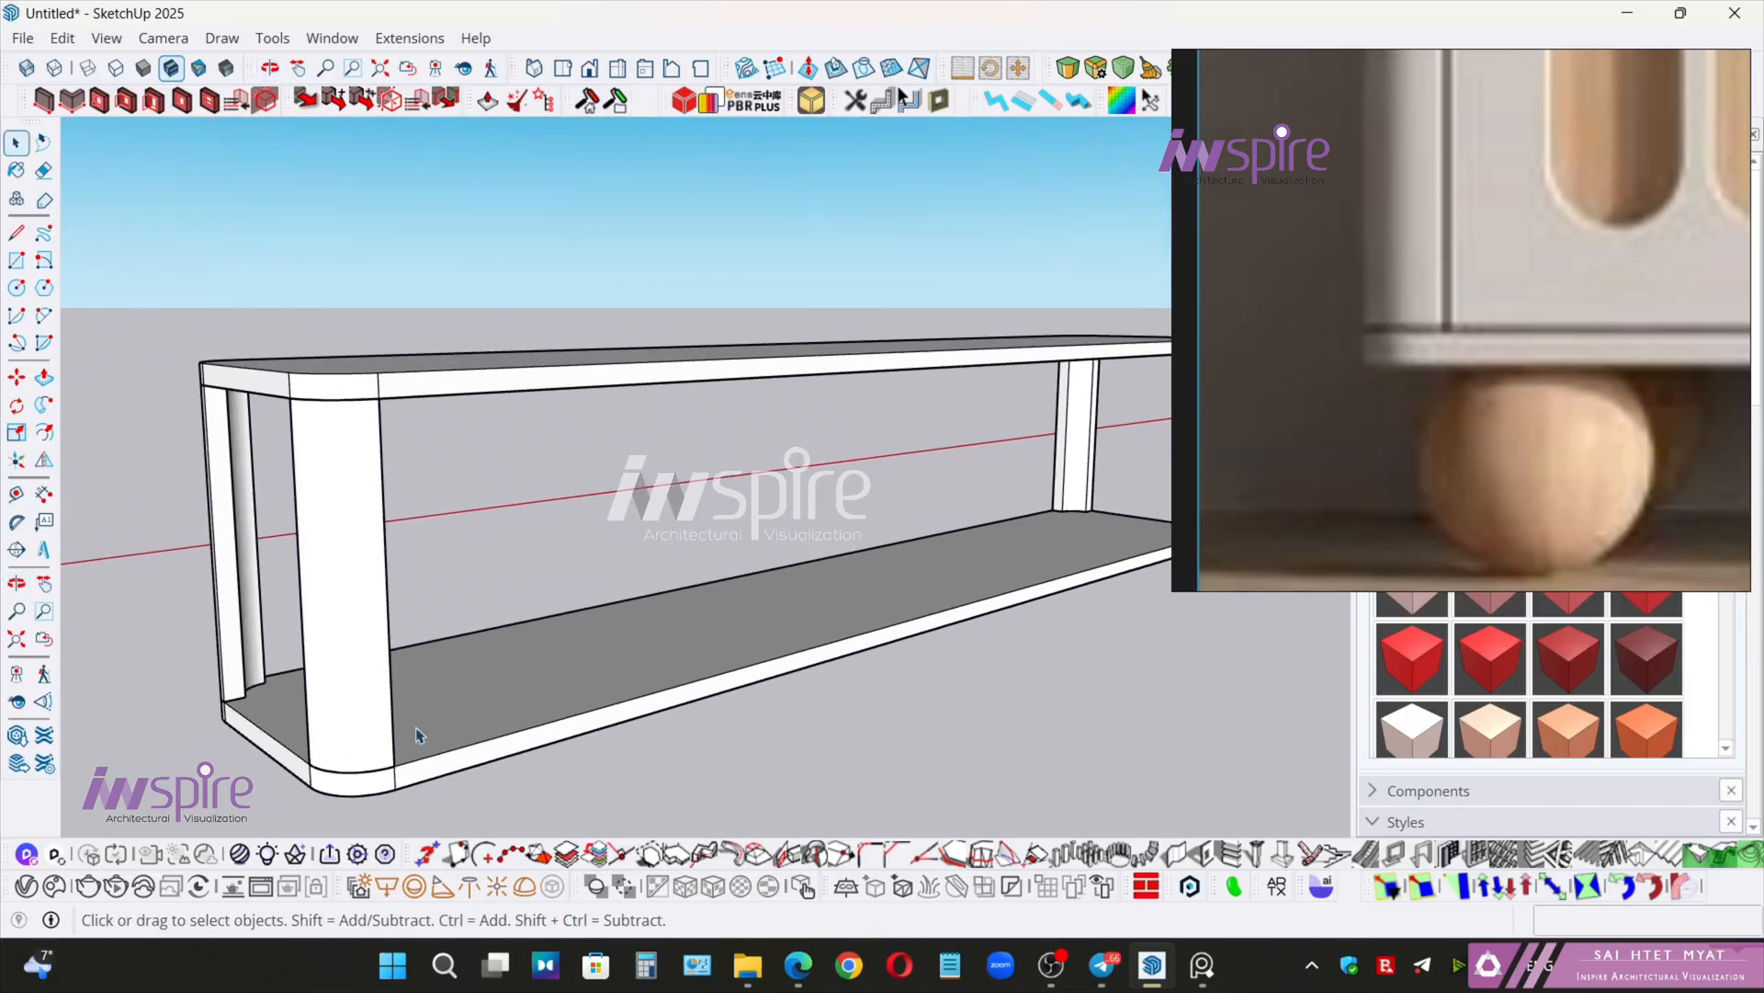
scroll(418, 735, up, 5)
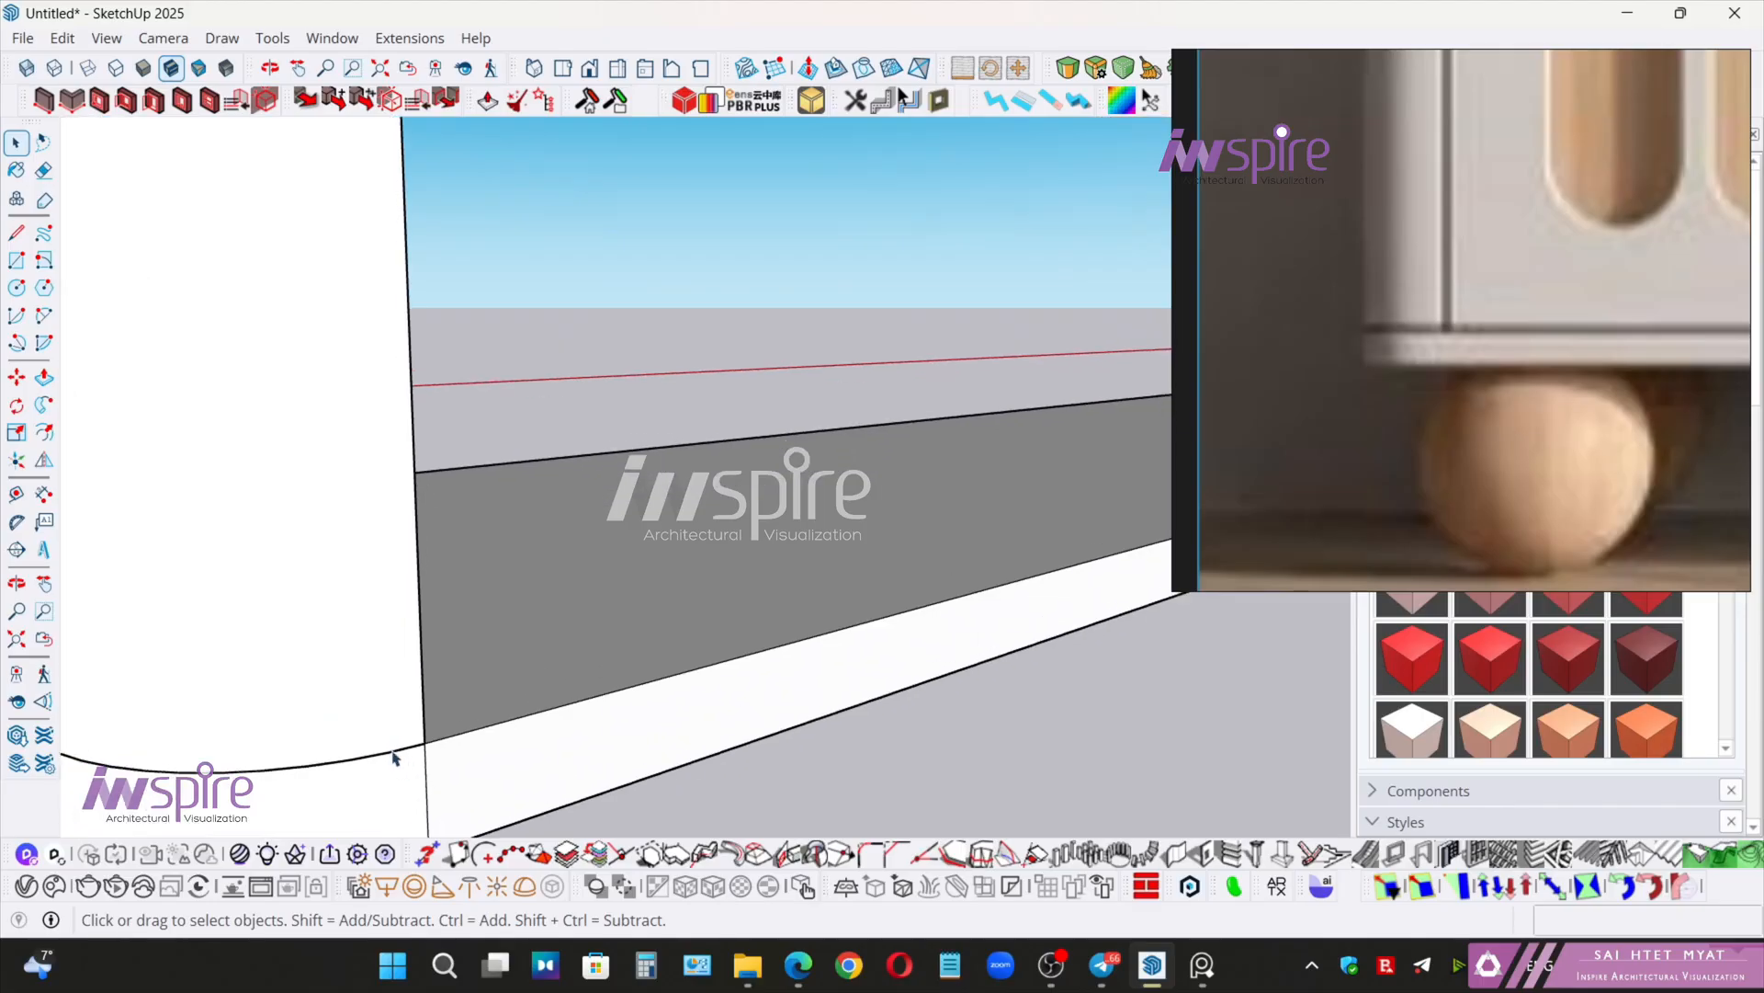
scroll(439, 743, up, 3)
middle_drag(441, 746, 343, 686)
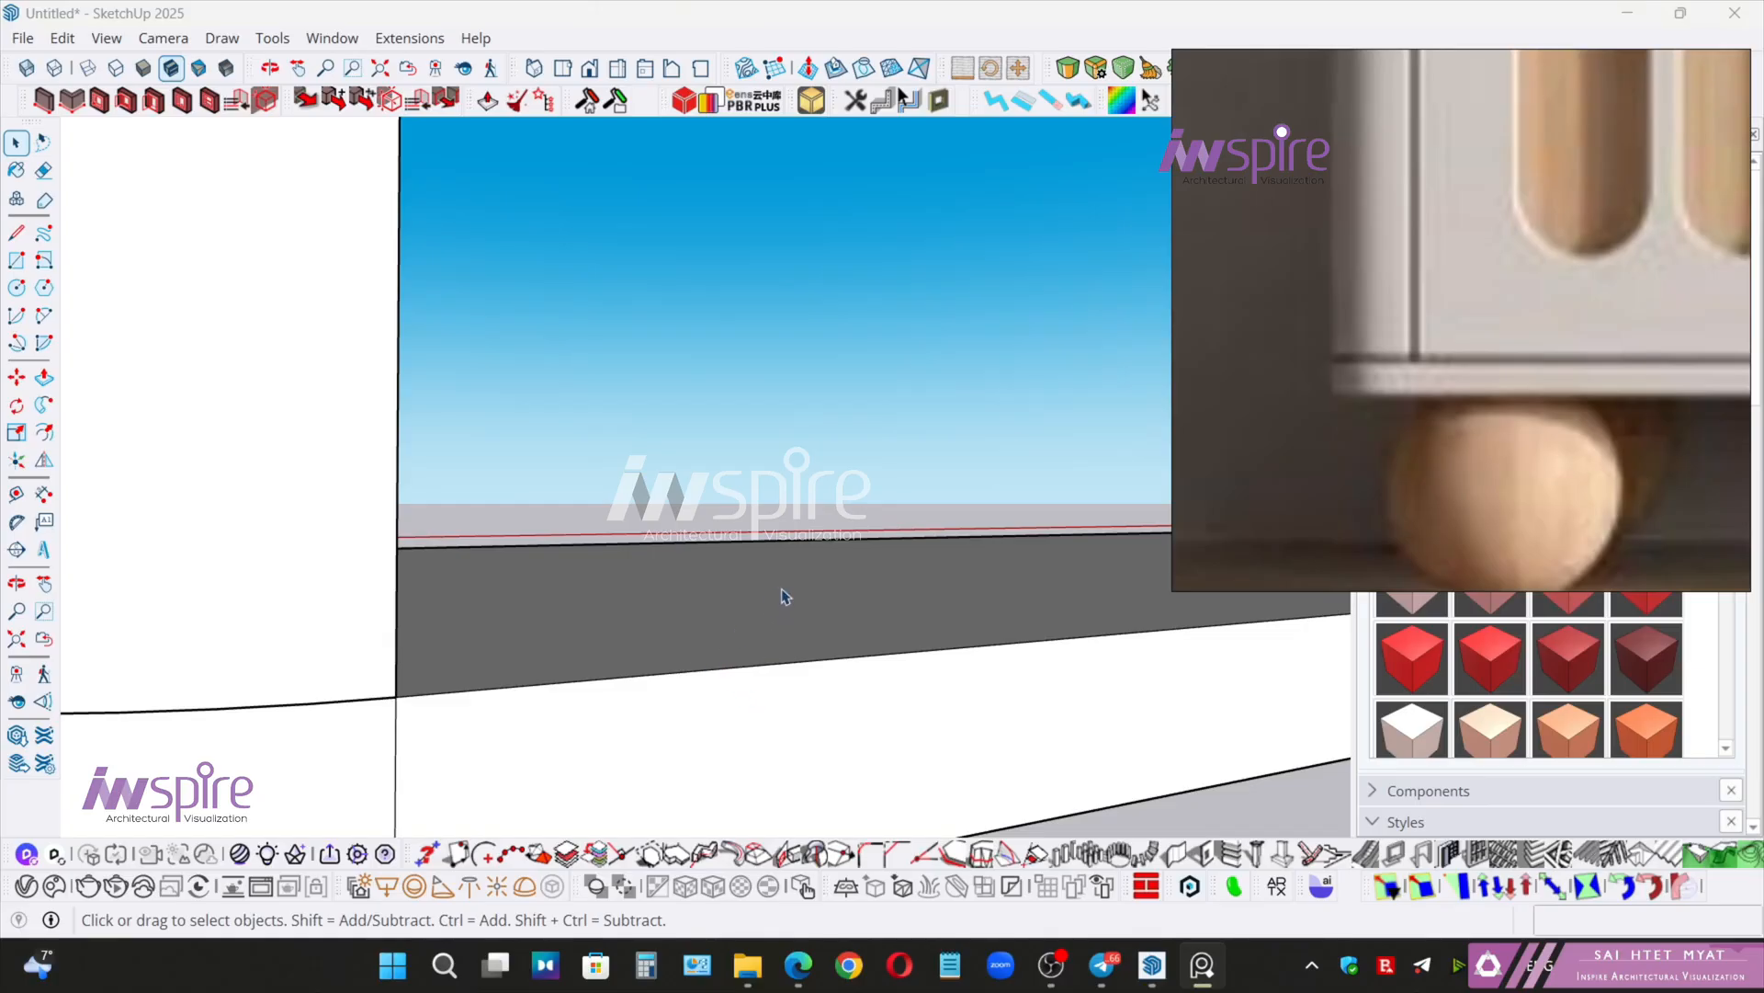
scroll(846, 559, down, 5)
scroll(853, 565, down, 5)
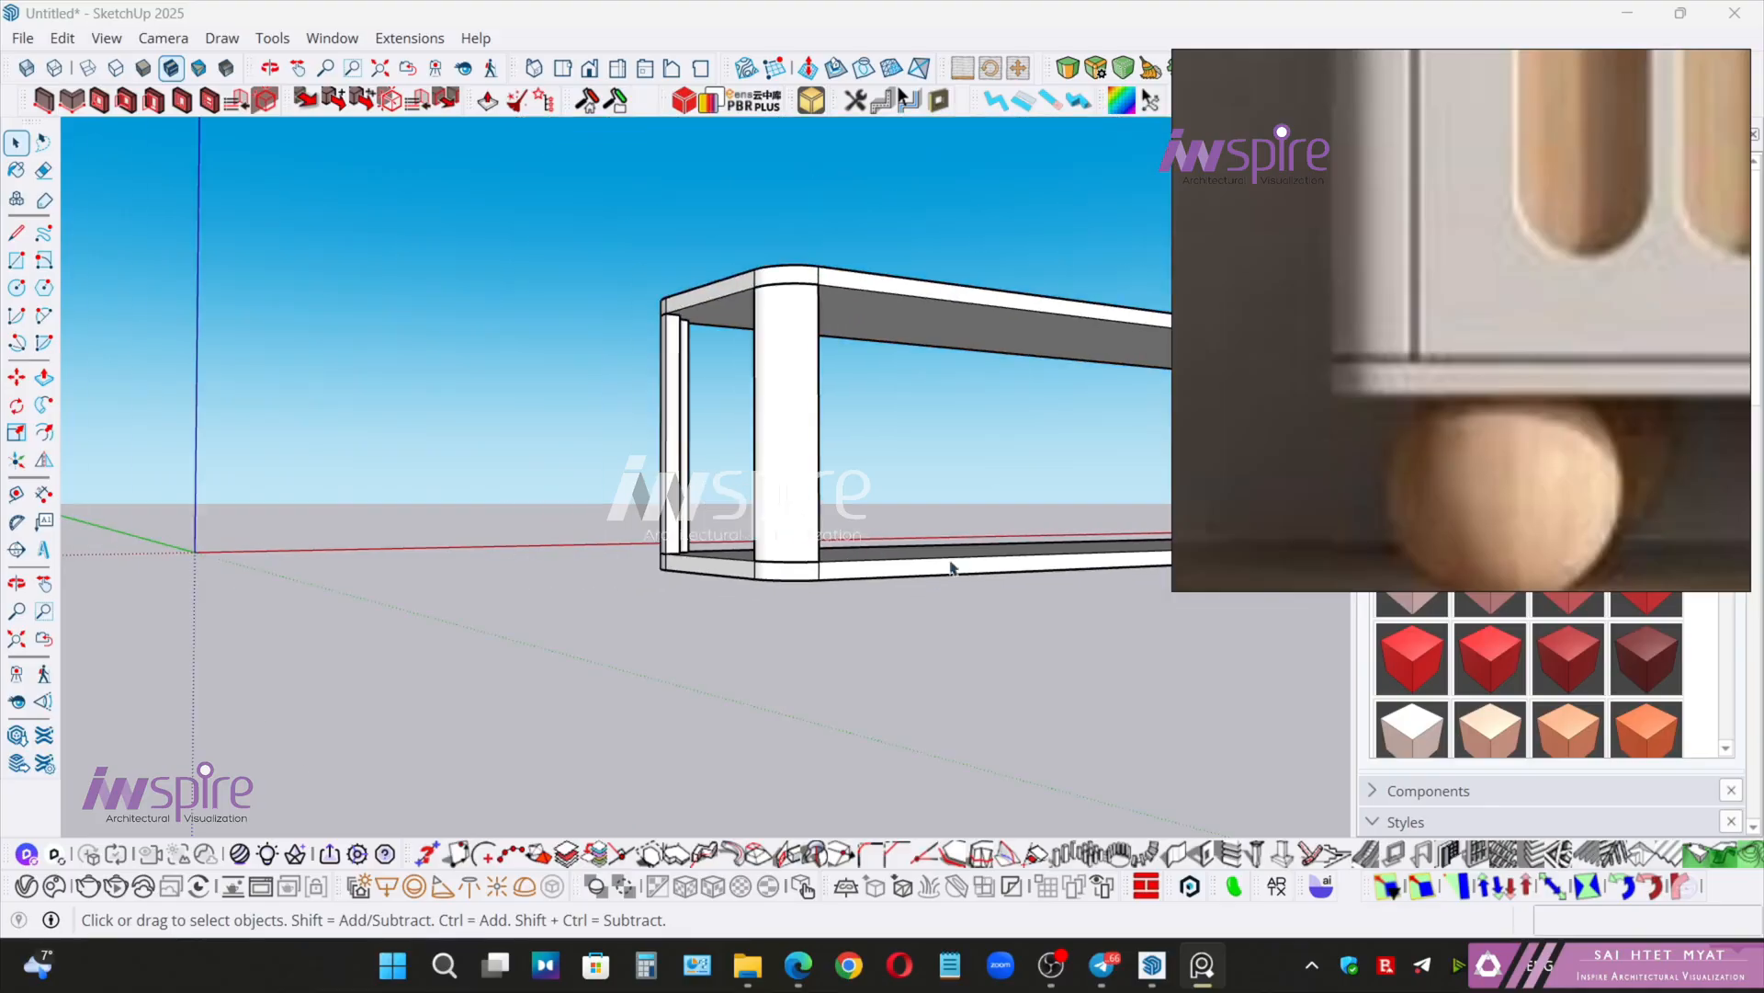
middle_drag(953, 563, 772, 670)
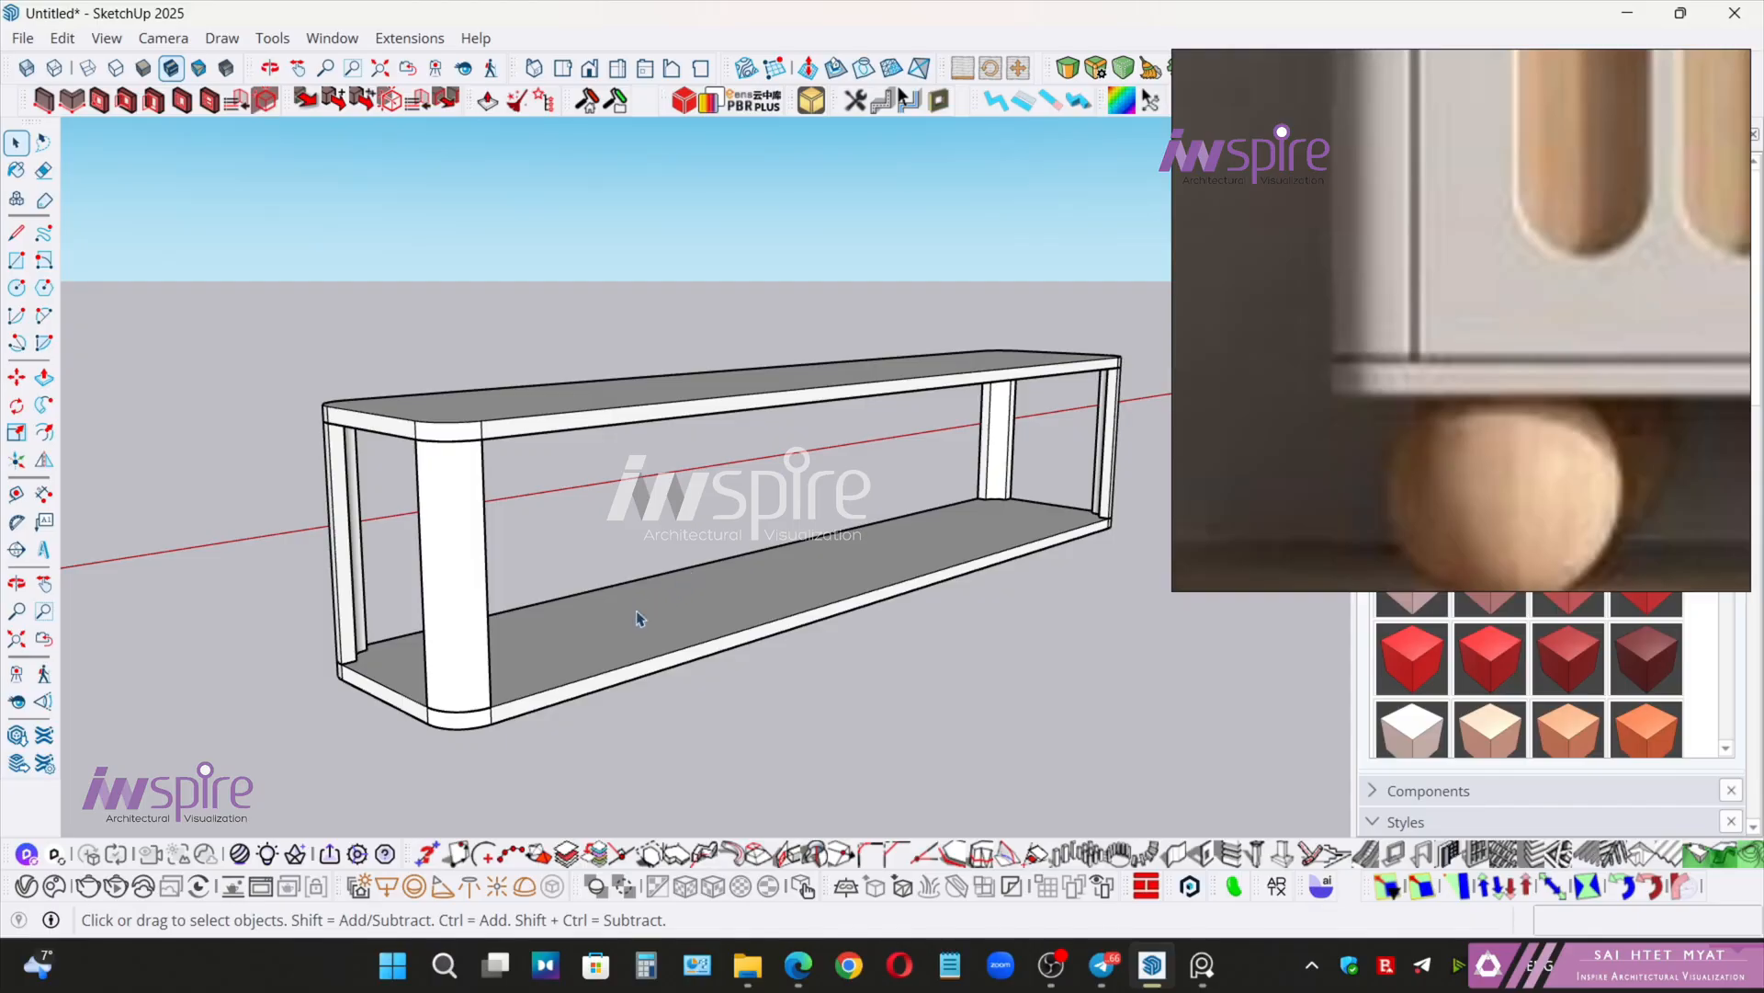
middle_drag(551, 674, 557, 714)
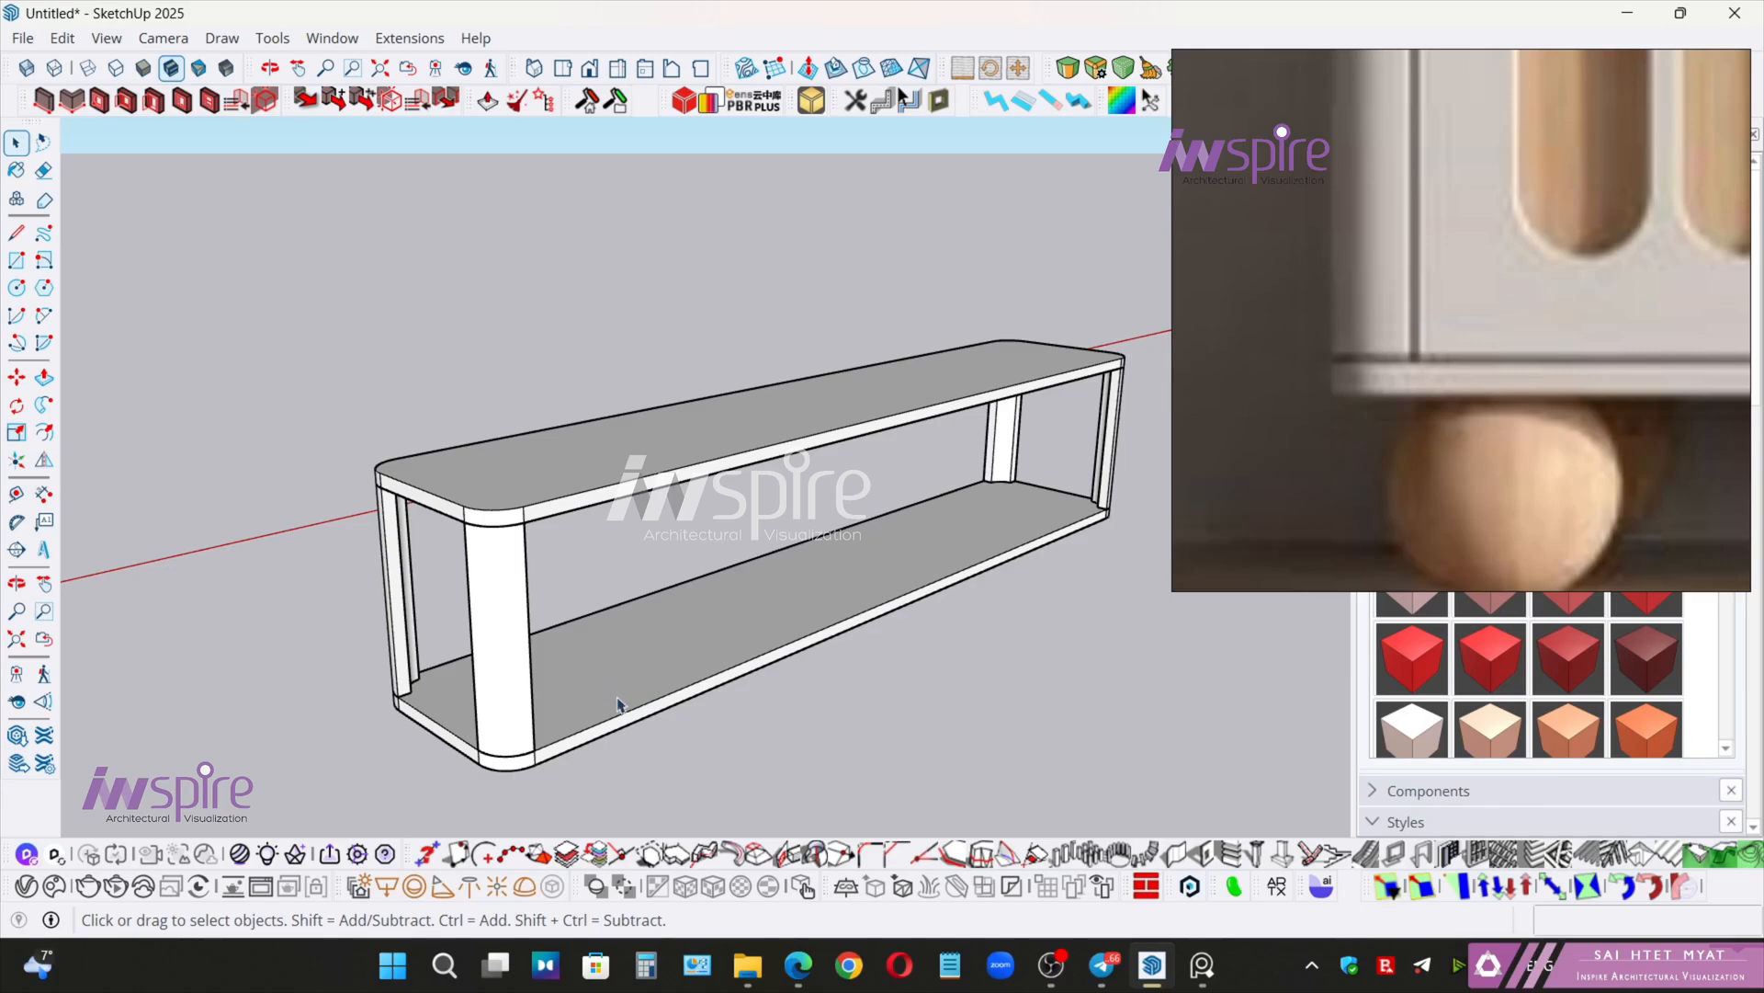
key(l)
middle_drag(591, 691, 564, 697)
scroll(565, 696, up, 4)
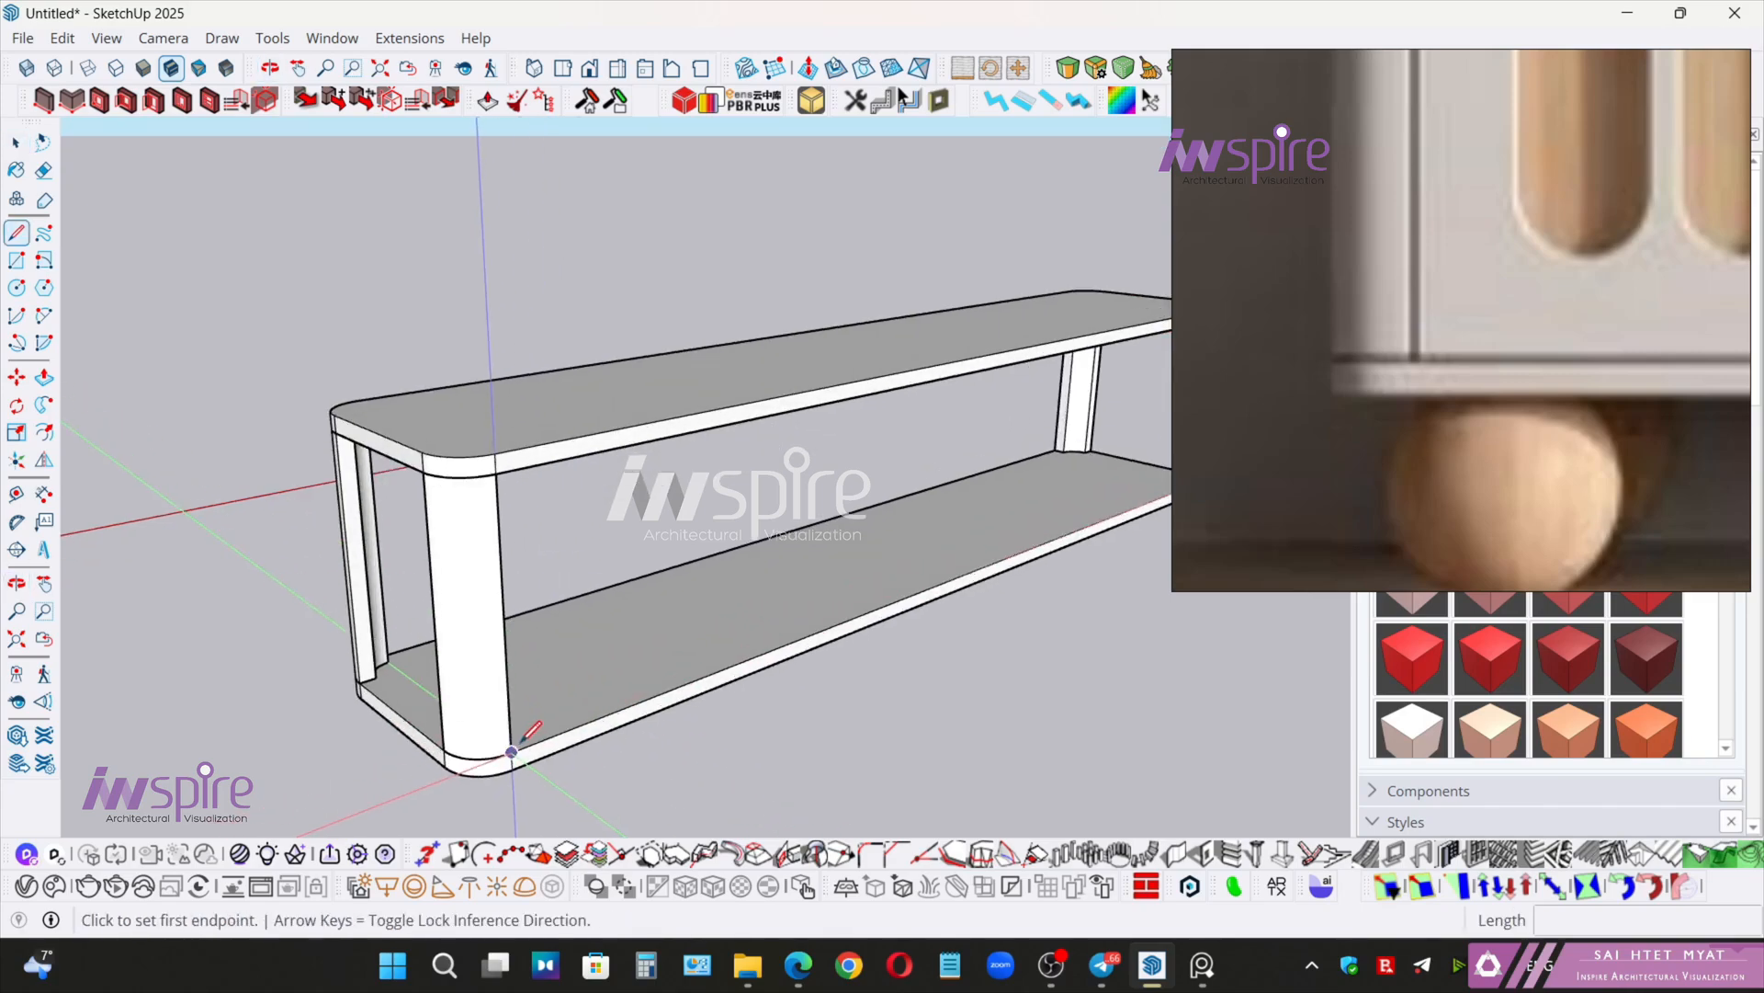
click(510, 754)
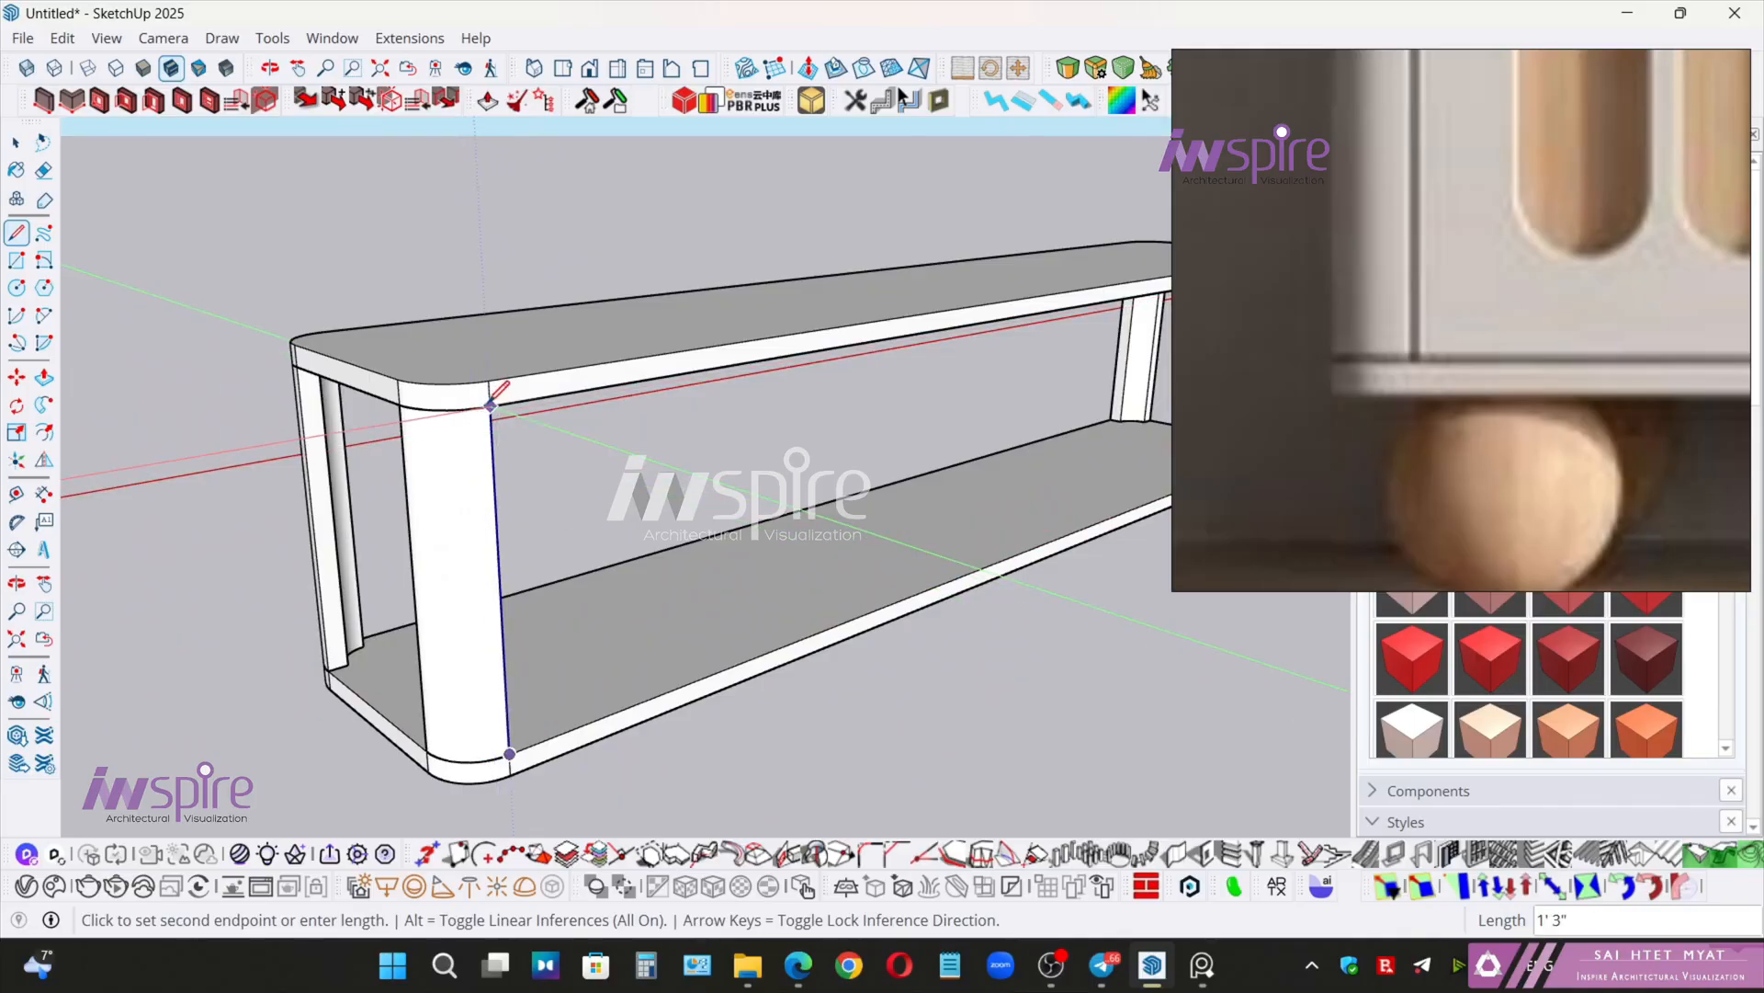
key(space)
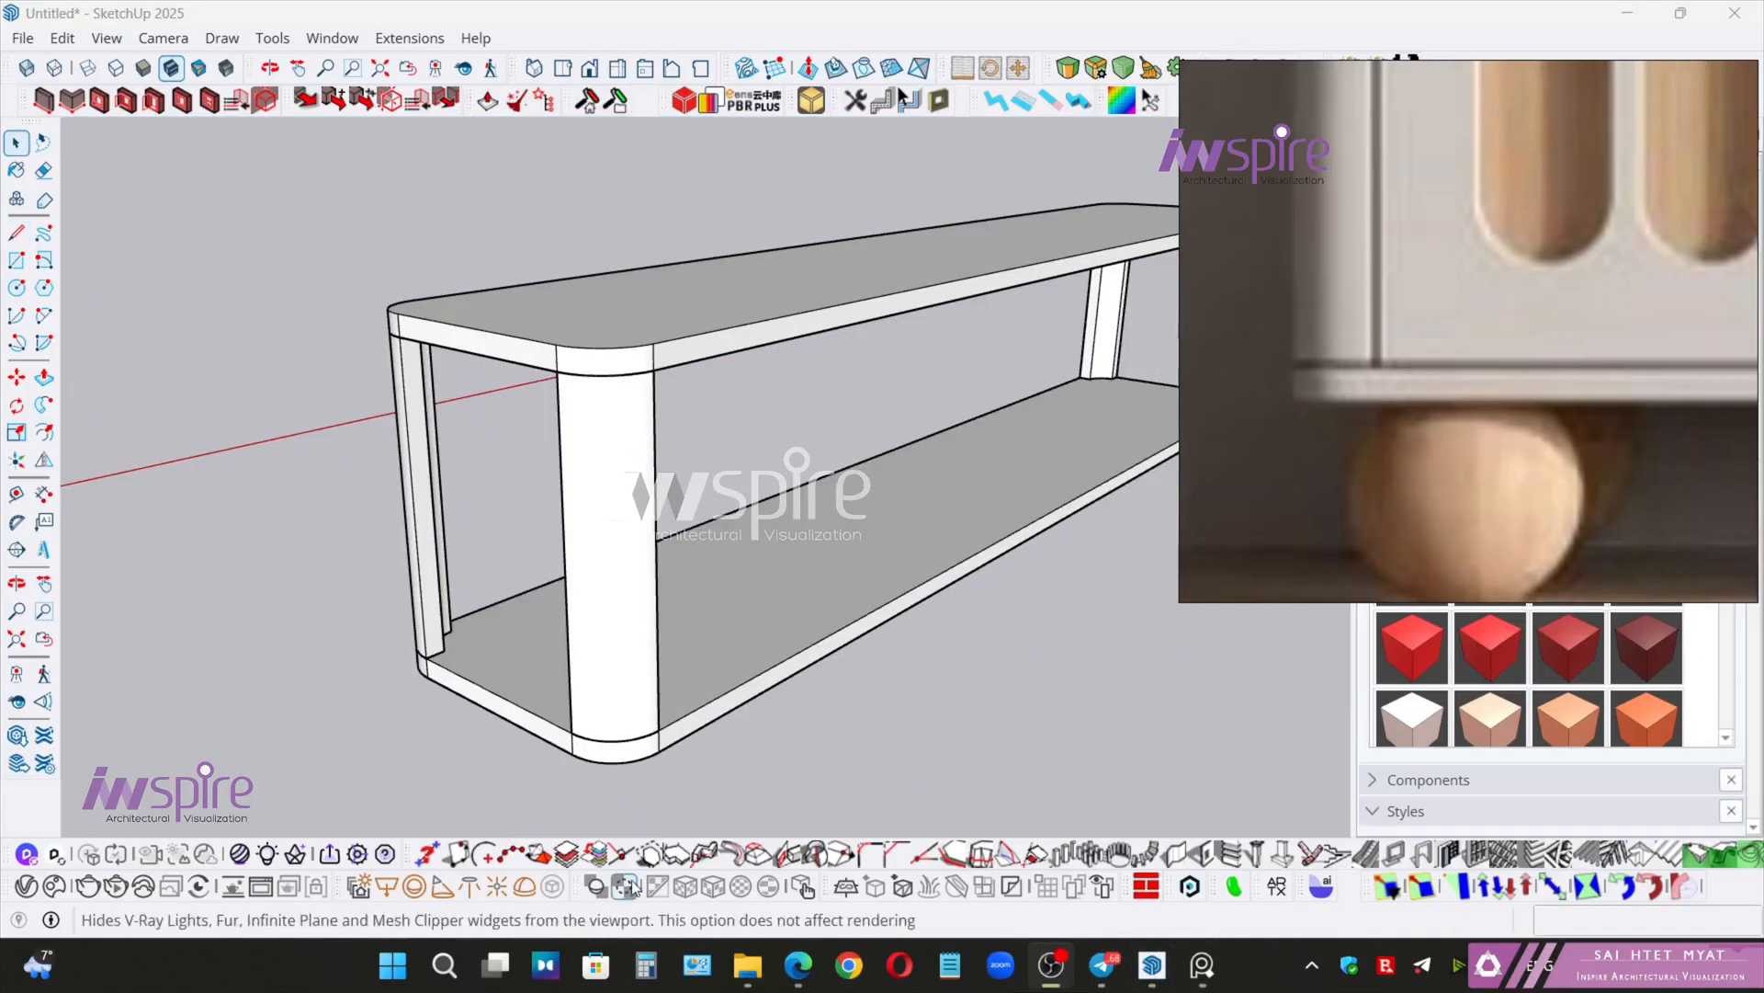
- Draw a vertical 1'3" line along the near front post's inner edge, from the bottom slab to the top slab
middle_drag(735, 699, 496, 748)
key(l)
scroll(445, 700, up, 1)
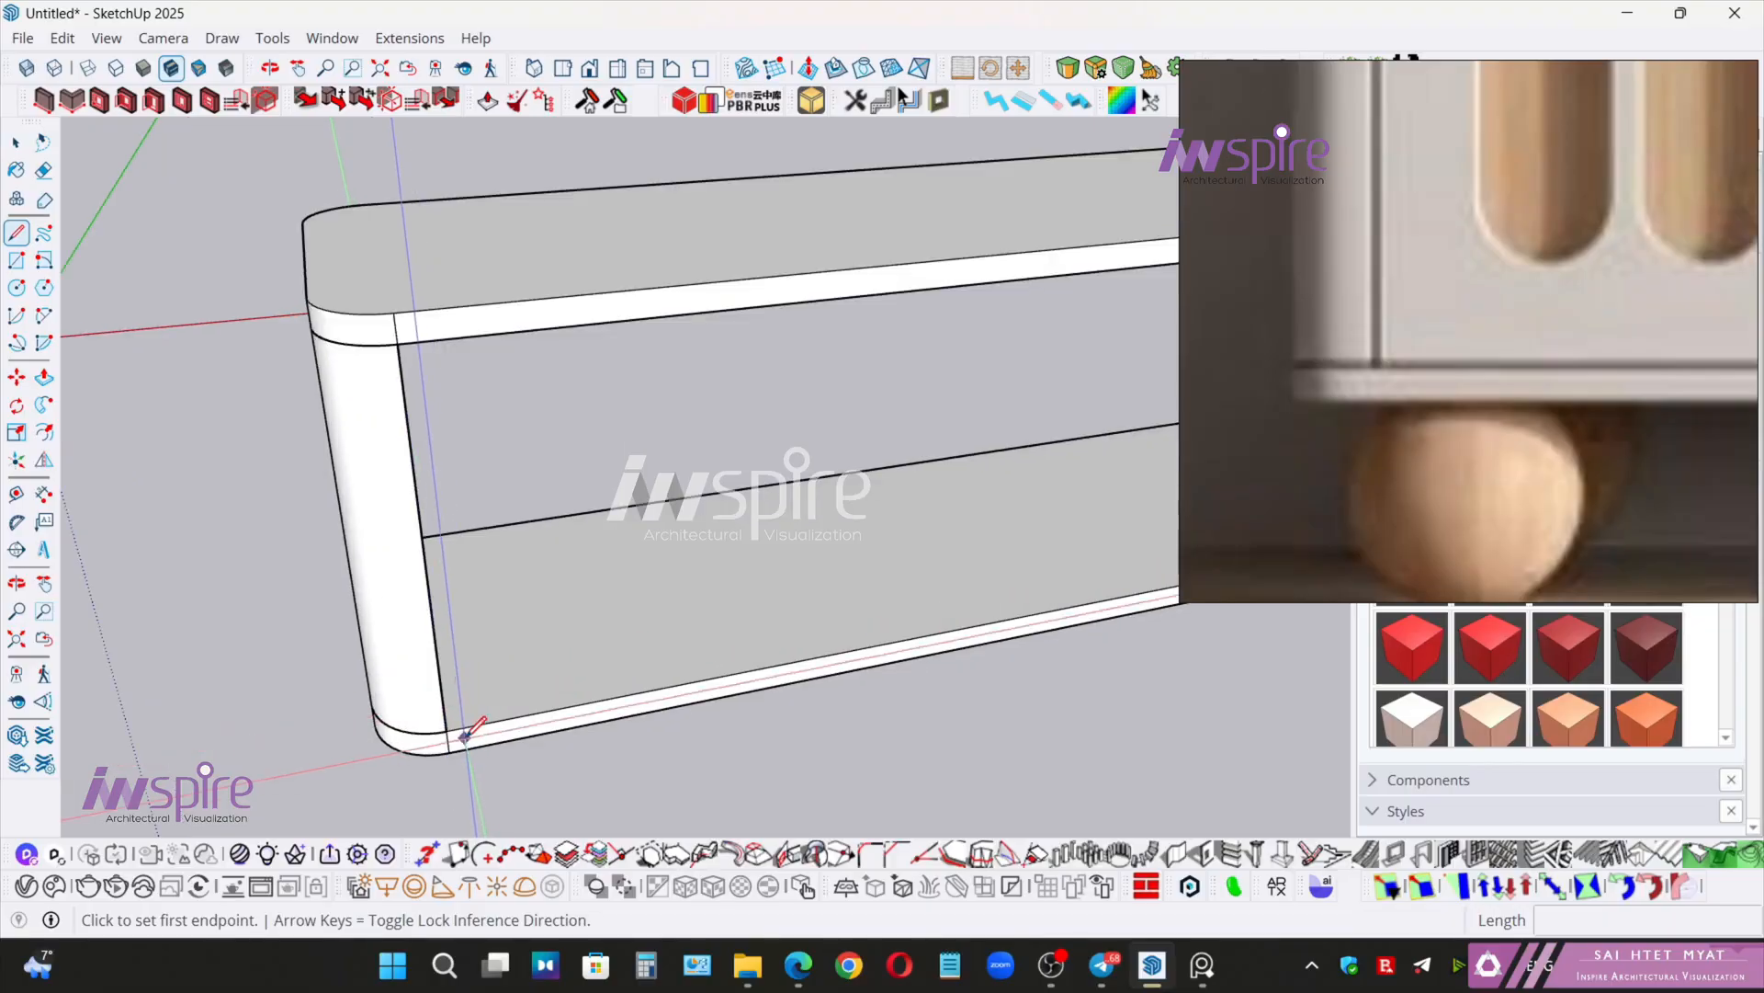
click(447, 731)
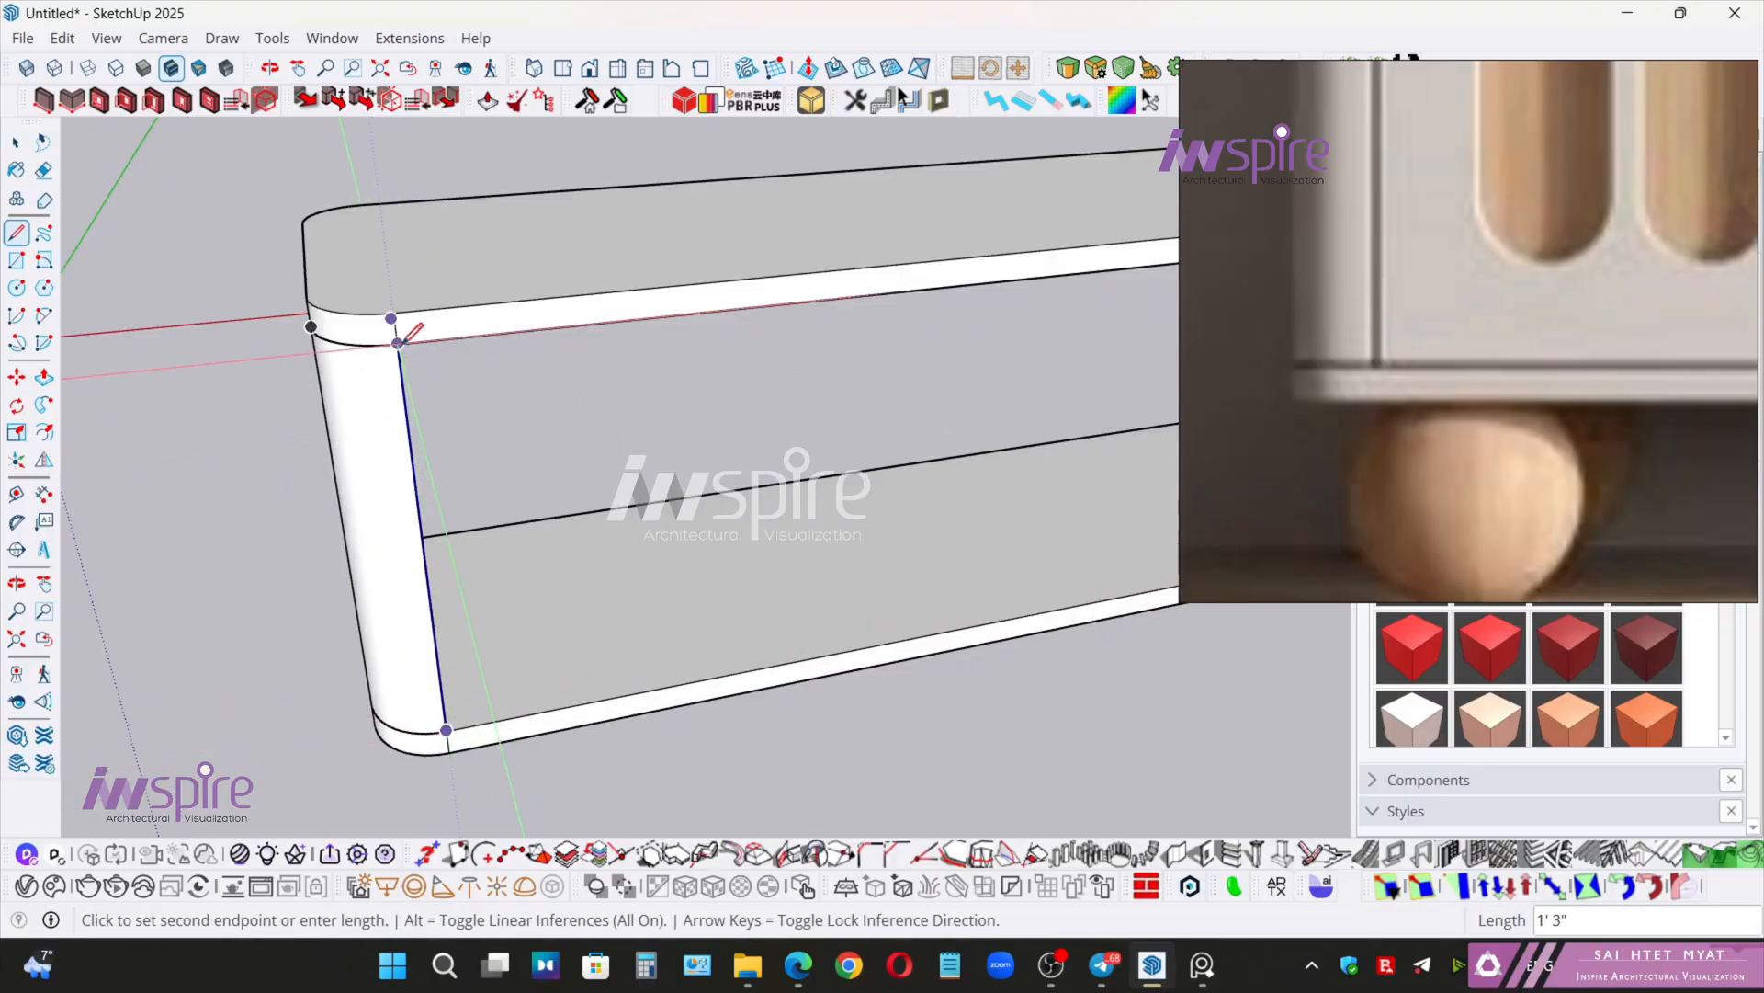
click(402, 372)
key(space)
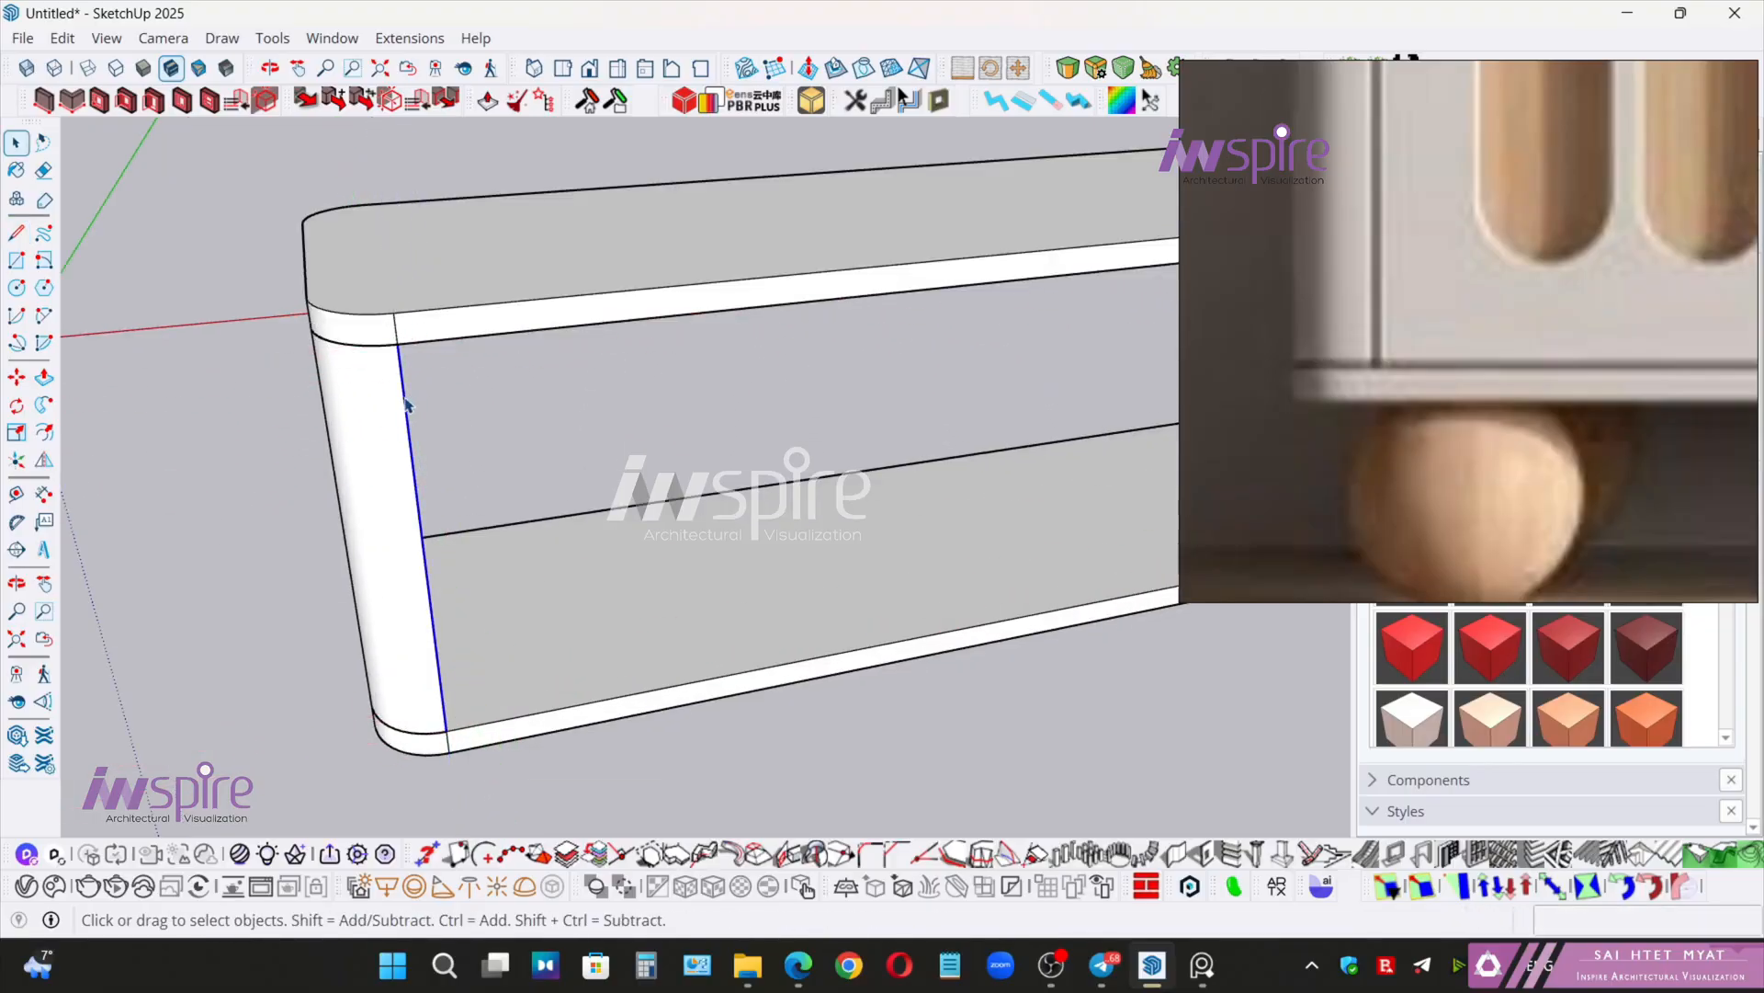
- Copy the vertical line 6'1" along the front to the inner edge of the opposite front post
middle_drag(407, 405, 453, 602)
key(m)
key(ctrl)
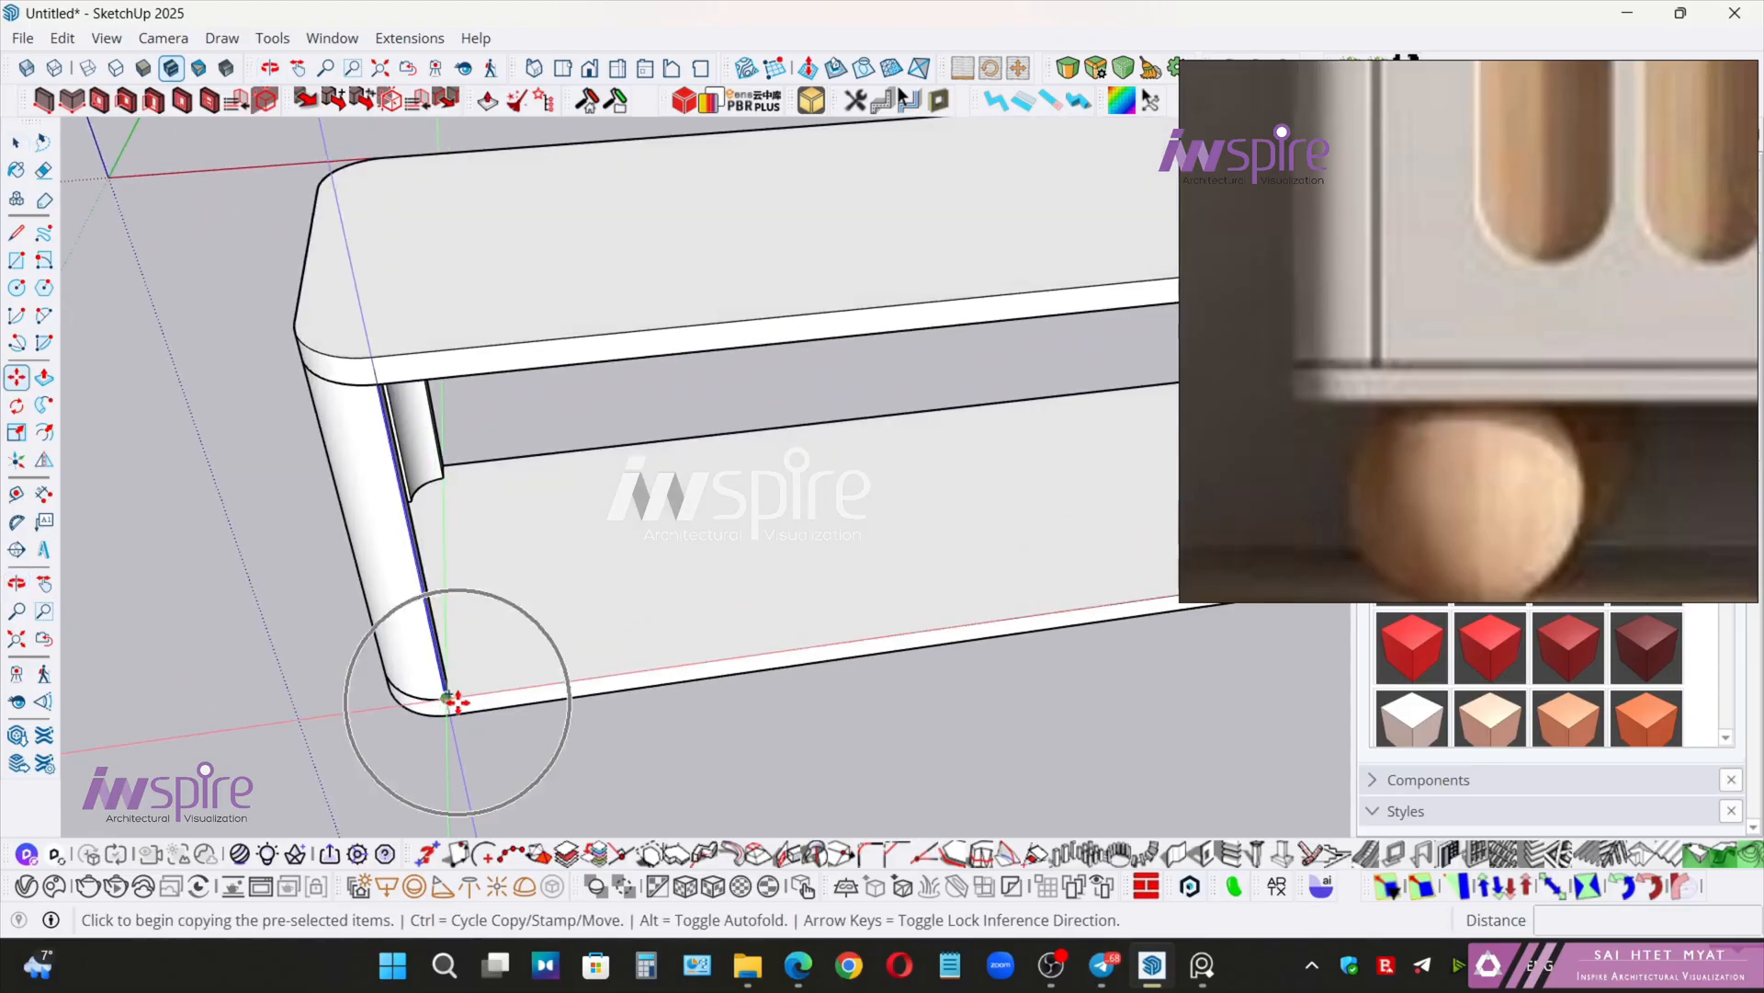
click(456, 701)
scroll(879, 598, down, 3)
shift+middle_drag(922, 606, 524, 634)
mouse_move(901, 589)
shift+middle_down()
mouse_move(682, 604)
mouse_move(874, 599)
shift+middle_up()
click(901, 572)
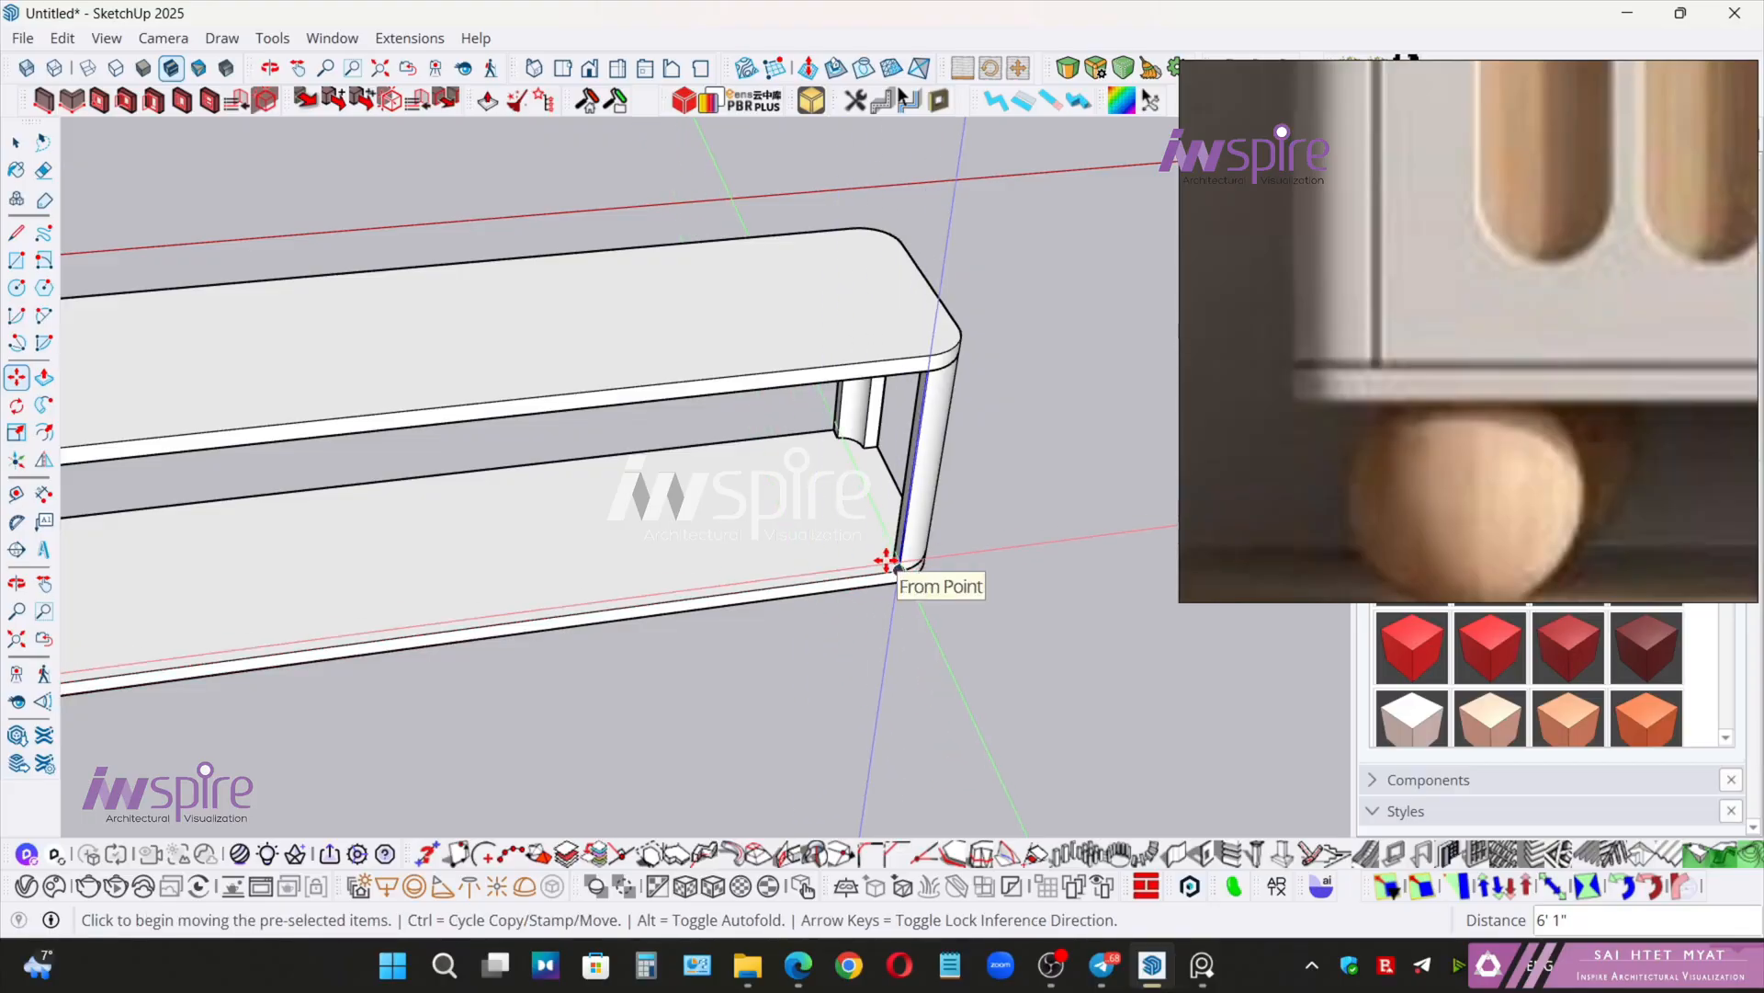
- Divide the span between the original and copied lines into 4 equal bays with intermediate line copies
text(/)
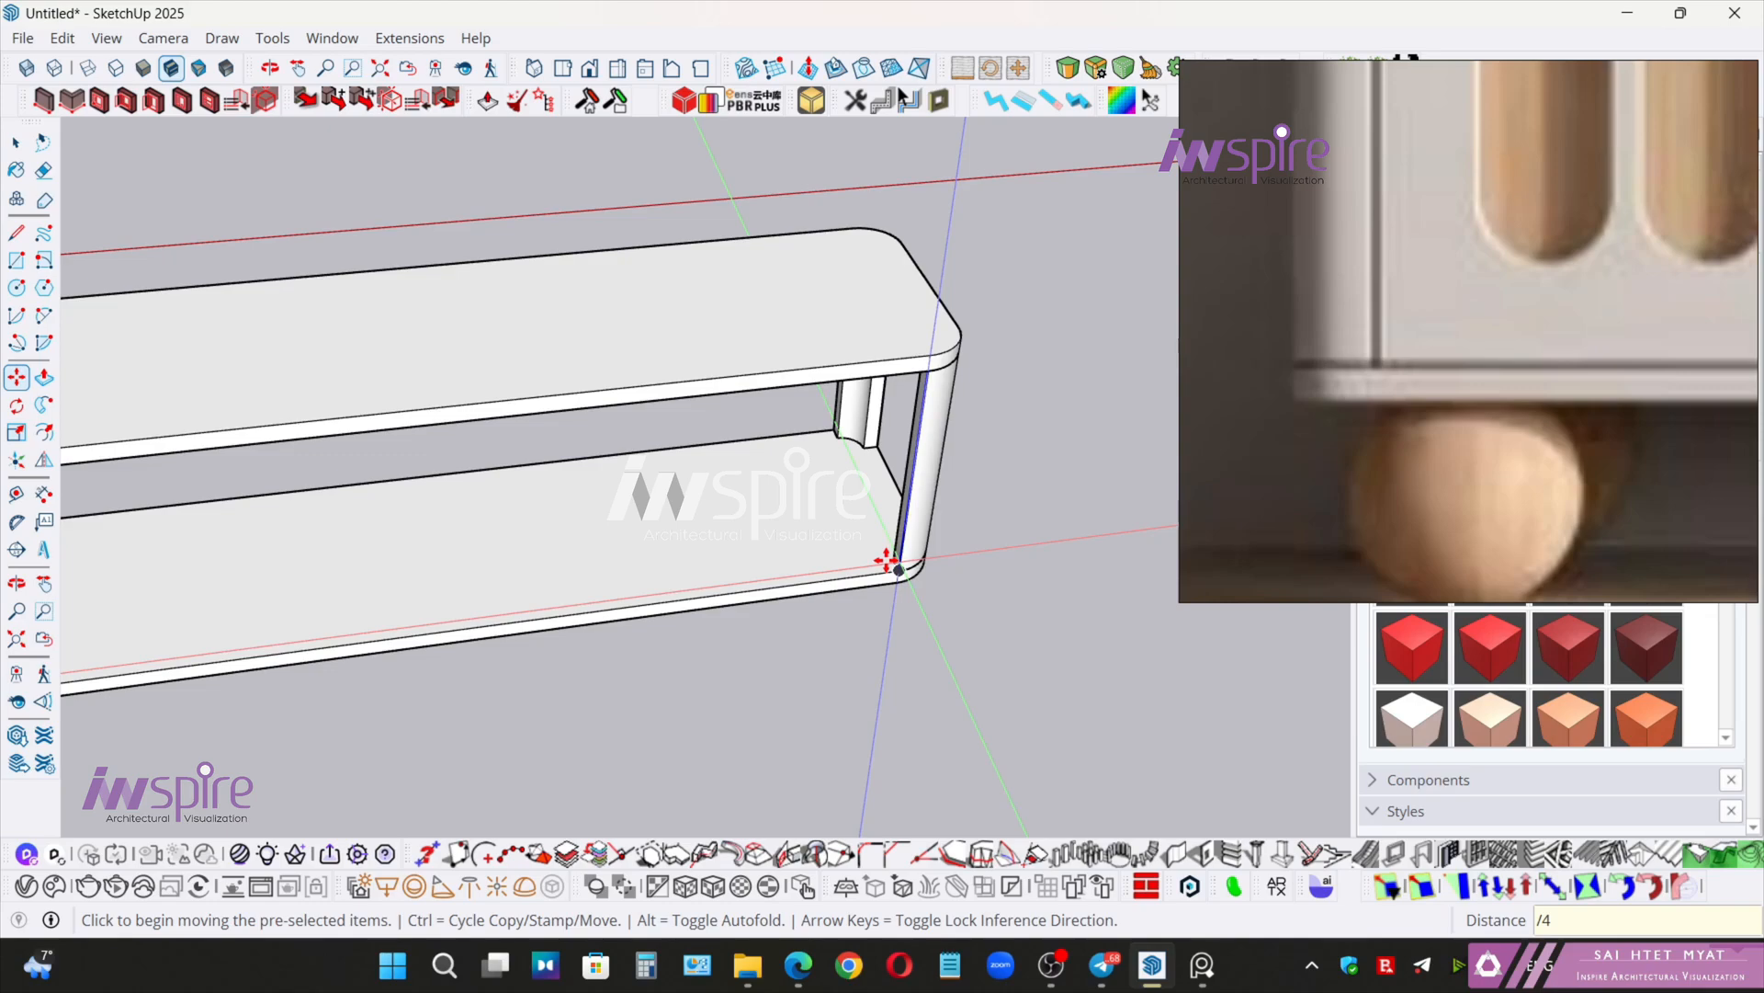
text(4)
key(Return)
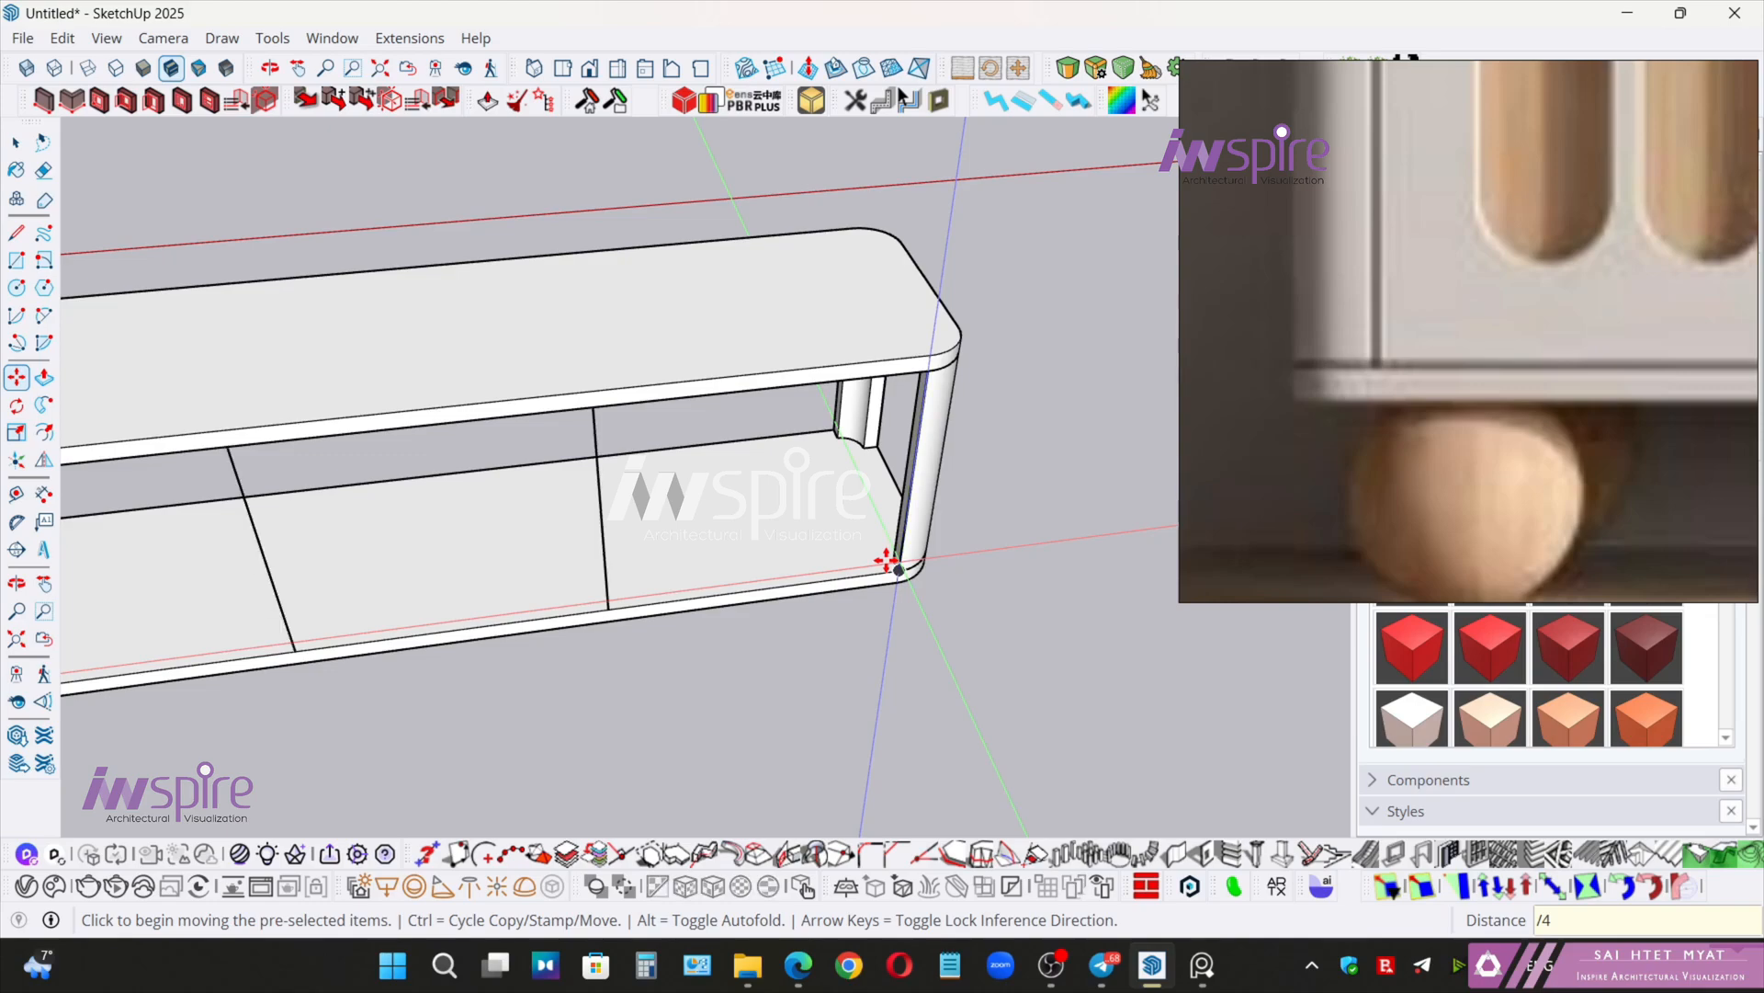
middle_drag(654, 460, 1058, 517)
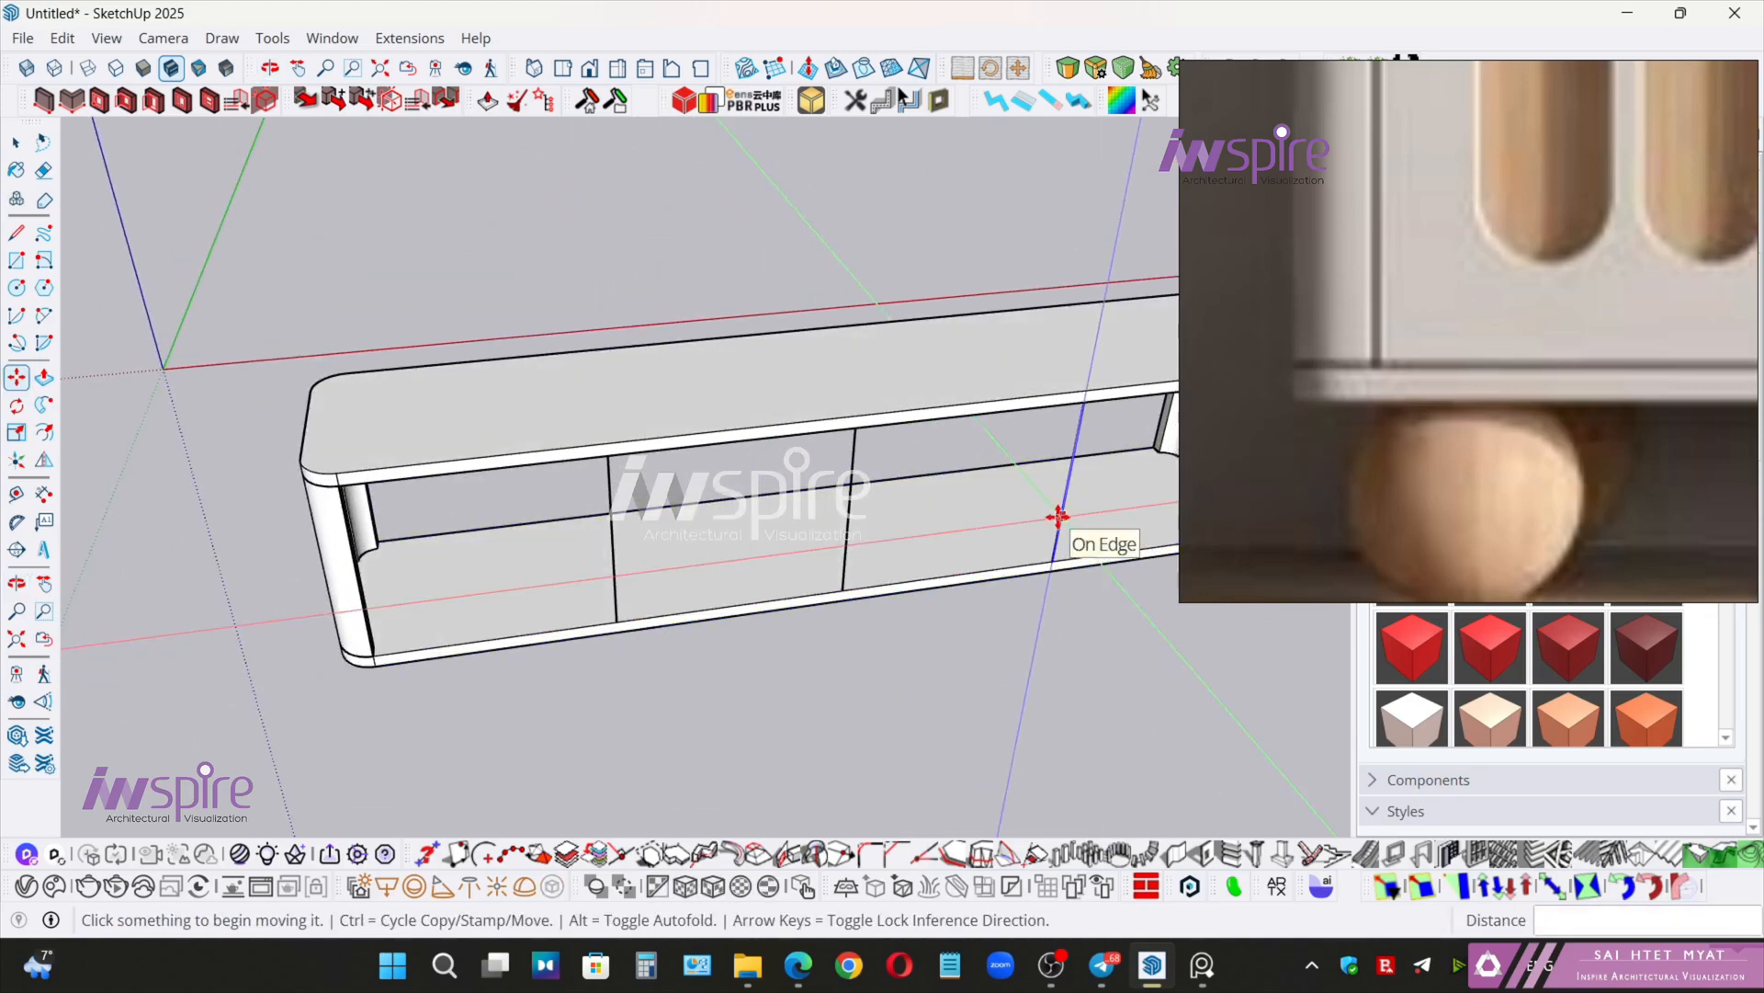
- Draw a rectangle filling the second front bay from the near post and extrude it 1" into a door panel
key(r)
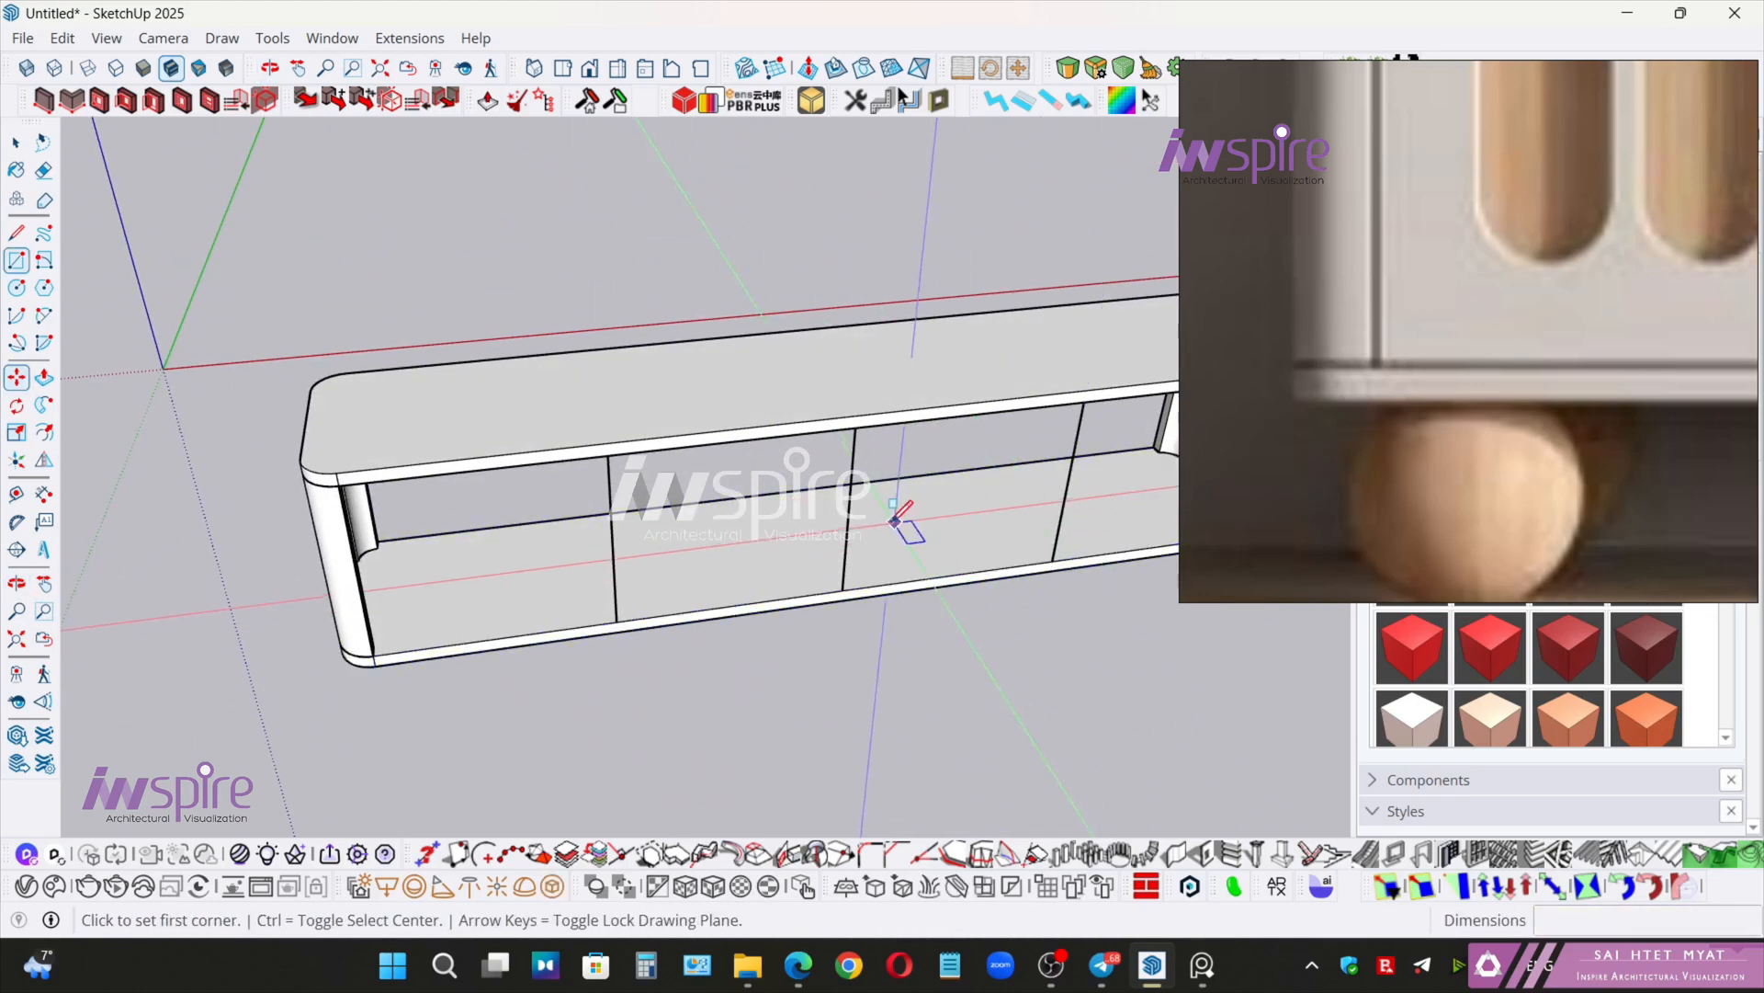
click(607, 455)
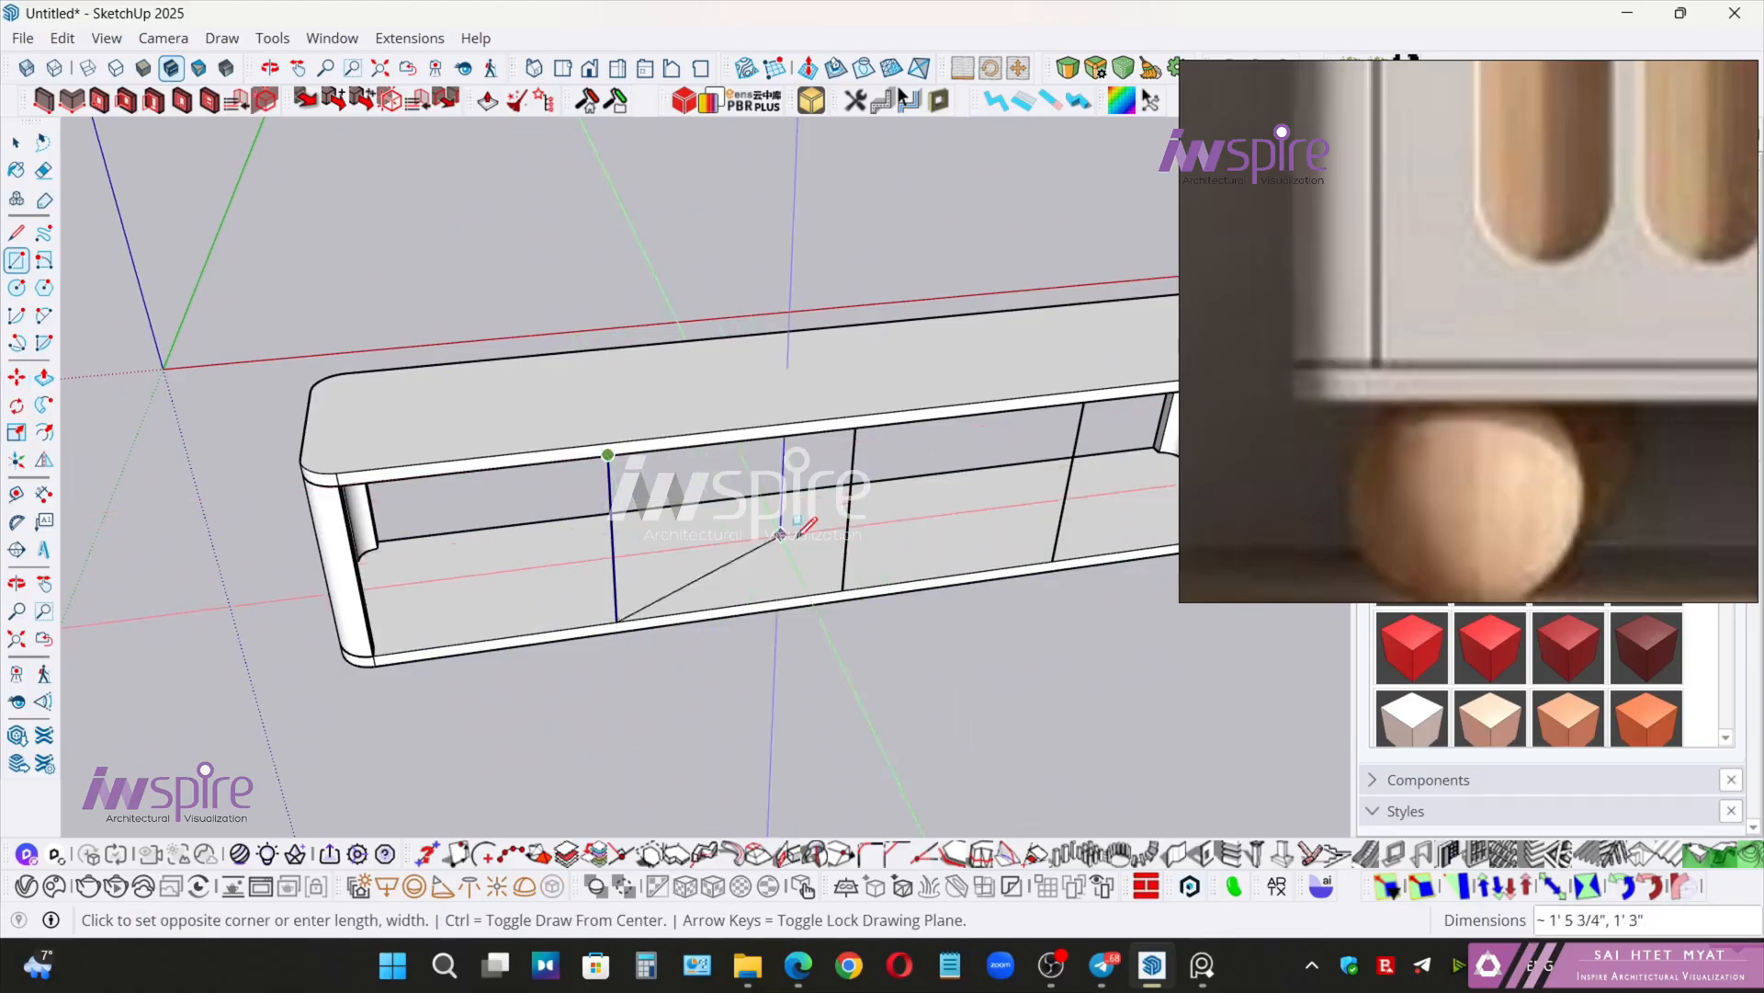
click(843, 588)
key(p)
click(655, 501)
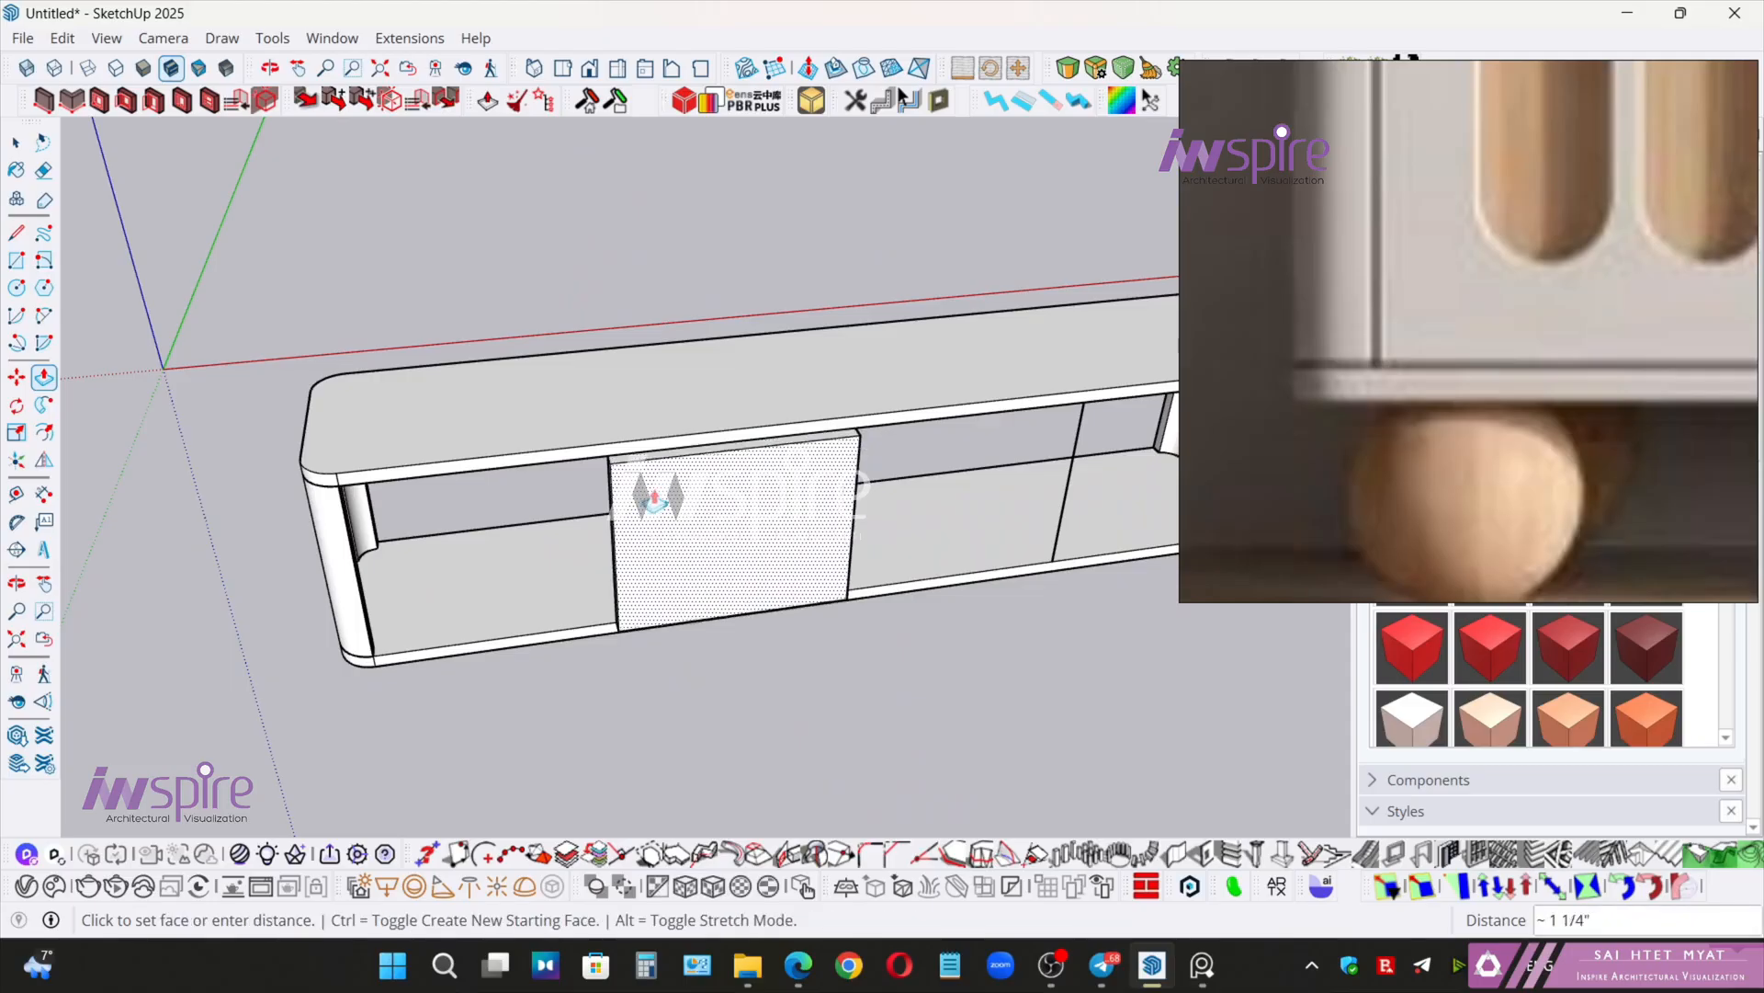
text(1)
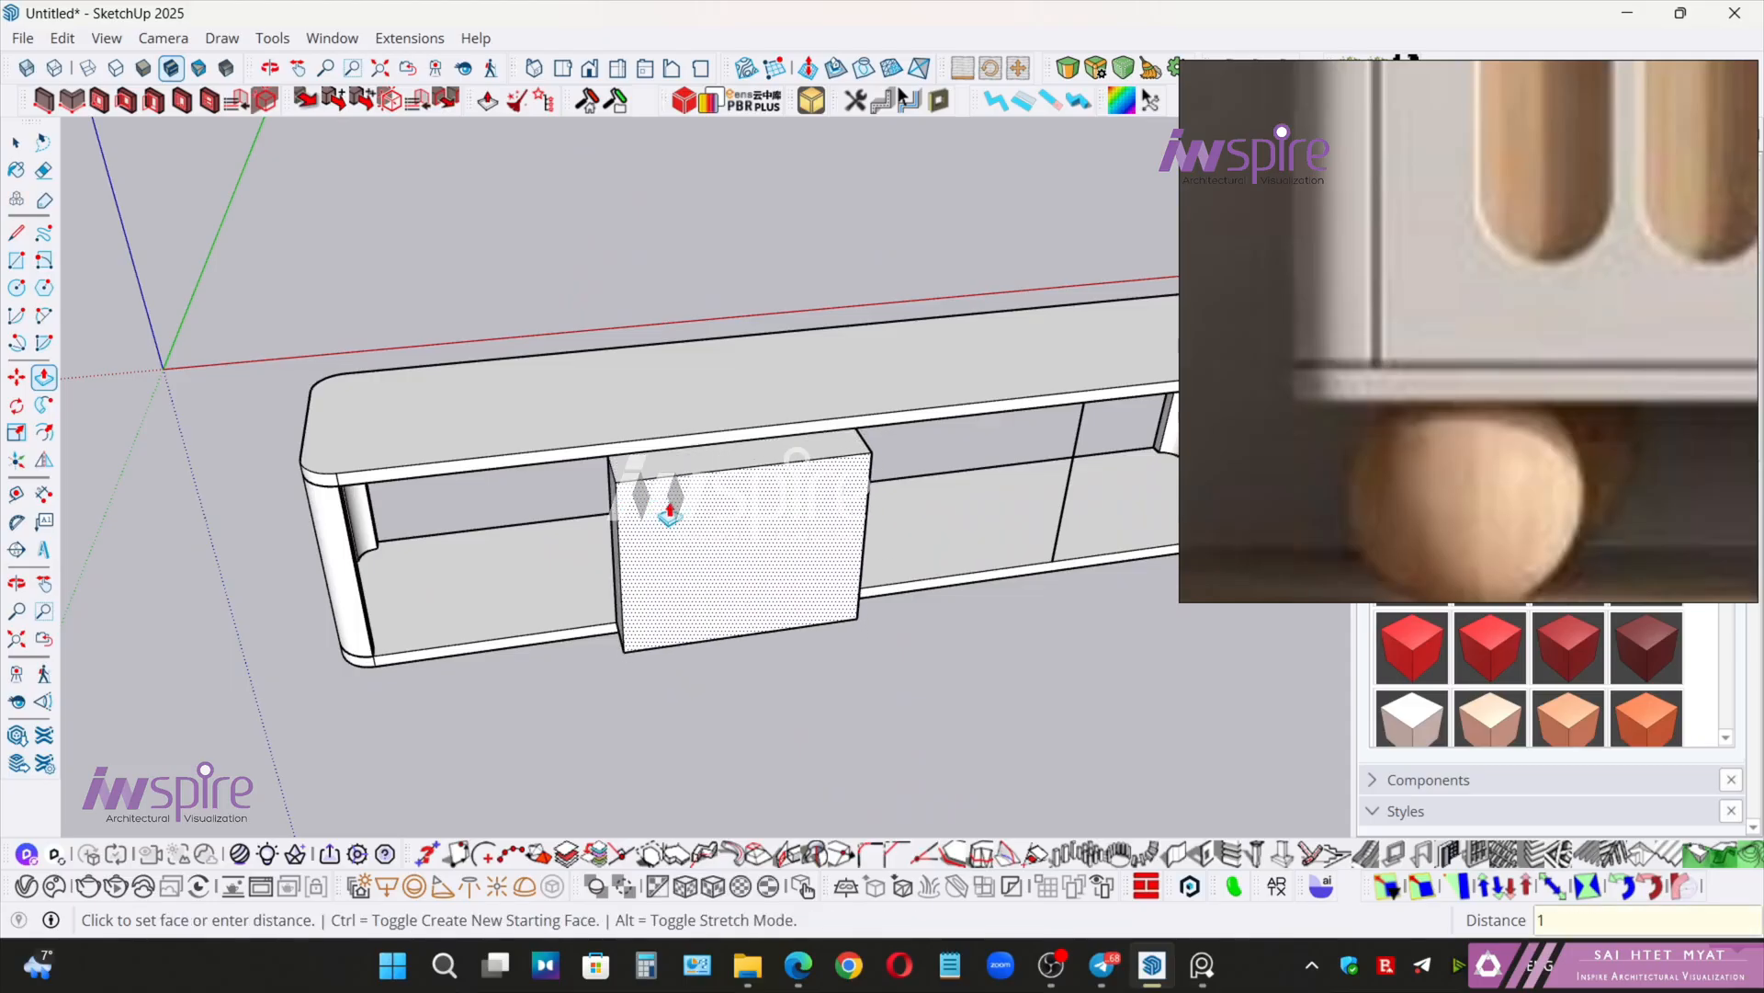
key(Return)
key(space)
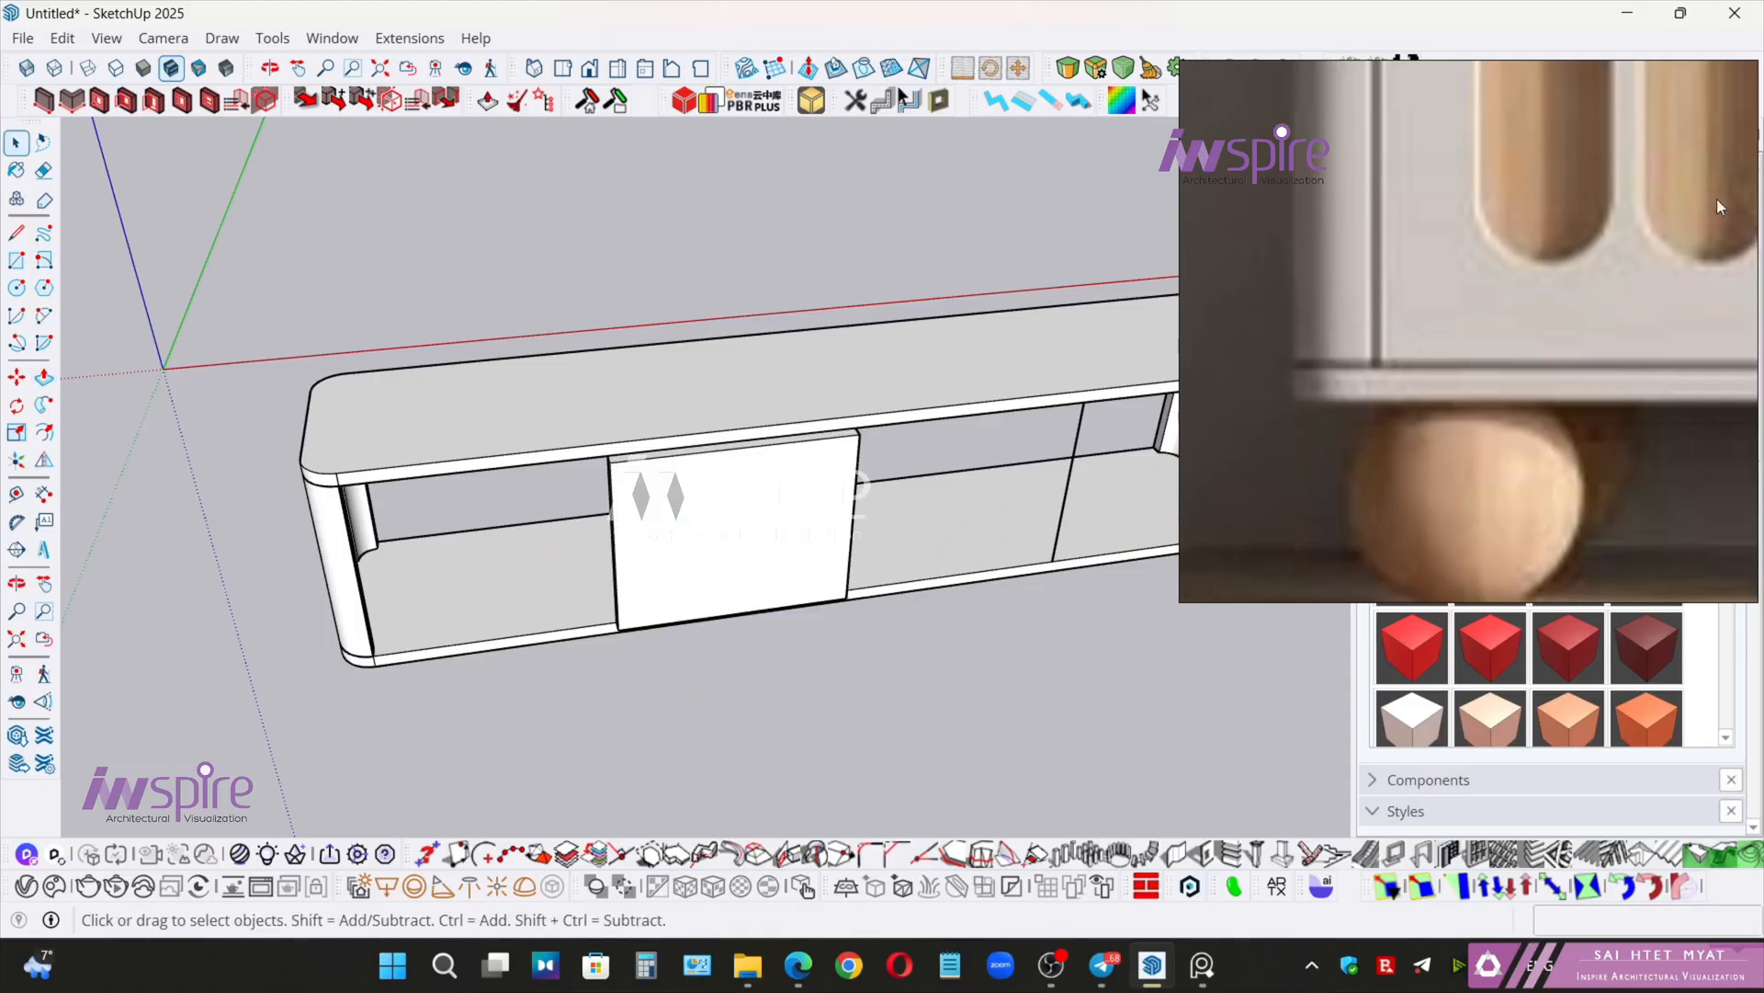
- Check the slotted door in the reference photo and offset the door panel's front outline 2.5" inward
scroll(1717, 199, down, 5)
drag(1634, 280, 1409, 484)
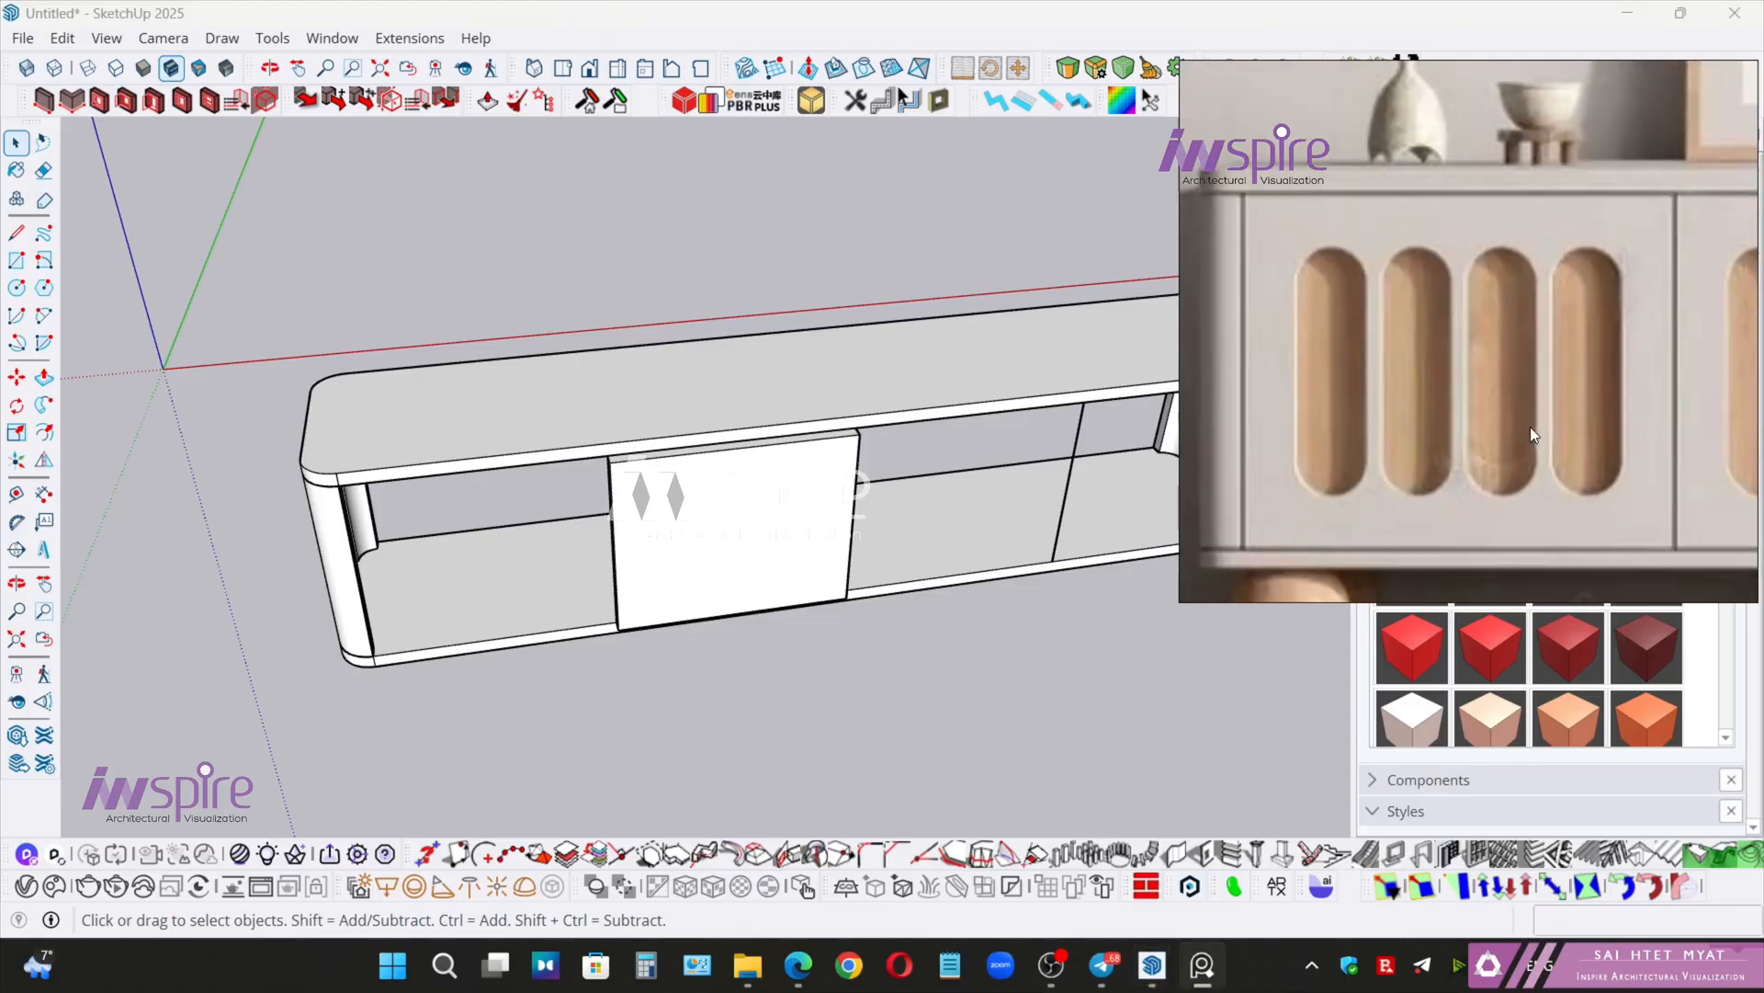
scroll(1530, 426, up, 2)
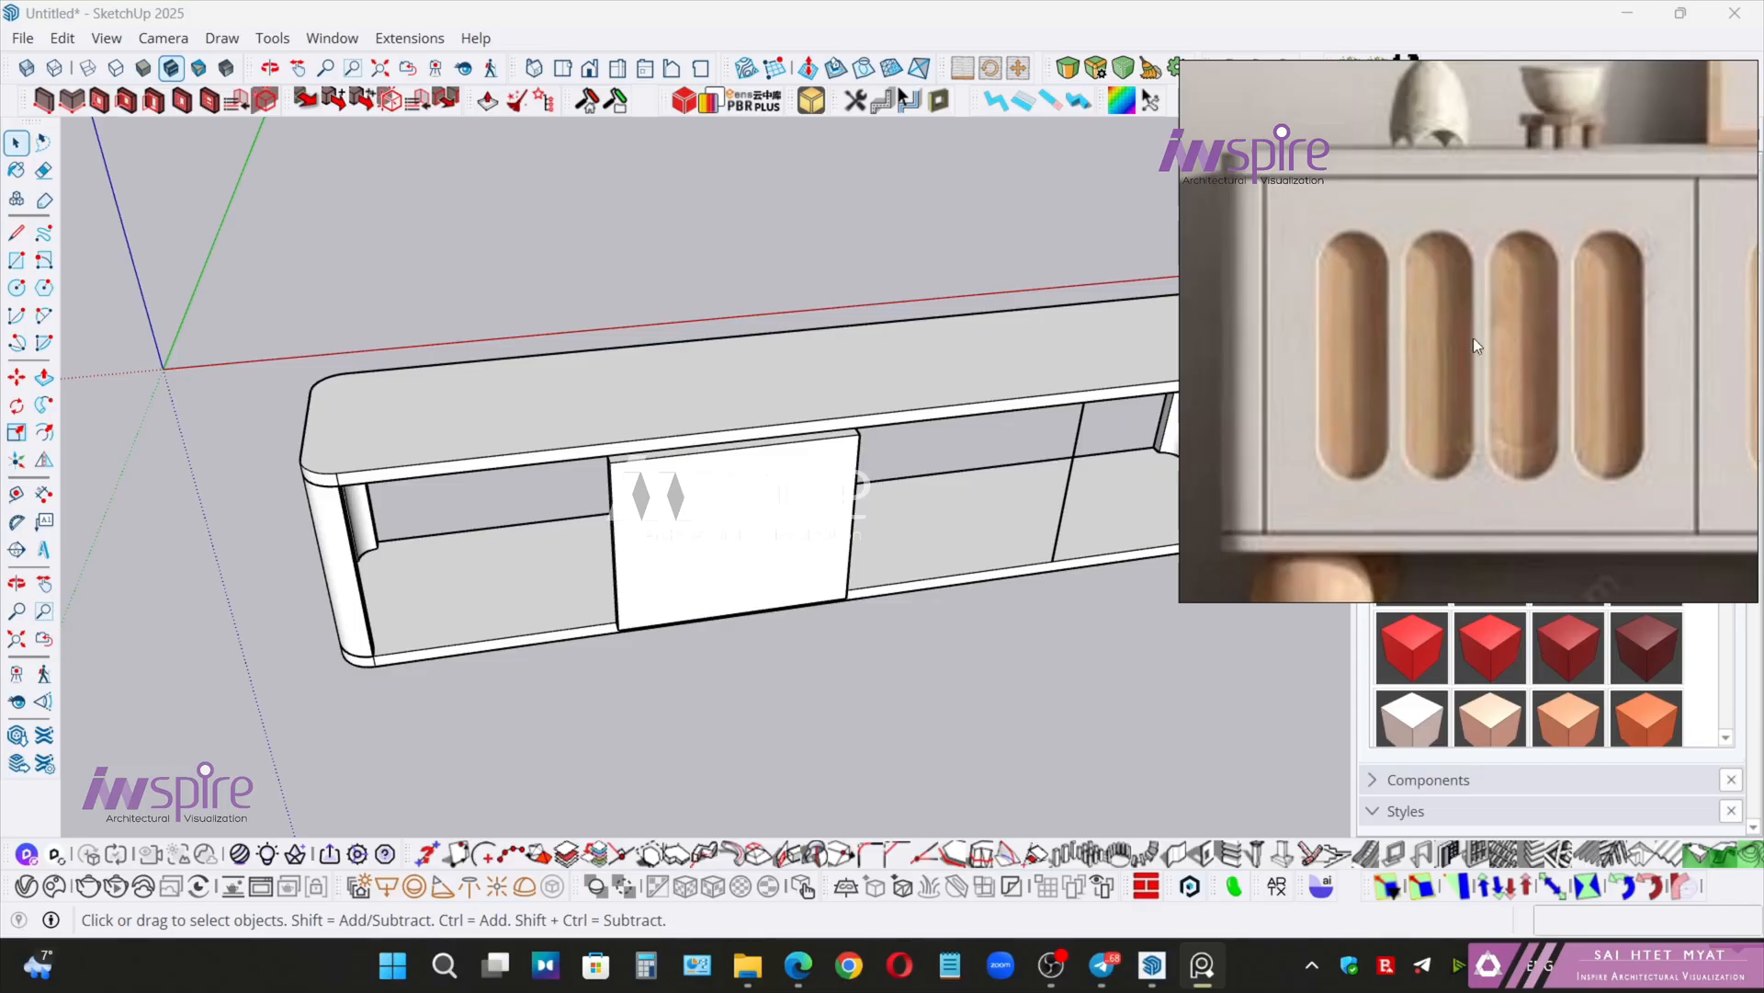
scroll(1467, 243, up, 1)
mouse_move(1466, 243)
middle_down()
mouse_move(1540, 230)
mouse_move(1566, 201)
mouse_move(1463, 196)
mouse_move(1518, 224)
middle_up()
scroll(1507, 203, down, 2)
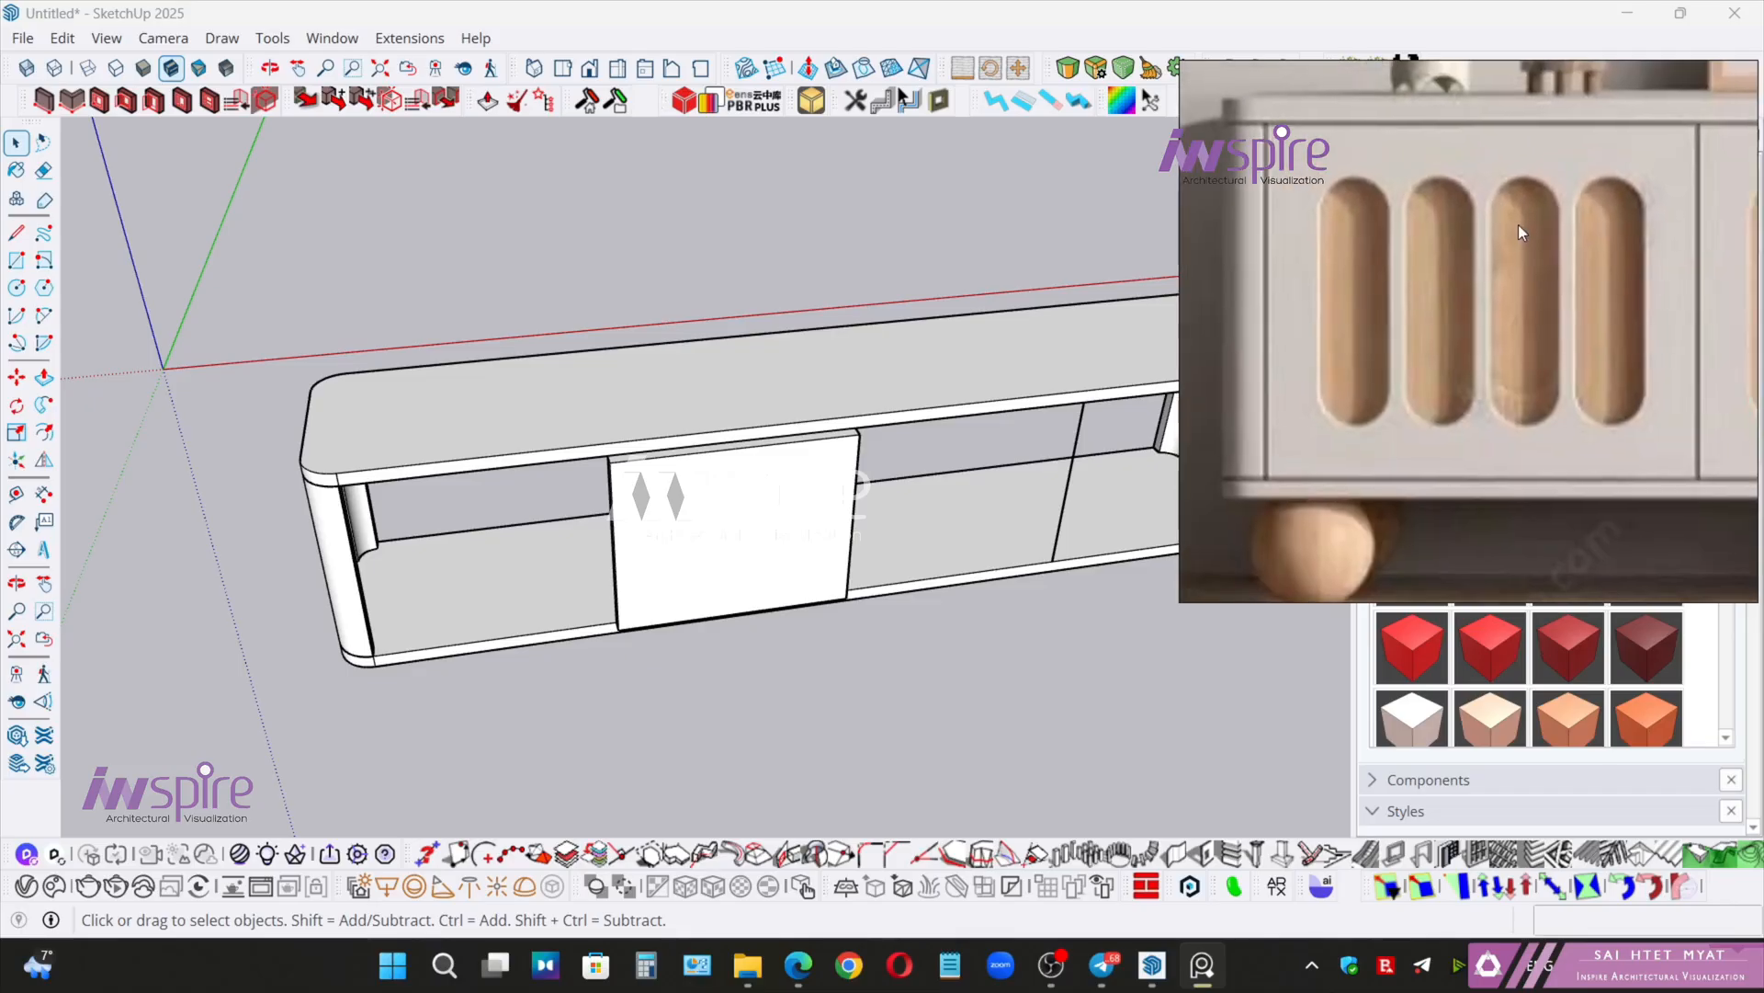
click(774, 520)
key(f)
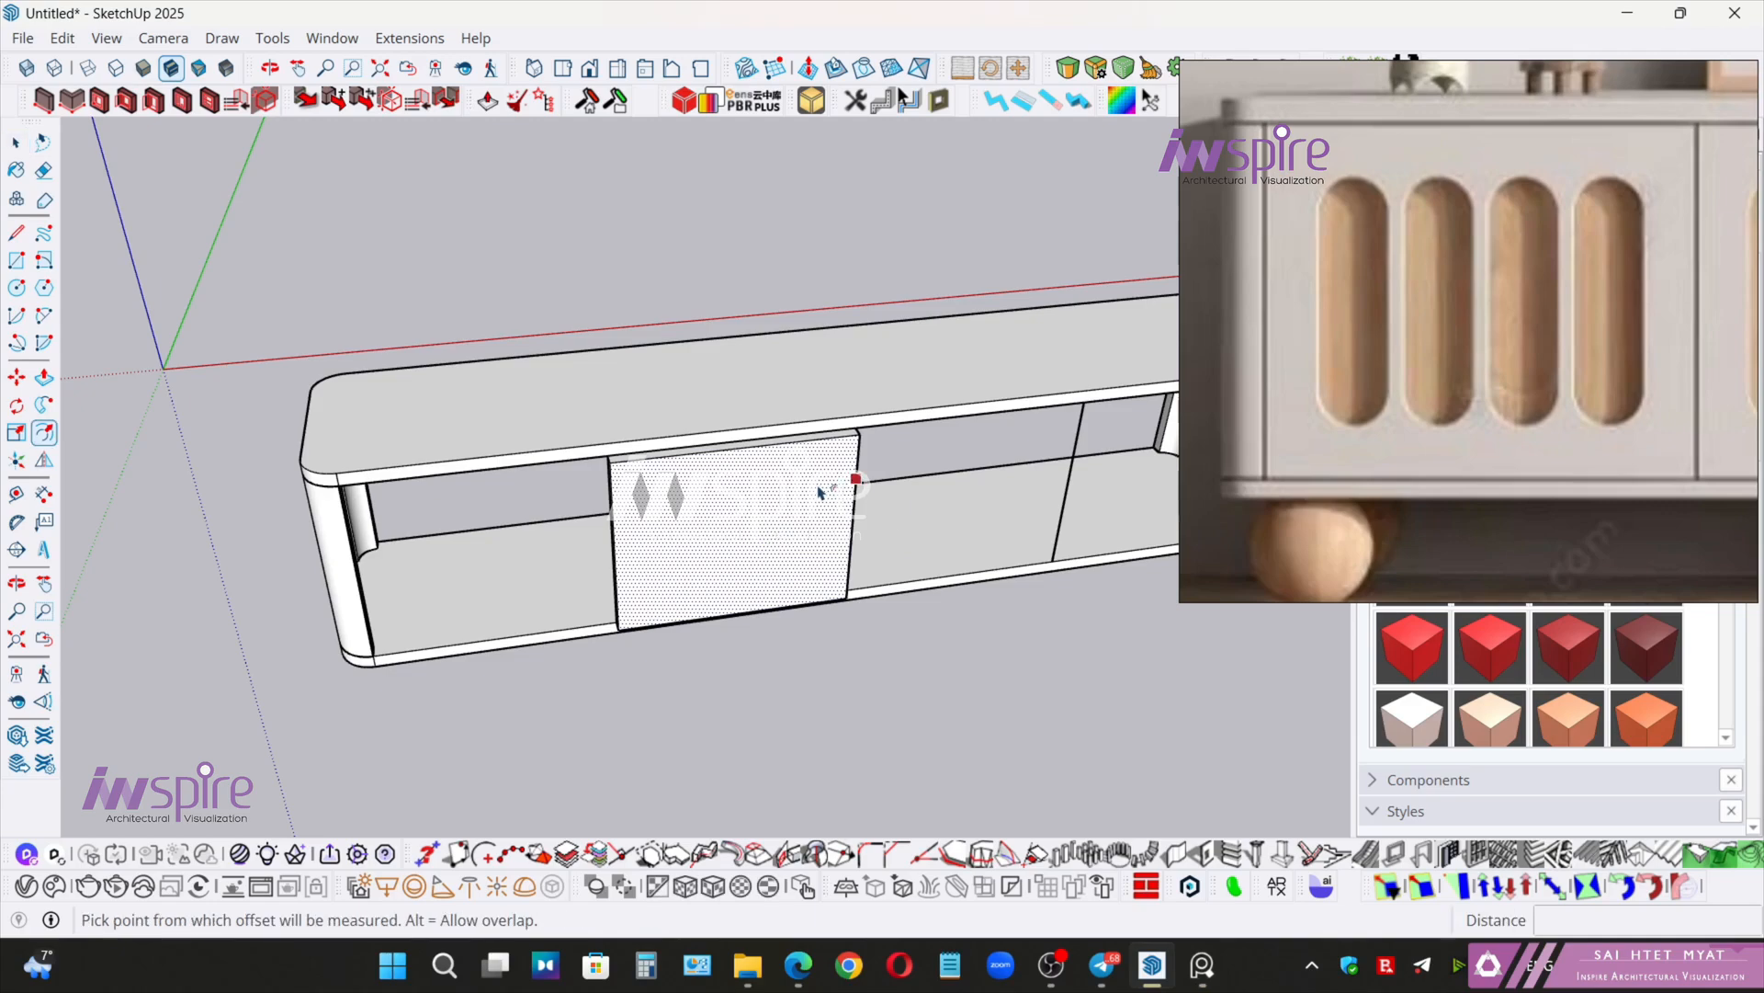
click(832, 501)
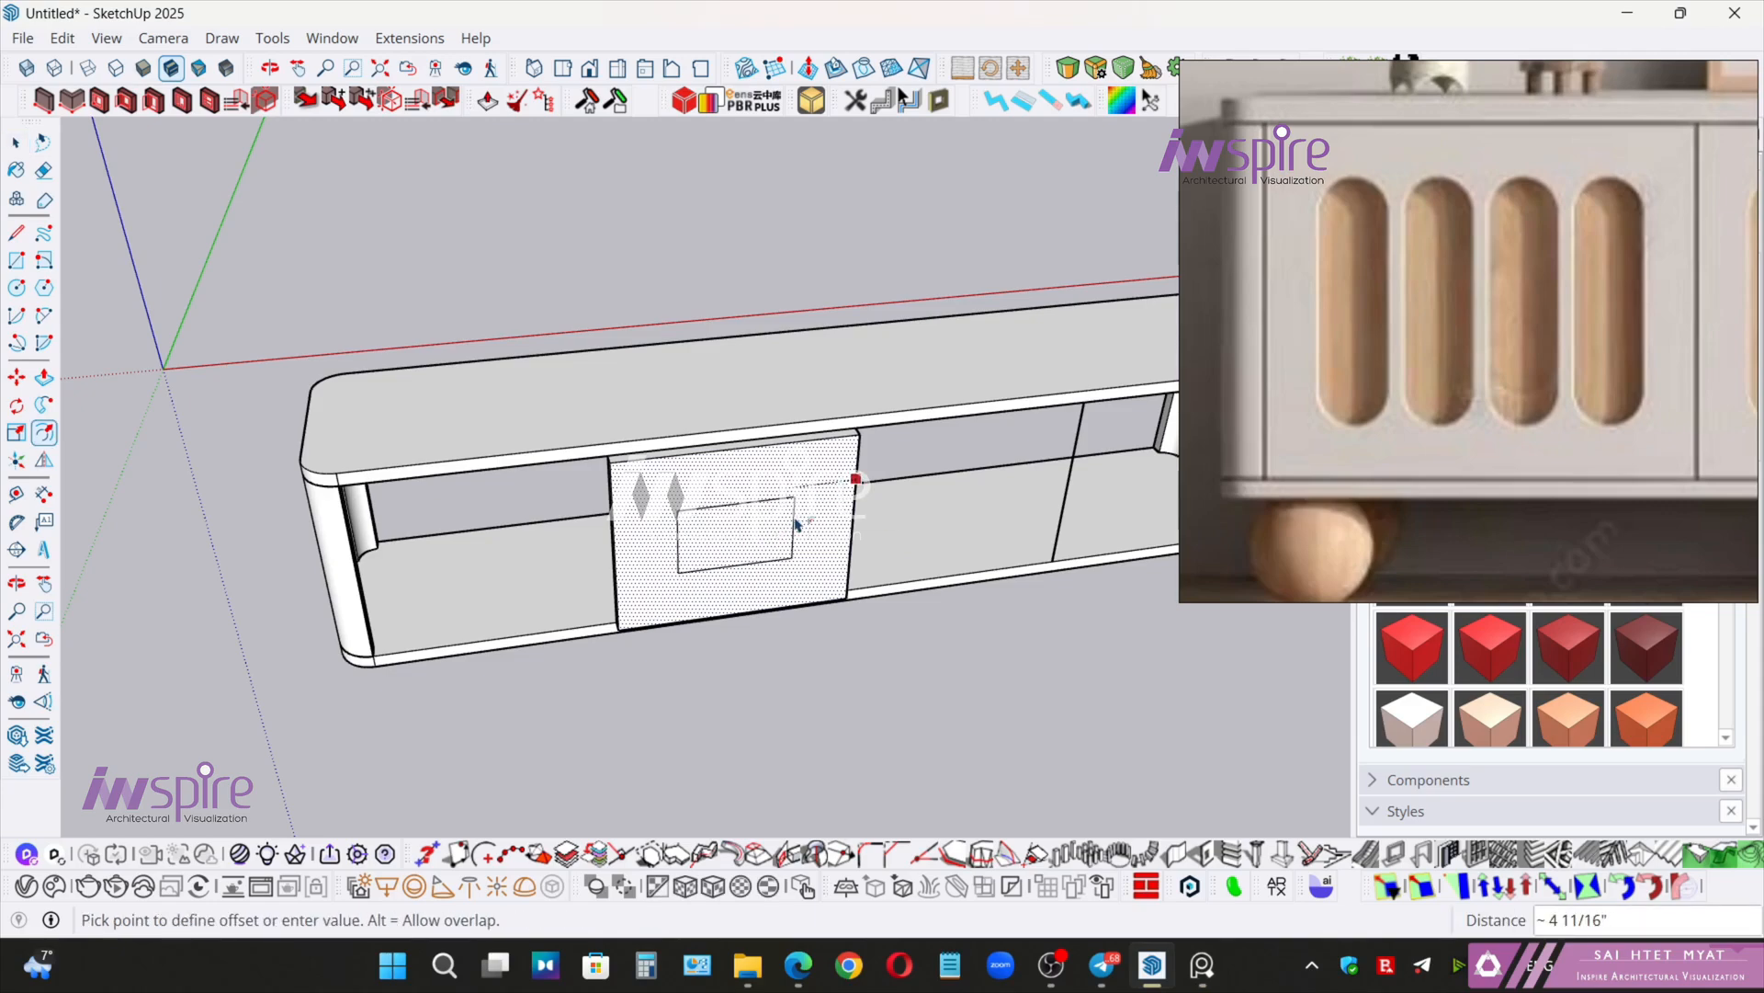
text(2.5)
key(Return)
key(space)
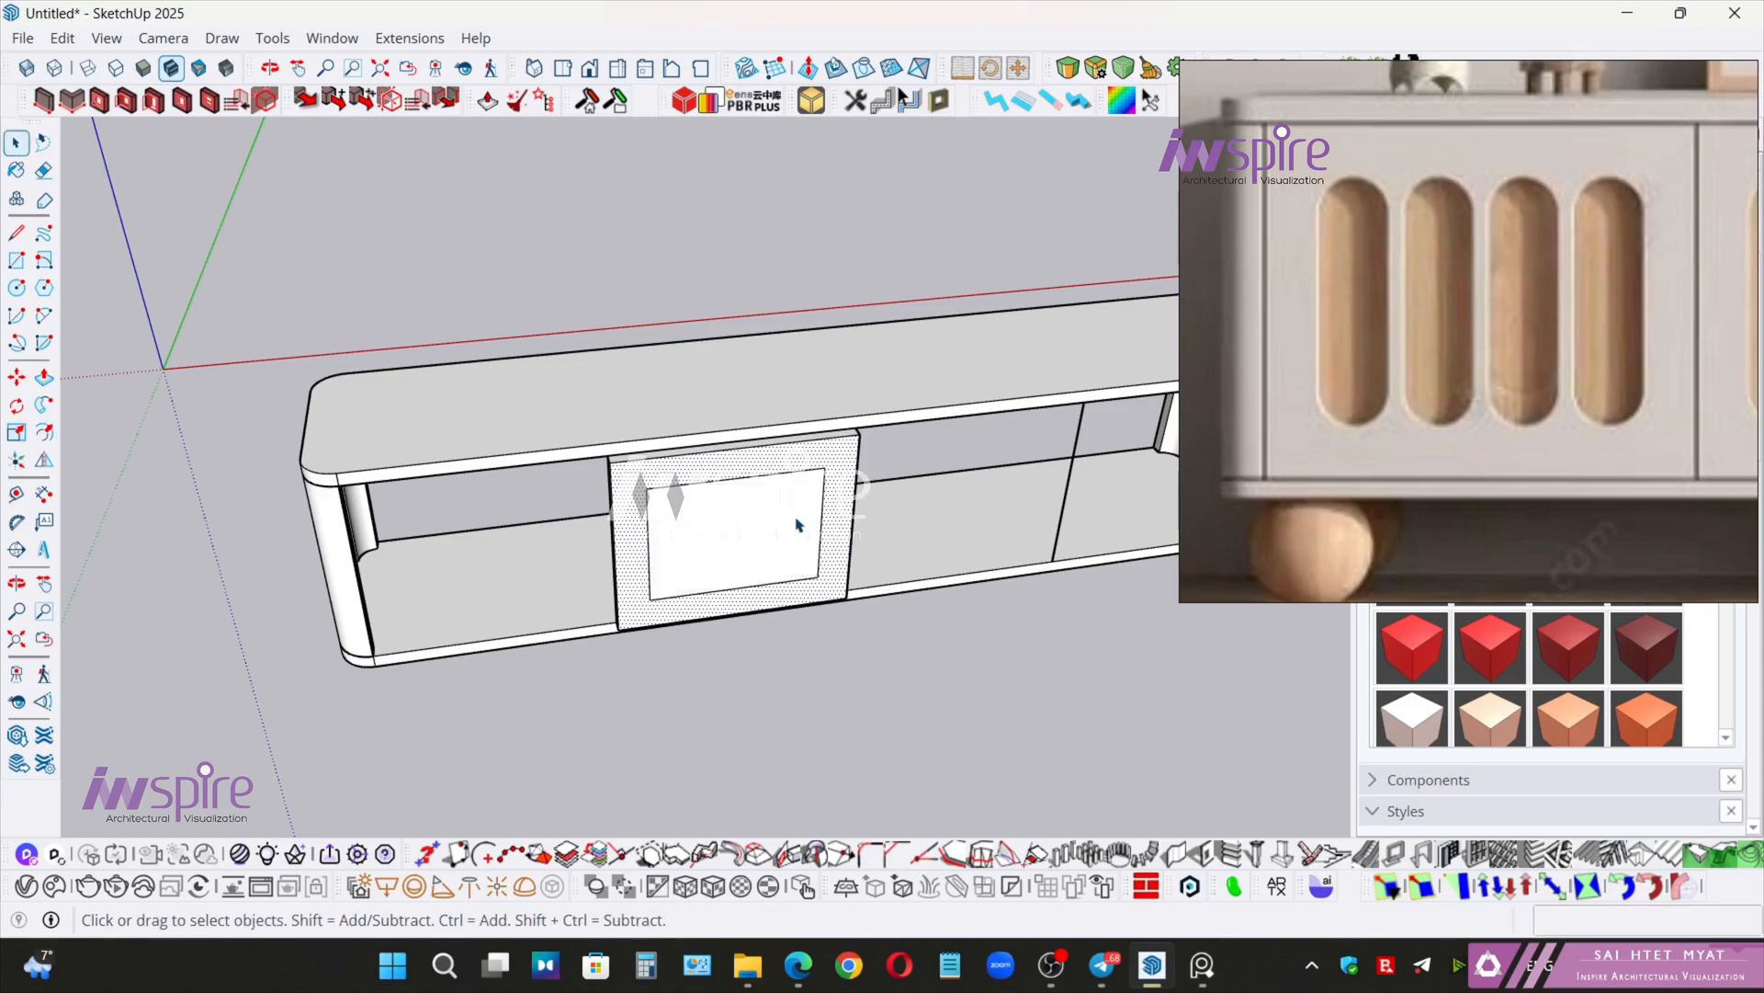
- Copy the left vertical edge of the inset rectangle 3" to the right to mark the first slot's width
click(749, 544)
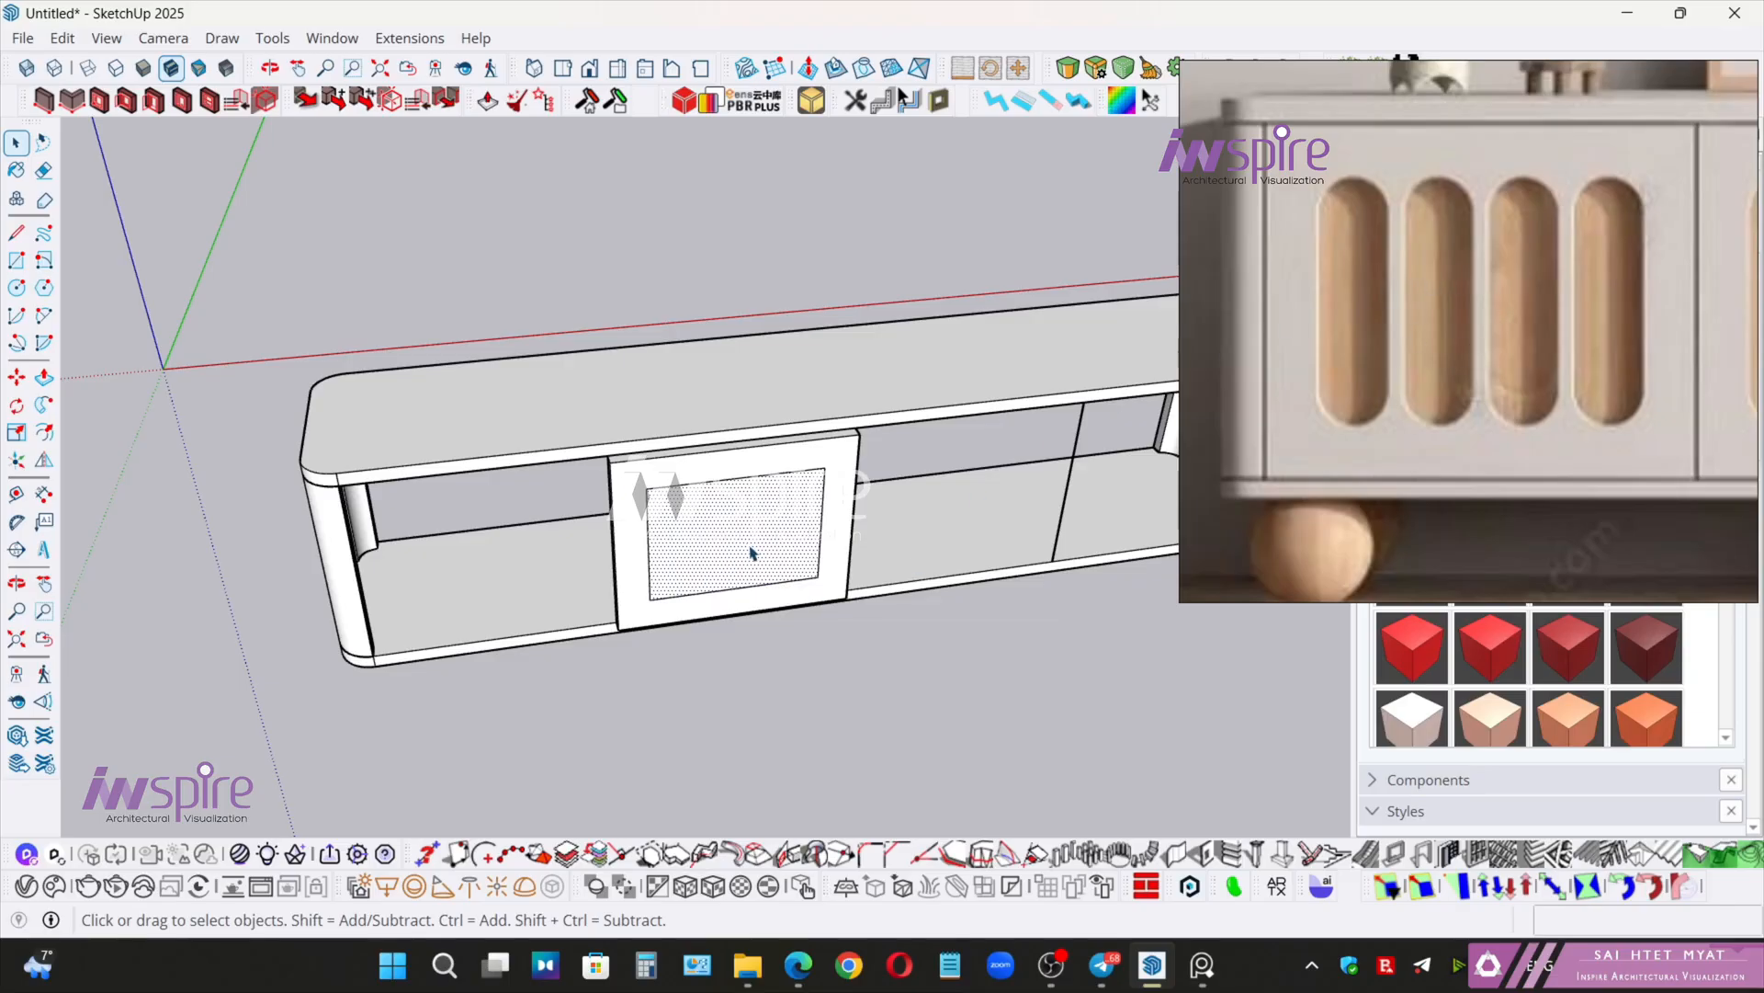
middle_drag(744, 548, 684, 557)
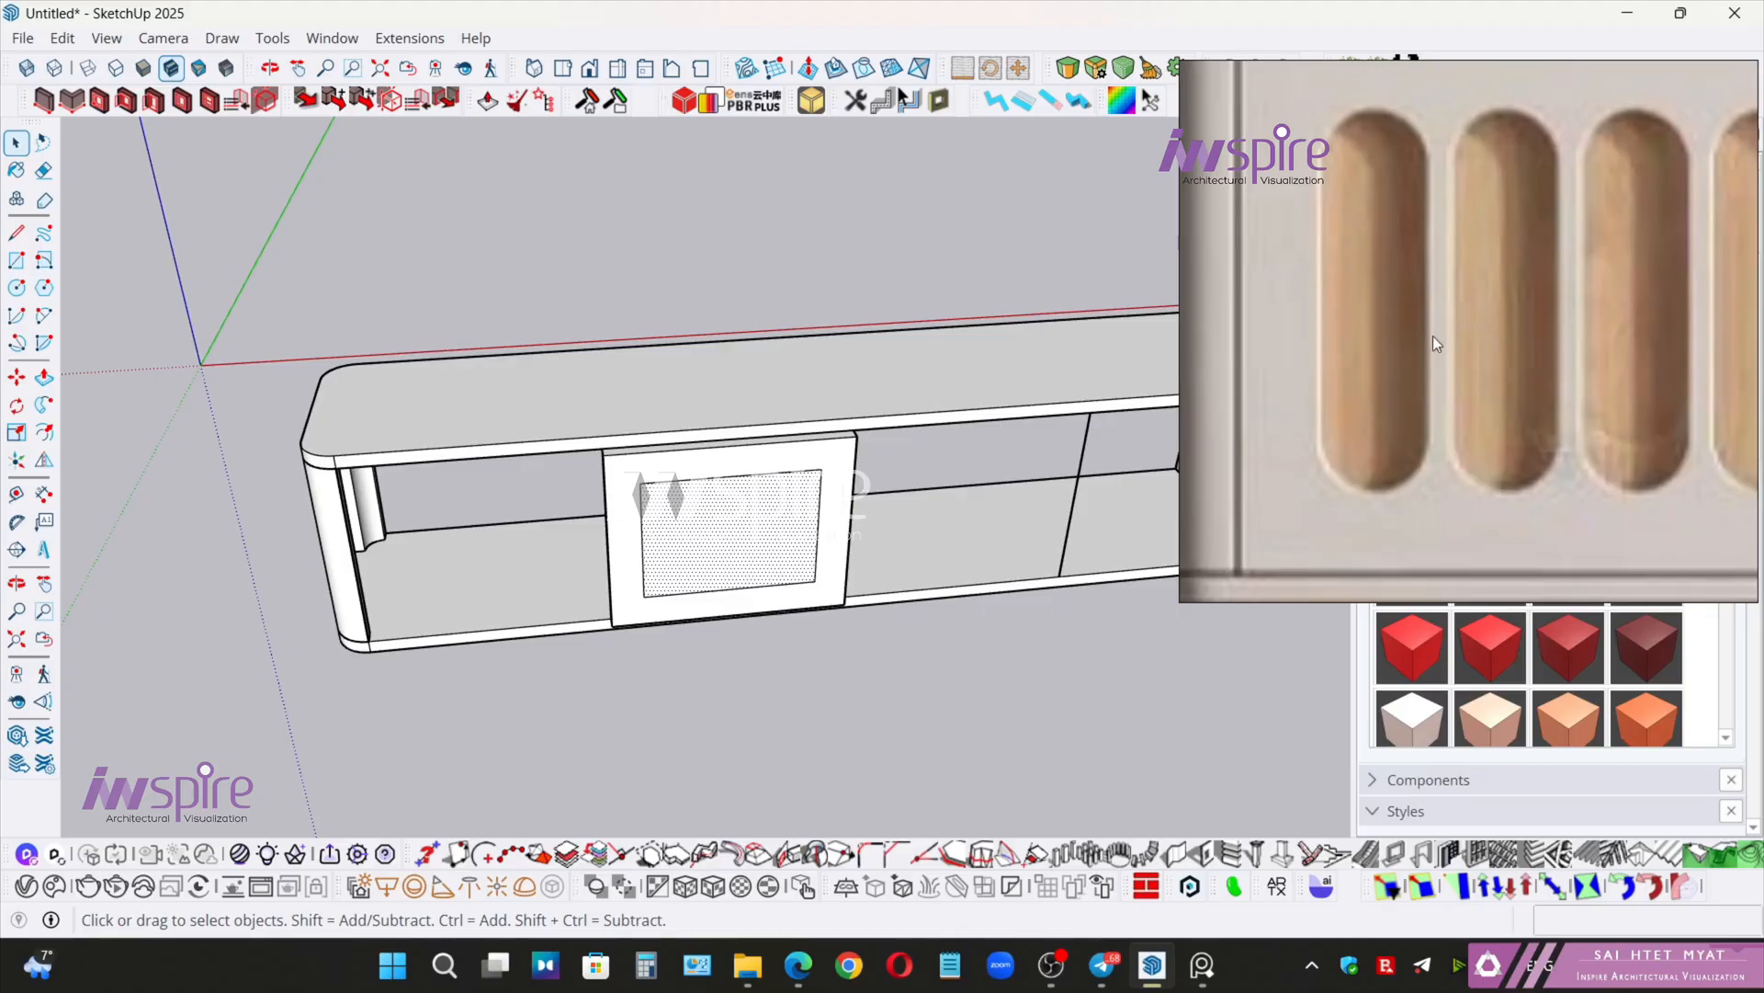
click(645, 549)
key(m)
scroll(661, 538, up, 5)
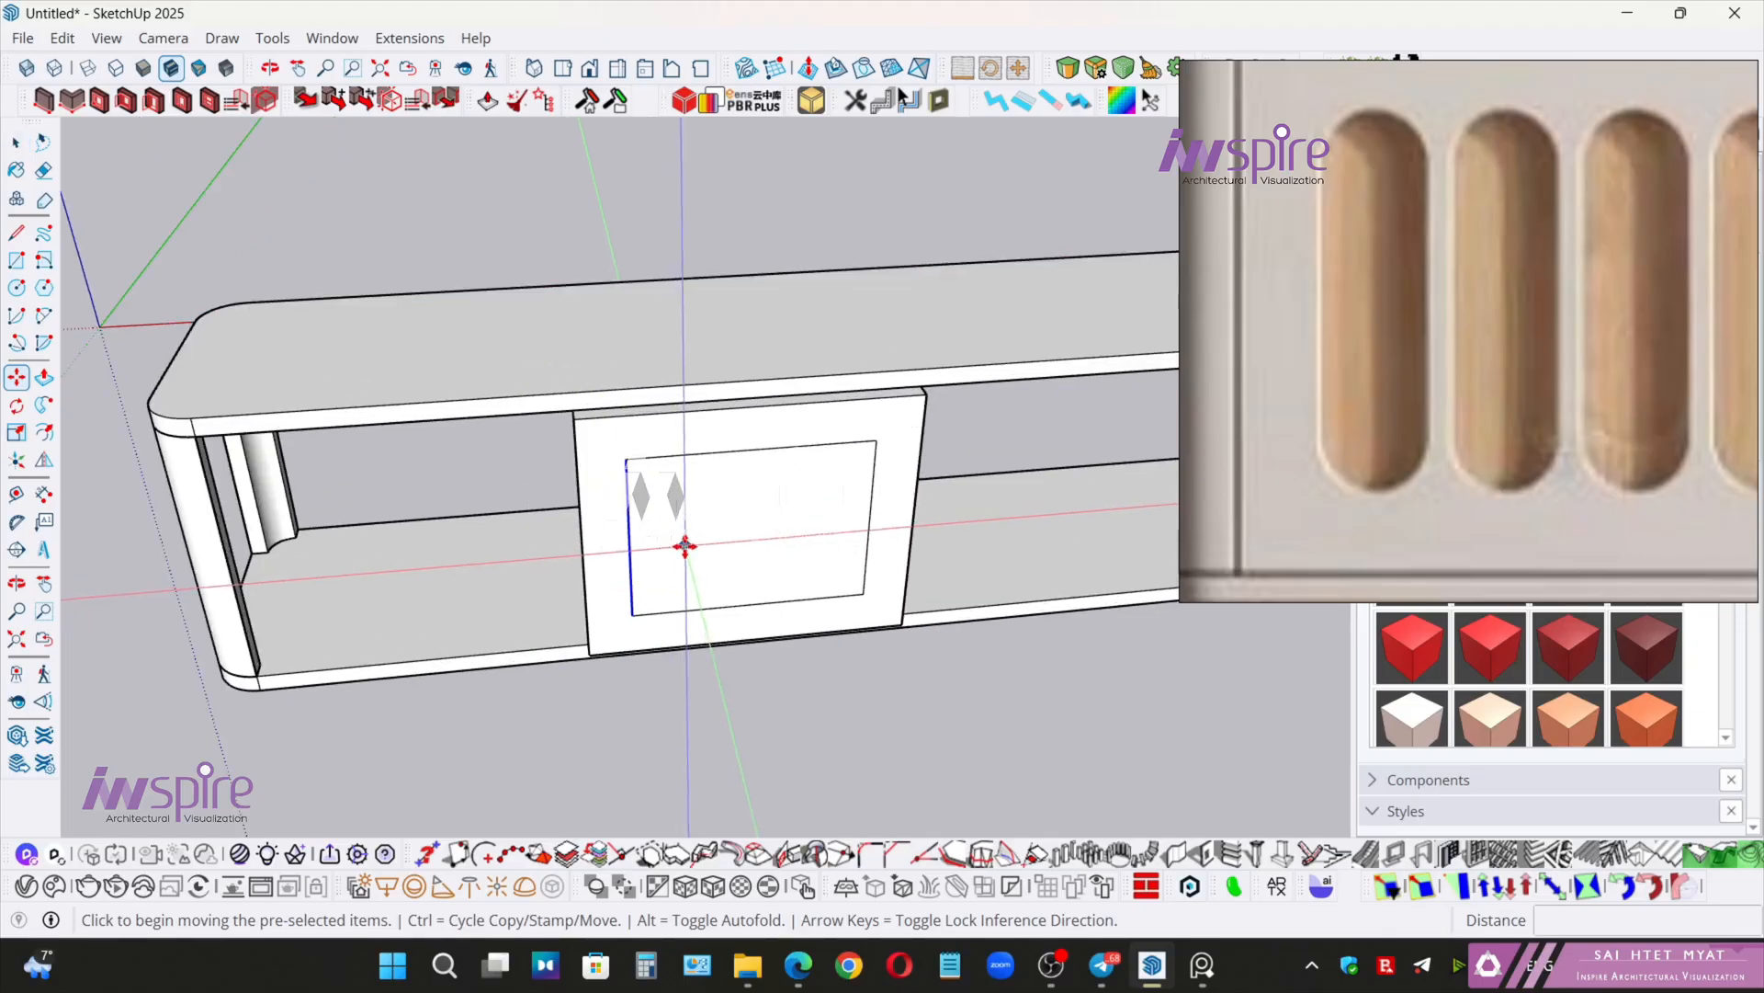
key(ctrl)
click(662, 542)
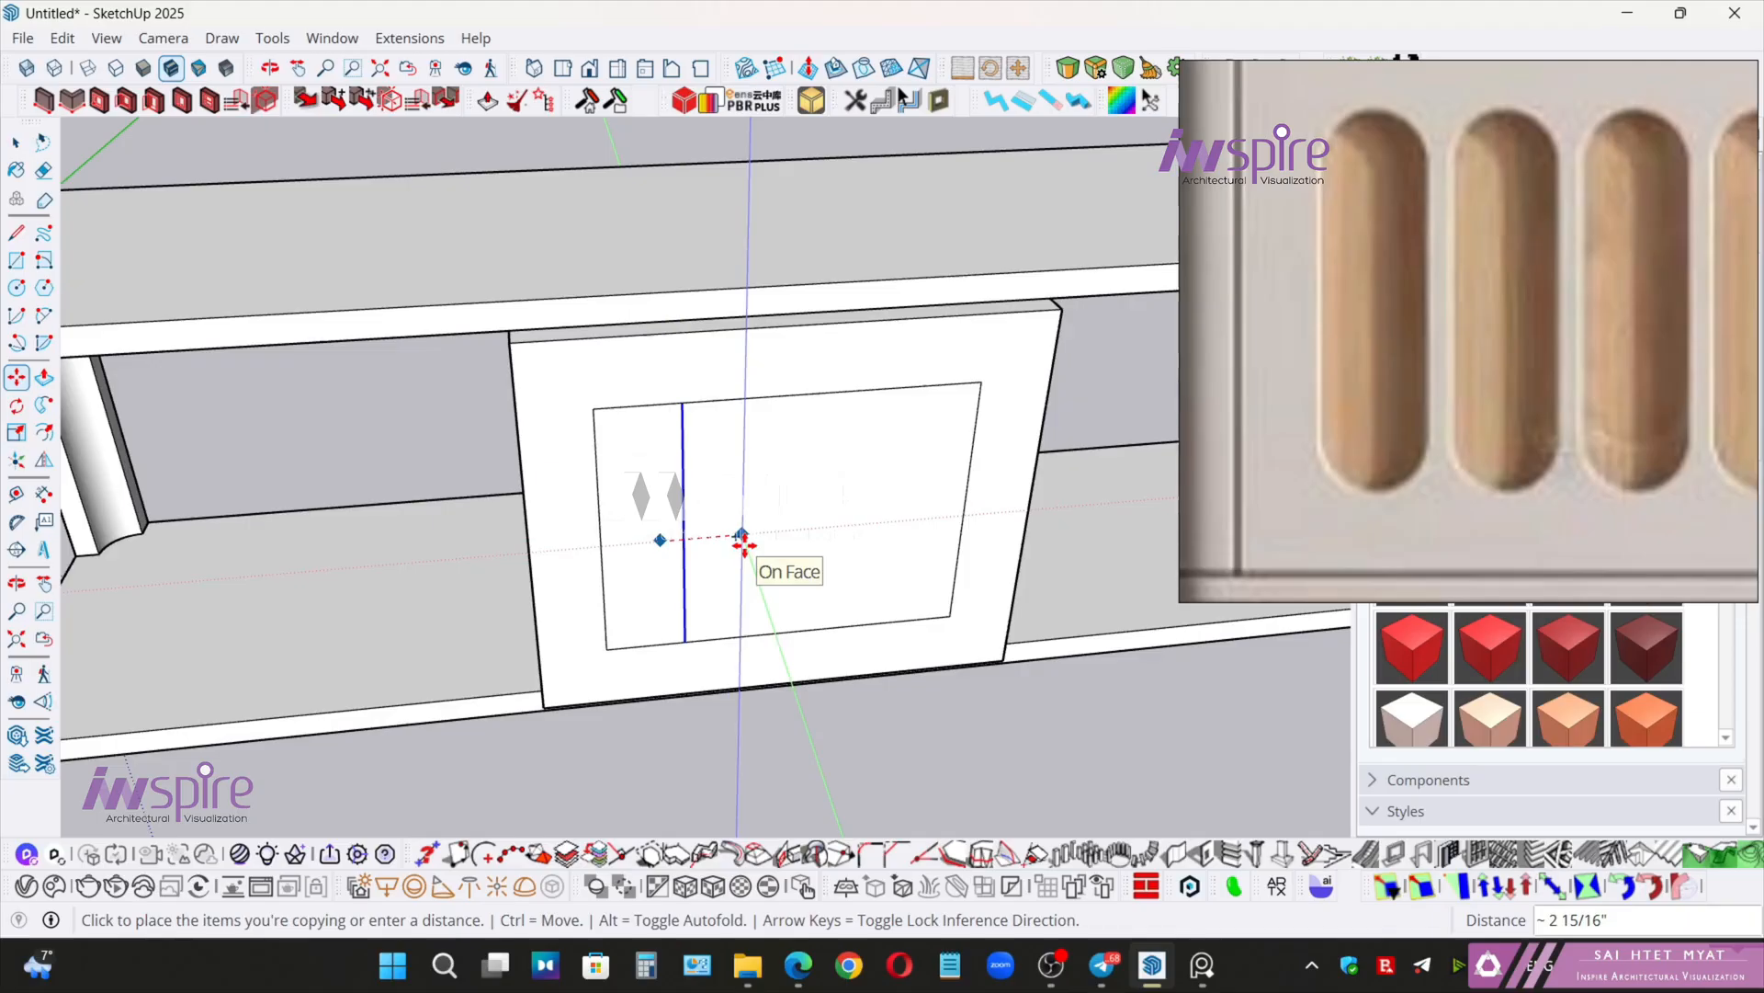
text(3)
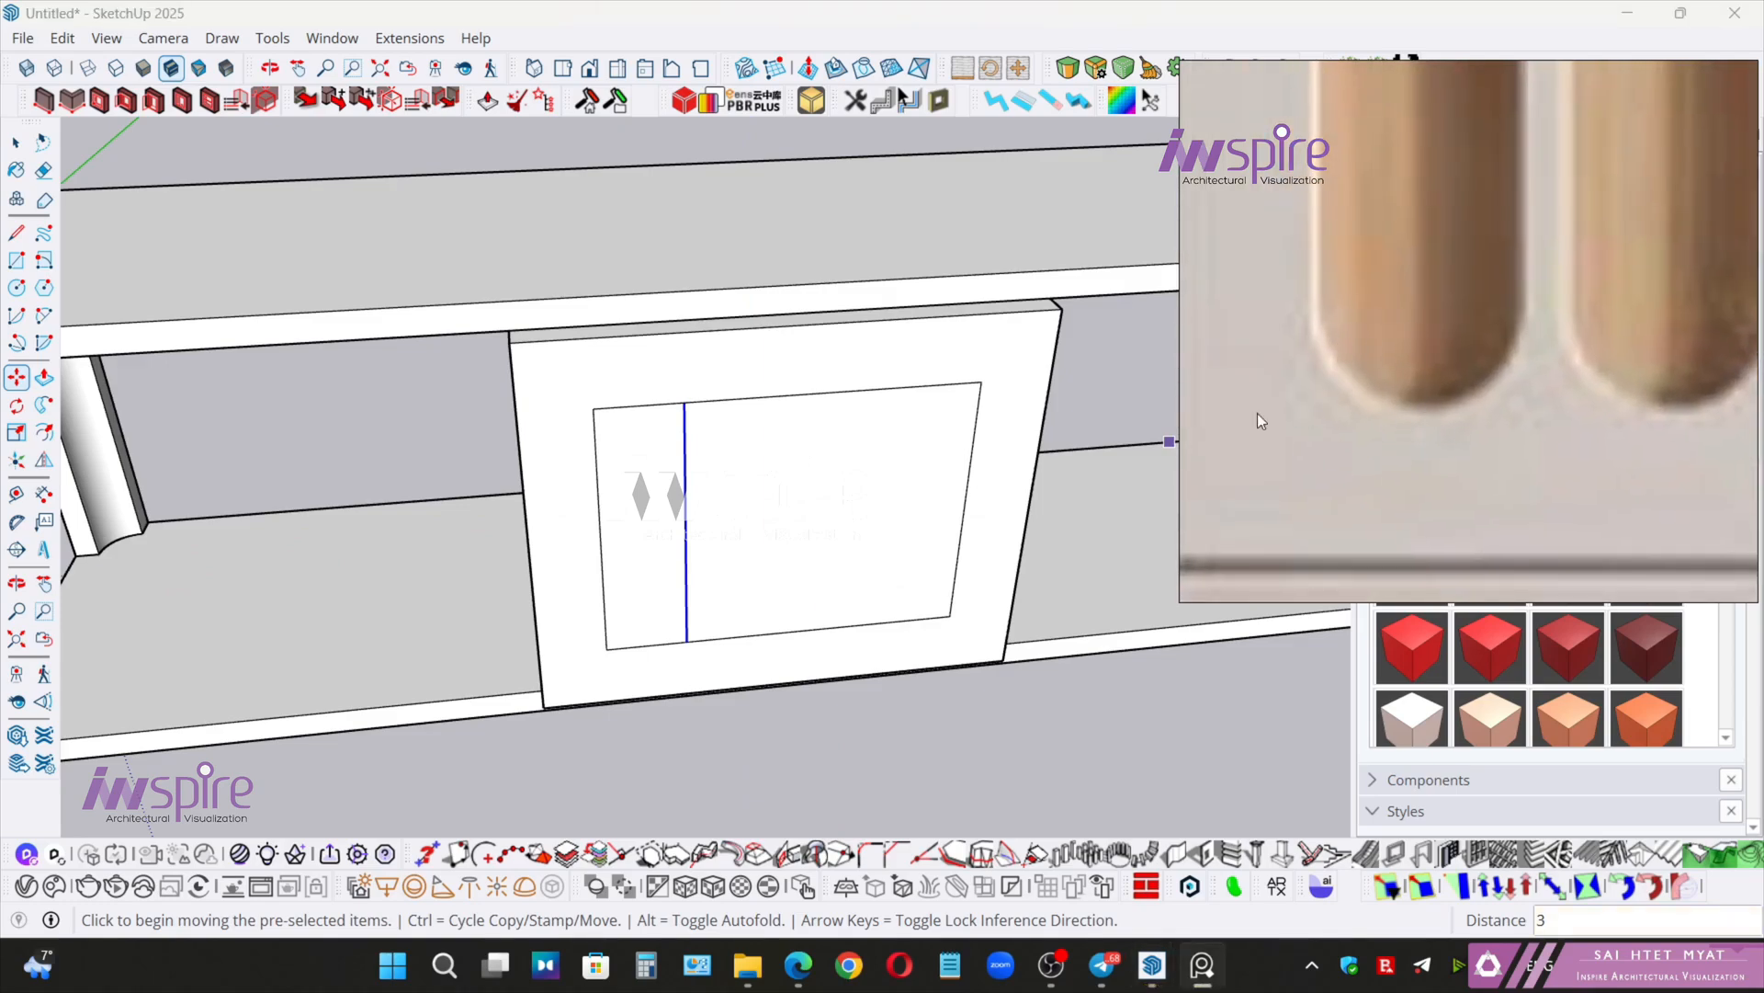
key(space)
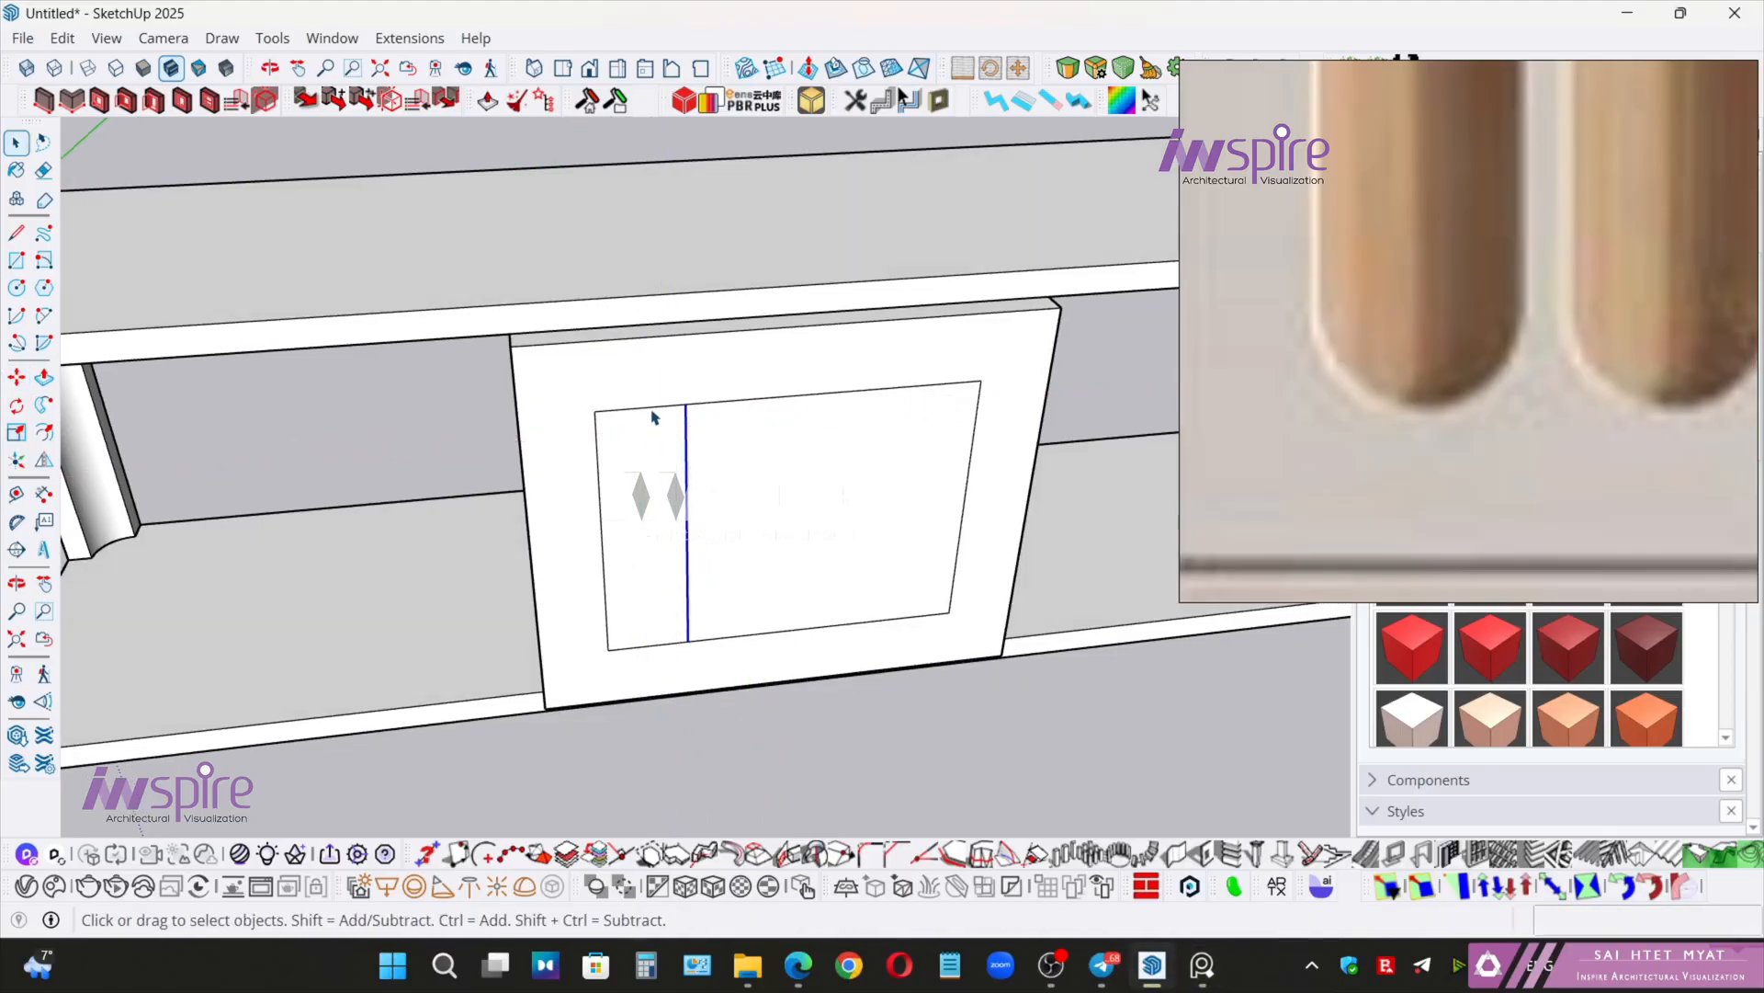
- Copy the short top edge of the slot strip 1.5" downward to mark the rounded end's height
click(650, 411)
middle_drag(650, 413, 731, 453)
key(m)
key(ctrl)
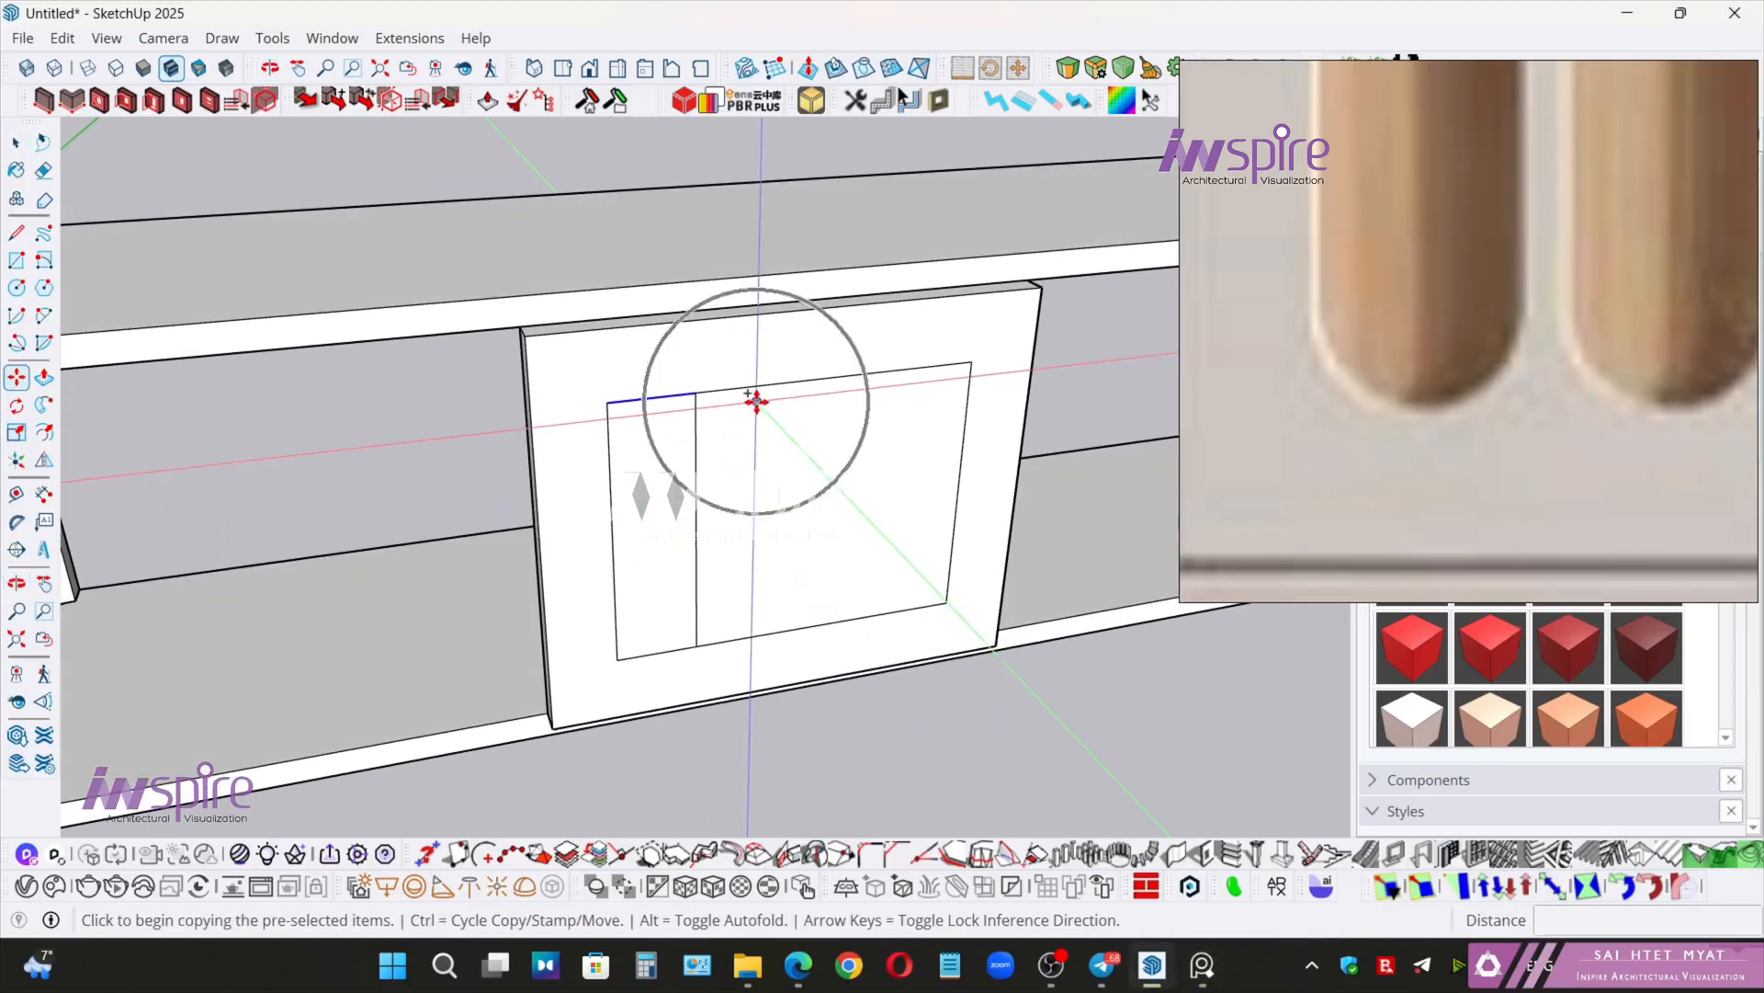
click(756, 401)
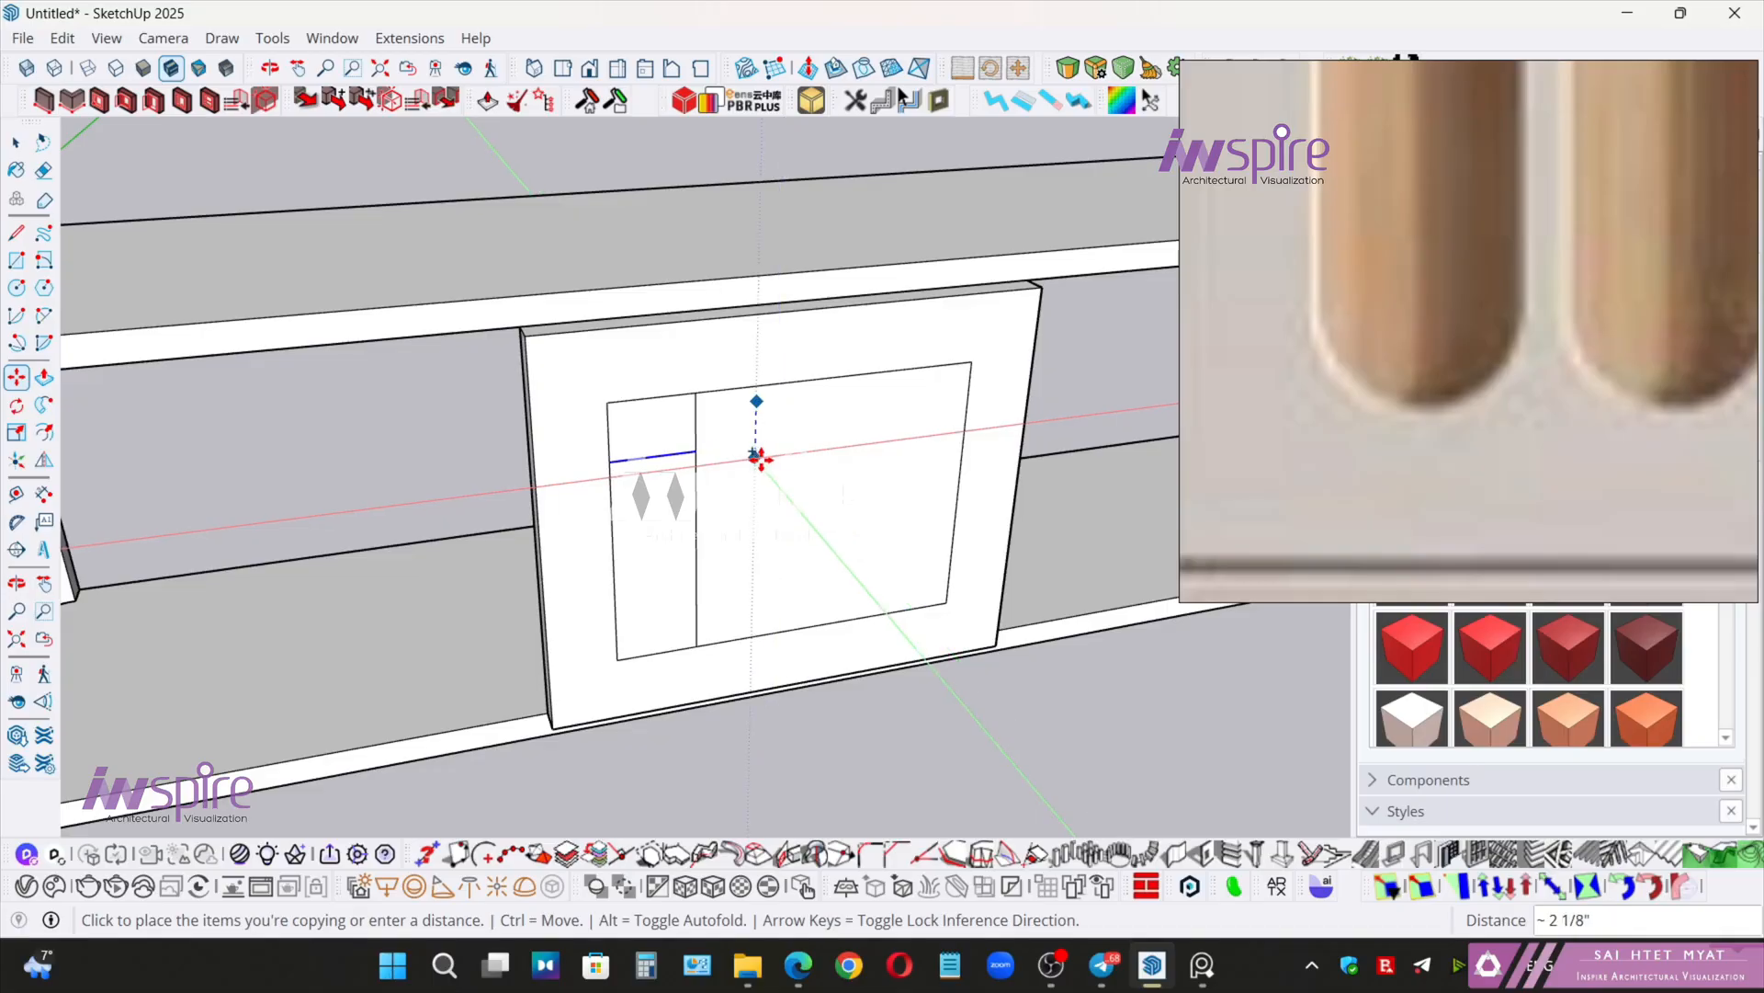
text(1.5)
key(Return)
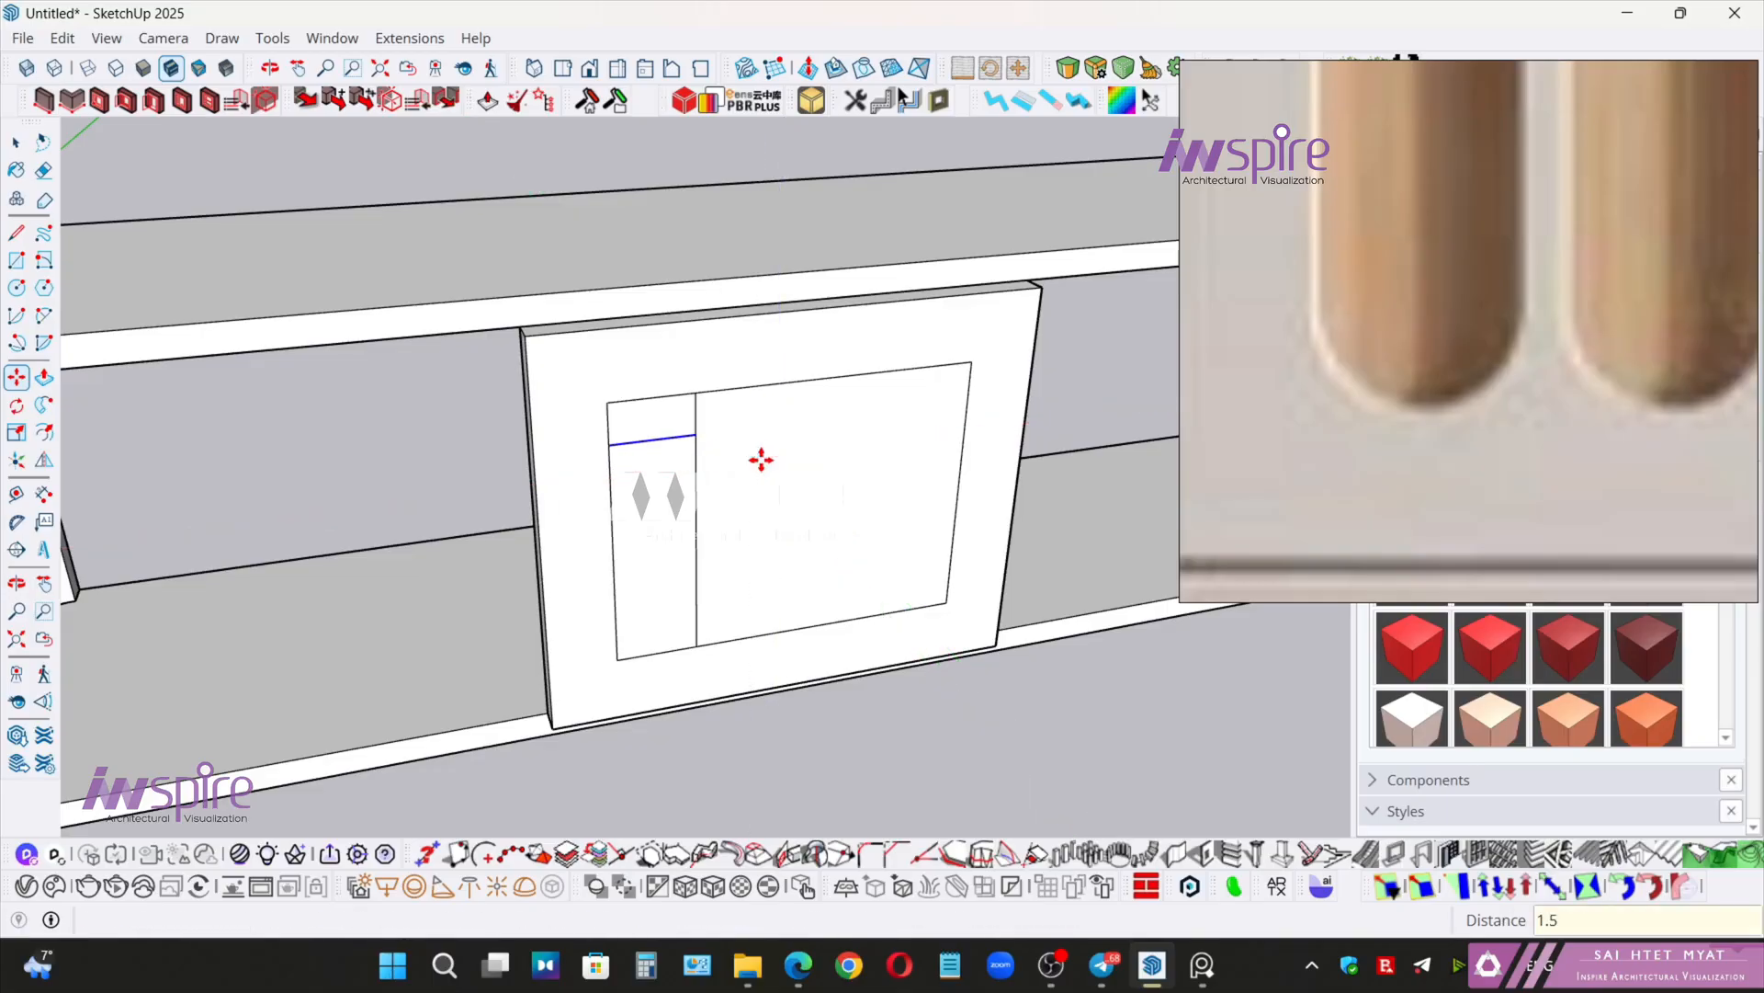
key(space)
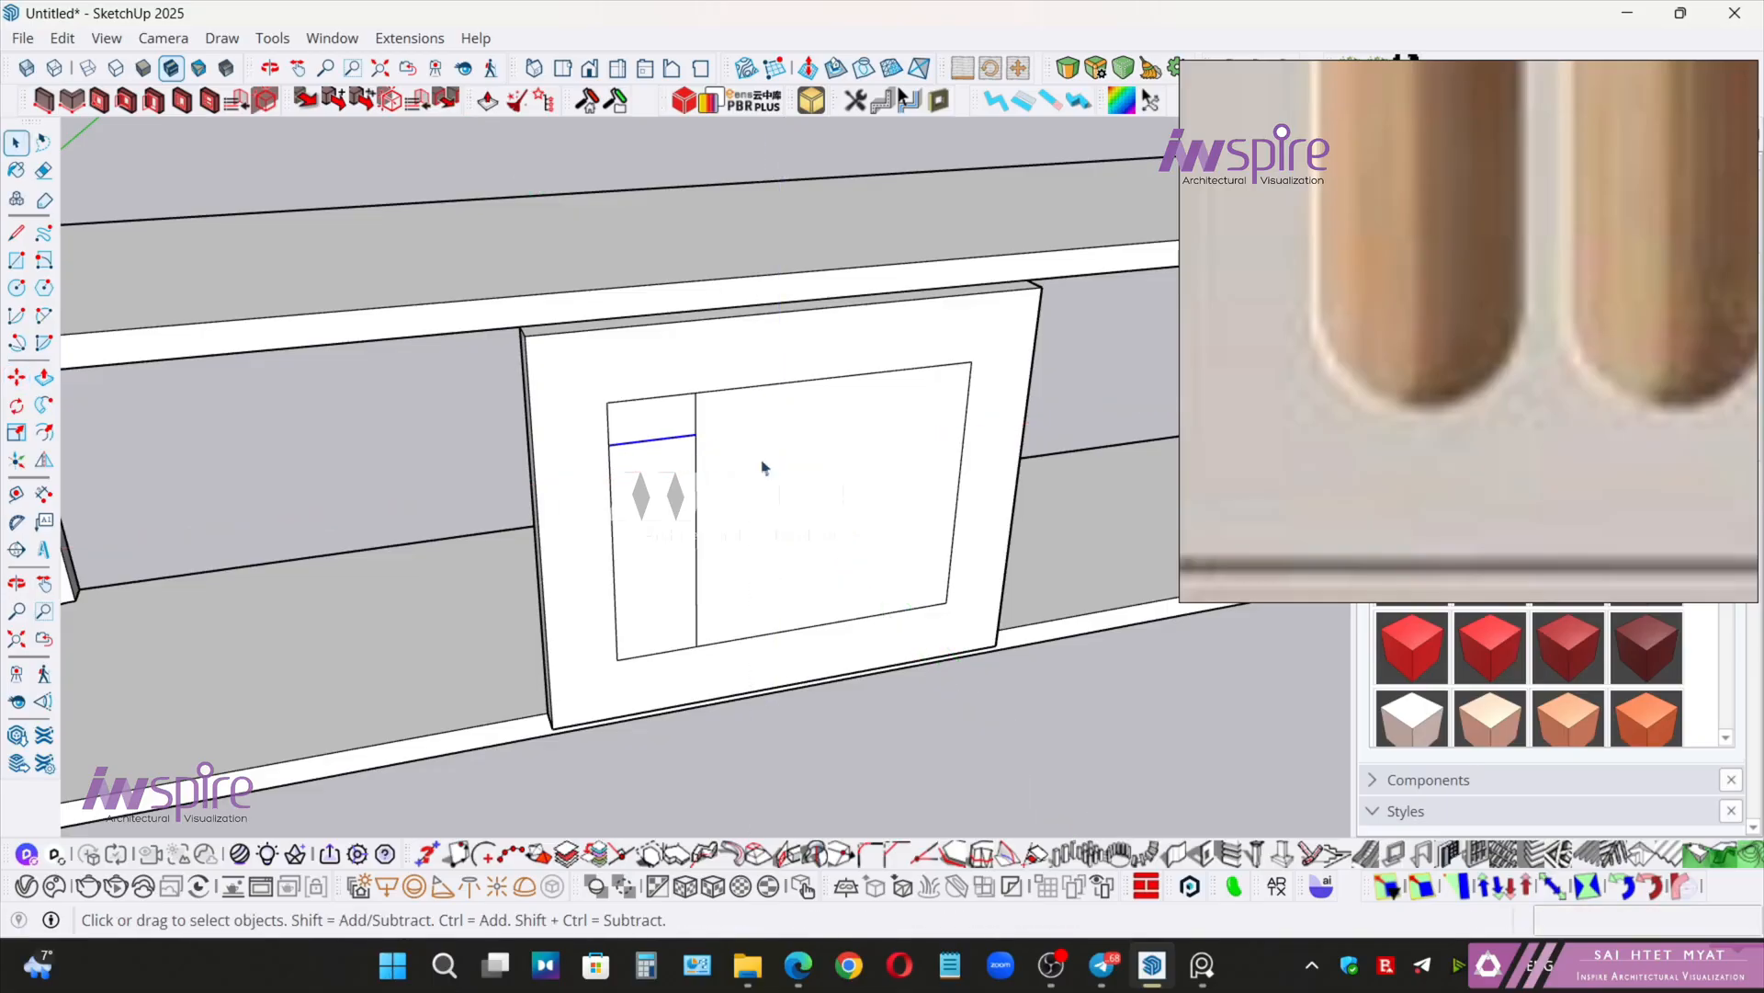
- Copy the small rectangle at the slot strip's upper end down to its lower end
click(666, 422)
key(m)
key(ctrl)
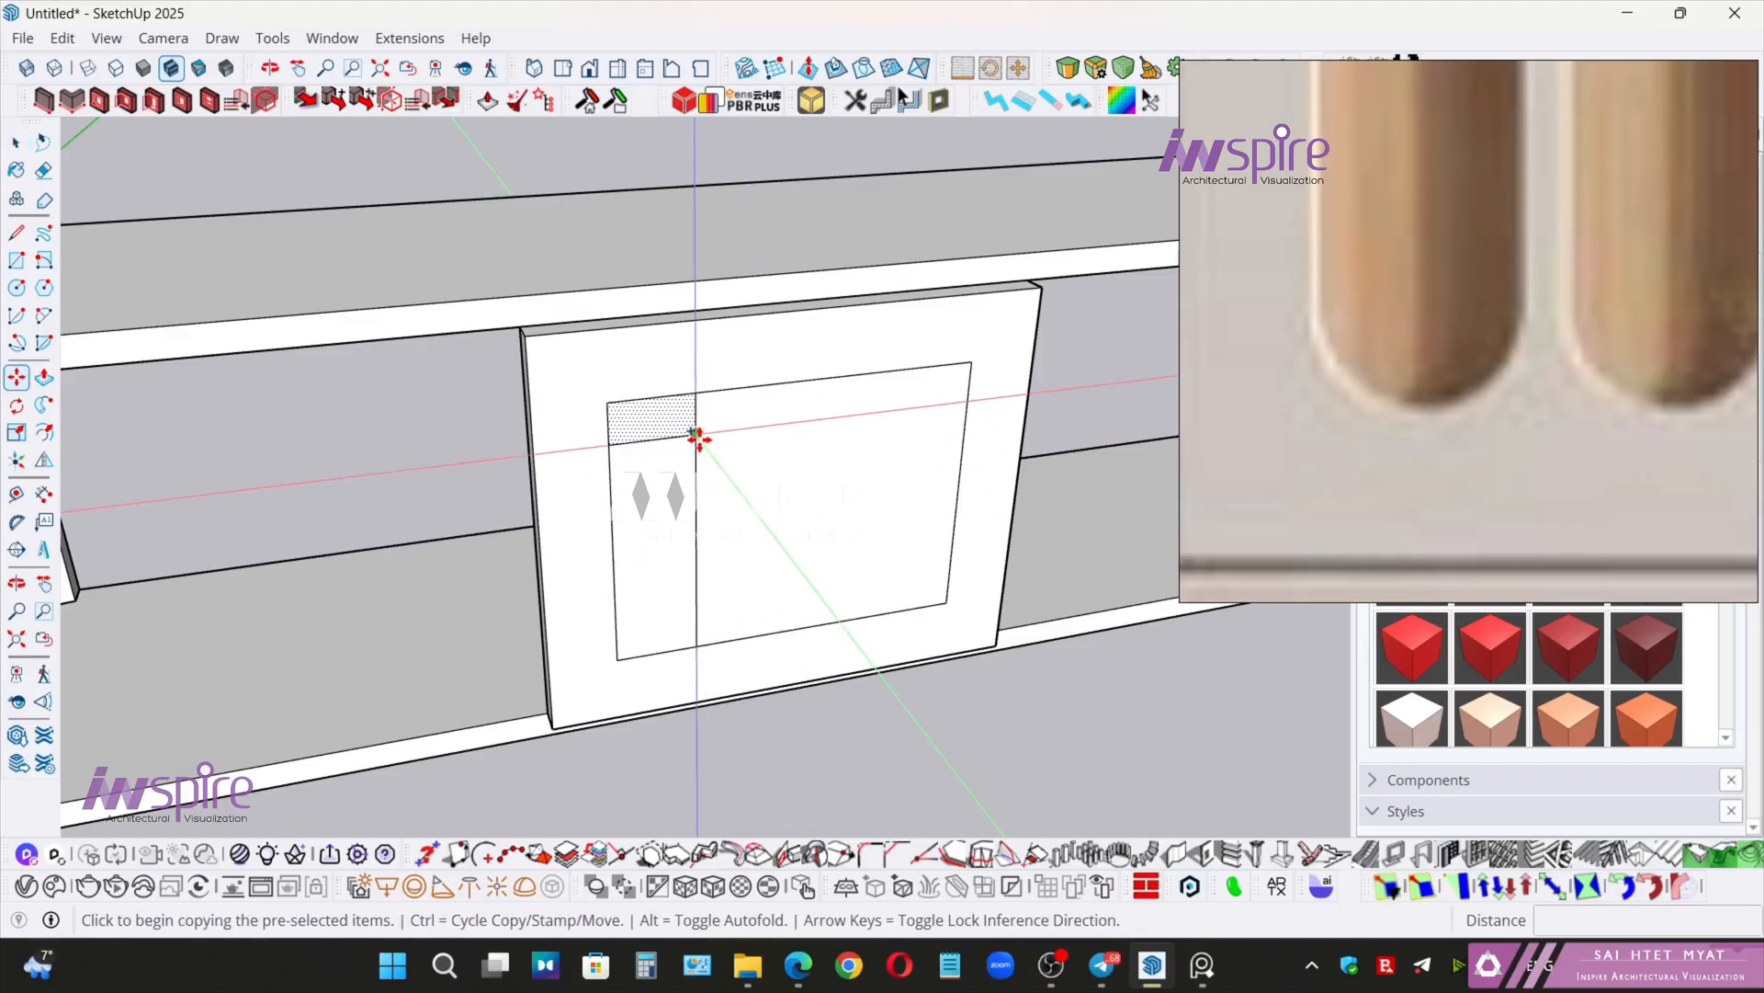
click(696, 436)
click(695, 641)
key(space)
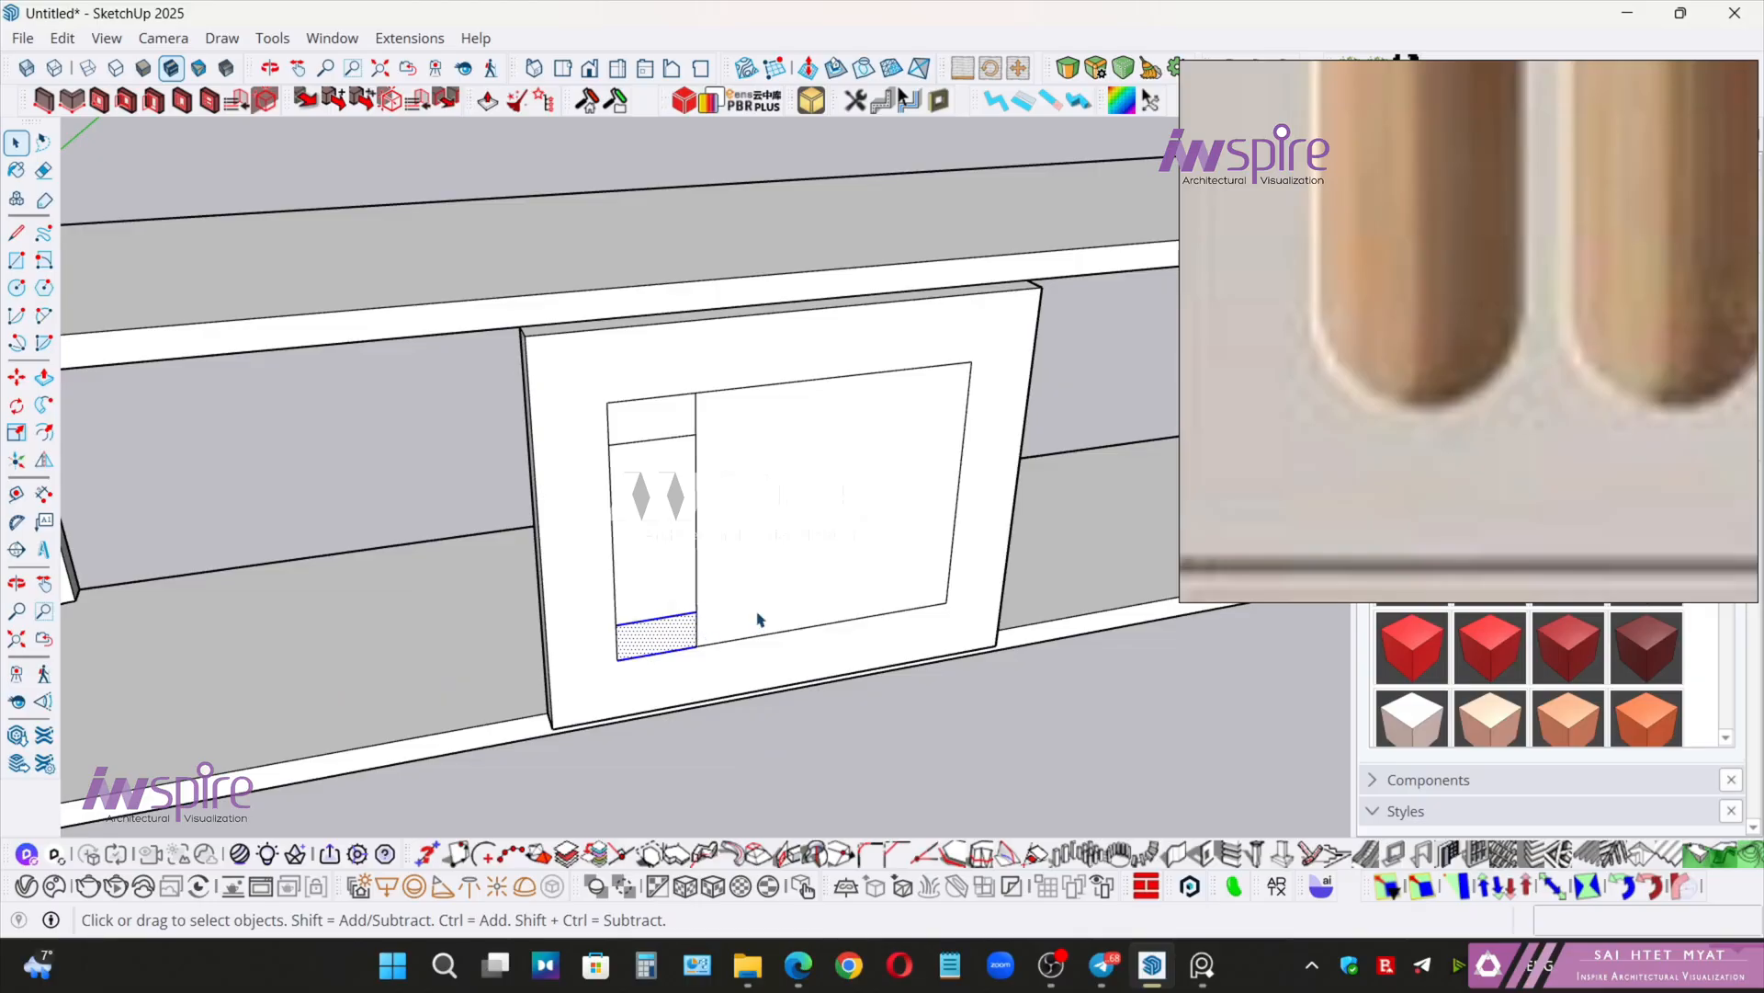
- Erase the outer edges of the small rectangles at both ends of the slot strip
key(e)
click(669, 648)
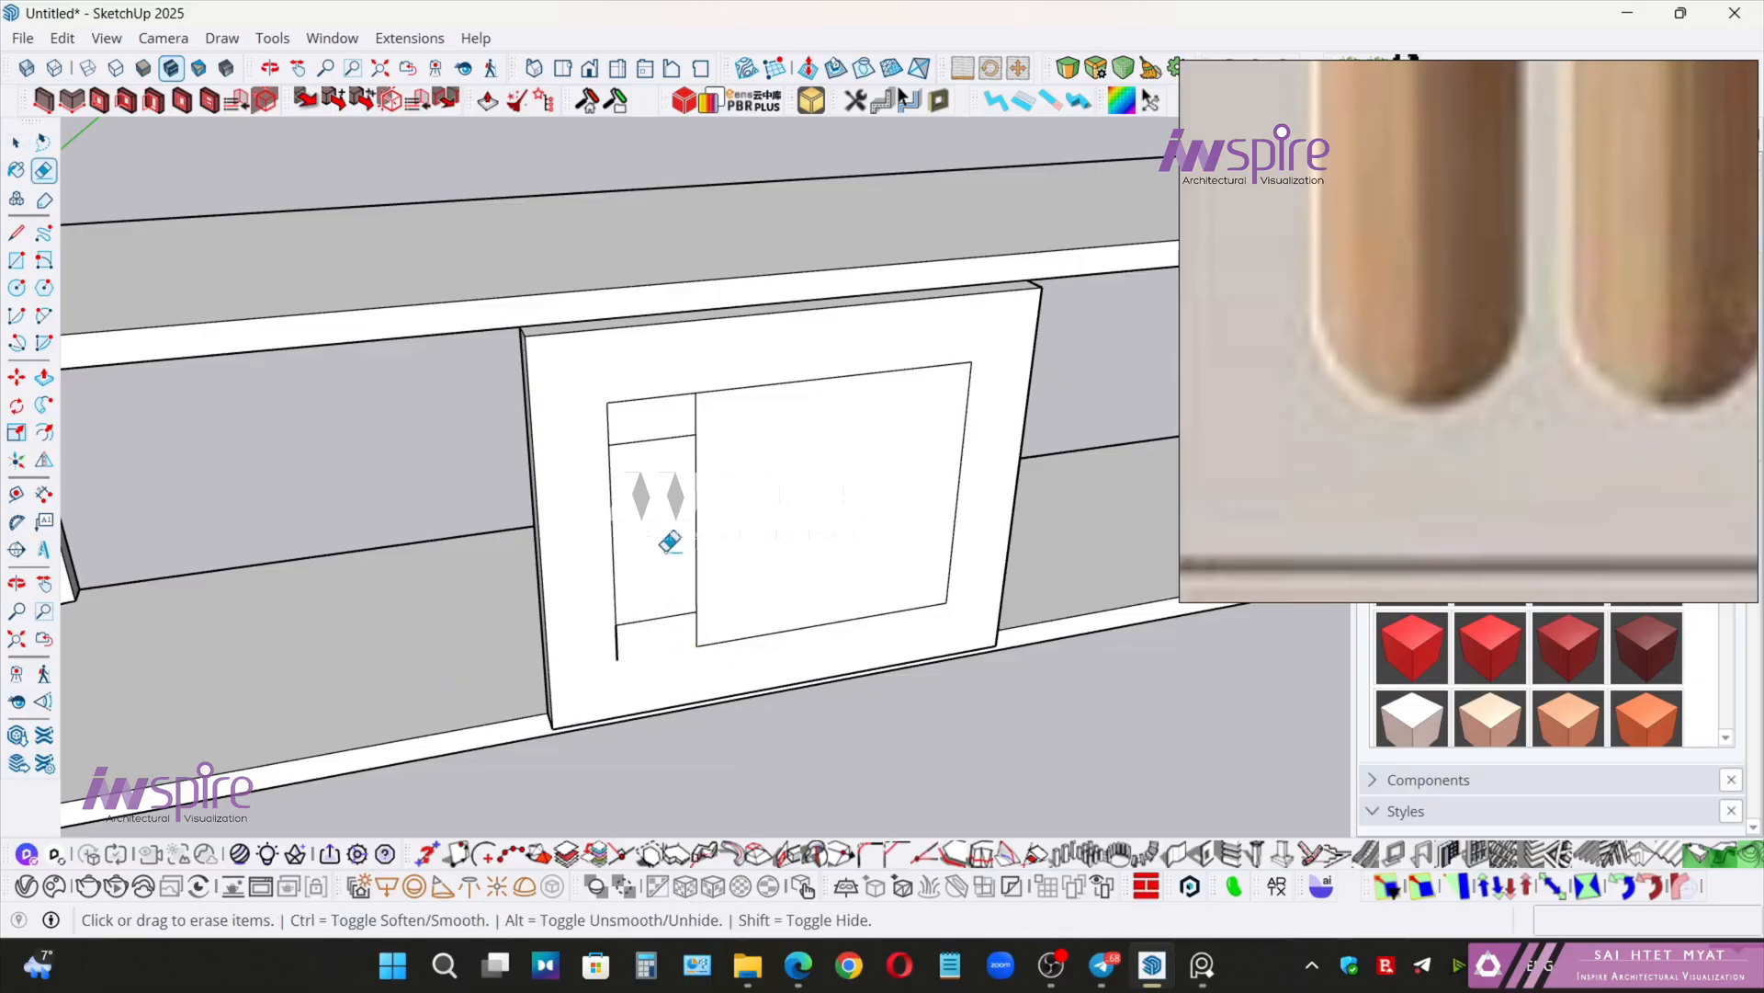
mouse_move(647, 407)
mouse_down()
mouse_move(644, 378)
mouse_move(593, 424)
mouse_up()
click(615, 648)
- Draw a semicircular arc with a 1 1/2" bulge on the upper and lower ends of the slot
click(608, 444)
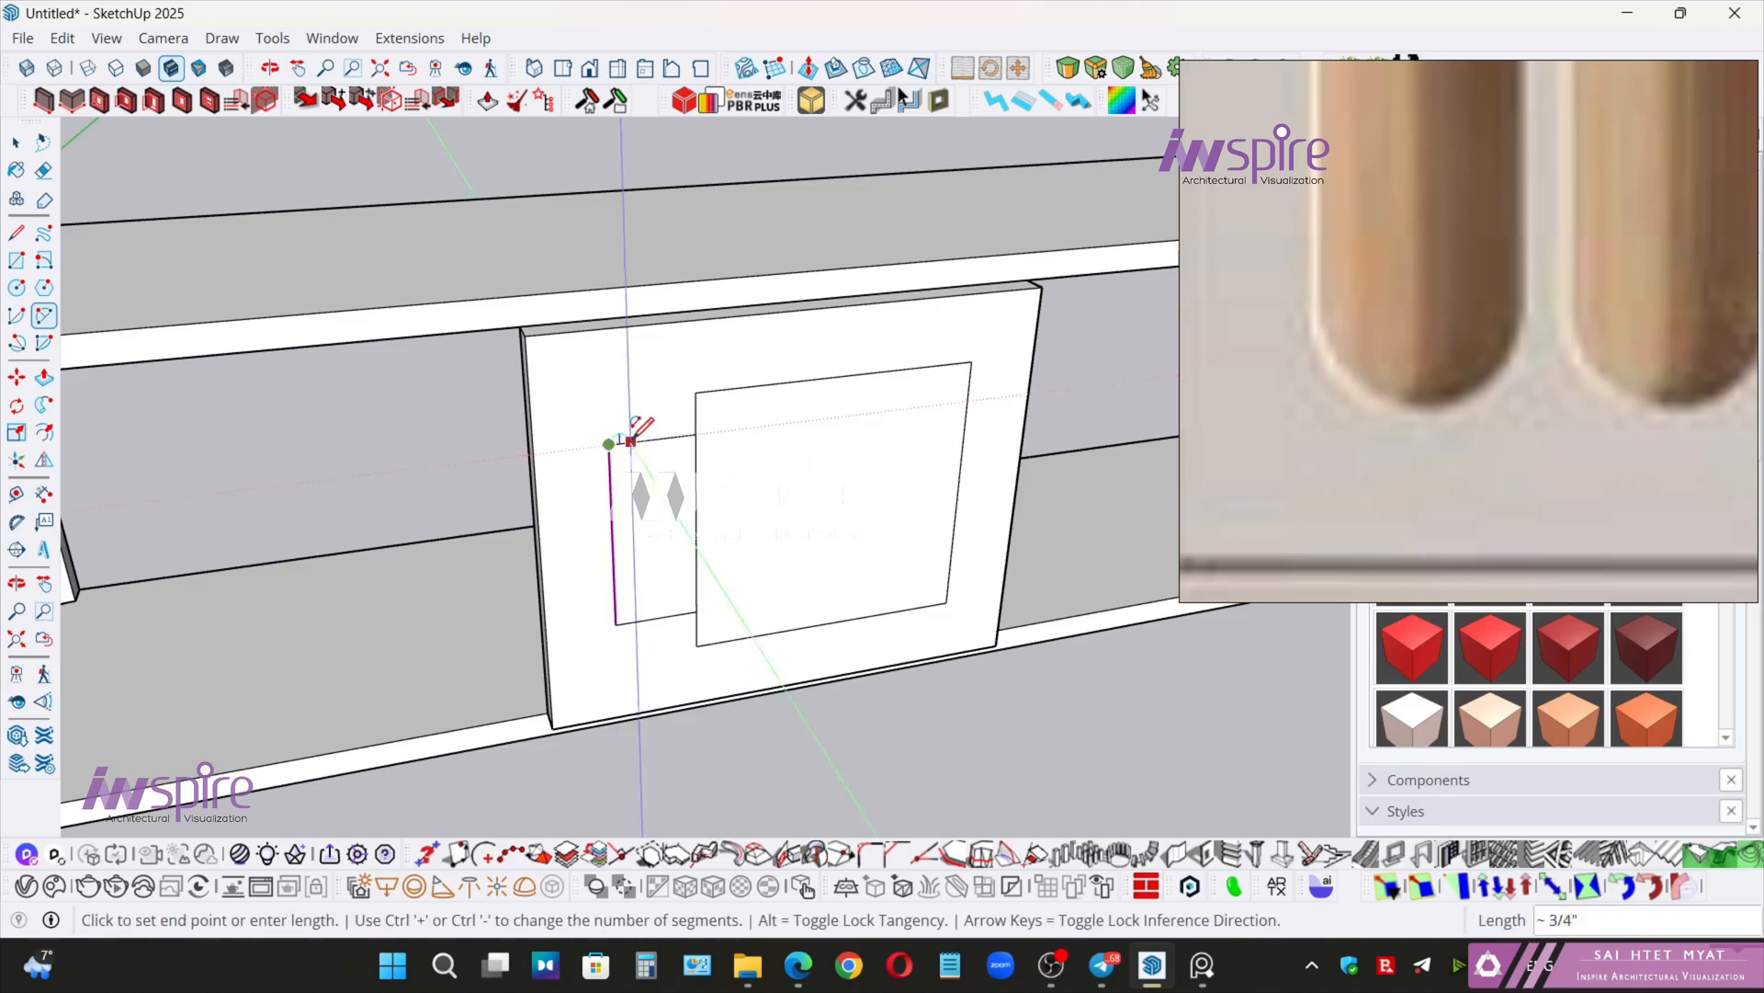
click(696, 433)
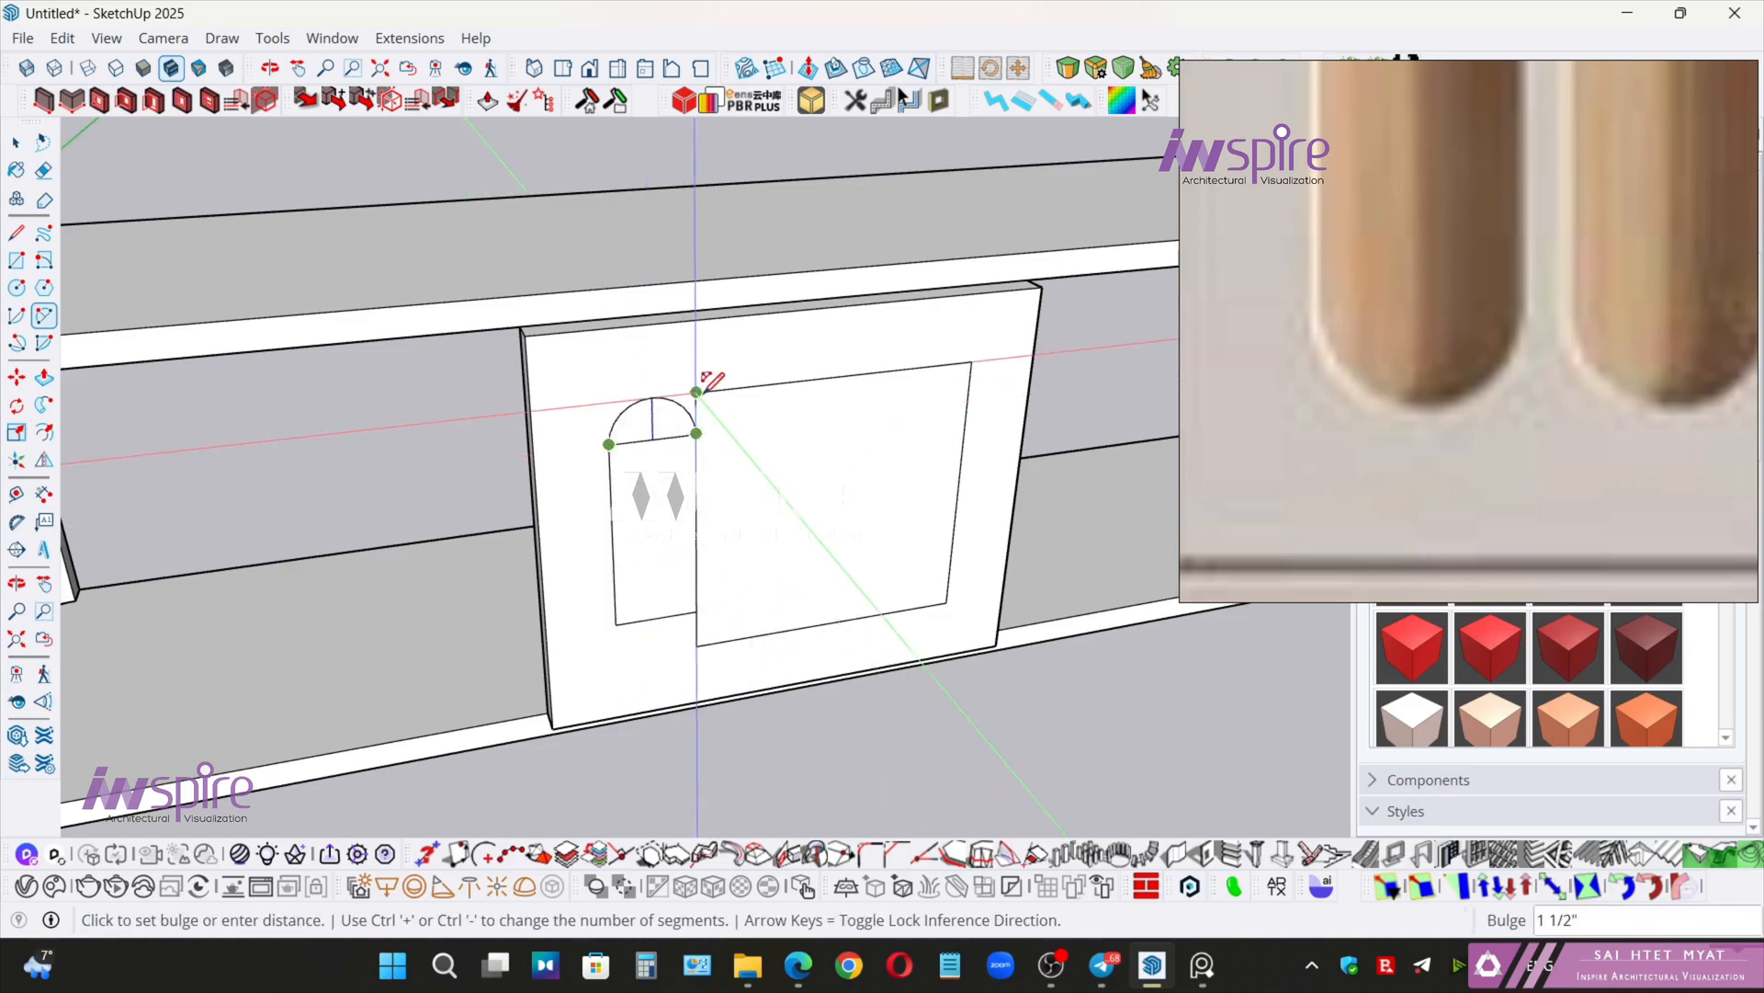
click(698, 392)
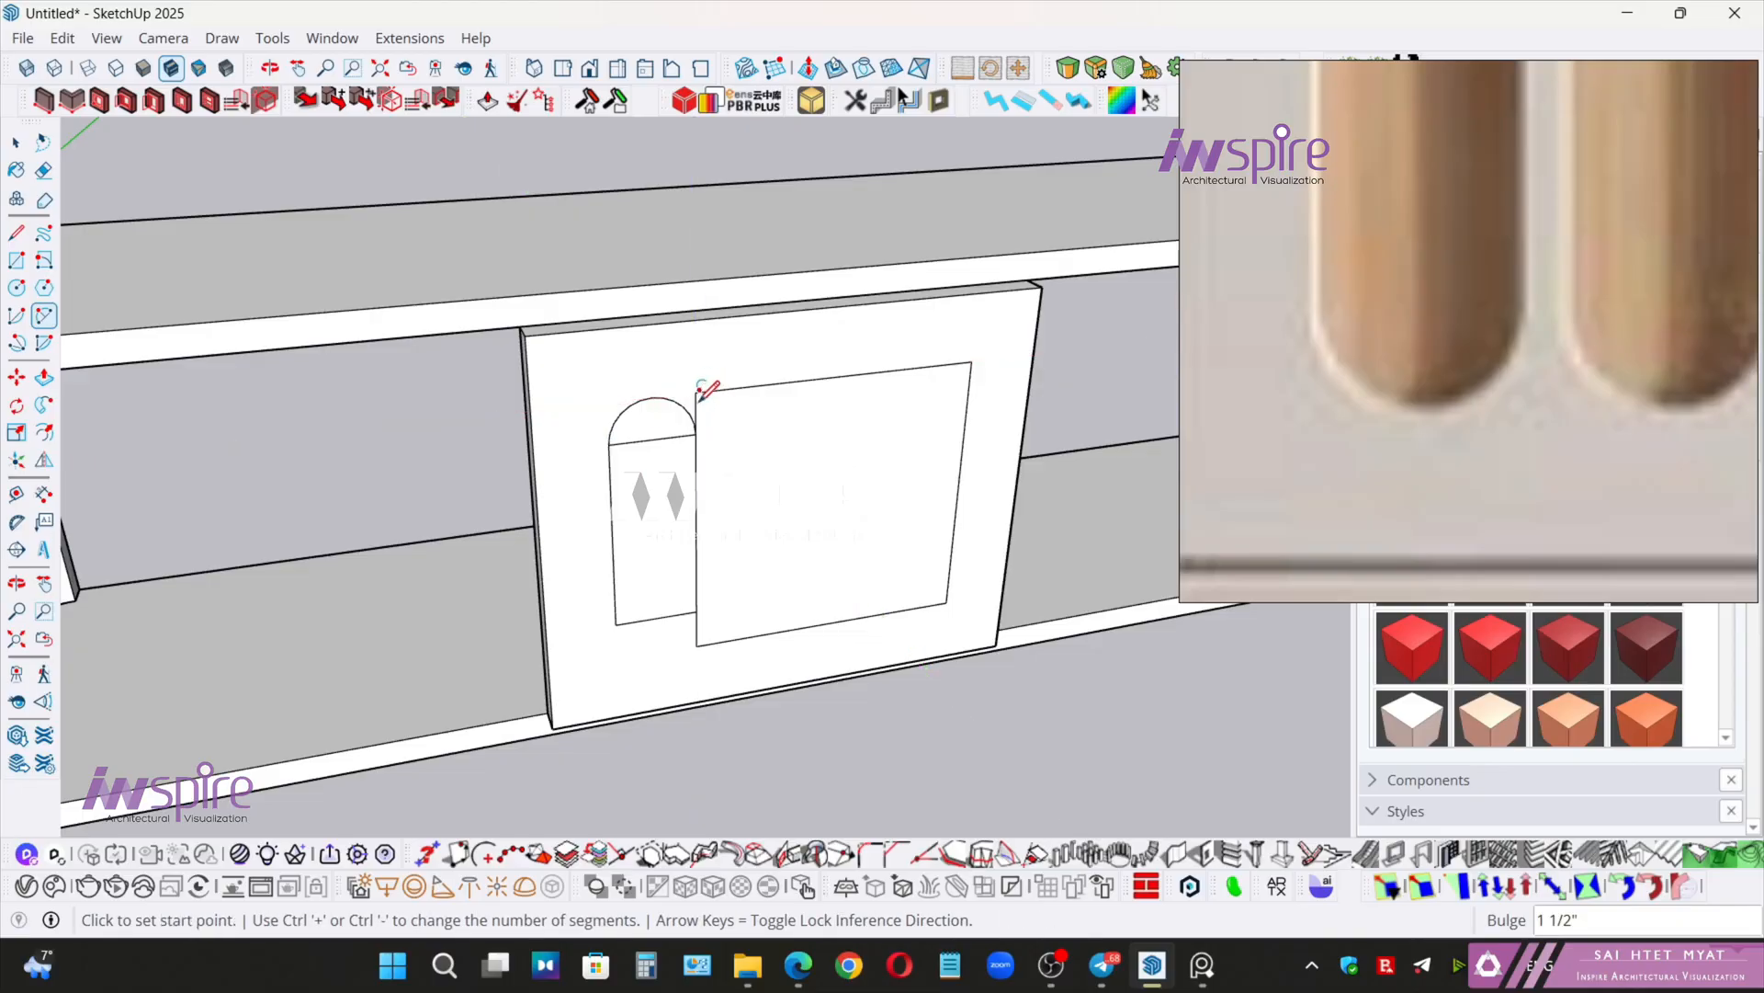
click(616, 624)
click(697, 611)
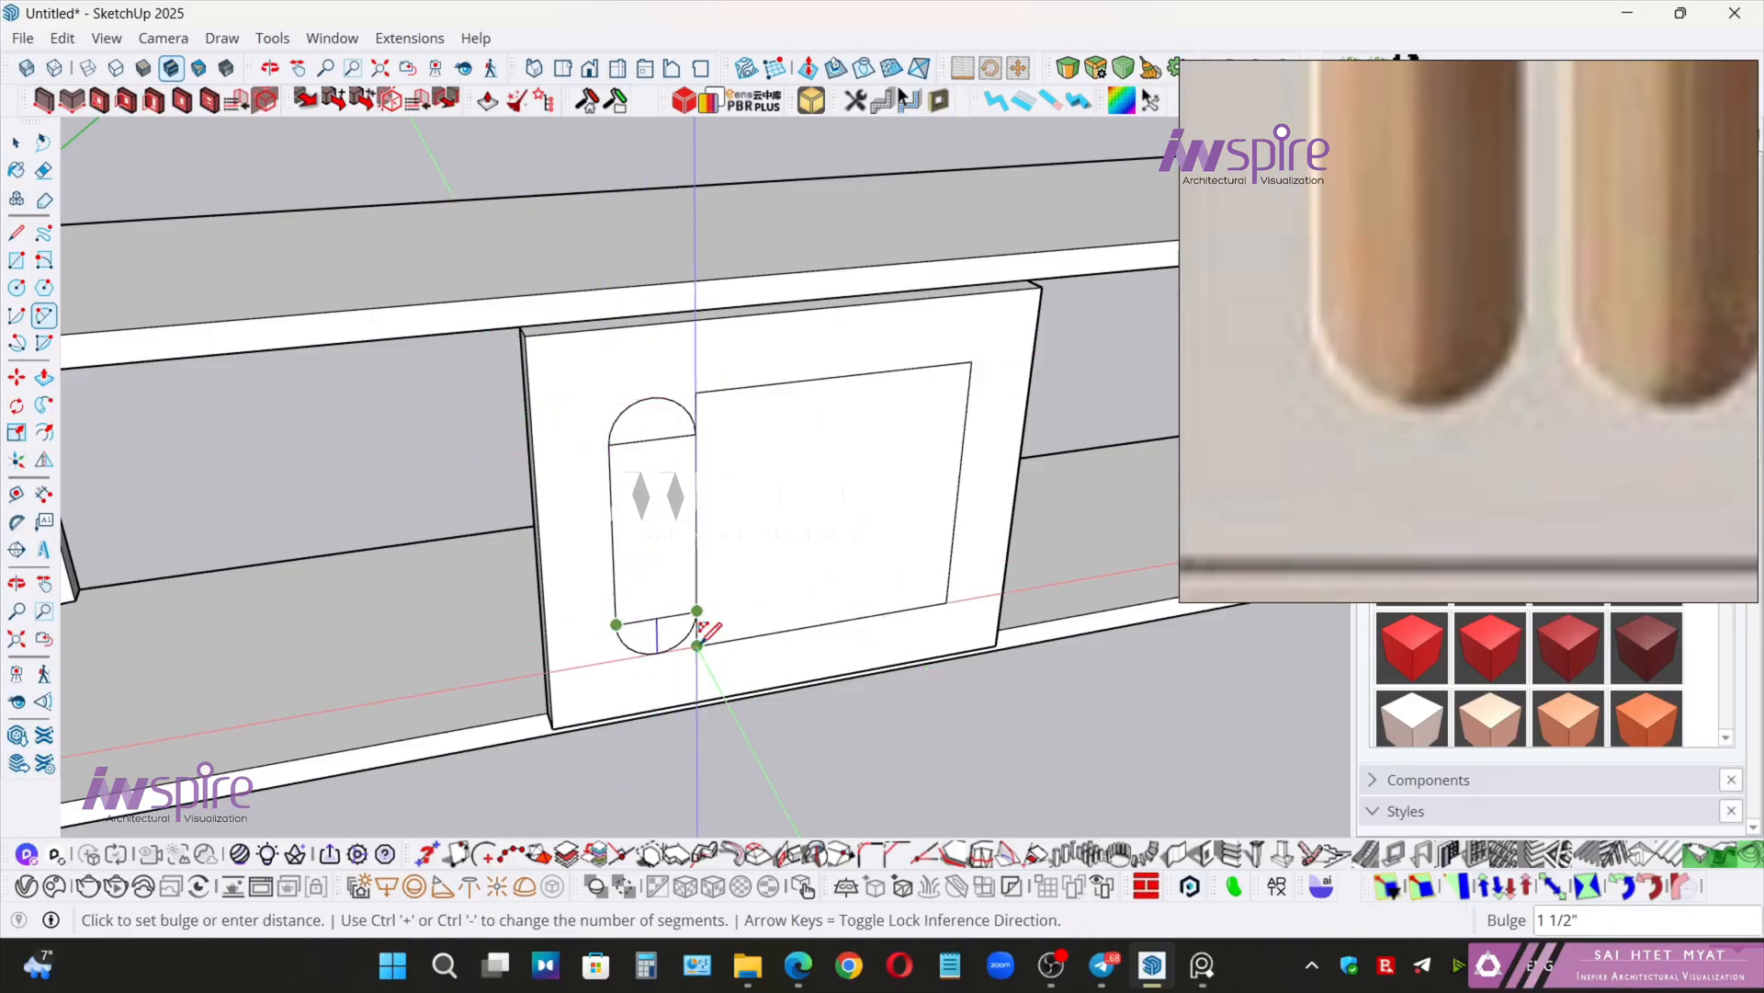
click(698, 646)
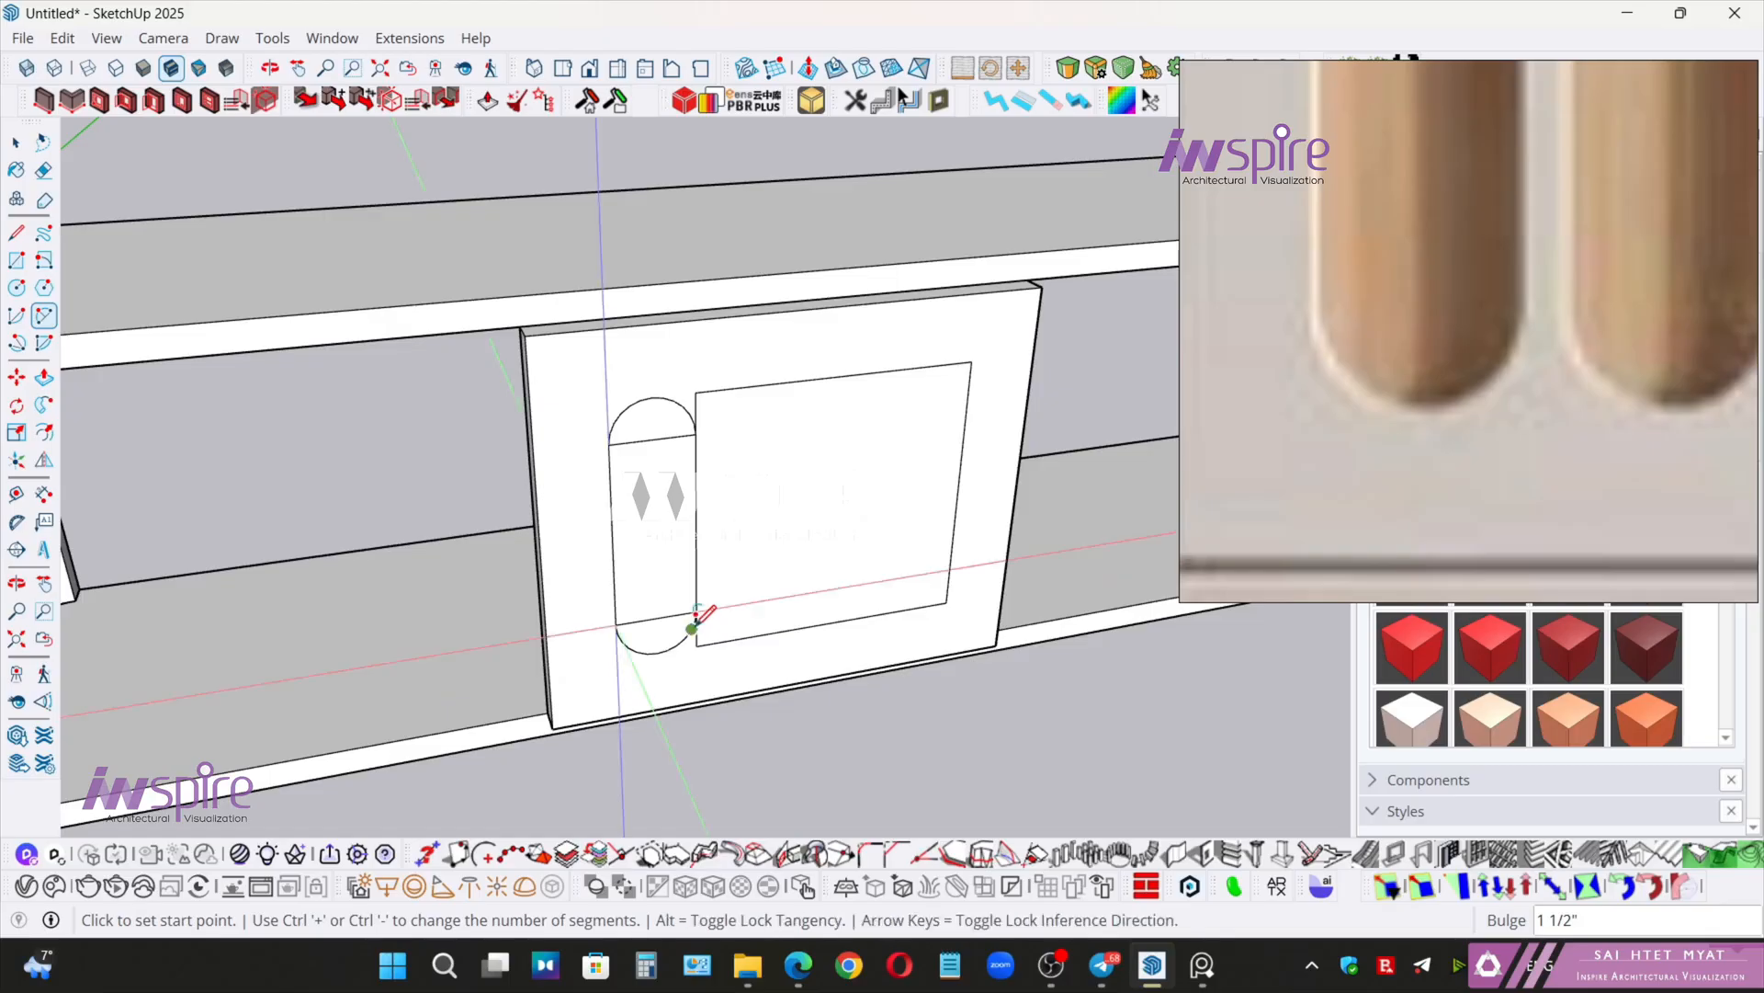
key(space)
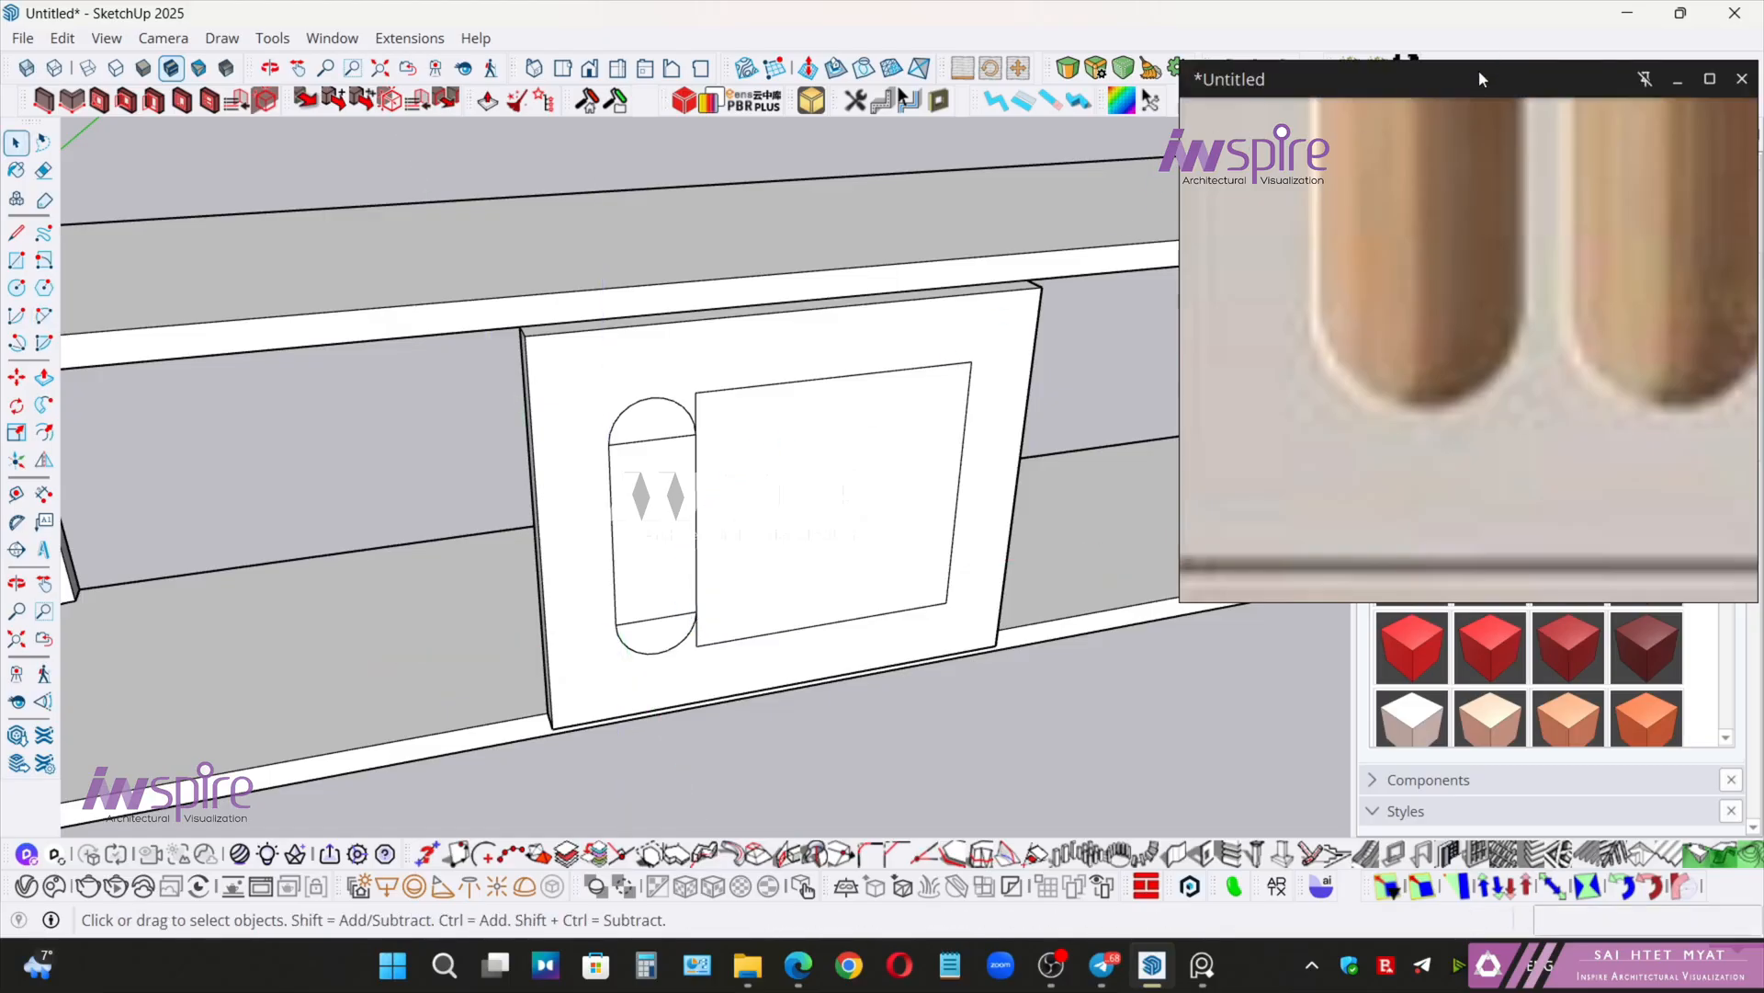
- Move the reference image off the entity properties and set the slot's upper arc to 24 segments
drag(1480, 70, 1454, 402)
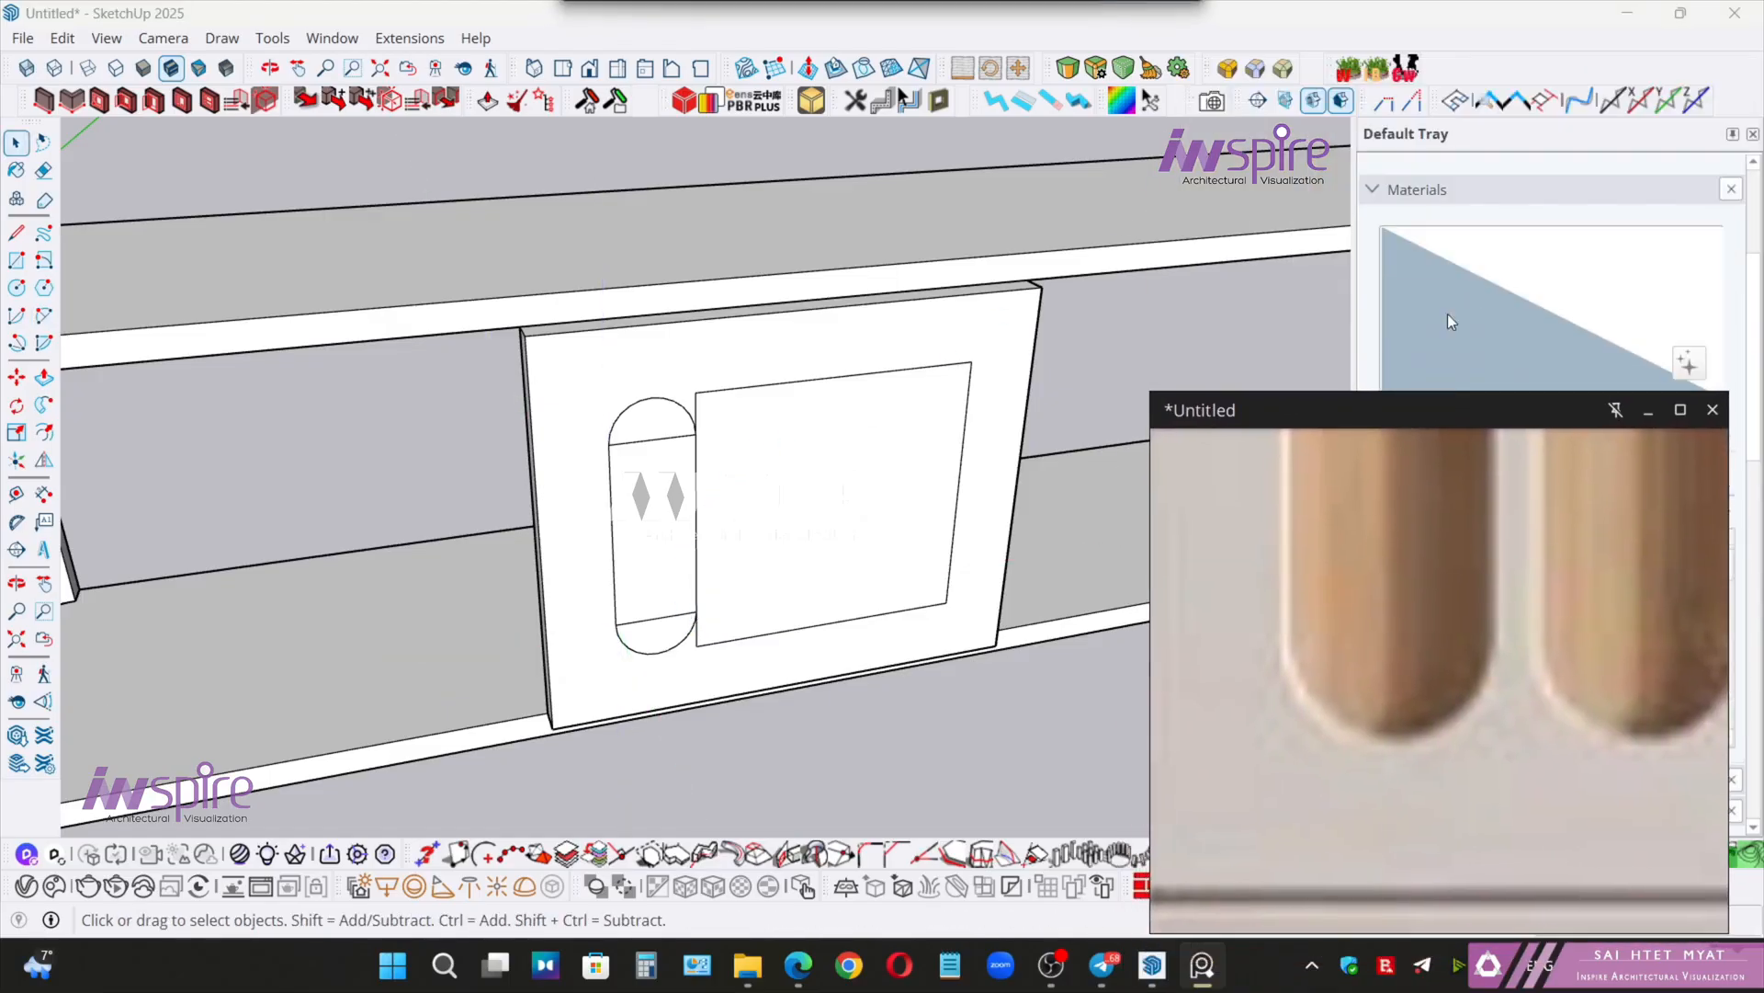
click(1365, 187)
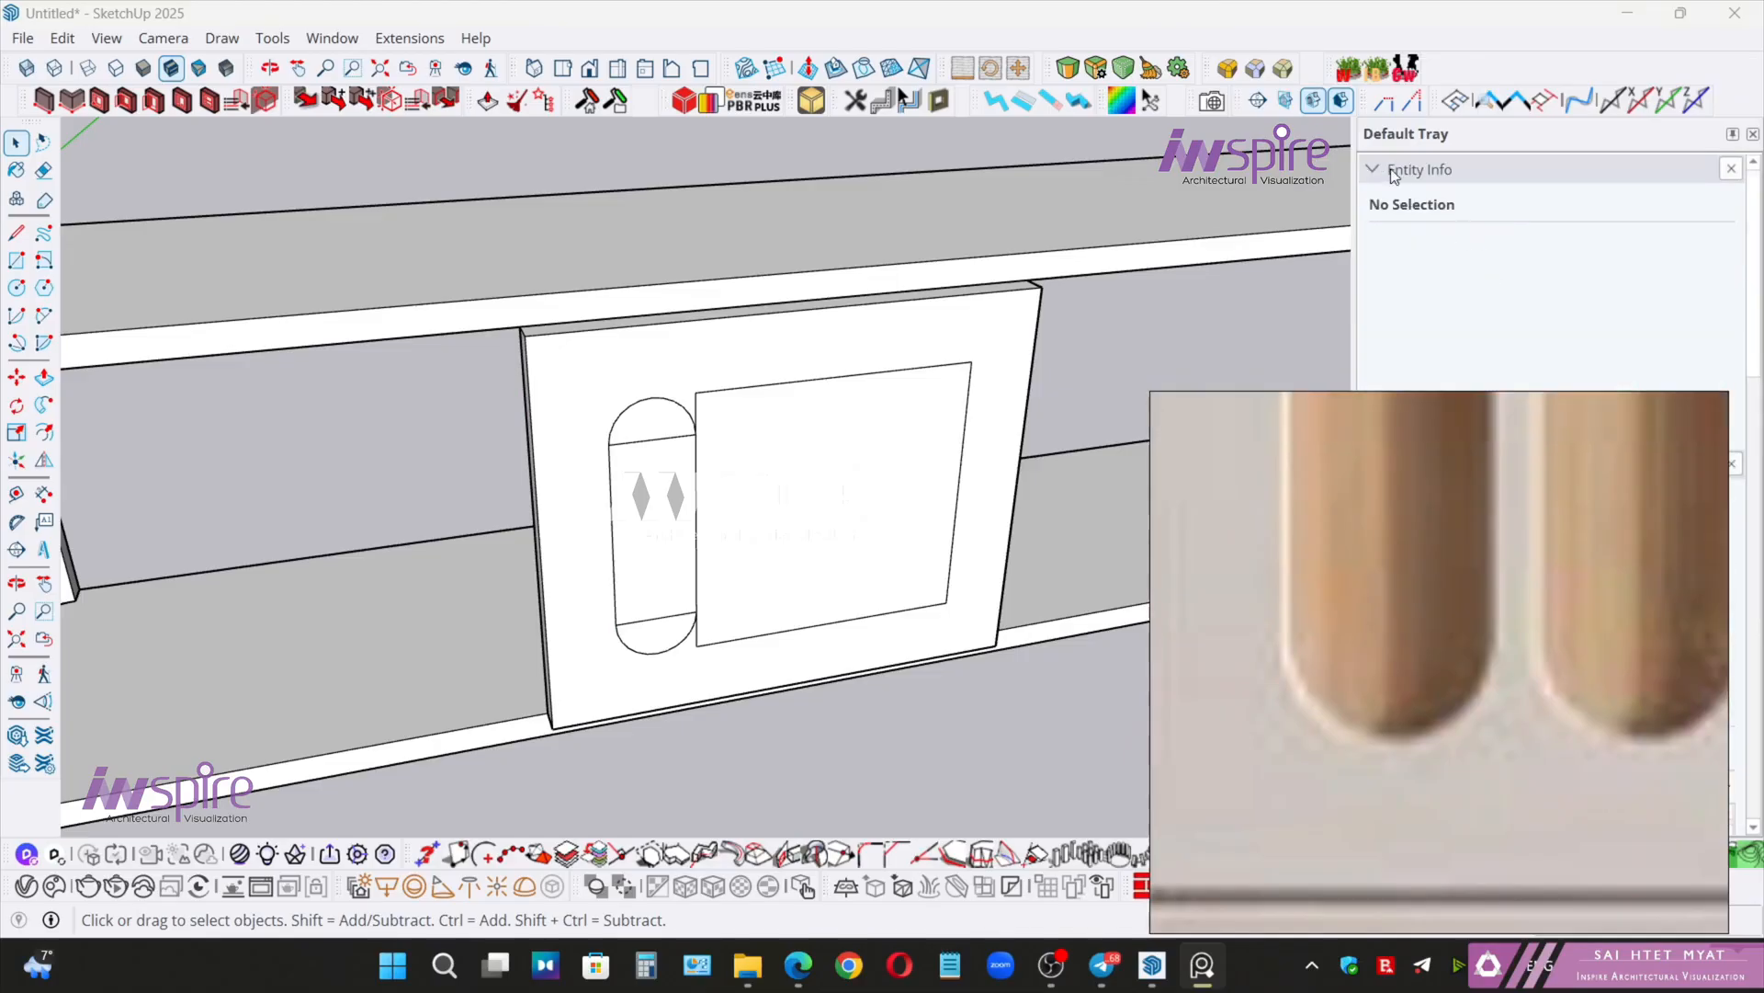
scroll(668, 420, up, 5)
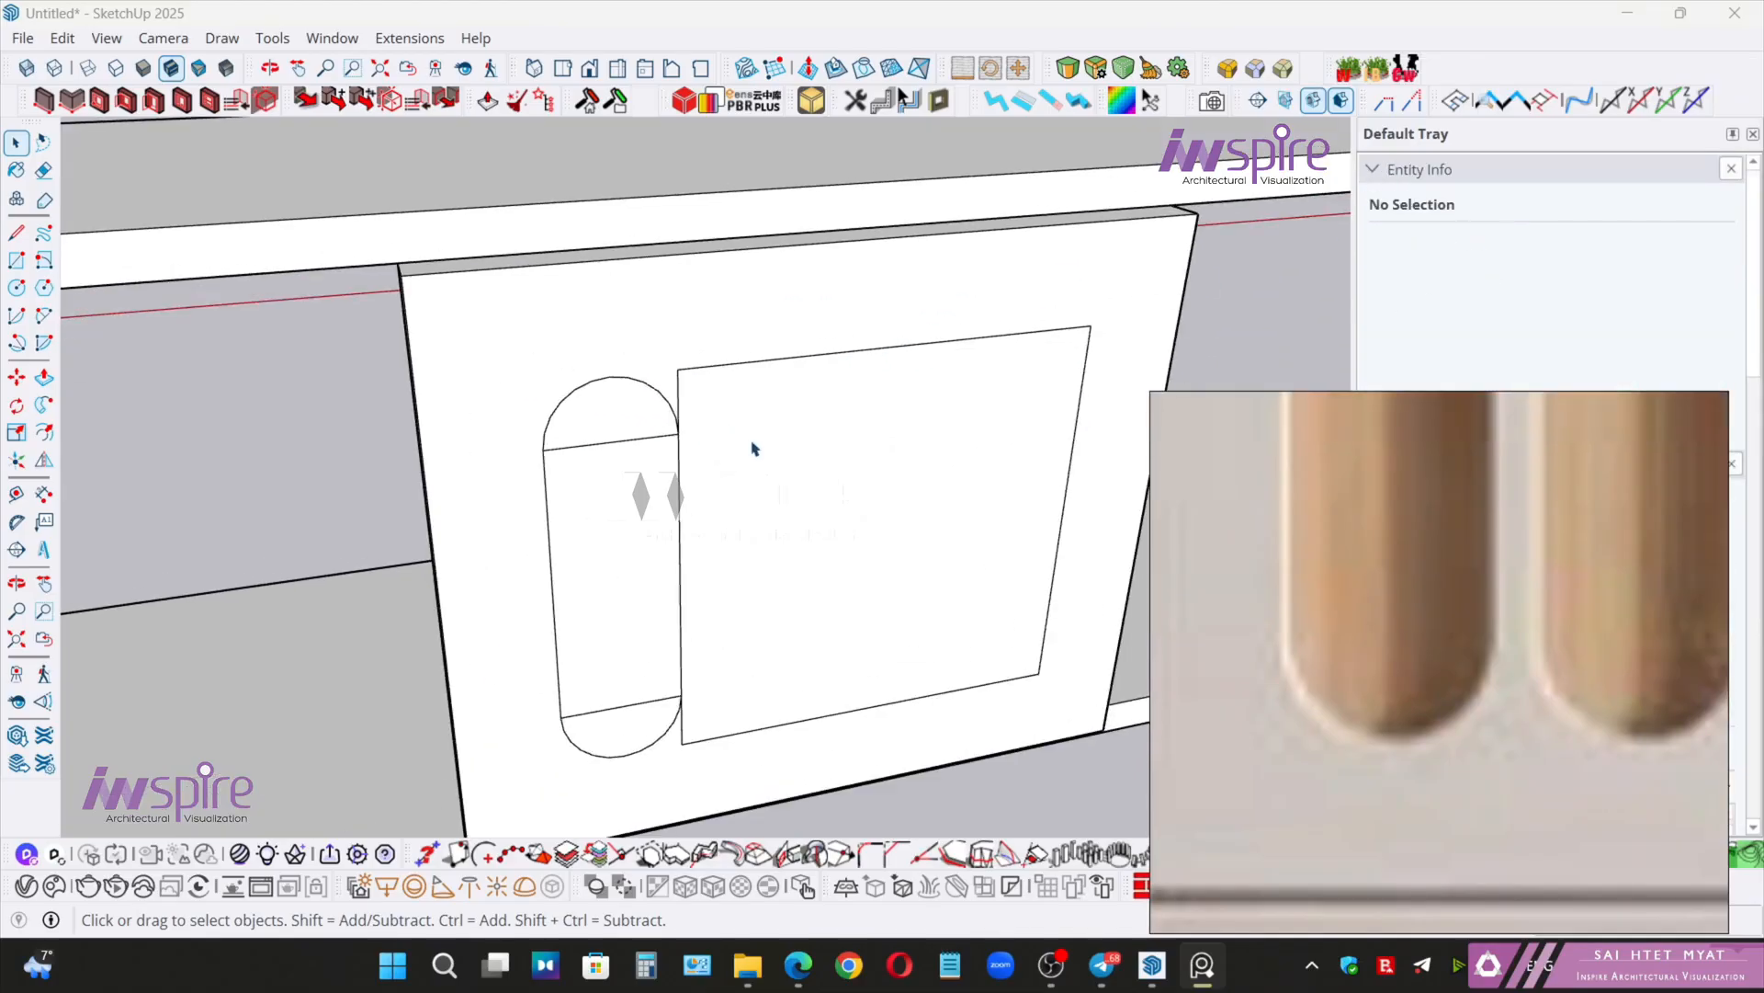
scroll(776, 516, up, 4)
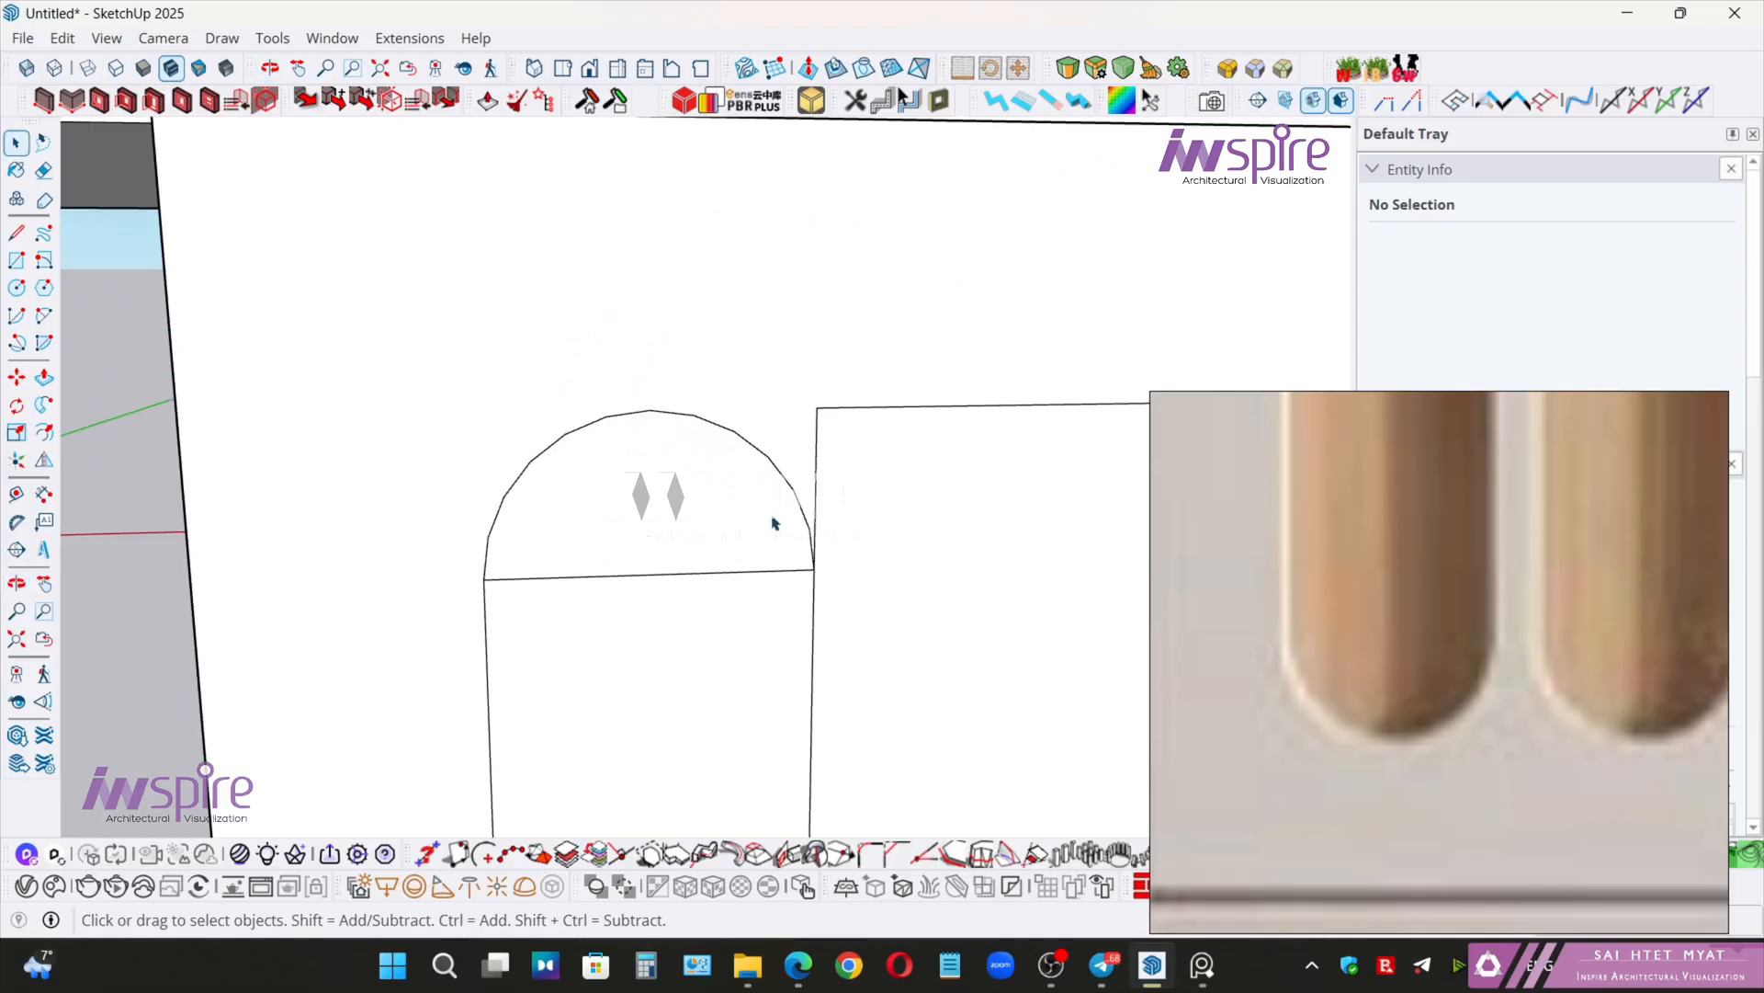
scroll(731, 480, up, 3)
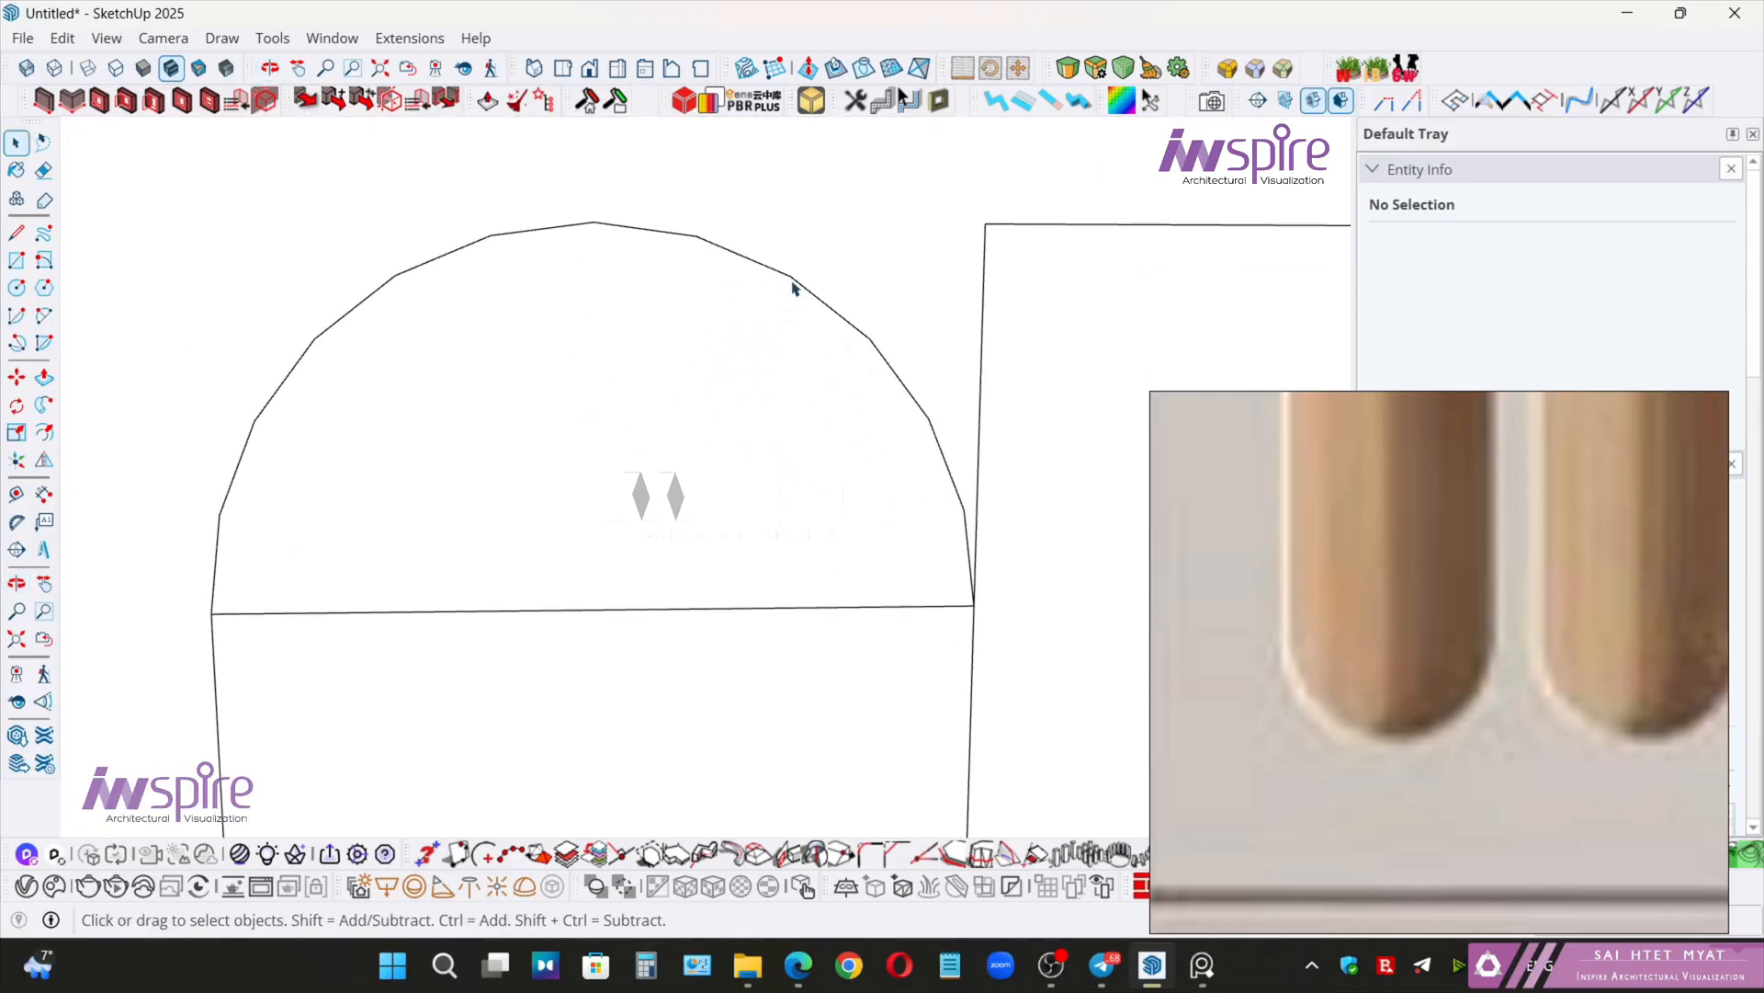
click(793, 281)
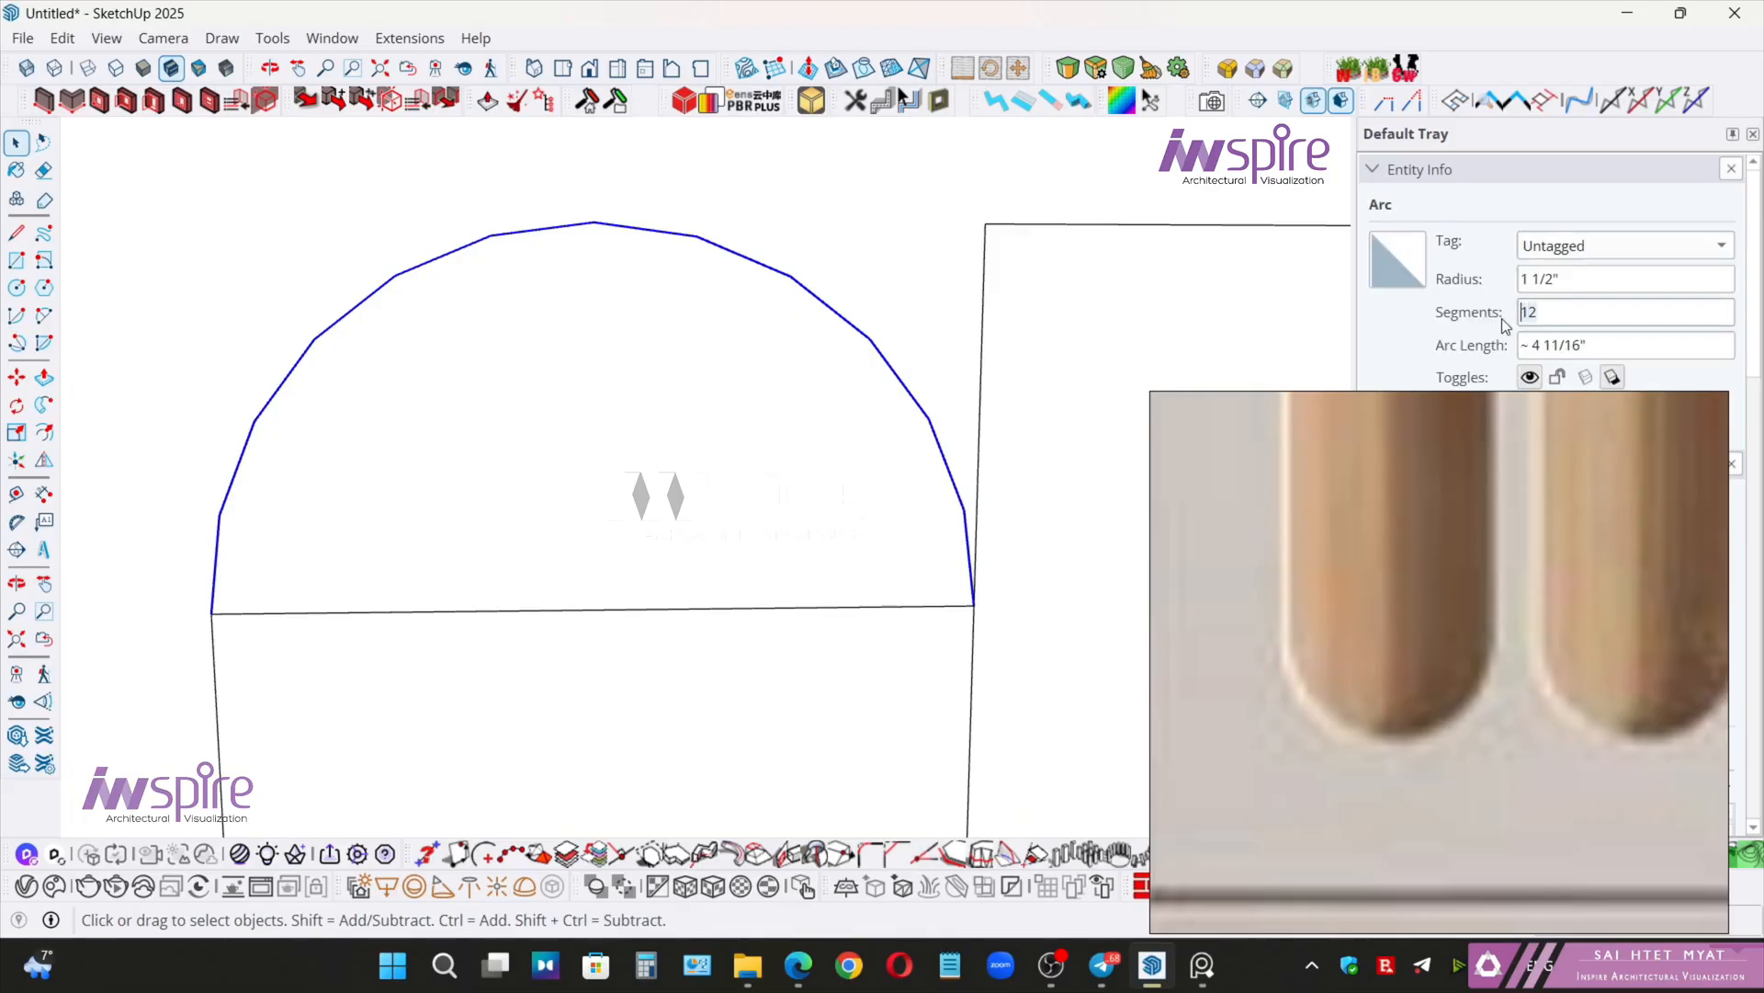
text(24)
key(Return)
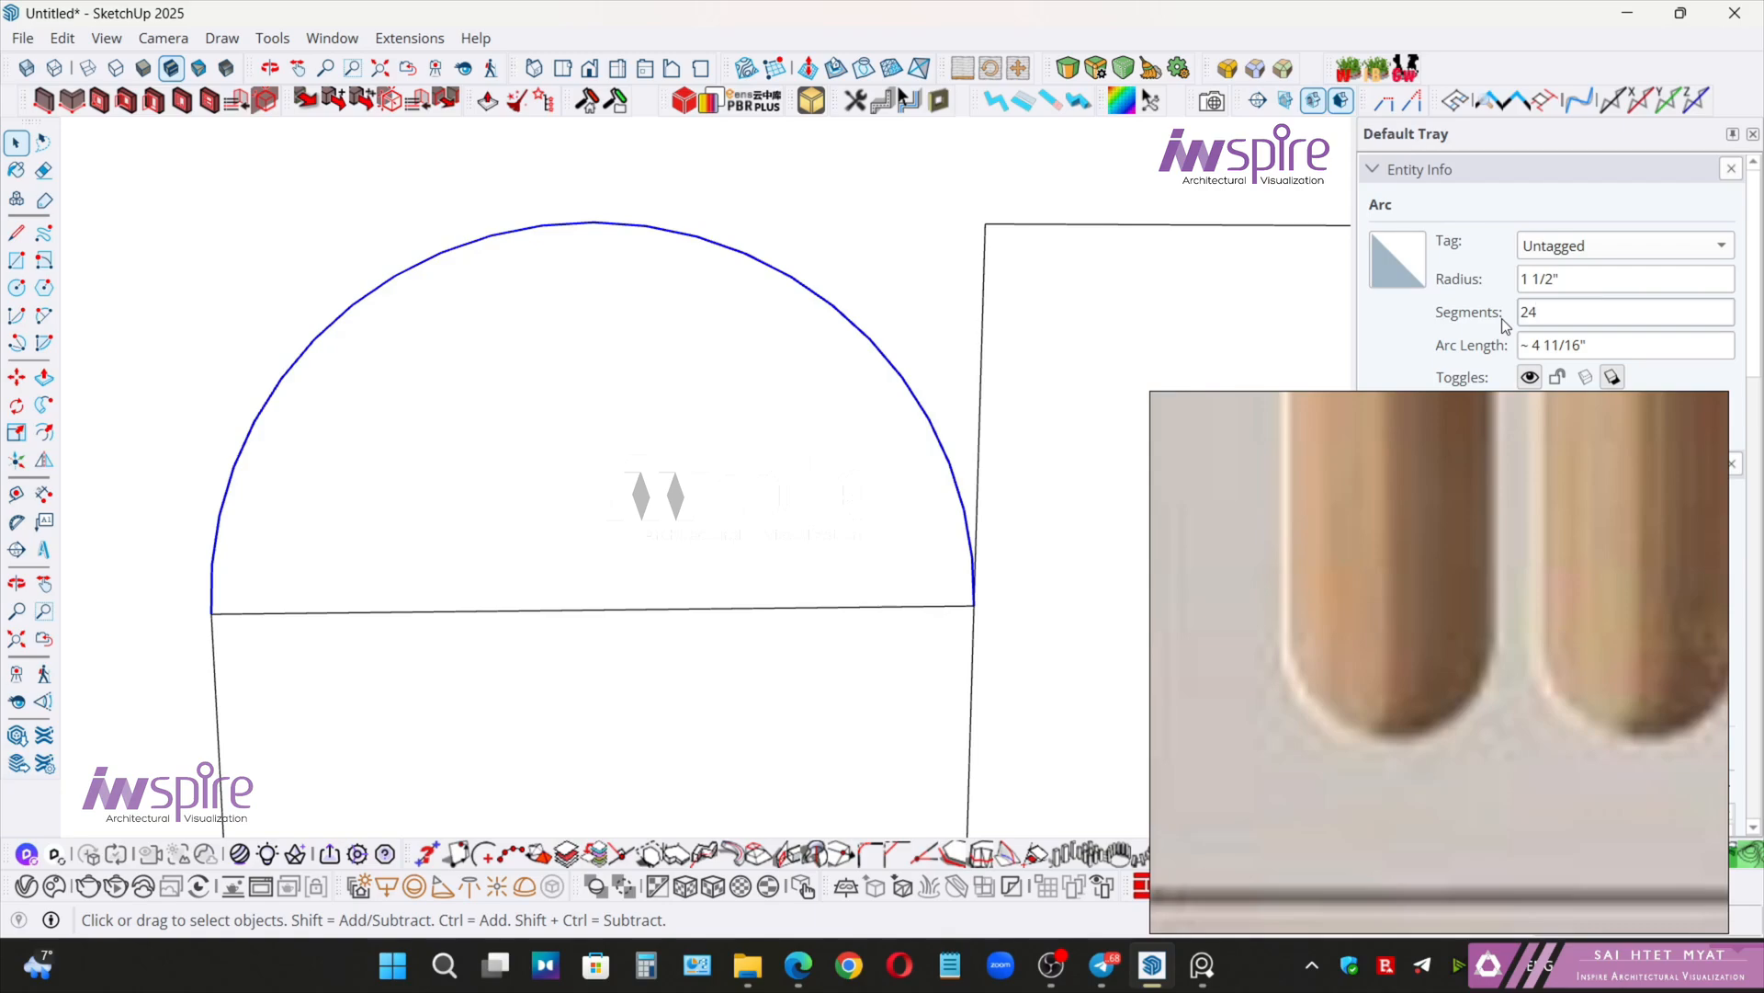
- Set the slot's lower arc to 24 segments
scroll(793, 386, down, 6)
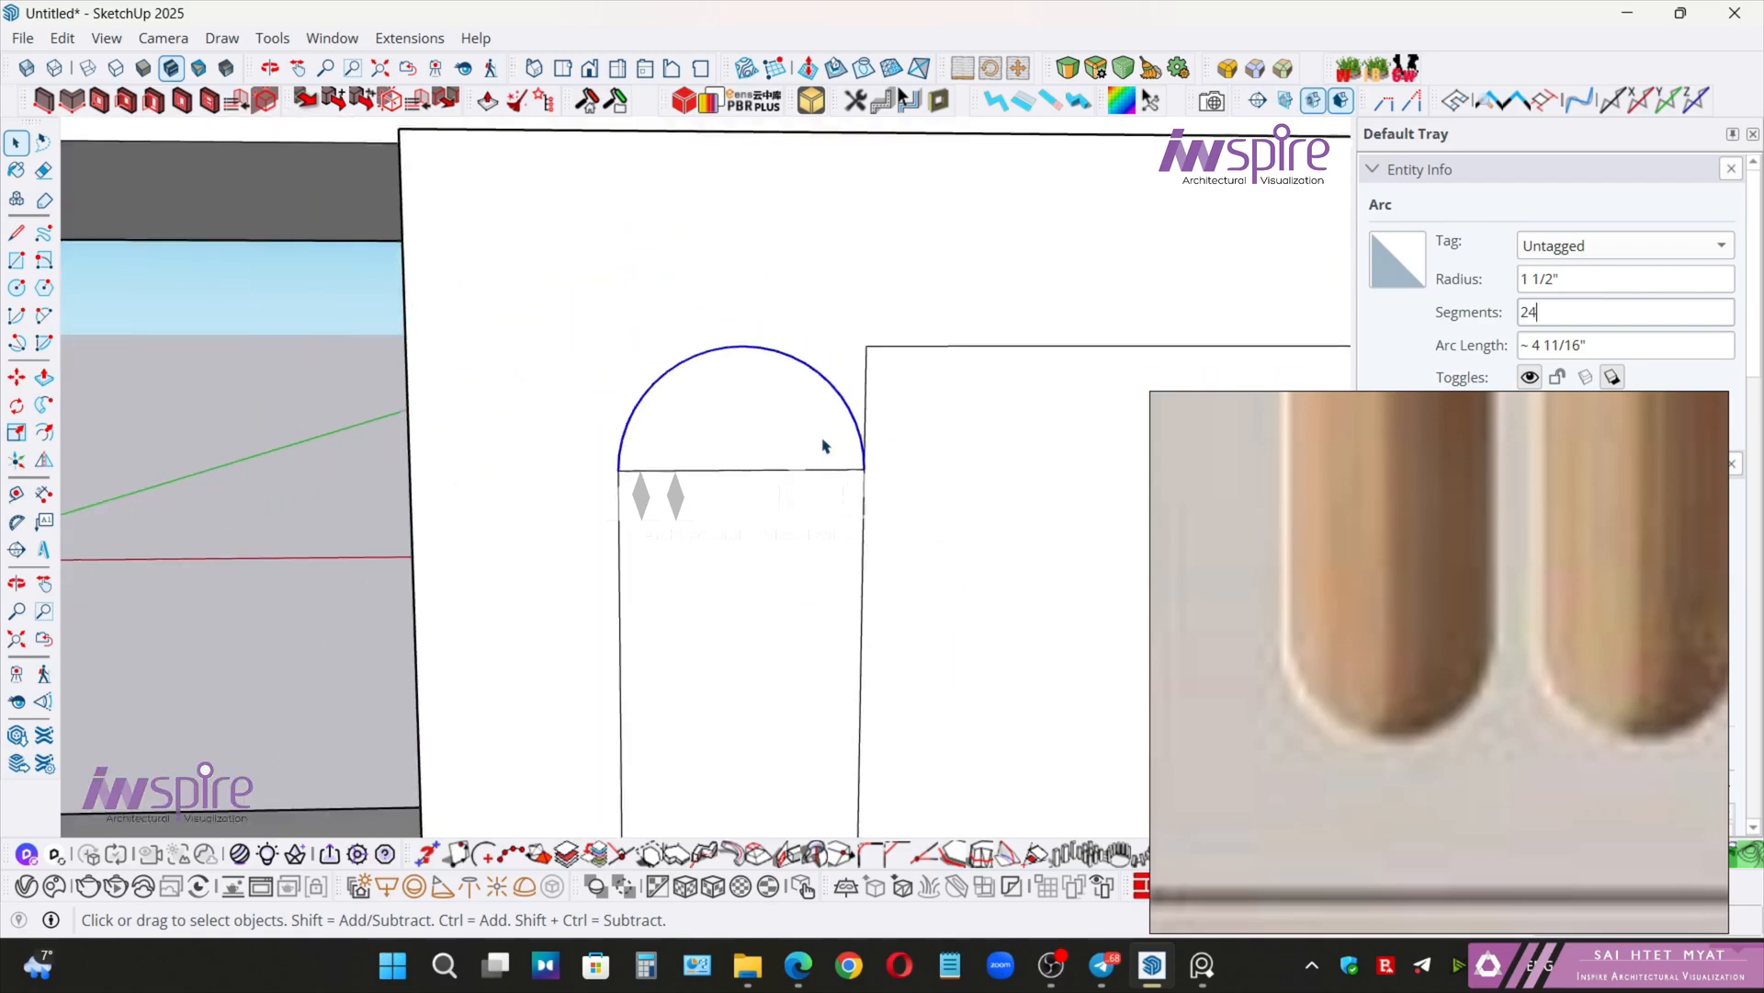
scroll(755, 689, up, 5)
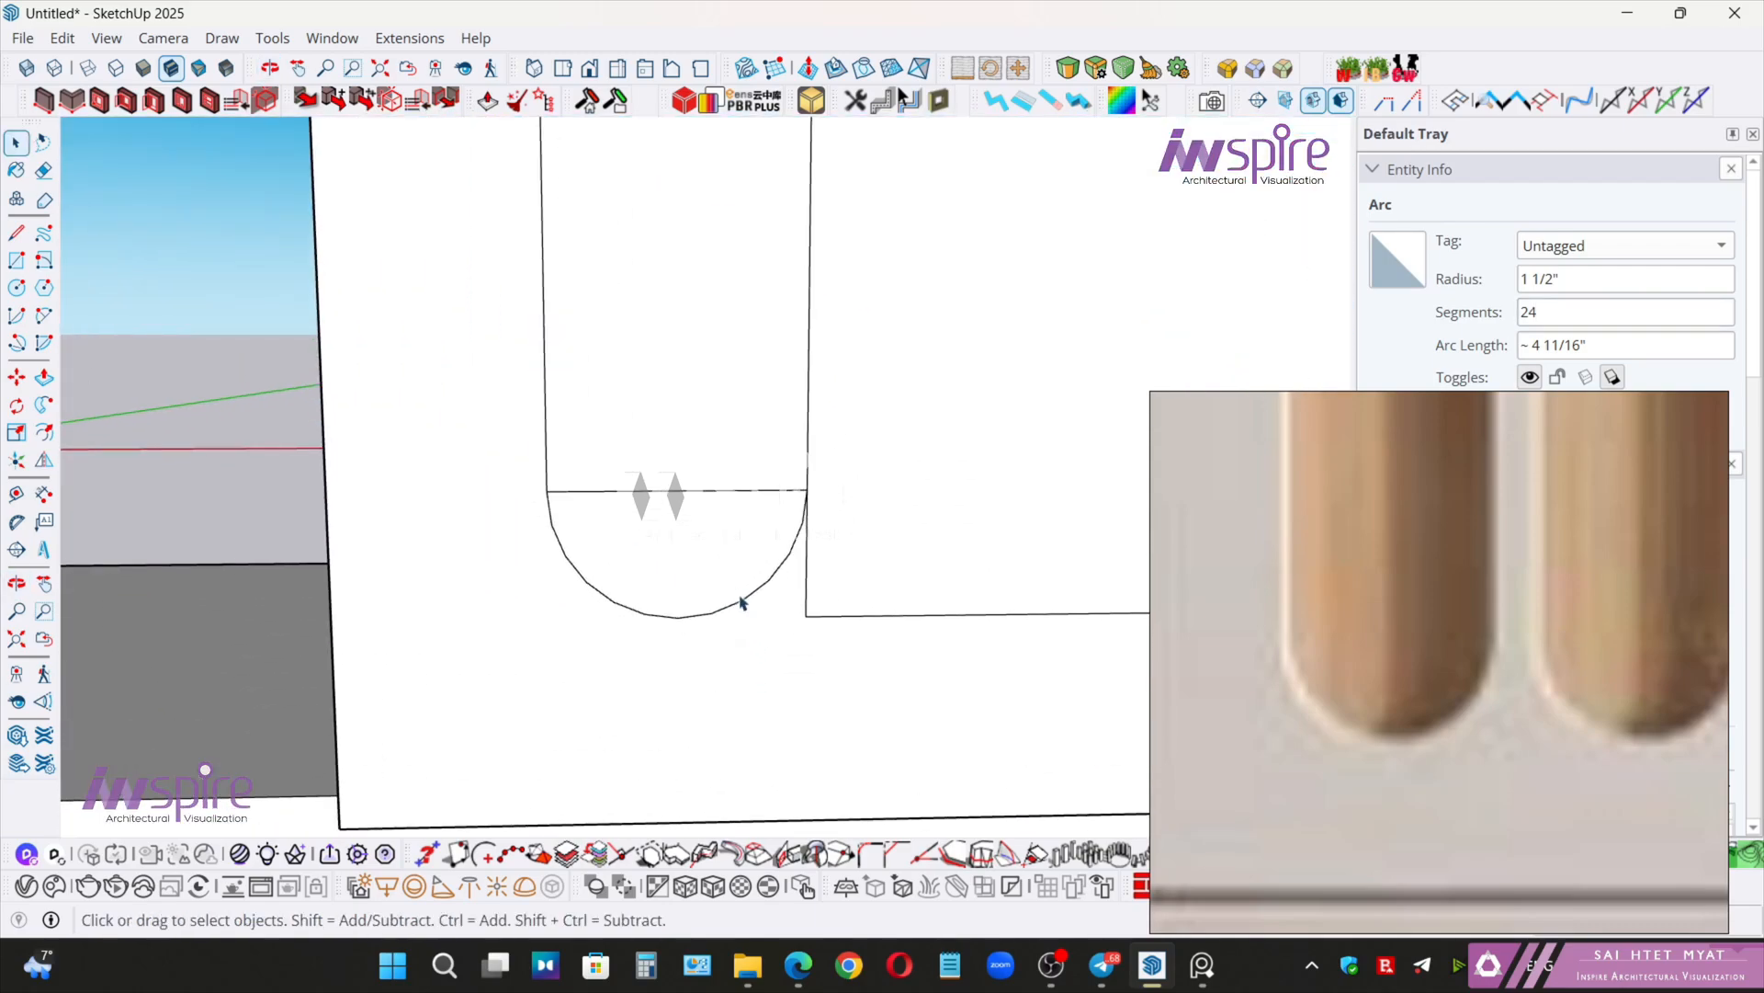
click(758, 599)
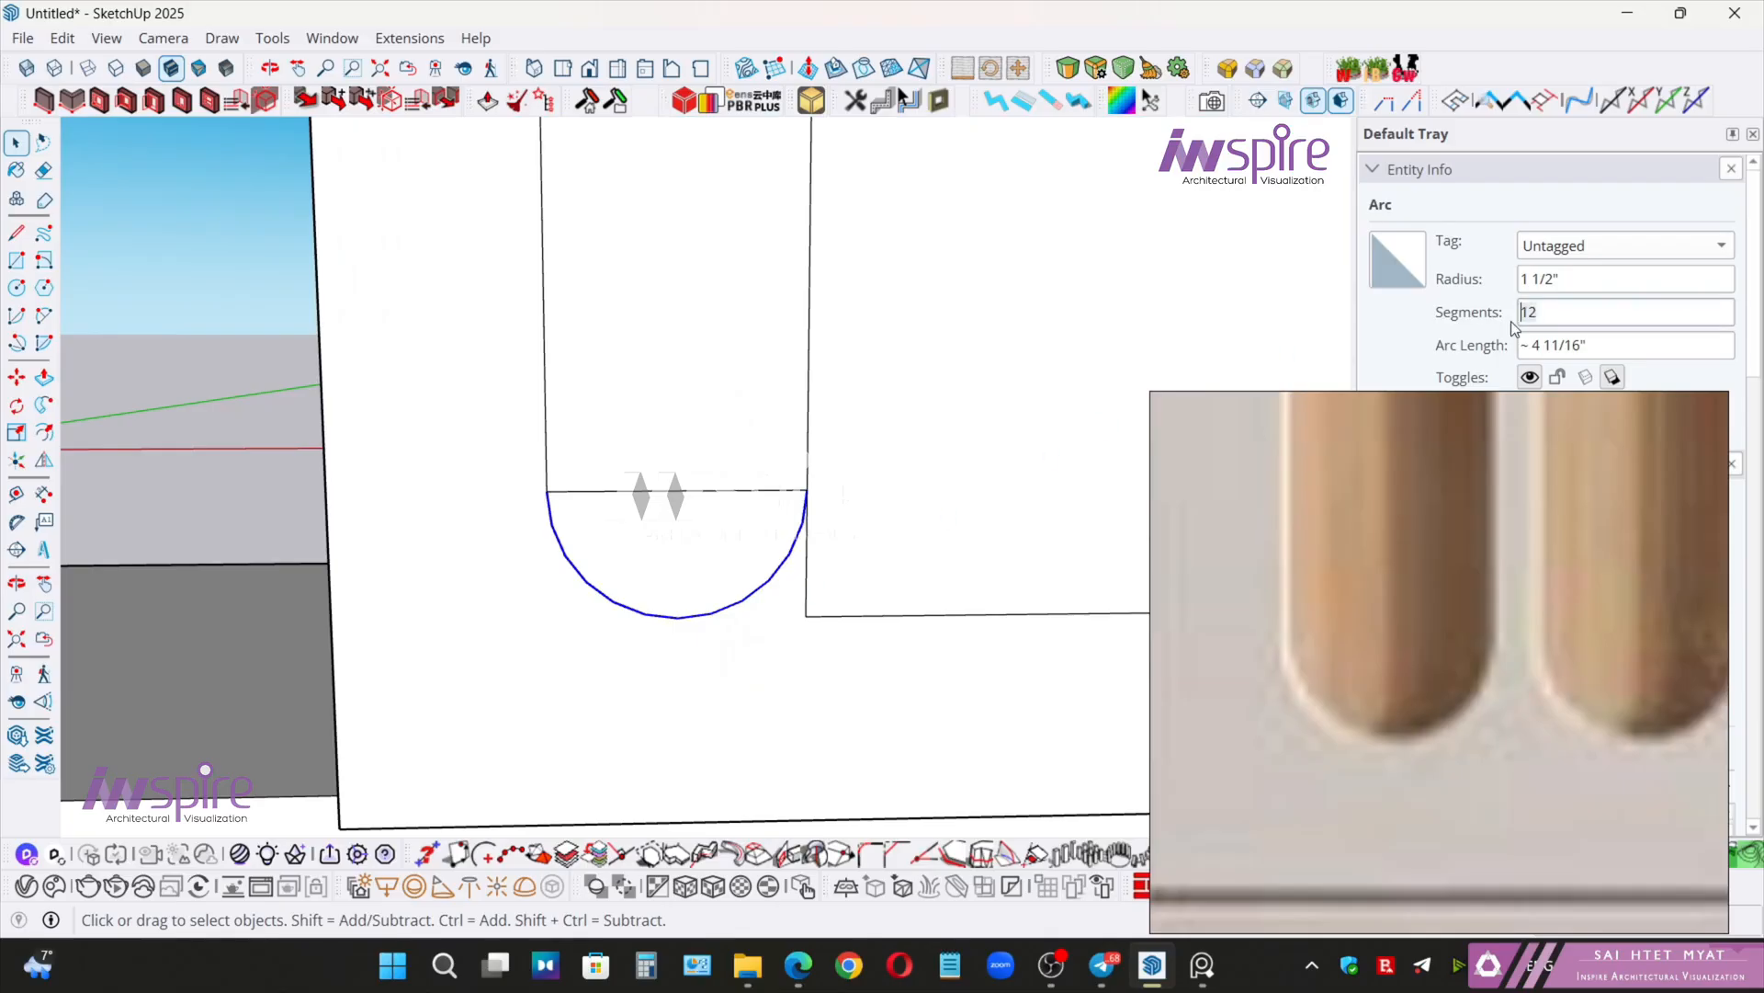
text(24)
key(Return)
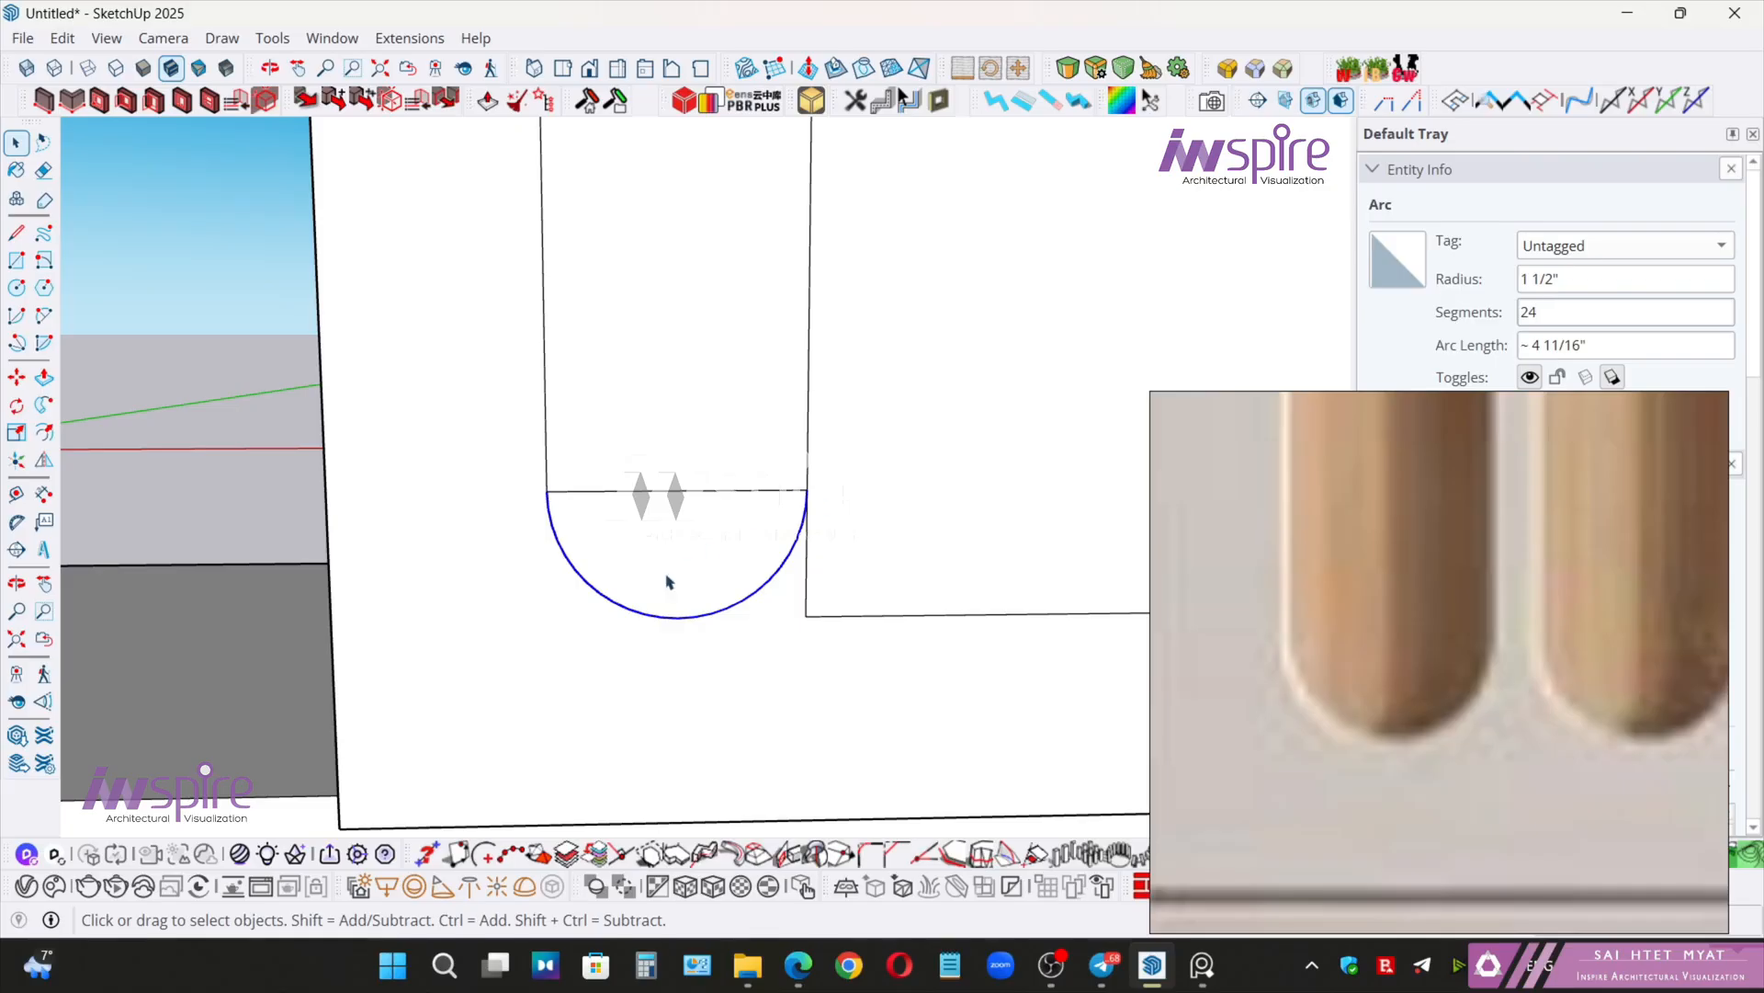
- Erase the two straight lines separating the rounded ends from the slot's middle to leave one continuous outline
middle_drag(717, 565, 630, 551)
key(e)
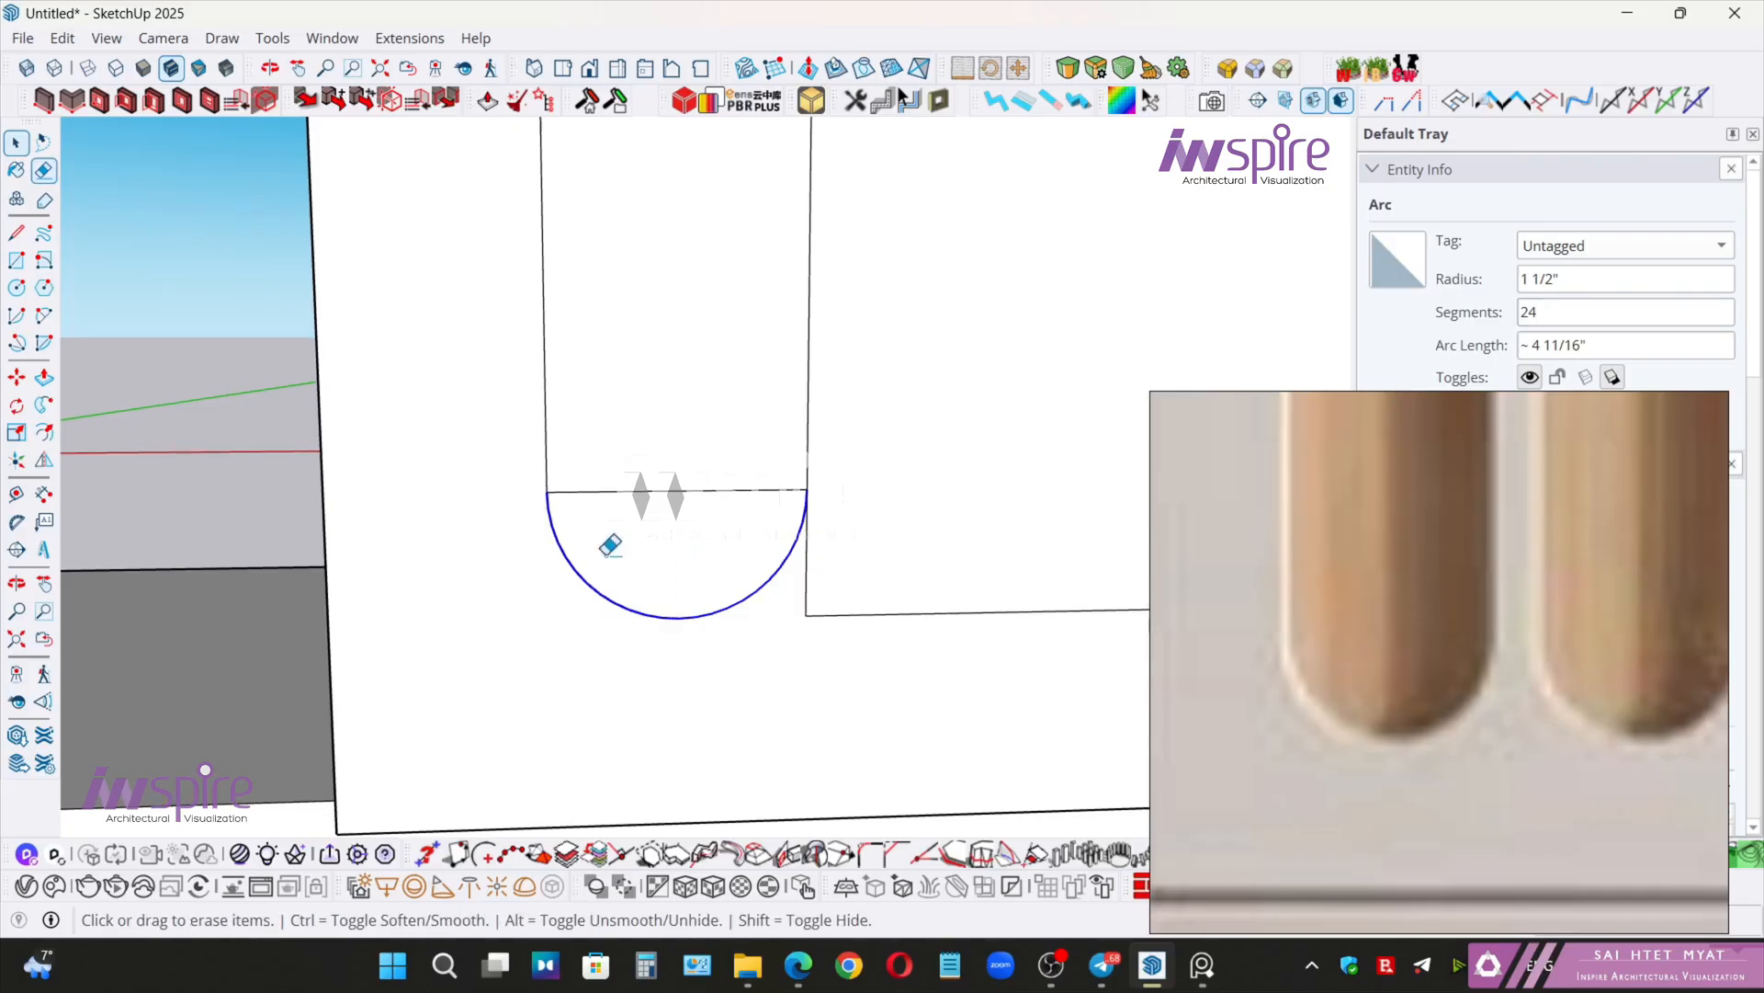
drag(712, 455, 717, 441)
scroll(717, 442, down, 5)
shift+middle_drag(675, 390, 648, 538)
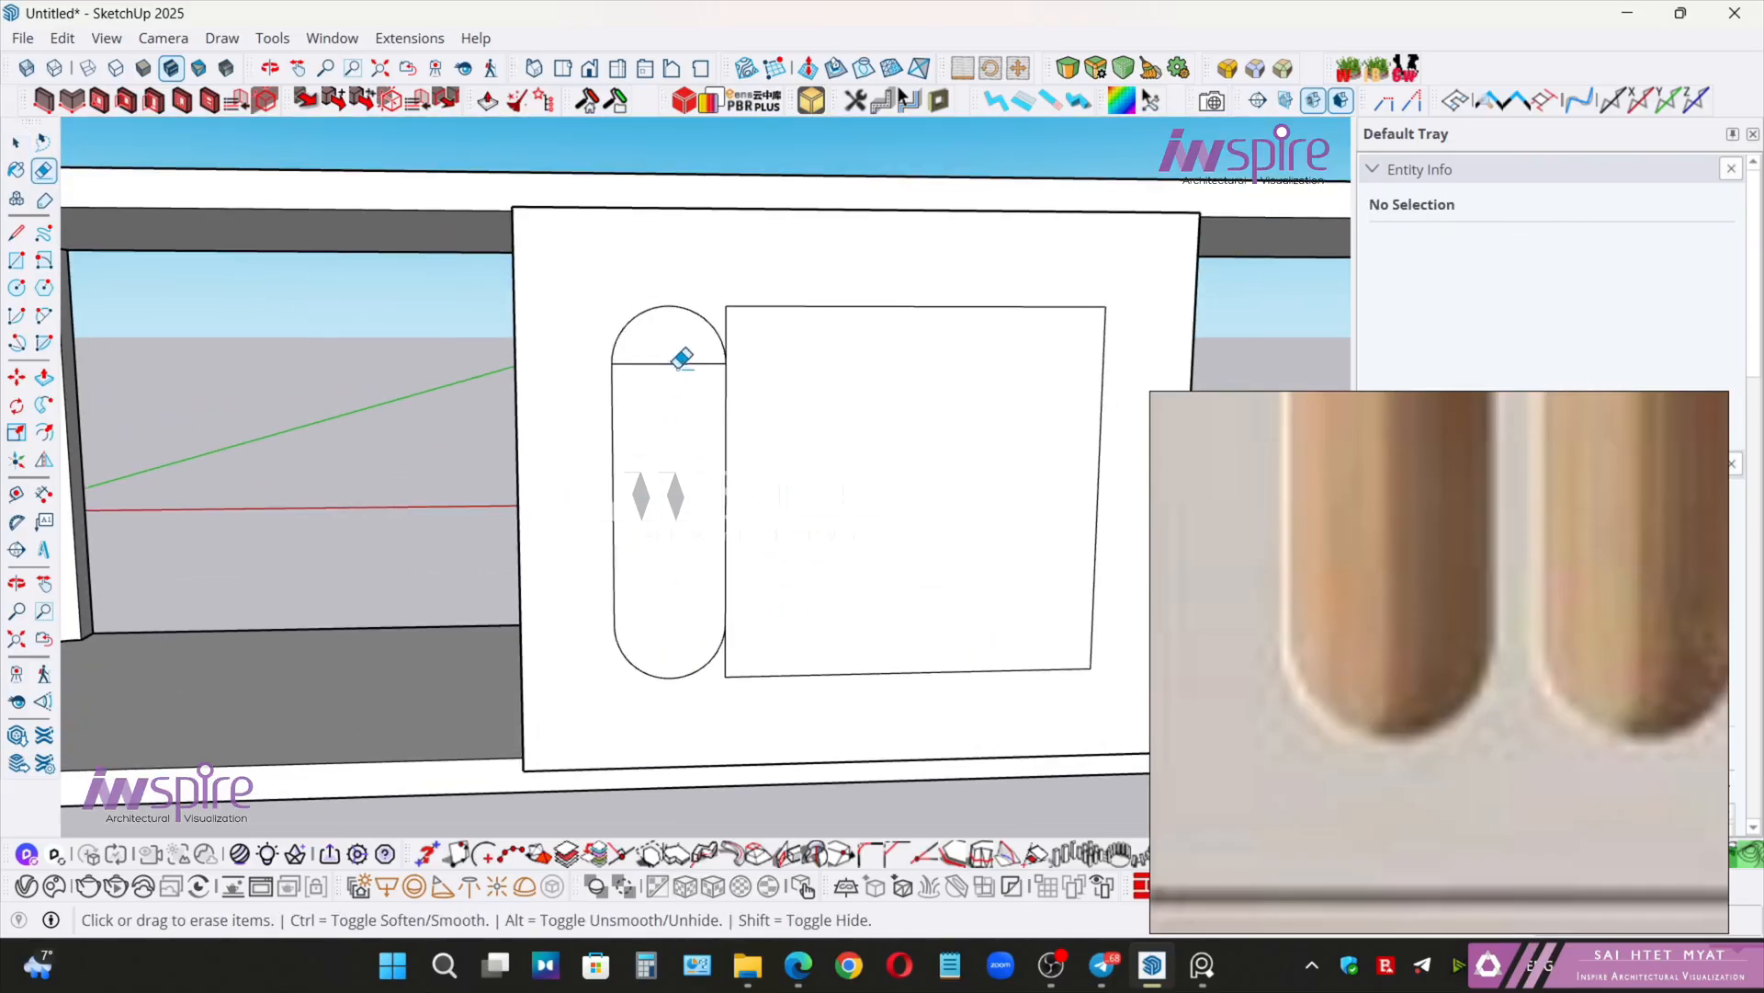
drag(678, 359, 674, 414)
key(space)
- Copy the slot 10 1/4" horizontally to the rectangle's far edge and divide the distance by 3 to make evenly spaced copies
scroll(674, 459, down, 2)
scroll(1525, 607, down, 7)
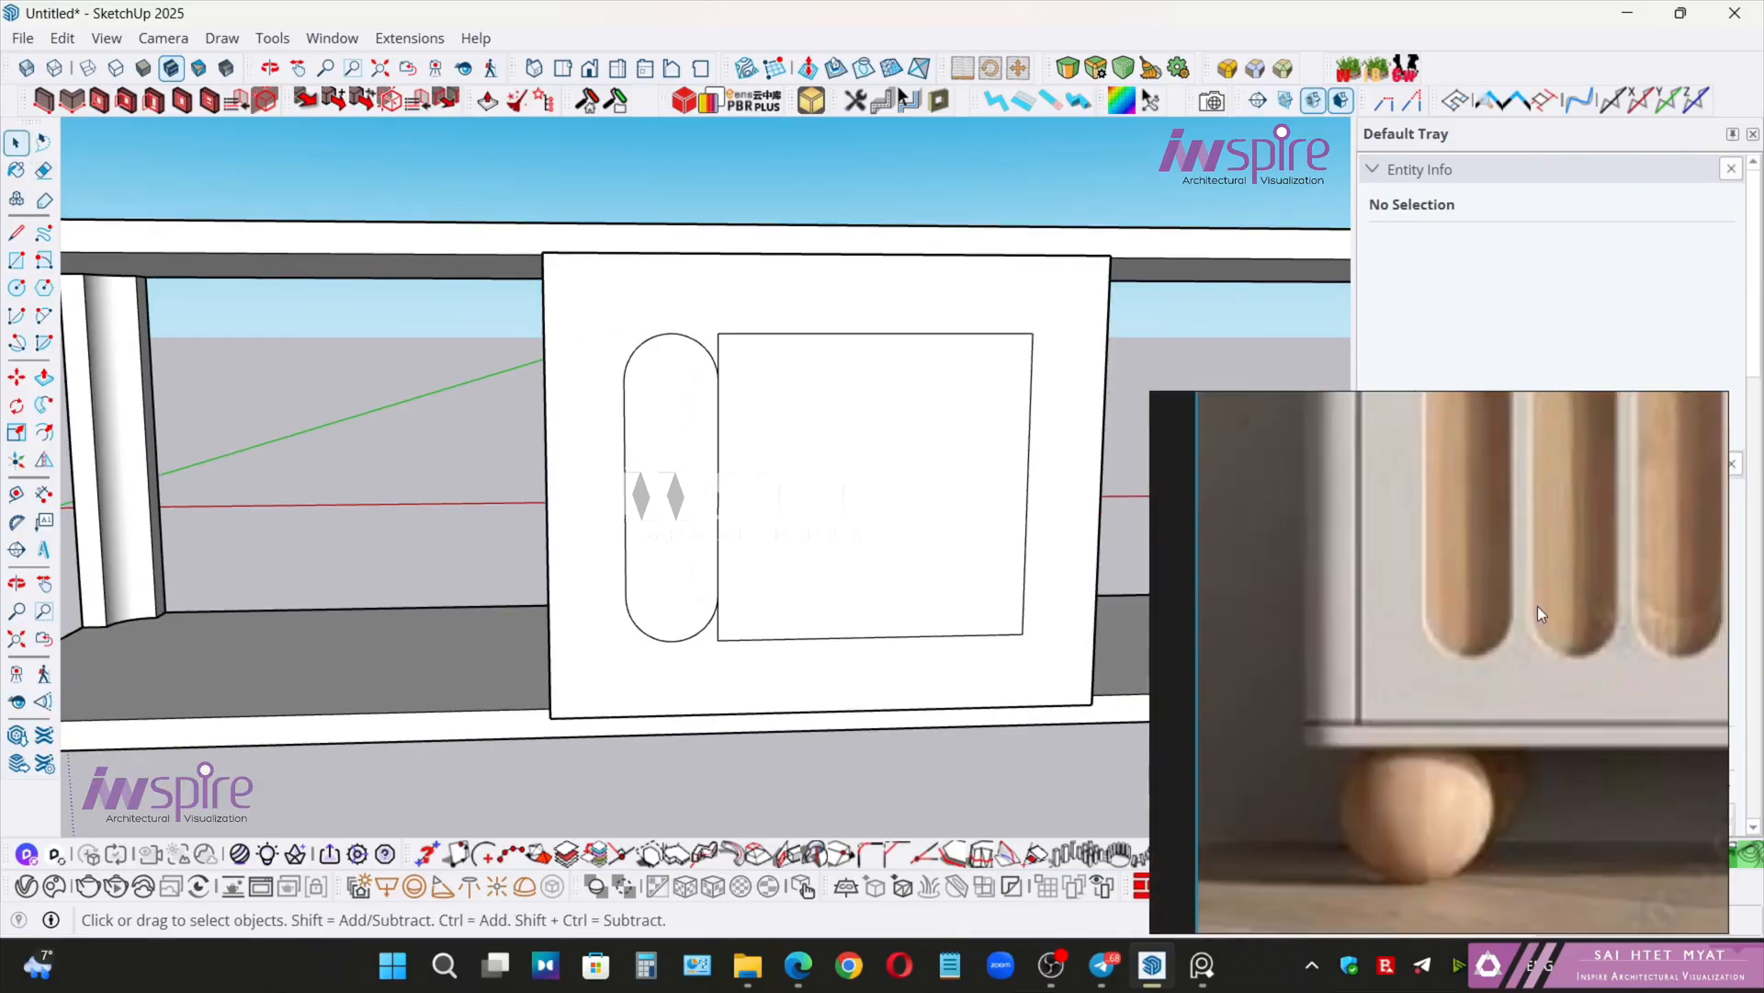
middle_drag(1585, 594, 1482, 637)
middle_drag(1481, 636, 1431, 658)
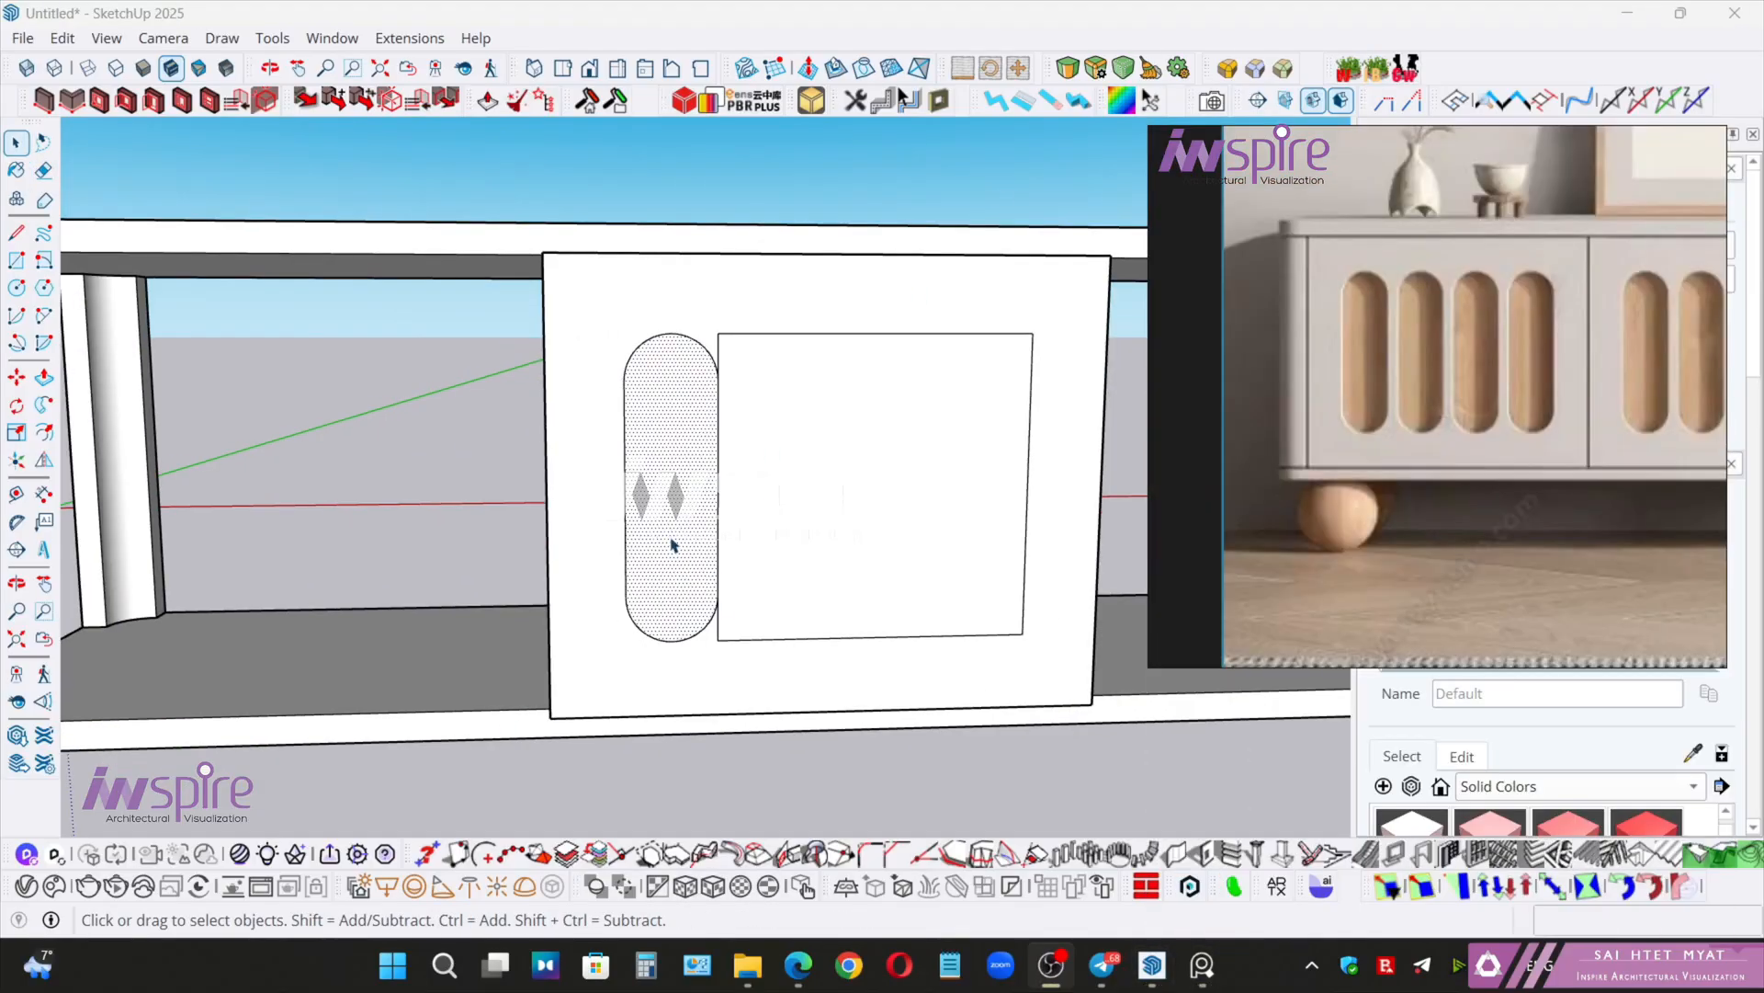
key(m)
key(ctrl)
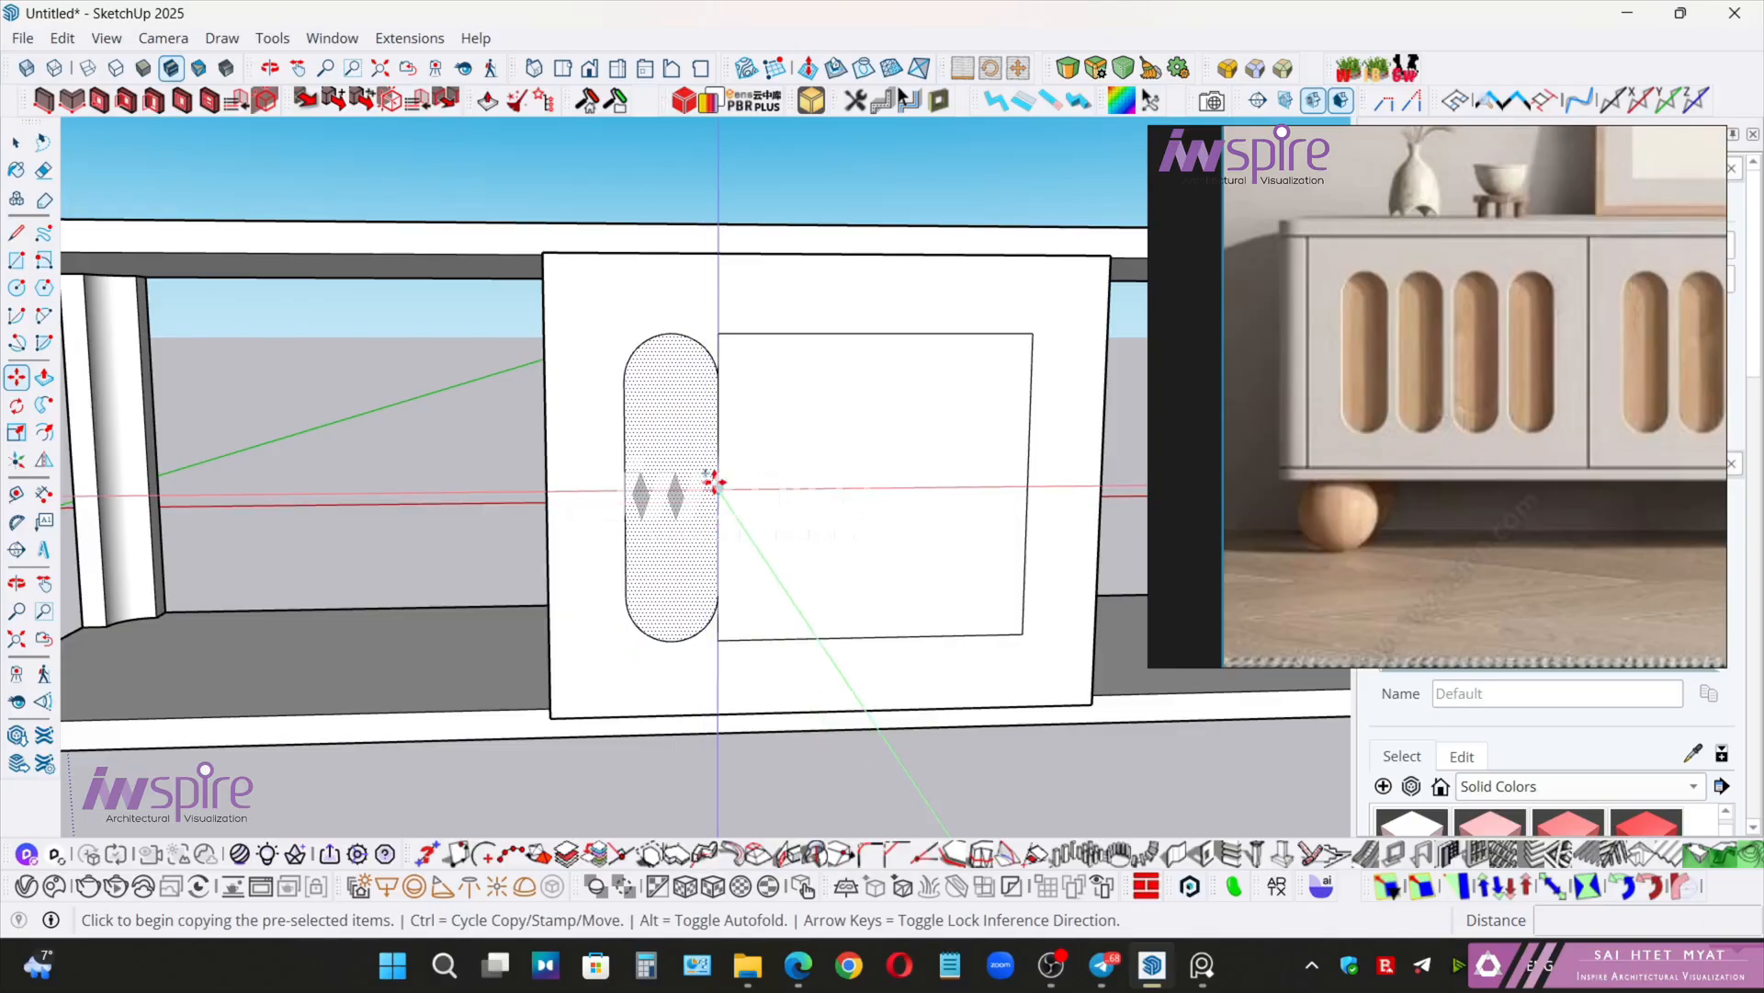
click(714, 490)
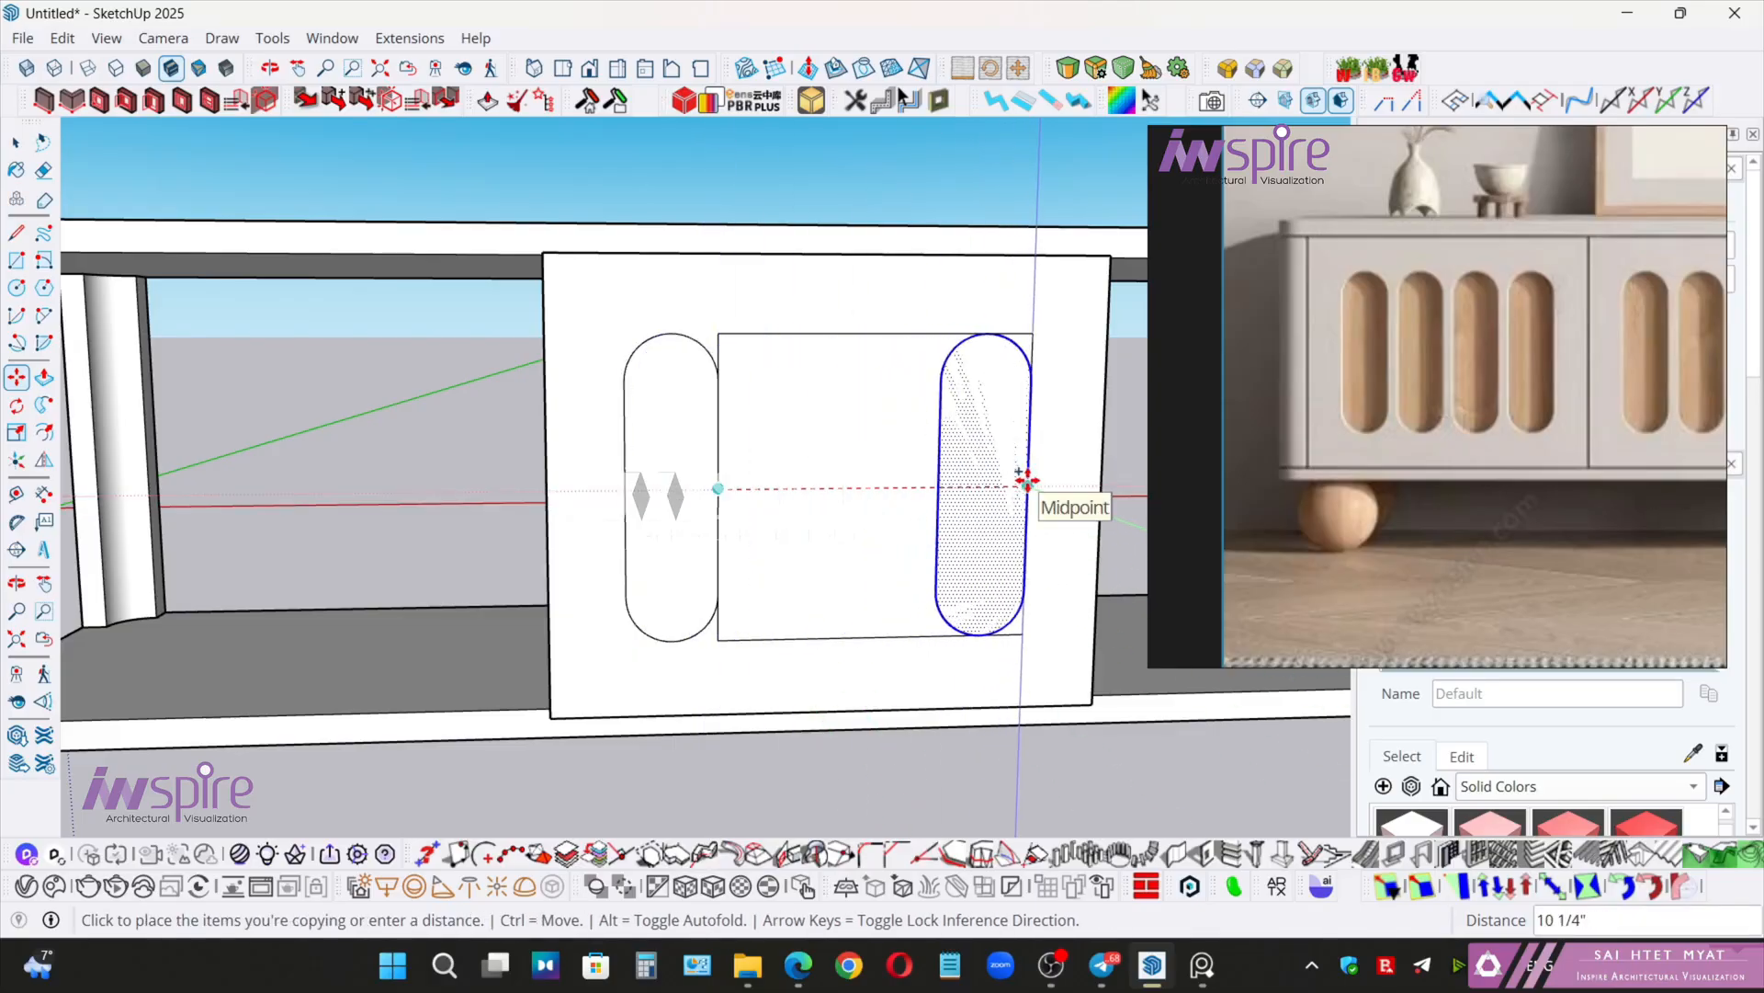
click(980, 510)
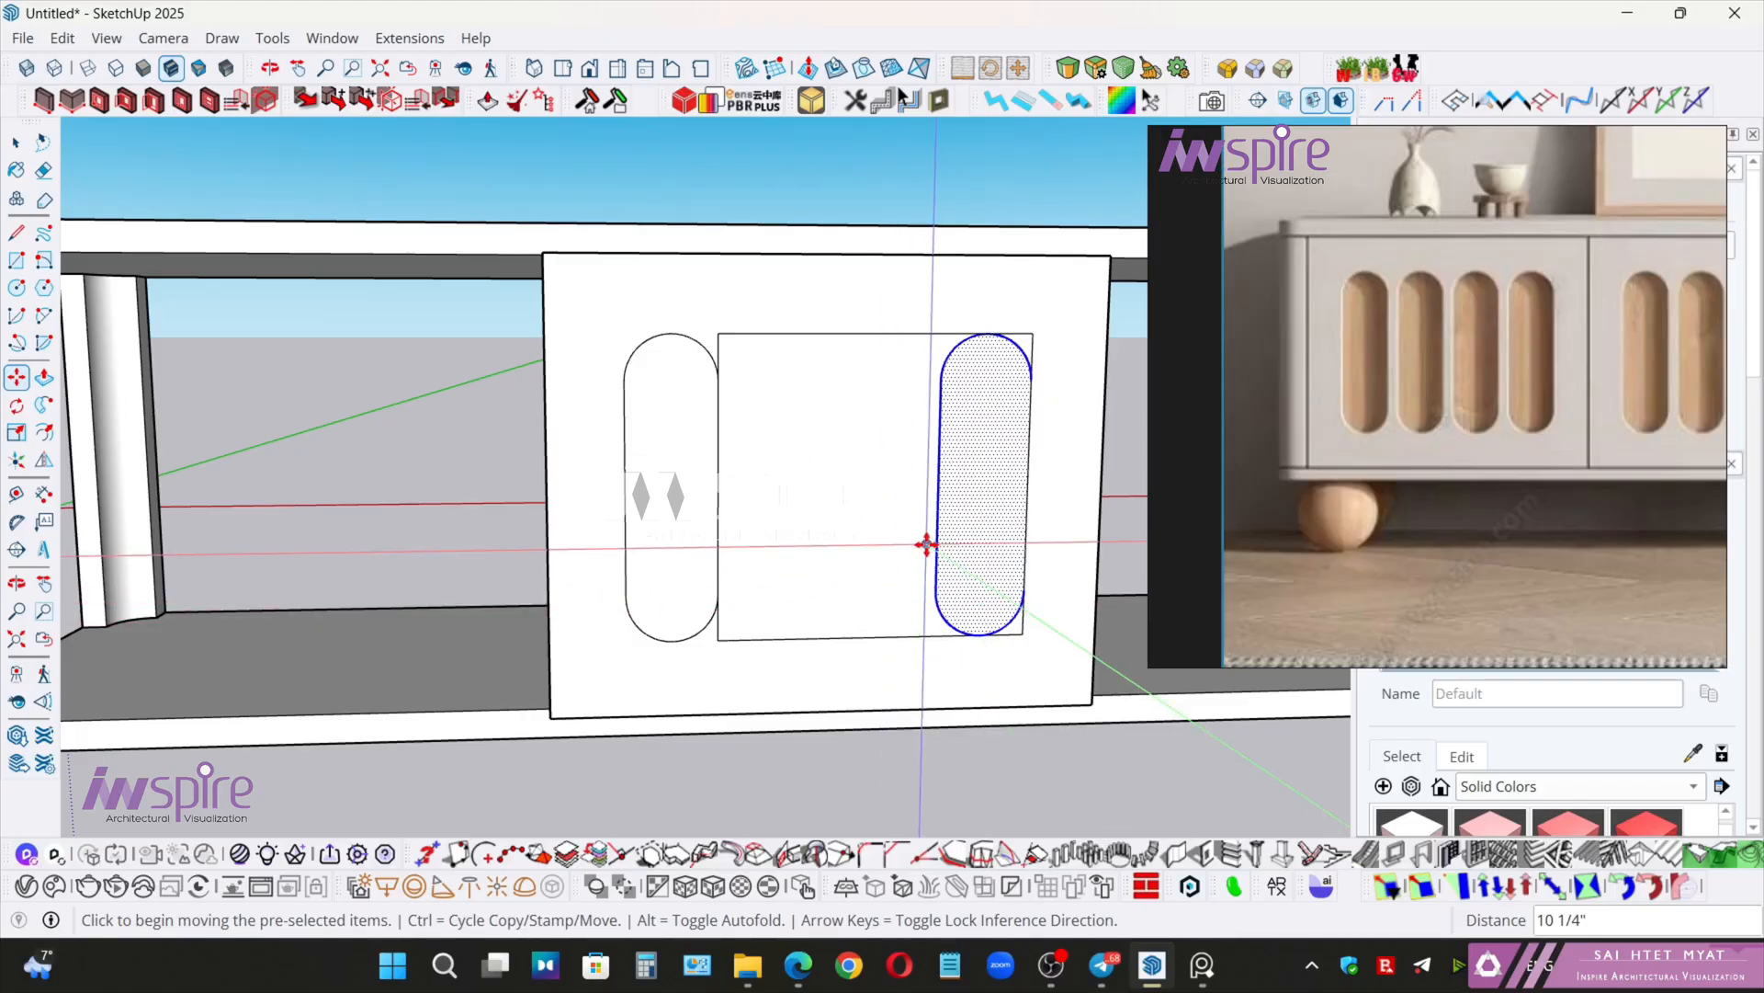
text(/3)
key(Return)
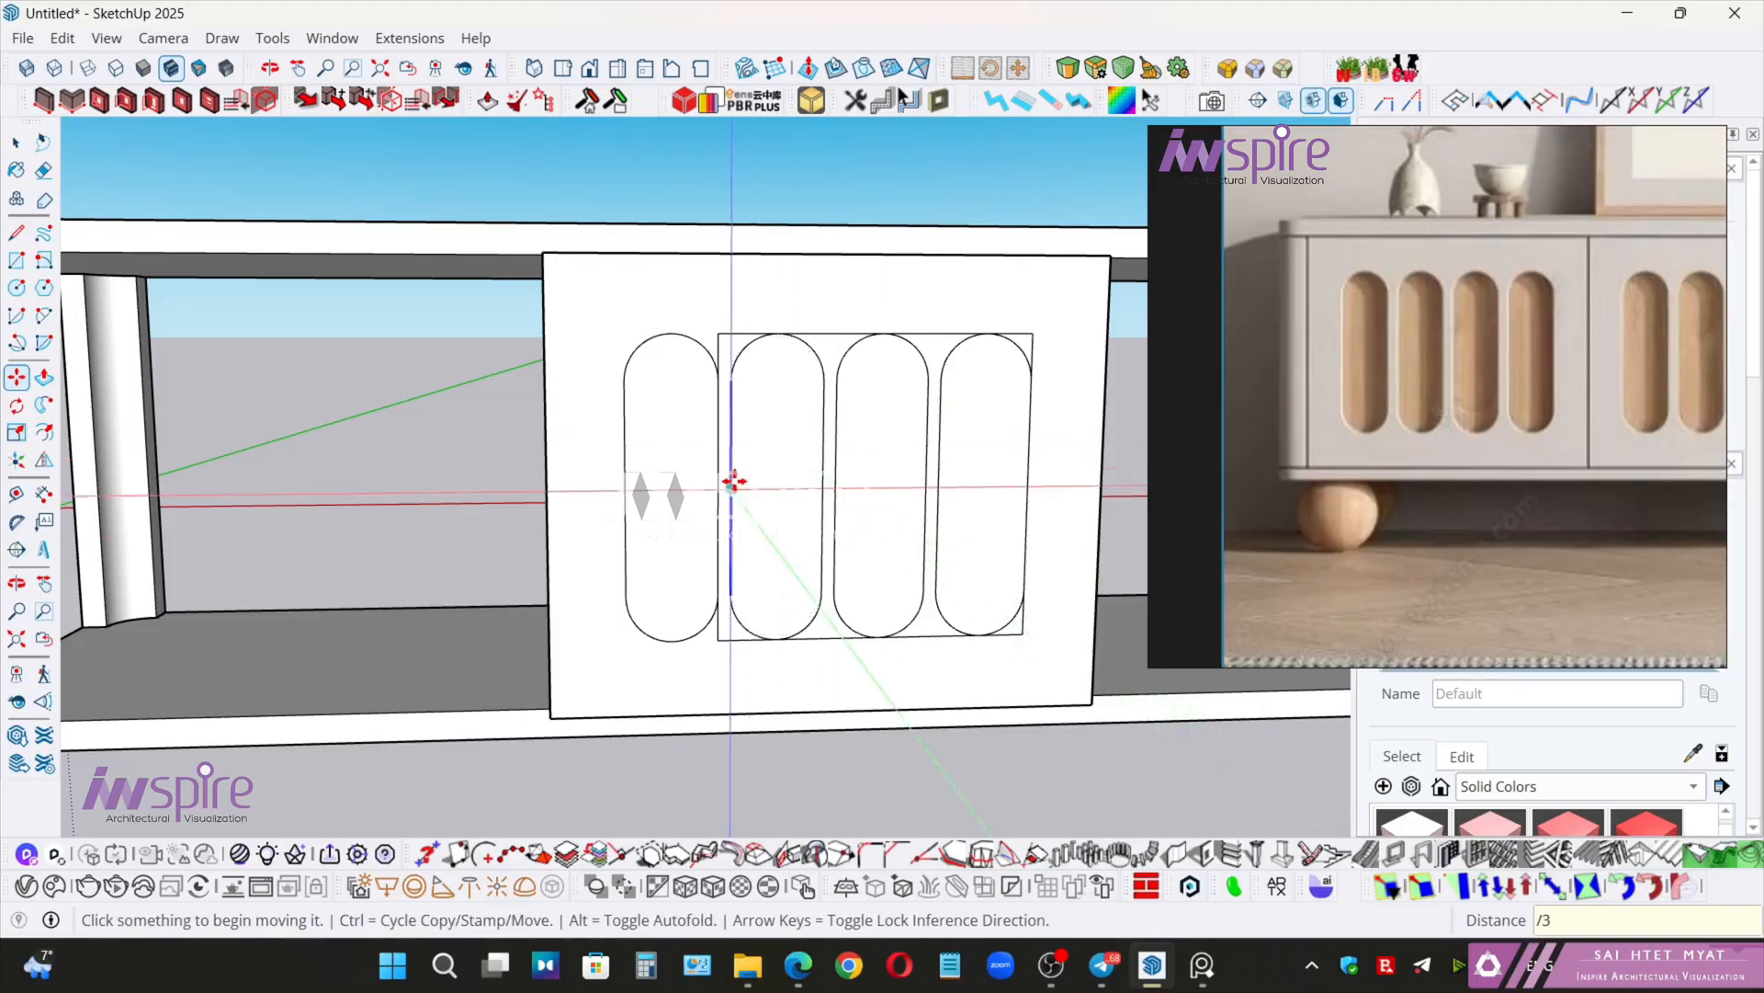
scroll(685, 404, up, 3)
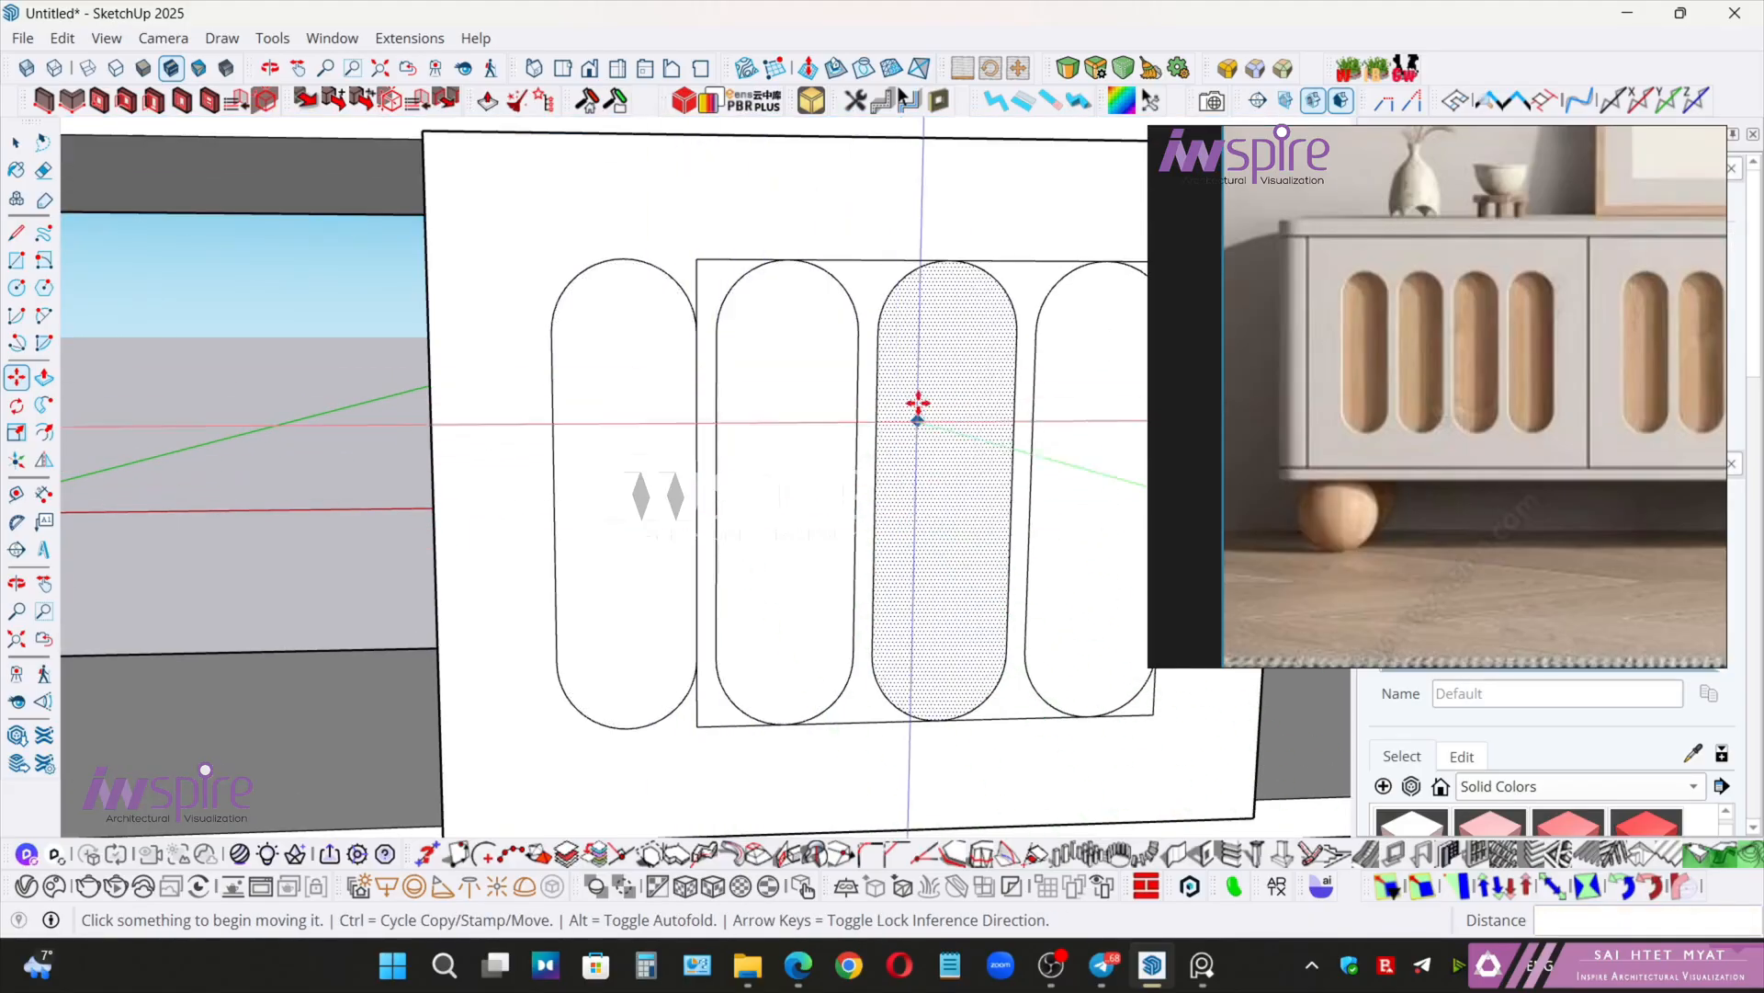
- Erase the leftover rectangle lines around the upper ends of the four rounded slots on the door panel
scroll(1018, 448, down, 5)
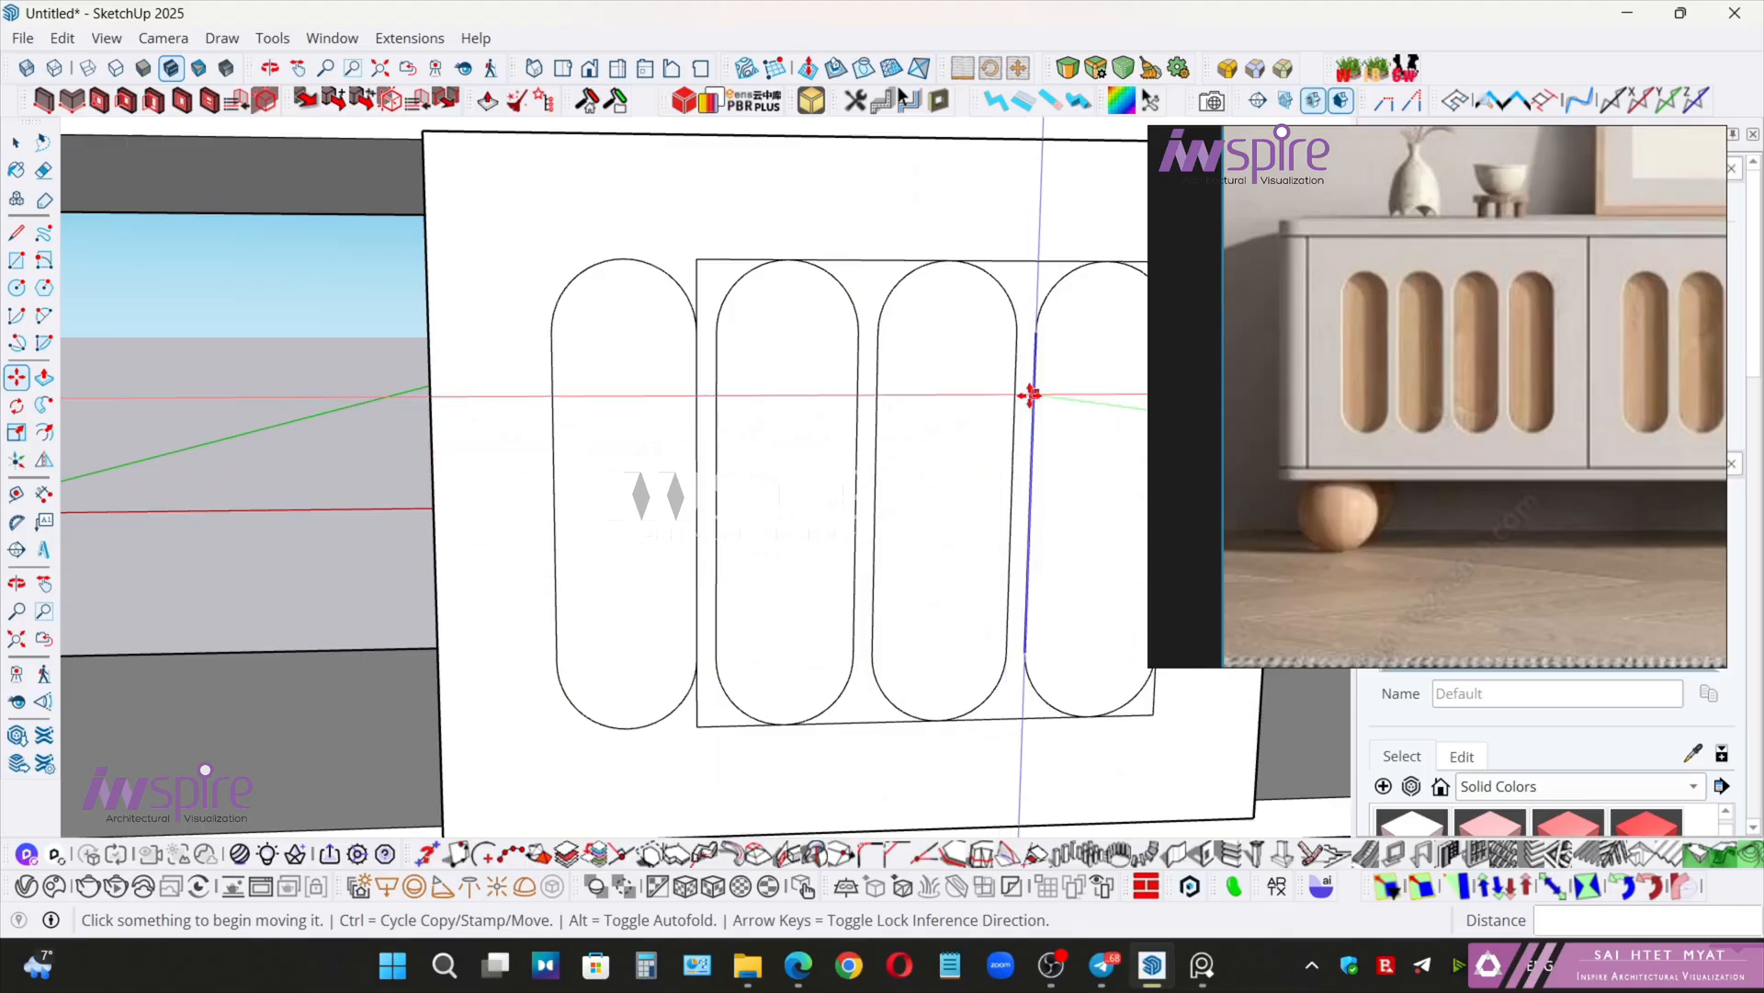
key(e)
scroll(874, 367, up, 4)
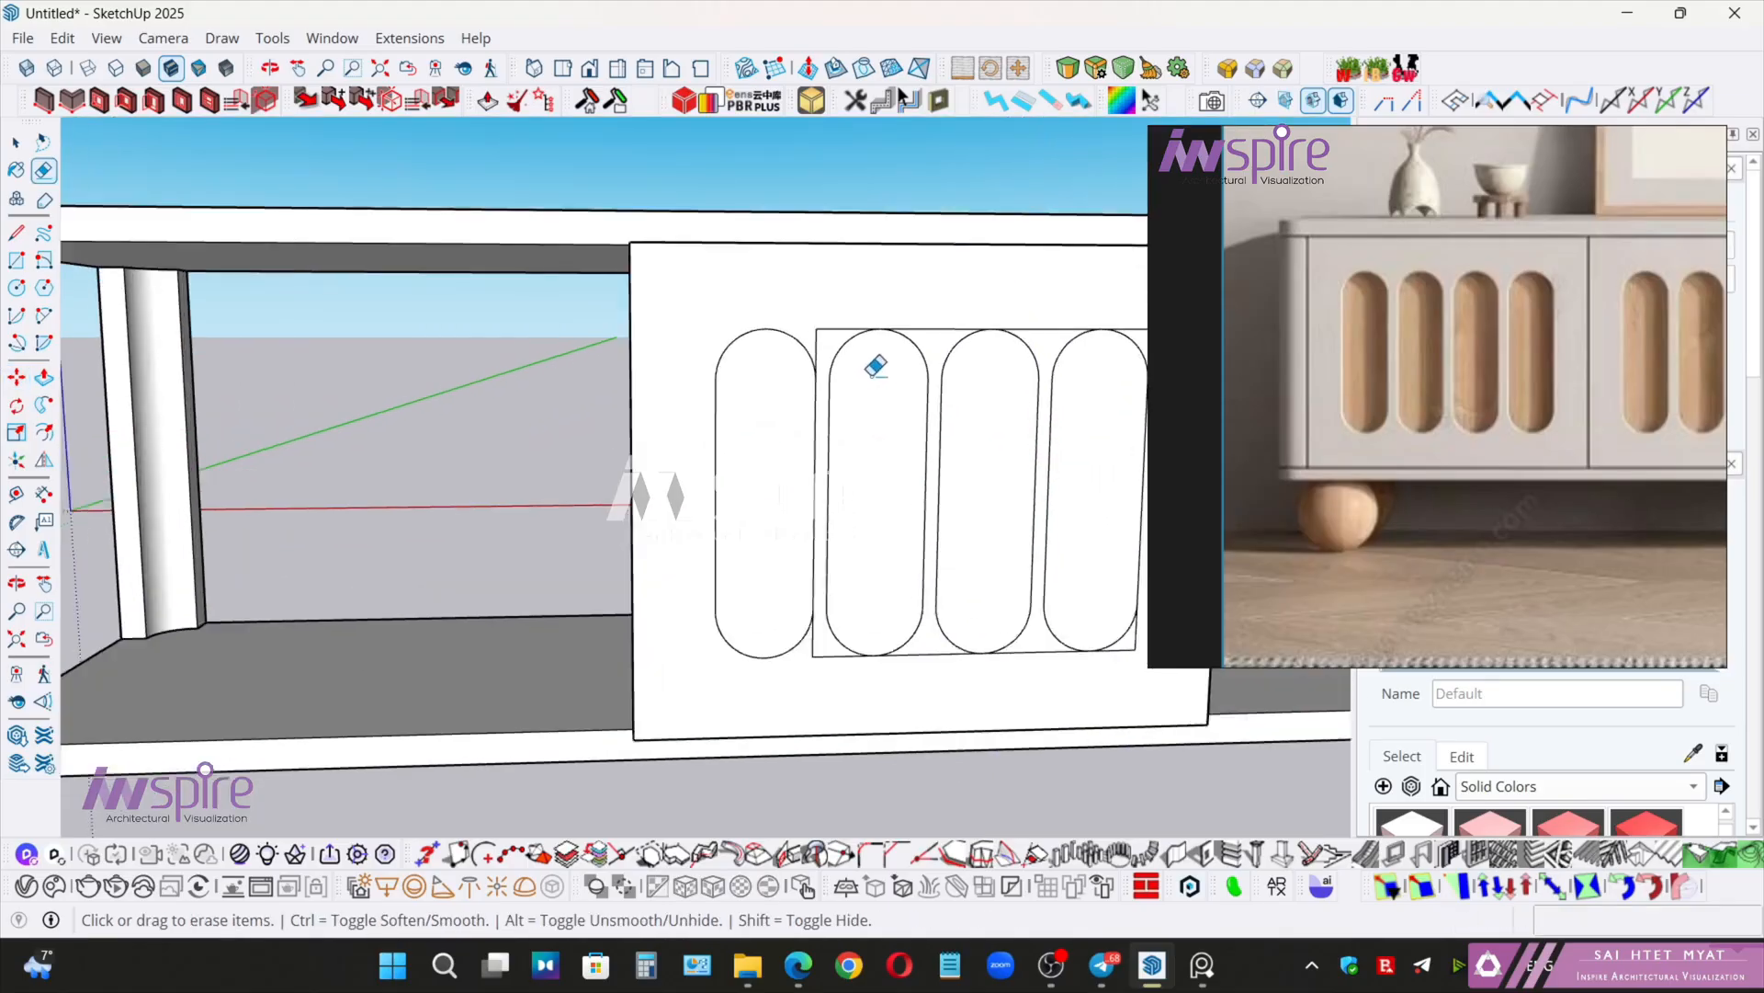
click(818, 324)
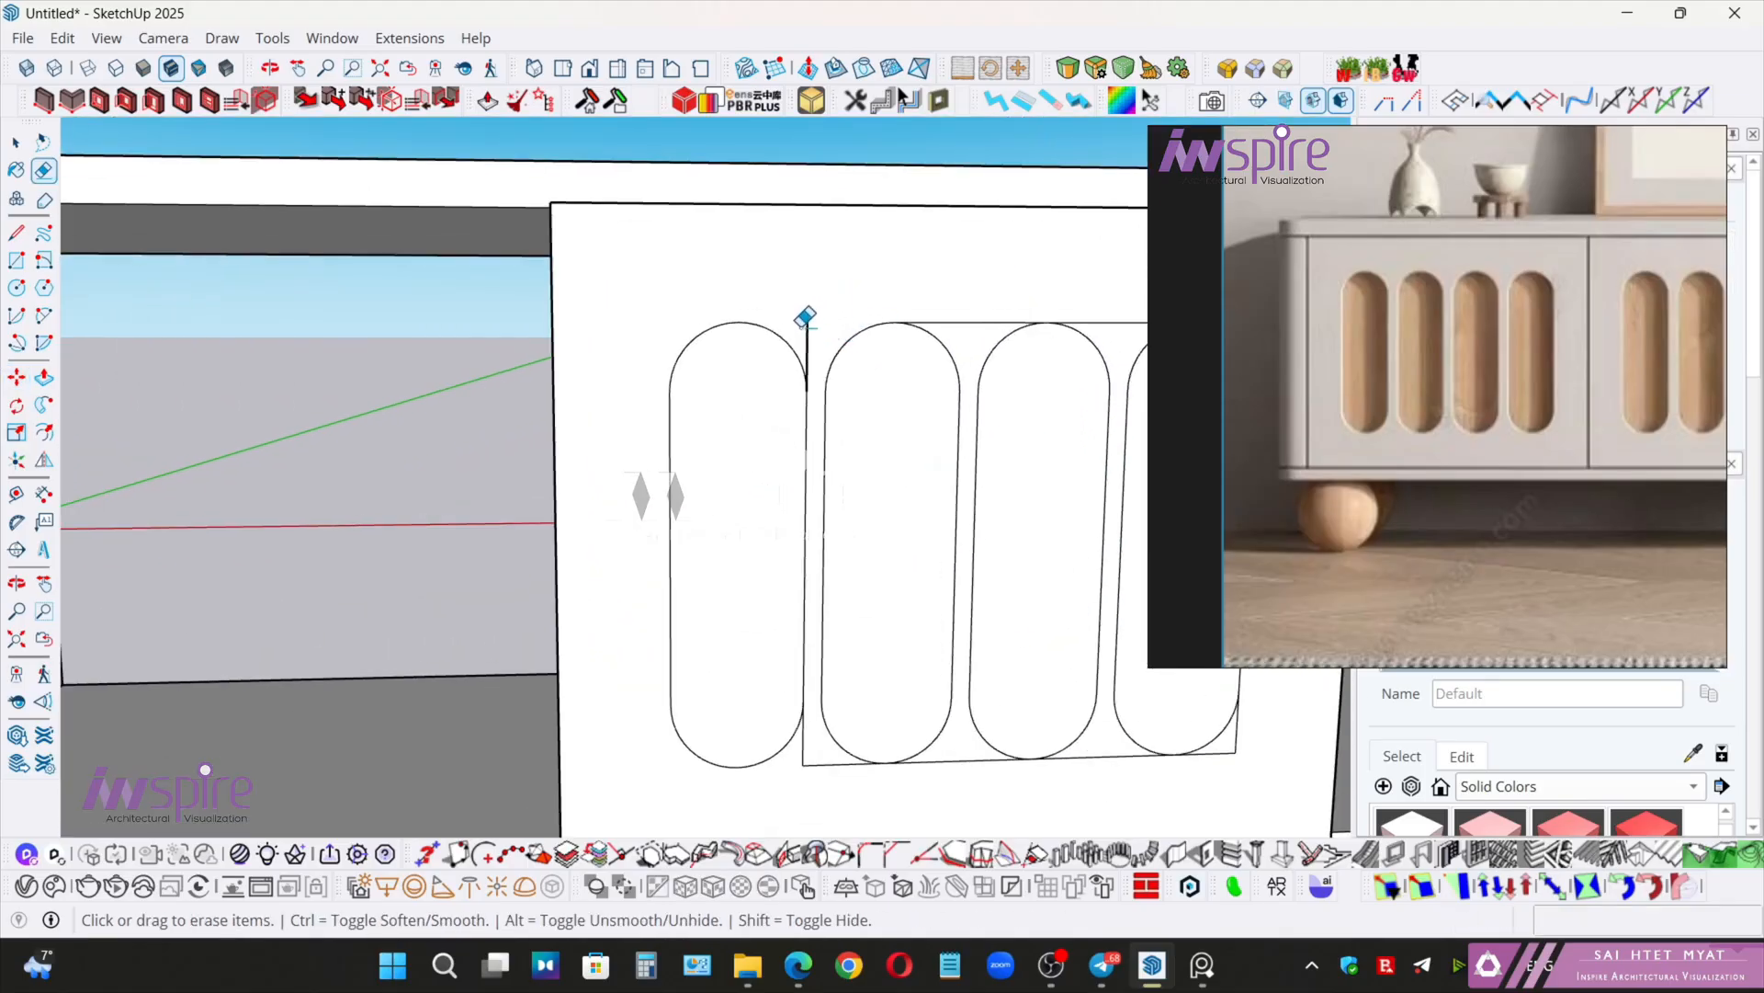
click(806, 330)
click(969, 322)
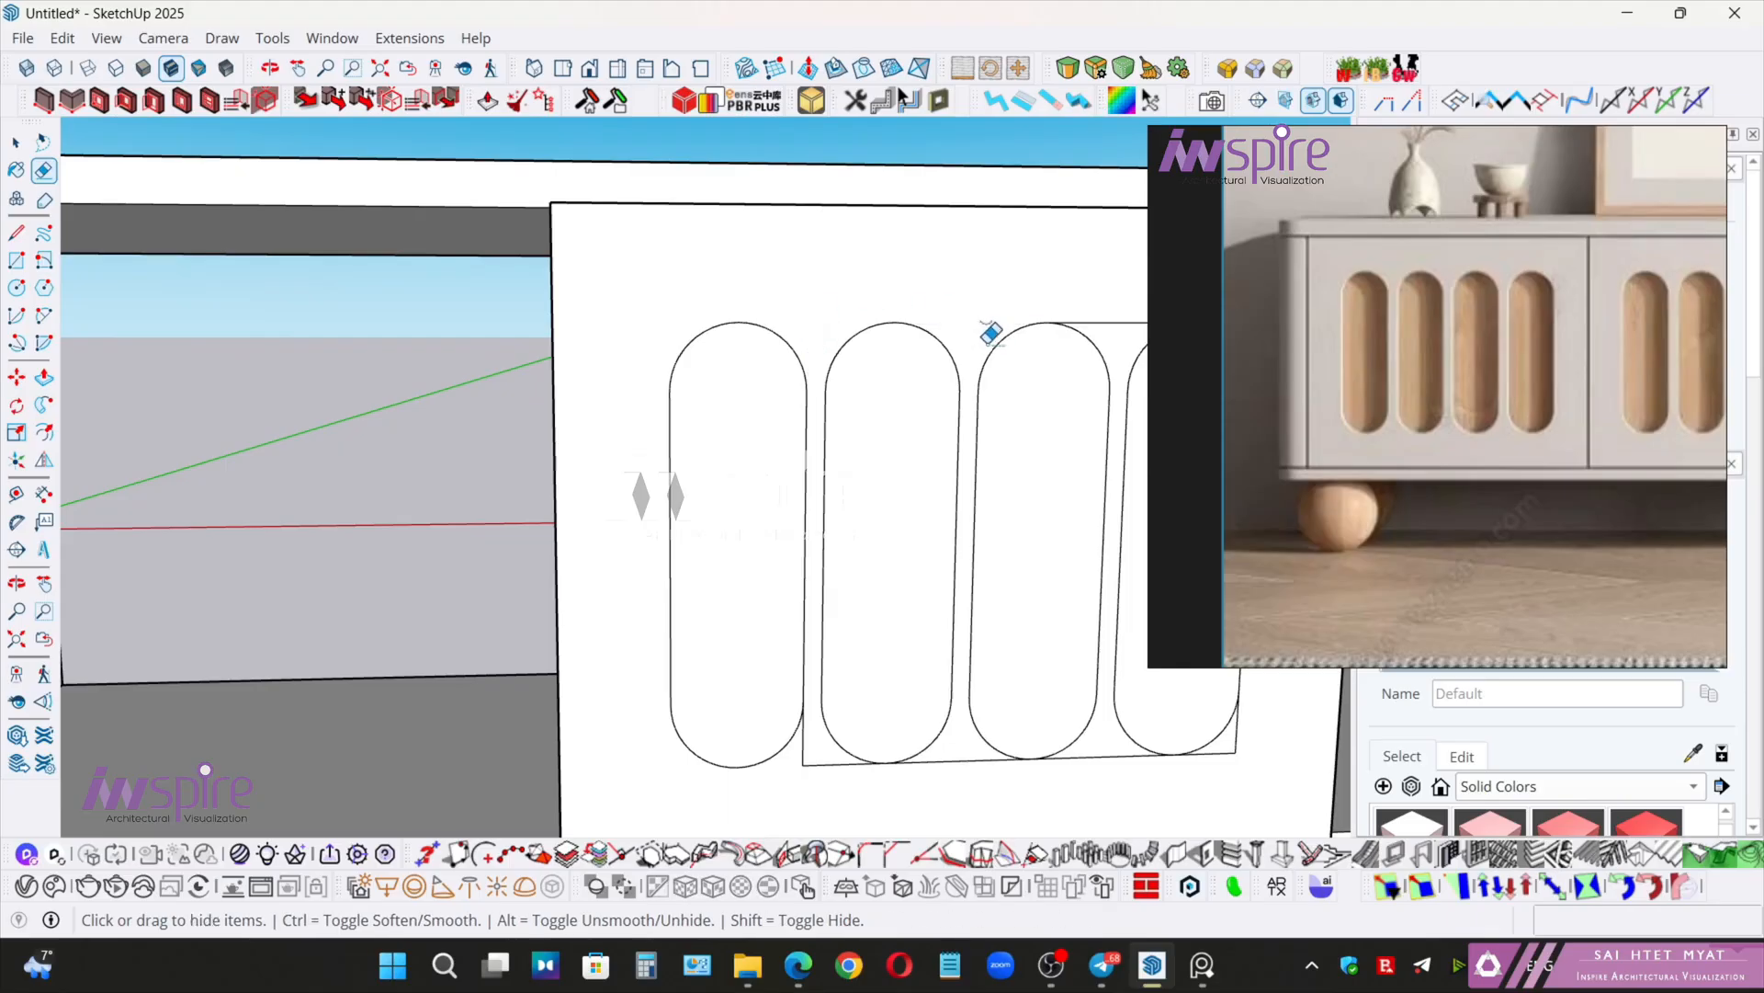
shift+middle_drag(991, 342, 785, 386)
click(915, 364)
drag(1050, 358, 1063, 397)
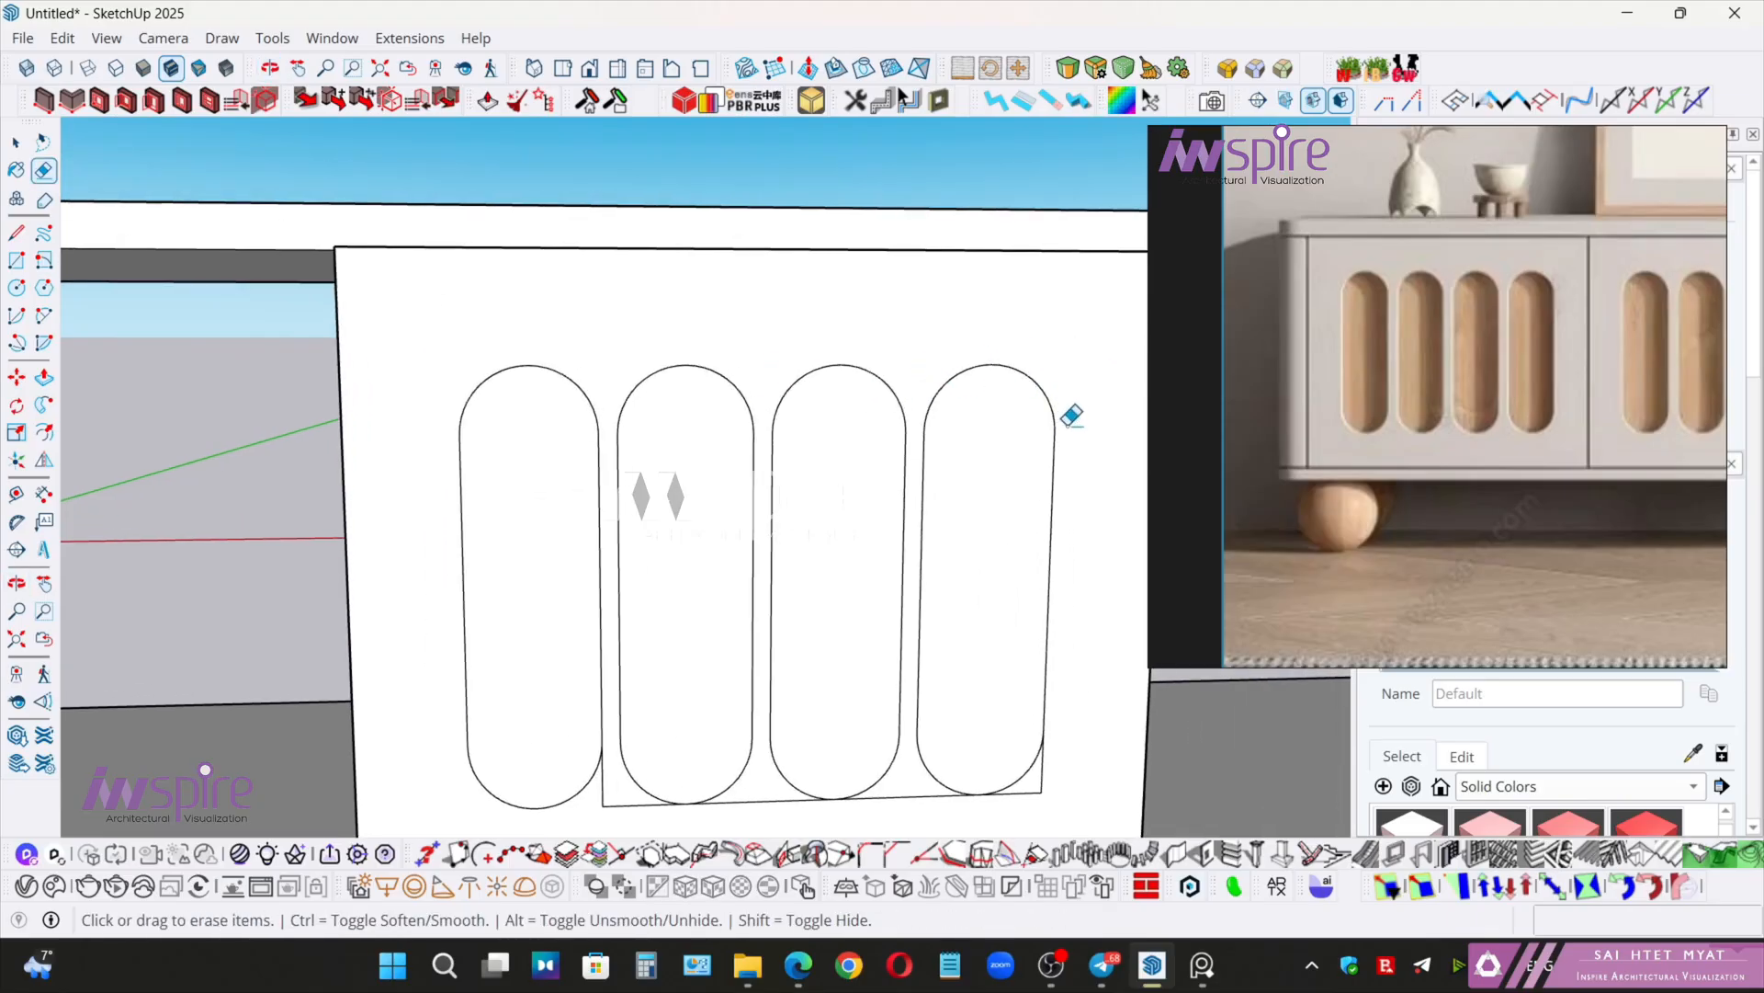
- Erase the leftover rectangle lines around the lower ends of the rounded slots
shift+middle_drag(949, 762, 873, 567)
click(965, 584)
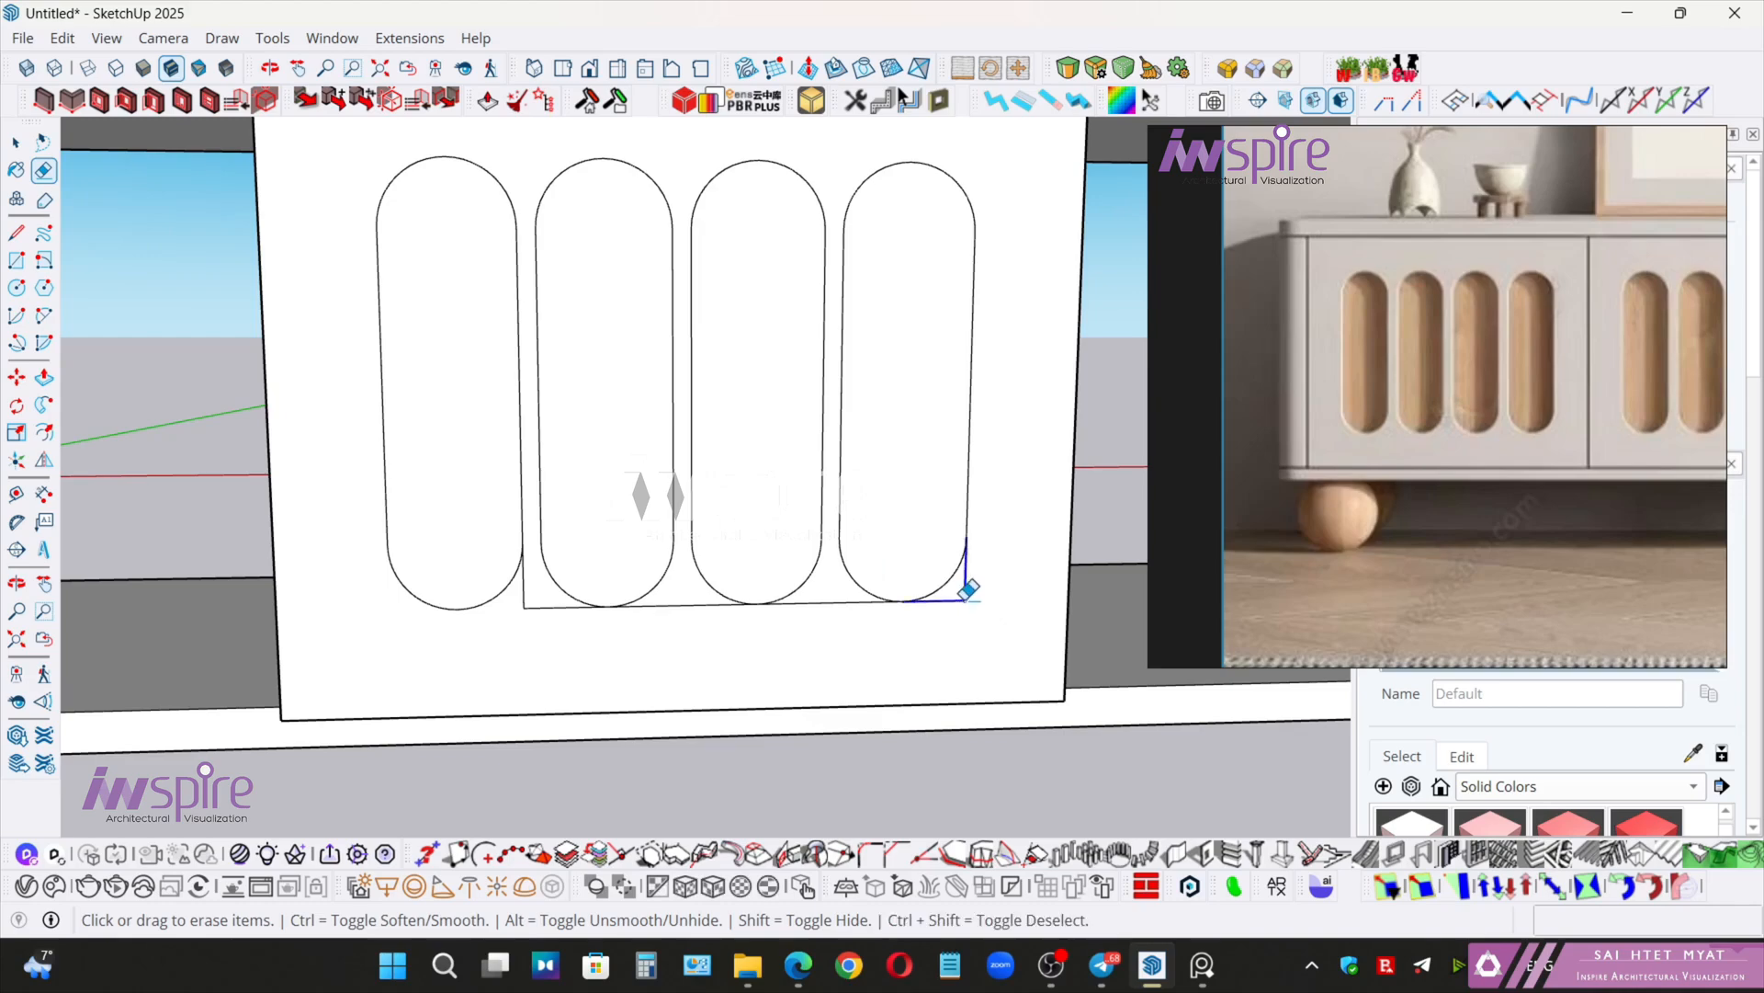
click(821, 605)
click(672, 606)
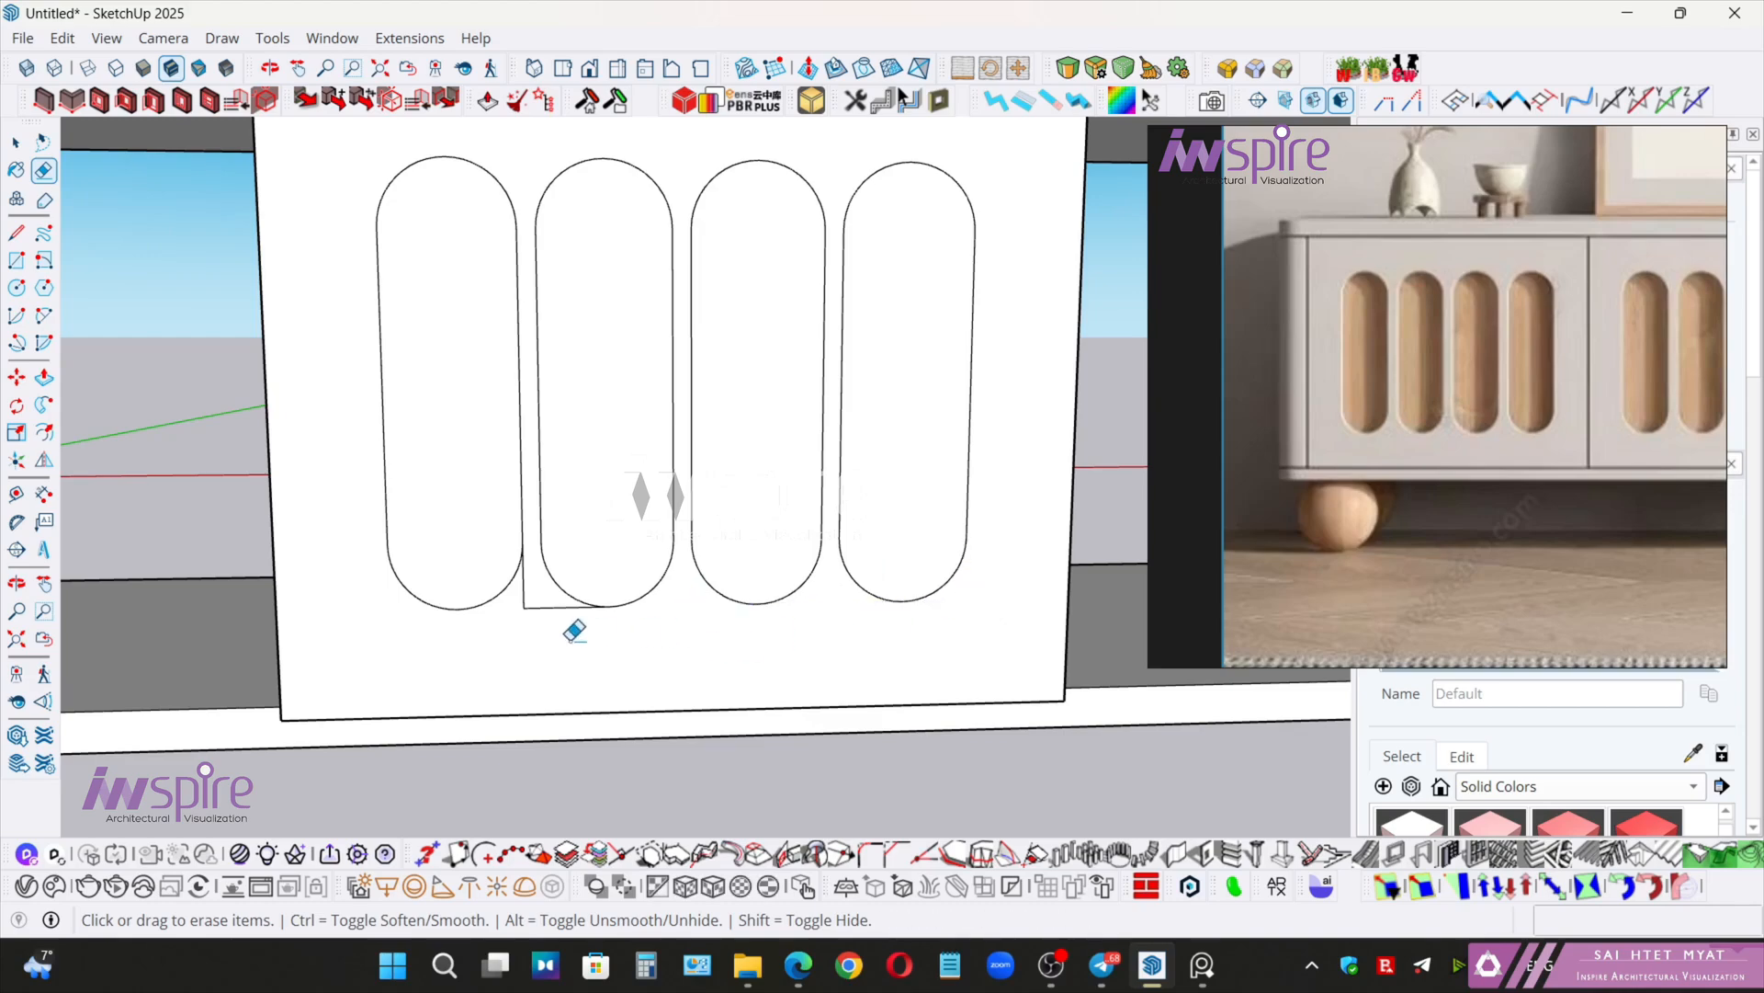
drag(543, 608, 533, 597)
key(space)
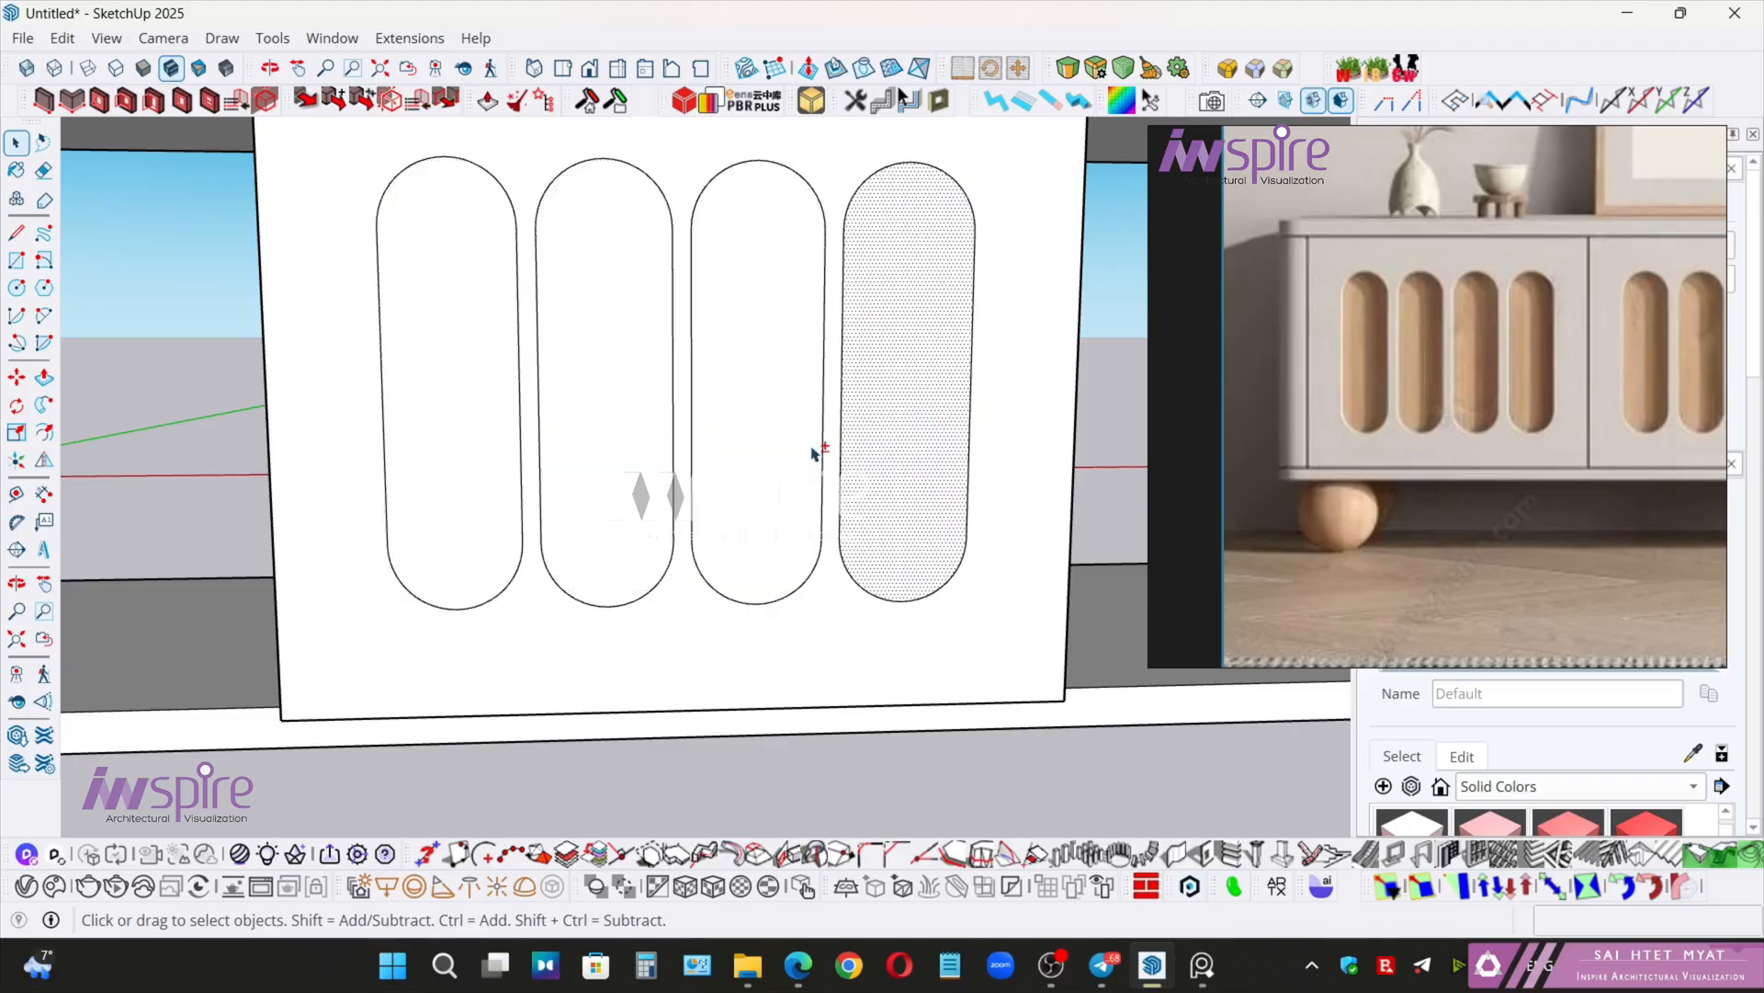
- Push the rightmost rounded slot face 0.5" into the door panel
middle_drag(812, 453, 933, 469)
key(p)
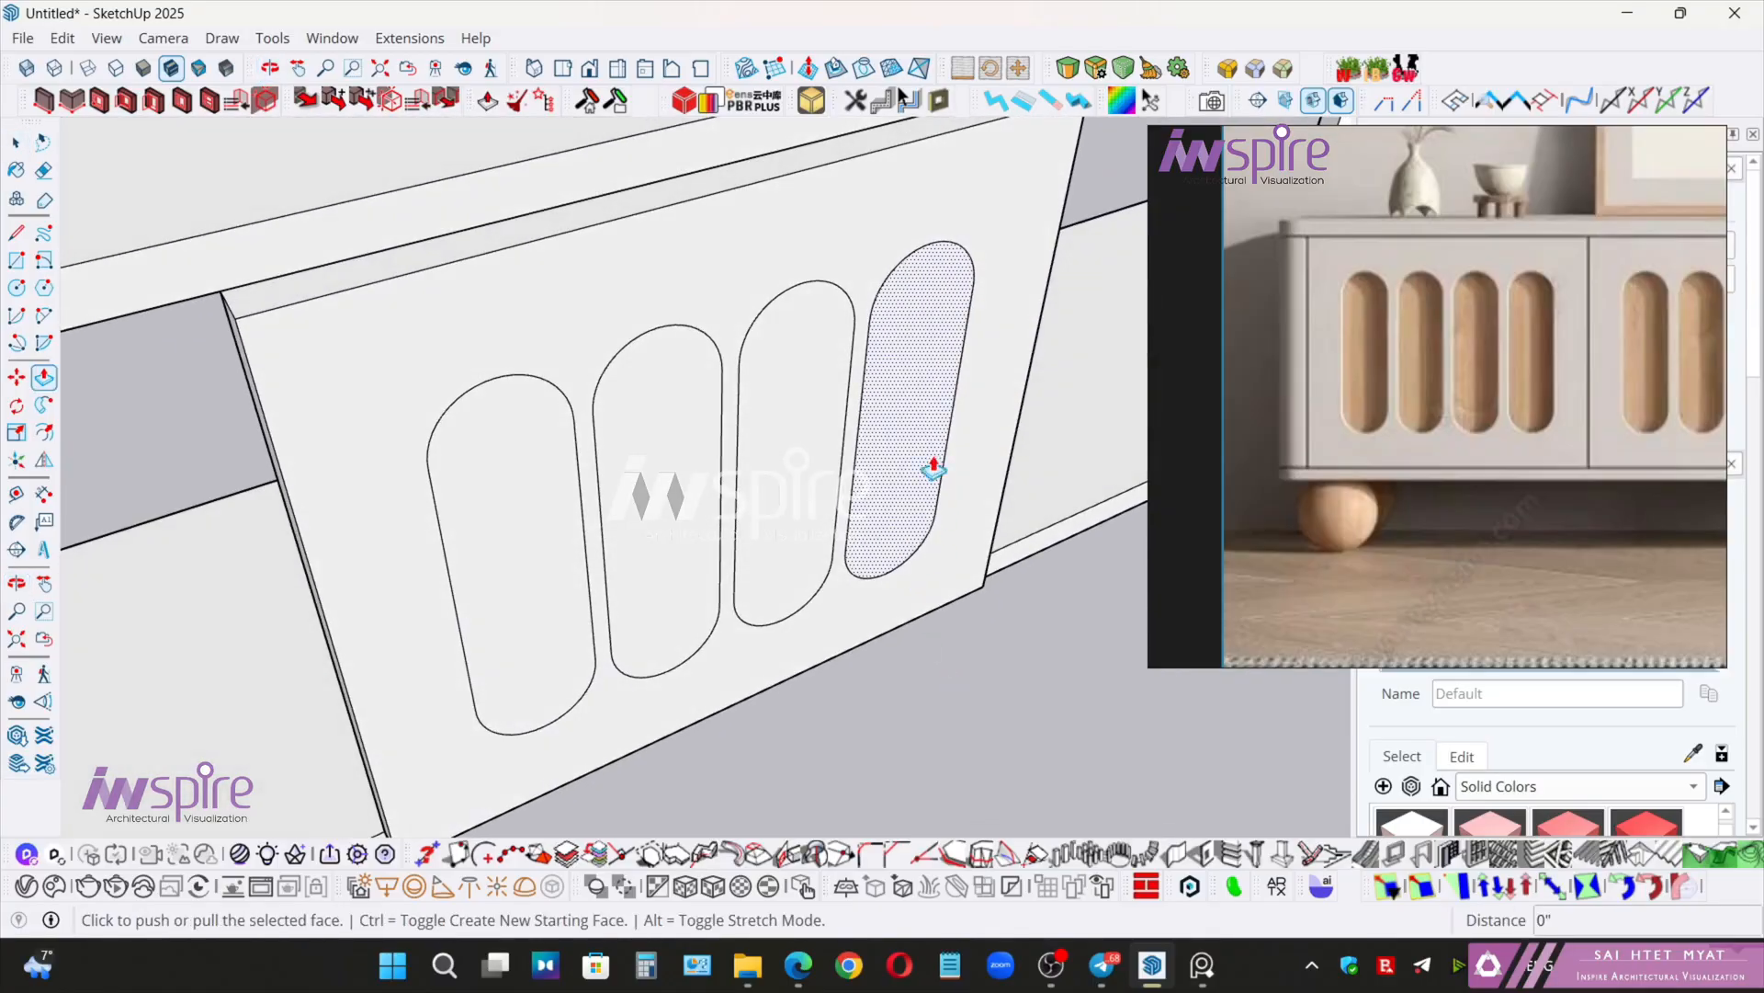
click(933, 469)
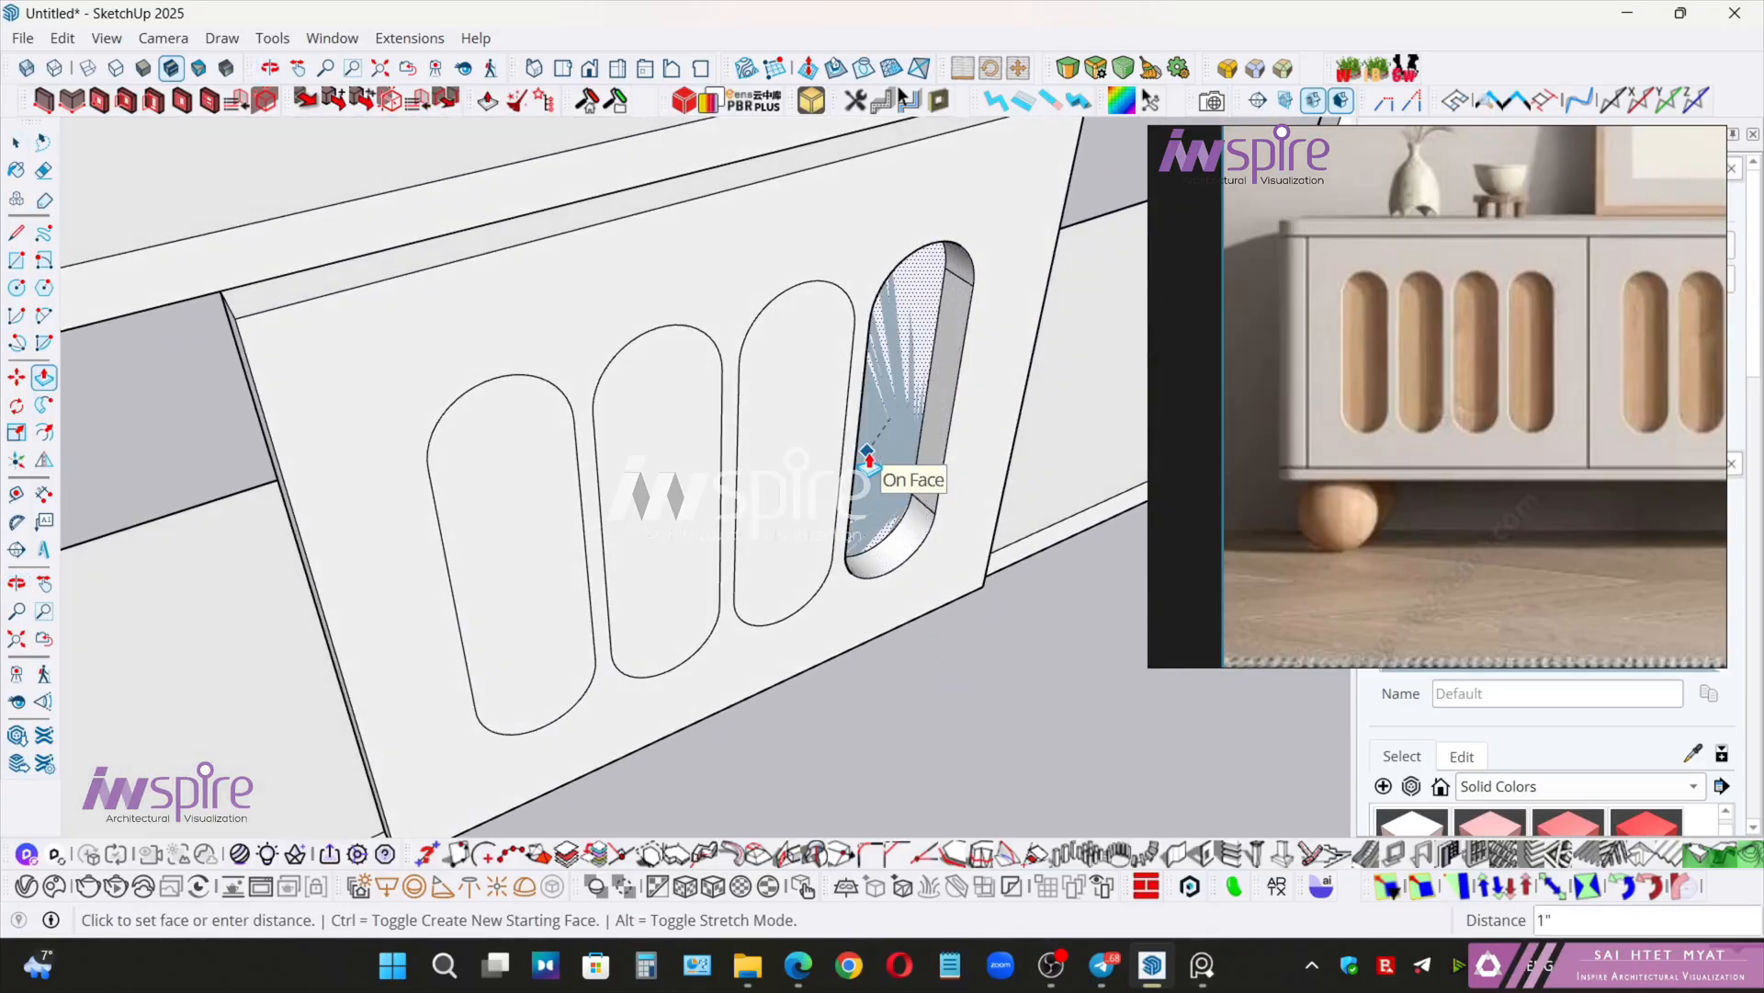
text(.5)
key(Return)
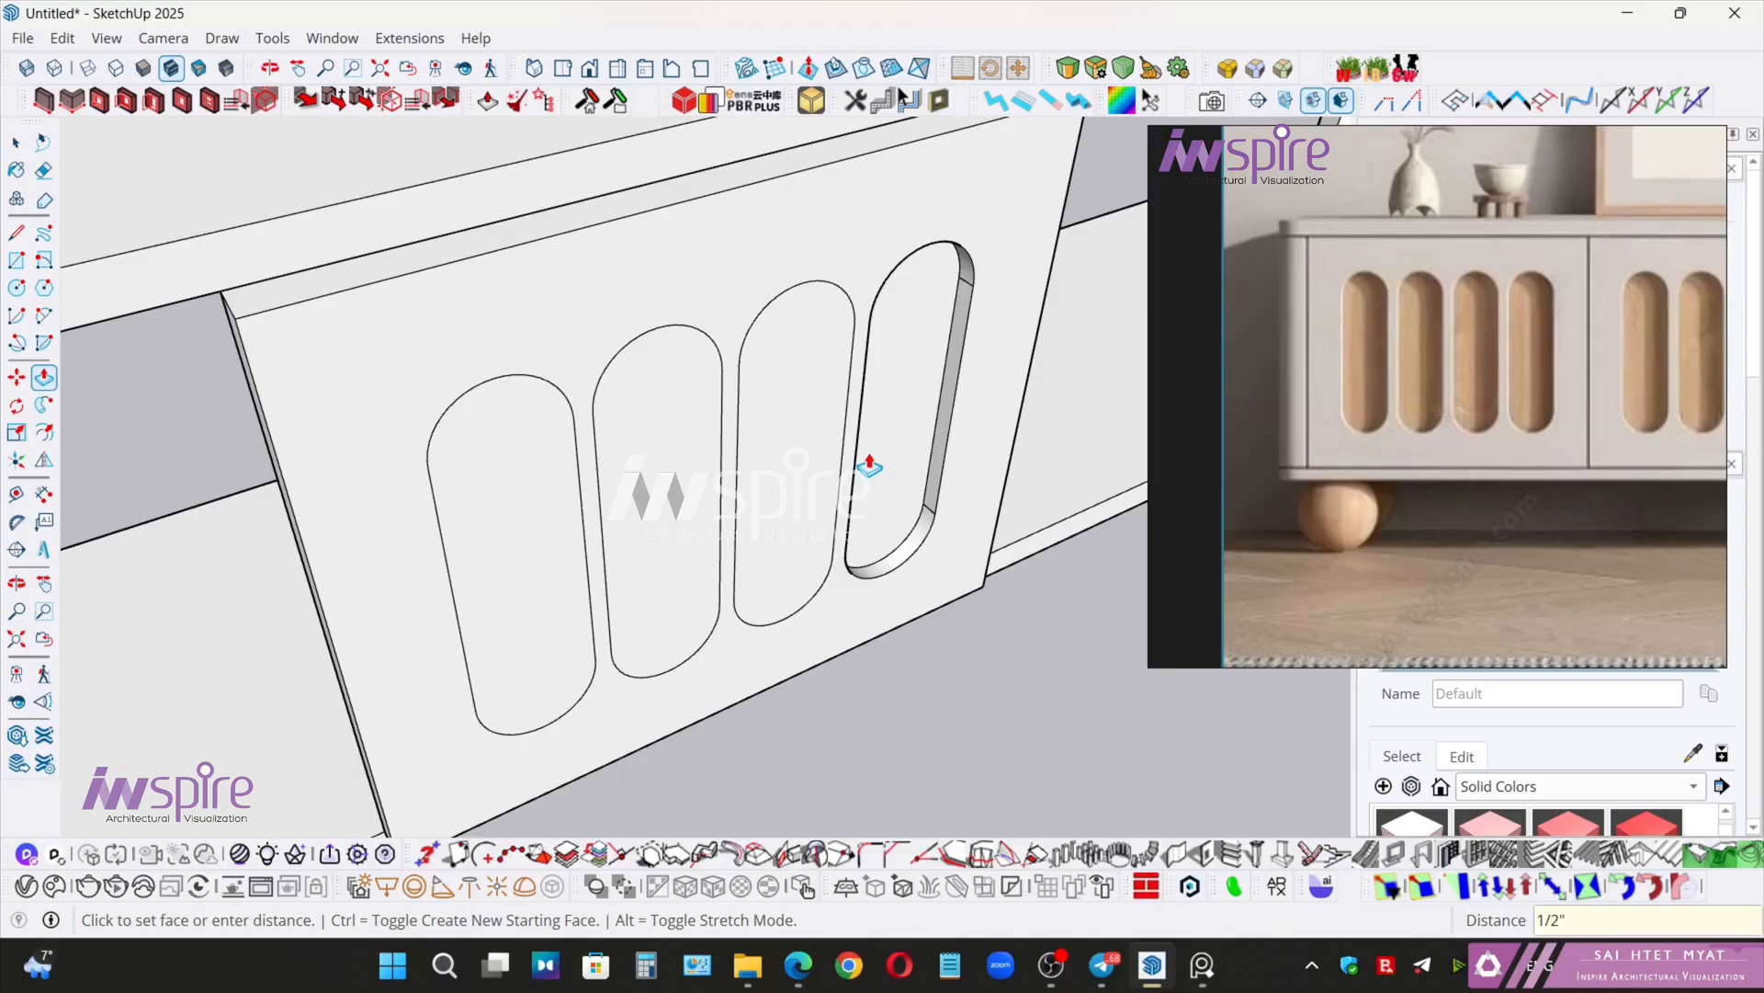
- Push the three remaining slot faces into the door panel to the same depth as the rightmost slot
click(788, 433)
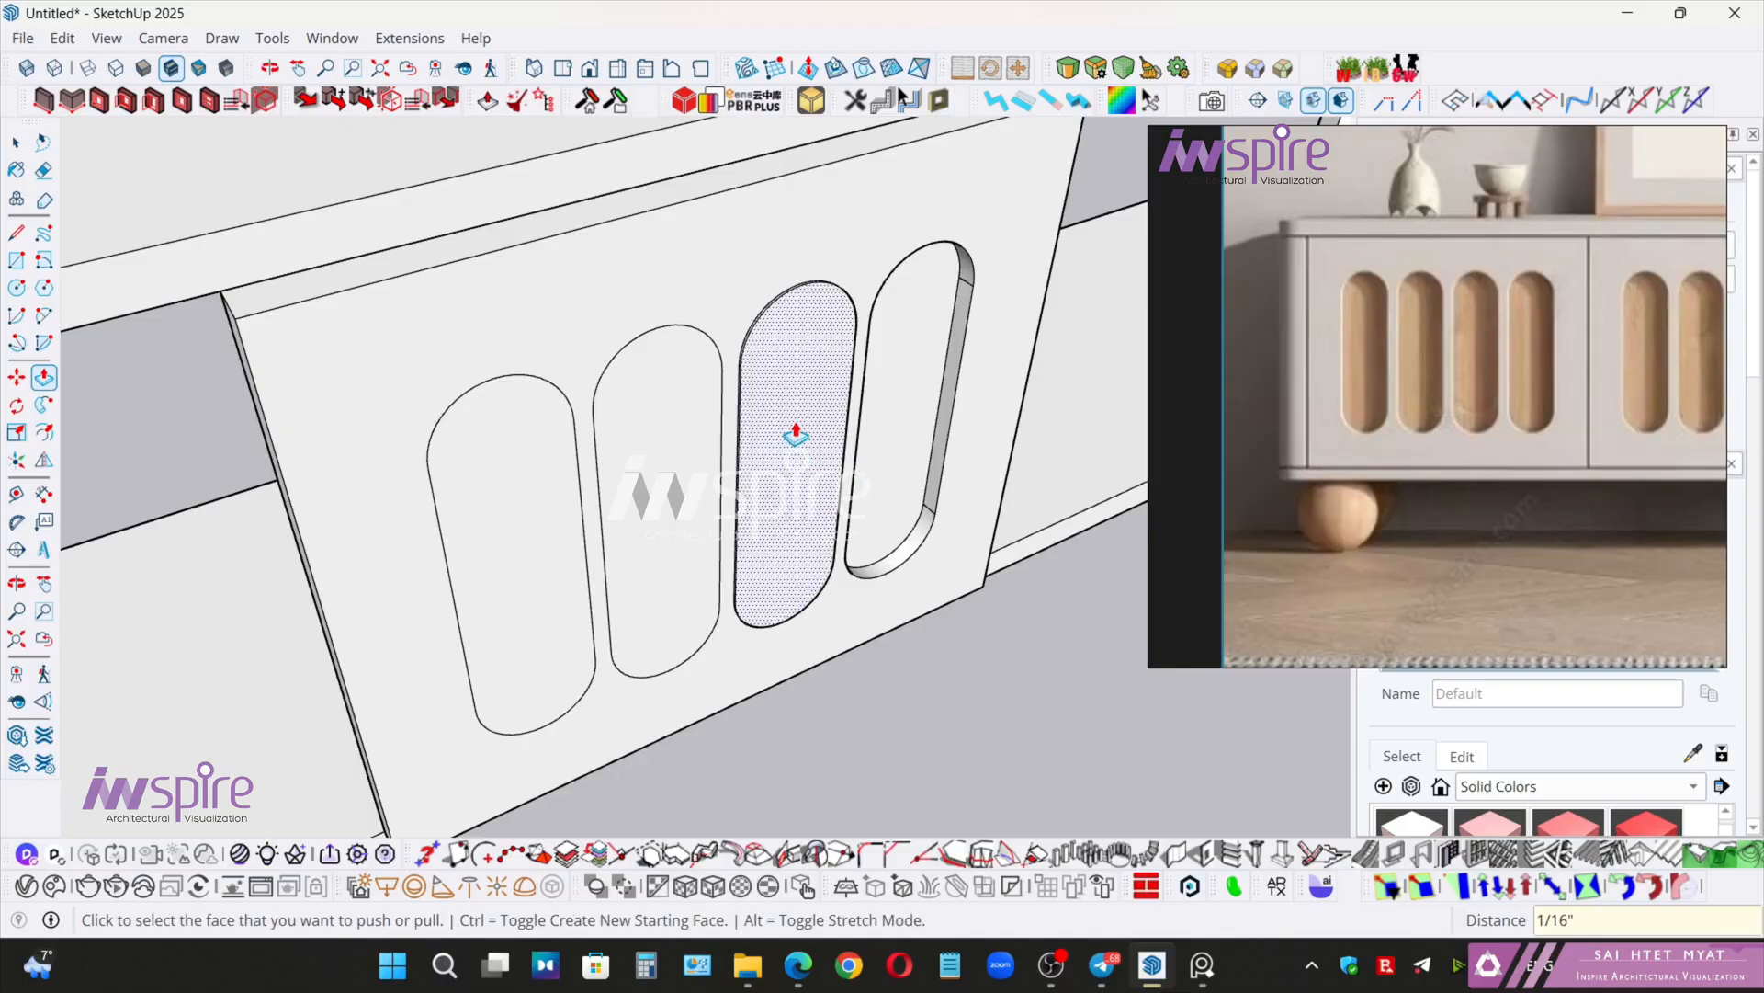
click(792, 432)
click(922, 347)
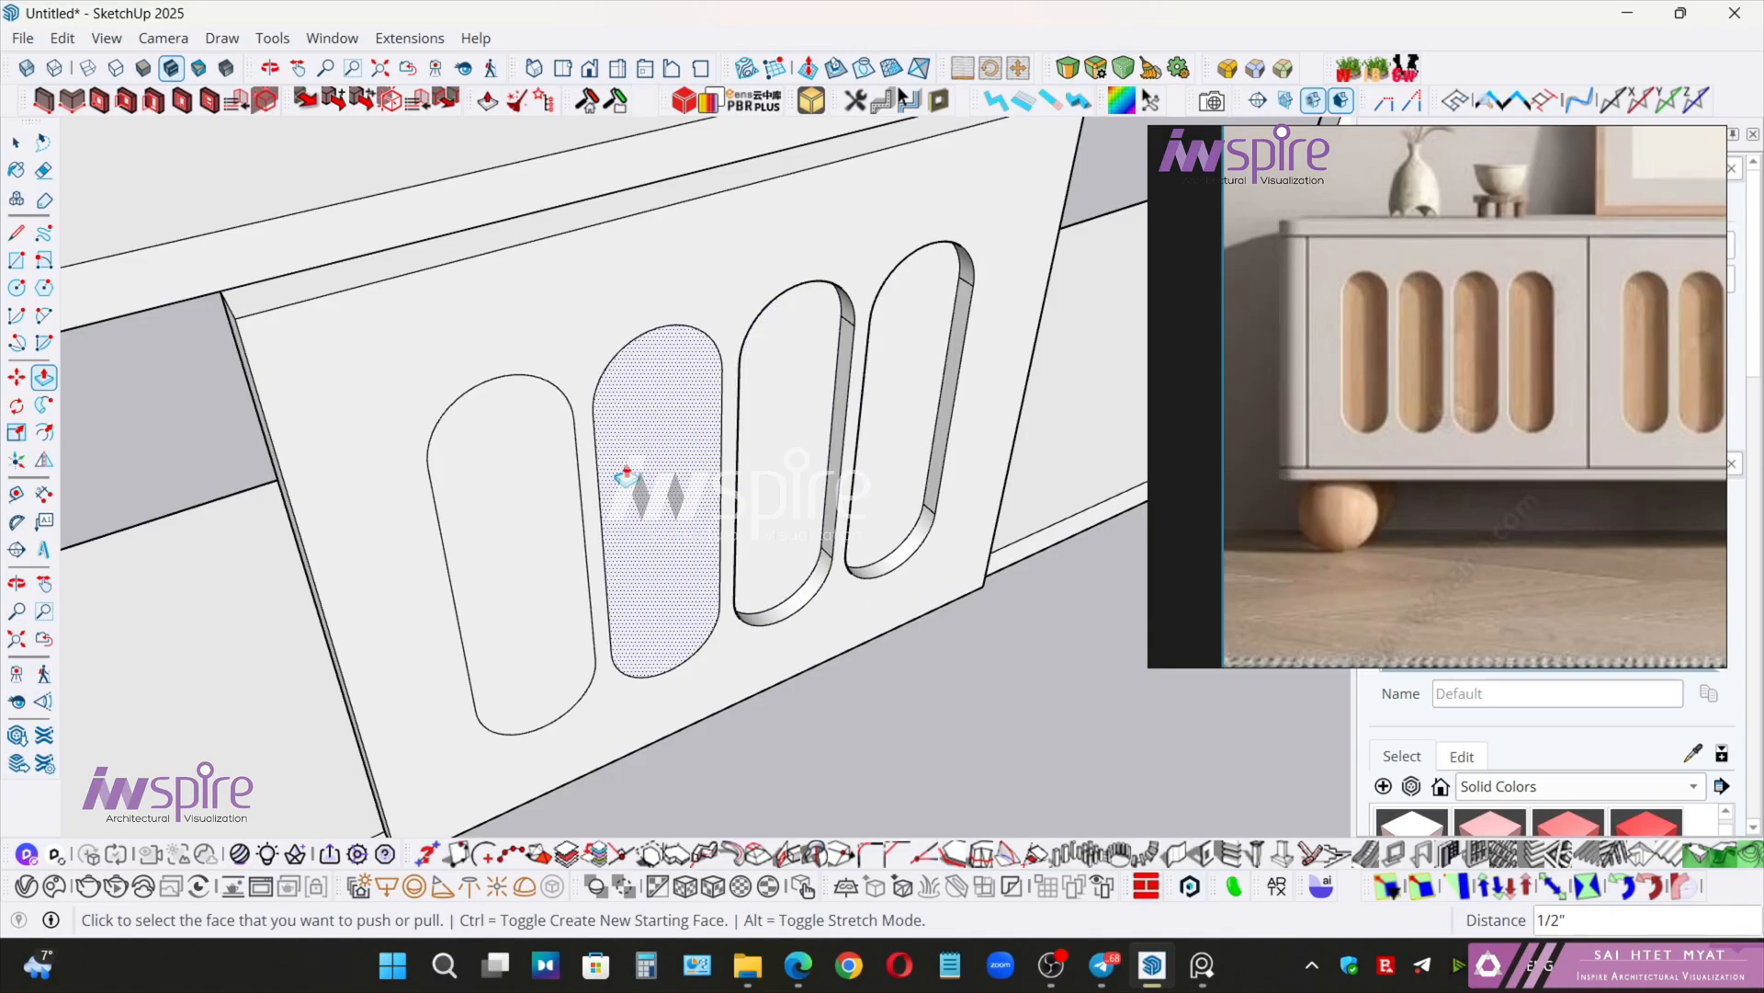
click(626, 476)
click(803, 368)
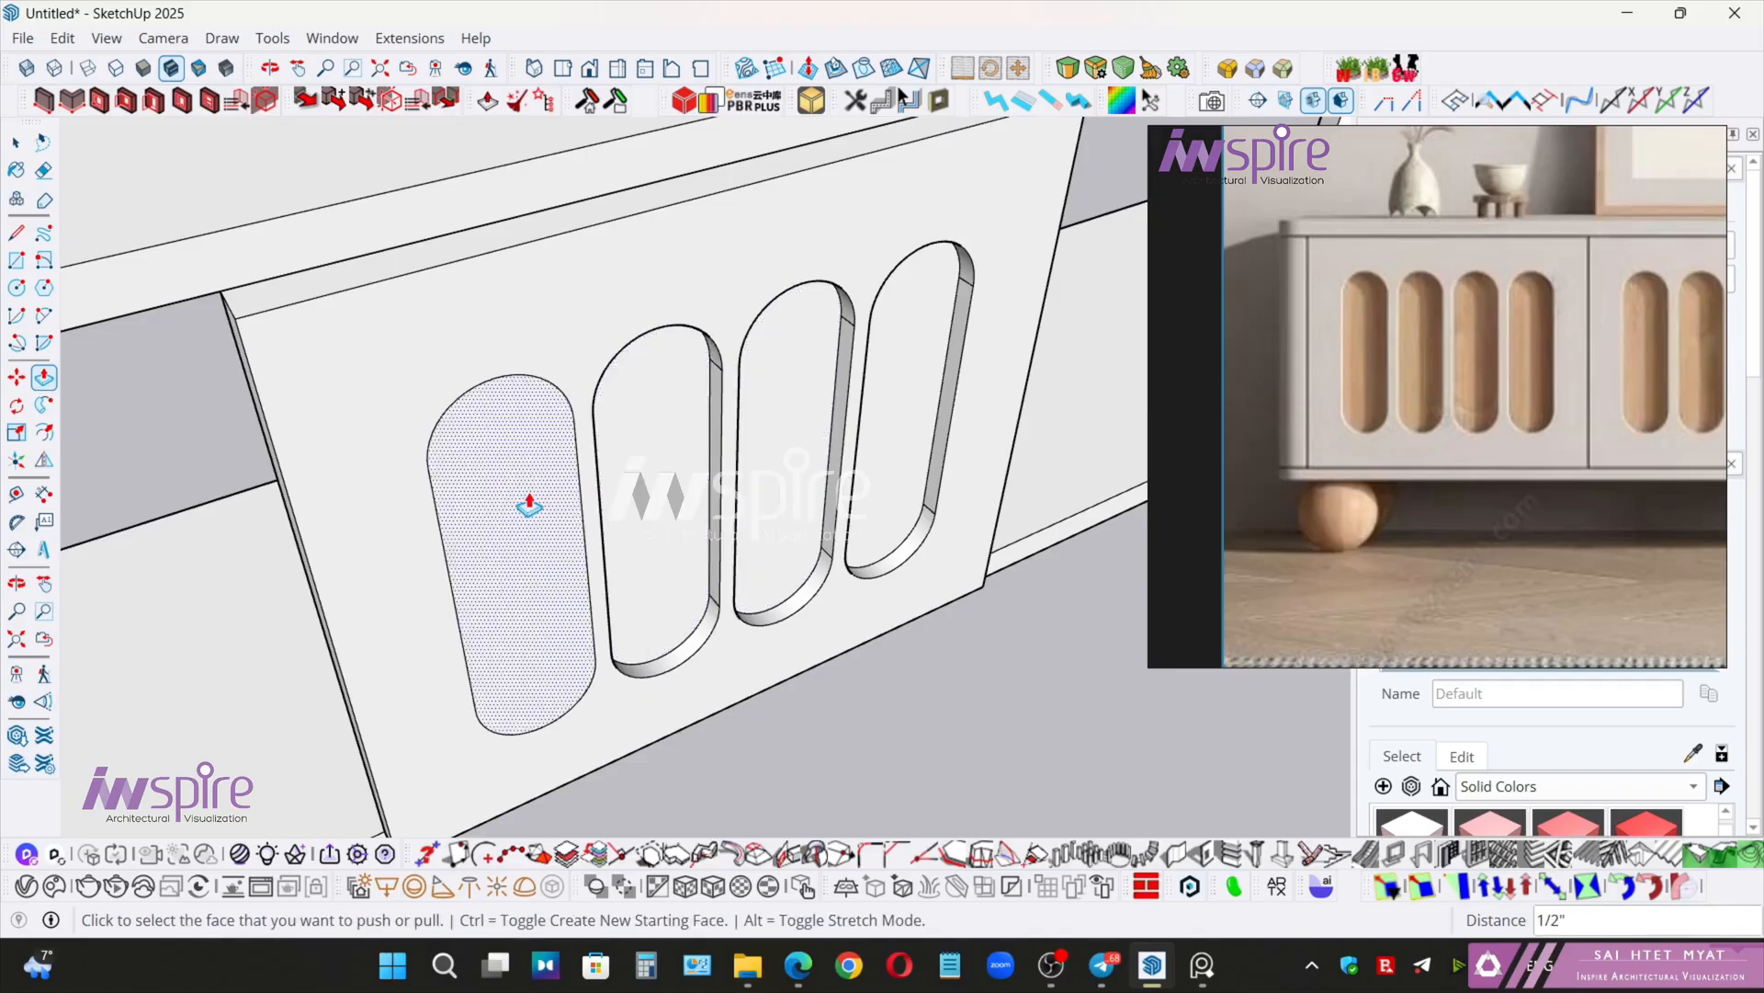
double_click(529, 506)
key(space)
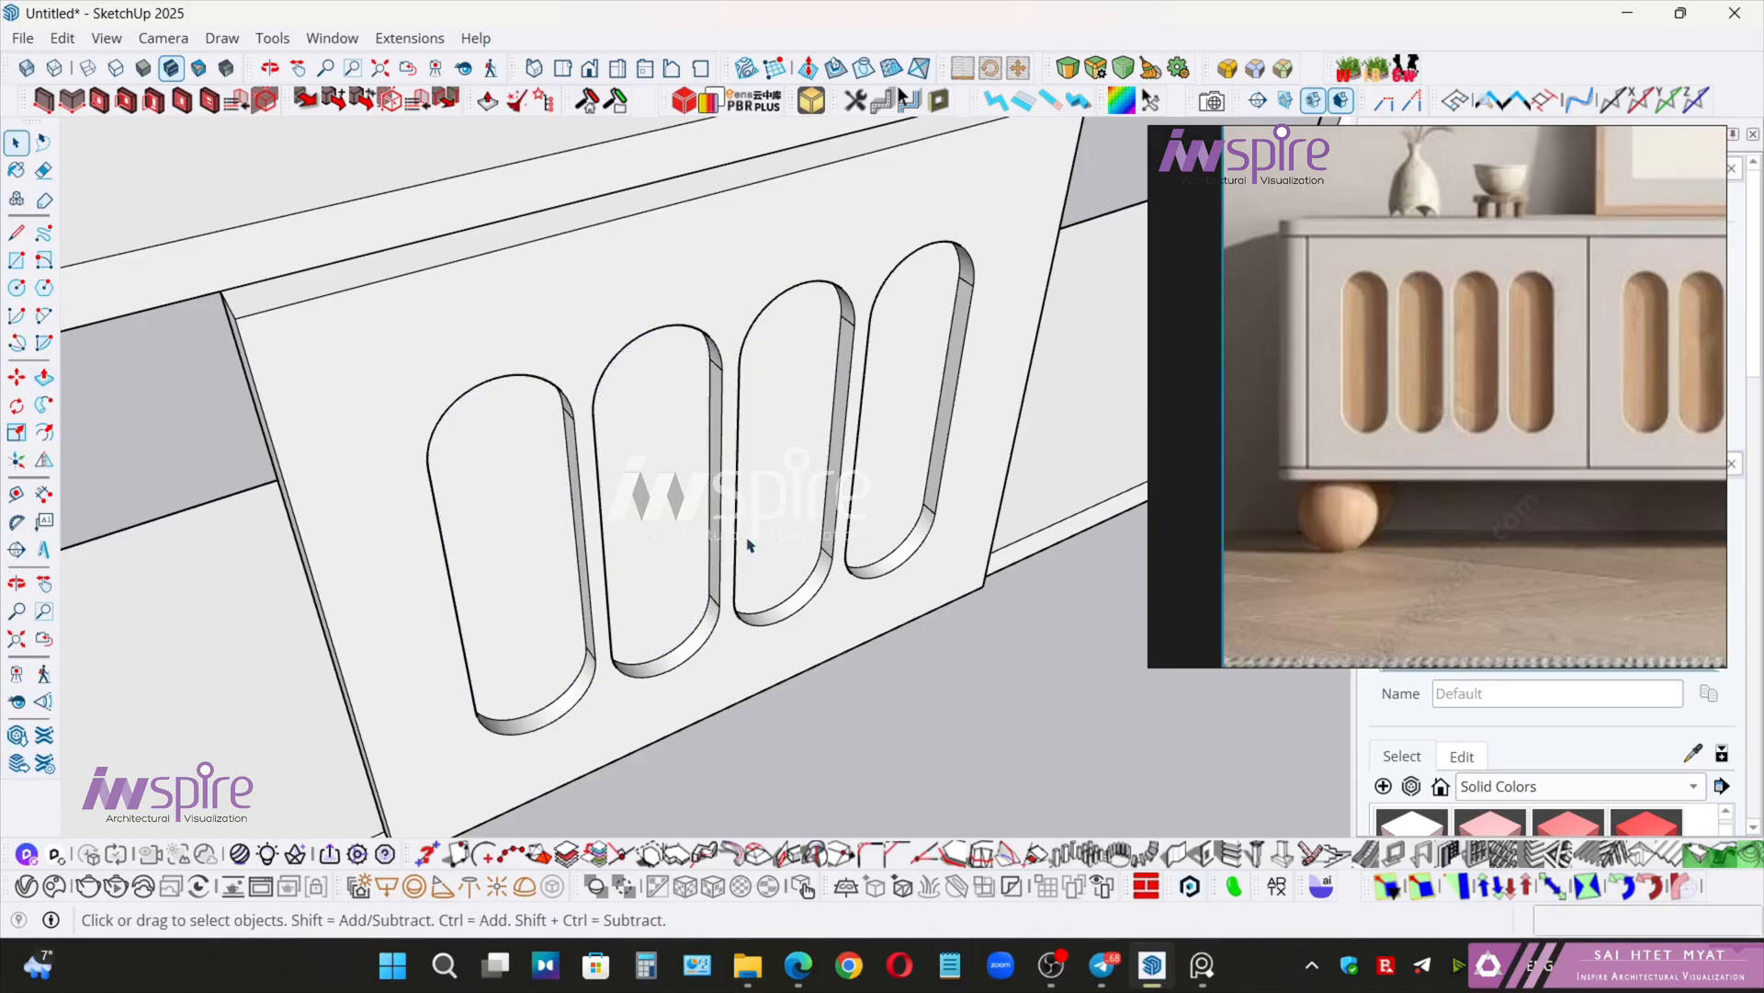
- Select the whole slotted door panel and make it a component with the default settings
middle_drag(891, 512, 865, 318)
scroll(865, 318, up, 3)
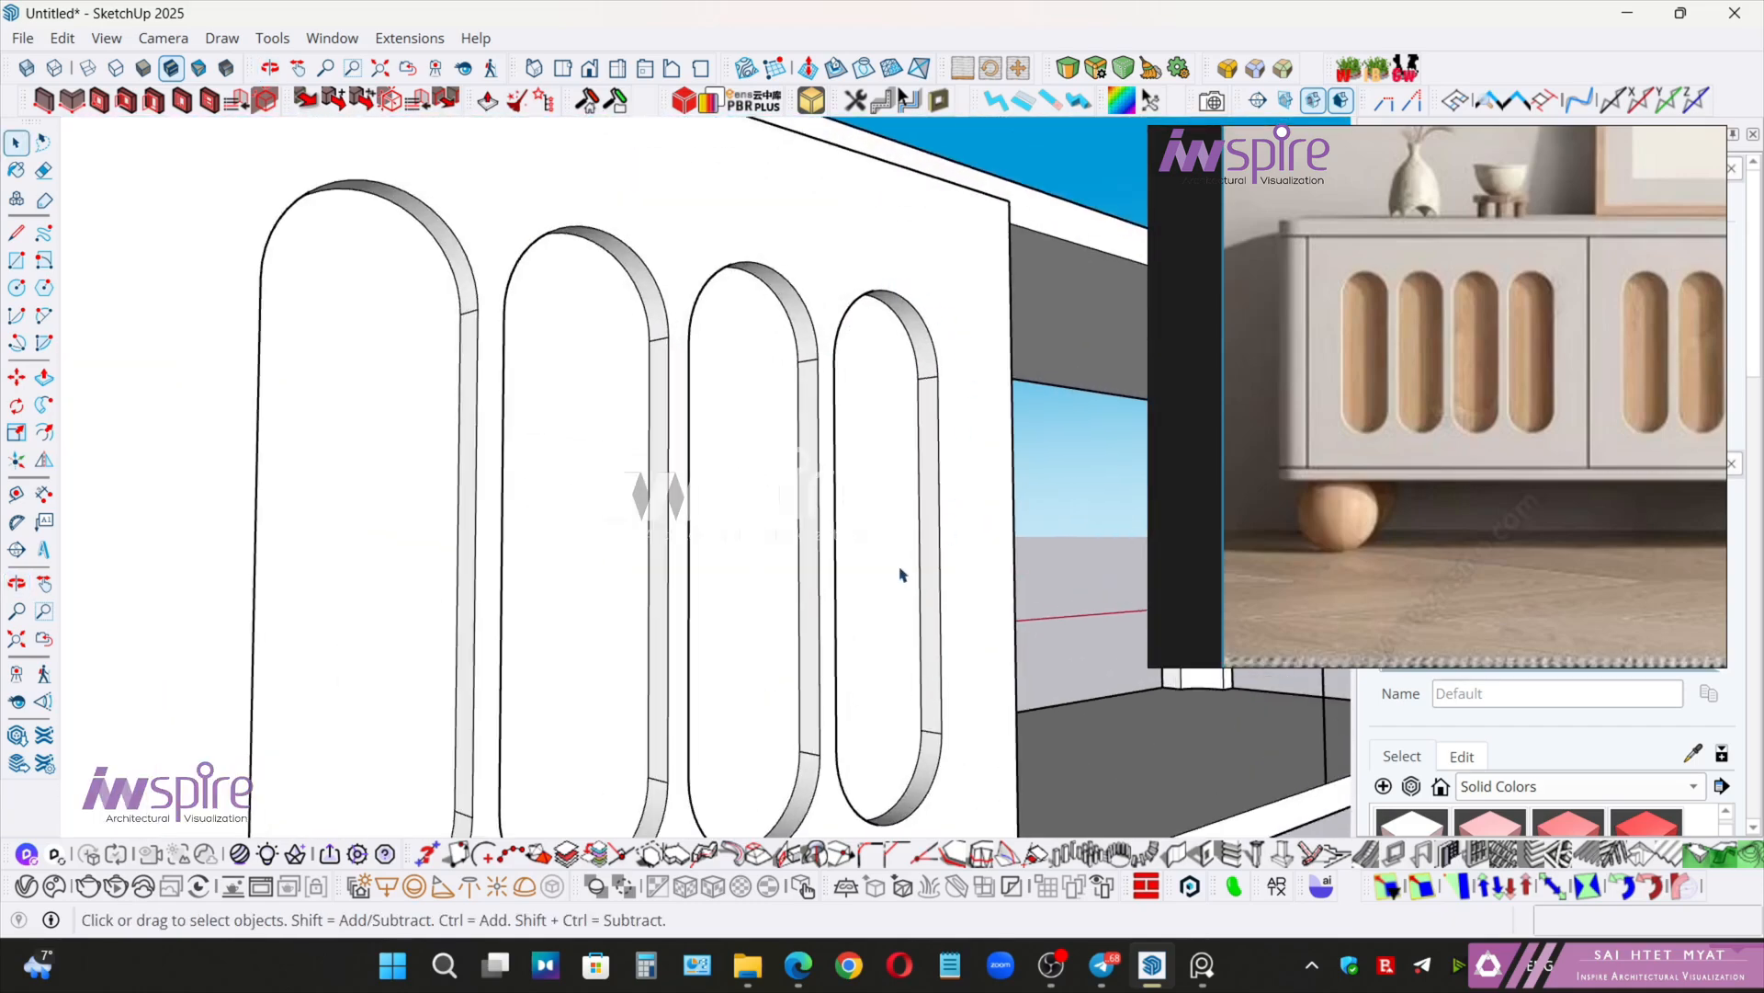
scroll(758, 480, down, 5)
middle_drag(725, 473, 701, 506)
triple_click(705, 499)
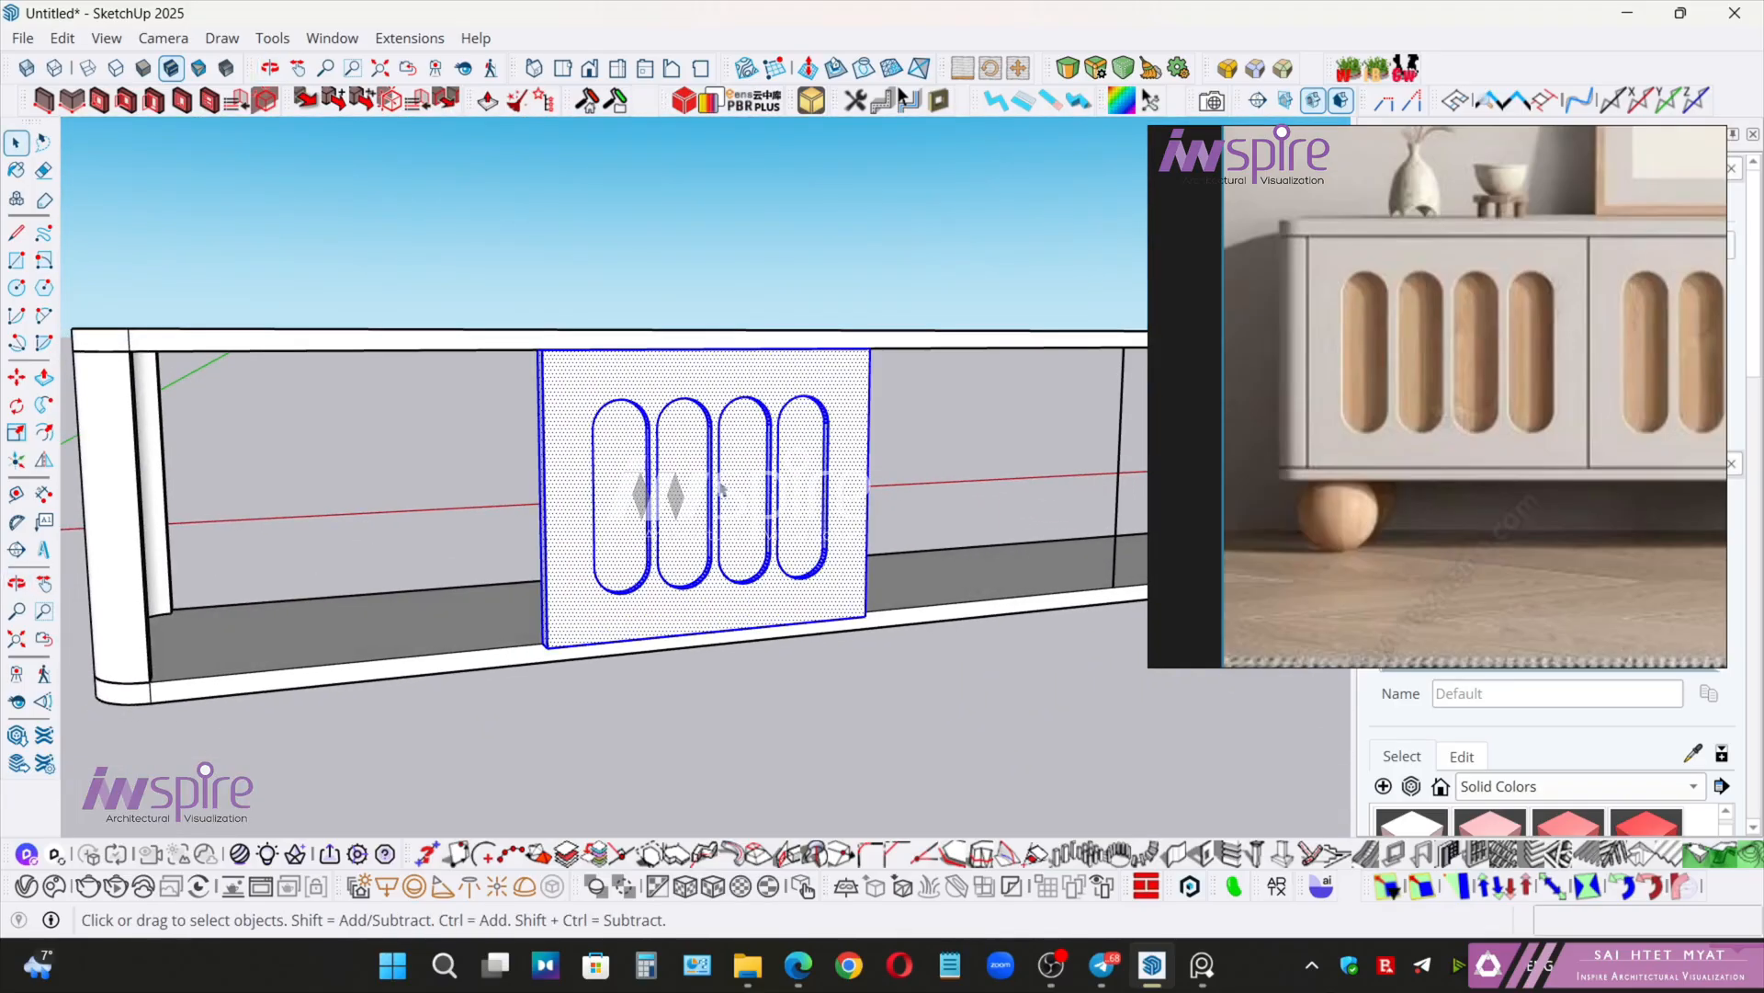
right_click(713, 487)
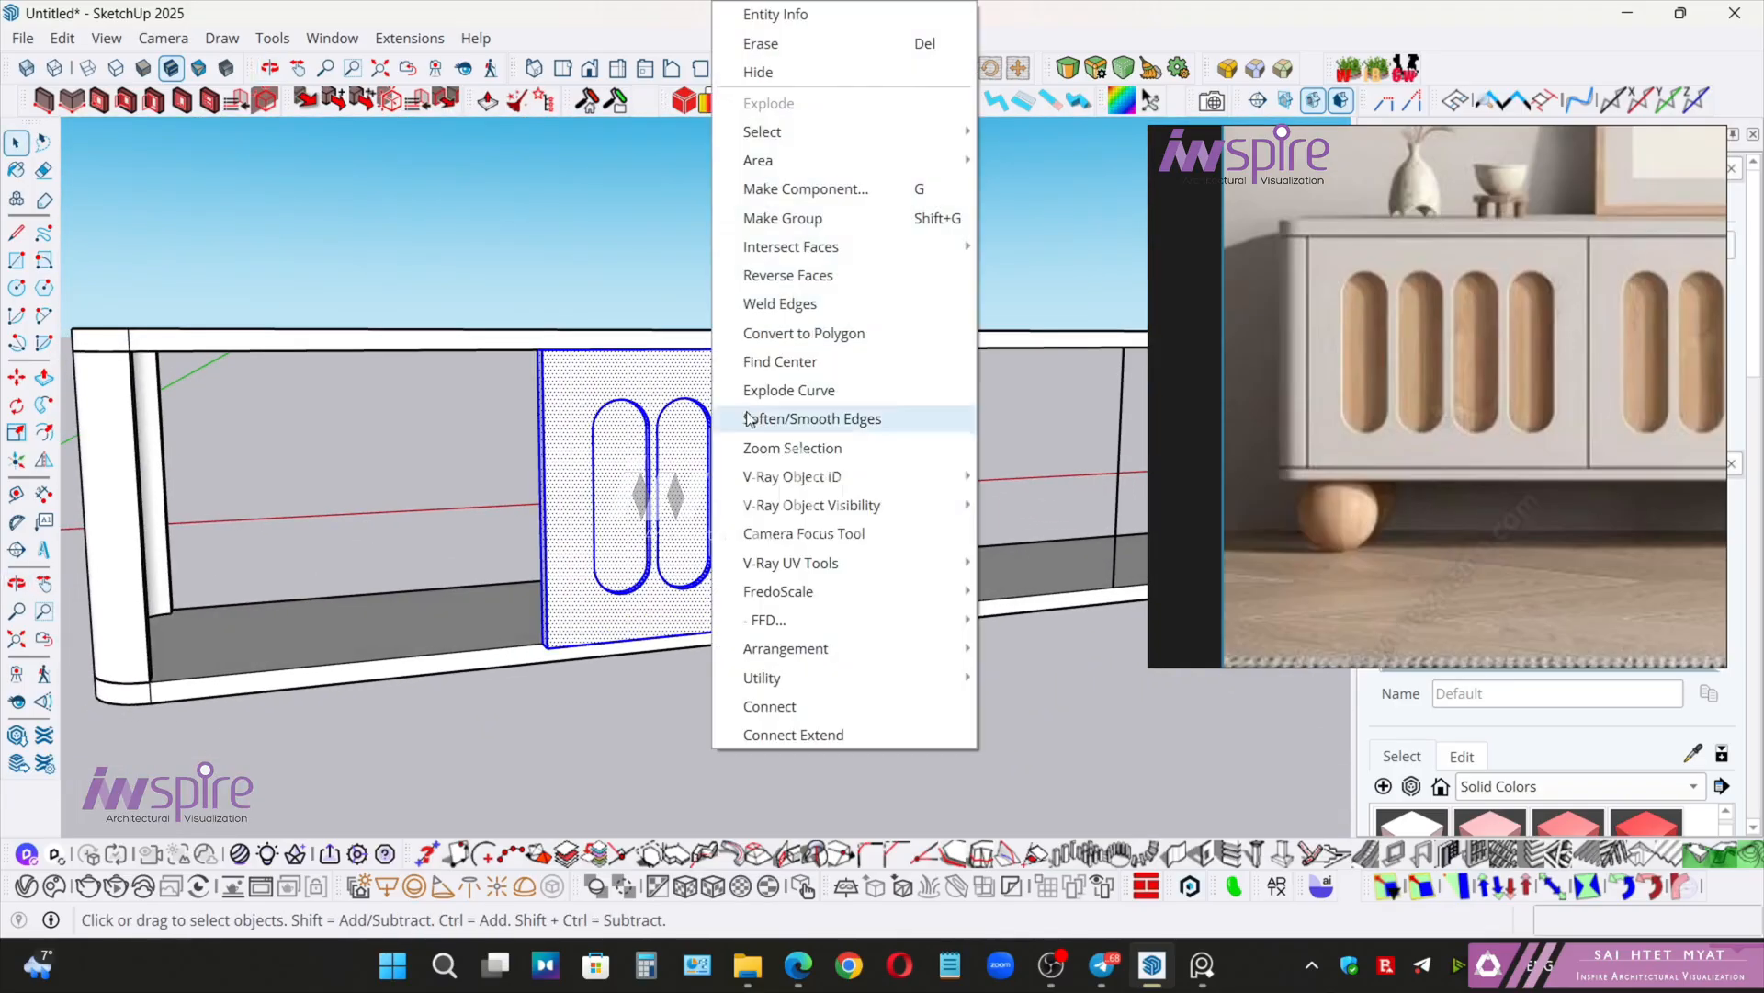
click(864, 197)
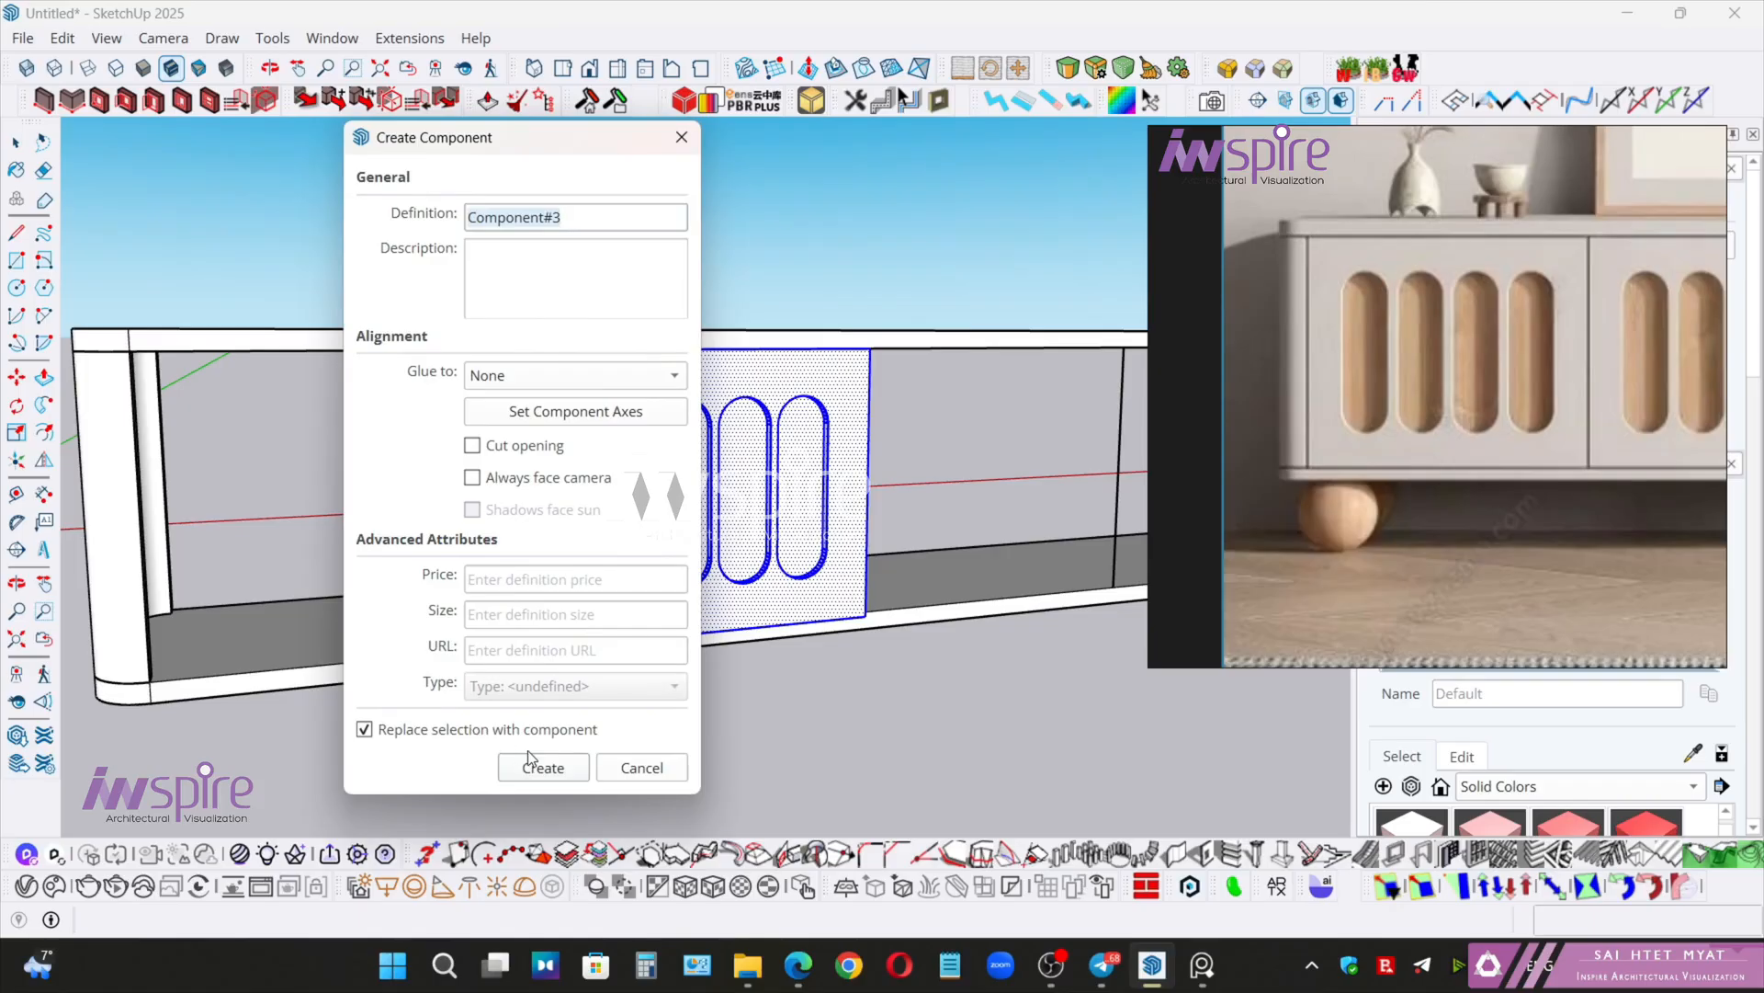
click(556, 768)
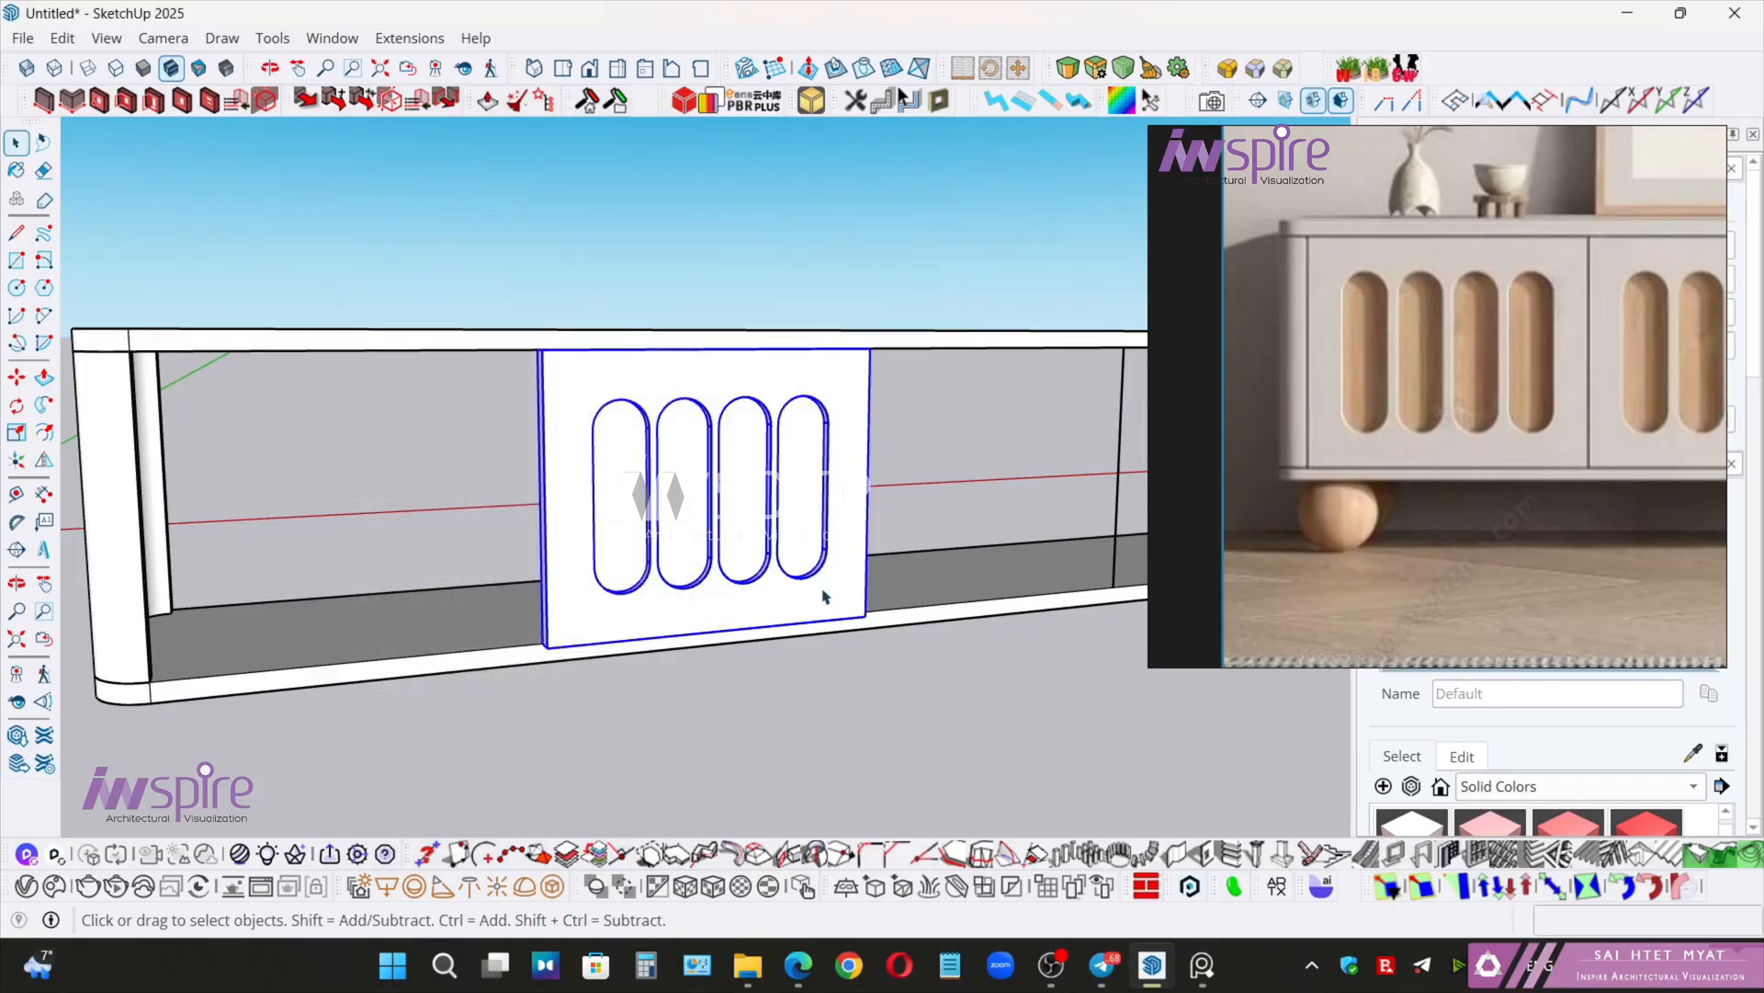
- Move the door component by its lower right corner to sit flush with the cabinet's front edge
middle_drag(835, 626, 782, 698)
key(m)
scroll(721, 705, up, 6)
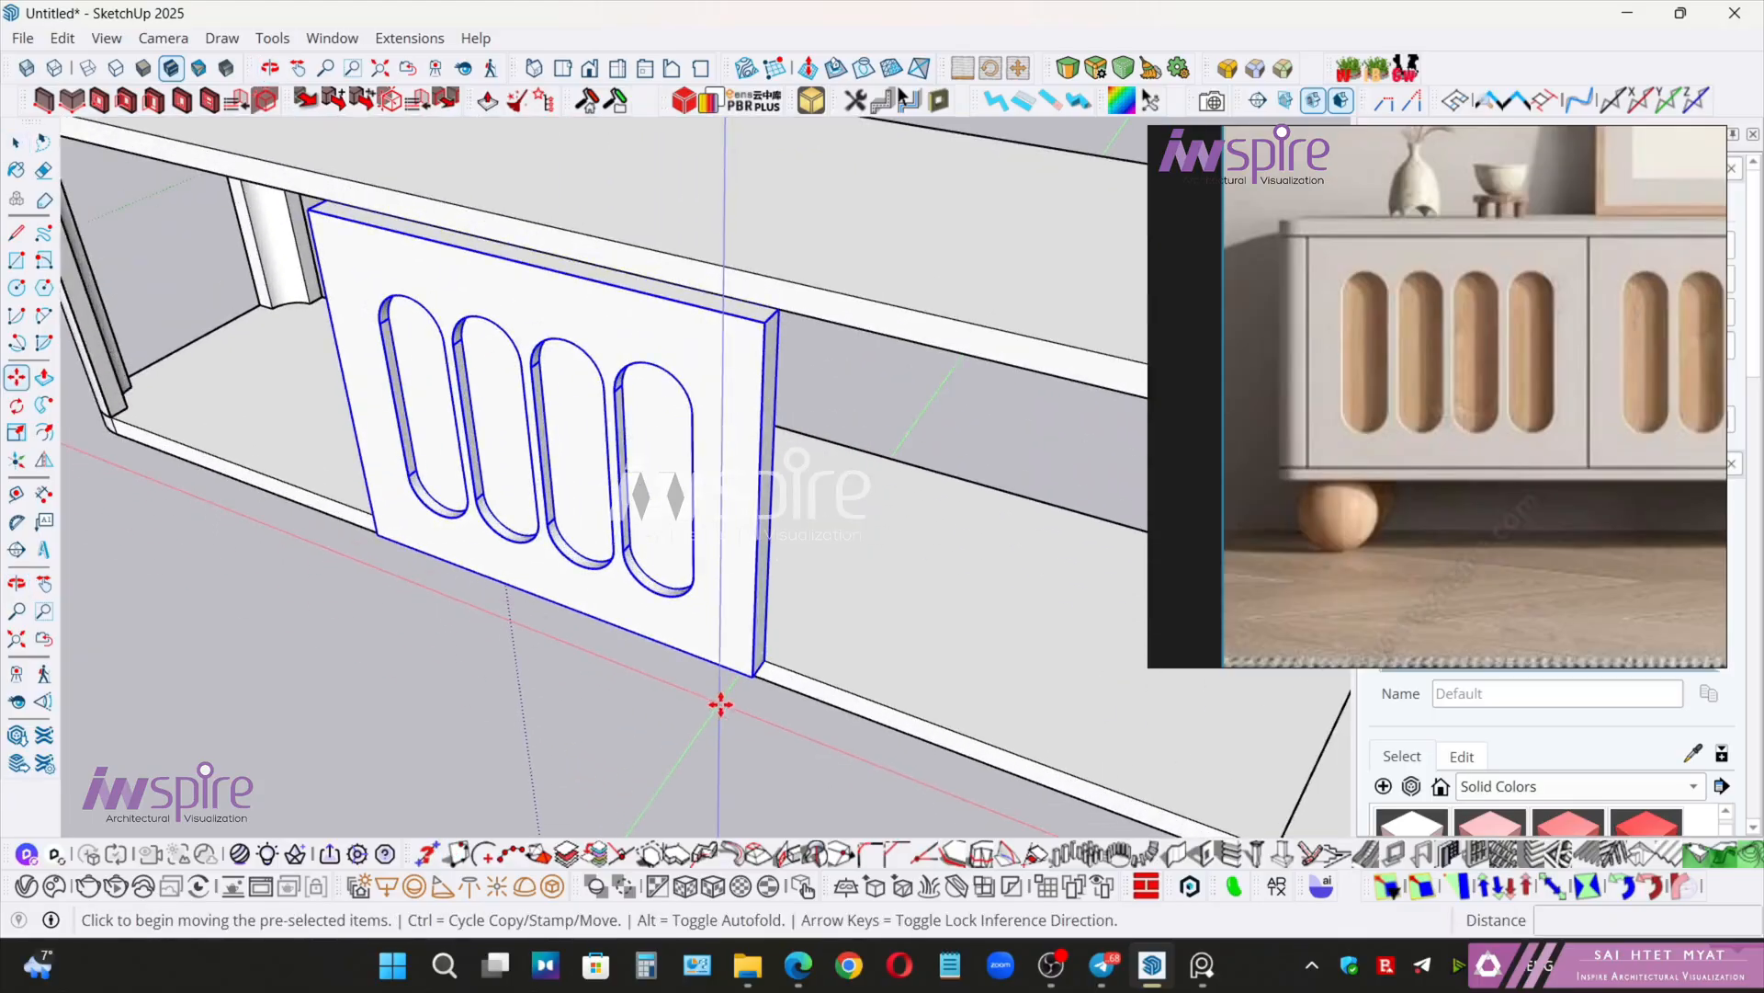
click(753, 675)
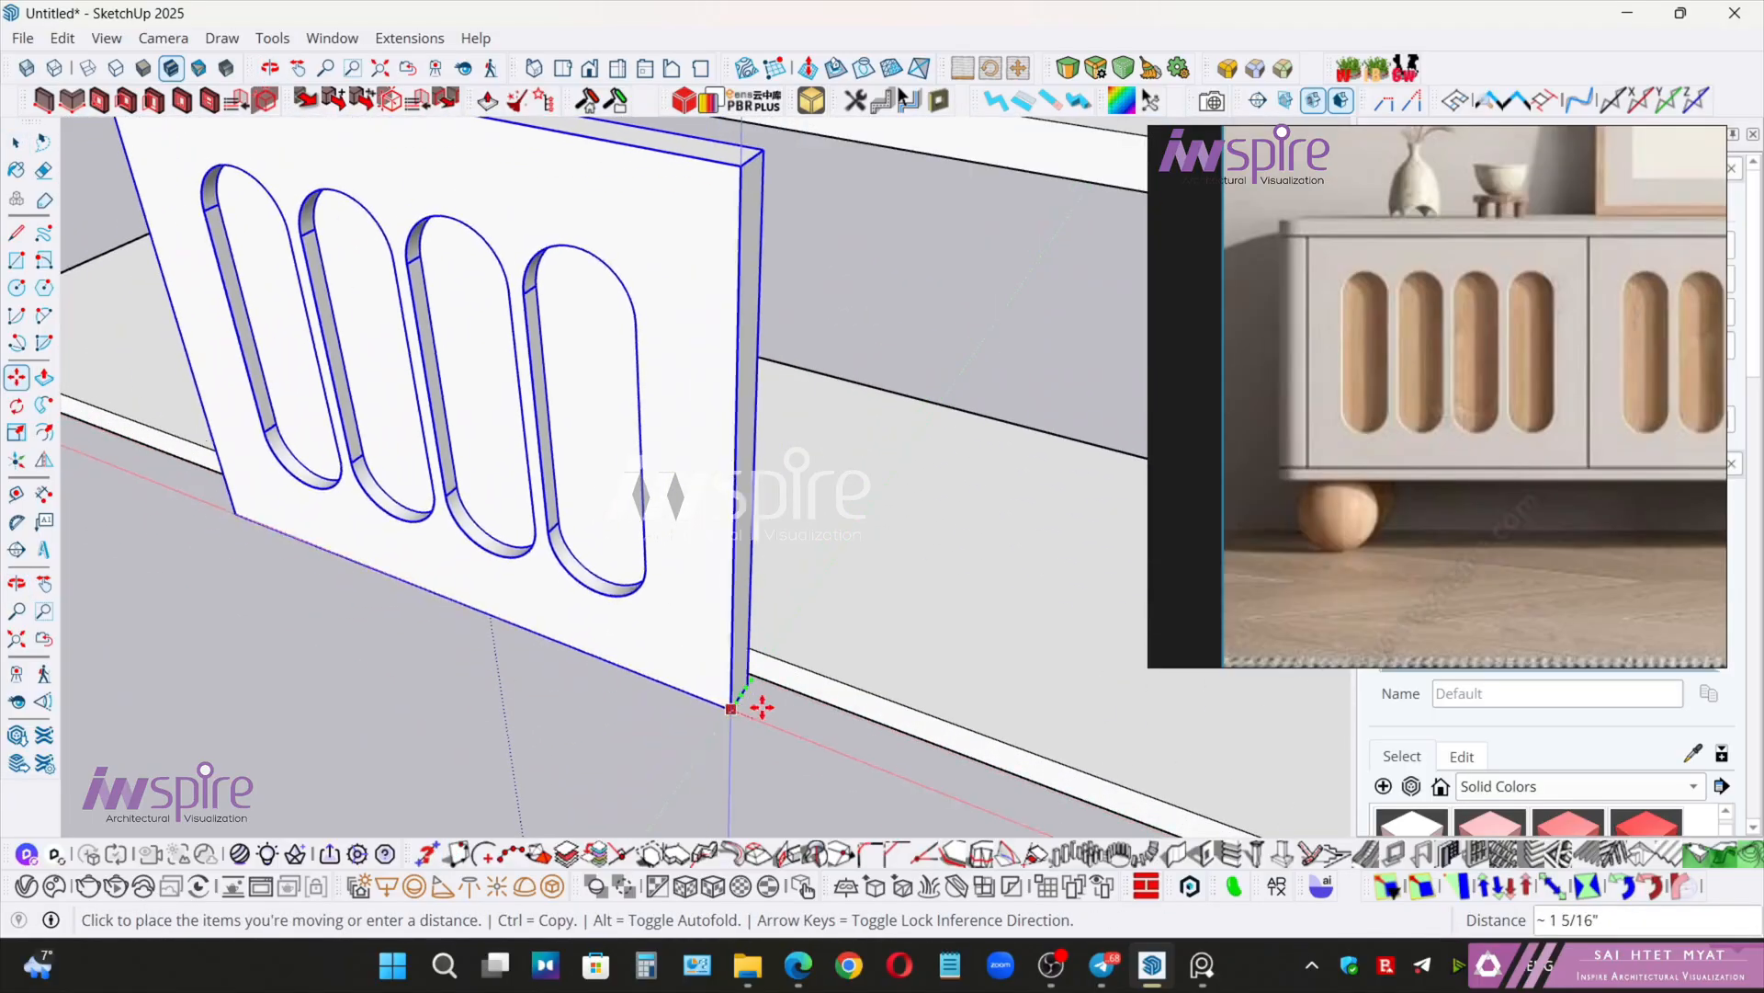
click(812, 685)
click(770, 653)
key(ctrl)
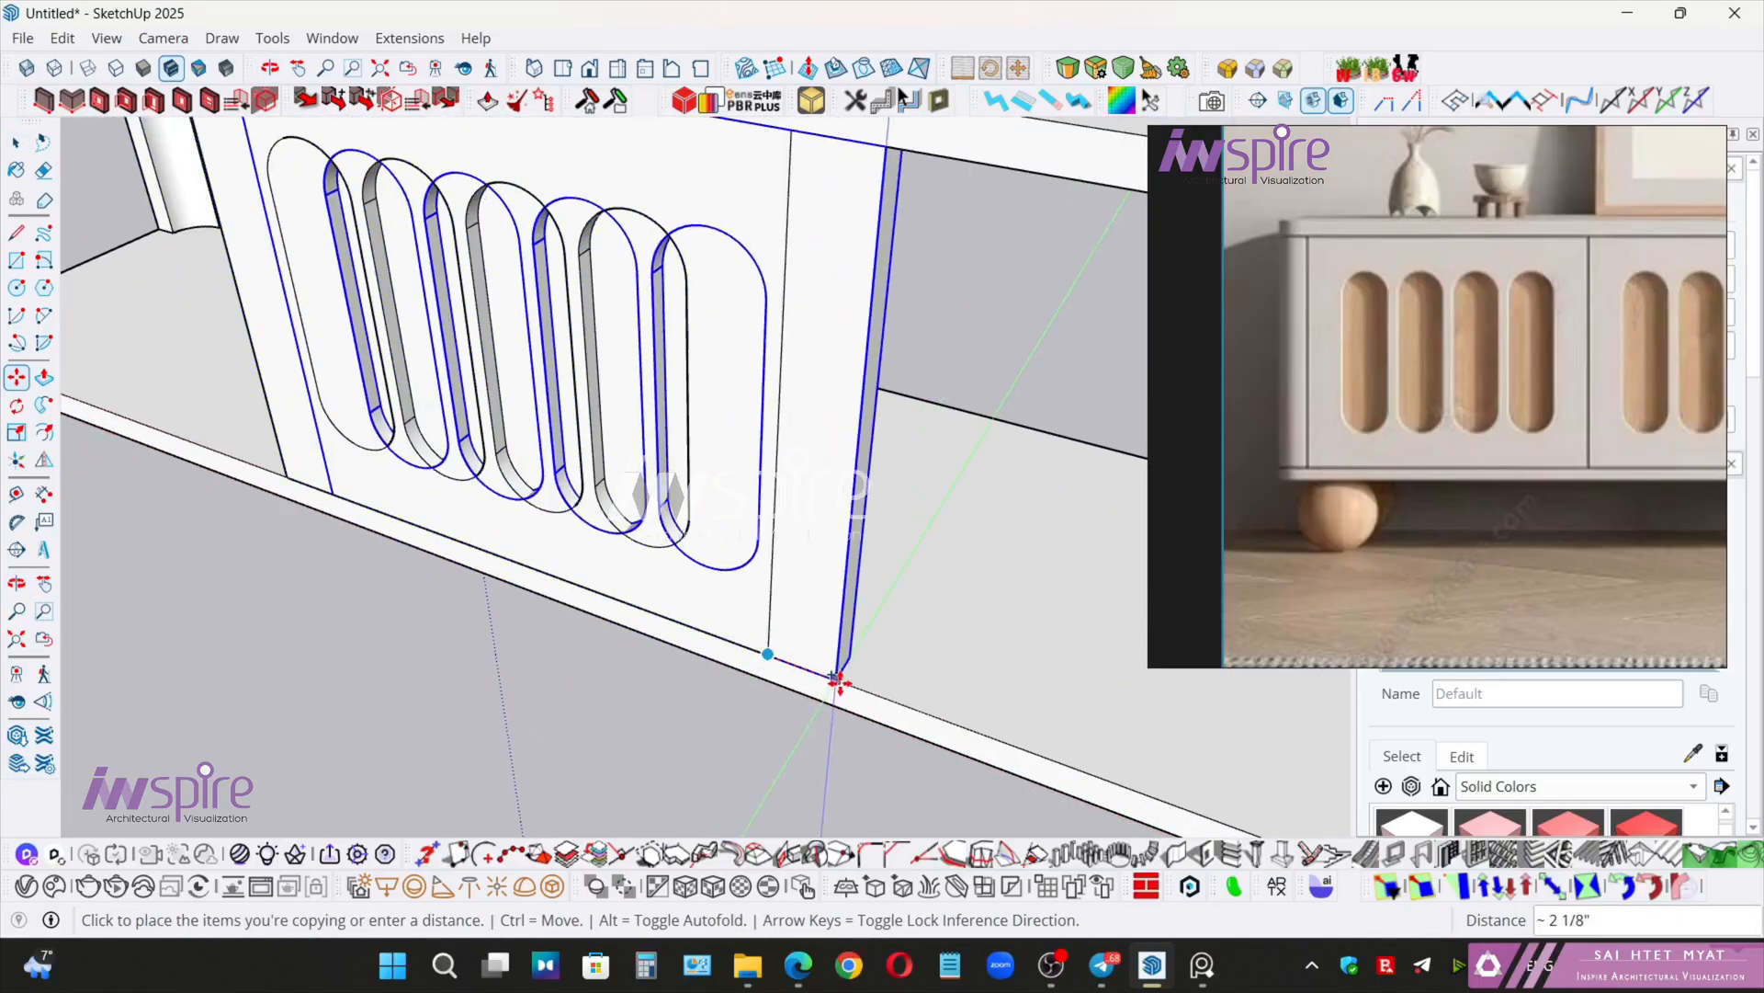
scroll(873, 694, down, 2)
shift+middle_drag(970, 722, 570, 571)
scroll(570, 574, down, 2)
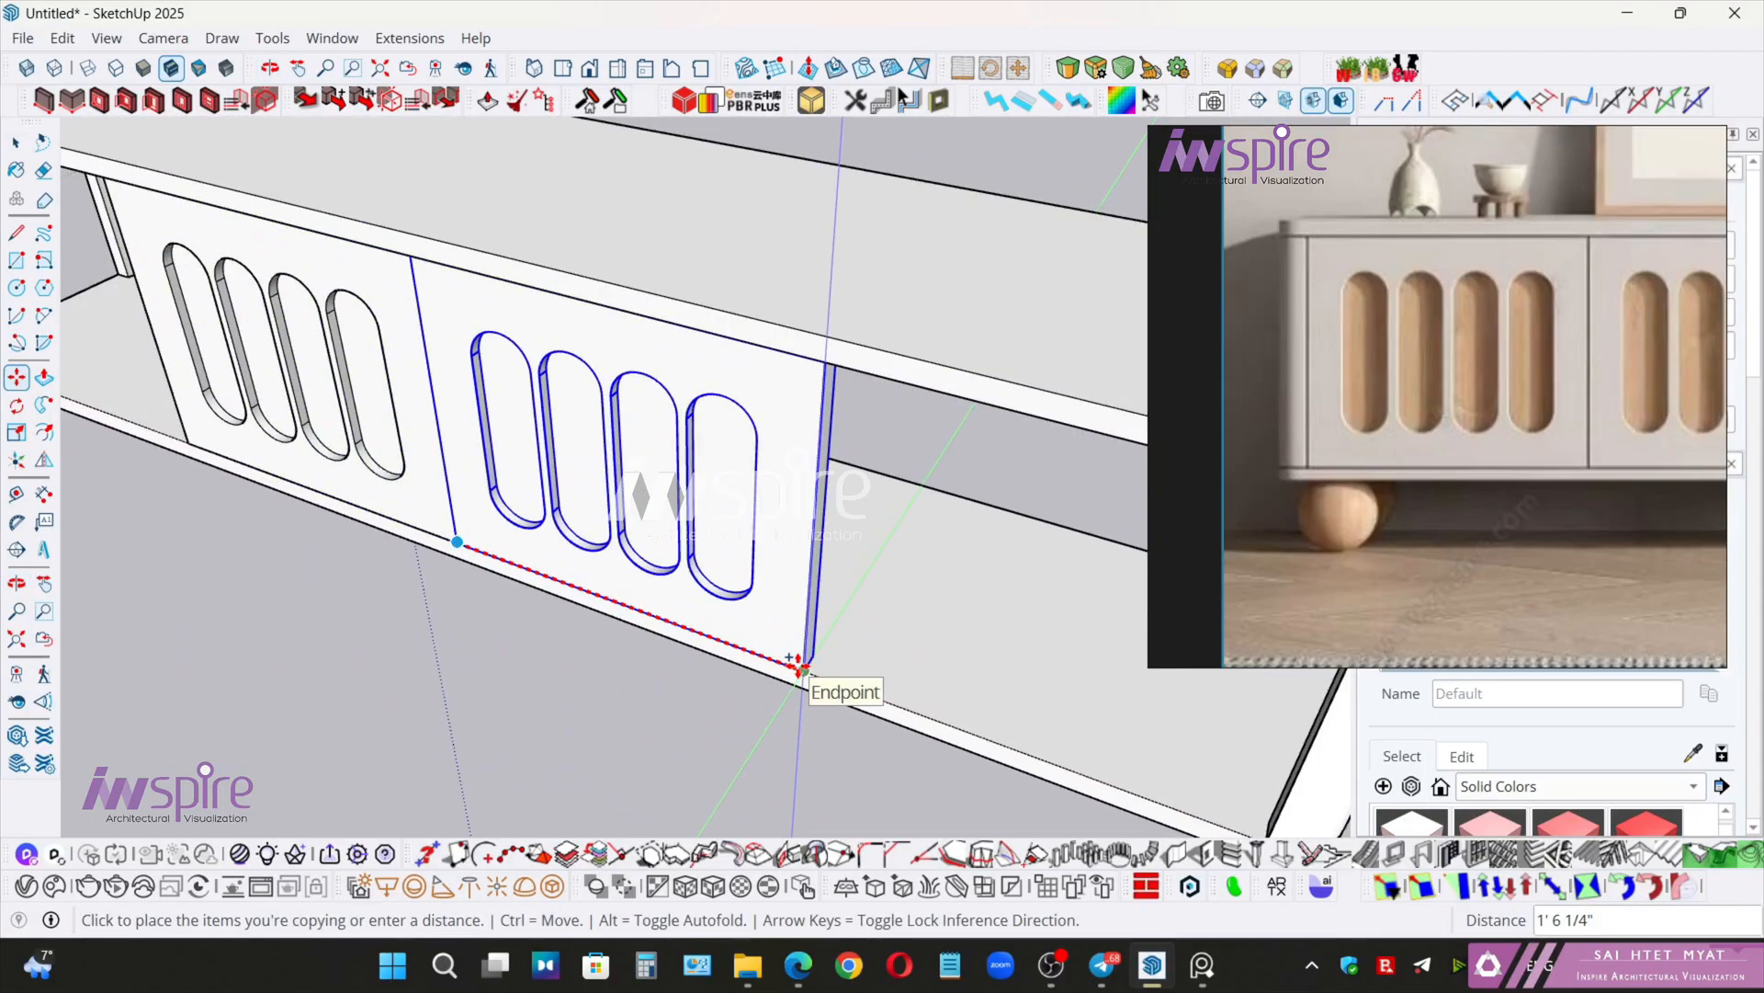
key(space)
- Move the door by its lower left corner to the left end of the cabinet opening, against the rounded side
middle_drag(378, 553, 487, 556)
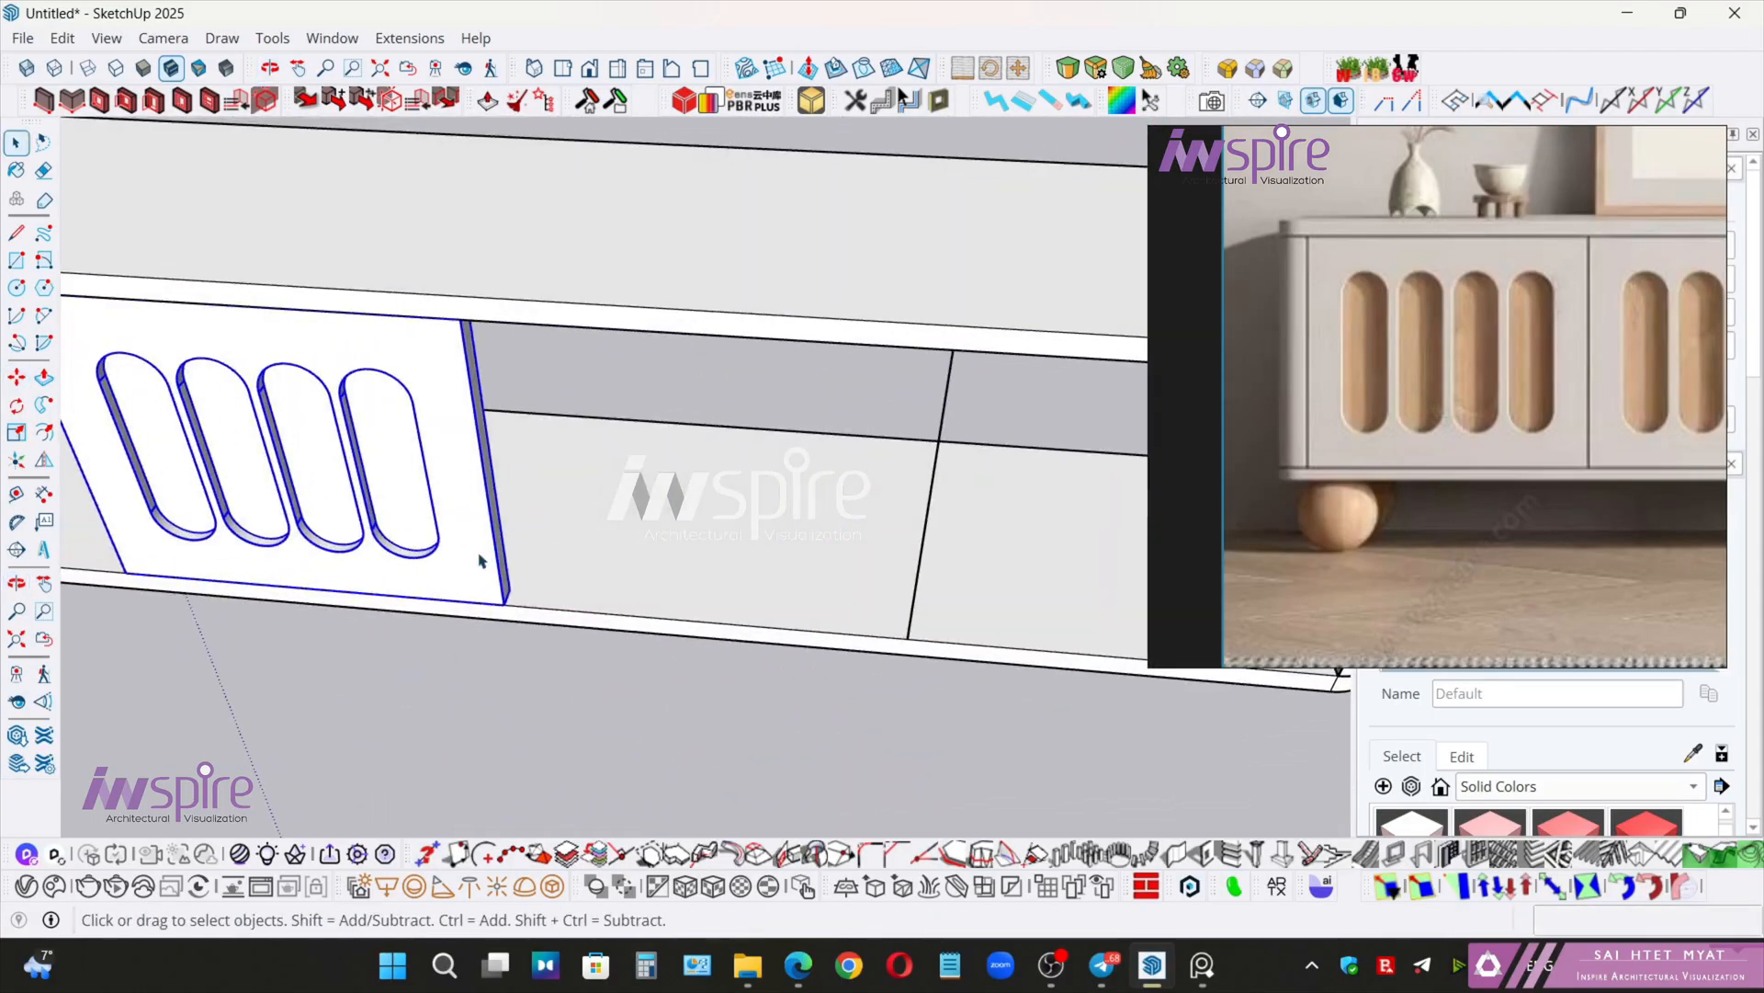
key(m)
key(ctrl)
scroll(455, 625, up, 2)
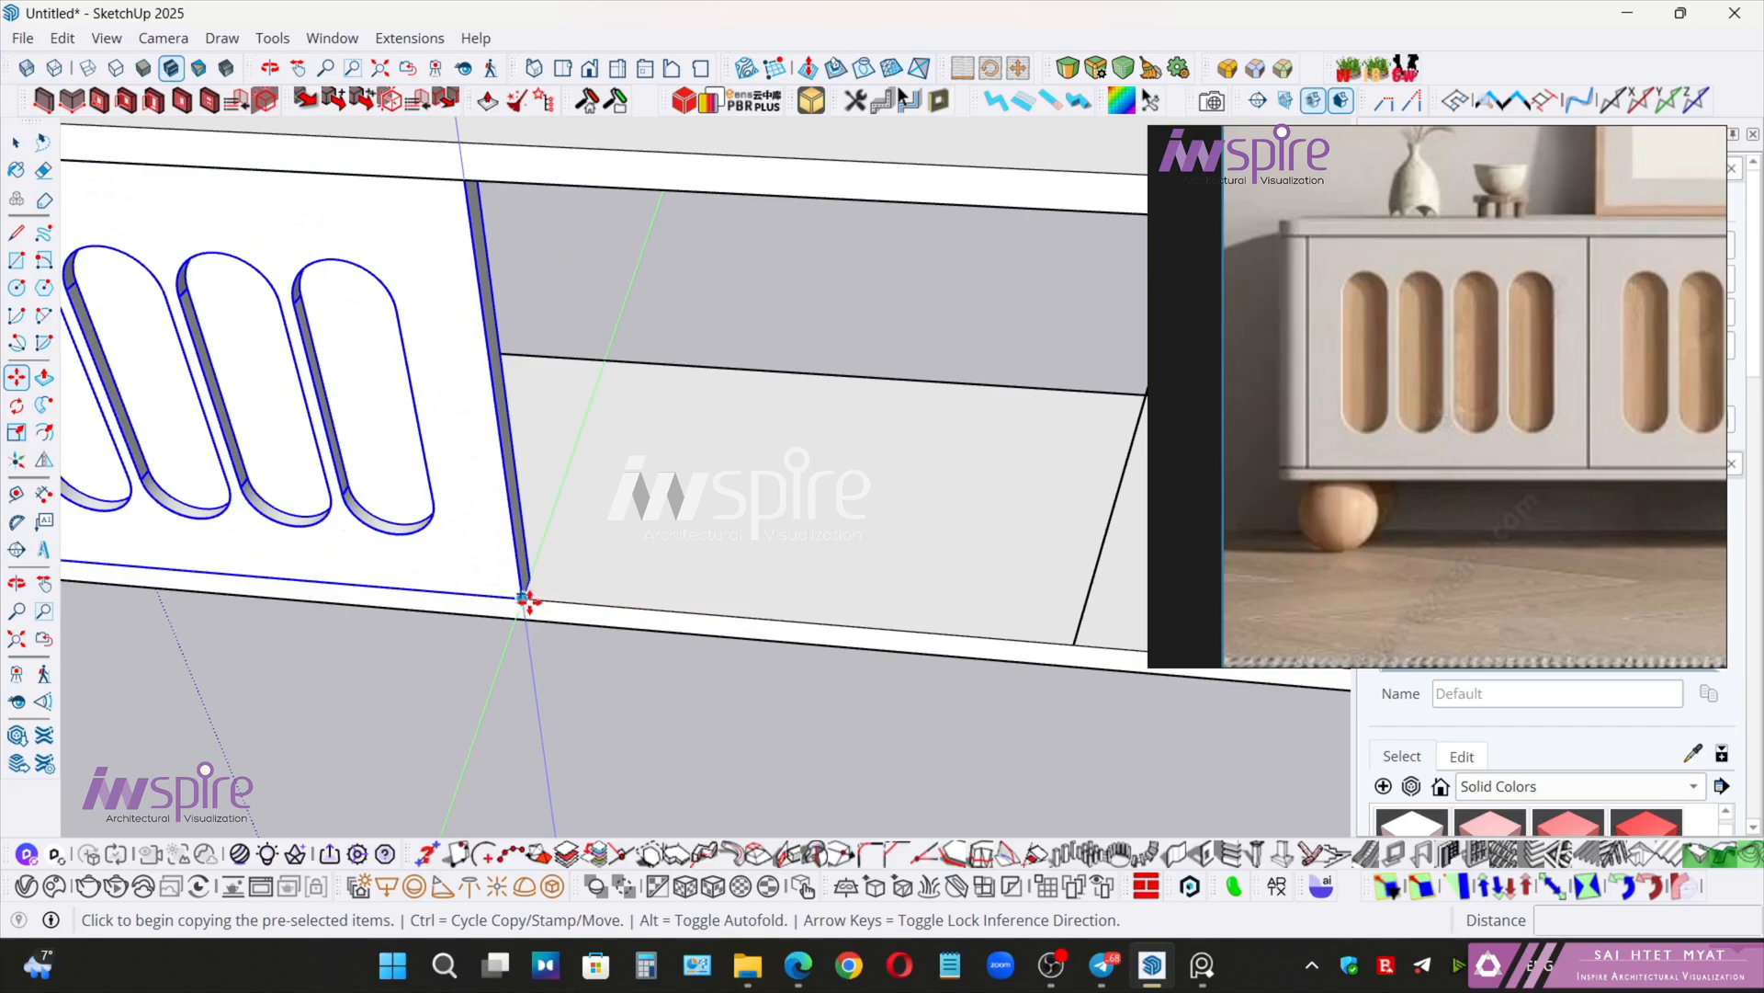
click(524, 598)
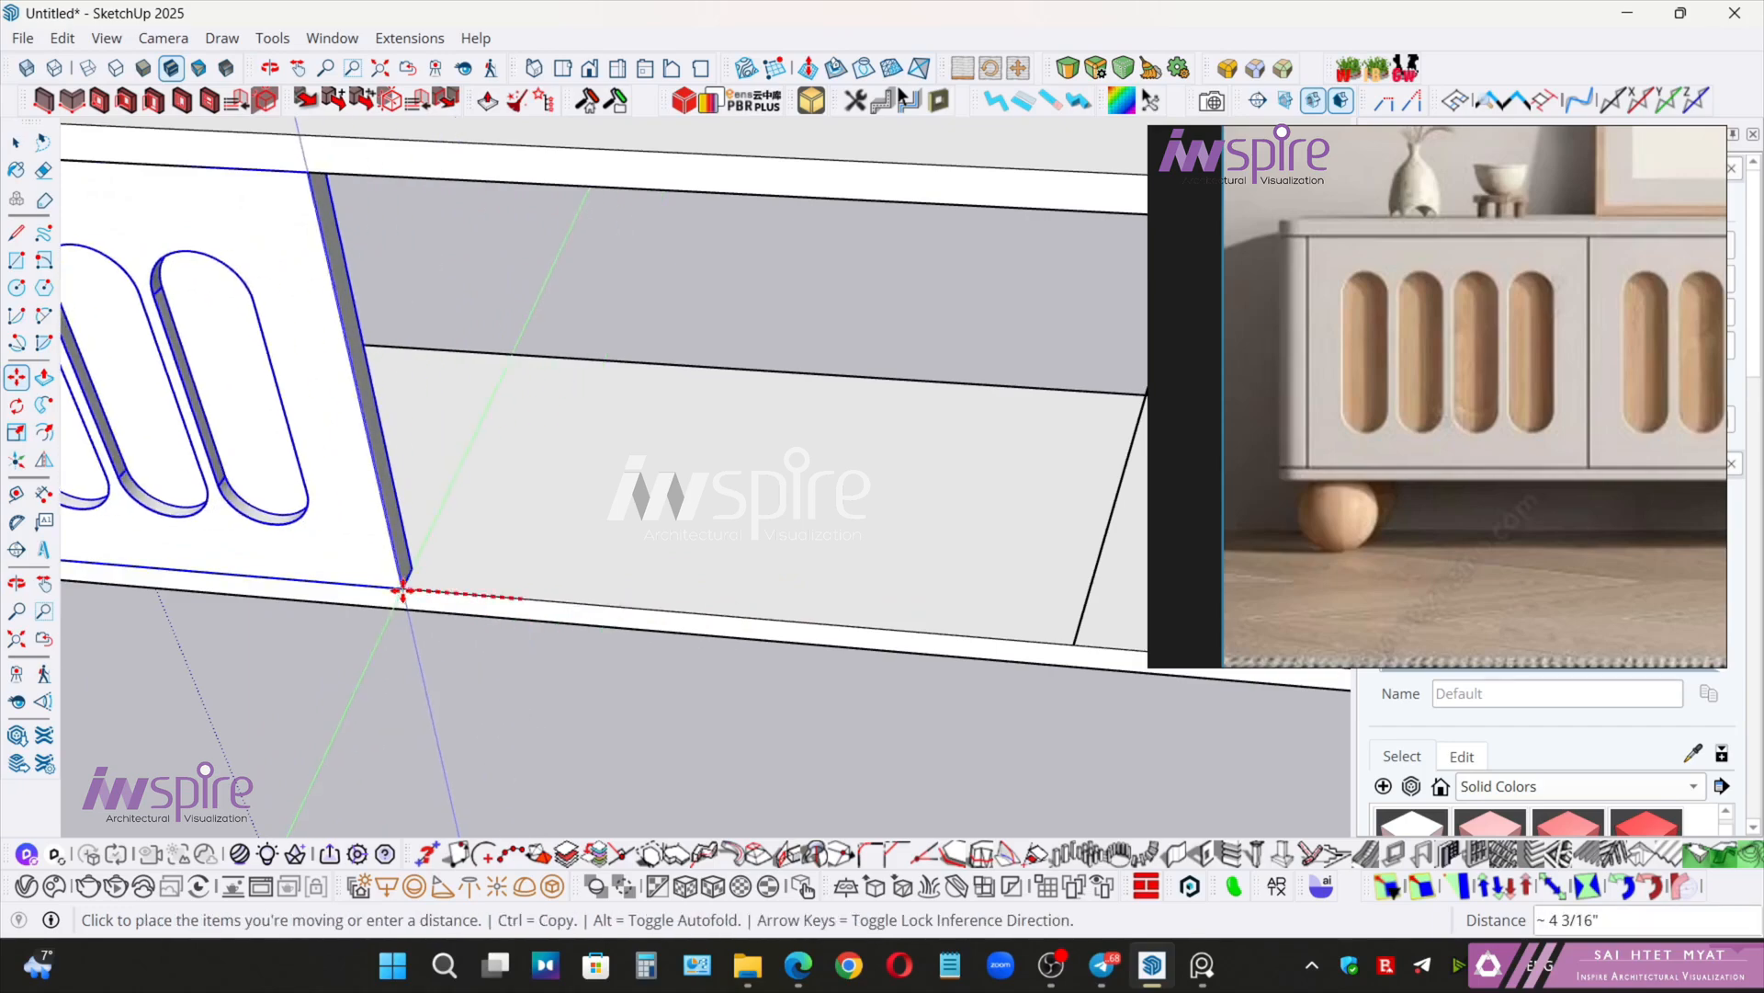
middle_drag(515, 593, 809, 606)
click(691, 501)
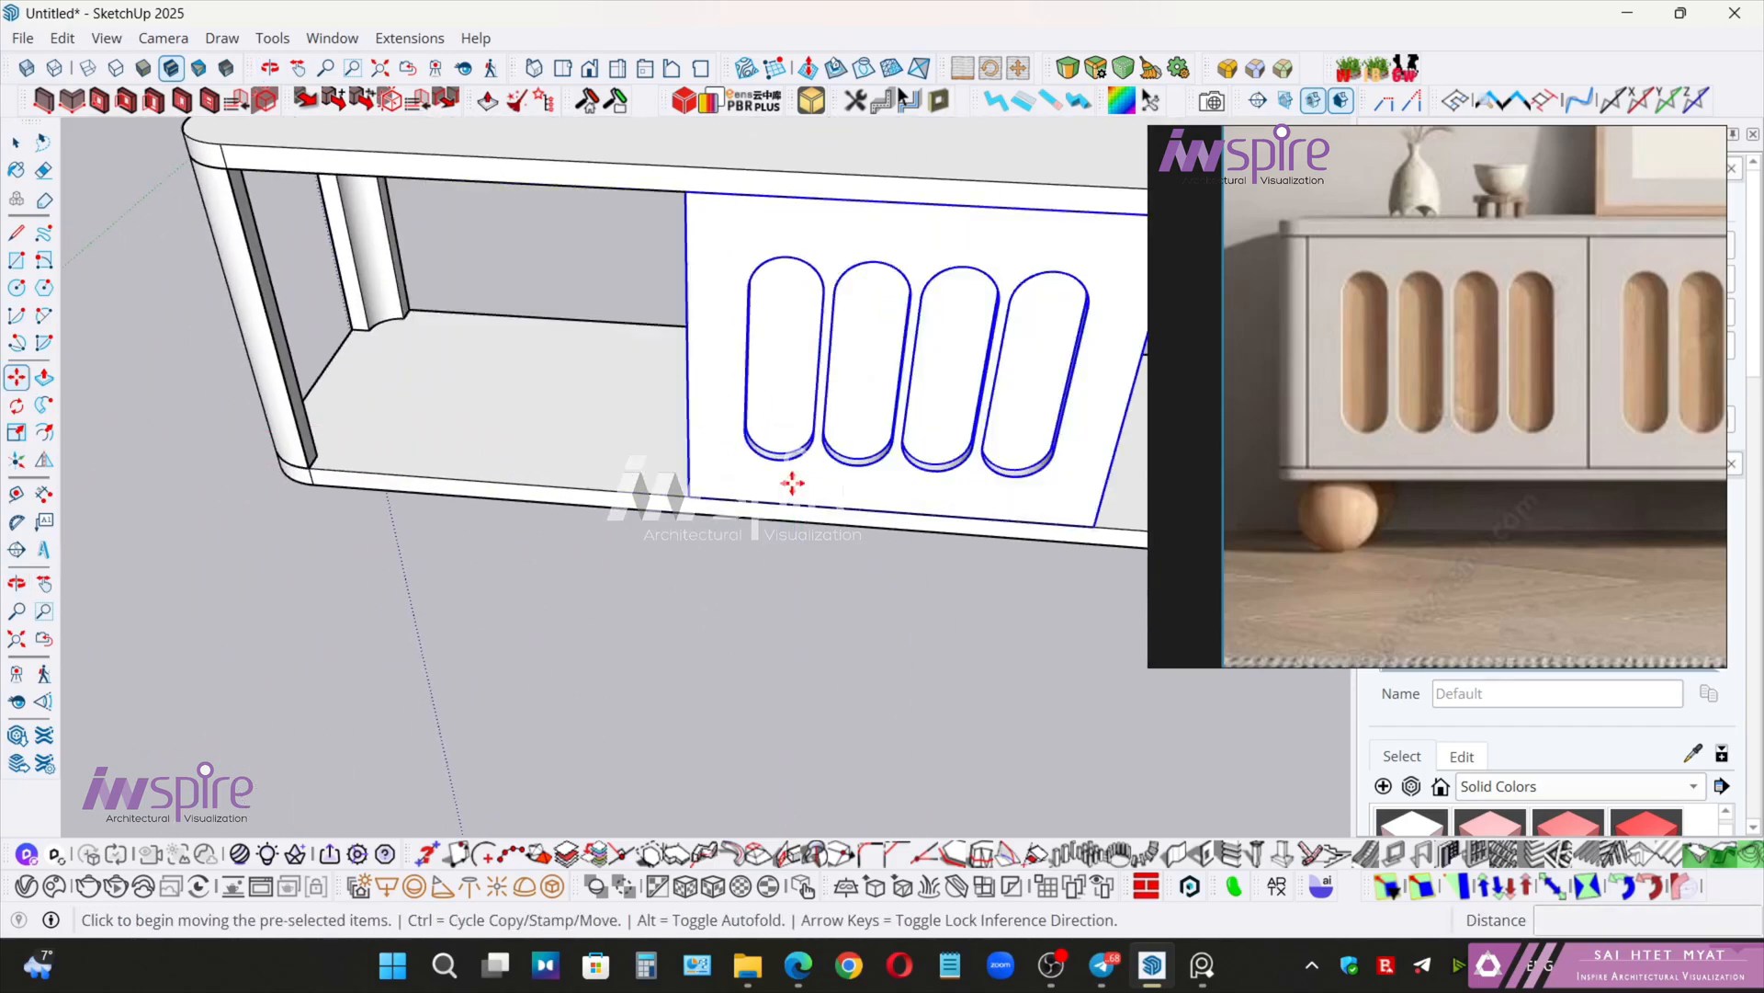
click(691, 500)
scroll(276, 450, up, 5)
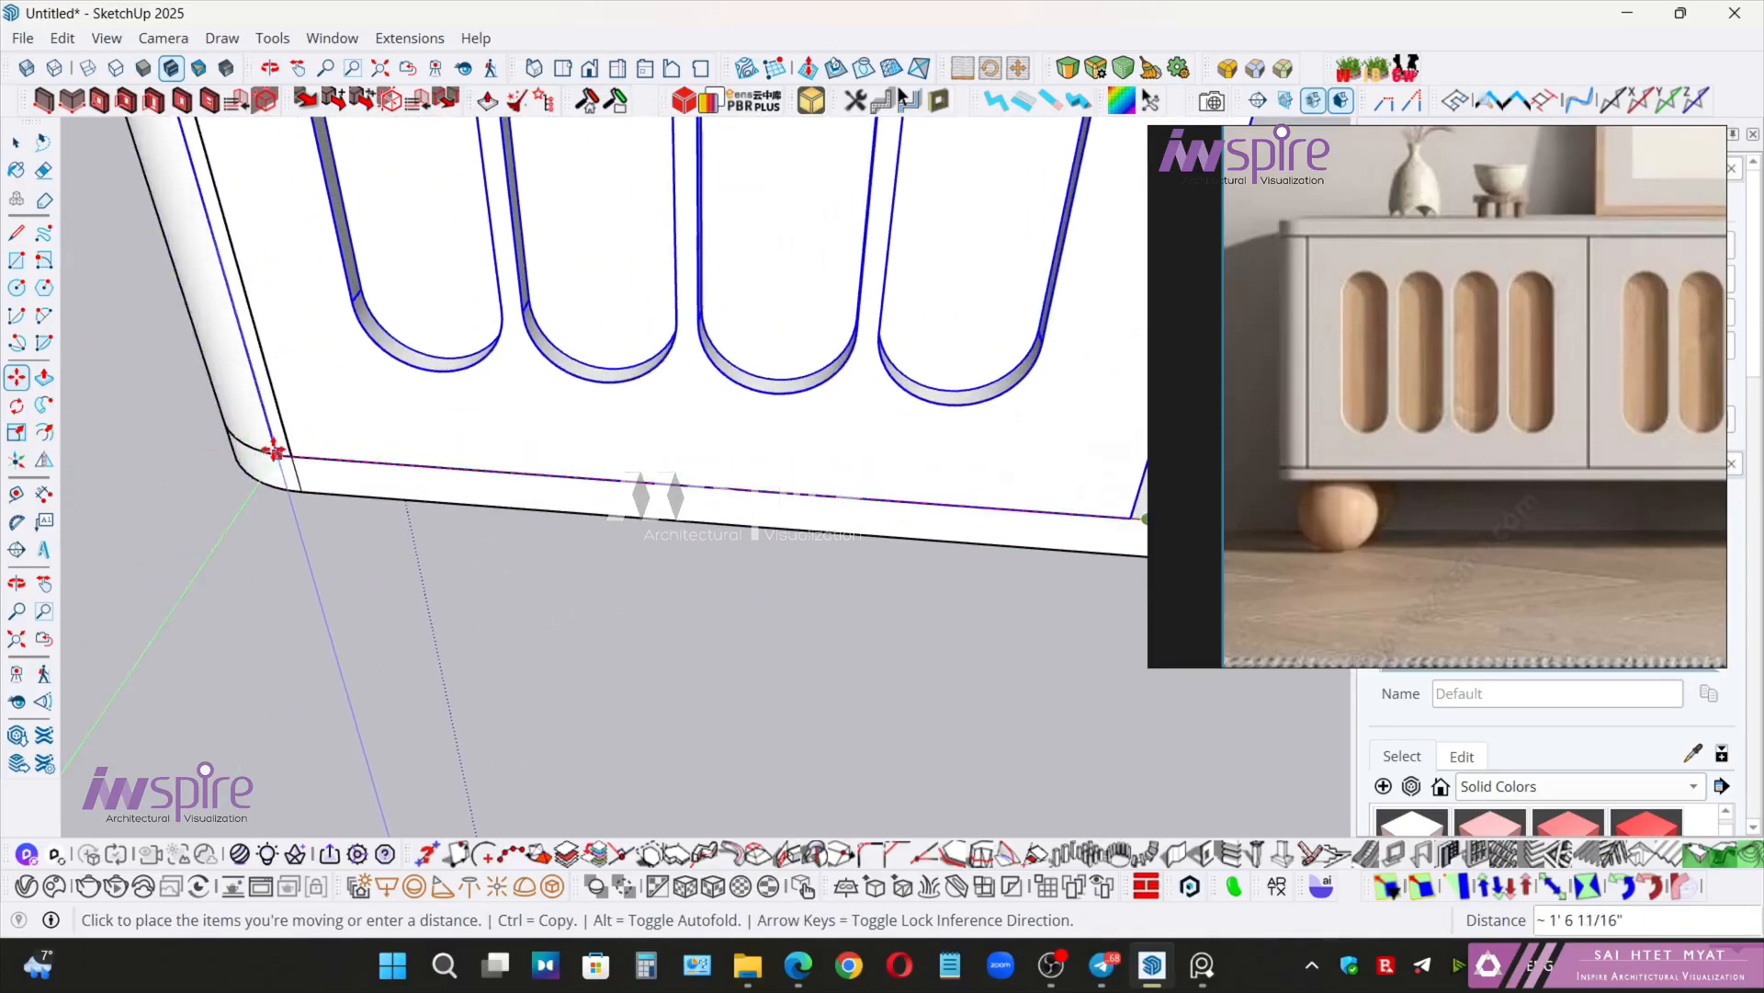
click(288, 456)
- Copy the door from its lower left to its lower right corner so the copy sits directly beside it
scroll(453, 496, down, 5)
middle_drag(670, 515, 443, 526)
key(ctrl)
scroll(174, 528, up, 3)
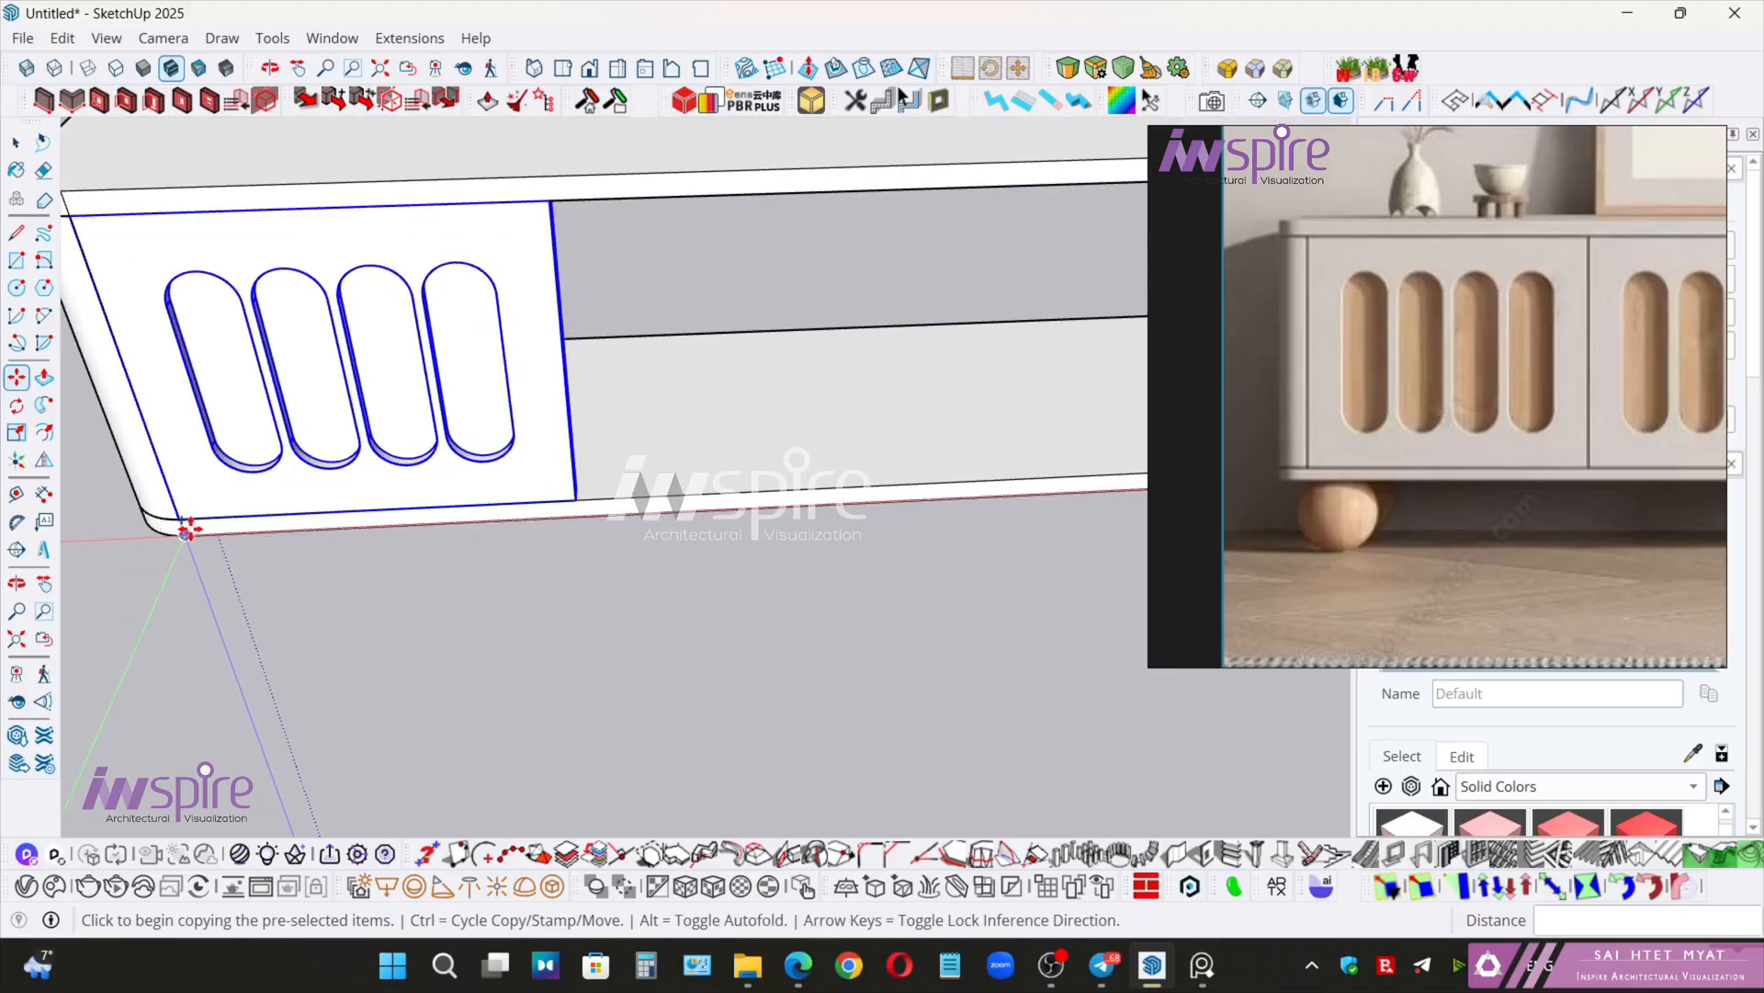
click(183, 522)
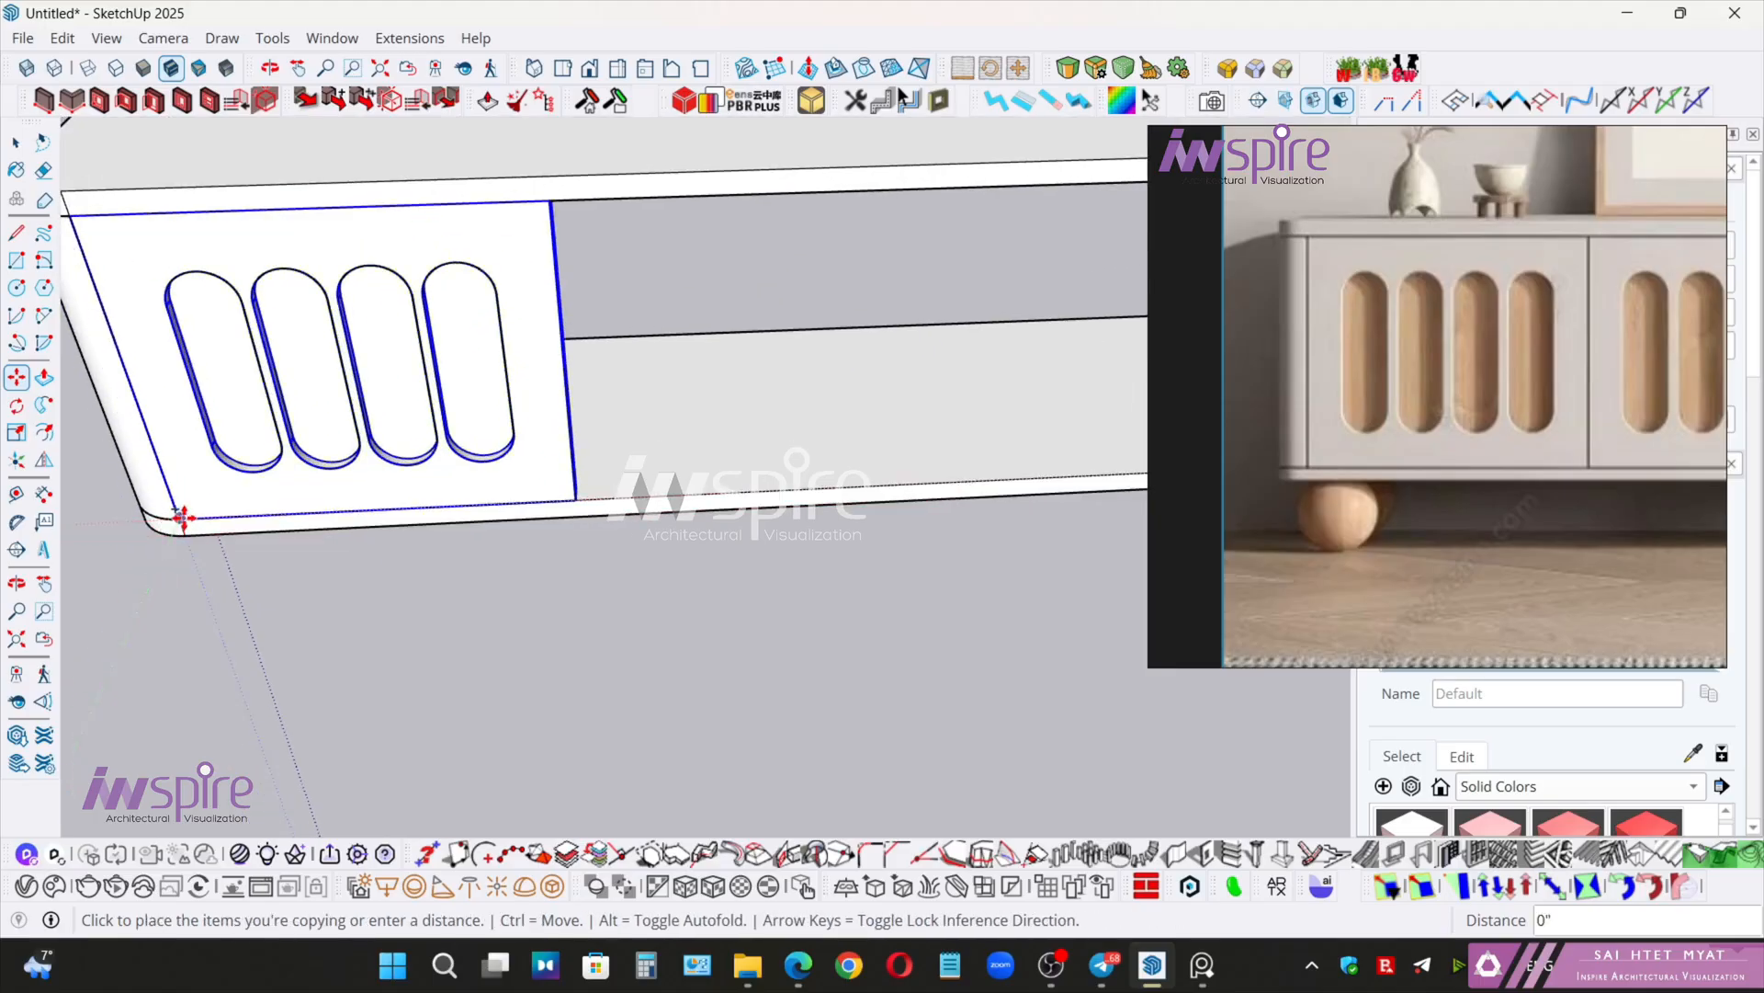
click(573, 495)
- Try to repeat the door copy with a value of 3, remove the misplaced copy and select the original door
scroll(574, 496, down, 5)
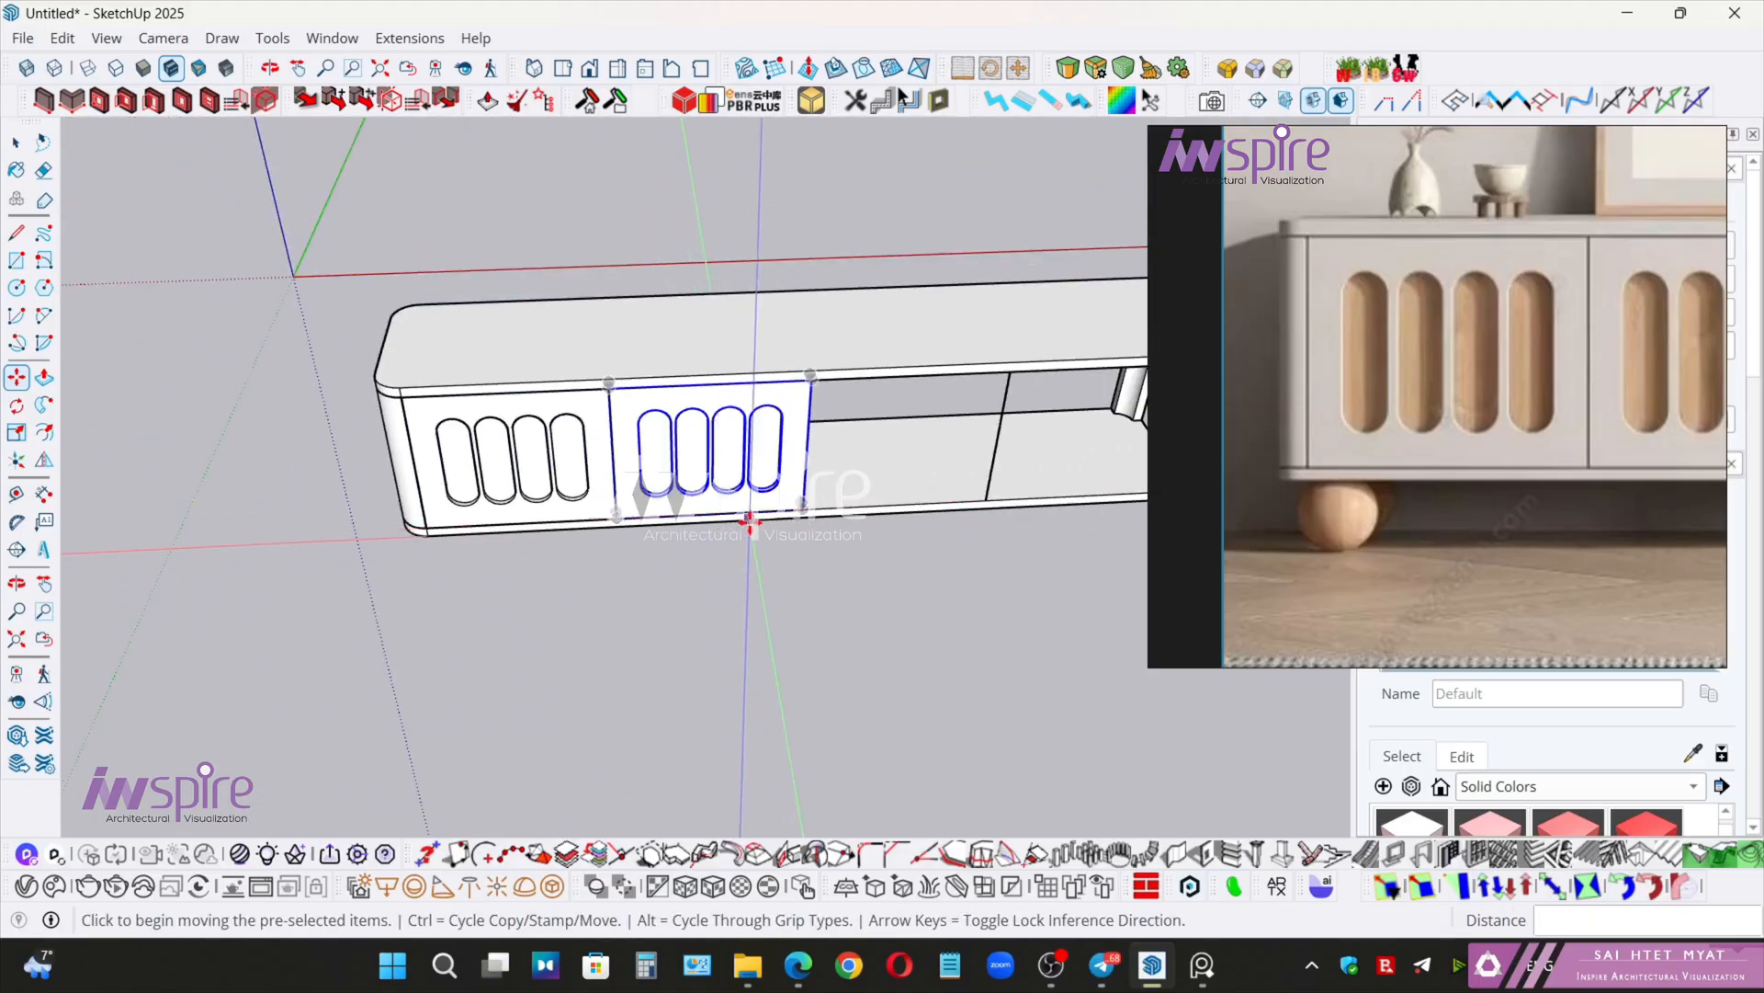
text(x)
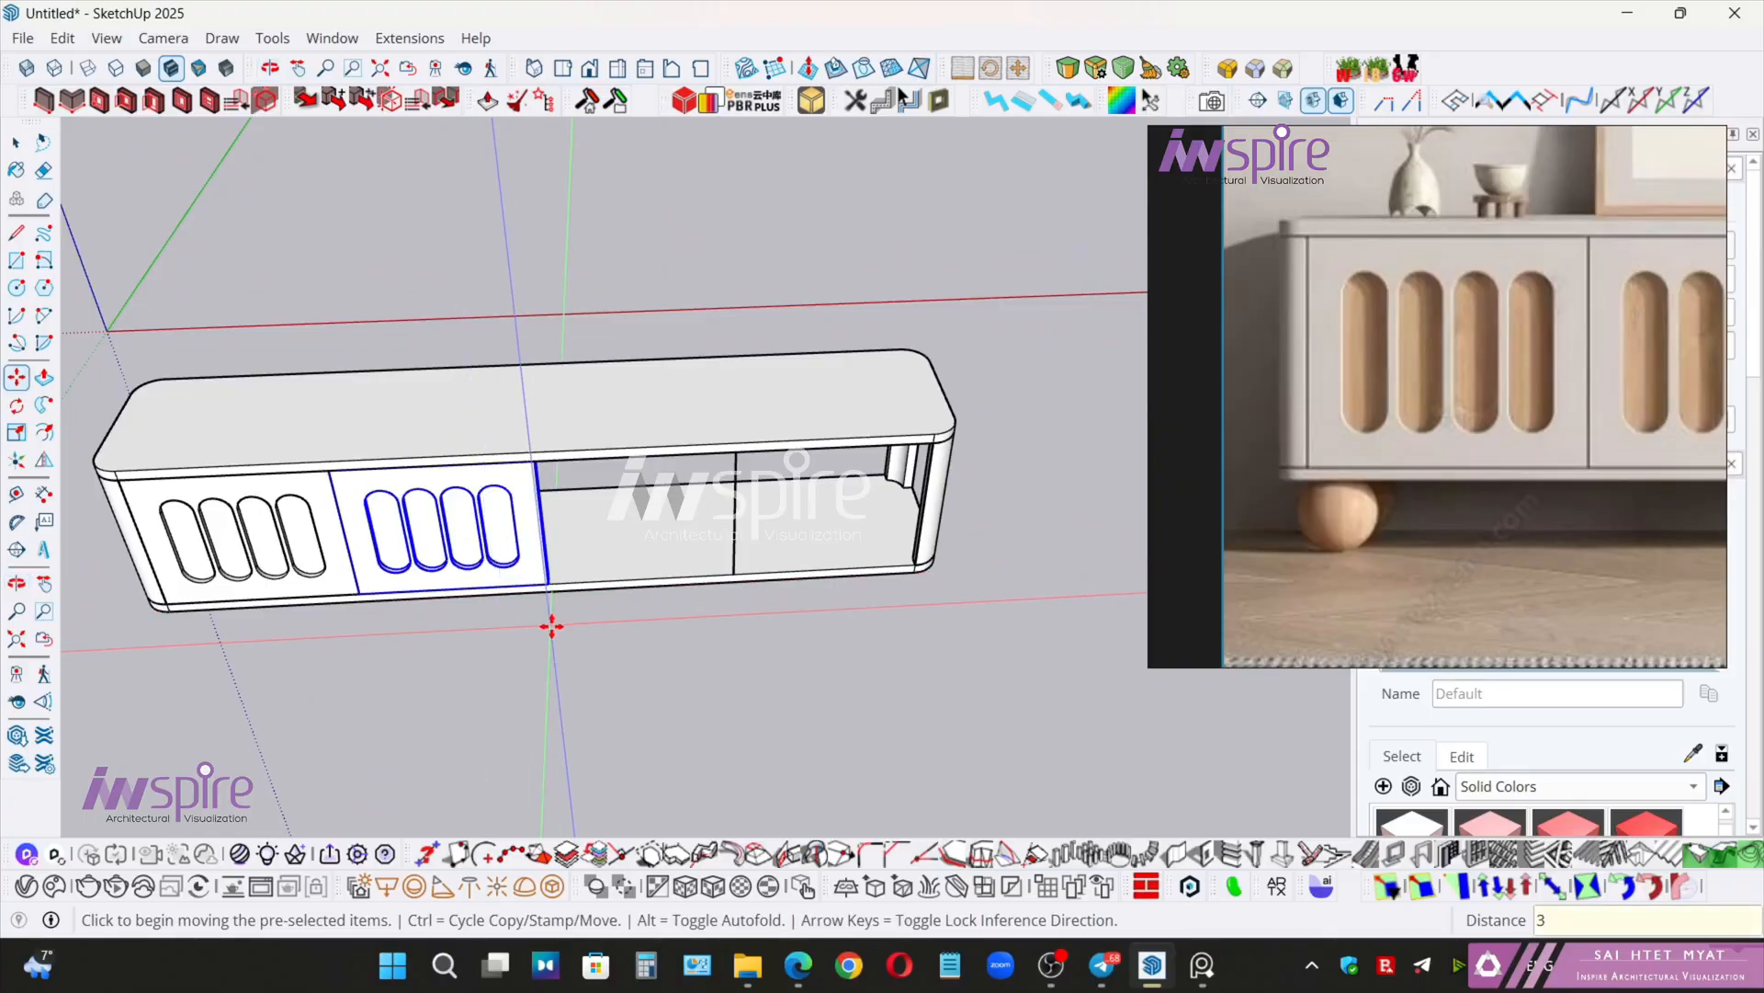
key(Return)
key(space)
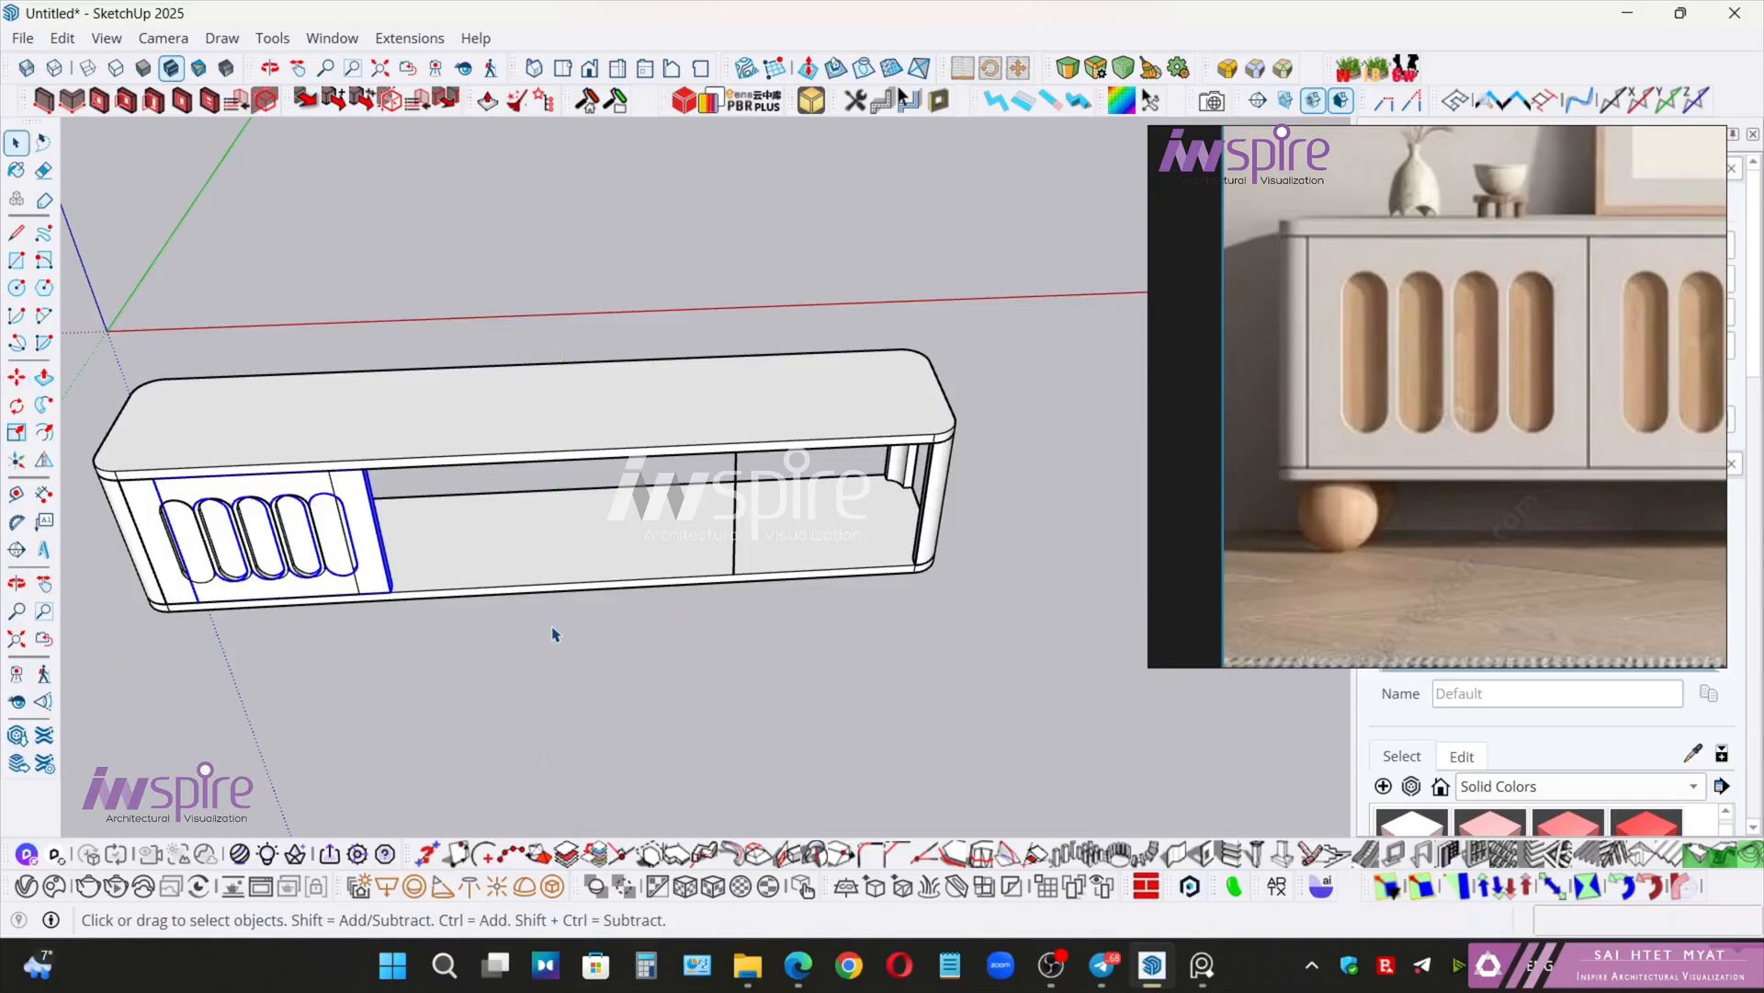
click(553, 632)
click(294, 569)
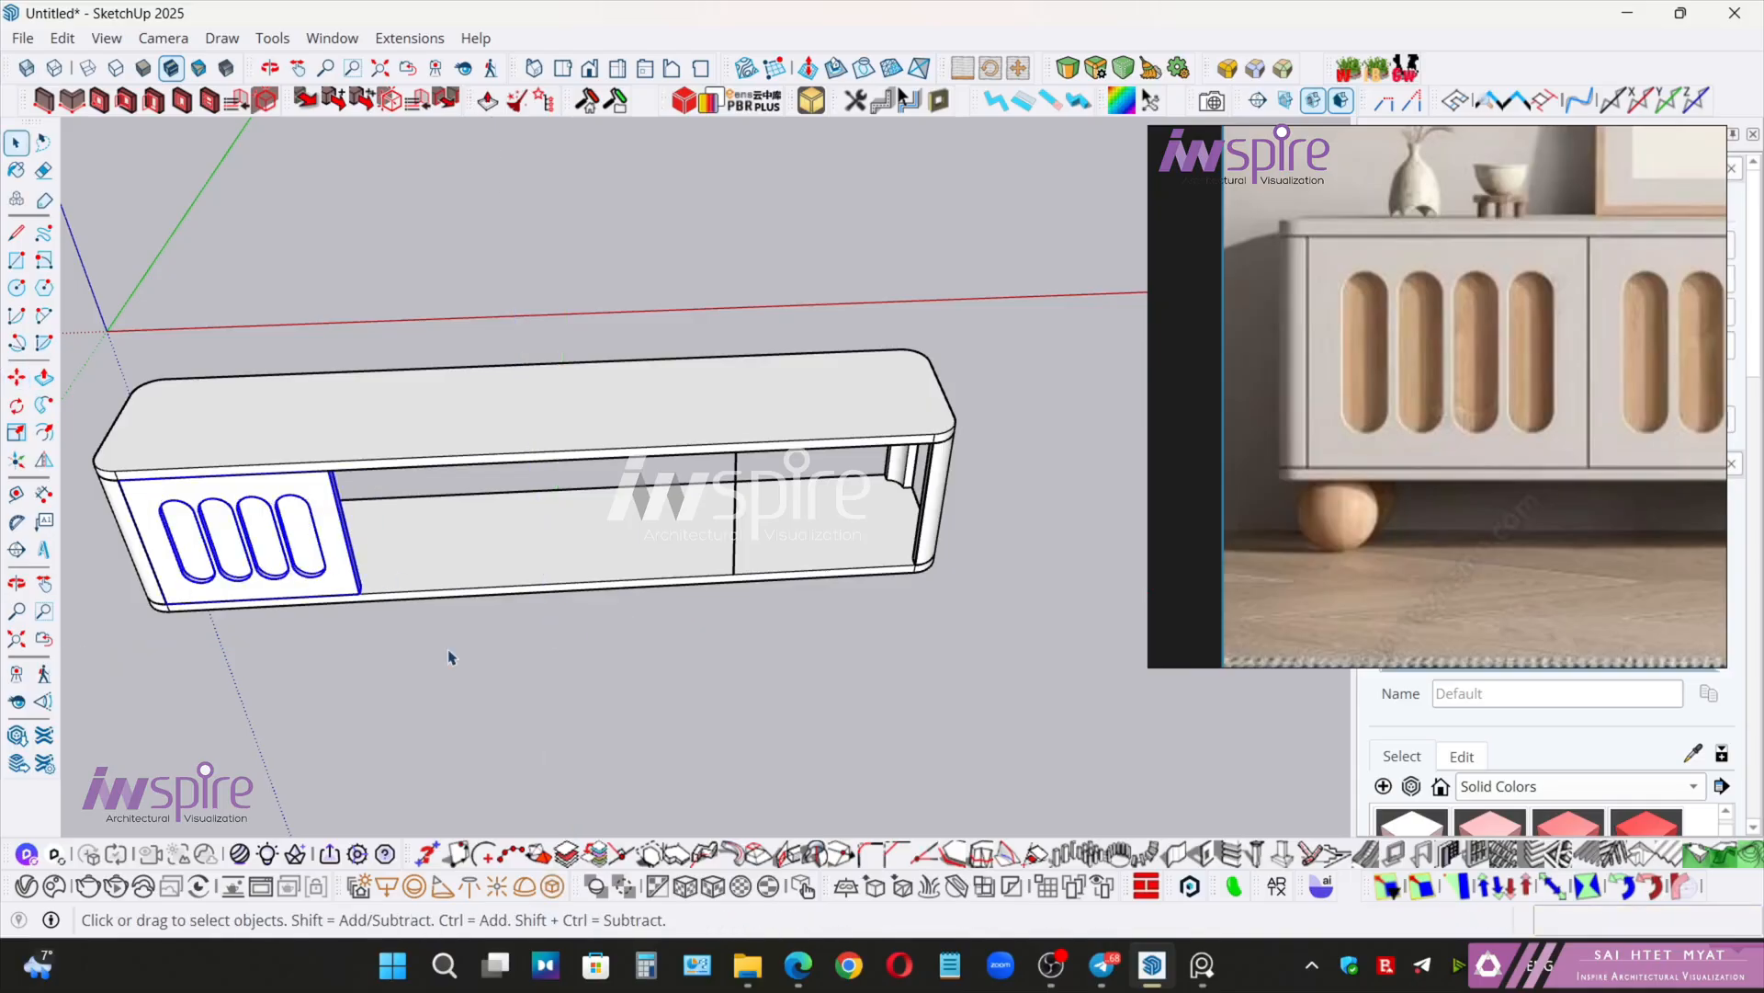
- Copy the door from its lower left to its lower right corner and repeat the copy x3 across the cabinet front
key(m)
scroll(119, 591, up, 6)
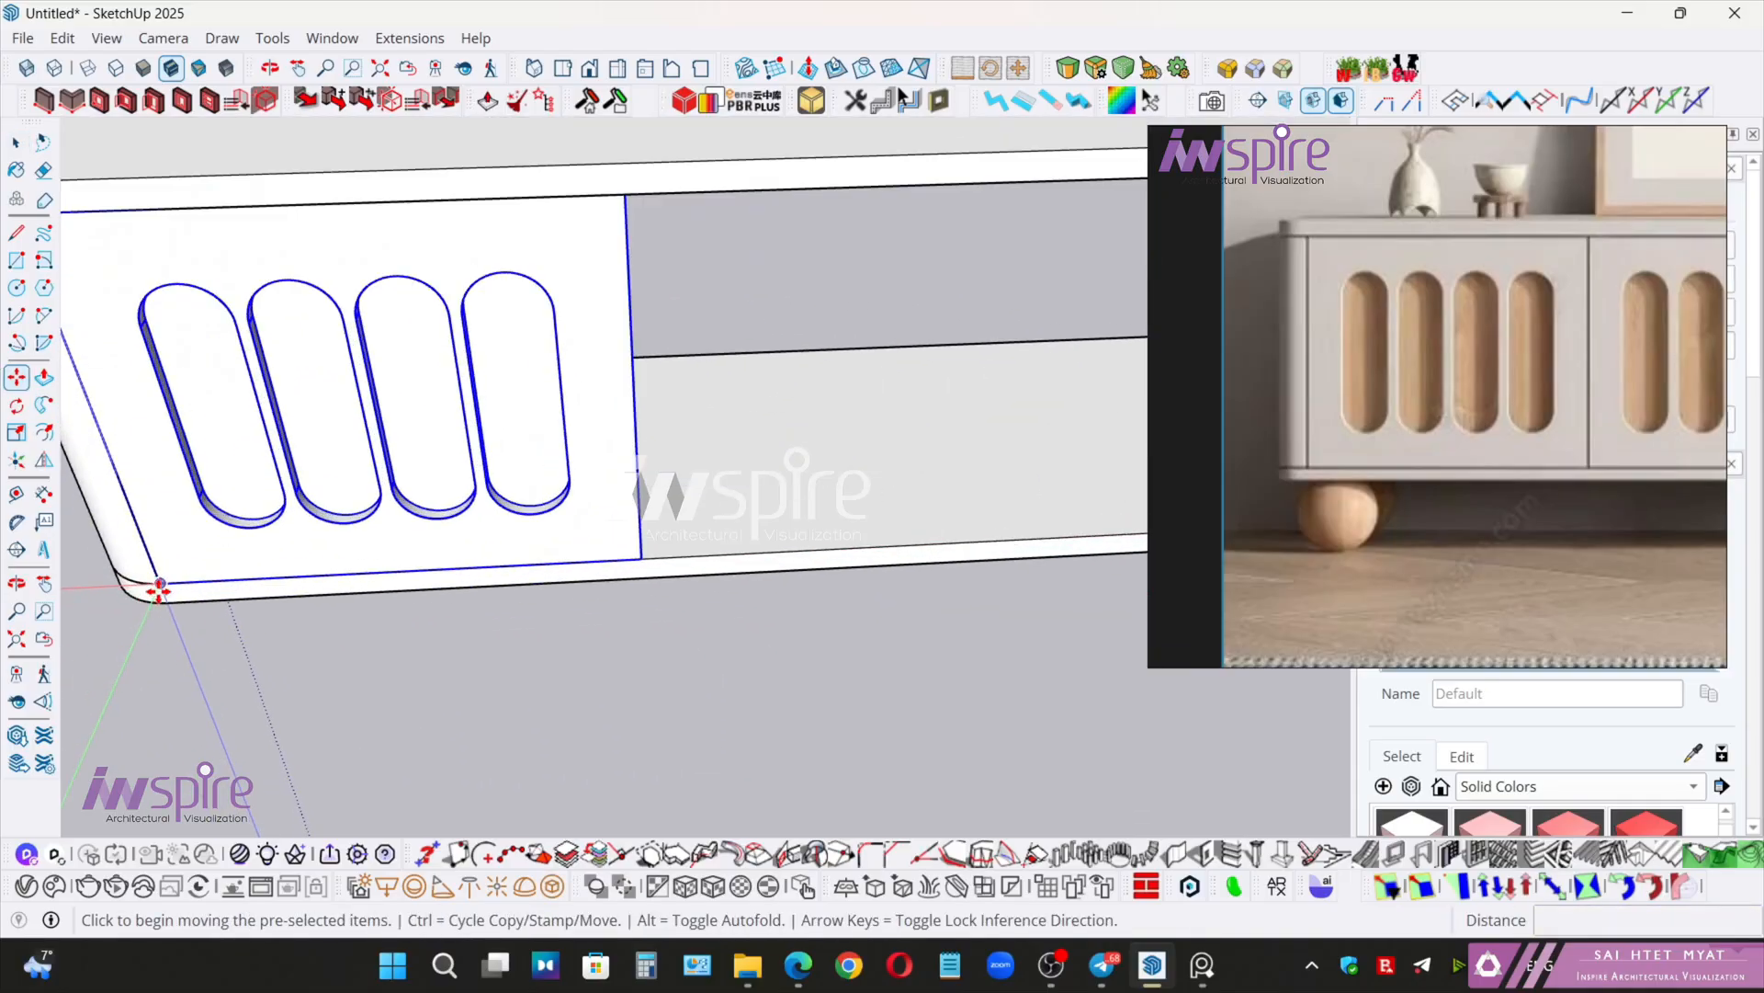
click(159, 588)
key(ctrl)
click(634, 554)
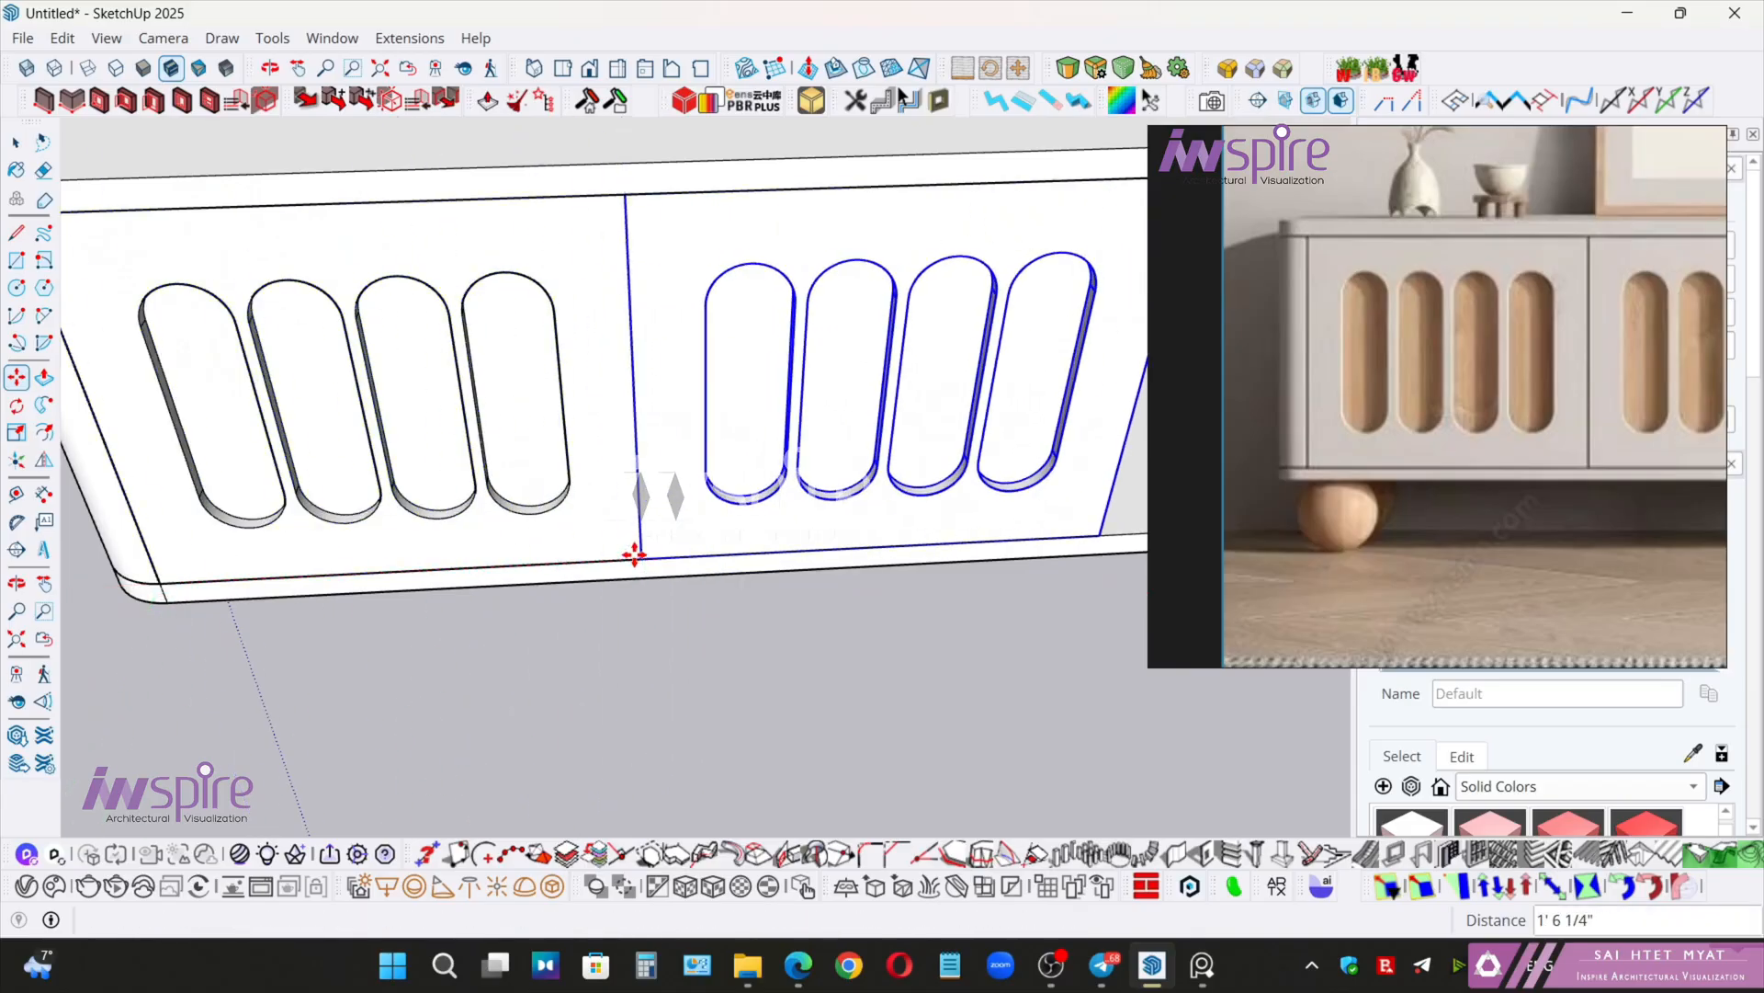
scroll(644, 551, down, 8)
middle_drag(760, 528, 677, 589)
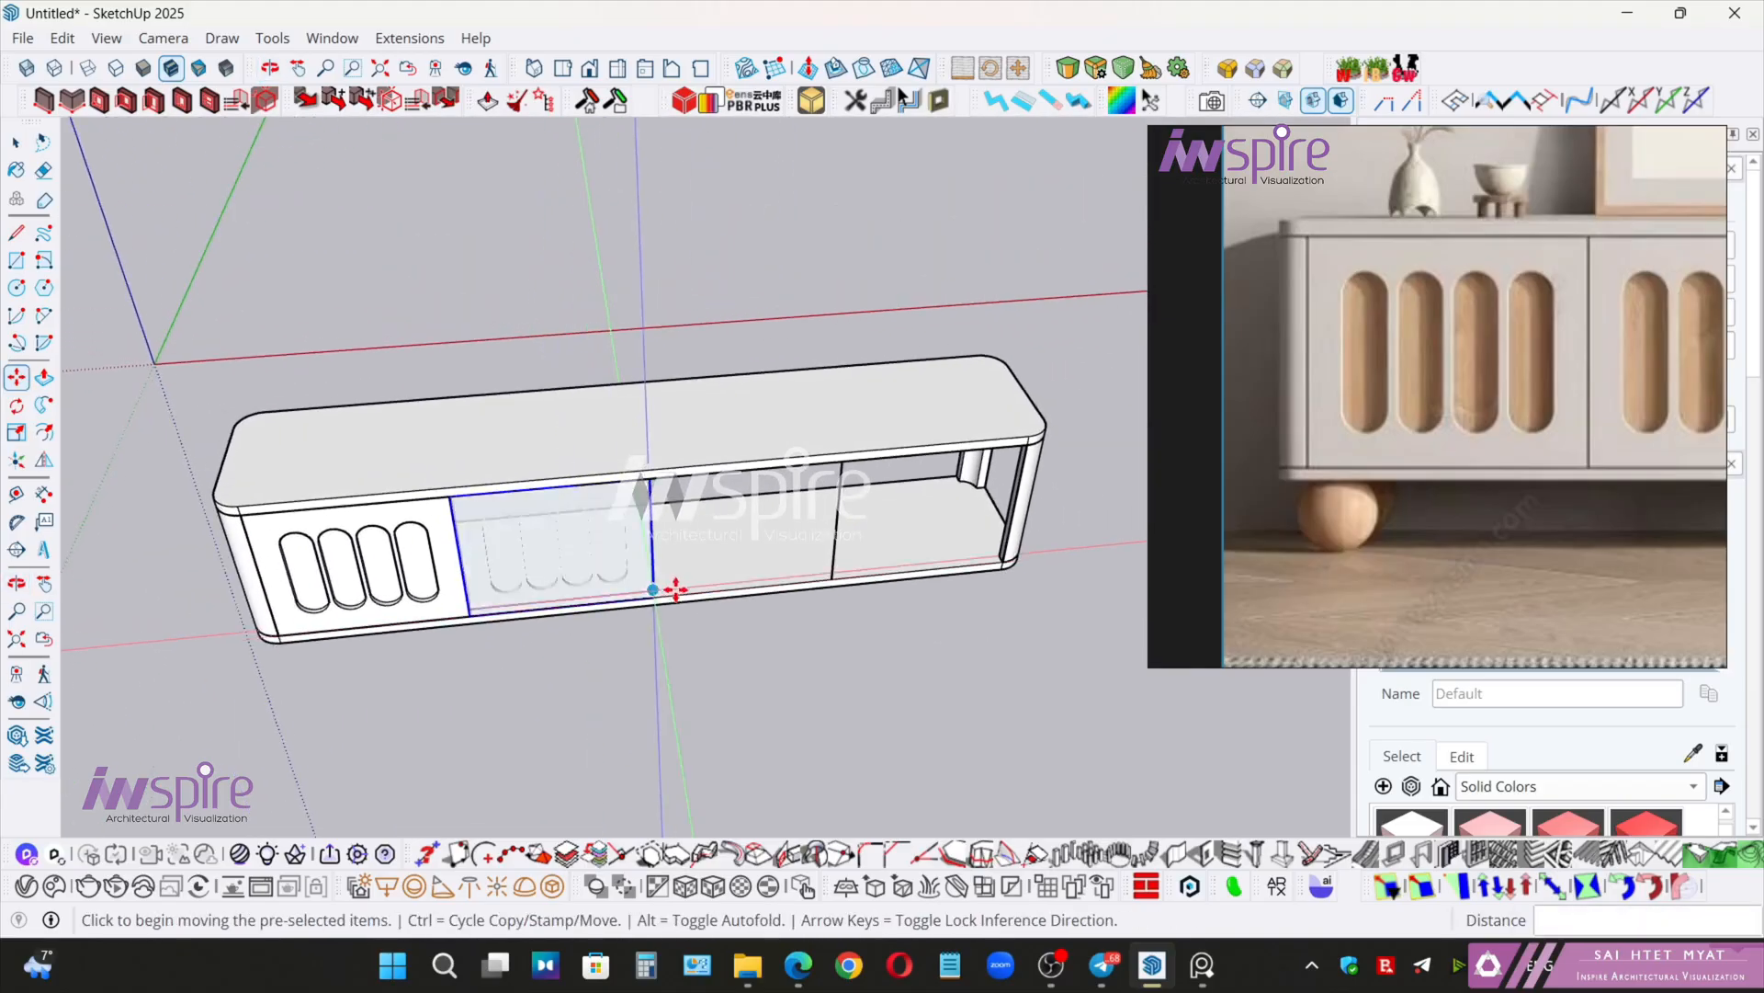
text(x)
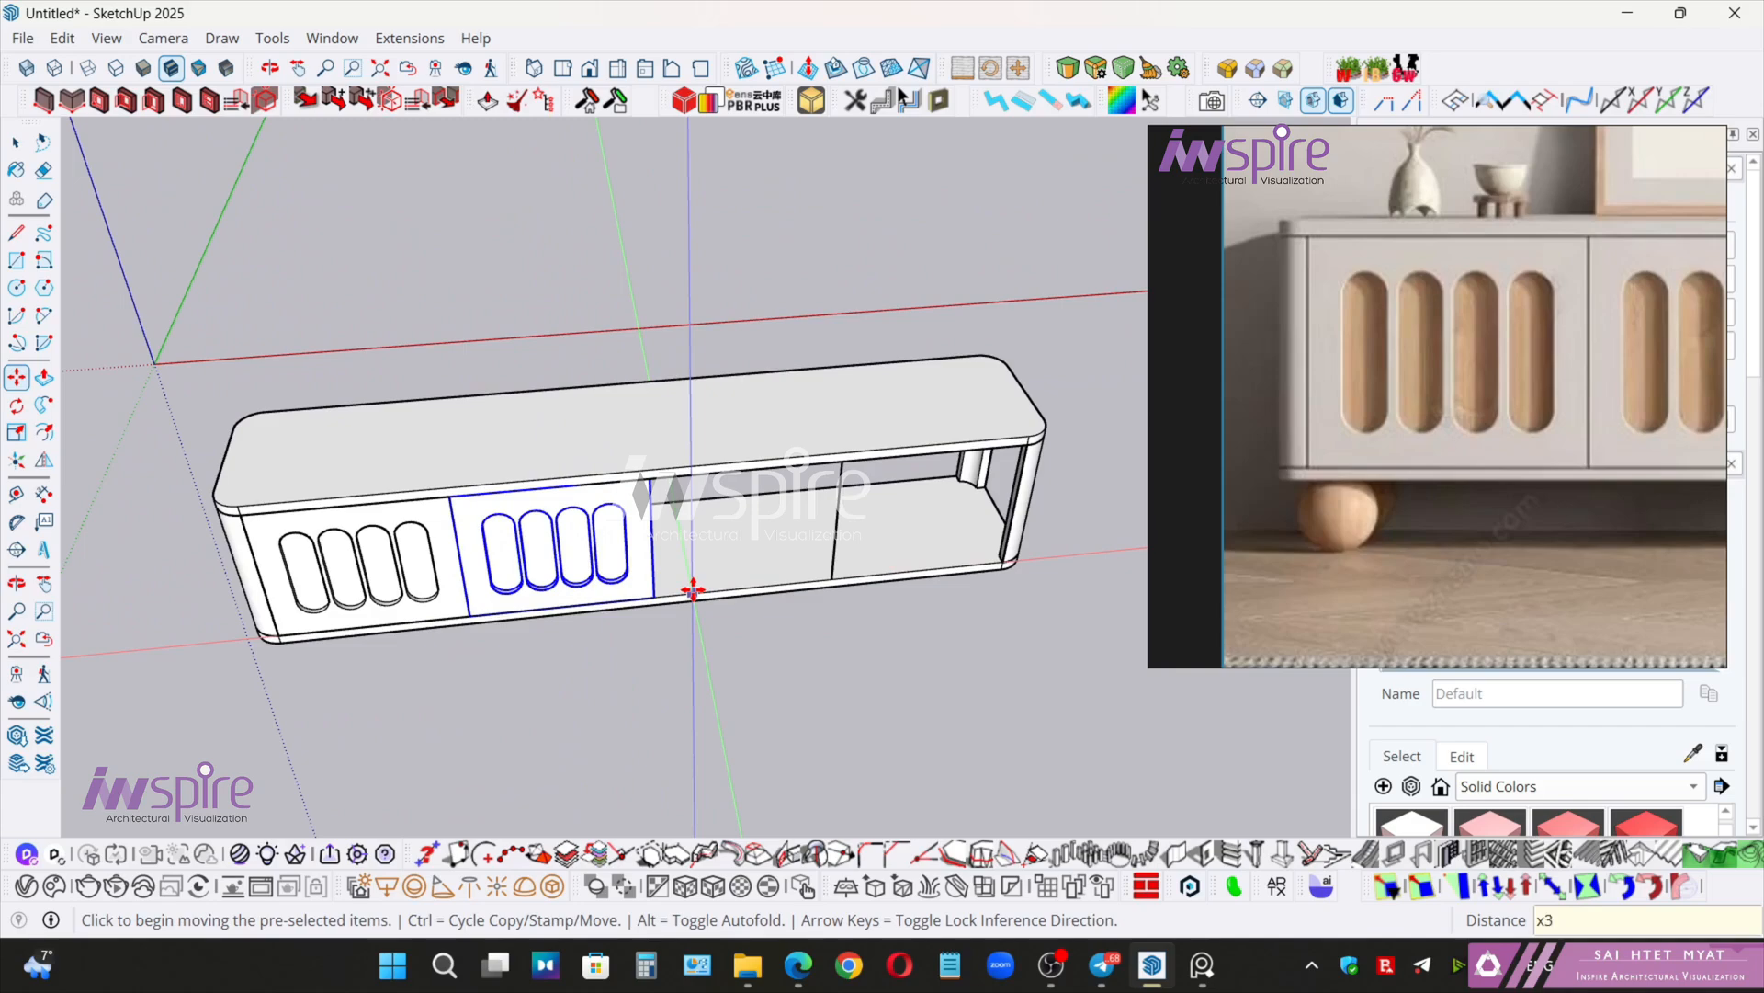
text(3)
key(Return)
key(space)
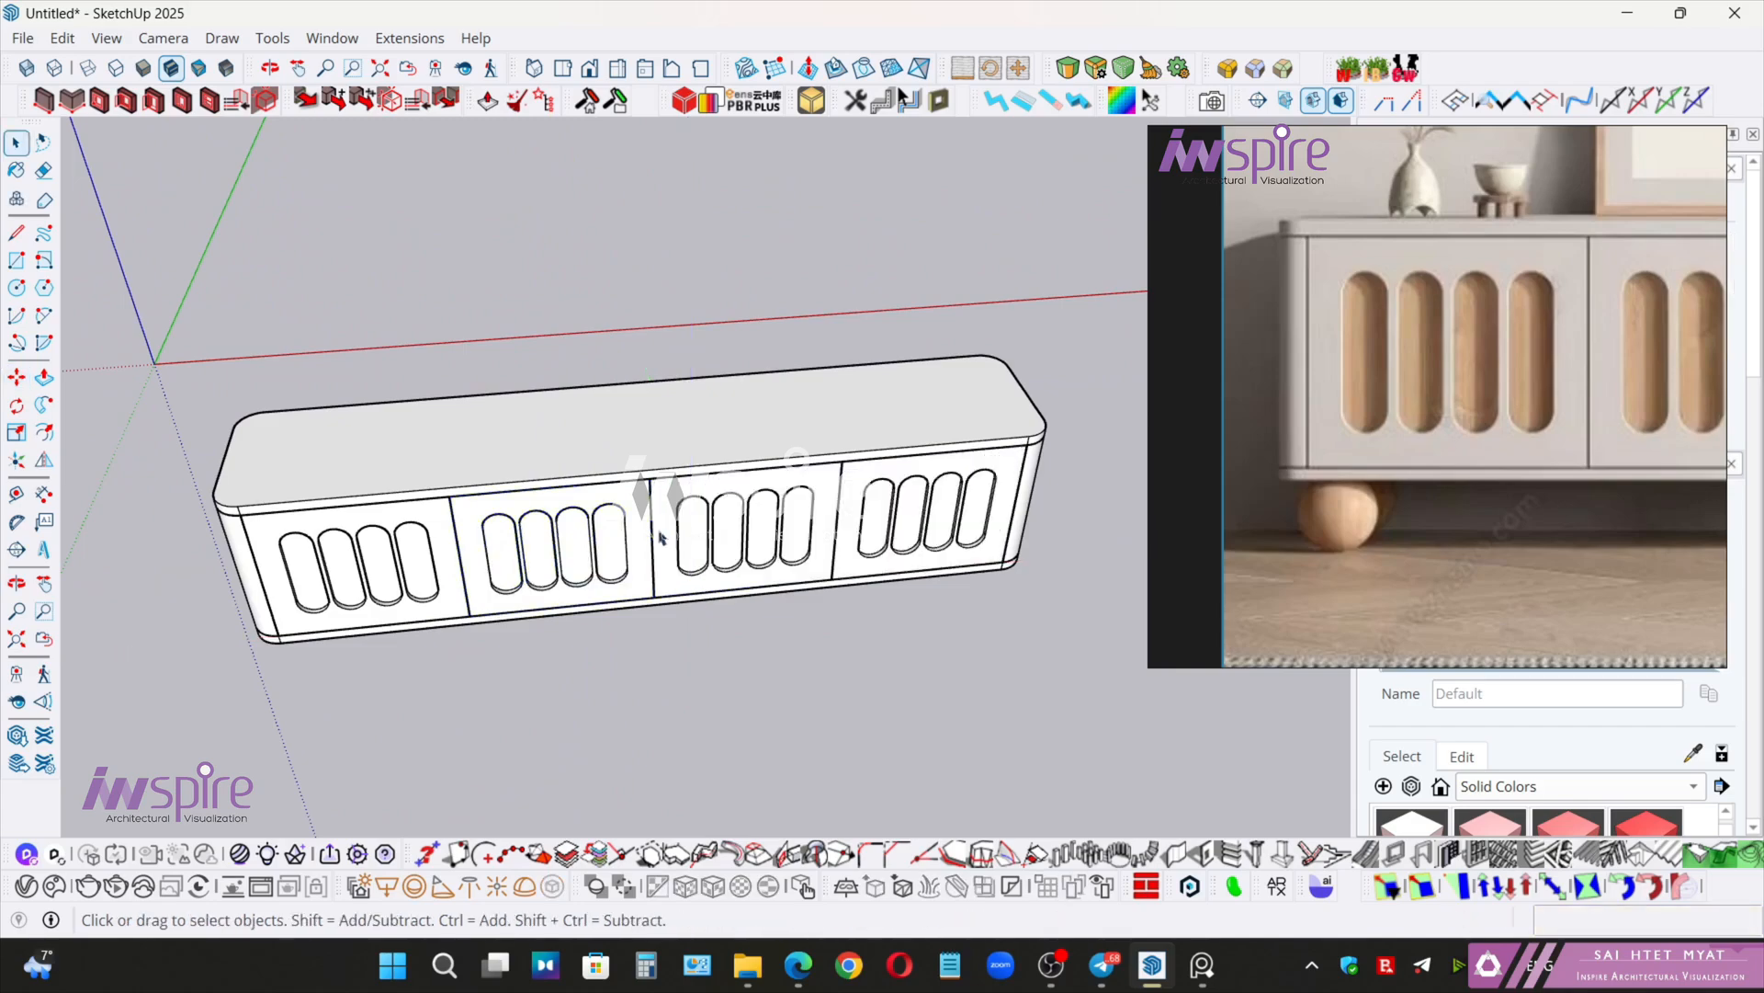
middle_drag(635, 532, 785, 501)
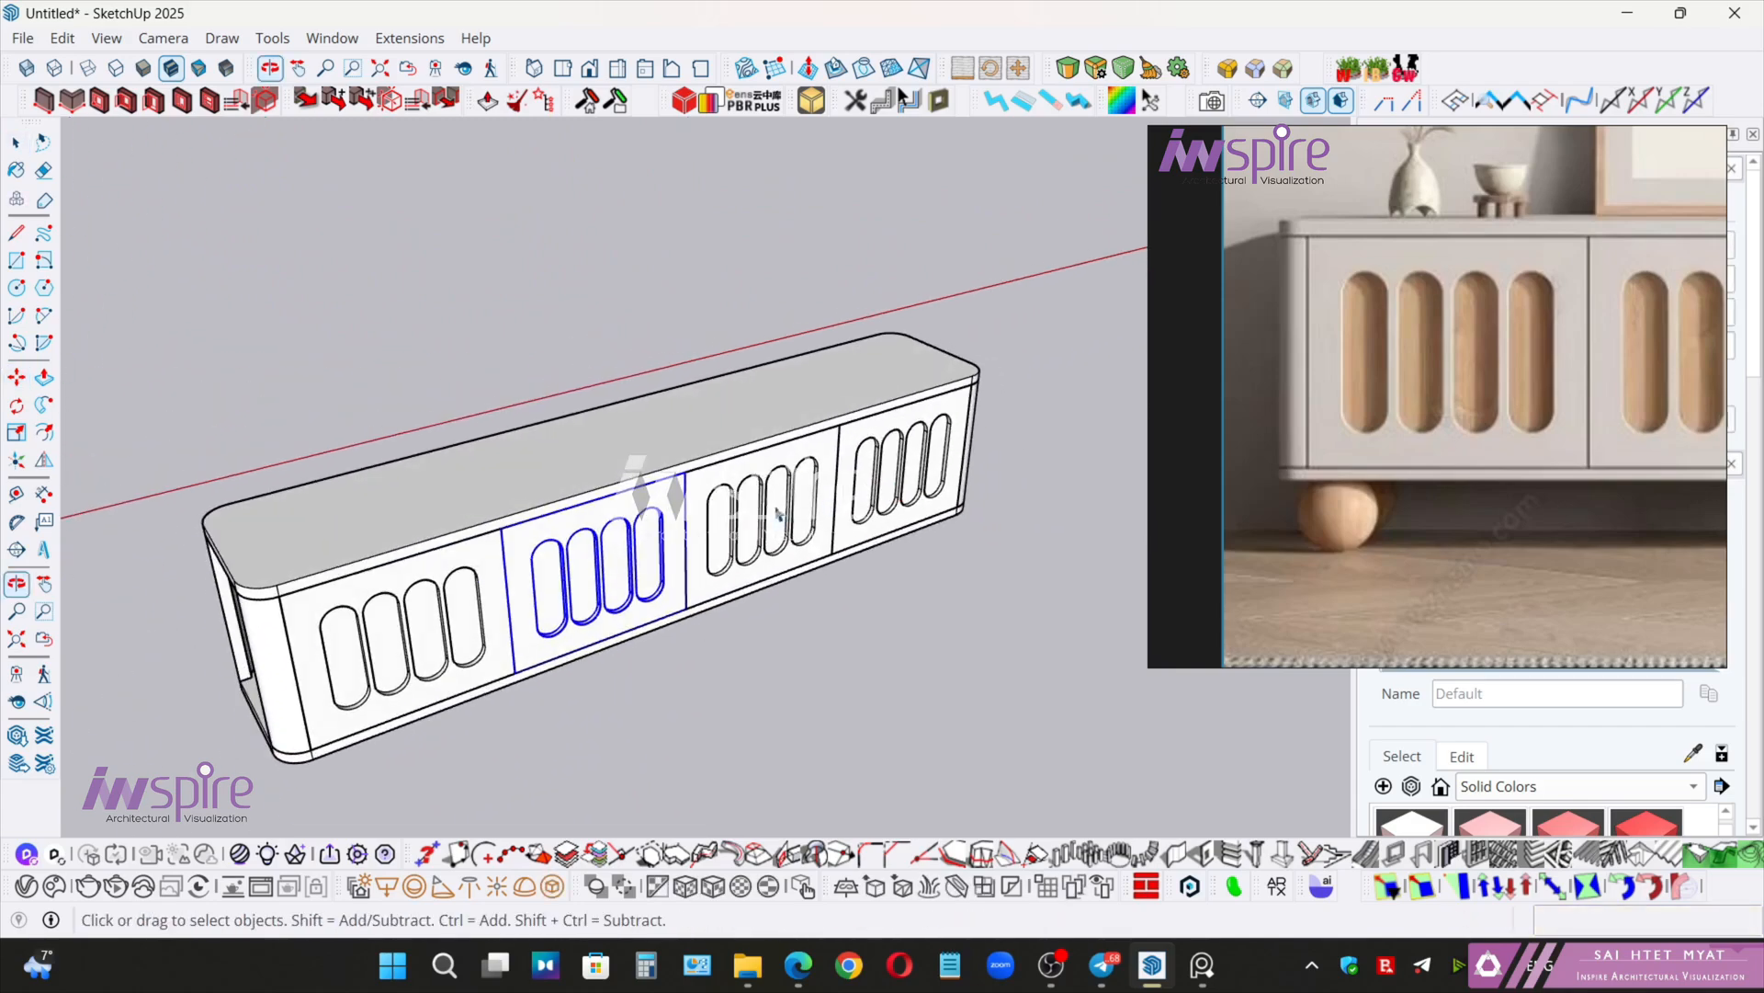
click(592, 556)
key(Delete)
key(ctrl+z)
middle_drag(660, 576, 698, 473)
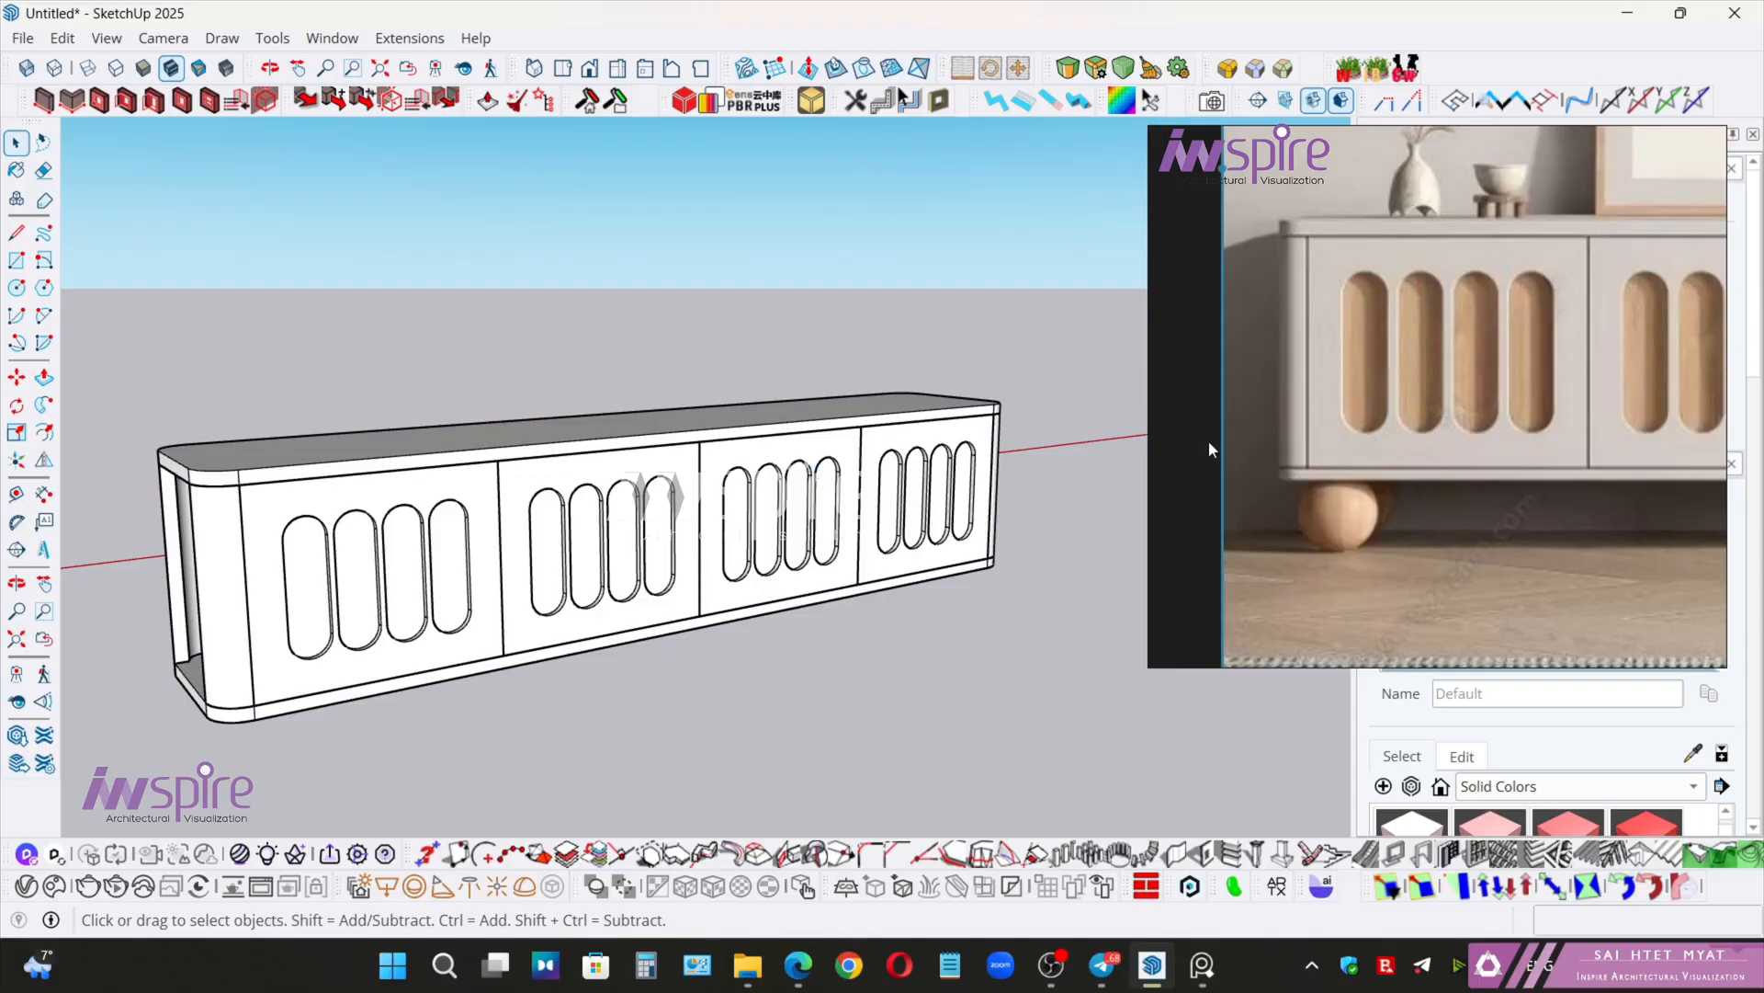
- Examine the slotted doors, the rounded end and the open back of the cabinet
middle_drag(999, 531, 823, 520)
scroll(1112, 462, up, 3)
scroll(933, 476, up, 5)
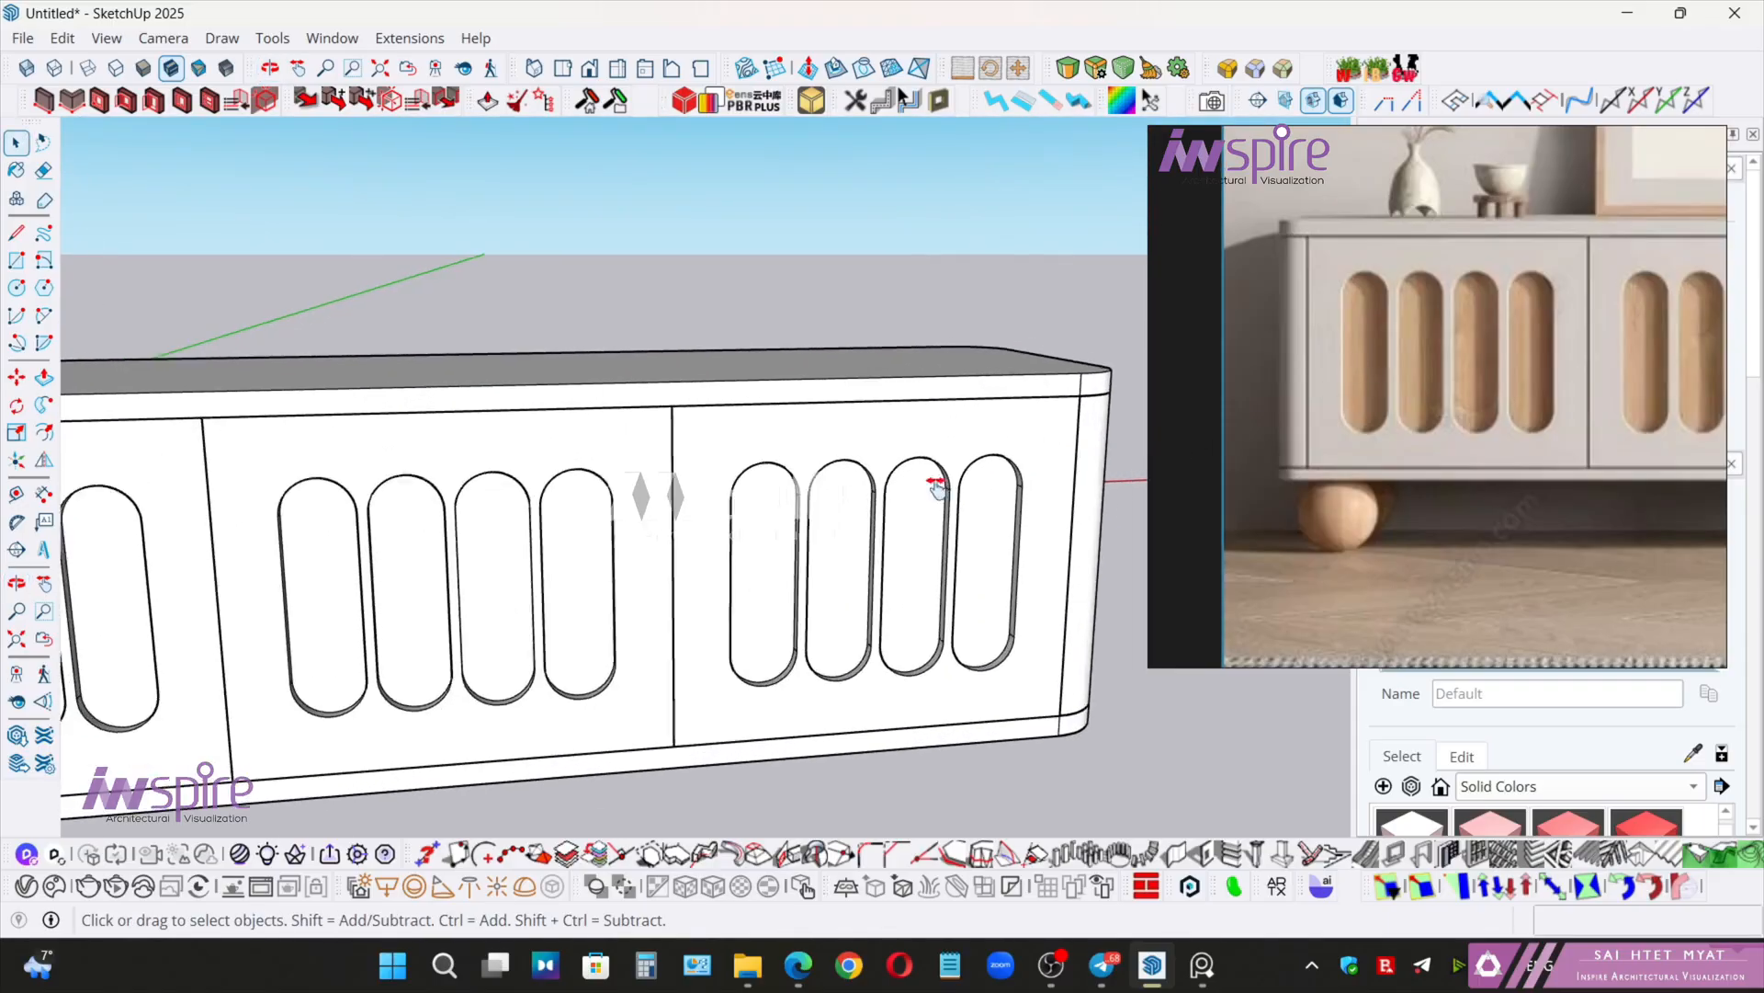
scroll(788, 441, down, 5)
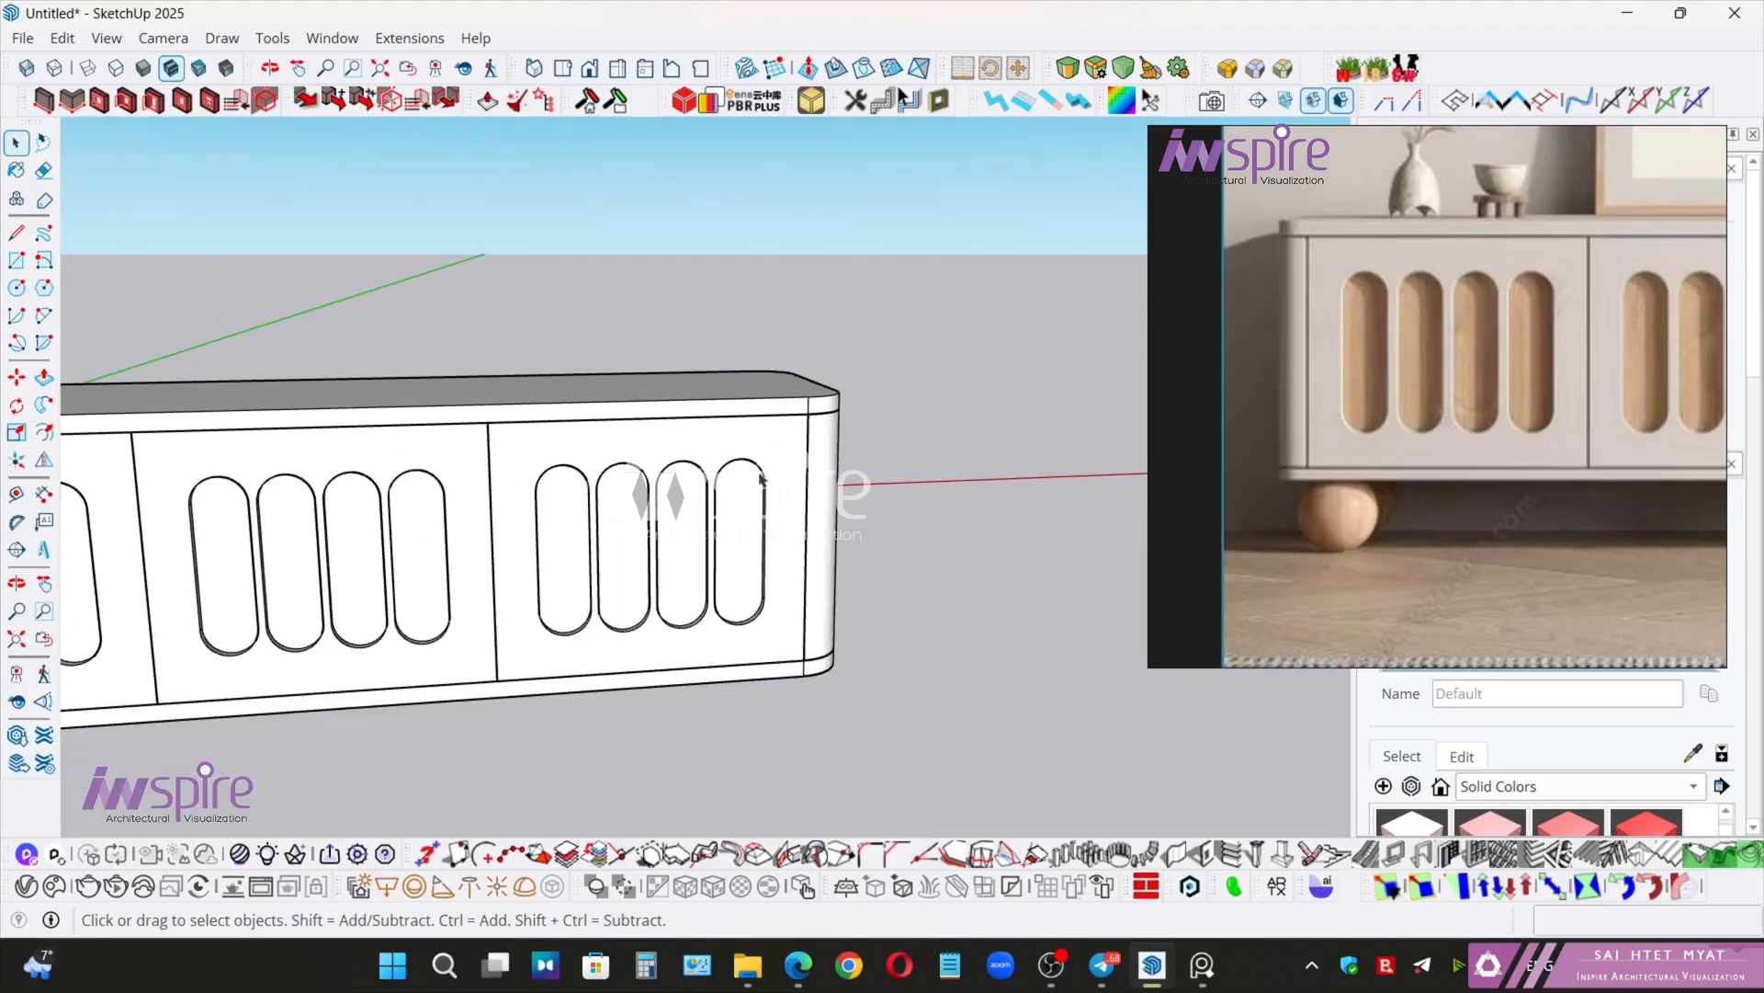
middle_drag(658, 598, 569, 615)
scroll(764, 629, up, 2)
middle_drag(685, 624, 668, 593)
scroll(668, 594, up, 3)
middle_drag(708, 564, 299, 557)
double_click(676, 597)
scroll(300, 557, down, 1)
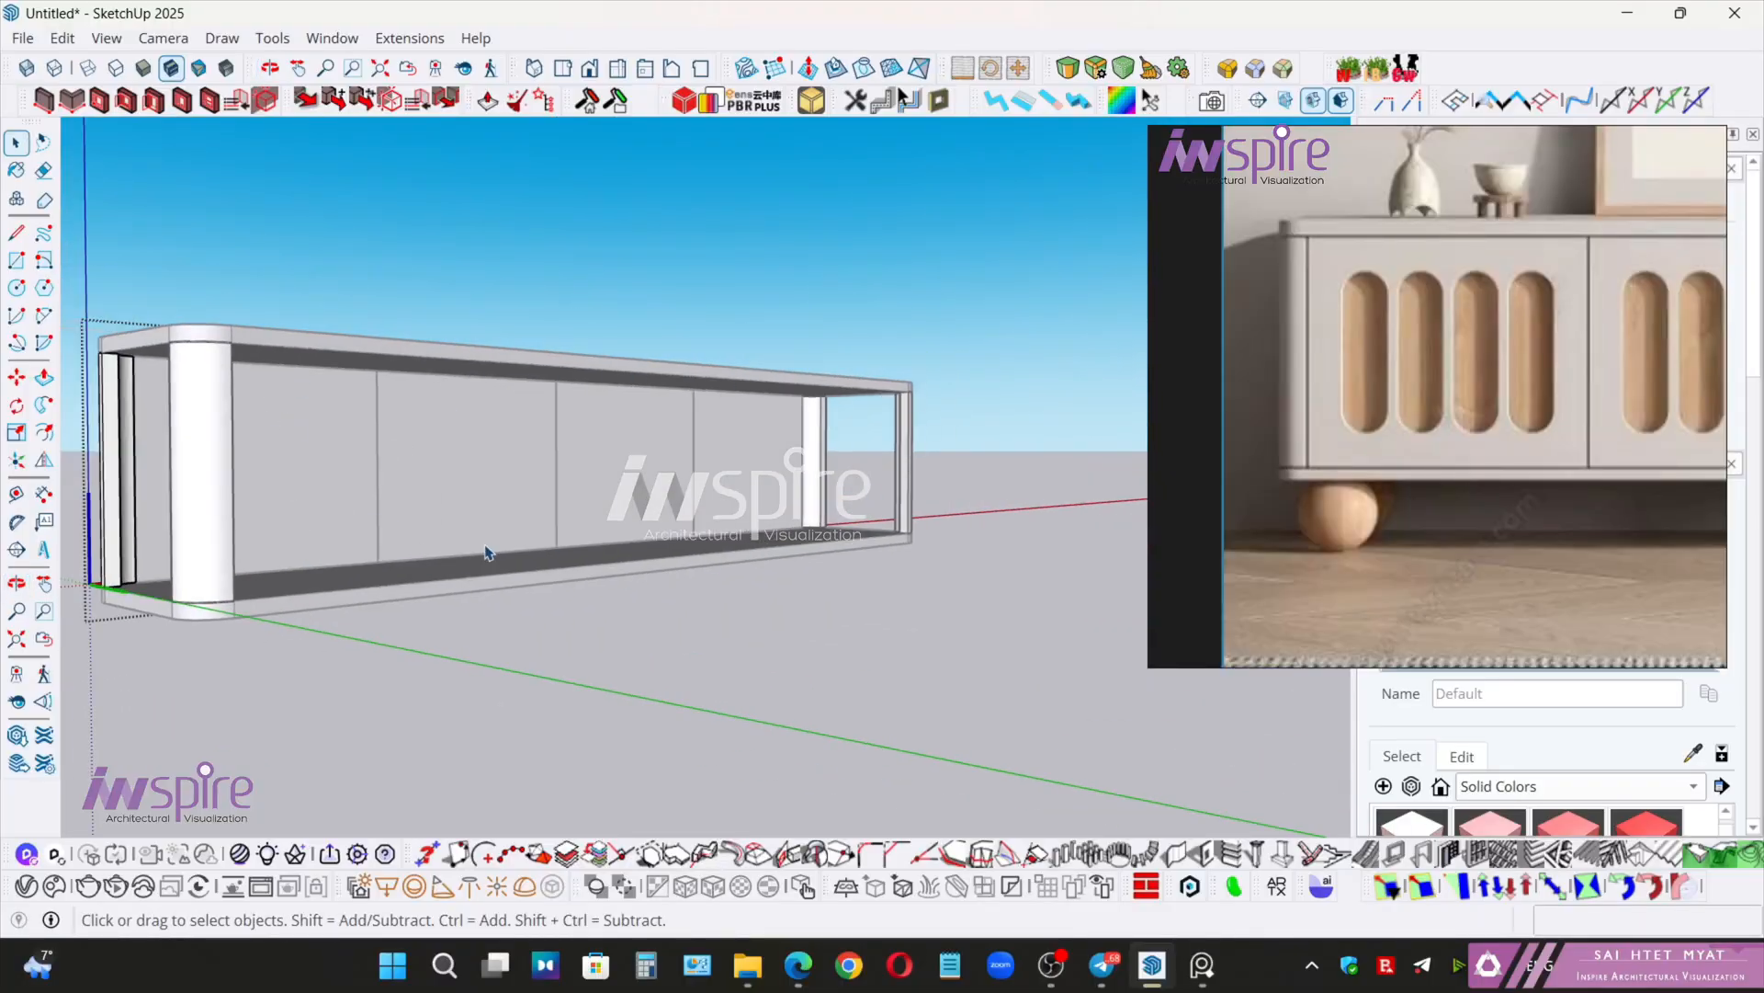
middle_drag(381, 549, 297, 653)
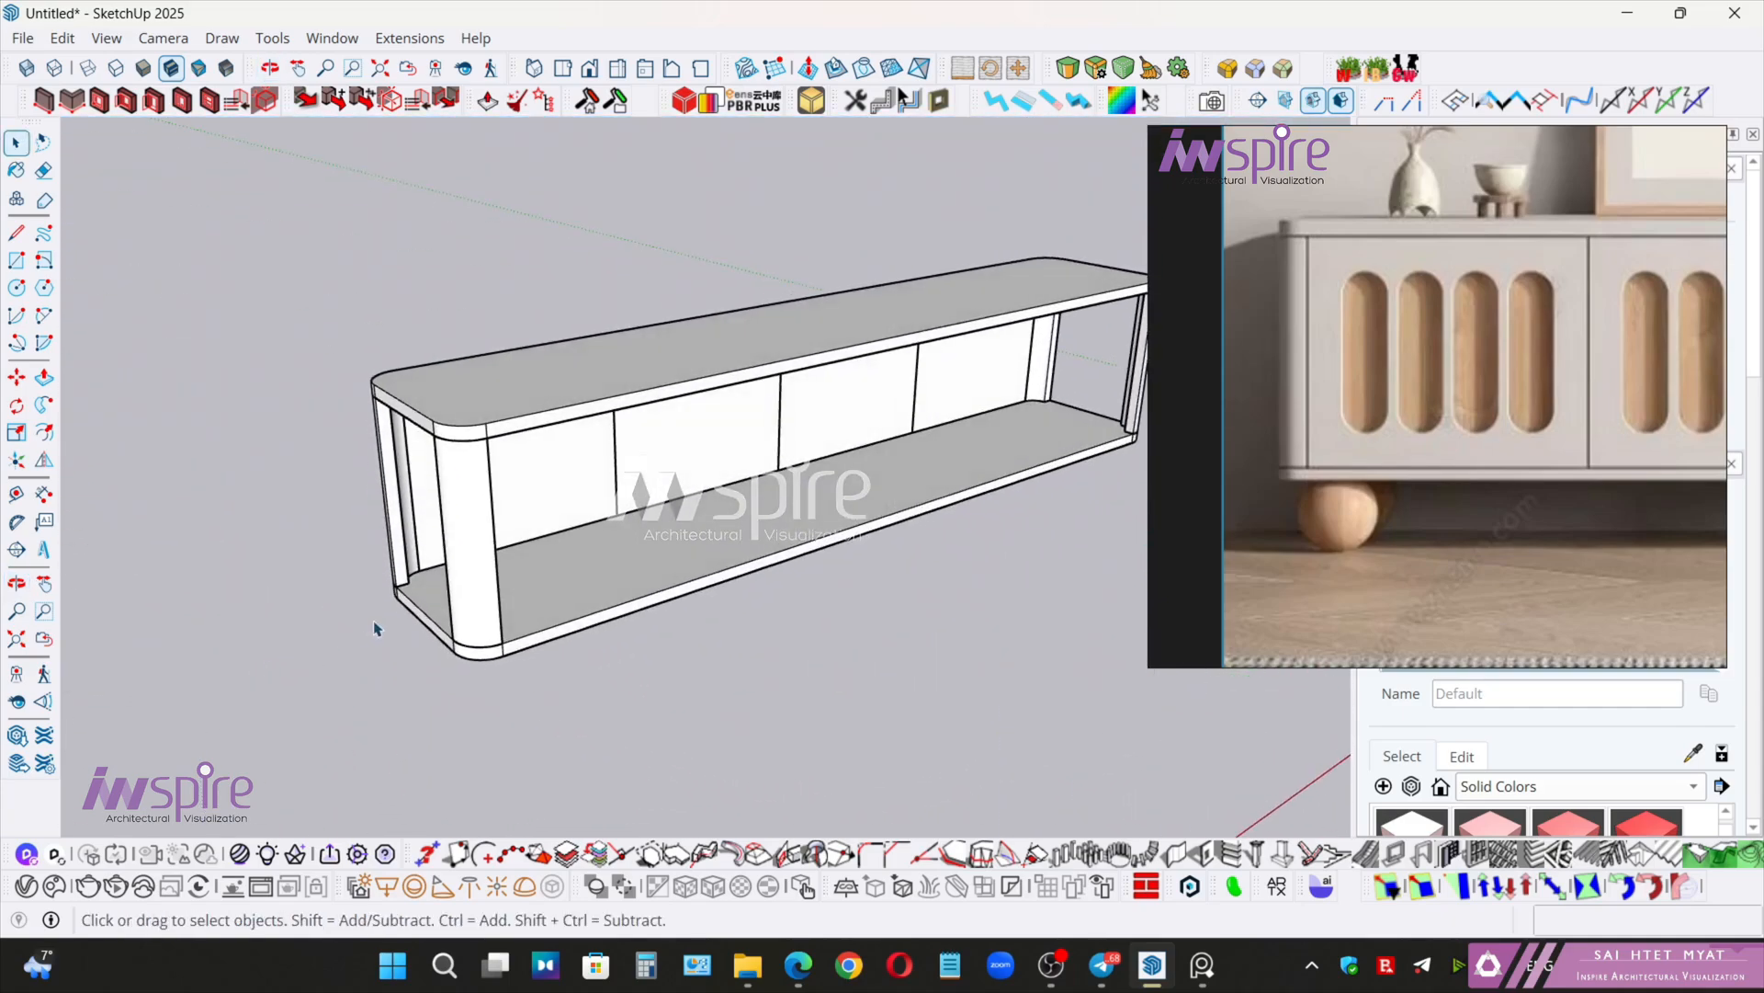
- Draw a rectangle across the cabinet's open back between the two rounded corner posts
key(e)
key(r)
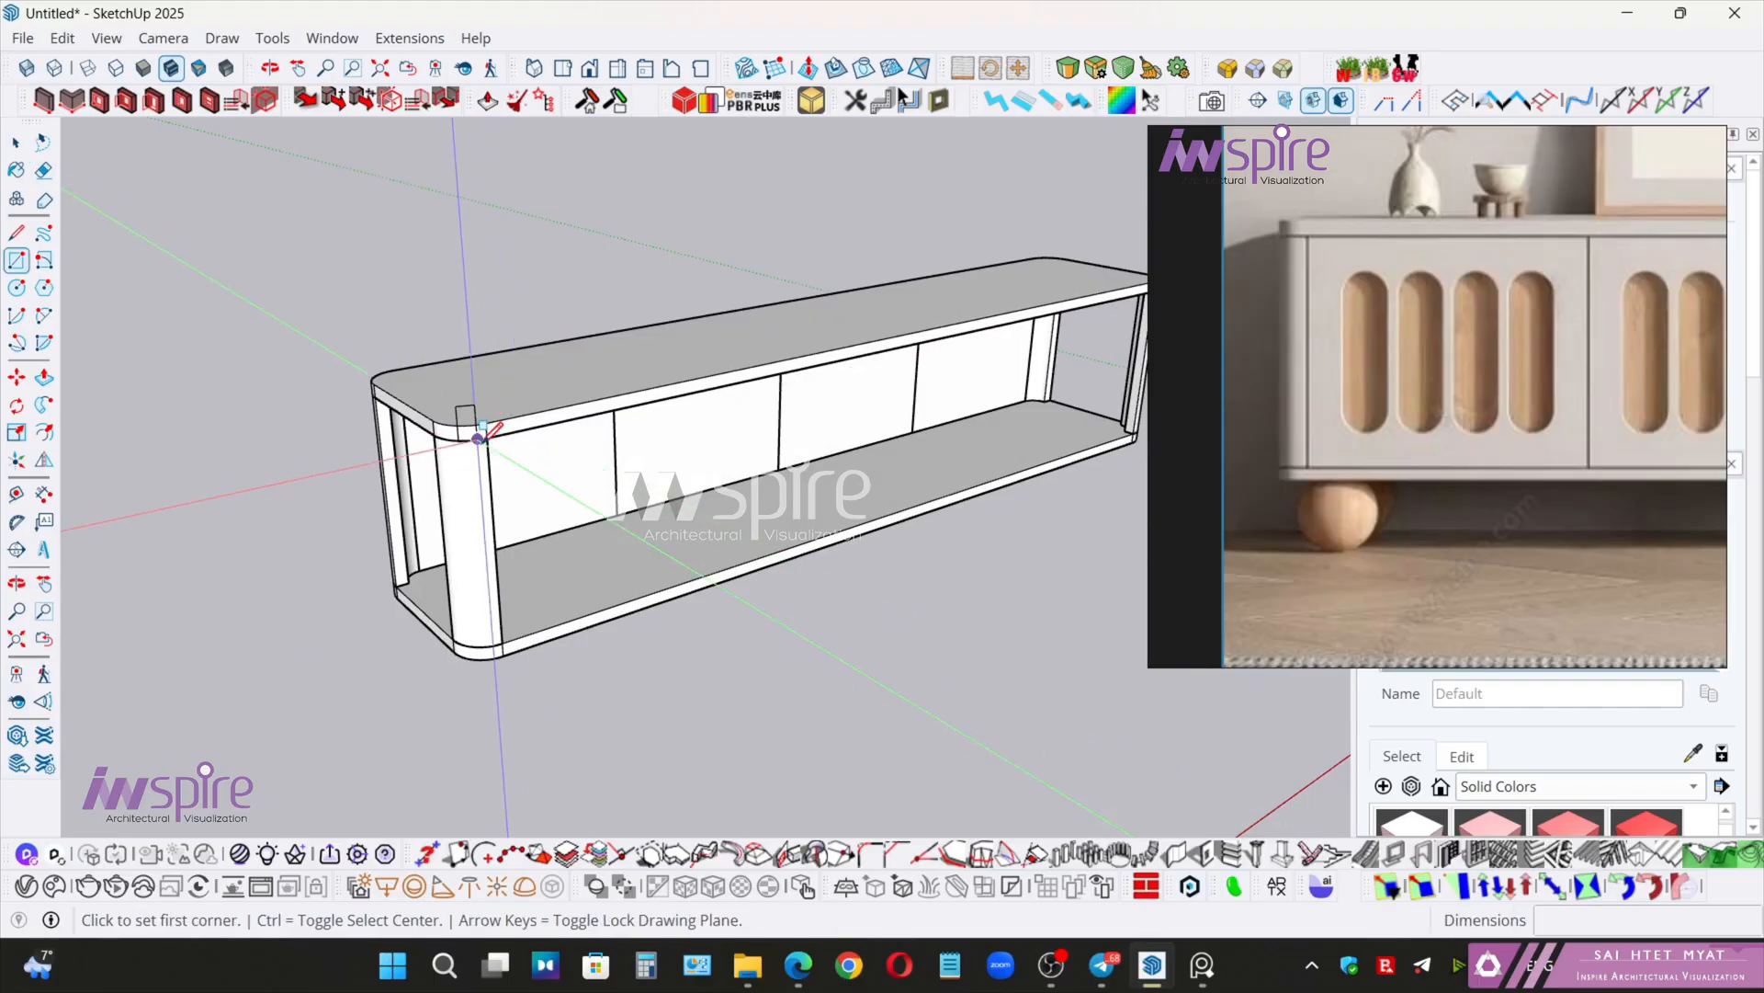
click(488, 436)
scroll(488, 437, up, 5)
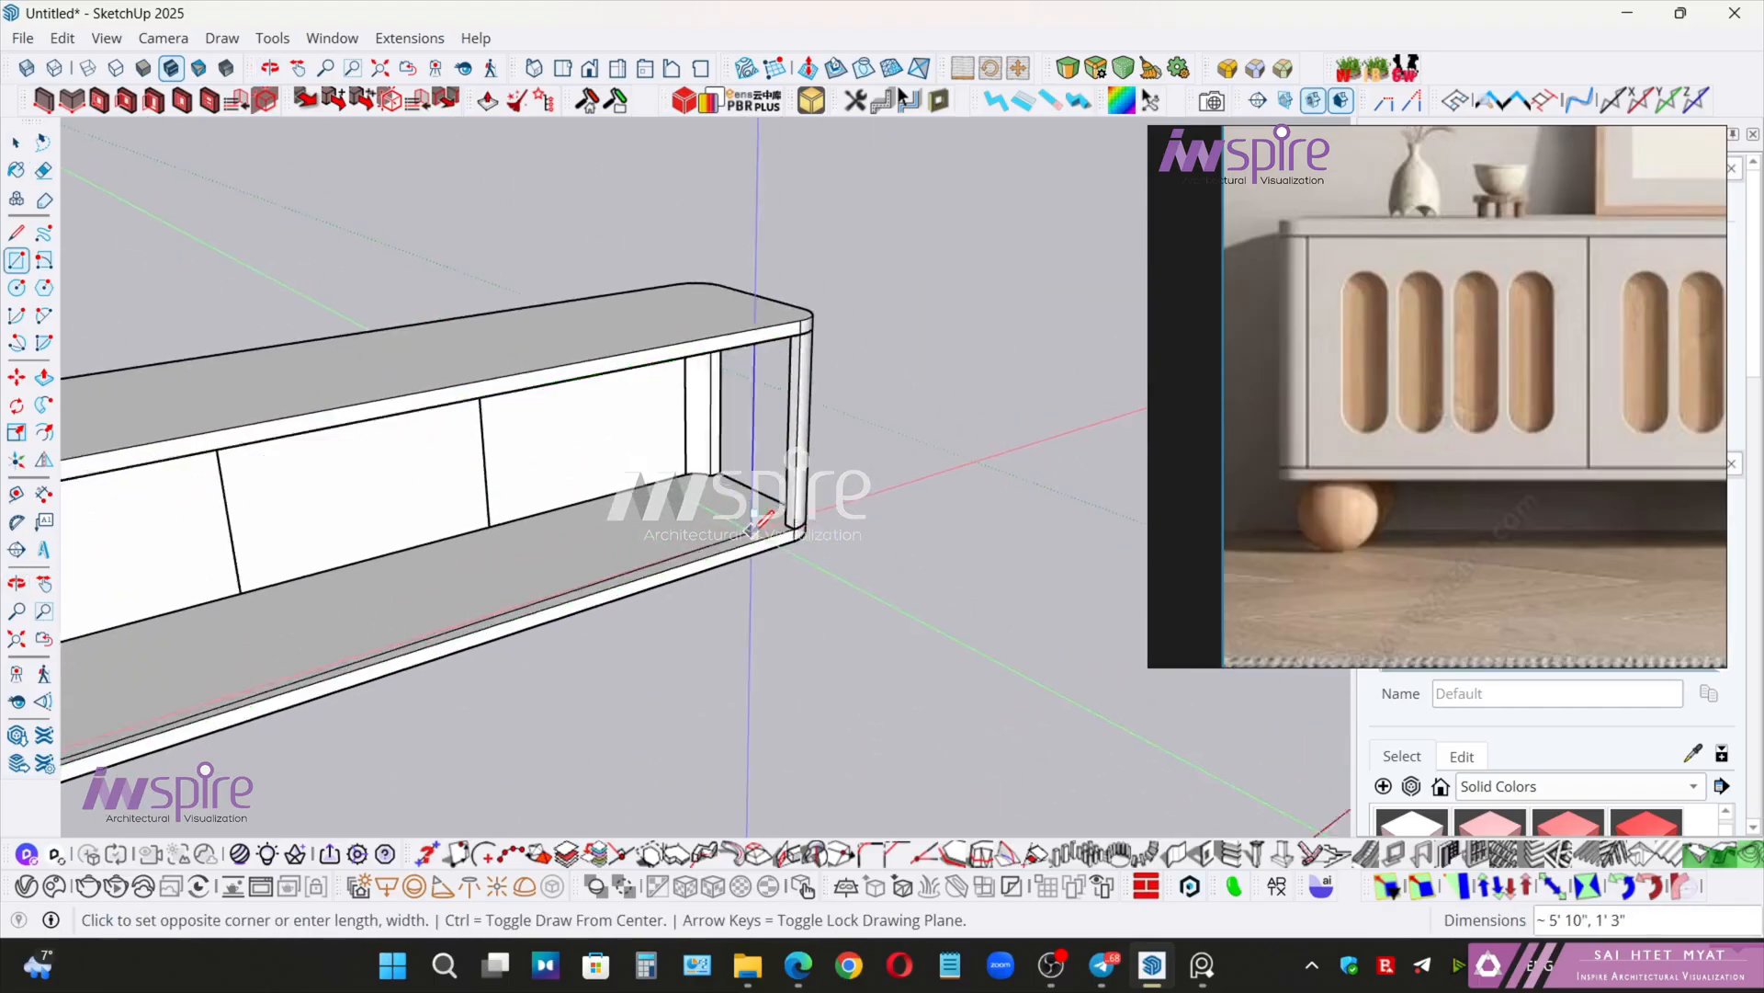
click(813, 525)
middle_drag(824, 506, 874, 523)
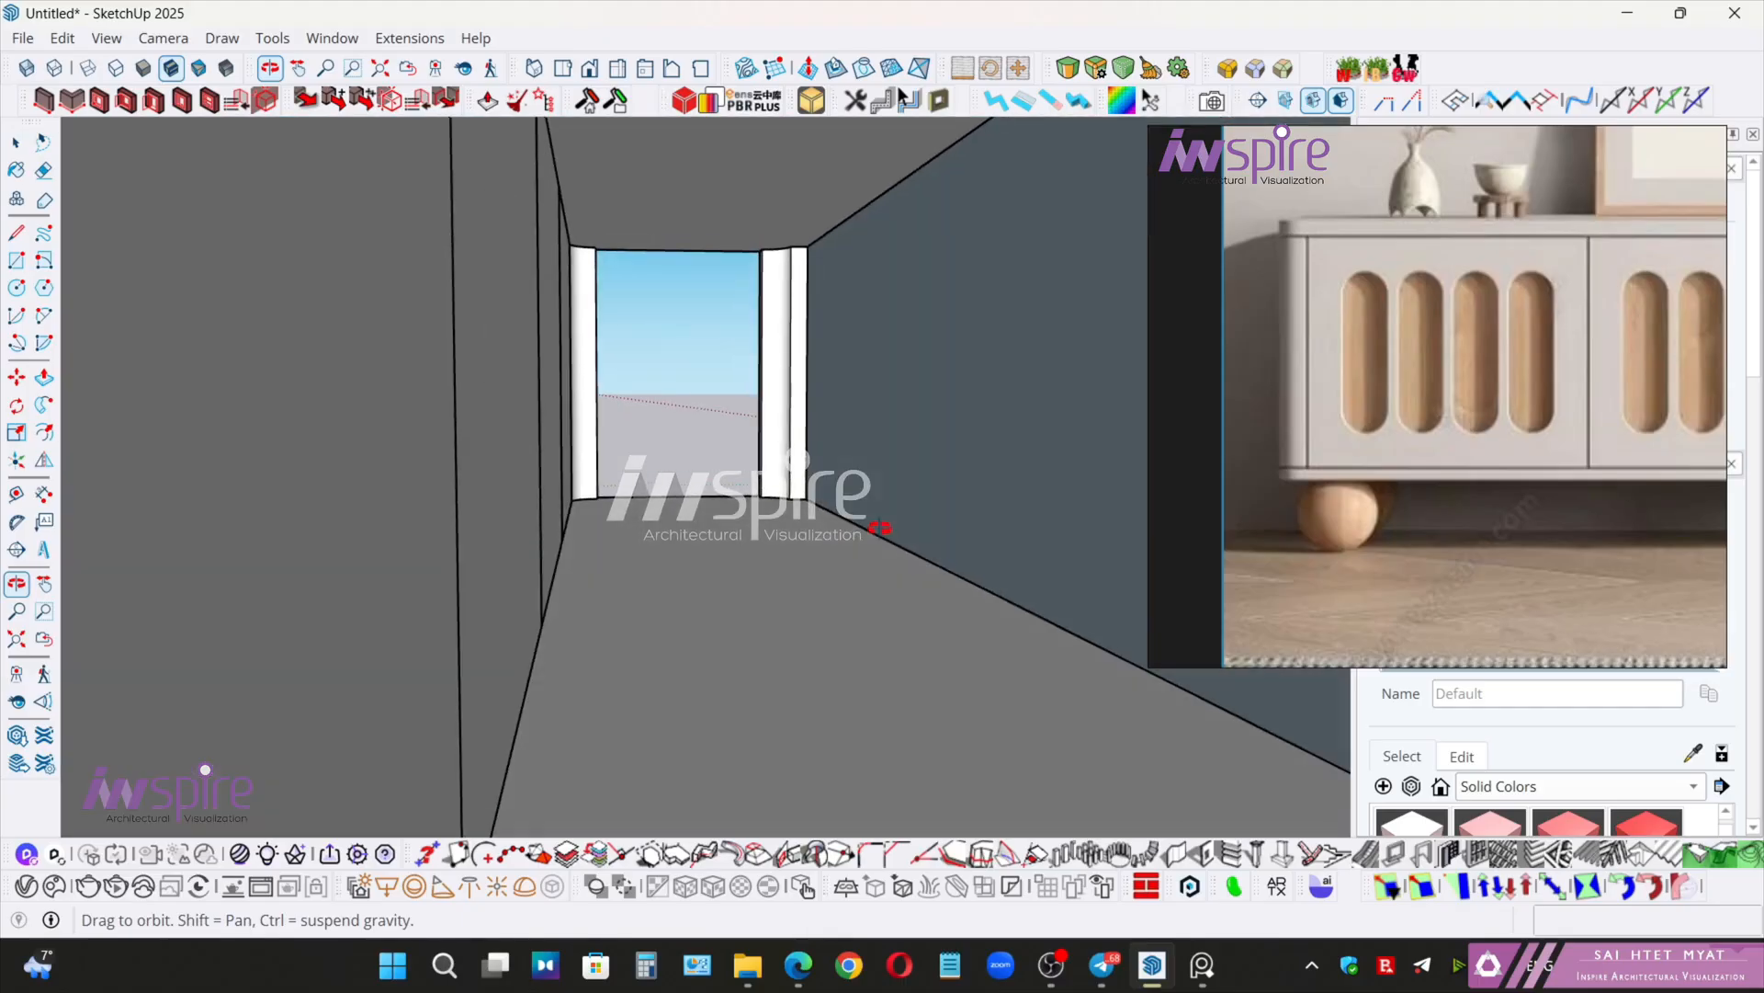
- Push/Pull the back rectangle inward to give the back panel its thickness
key(space)
key(p)
click(896, 460)
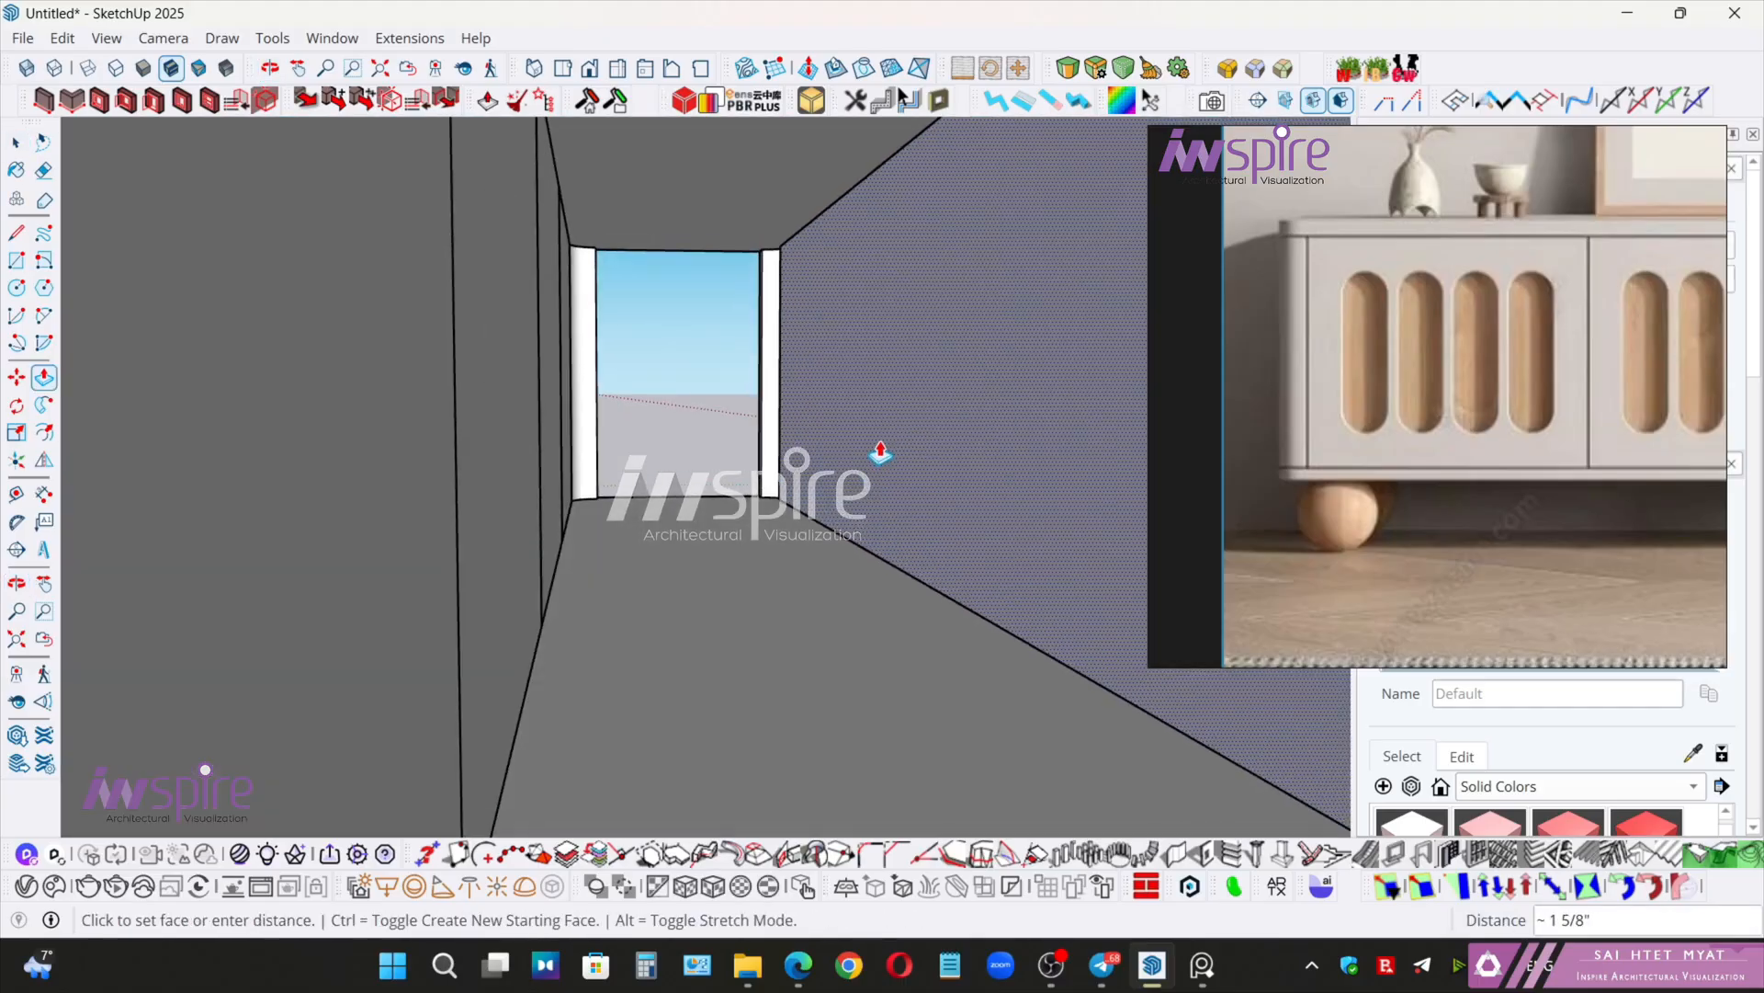
click(882, 451)
key(space)
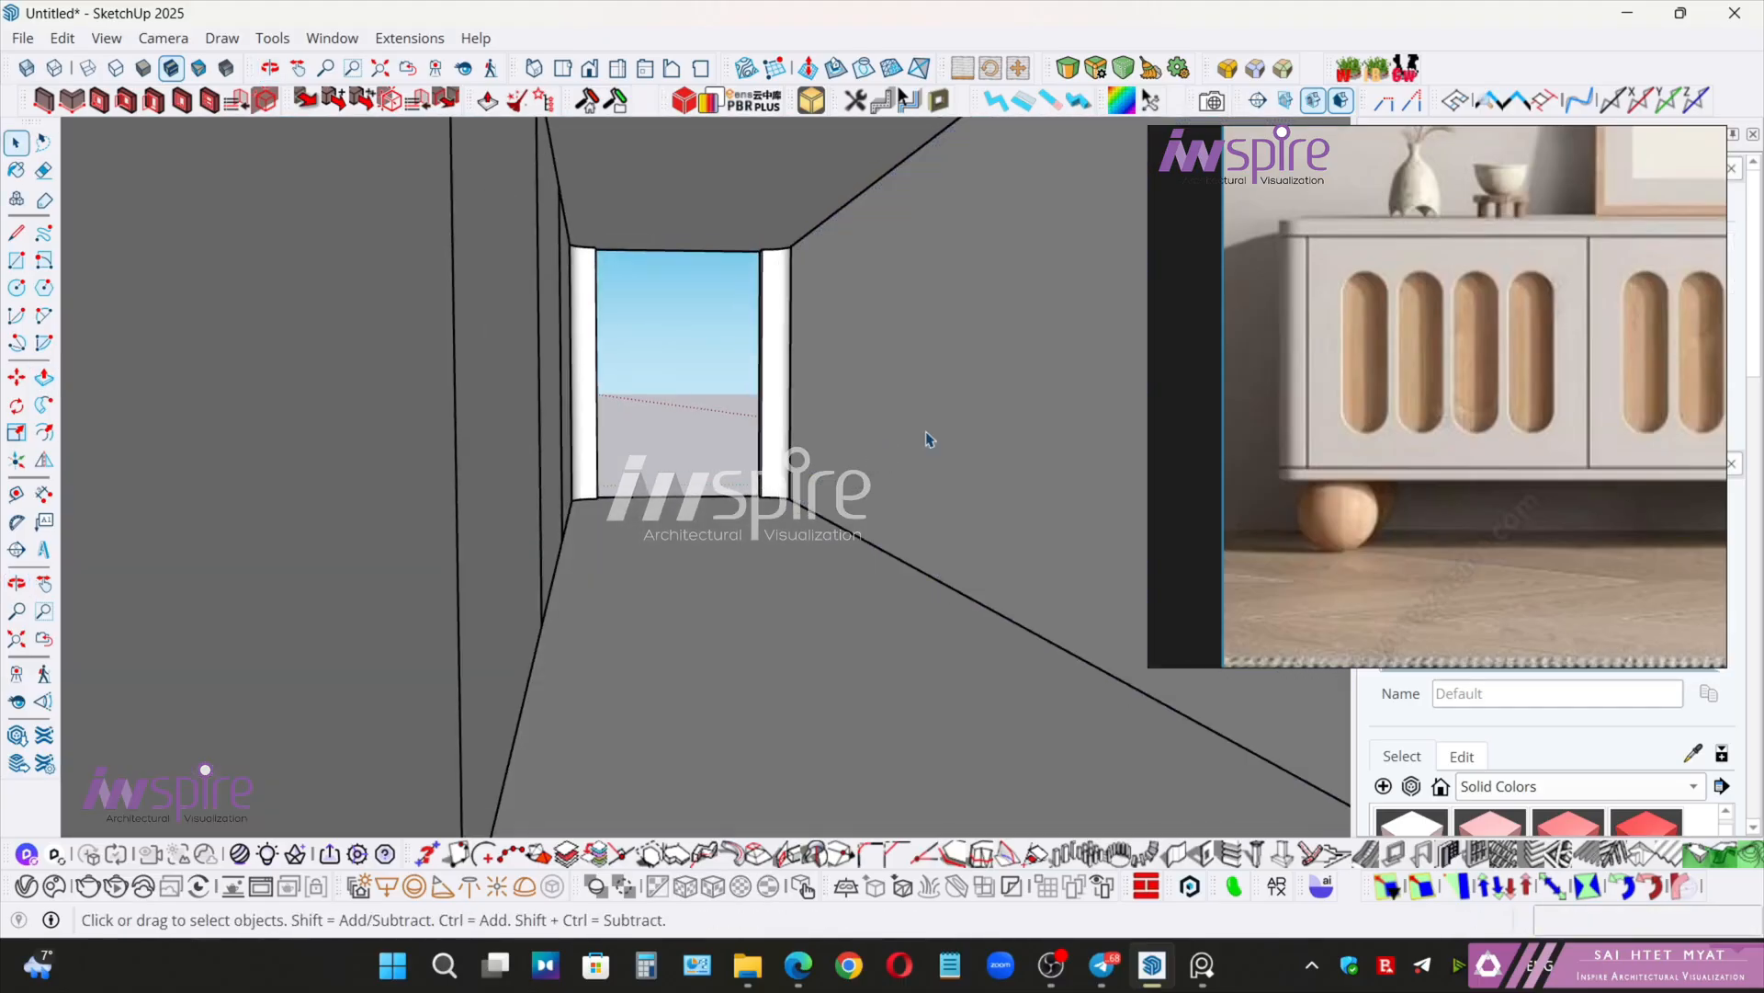
- Select the cabinet top and take it out of view to expose the interior
click(931, 404)
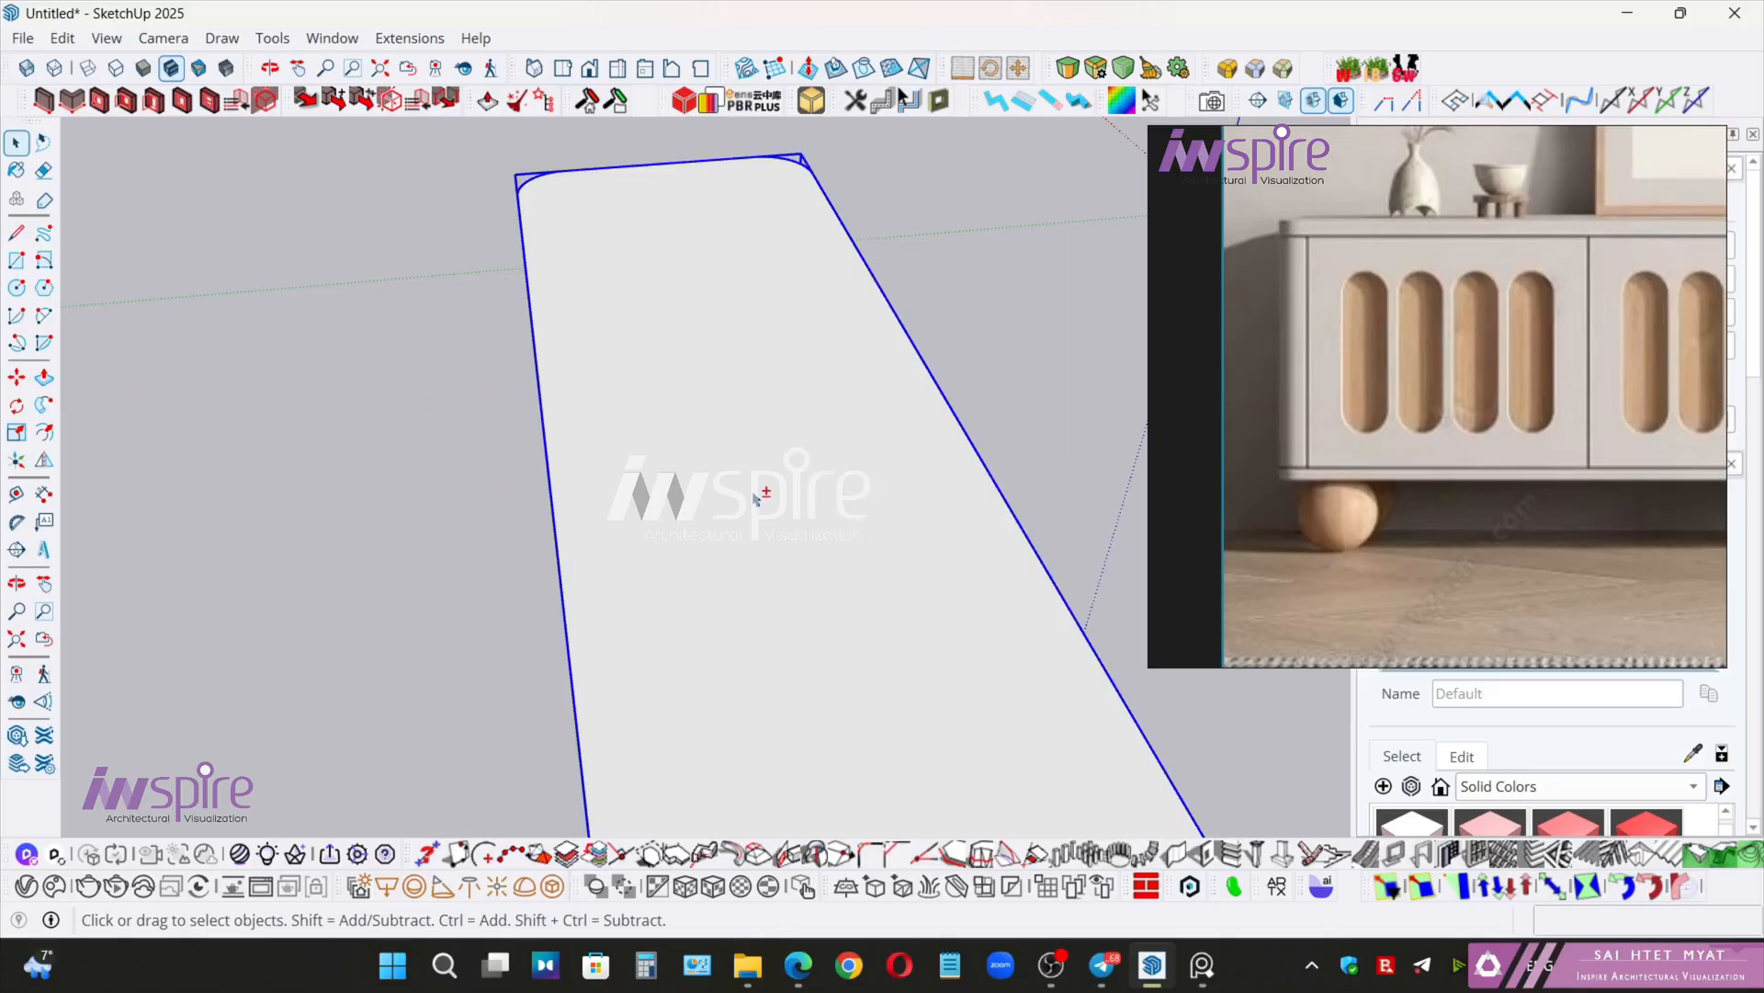
middle_drag(754, 499, 957, 555)
scroll(721, 515, up, 5)
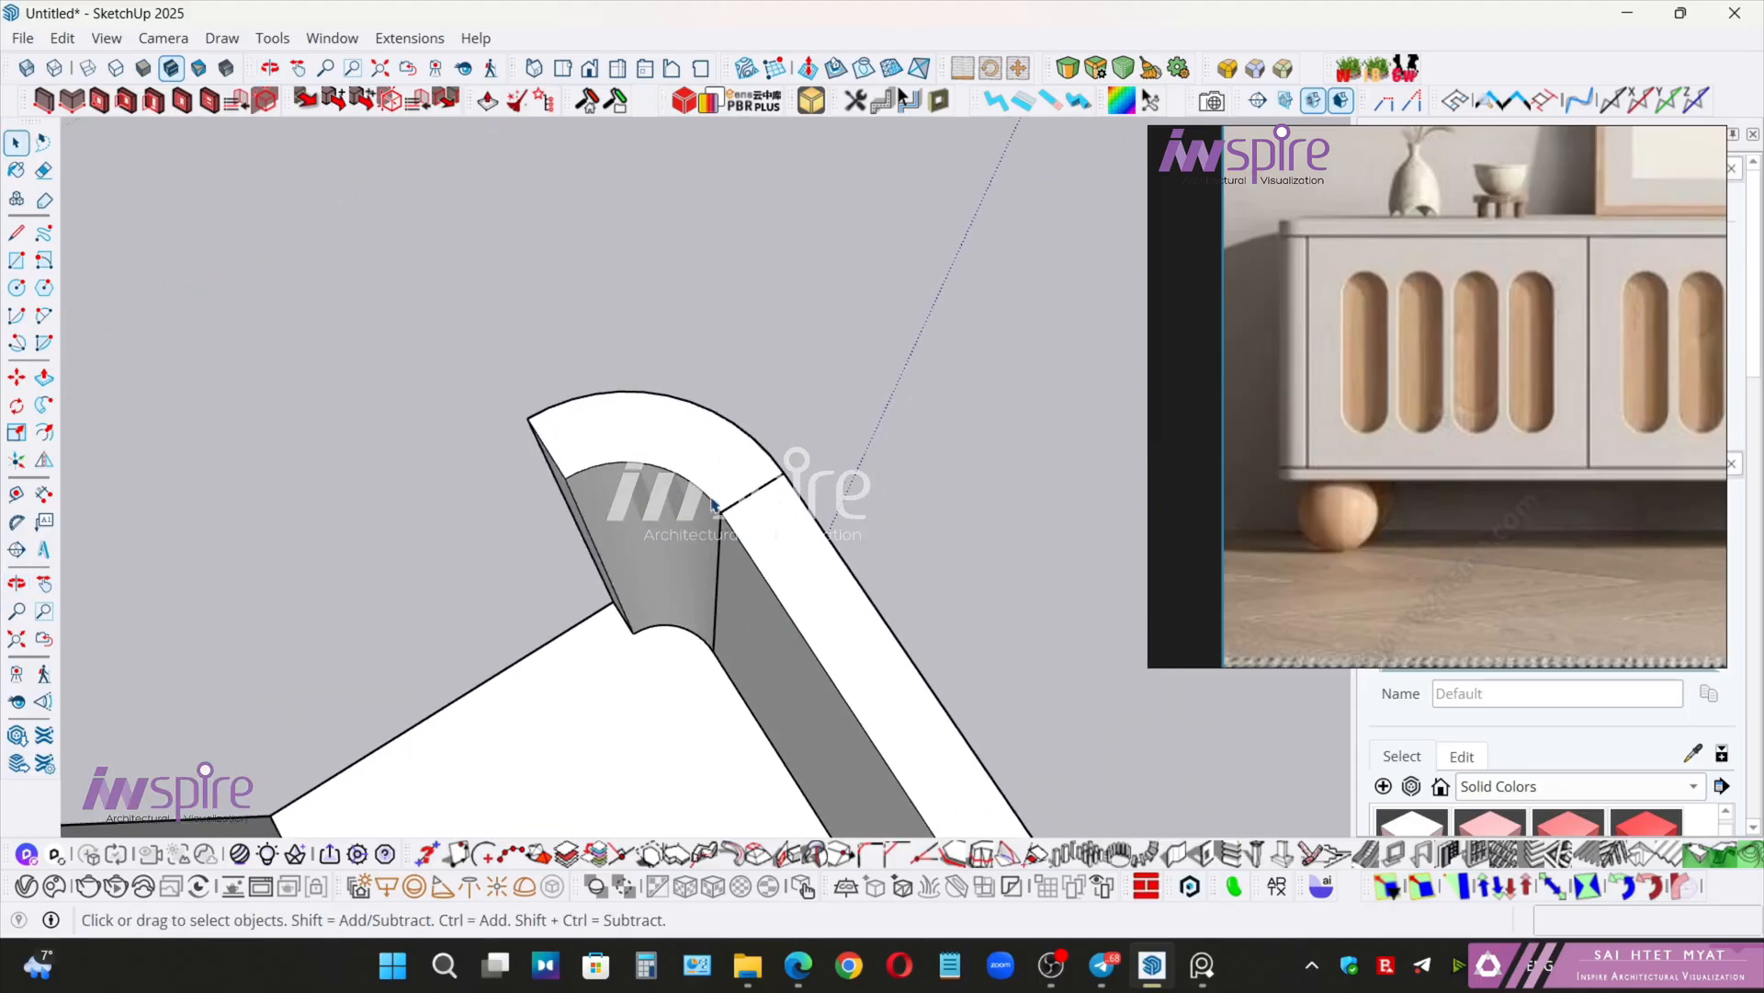
scroll(721, 541, down, 5)
middle_drag(591, 628, 993, 533)
mouse_move(798, 544)
middle_down()
mouse_move(1040, 593)
mouse_move(748, 516)
mouse_move(729, 532)
middle_up()
key(e)
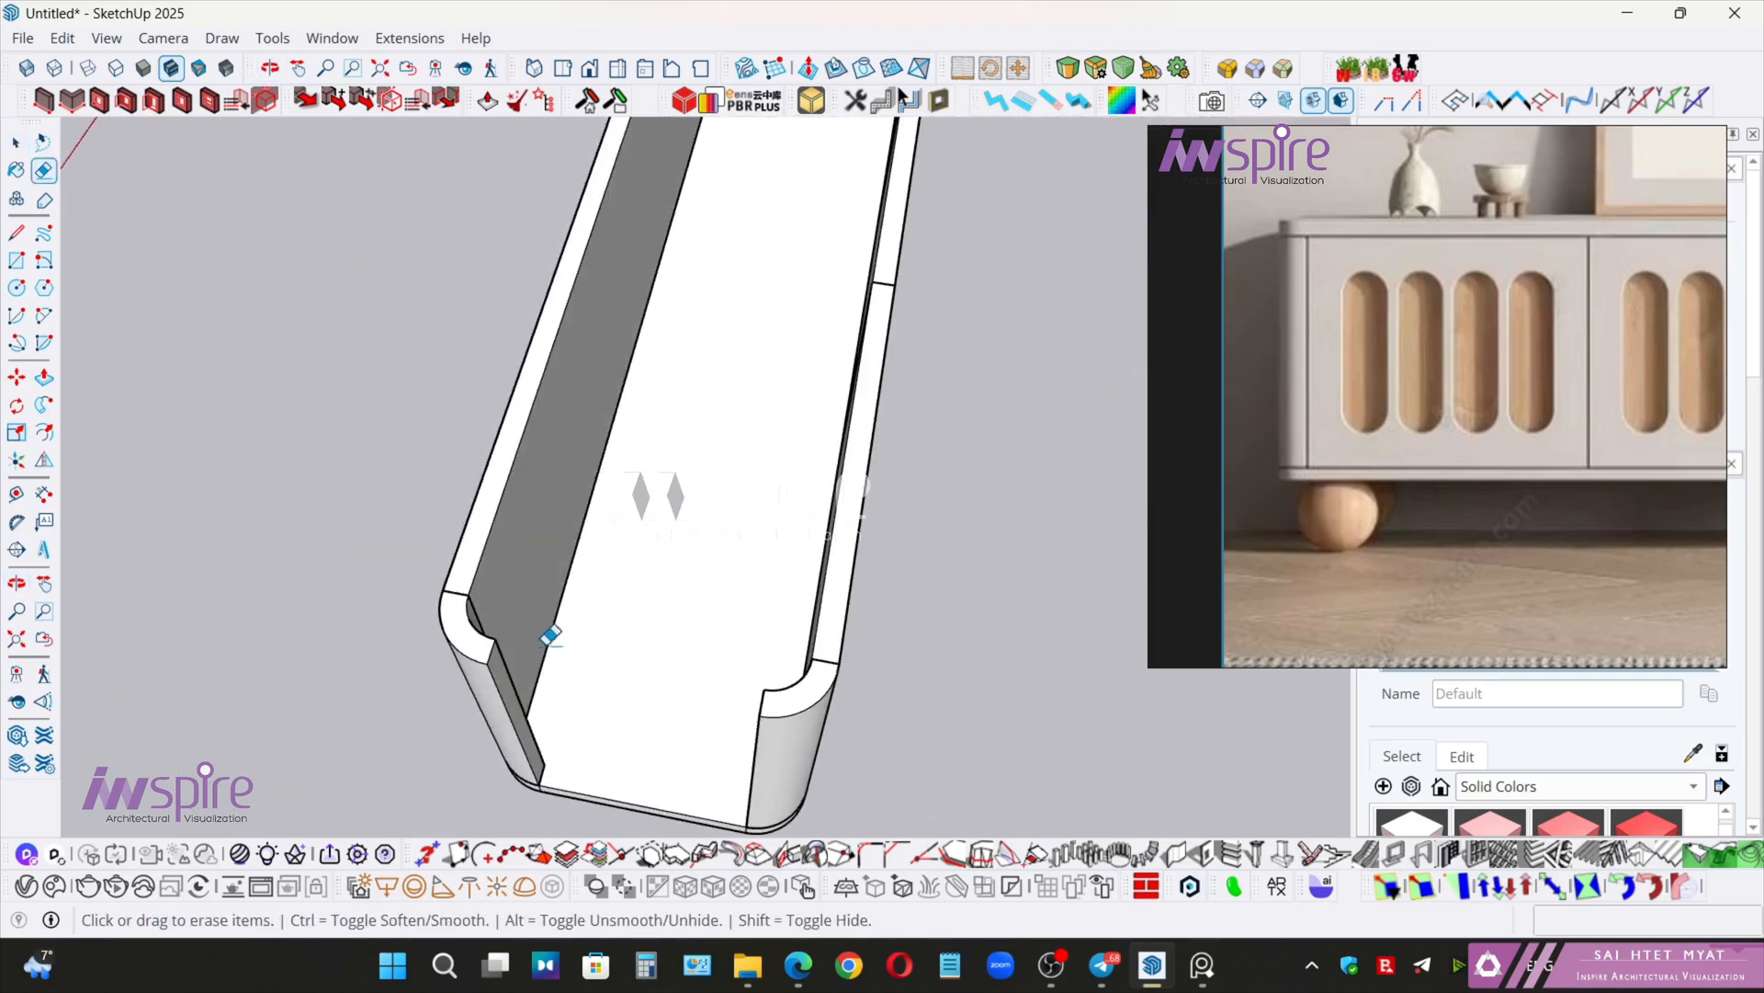
middle_drag(549, 634, 515, 666)
key(r)
click(515, 677)
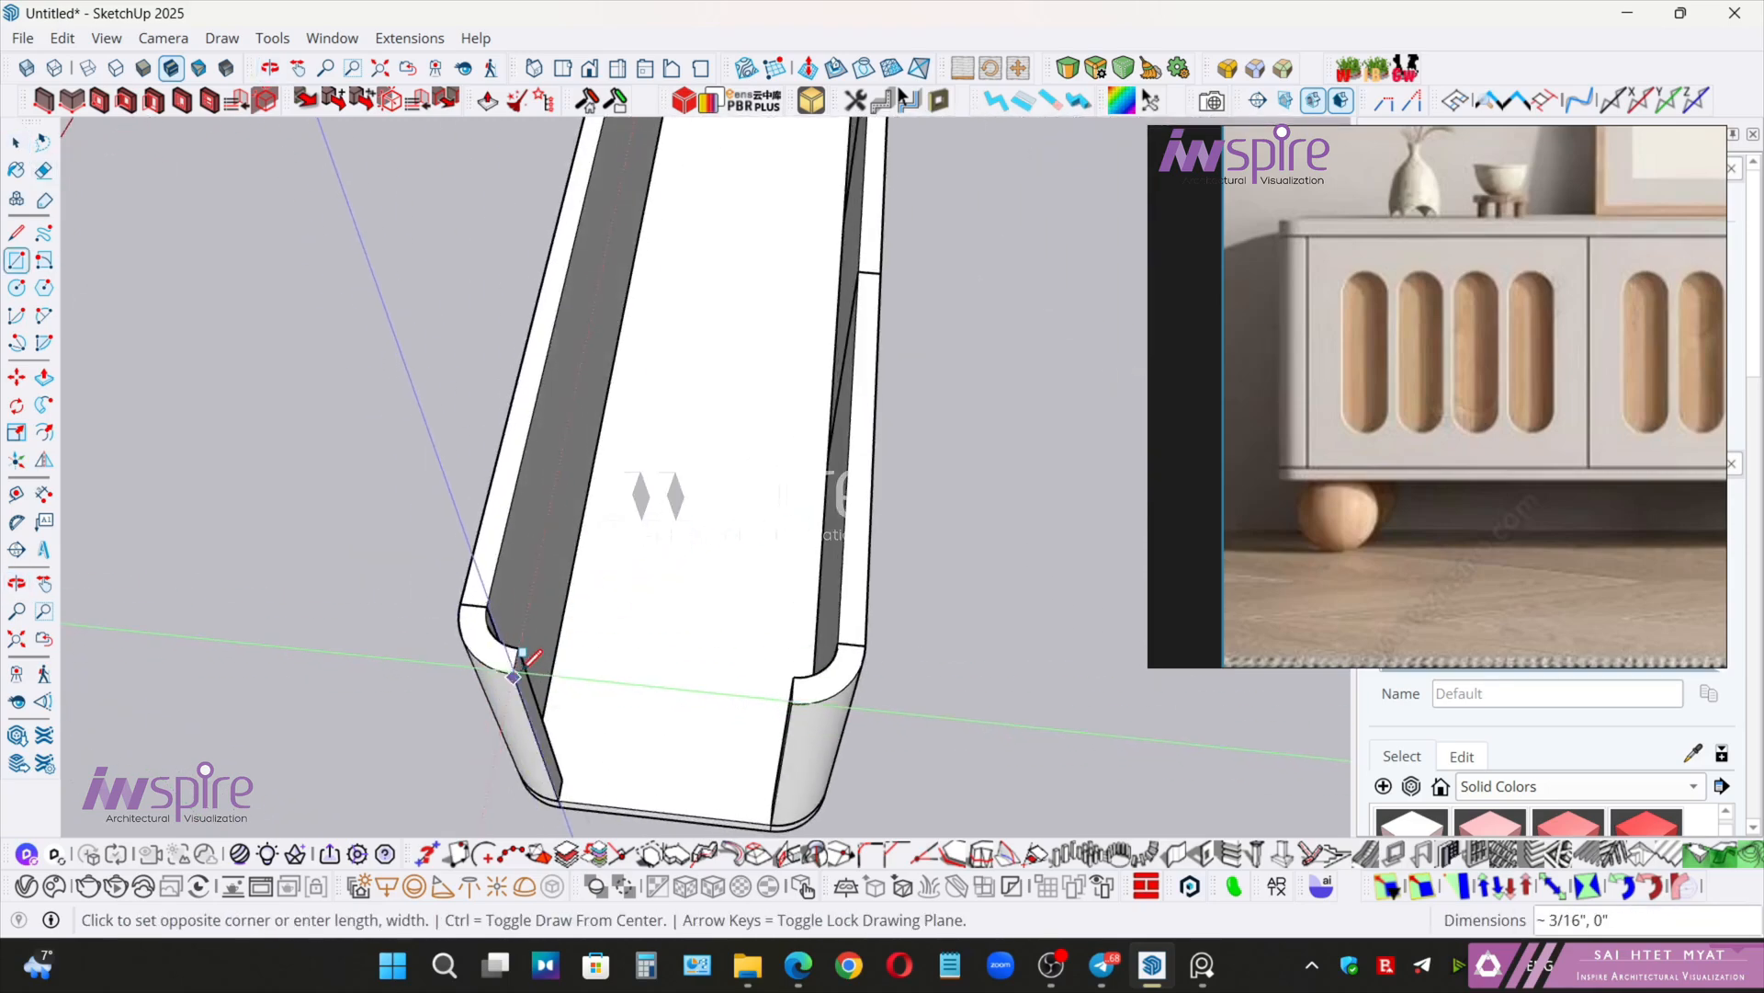
key(Escape)
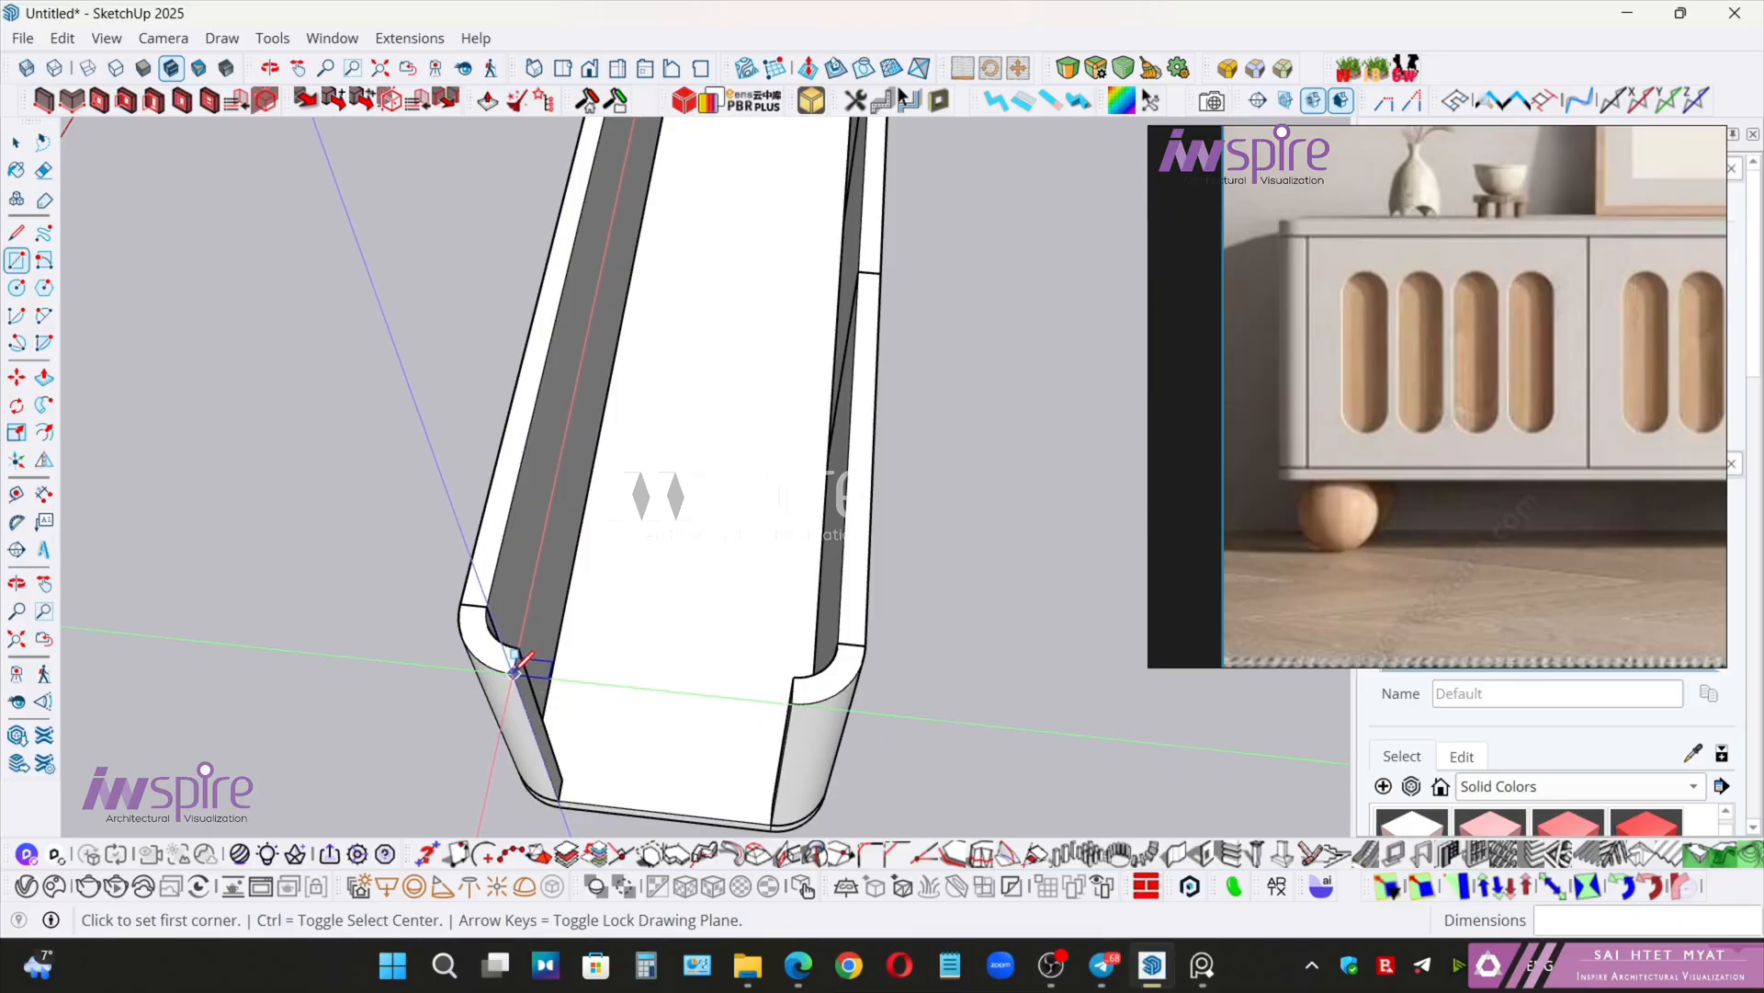
- Draw a rectangle closing the cabinet's open left end between the front and back rounded corner posts
middle_drag(517, 660, 696, 582)
click(692, 585)
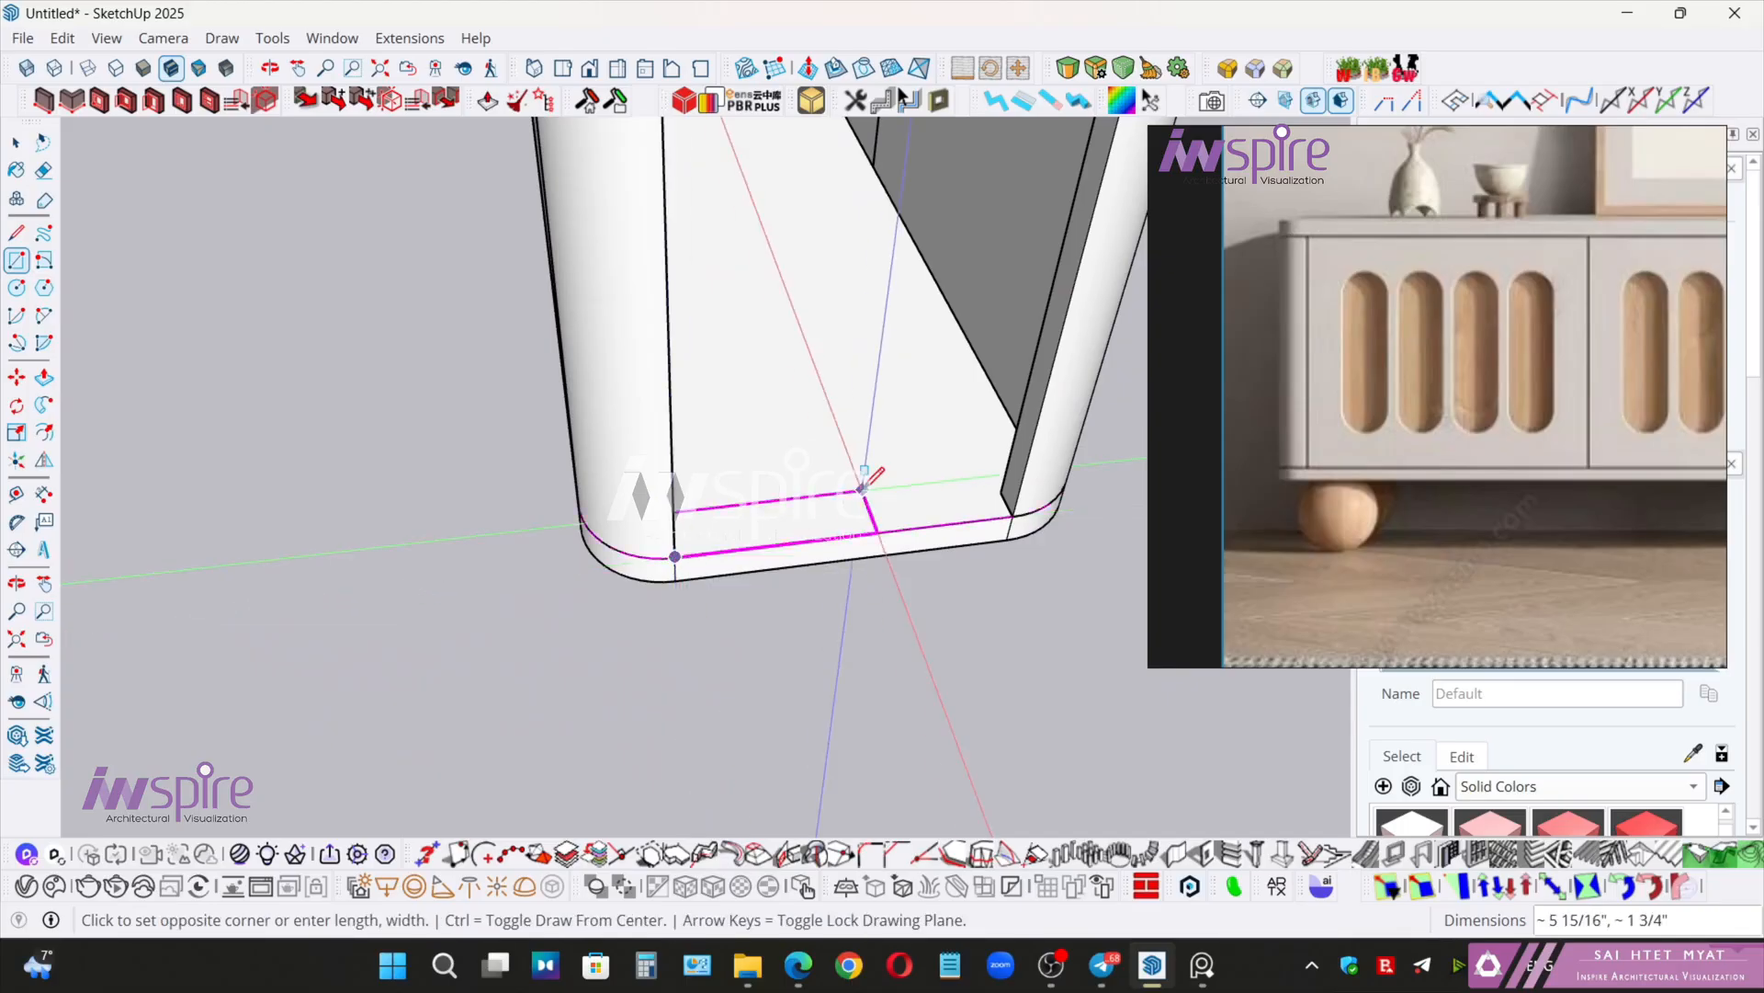
middle_drag(886, 476, 871, 342)
click(835, 293)
key(space)
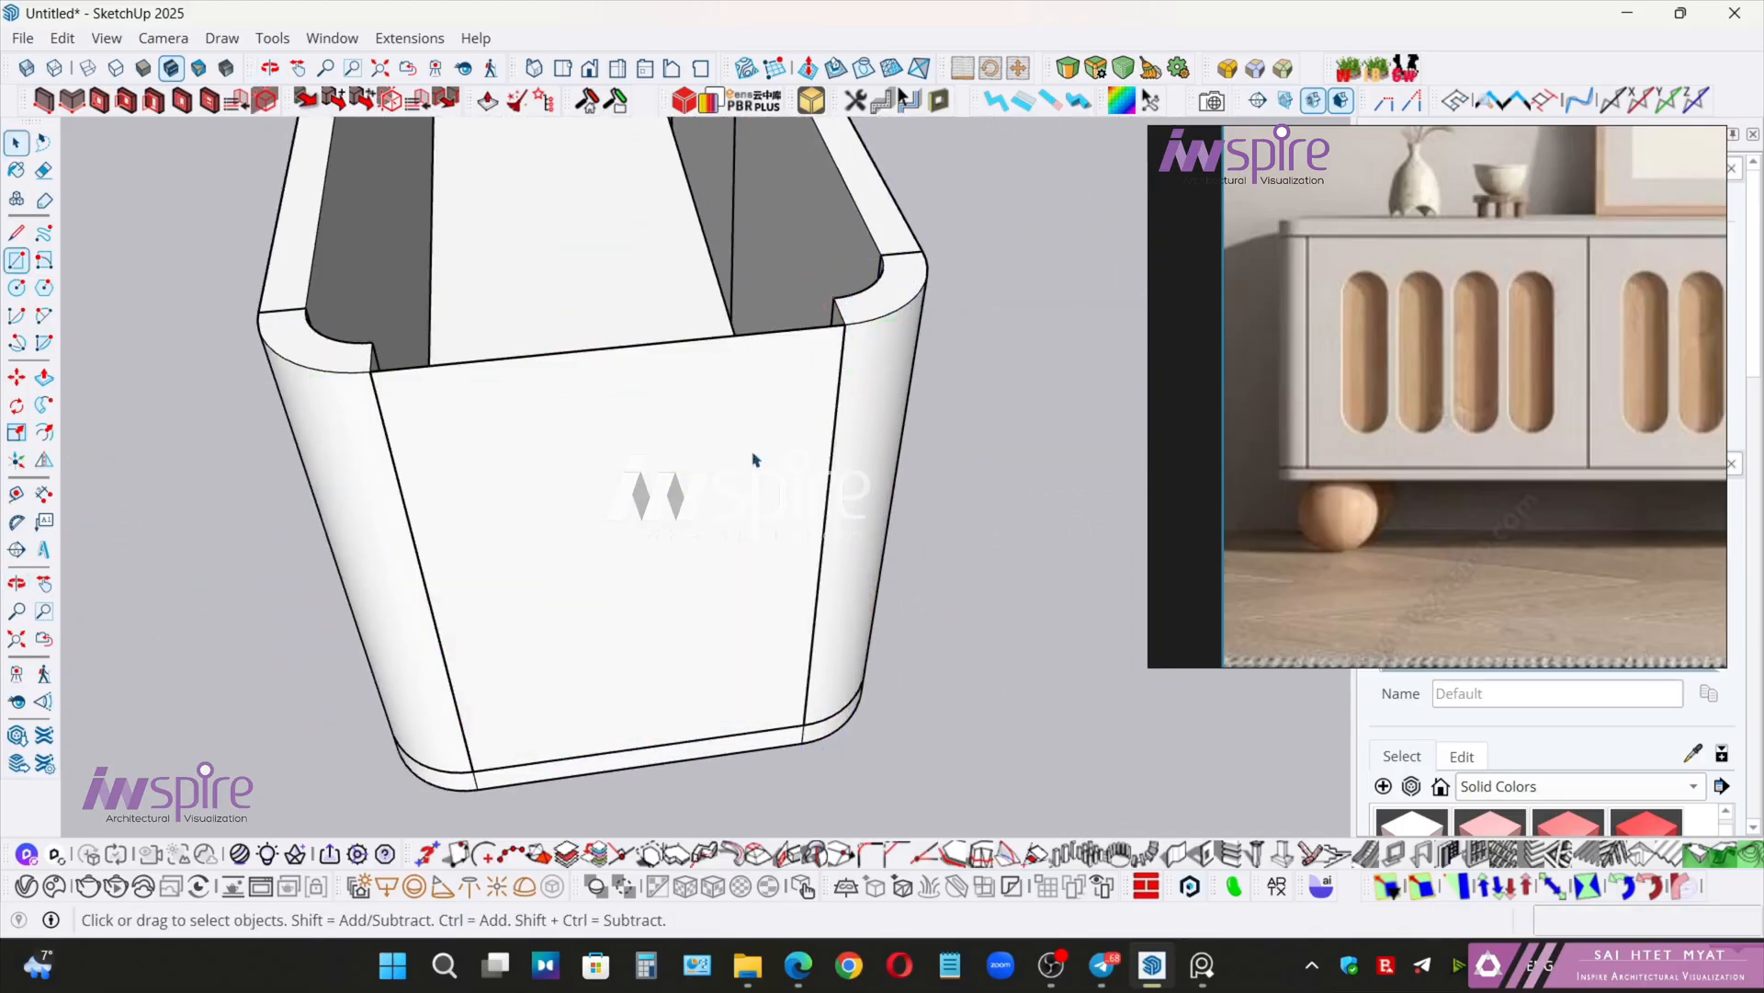
- Push/Pull the left end rectangle inward by 1 inch to form a side panel
middle_drag(756, 459, 750, 501)
key(p)
click(749, 501)
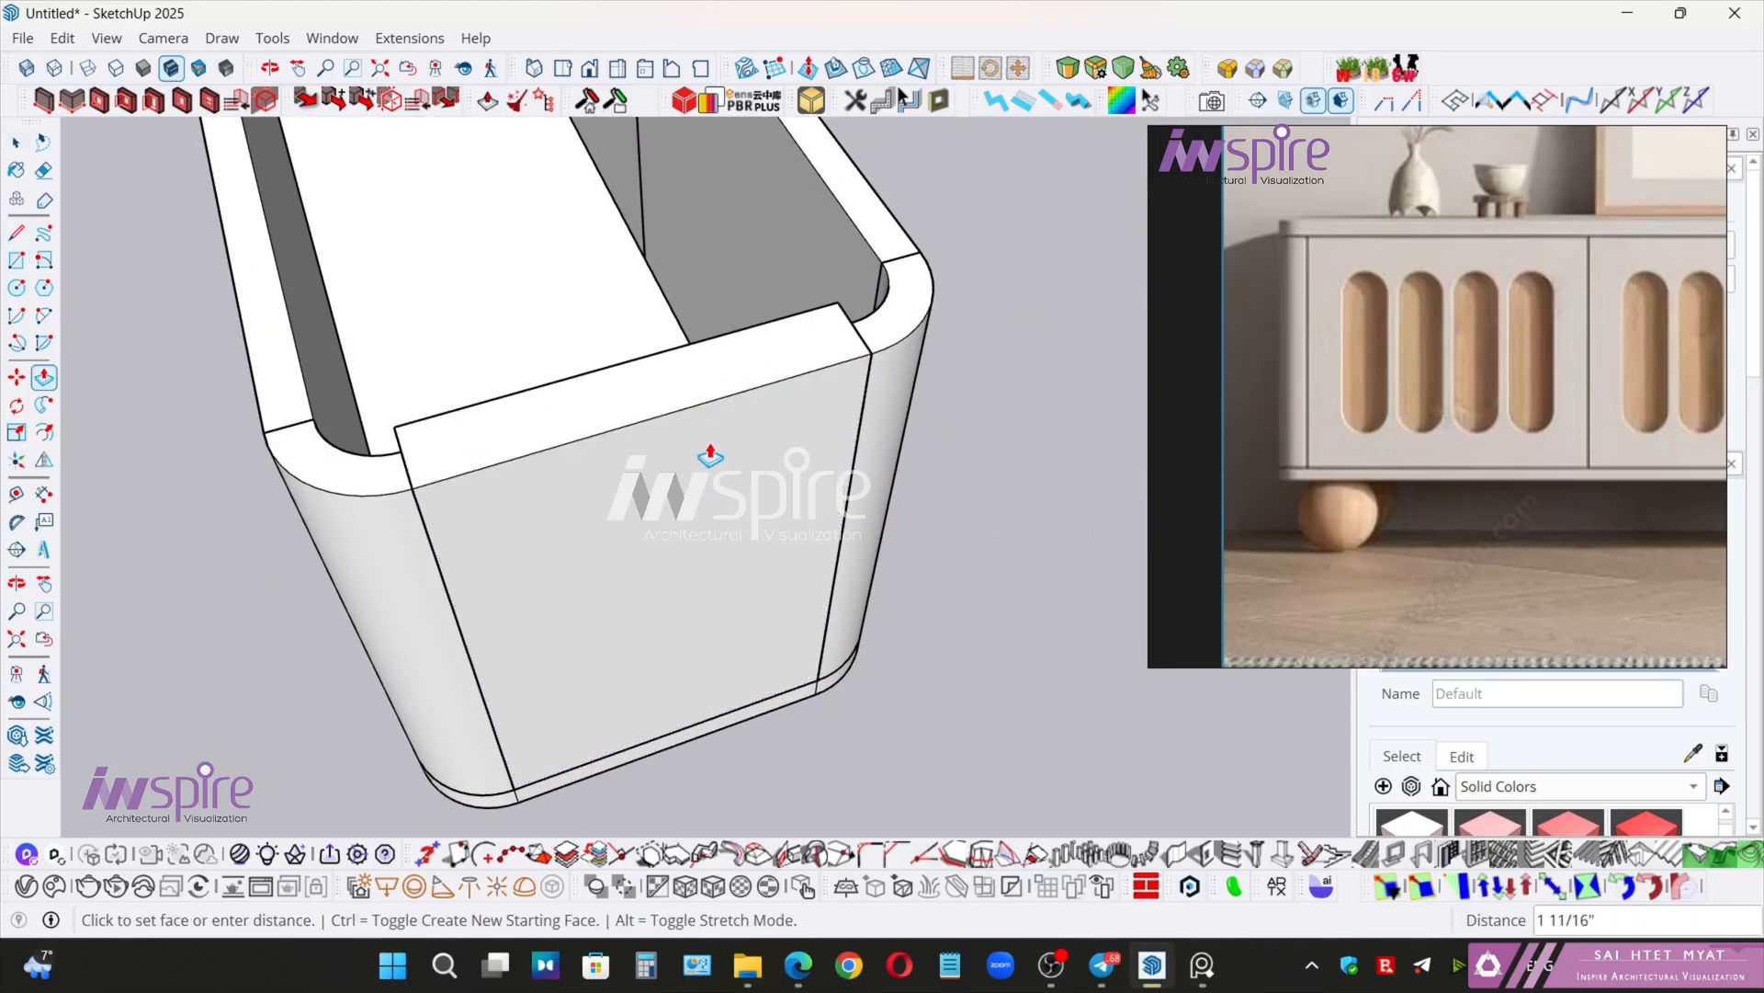
text(1)
key(Return)
key(space)
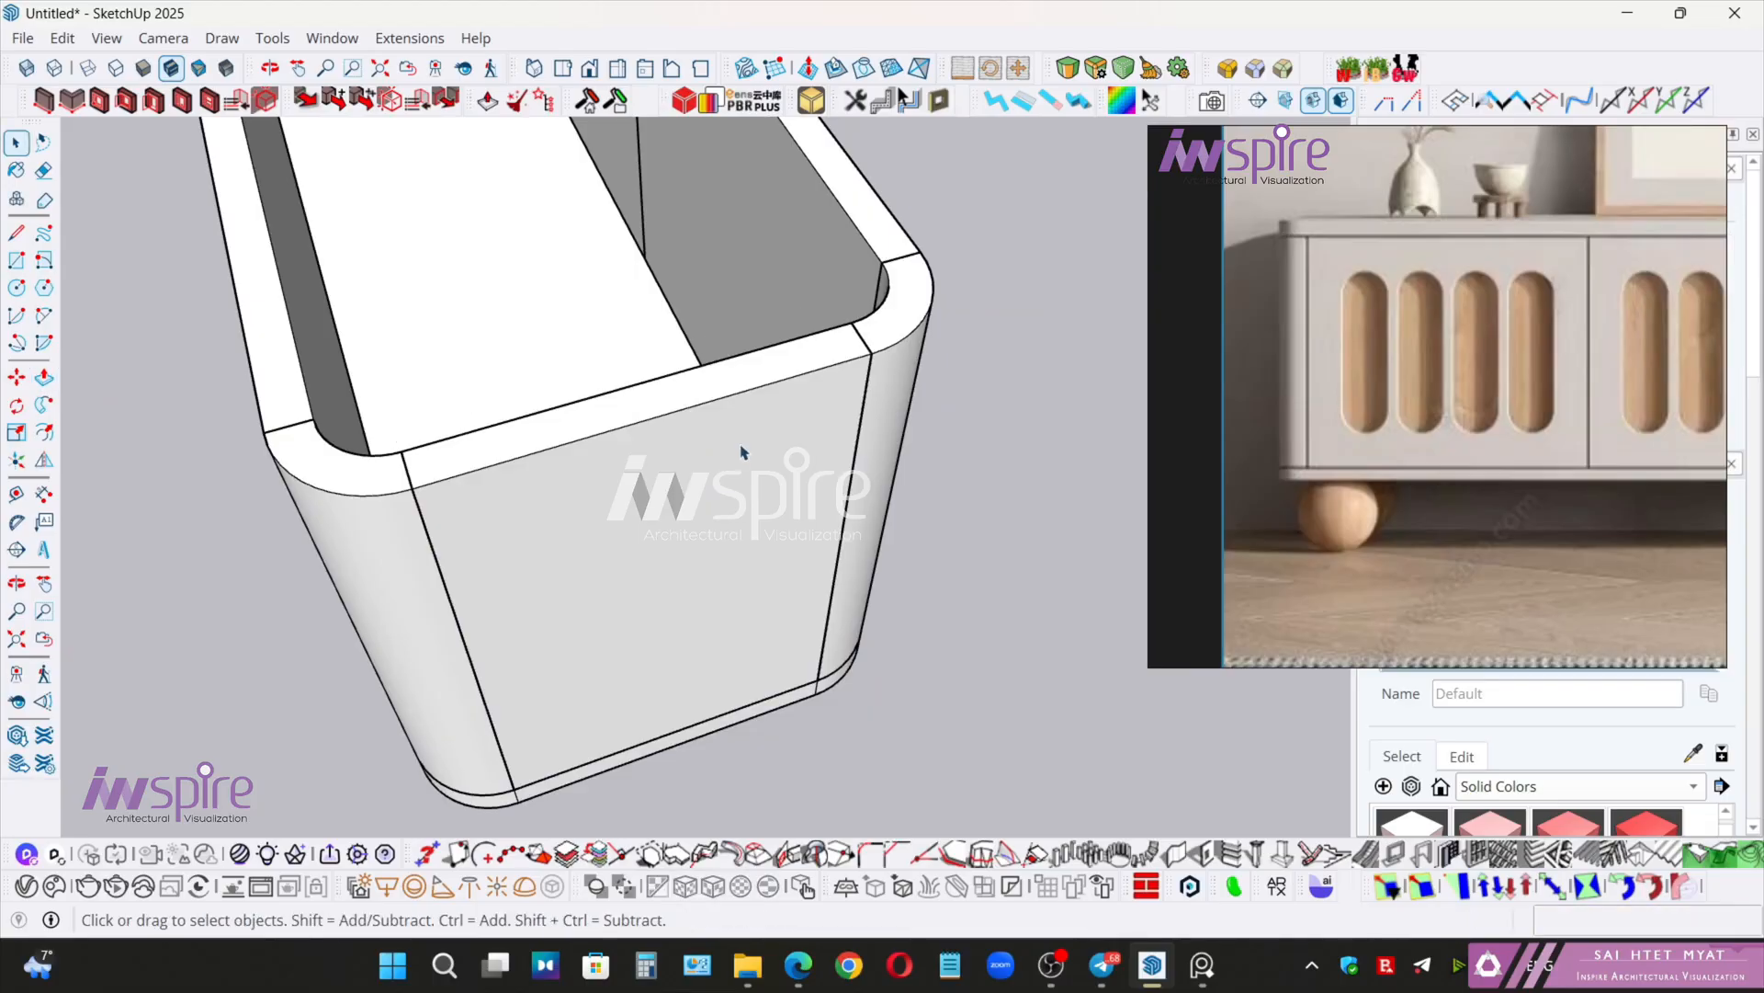
- Select the whole left side panel and copy it along the red axis to the right end, flush between the rounded corner posts
double_click(743, 452)
click(717, 401)
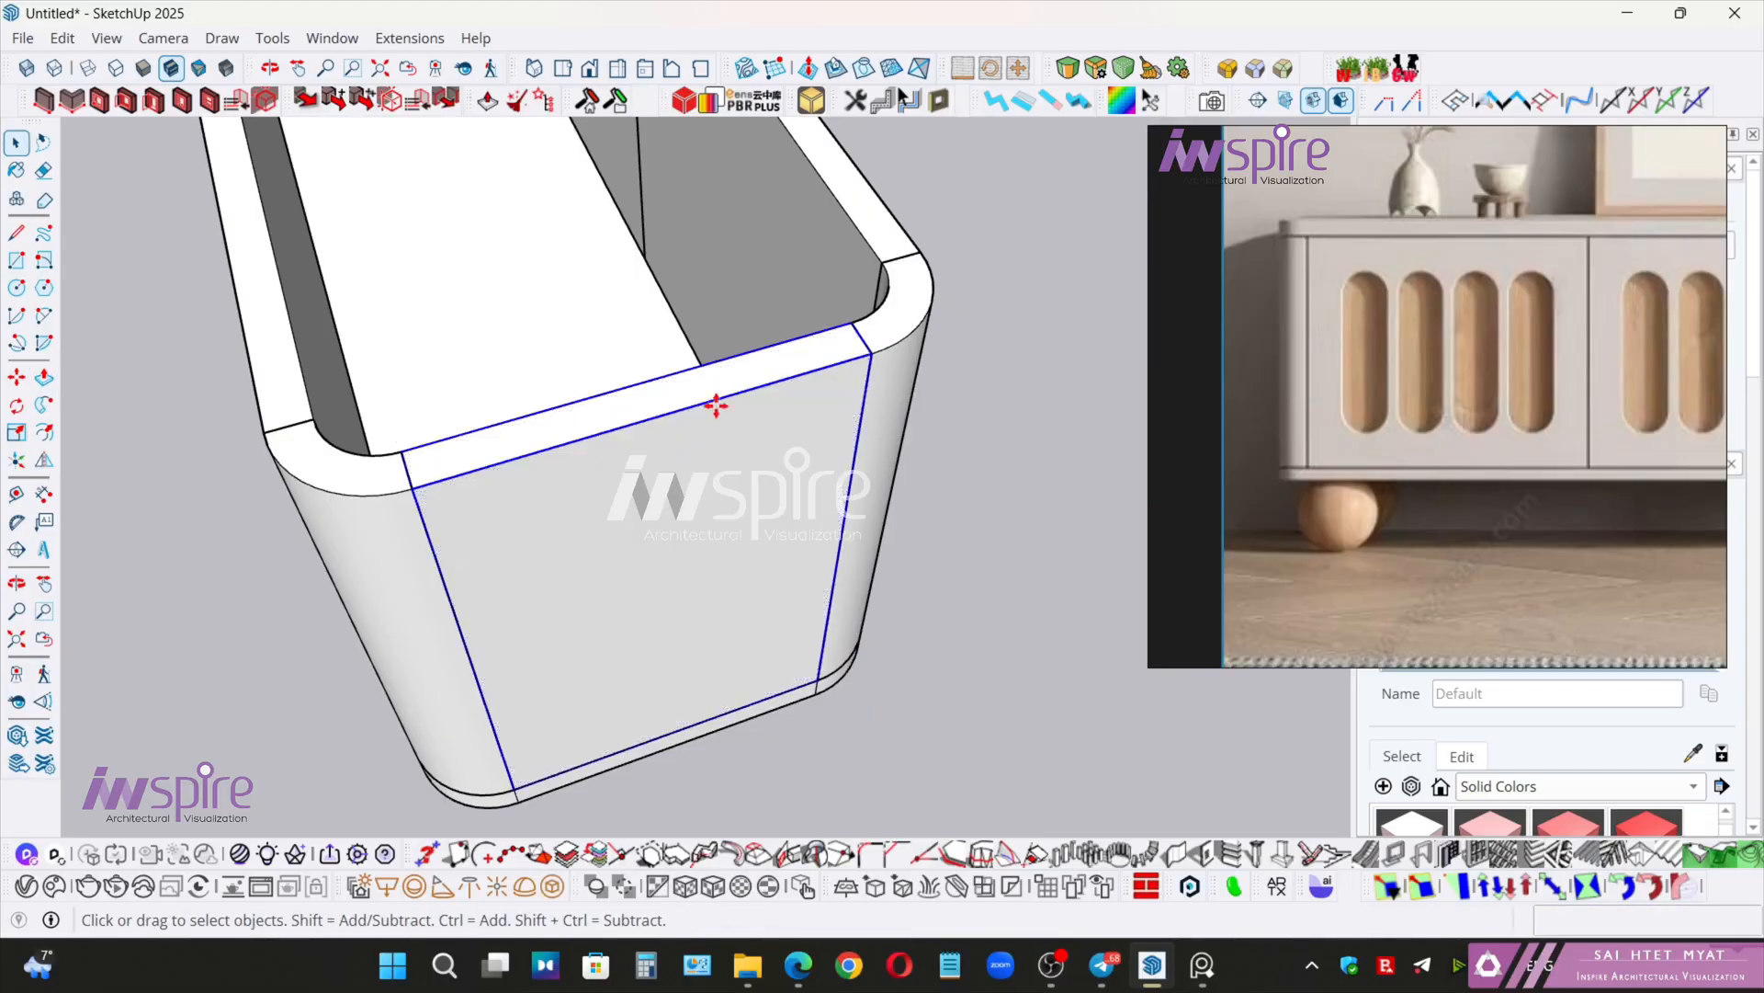
key(m)
key(ctrl)
click(851, 322)
key(Right)
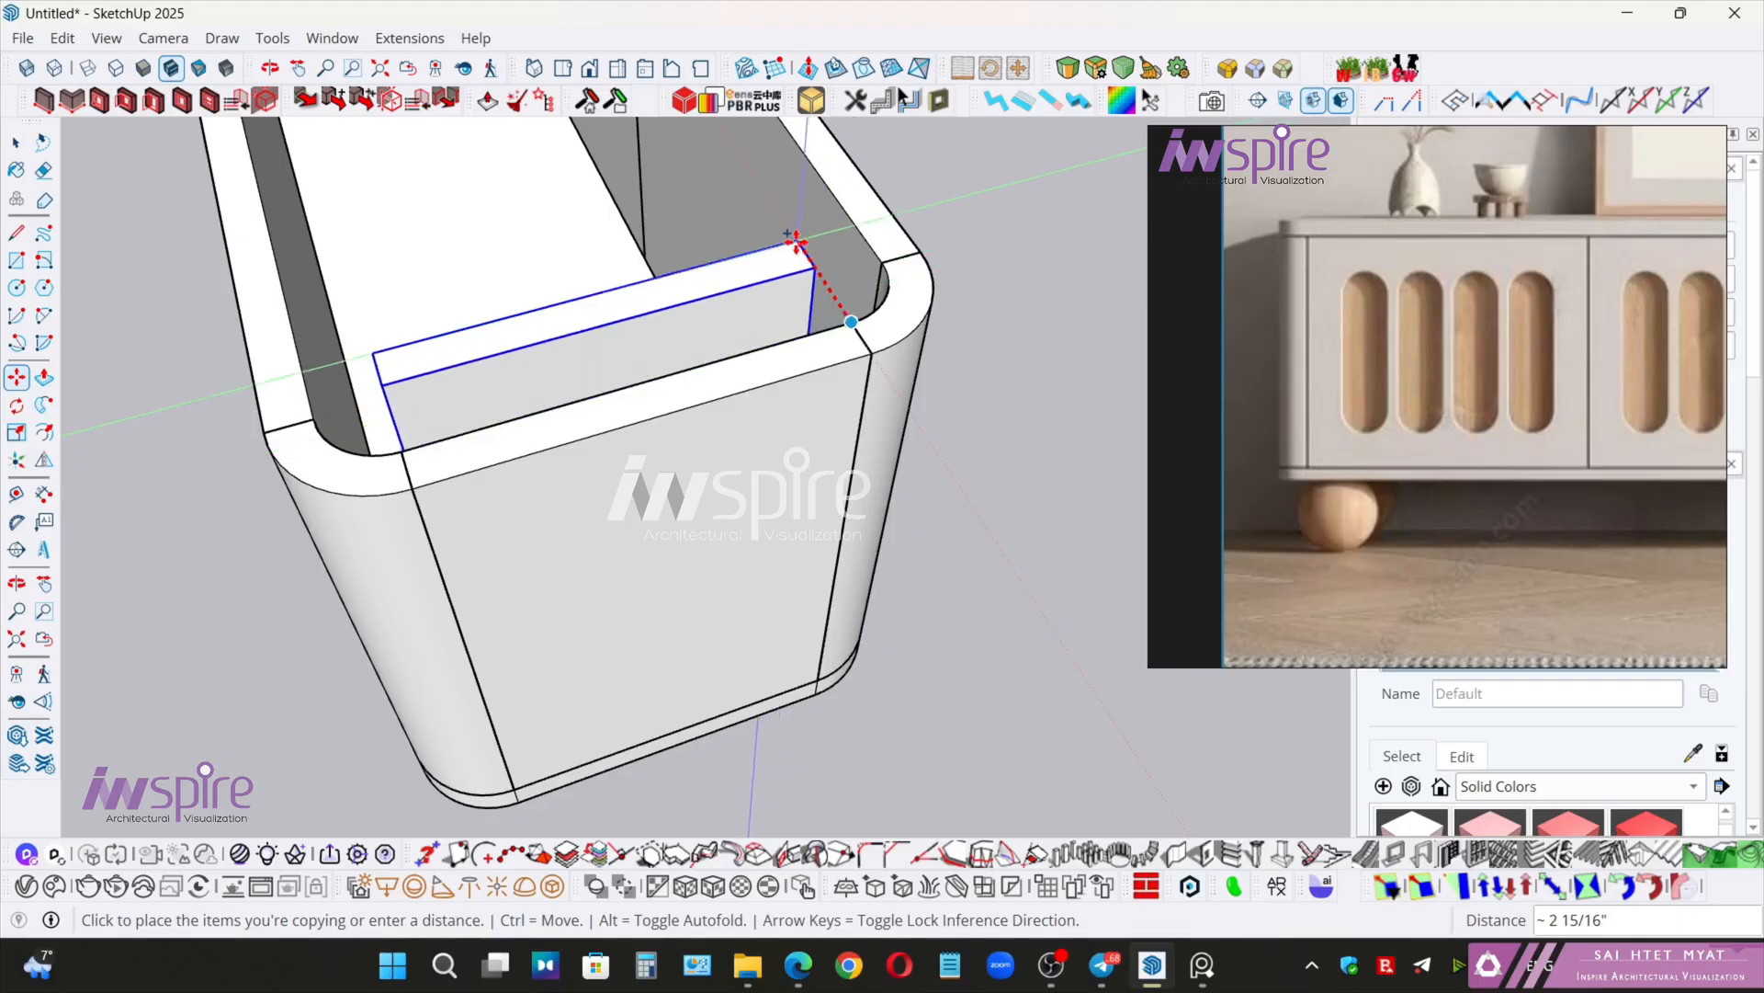
scroll(797, 241, down, 3)
shift+middle_drag(785, 266, 707, 735)
scroll(638, 612, down, 2)
scroll(635, 593, up, 2)
scroll(717, 510, up, 2)
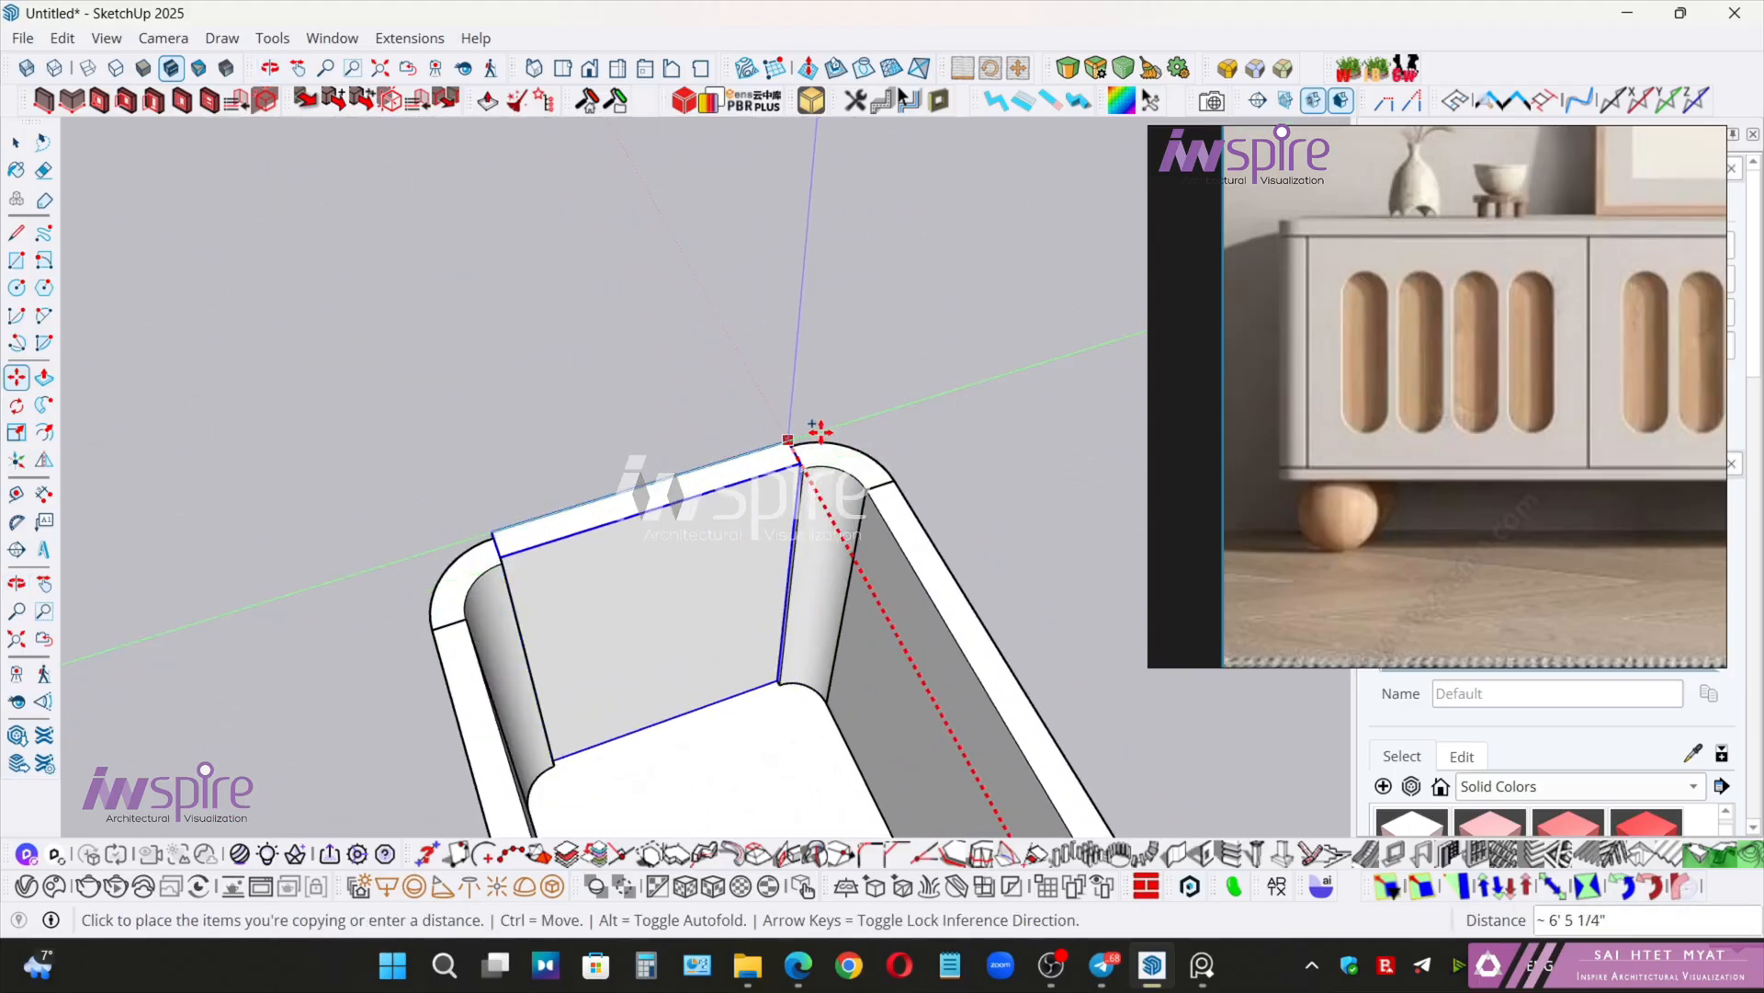
click(795, 450)
key(space)
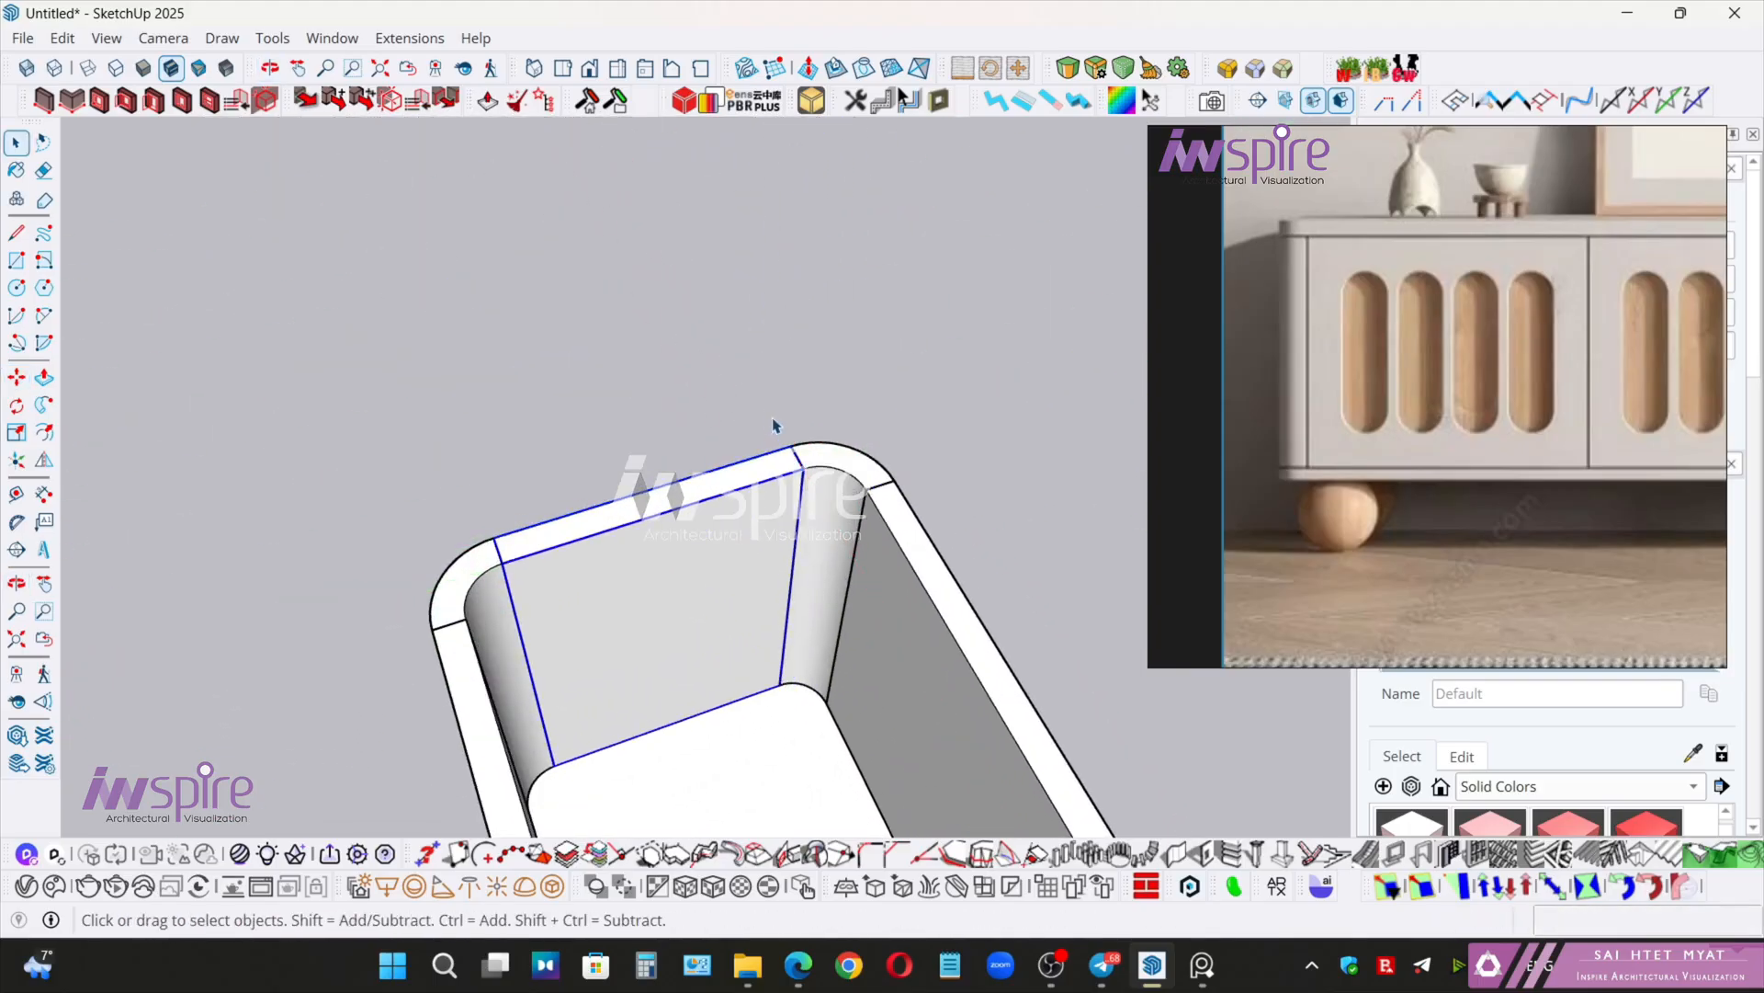
- Bring the cabinet top back into view over the doors and side panels
middle_drag(779, 529, 715, 548)
scroll(331, 593, down, 2)
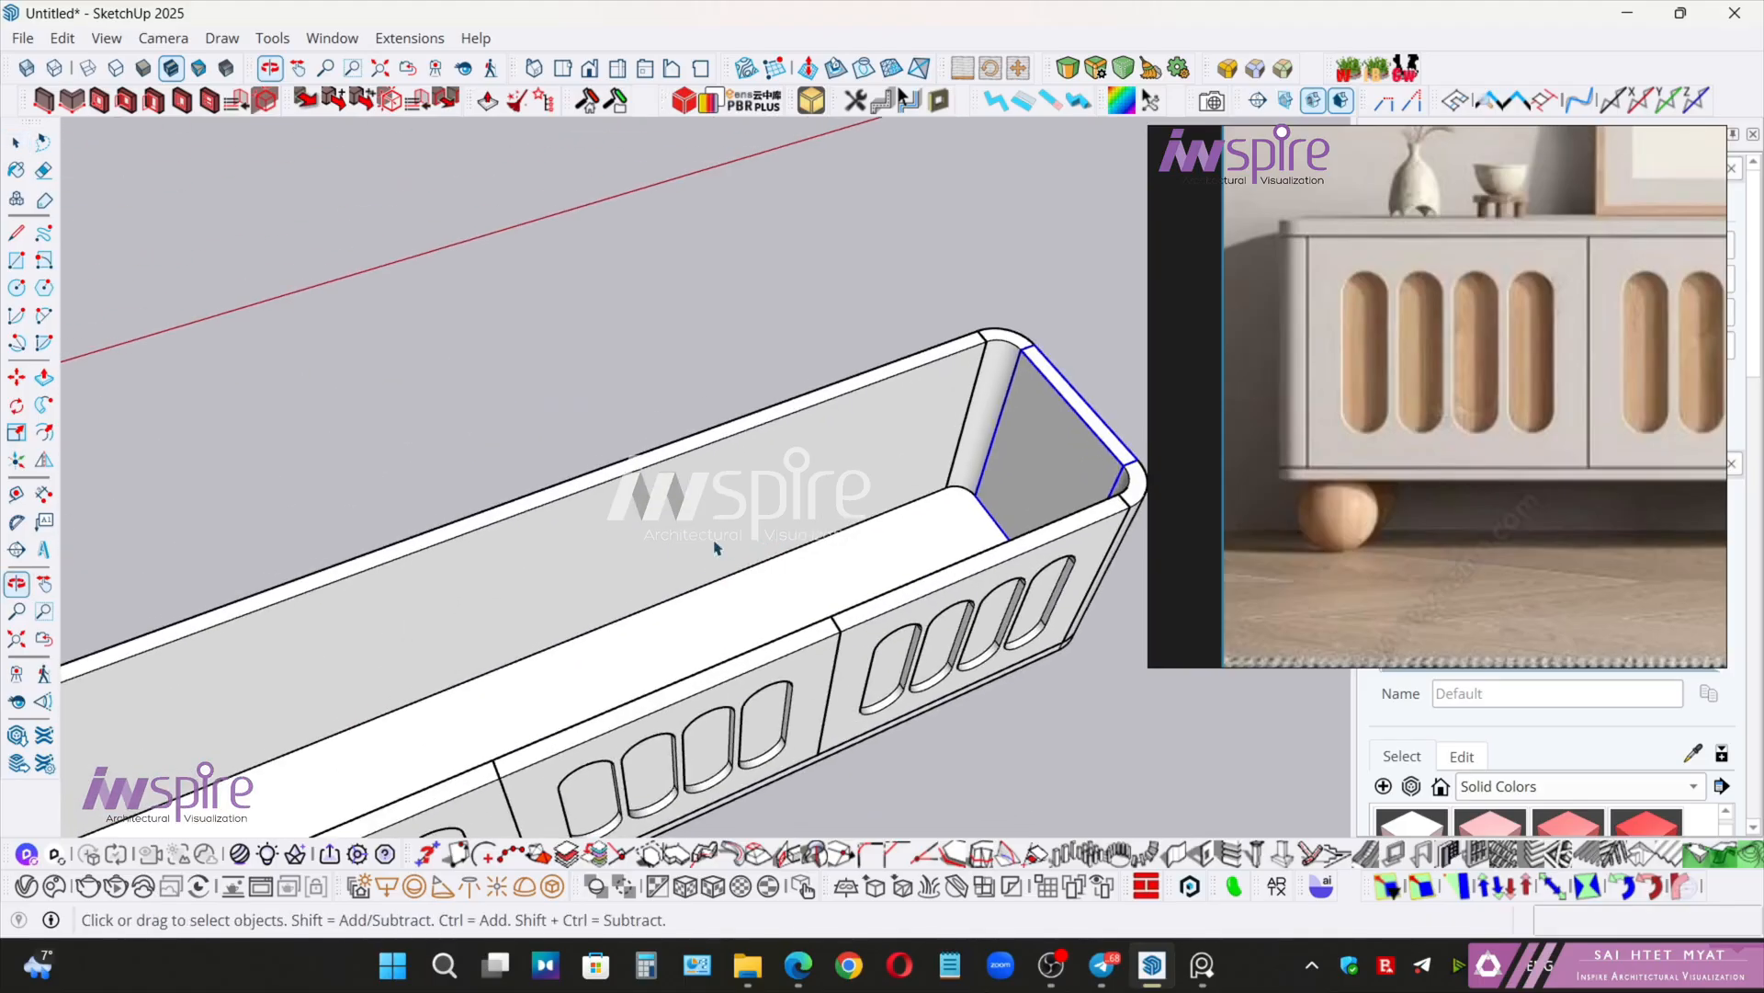
scroll(669, 520, down, 2)
middle_drag(650, 481, 760, 396)
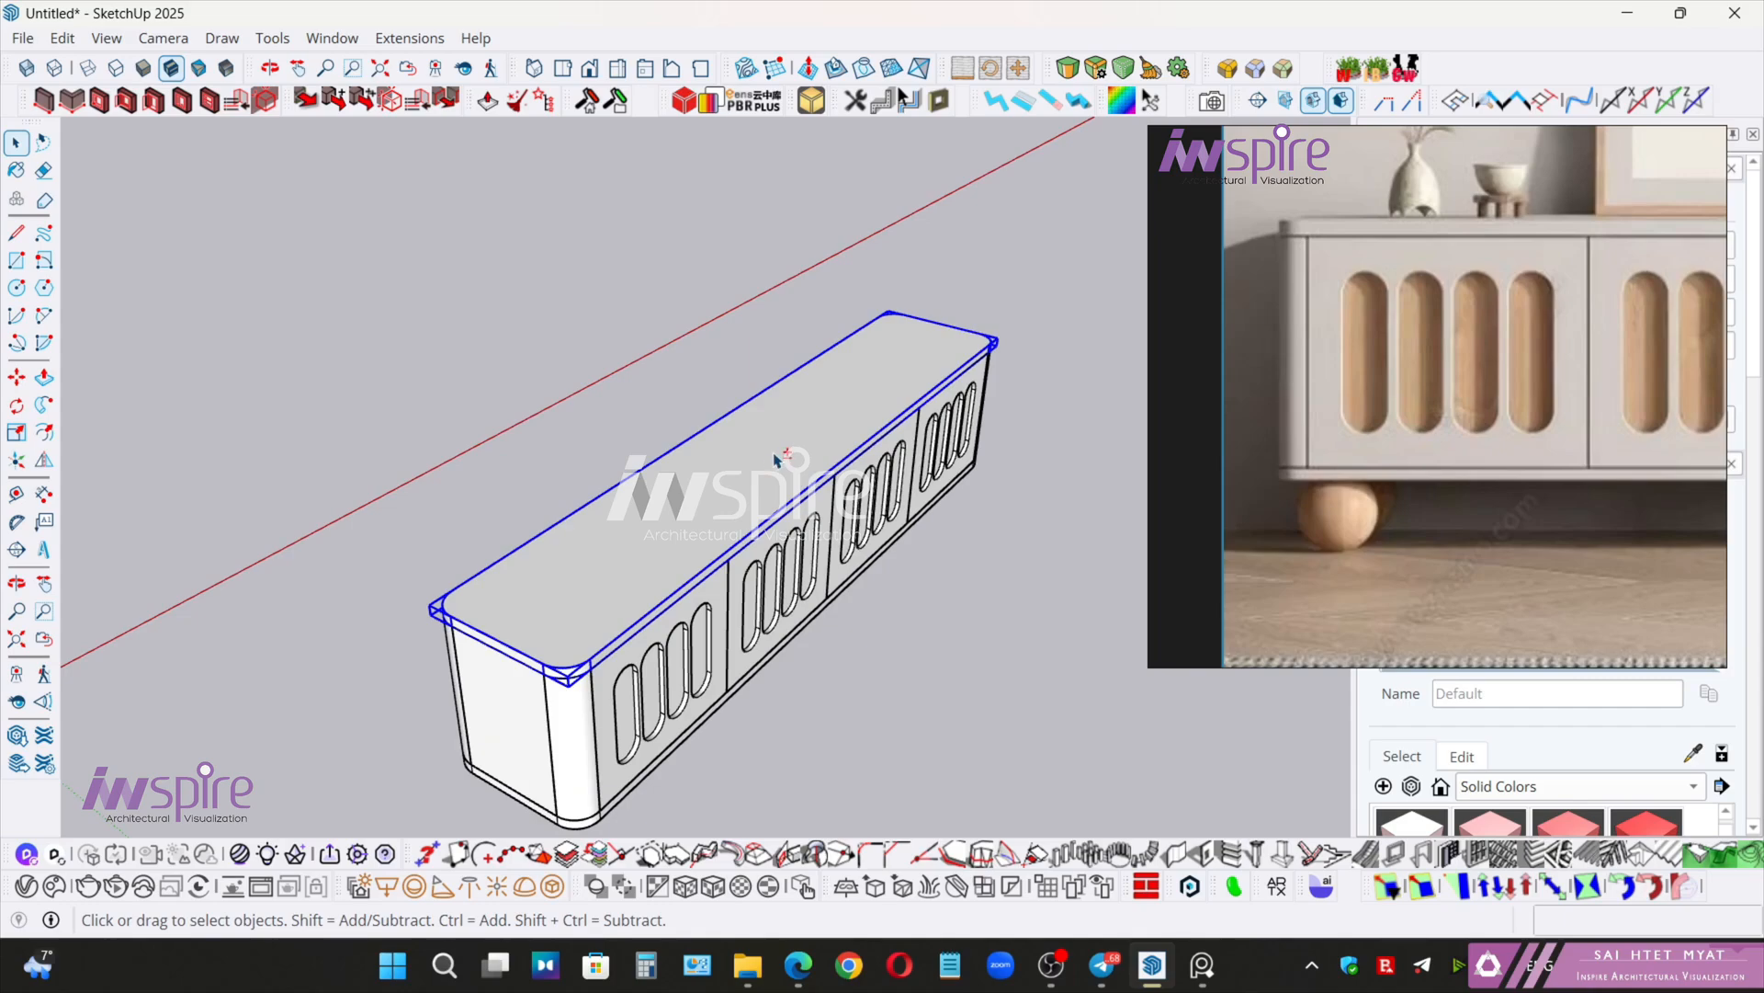
click(777, 459)
key(Delete)
key(ctrl+z)
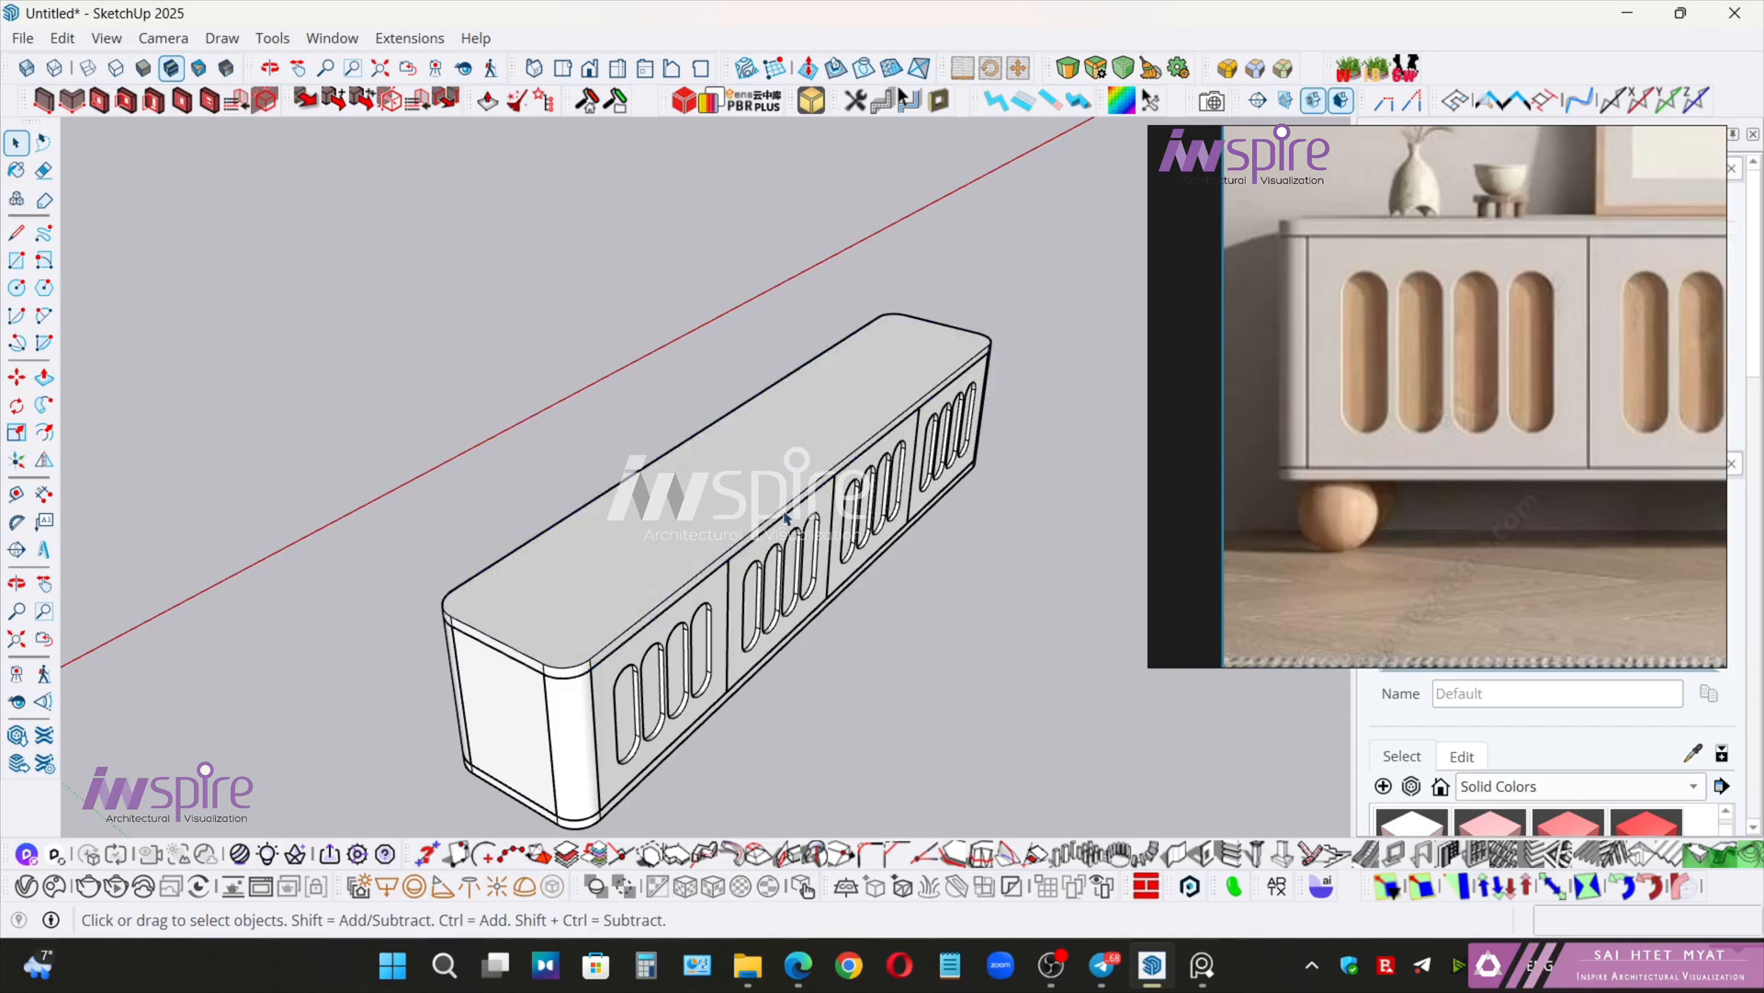
- Open the left front rounded corner post for editing and raise its bottom end by 0.2 inch
middle_drag(762, 528, 584, 559)
middle_drag(395, 683, 321, 567)
scroll(359, 533, up, 3)
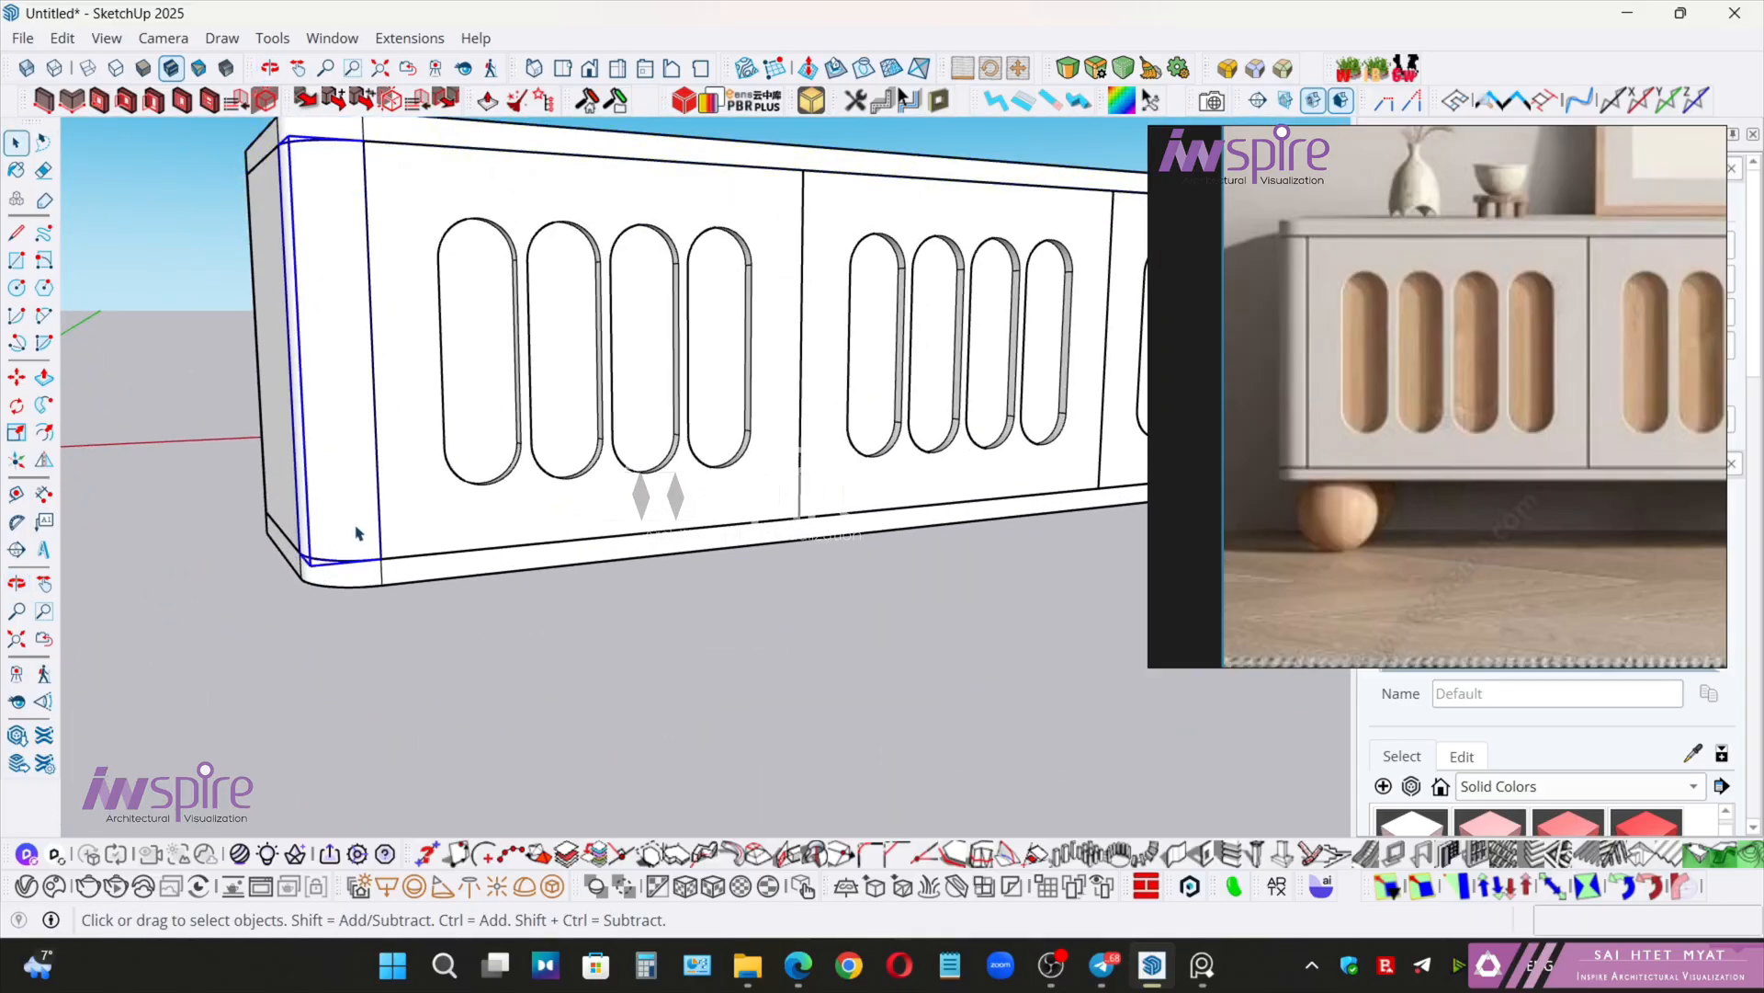
middle_drag(379, 511, 519, 555)
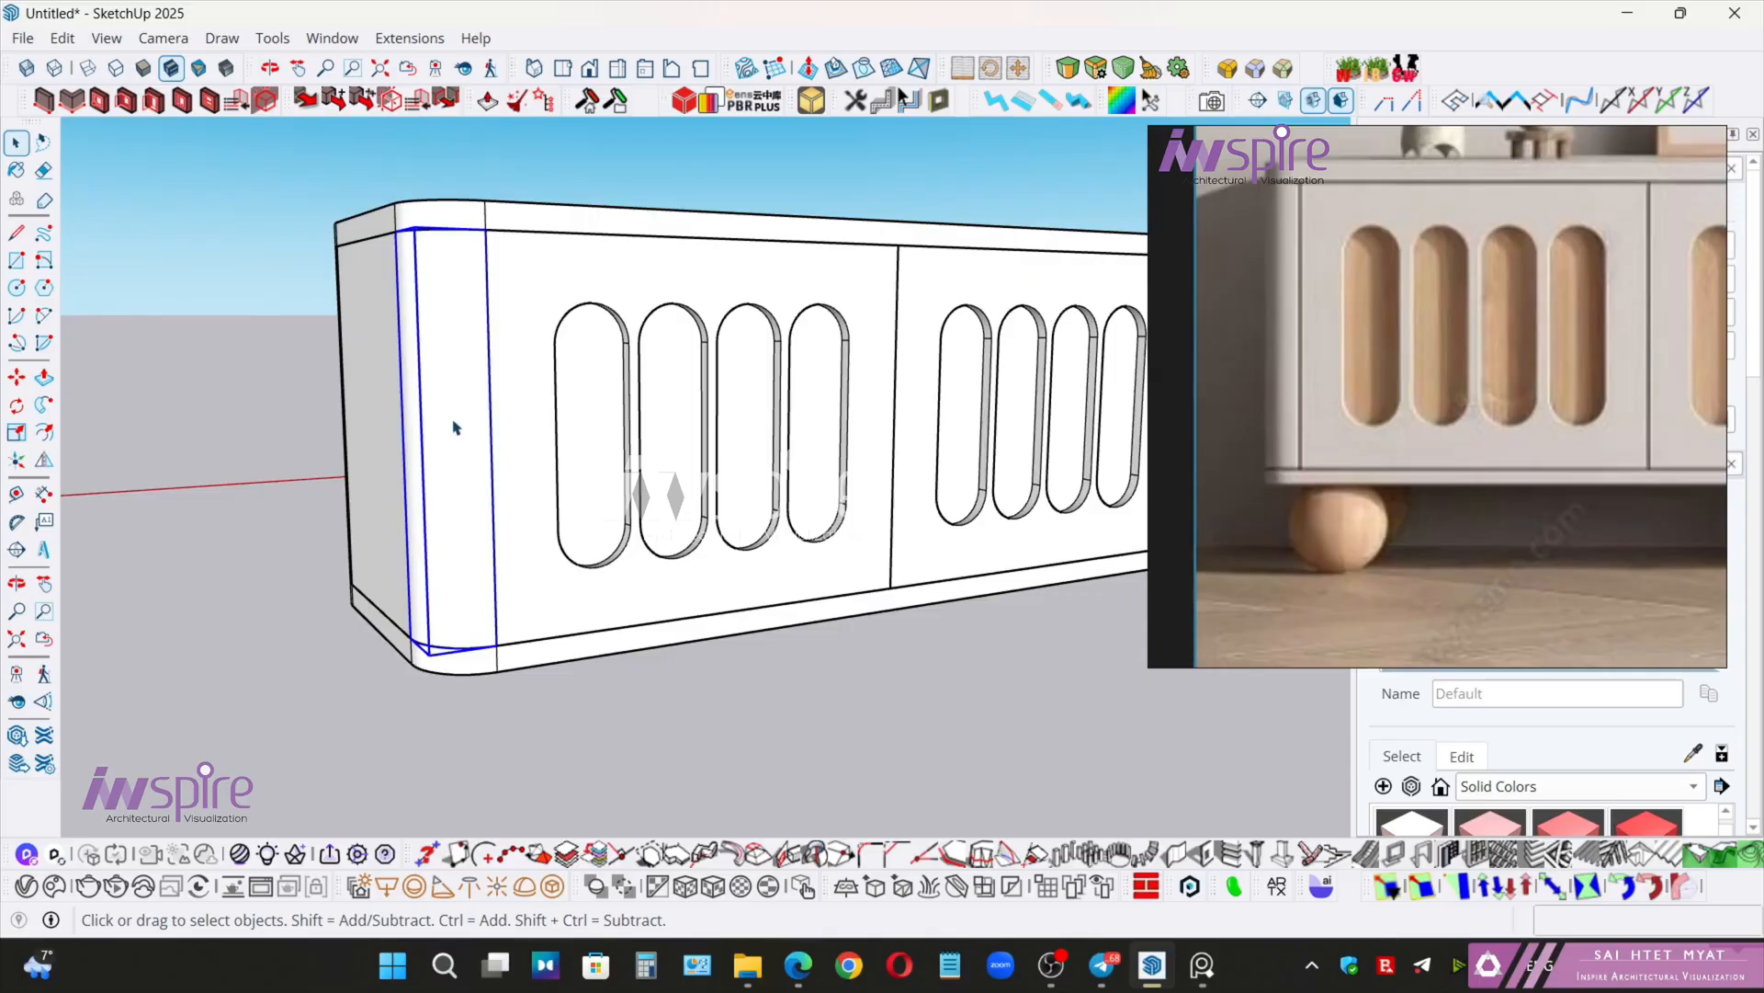
middle_drag(455, 428, 470, 574)
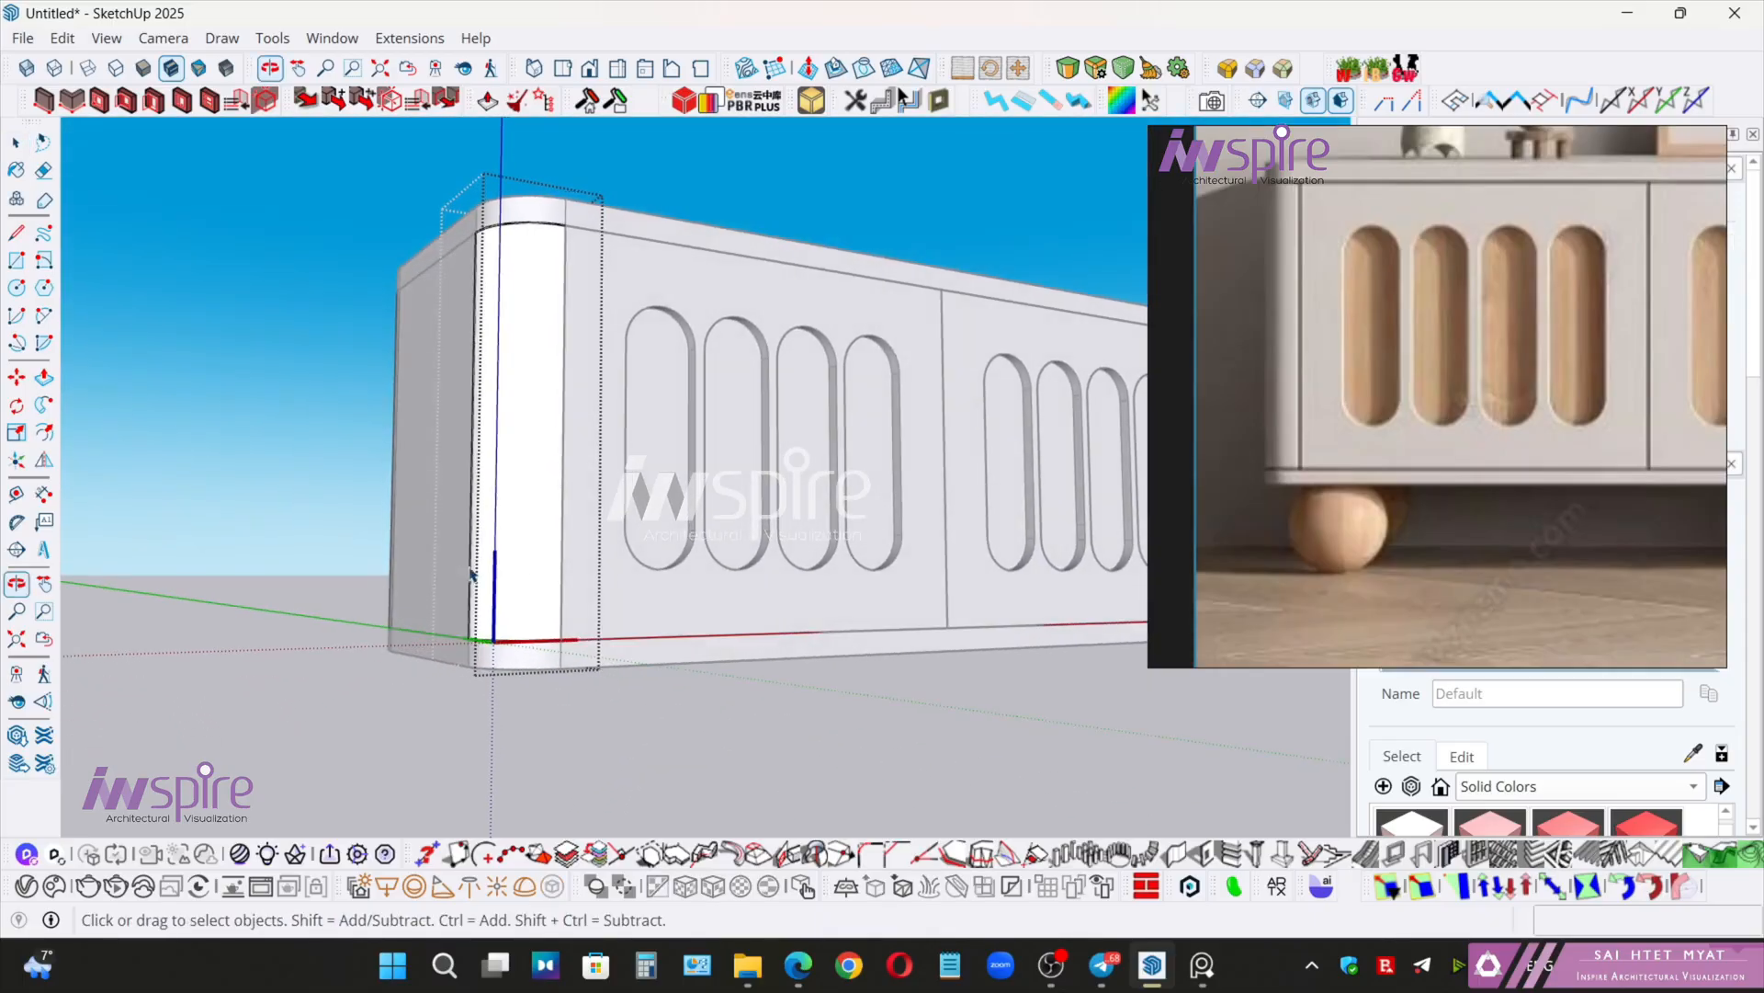
scroll(588, 685, up, 3)
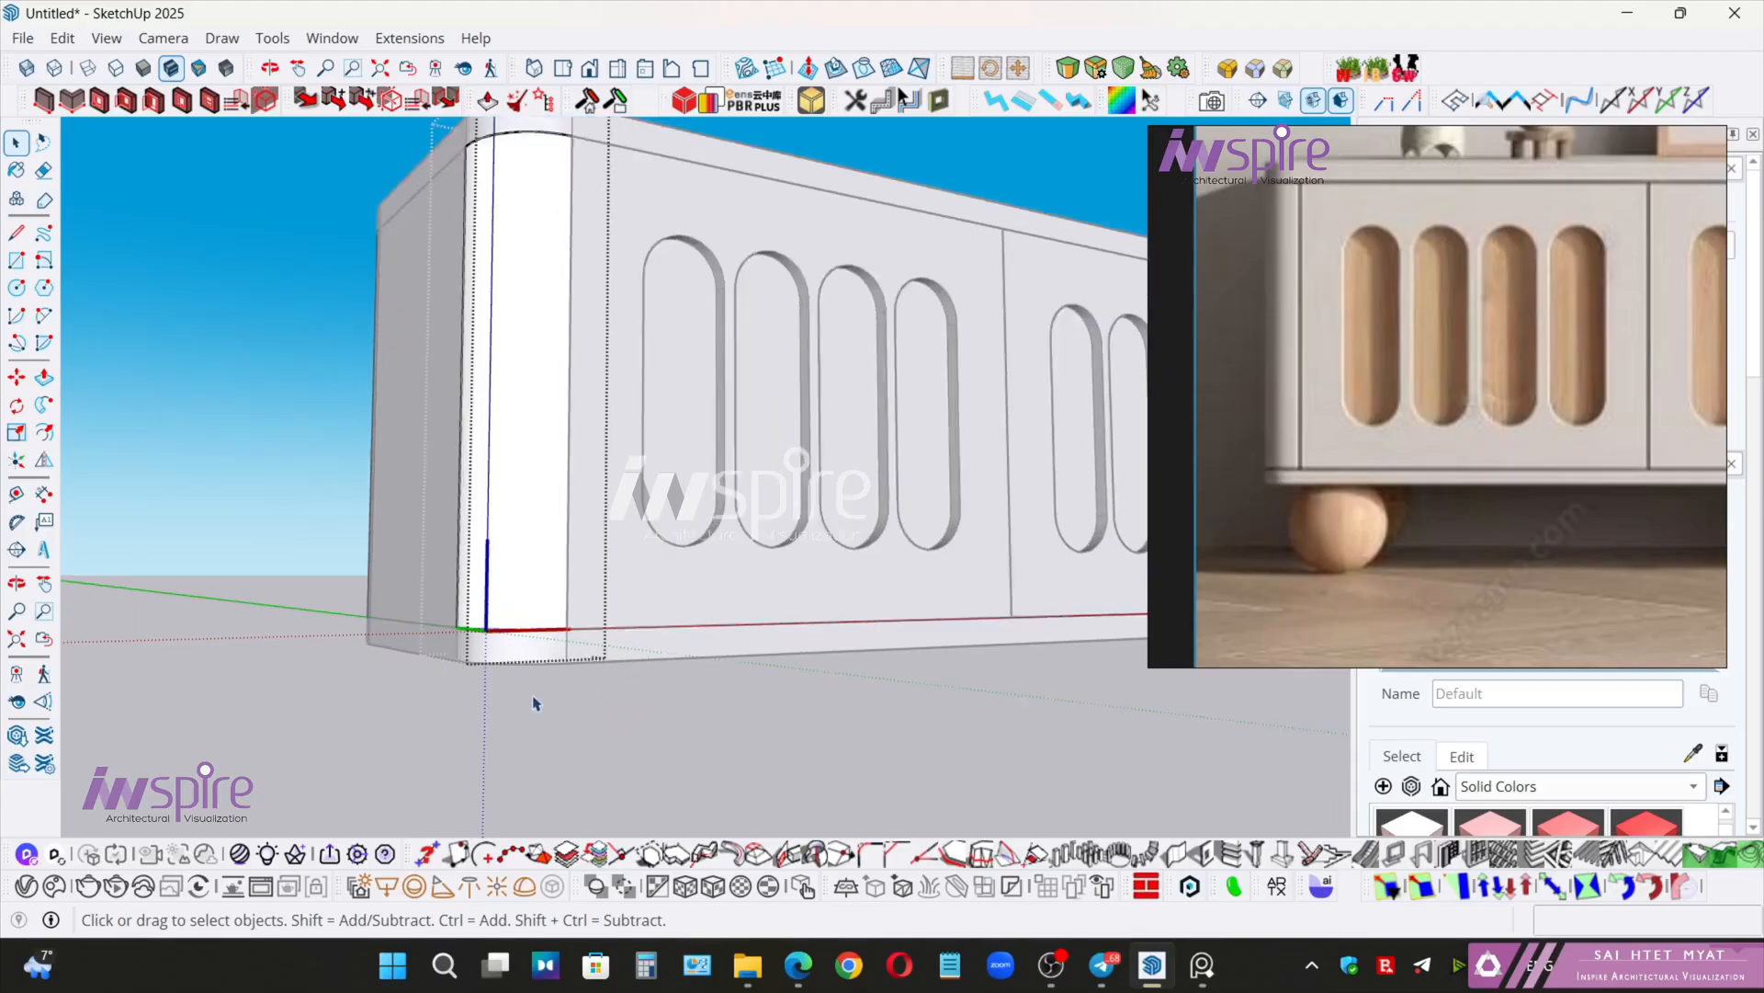
drag(409, 584, 730, 725)
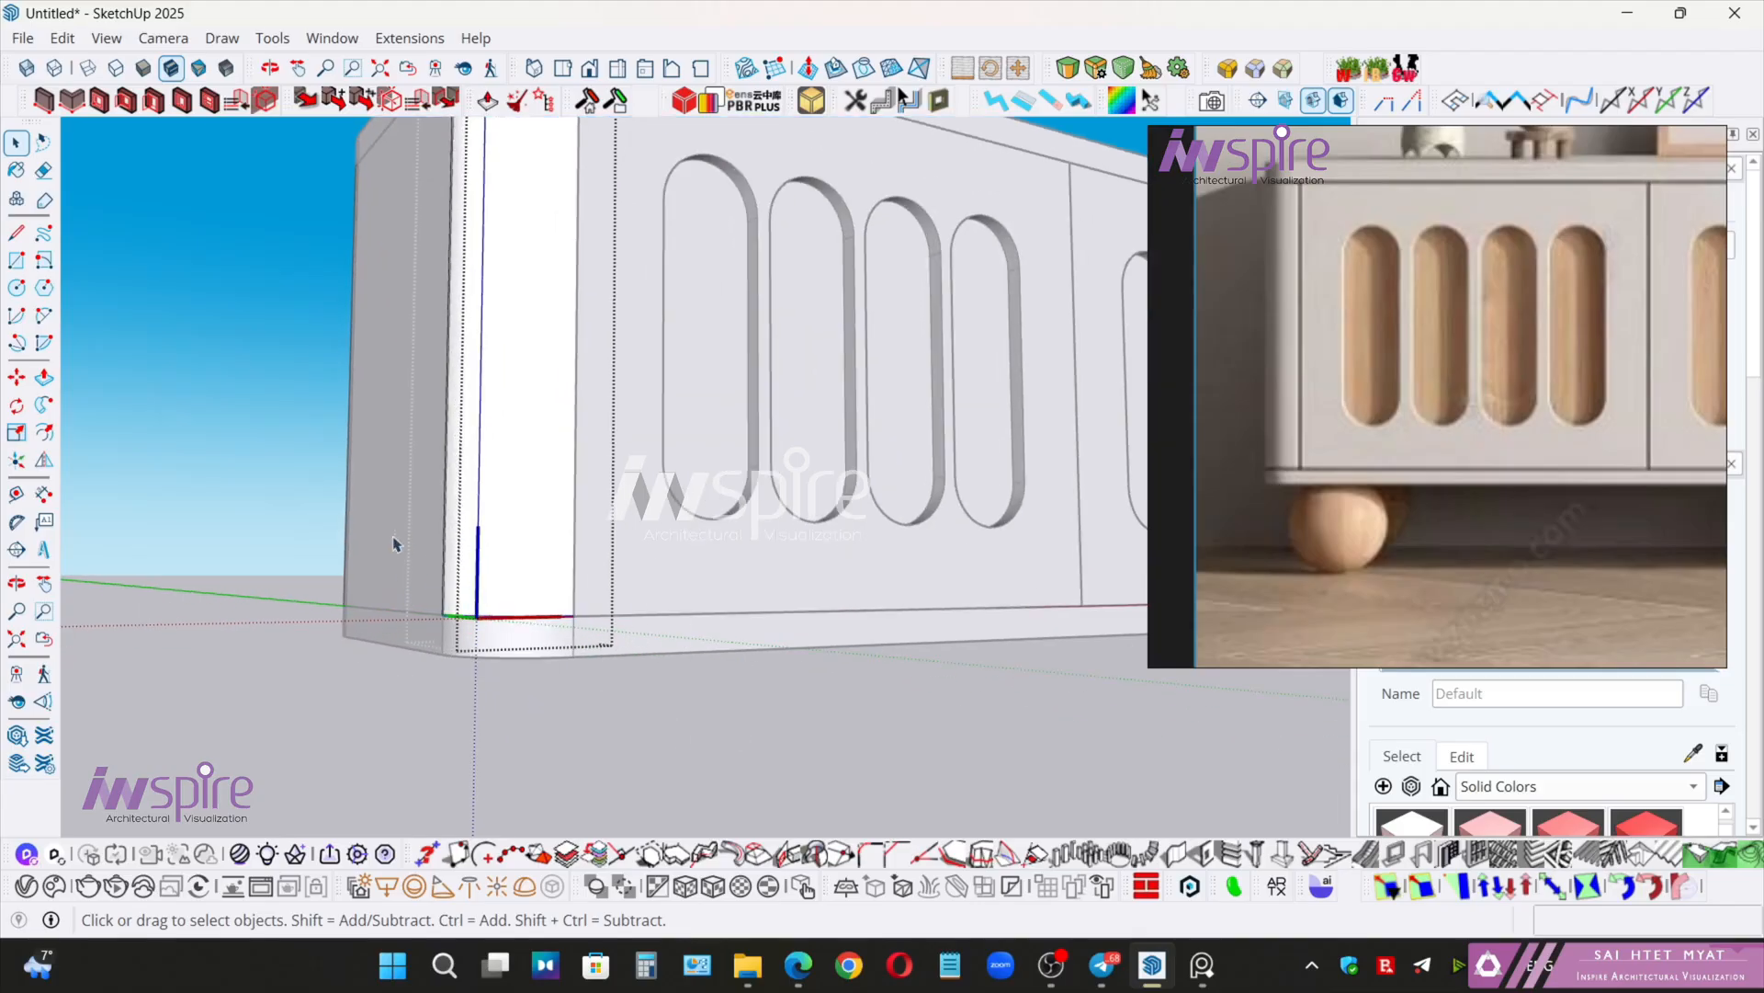
drag(537, 677, 636, 752)
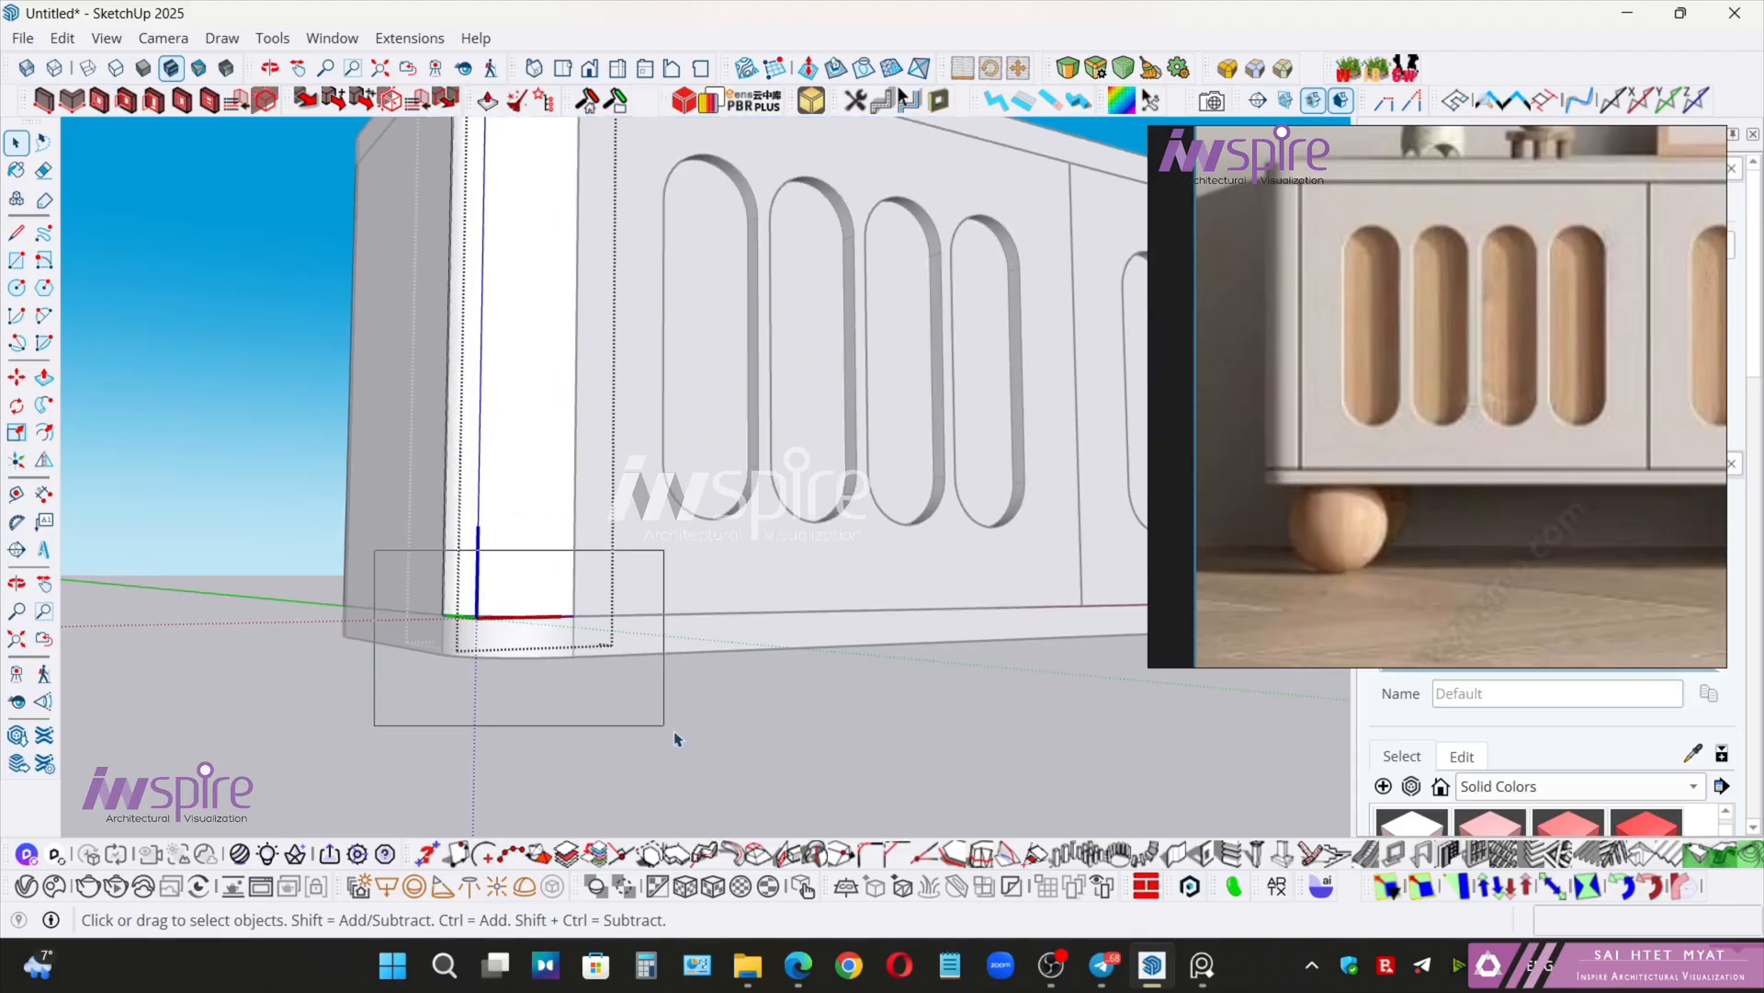
key(m)
click(631, 576)
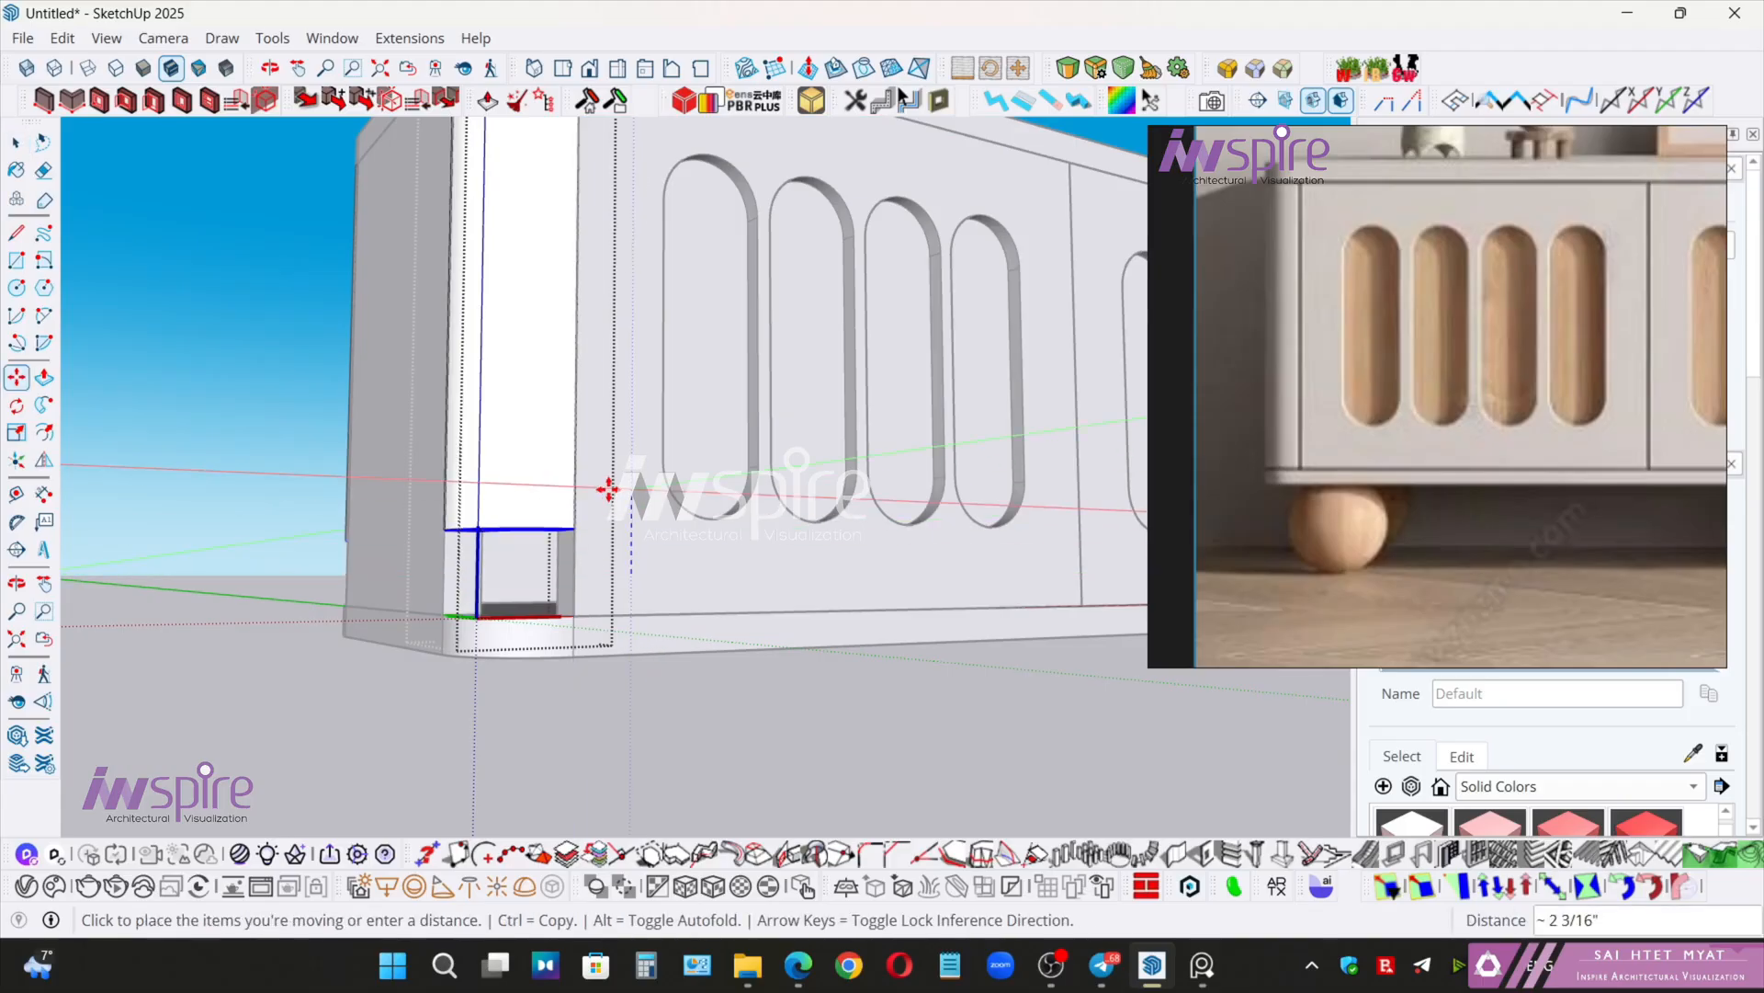
key(Return)
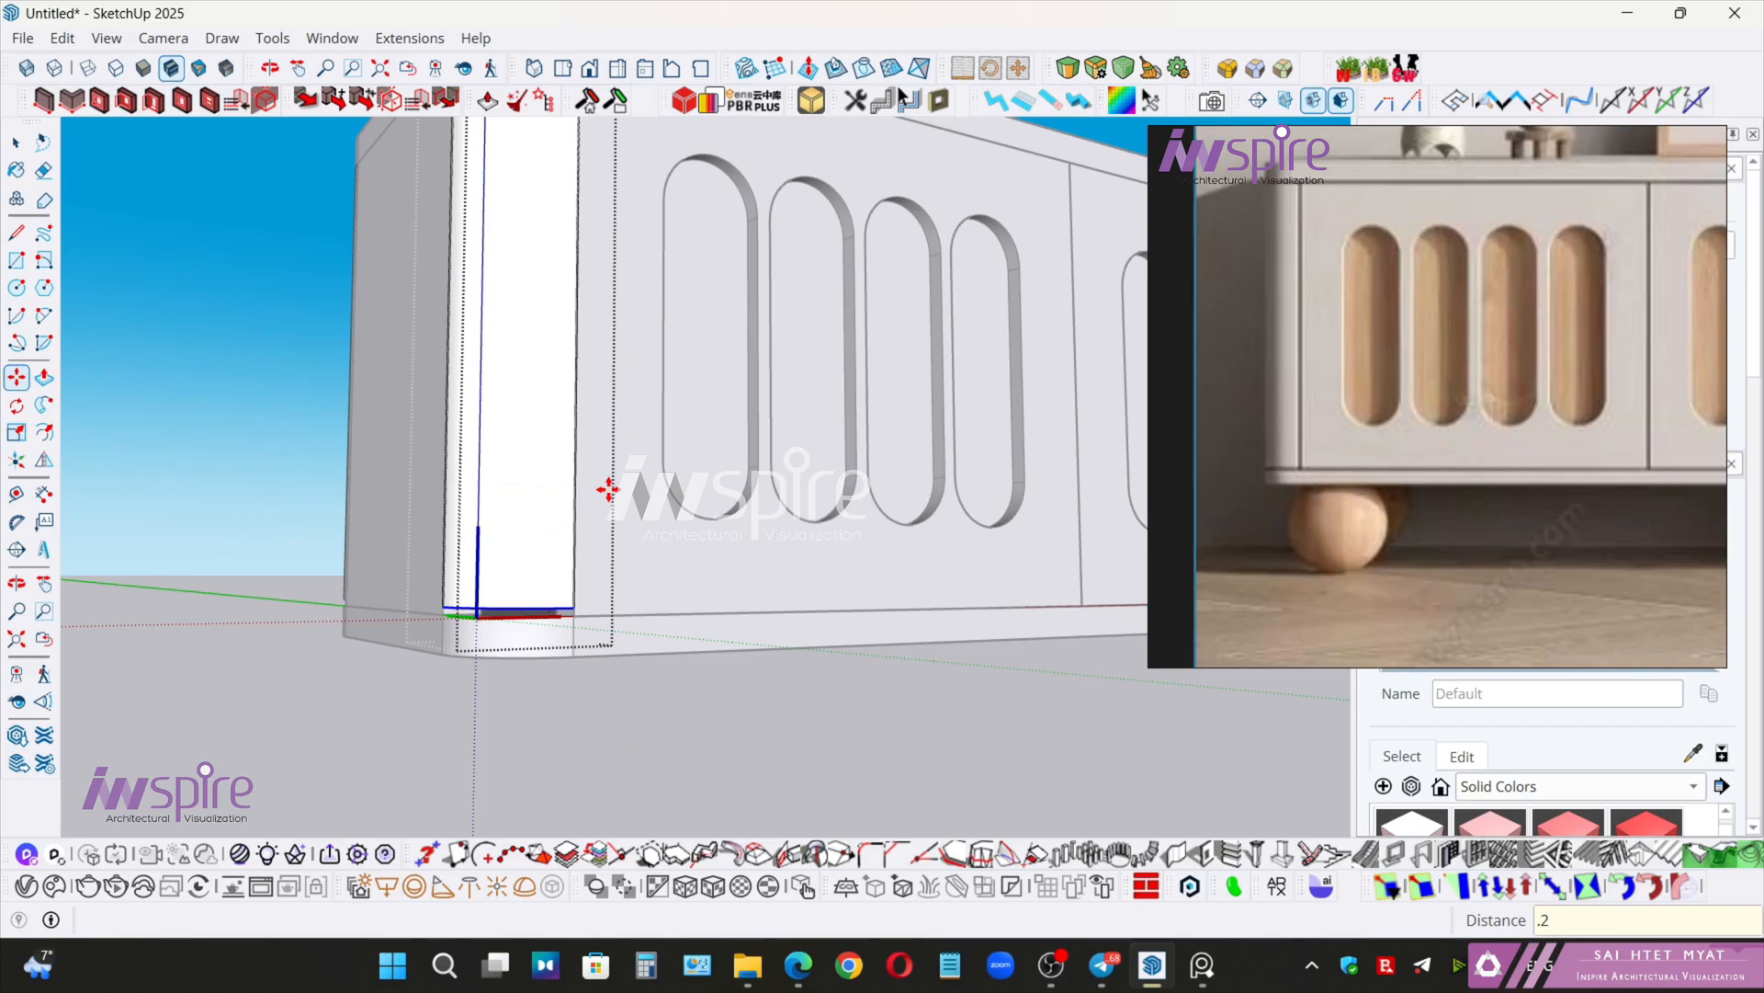
- Replace the 0.2 inch move of the corner post's bottom end with a 0.15 inch raise
scroll(533, 616, up, 4)
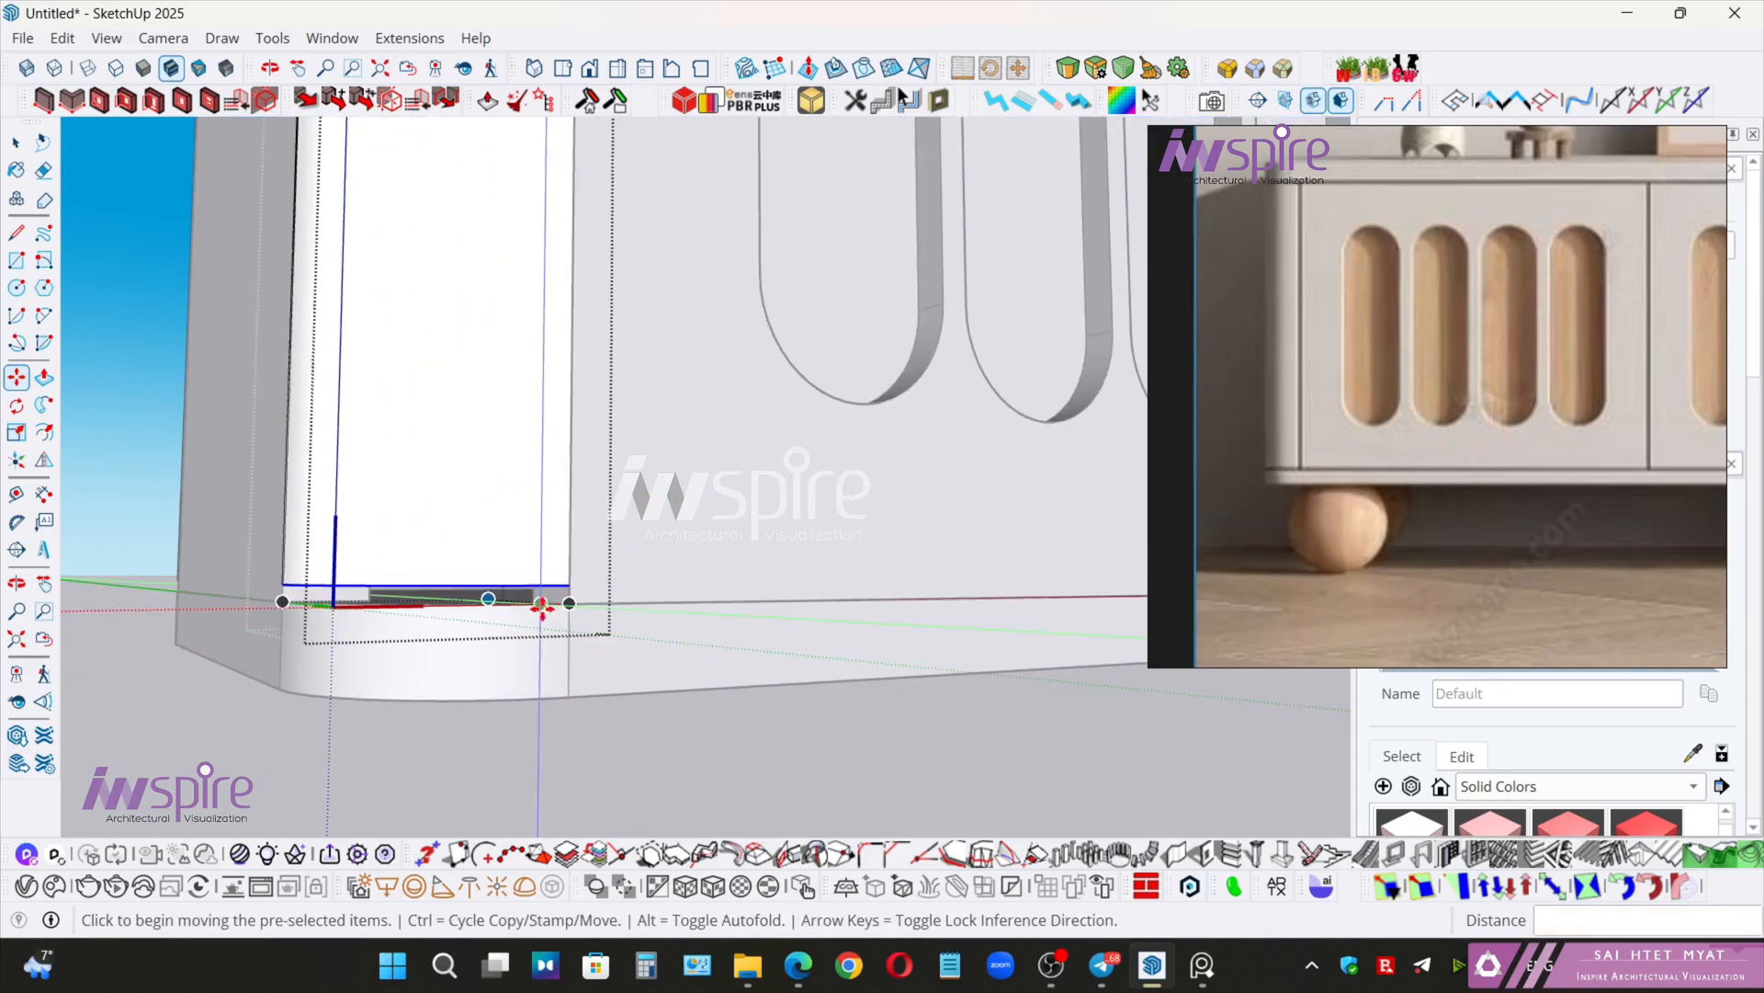
click(542, 607)
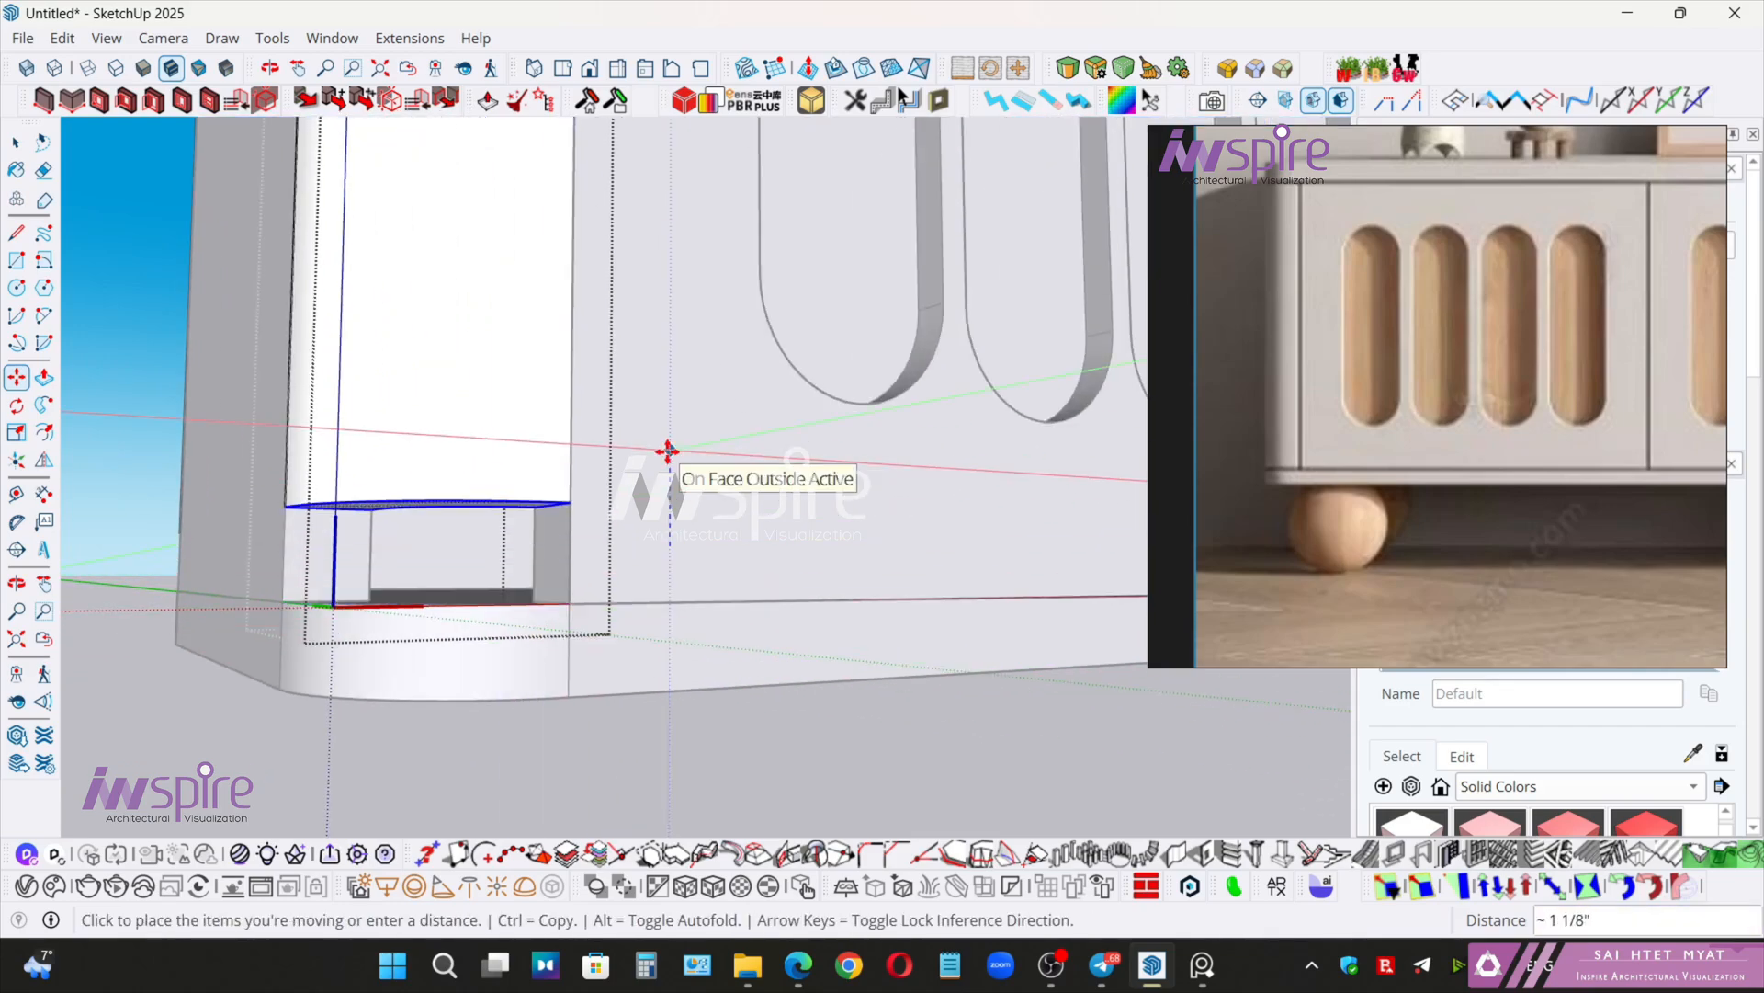
text(.15)
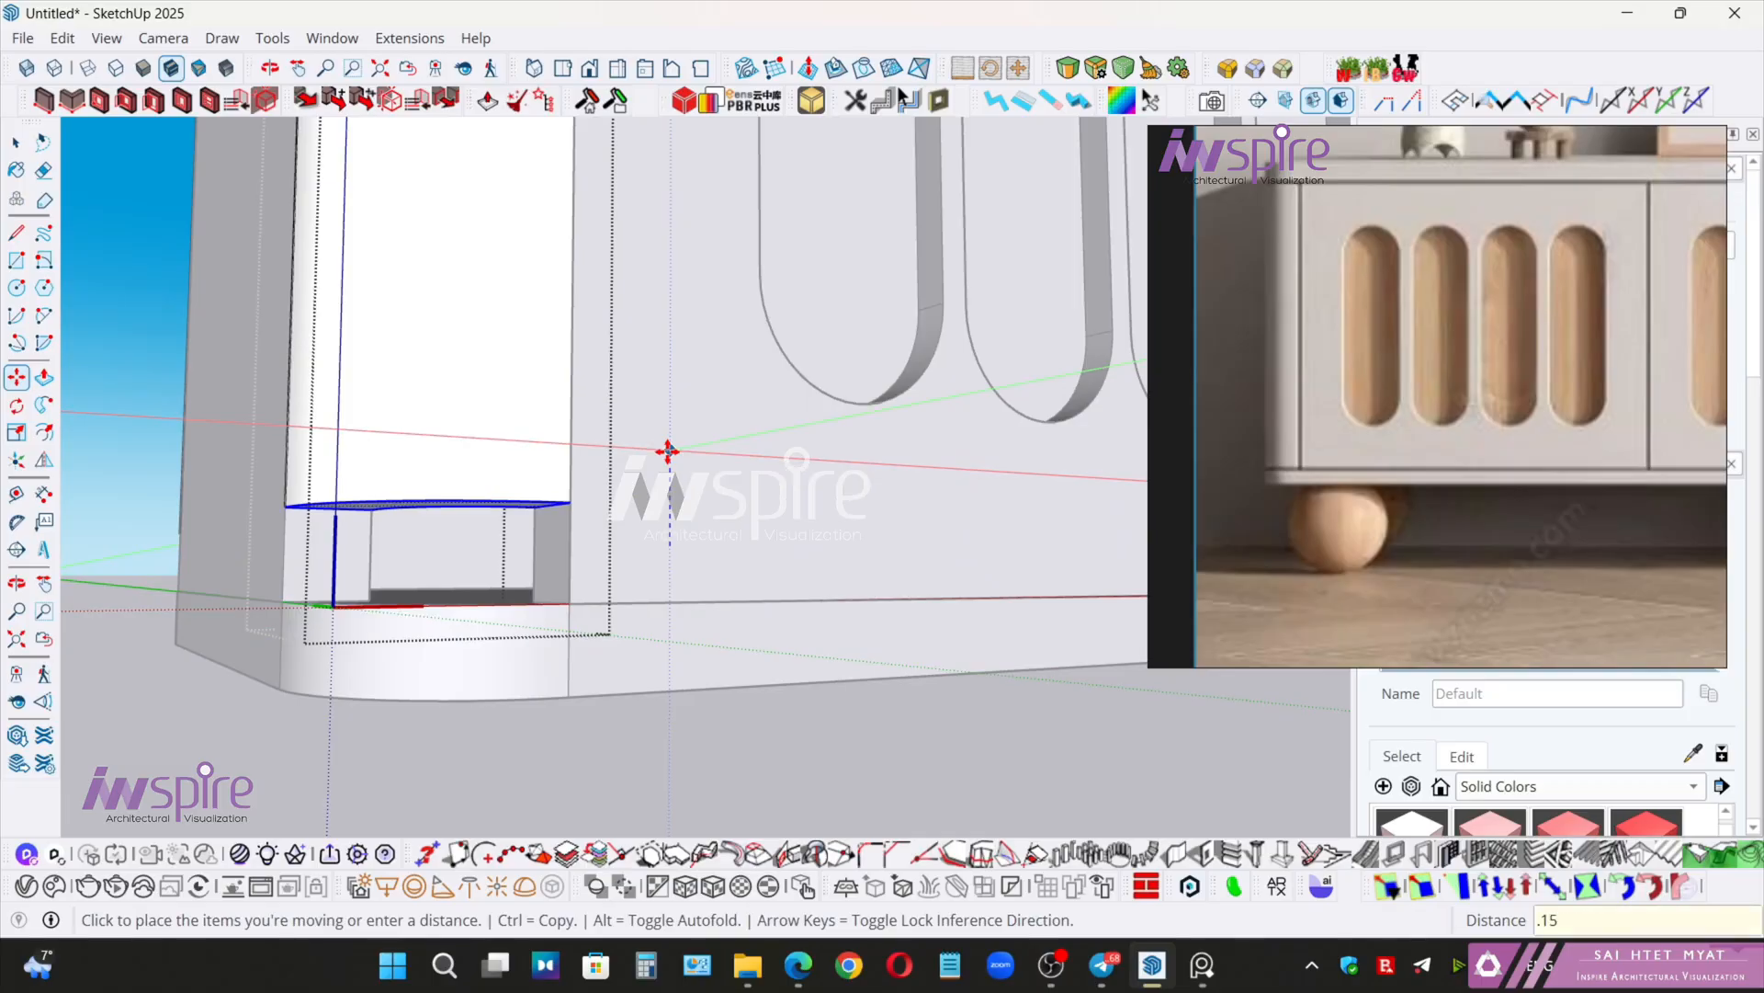
key(Return)
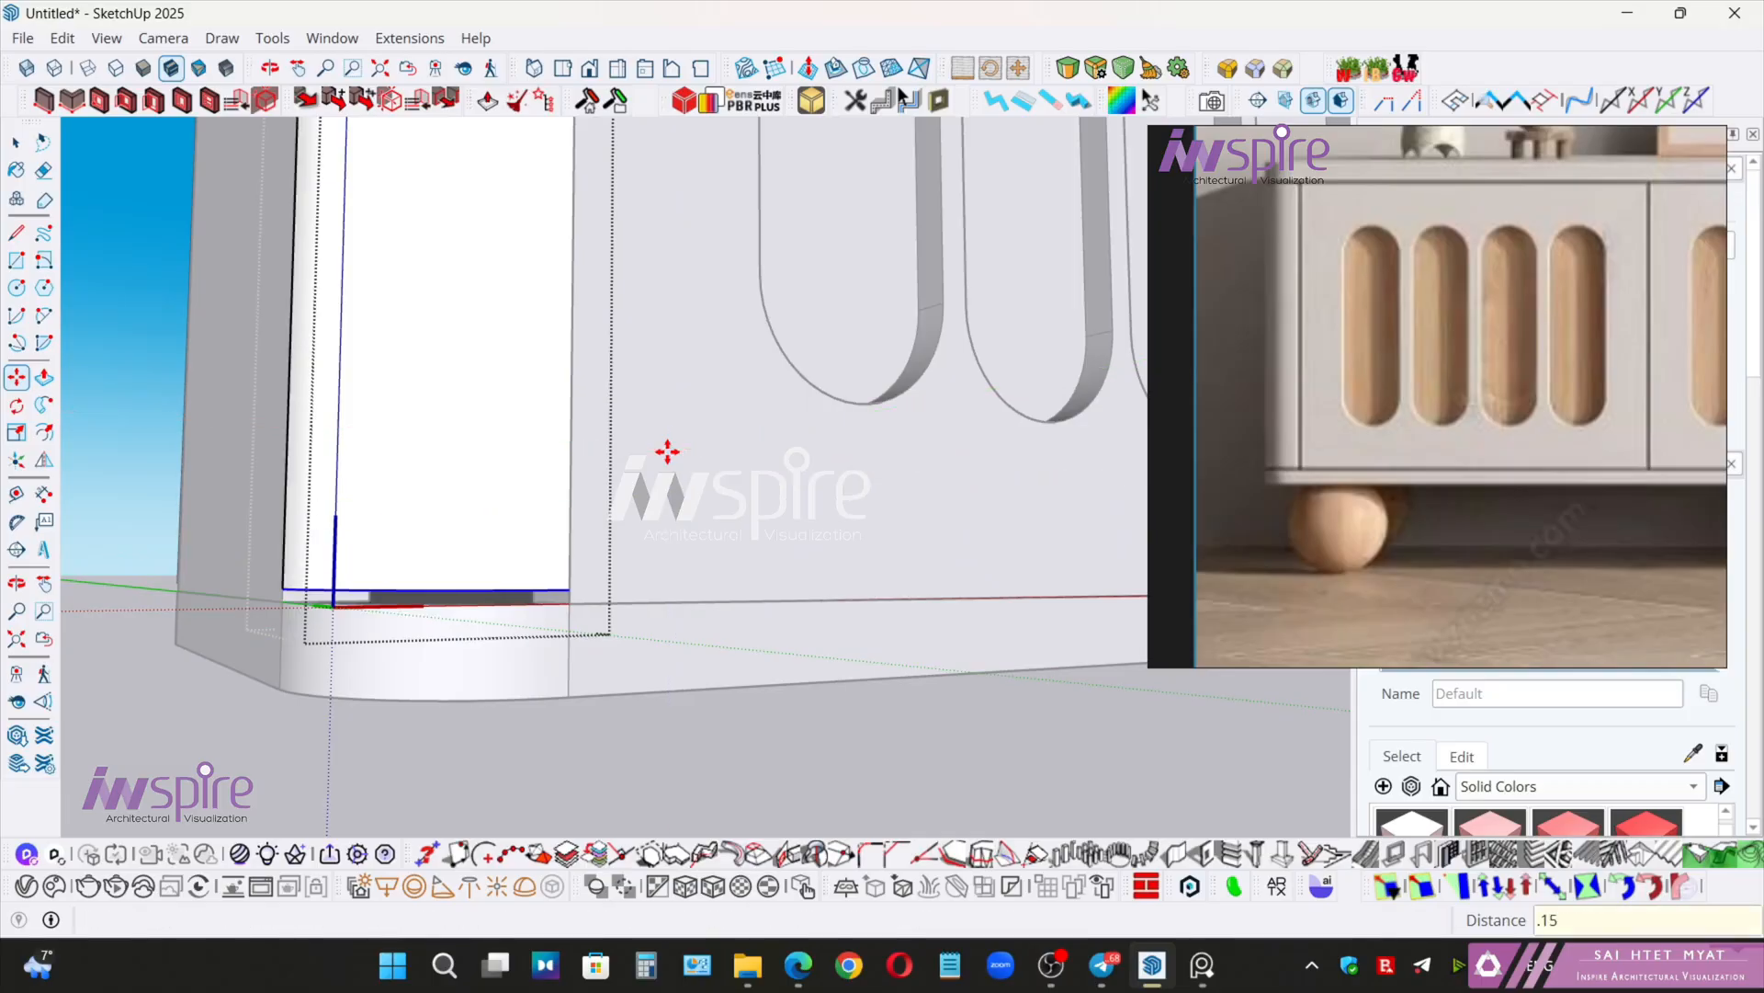
key(space)
- Lower the top end of the same corner post slightly to leave a narrow gap under the cabinet top
scroll(632, 470, down, 4)
shift+middle_drag(709, 290, 712, 645)
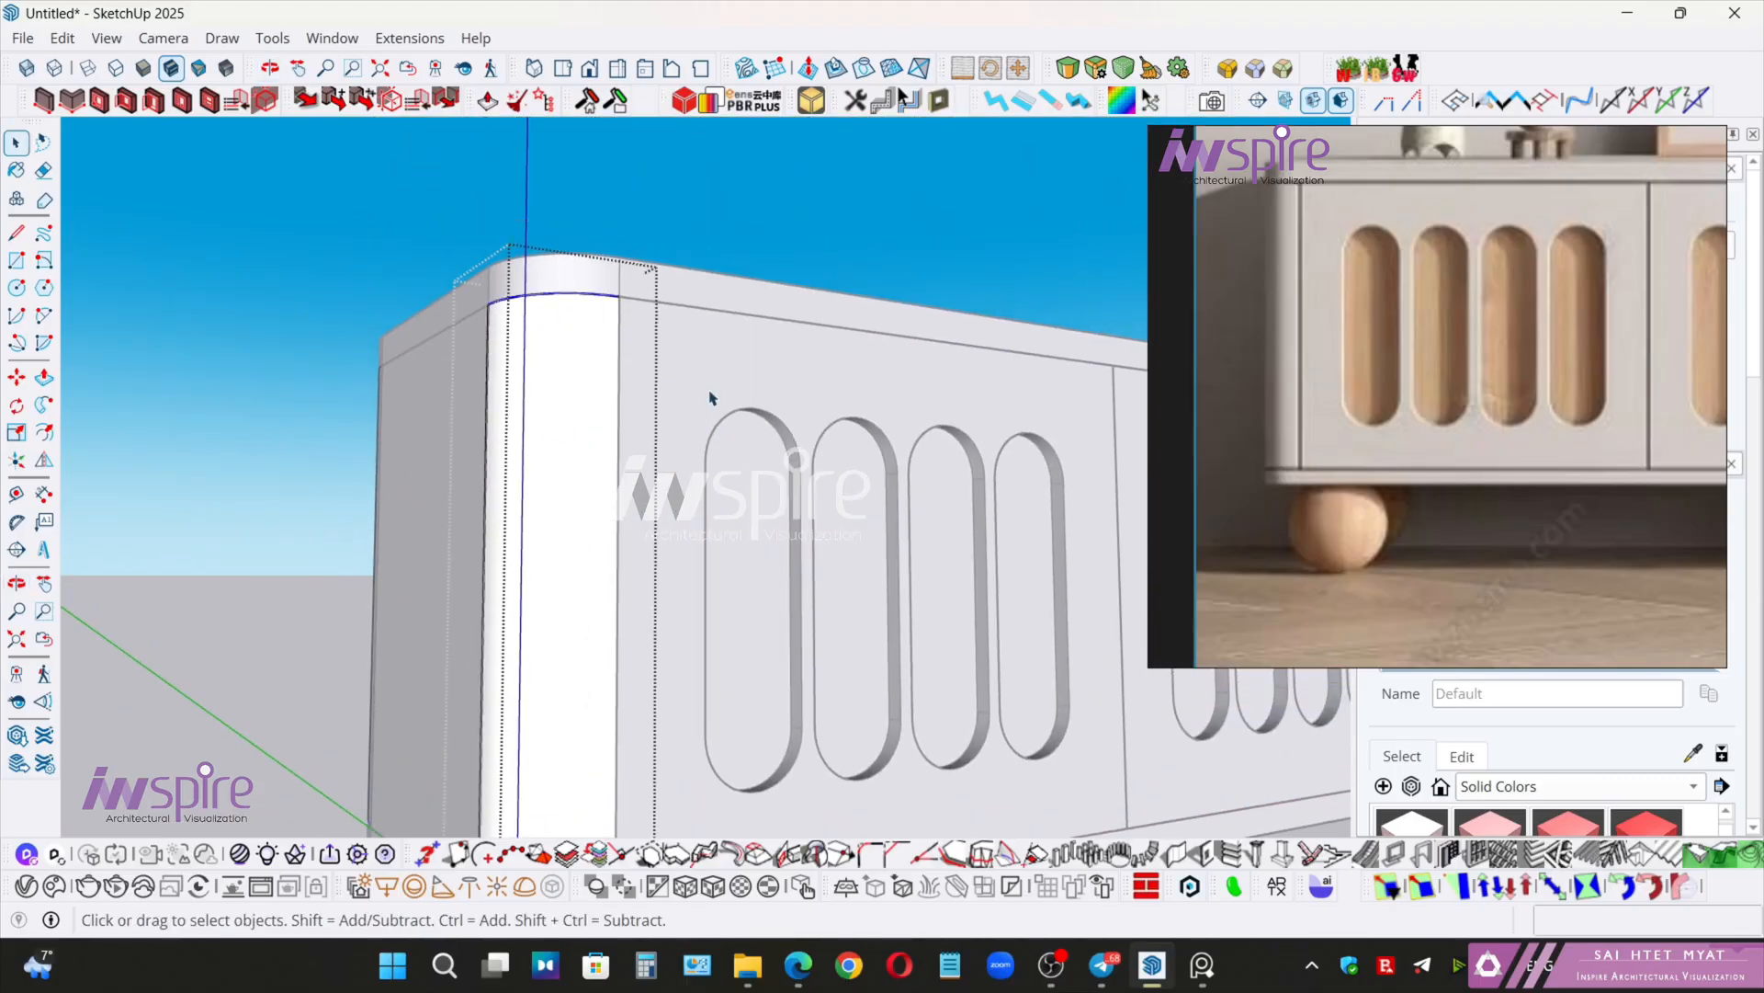
key(m)
click(684, 330)
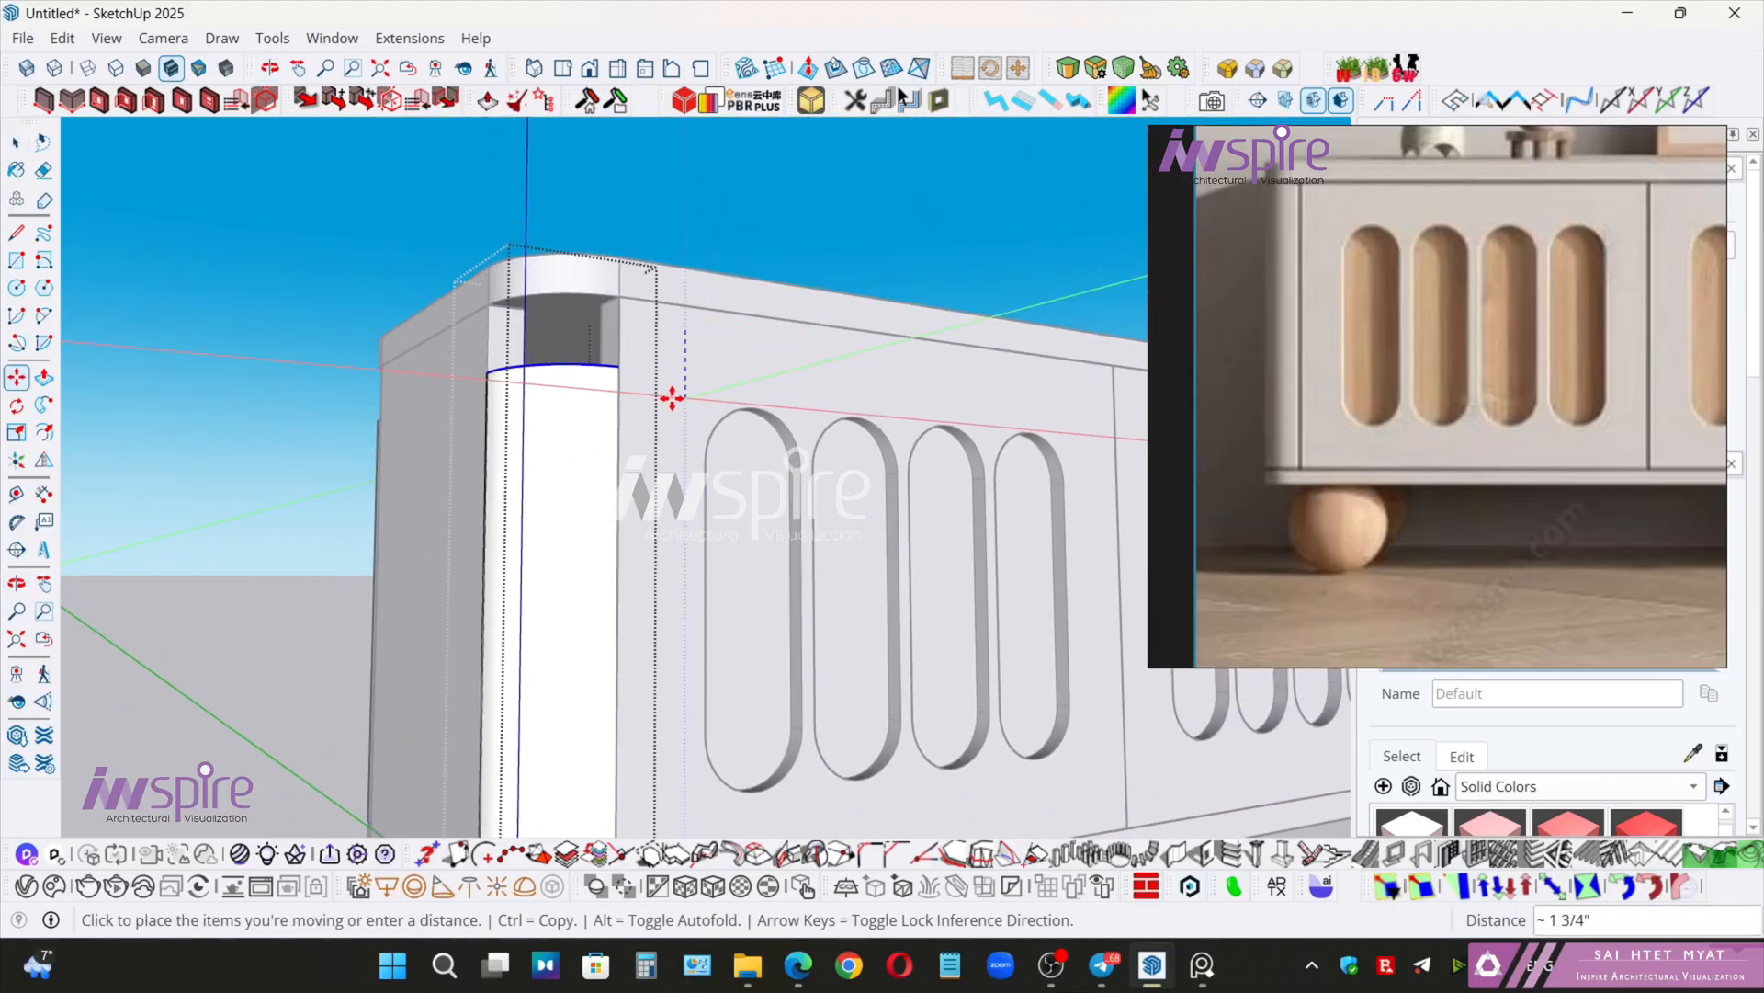
key(Return)
key(space)
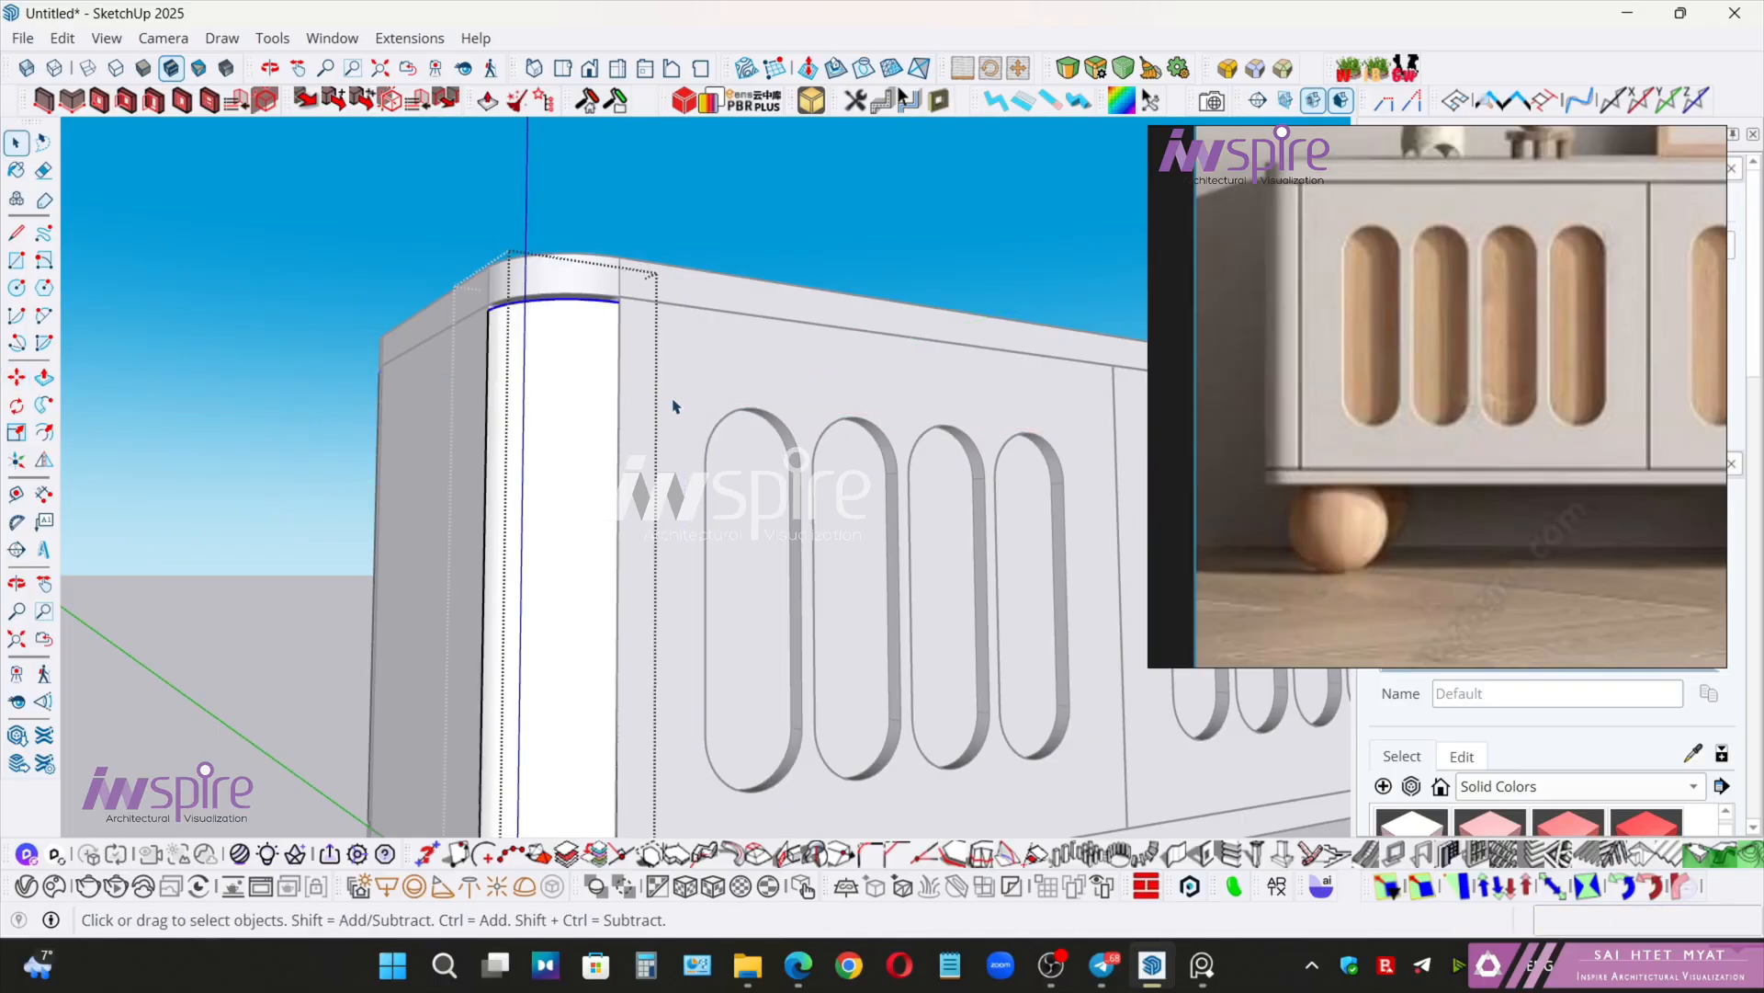
- Leave the corner post and hide the cabinet top to expose the tops of the side and back panels
scroll(674, 405, down, 6)
middle_drag(563, 551, 1011, 771)
scroll(618, 374, up, 5)
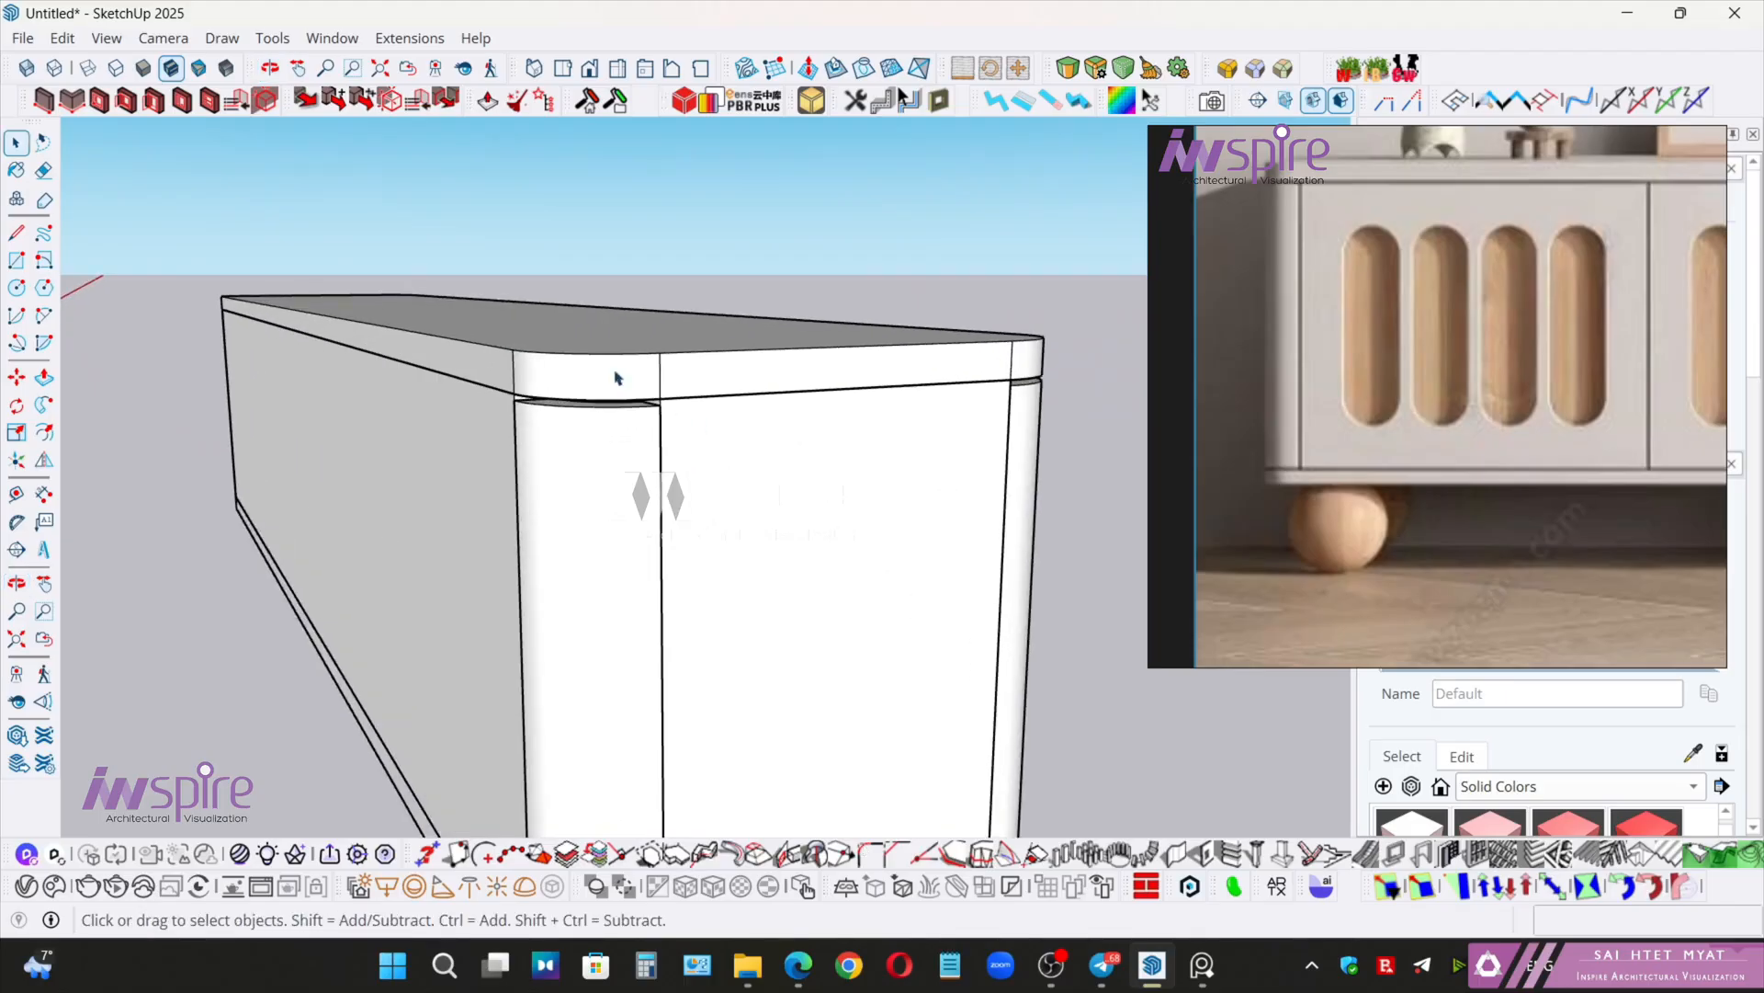
scroll(819, 504, down, 5)
middle_drag(818, 505, 572, 607)
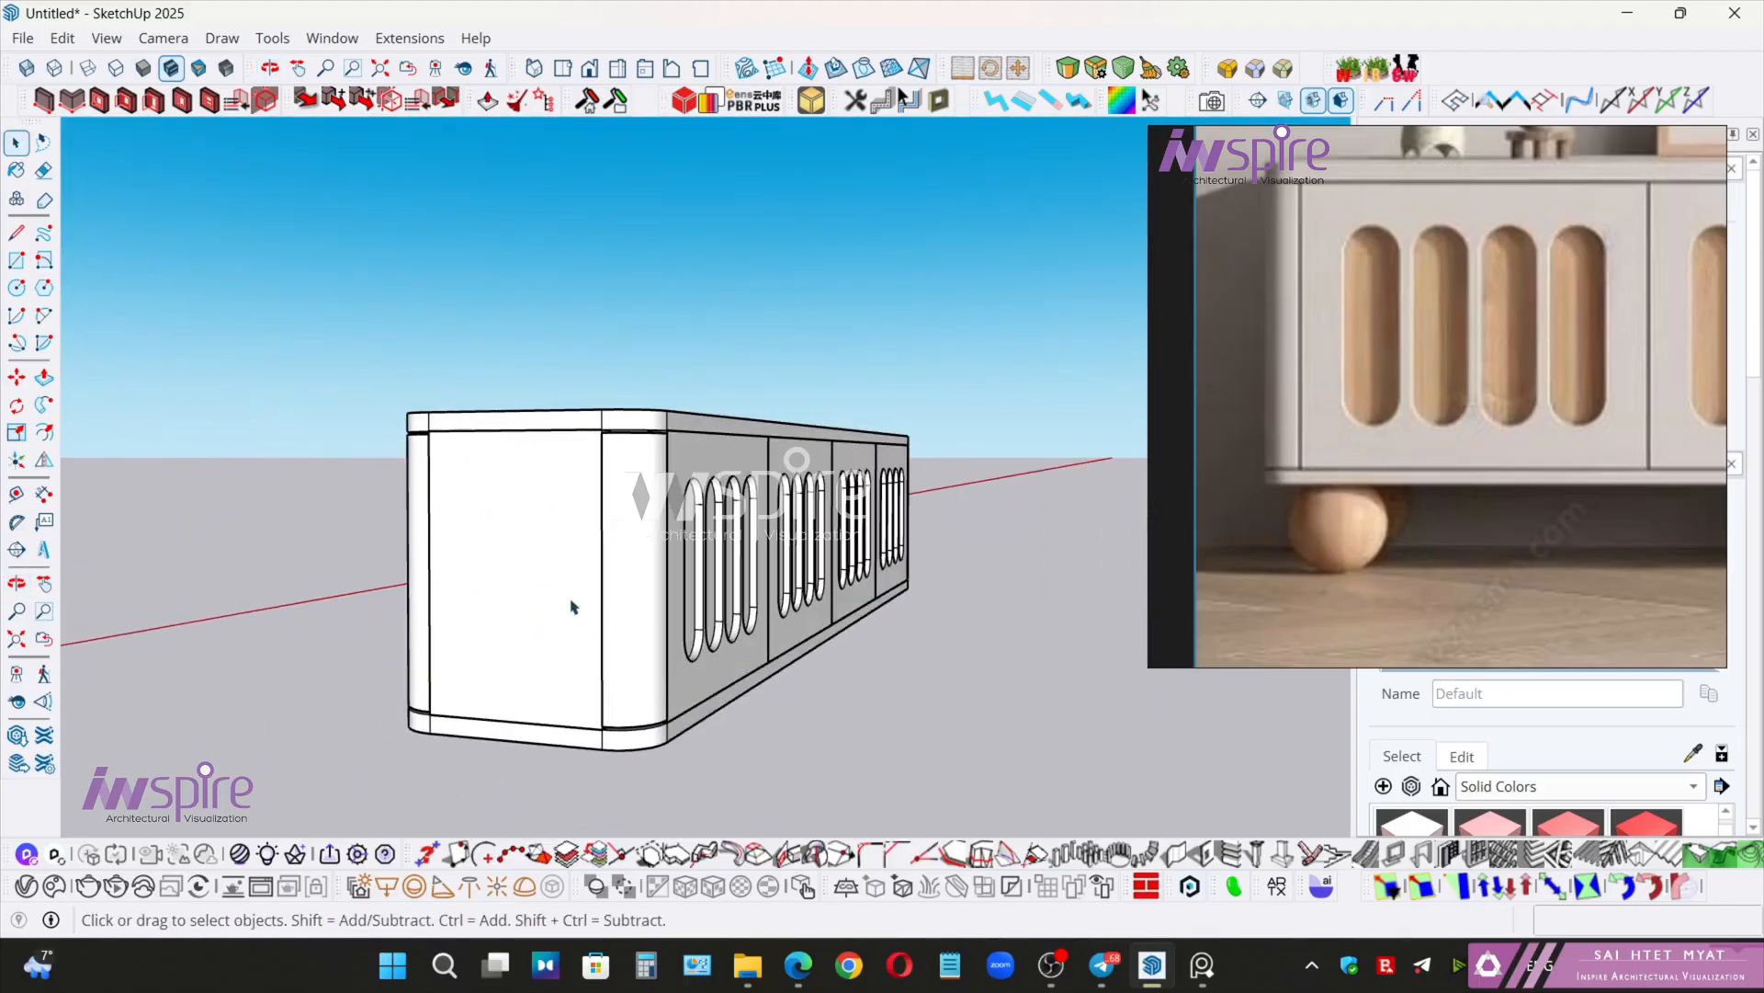
middle_drag(592, 445, 586, 428)
click(585, 427)
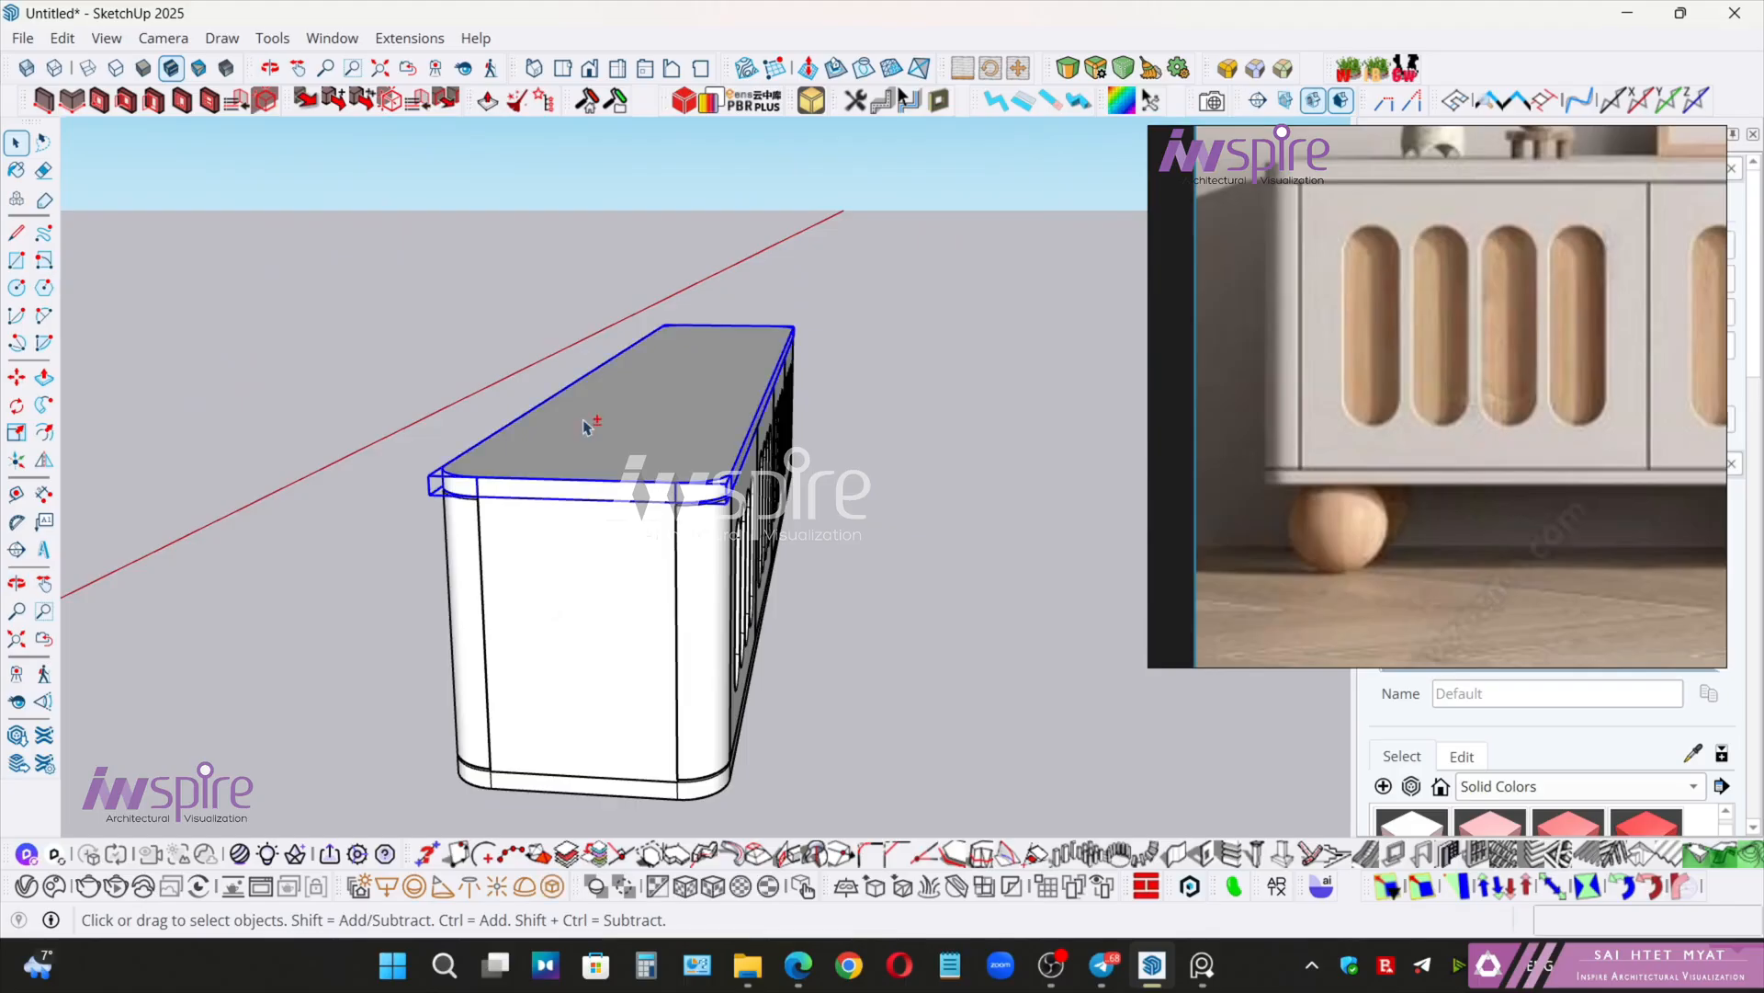
key(Delete)
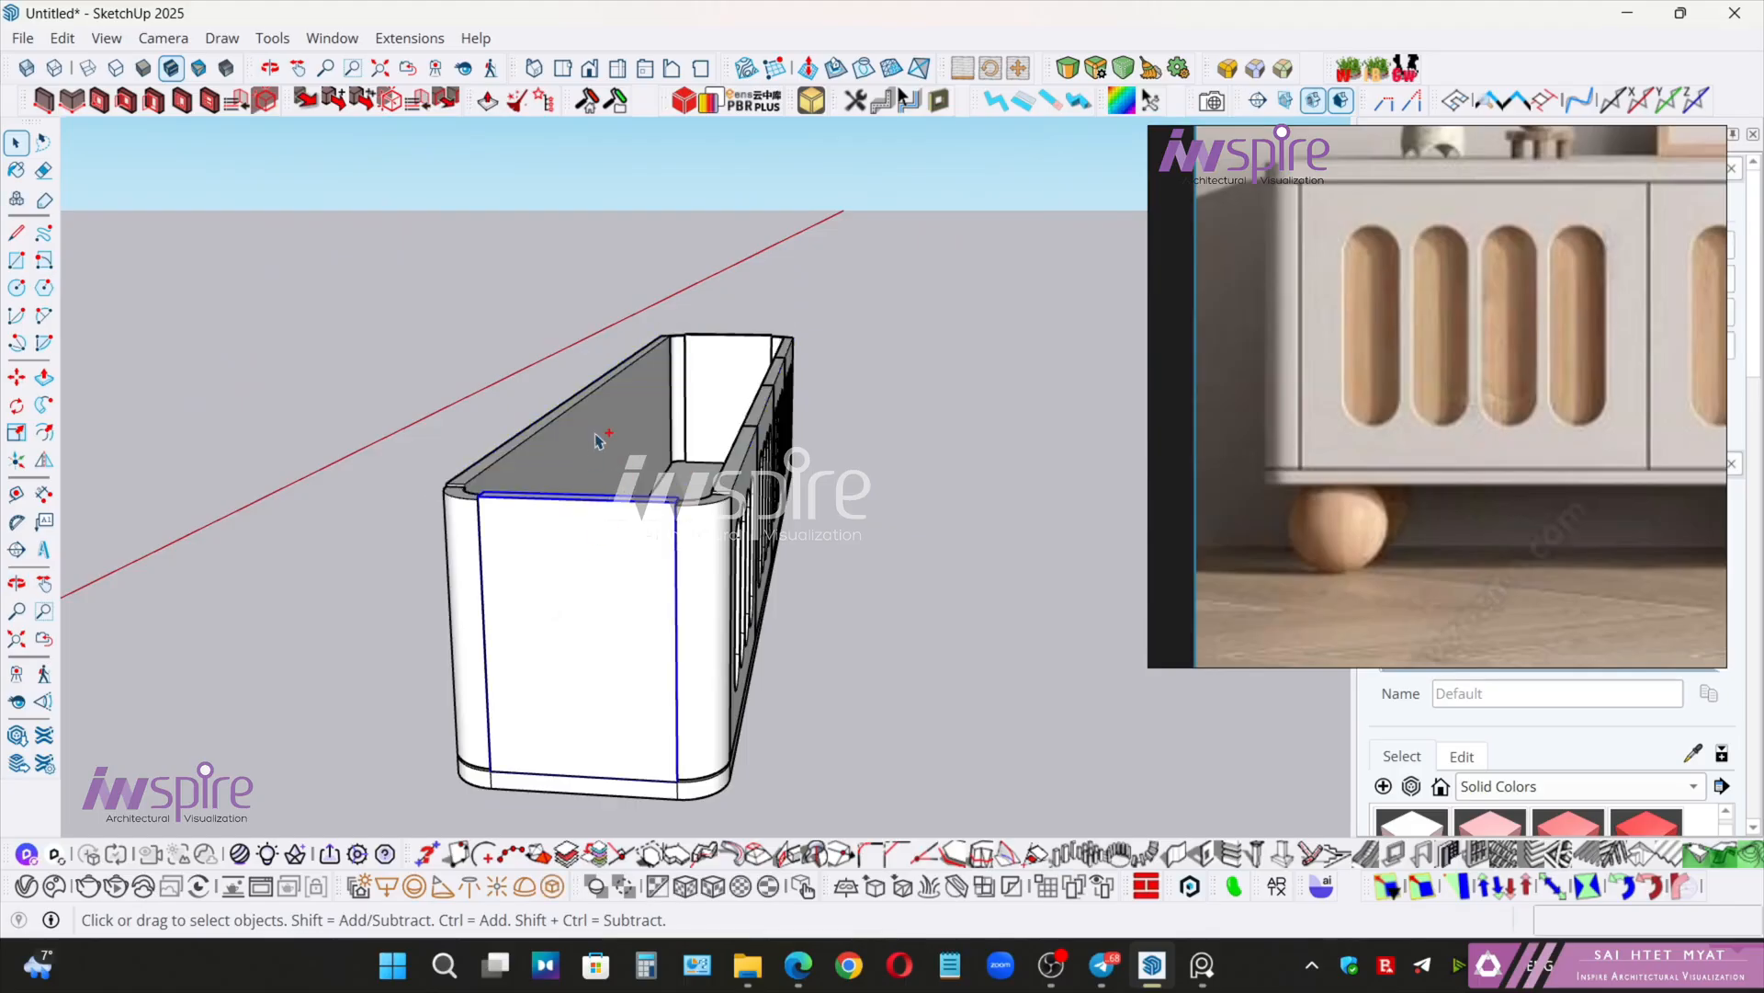
- Select both side panels and the back panel and scale their height about the centre to 0.98, matching the corner posts
triple_click(723, 388)
key(s)
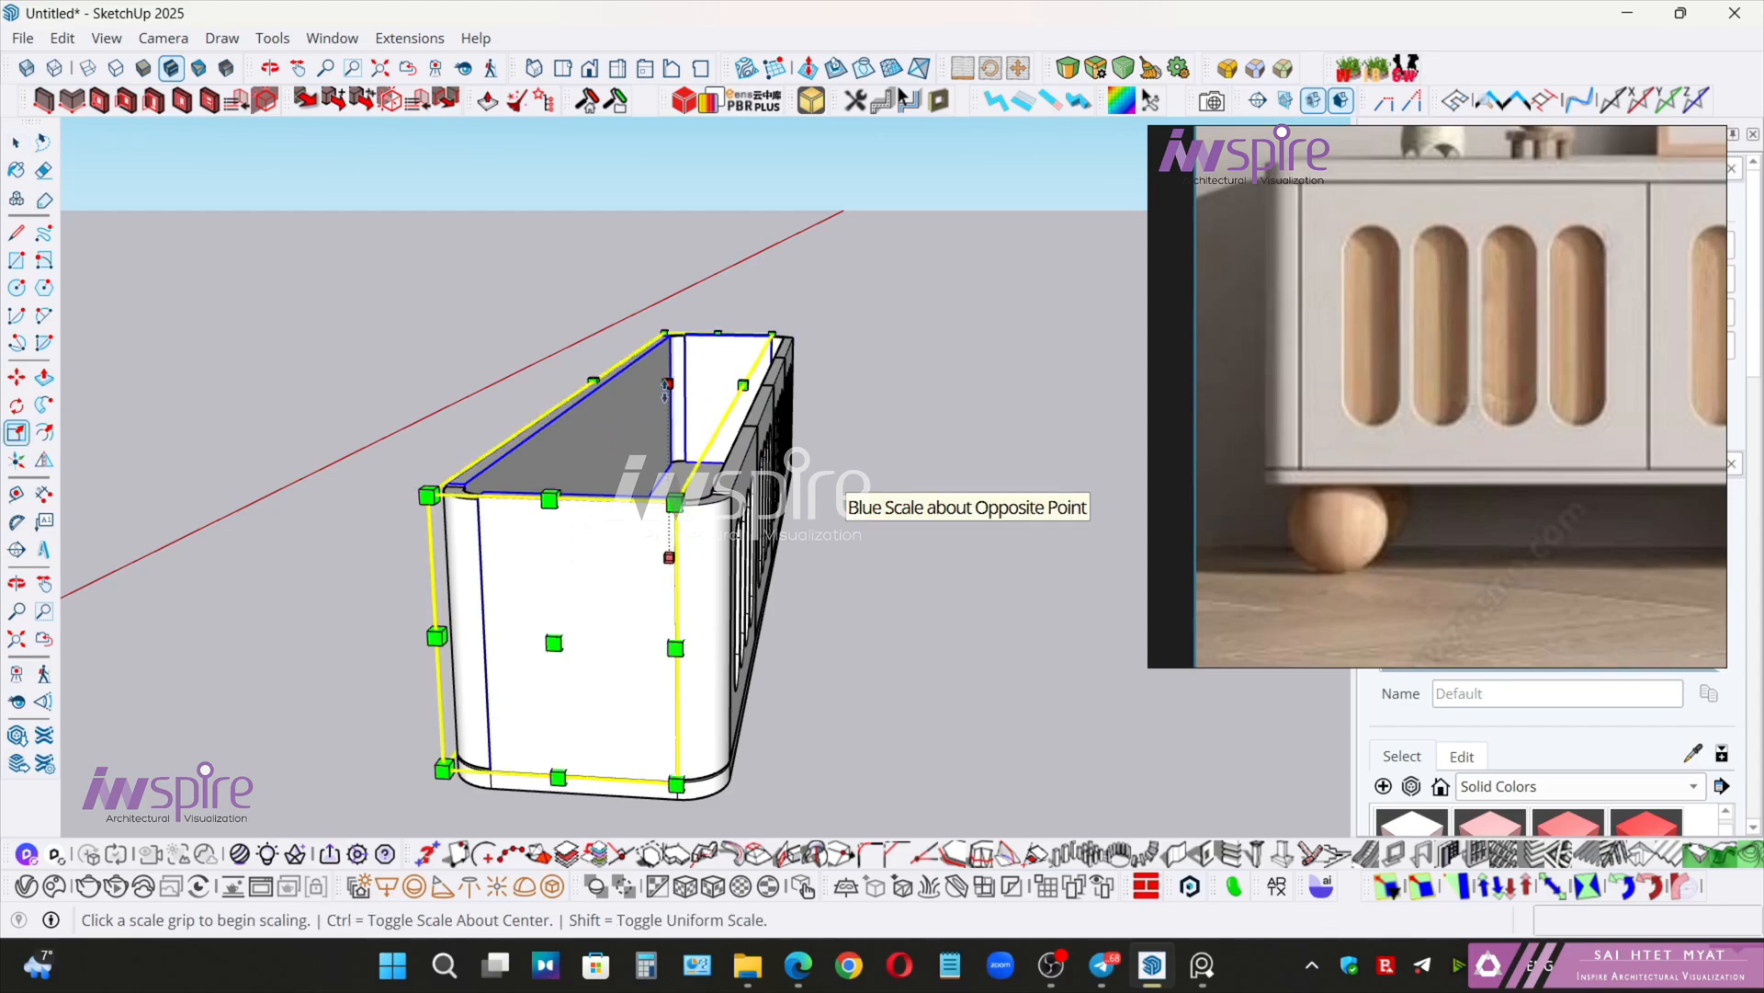
scroll(715, 405, up, 5)
middle_drag(704, 463, 723, 331)
scroll(615, 386, down, 4)
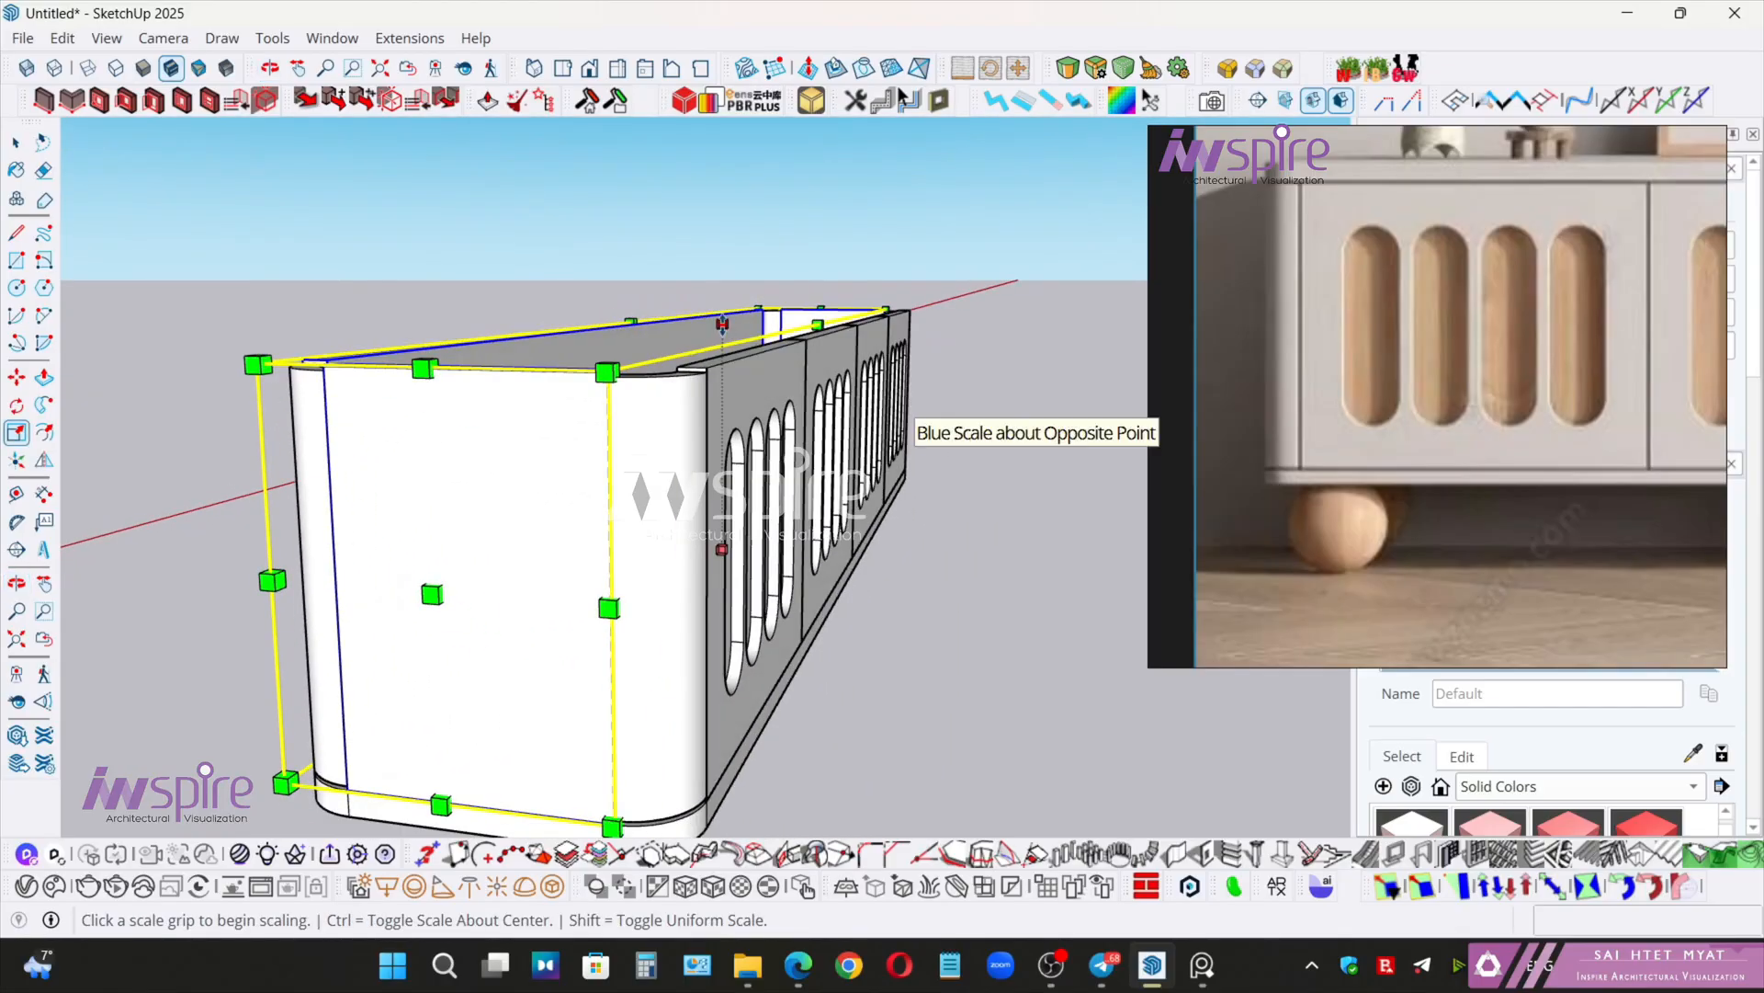
click(722, 316)
key(shift)
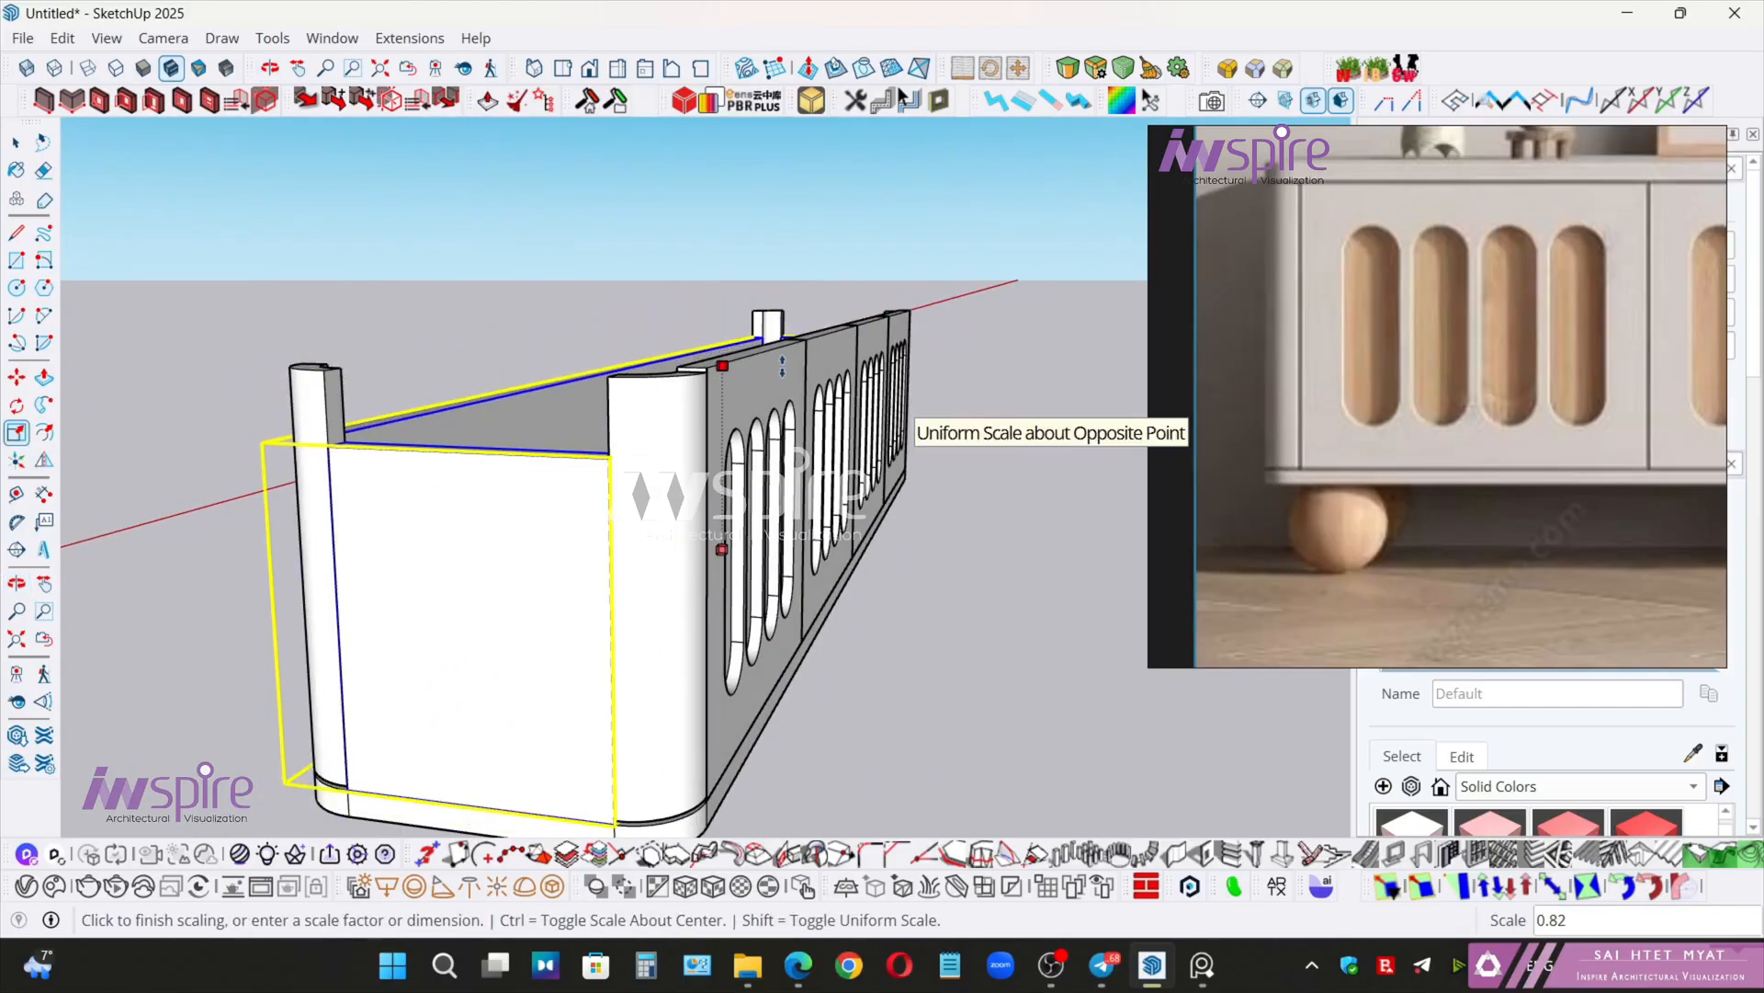
key(ctrl)
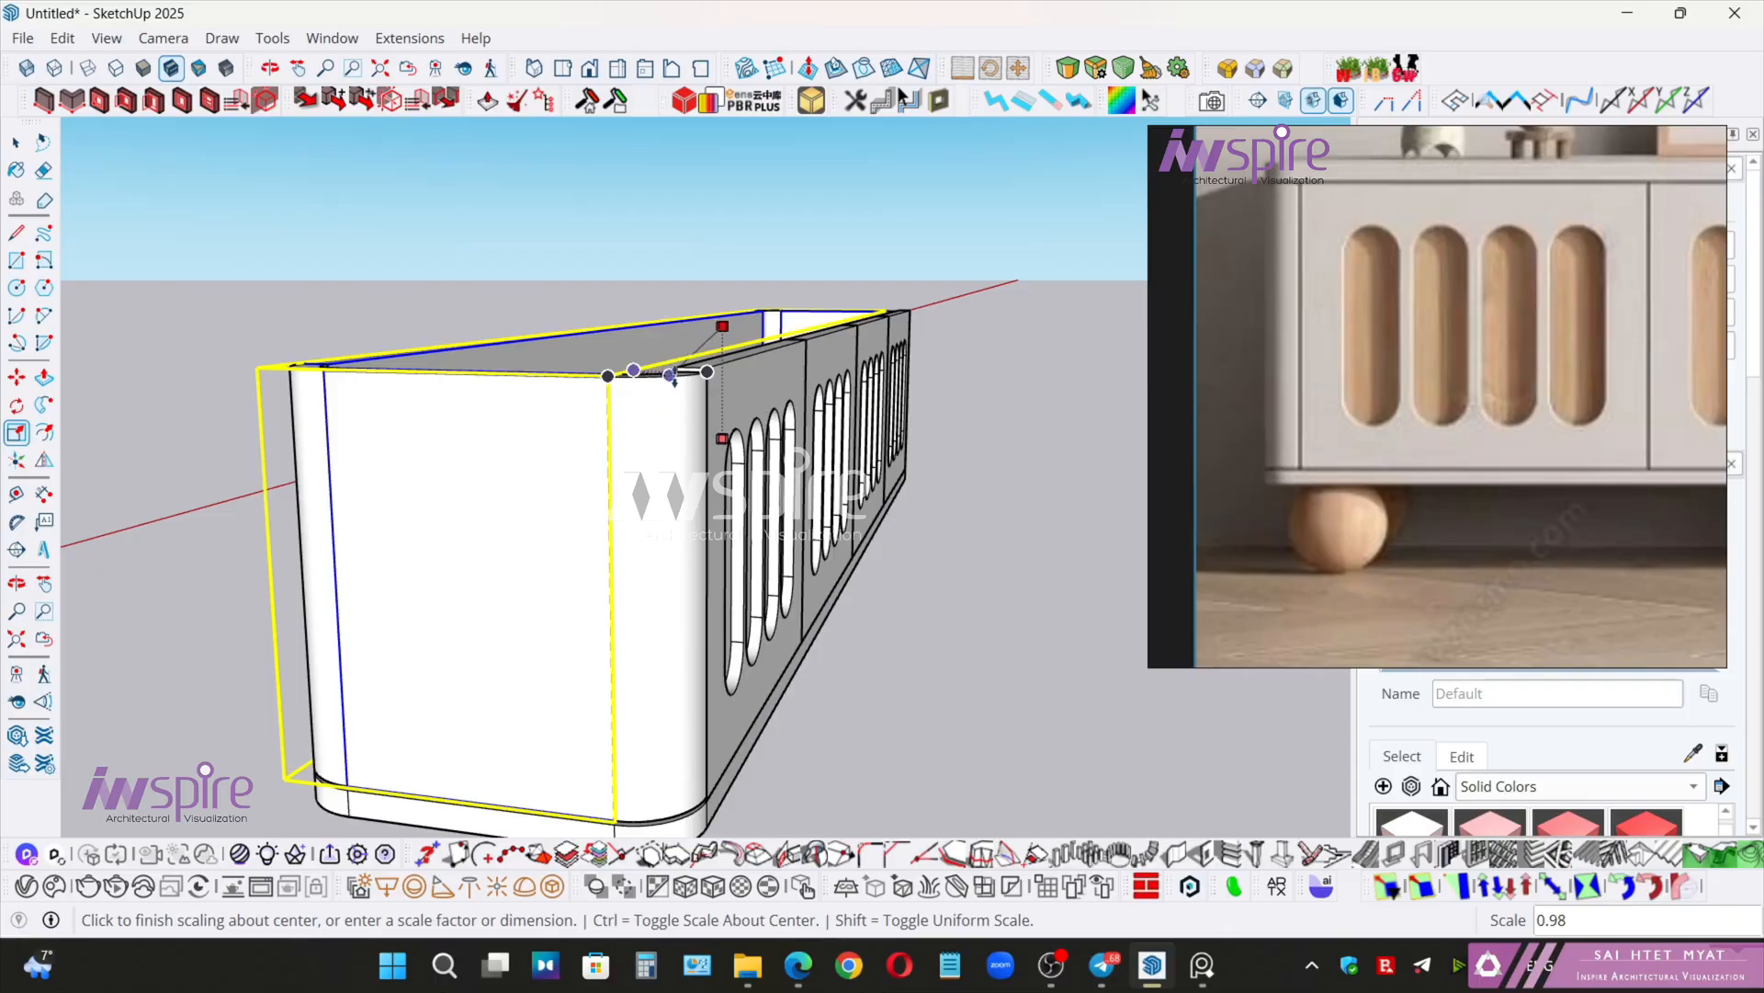
click(662, 376)
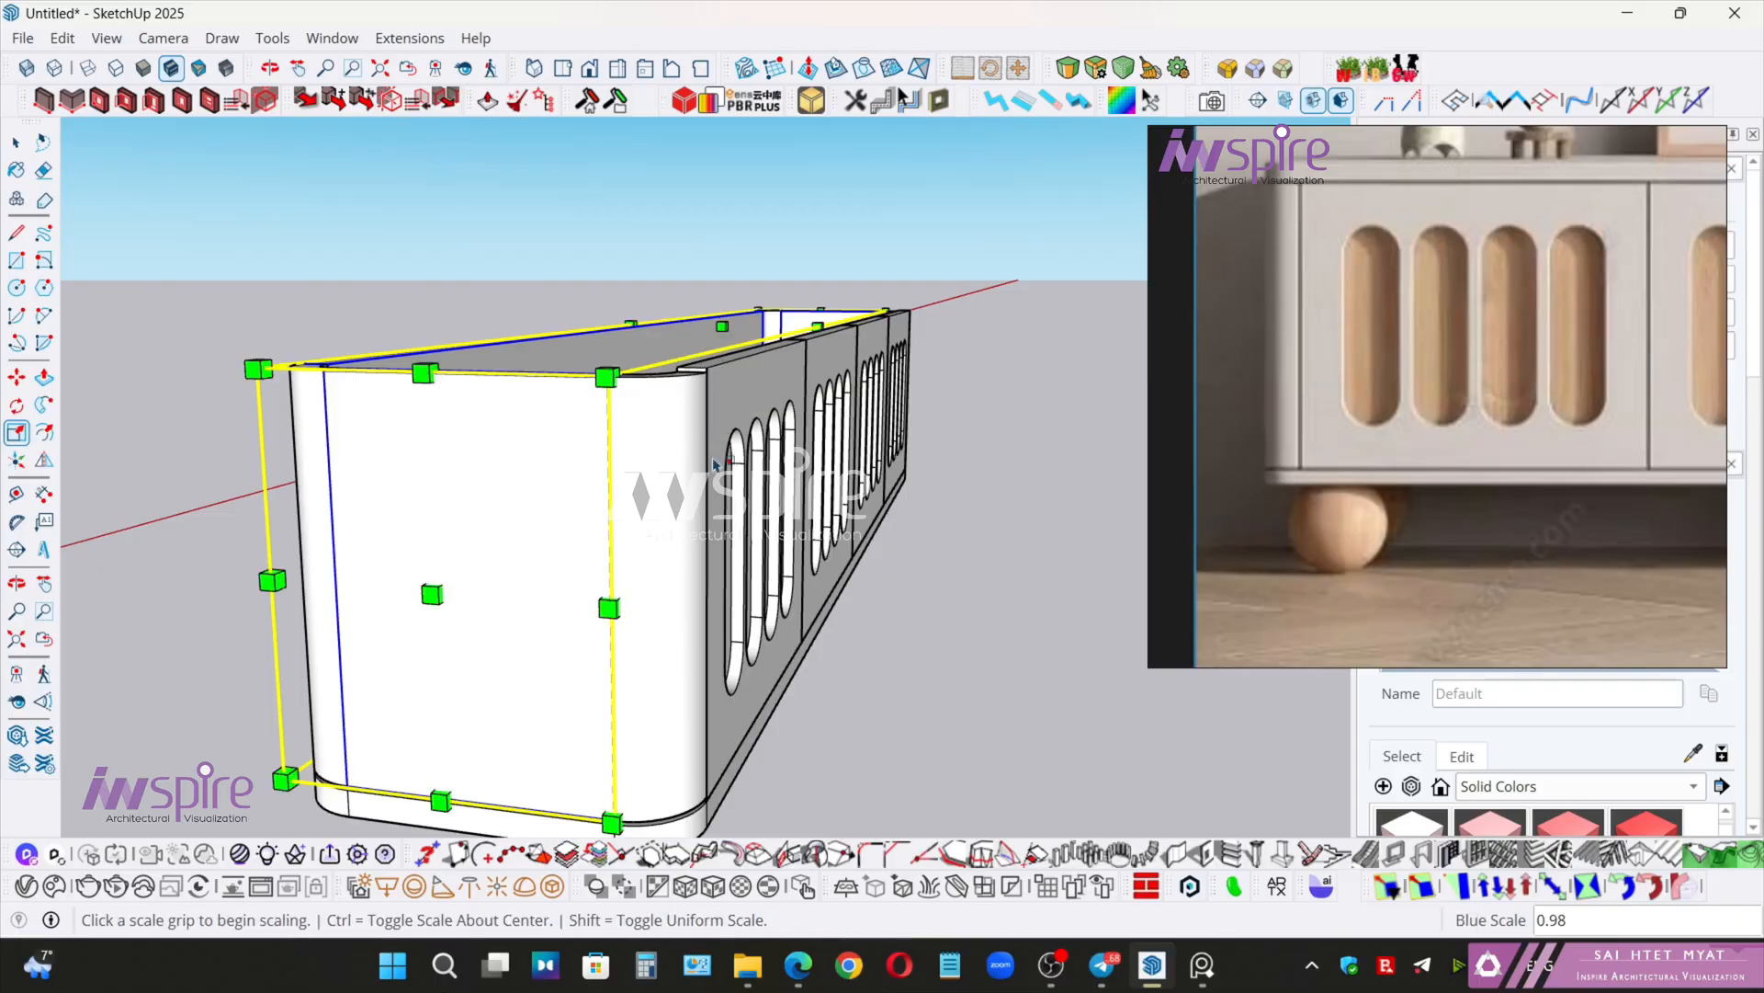
key(space)
- Check the gap below the left side panel and bring the cabinet top back into view over the doors
middle_drag(862, 730, 743, 470)
scroll(735, 579, up, 8)
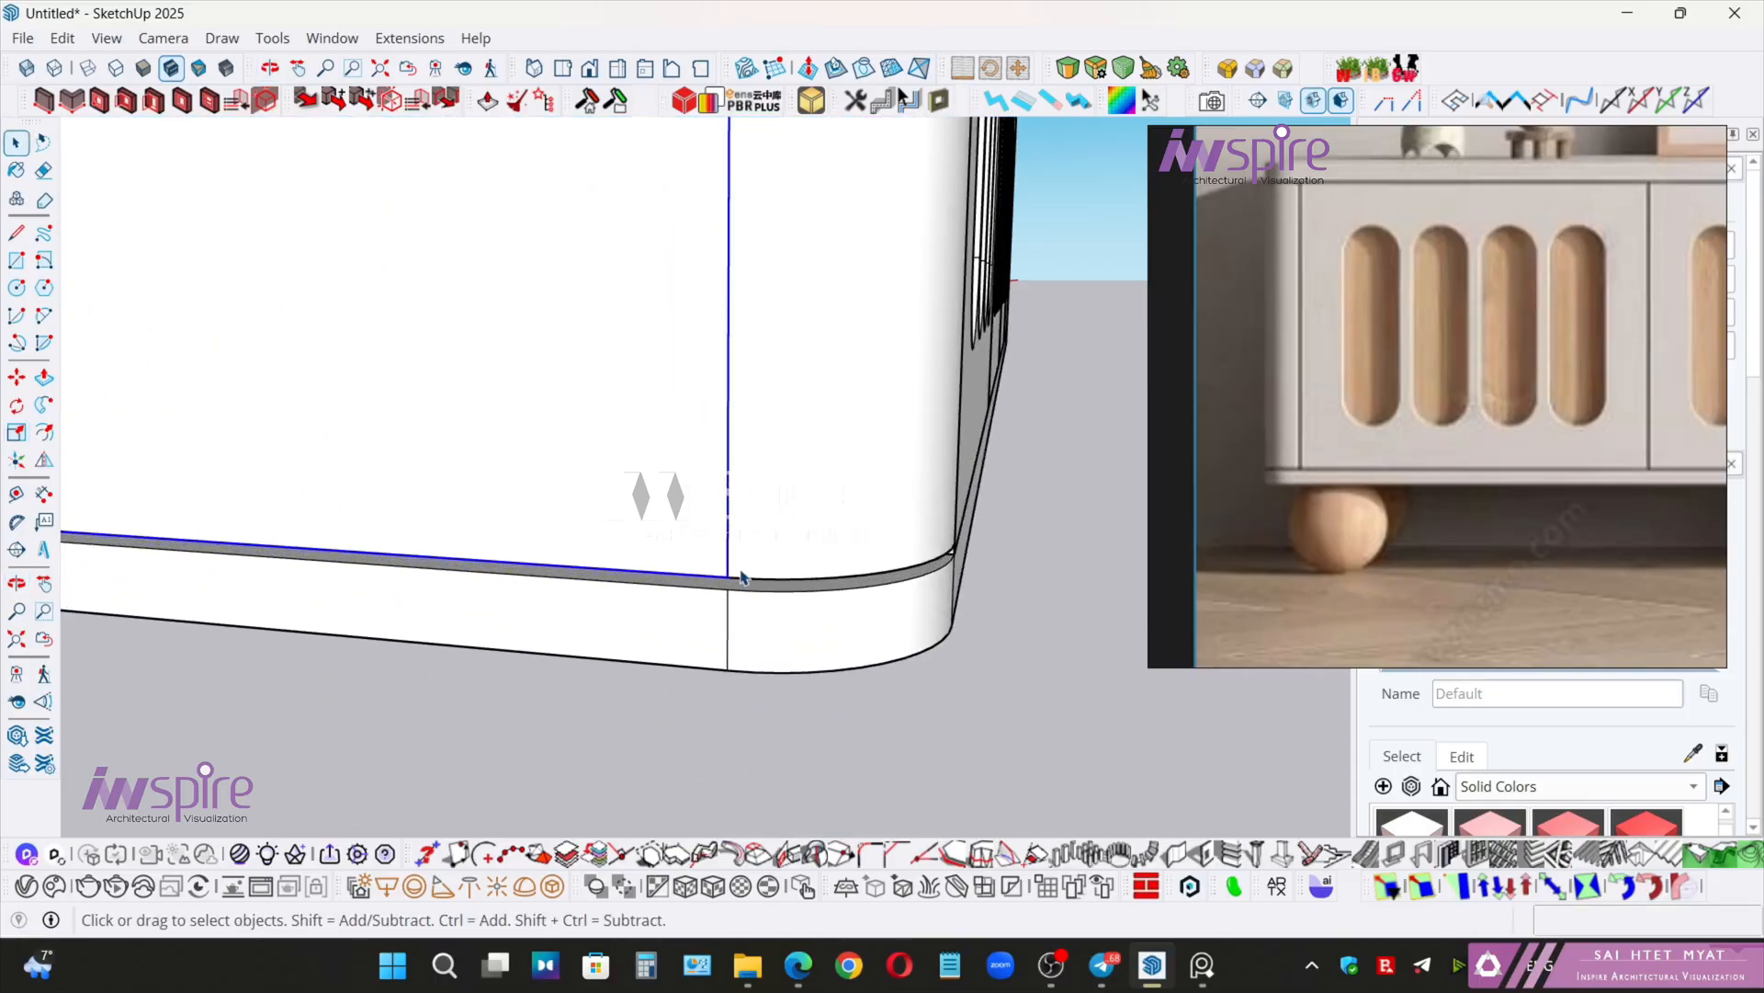
scroll(634, 602, down, 6)
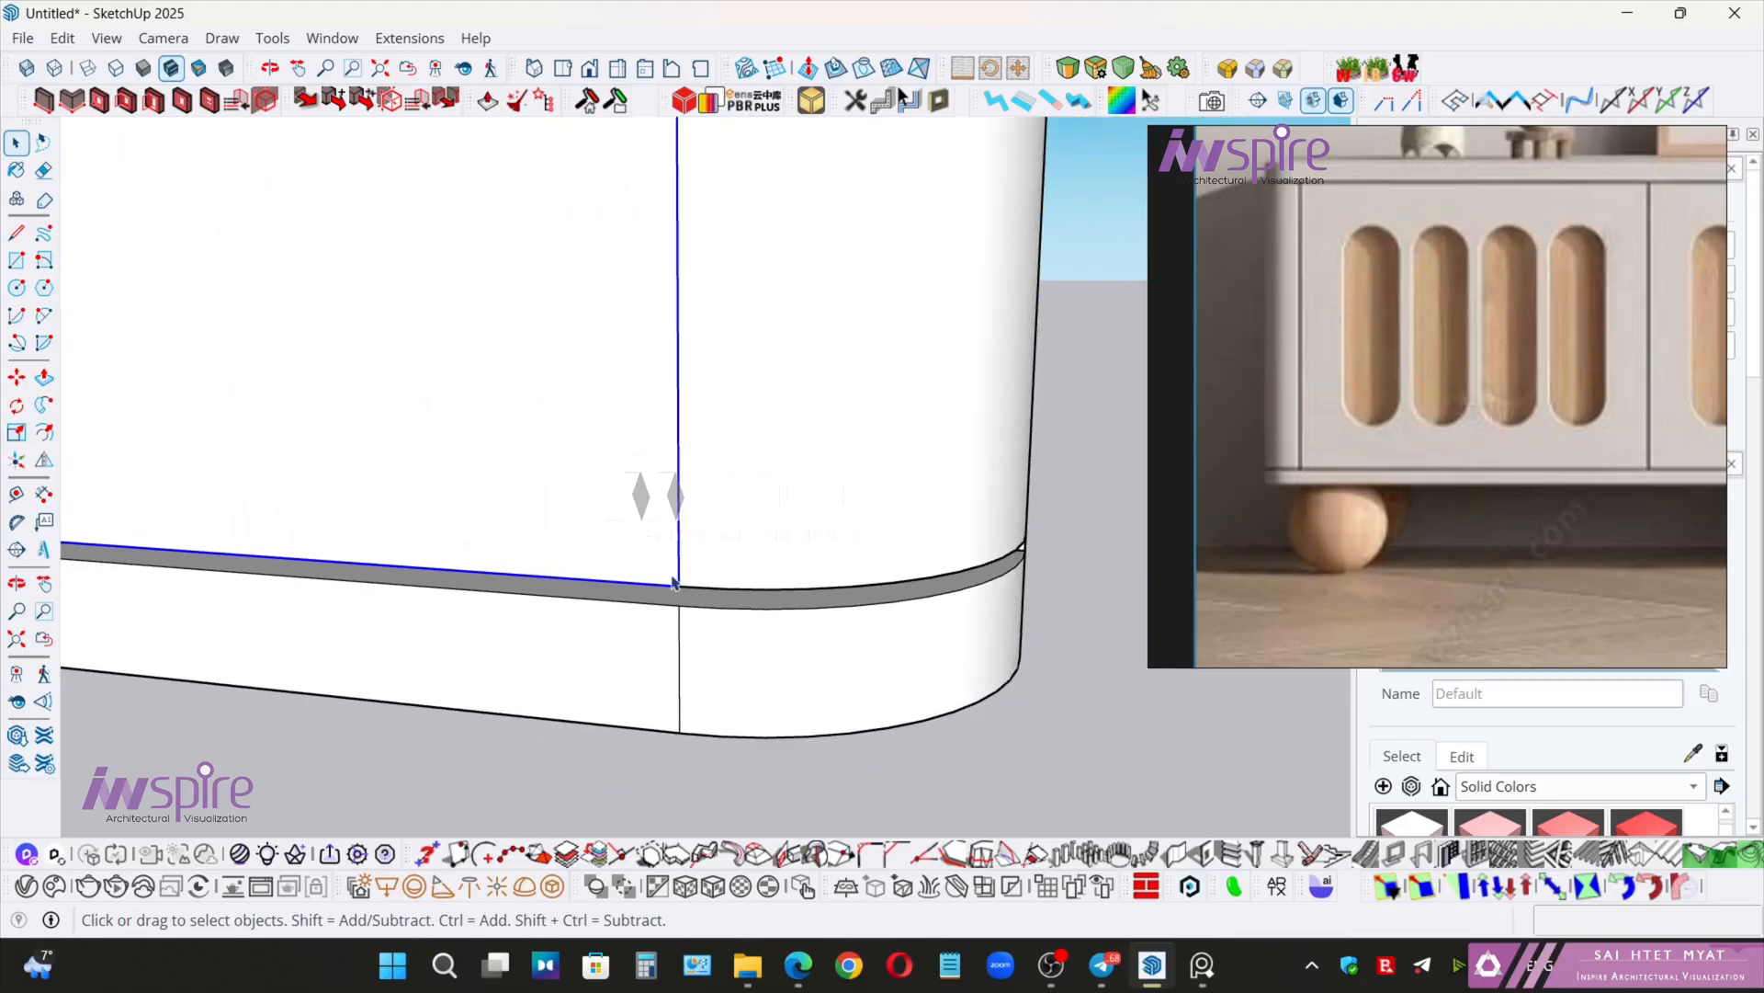
middle_drag(644, 588, 544, 500)
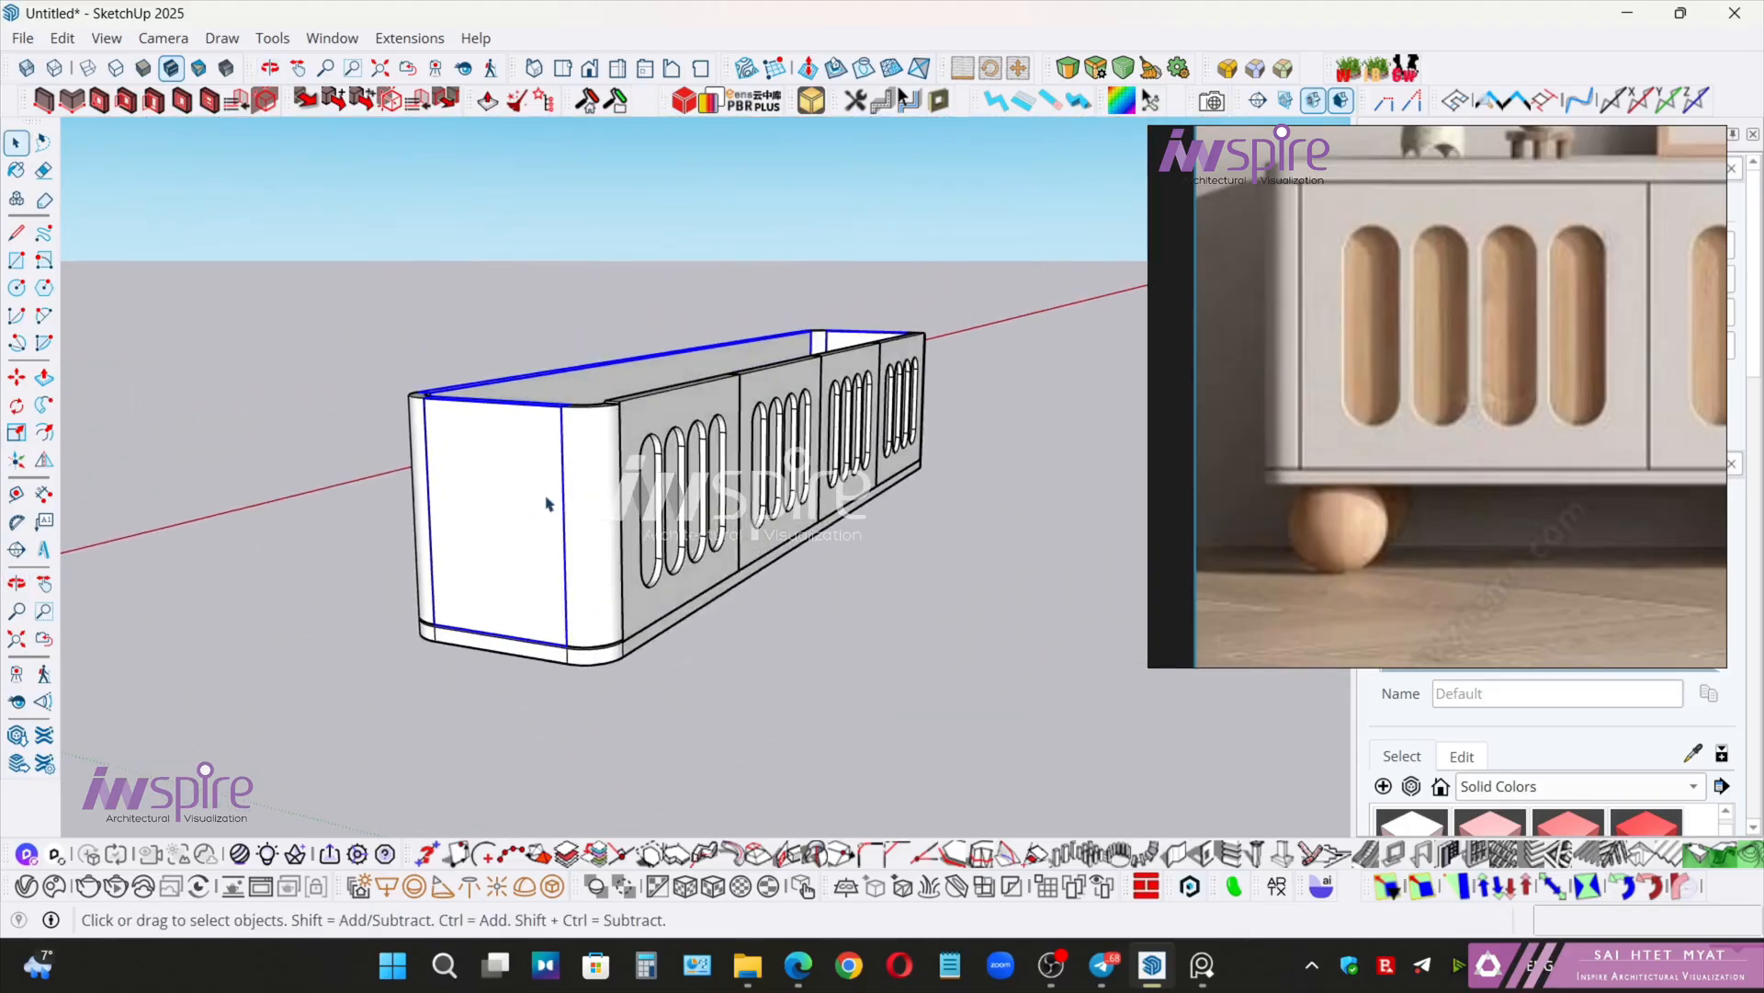
scroll(699, 386, up, 8)
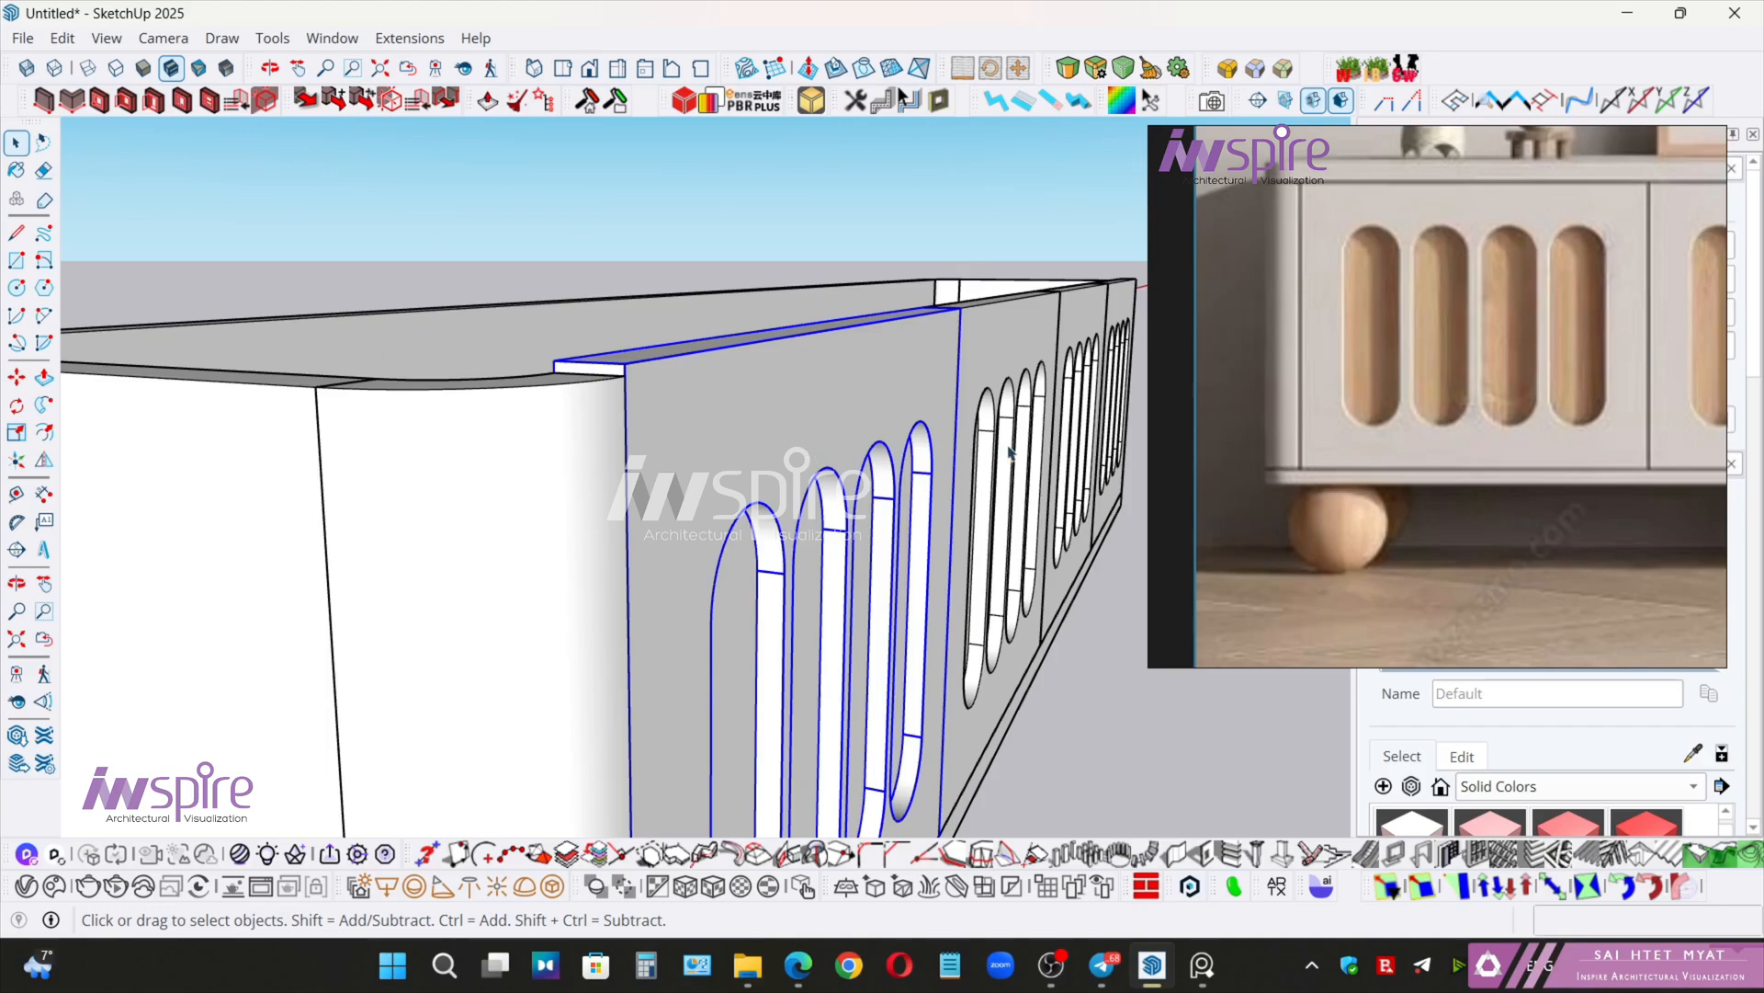
middle_drag(719, 525, 586, 538)
scroll(586, 537, up, 3)
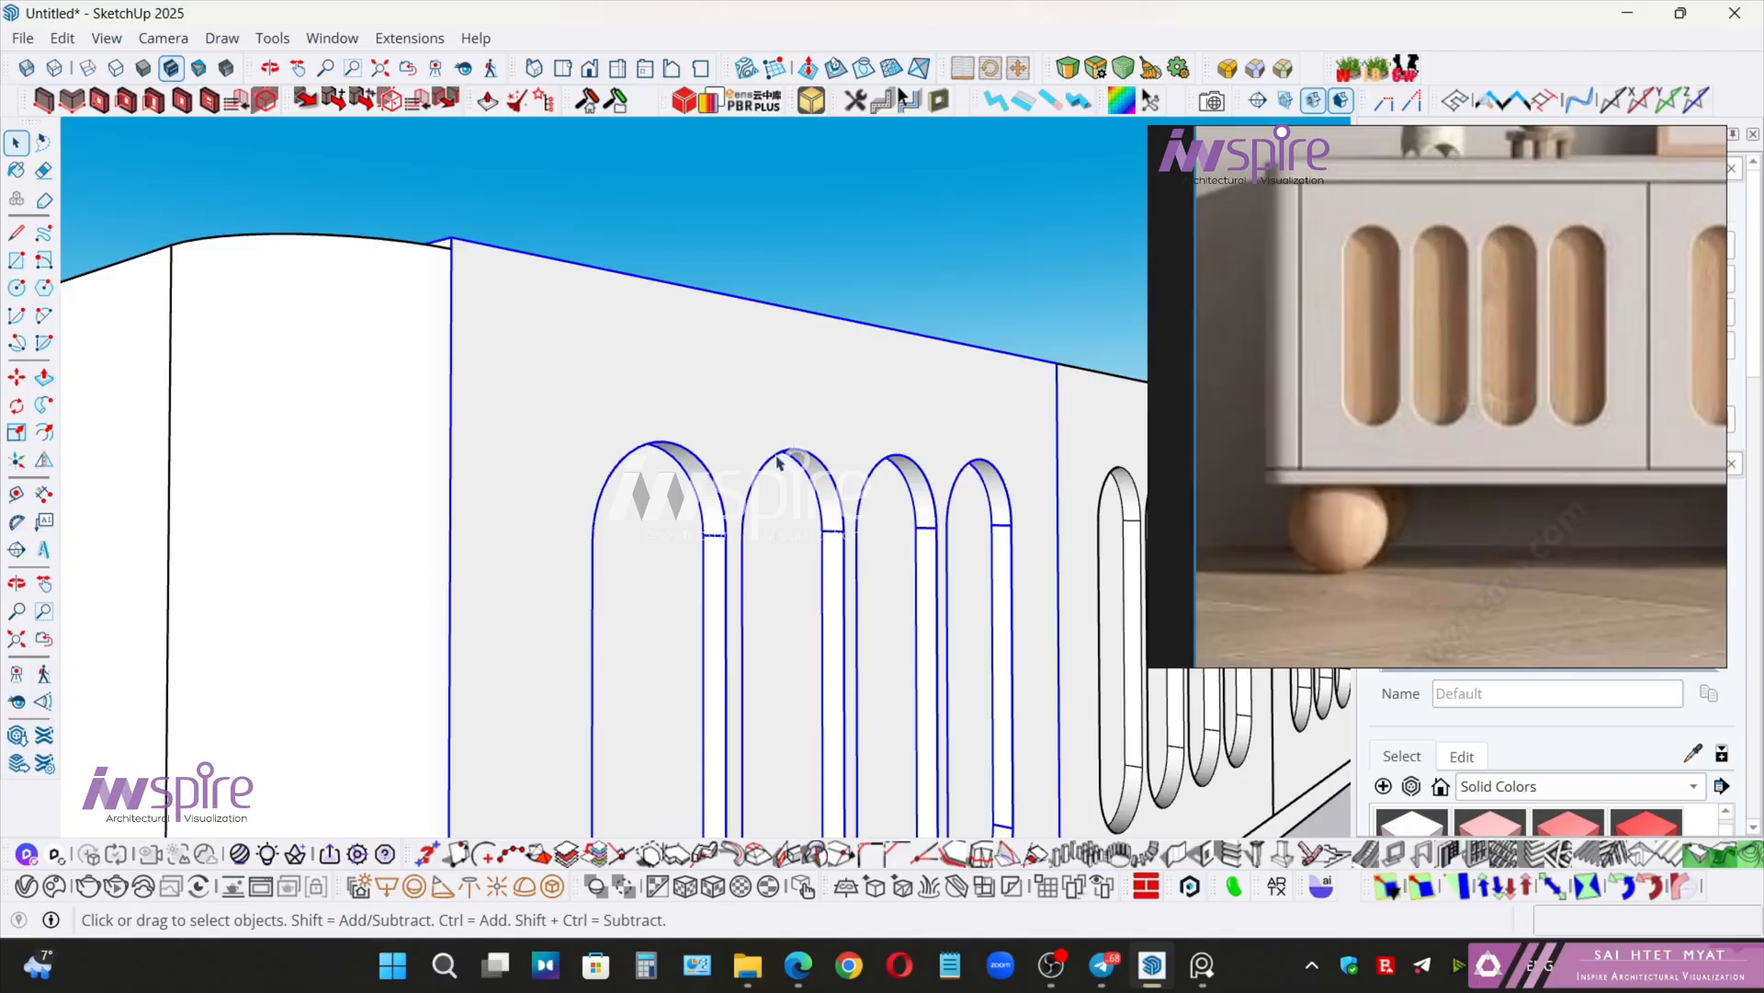
scroll(715, 432, down, 3)
middle_drag(715, 432, 494, 406)
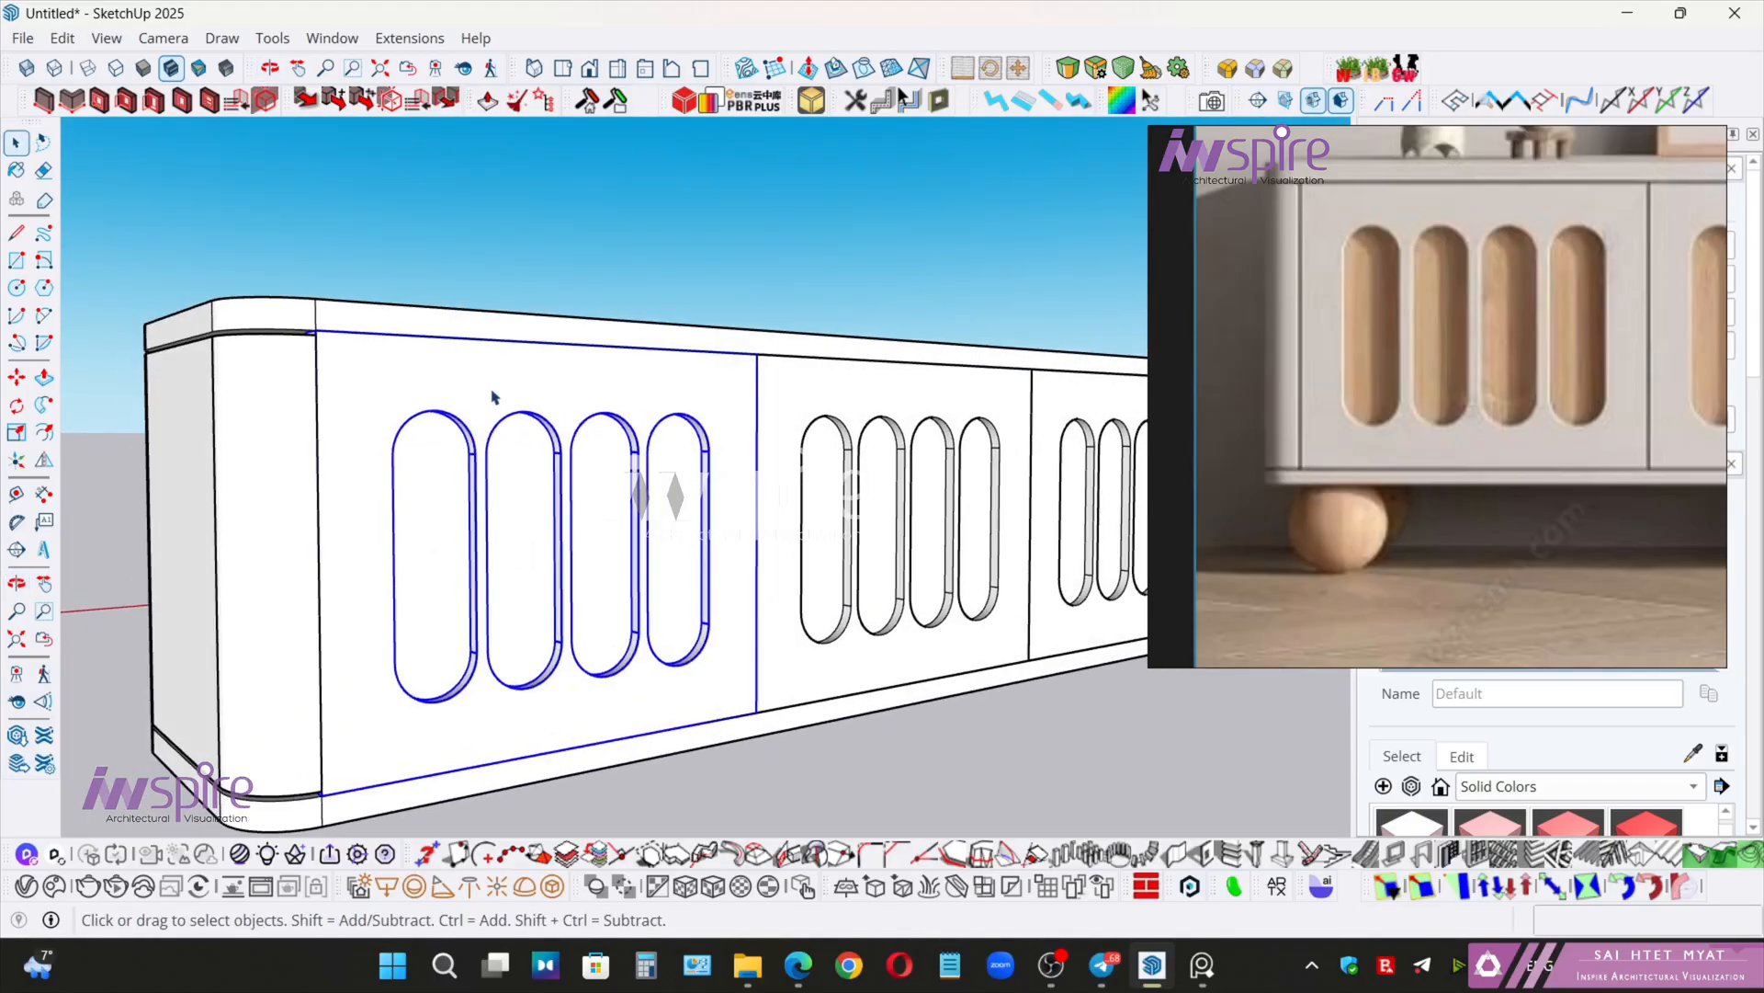
- Open the first slotted door for editing and offset the outer edges of its front face inward by 0.15 inch
double_click(511, 392)
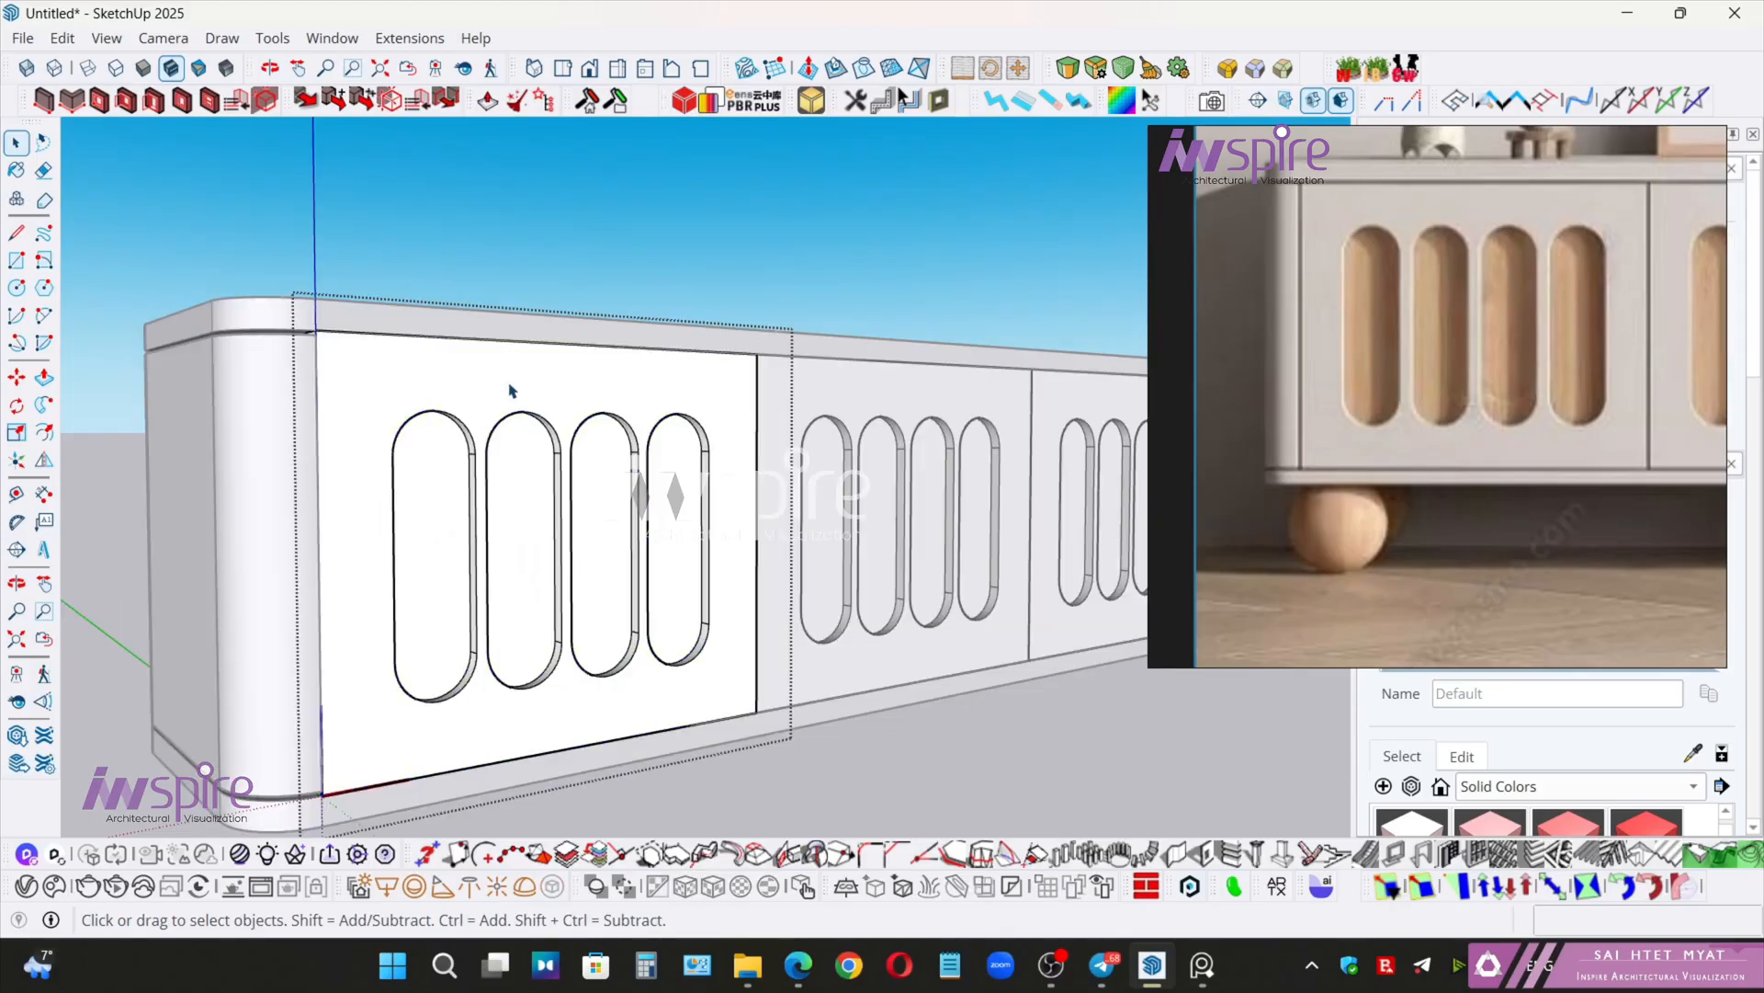
key(f)
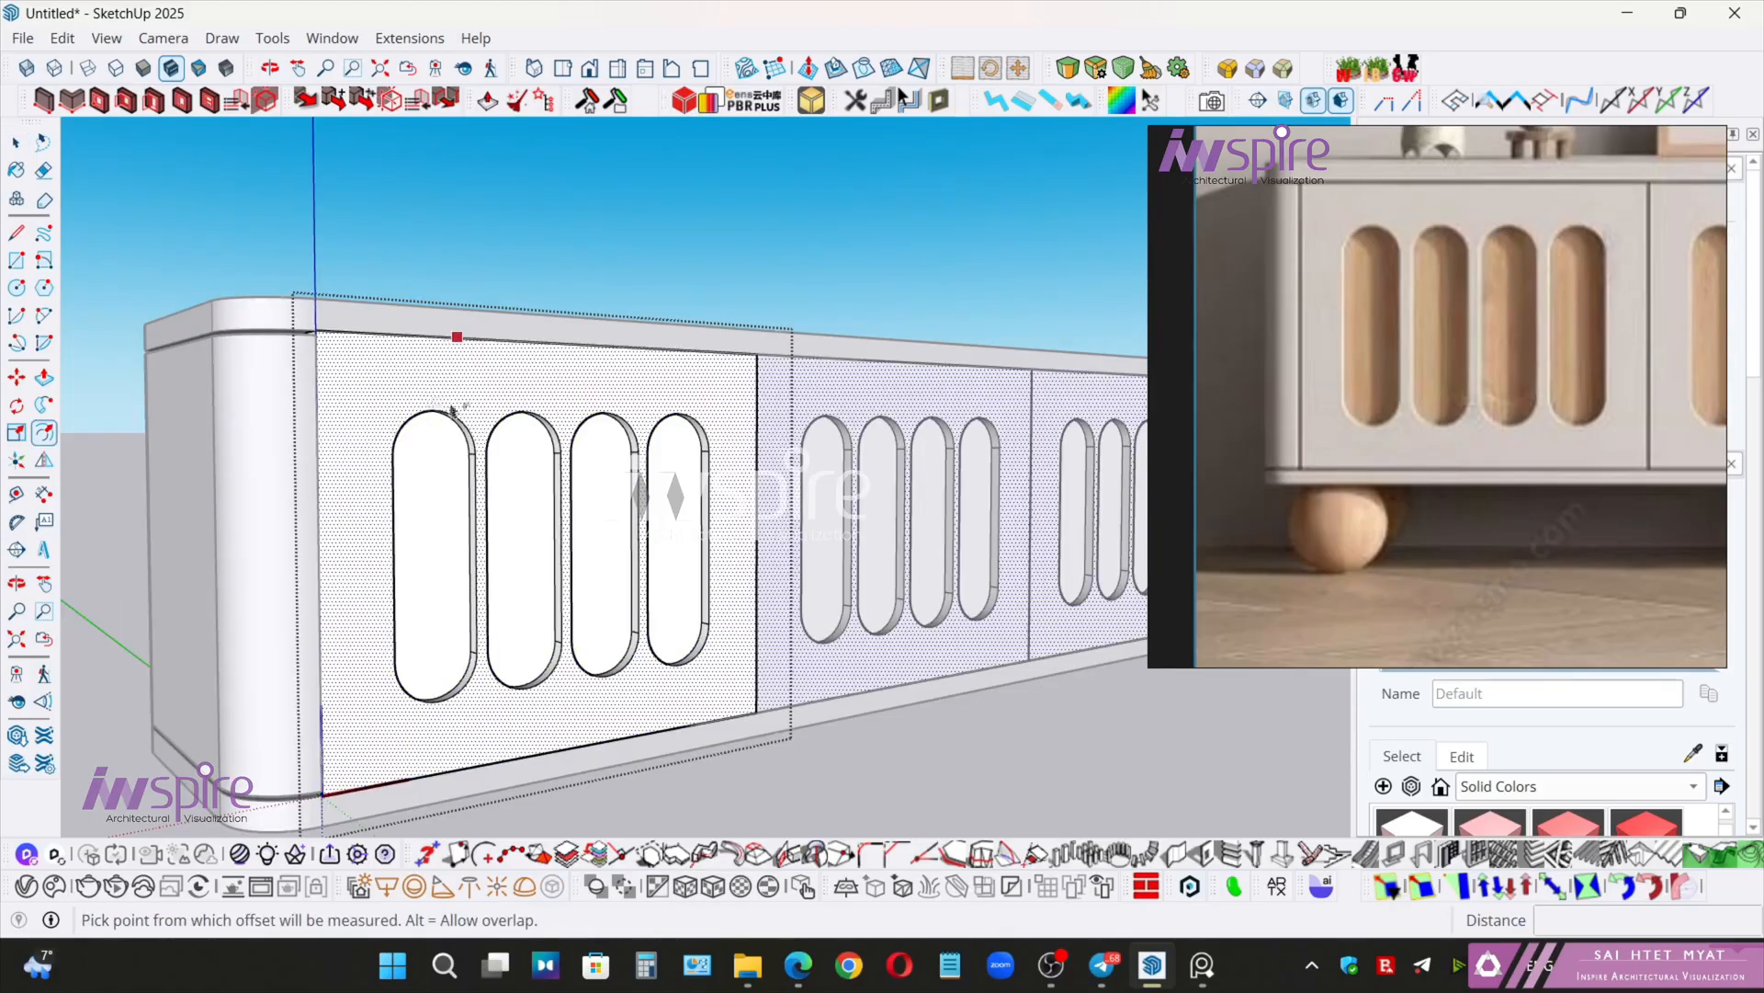
click(357, 343)
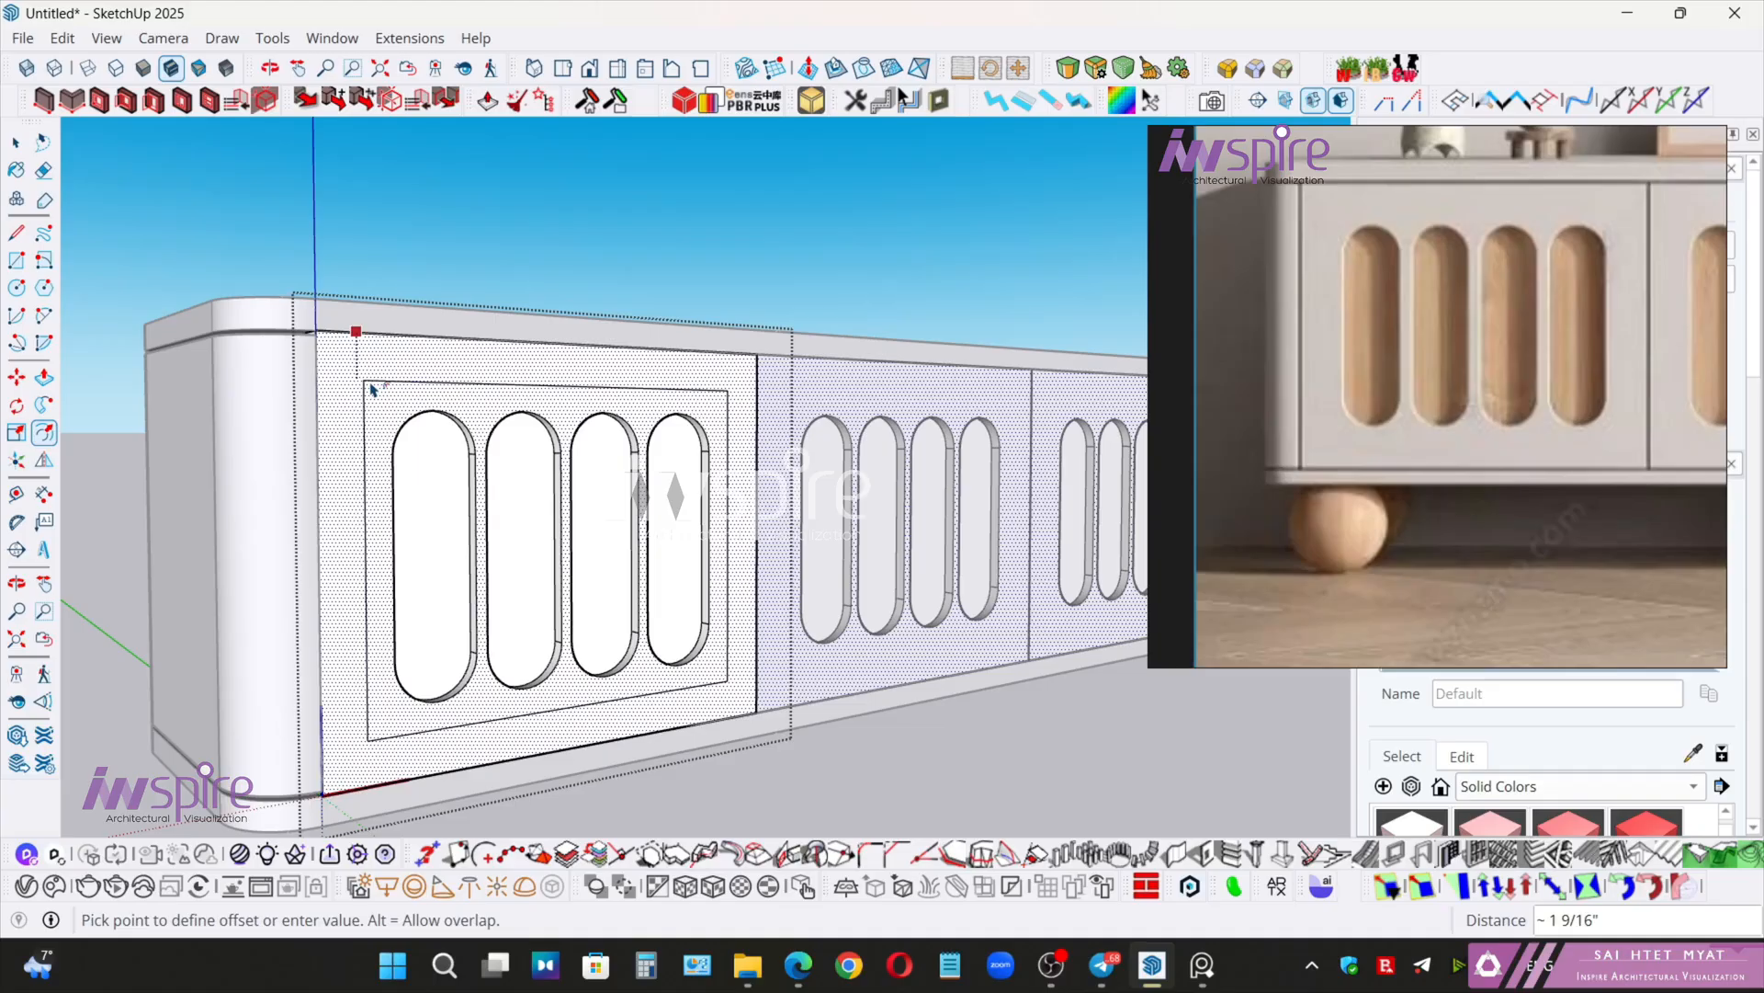
text(.15)
key(Return)
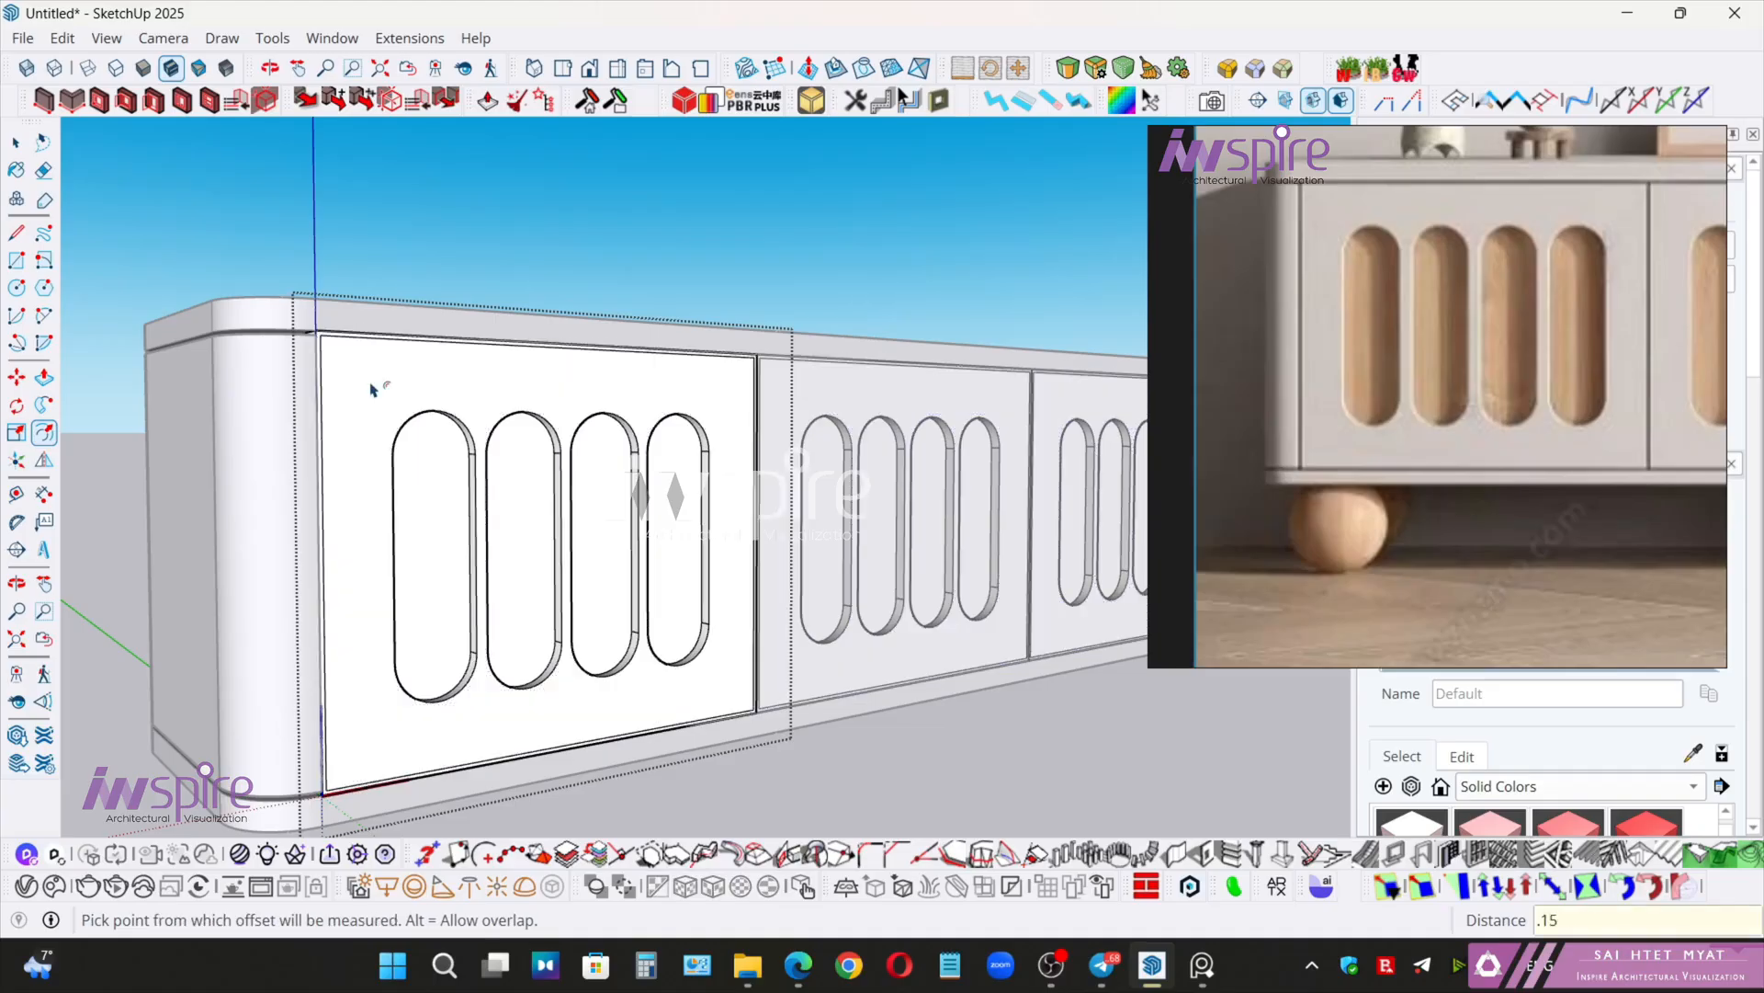
key(space)
middle_drag(708, 422, 579, 546)
scroll(500, 493, up, 3)
scroll(577, 415, up, 4)
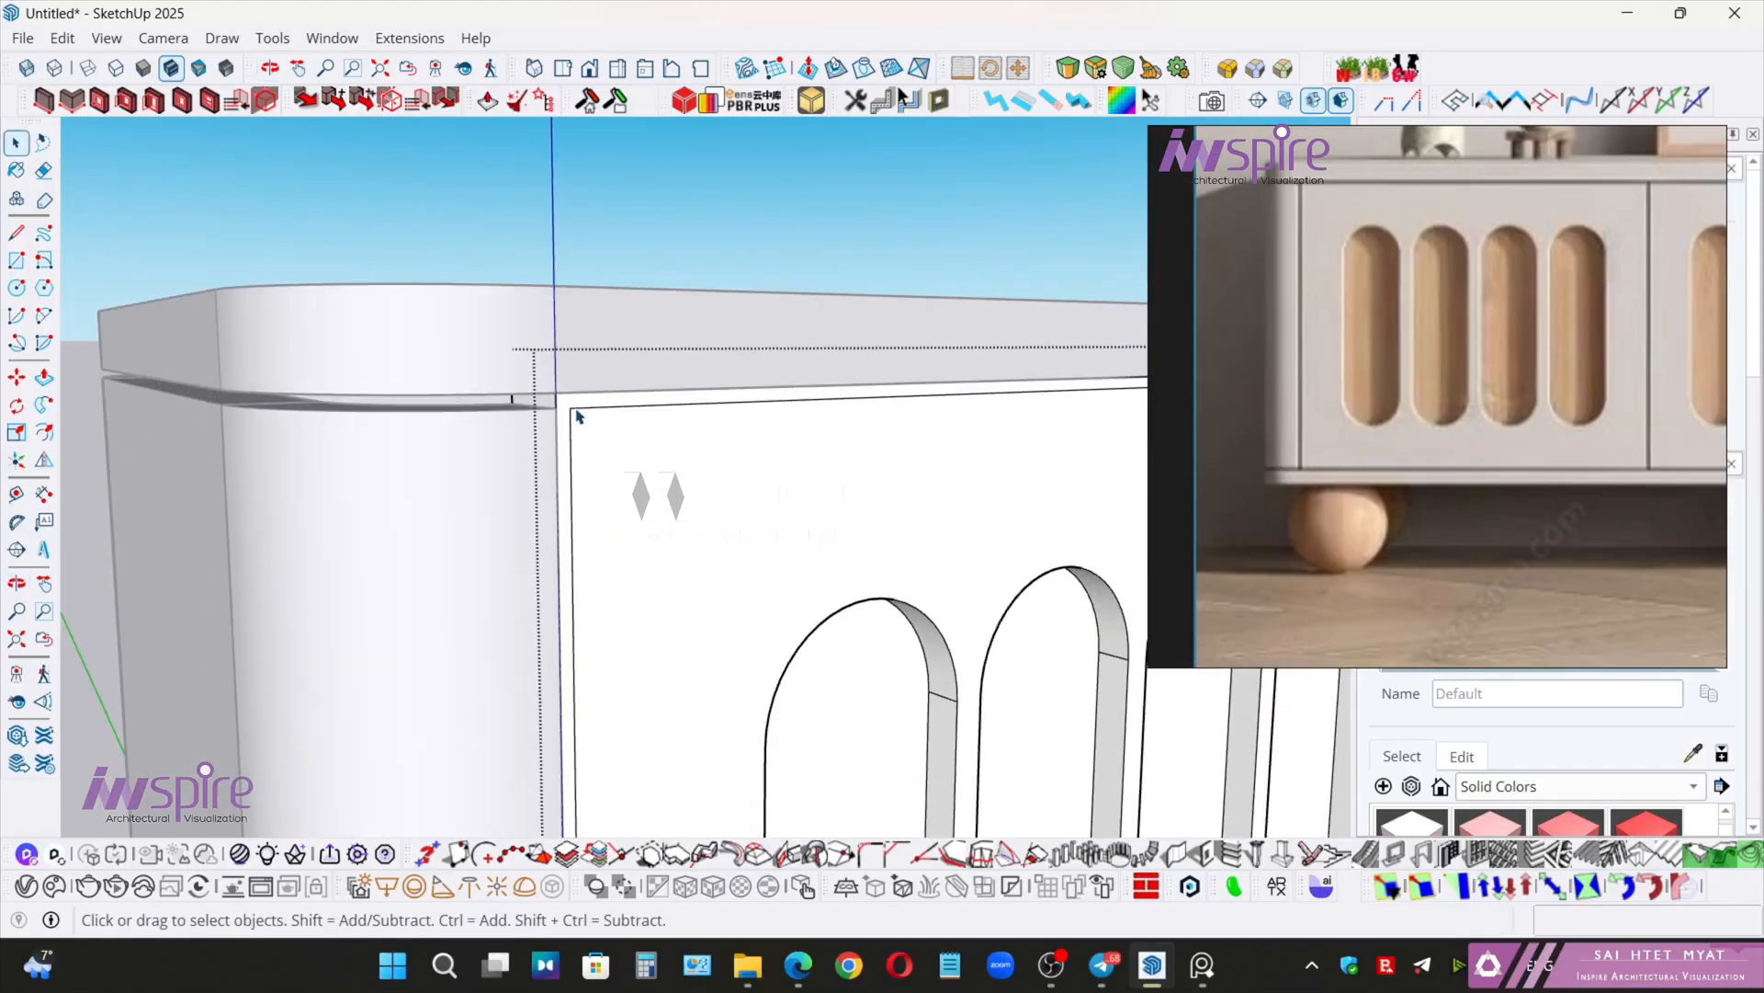
- Push the offset border strip around the first door's front face back by 1 inch
key(p)
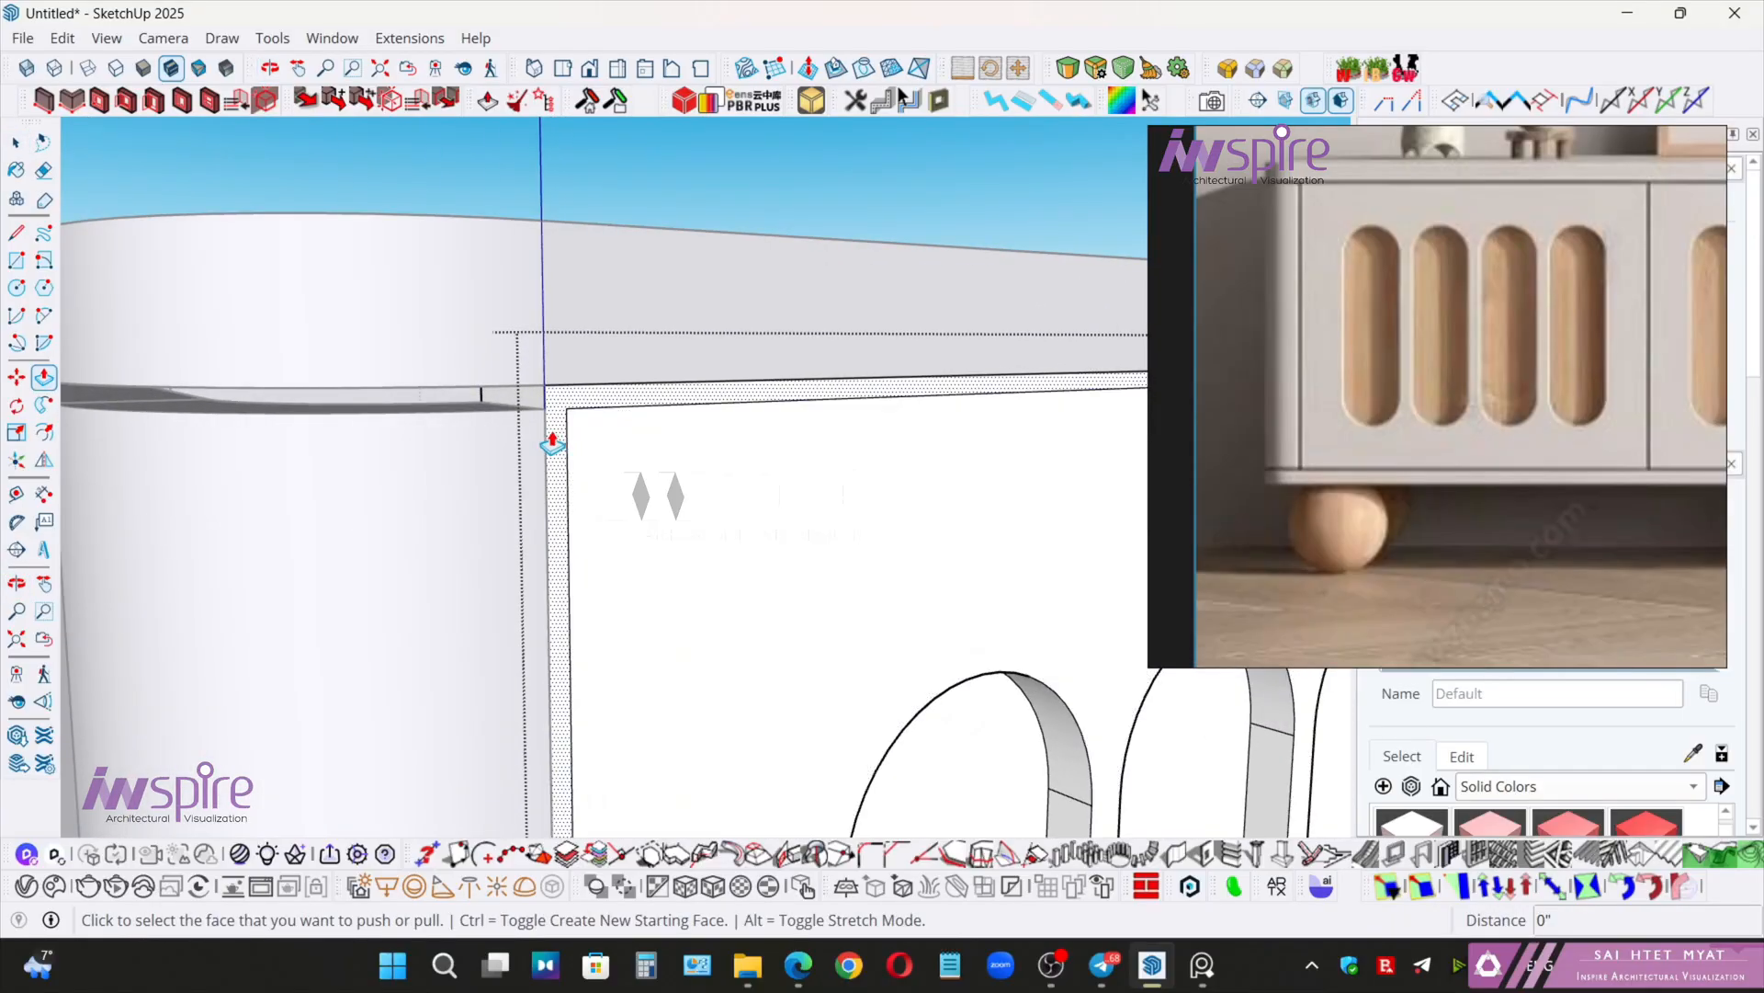
click(409, 395)
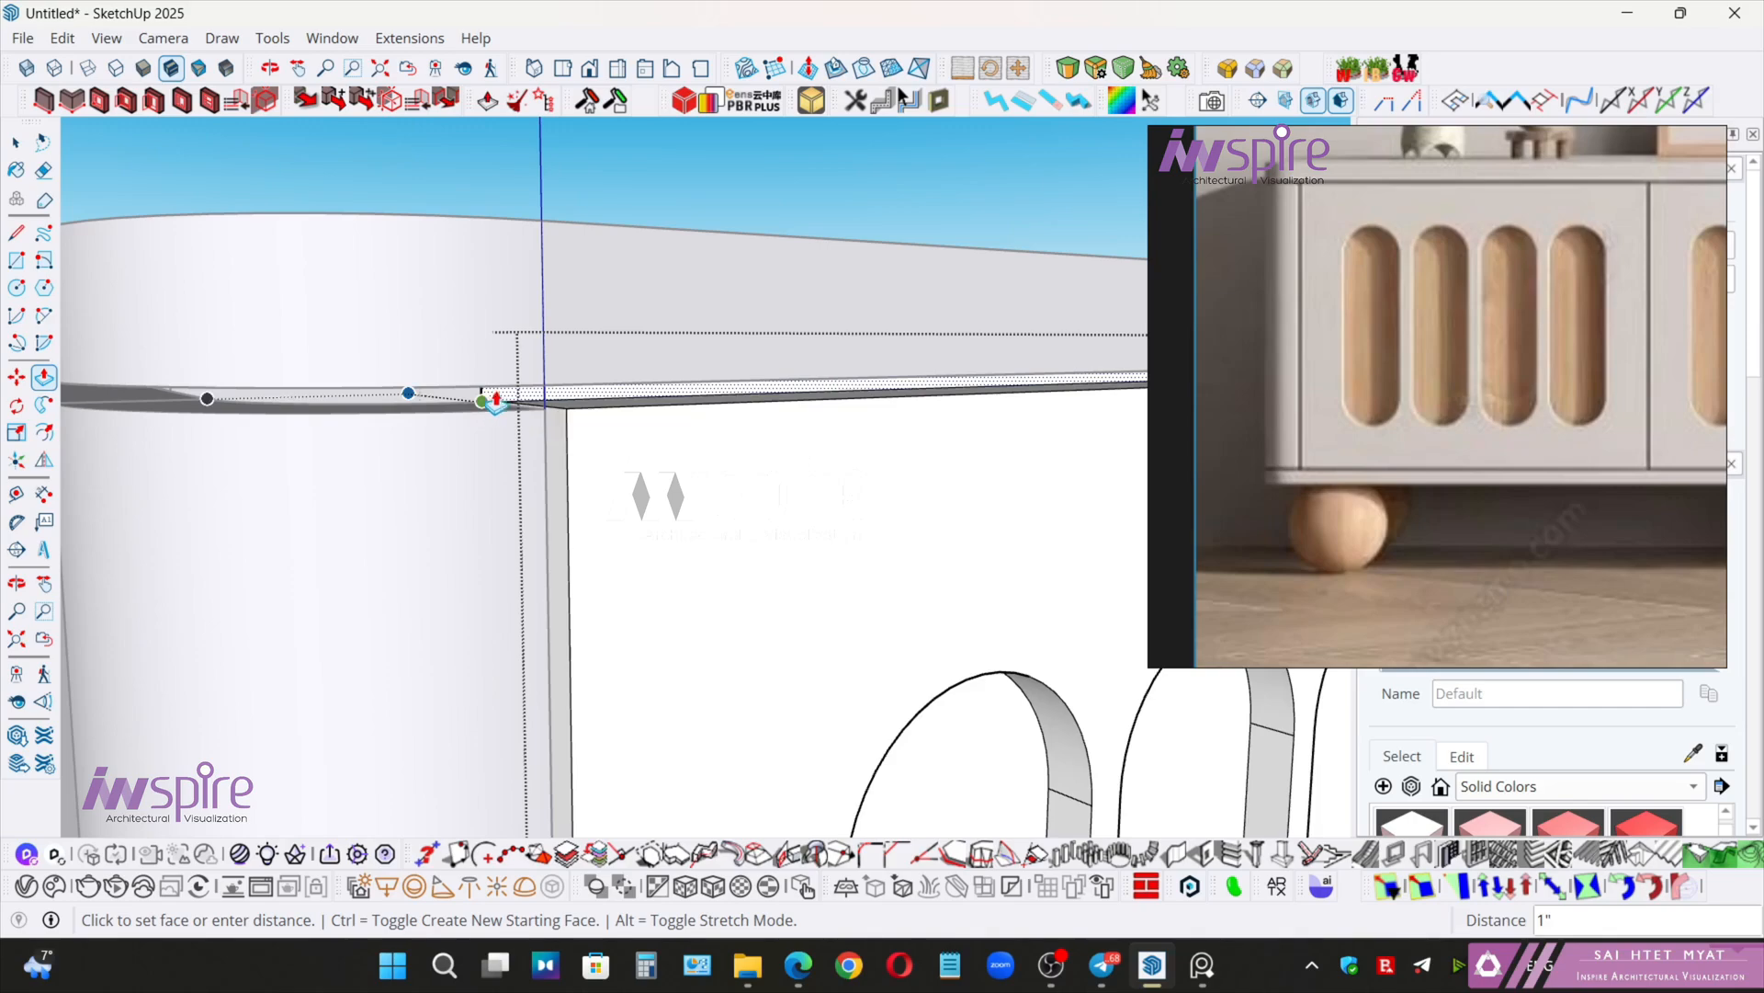
scroll(496, 401, up, 2)
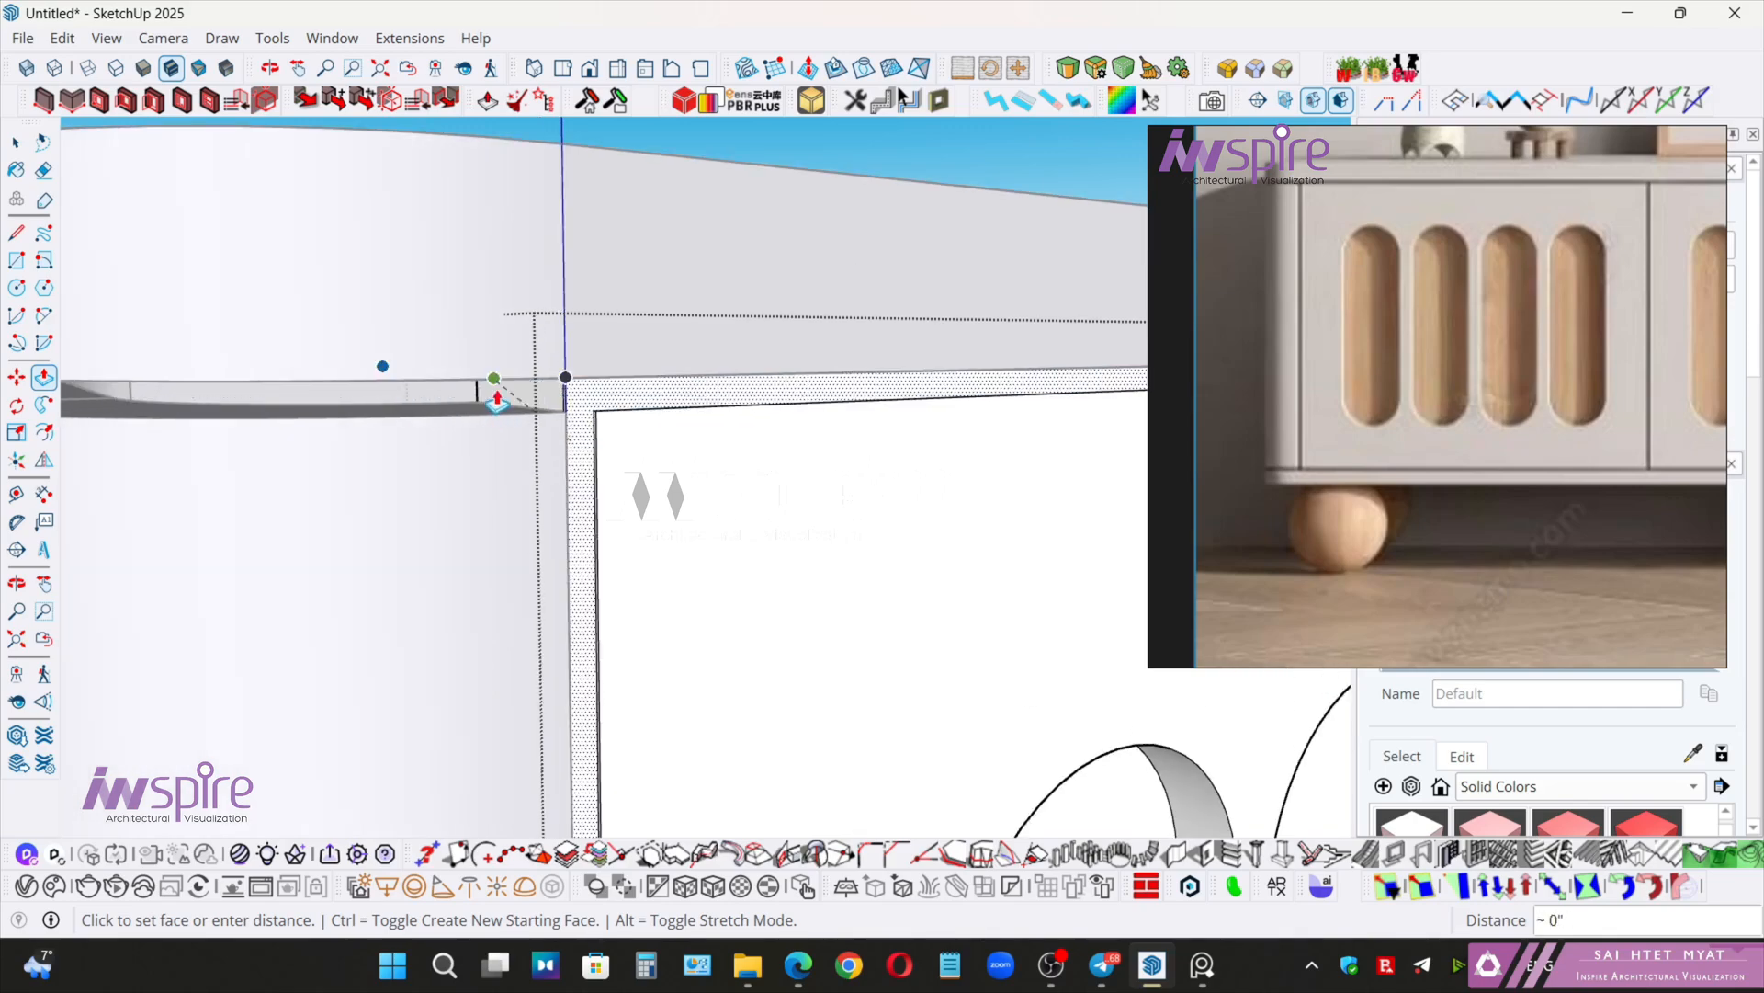
scroll(516, 409, up, 2)
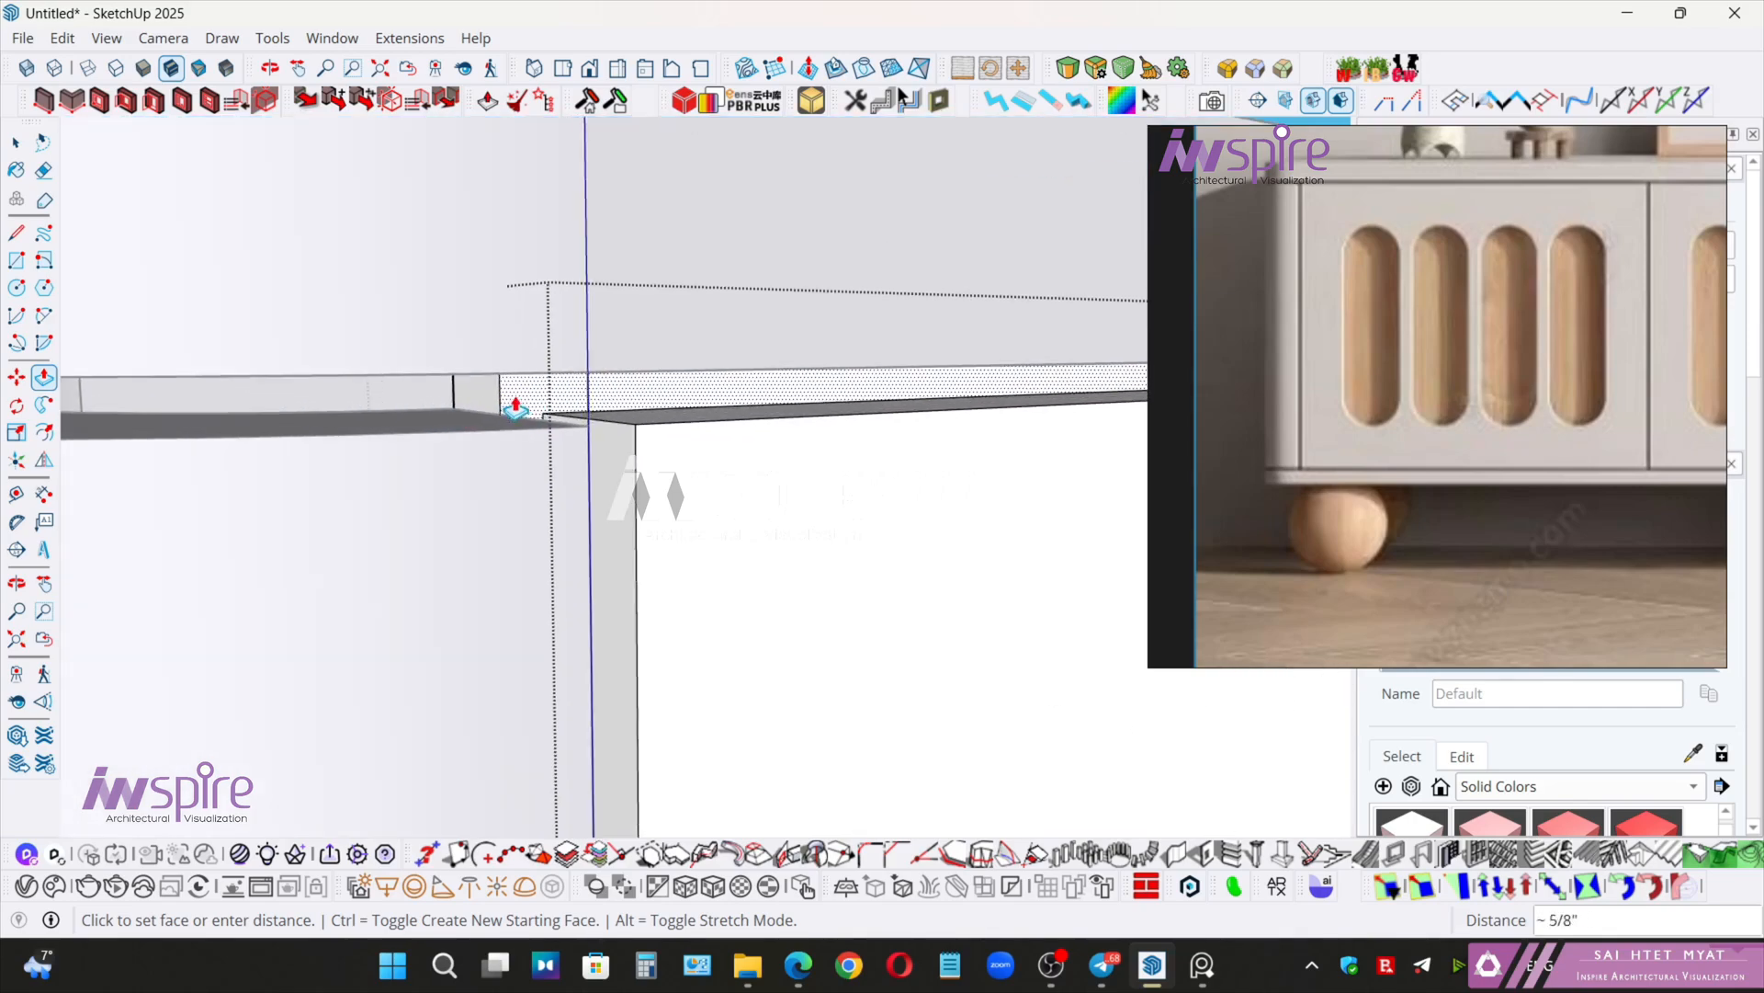
middle_drag(507, 407, 578, 398)
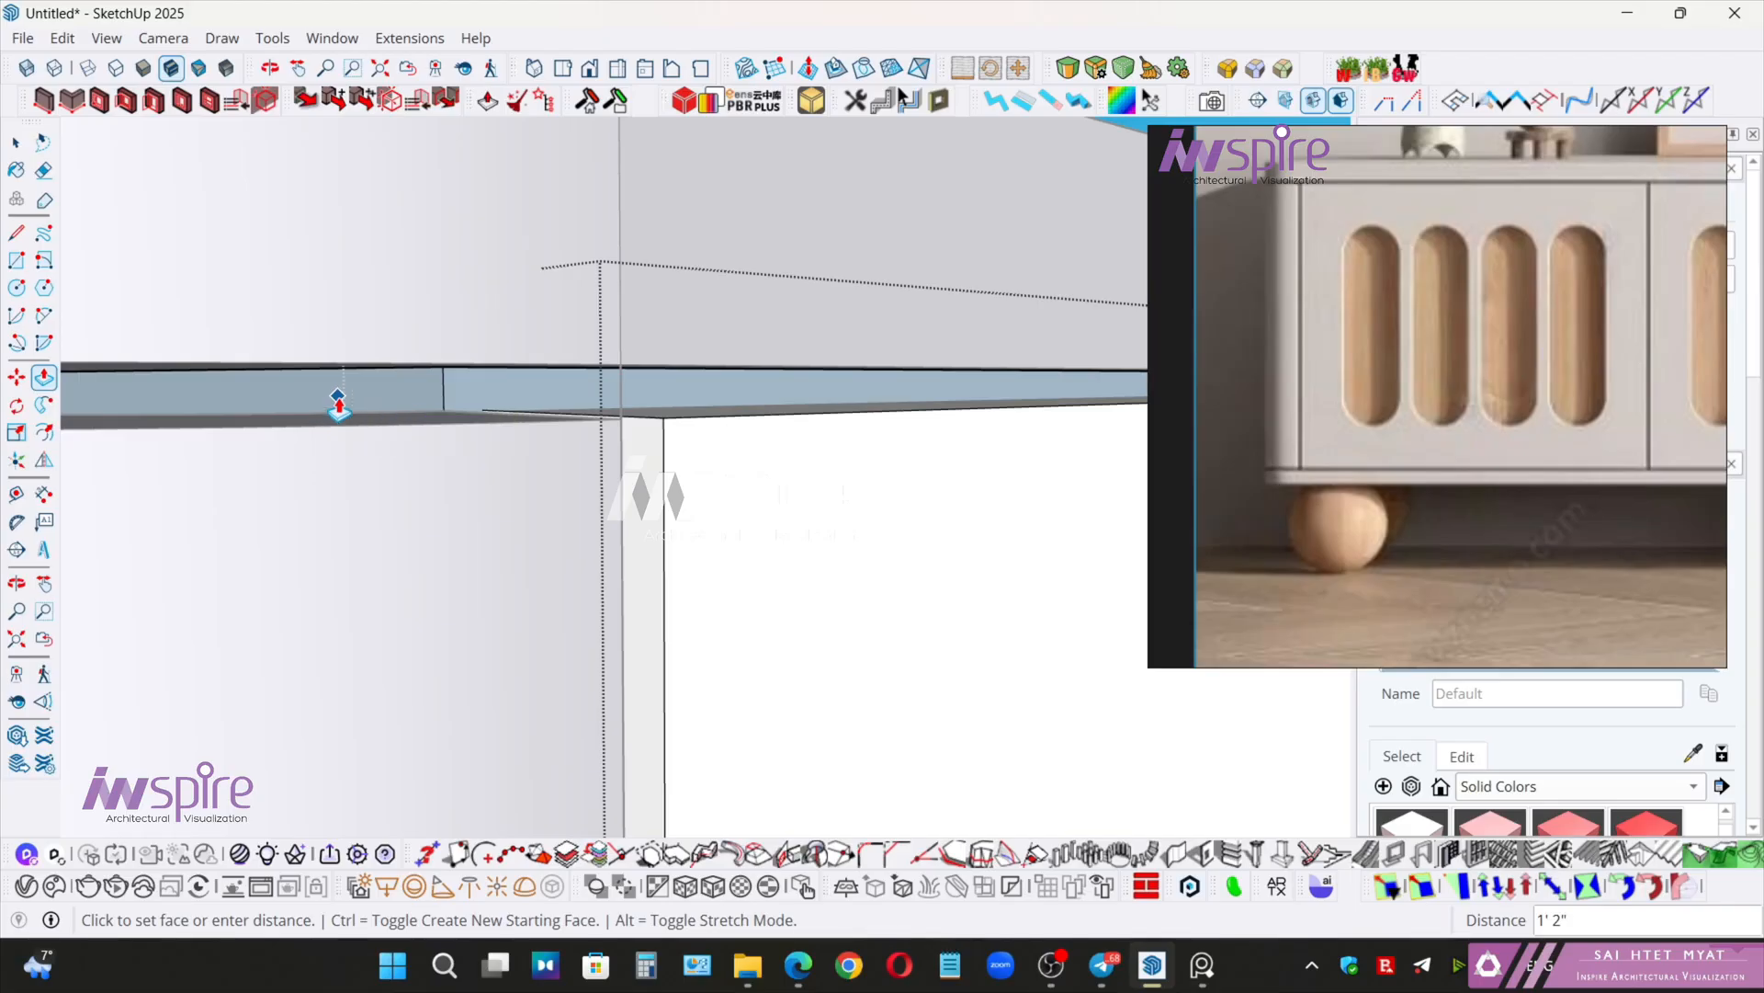
text(1)
key(Return)
key(space)
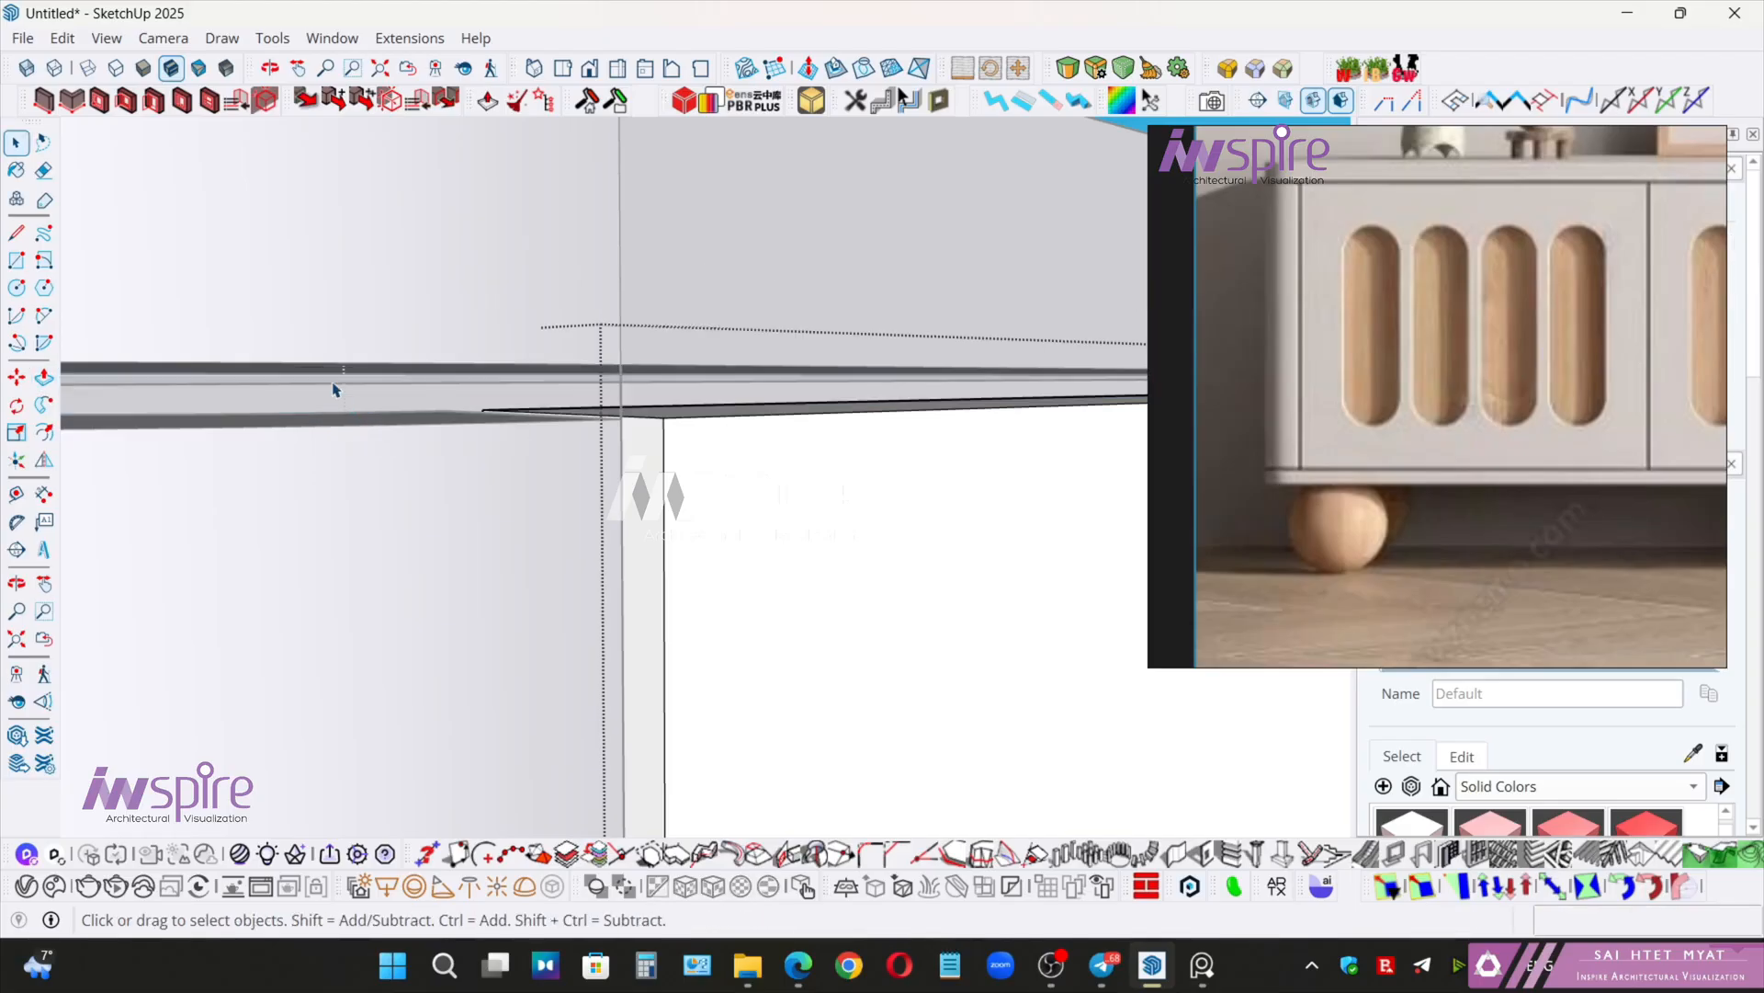
- Examine the gaps above the doors and between neighbouring doors along the cabinet front
scroll(836, 598, down, 6)
middle_drag(737, 581, 584, 551)
scroll(625, 547, up, 5)
scroll(657, 529, up, 2)
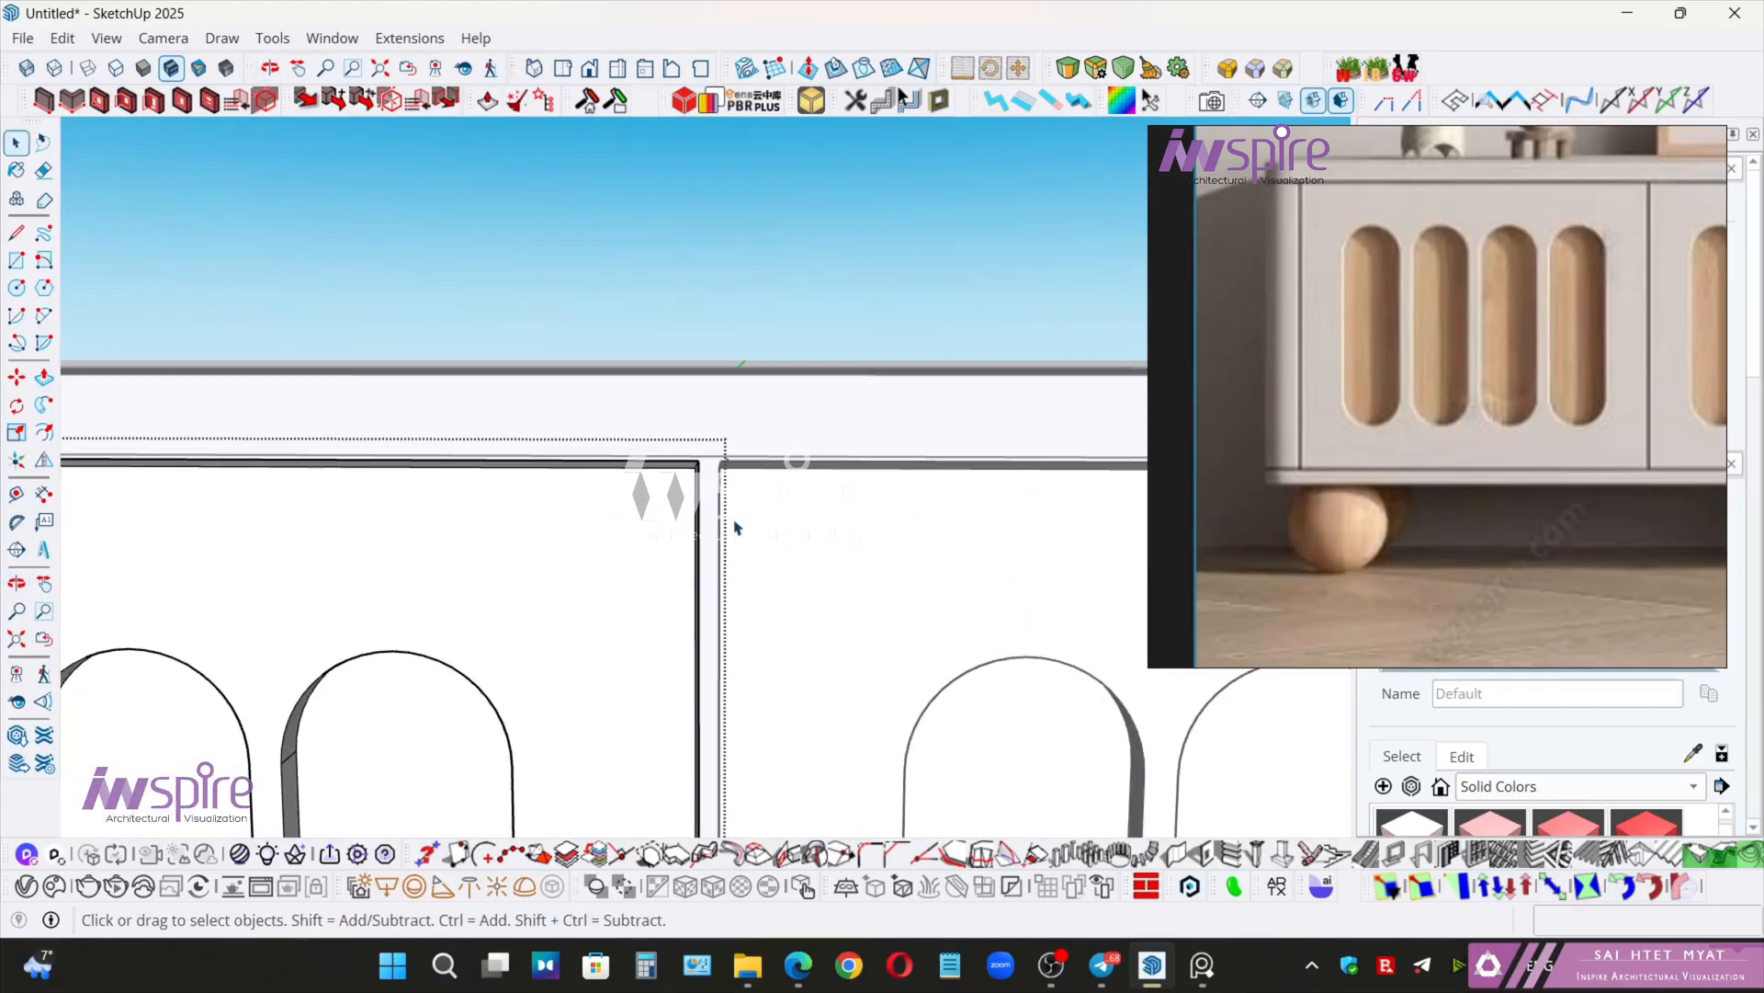
scroll(757, 522, down, 3)
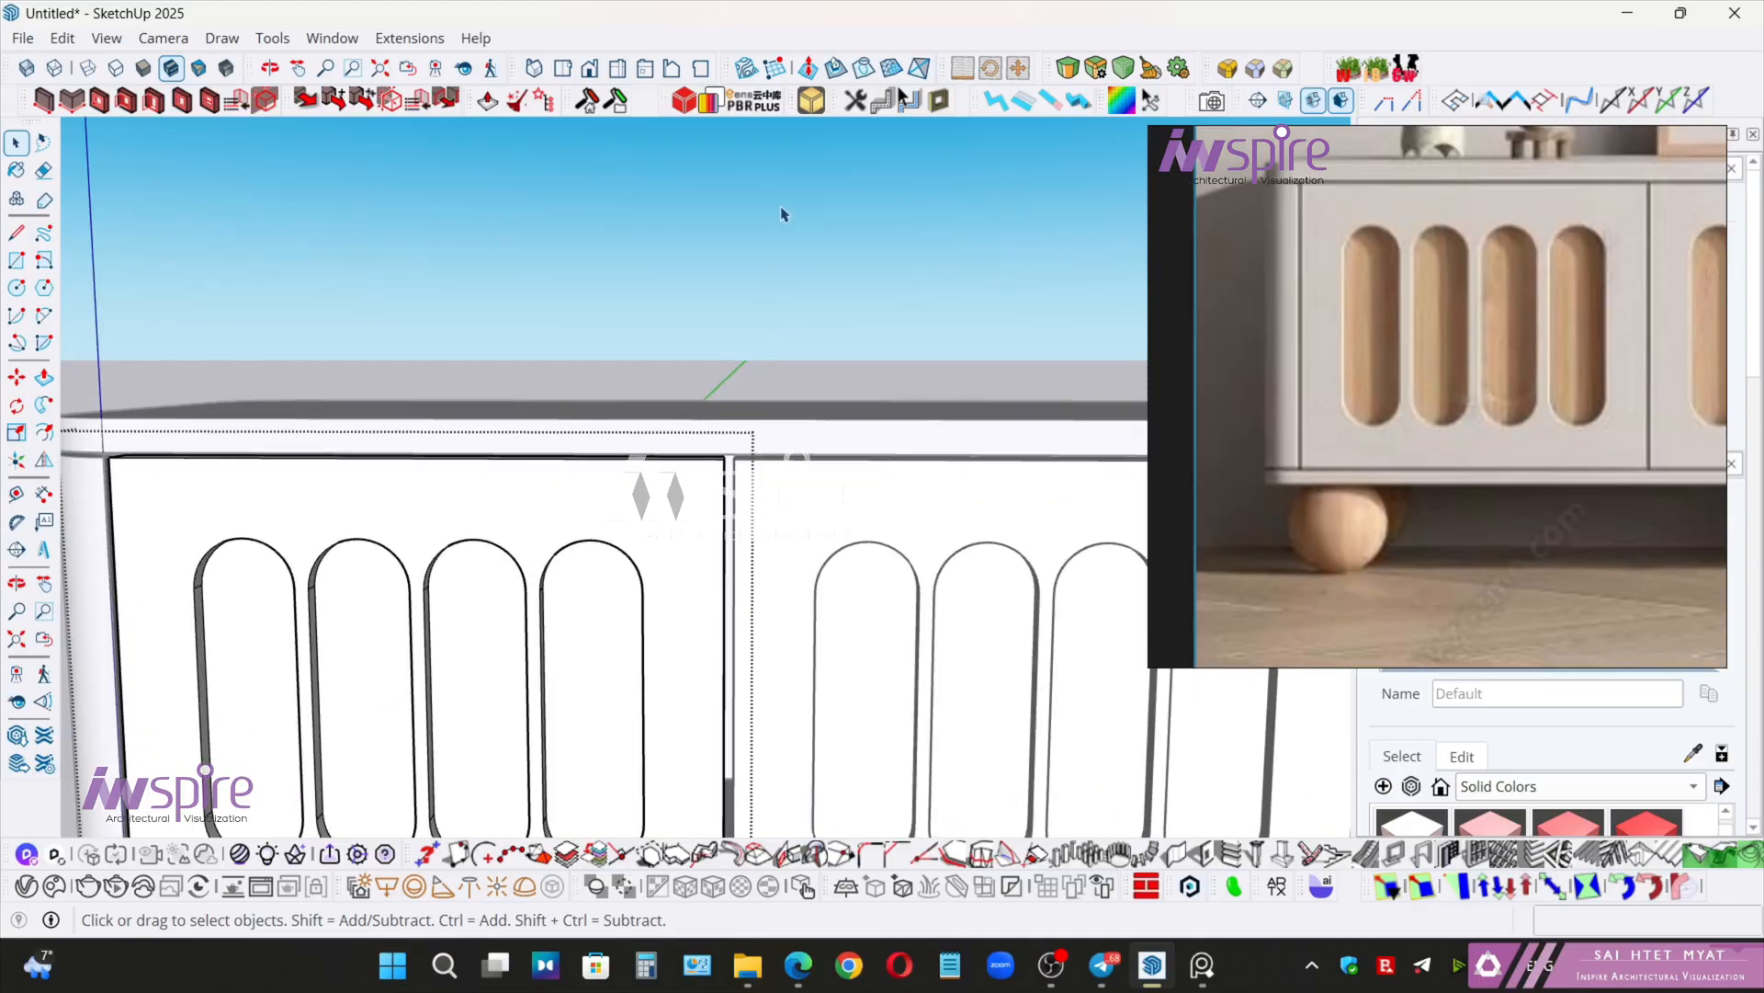
scroll(794, 469, down, 3)
middle_drag(794, 469, 643, 537)
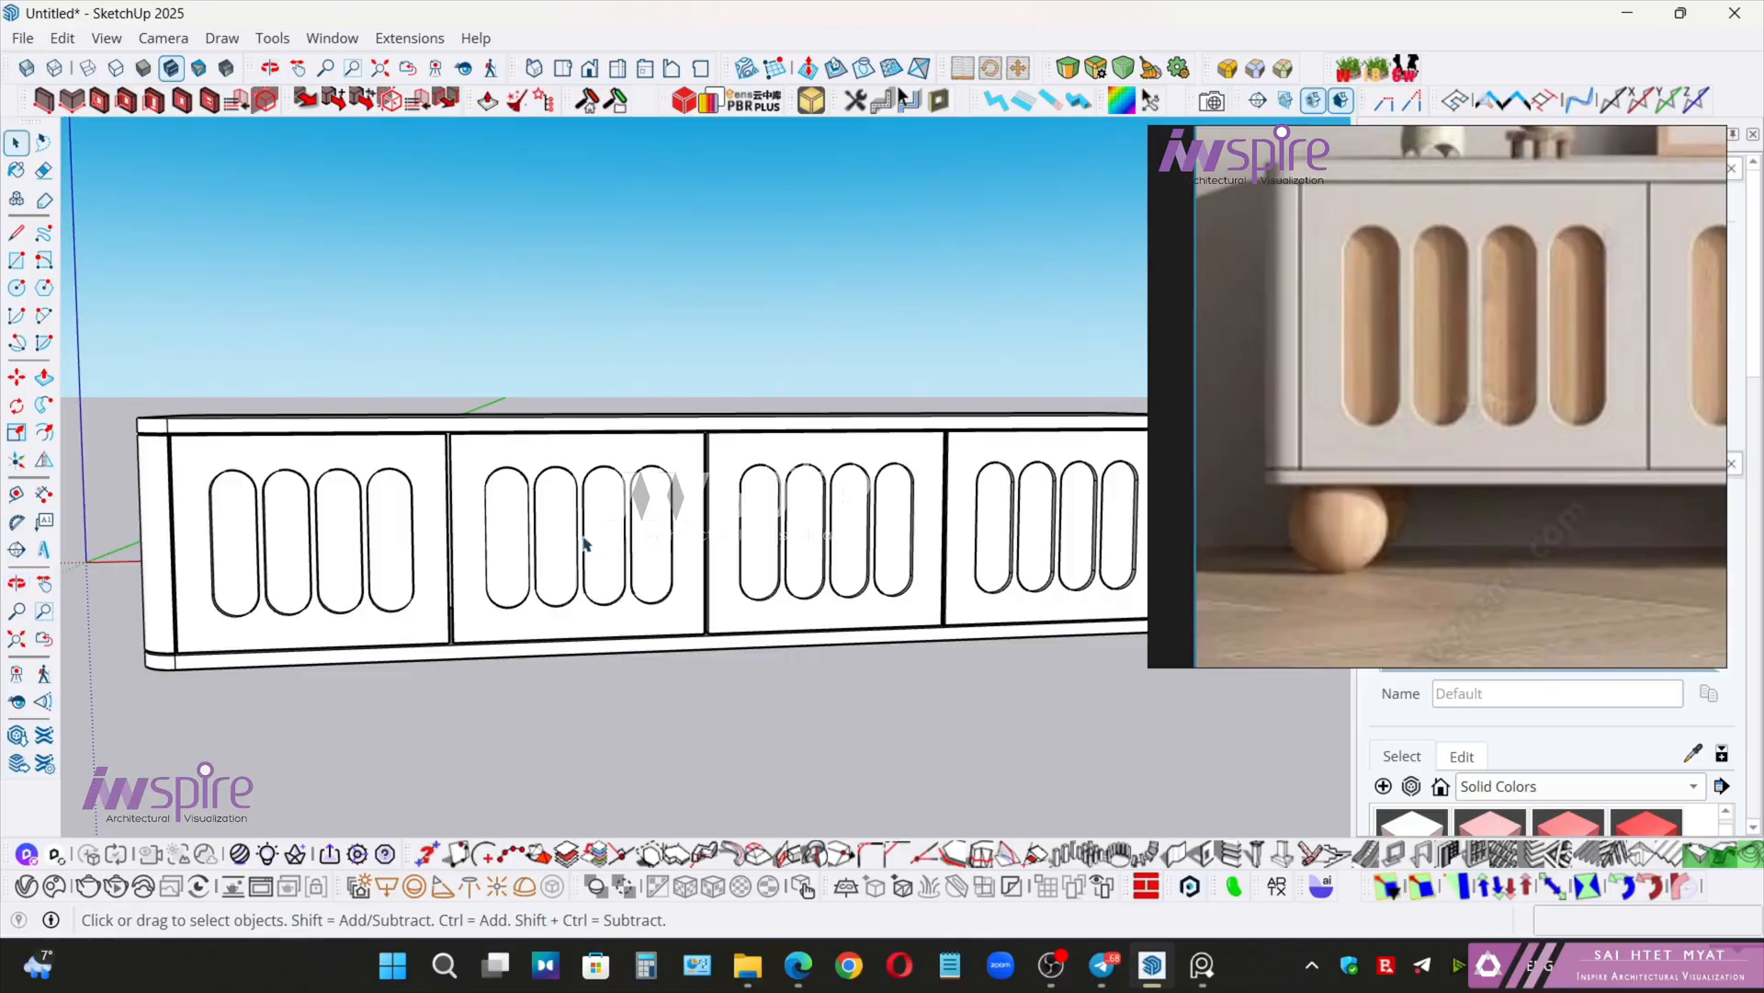
shift+middle_drag(487, 546, 517, 533)
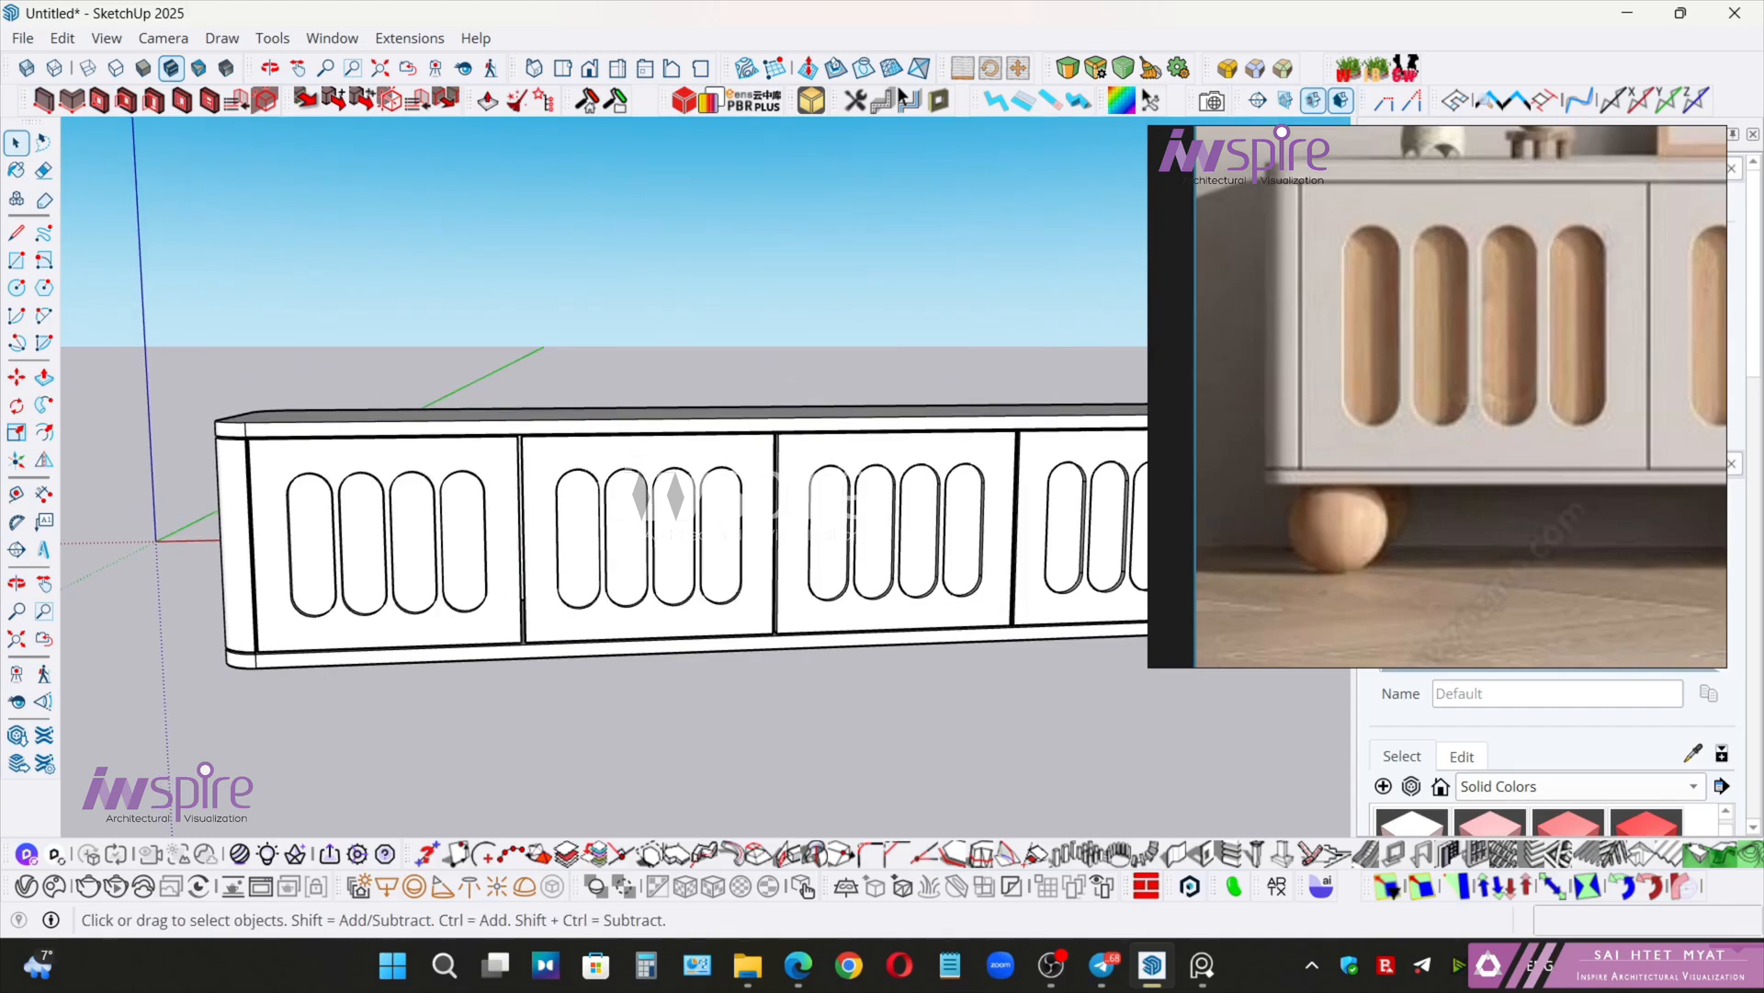
key(alt+Tab)
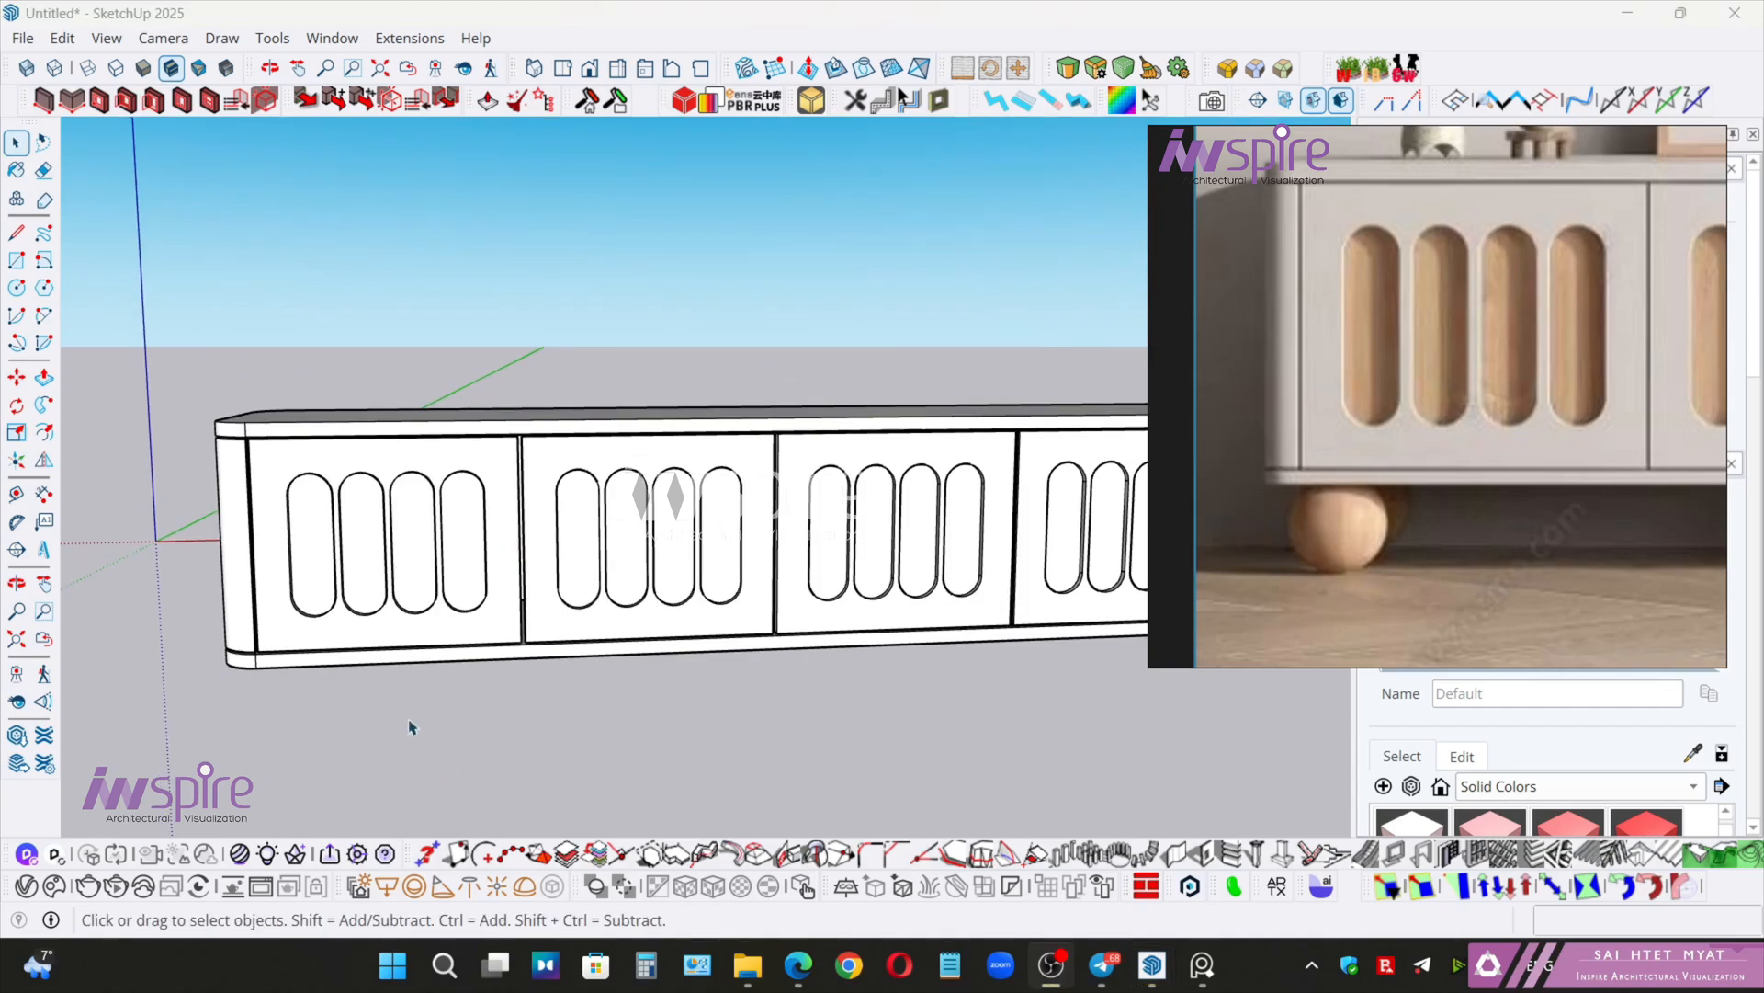
scroll(547, 547, up, 3)
scroll(496, 391, up, 5)
mouse_move(488, 362)
middle_down()
mouse_move(500, 417)
mouse_move(493, 343)
mouse_move(522, 356)
middle_up()
scroll(492, 356, up, 3)
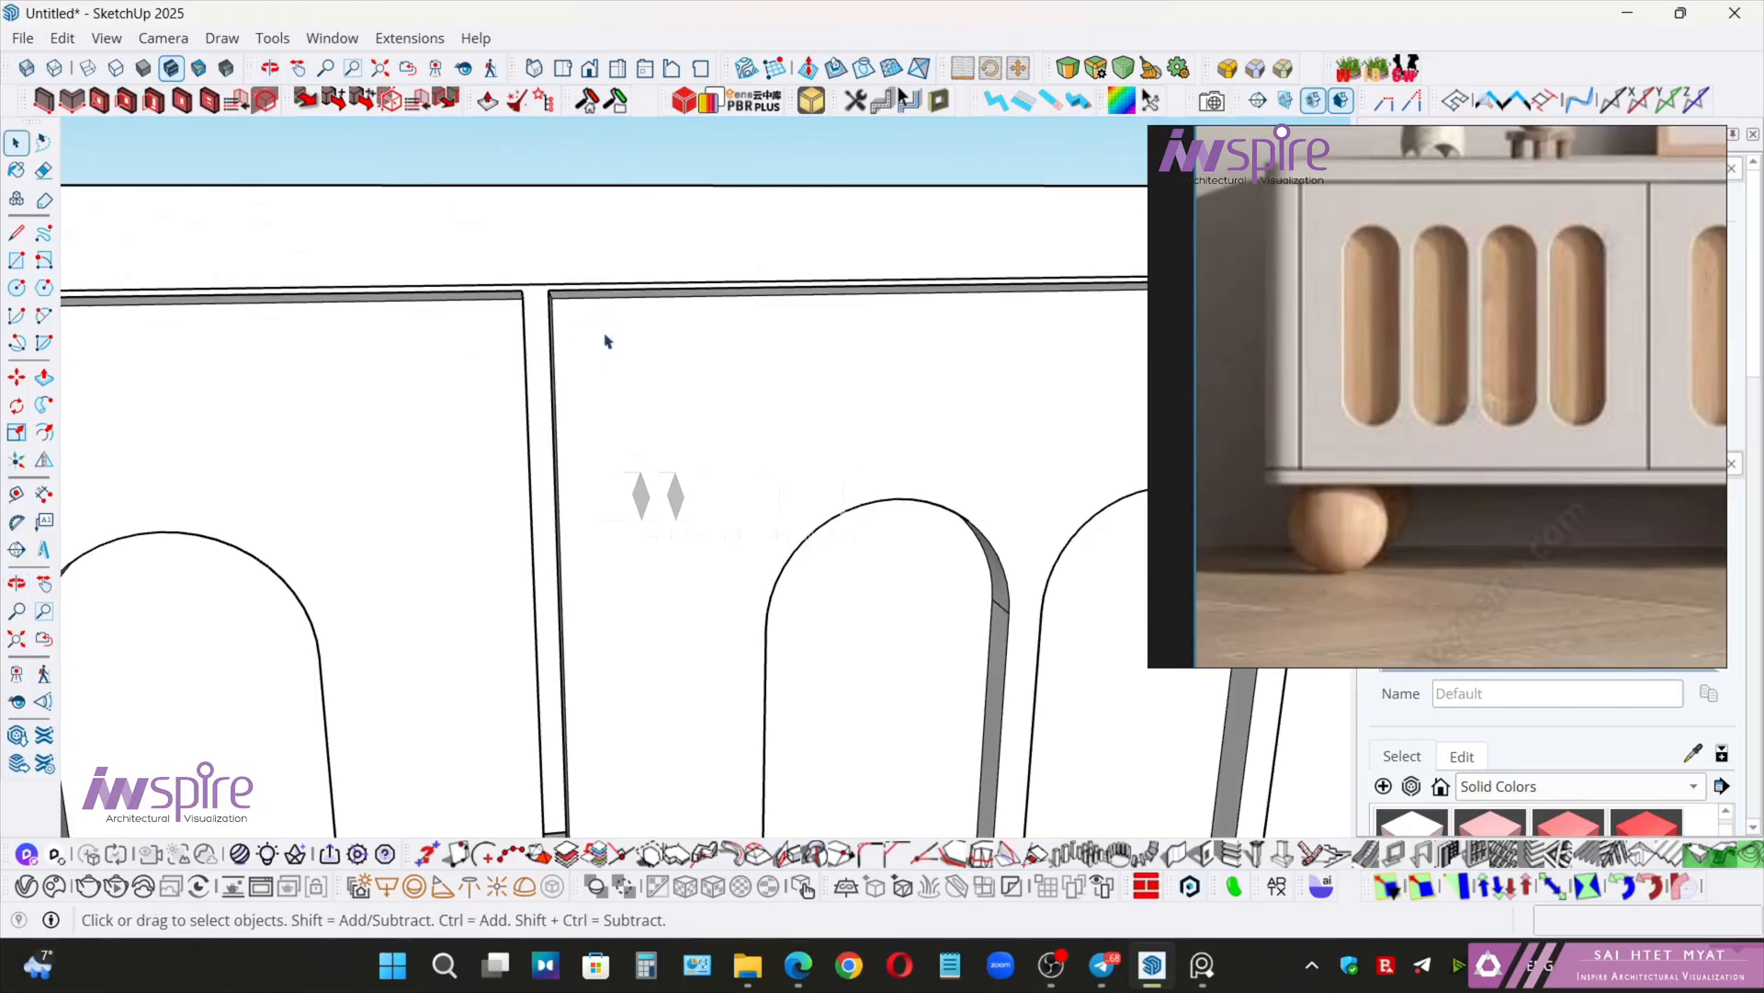
mouse_move(515, 360)
middle_down()
mouse_move(536, 401)
mouse_move(524, 342)
mouse_move(754, 359)
mouse_move(508, 370)
mouse_move(532, 367)
mouse_move(543, 423)
mouse_move(528, 429)
mouse_move(524, 322)
mouse_move(559, 333)
middle_up()
- Undo the border push and the inward offset on the door's front face
key(ctrl+z)
scroll(542, 283, up, 3)
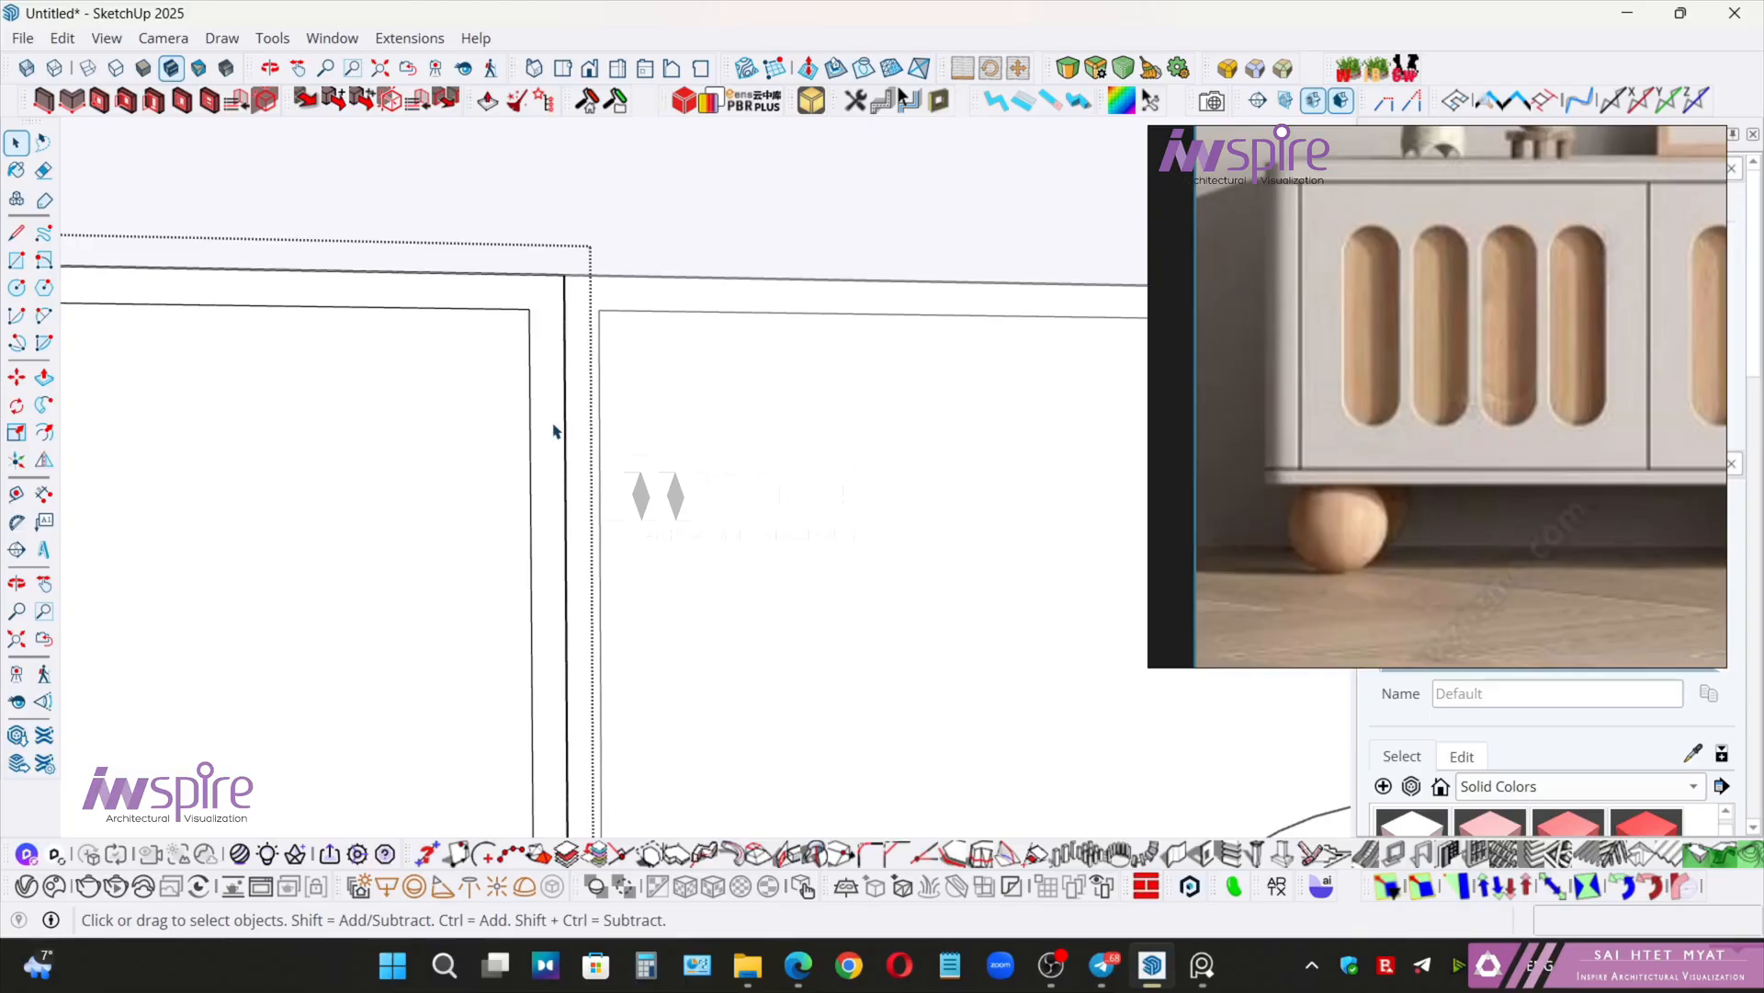
scroll(533, 437, down, 5)
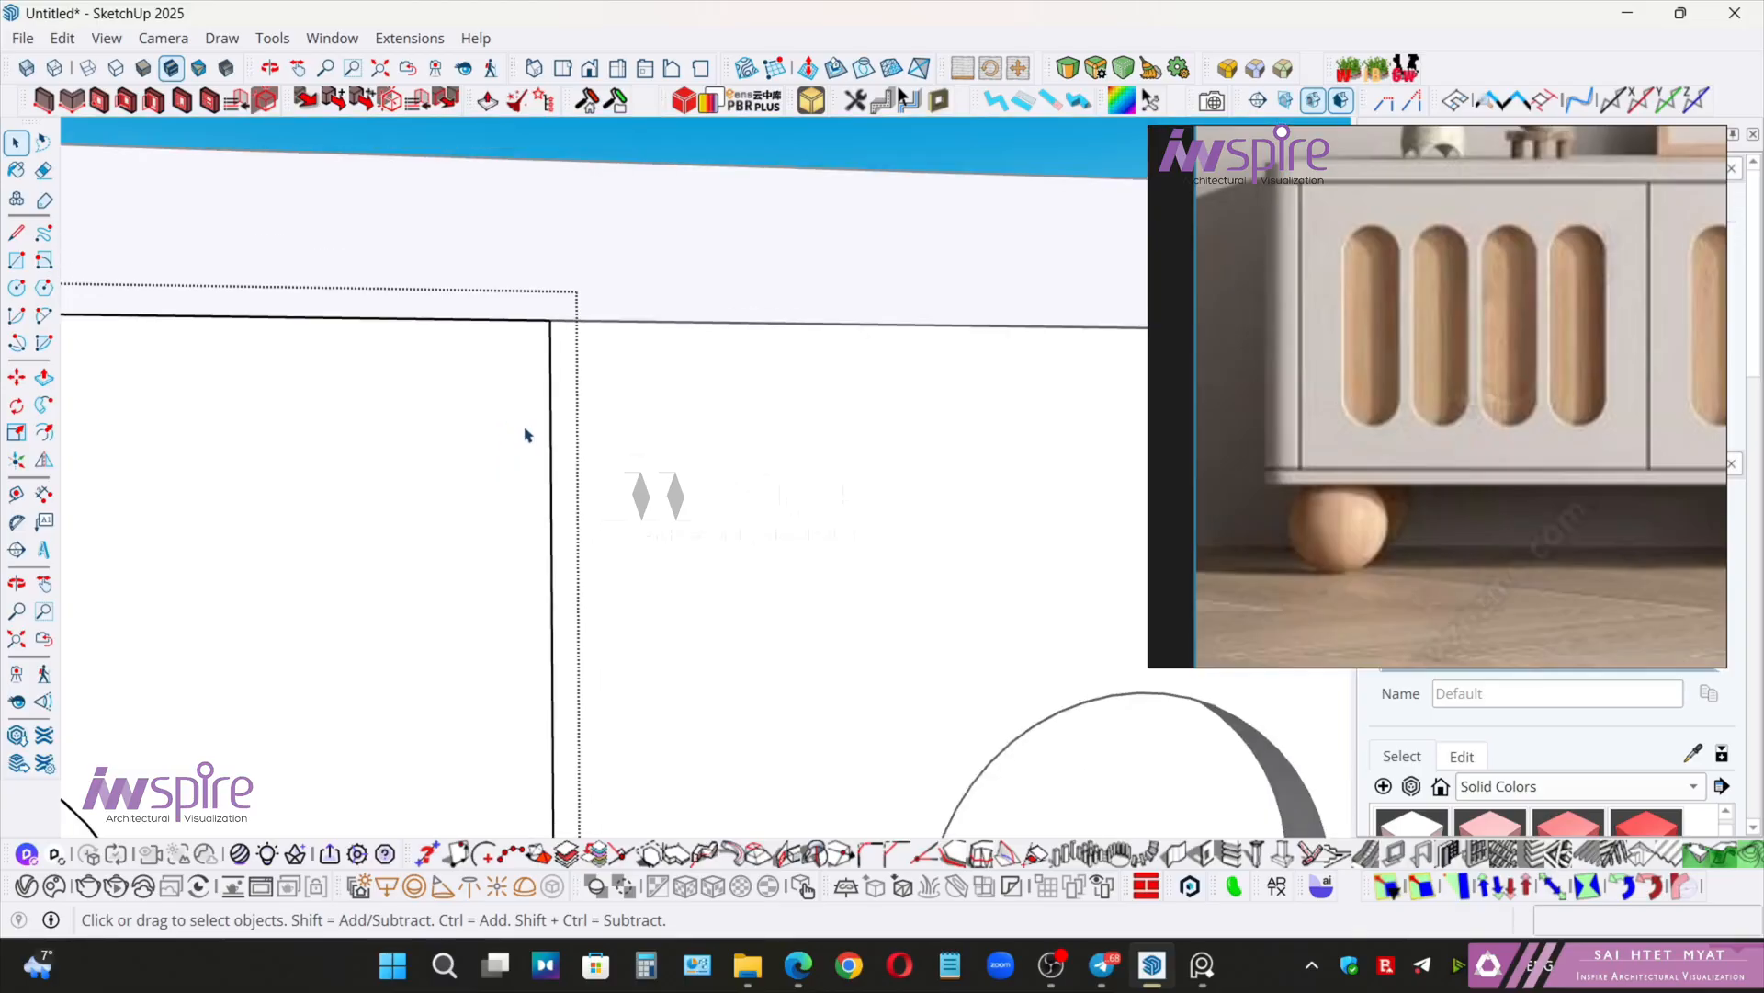
scroll(533, 448, down, 5)
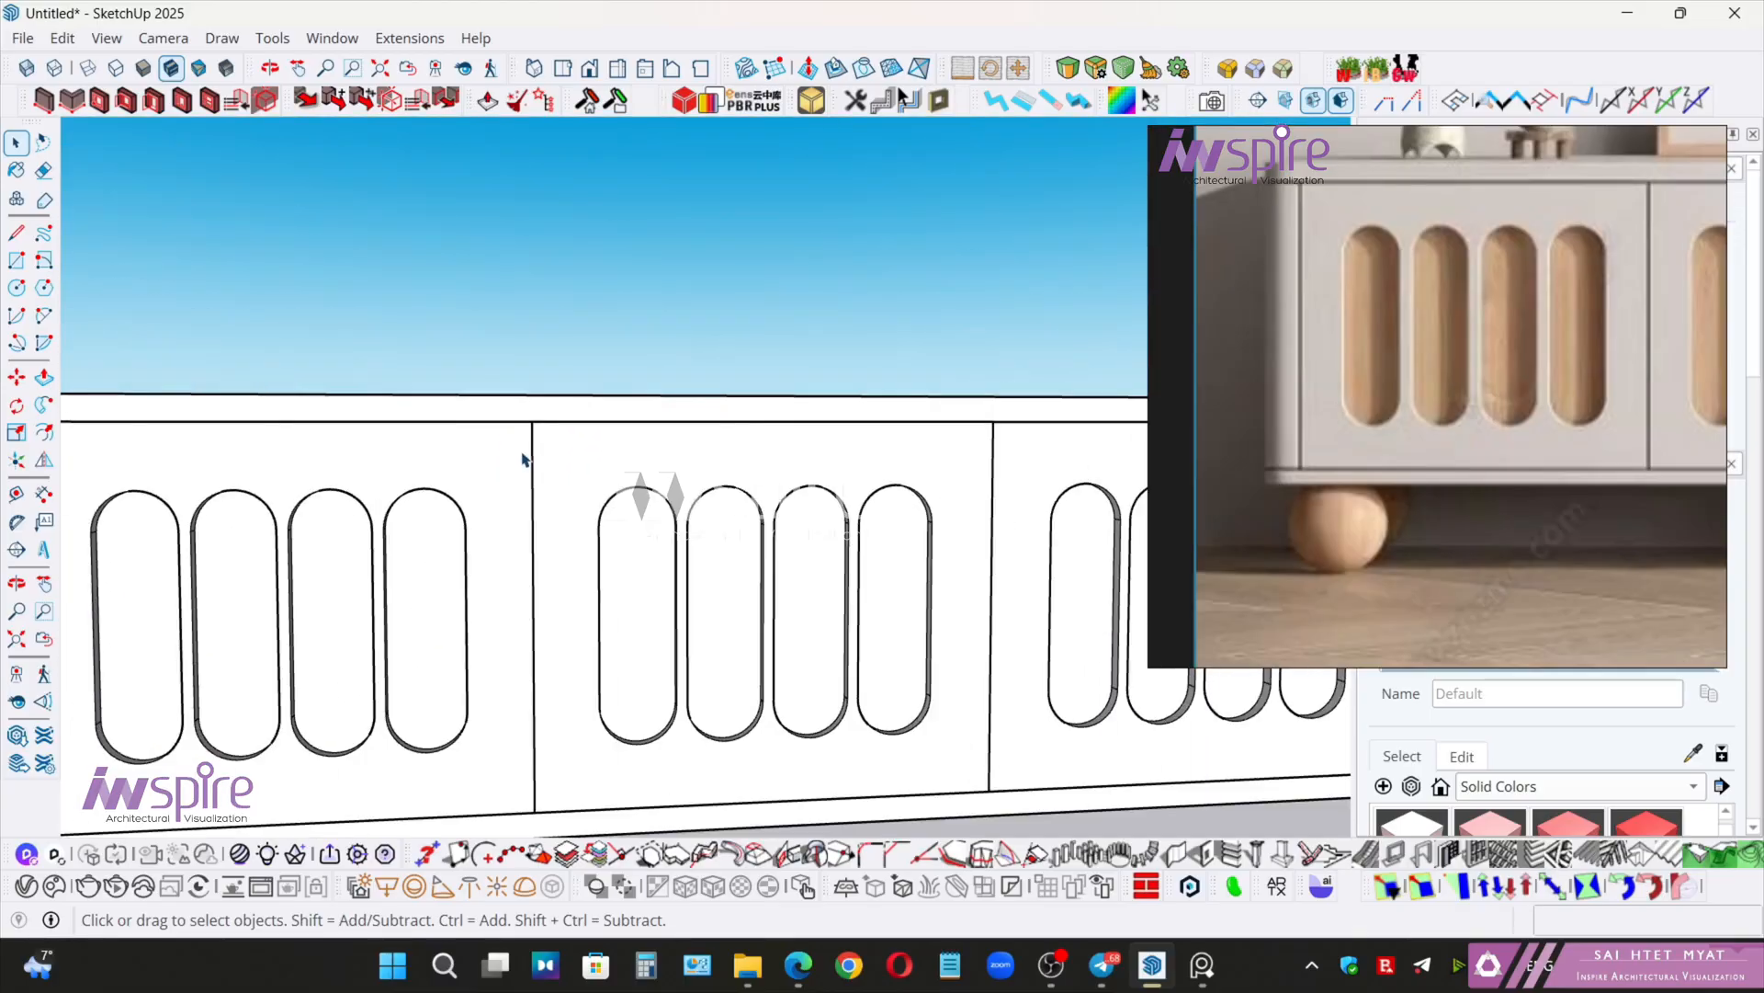
- Hide the cabinet top to expose the upper faces of the doors
mouse_move(524, 460)
middle_down()
mouse_move(776, 505)
mouse_move(750, 494)
mouse_move(764, 522)
mouse_move(798, 441)
middle_up()
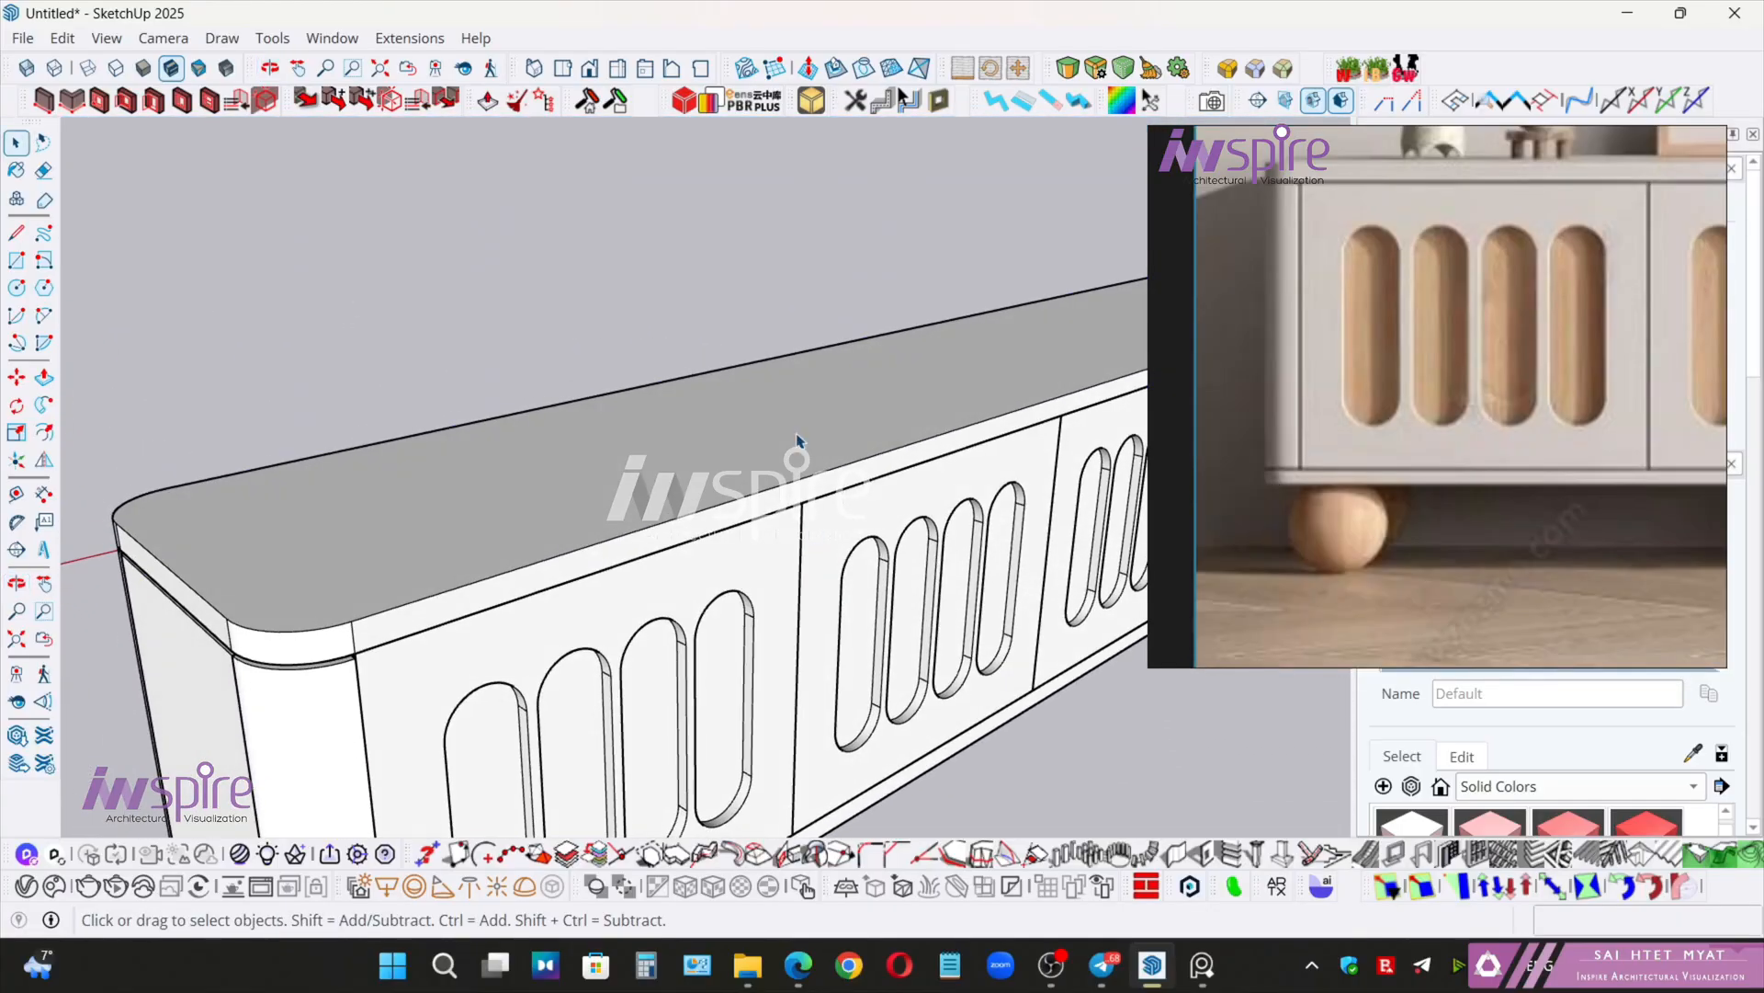
click(796, 443)
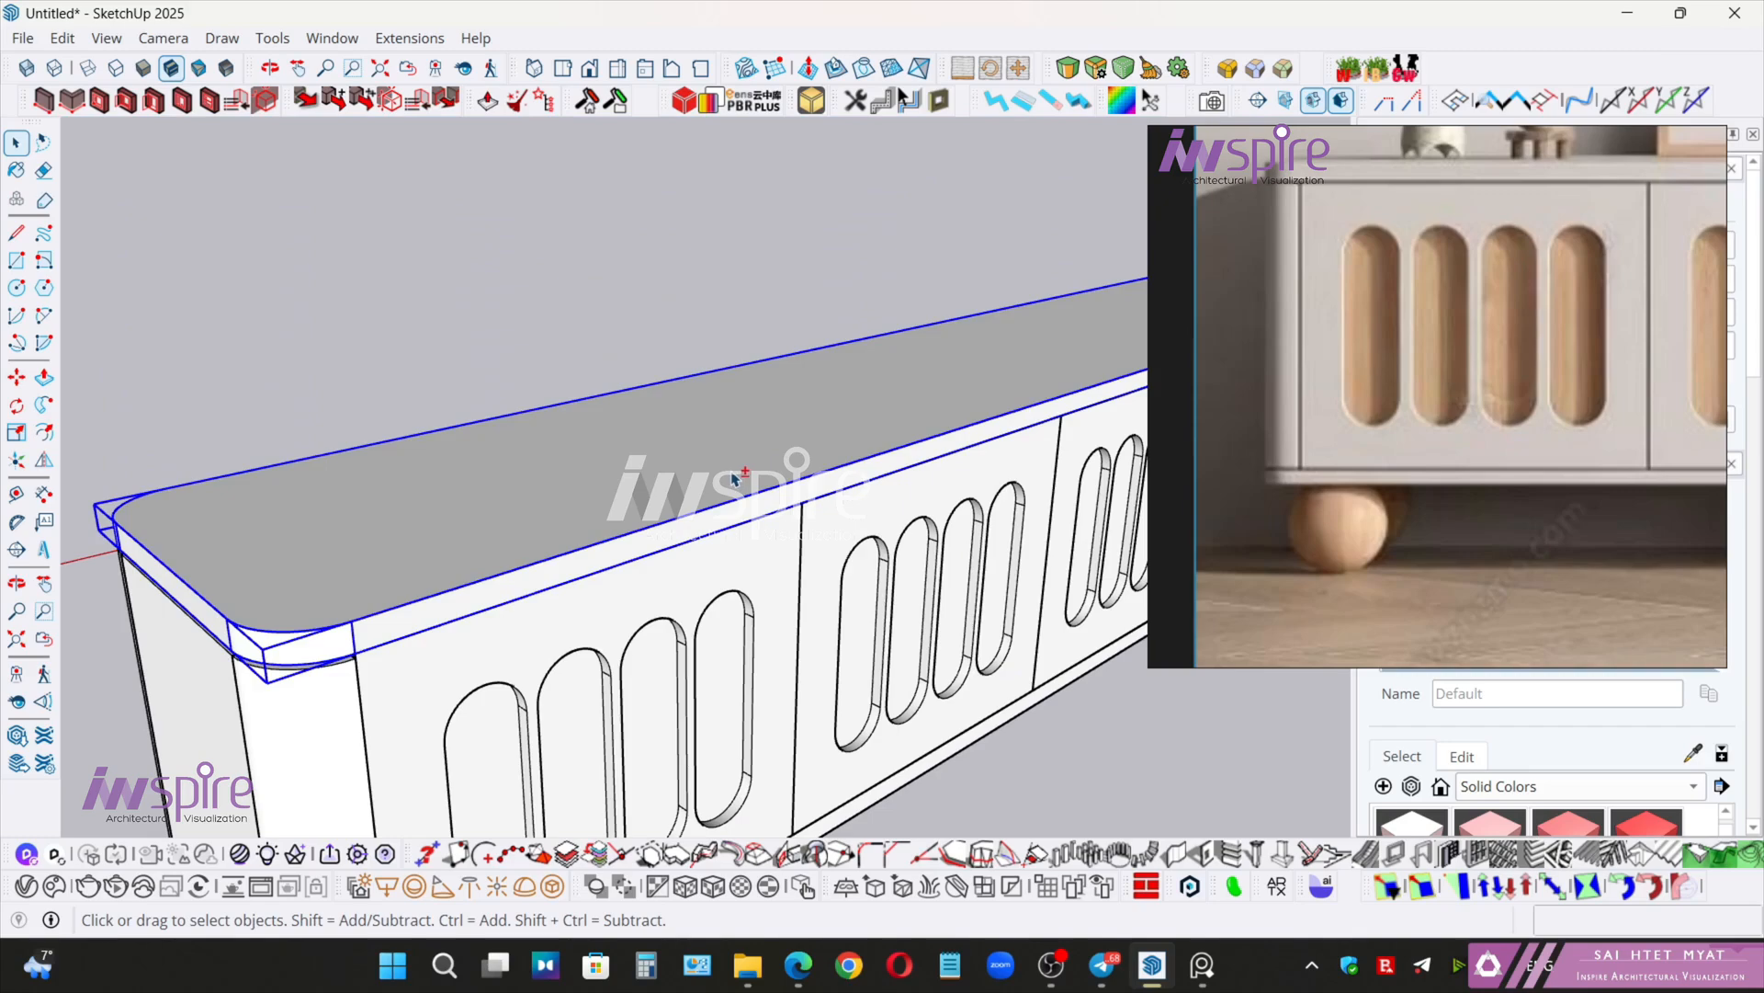
key(Delete)
middle_drag(733, 496, 675, 552)
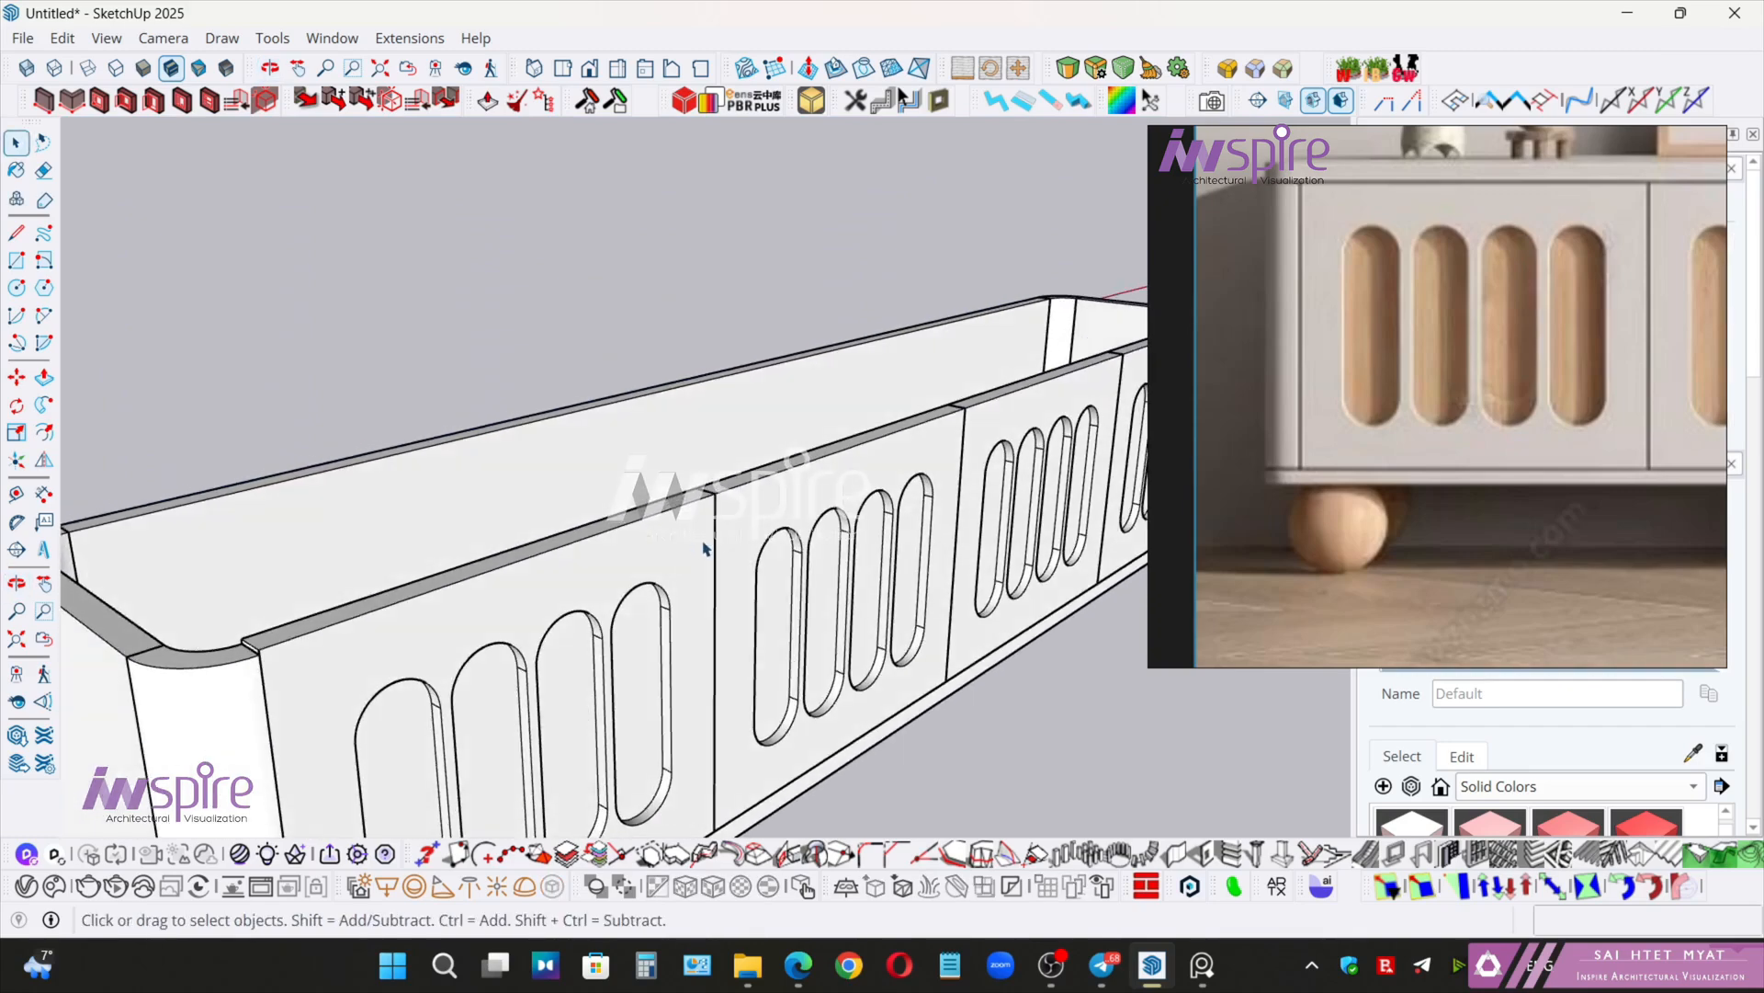
- Open the first slotted door for editing and push its top face down by 0.15 inch
scroll(630, 582, up, 3)
double_click(630, 583)
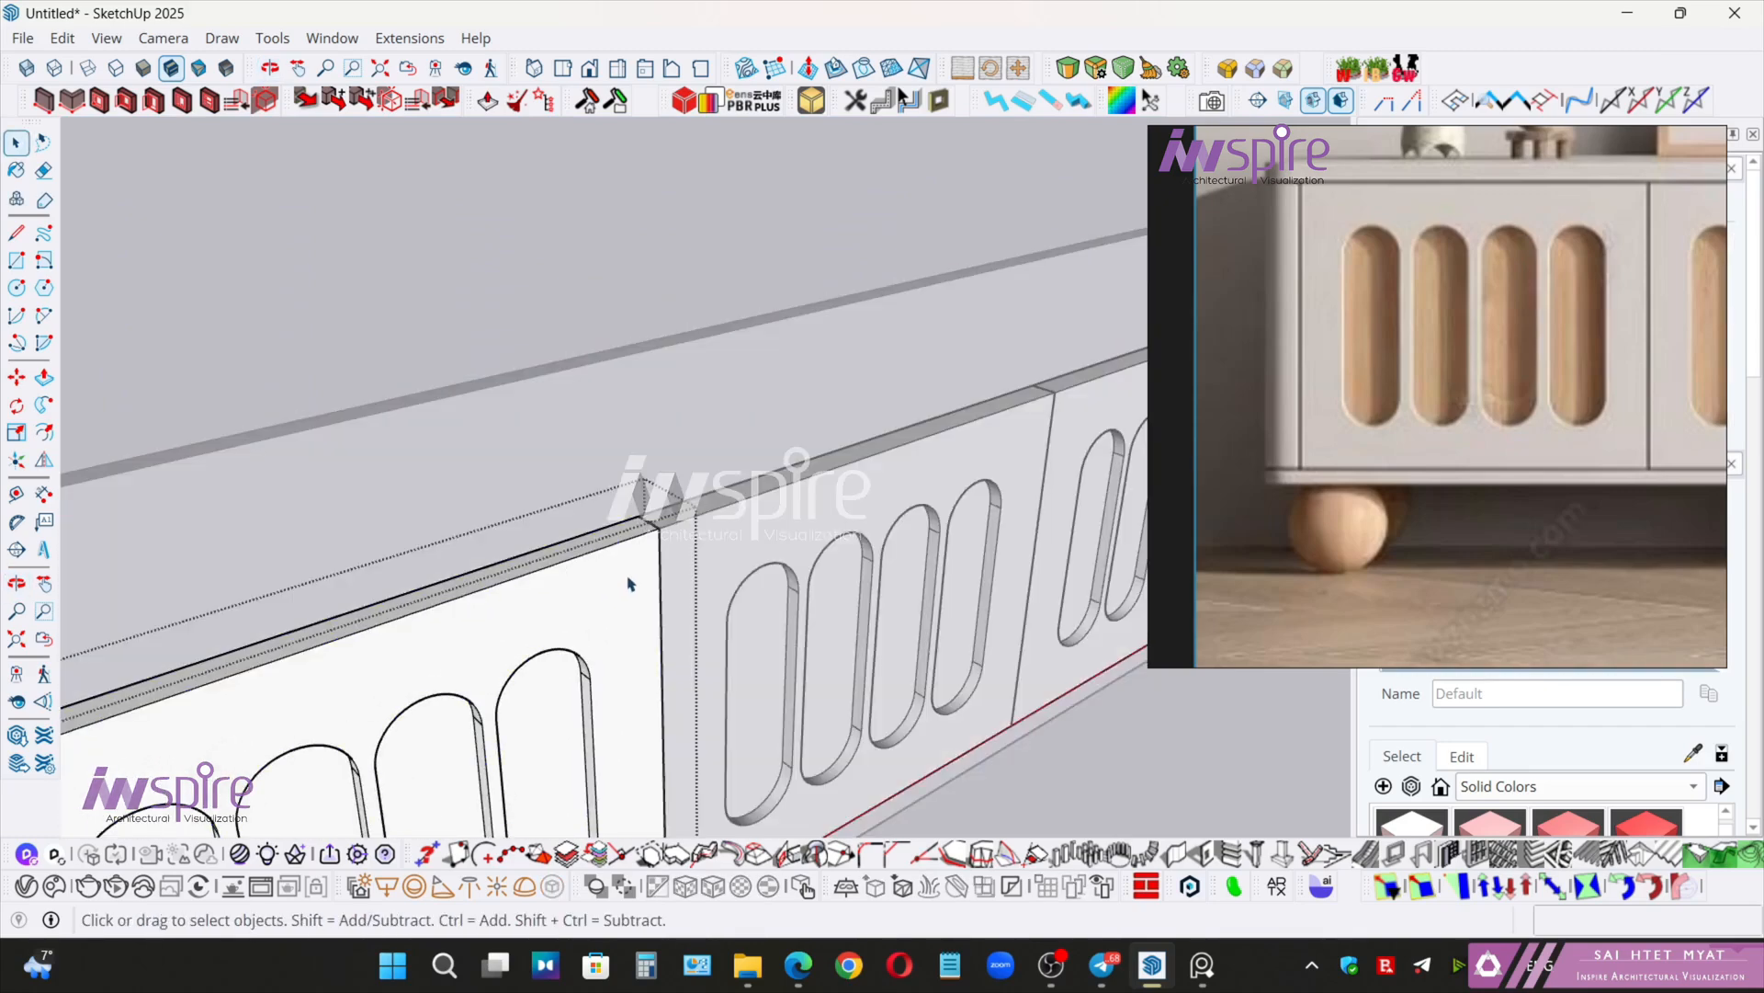
key(p)
click(630, 533)
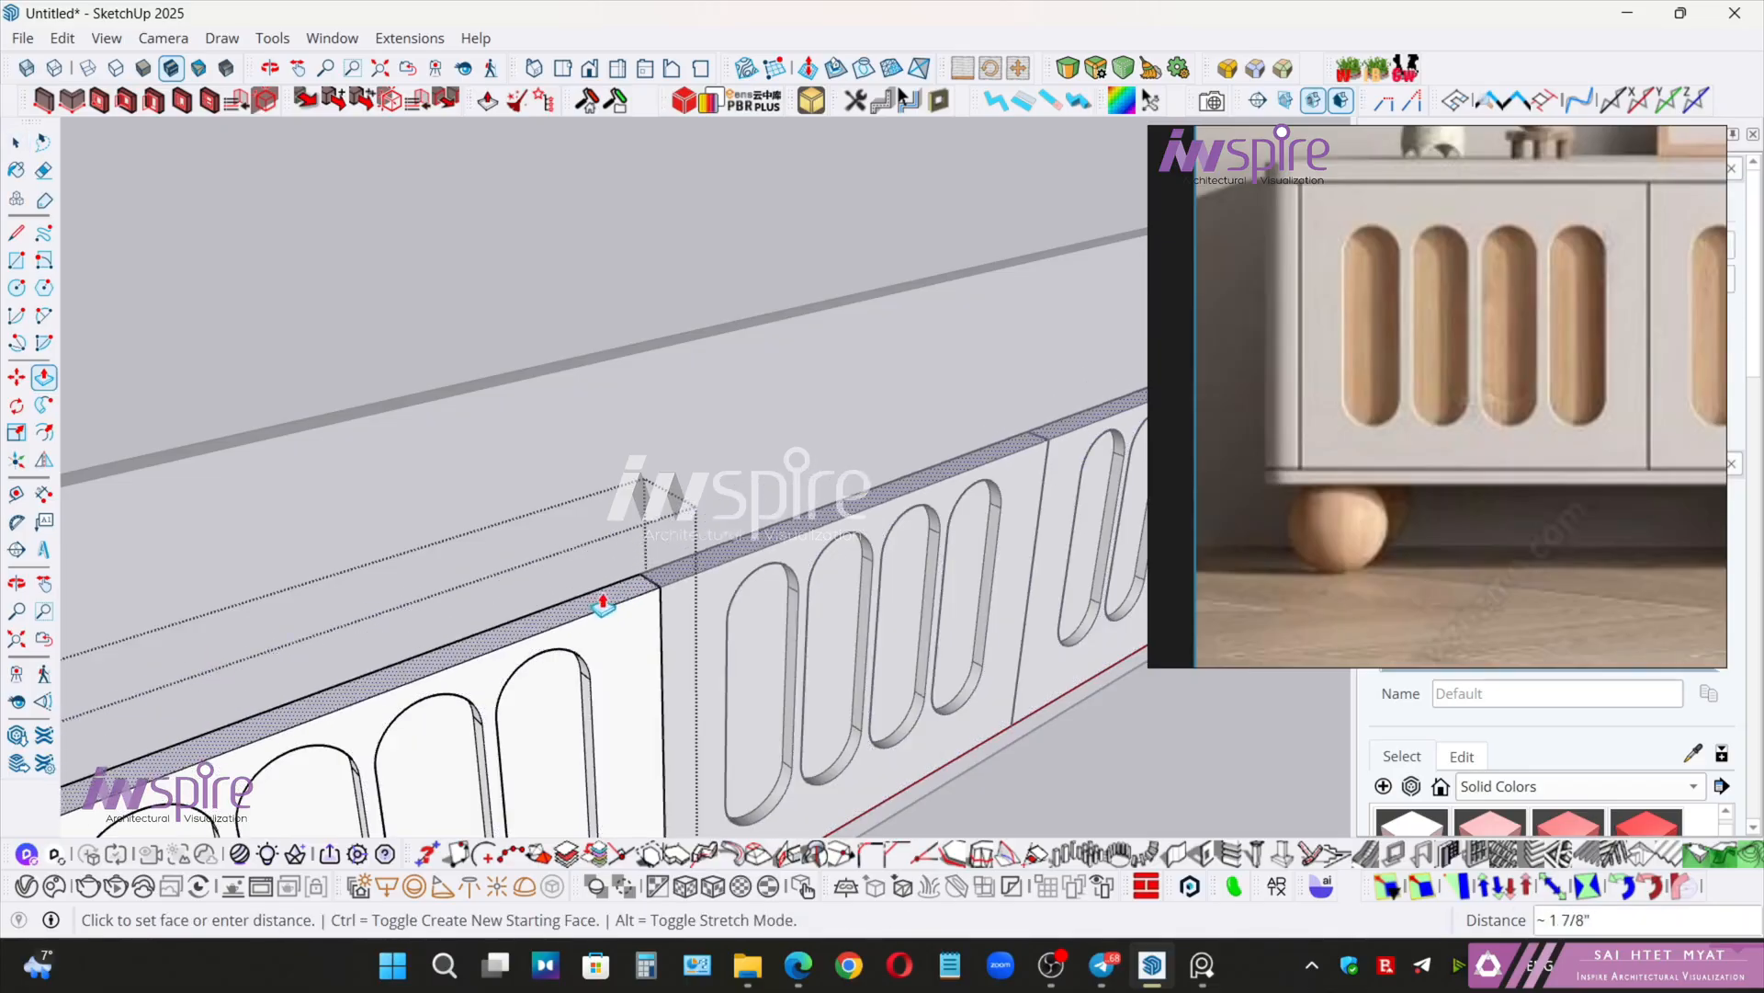
text(.)
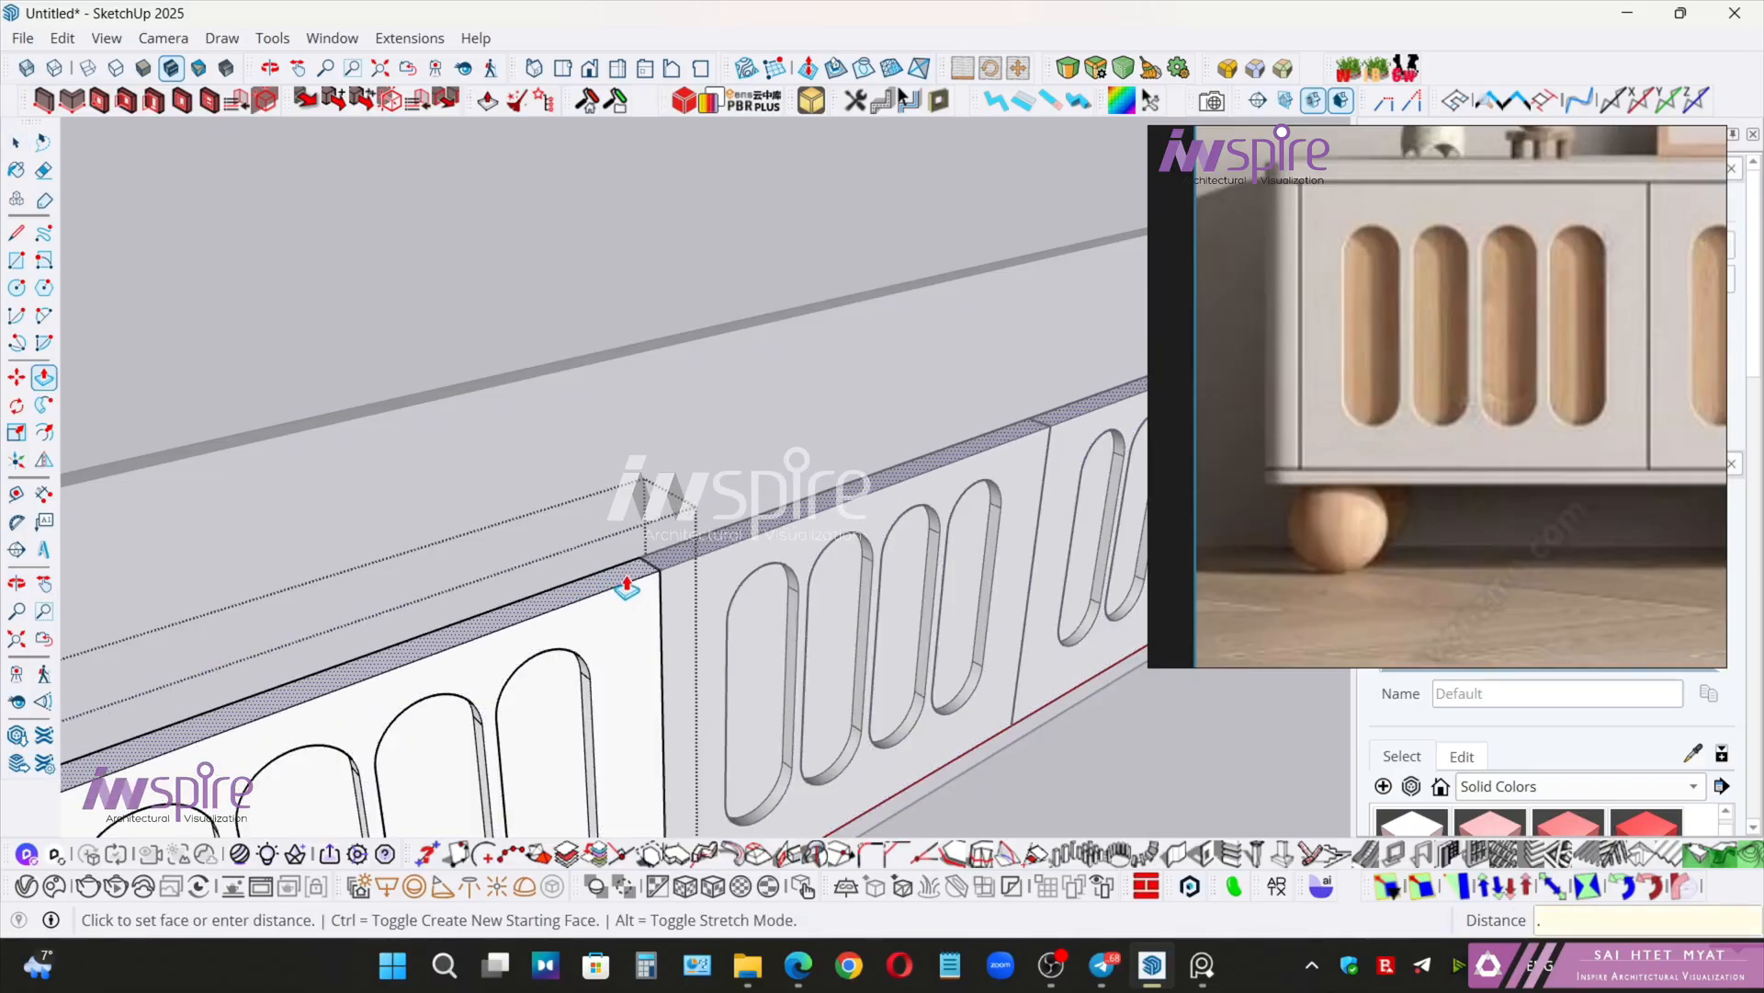
text(15)
key(Return)
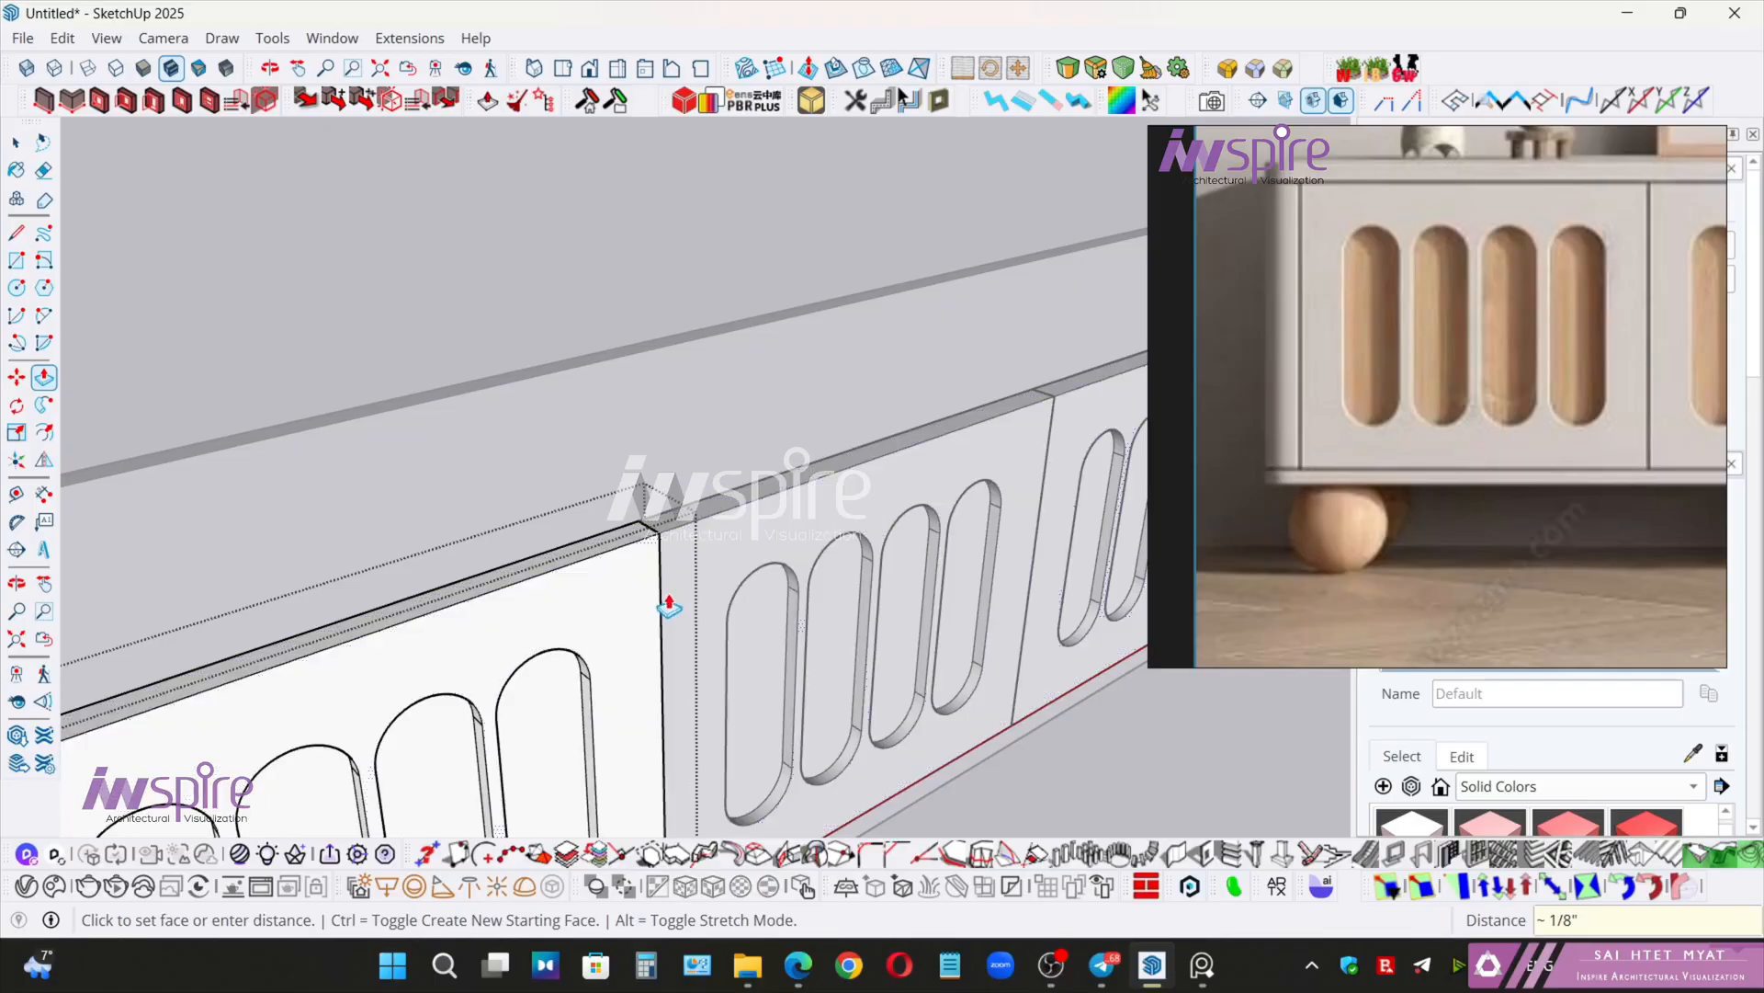
middle_drag(669, 598, 390, 556)
key(space)
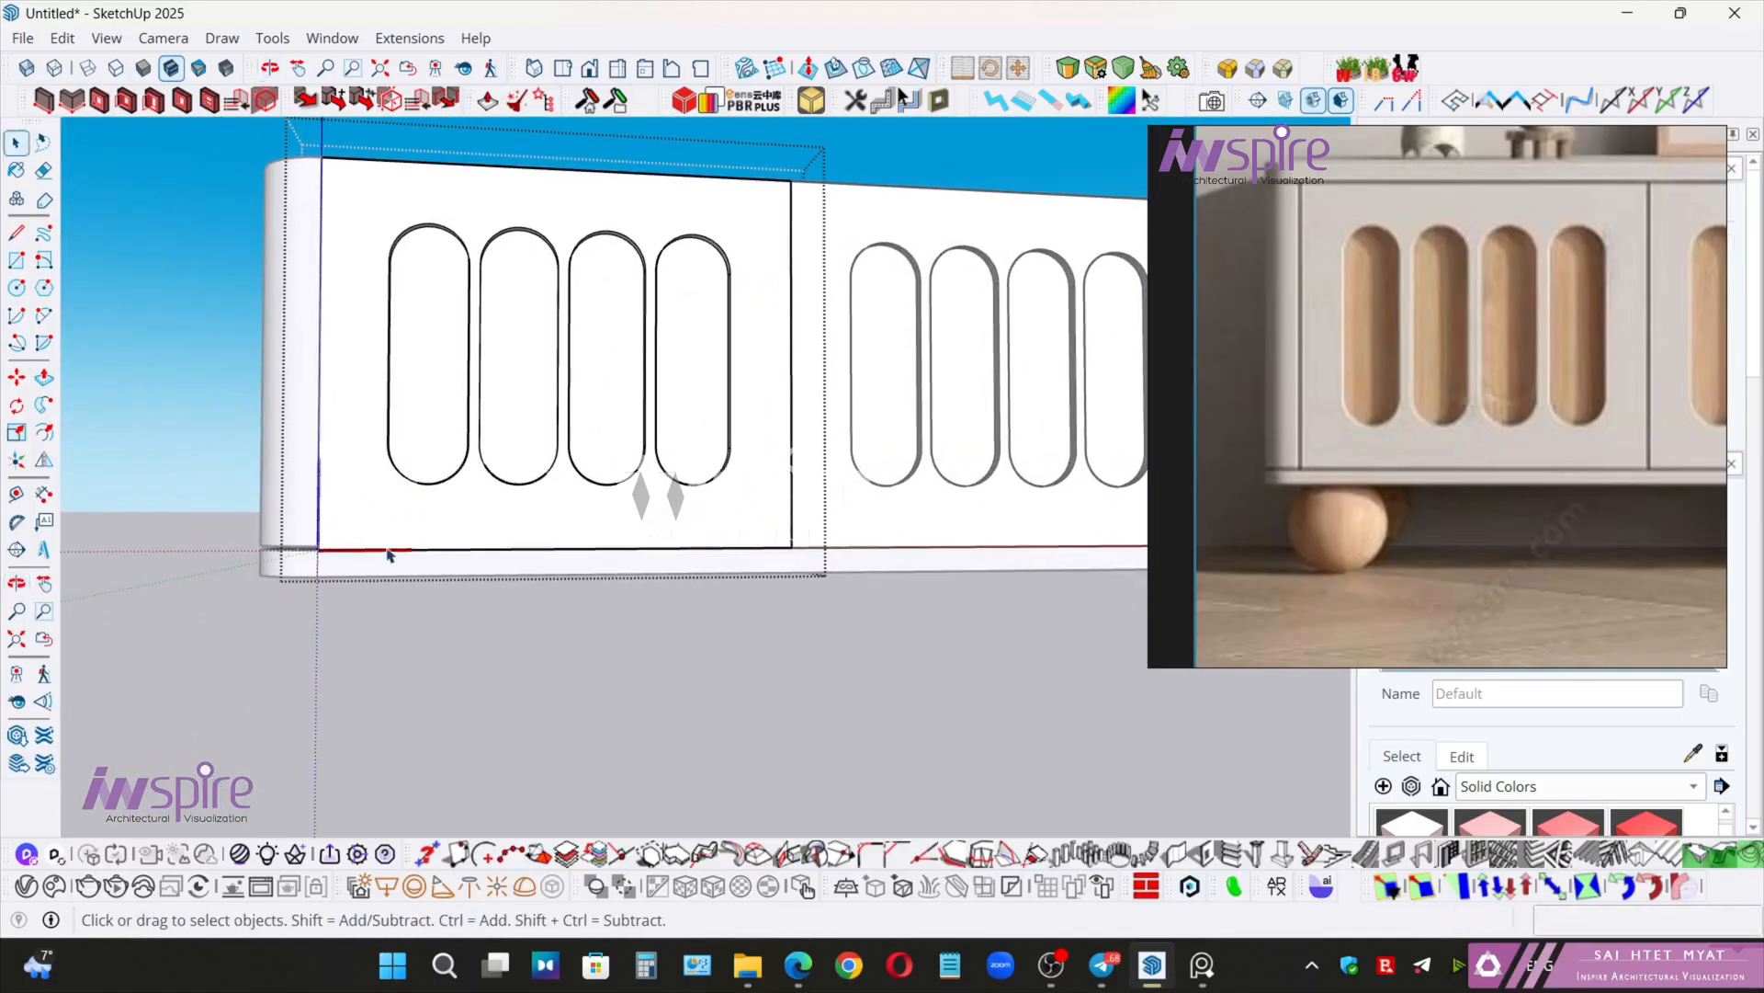
- Select the door's bottom edges and move them up by 0.15 inch
drag(283, 520, 878, 610)
middle_drag(878, 611, 823, 481)
key(m)
click(830, 523)
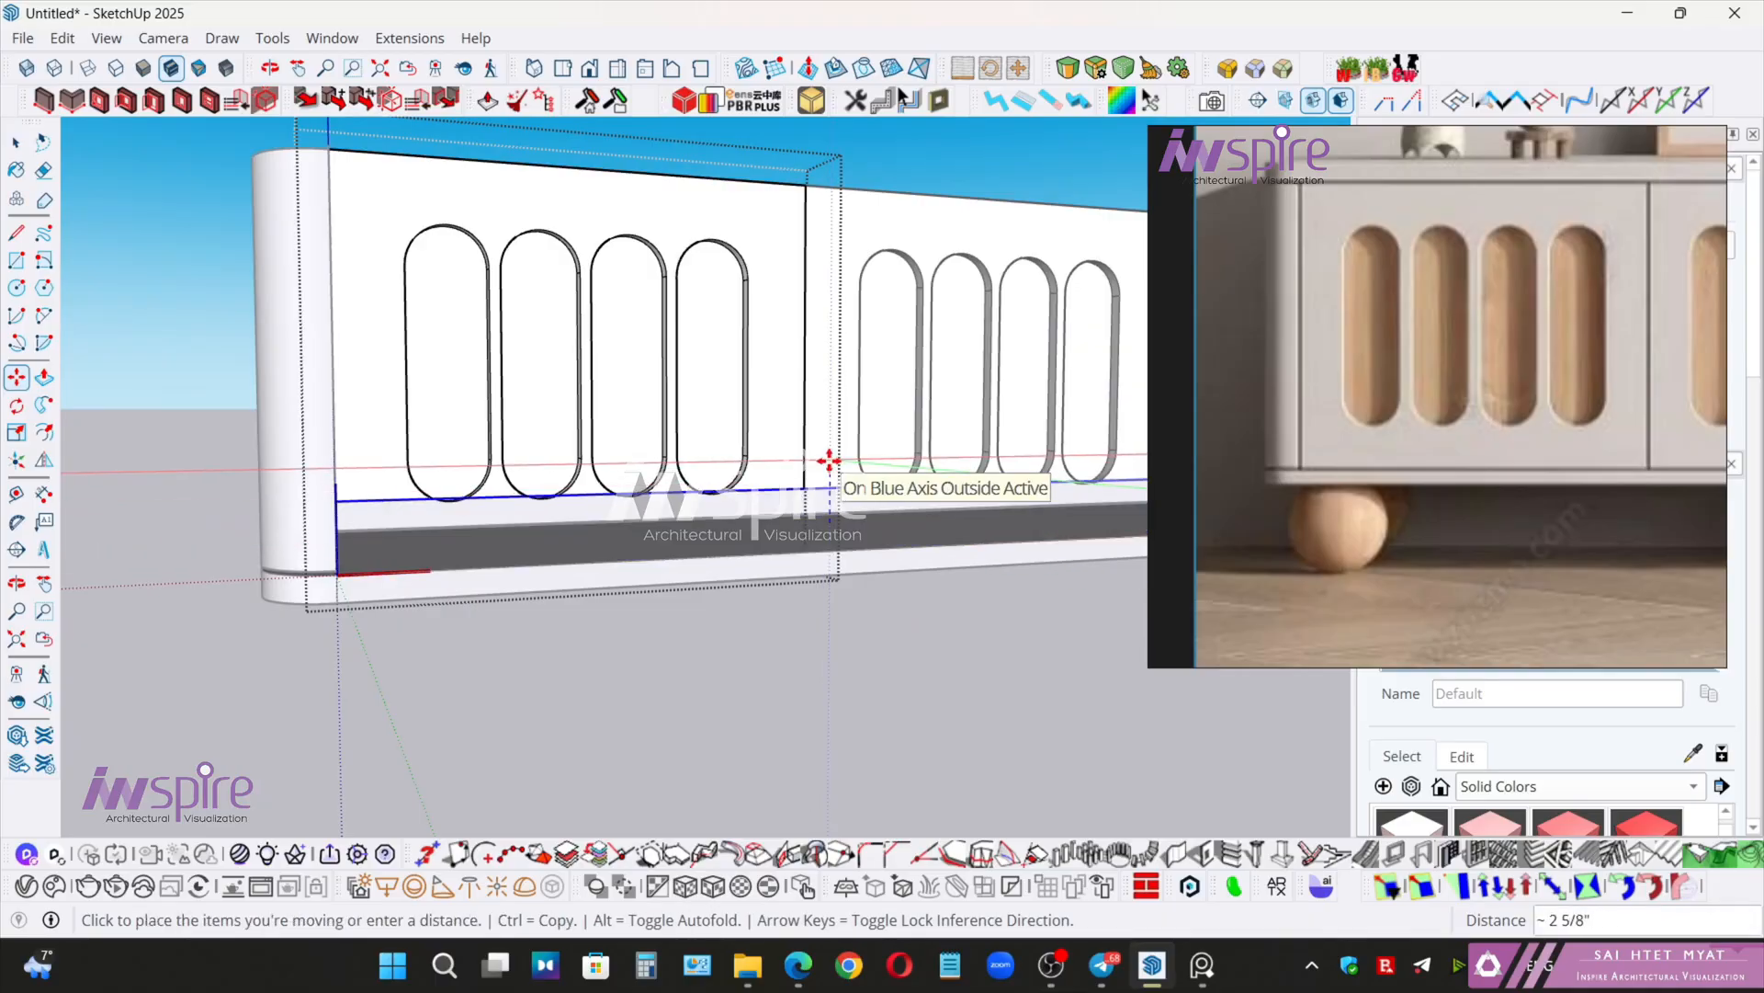
text(.15)
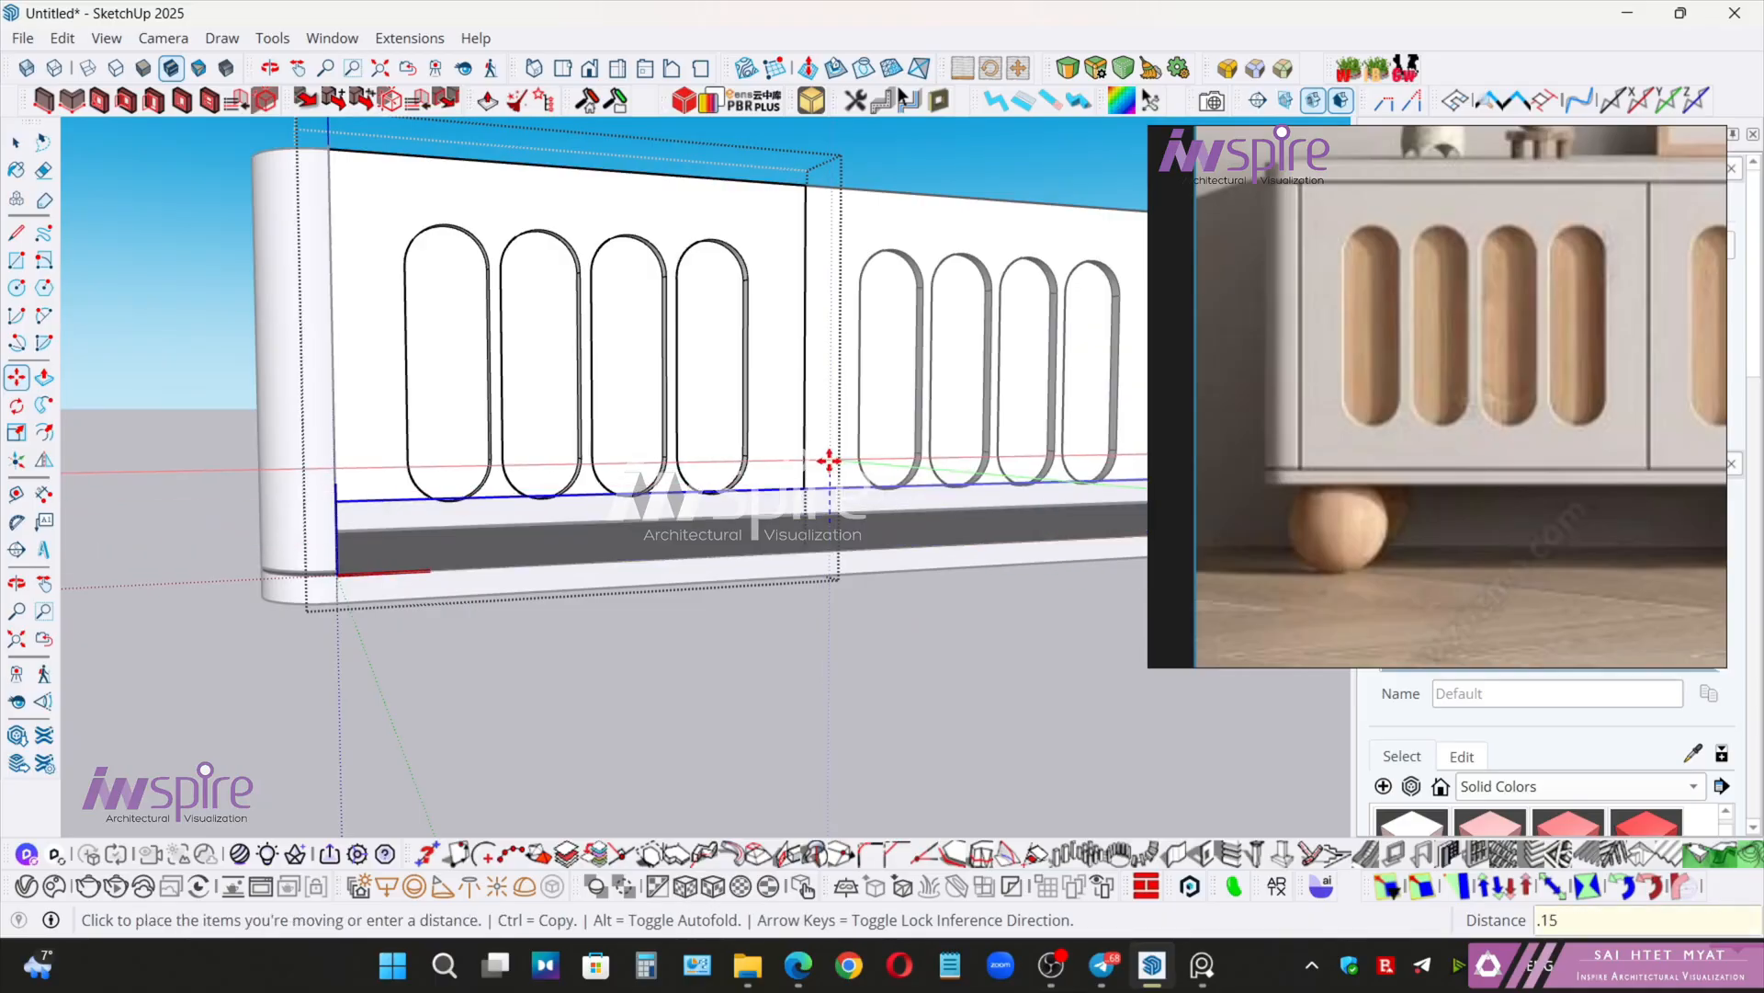
key(Return)
key(space)
- Select the door's left side edges and move them inward to open a narrow gap beside the corner post
middle_drag(584, 382, 693, 498)
drag(490, 217, 574, 745)
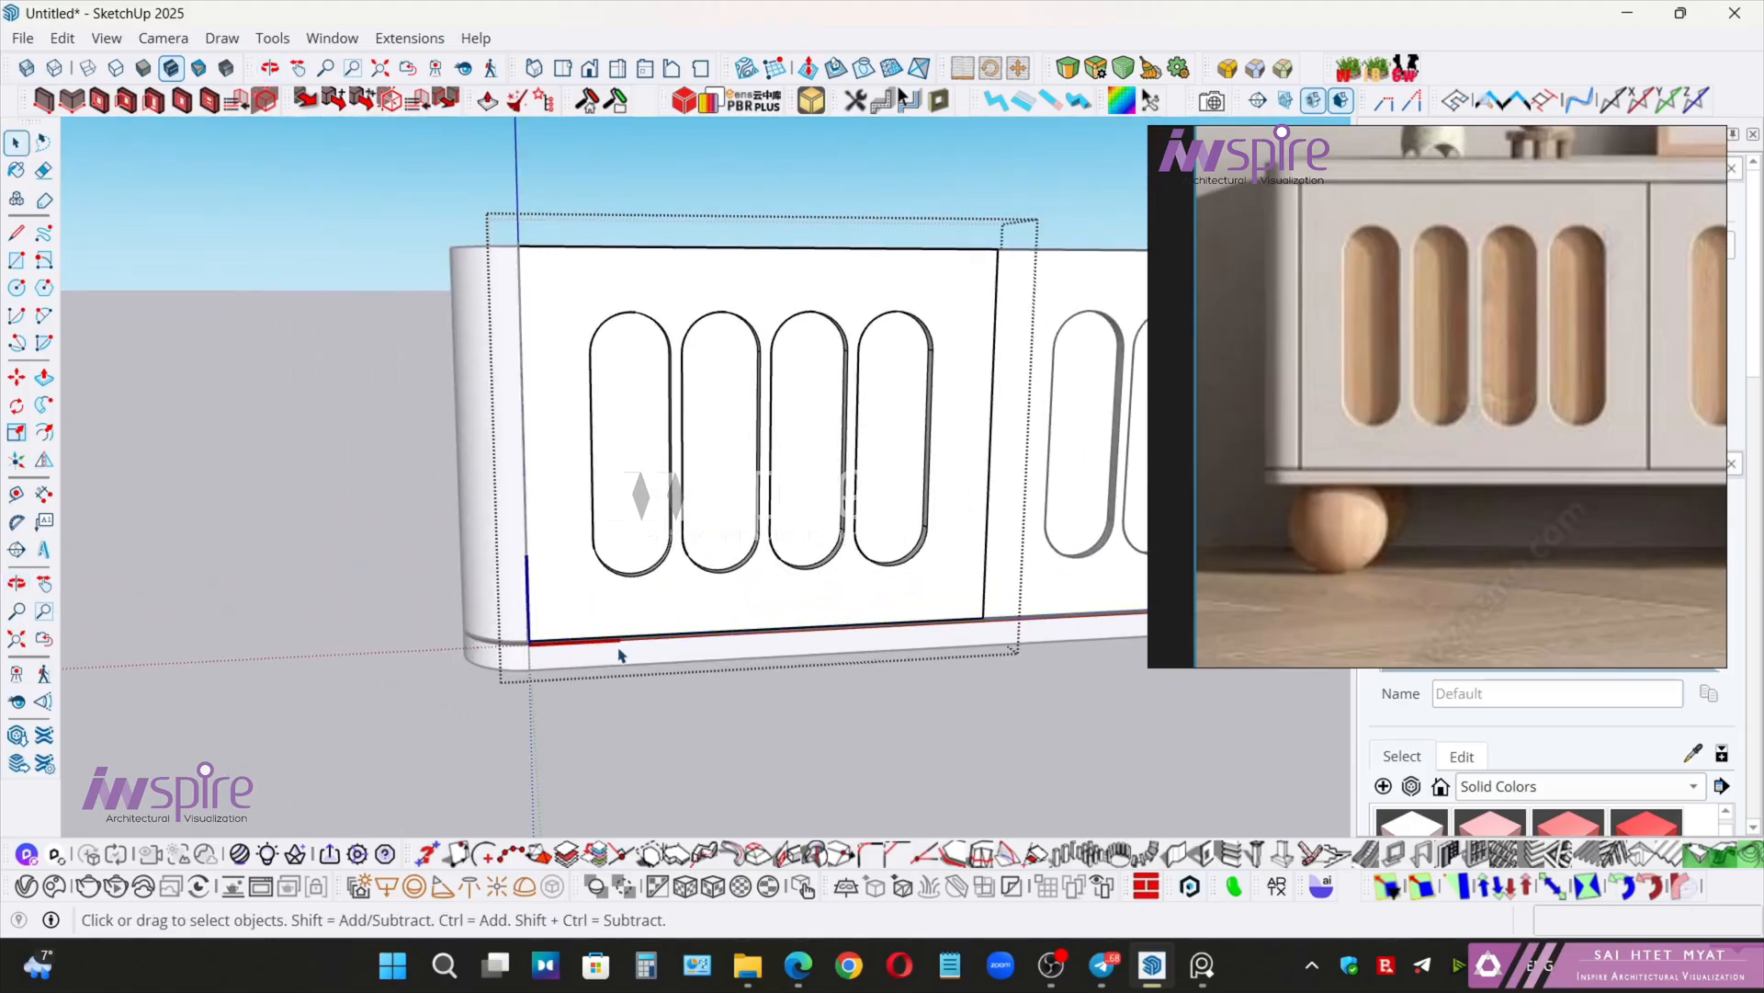
key(m)
click(551, 606)
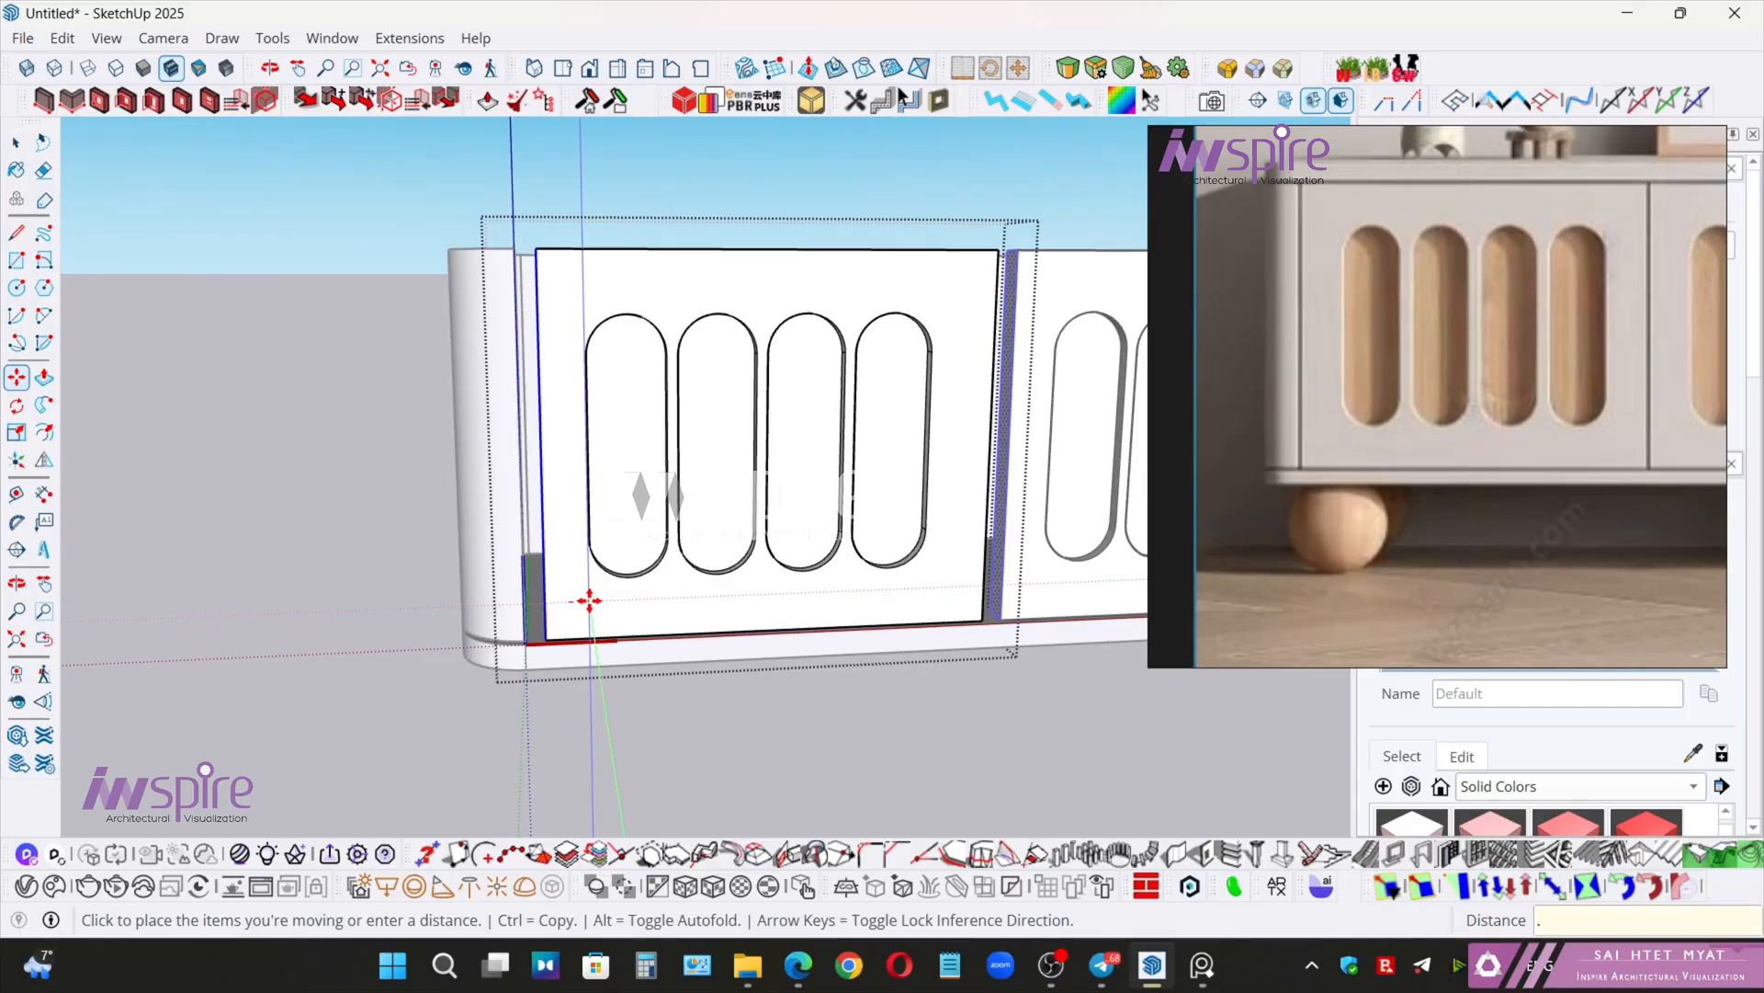
key(Return)
key(space)
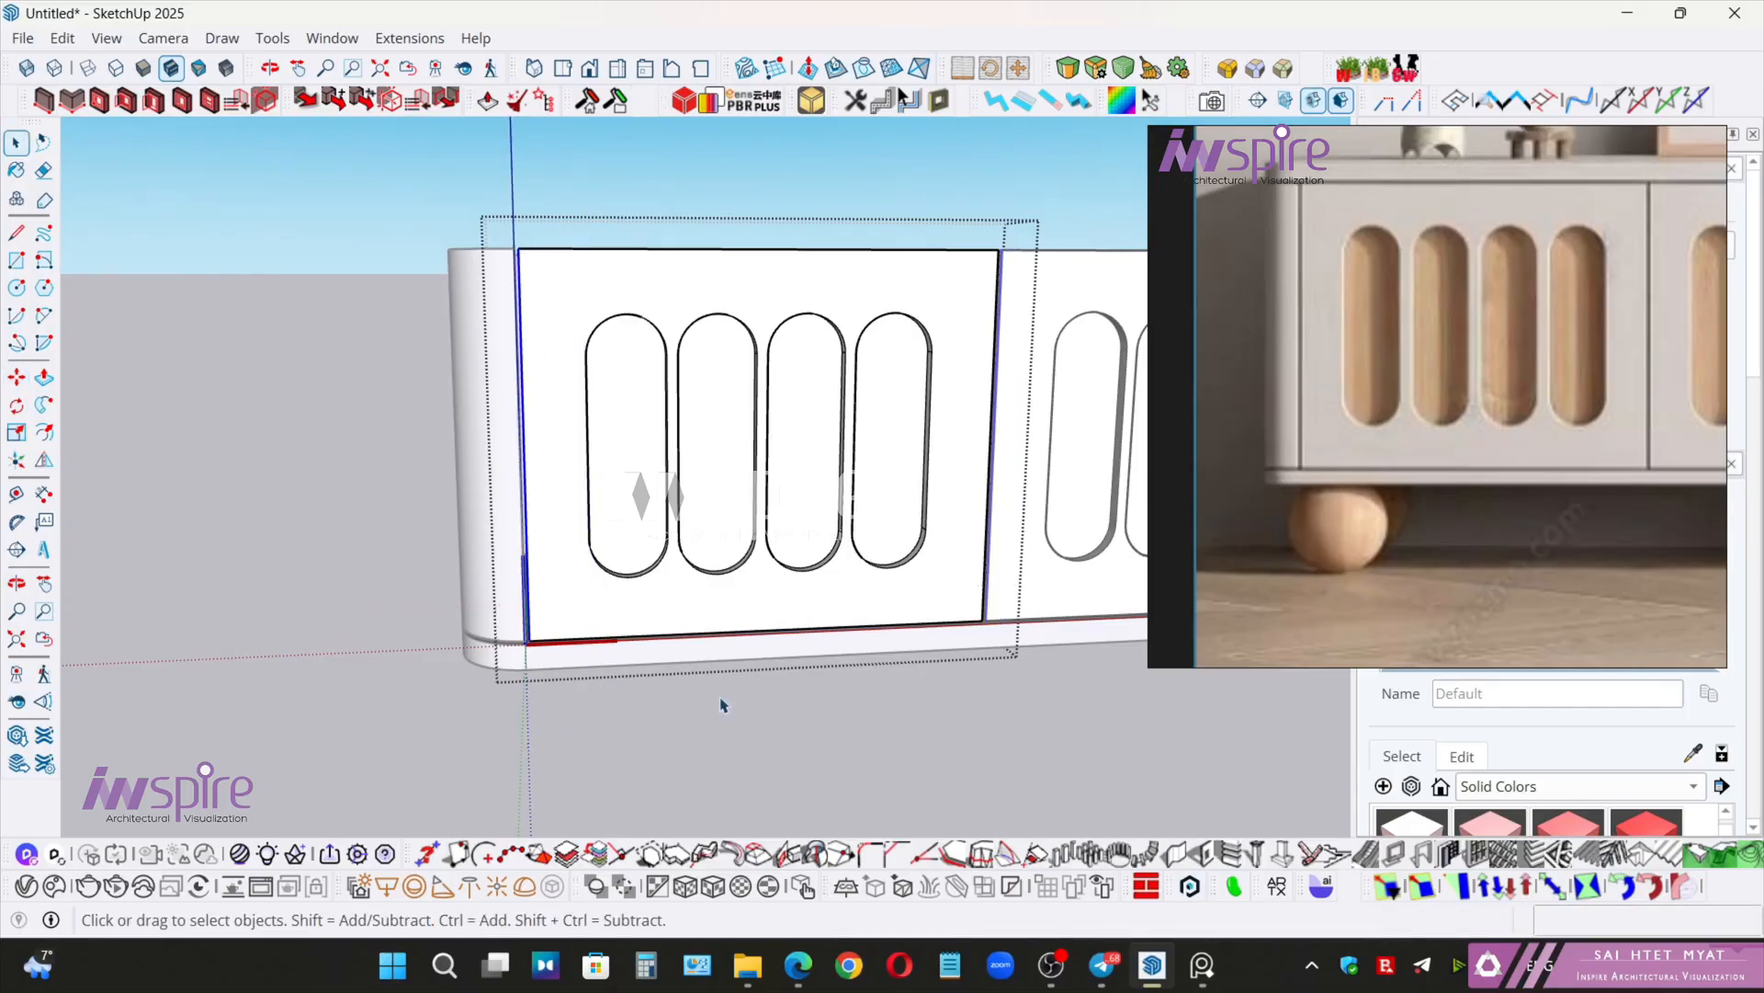
- Examine the joint between the last door and the right corner post
scroll(563, 675, up, 3)
scroll(562, 676, down, 3)
shift+middle_drag(728, 606, 482, 589)
shift+middle_drag(882, 551, 544, 532)
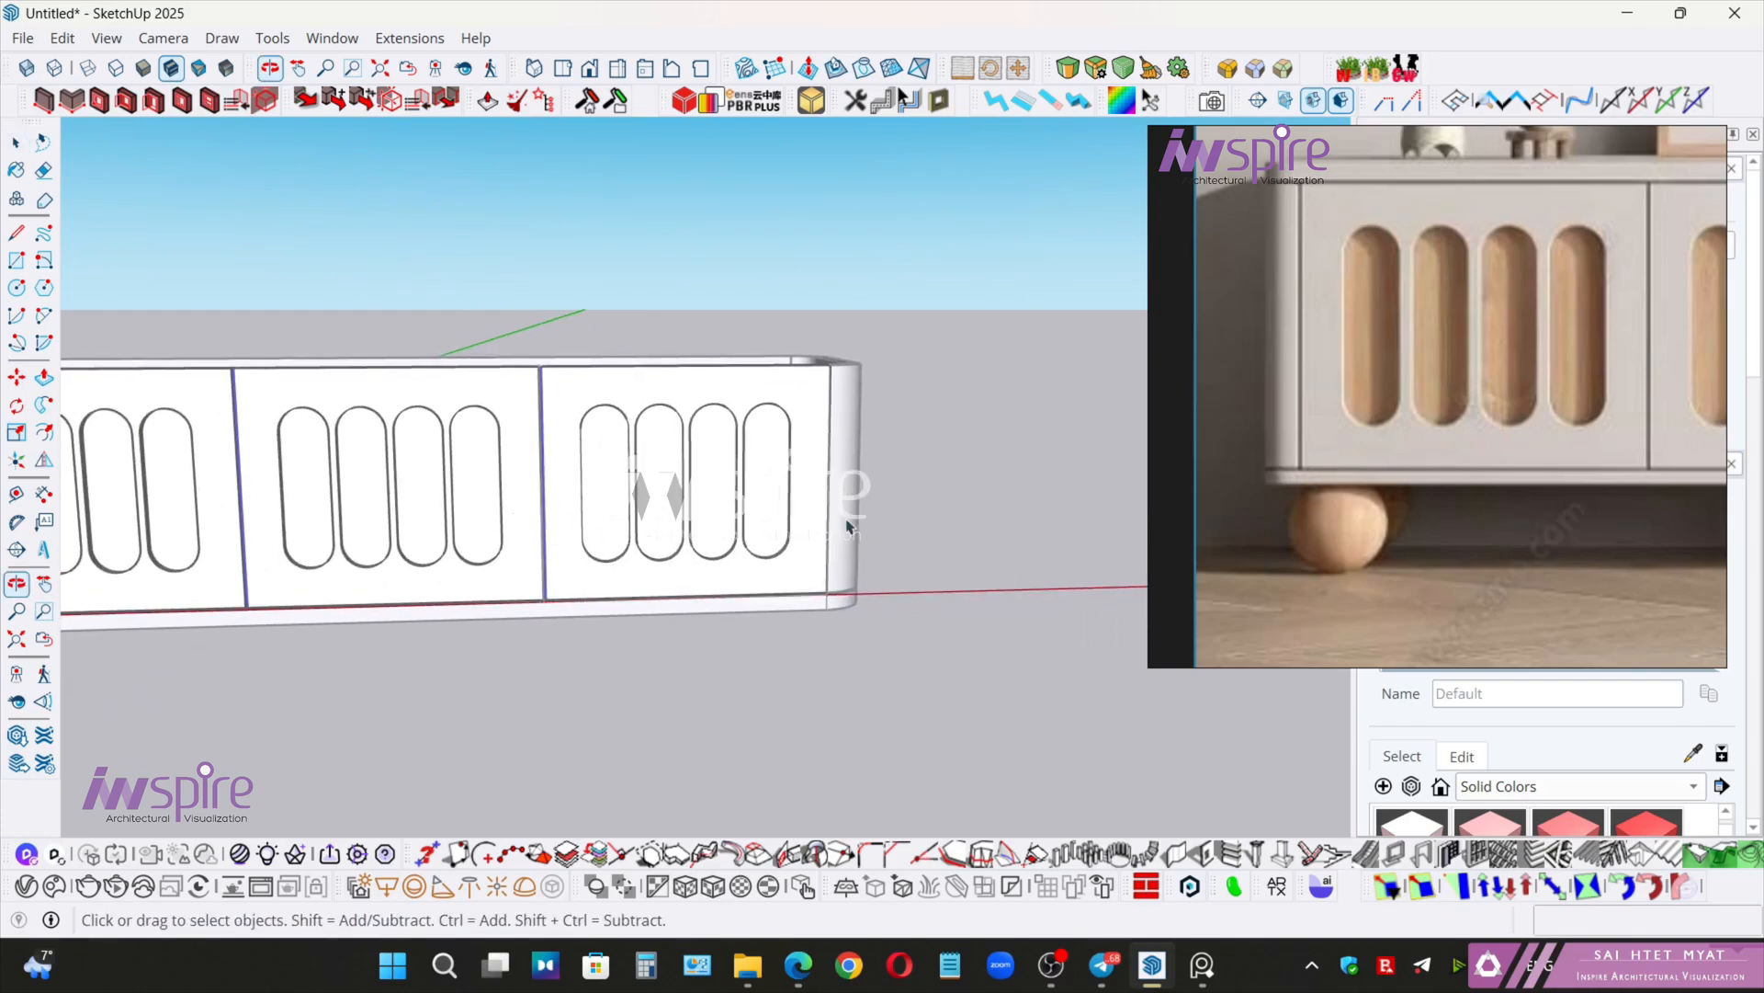
scroll(847, 405, up, 3)
scroll(848, 404, up, 2)
middle_drag(847, 404, 776, 560)
scroll(775, 445, up, 3)
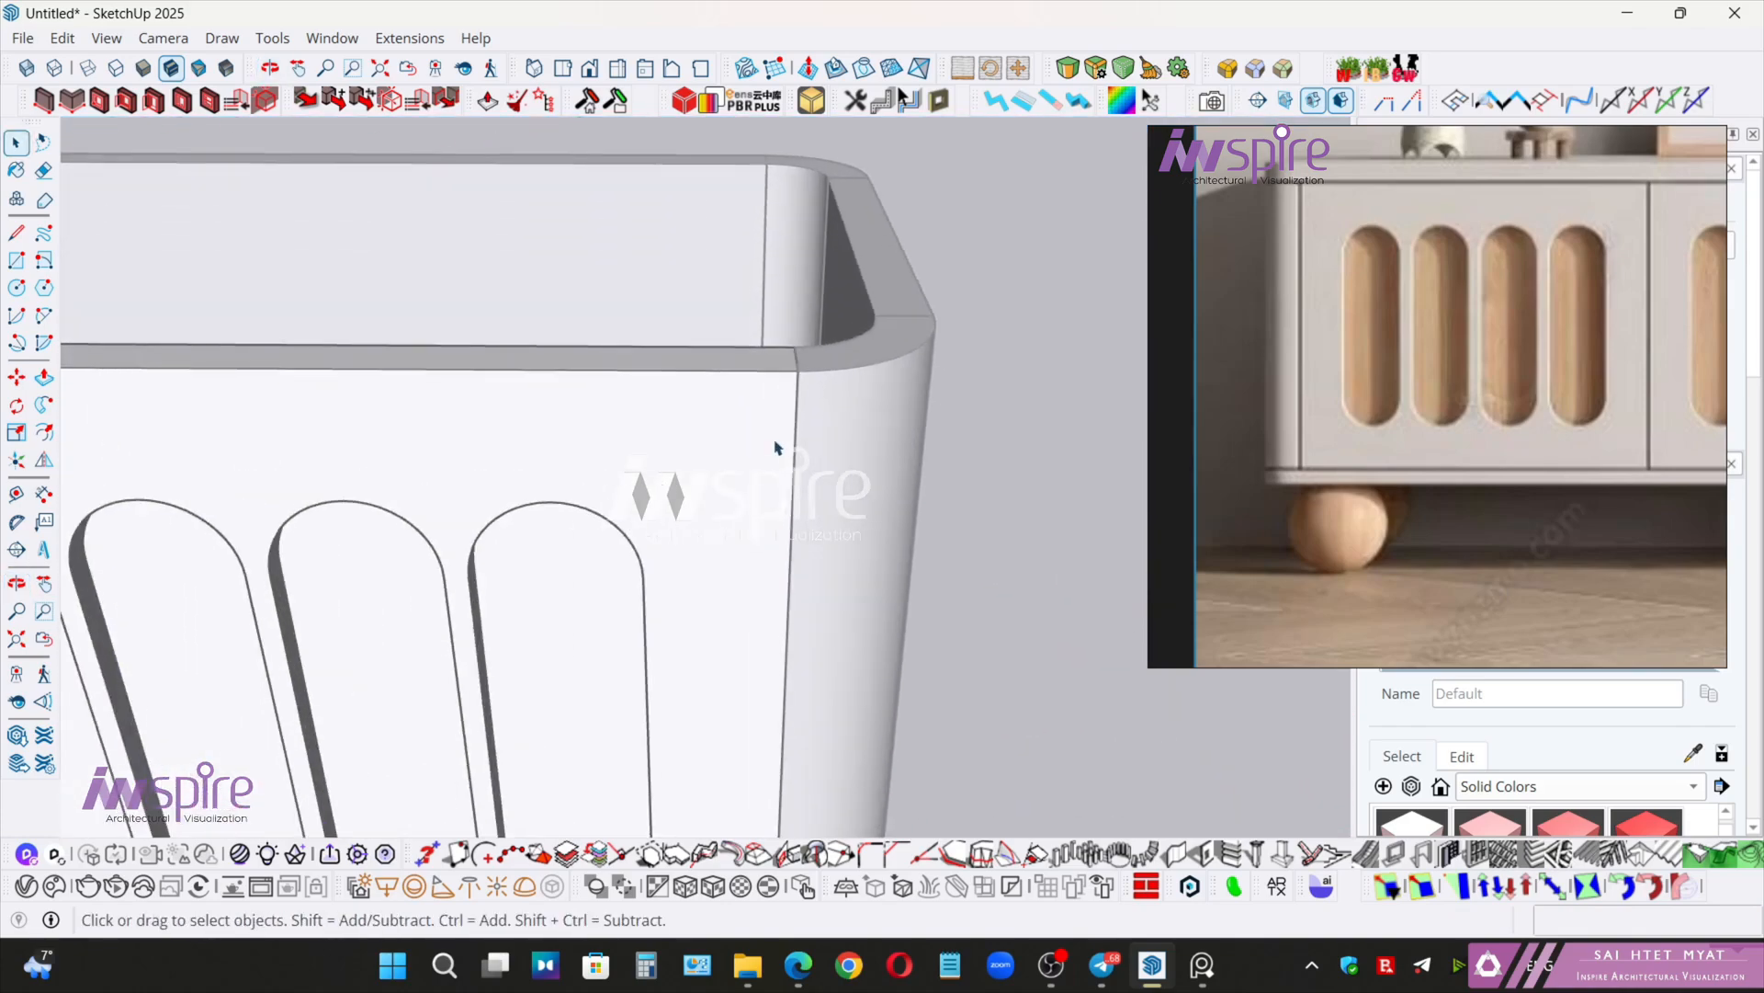
scroll(775, 445, down, 2)
middle_drag(775, 444, 798, 390)
scroll(798, 390, down, 2)
drag(751, 231, 814, 667)
key(m)
scroll(717, 501, up, 2)
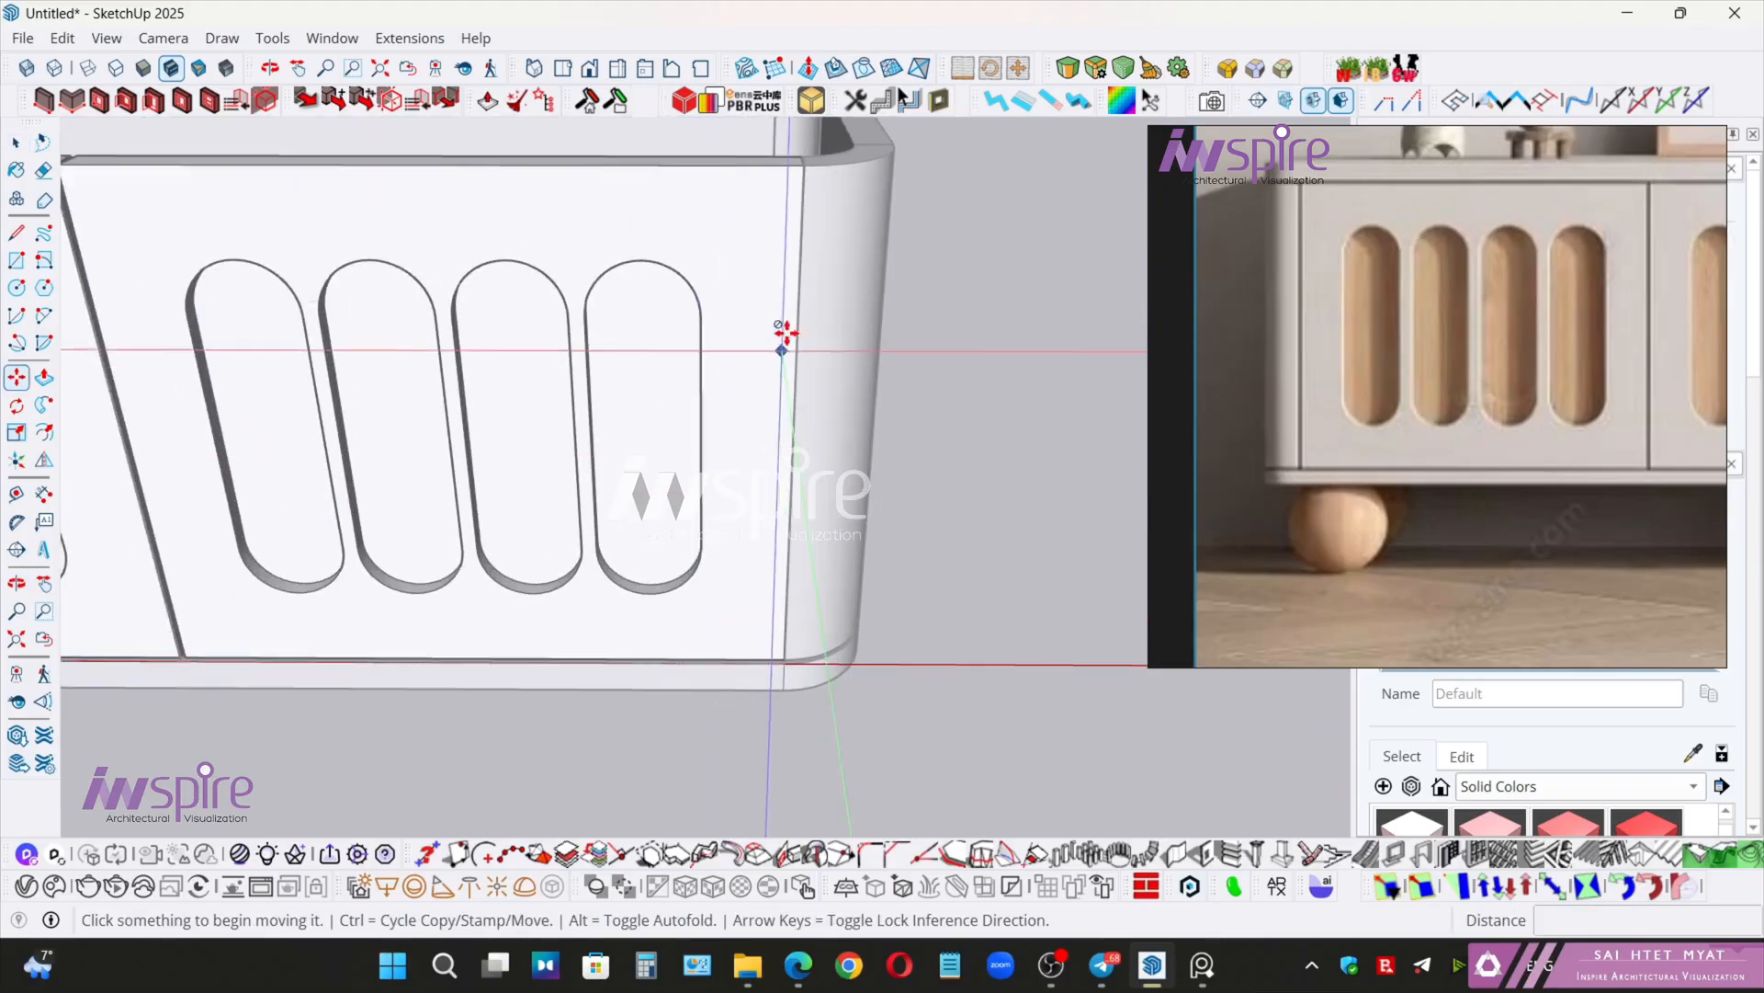
key(space)
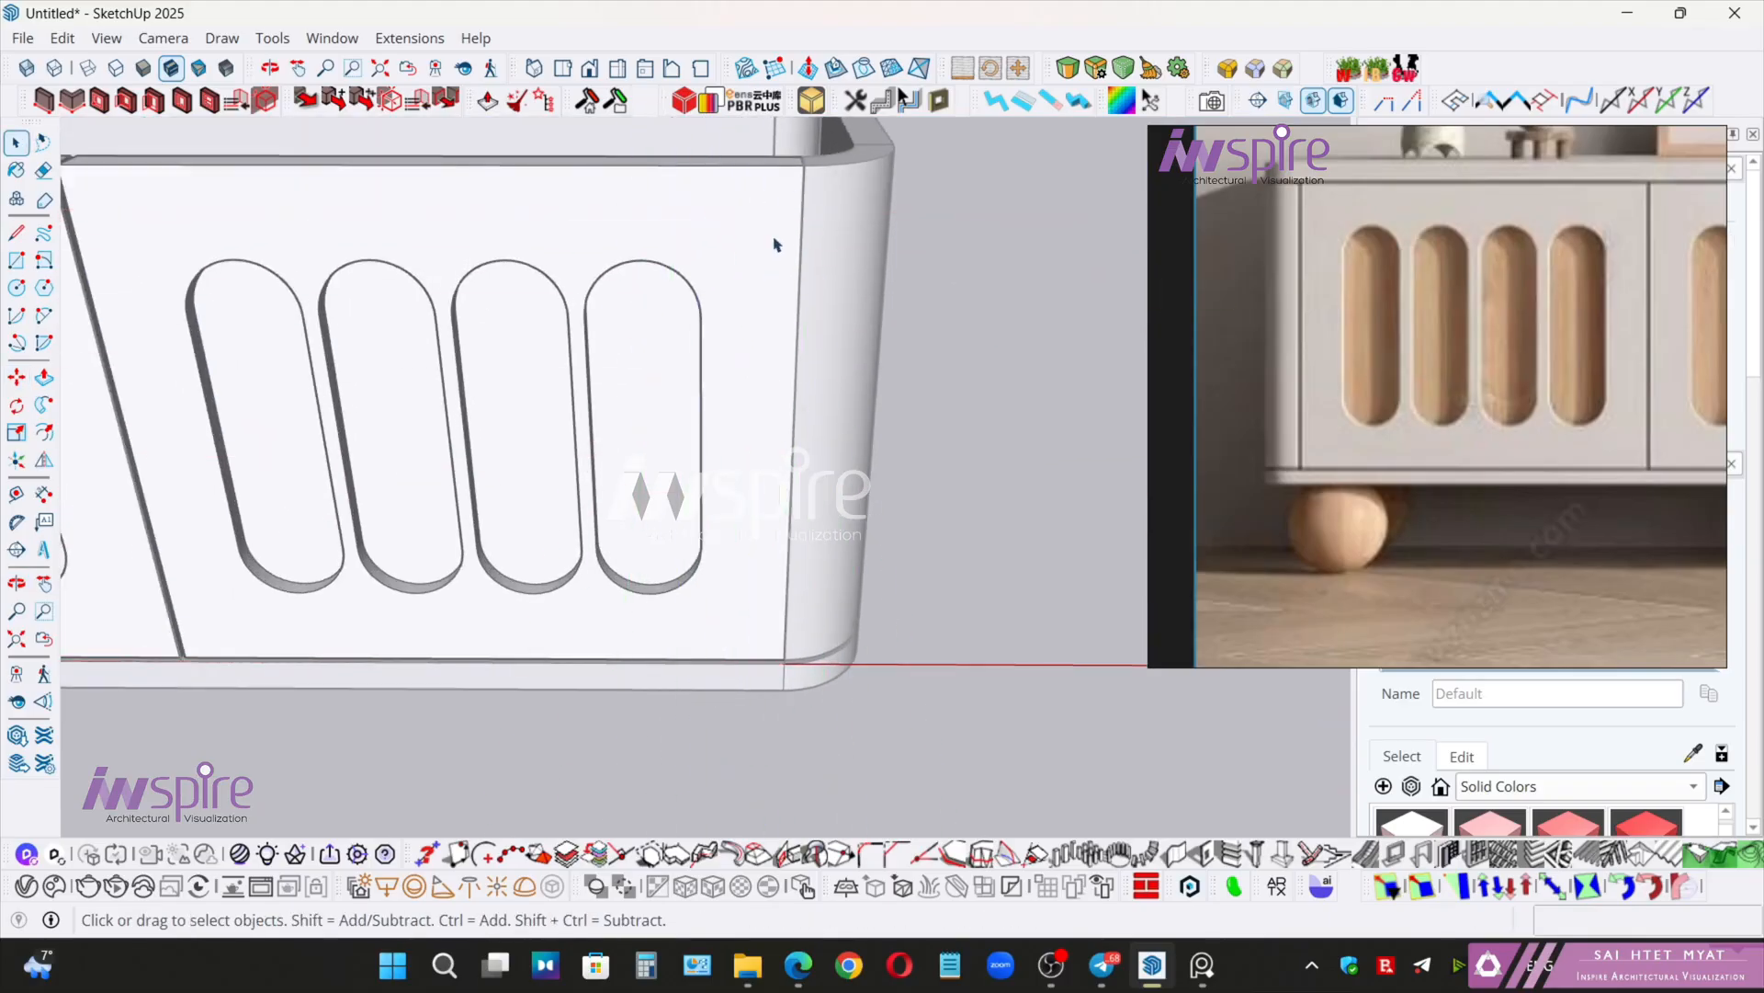
- Leave the door and check its joints with the neighbouring doors and the right corner post
key(Escape)
scroll(698, 283, down, 4)
scroll(488, 391, down, 3)
middle_drag(488, 391, 630, 500)
scroll(994, 446, up, 2)
scroll(555, 430, up, 6)
shift+middle_drag(994, 446, 667, 503)
scroll(643, 511, down, 8)
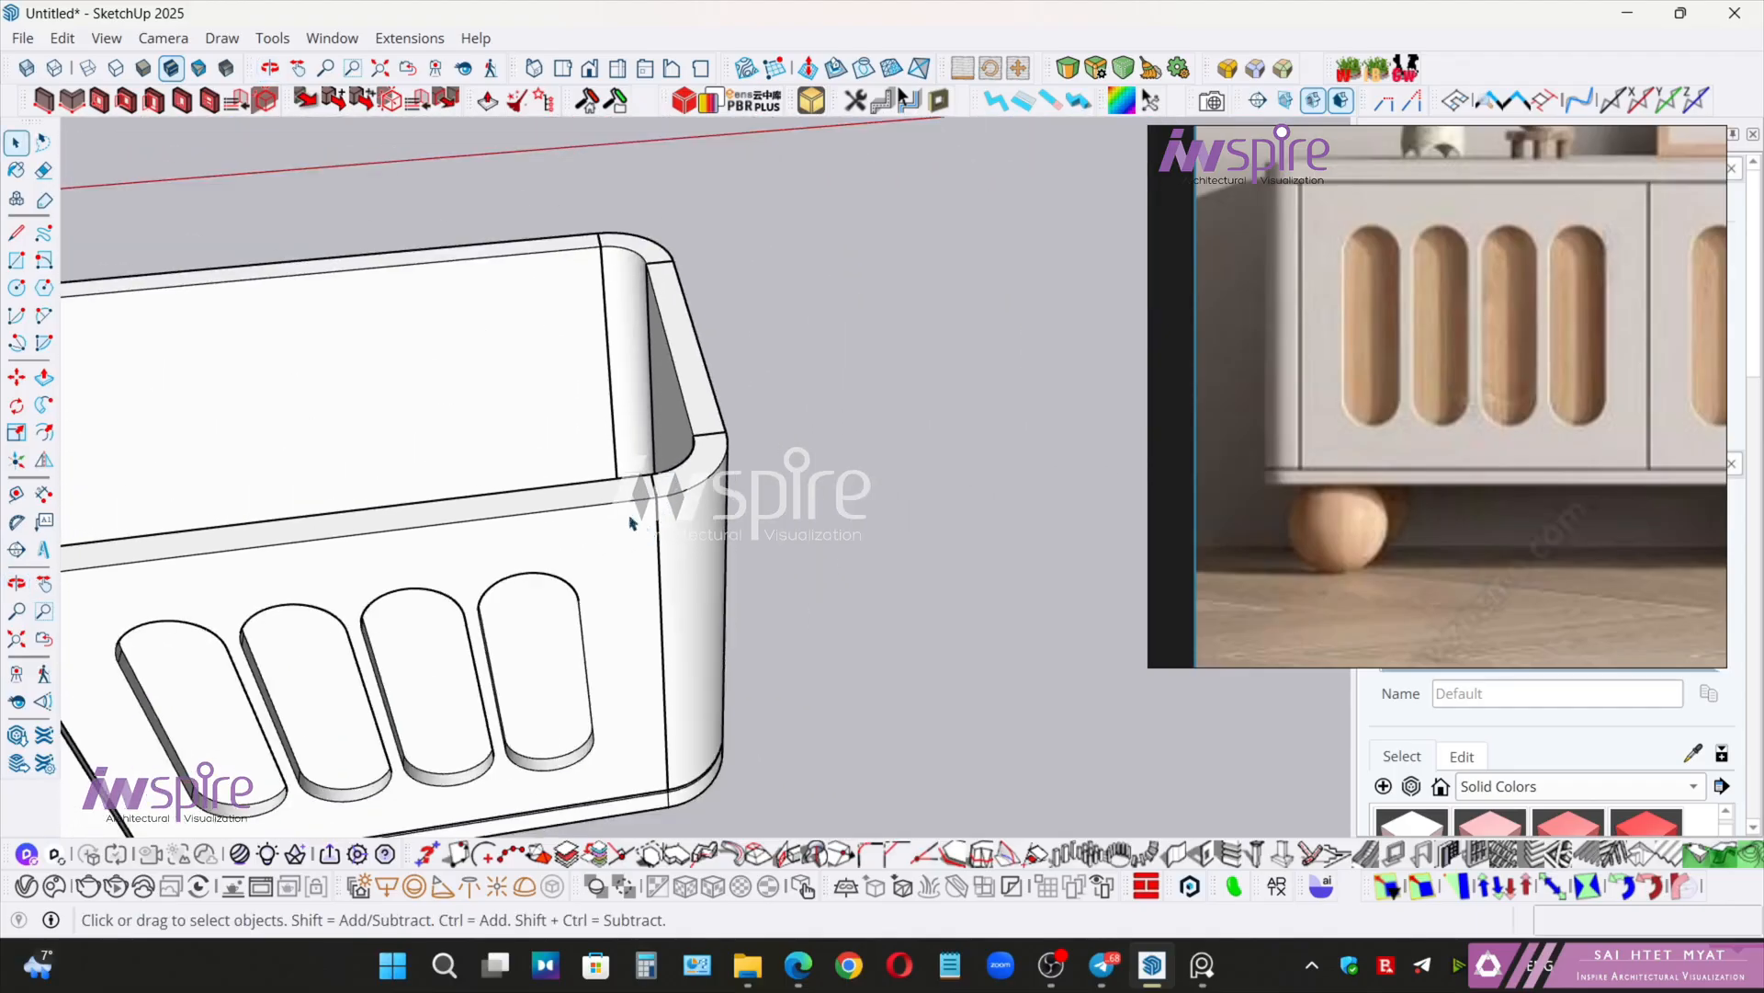
- Bring the cabinet top back into view and check the gaps around the doors from the front
middle_drag(295, 650, 560, 504)
key(ctrl+z)
middle_drag(460, 568, 740, 473)
scroll(512, 432, up, 4)
scroll(413, 405, up, 3)
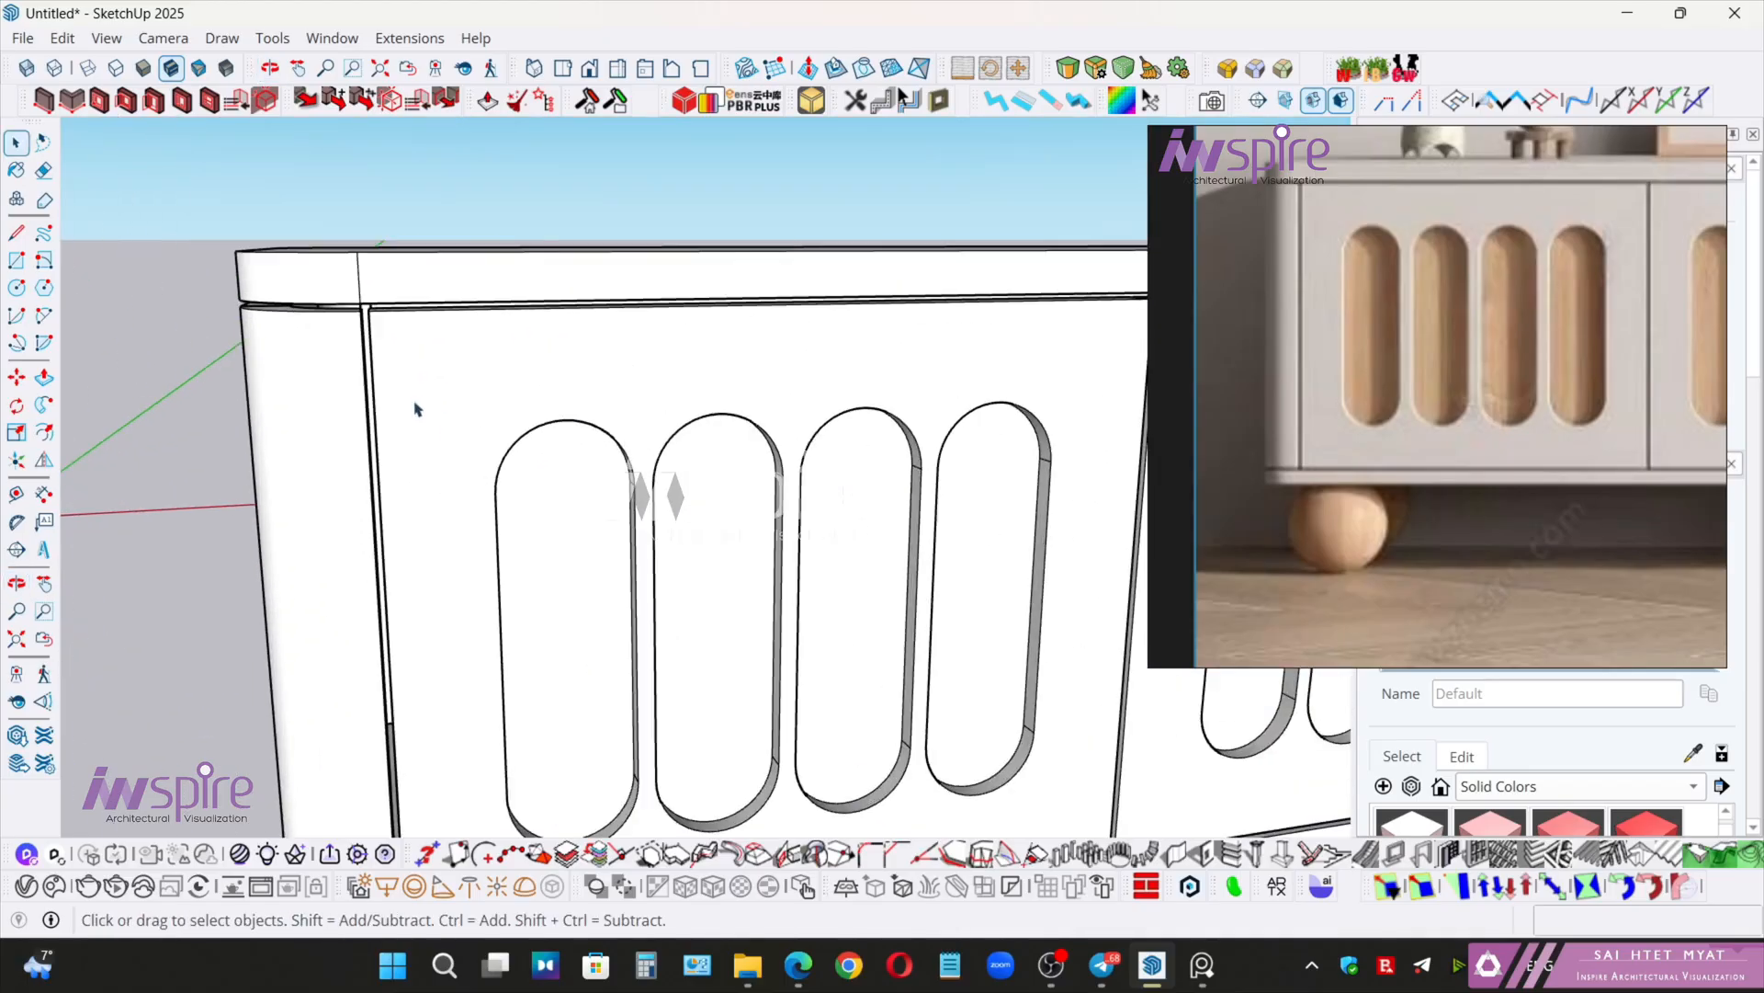
middle_drag(413, 405, 524, 339)
scroll(453, 284, up, 2)
middle_drag(453, 284, 607, 303)
scroll(694, 588, down, 2)
shift+middle_drag(701, 634, 367, 477)
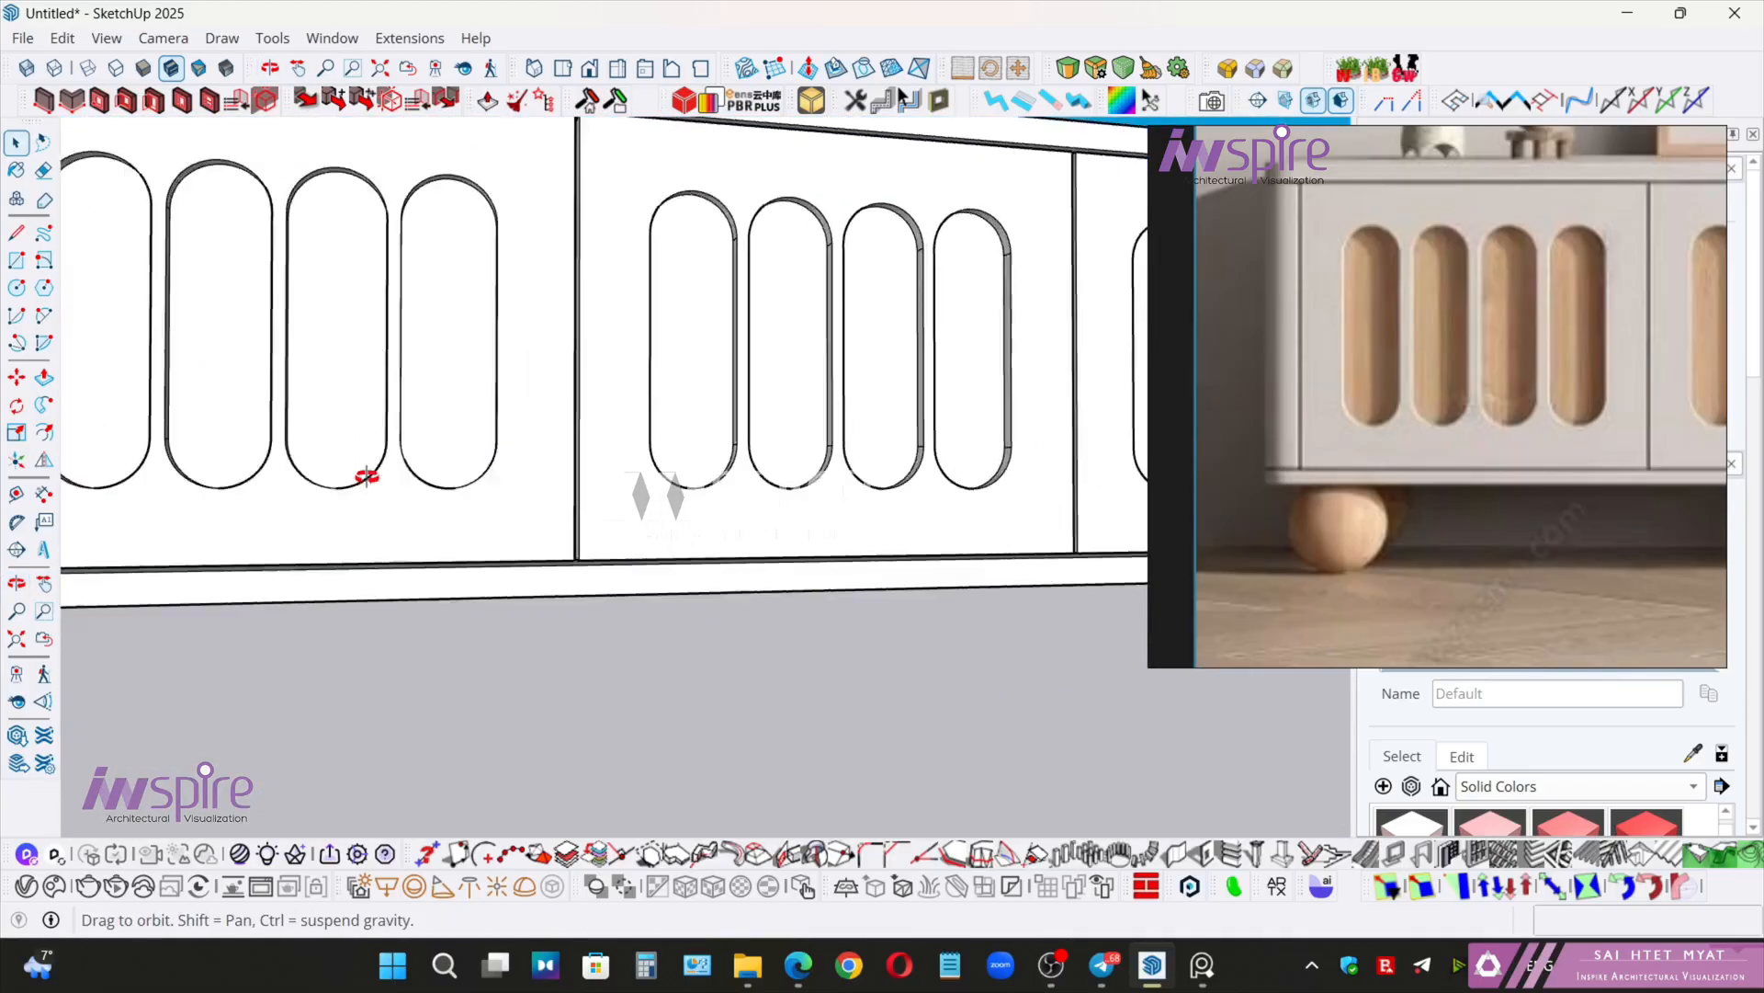
- Check the lower joint between two doors, and start saving the model without purging its unused items
scroll(535, 548, up, 7)
middle_drag(538, 575, 631, 548)
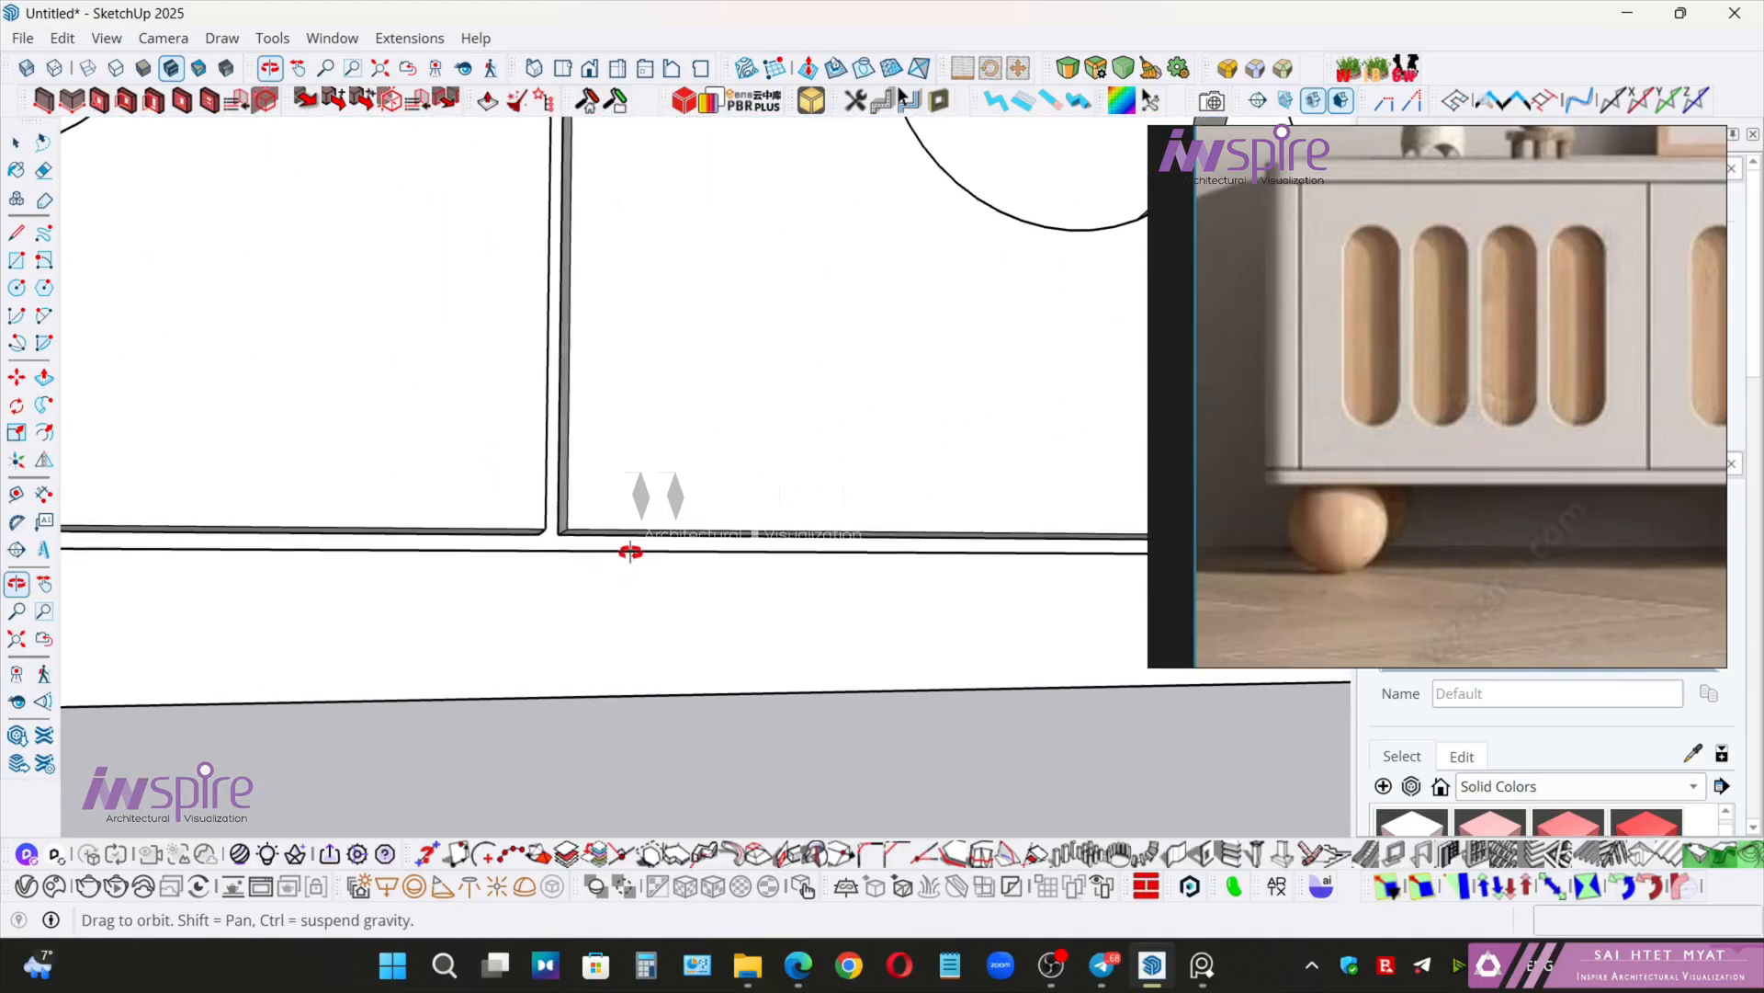
scroll(637, 497, down, 8)
middle_drag(567, 454, 489, 574)
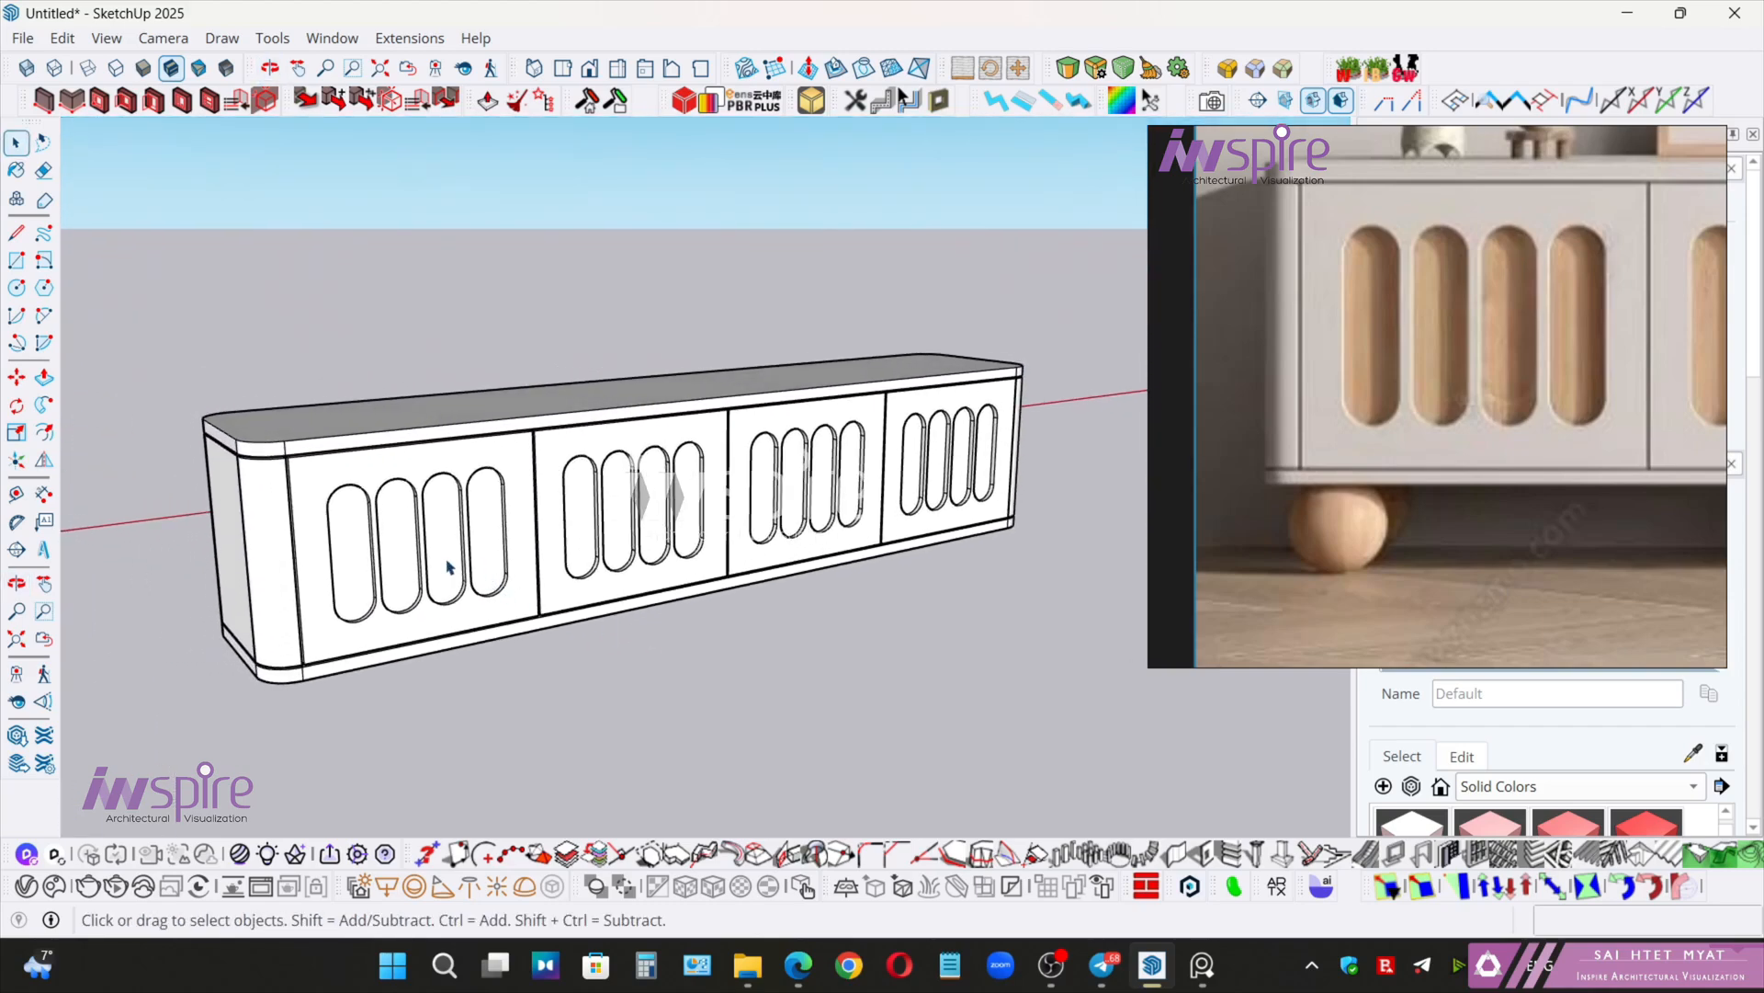
key(ctrl+s)
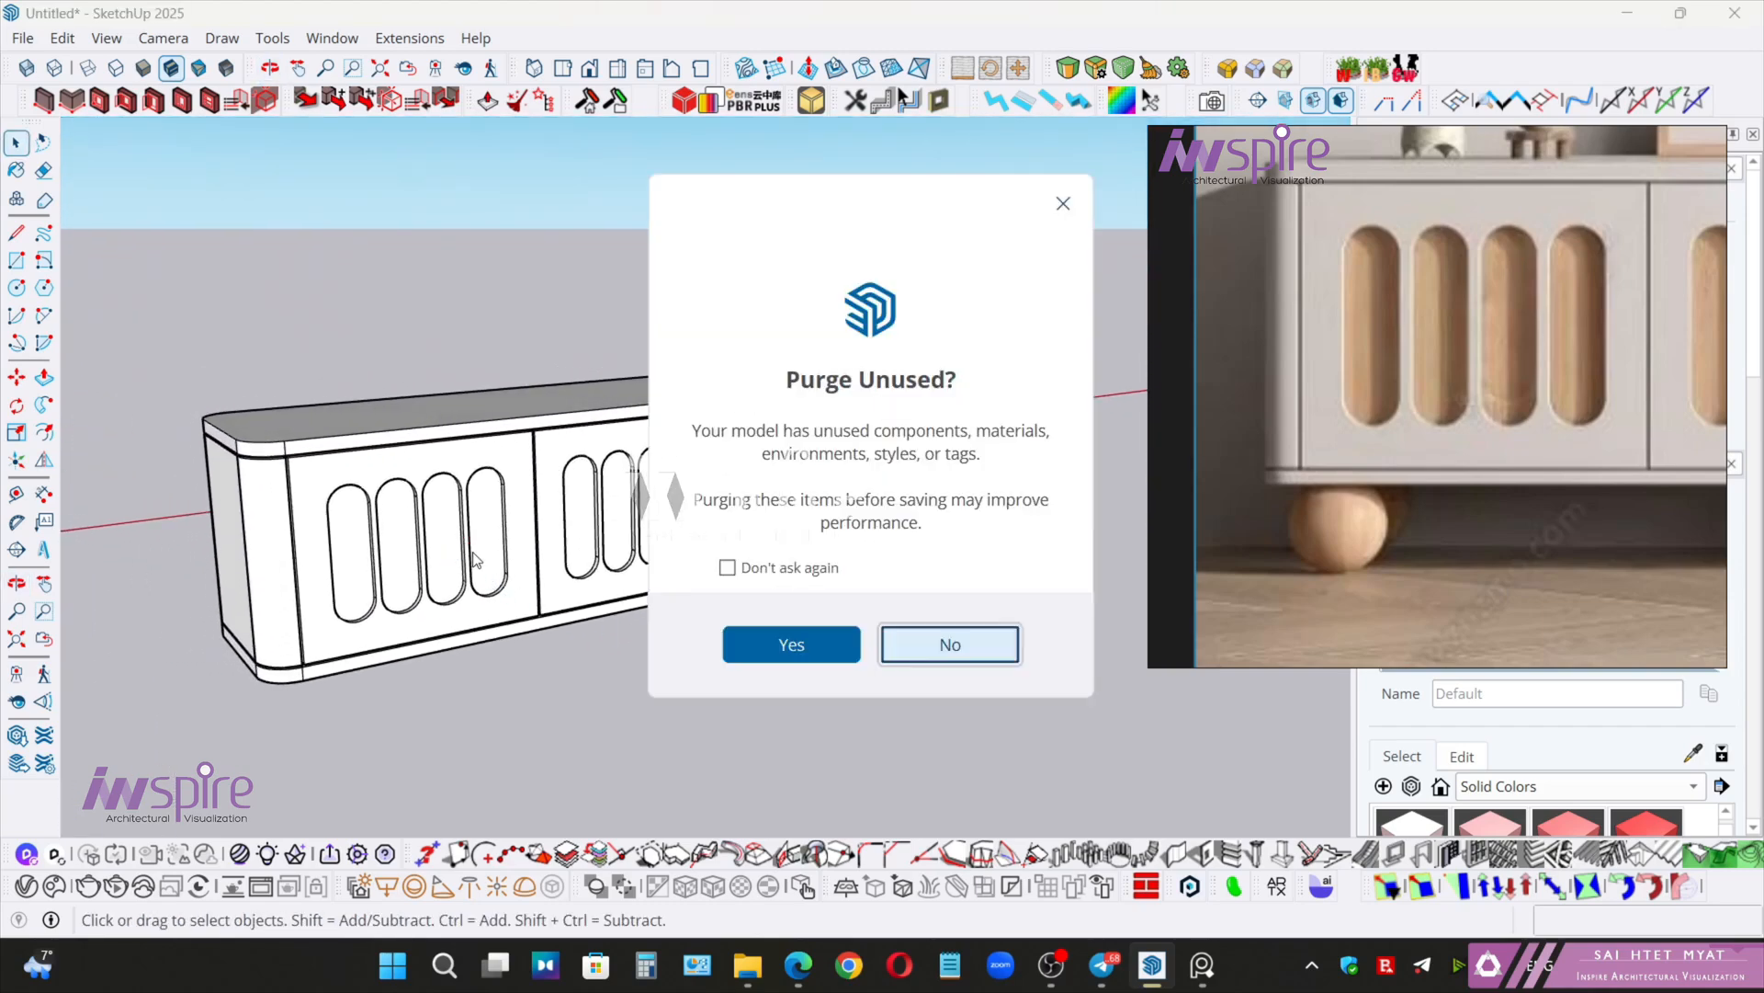
click(959, 654)
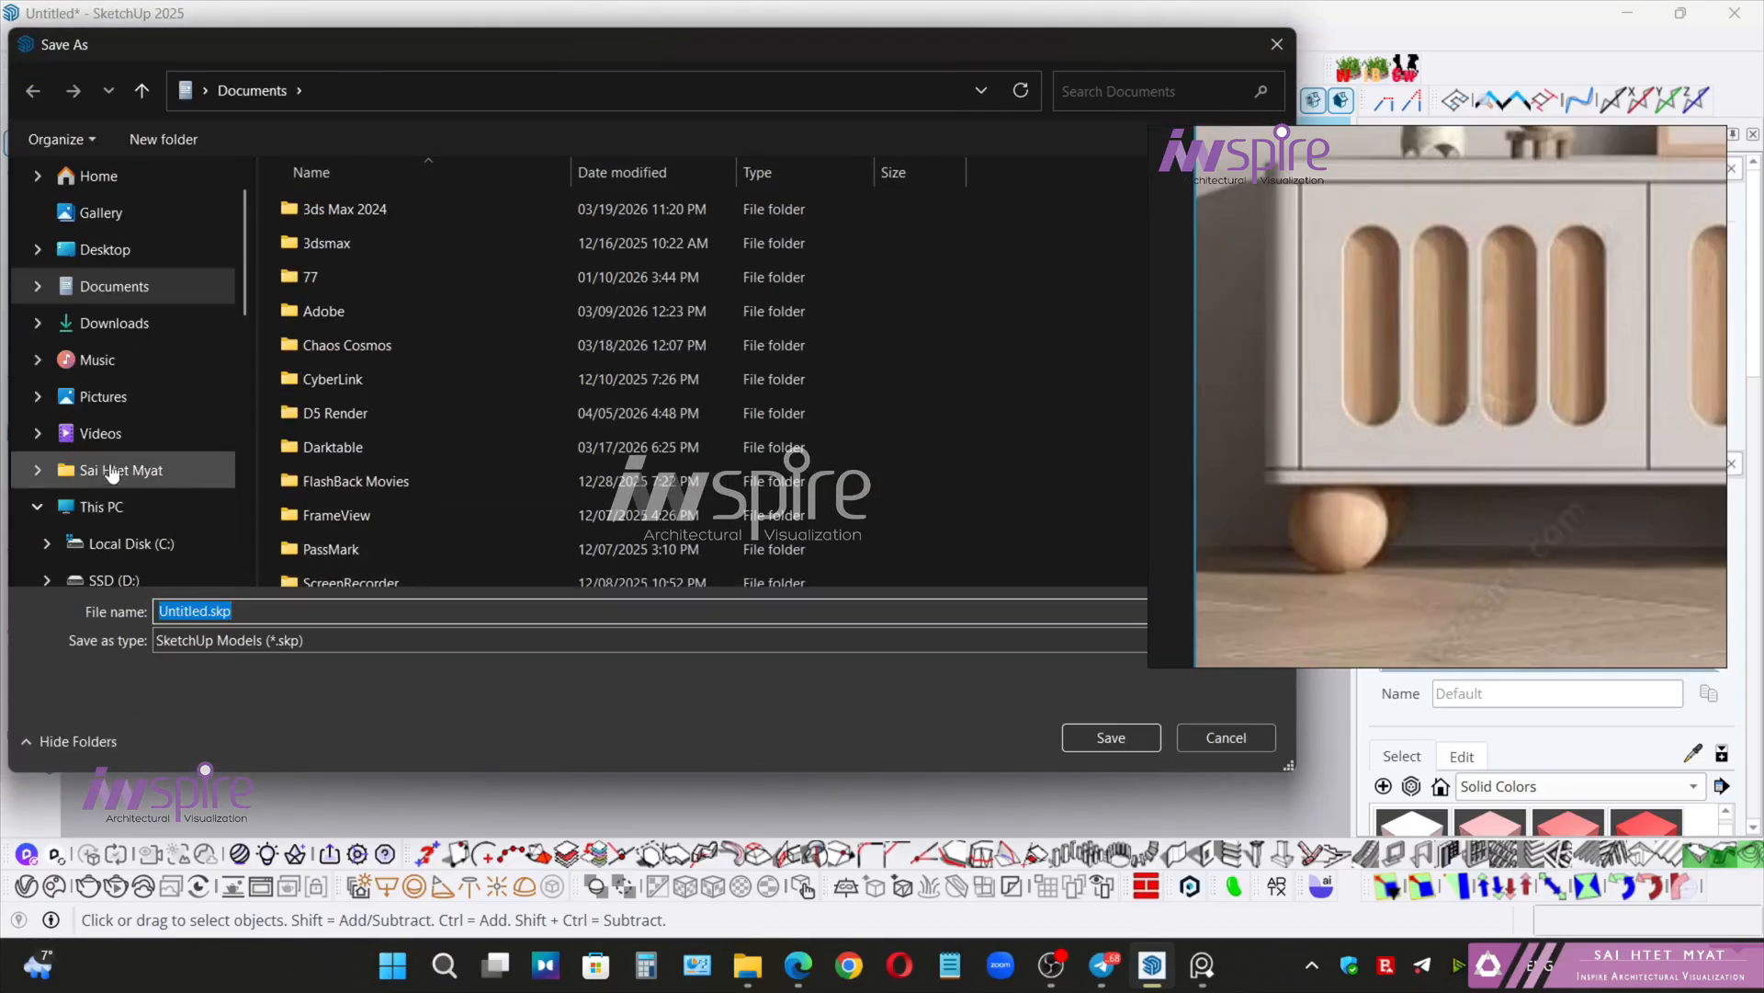
- Create a folder named Model 1 inside Pictures and open it as the save location
scroll(140, 509, down, 1)
scroll(125, 494, up, 5)
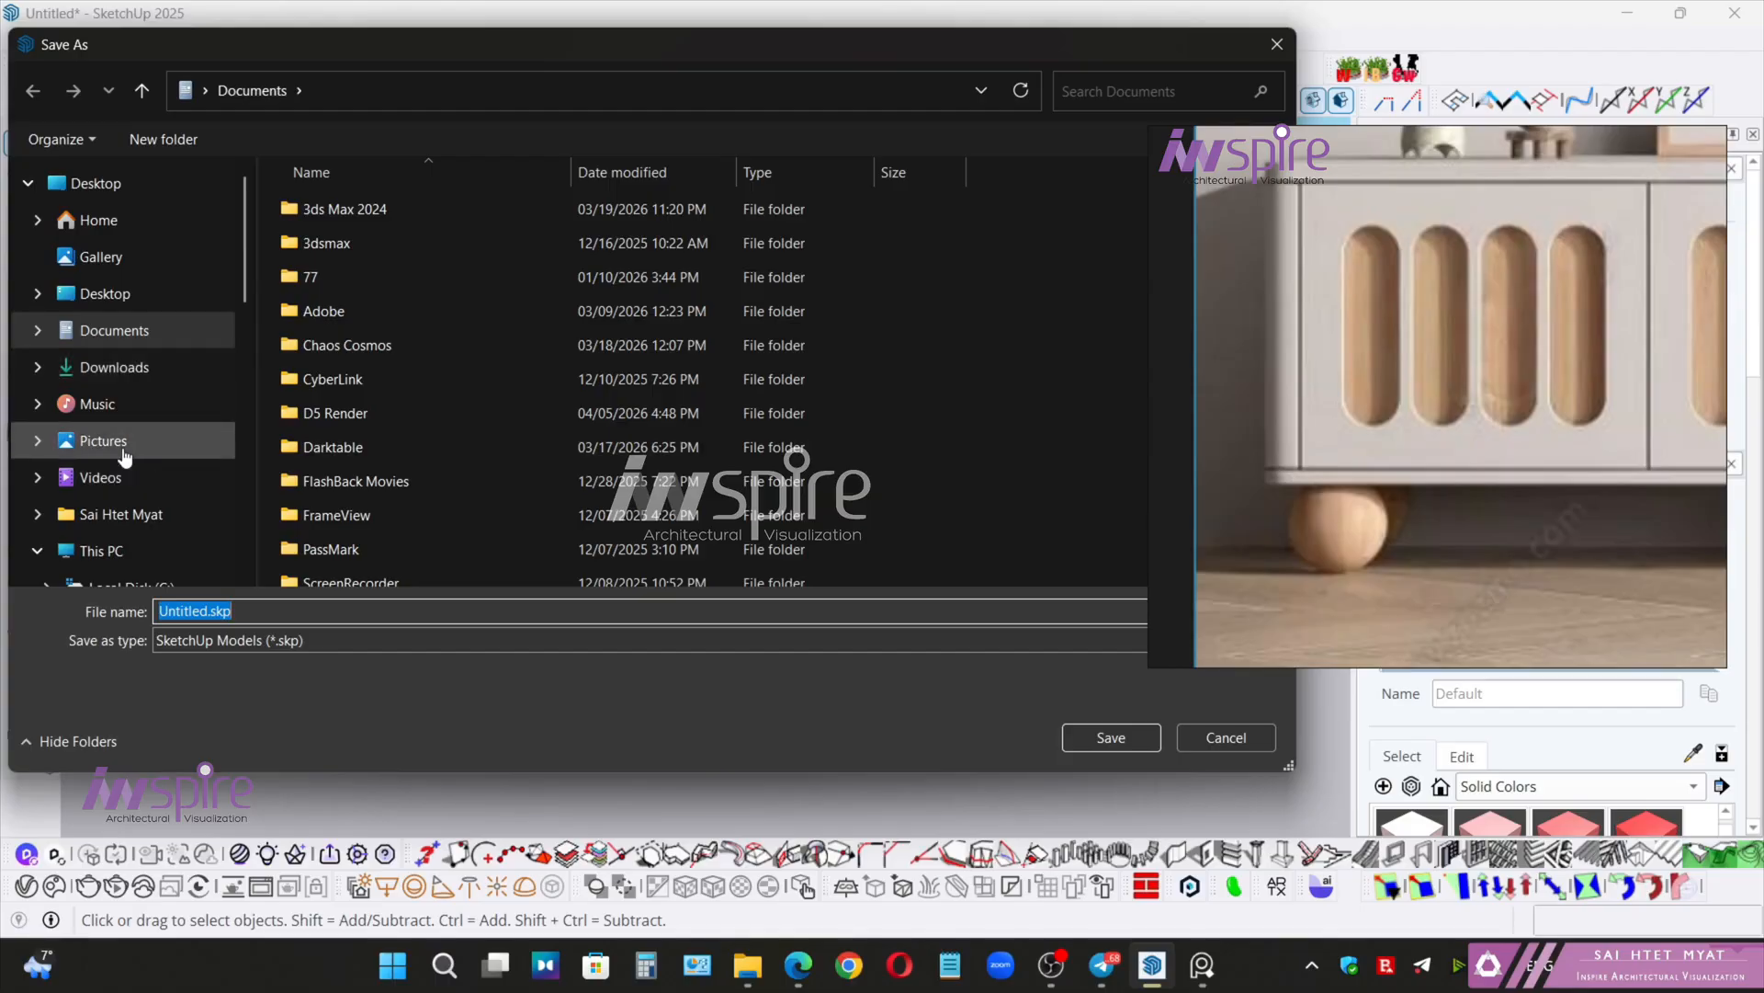
click(125, 451)
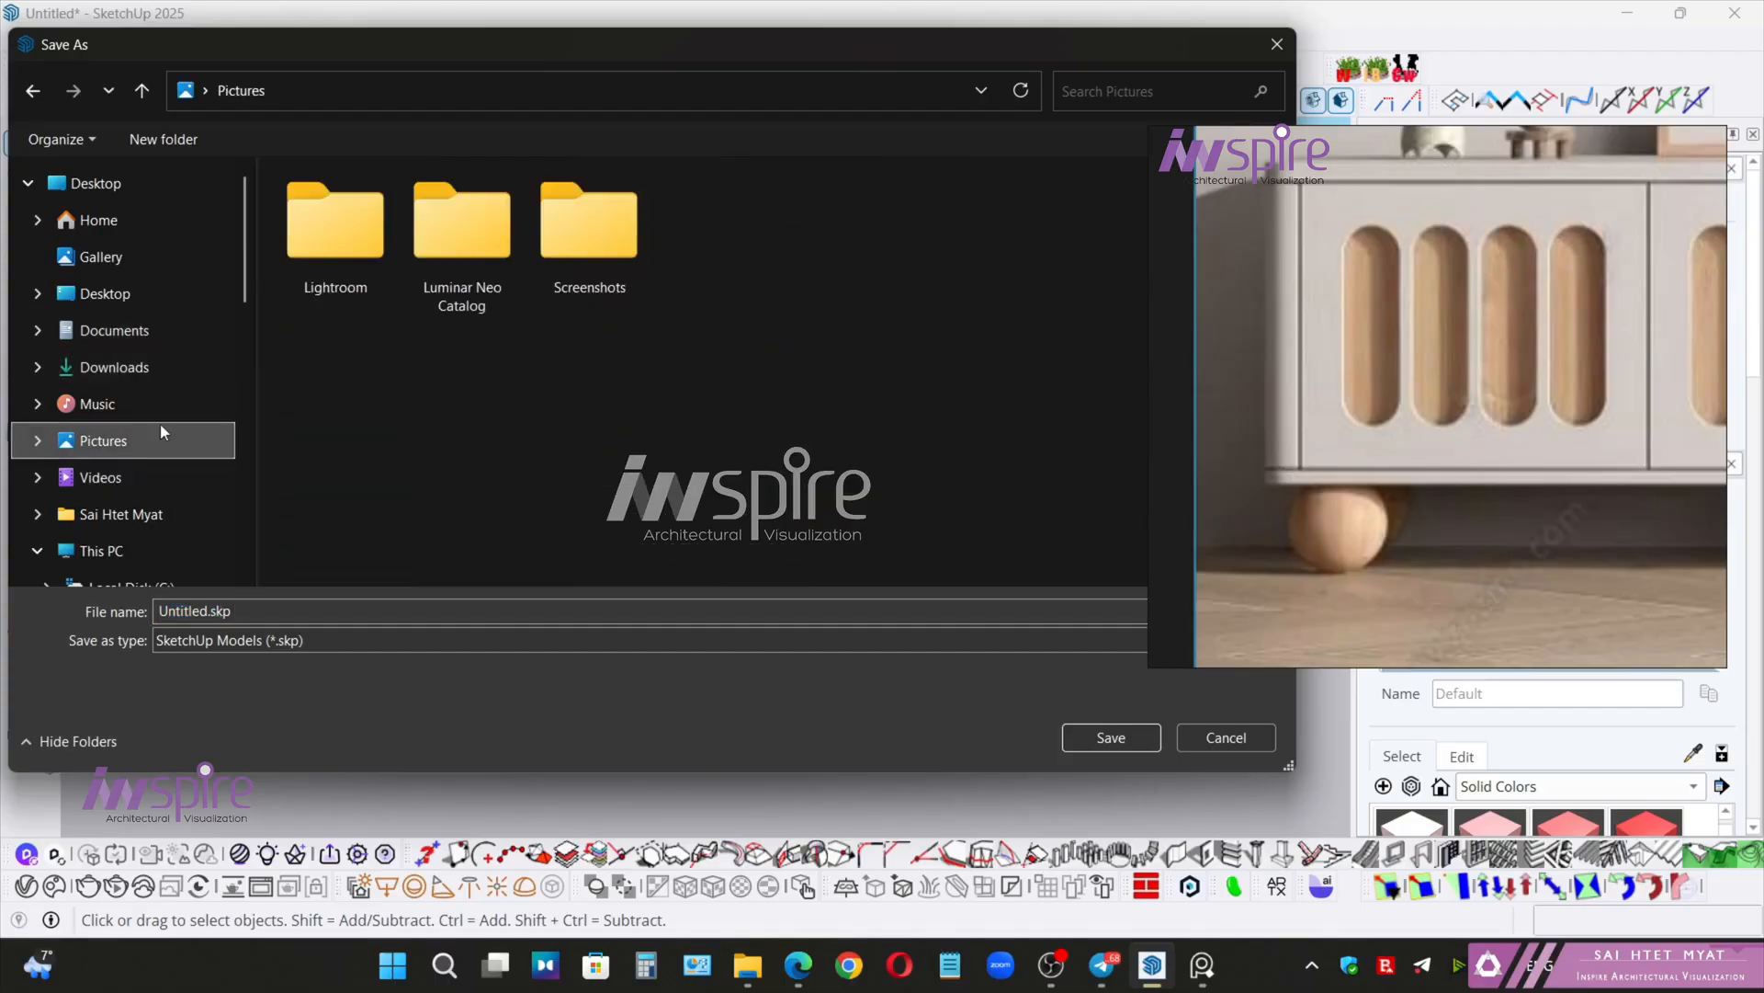
click(174, 137)
text(M)
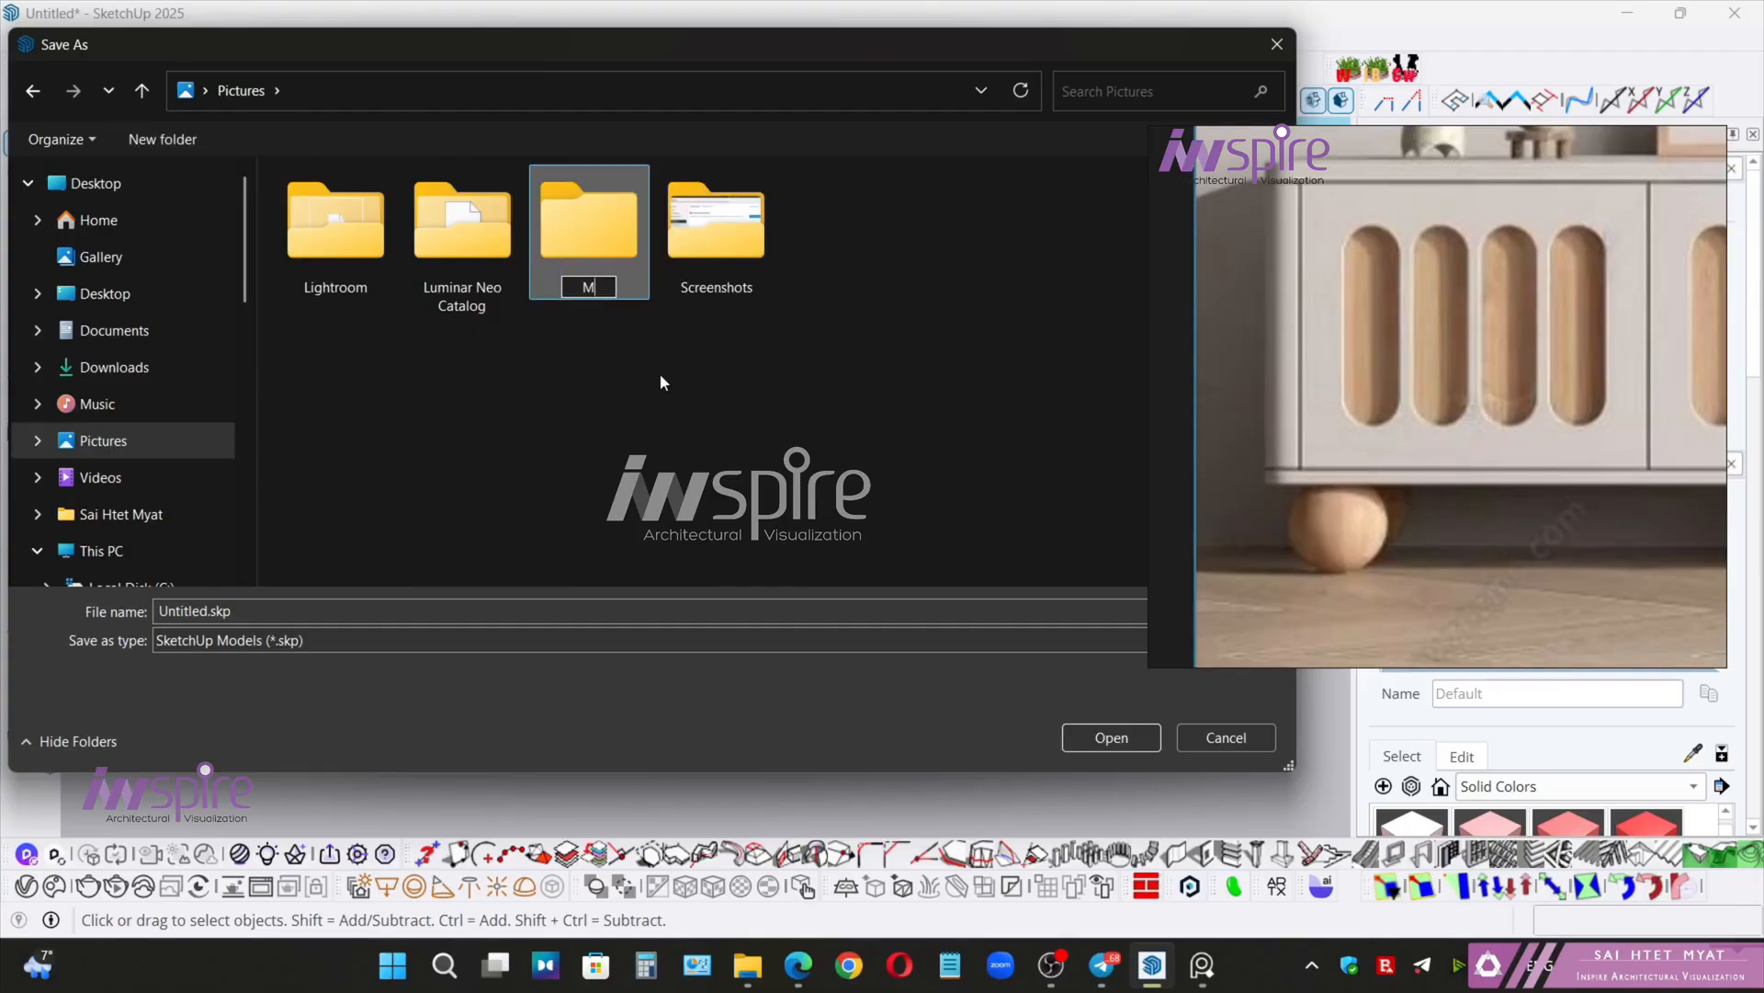
text(odel 1)
key(Return)
key(Return)
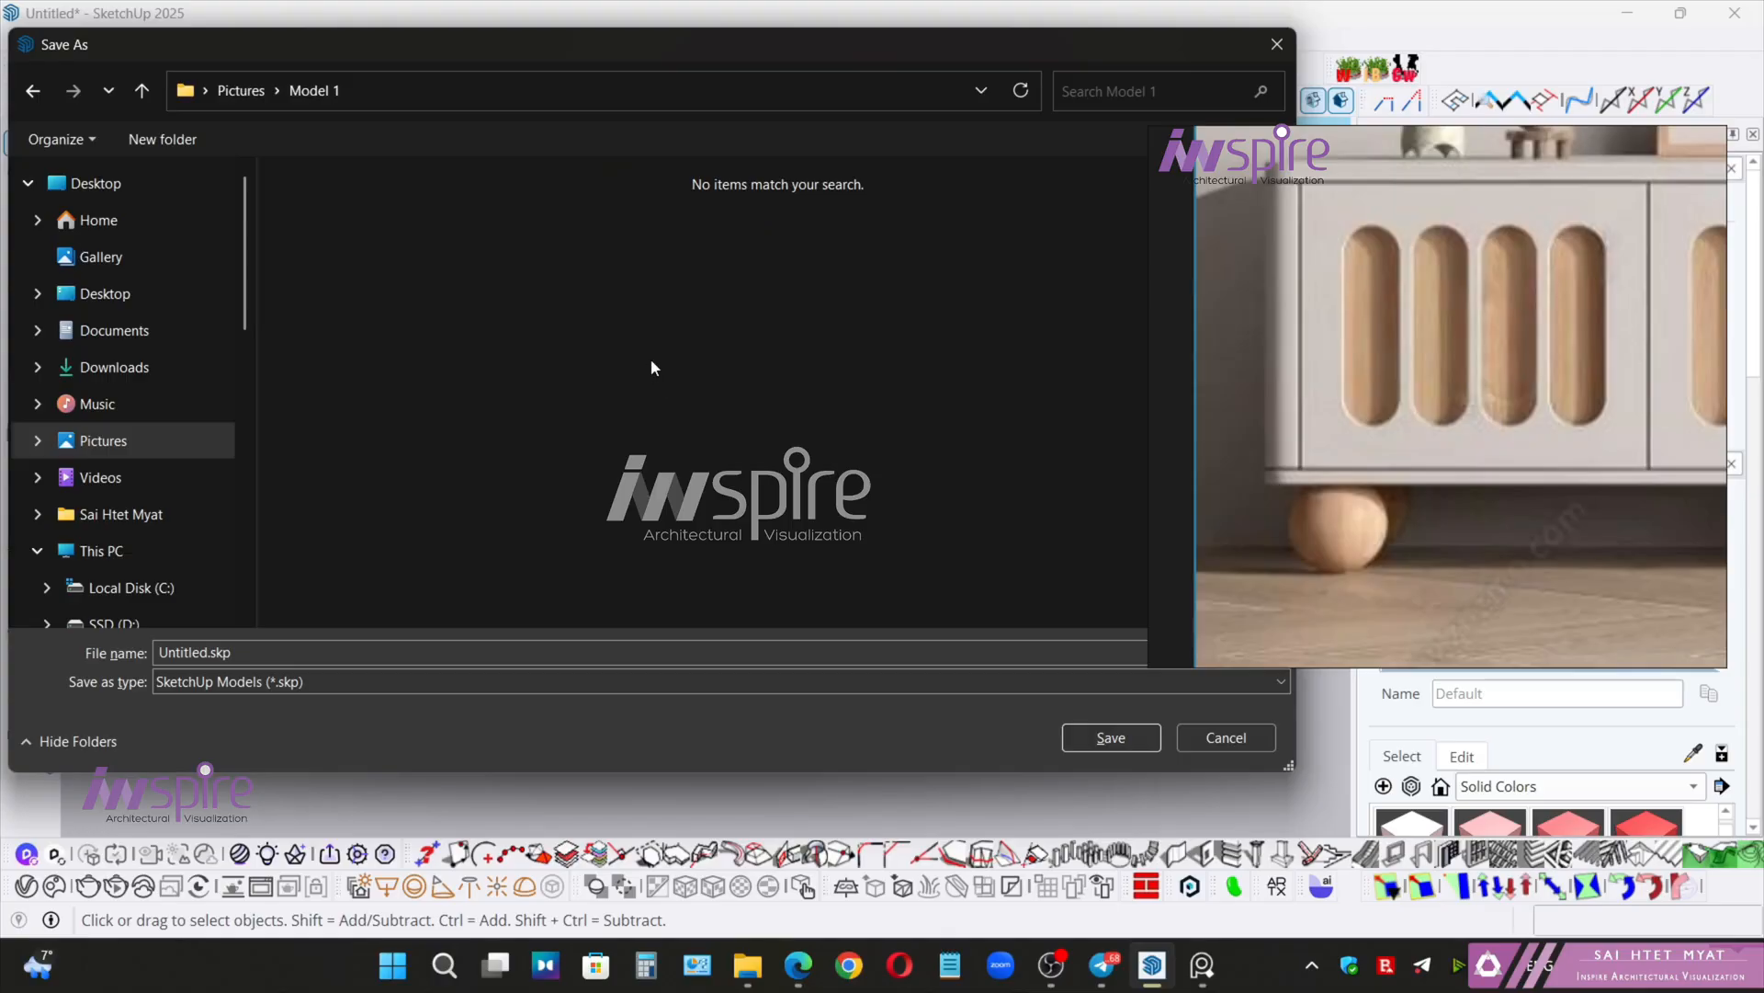
- Save the cabinet model under the file name model 1
click(606, 650)
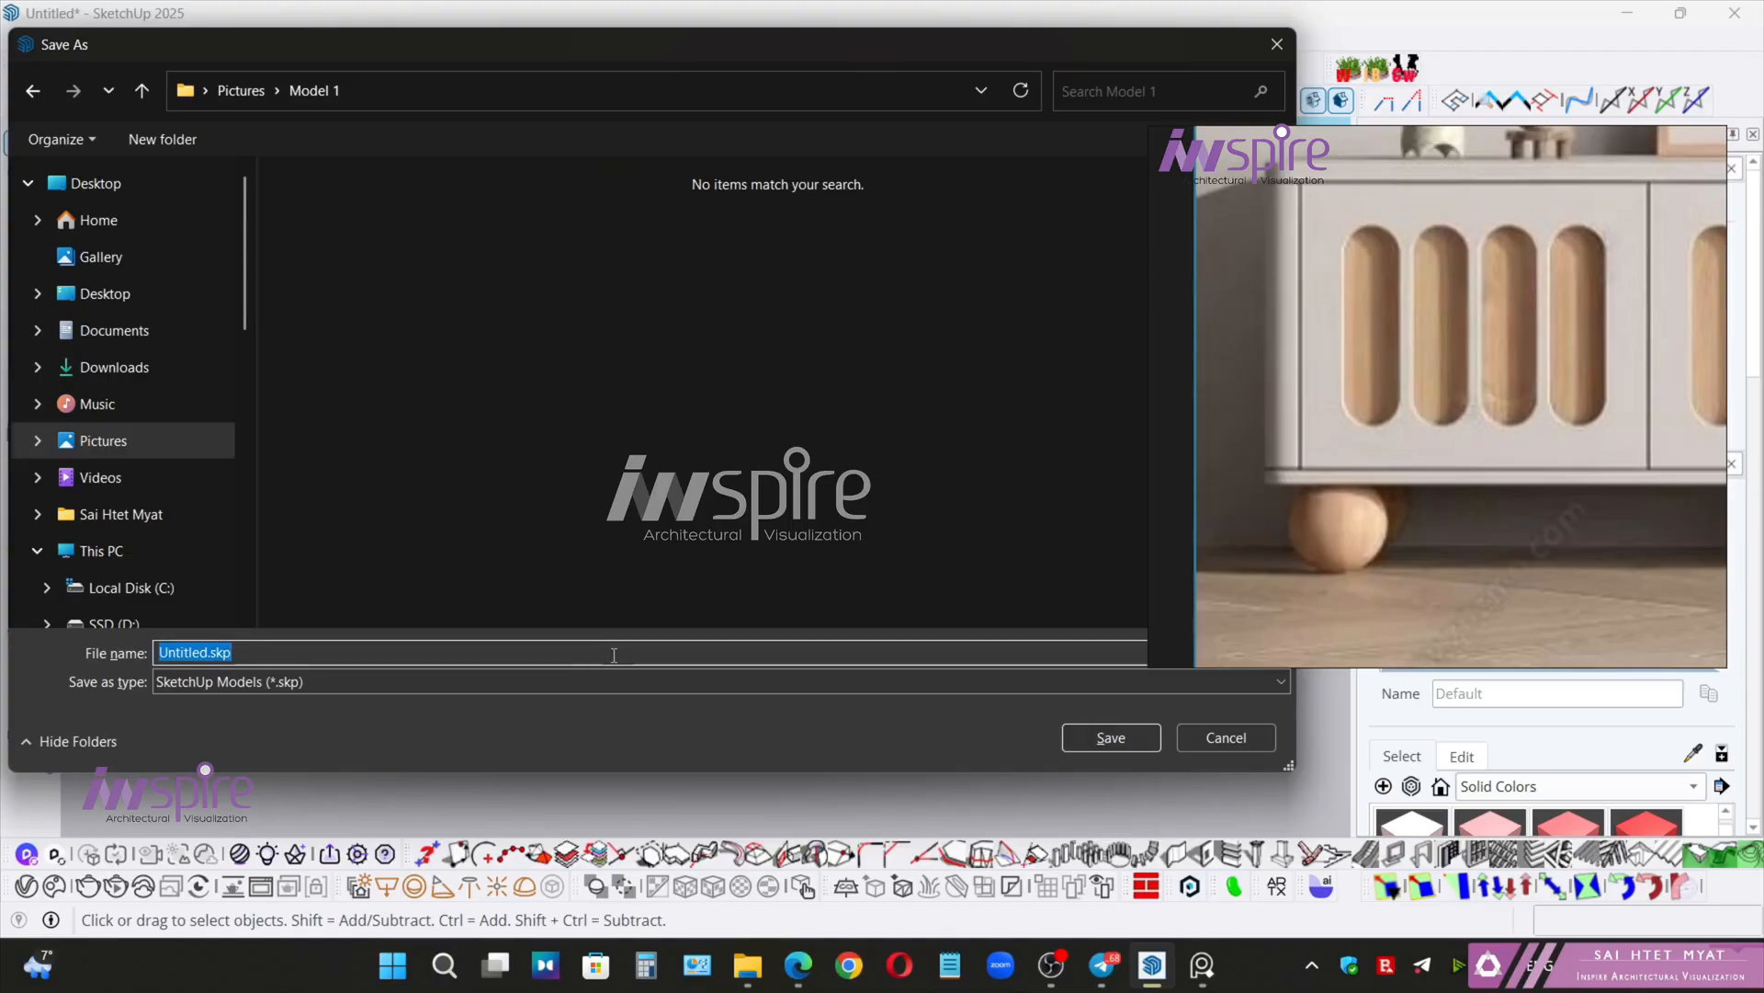
text(model 1)
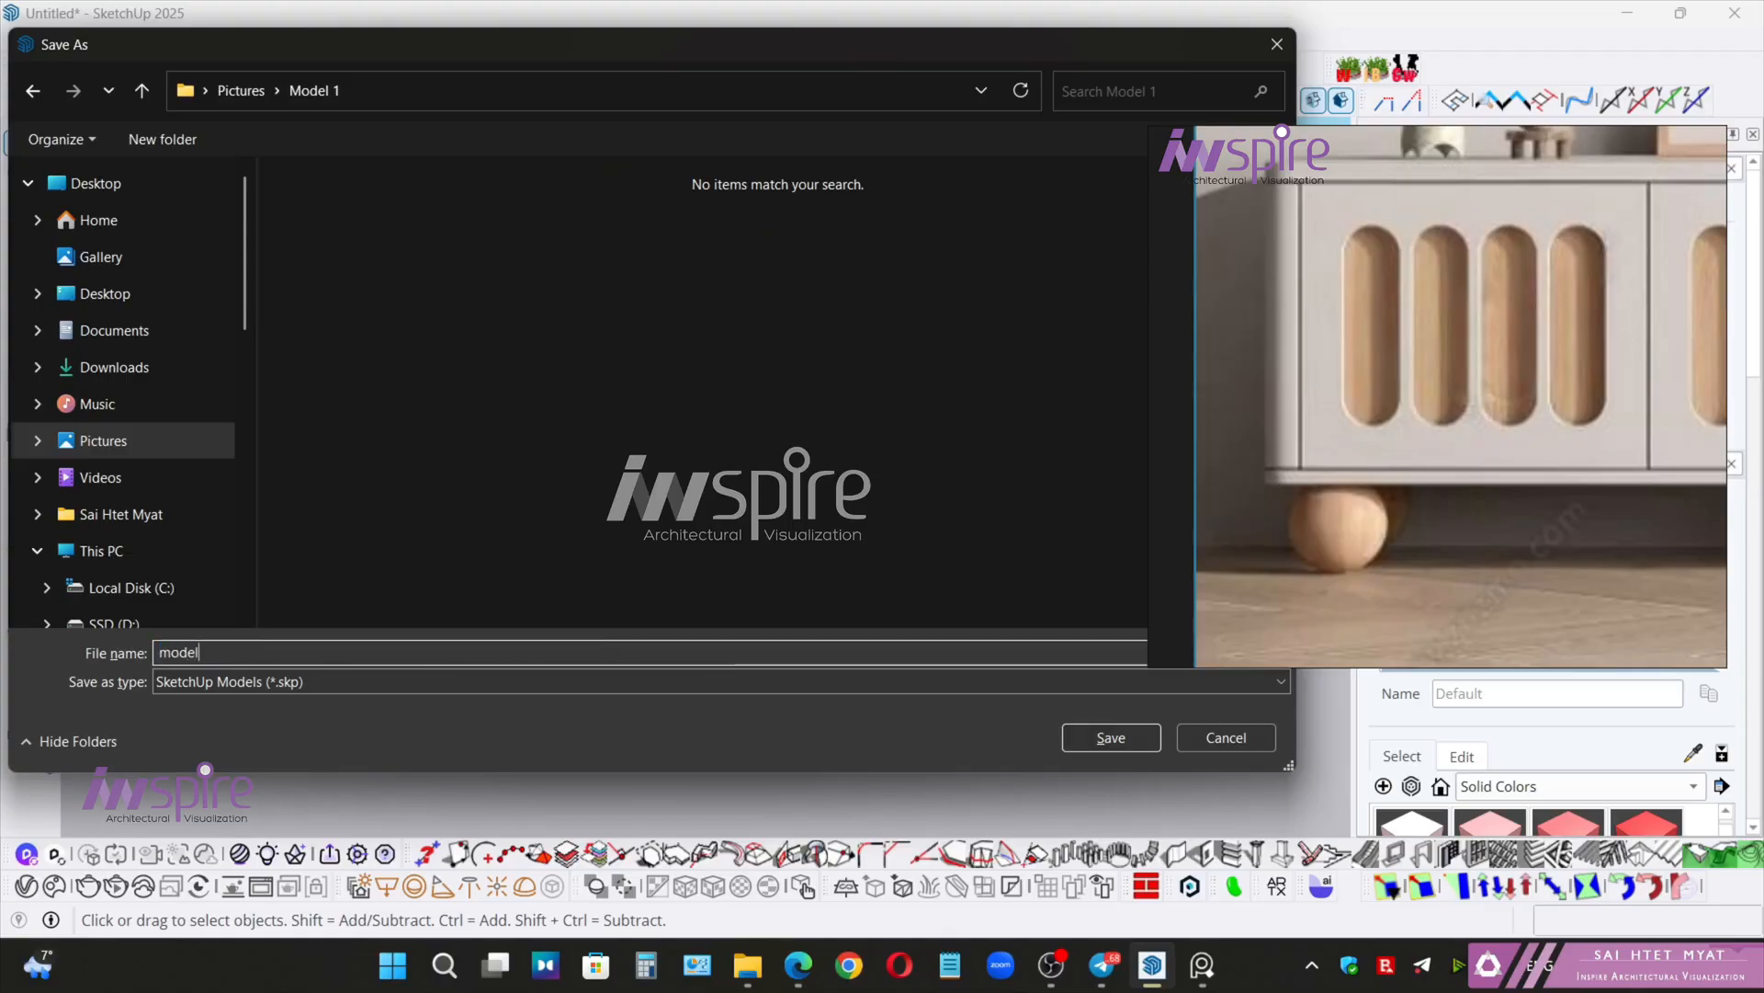
key(Return)
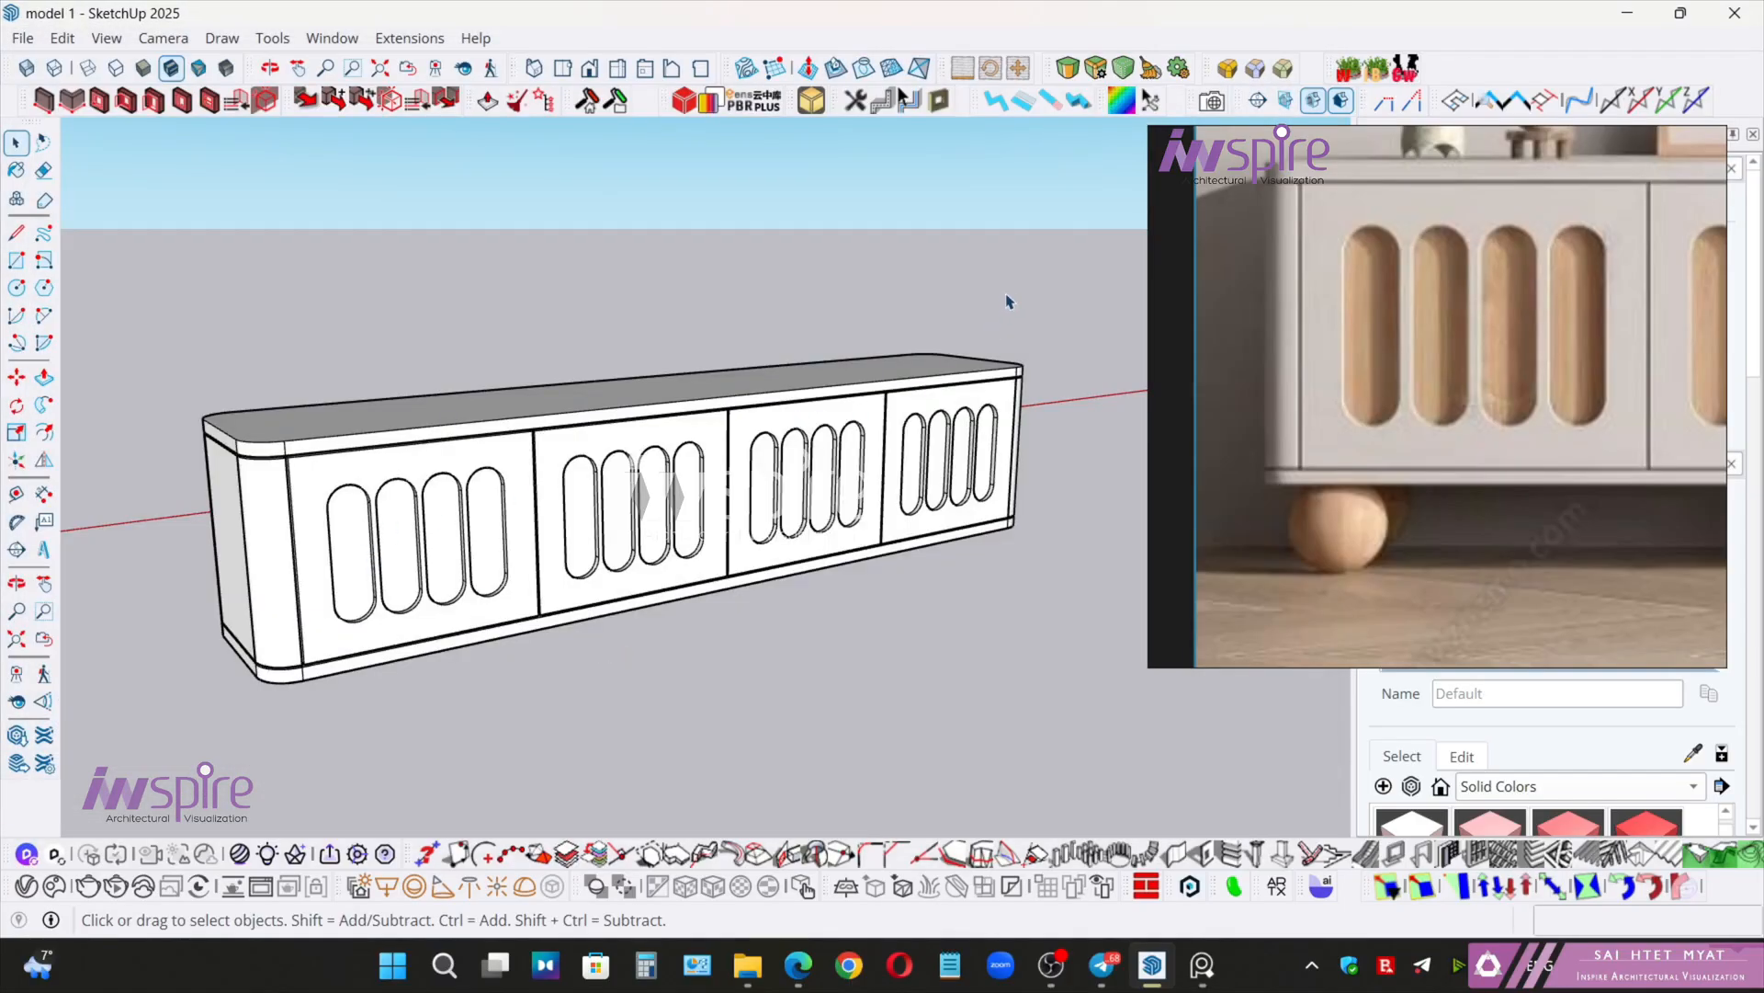
- Detach the Bevel tools and place them floating above the cabinet in the drawing area
drag(1055, 66, 650, 296)
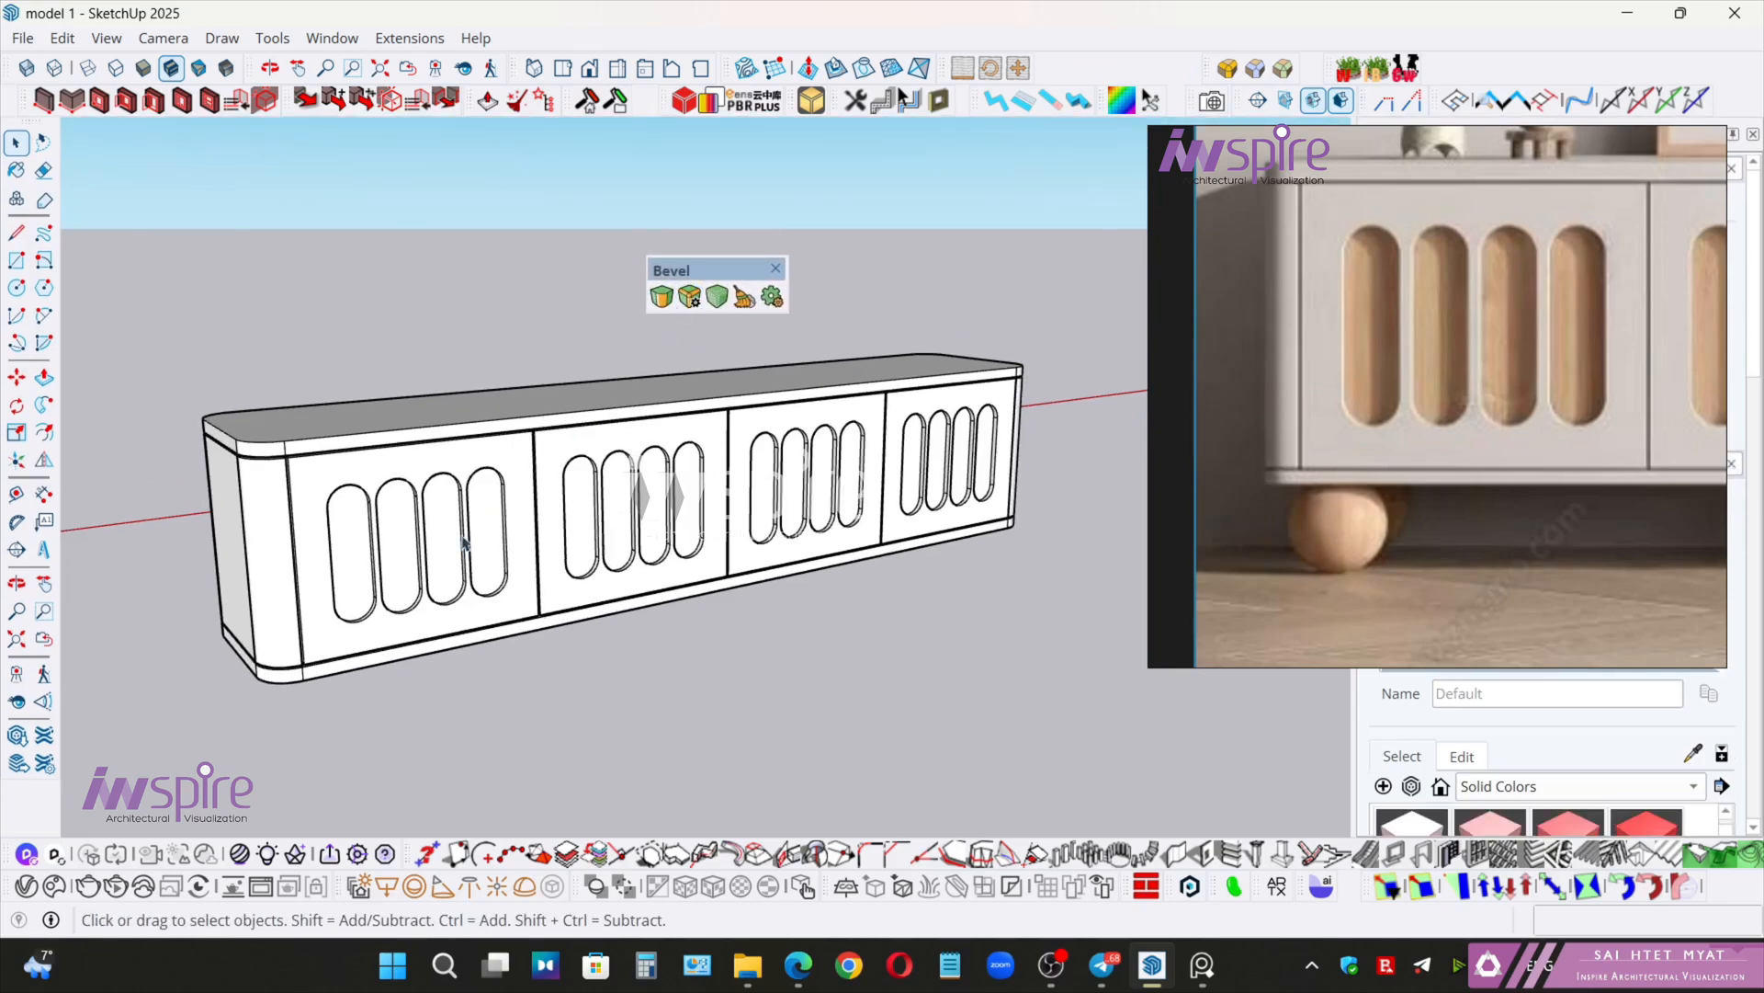
middle_drag(464, 542, 467, 496)
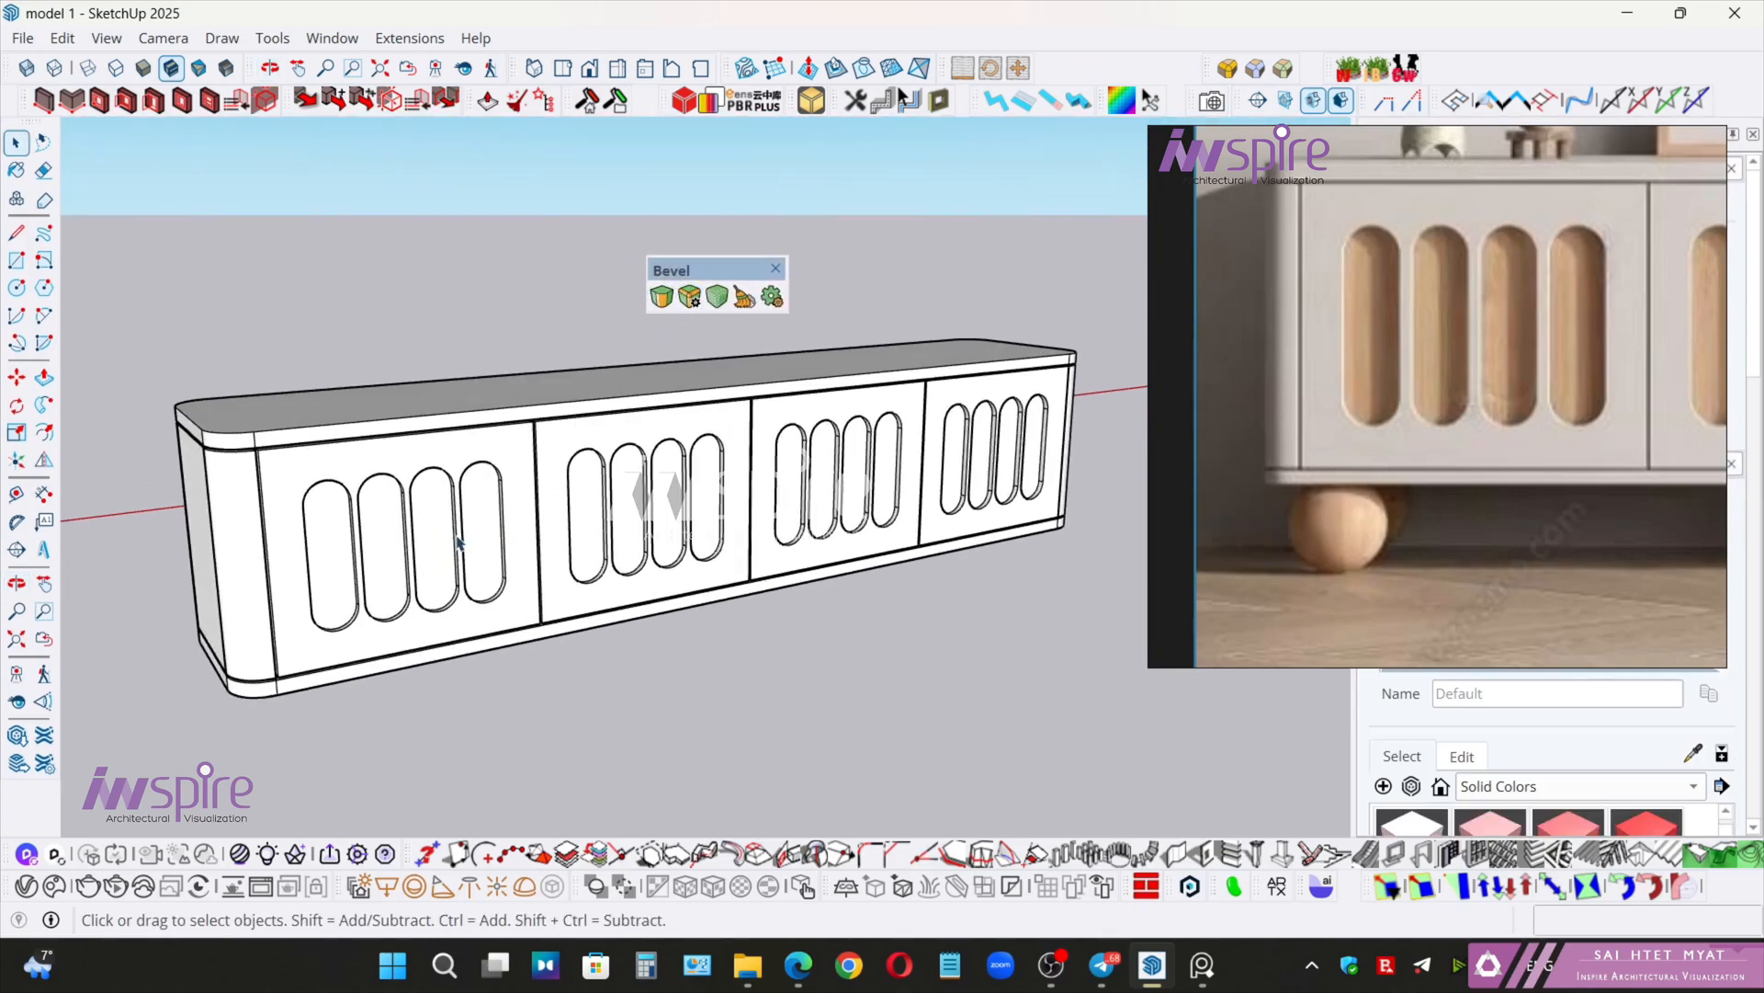
- Try to bevel all edges of the first door with an offset of .15 and 6 segments
double_click(457, 469)
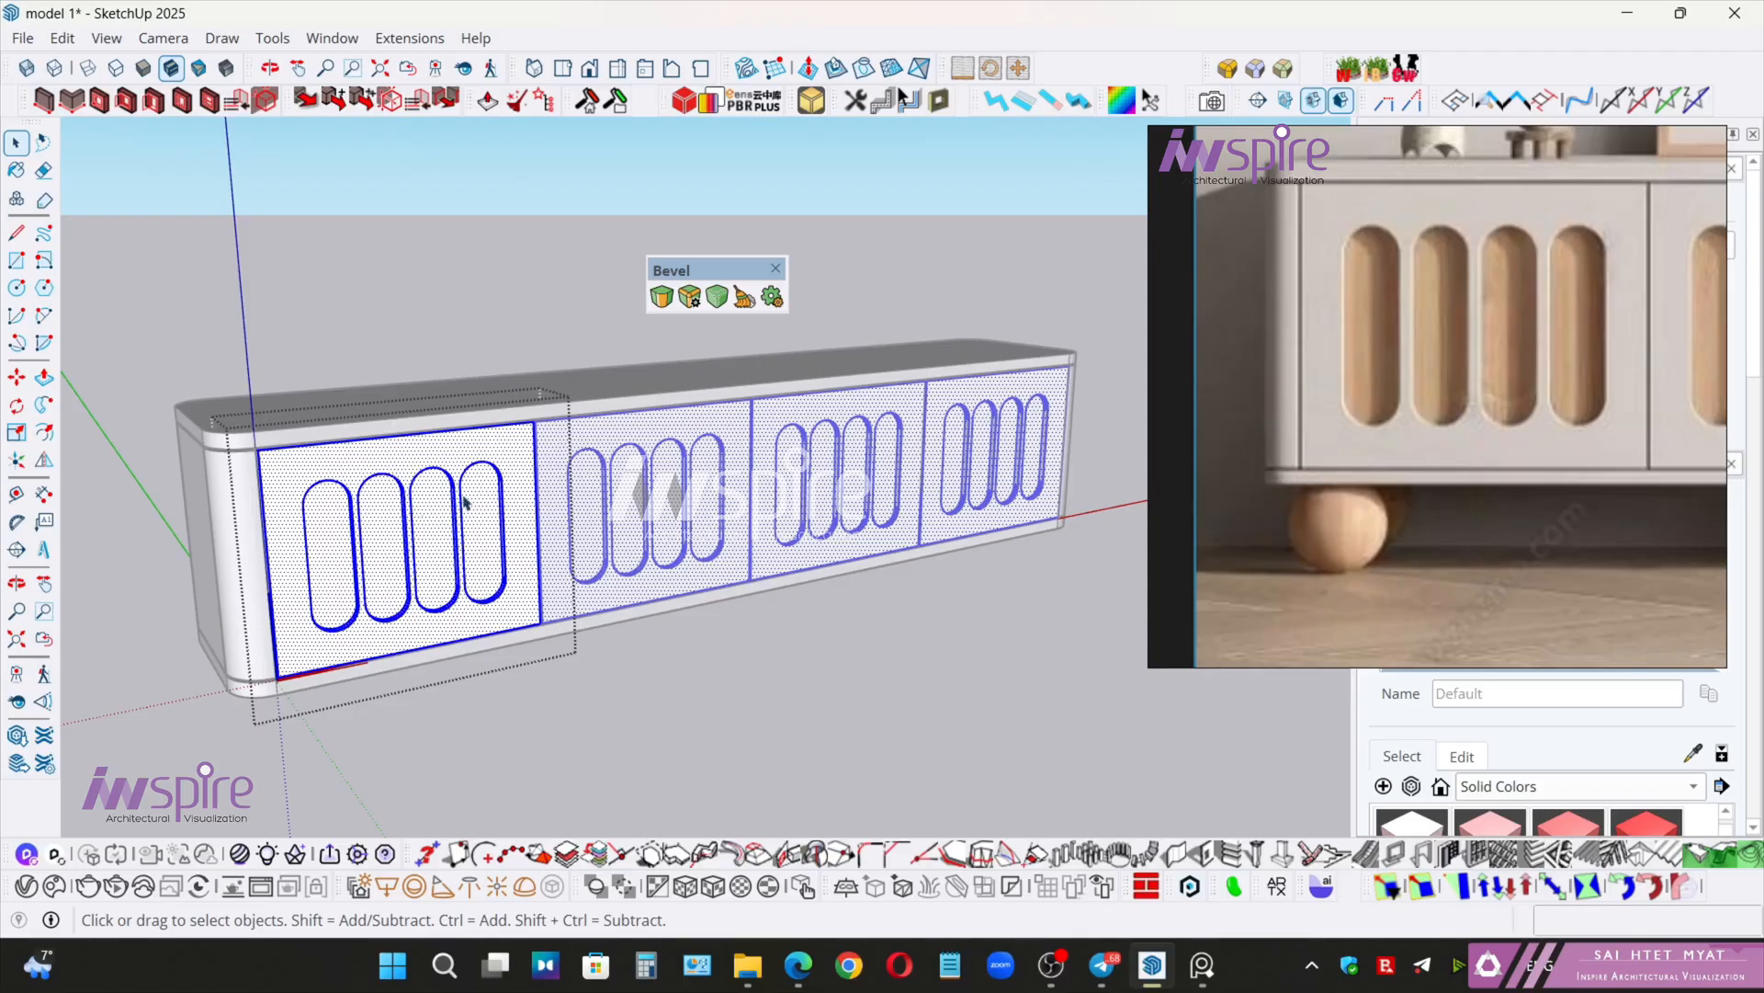
click(660, 299)
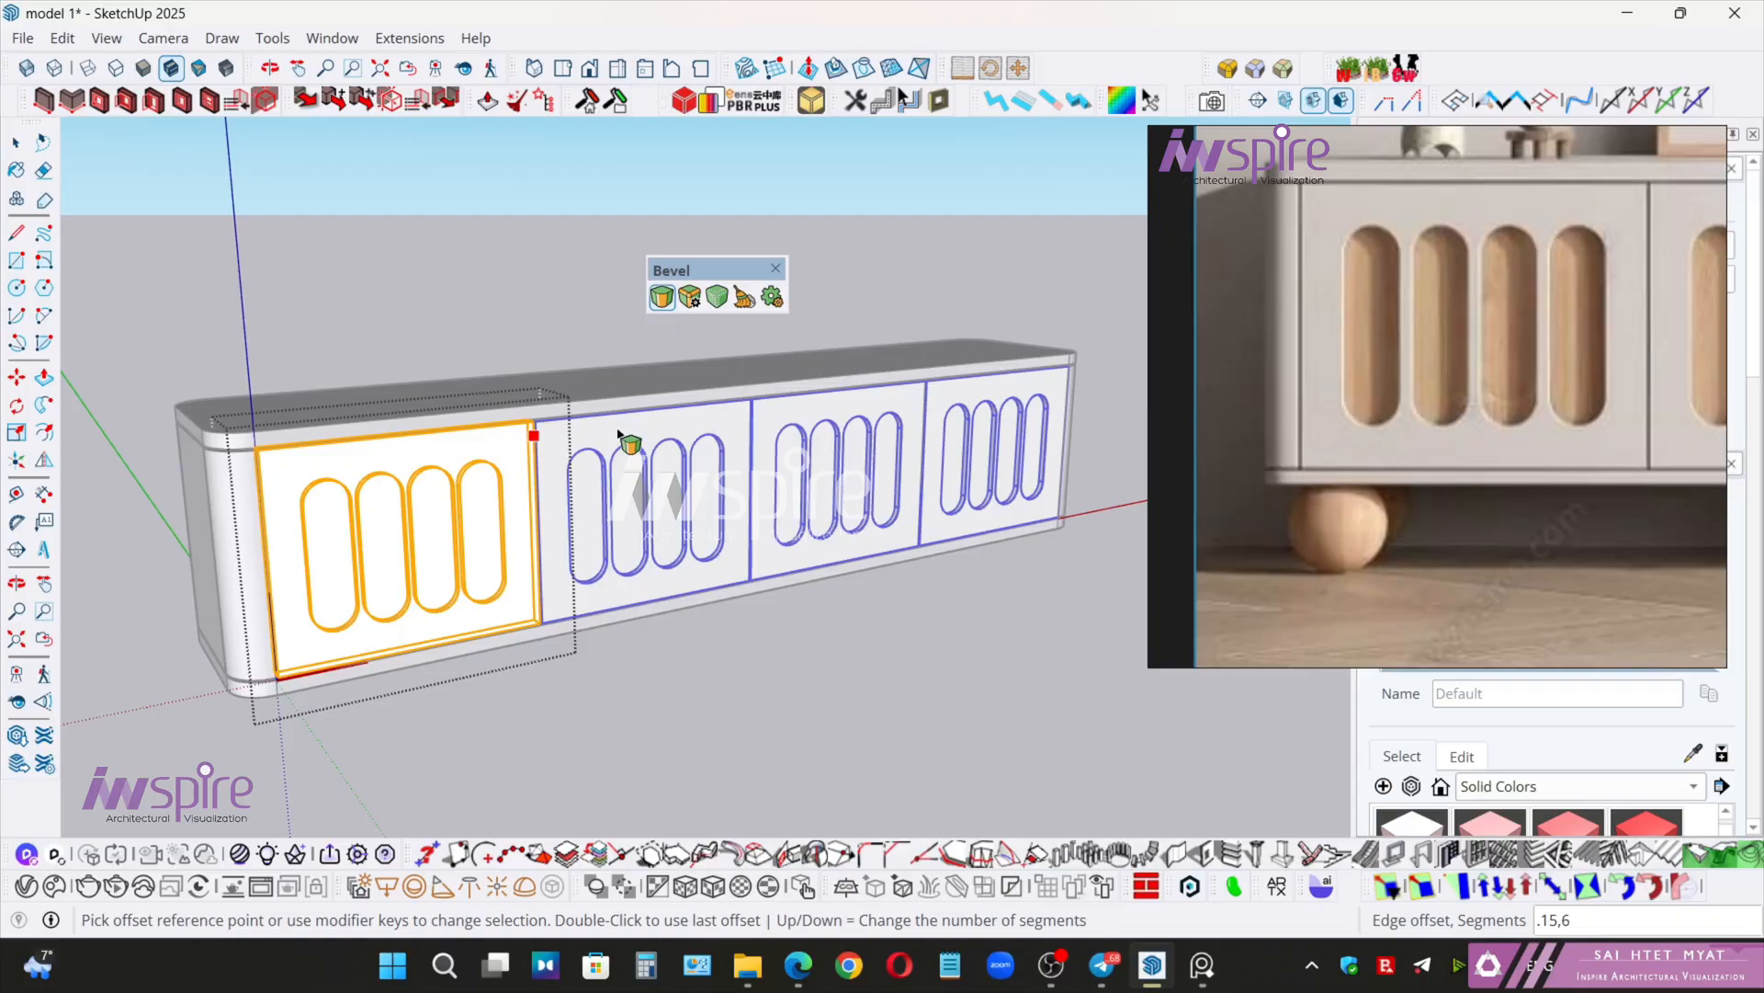
key(Return)
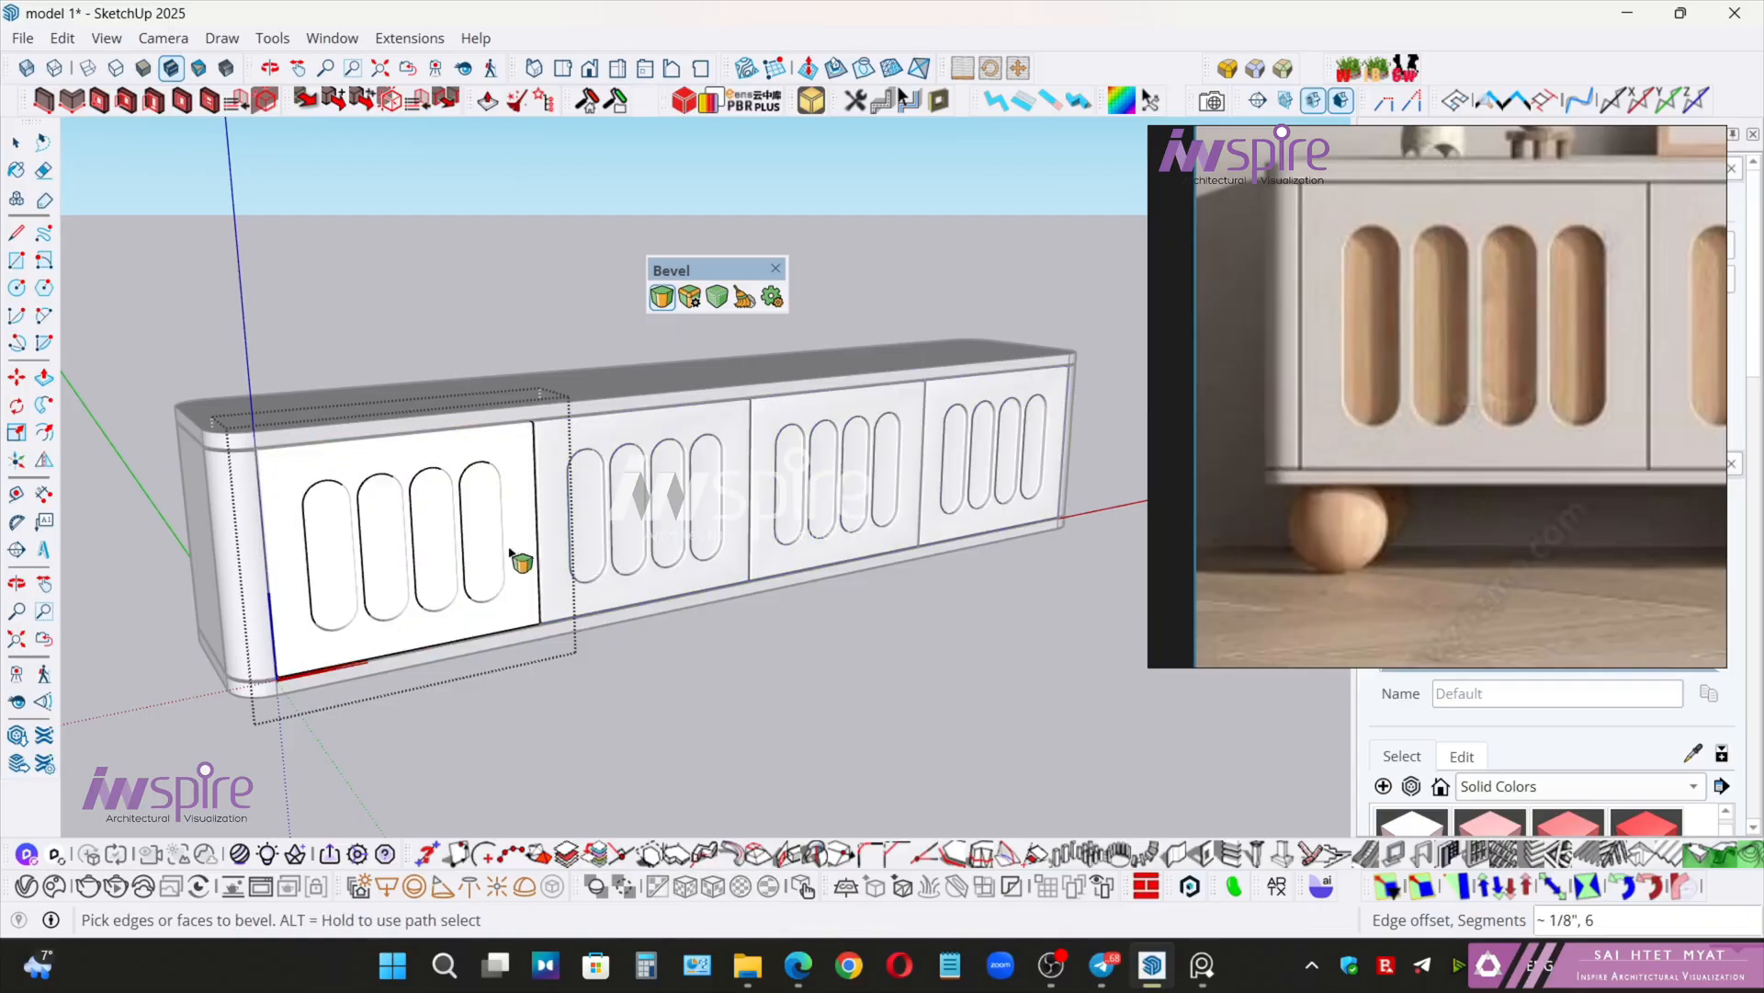
- Examine the bevel around the first door's slots up close, and undo it
middle_drag(524, 563, 418, 552)
key(space)
scroll(504, 500, up, 5)
middle_drag(472, 445, 681, 649)
scroll(386, 489, up, 3)
scroll(386, 490, down, 3)
scroll(598, 508, up, 5)
scroll(592, 572, down, 3)
scroll(703, 710, up, 4)
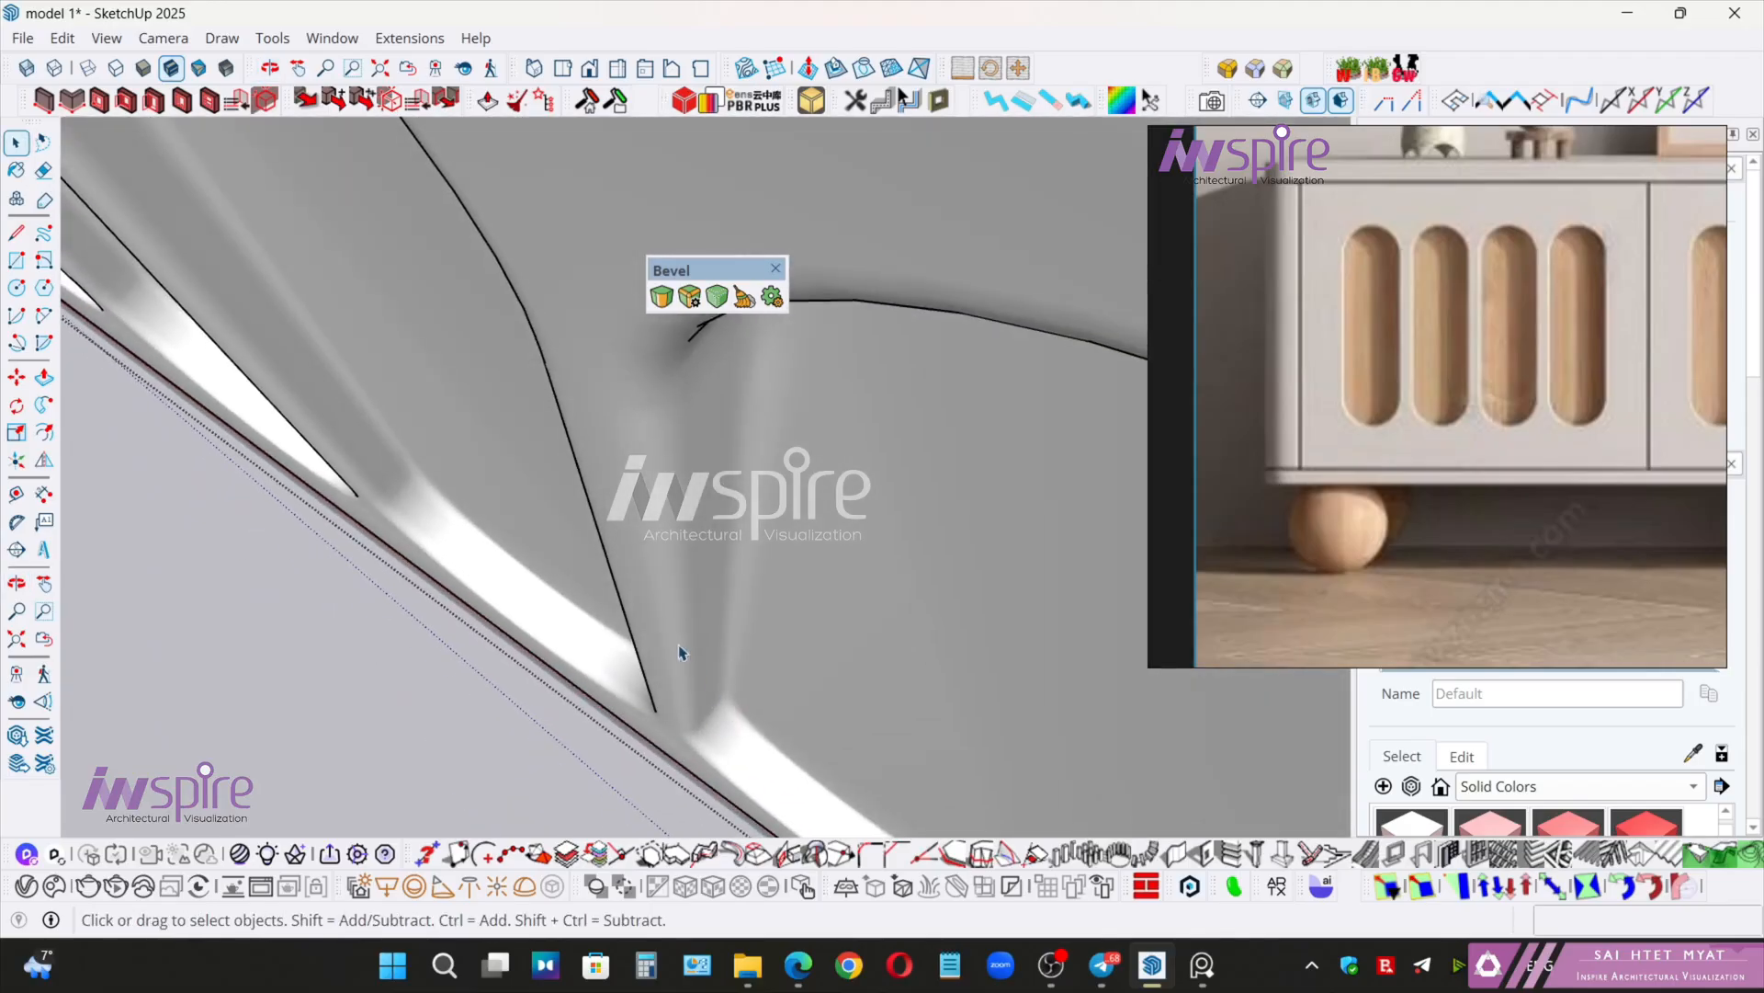
scroll(669, 567, down, 5)
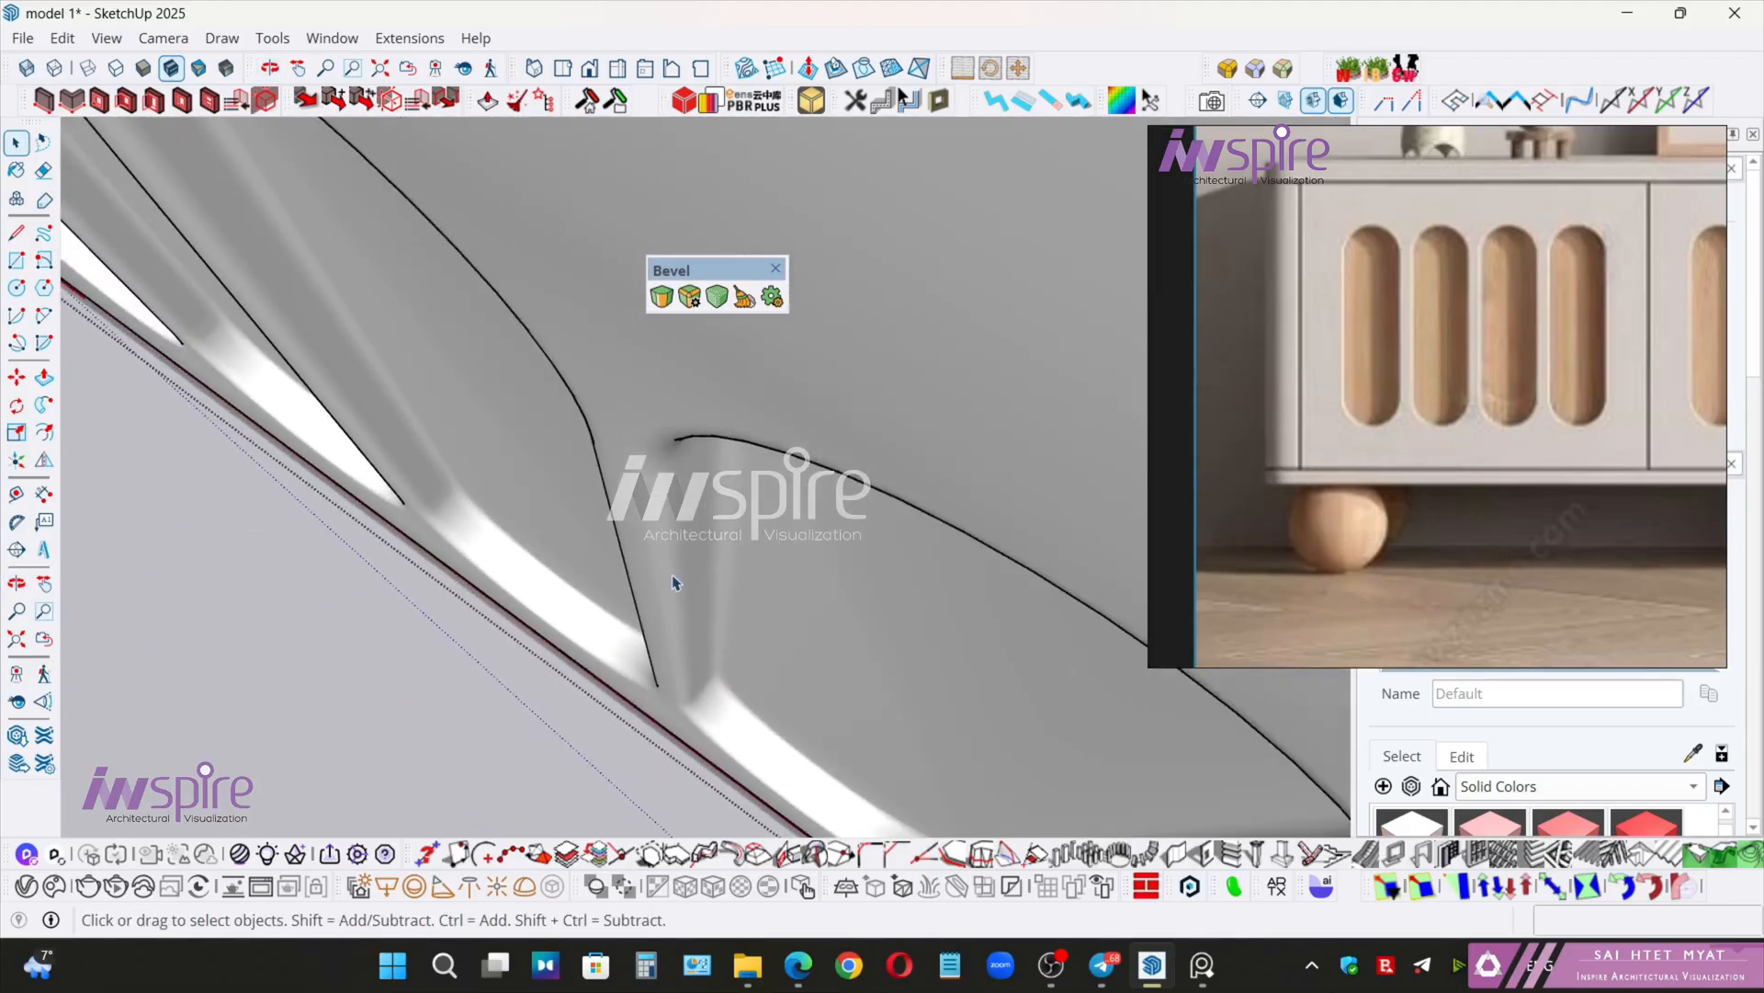
middle_drag(653, 604, 694, 568)
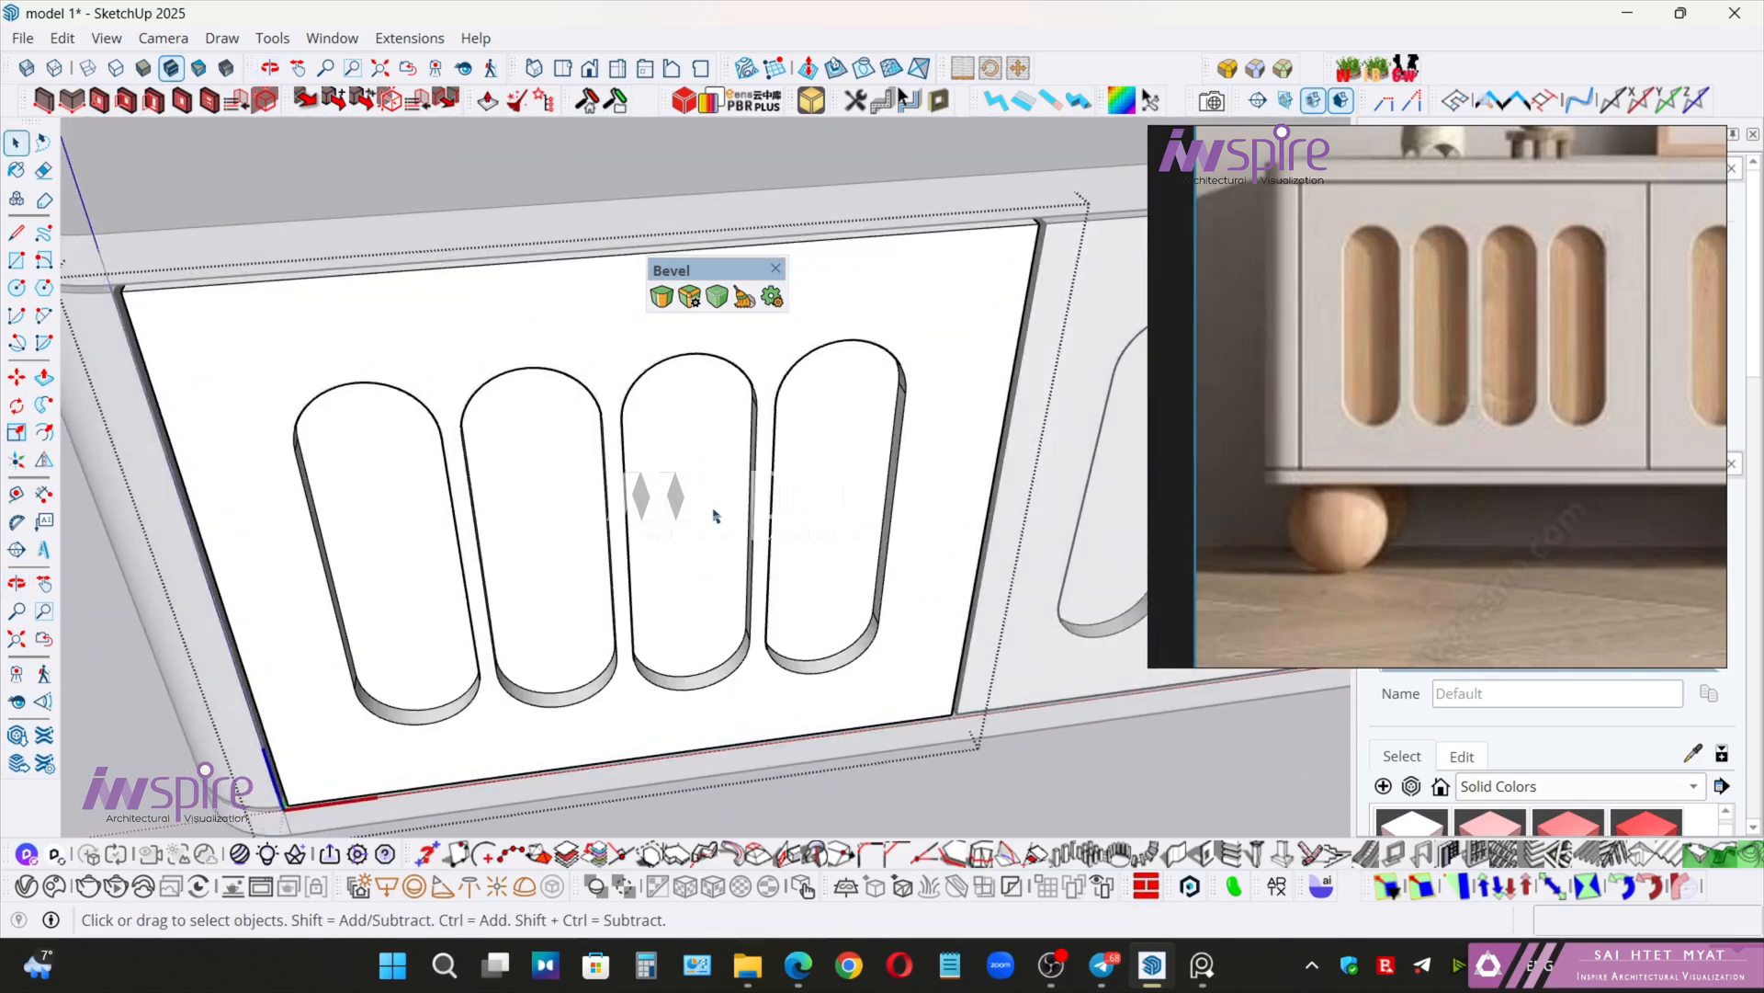
- Select the whole door geometry and bevel its edges with an offset of .1 and 6 segments
triple_click(715, 513)
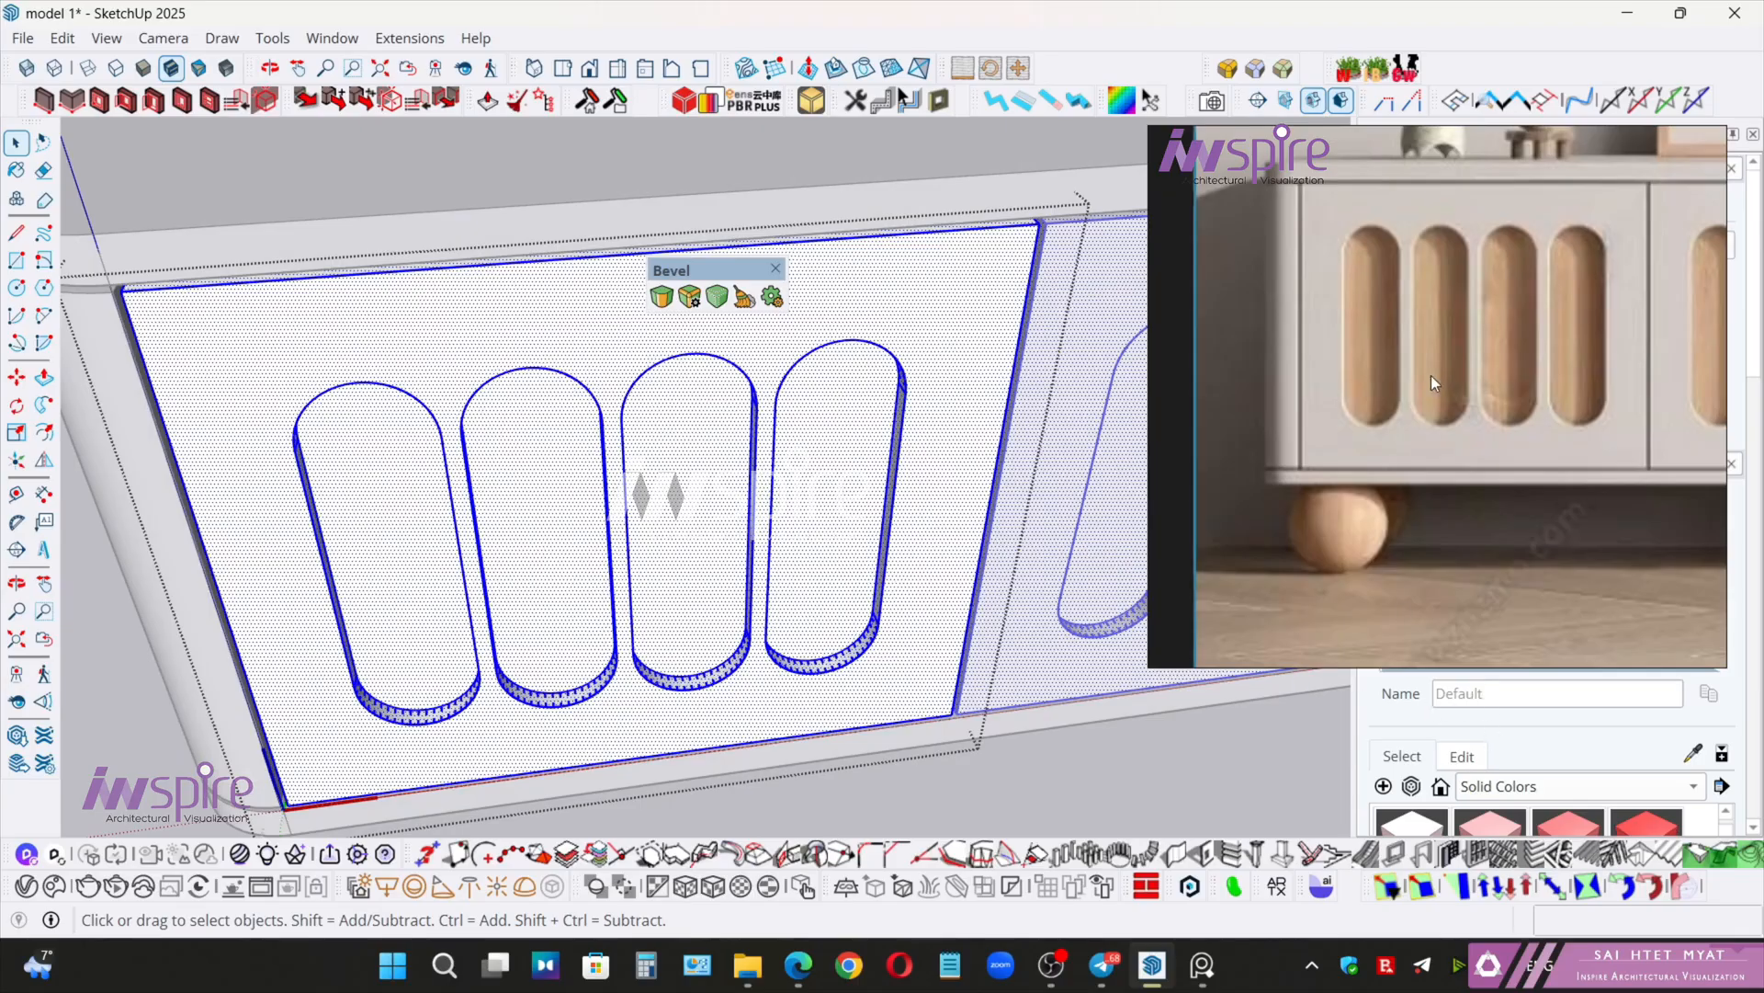
click(661, 296)
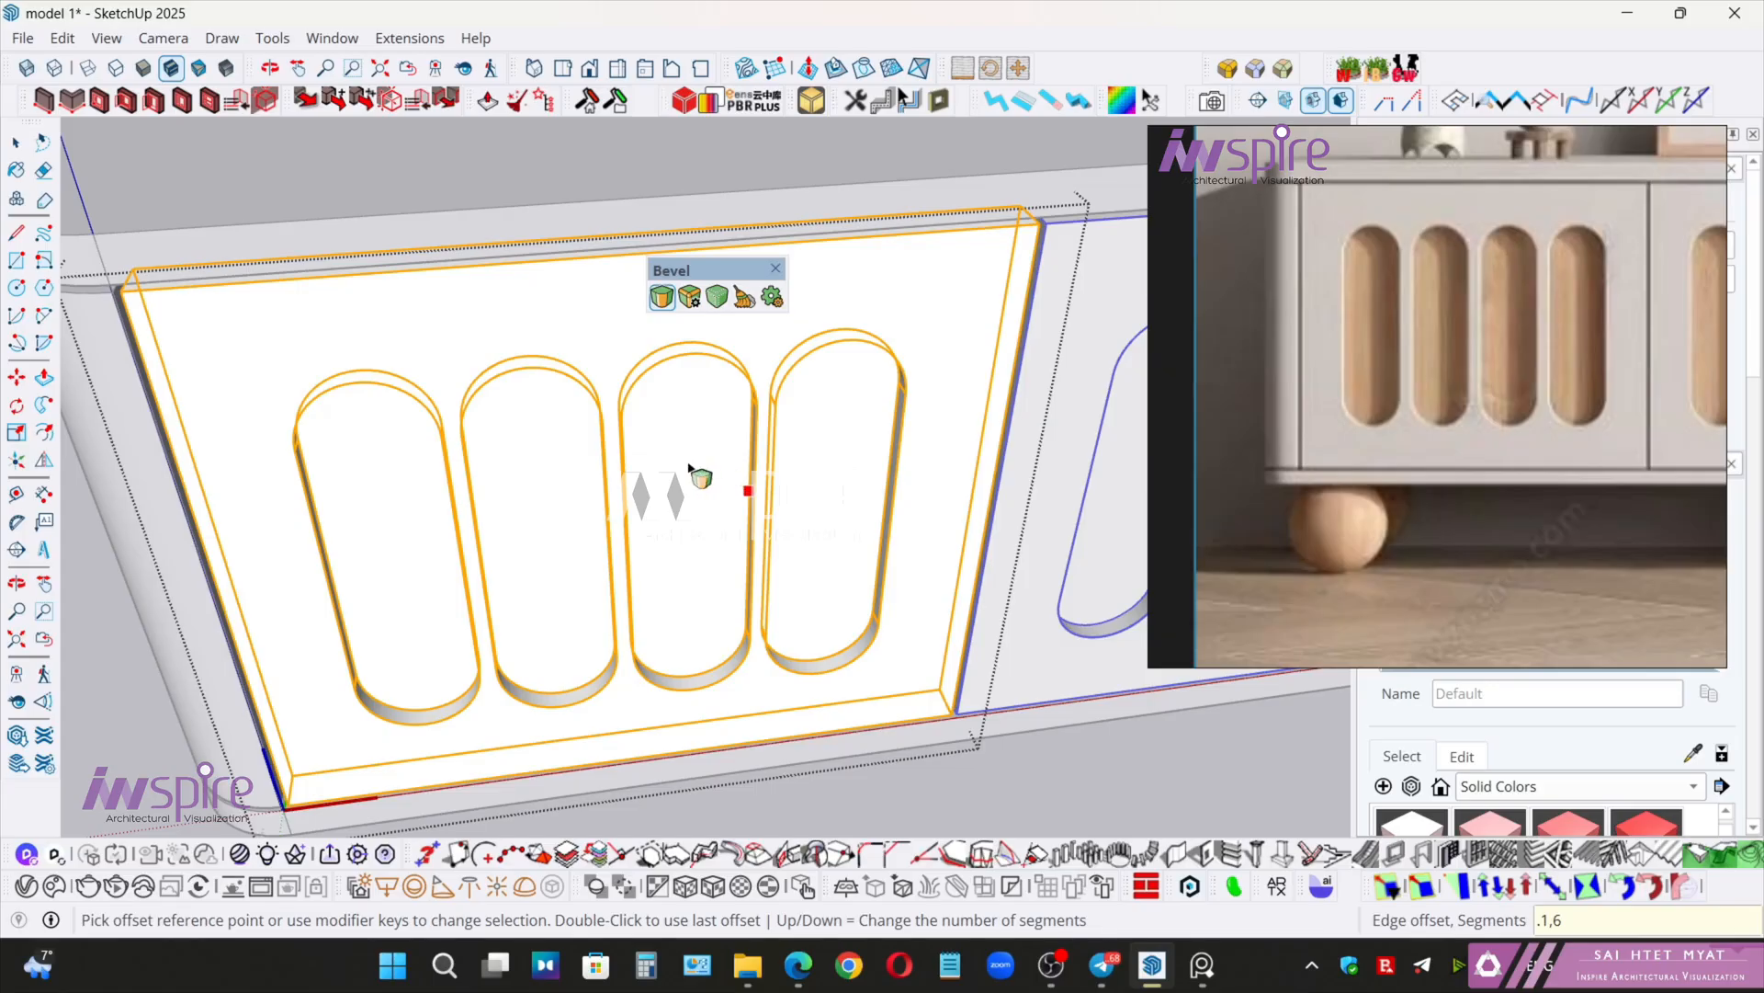
key(Return)
key(space)
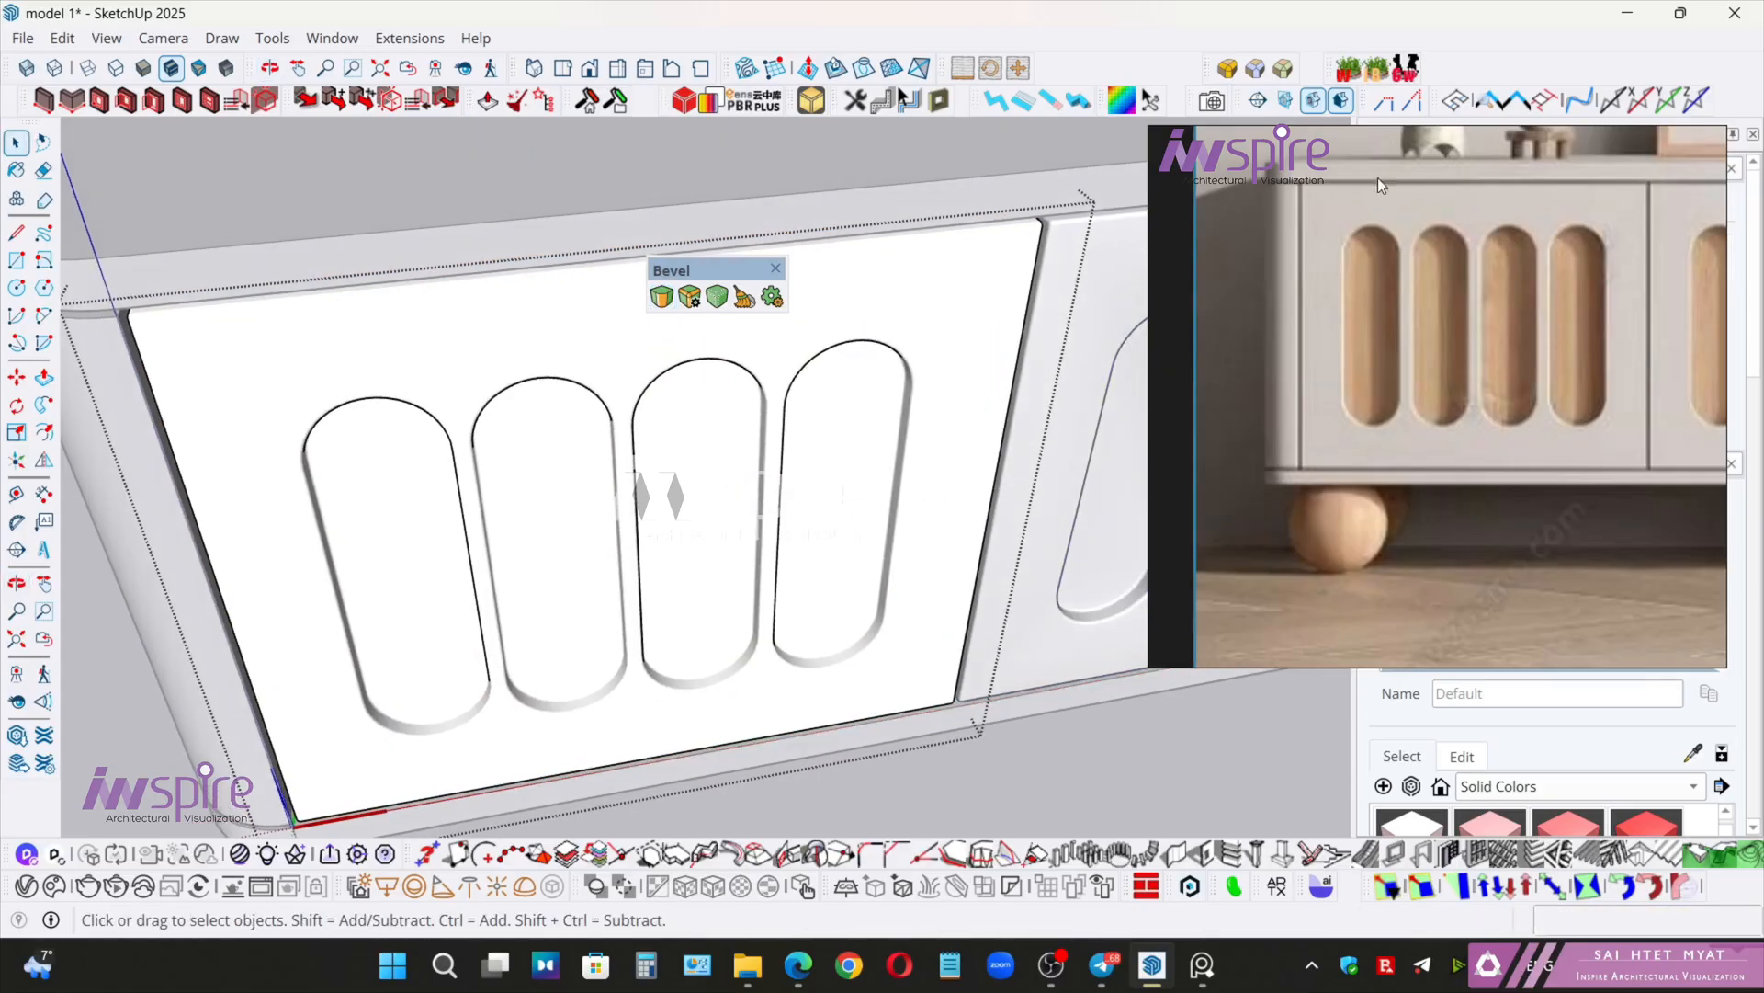
- Move the reference image clear of the tray, collapse the open tray sections, and check the available edge style options
drag(1426, 145, 928, 732)
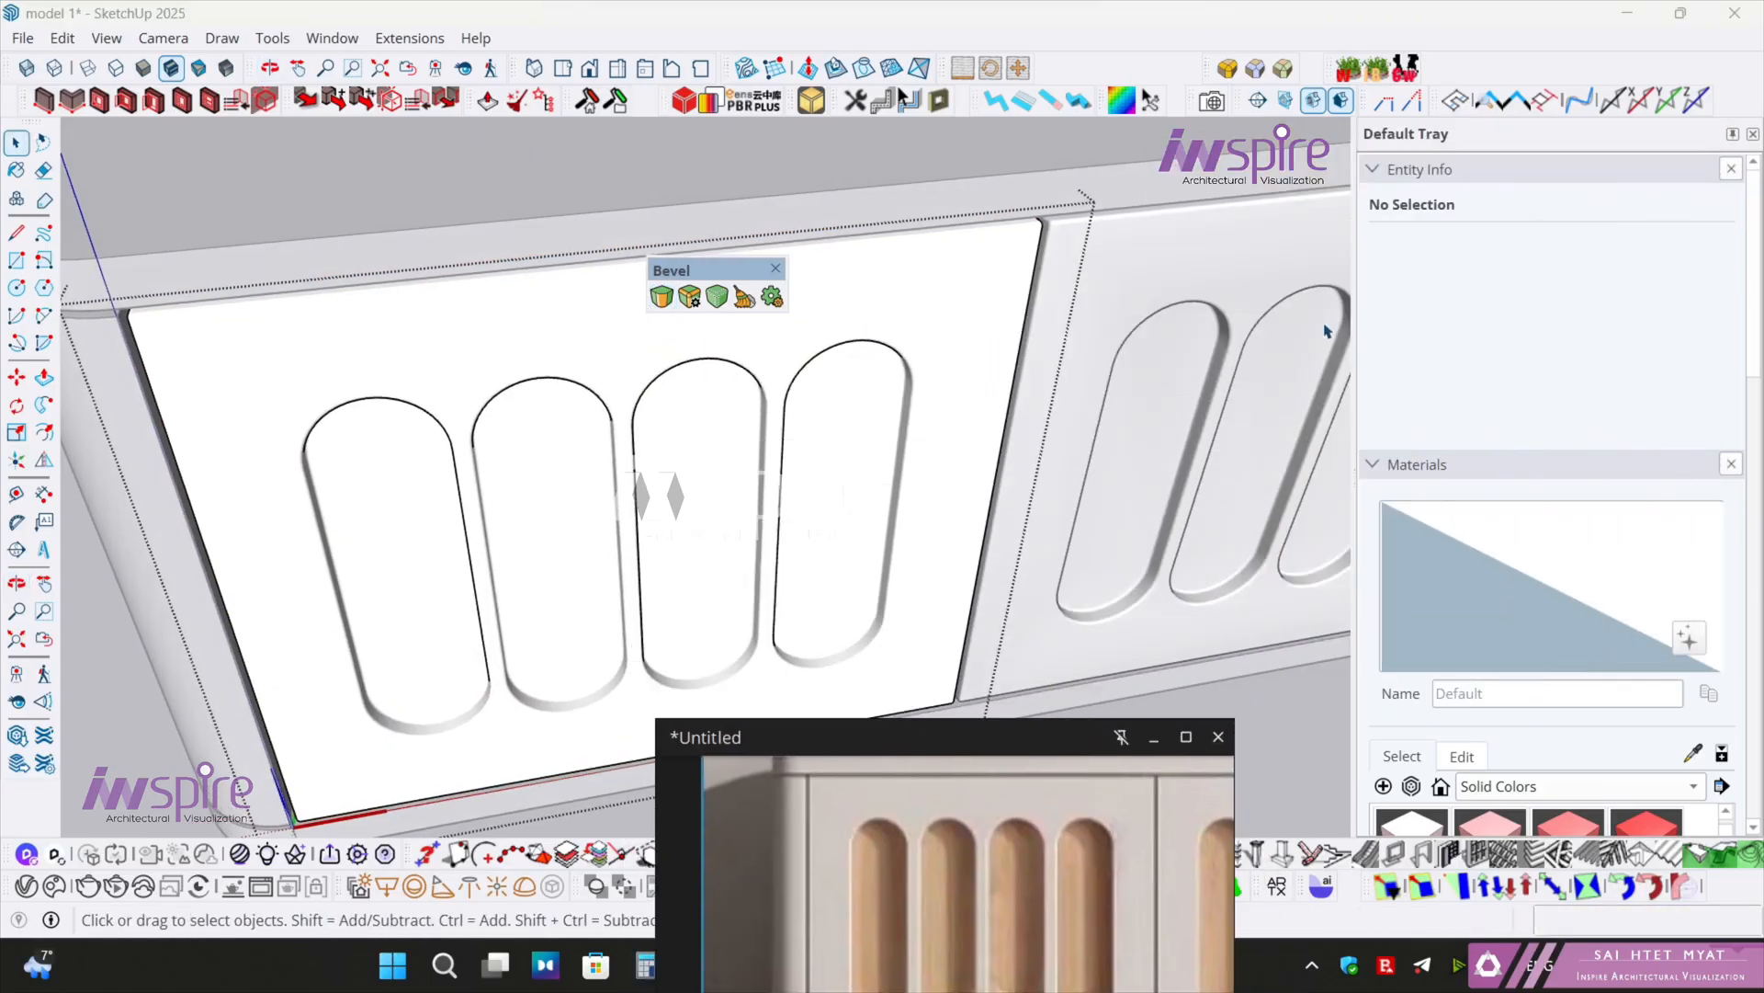
click(1373, 172)
click(1375, 201)
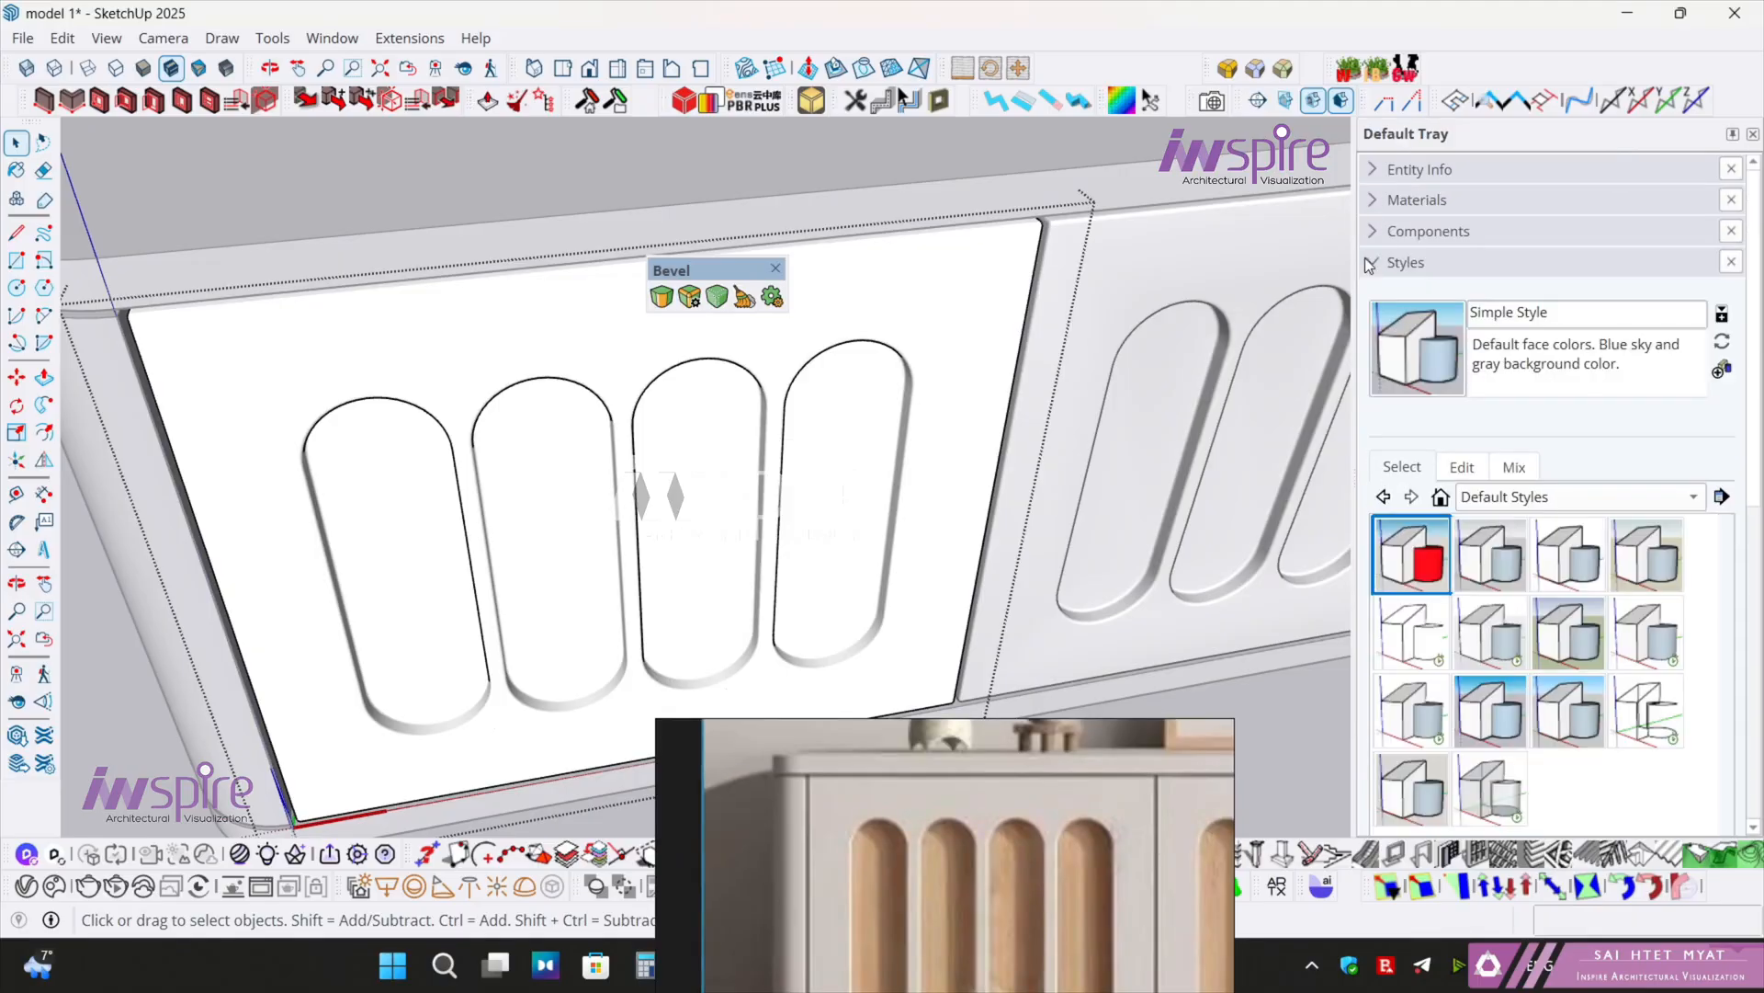
click(1373, 264)
click(107, 38)
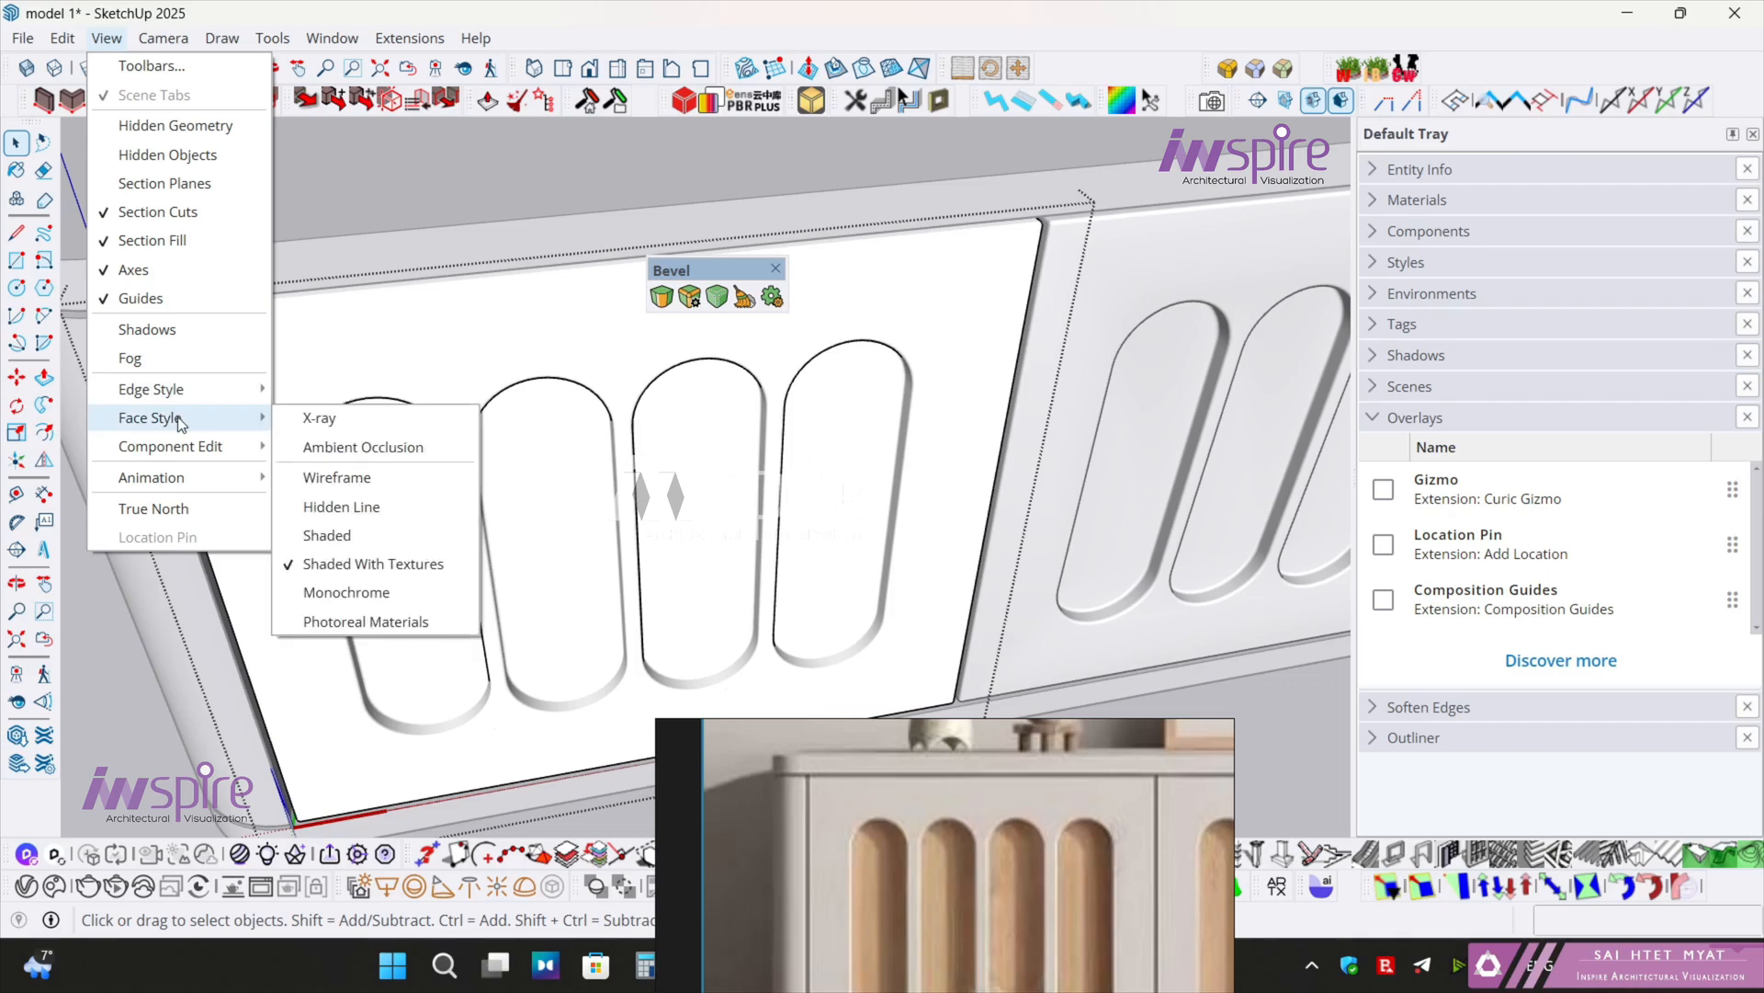
mouse_move(180, 387)
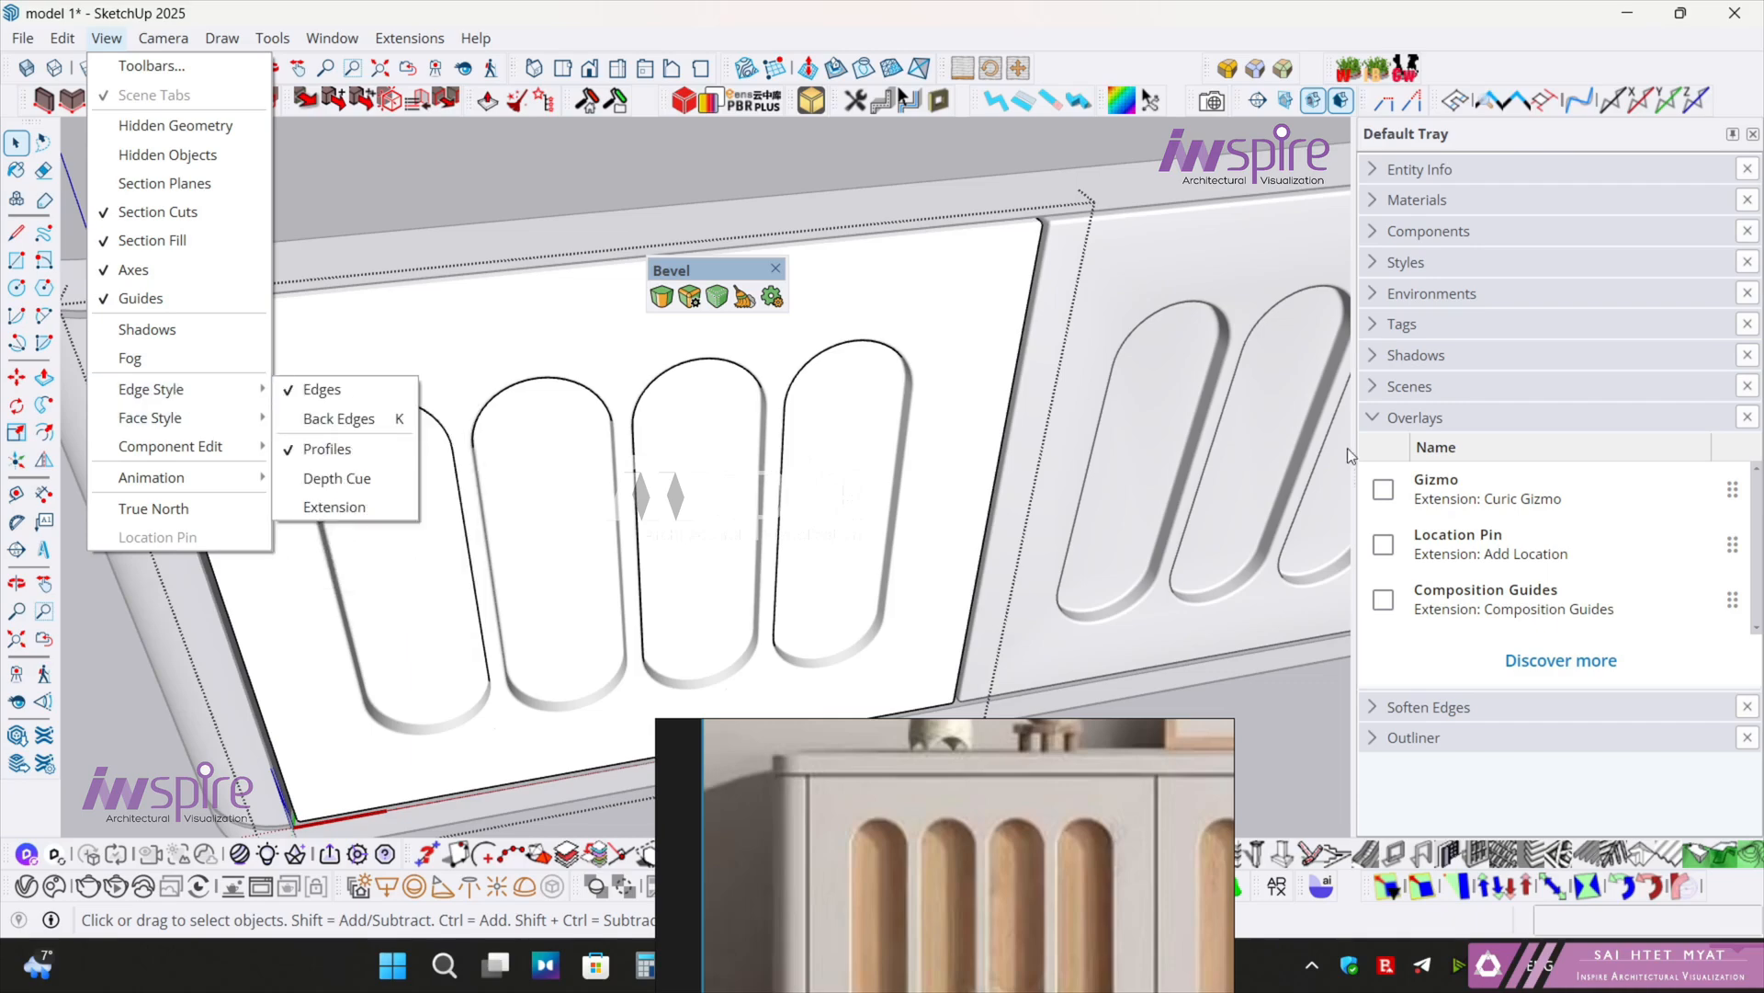
- Set the style's profile edge thickness to 4, and move the reference image back up beside the model
click(1428, 267)
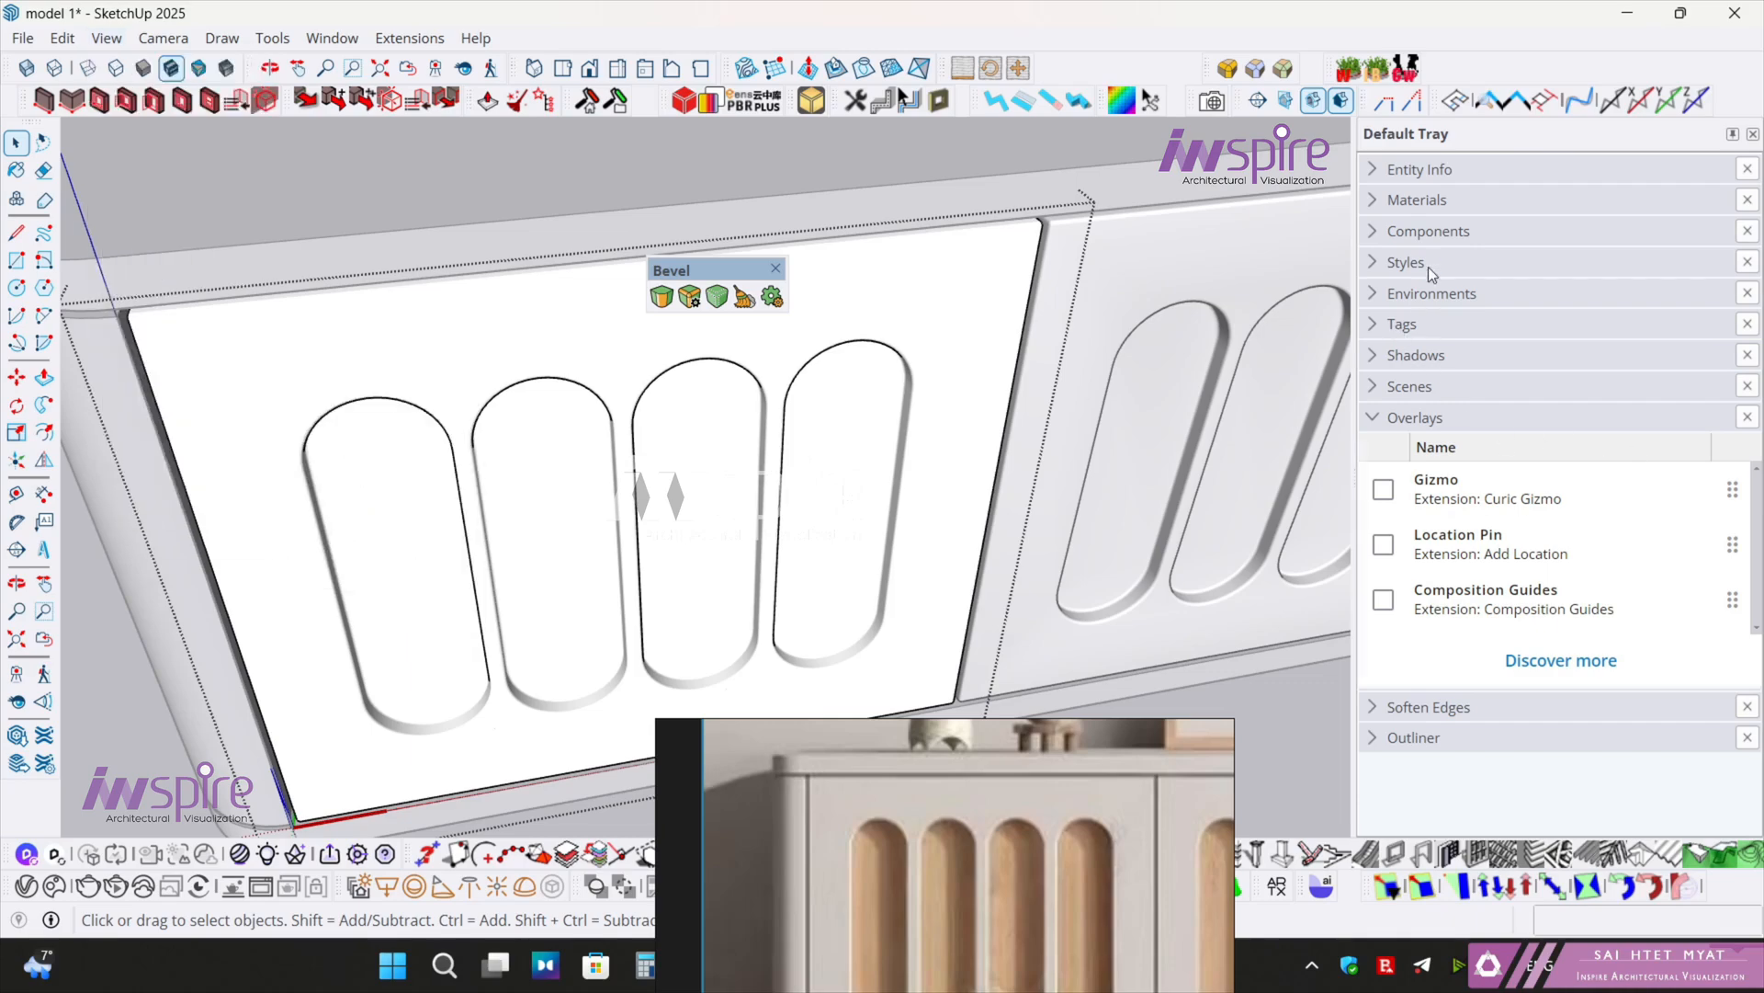
click(1428, 267)
click(1482, 470)
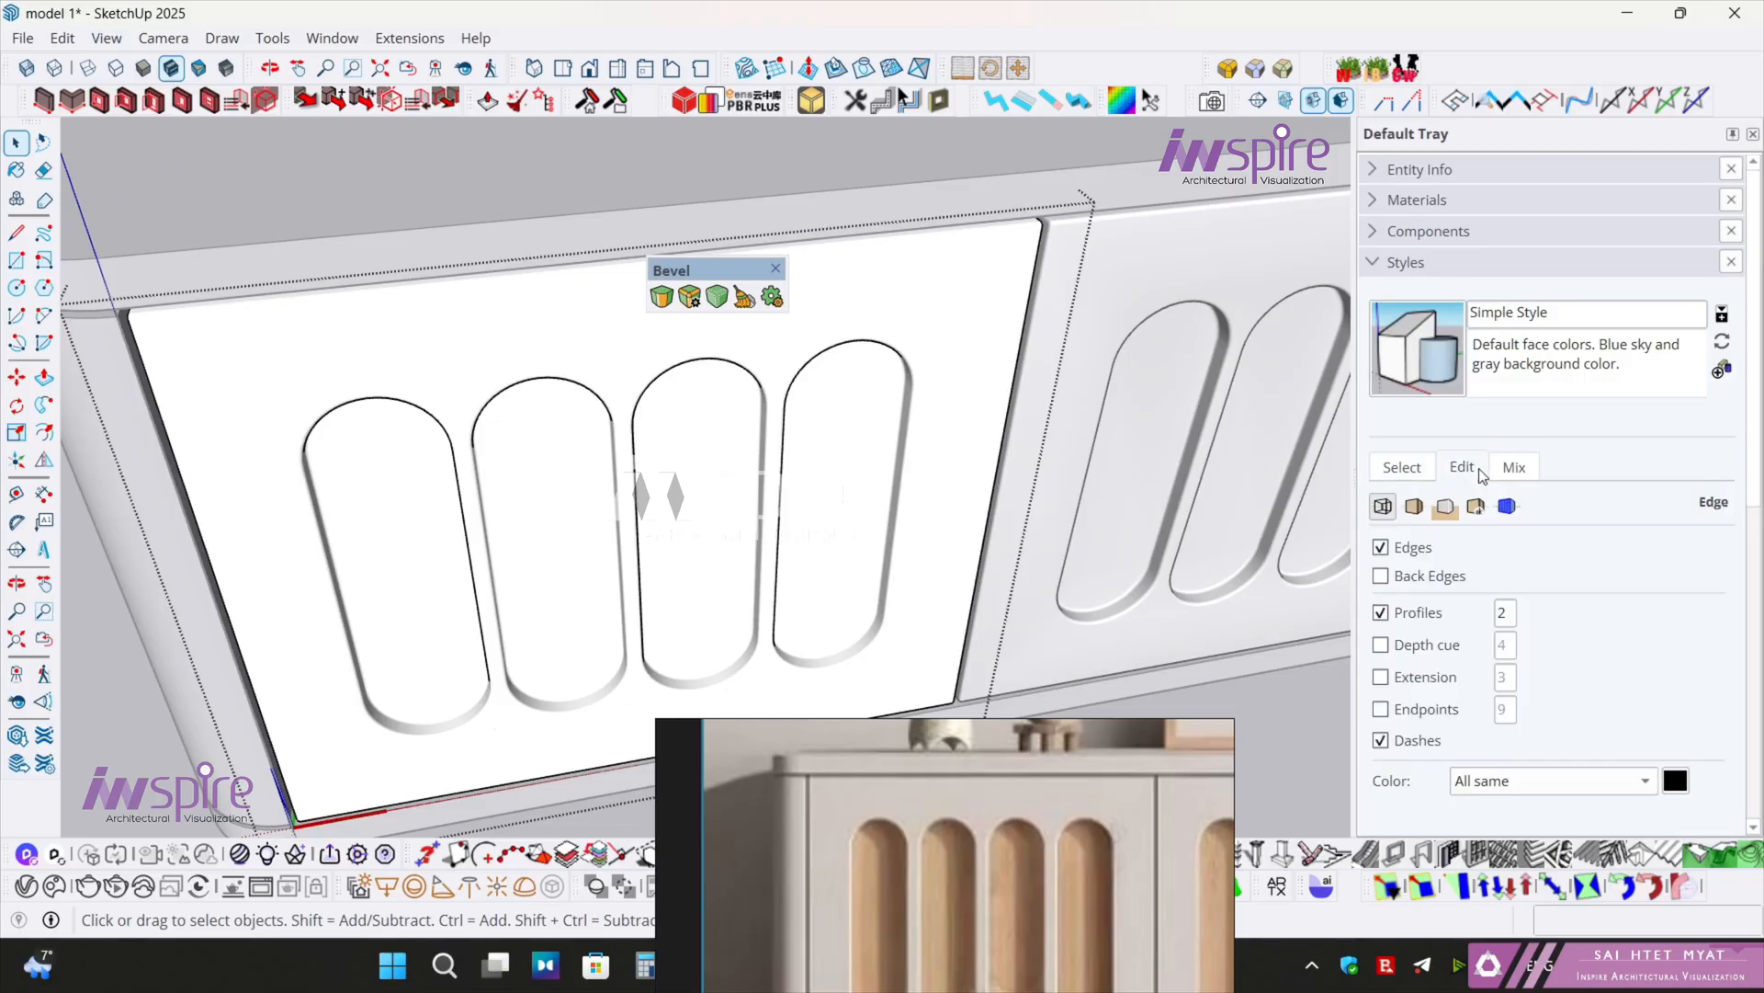
click(1389, 616)
click(1389, 616)
key(Return)
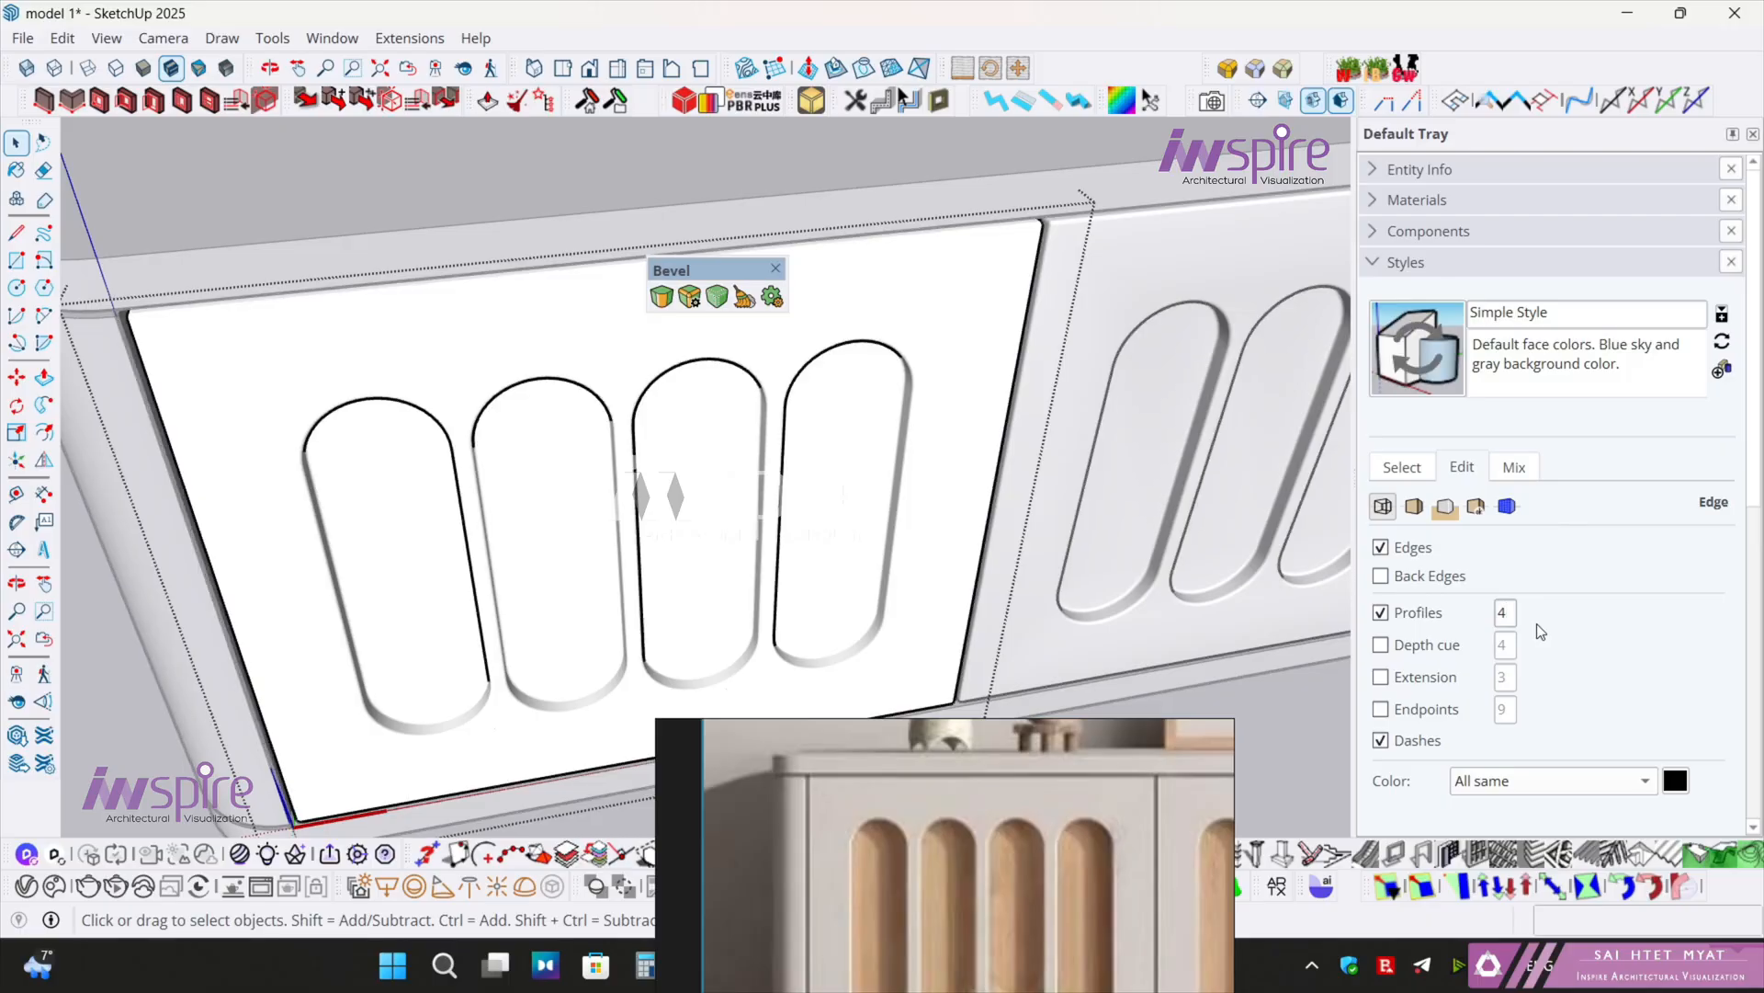
drag(1082, 780, 1597, 87)
- Leave the door and bevel all edges of the rounded left front corner post with an offset of .1 and 6 segments
mouse_move(1139, 496)
middle_down()
mouse_move(582, 504)
mouse_move(369, 549)
middle_up()
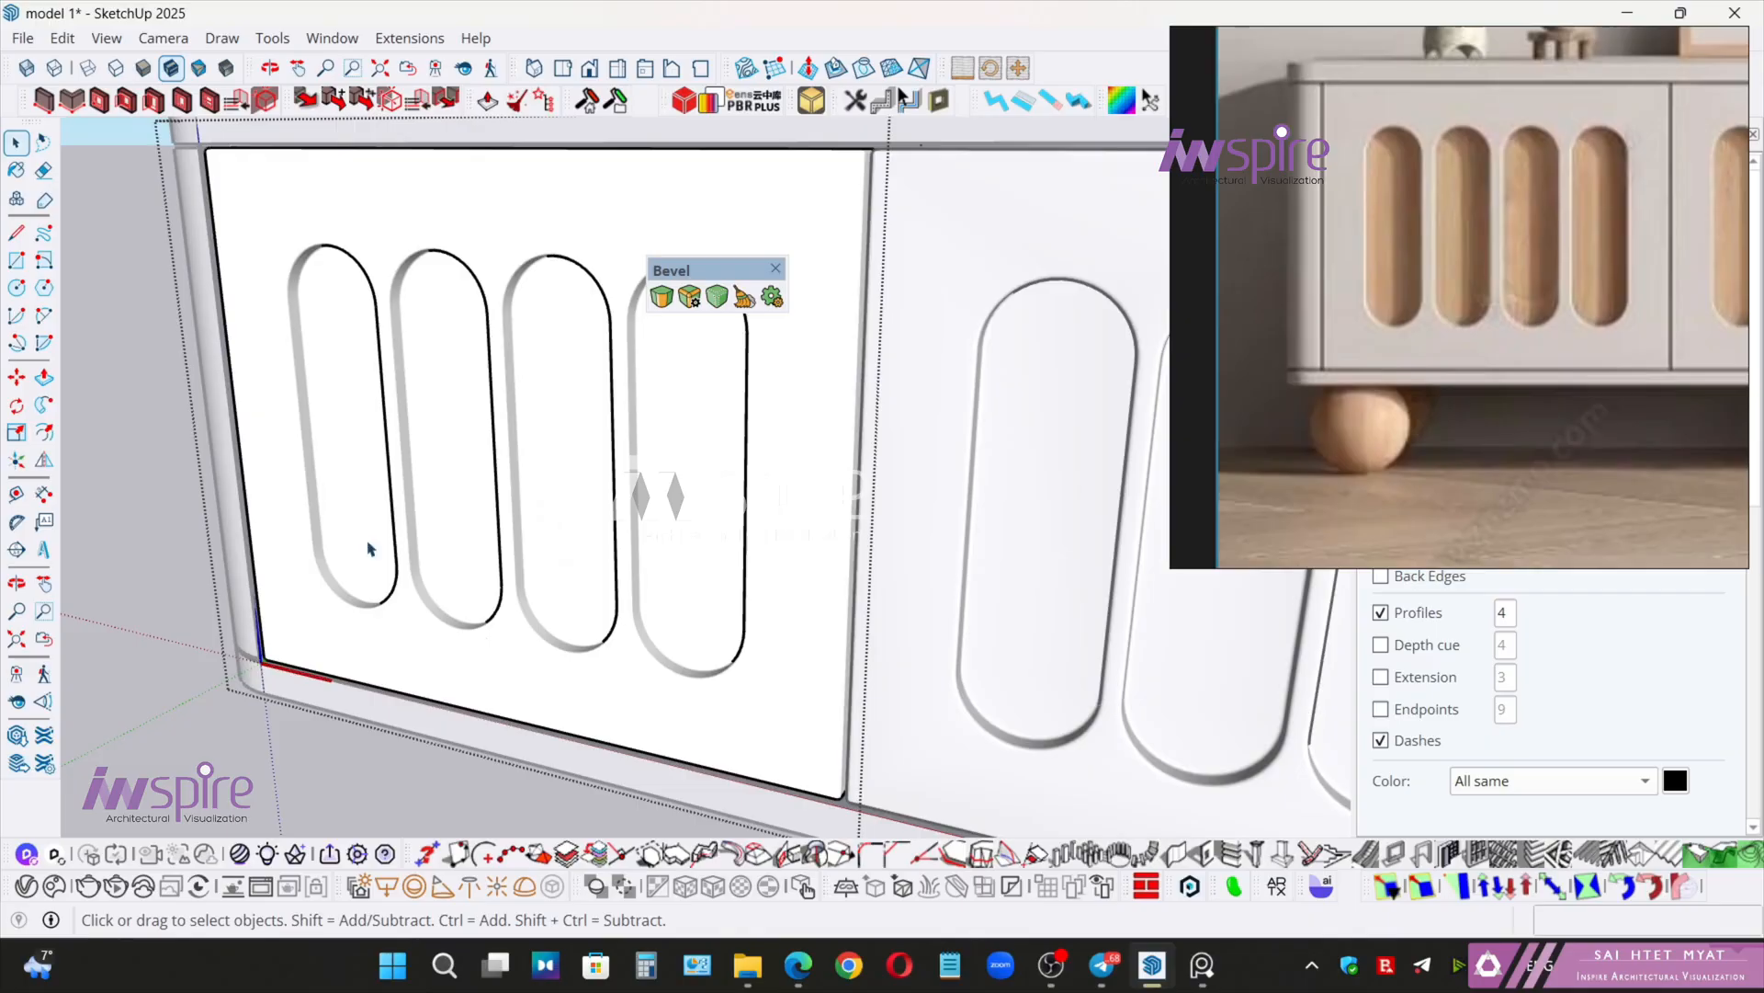
click(140, 501)
scroll(371, 533, up, 5)
mouse_move(306, 628)
middle_down()
mouse_move(367, 812)
mouse_move(459, 695)
mouse_move(452, 641)
mouse_move(546, 665)
mouse_move(515, 614)
mouse_move(662, 491)
mouse_move(1013, 522)
mouse_move(977, 422)
mouse_move(835, 460)
mouse_move(824, 511)
mouse_move(808, 441)
mouse_move(717, 457)
middle_up()
scroll(461, 689, up, 2)
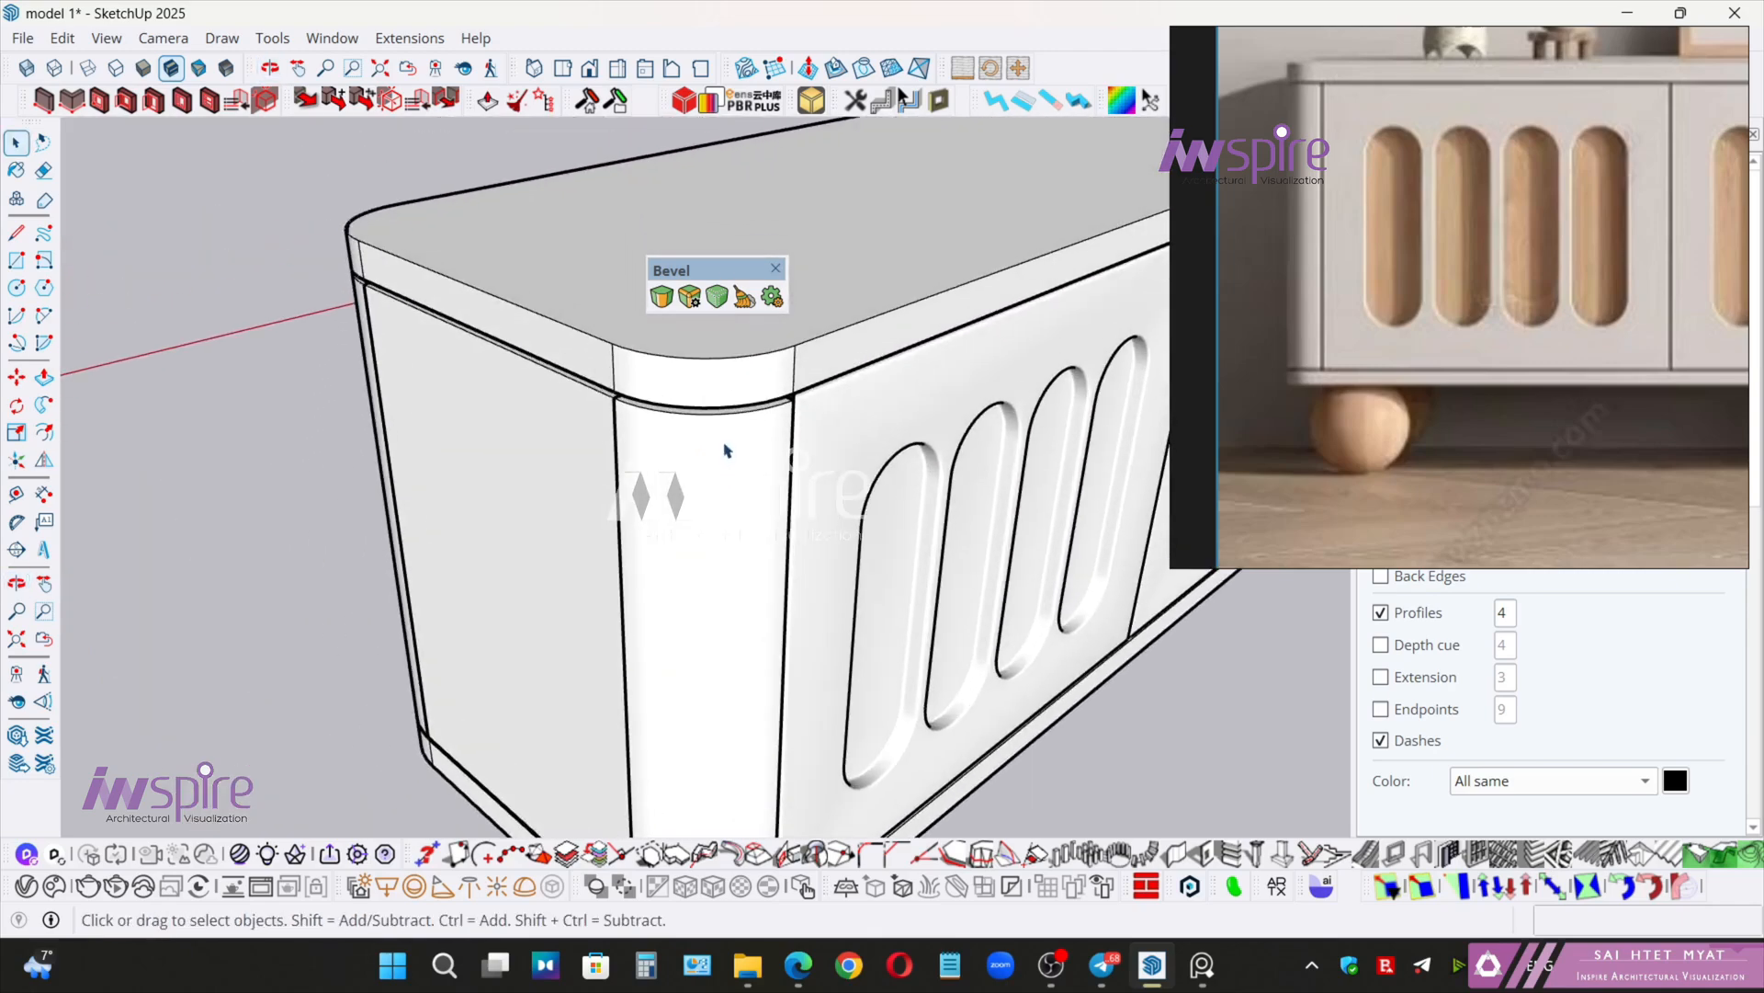
double_click(738, 444)
click(740, 444)
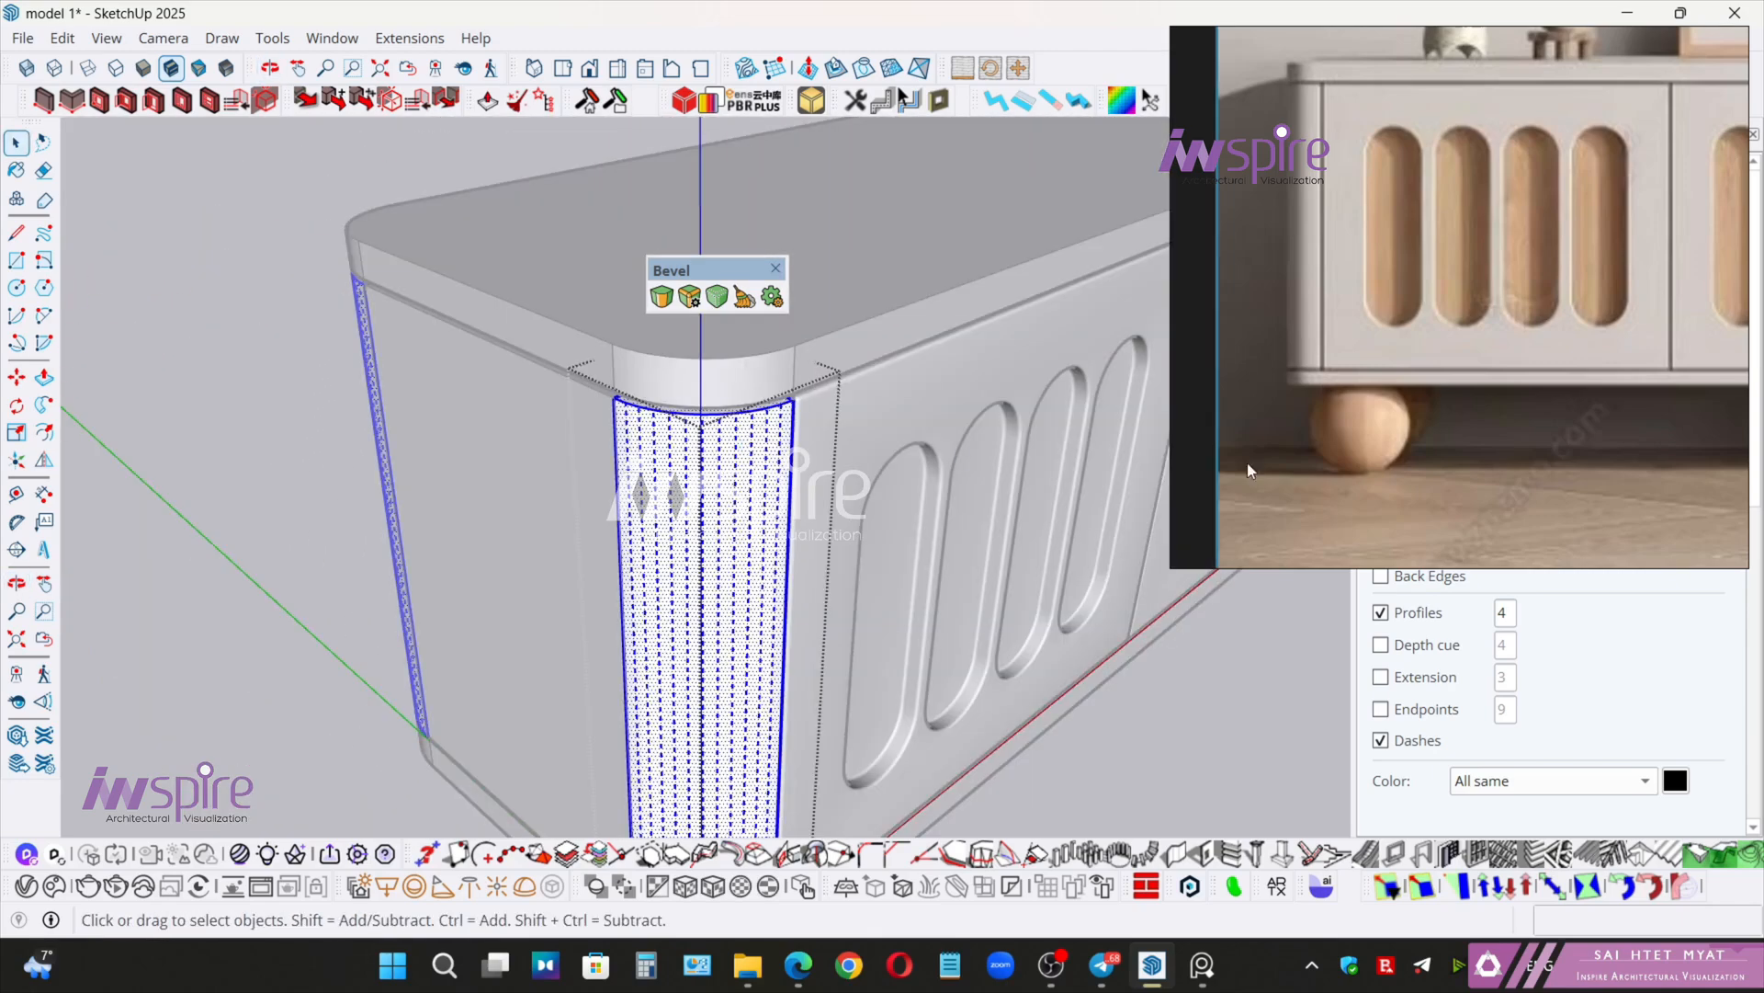
click(661, 297)
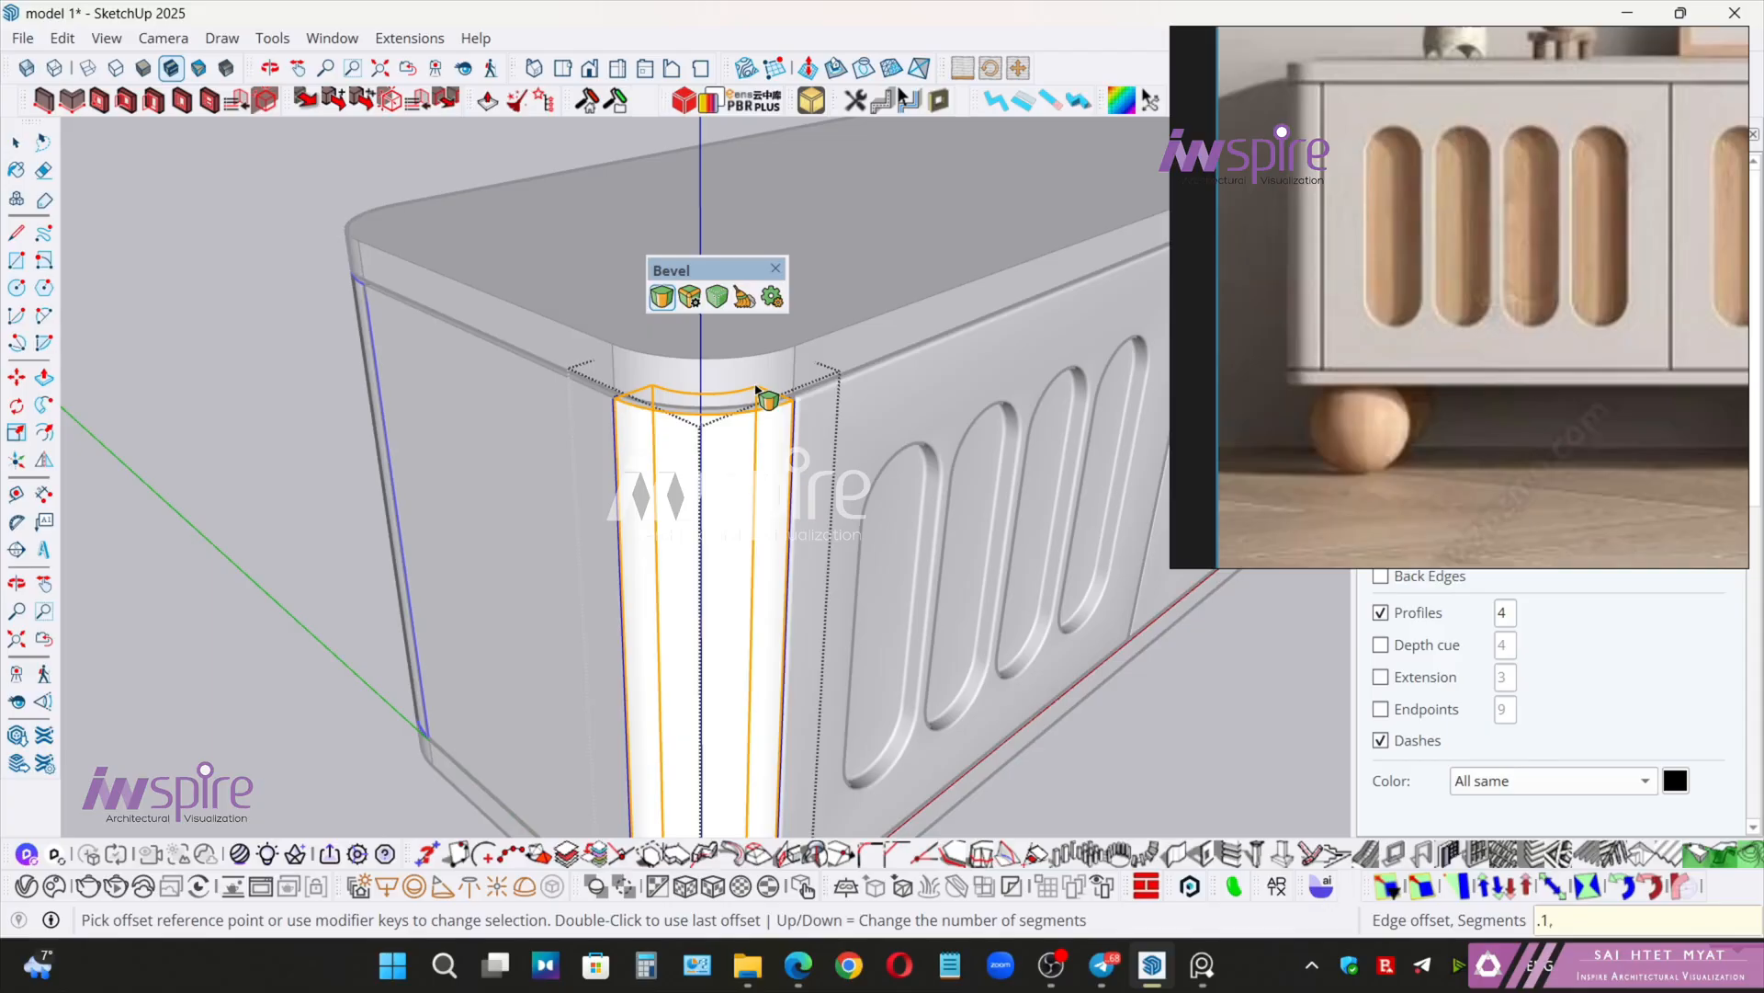
key(Return)
key(space)
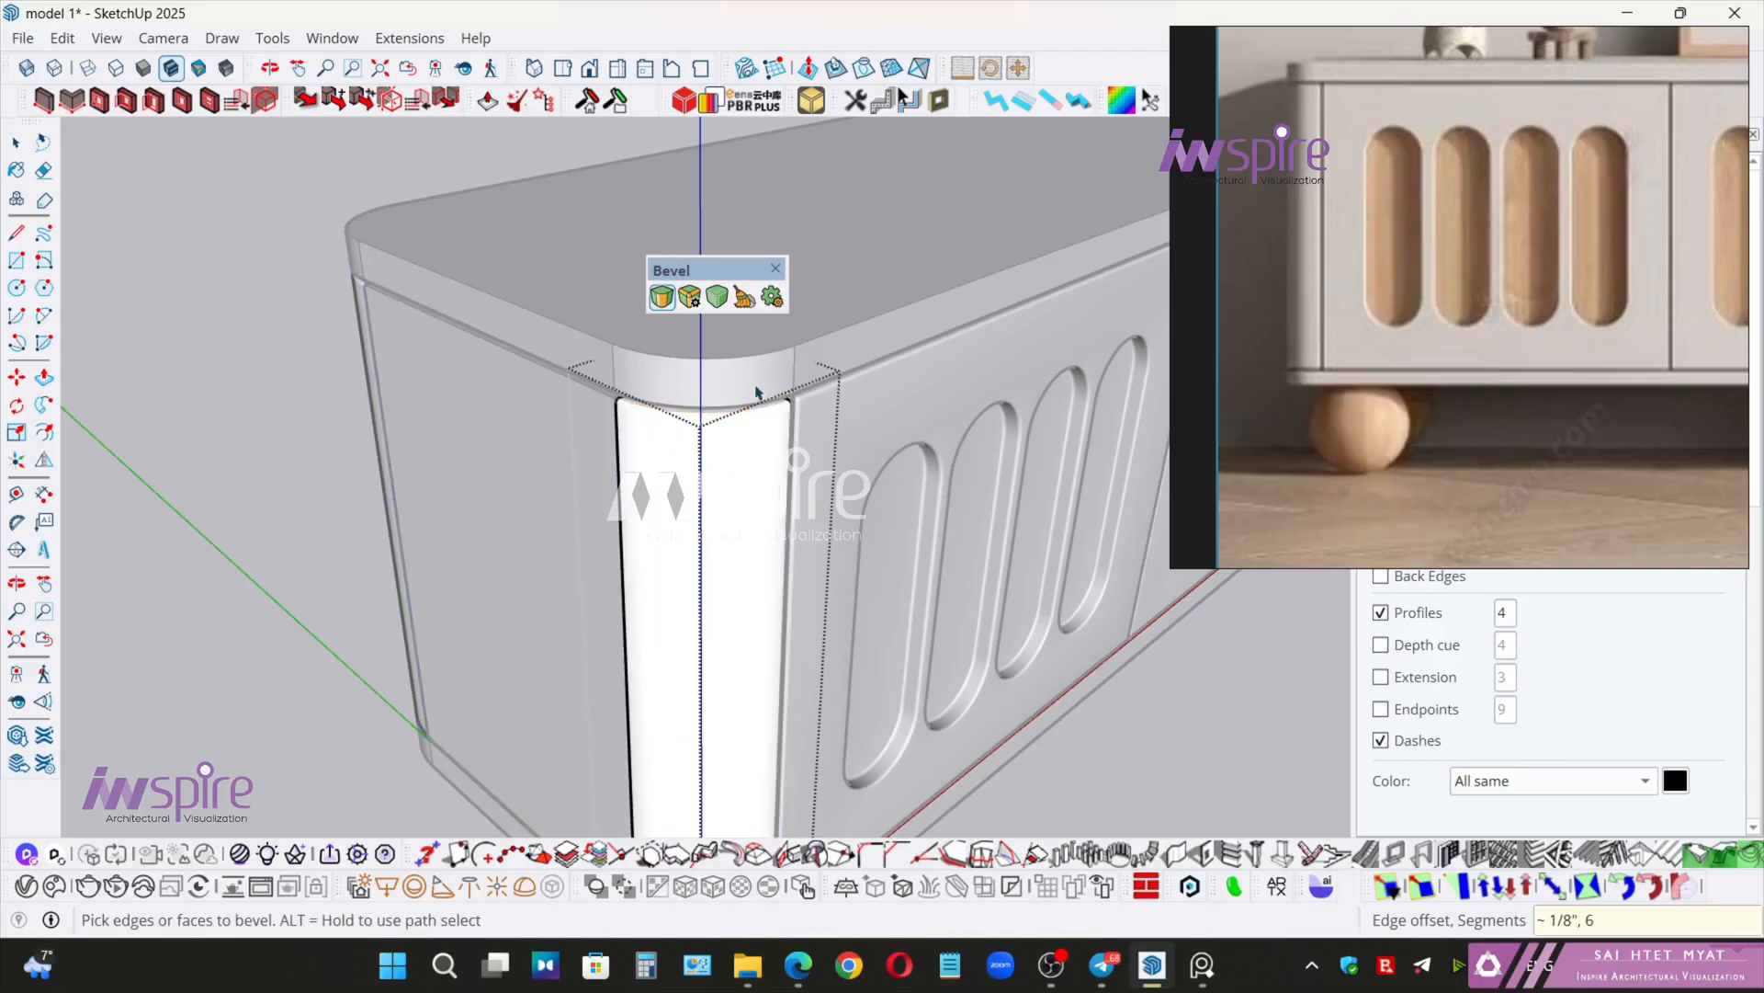
- Bevel all edges of the cabinet's left side panel with an offset of .1 and 6 segments
triple_click(469, 400)
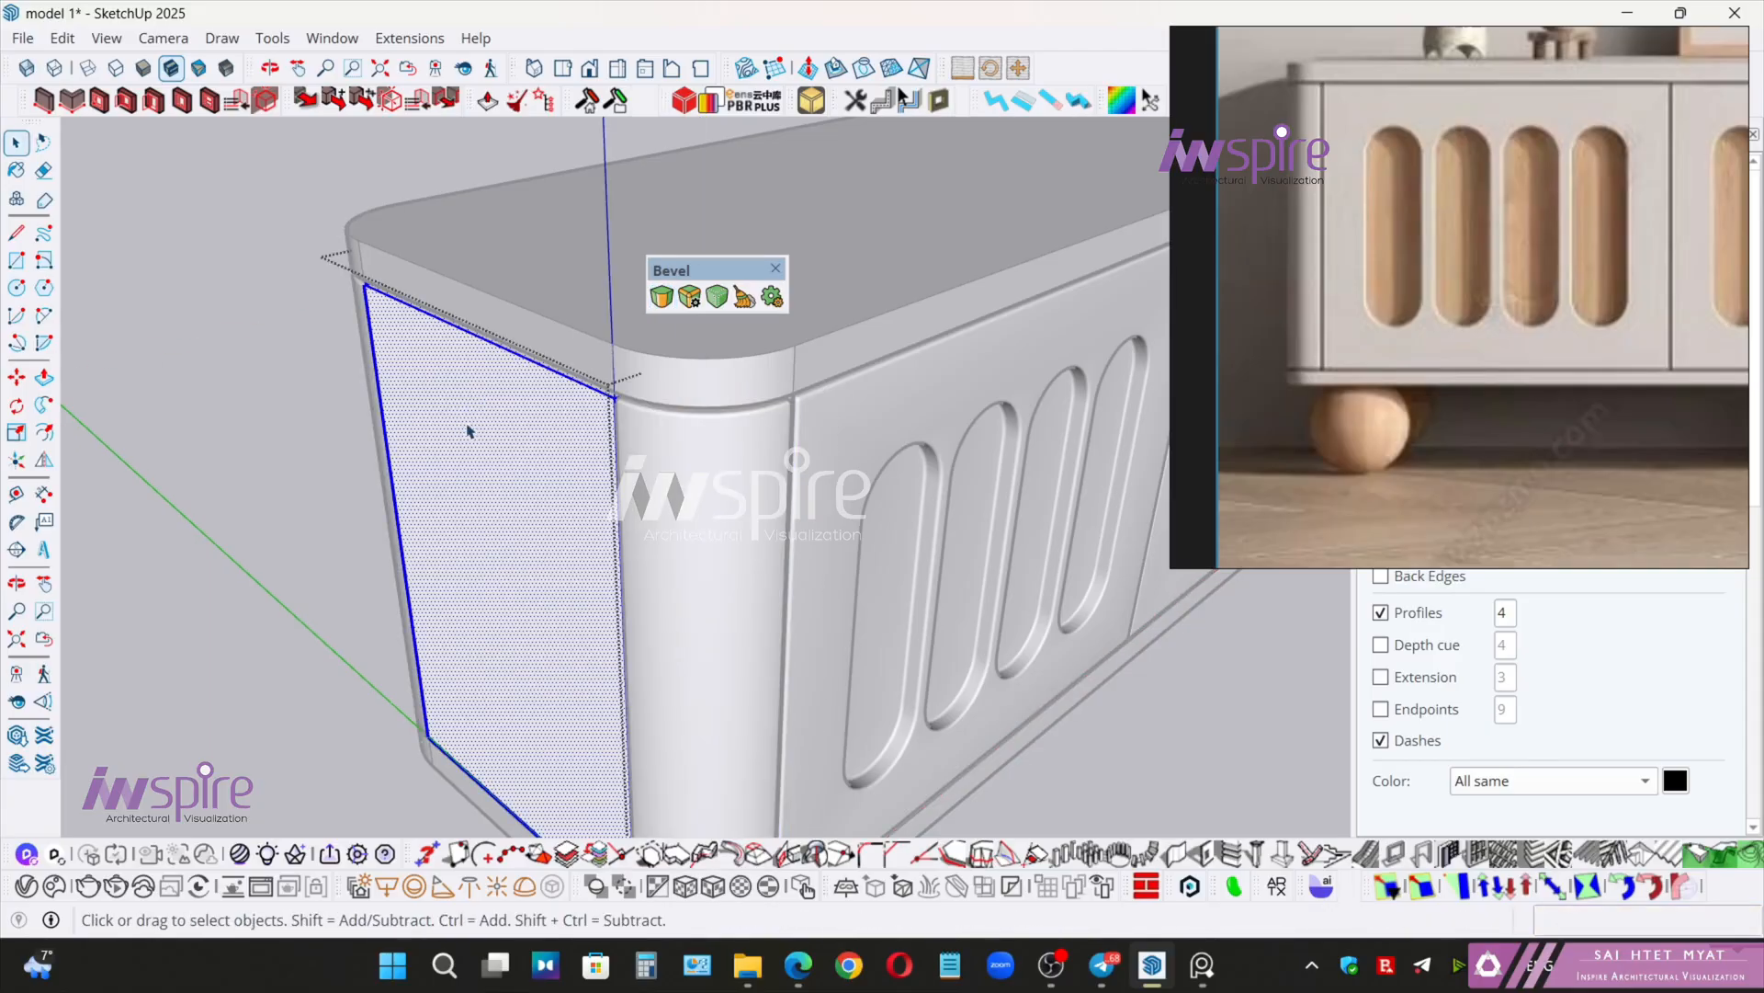
click(683, 306)
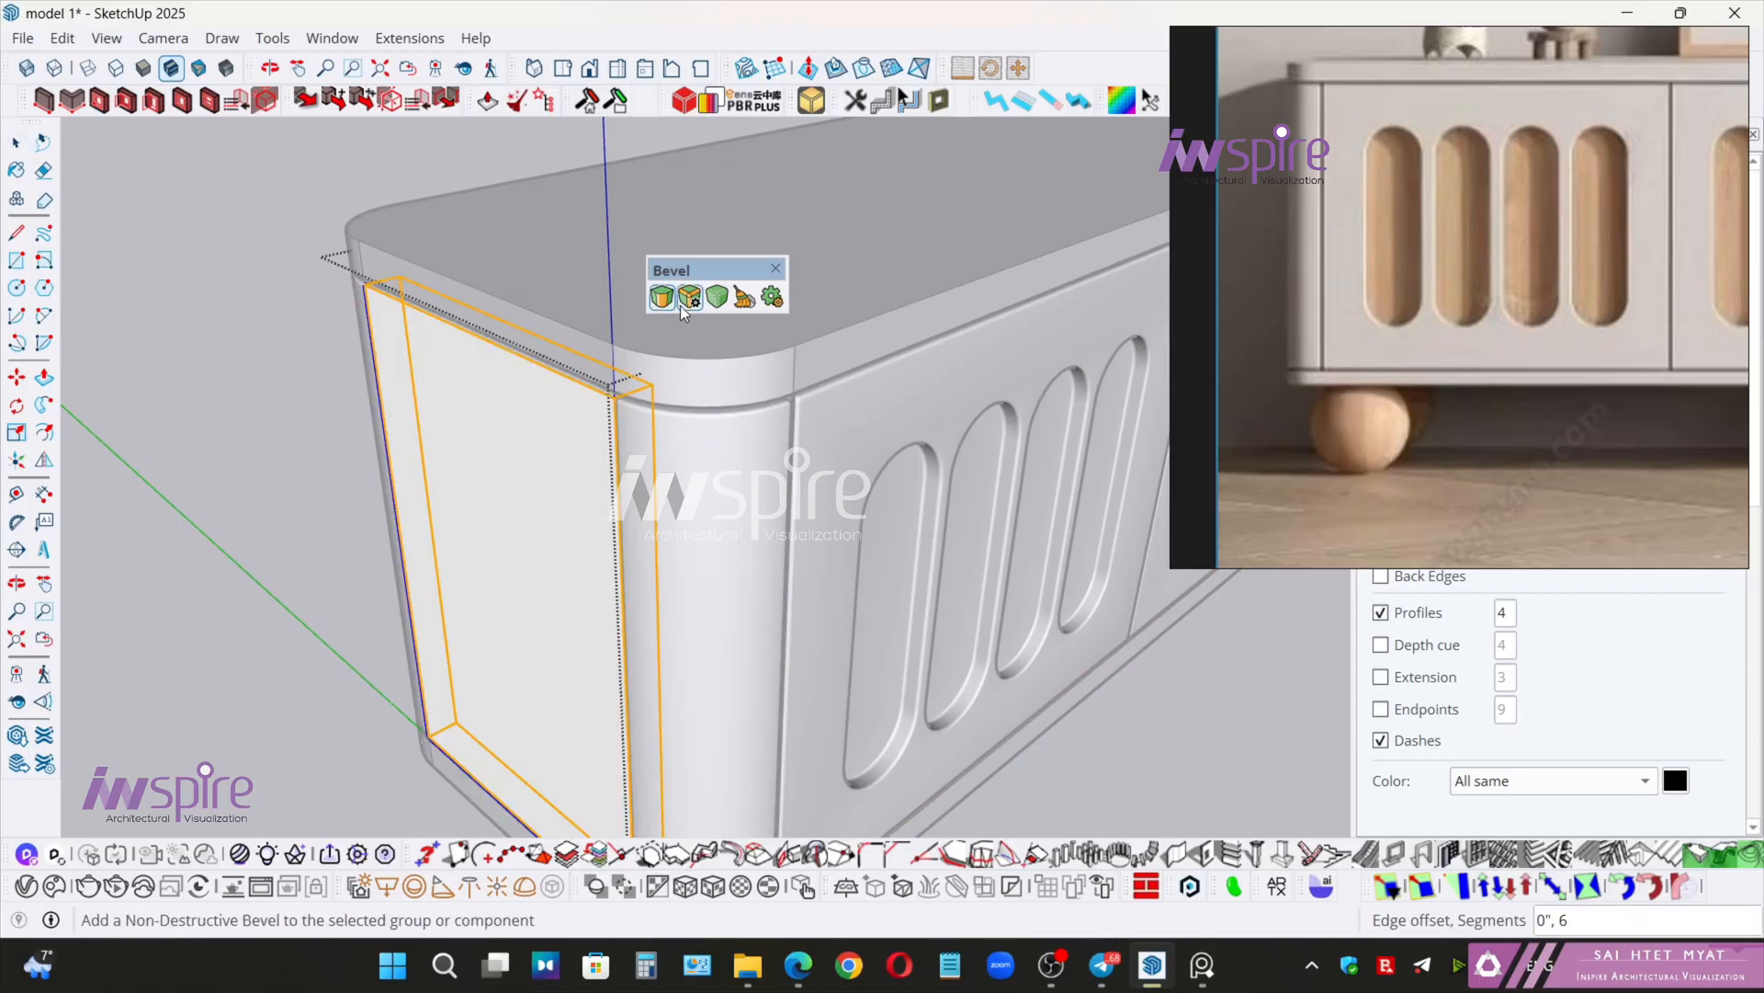
text(.1)
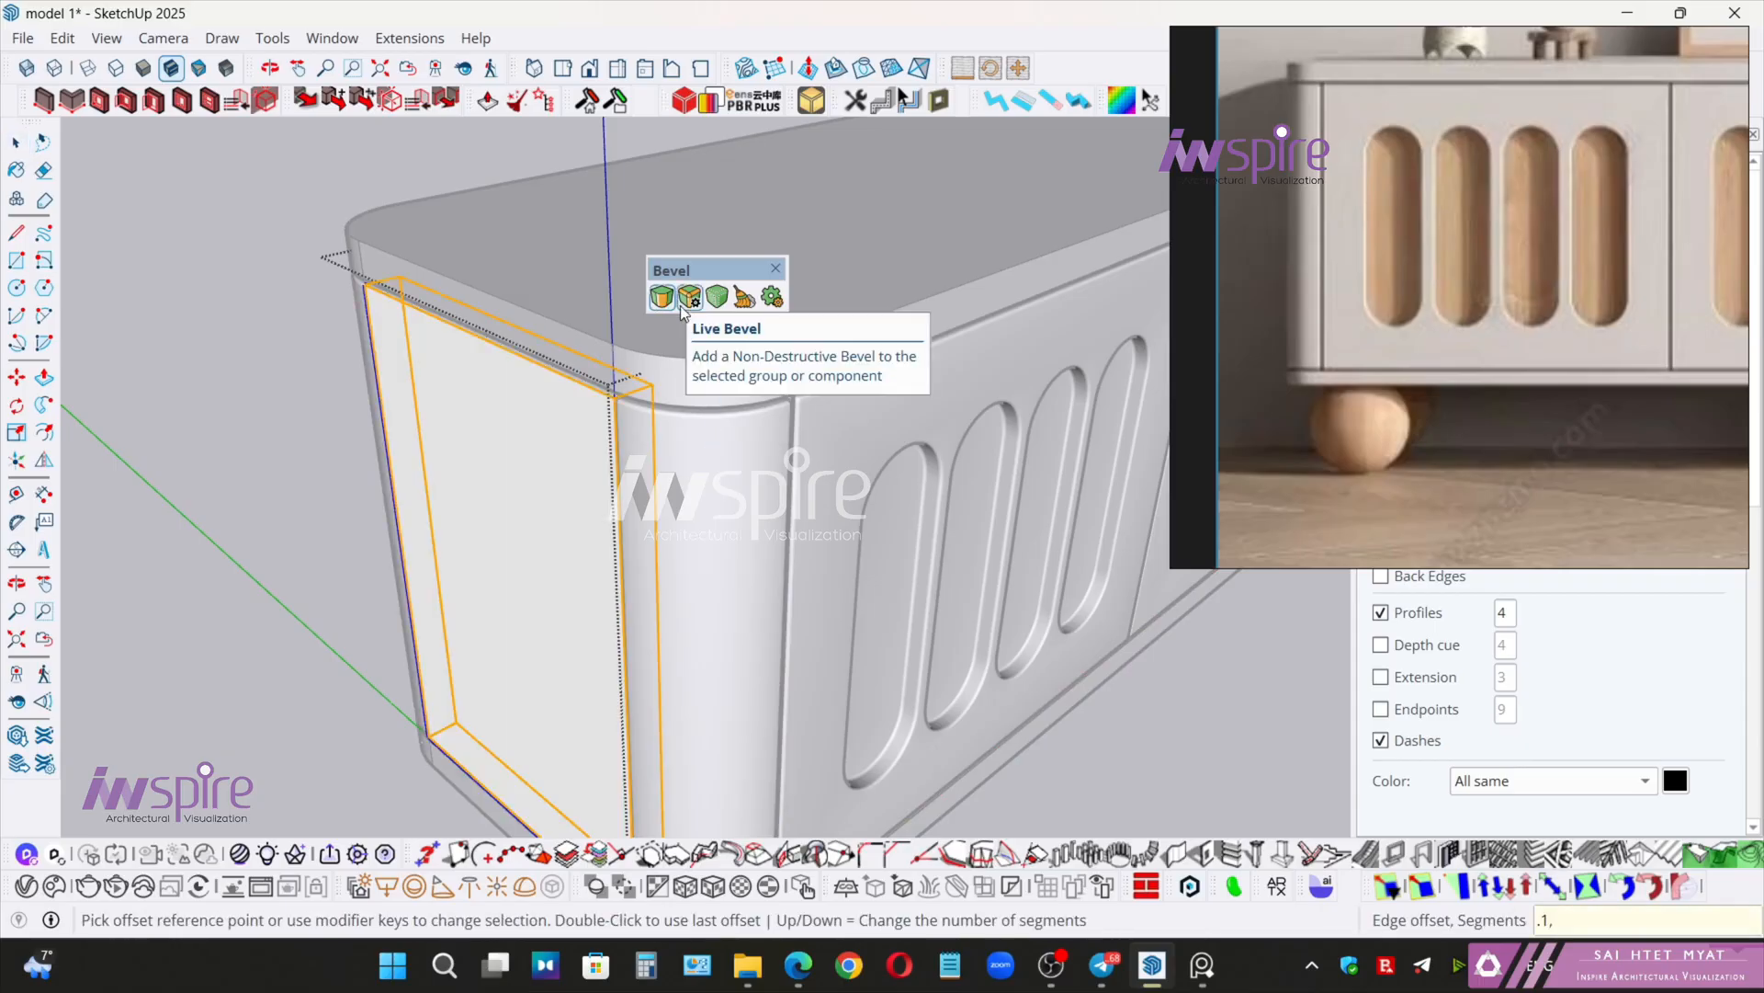
text(,6)
key(Return)
key(space)
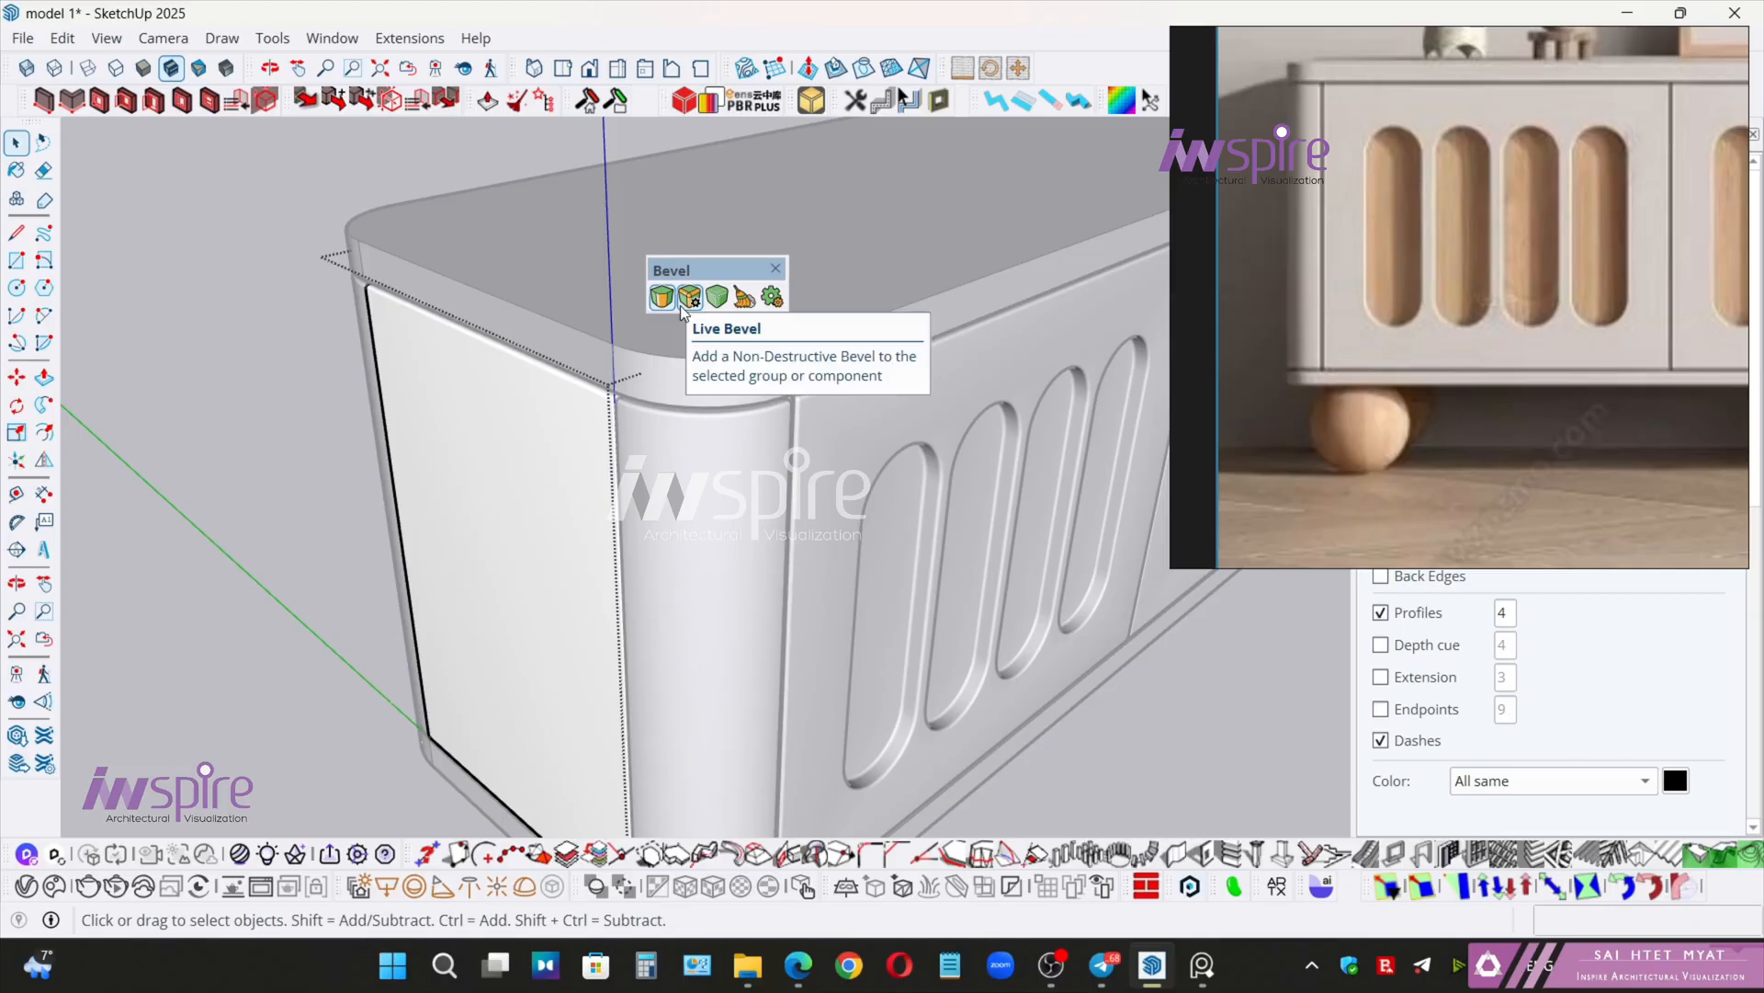
- Select the whole geometry of the rounded top board and bevel its edges with an offset of .1 and 6 segments
triple_click(605, 359)
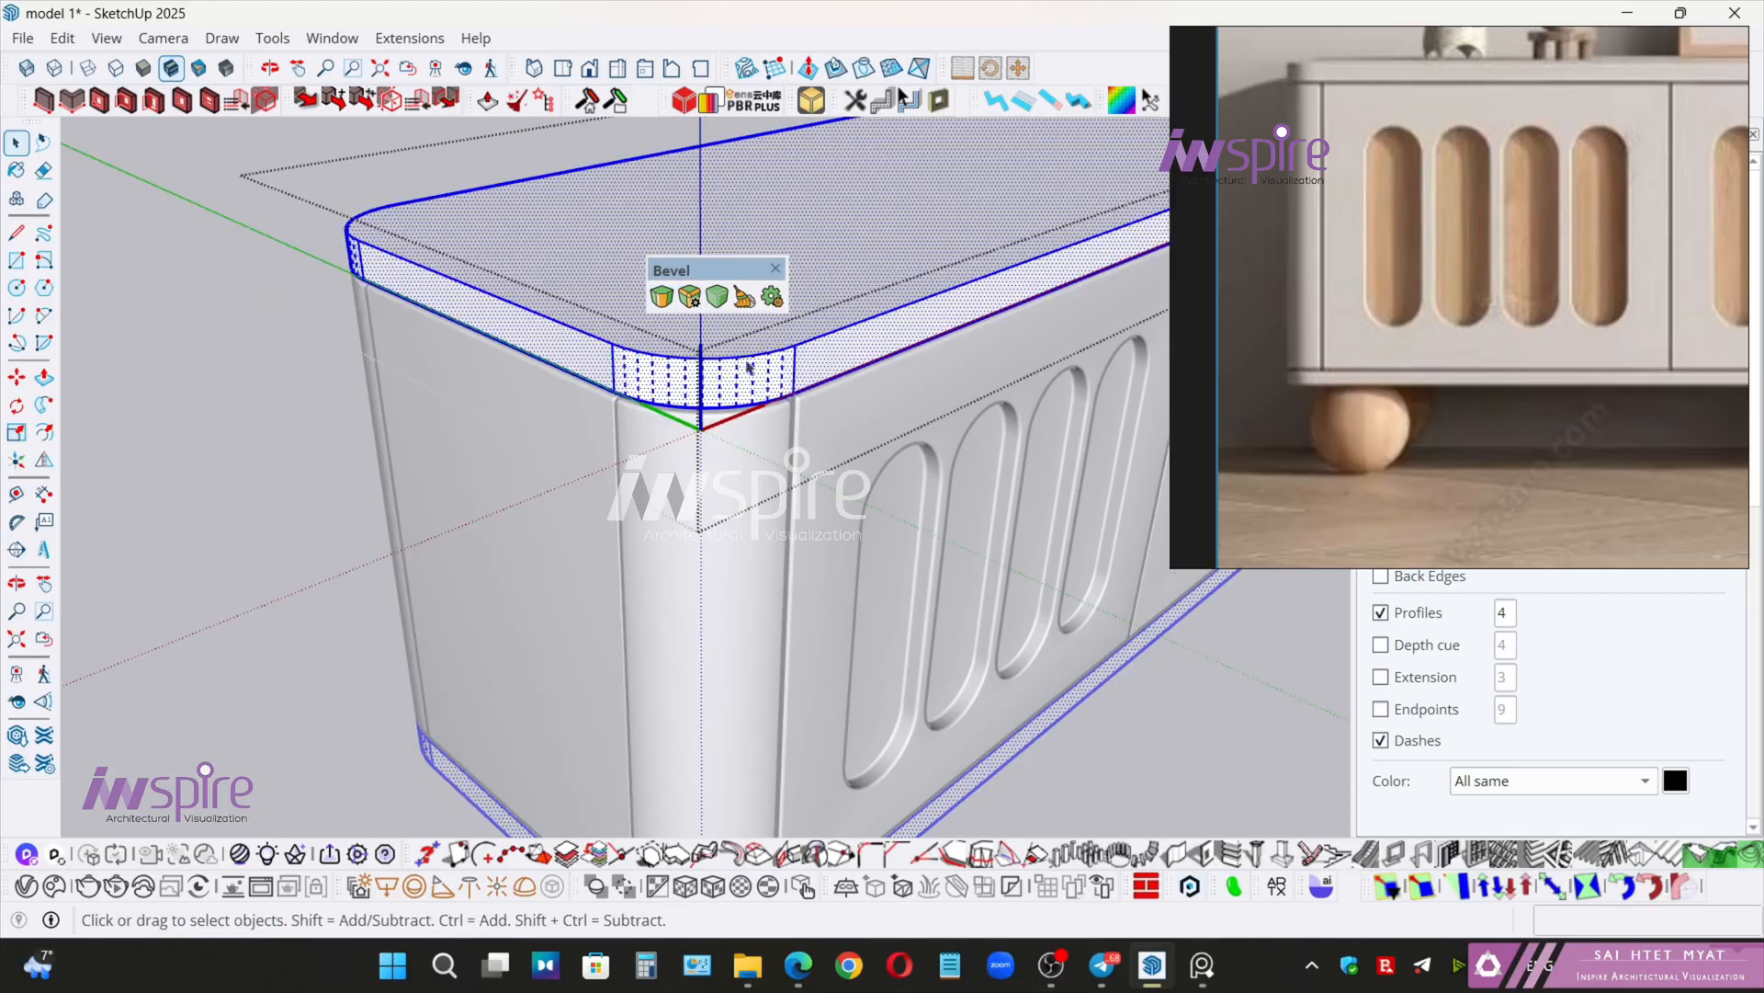
scroll(746, 366, down, 2)
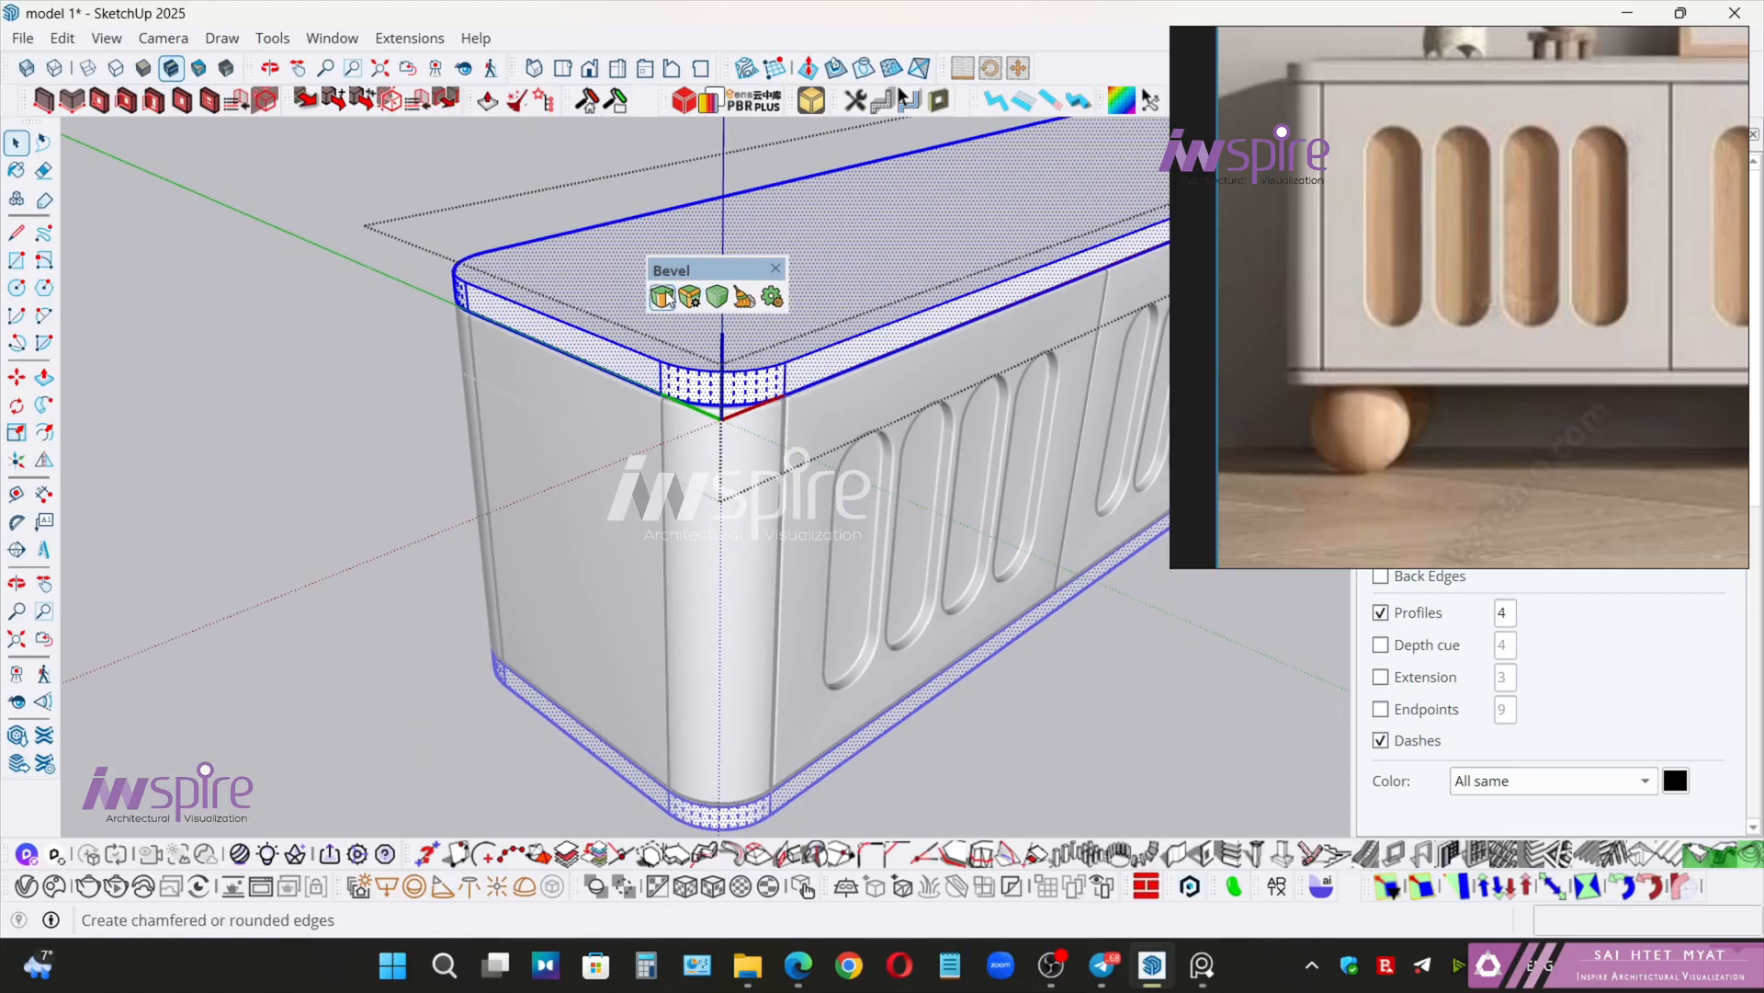
click(661, 297)
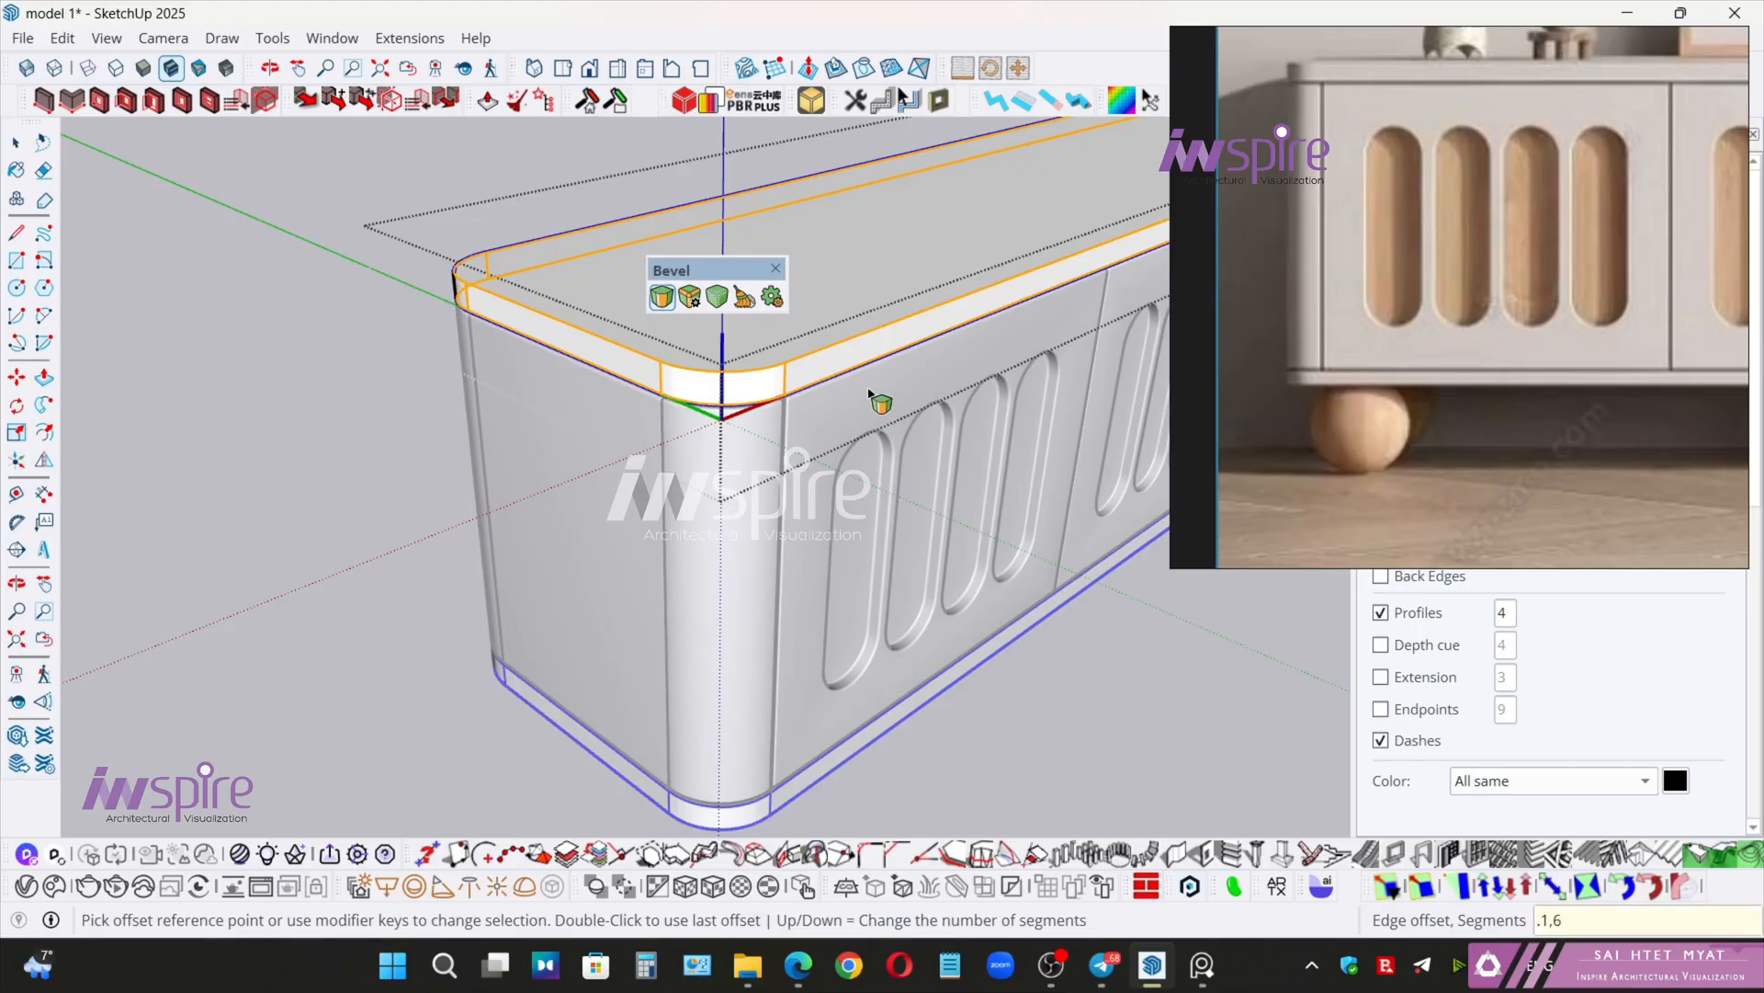
key(Return)
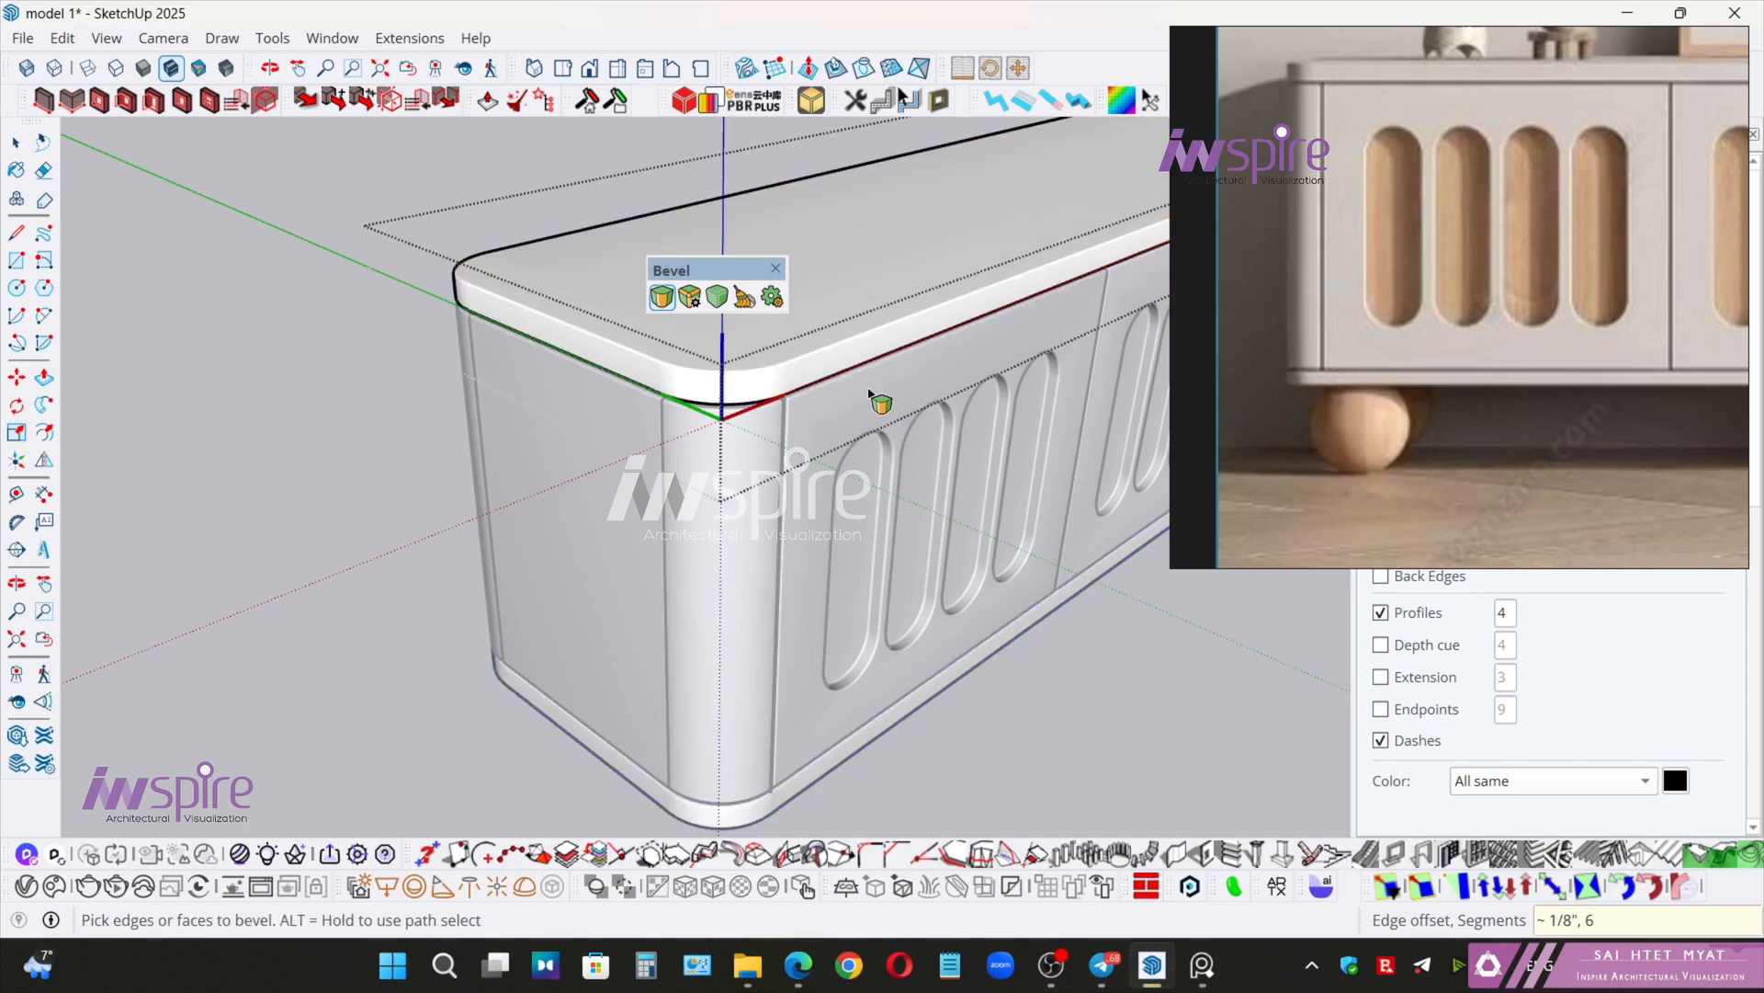
middle_drag(807, 445, 787, 481)
key(space)
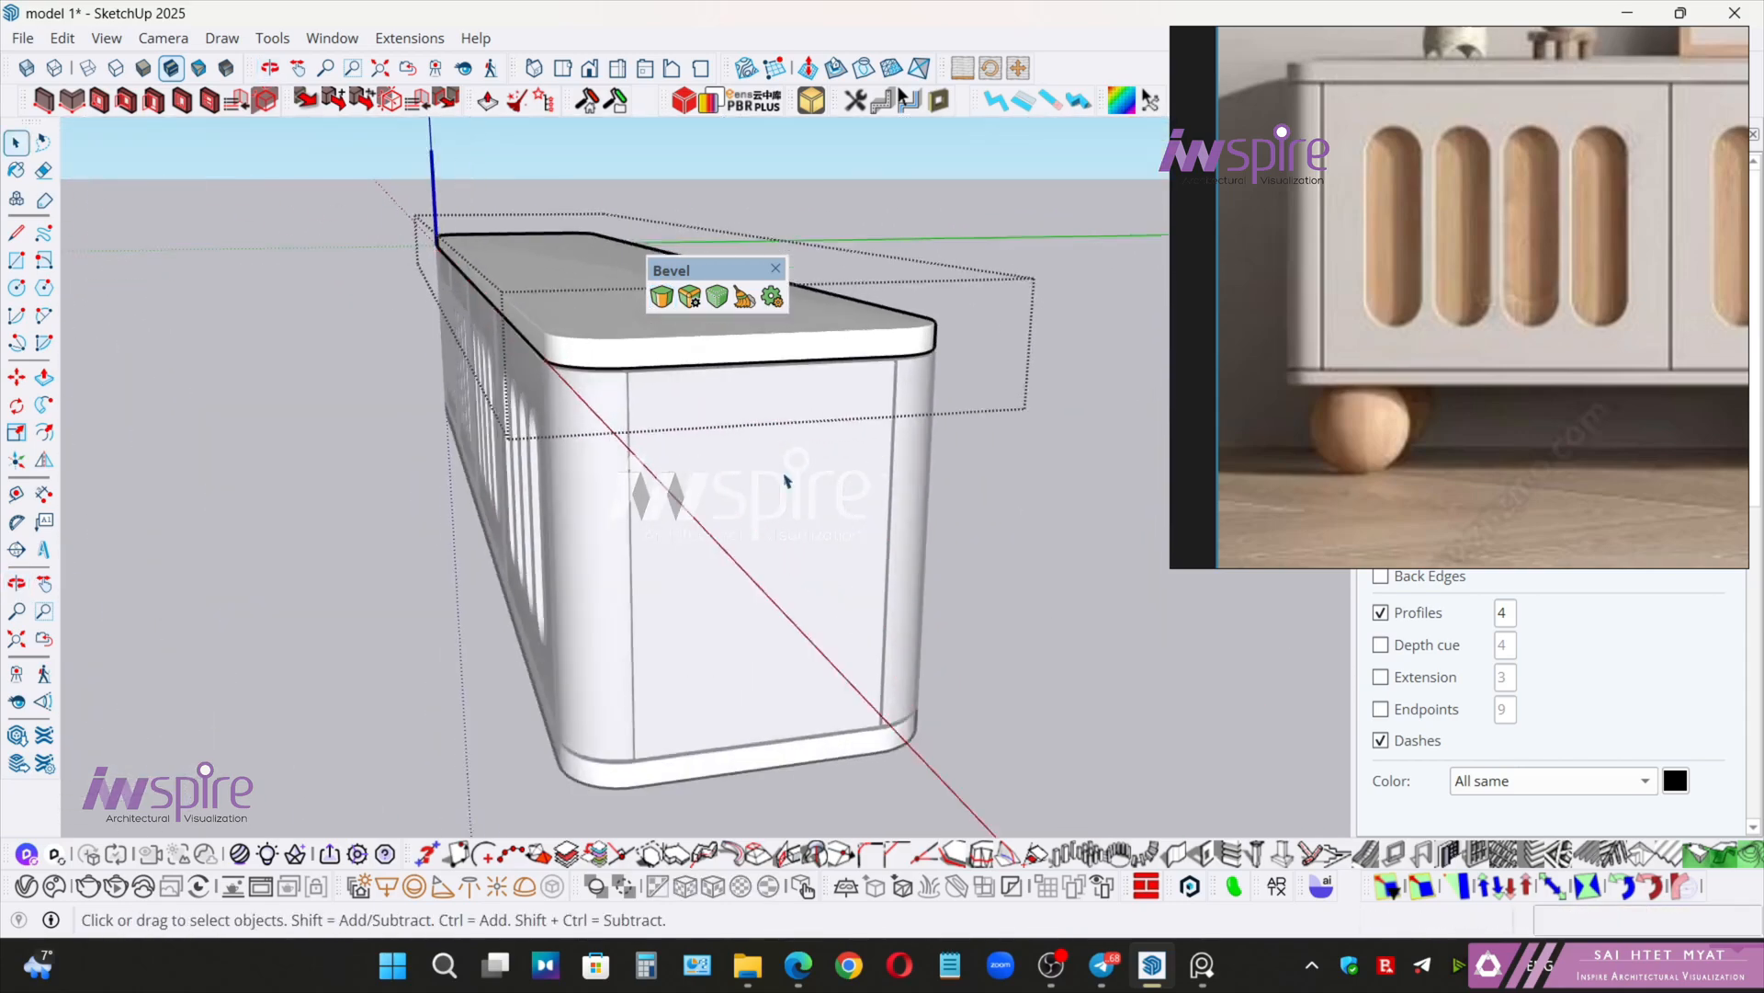
- Bevel all edges of the cabinet's right side panel with an offset of .1 and 6 segments
double_click(771, 481)
double_click(771, 481)
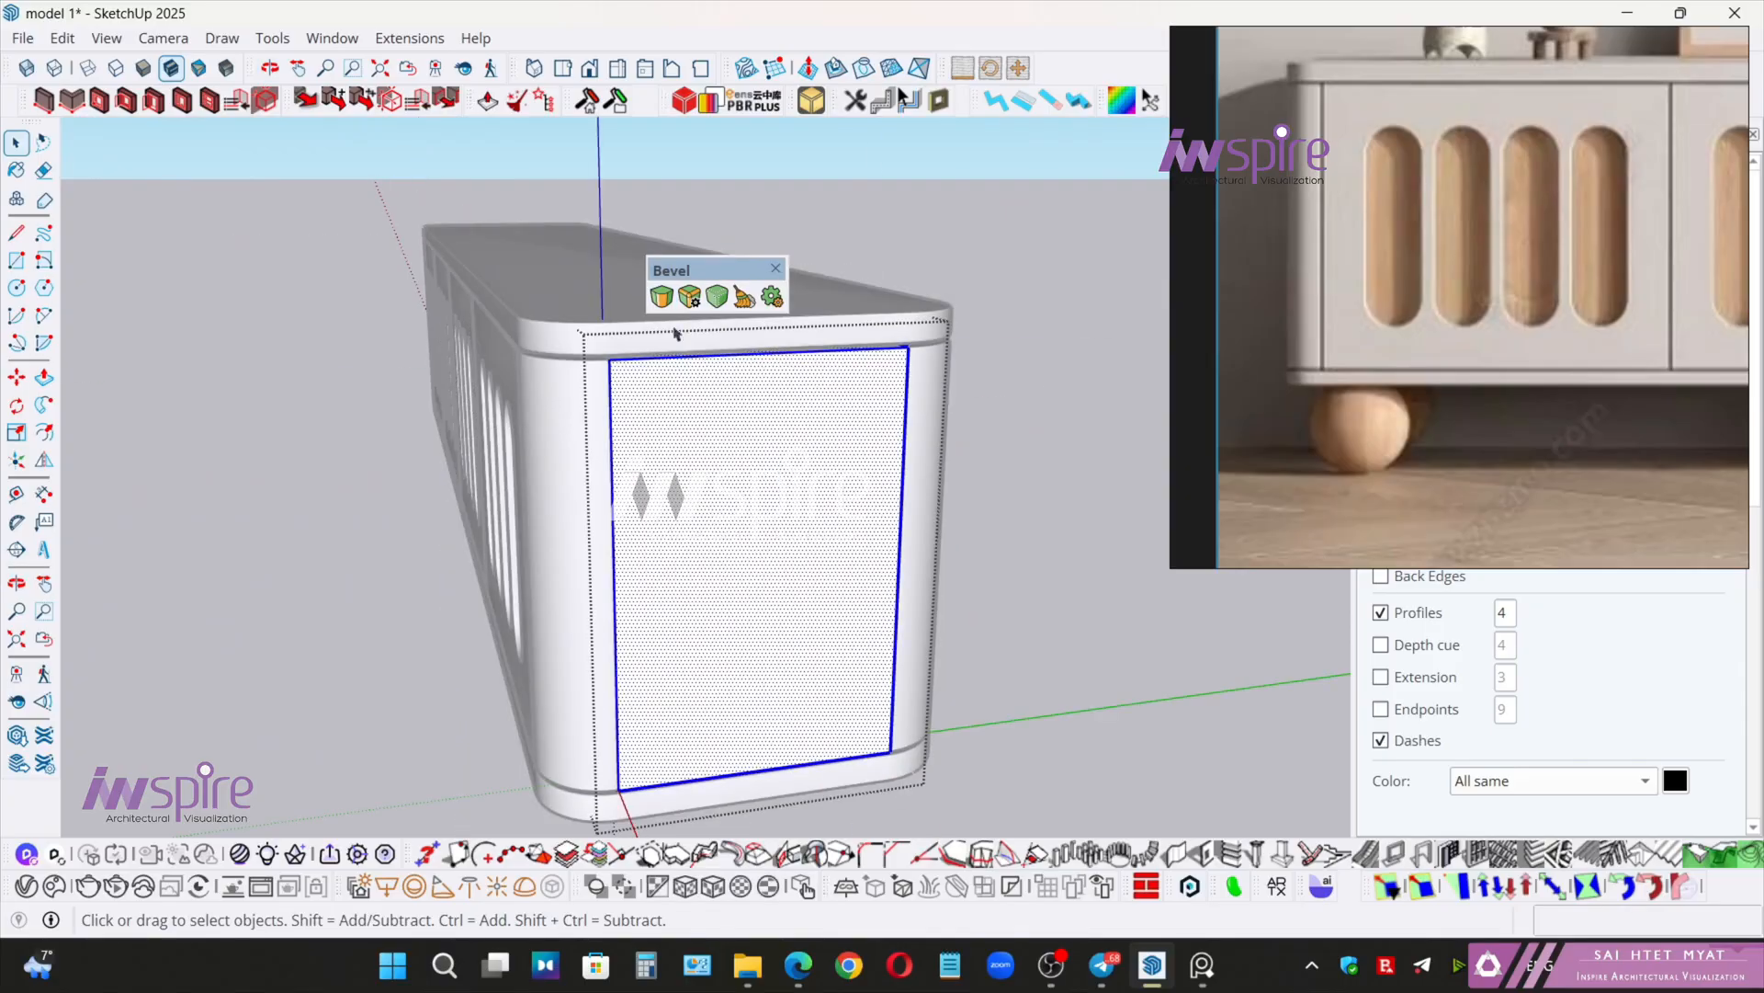
click(662, 295)
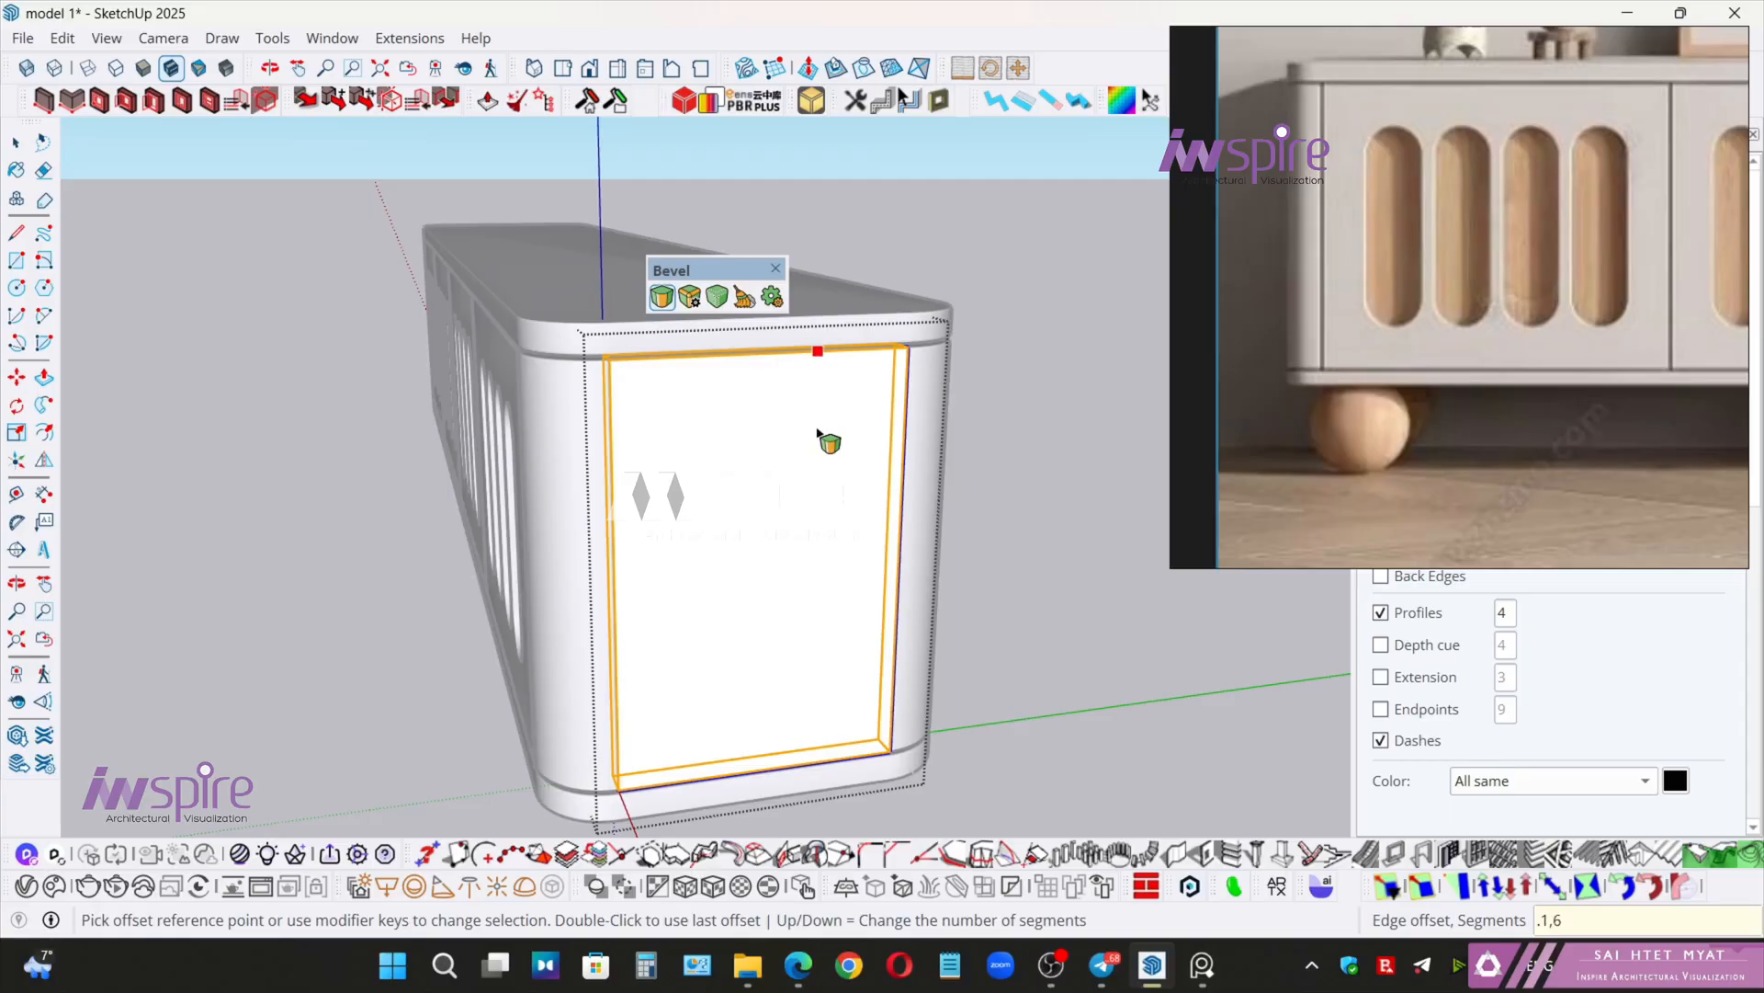
text(.1,6)
key(Return)
middle_drag(817, 432, 654, 516)
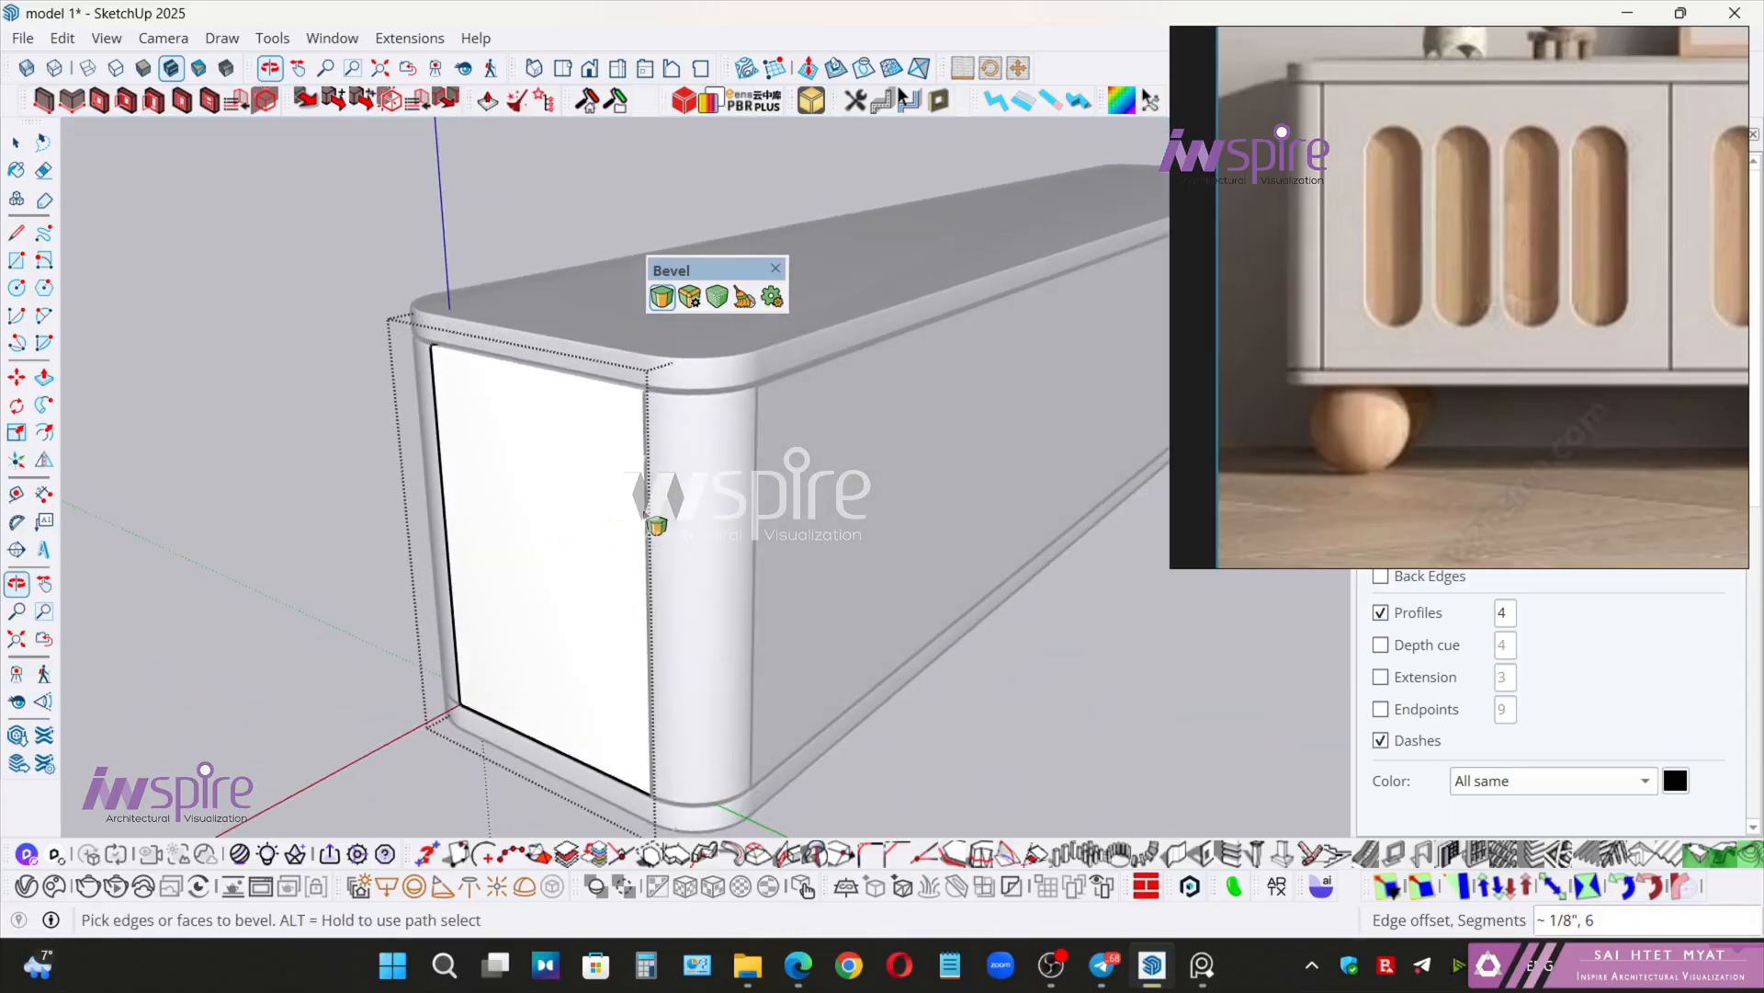
key(space)
- Open the cabinet's back panel for editing and bevel all its edges with an offset of .1 and 6 segments
scroll(763, 478, up, 1)
click(763, 474)
double_click(774, 466)
double_click(774, 466)
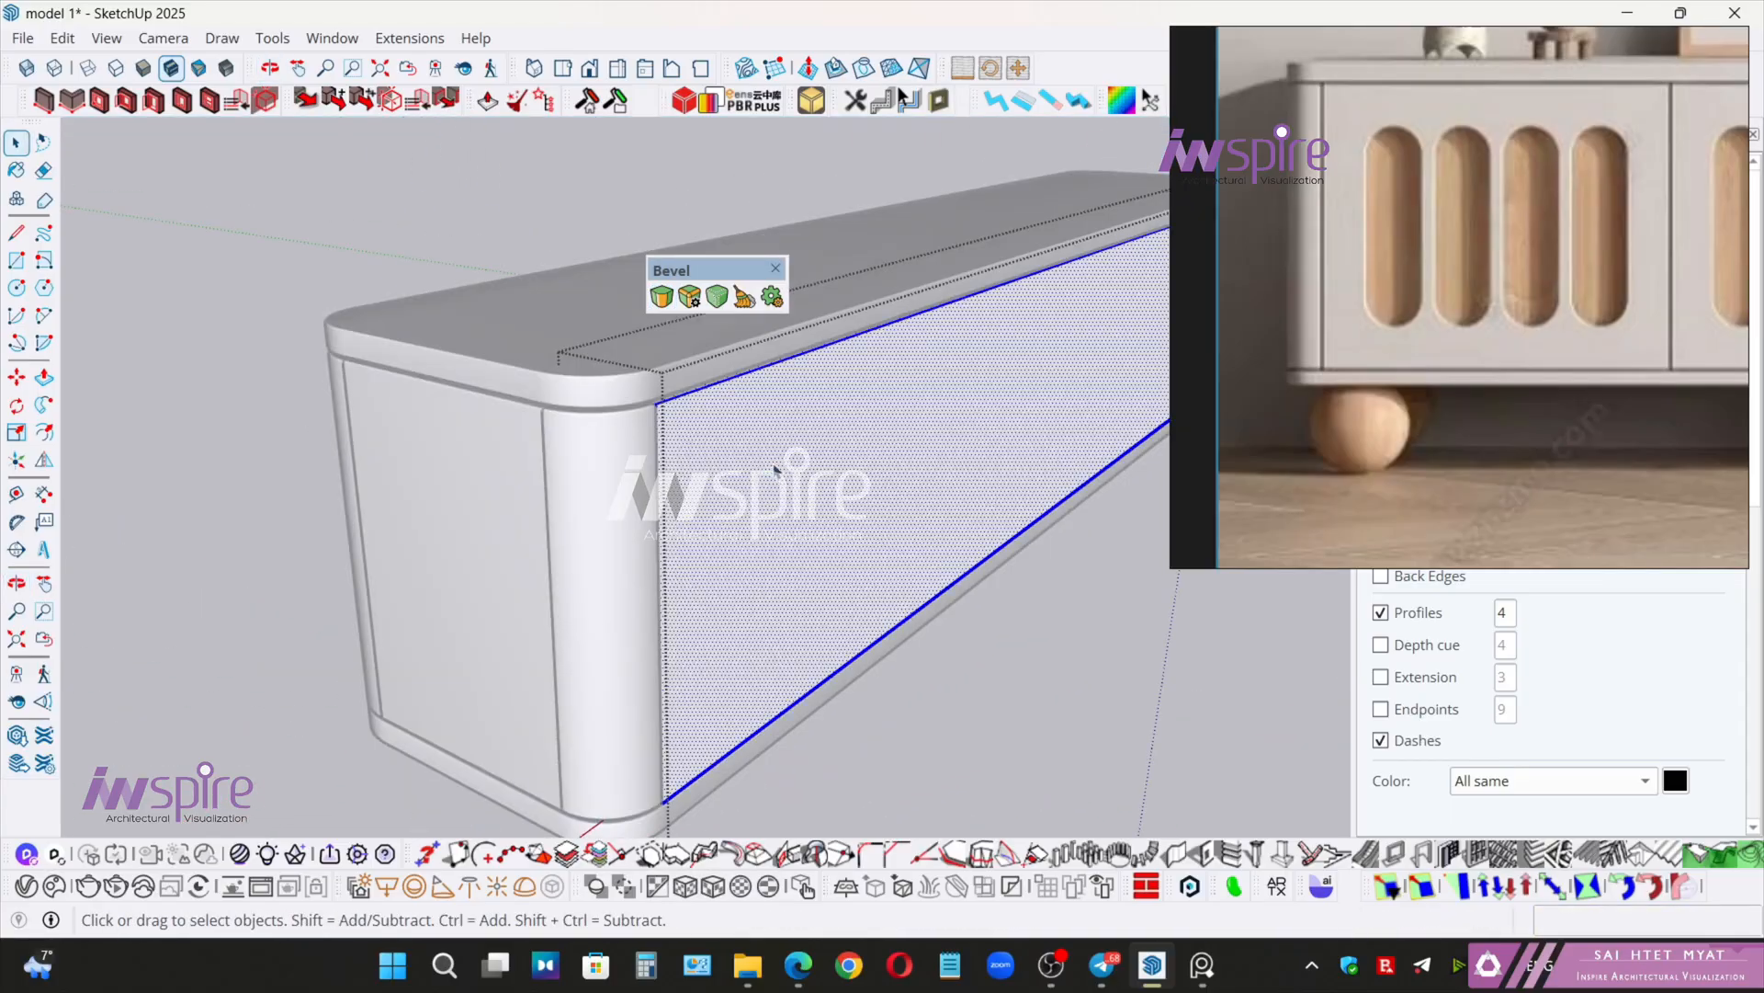
click(662, 295)
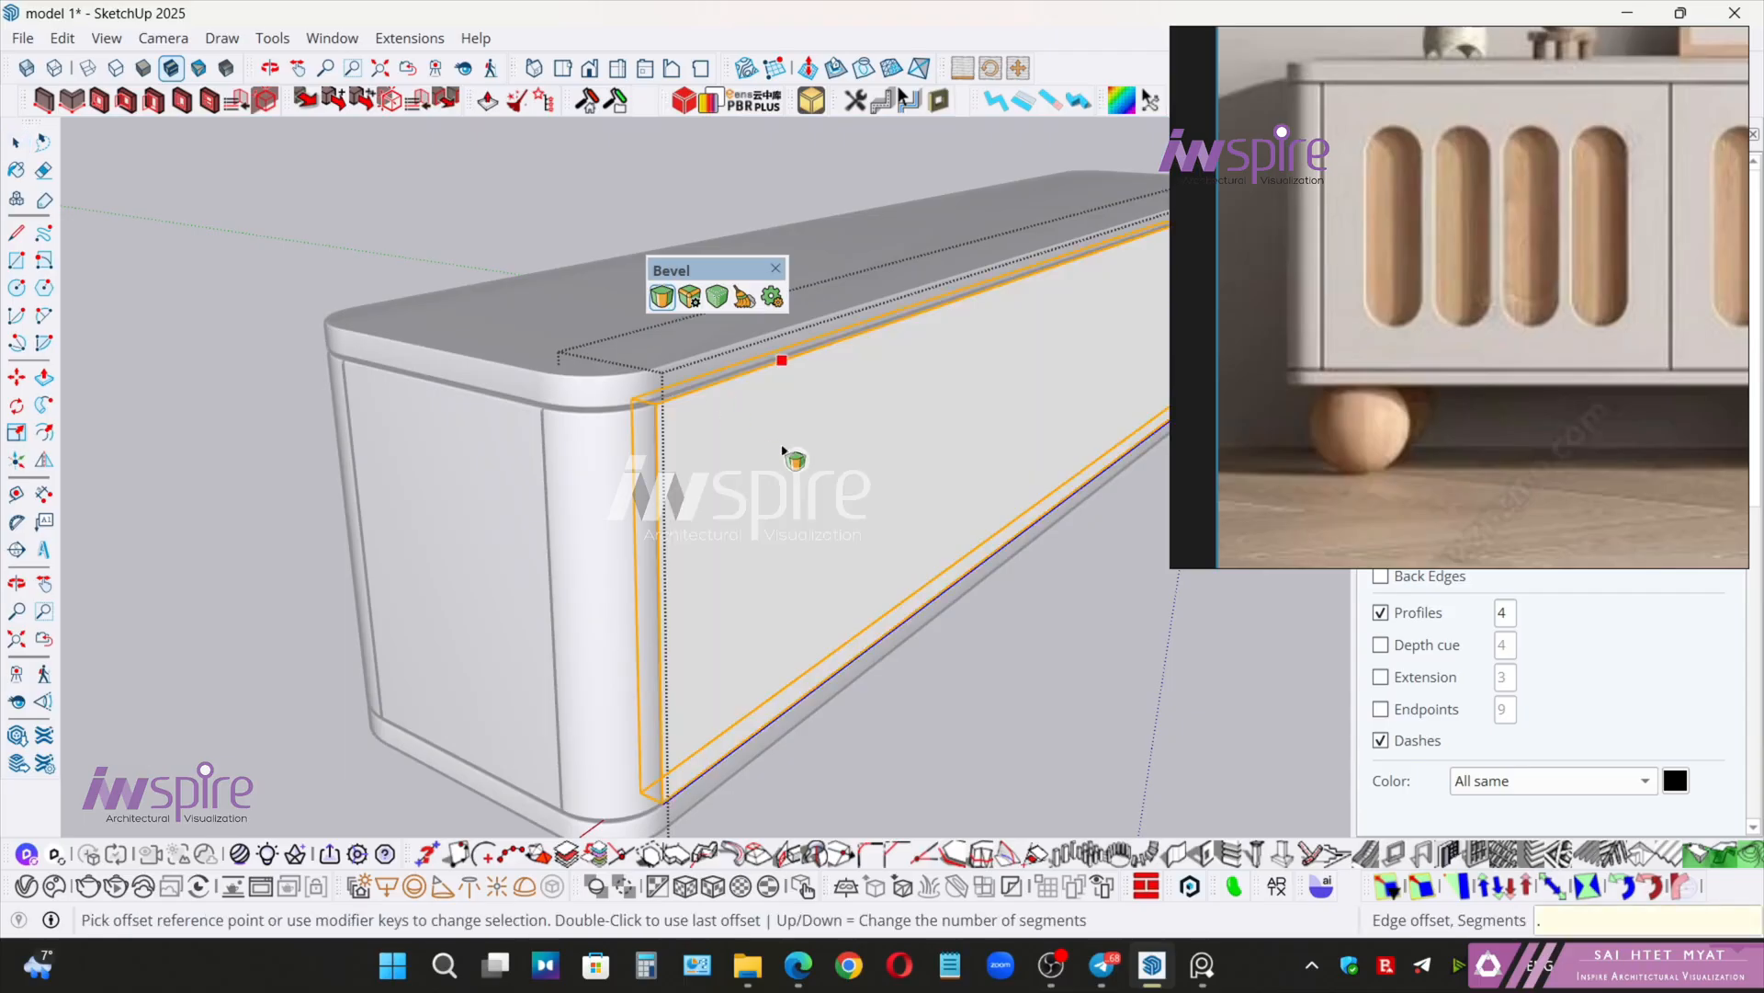
key(Return)
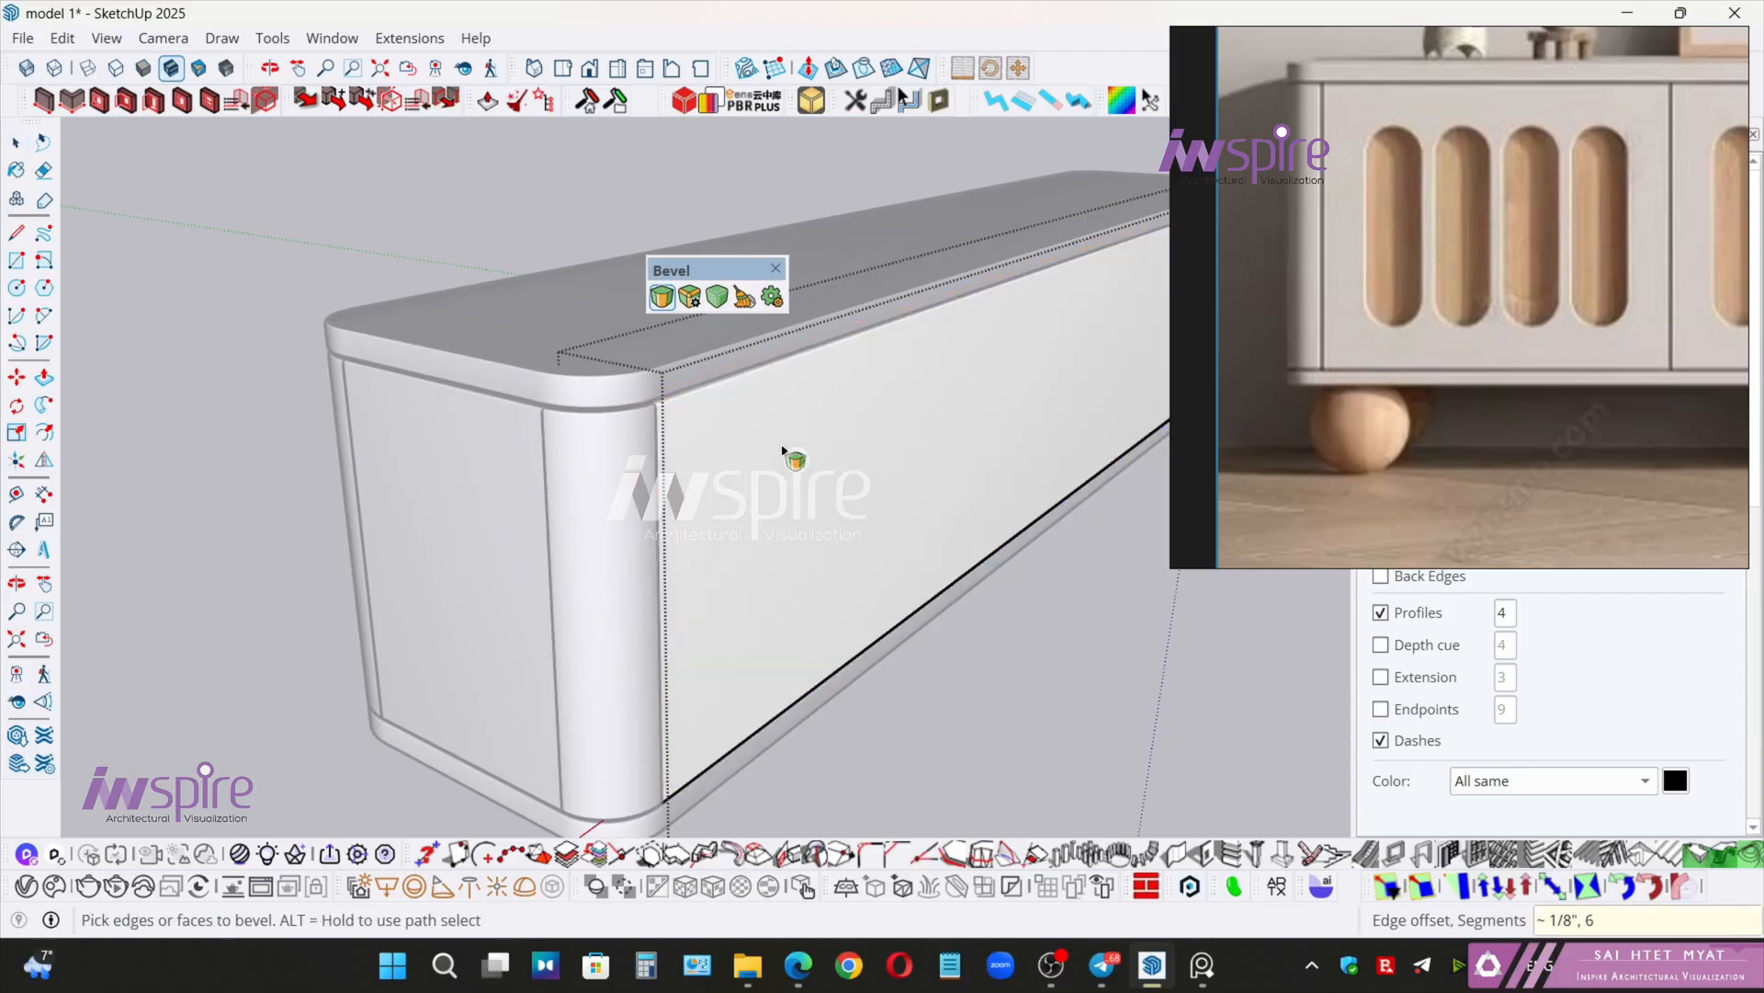
key(space)
- Leave the back panel and inspect the cabinet's front from both sides against the reference image
scroll(777, 460, down, 3)
middle_drag(776, 463, 1011, 511)
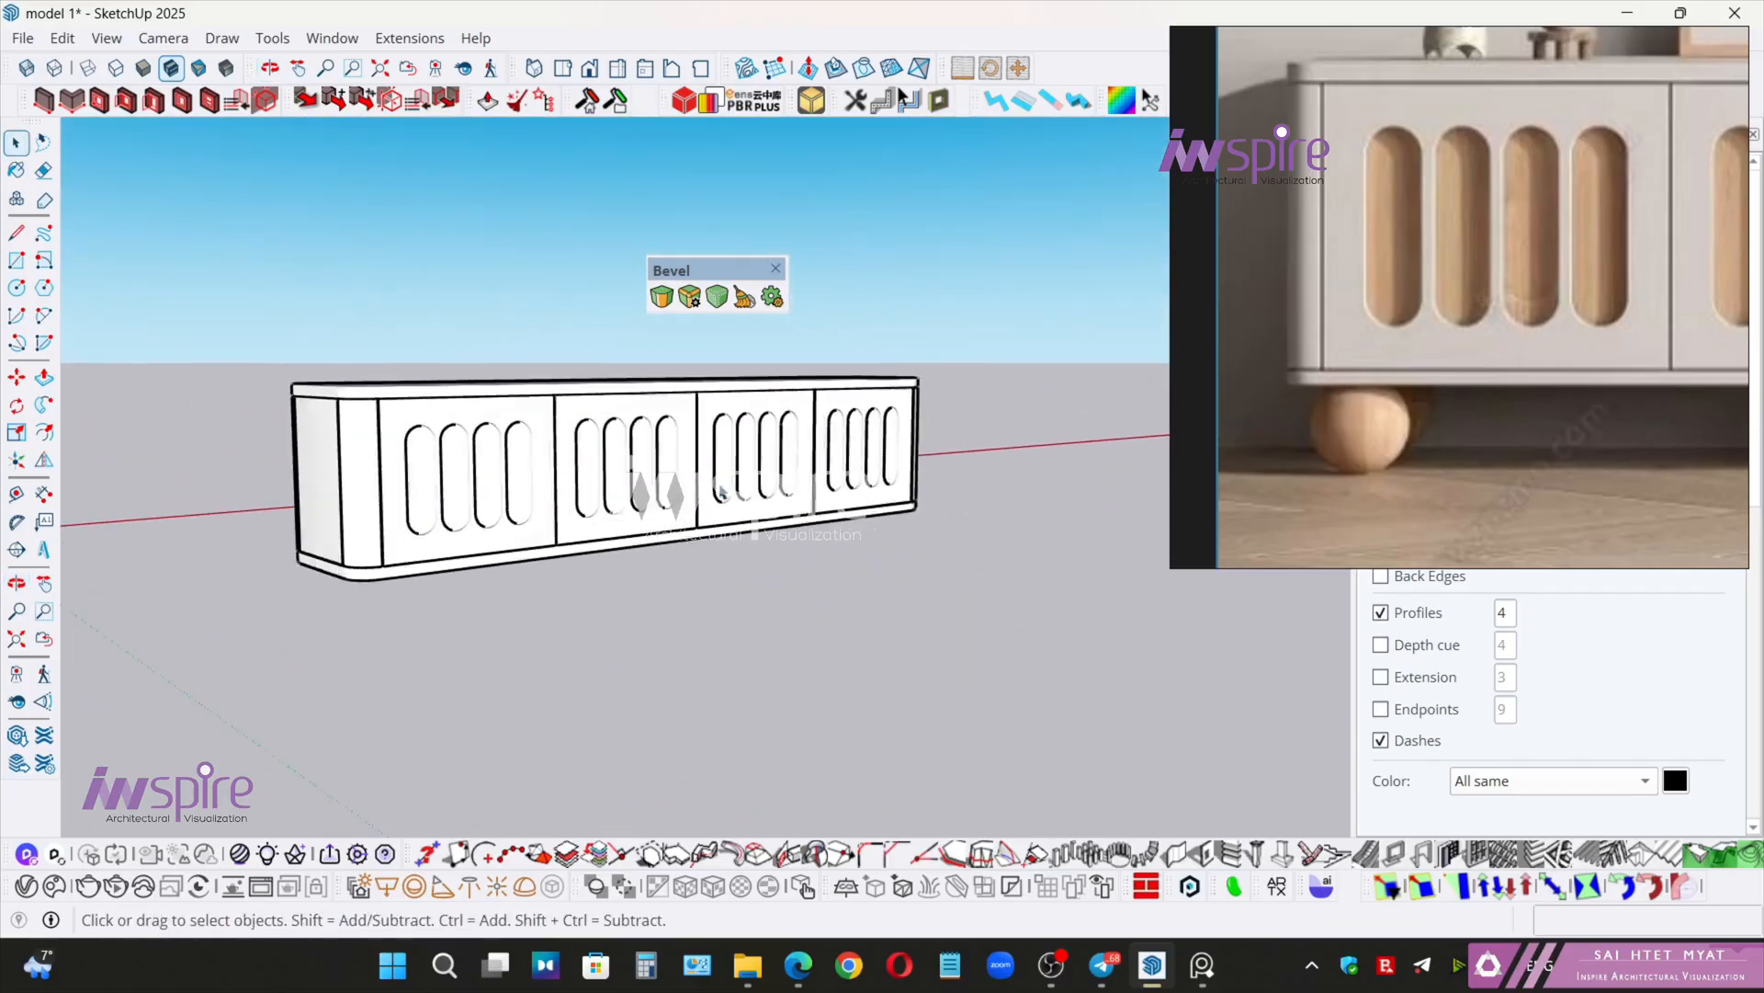
scroll(706, 487, up, 3)
middle_drag(706, 487, 588, 496)
key(space)
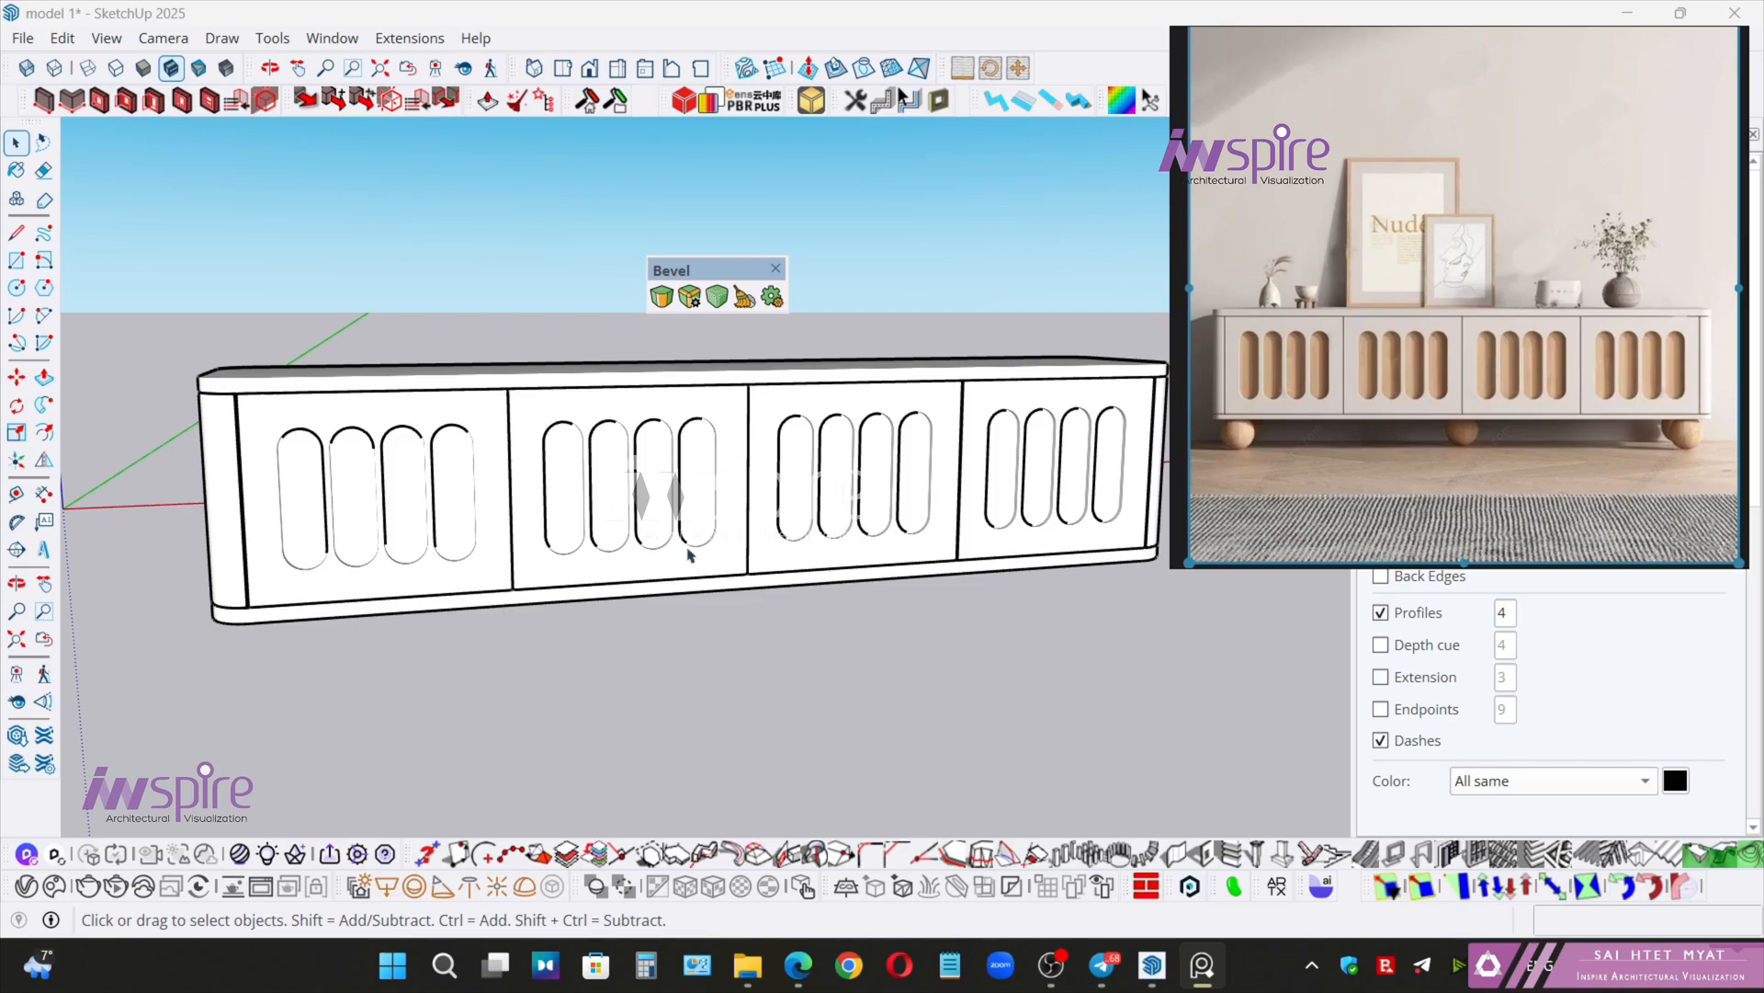
middle_drag(521, 507, 1103, 563)
key(space)
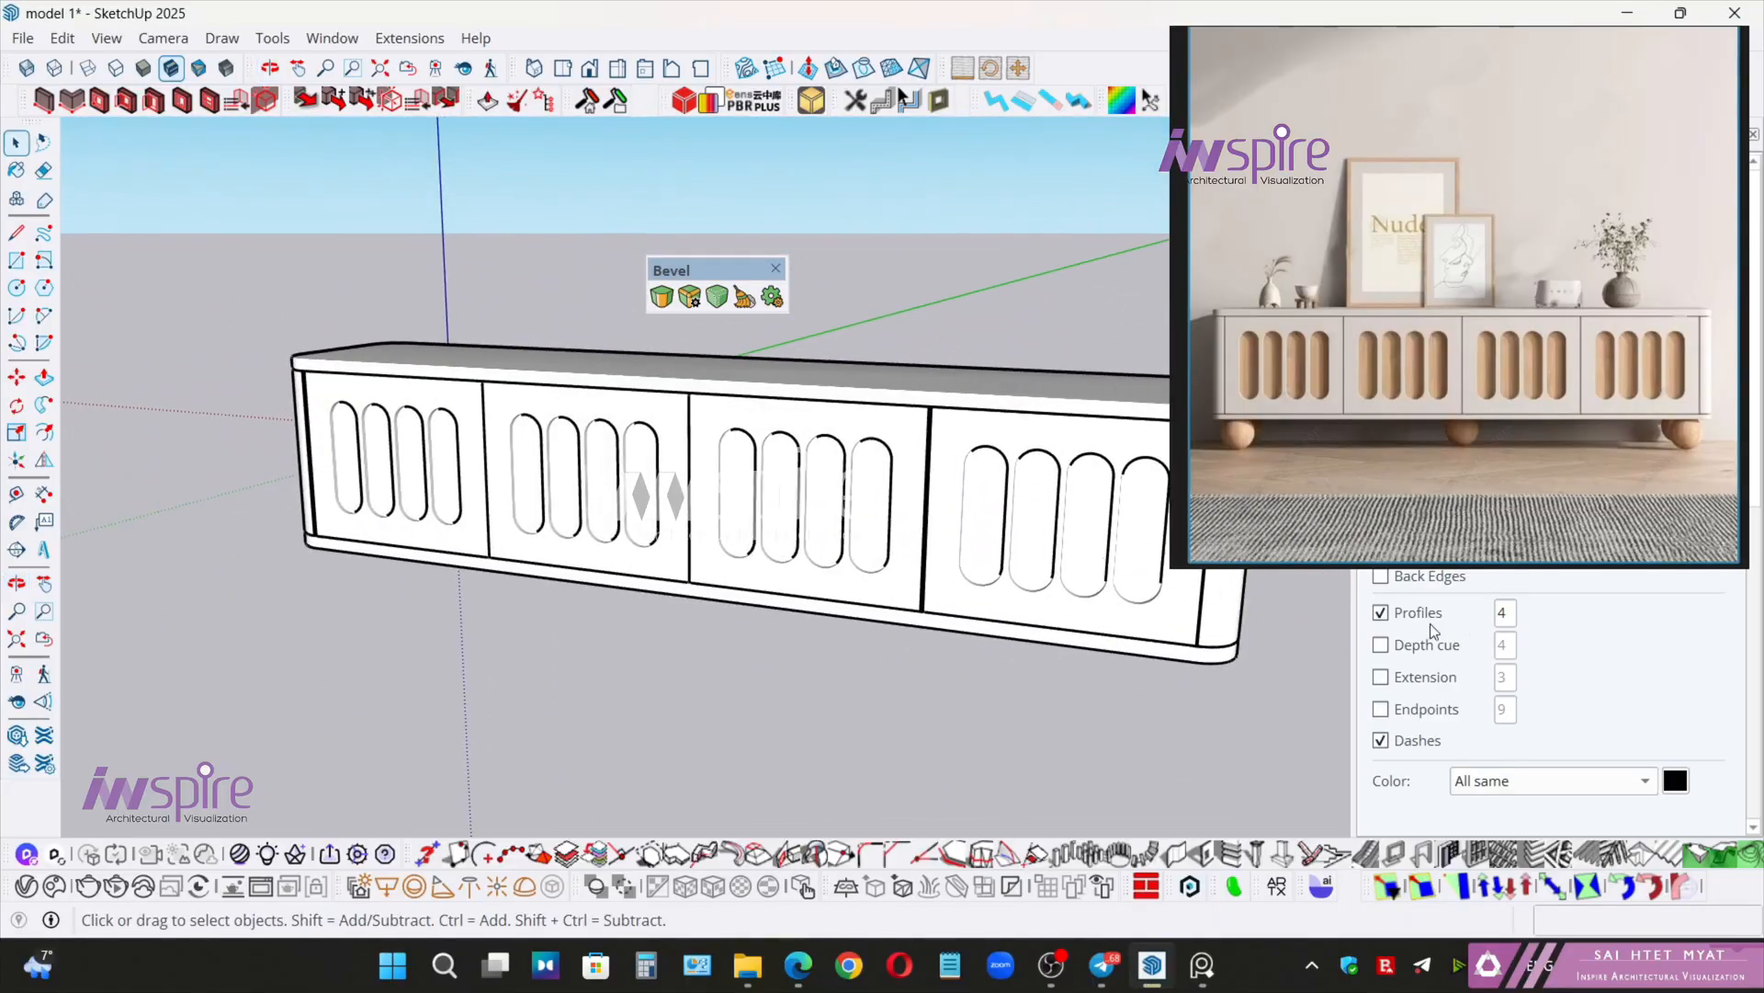
- Compare the cabinet with profile edges off and on, and reduce the style's profile edge thickness
click(1381, 612)
middle_drag(756, 546, 1001, 529)
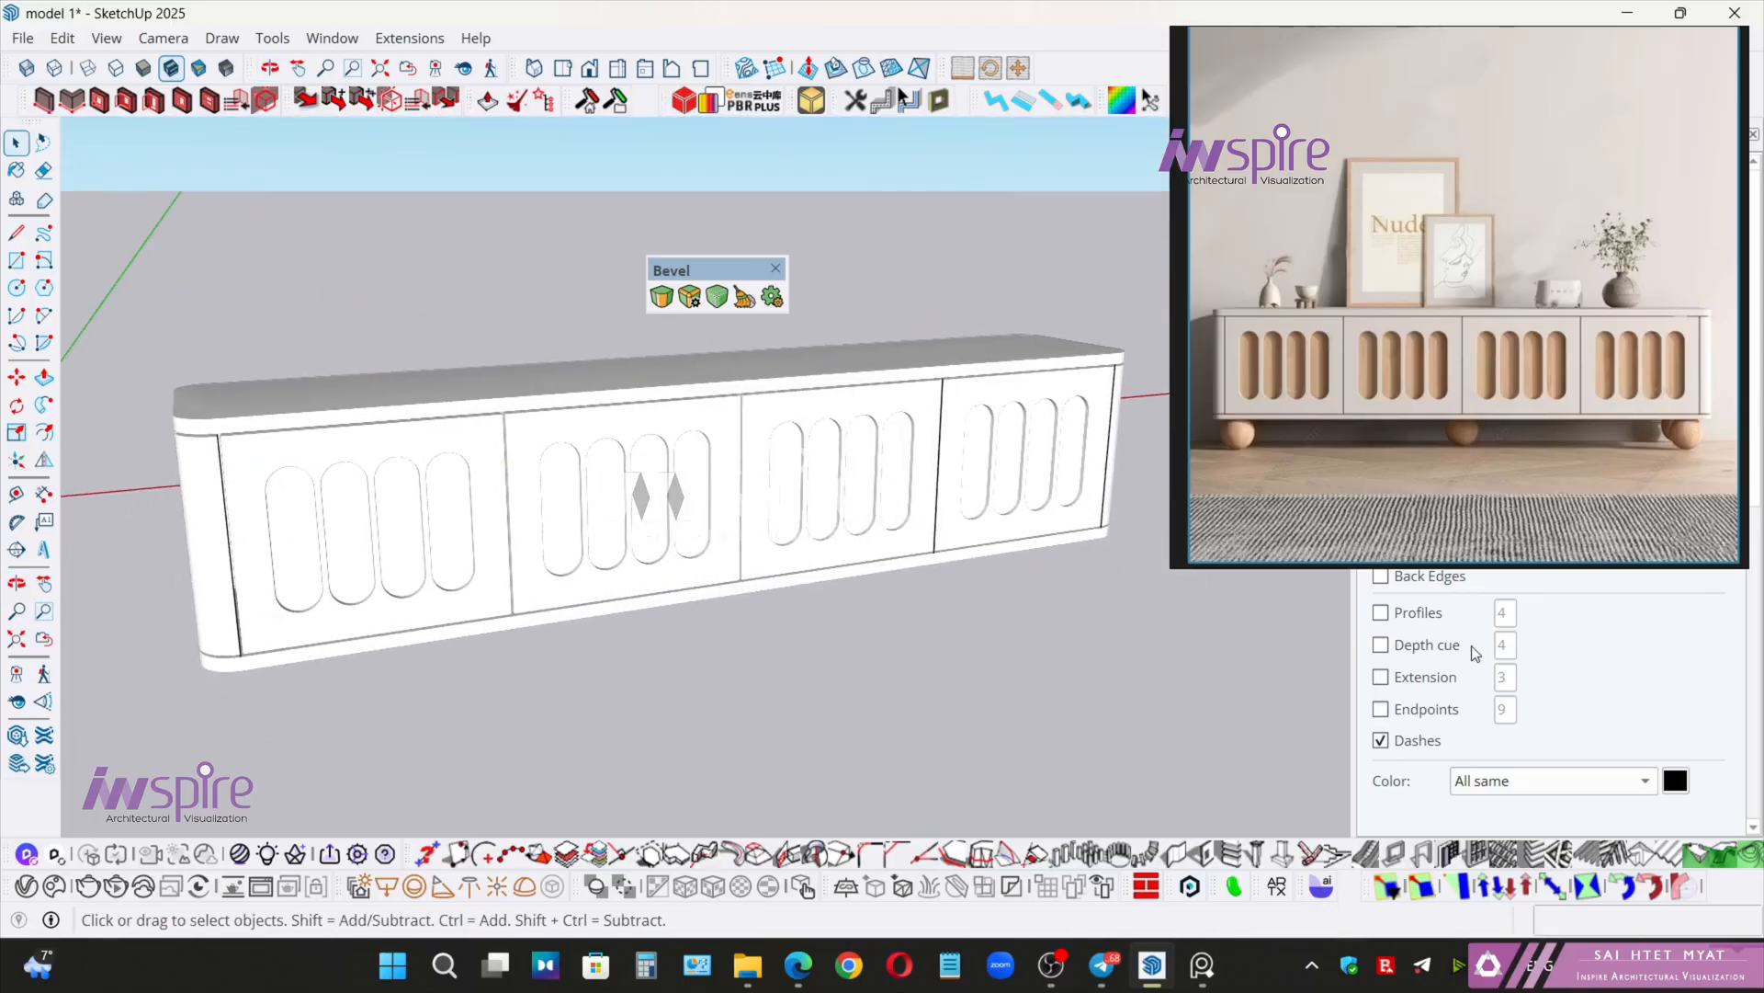
click(1402, 613)
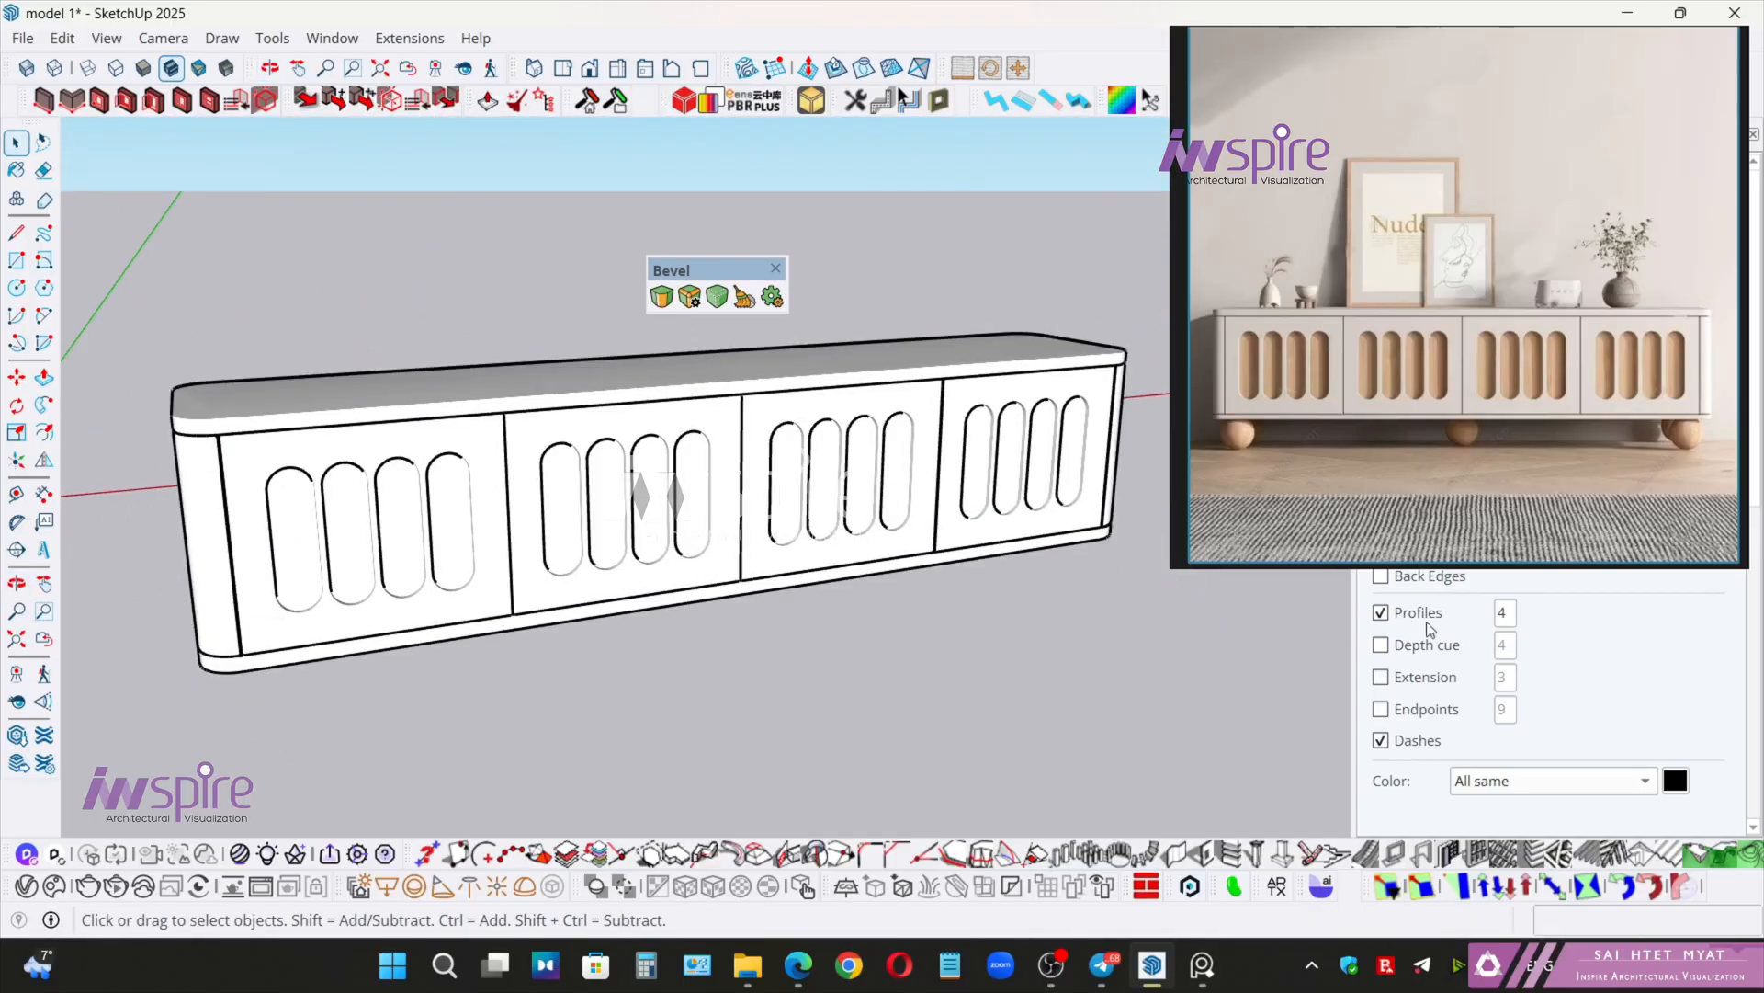
click(1506, 613)
key(Return)
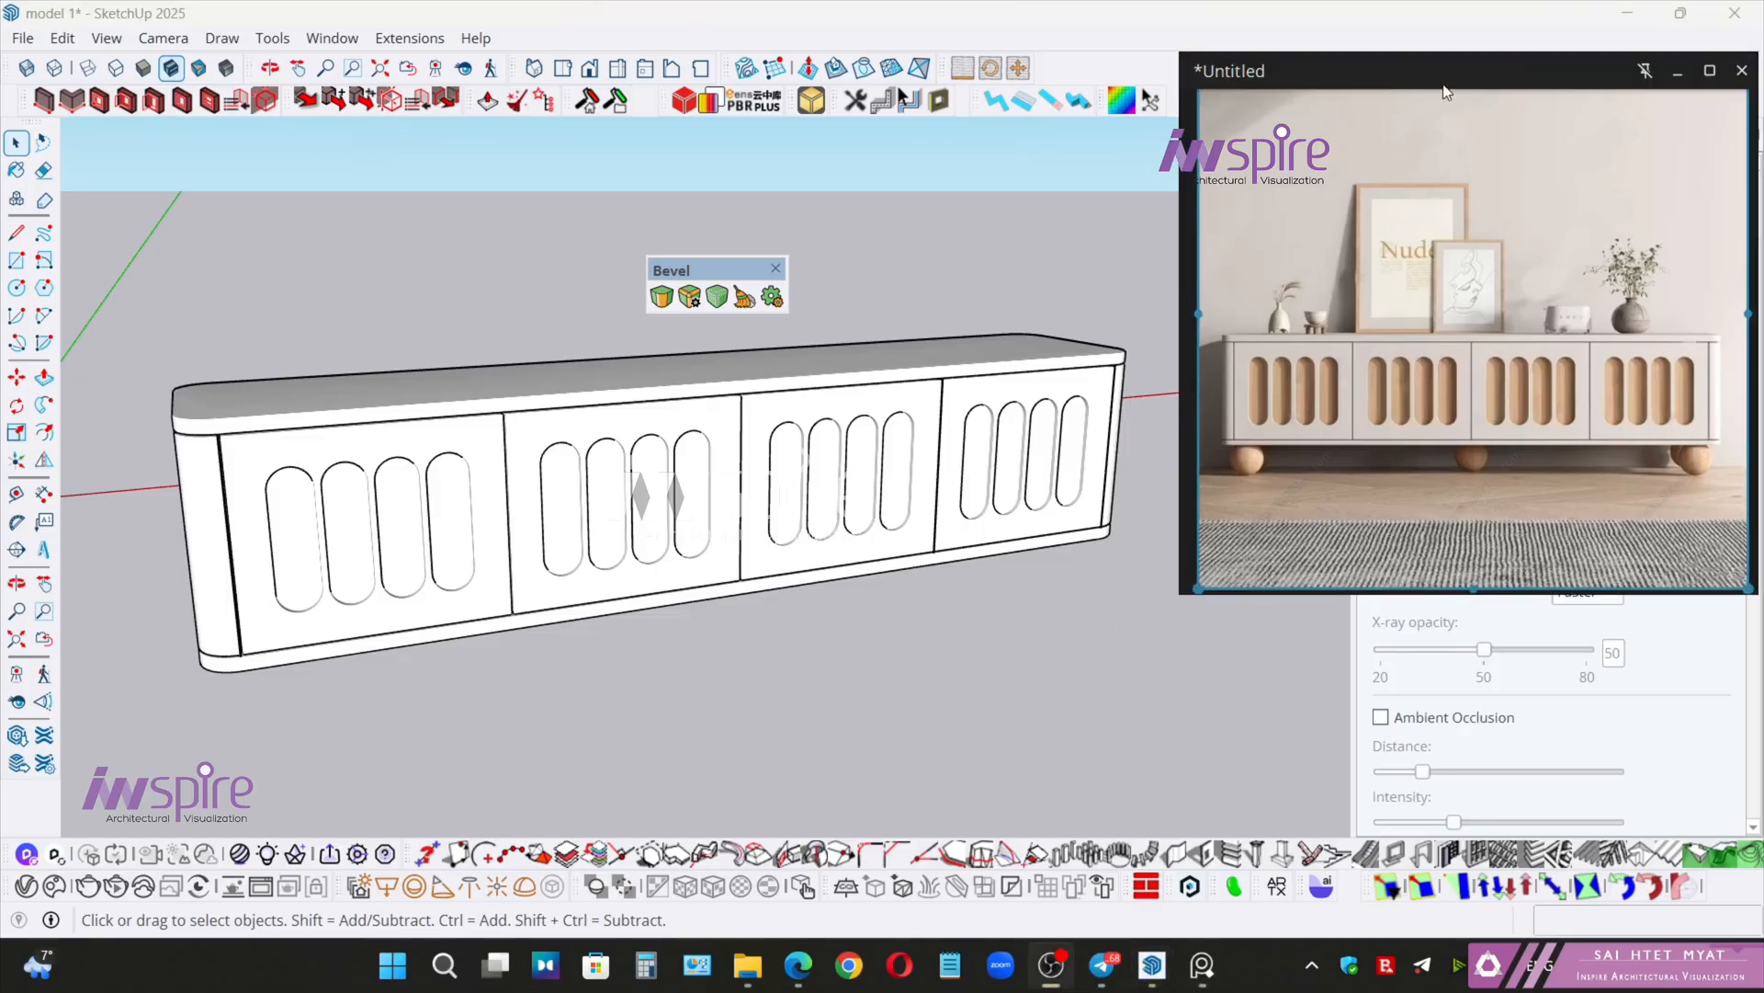
- Move the reference image clear of the tray and turn on ambient occlusion in the style's face settings
drag(1446, 92, 702, 784)
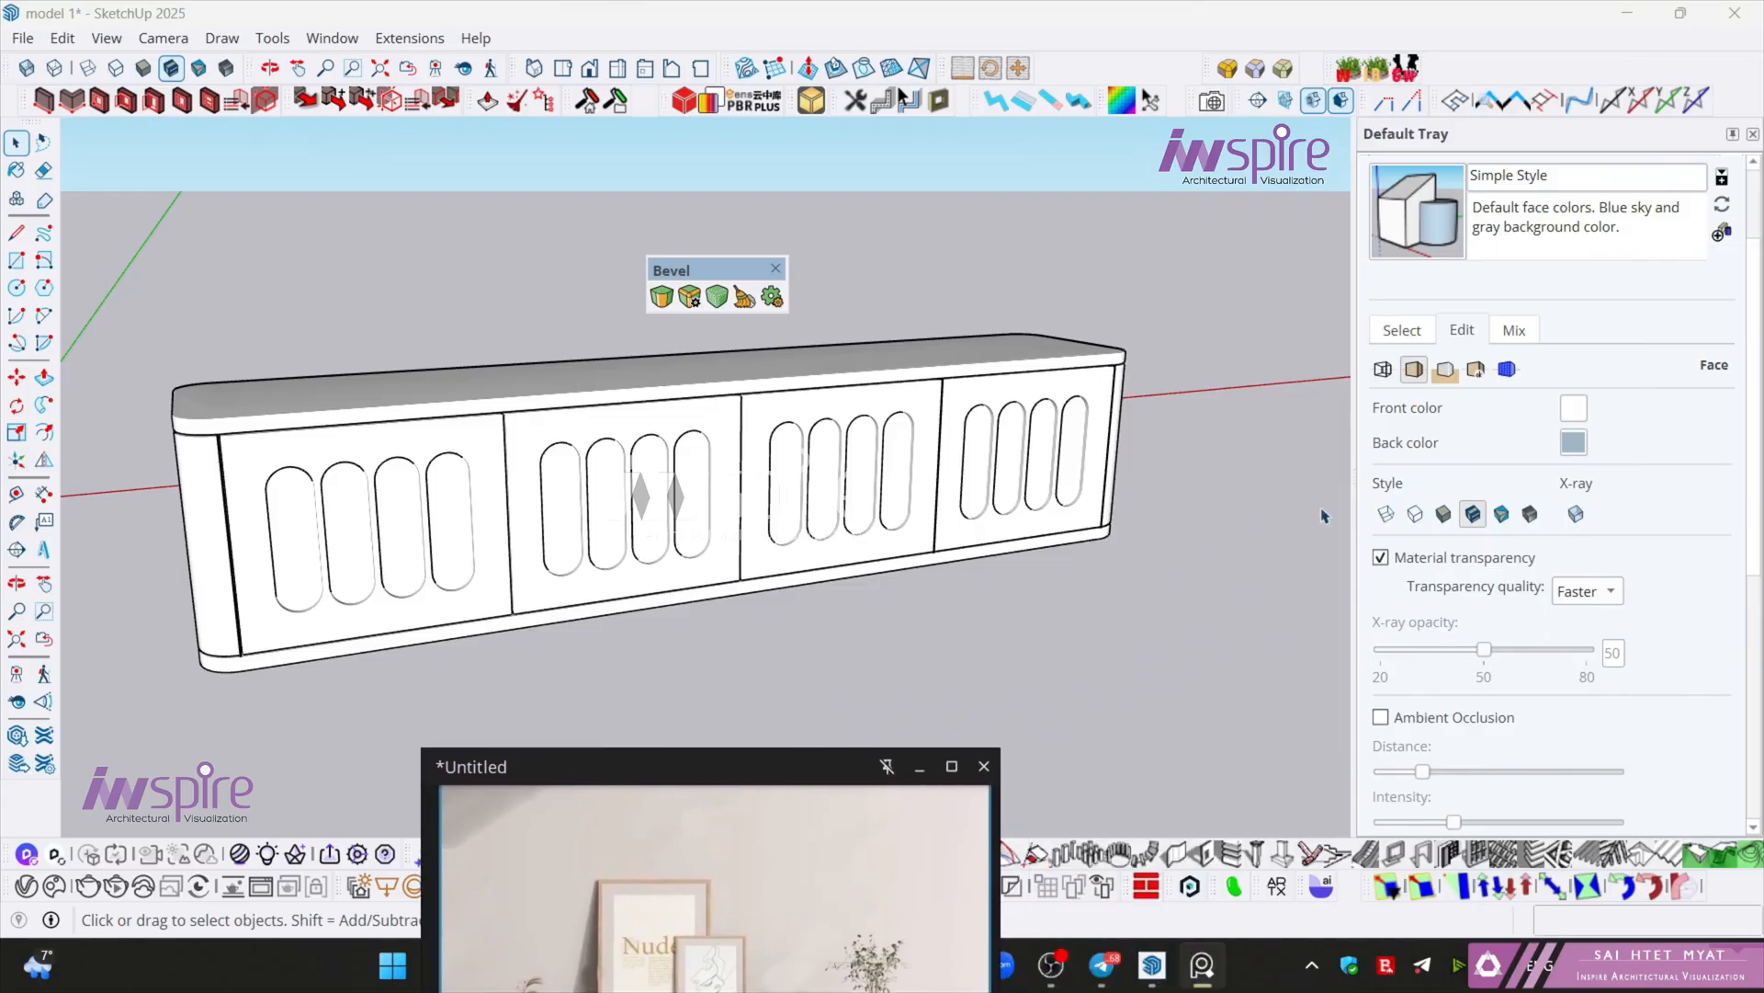
scroll(1582, 272, up, 2)
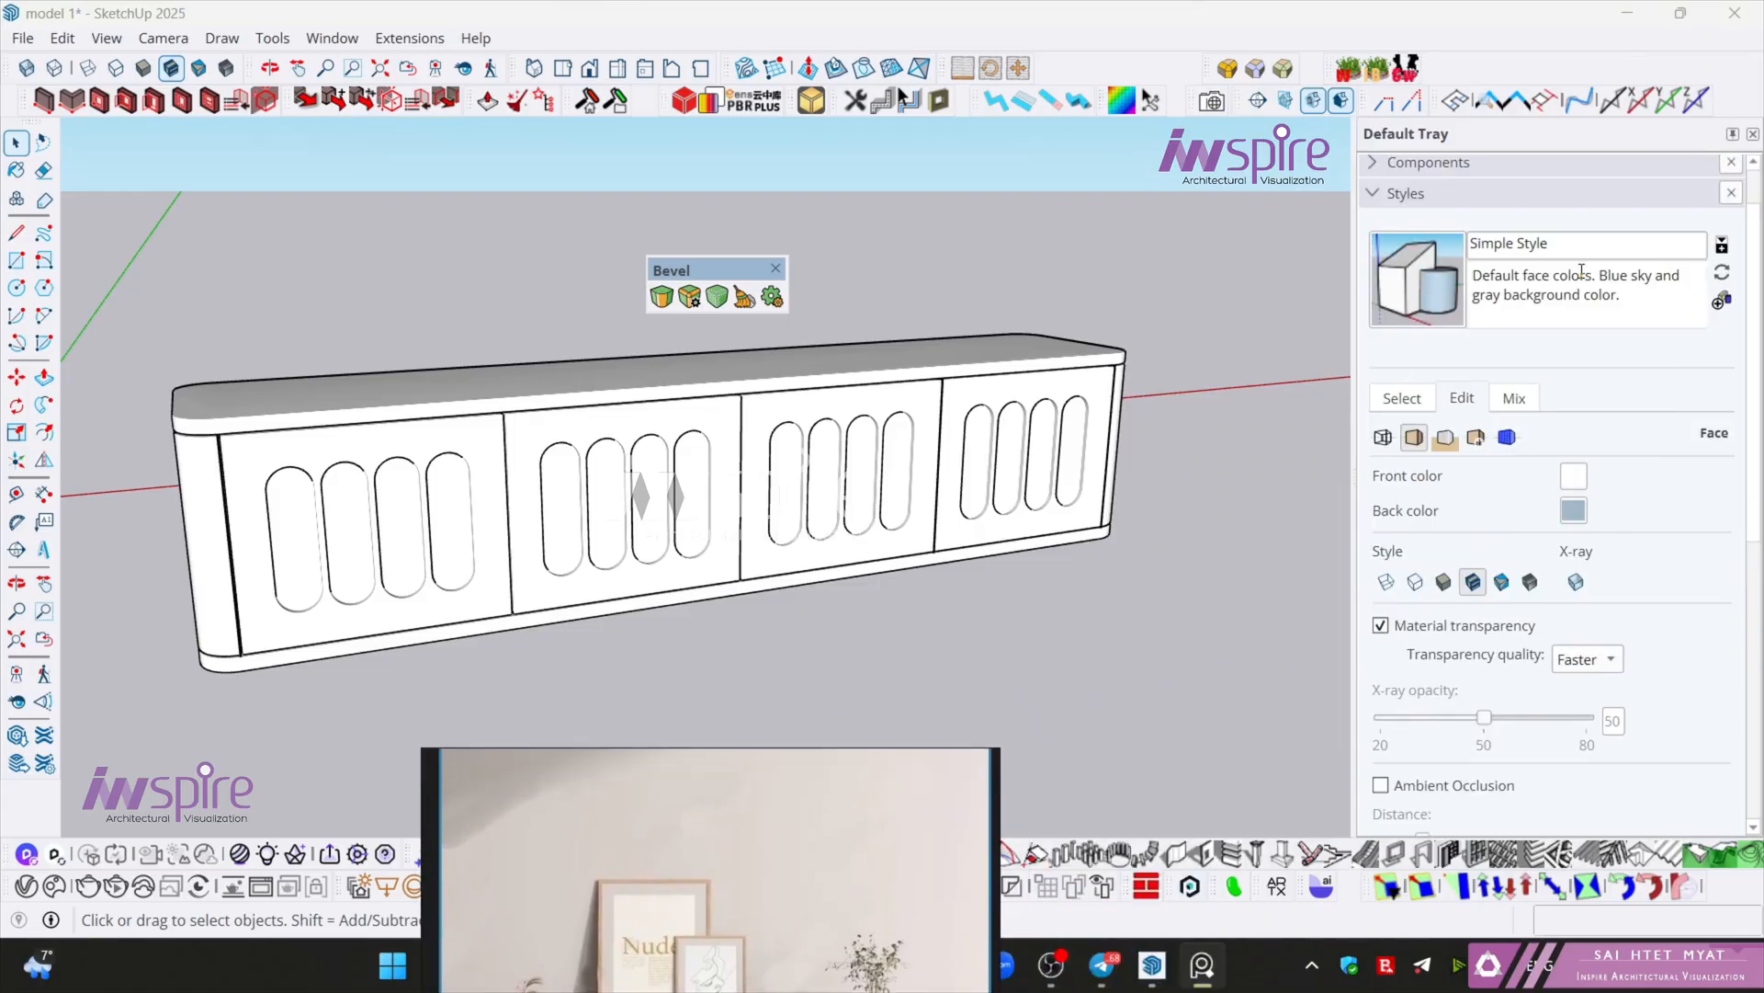
click(1414, 398)
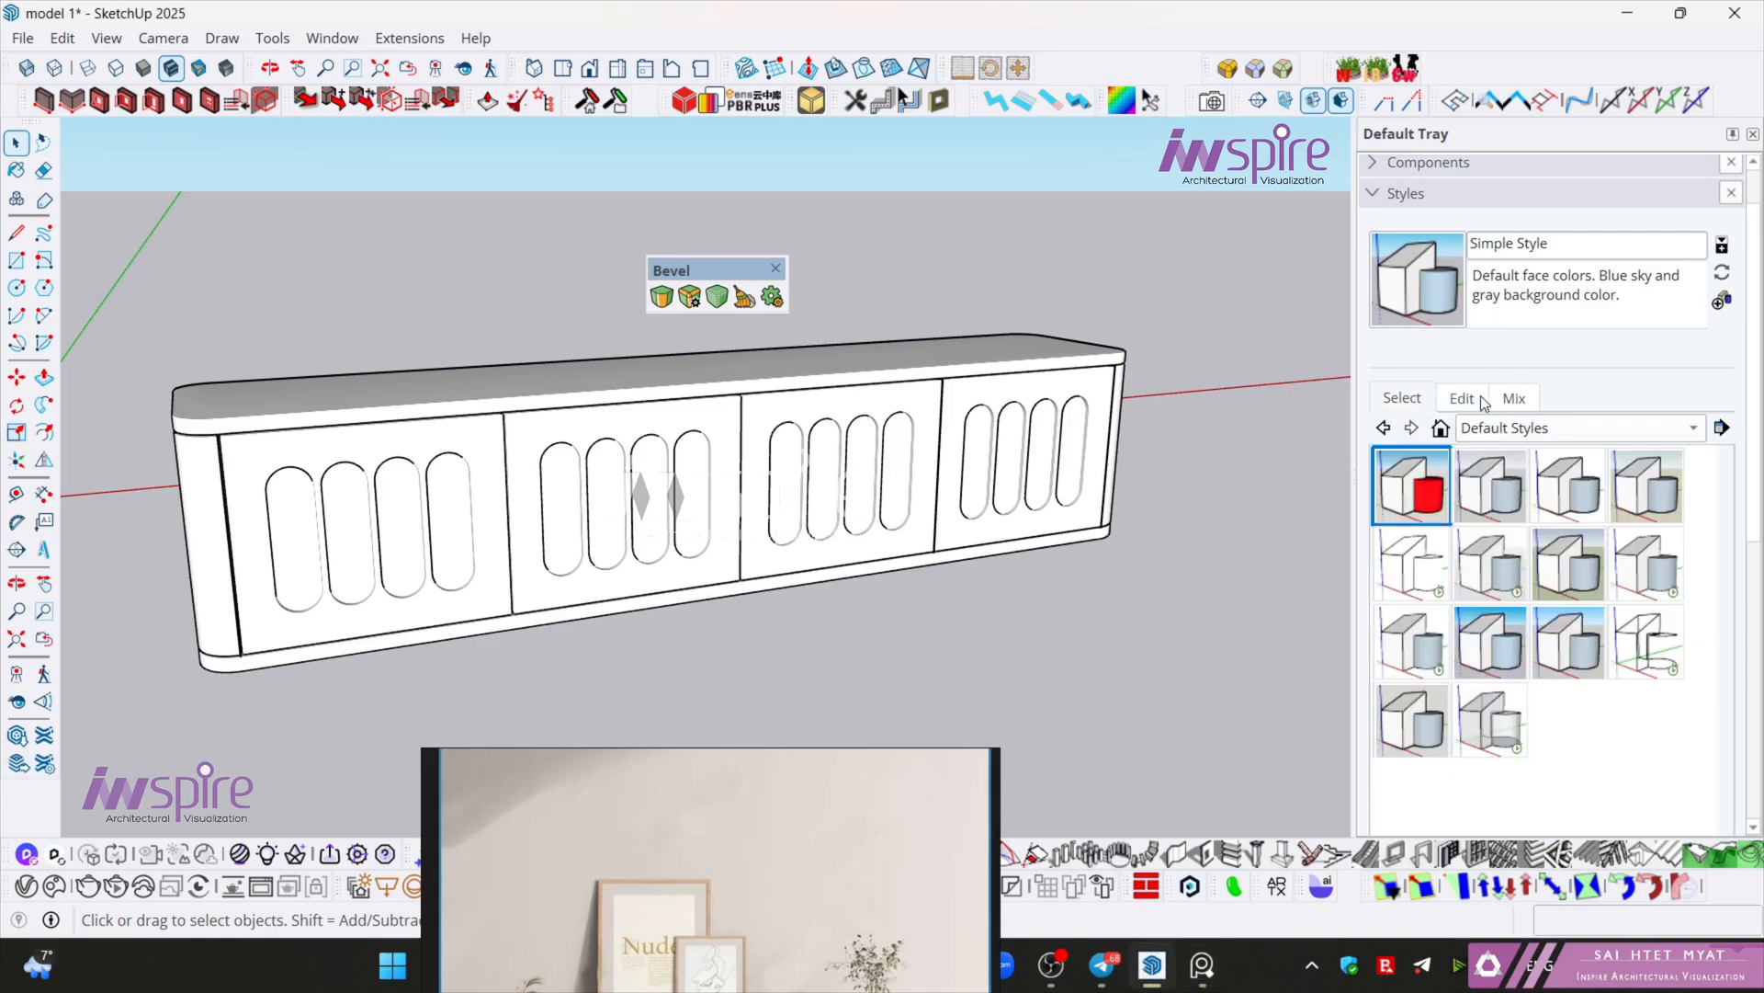
click(1465, 404)
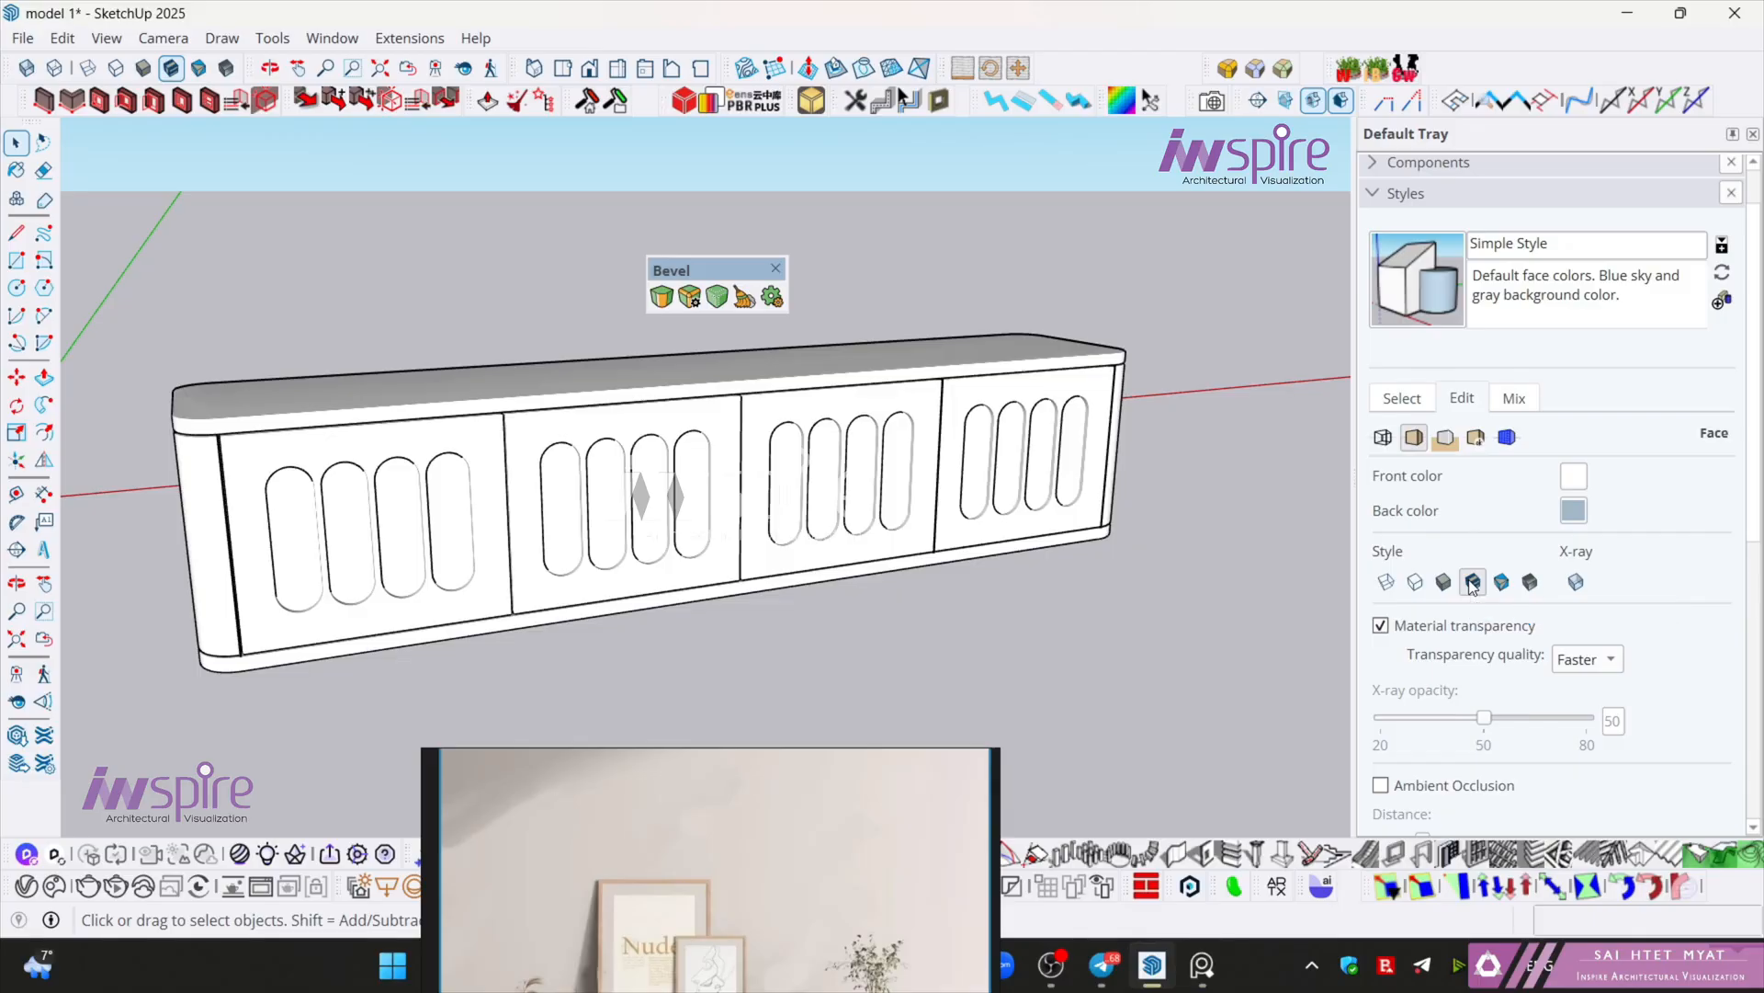
scroll(1507, 557, down, 1)
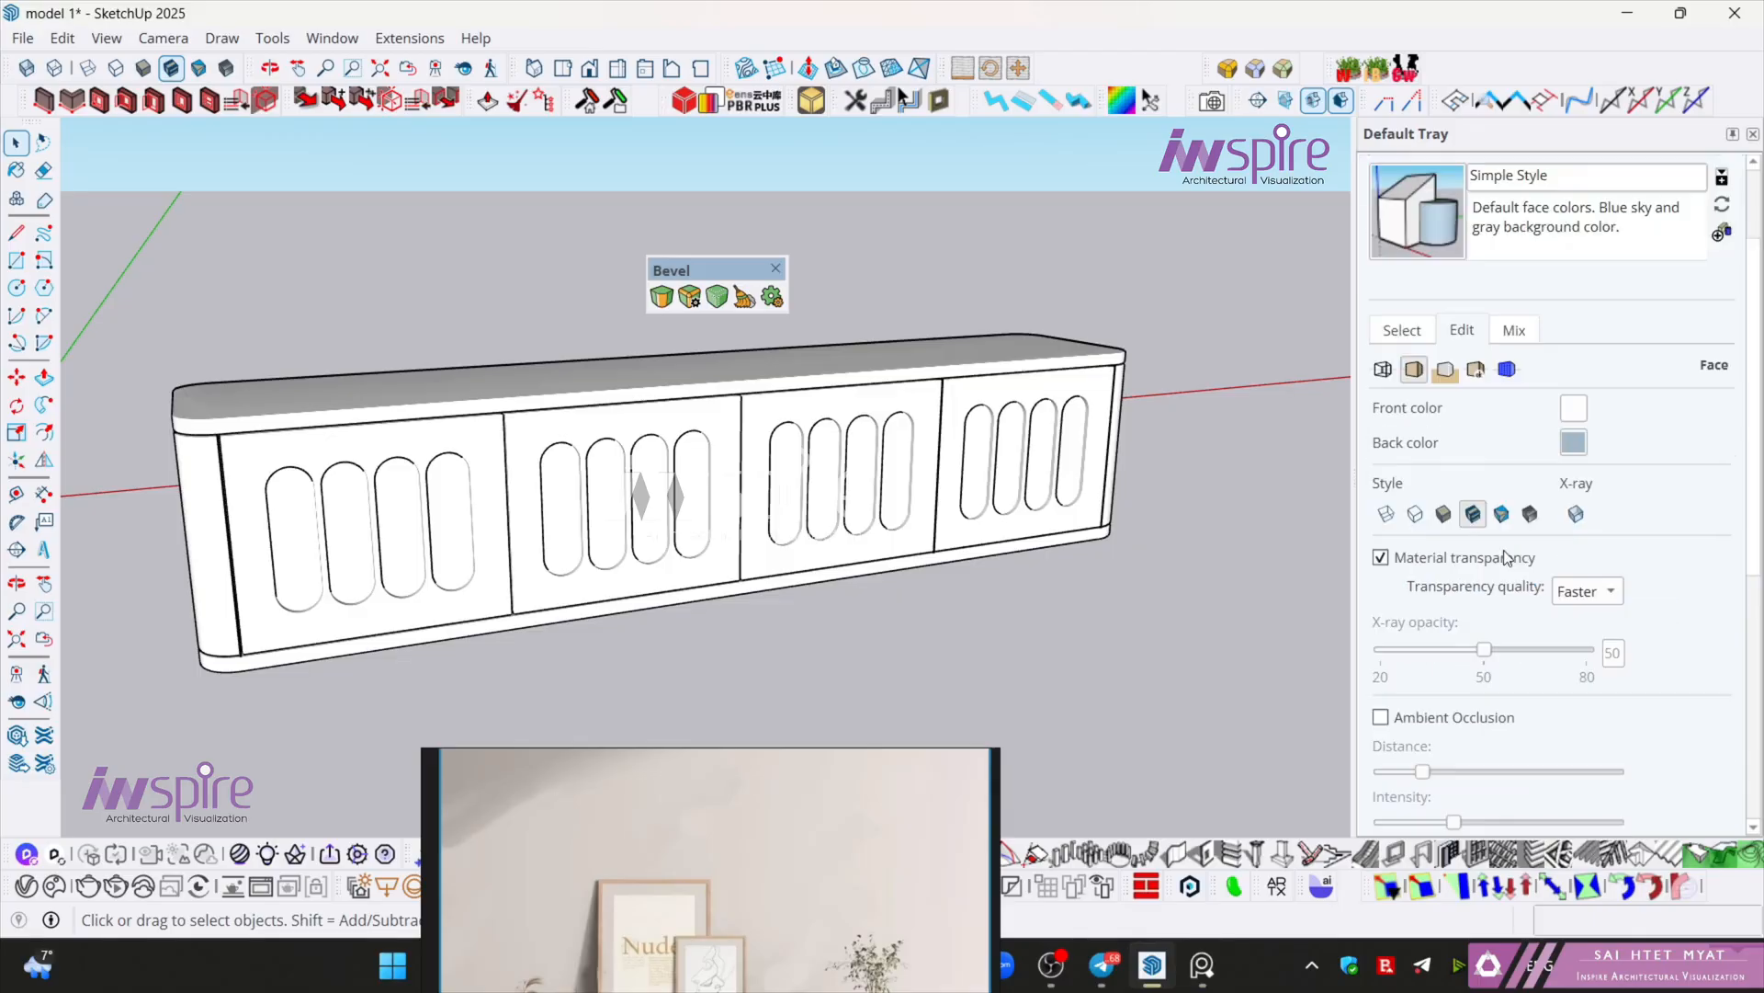
click(1445, 371)
click(1415, 372)
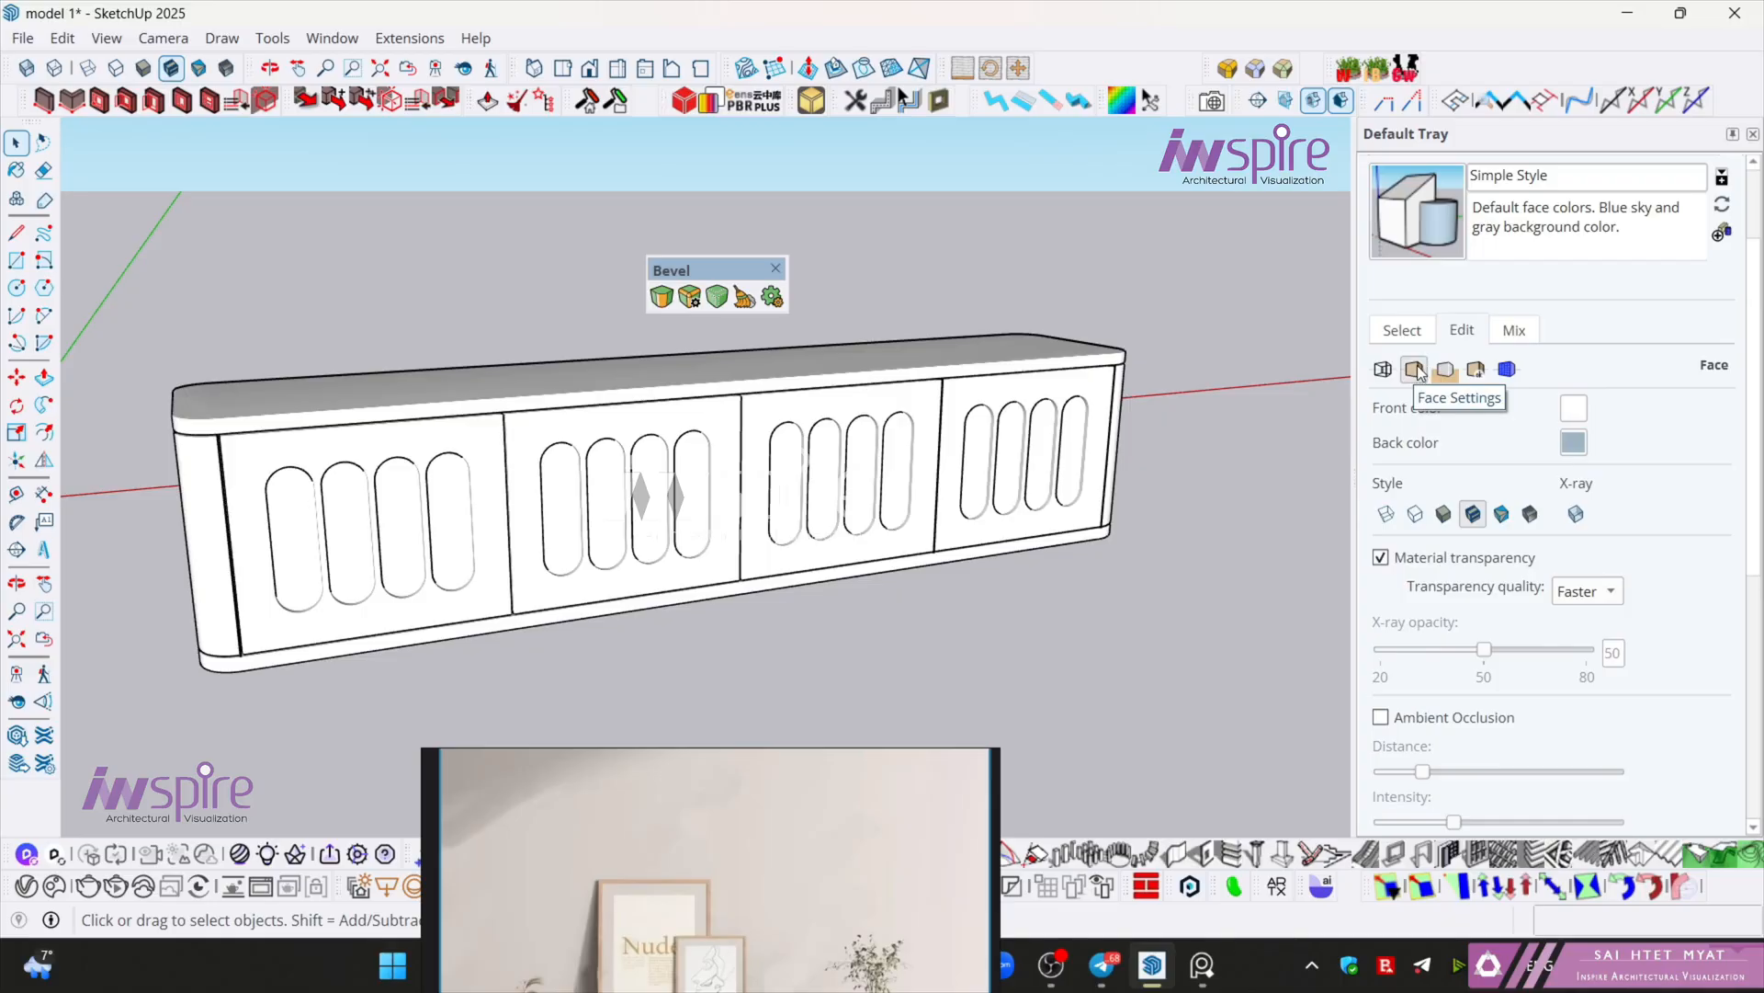
scroll(1406, 726, down, 1)
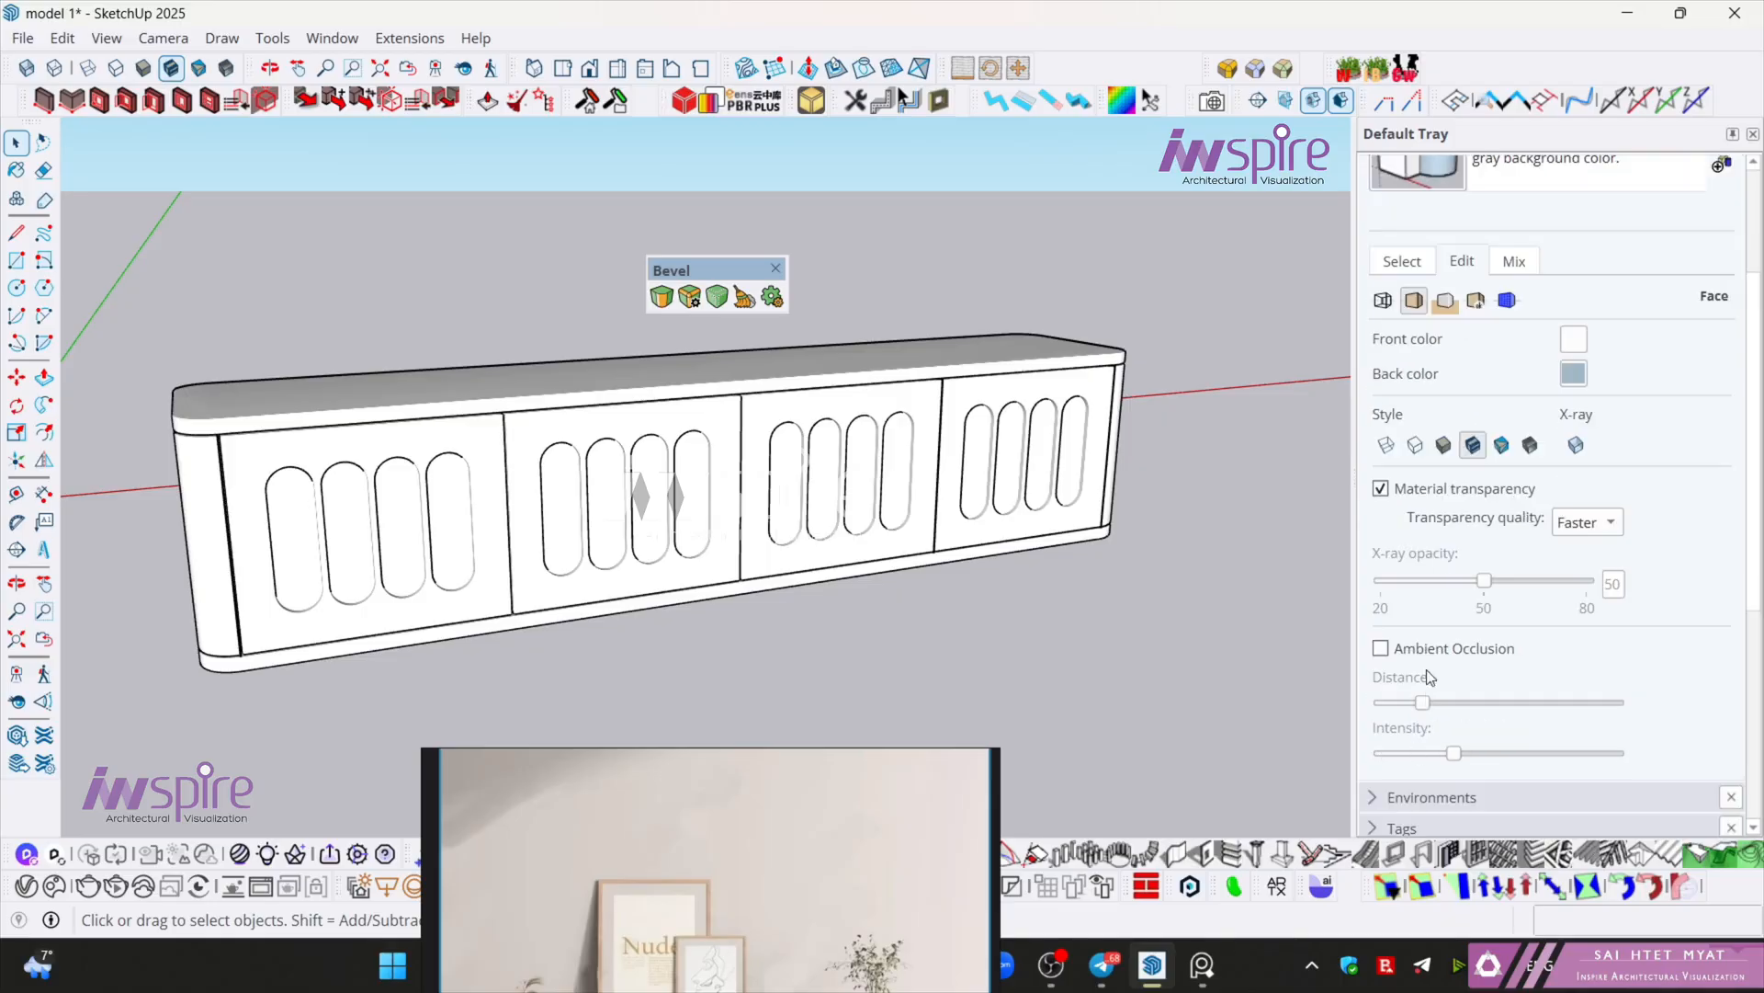
click(1381, 649)
middle_drag(807, 583, 1064, 587)
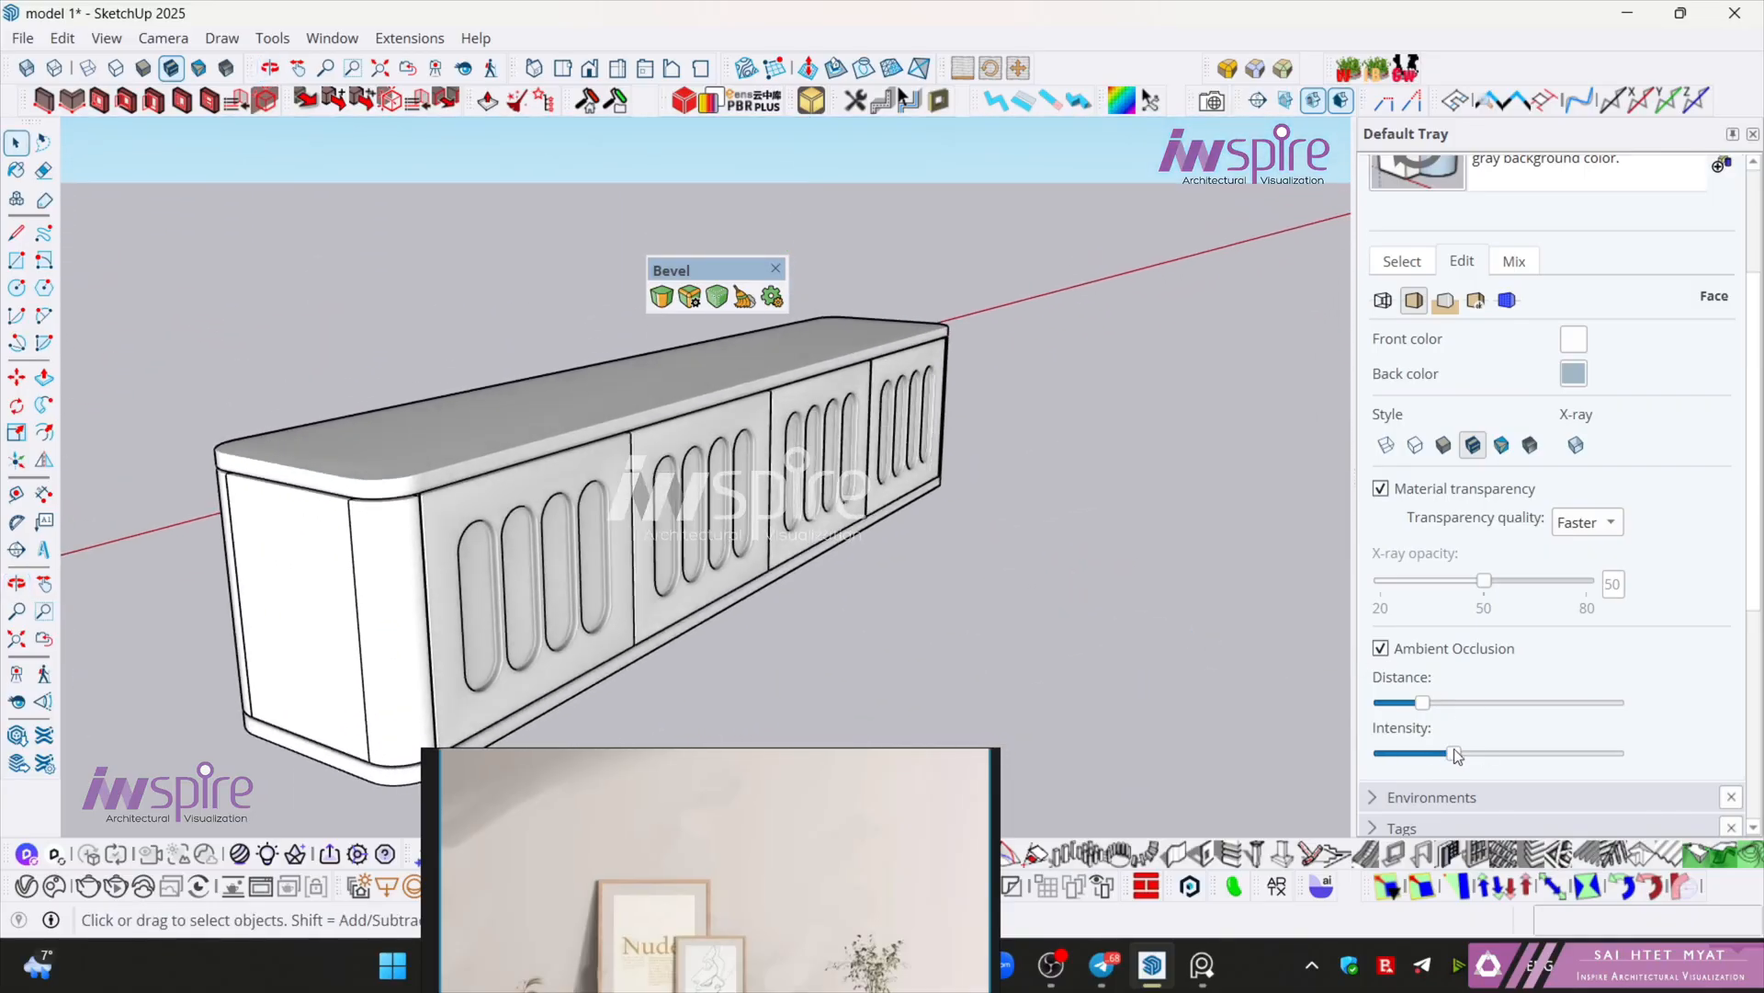
- Adjust the ambient occlusion, lowering the distance to just above its minimum and the intensity to about a fifth of its range
drag(1535, 749, 1656, 759)
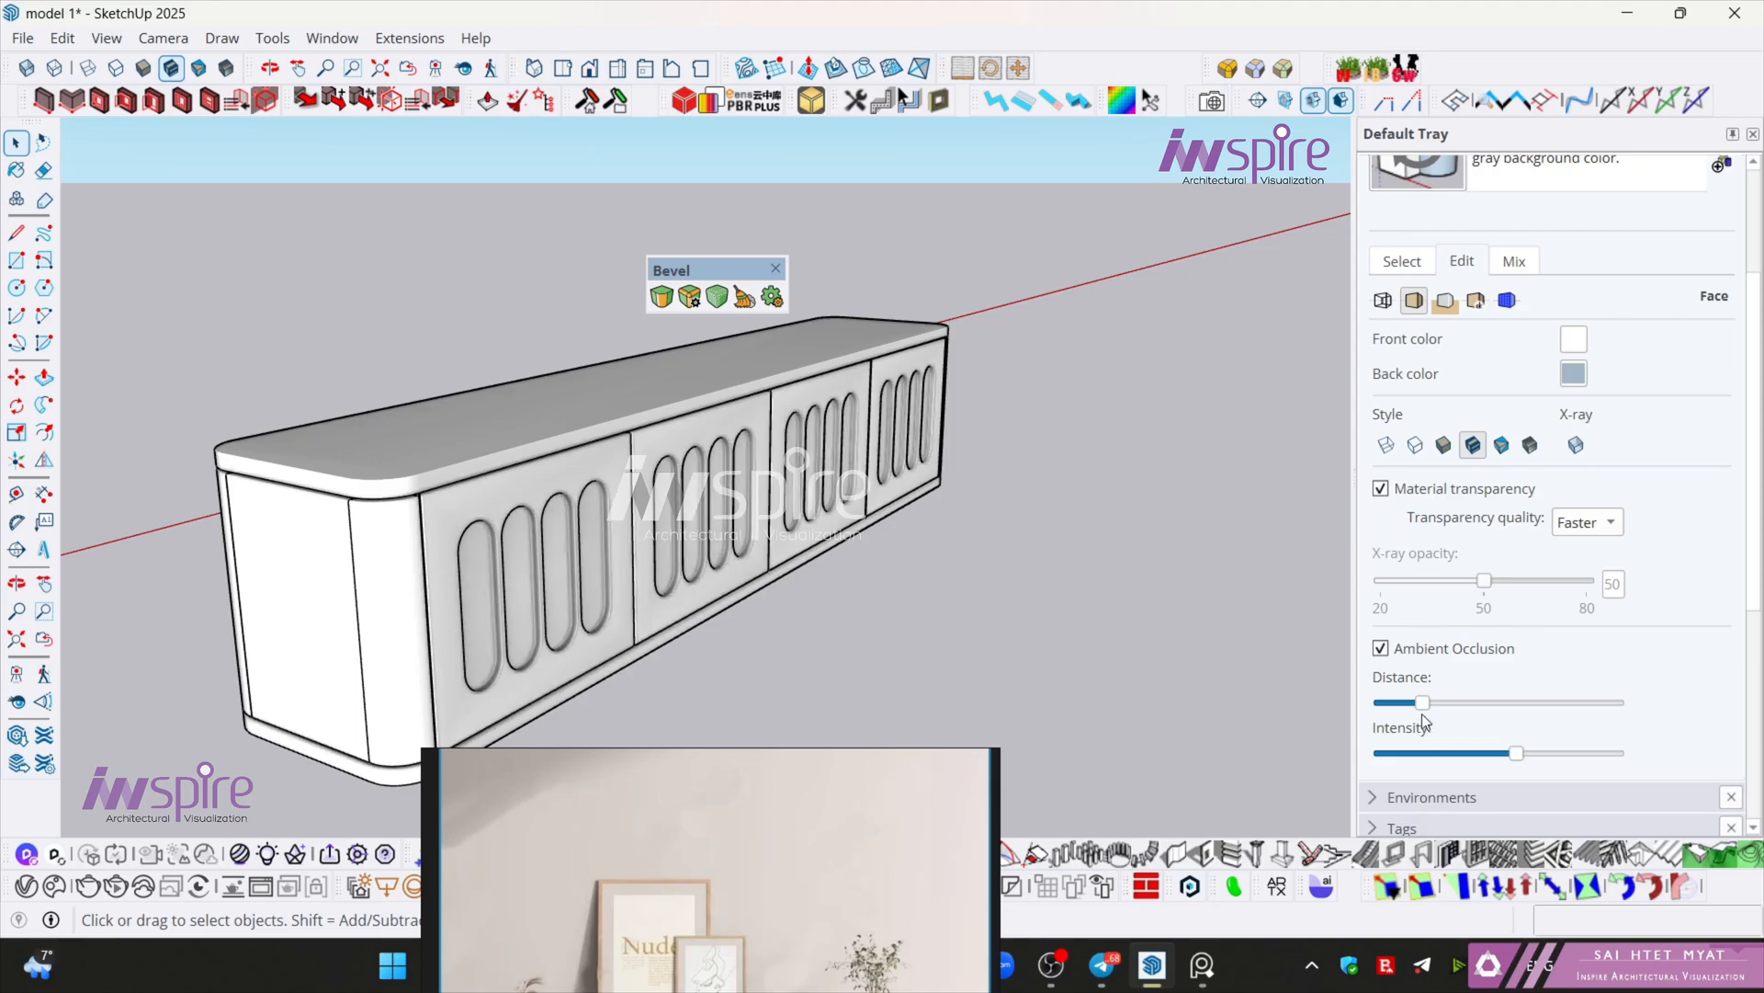
mouse_move(1424, 702)
mouse_down()
mouse_move(1621, 706)
mouse_move(1623, 721)
mouse_move(1423, 728)
mouse_move(1440, 754)
mouse_up()
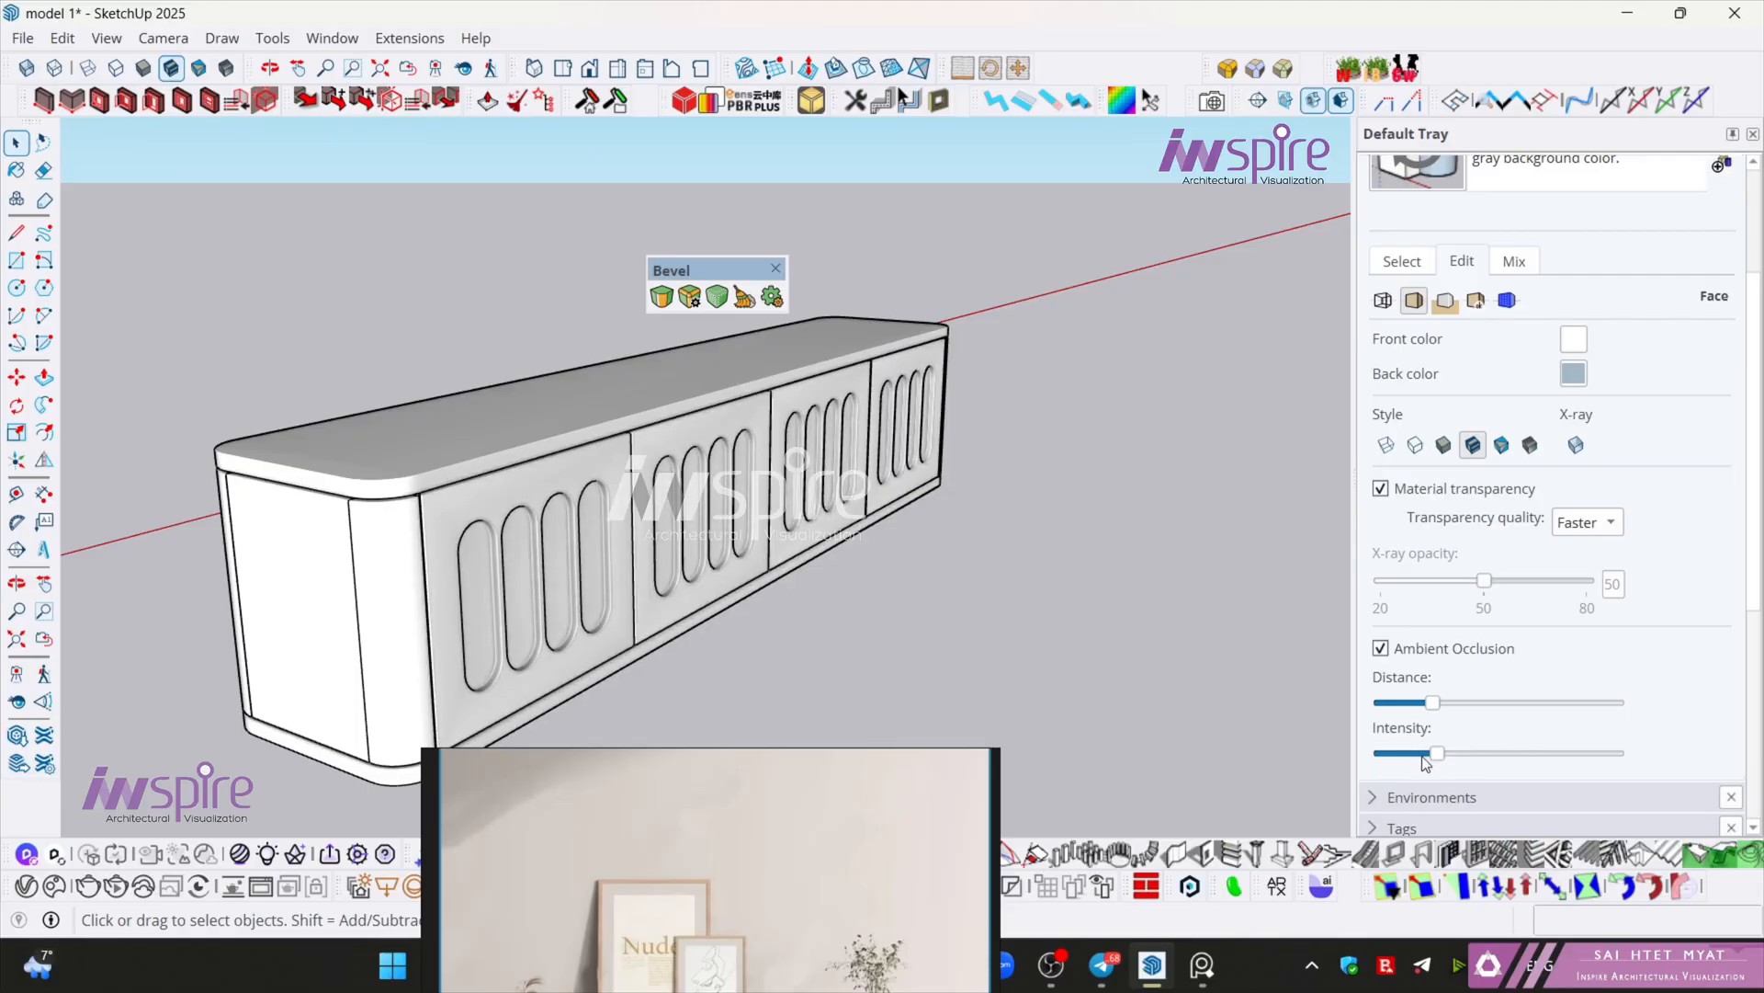
scroll(768, 695, up, 6)
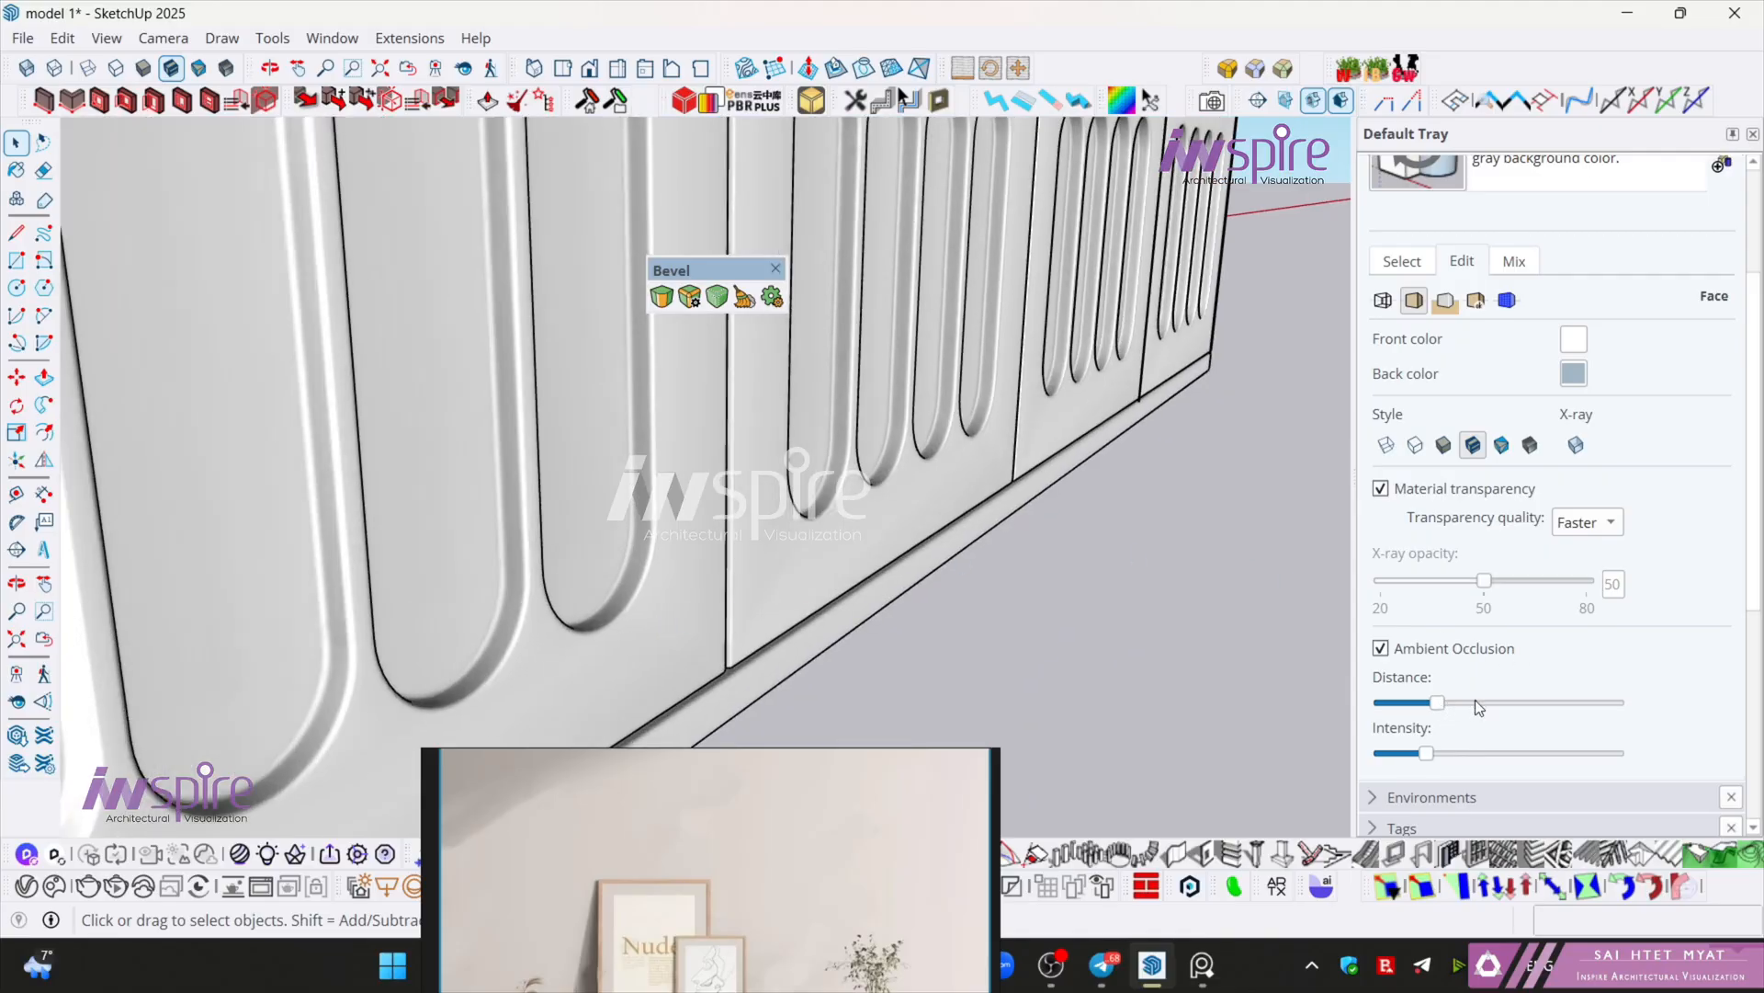
drag(1437, 702, 1303, 692)
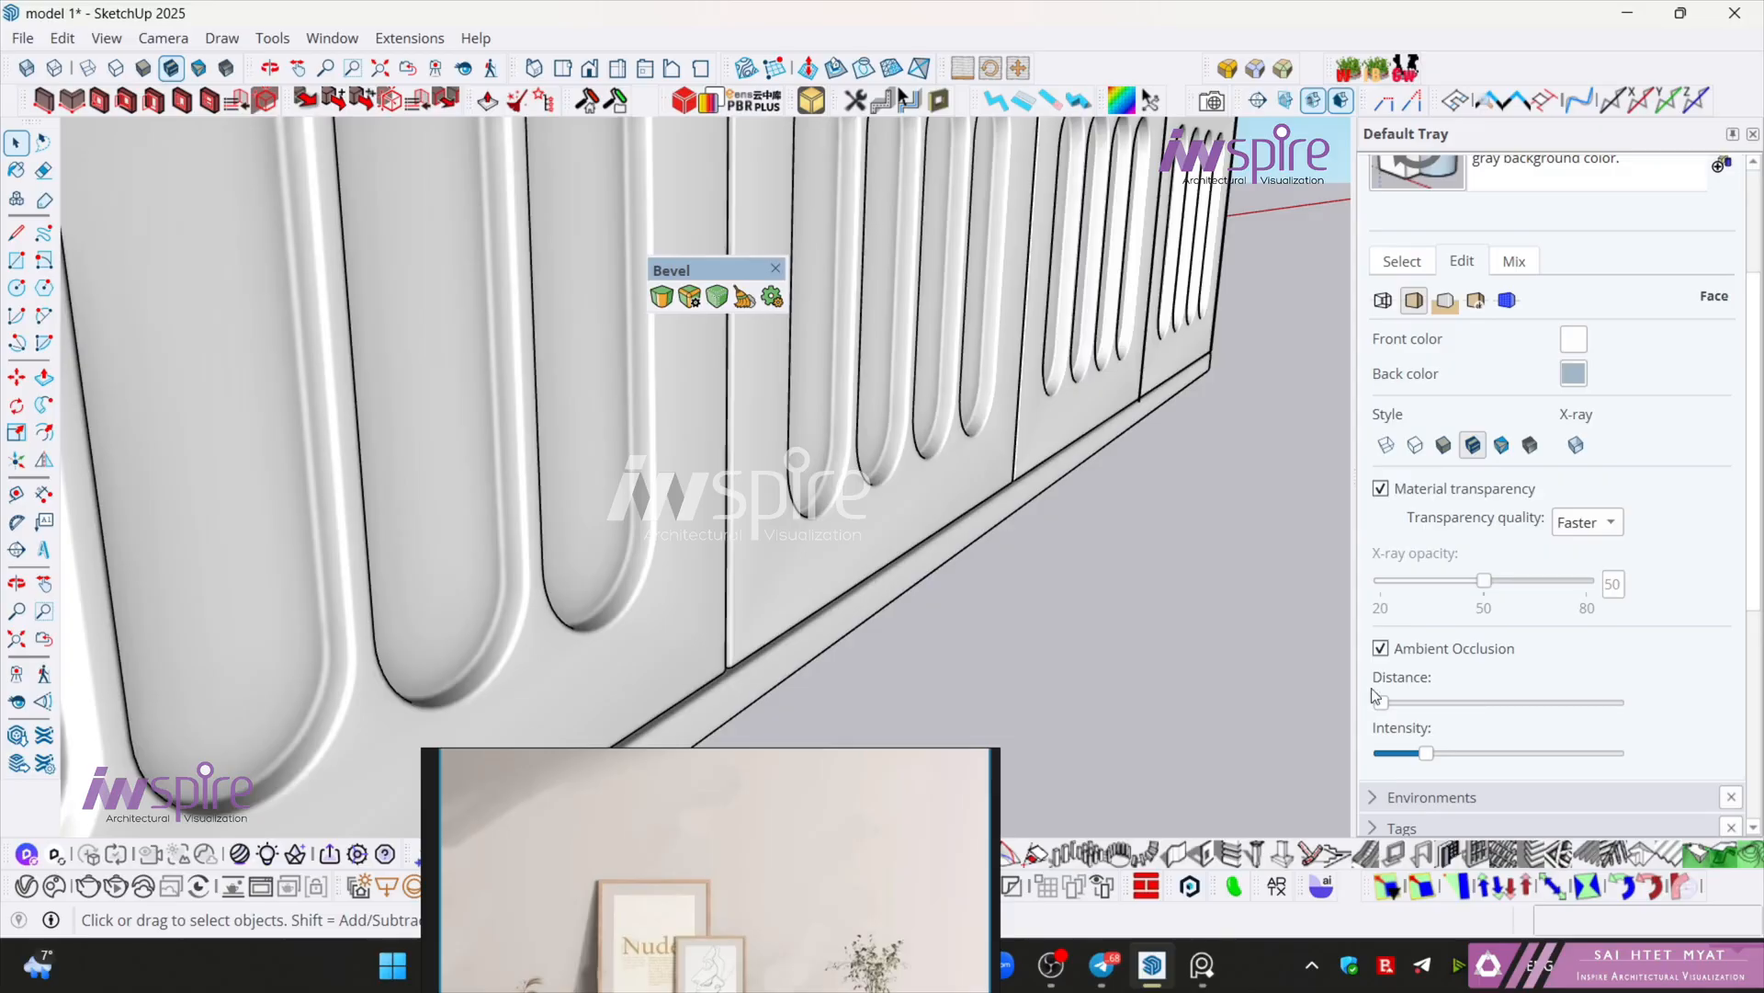
mouse_move(1327, 689)
mouse_down()
mouse_move(1413, 702)
mouse_move(1358, 705)
mouse_move(1412, 710)
mouse_move(1351, 753)
mouse_move(1451, 765)
mouse_move(1363, 773)
mouse_move(1426, 766)
mouse_up()
- Move the reference image back up beside the model and bring the full door fronts into view
mouse_move(793, 800)
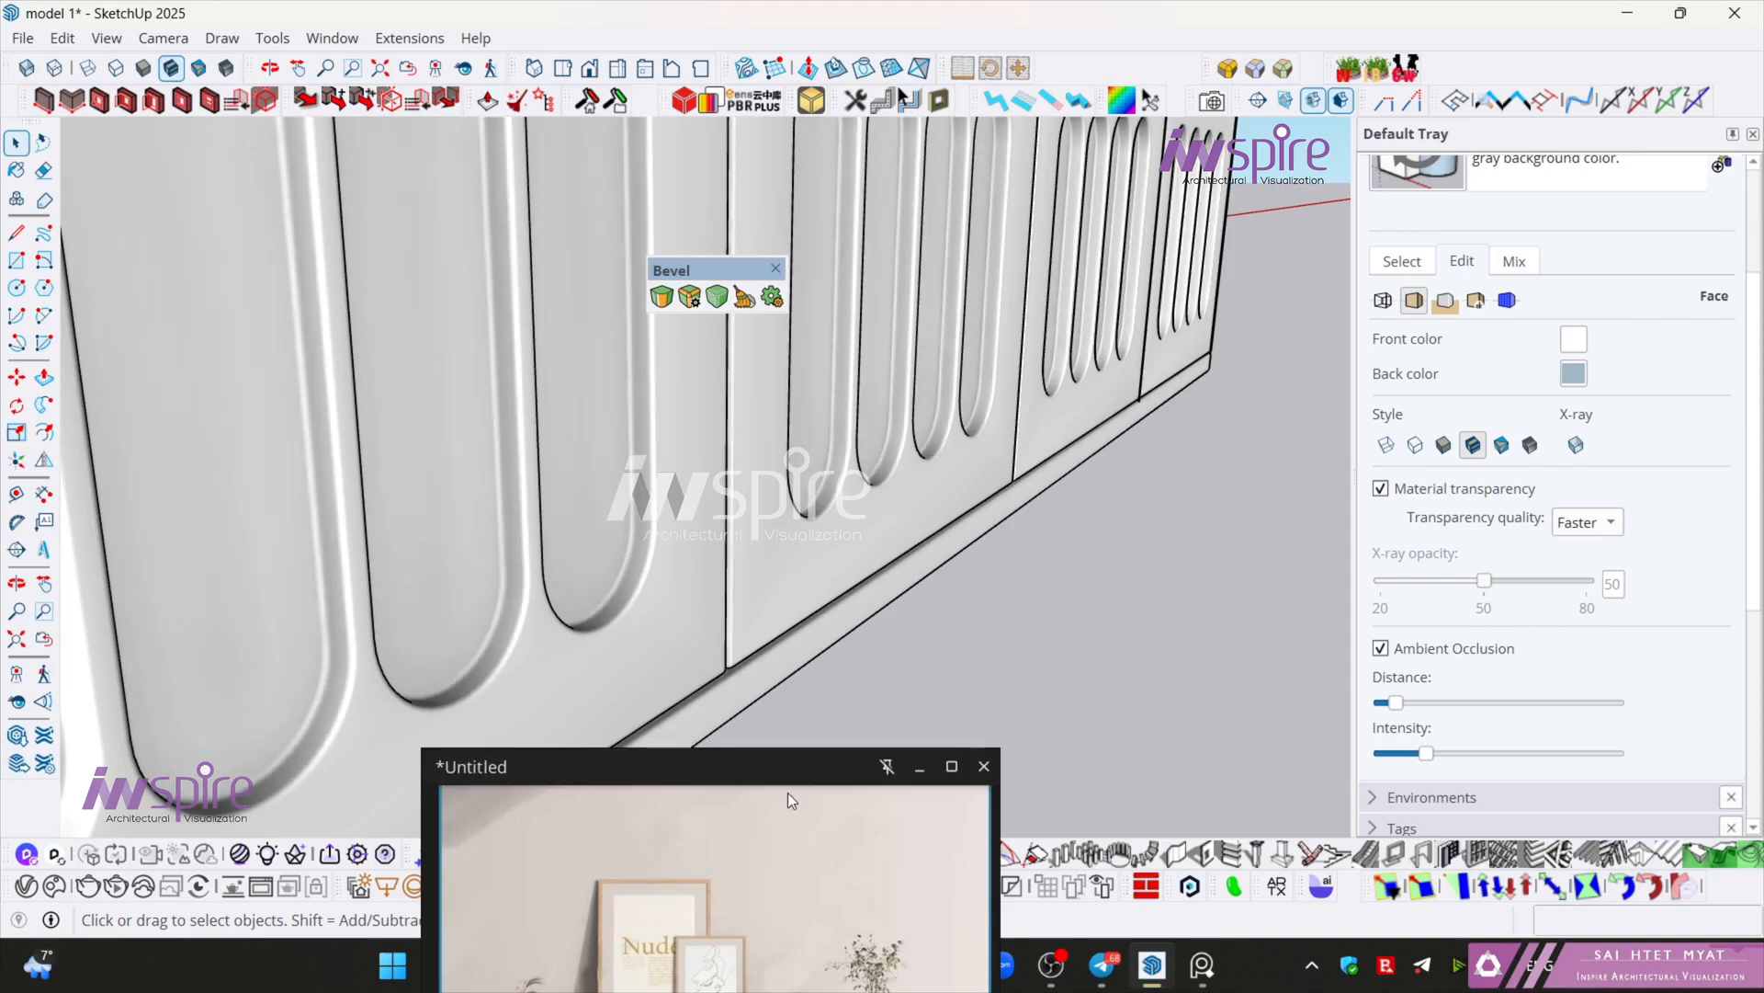
mouse_move(768, 782)
mouse_down()
mouse_move(1466, 188)
mouse_move(1588, 127)
mouse_up()
scroll(1011, 570, down, 5)
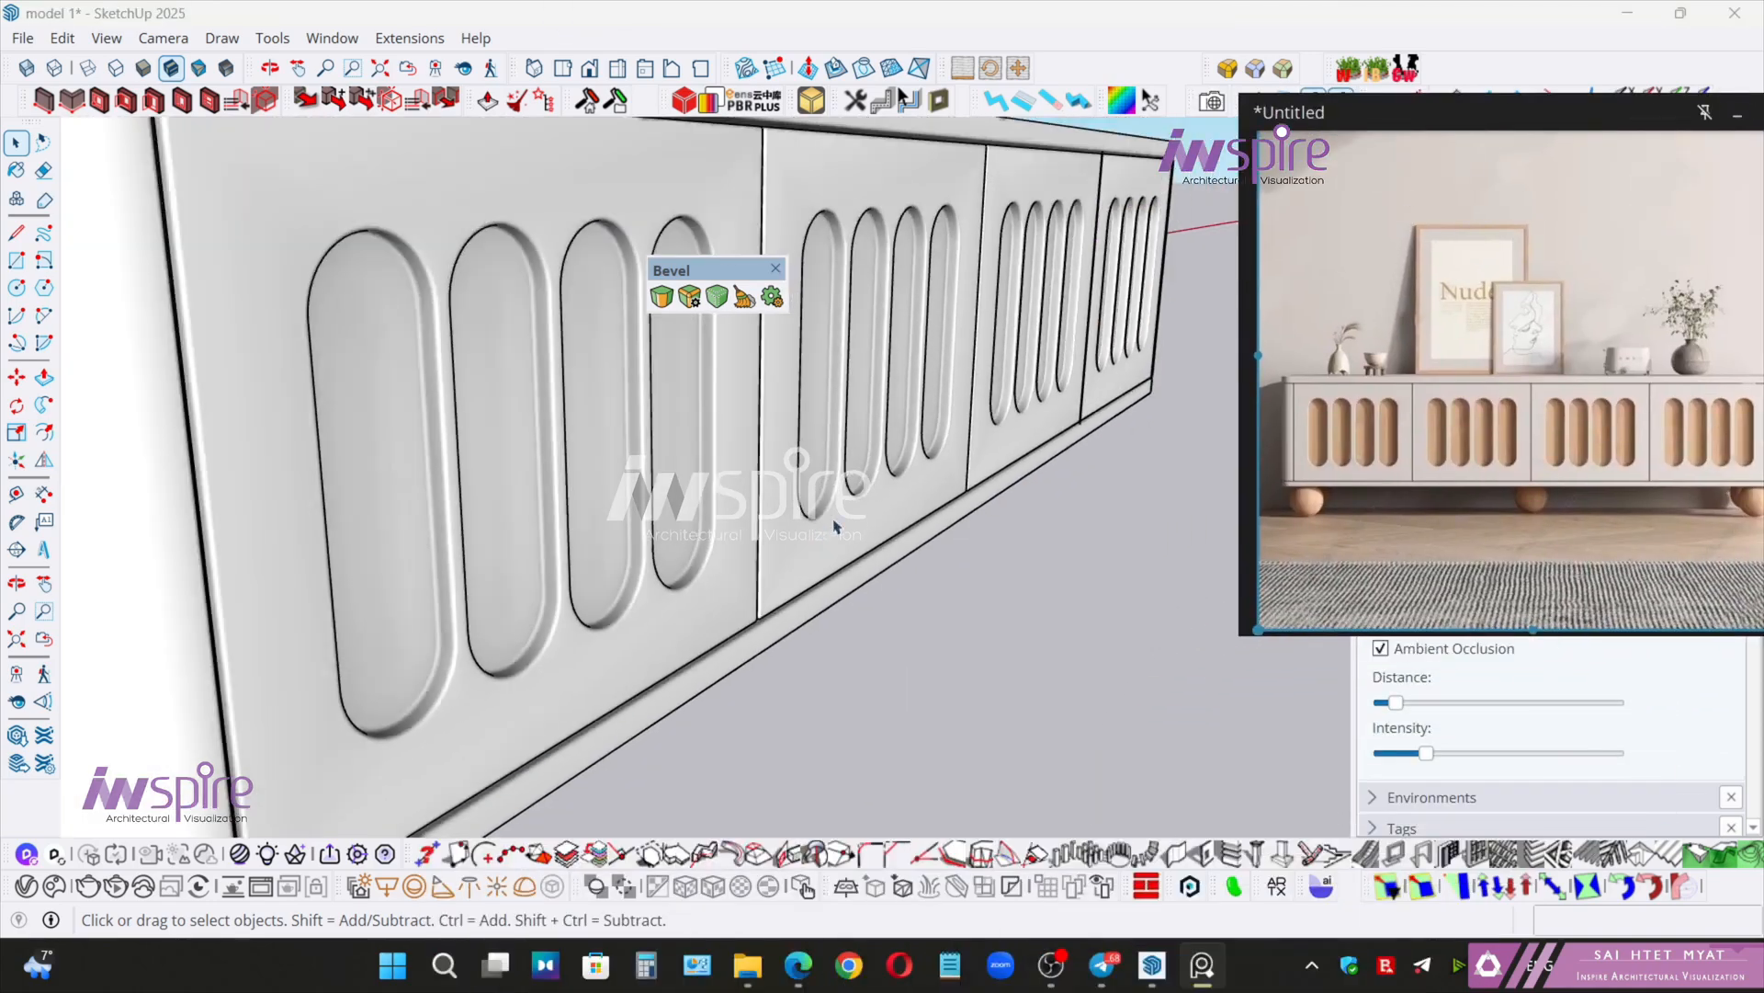
- Place the reference image beside the model and enlarge it on the cabinet's round ball foot to examine its shape
mouse_move(1011, 569)
middle_down()
mouse_move(1106, 622)
mouse_move(965, 598)
mouse_move(465, 591)
mouse_move(1023, 583)
mouse_move(1167, 557)
mouse_move(1030, 501)
mouse_move(970, 266)
mouse_move(960, 308)
mouse_move(1018, 603)
mouse_move(1090, 674)
mouse_move(1149, 644)
middle_up()
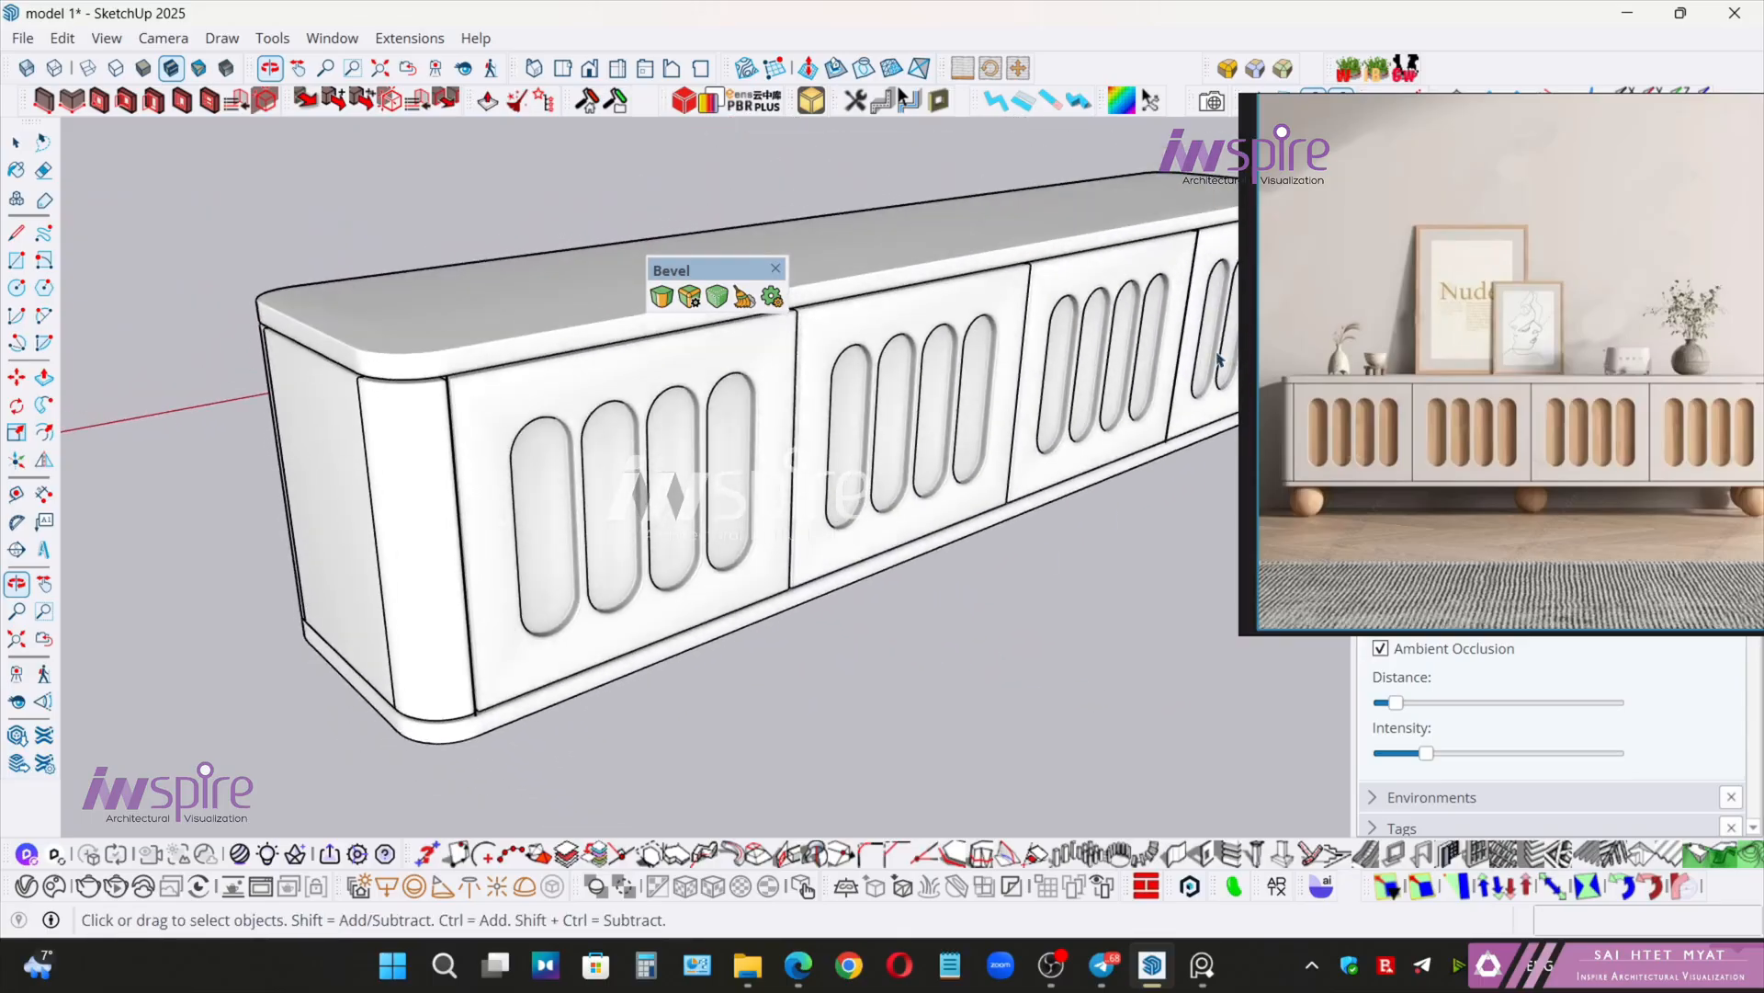
drag(1496, 98, 1143, 168)
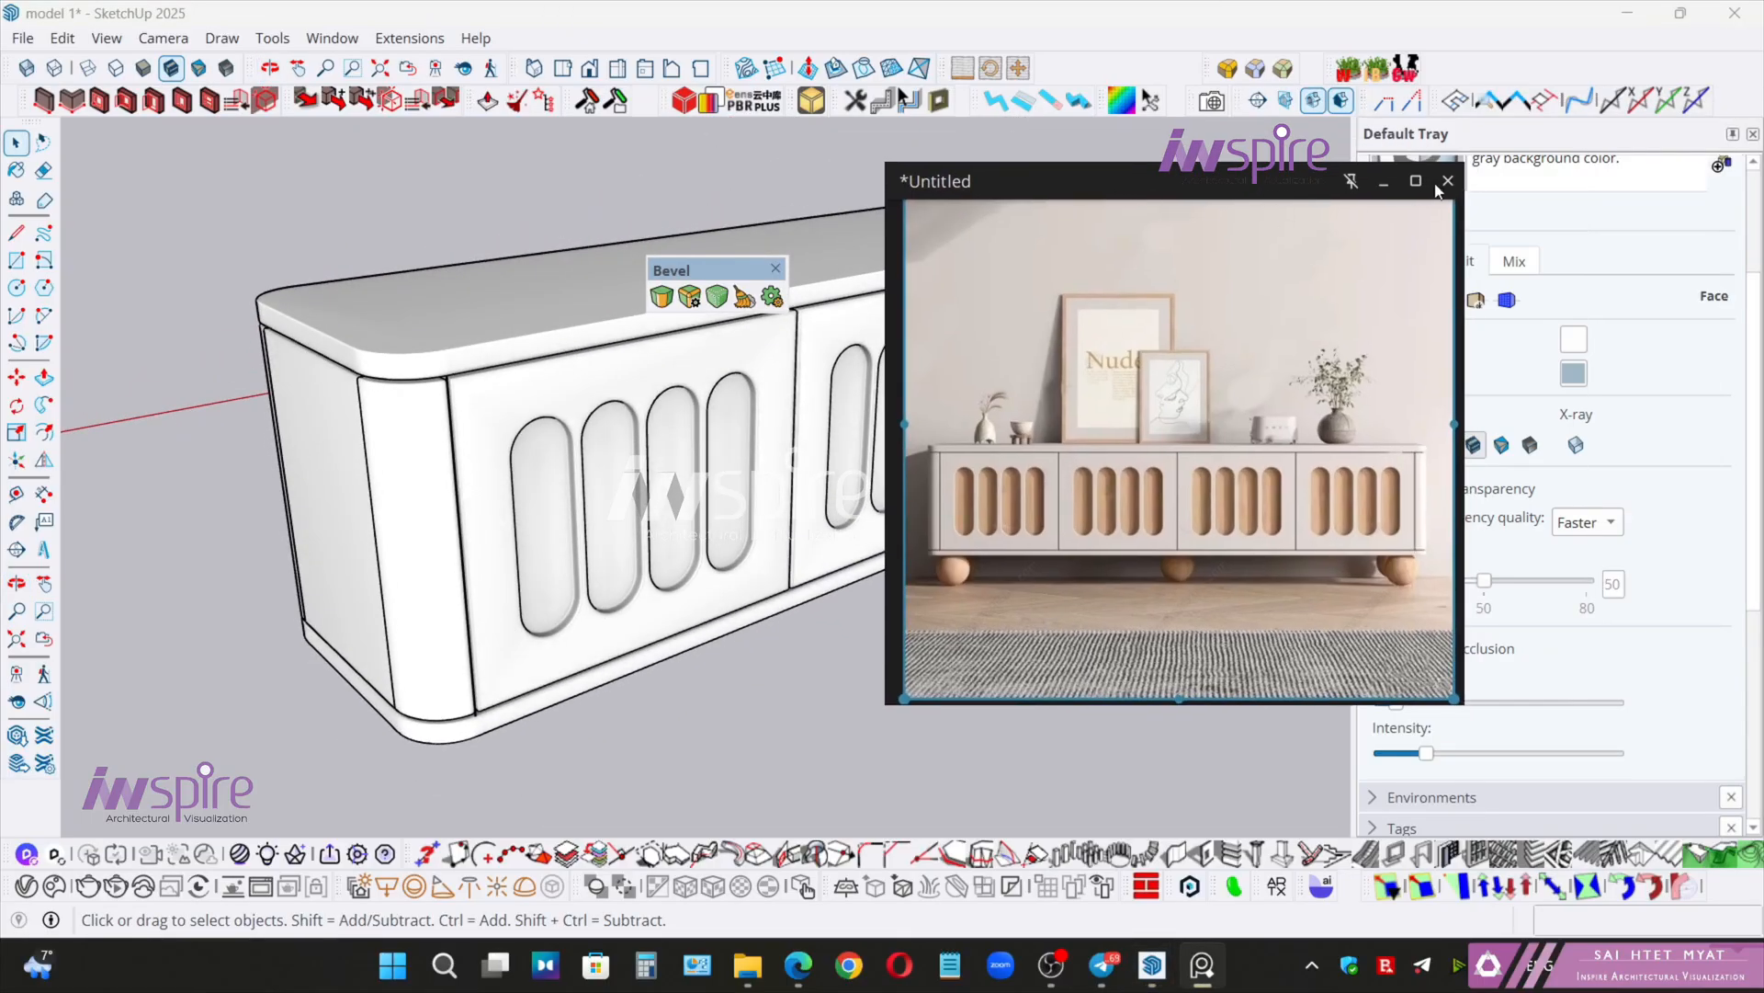
drag(1369, 193, 1641, 58)
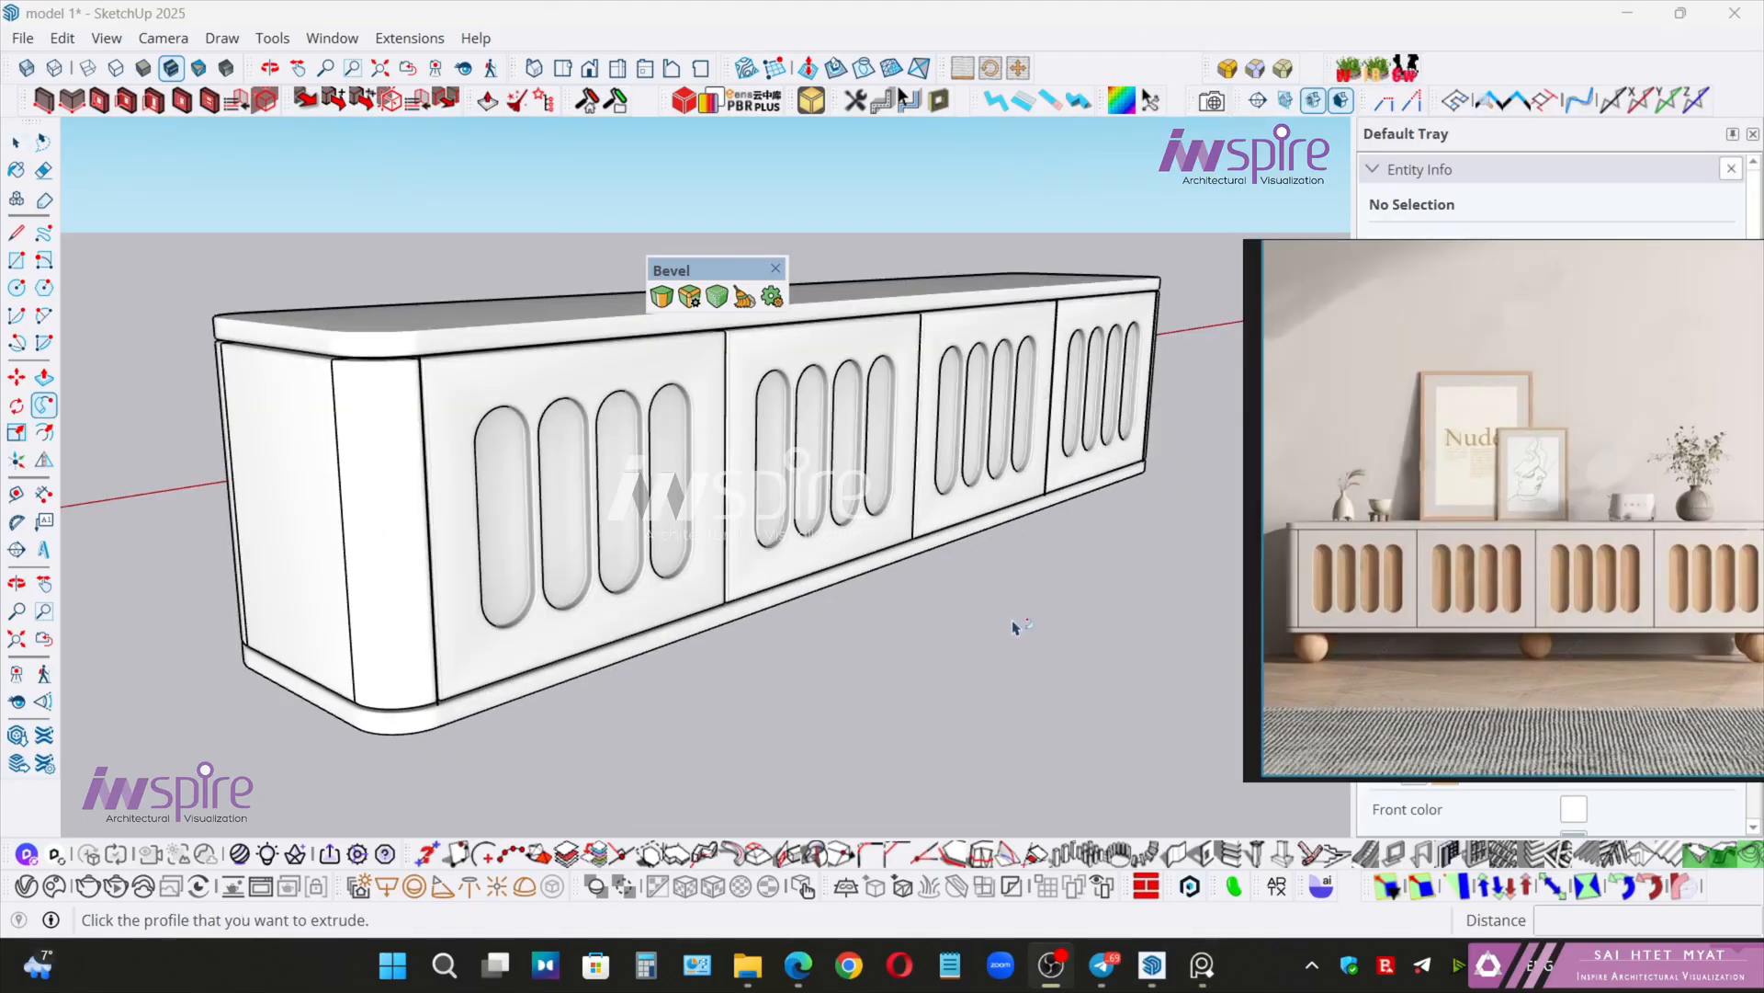
scroll(1337, 679, up, 5)
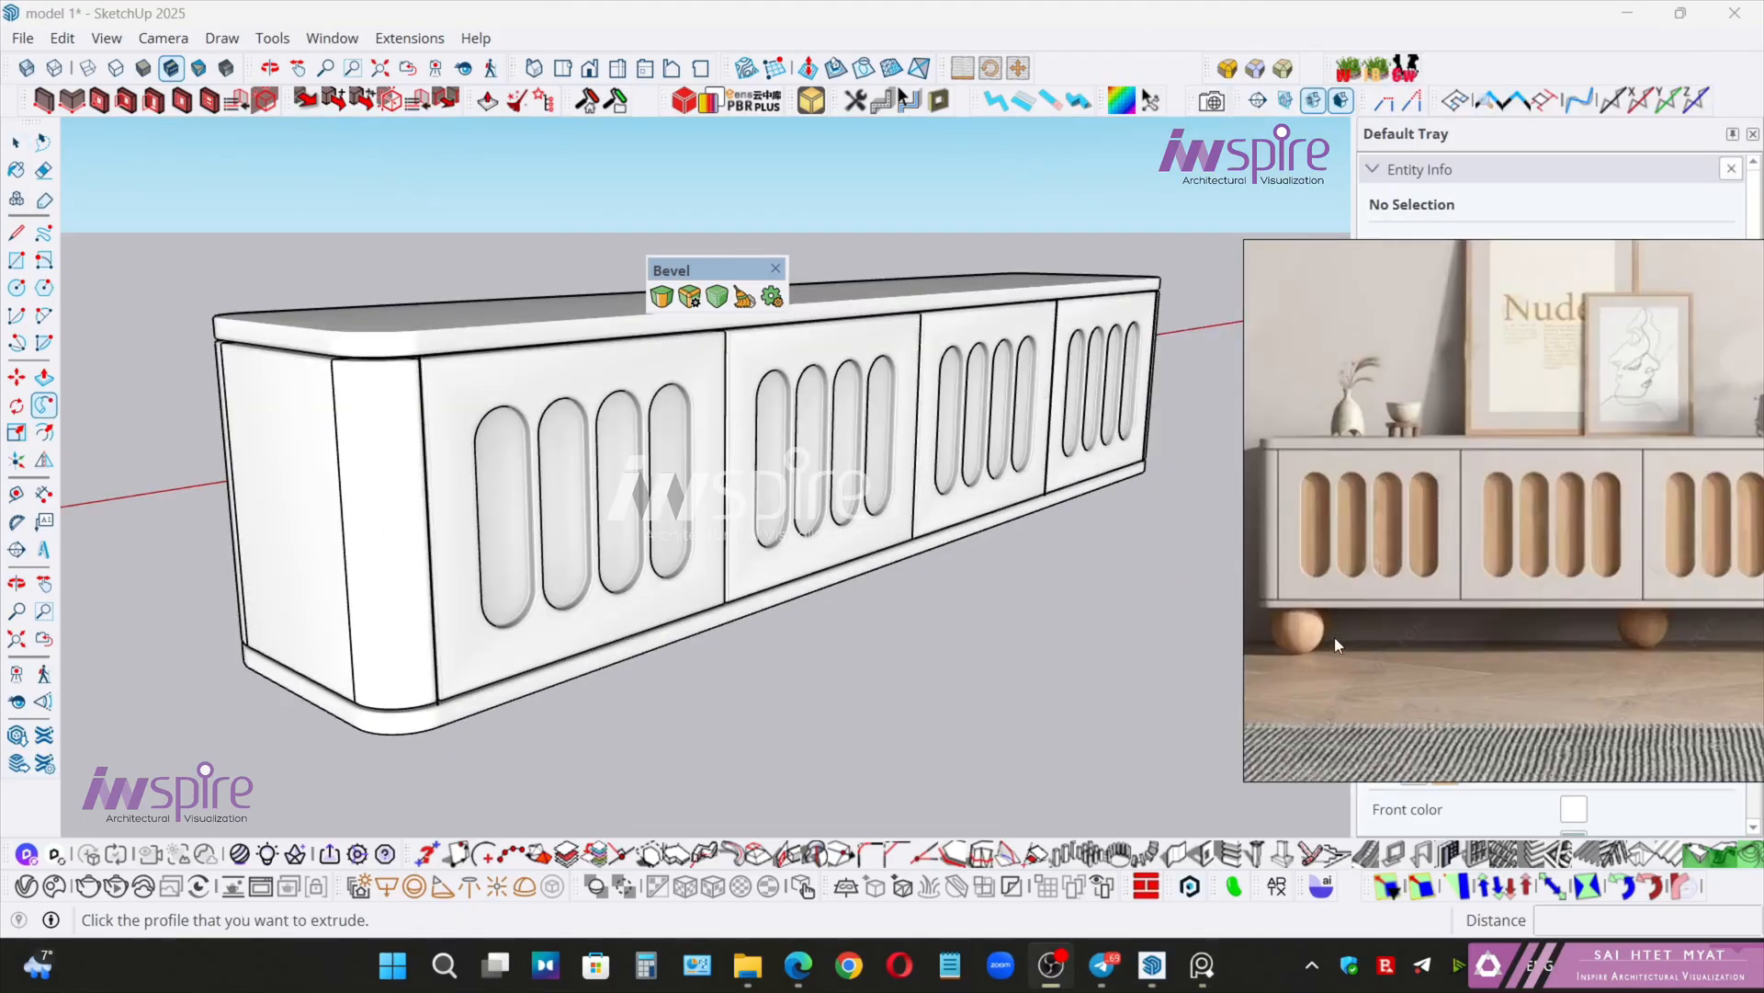
scroll(1378, 560, up, 2)
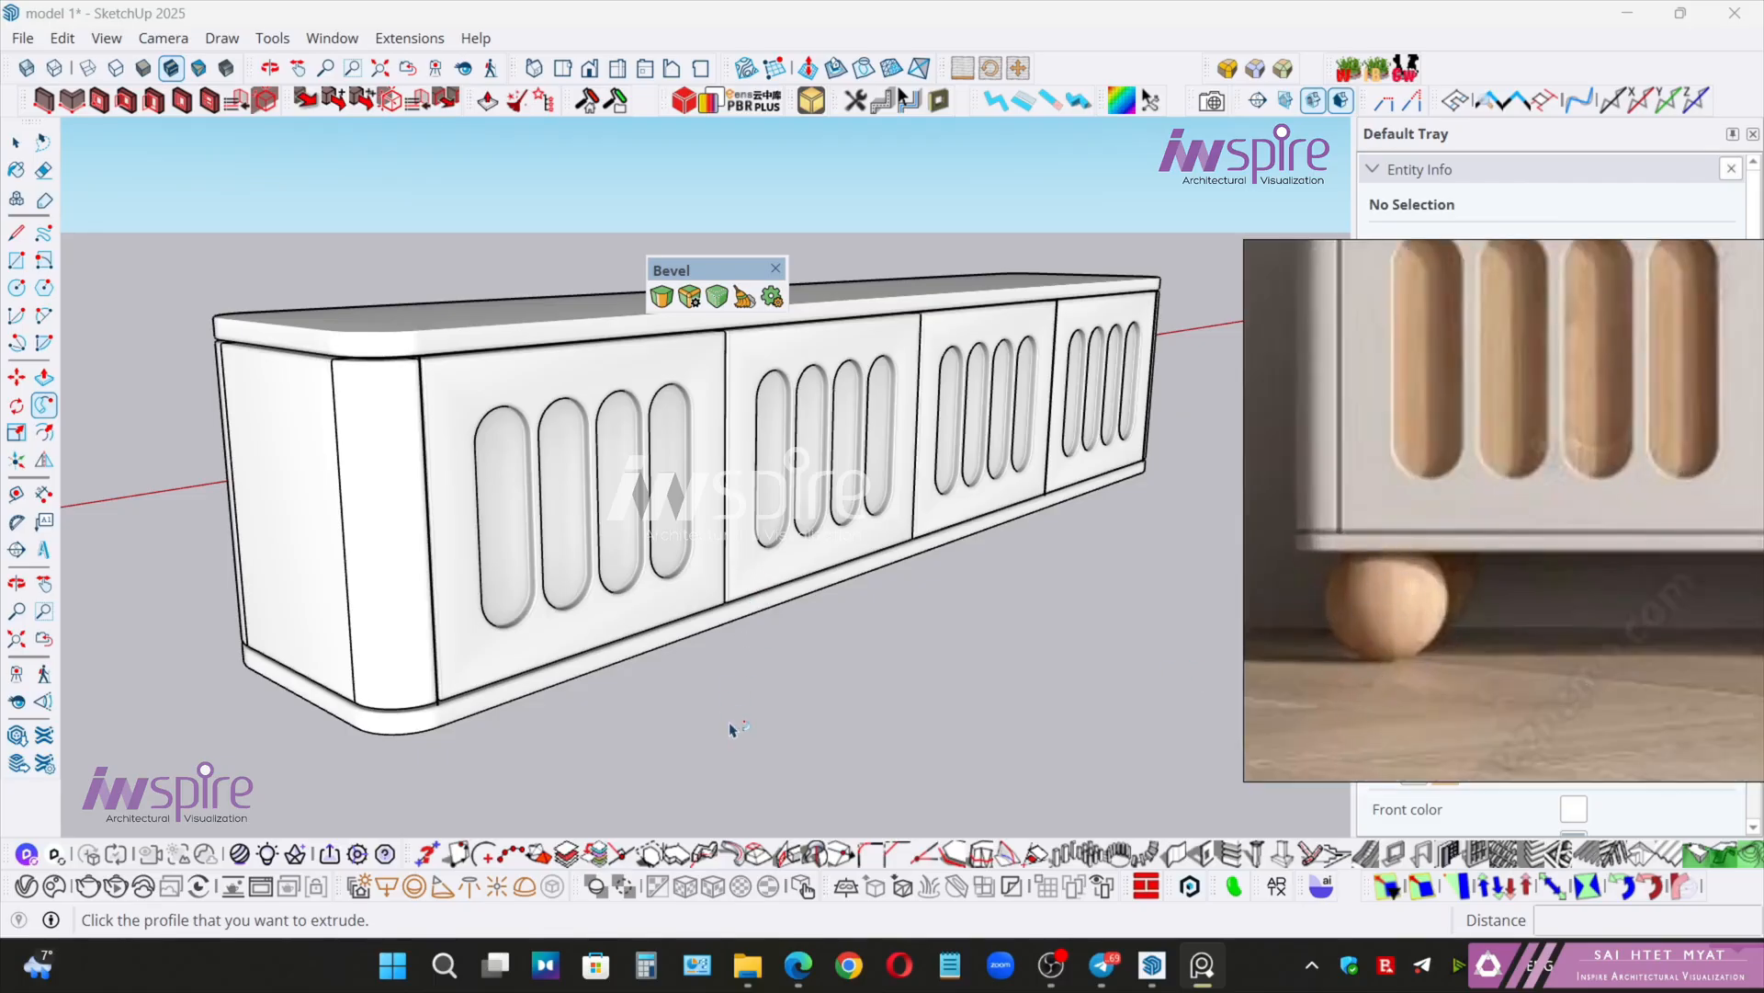
- Draw a circle with a 2" radius on the ground in front of the cabinet
mouse_move(732, 729)
middle_down()
mouse_move(729, 760)
mouse_move(760, 729)
mouse_move(752, 618)
mouse_move(761, 654)
middle_up()
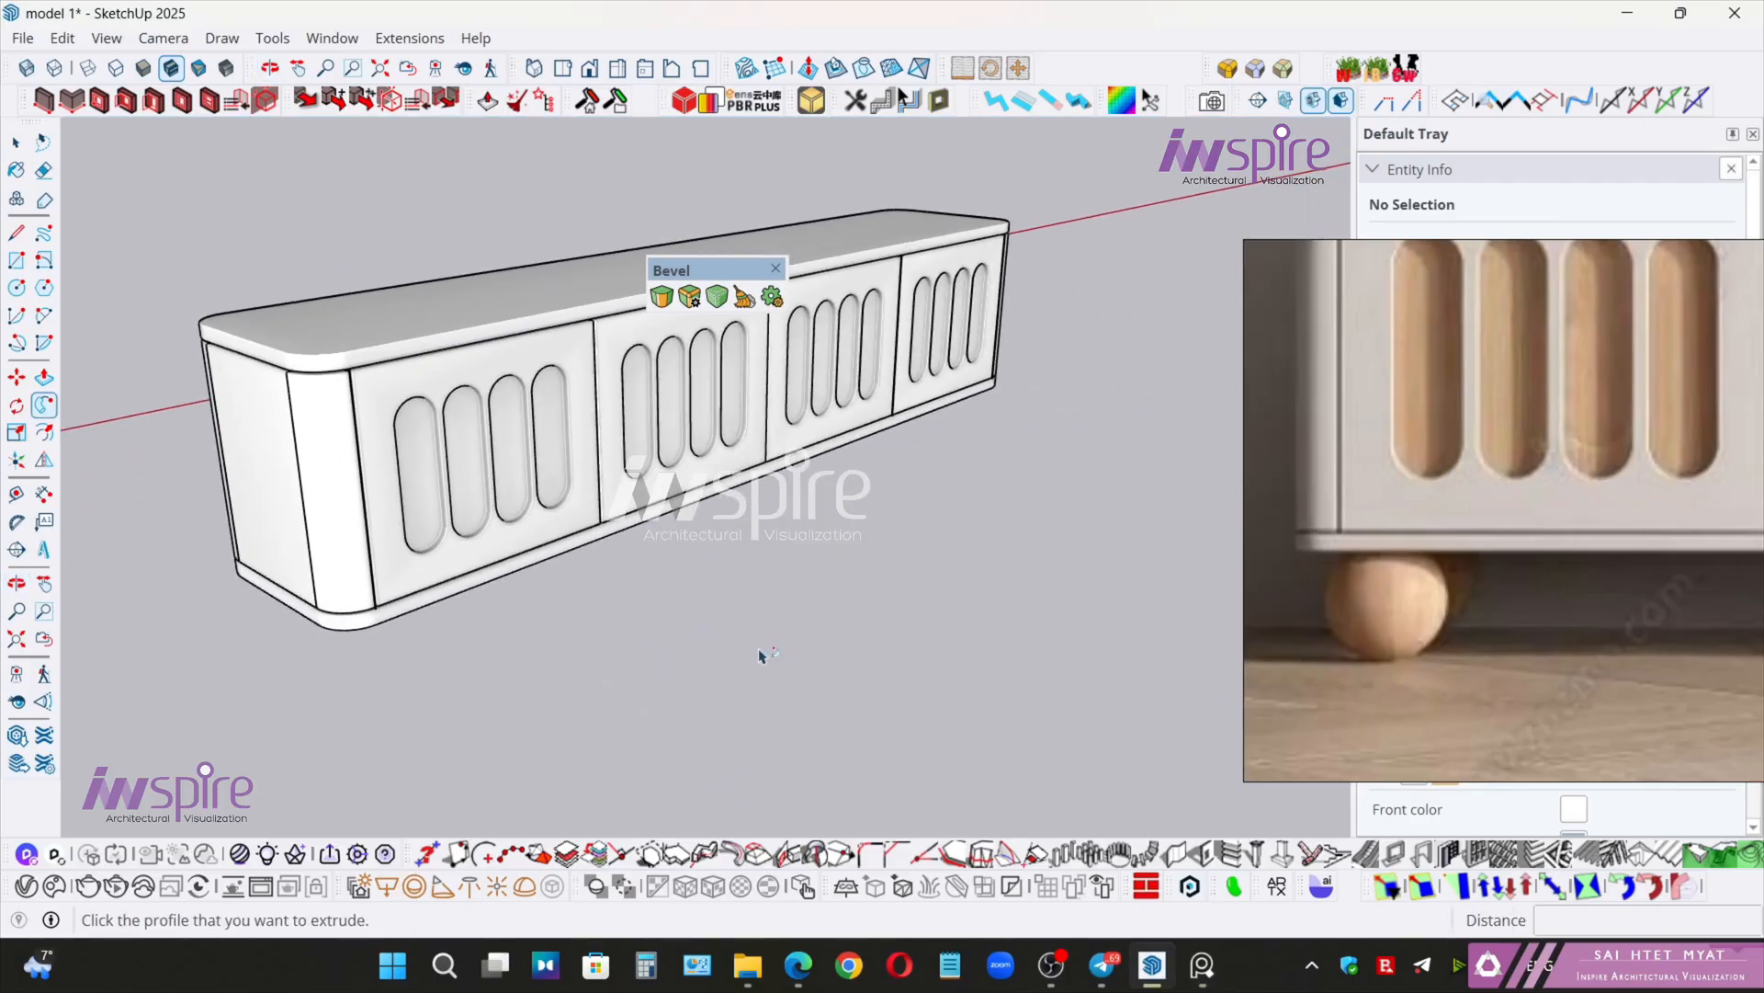
key(c)
click(789, 687)
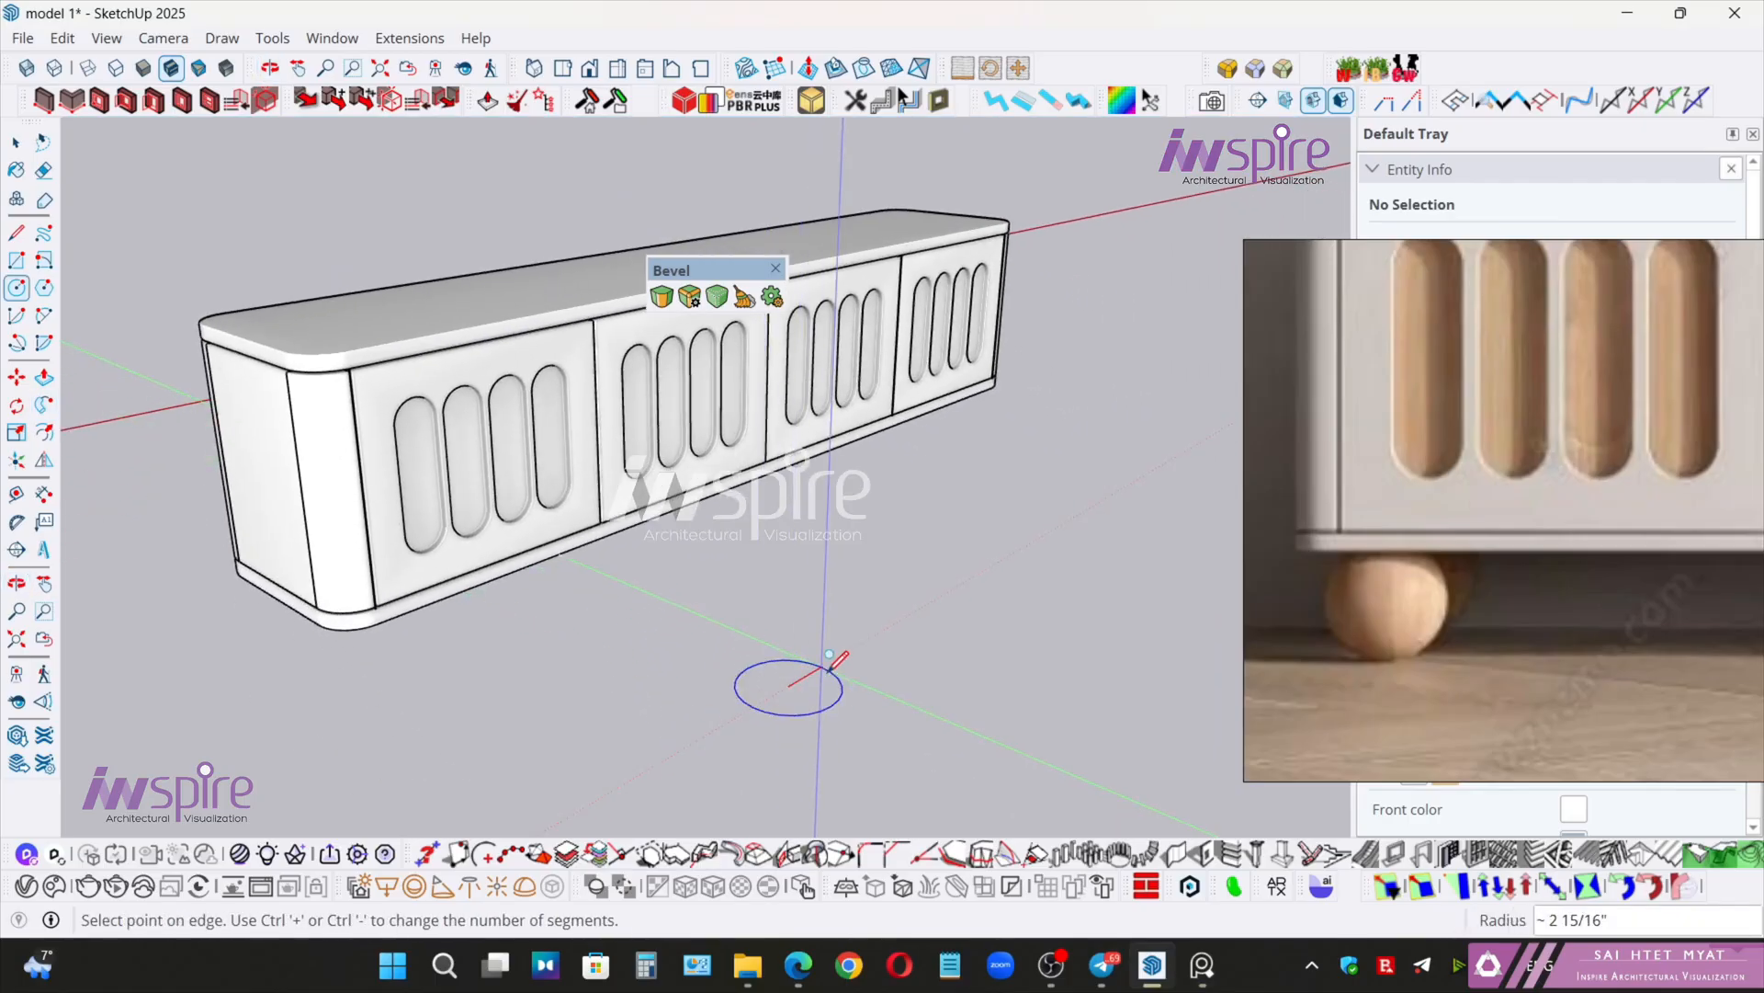
text(4)
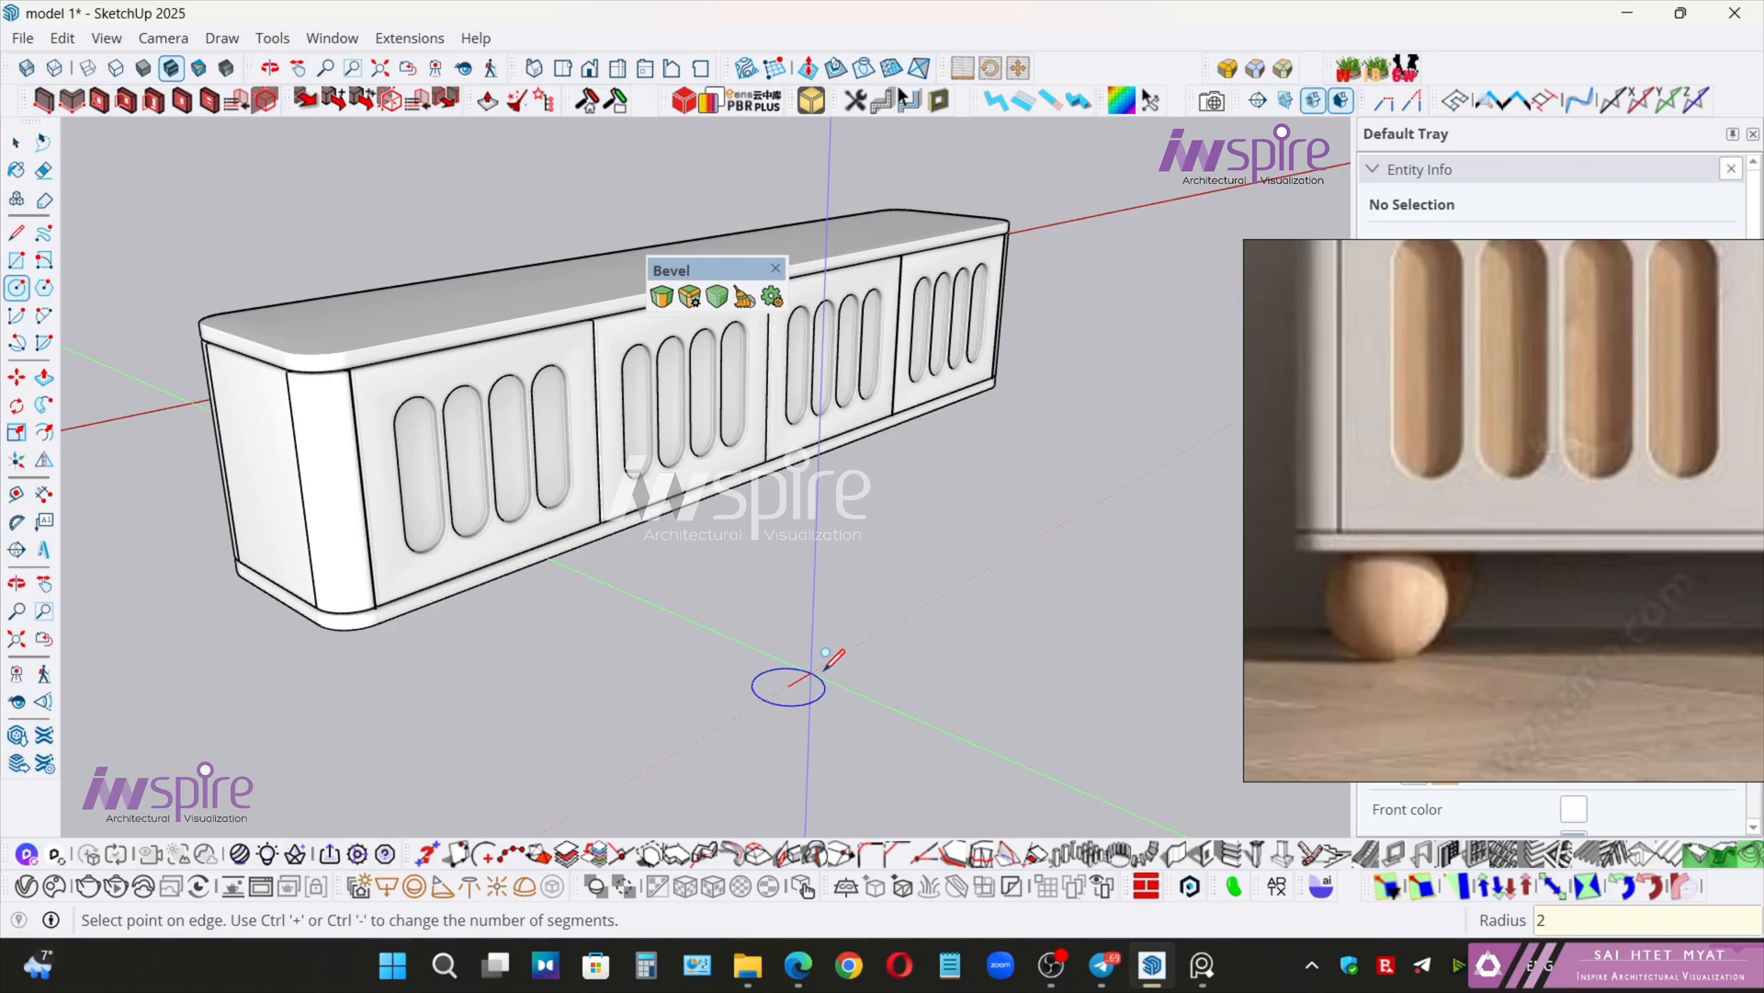
click(825, 669)
key(space)
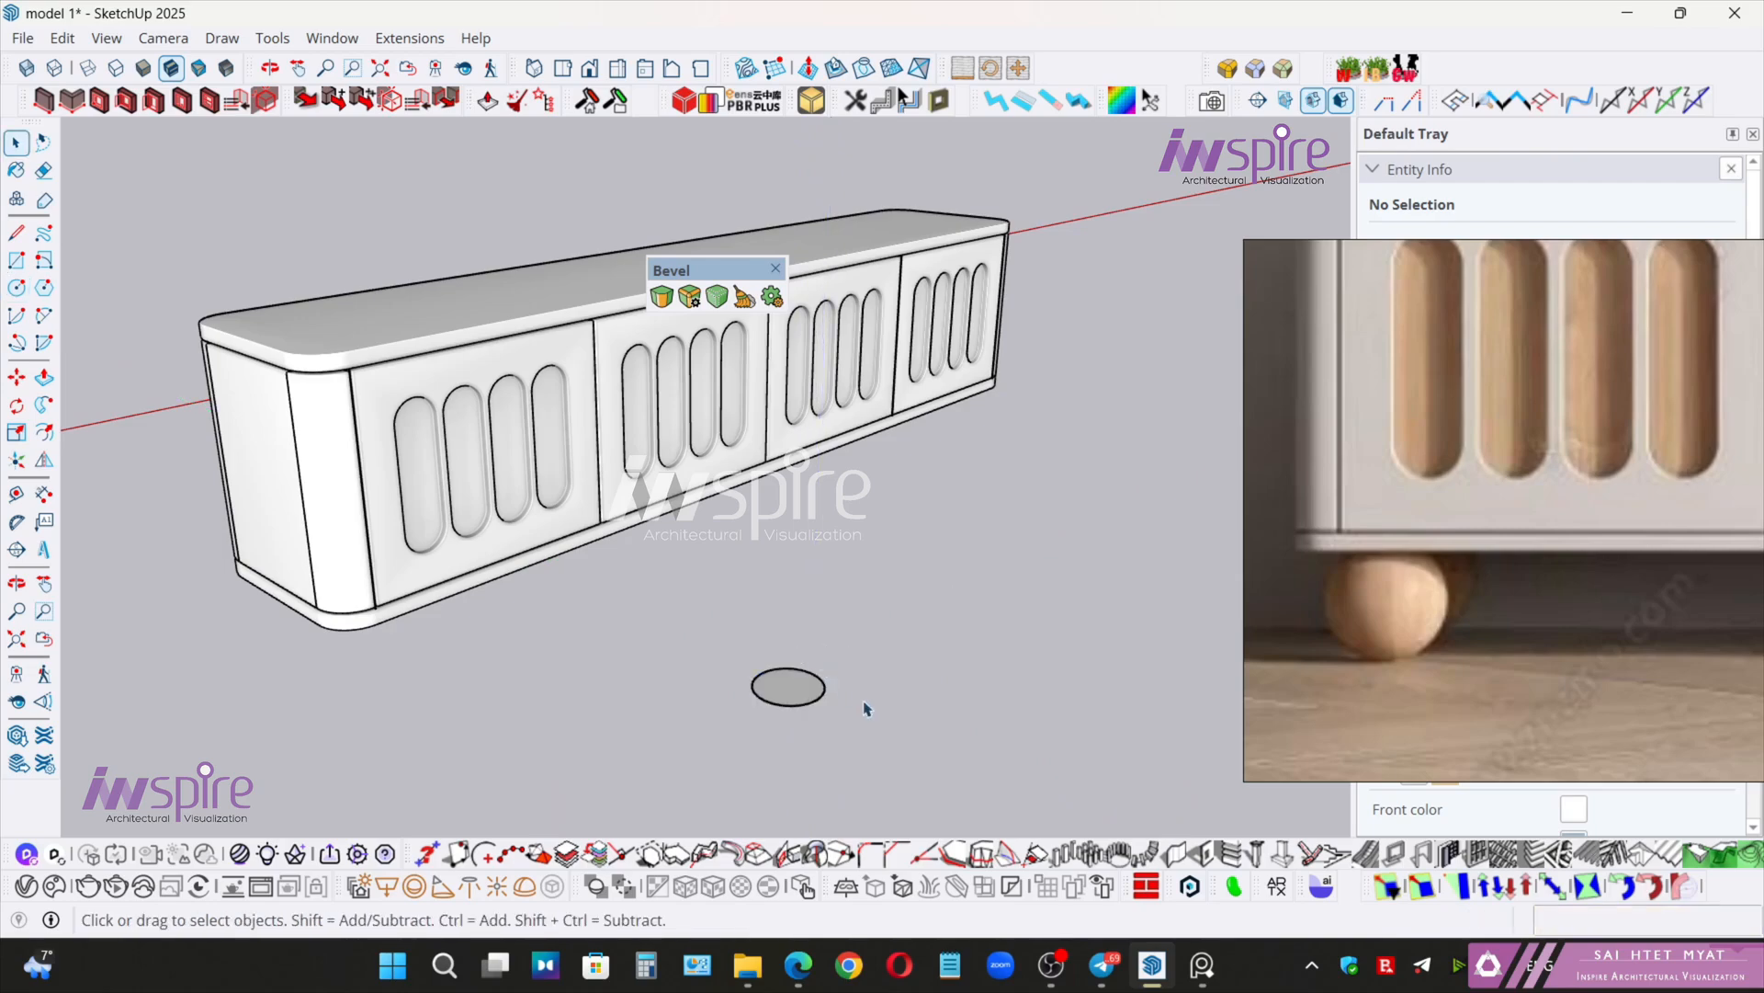
- Set the circle's segments to 50, moving the reference image clear of the entity properties and back up beside the model
middle_drag(864, 705, 823, 529)
scroll(782, 742, up, 2)
scroll(825, 598, up, 4)
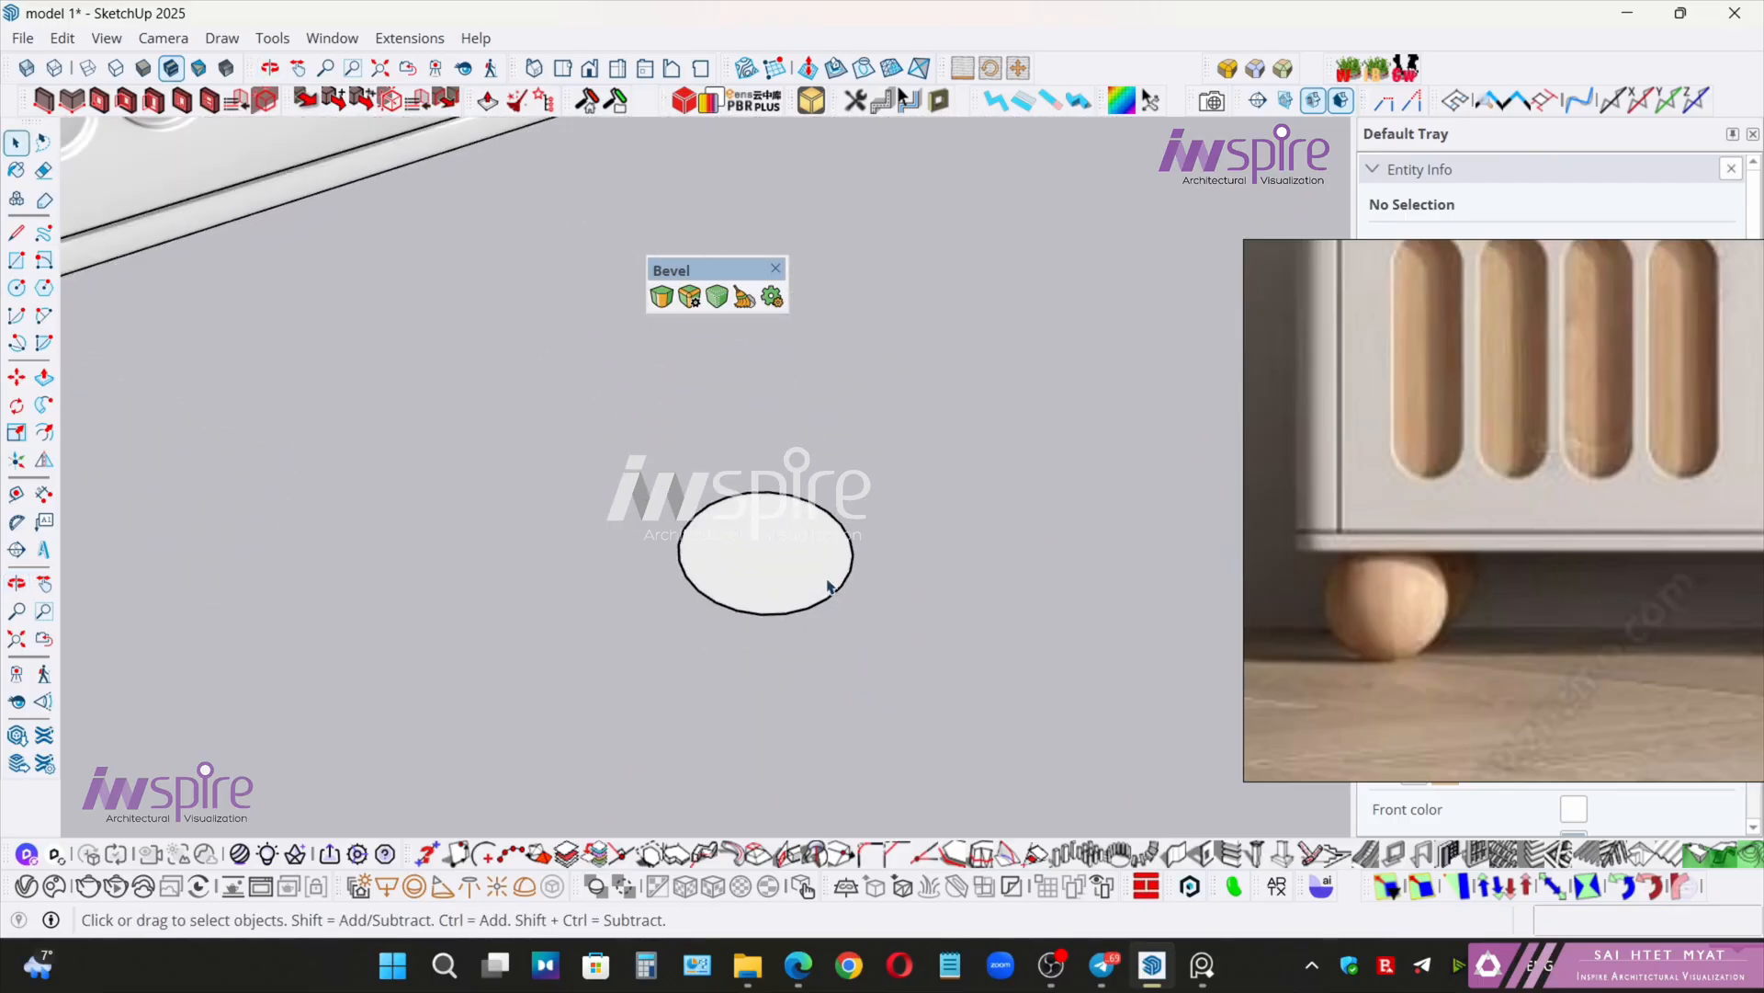
click(854, 577)
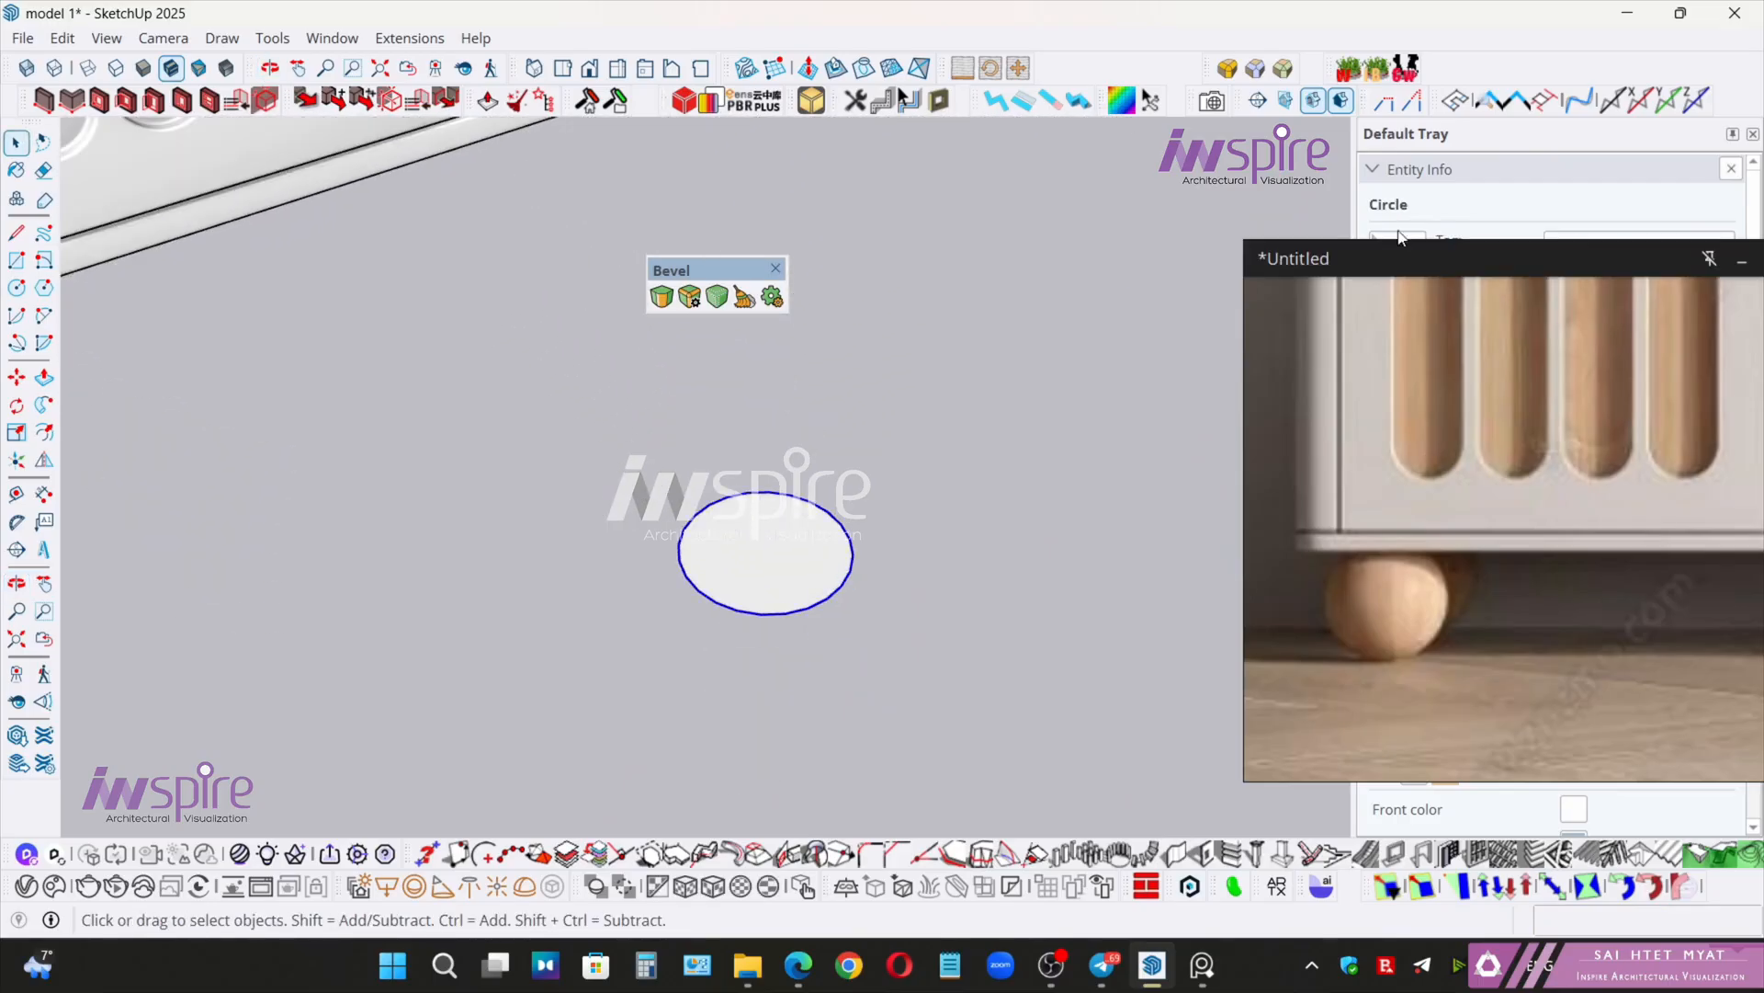
drag(1397, 255, 1206, 550)
scroll(816, 588, up, 4)
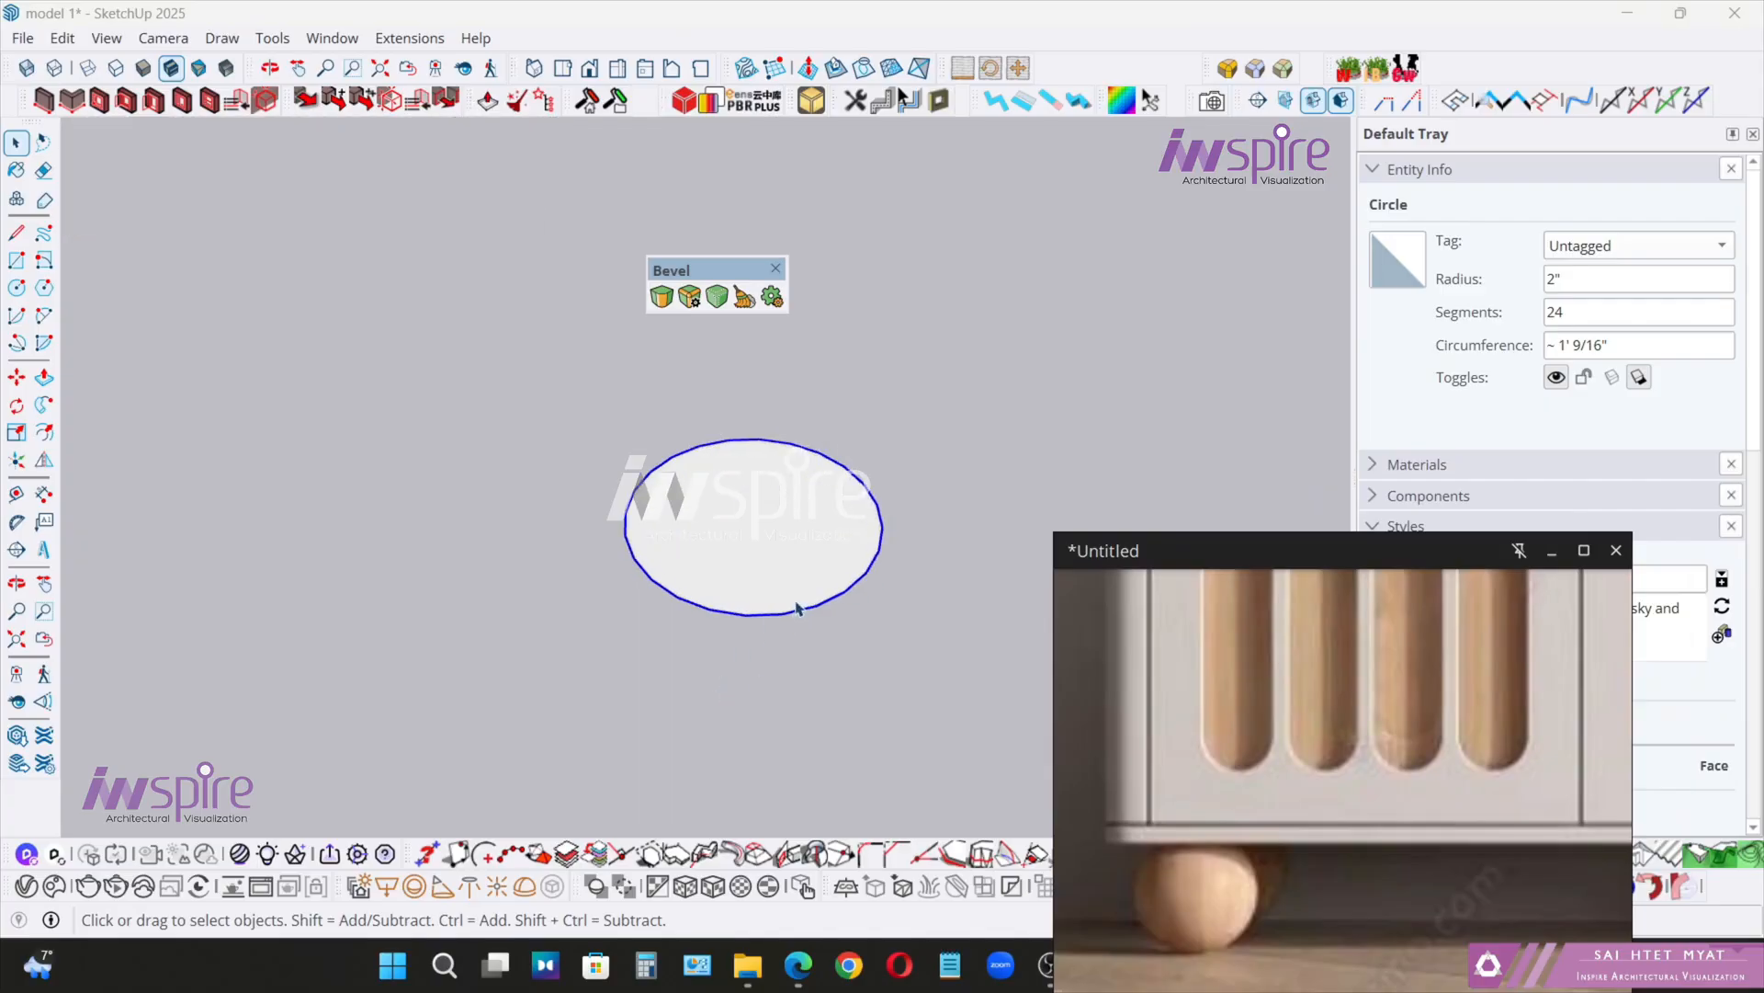
scroll(841, 494, up, 2)
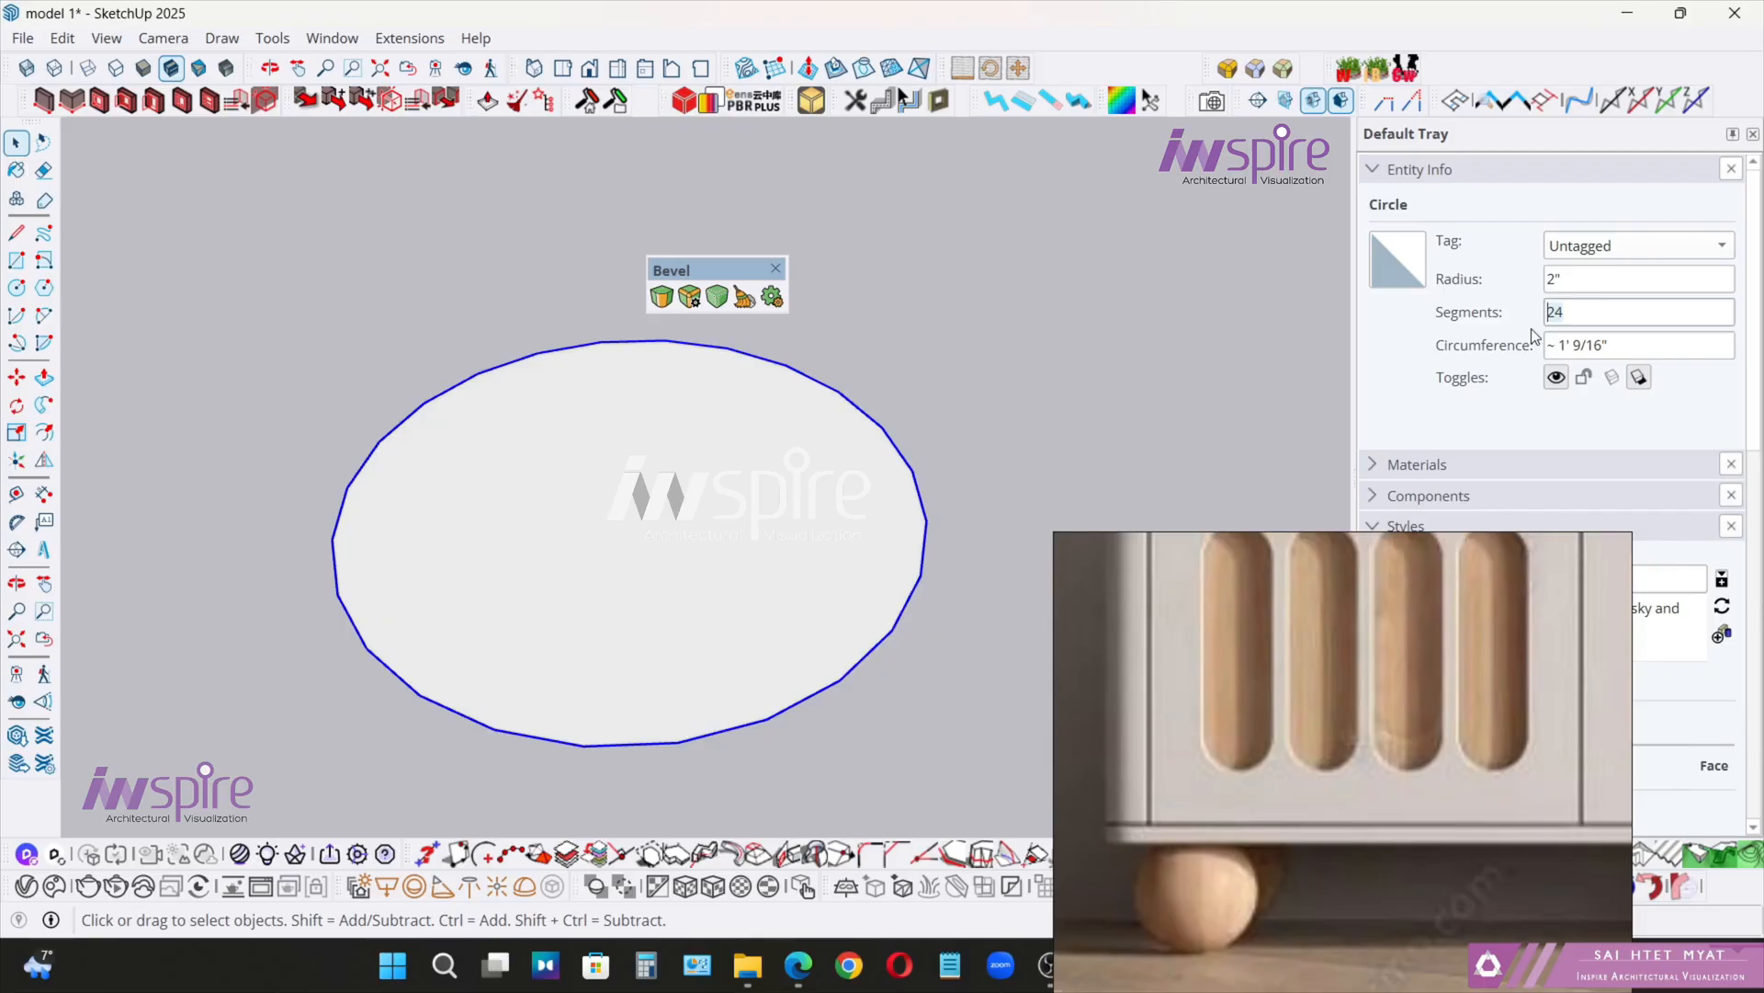
key(Return)
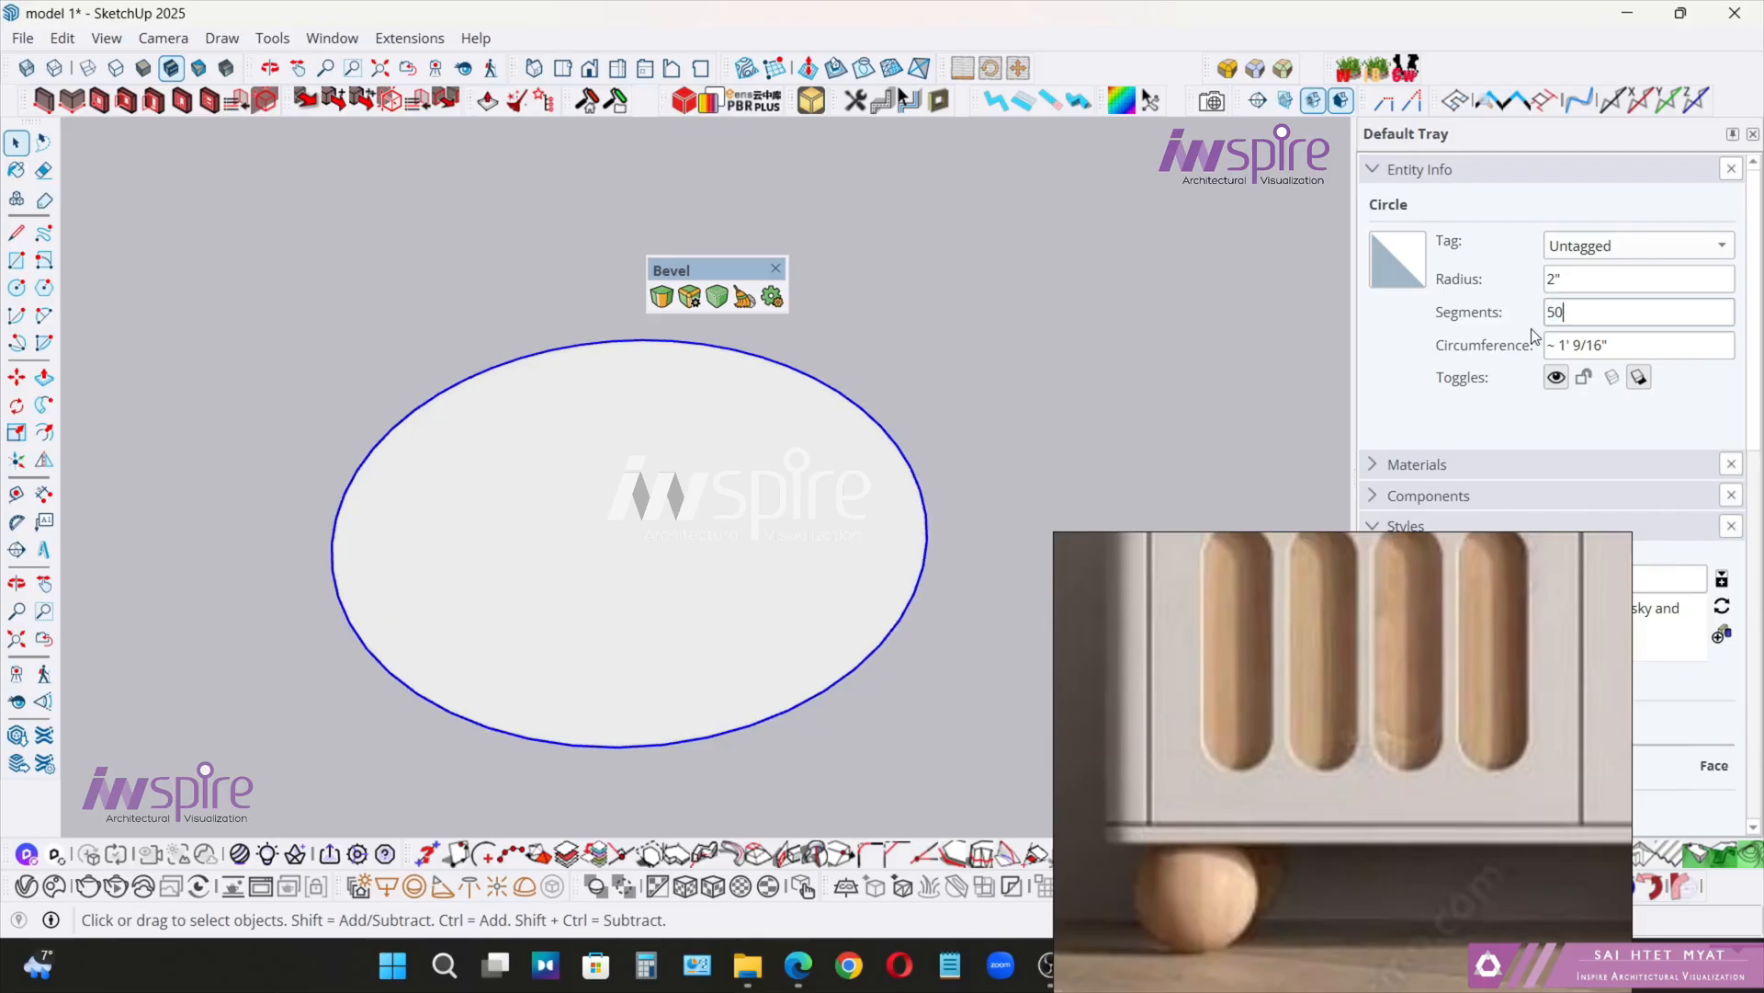
mouse_move(1272, 538)
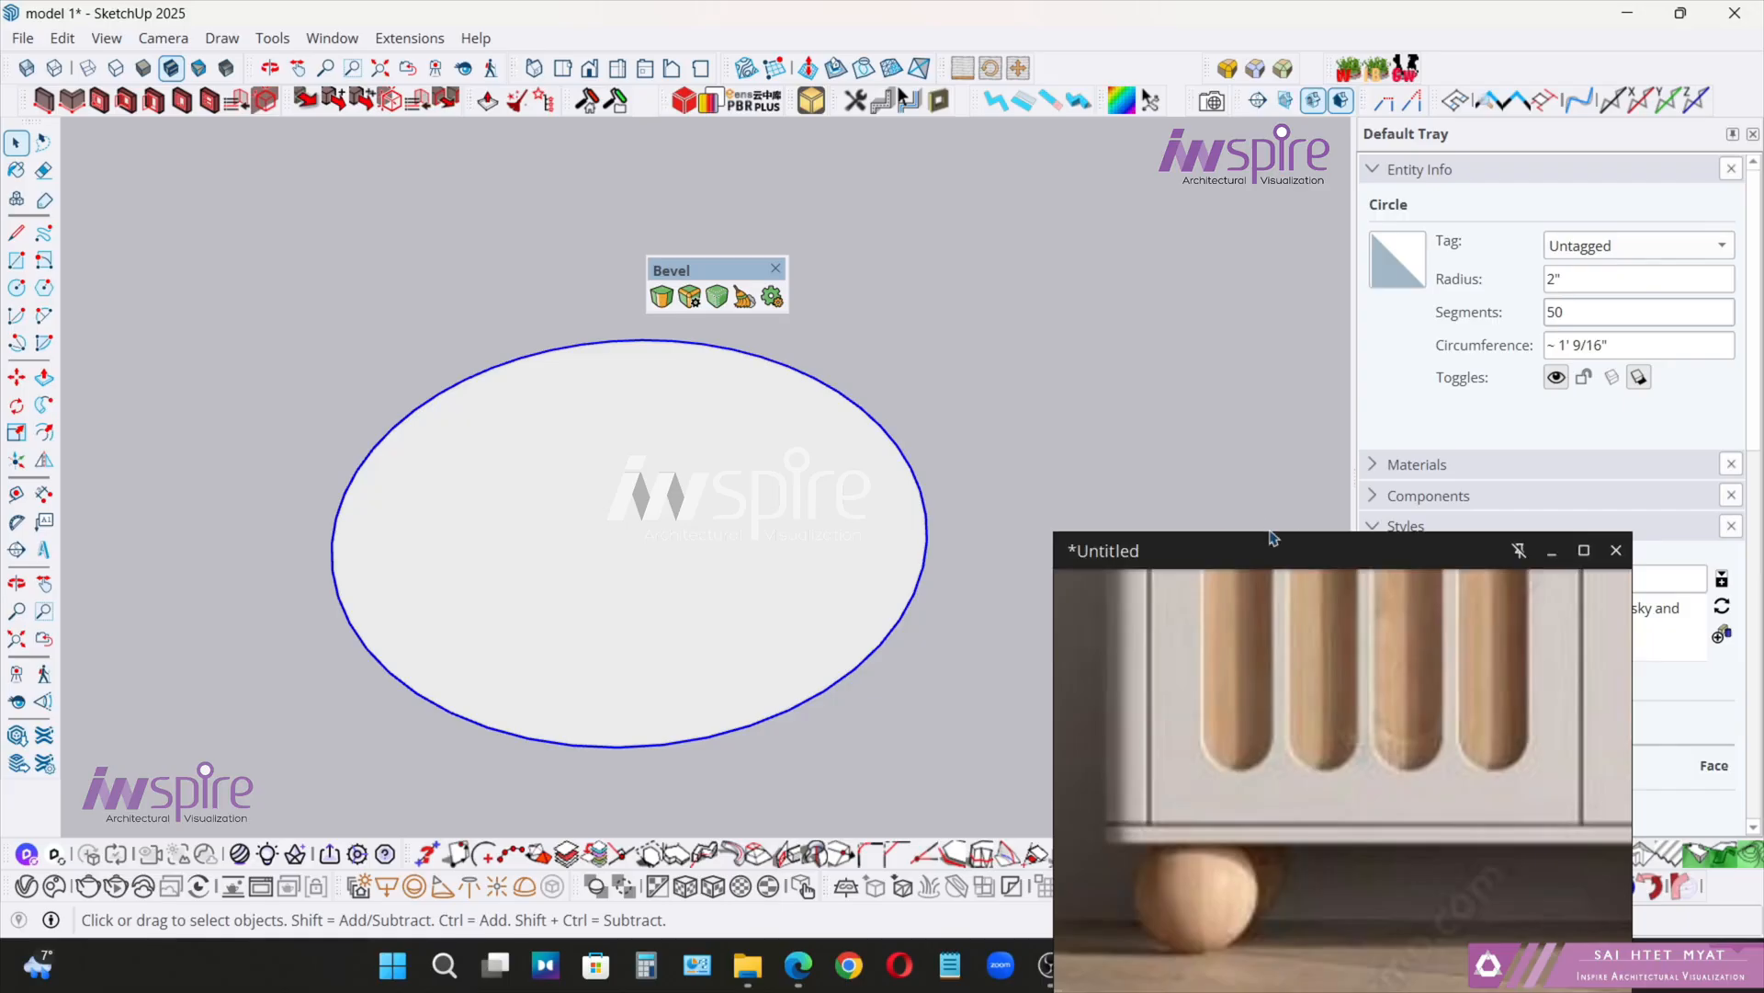
drag(1274, 562, 1369, 283)
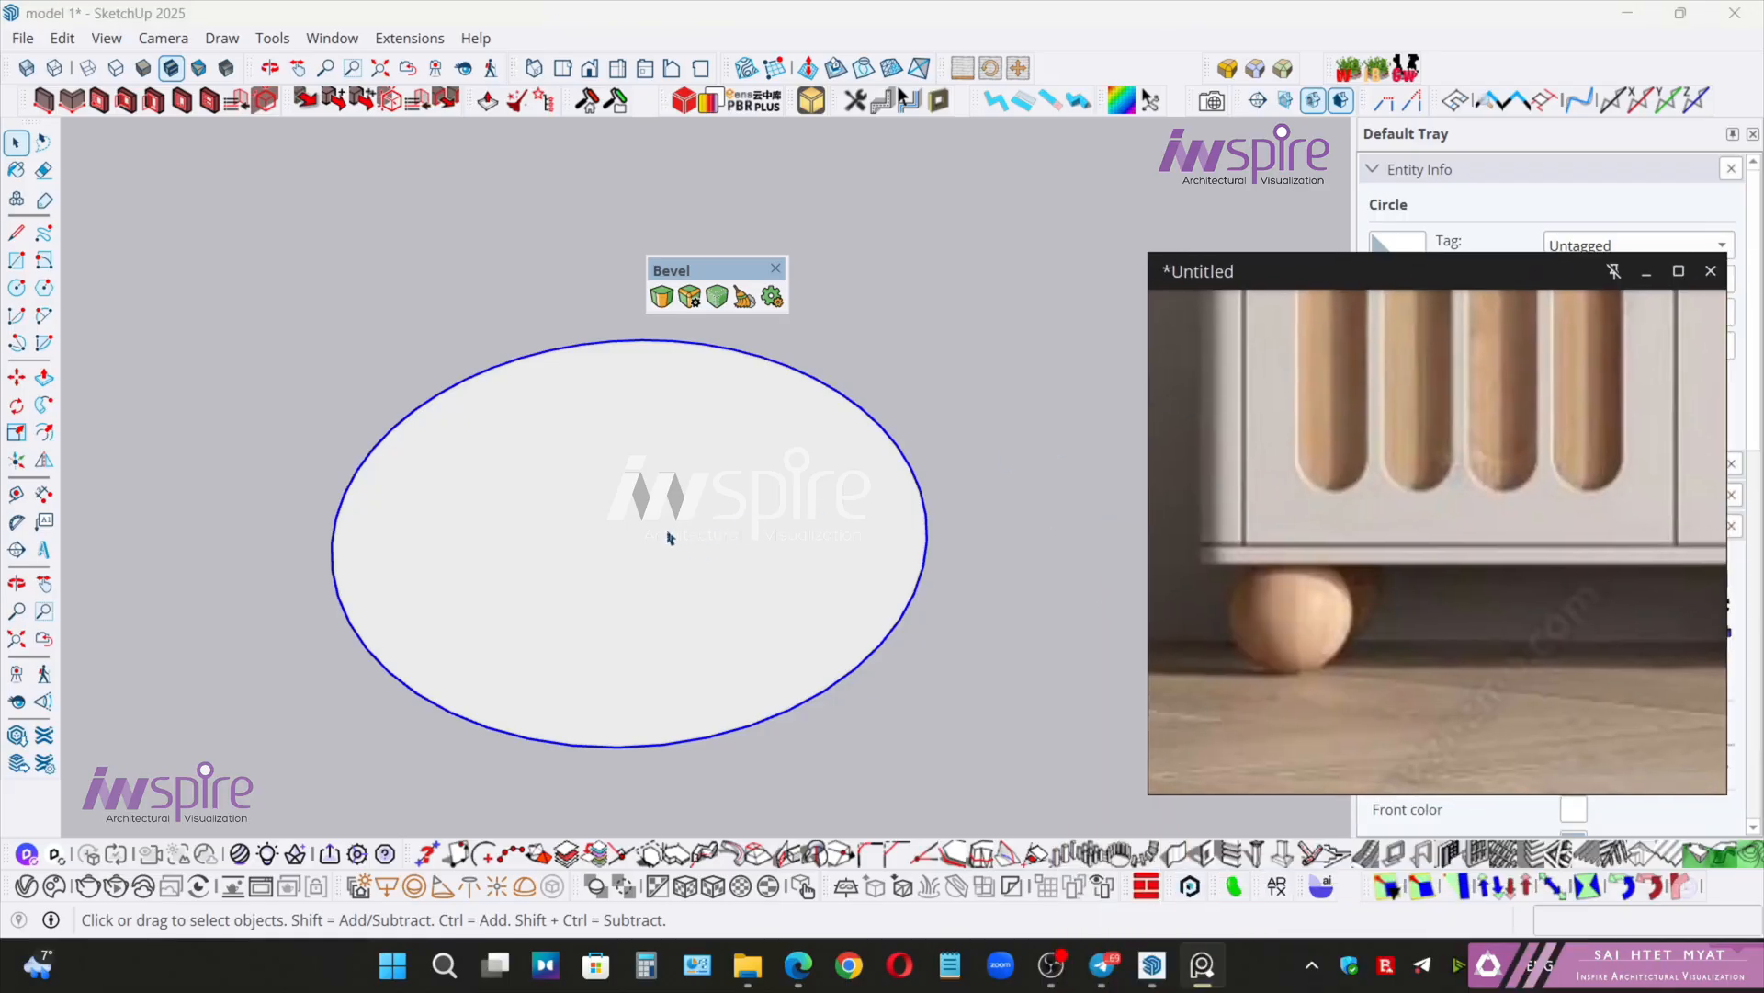
- Draw a line across the circle through its centre along the red axis to split it into two halves
middle_drag(669, 538, 654, 544)
key(l)
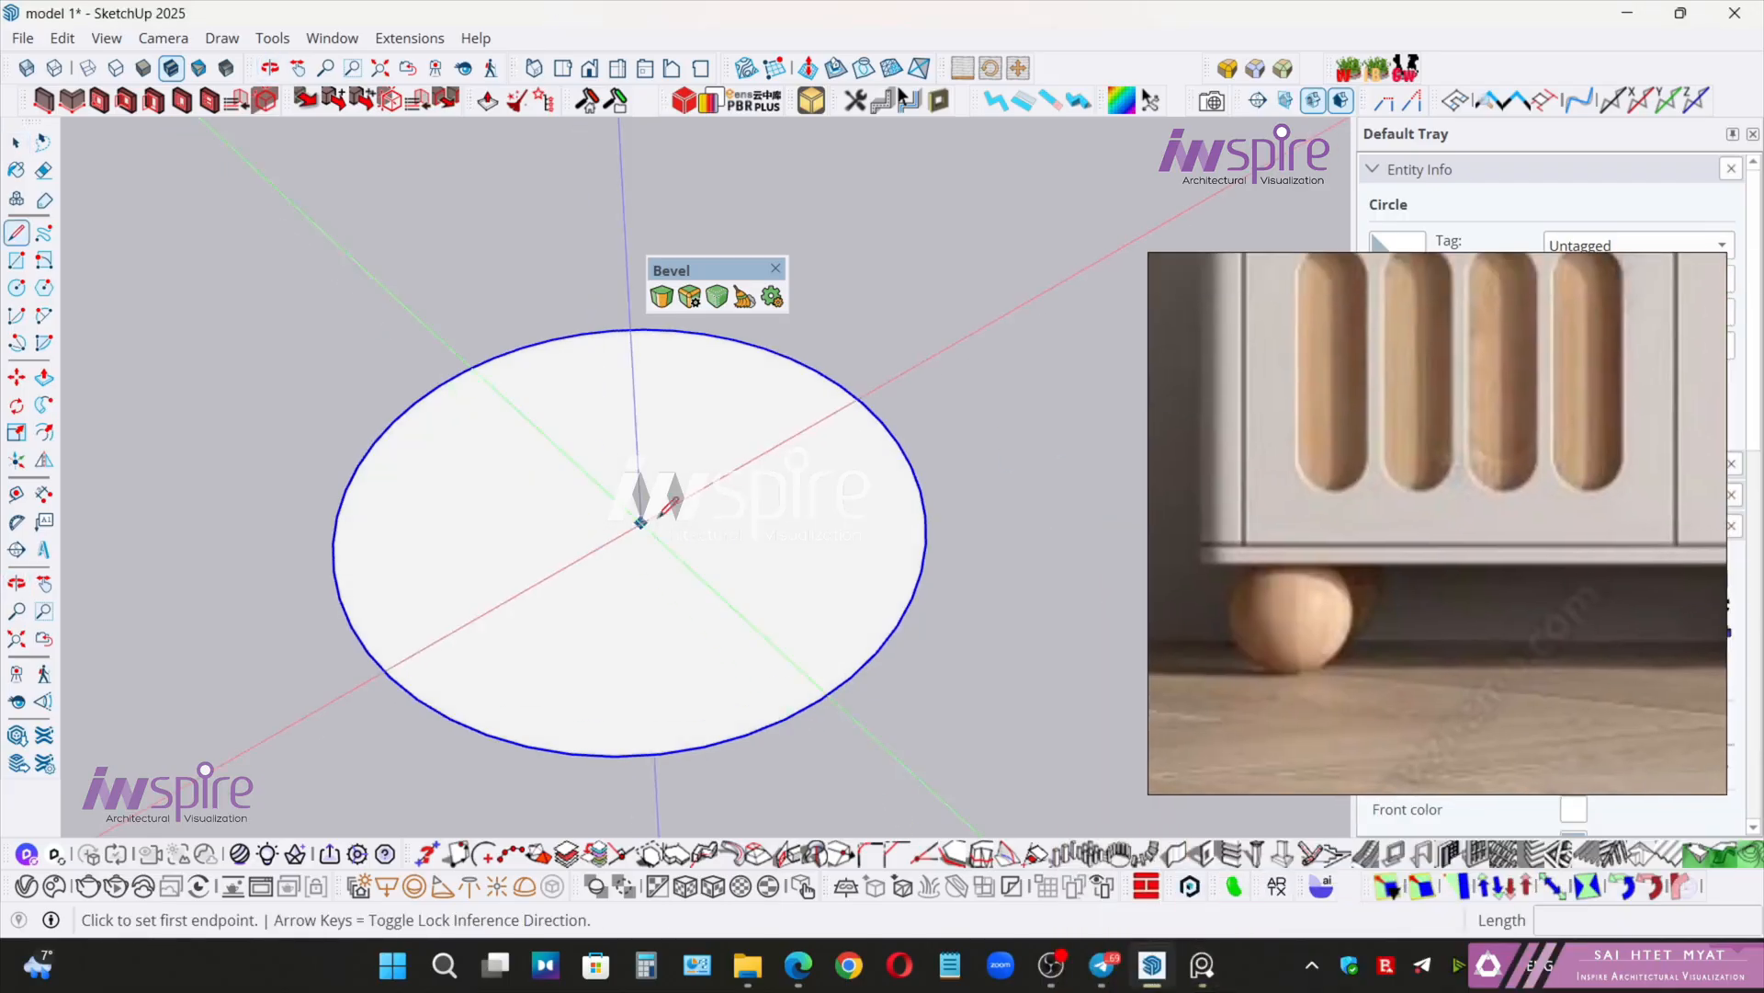
click(842, 384)
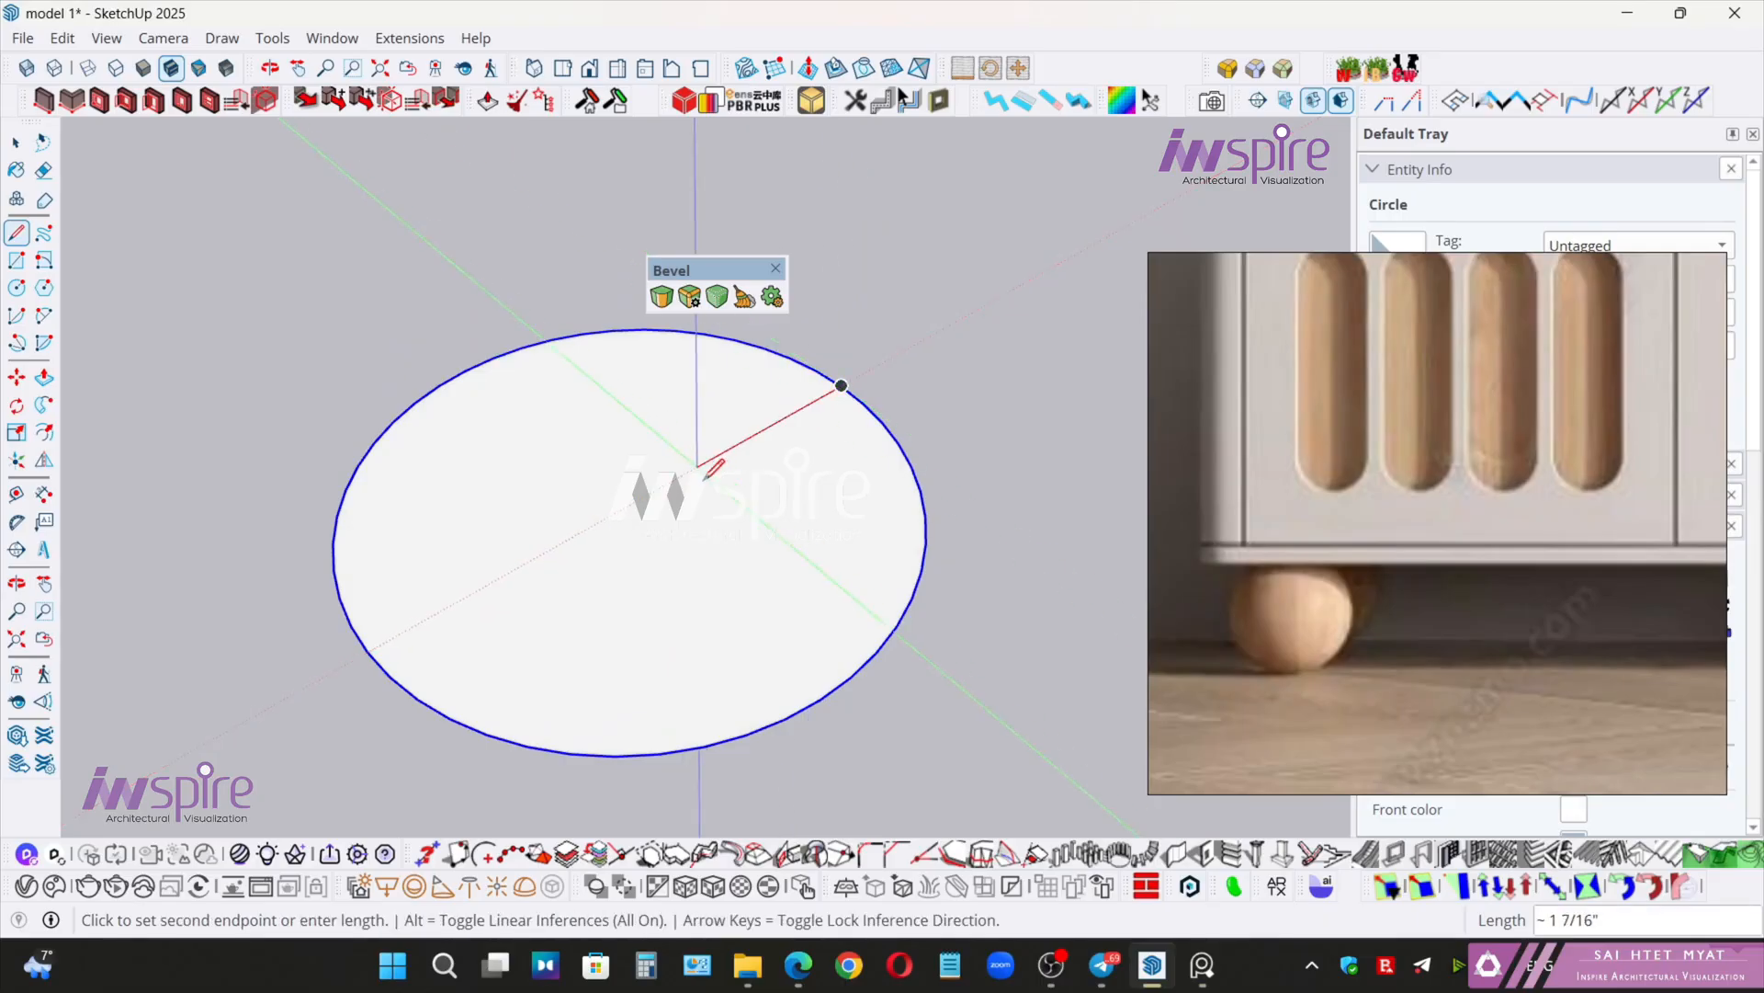
click(368, 651)
key(space)
- Copy the front half of the circle's face to an empty spot beside the circle
click(598, 622)
scroll(649, 603, down, 3)
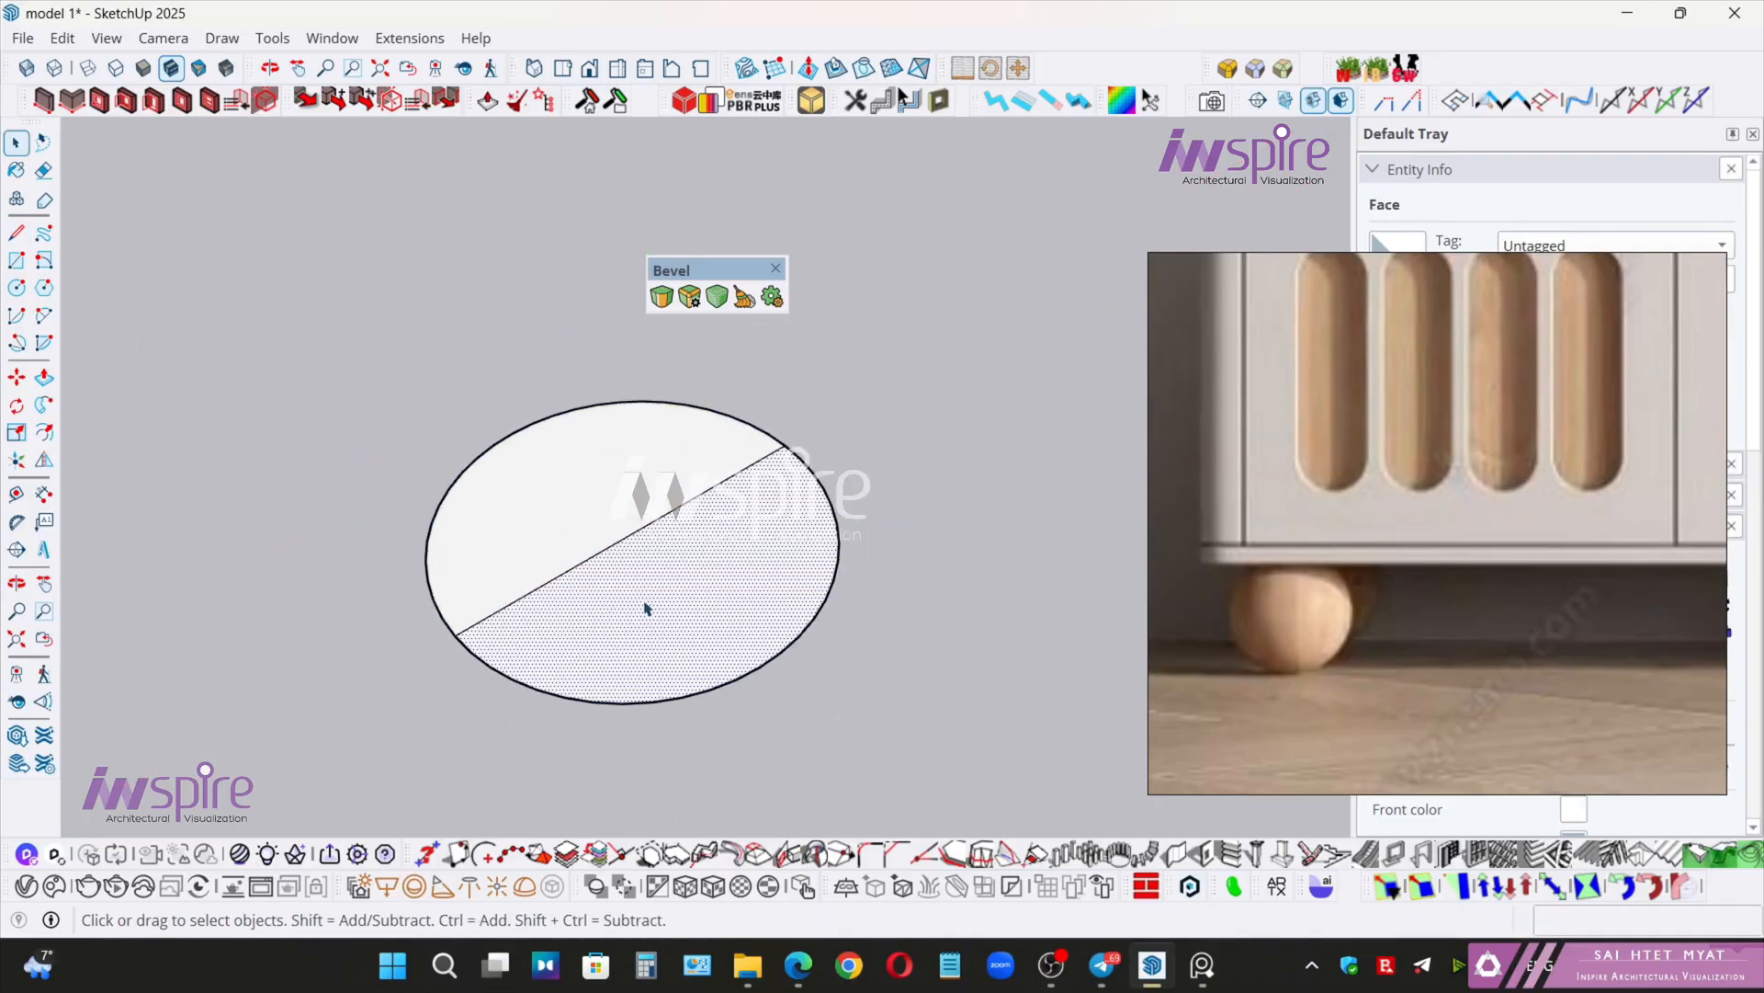
key(m)
click(662, 608)
key(ctrl)
click(934, 422)
key(space)
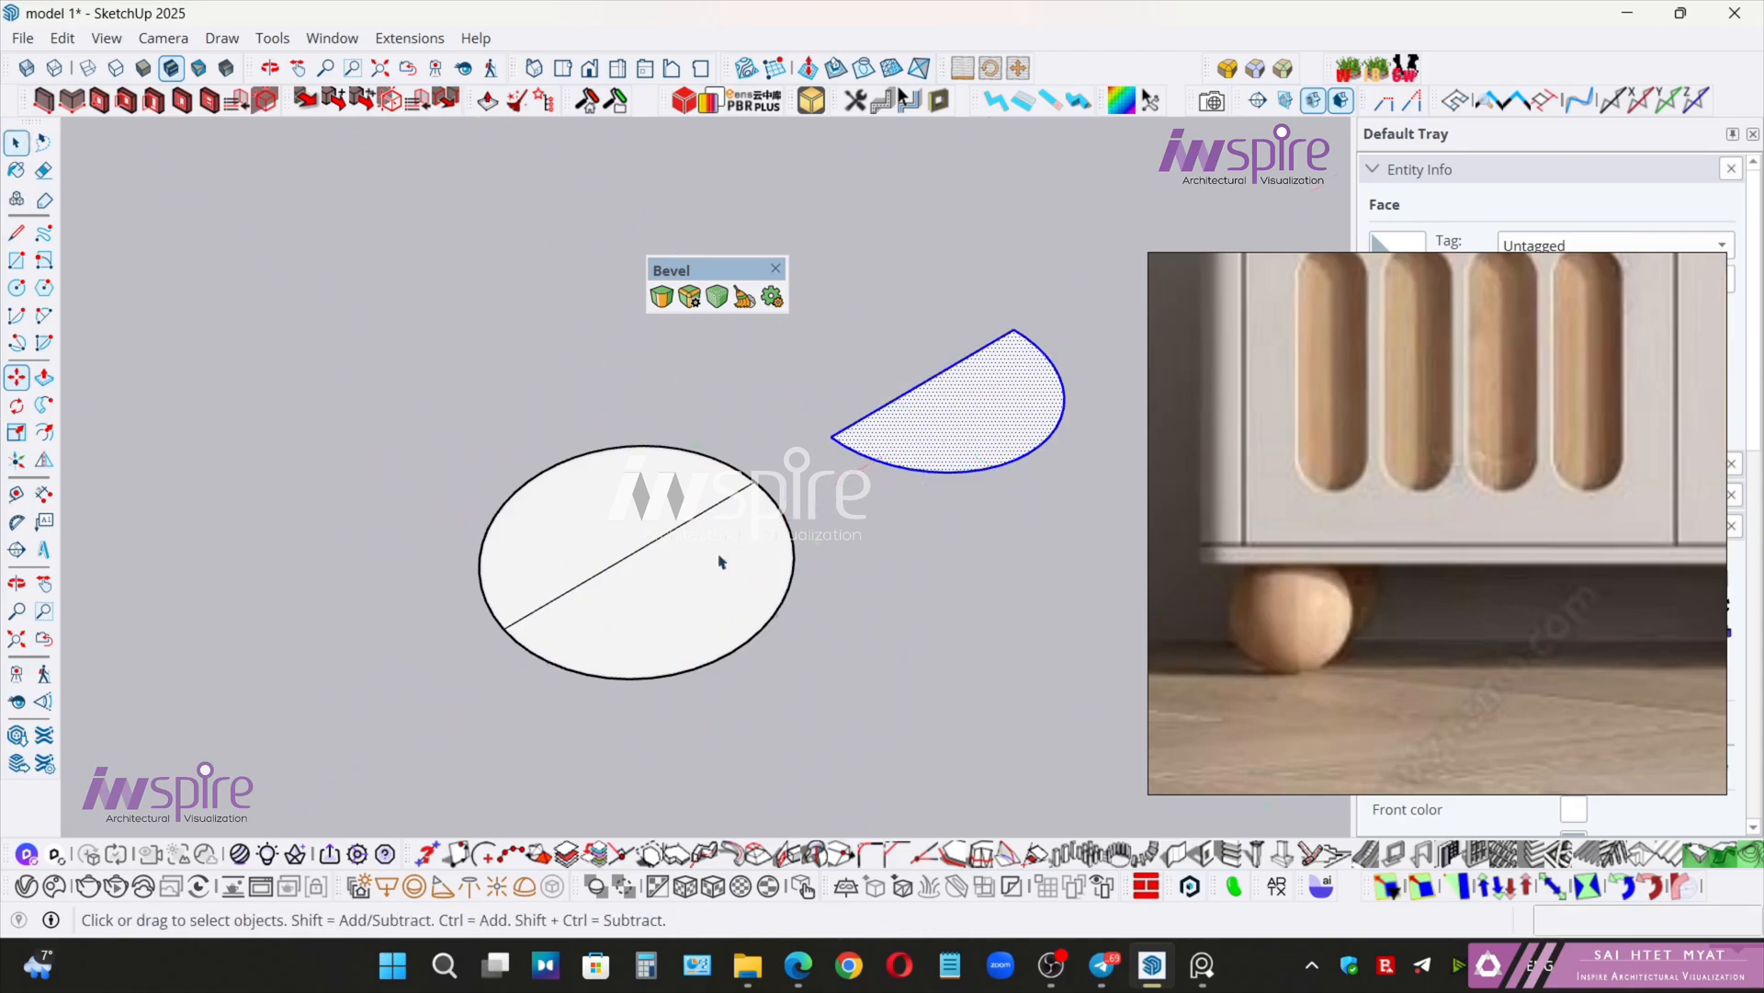
- Delete the original circle's faces and dividing line, and draw a radius line from its rim to its centre
triple_click(618, 624)
key(Delete)
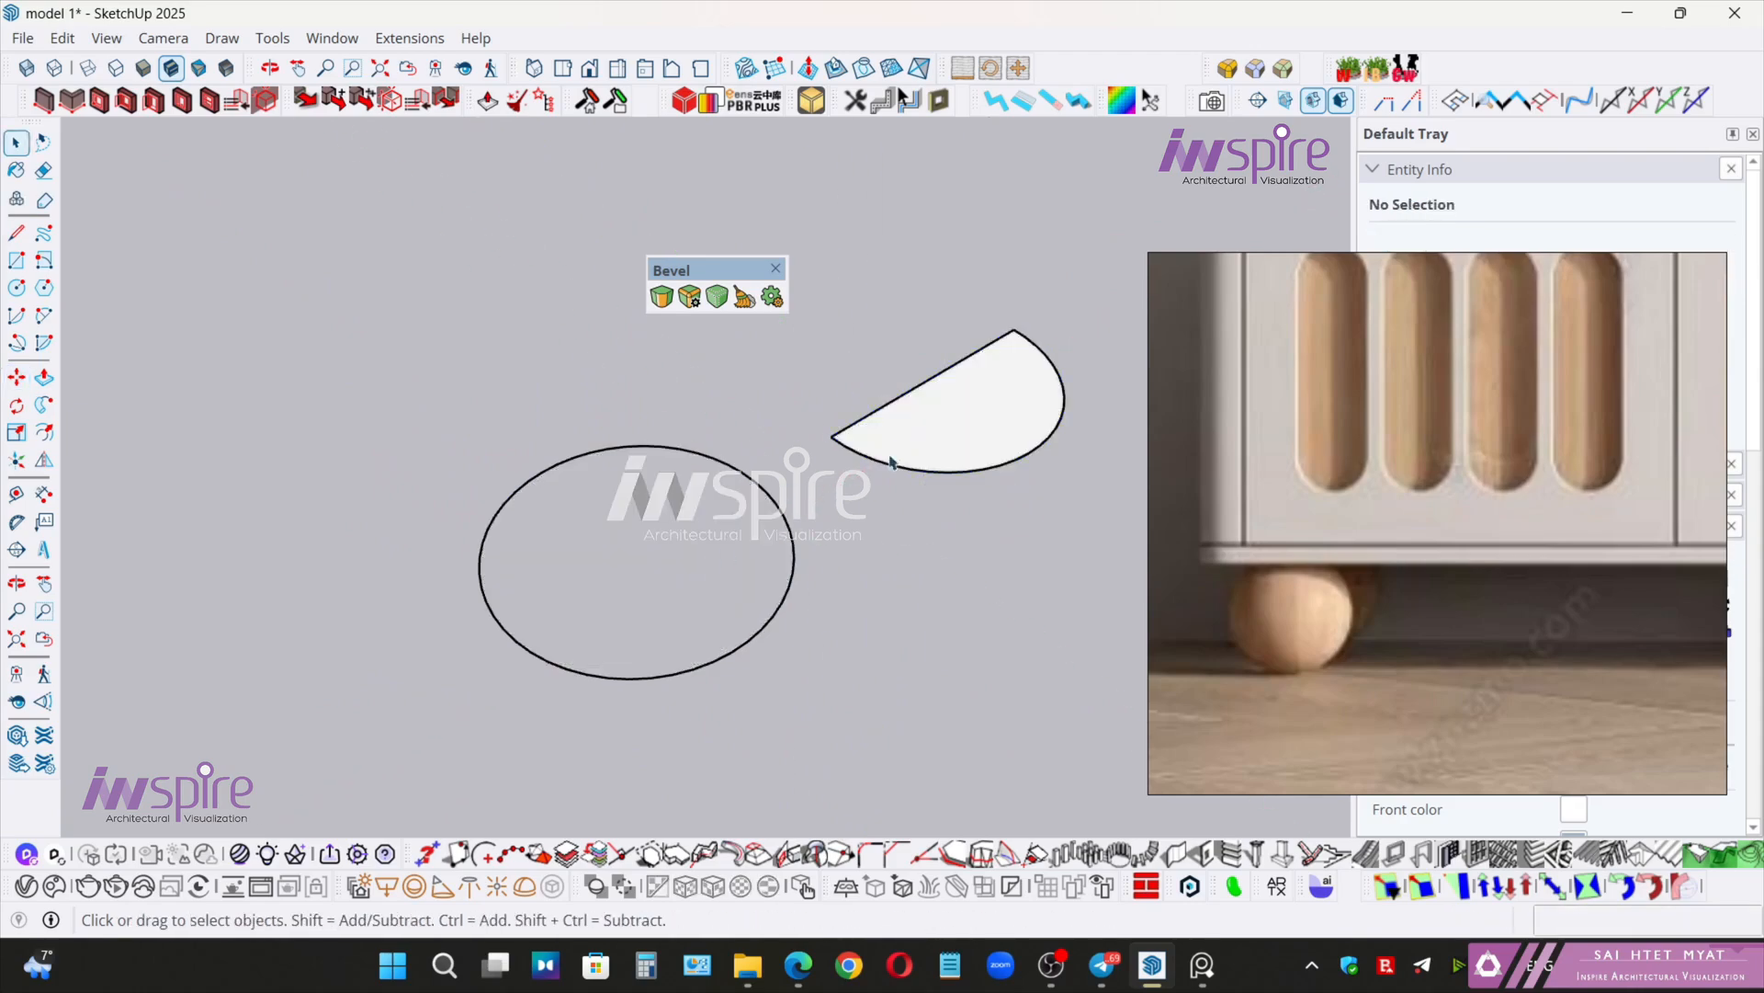
key(l)
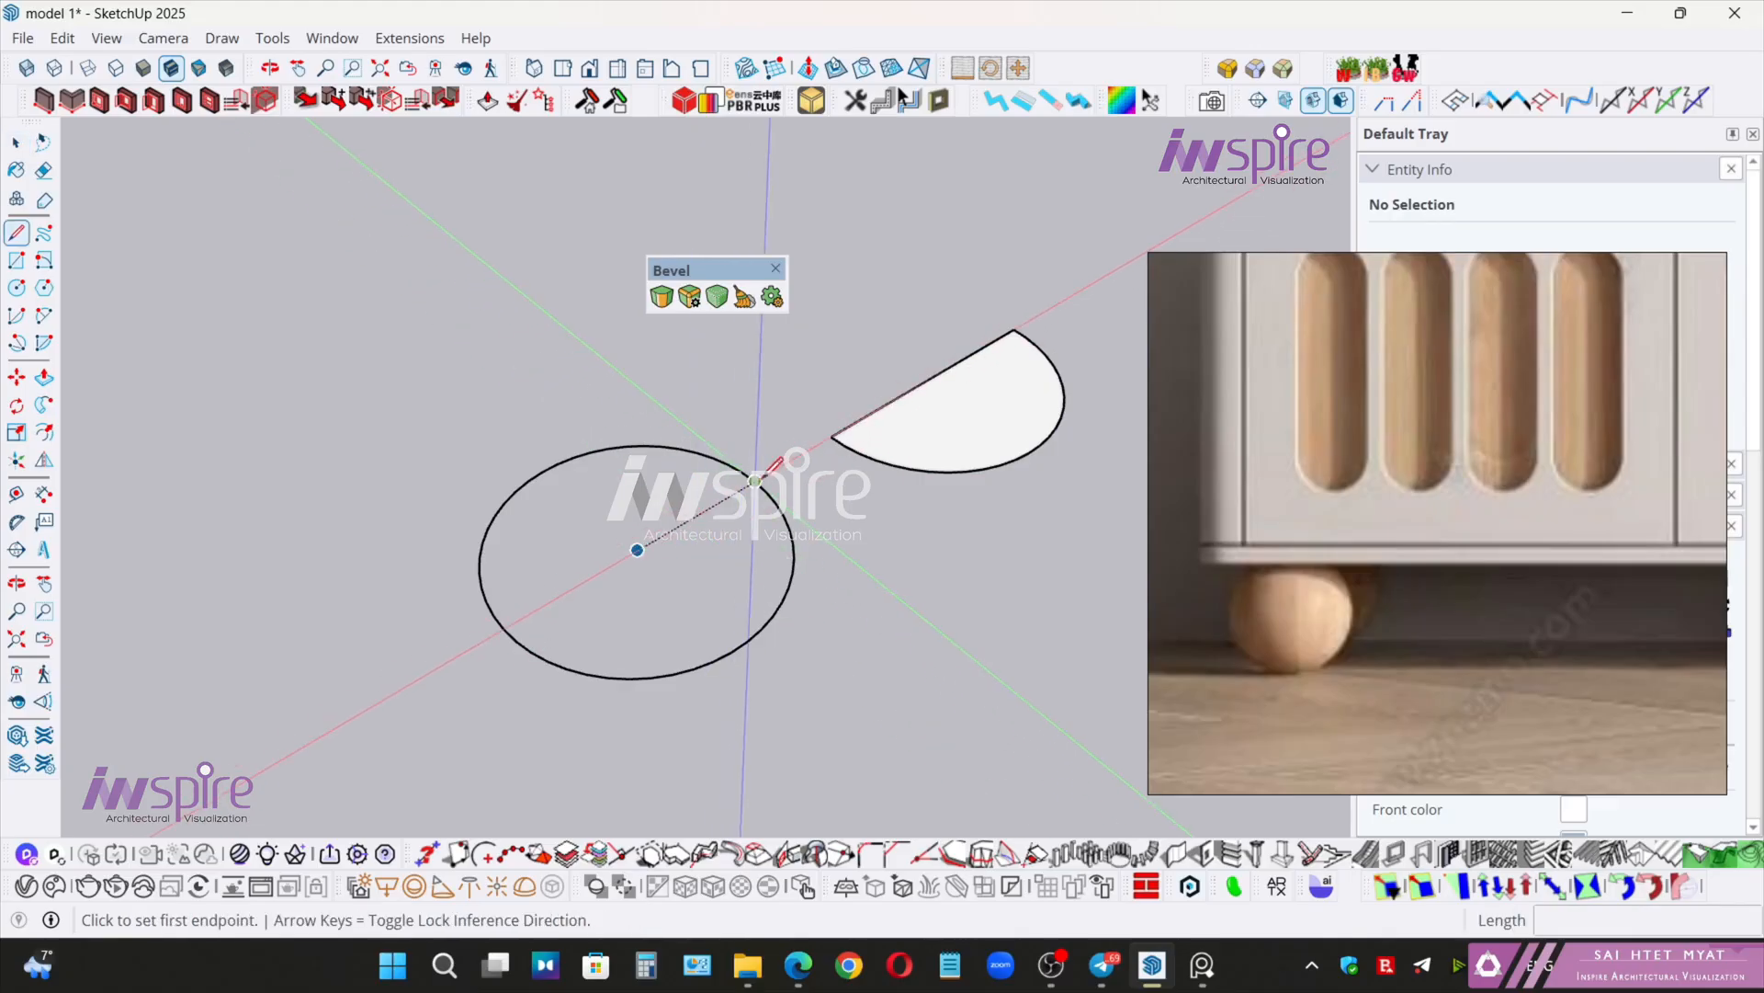
click(686, 528)
click(755, 480)
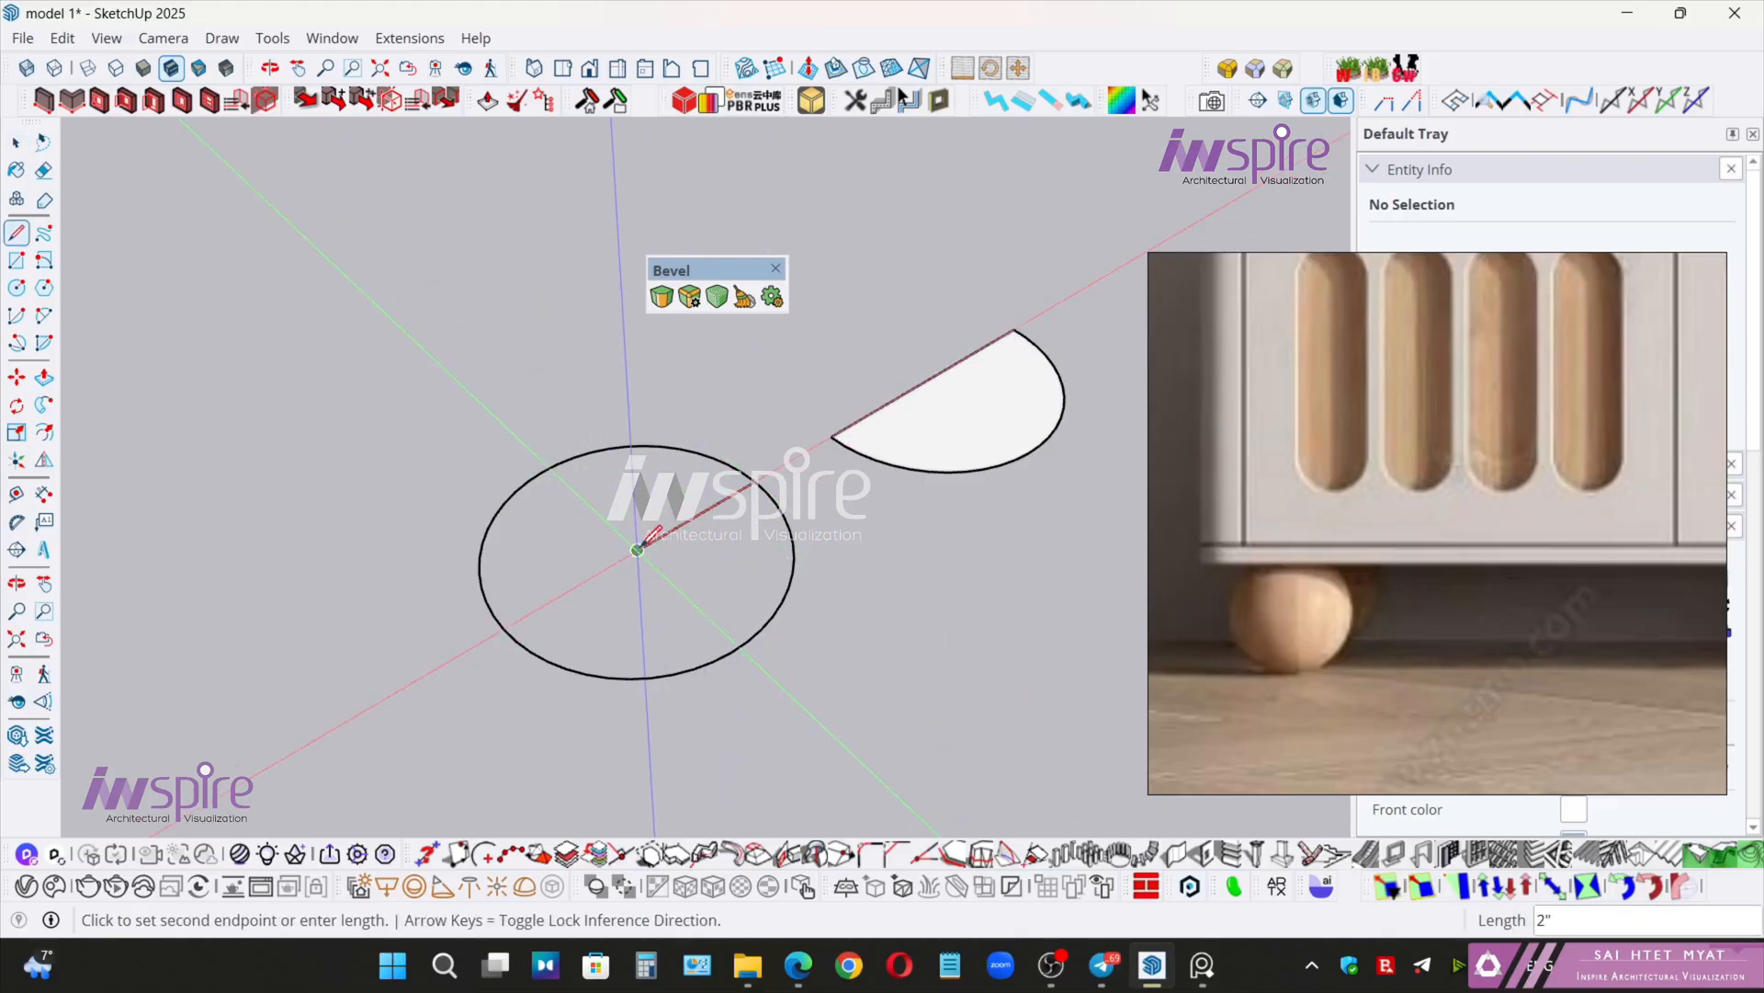
key(space)
- Rotate the copied half disc 90° about the green axis at its straight edge's midpoint so it stands upright
double_click(995, 421)
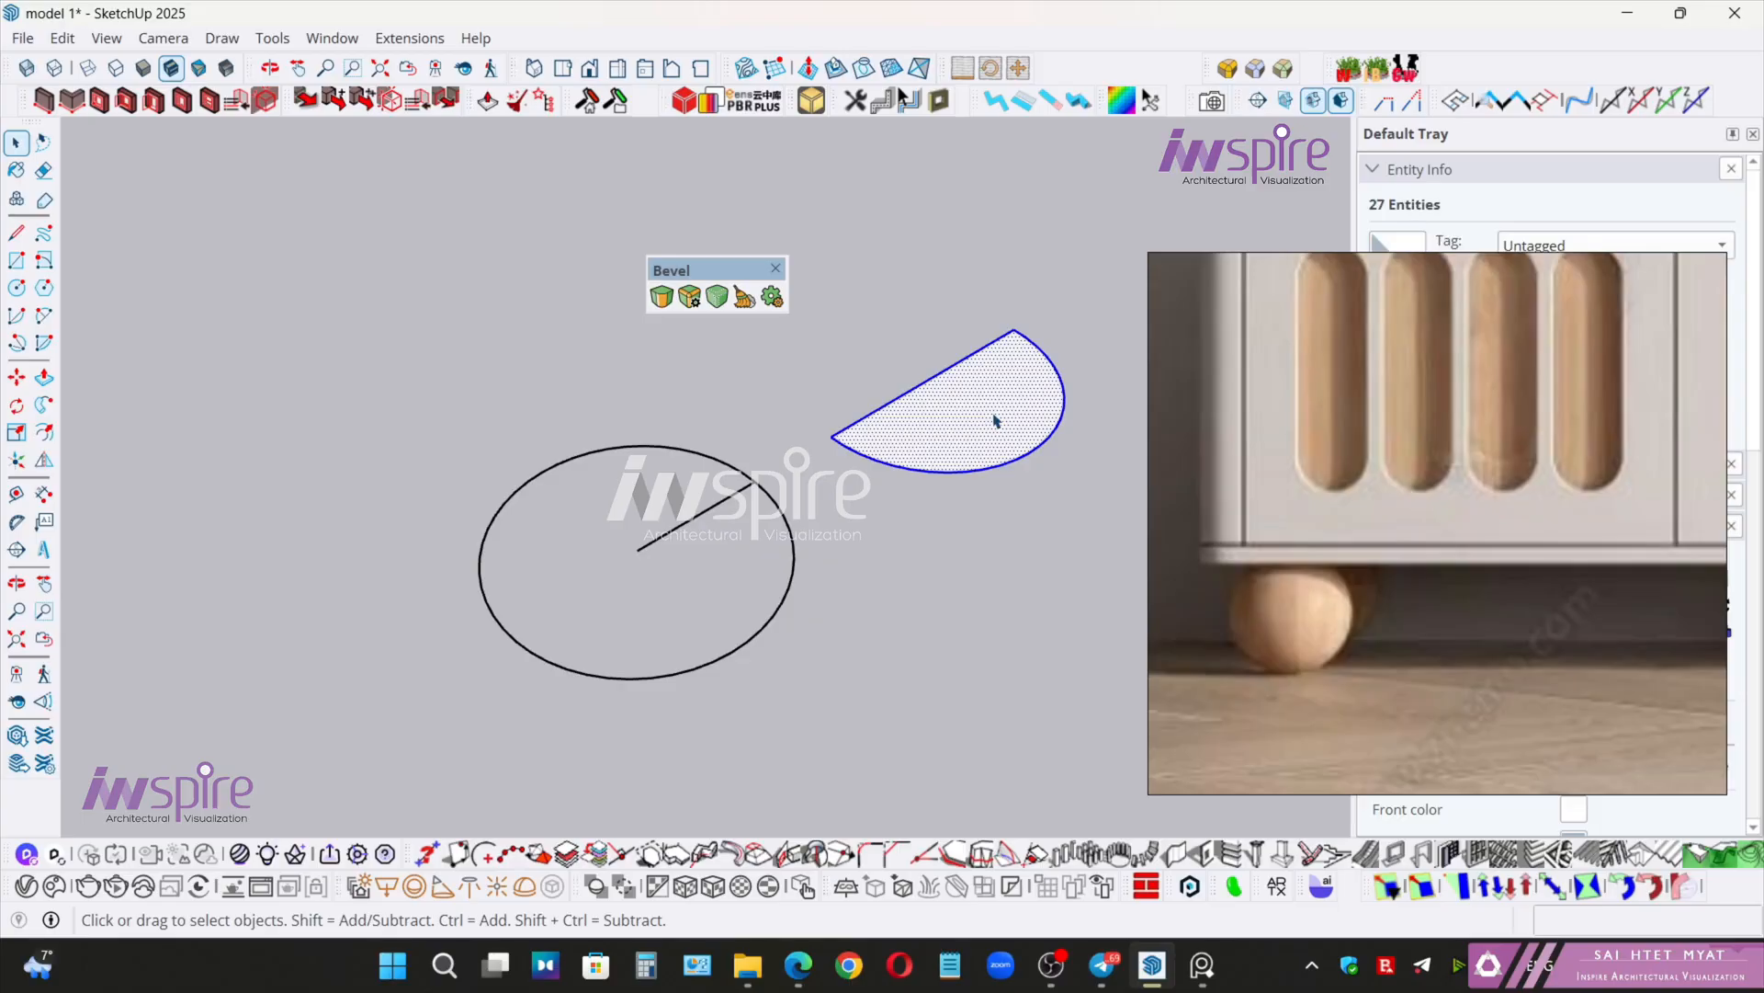
key(q)
click(928, 380)
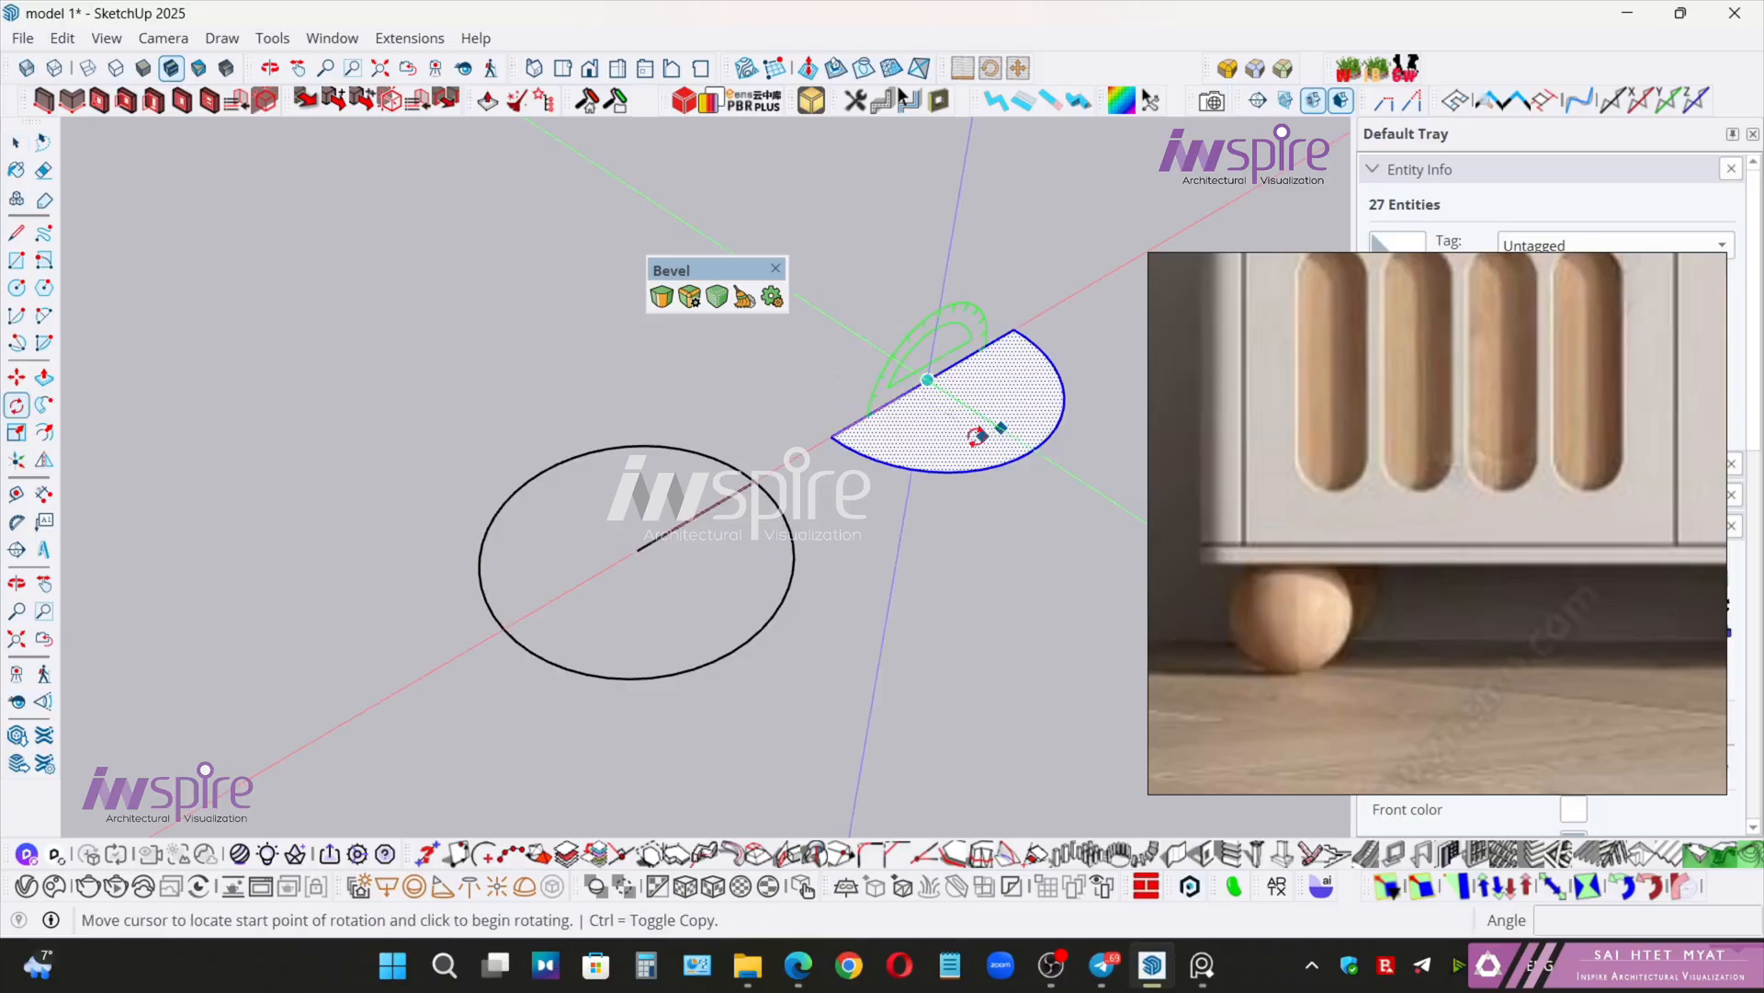
click(988, 347)
click(937, 294)
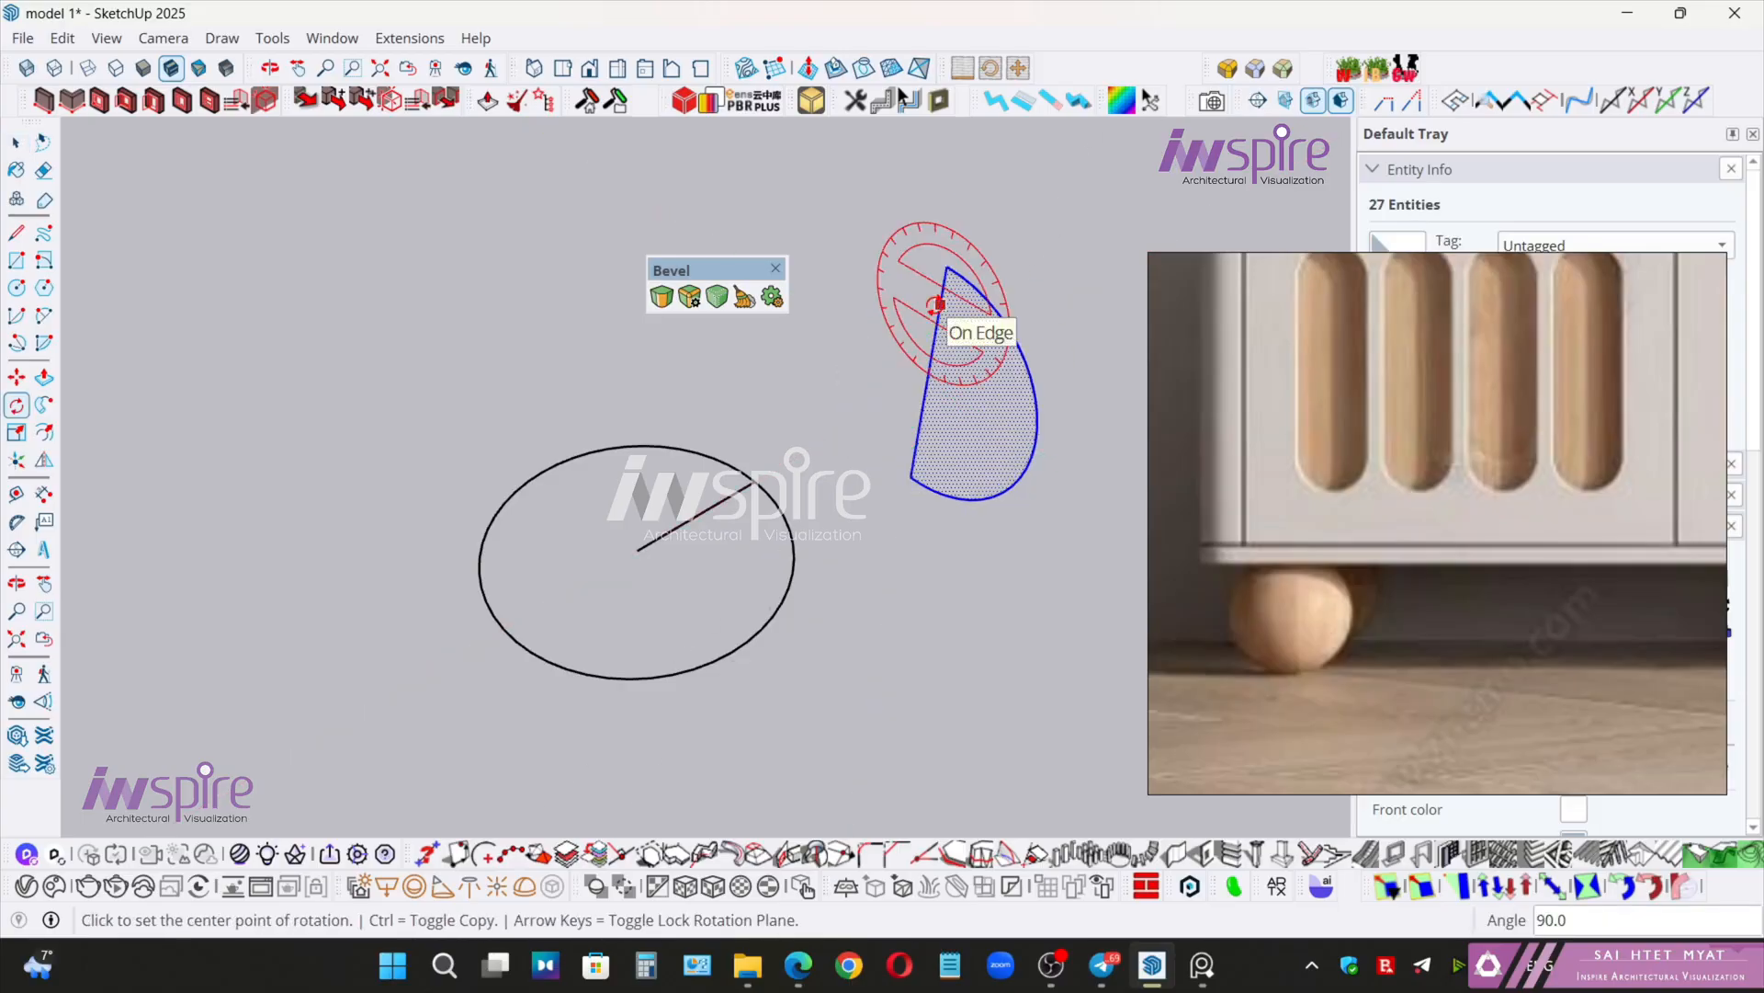
- Move the upright half disc by its lower corner onto the circle's centre and delete the radius line
key(m)
click(909, 476)
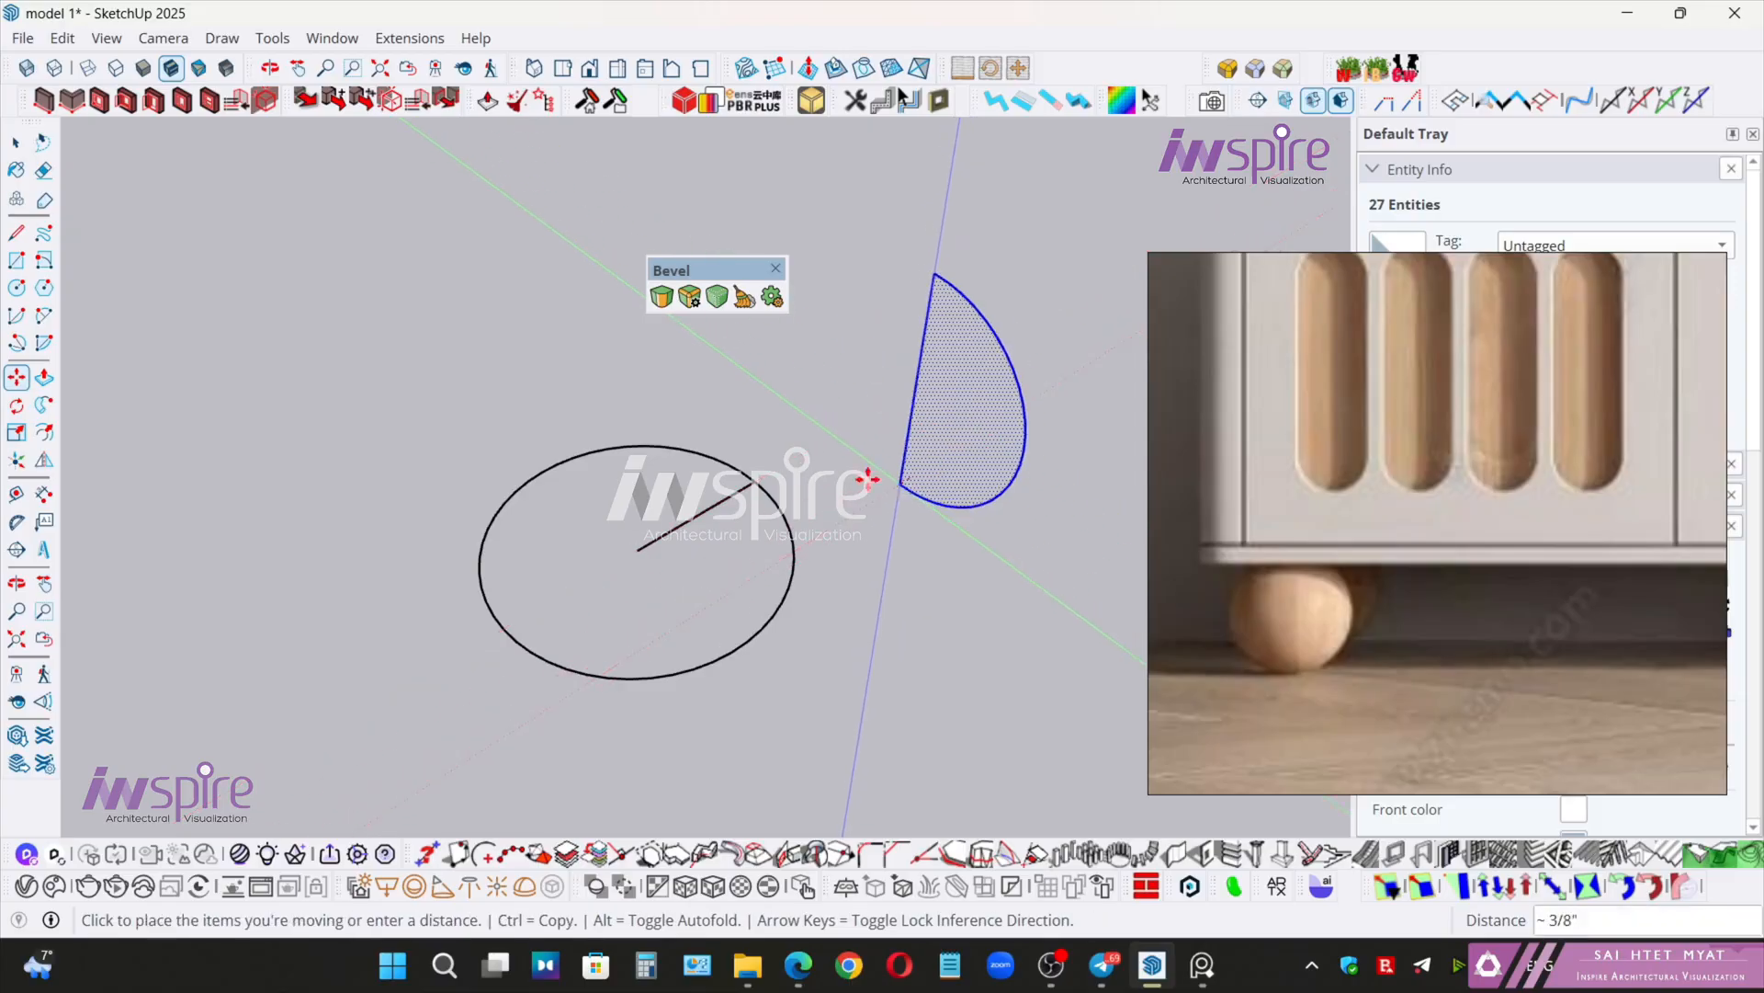
click(637, 553)
key(space)
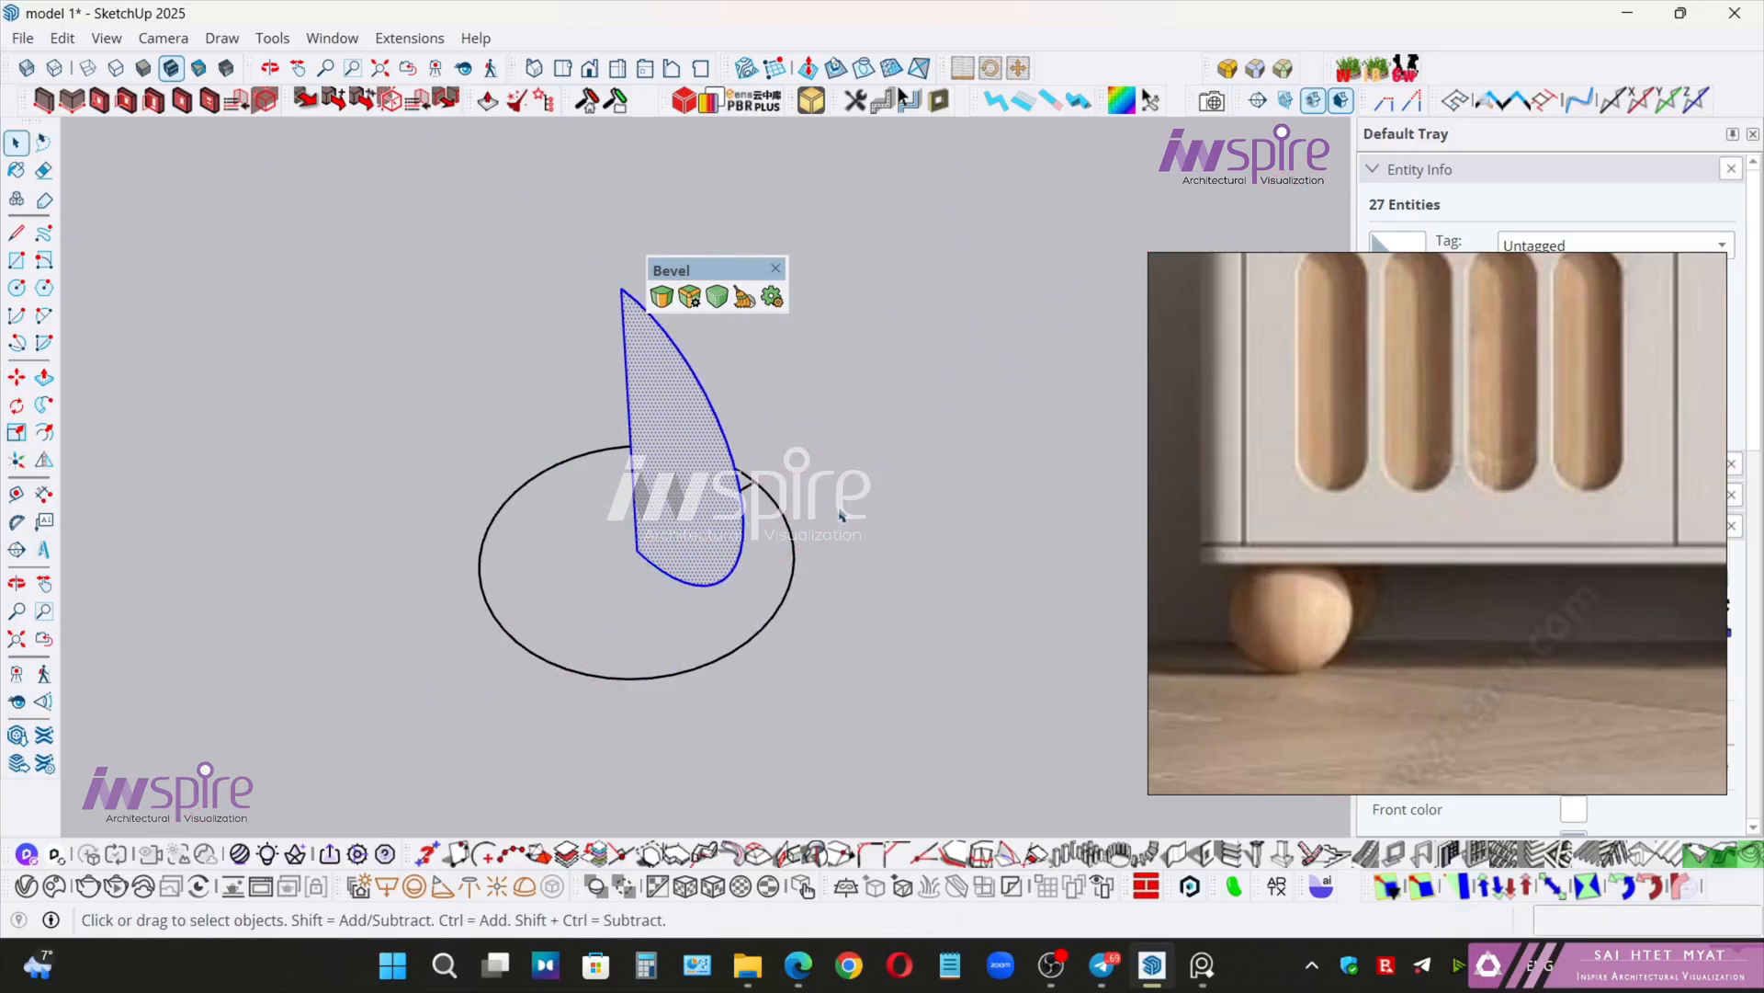
middle_drag(827, 542, 768, 533)
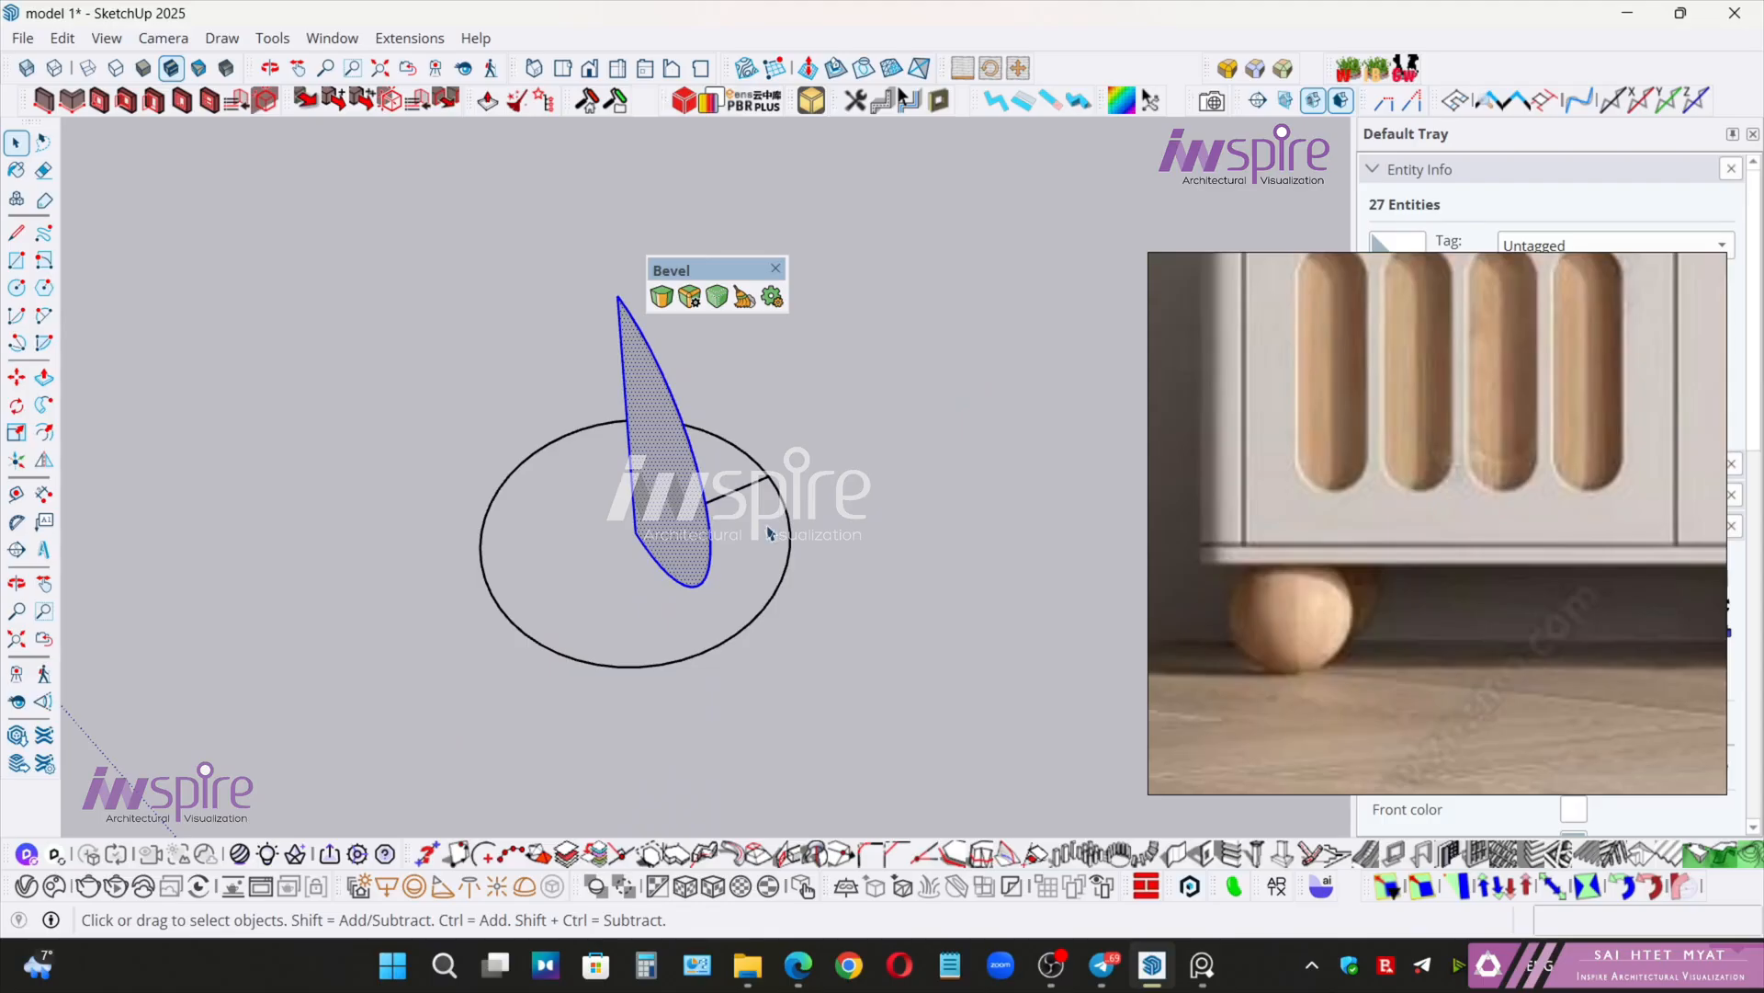
click(742, 487)
key(Delete)
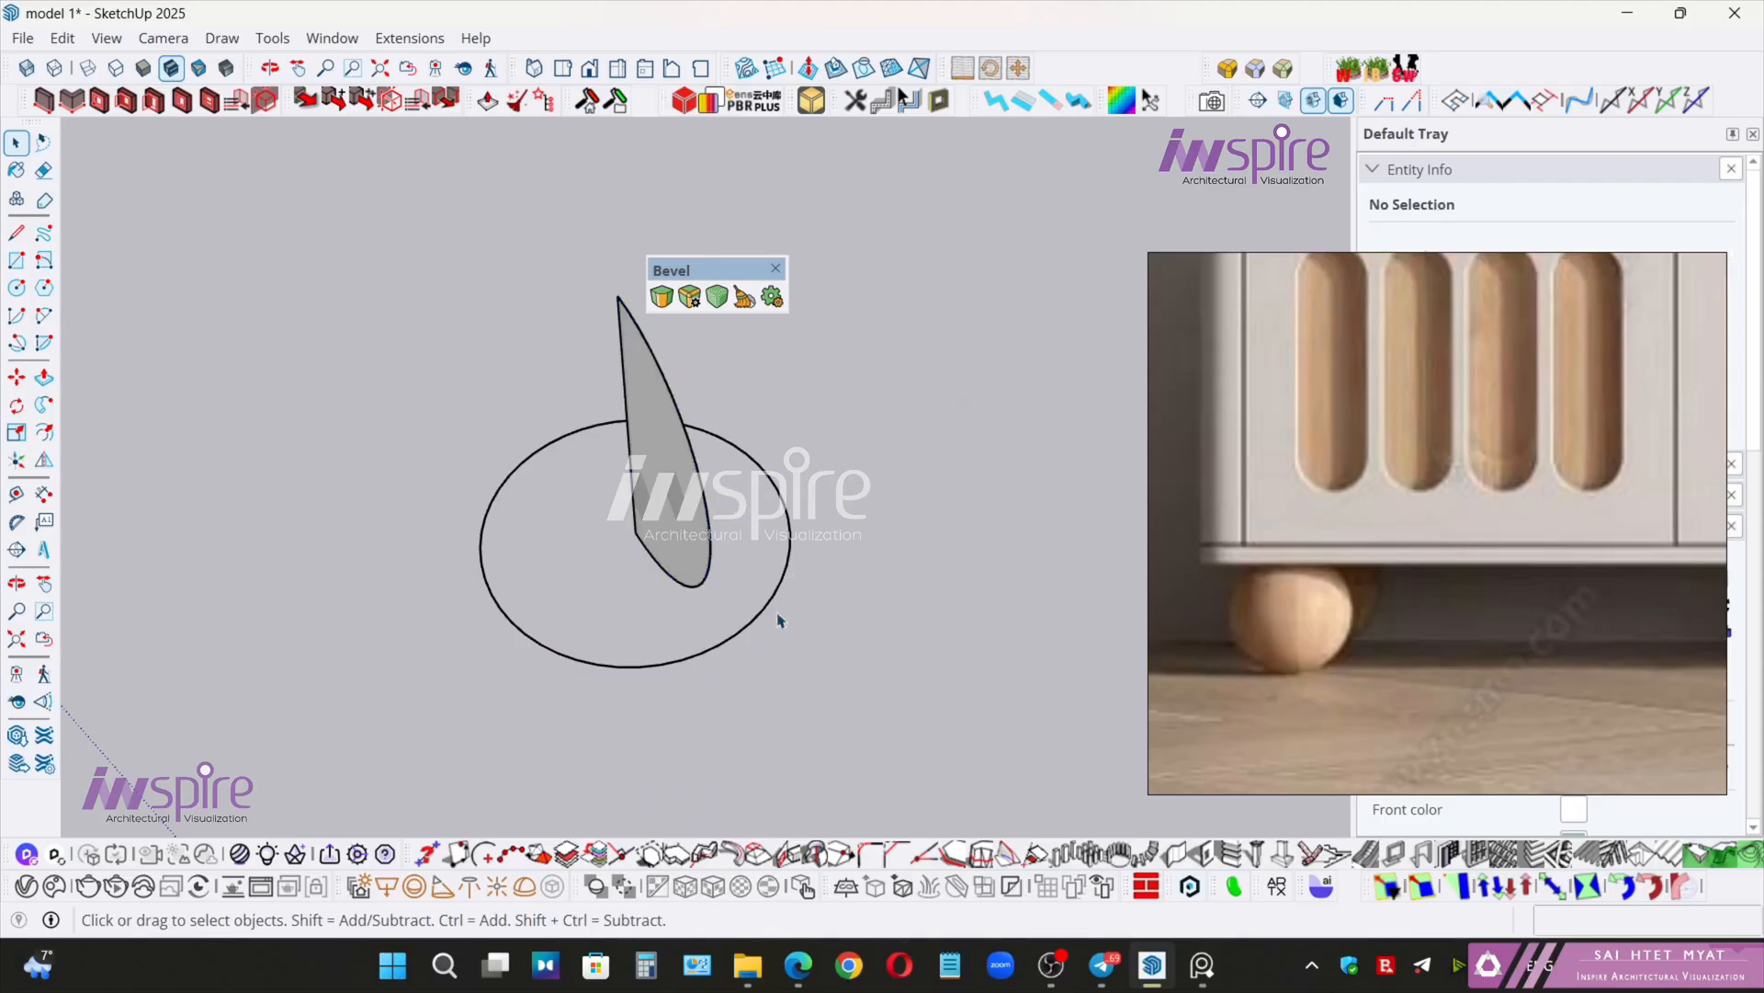
- Sweep the half disc around the circle with Follow Me to form a sphere
drag(759, 646, 743, 657)
middle_drag(619, 721, 337, 632)
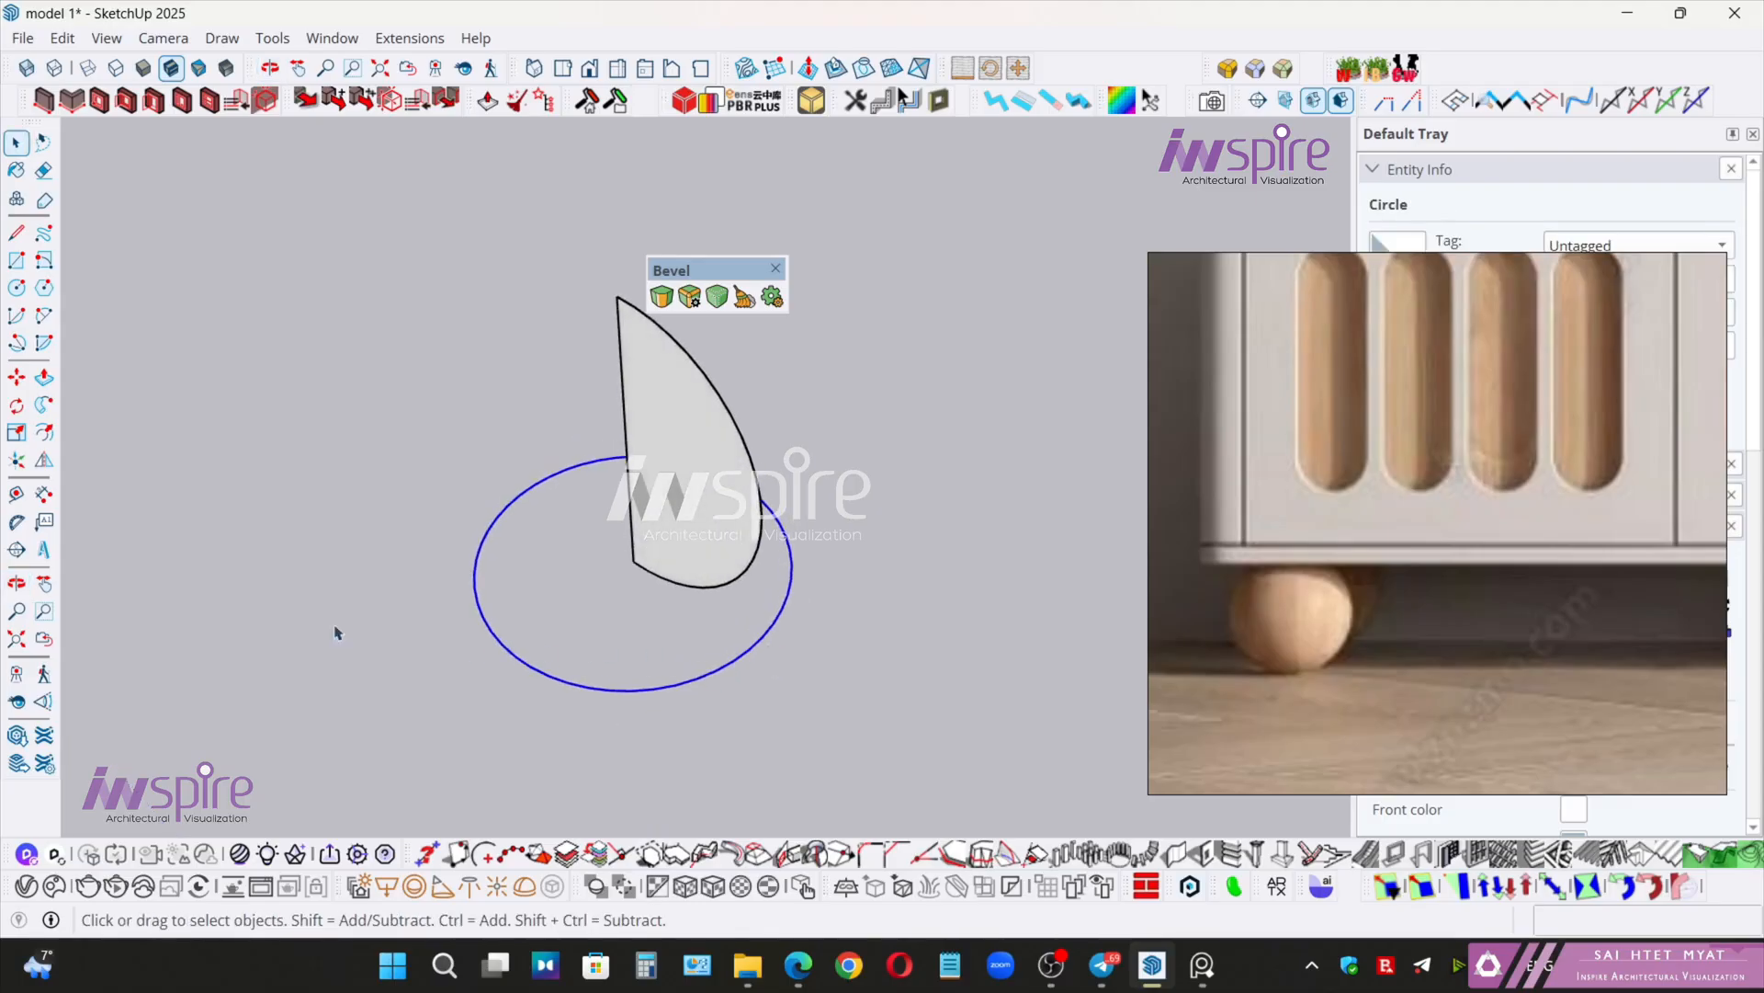
click(44, 414)
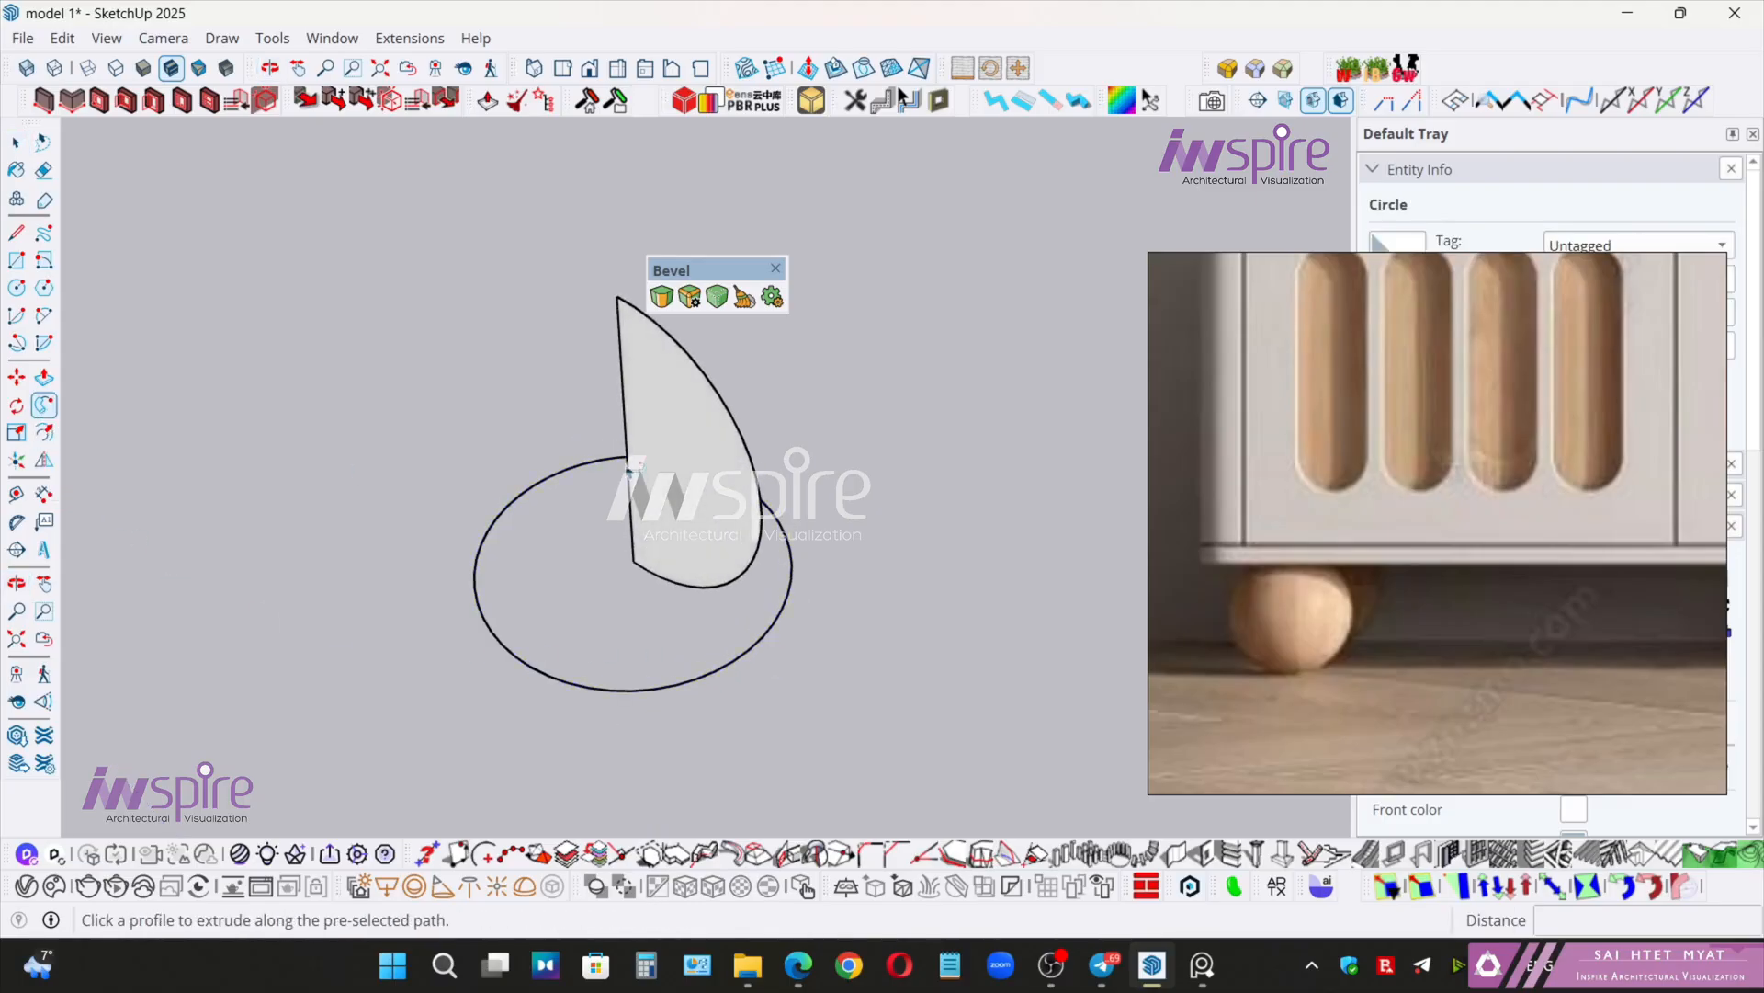
click(685, 452)
middle_drag(602, 532, 421, 500)
- Group the whole sphere separately from the circle and select the group with the cabinet's lower corner in view
key(space)
middle_drag(603, 398, 664, 515)
triple_click(663, 515)
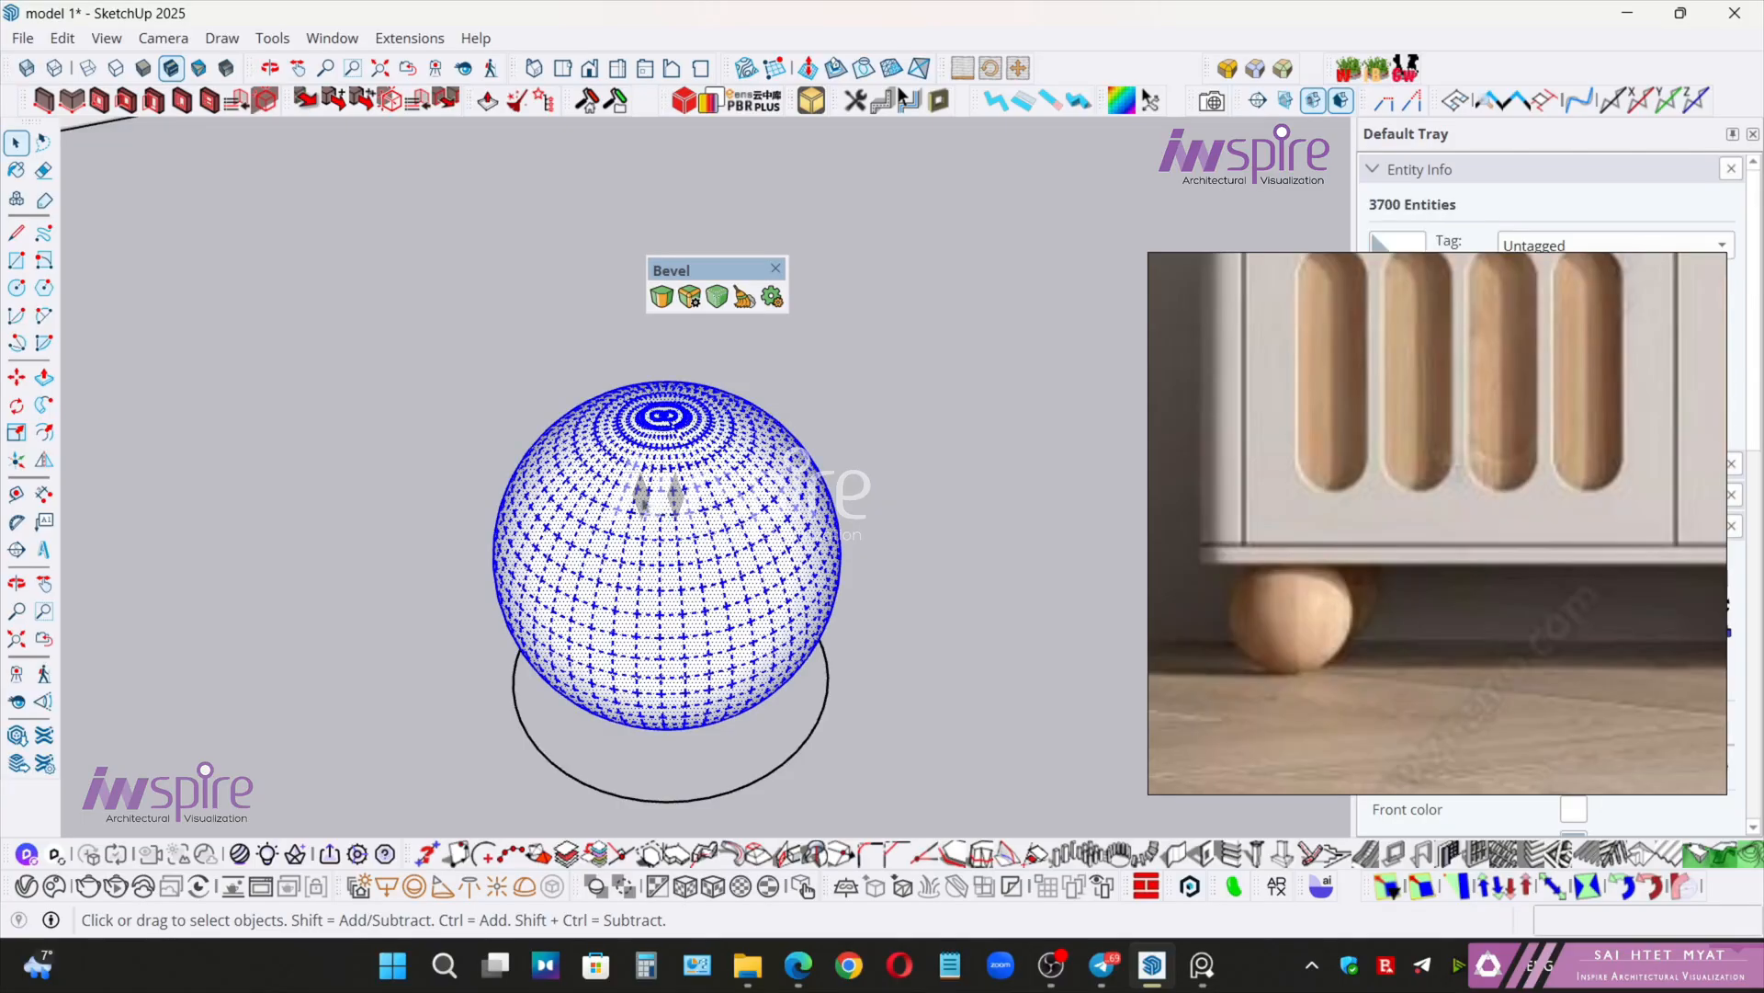
key(ctrl+g)
click(962, 366)
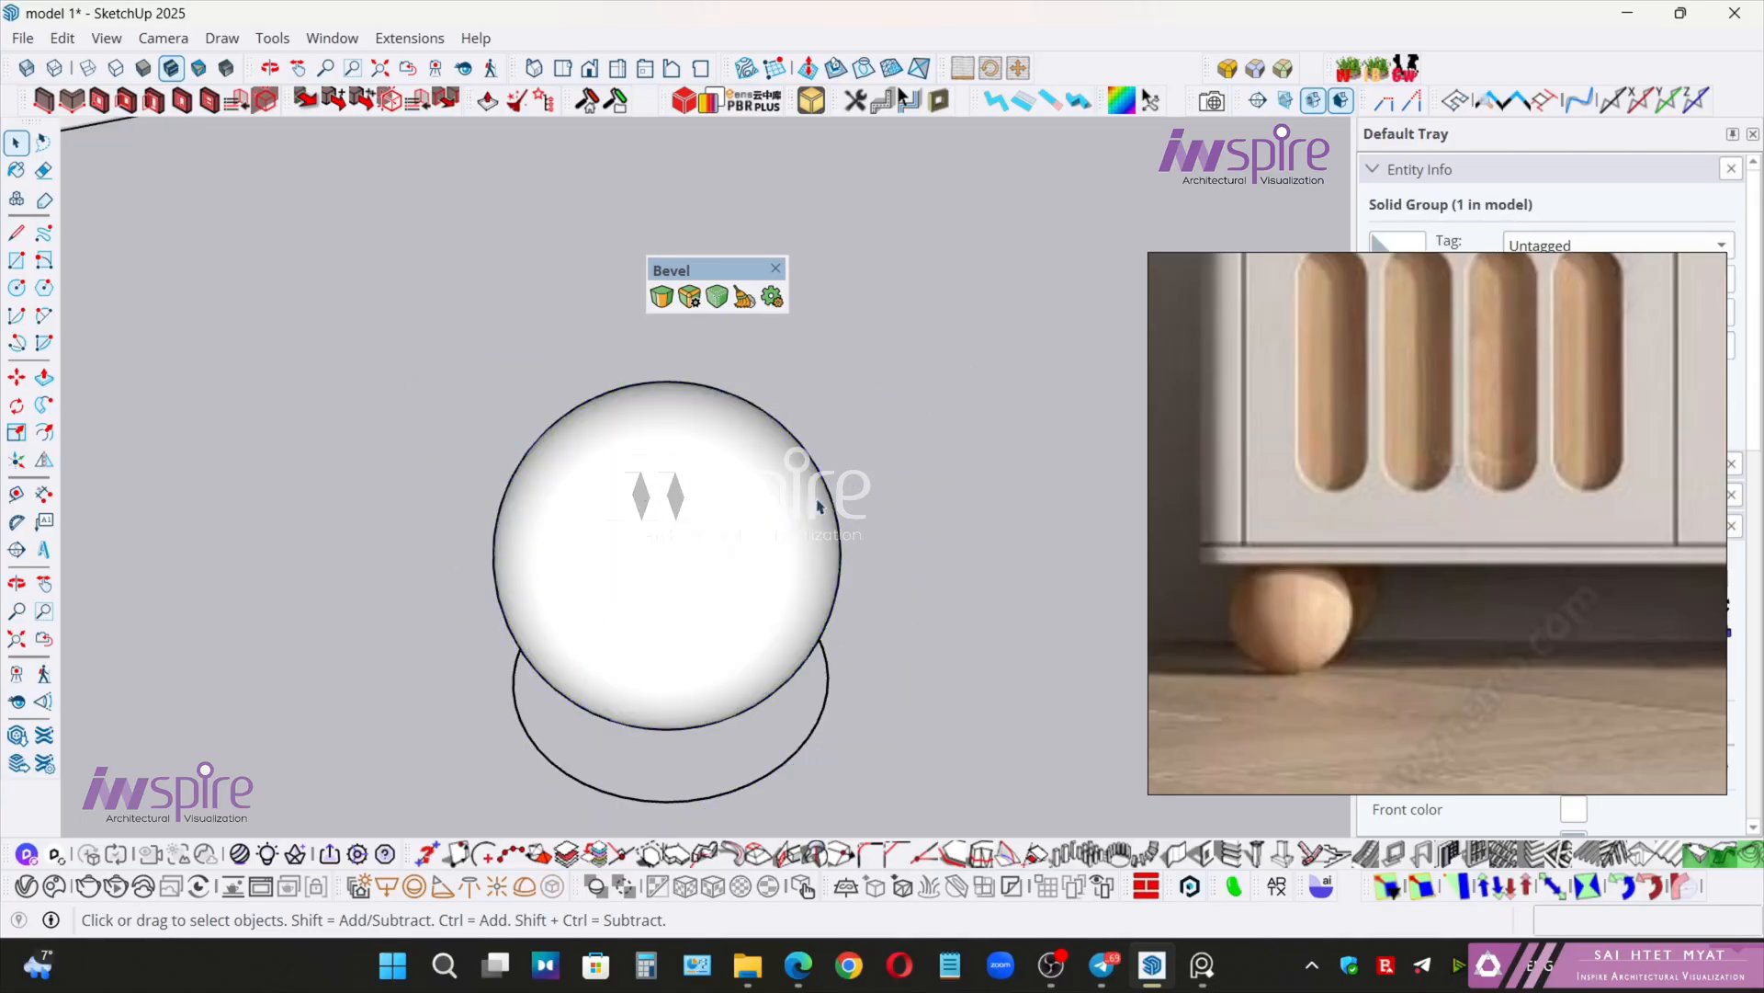
scroll(741, 548, down, 3)
click(726, 554)
scroll(722, 555, down, 3)
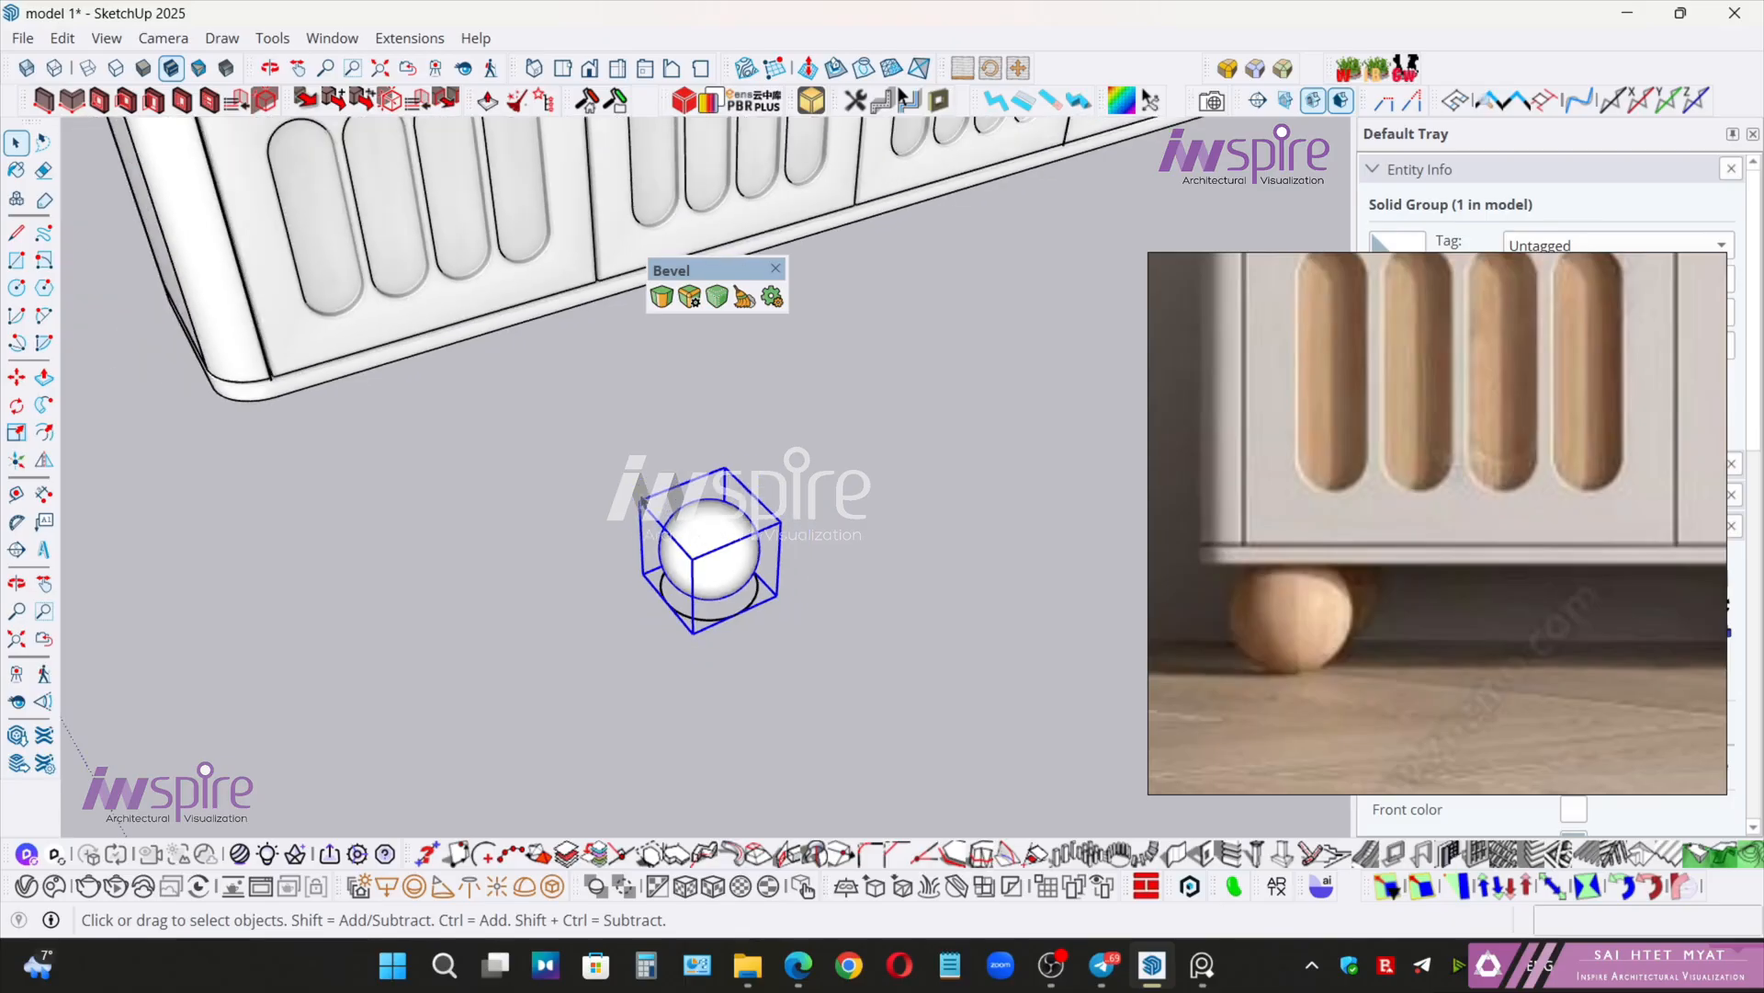
- Show the model from the top in parallel projection with X-ray transparency turned on
middle_drag(459, 474, 631, 440)
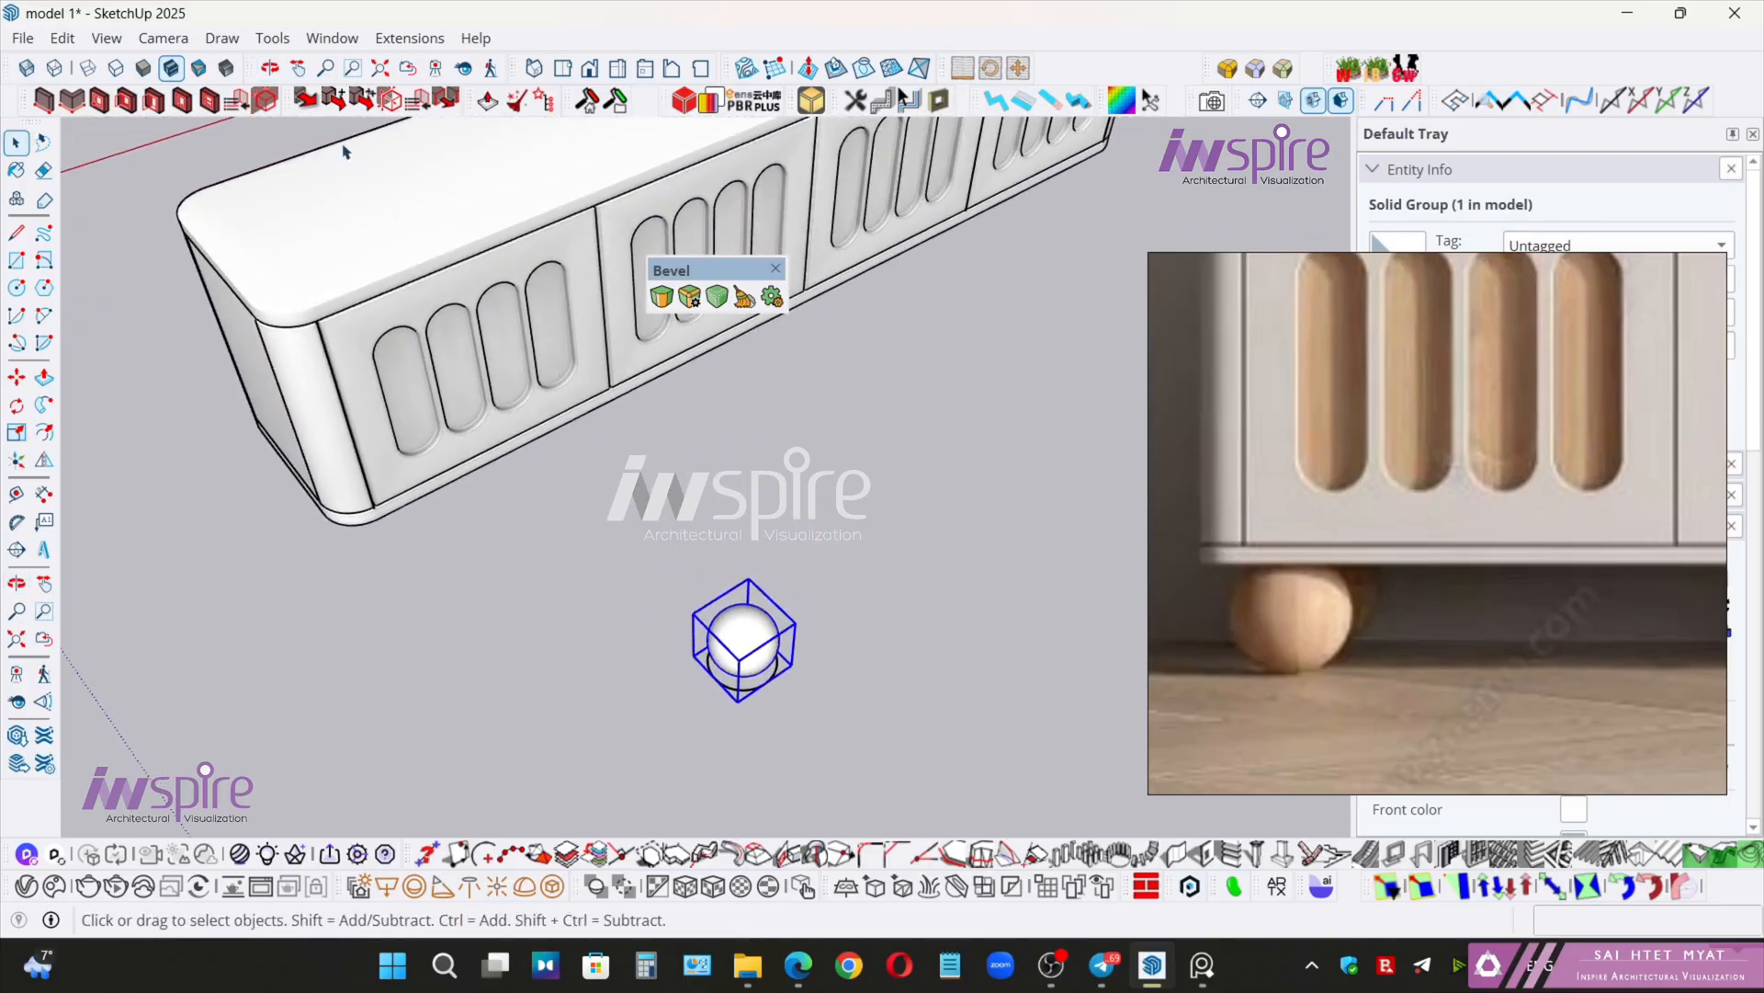
click(563, 77)
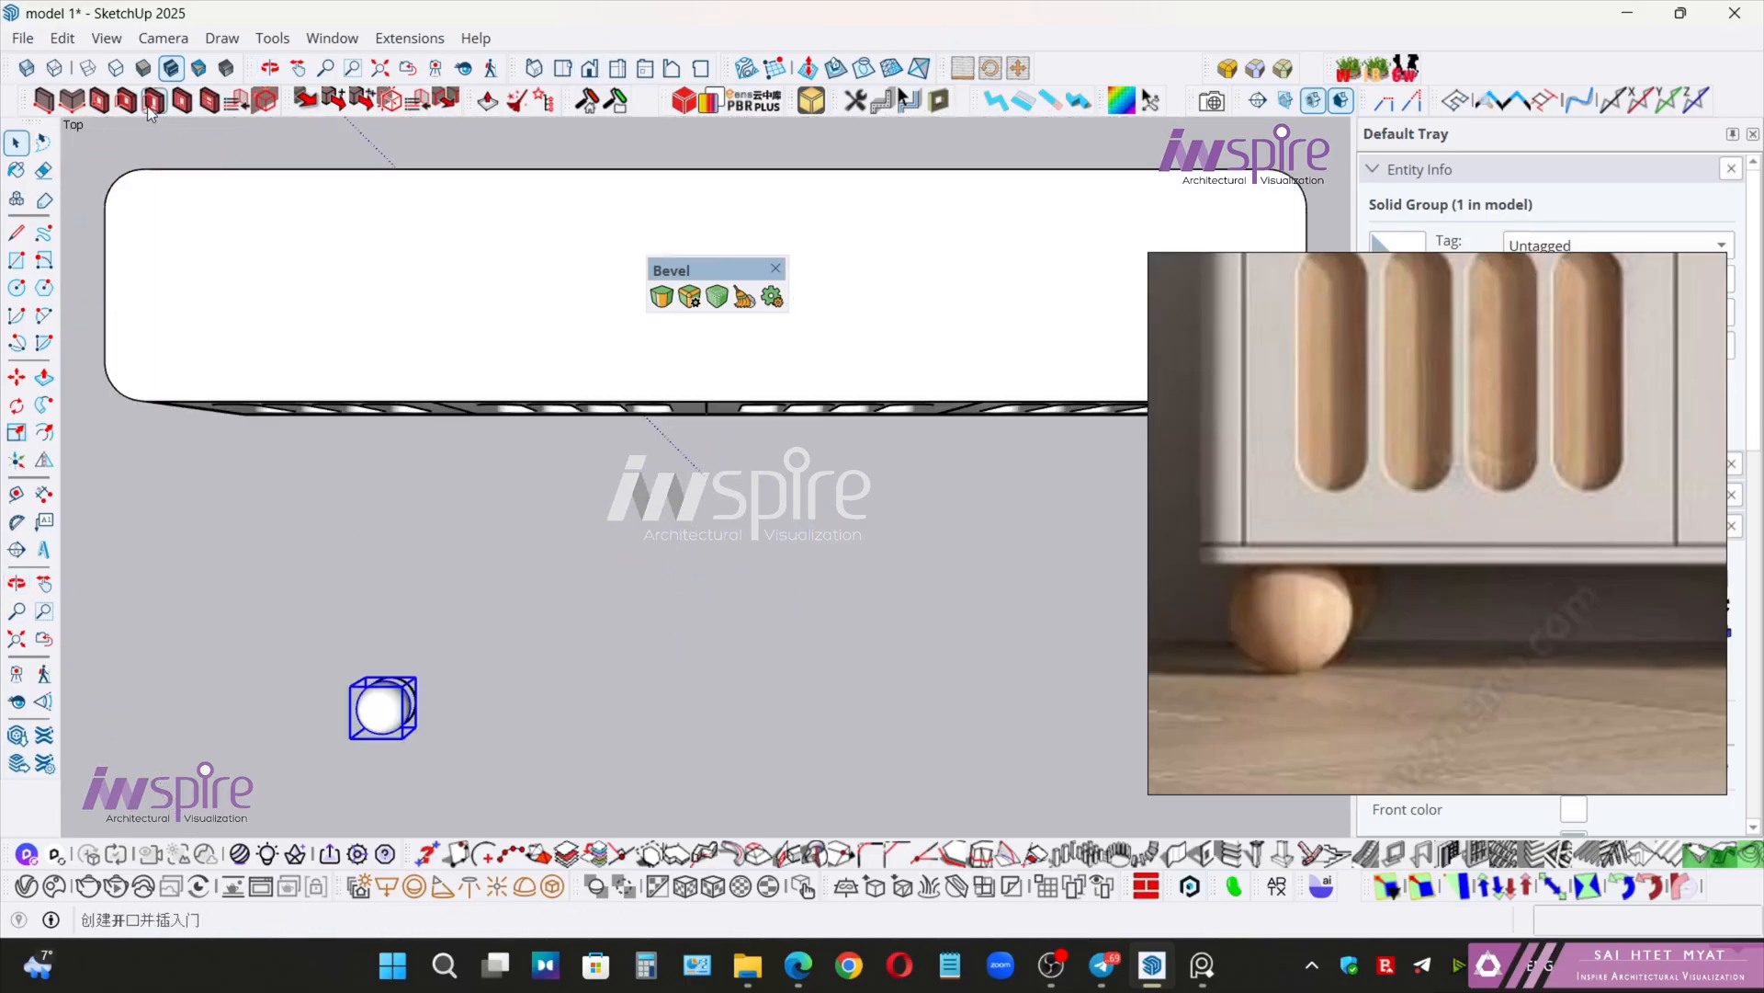
click(167, 41)
click(168, 157)
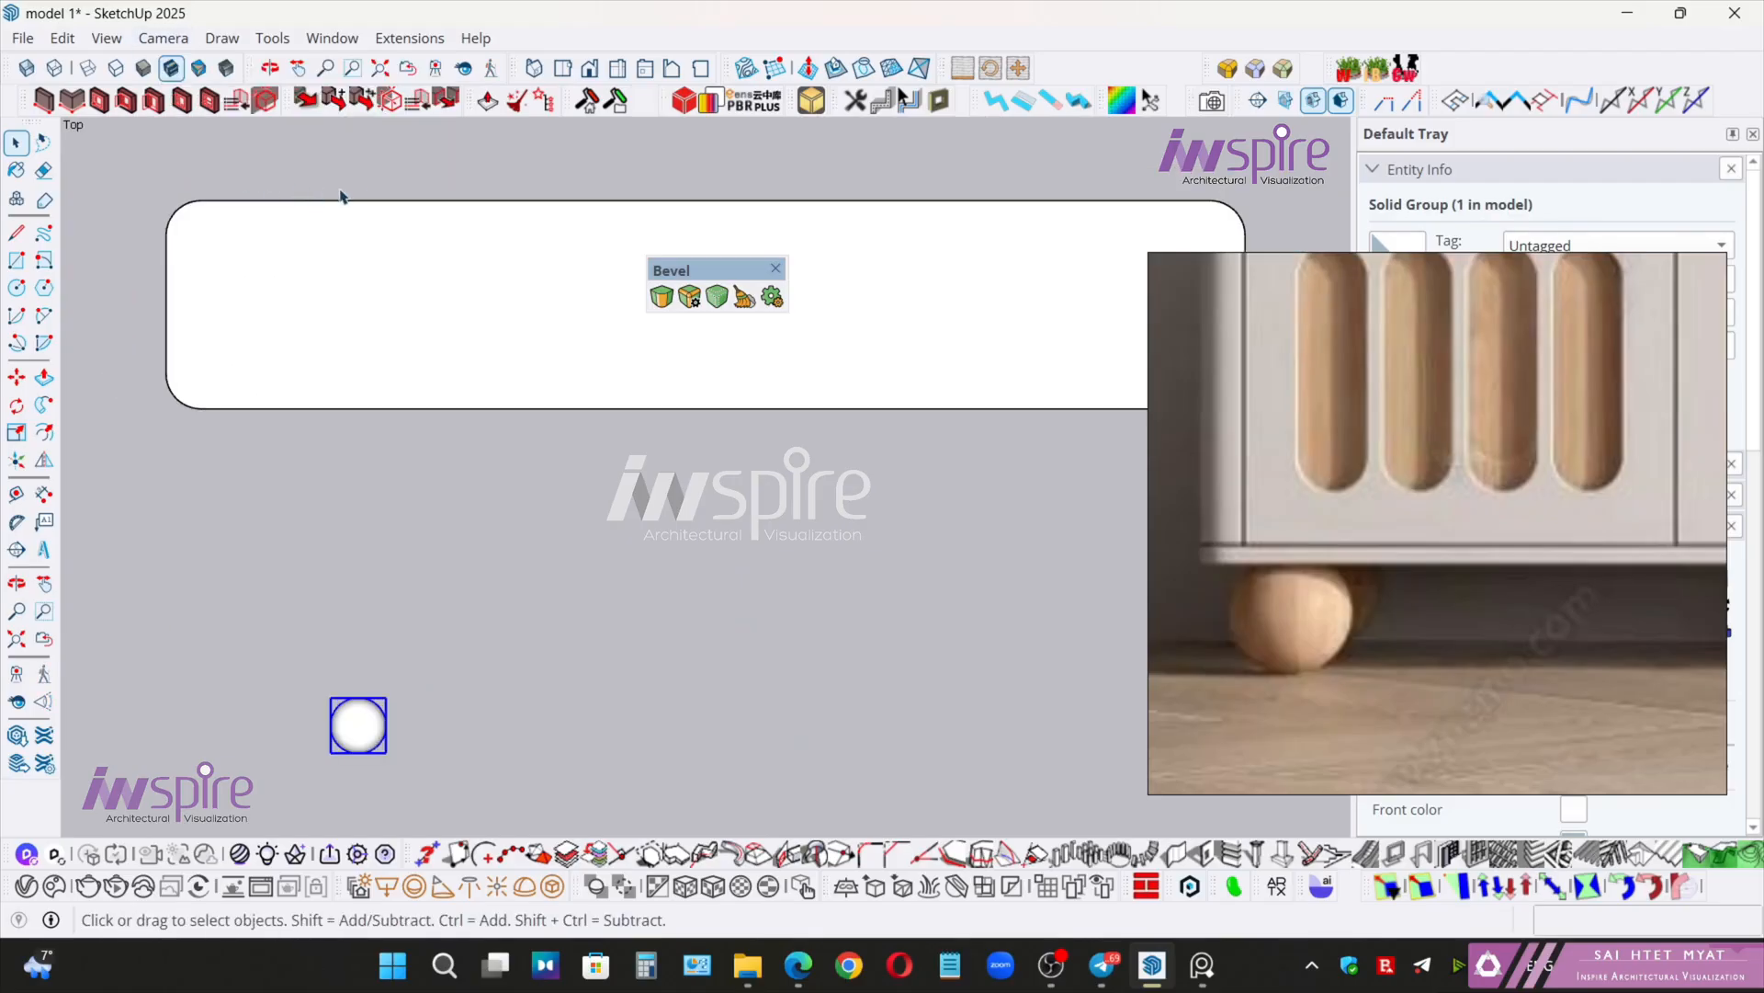
click(38, 66)
middle_drag(382, 531, 462, 726)
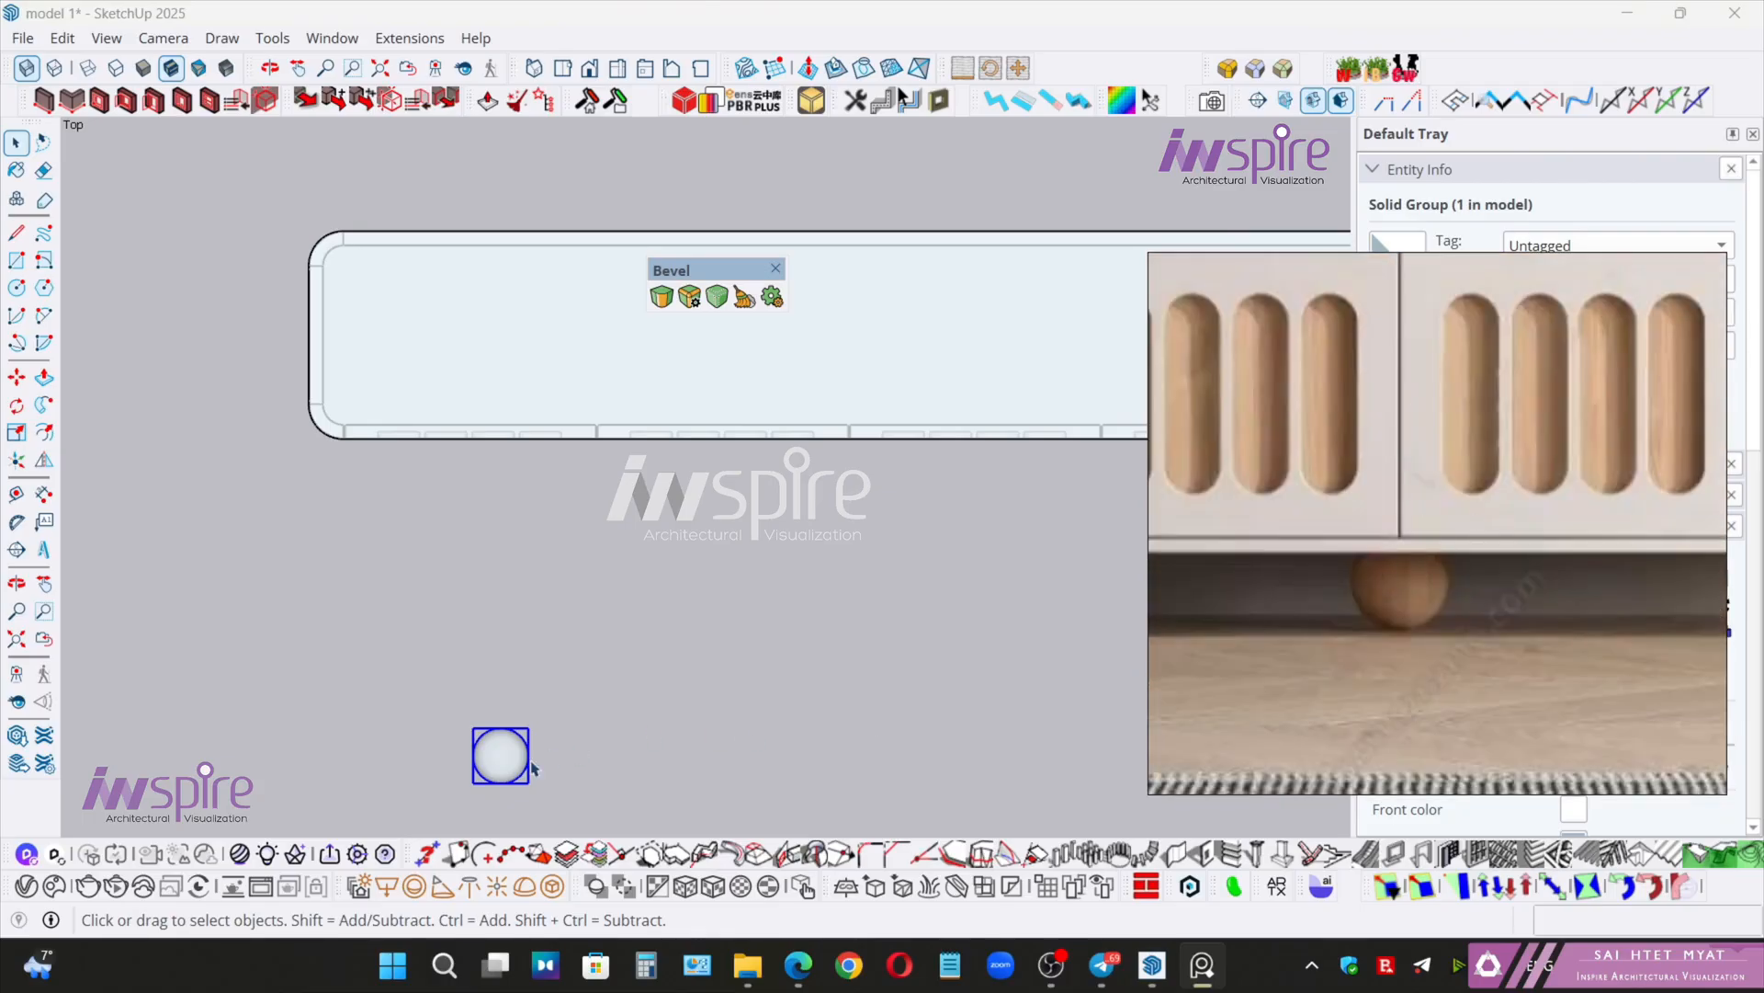
- Move the sphere along the green axis until it lies over the cabinet's outline near the left front corner
key(m)
click(658, 763)
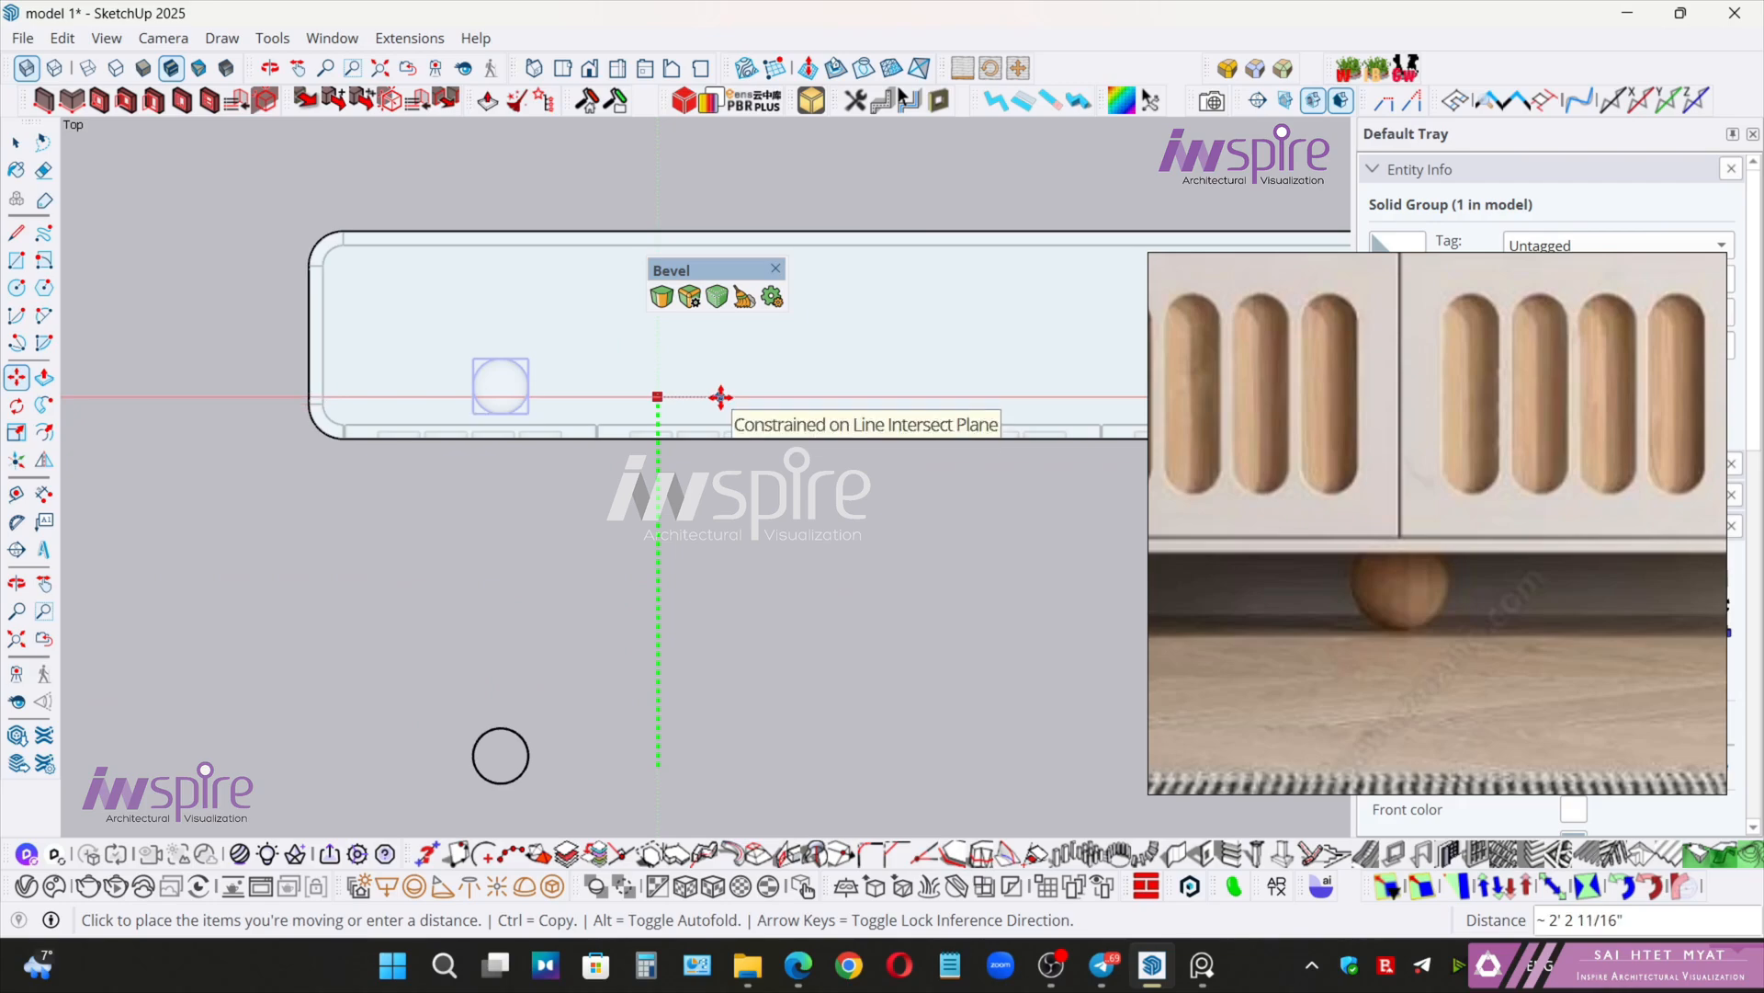
click(721, 394)
shift+middle_drag(446, 506, 633, 504)
scroll(619, 385, up, 3)
scroll(620, 385, up, 3)
shift+middle_drag(619, 432, 596, 527)
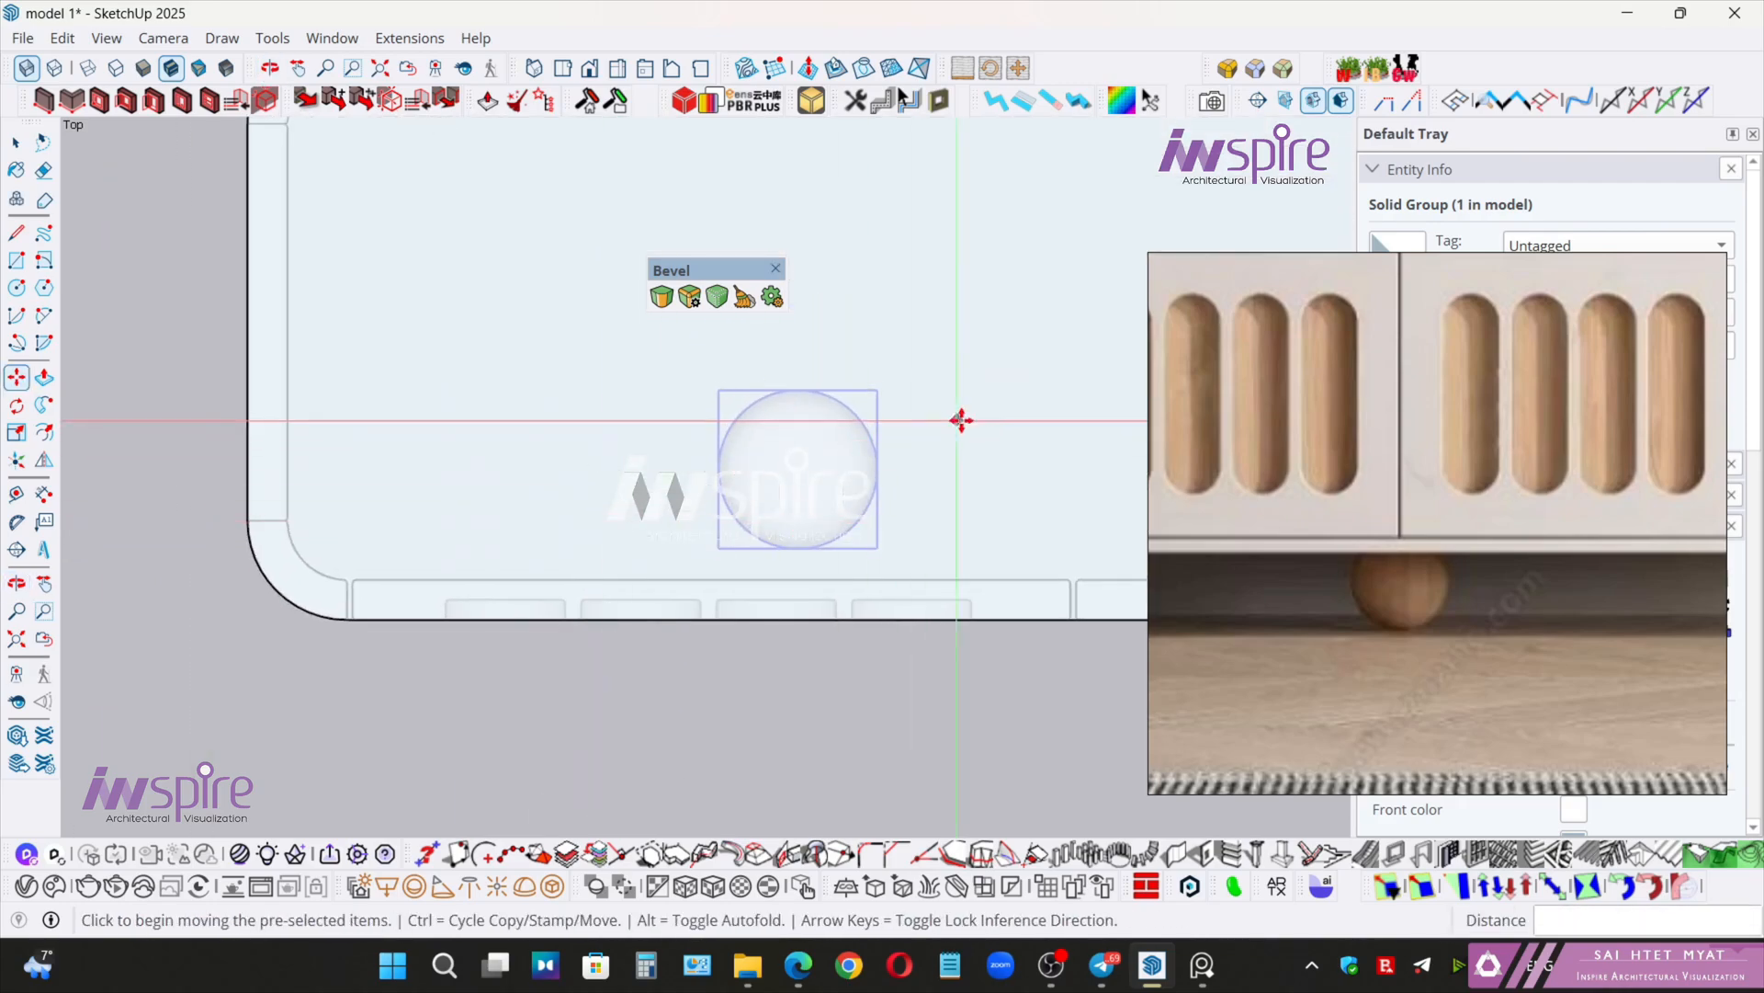
- Align the sphere's edges with the inner face of the left side panel and the back face of the doors
click(1003, 412)
shift+middle_drag(617, 438, 677, 478)
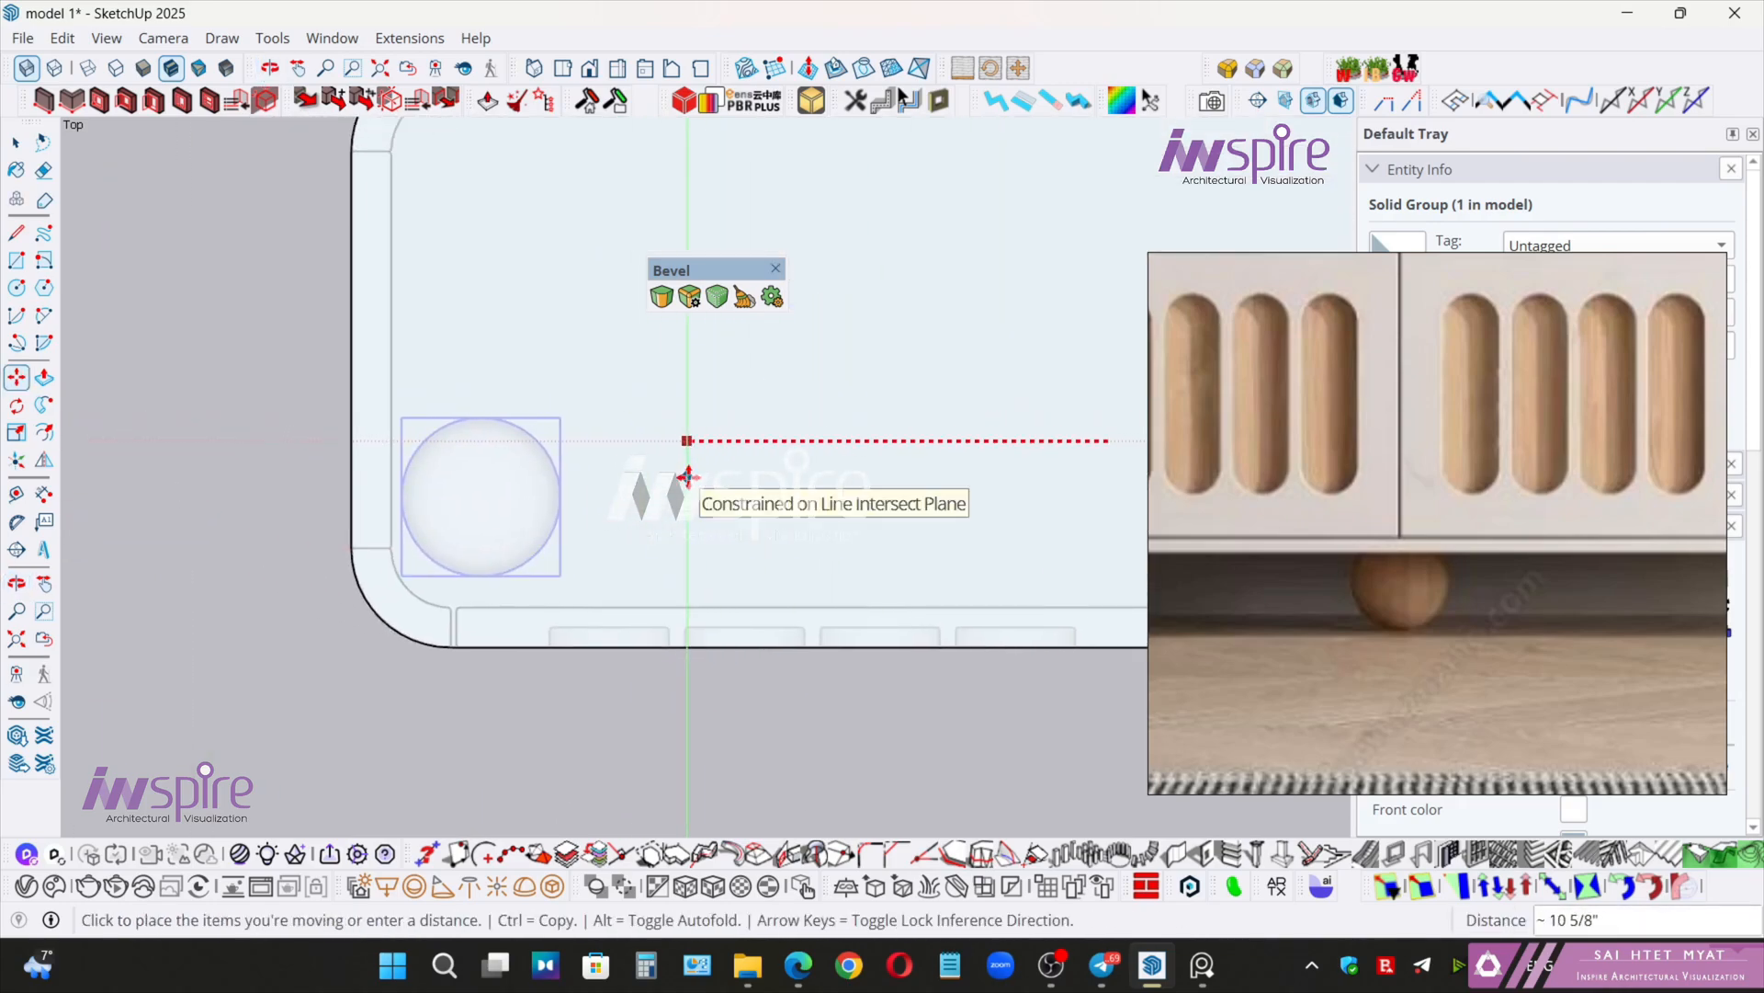
click(677, 478)
scroll(694, 487, up, 3)
click(813, 421)
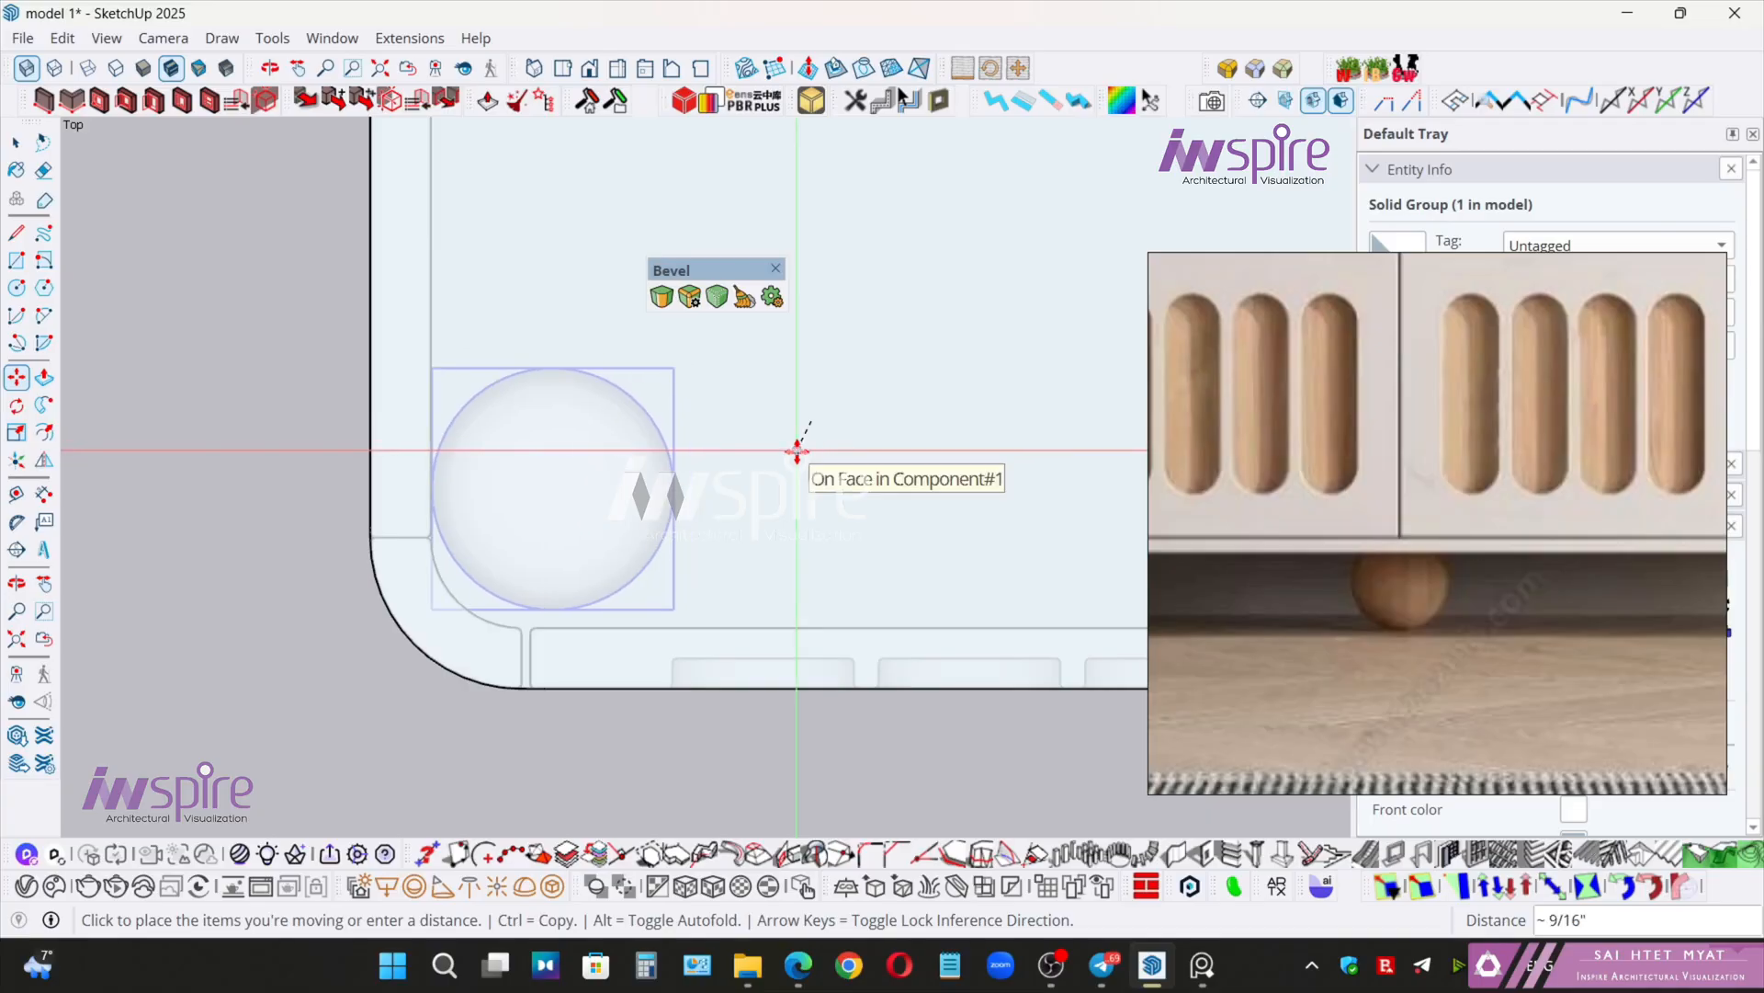
click(756, 457)
click(756, 457)
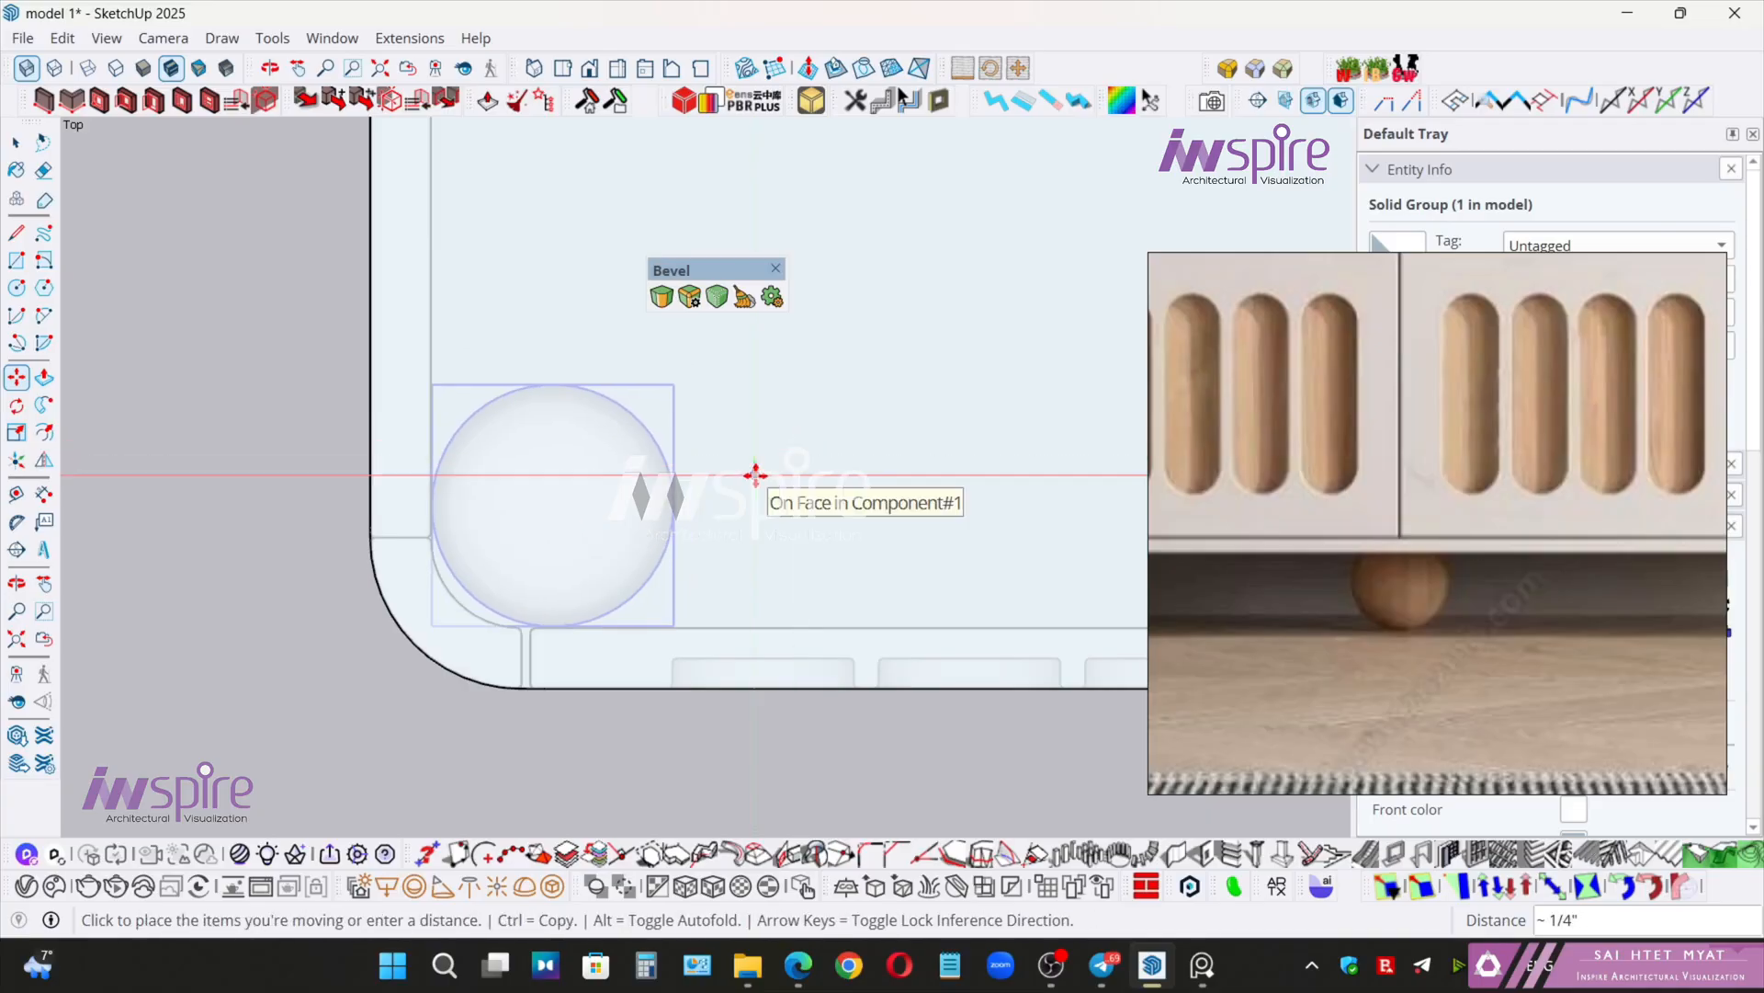
click(755, 475)
- Move the sphere 1" inward from the side panel and 1" back from the doors
click(756, 475)
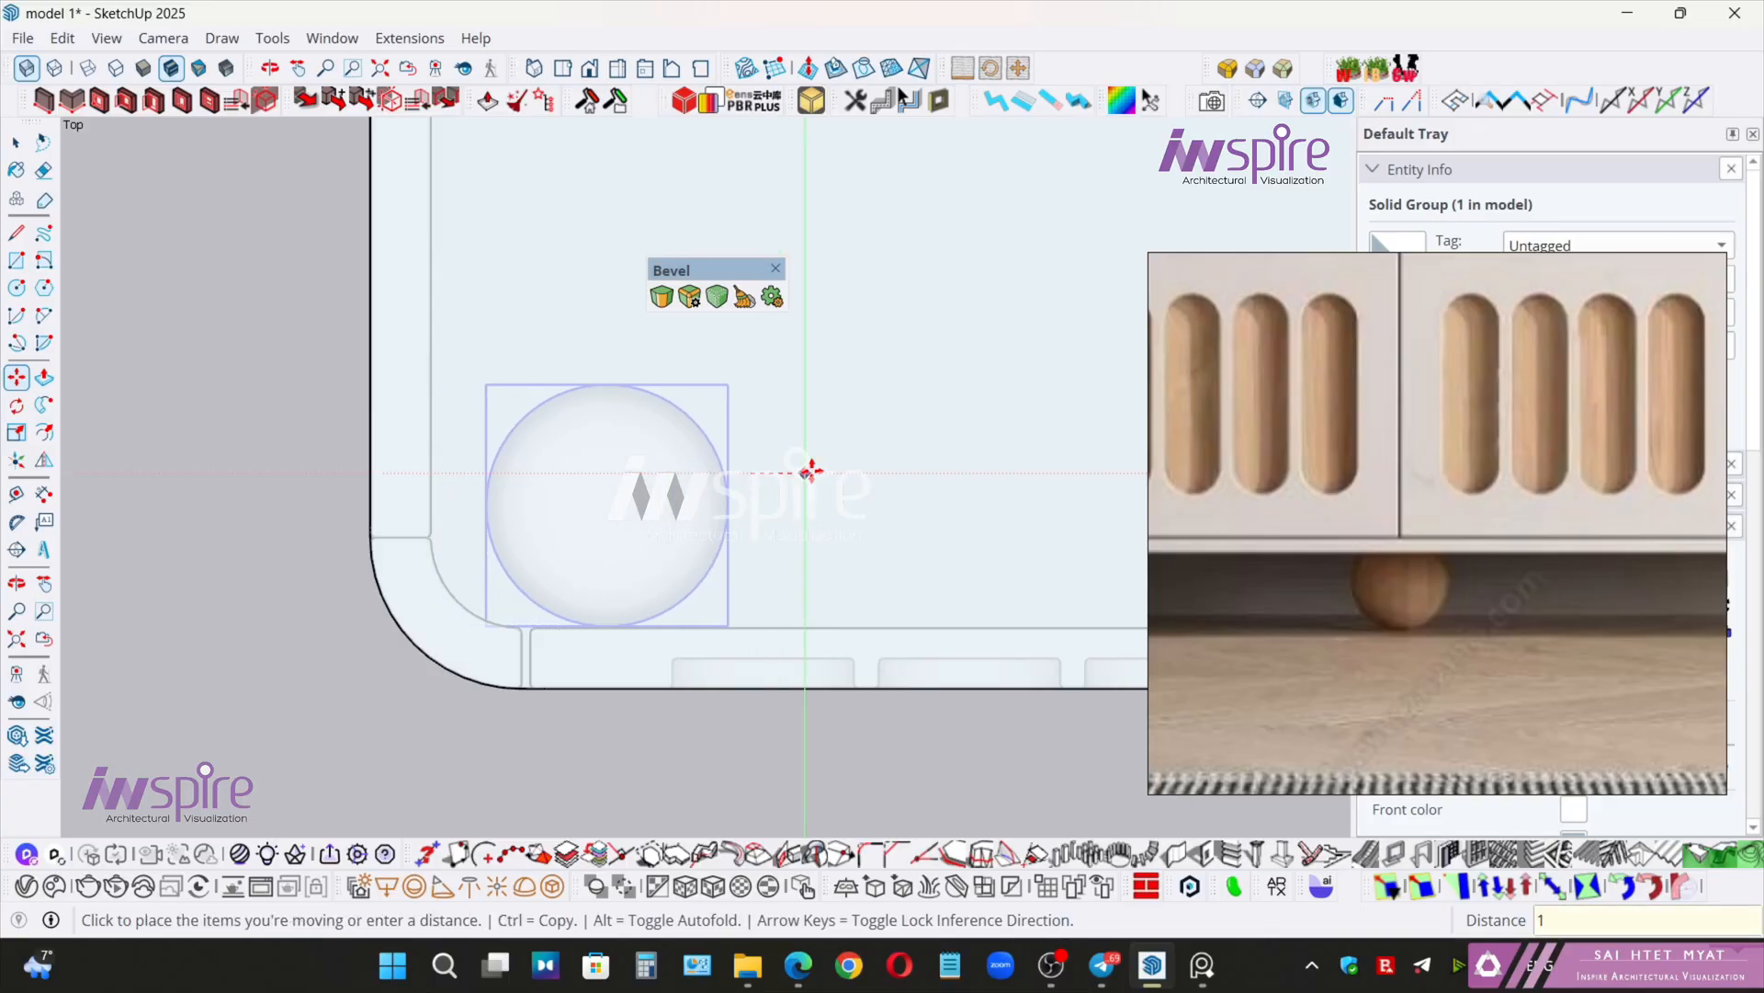
text(1)
key(Return)
click(937, 496)
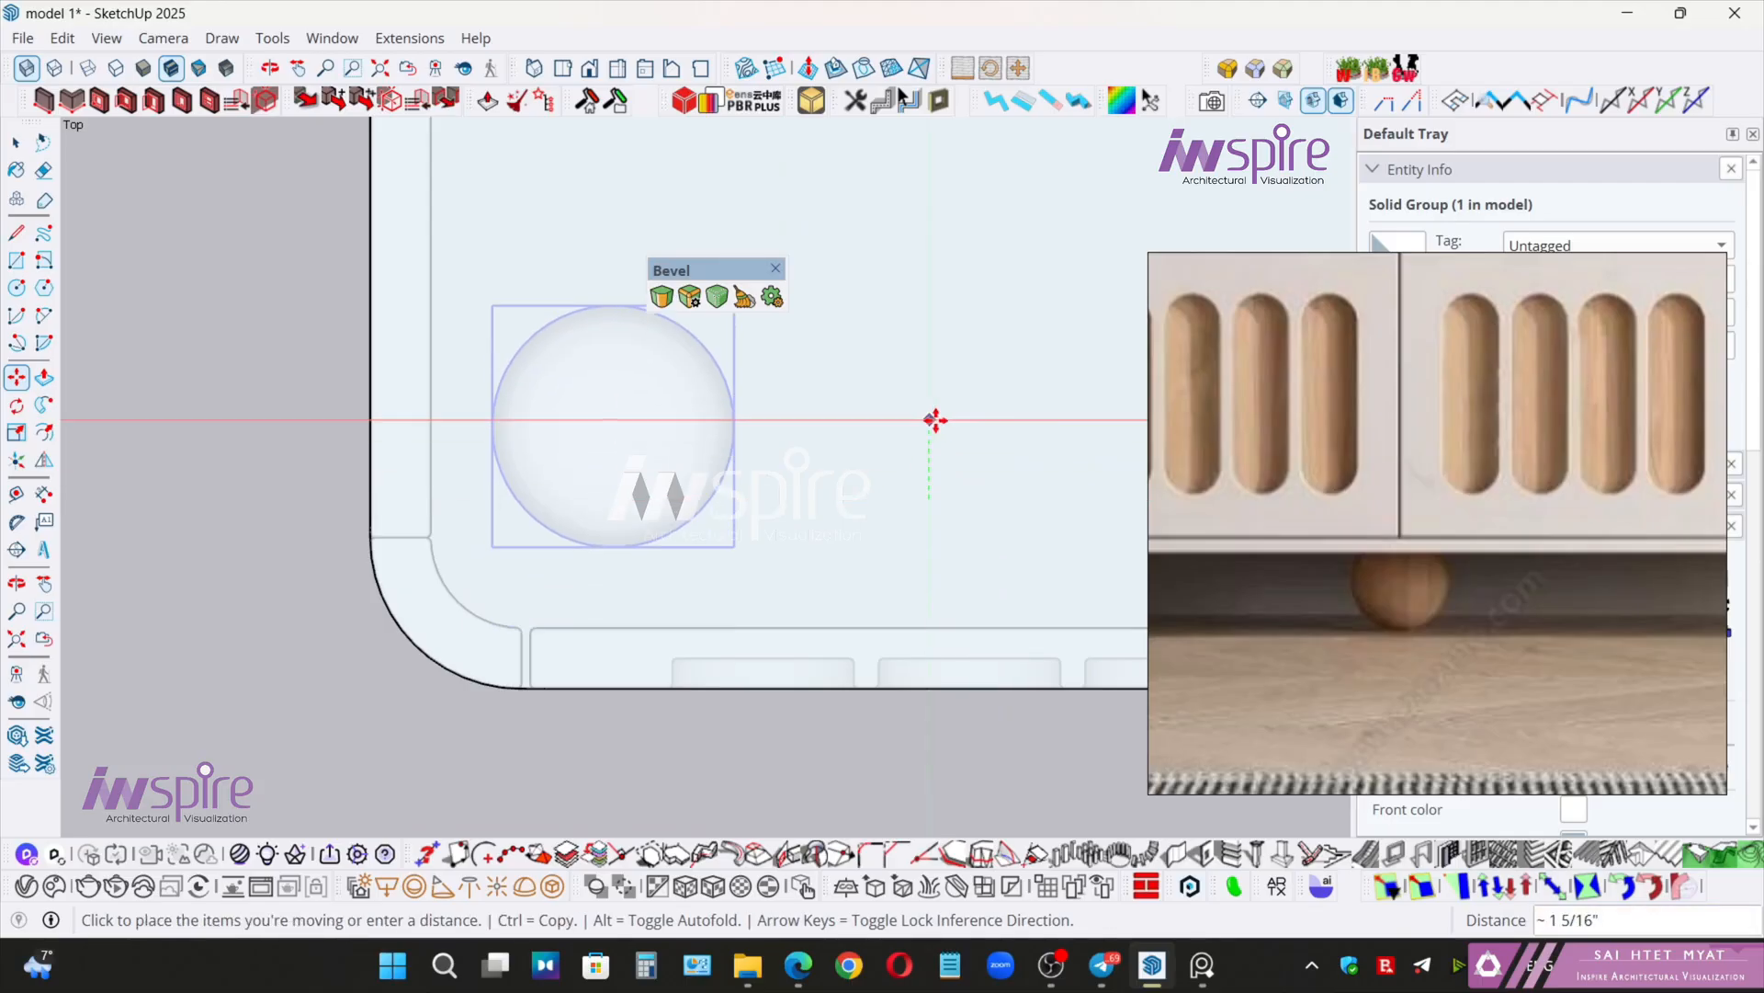
text(1)
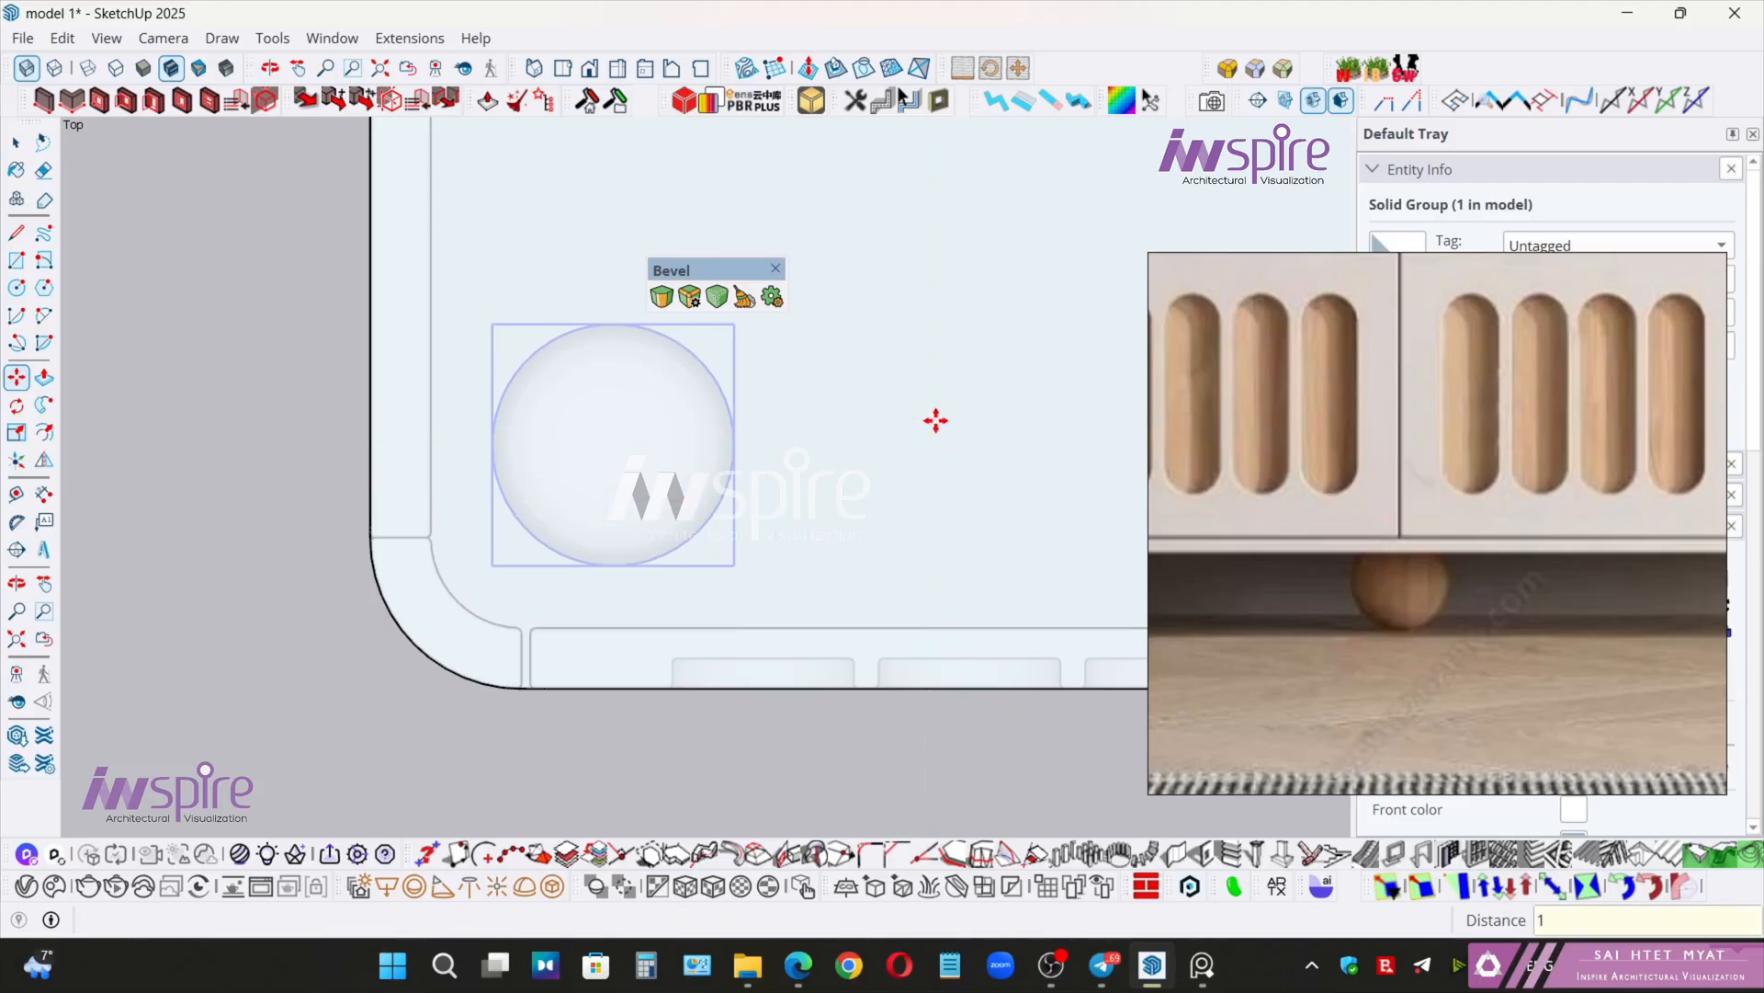
key(Return)
- Copy the sphere straight back along the green axis to the inner edge of the cabinet's back panel
scroll(942, 403, down, 2)
shift+middle_drag(915, 329, 786, 692)
scroll(800, 531, down, 2)
key(ctrl)
click(805, 710)
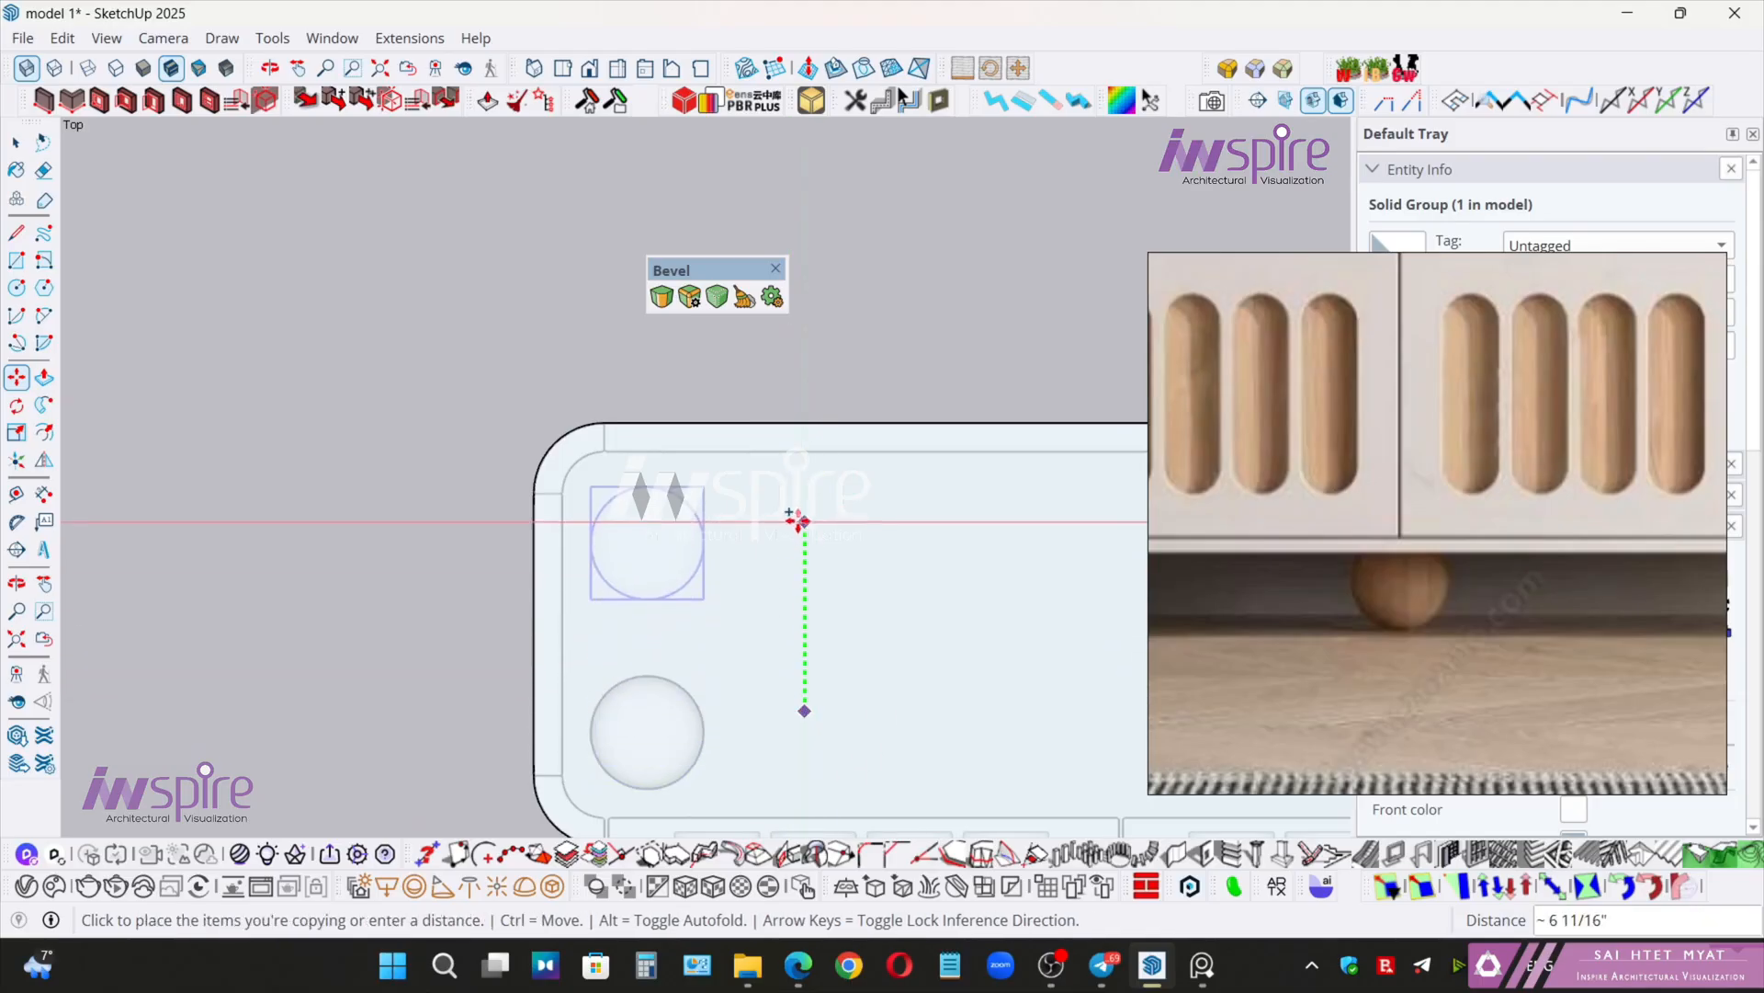
click(804, 491)
- Move the rear sphere copy 1" forward from the back panel
click(720, 495)
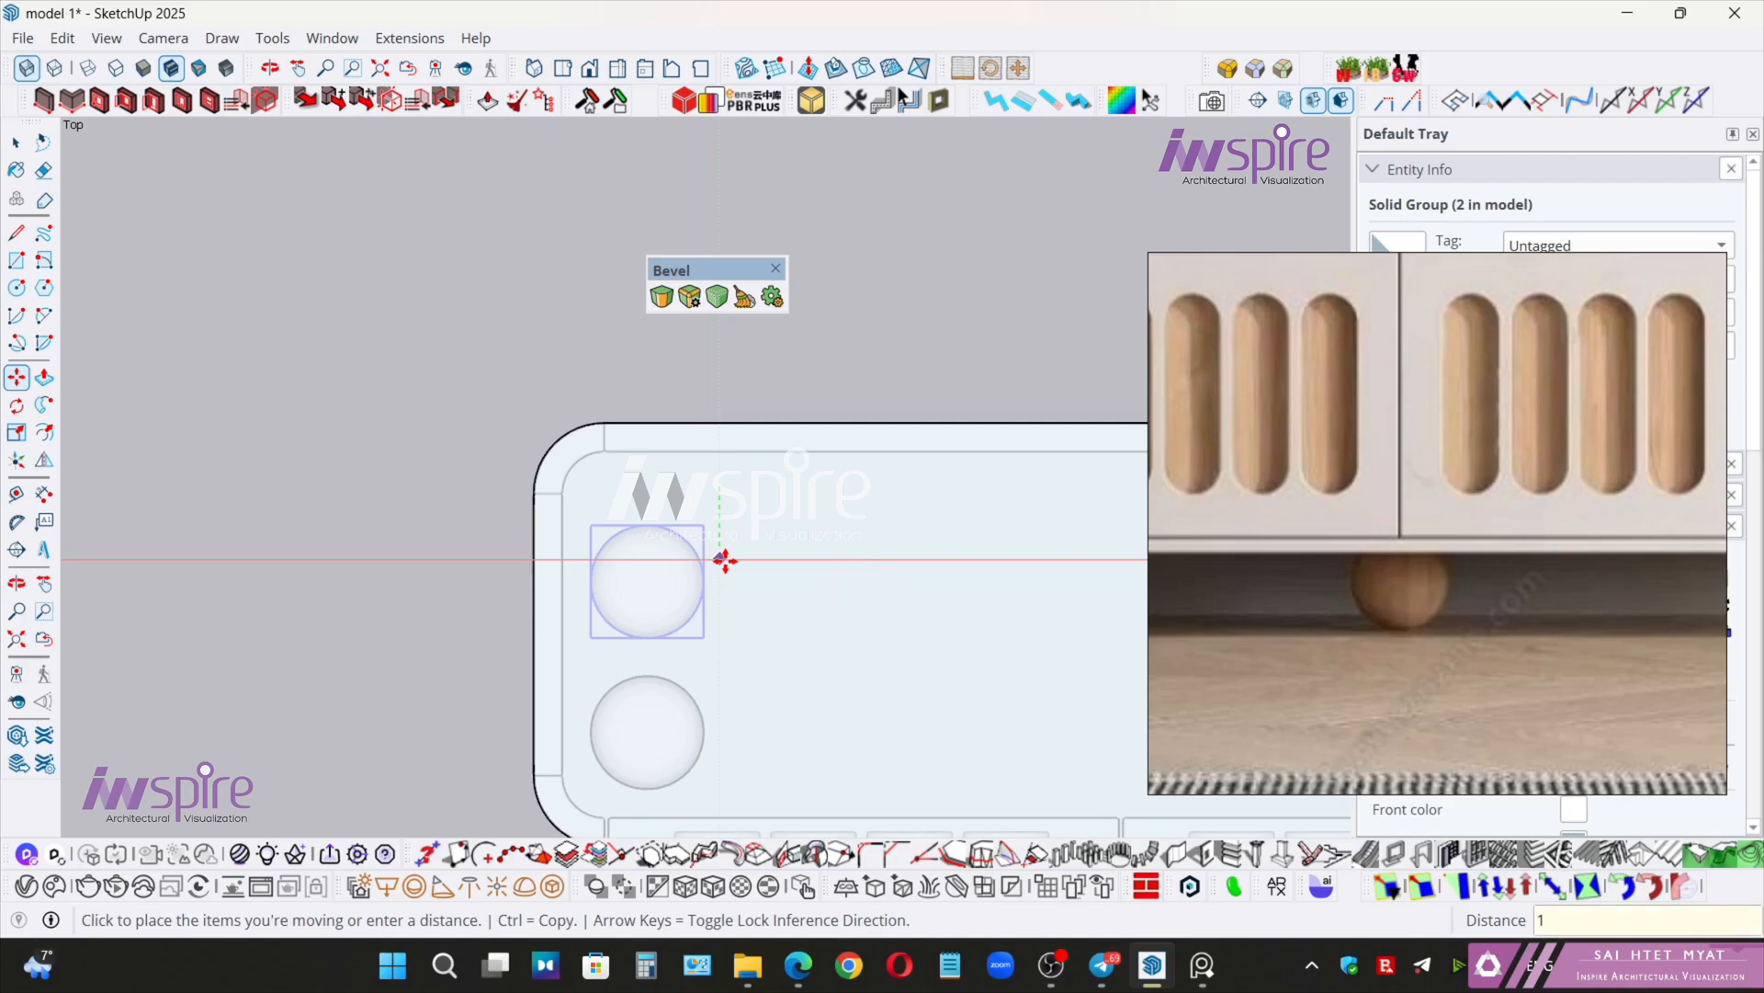
text(1)
key(Return)
key(space)
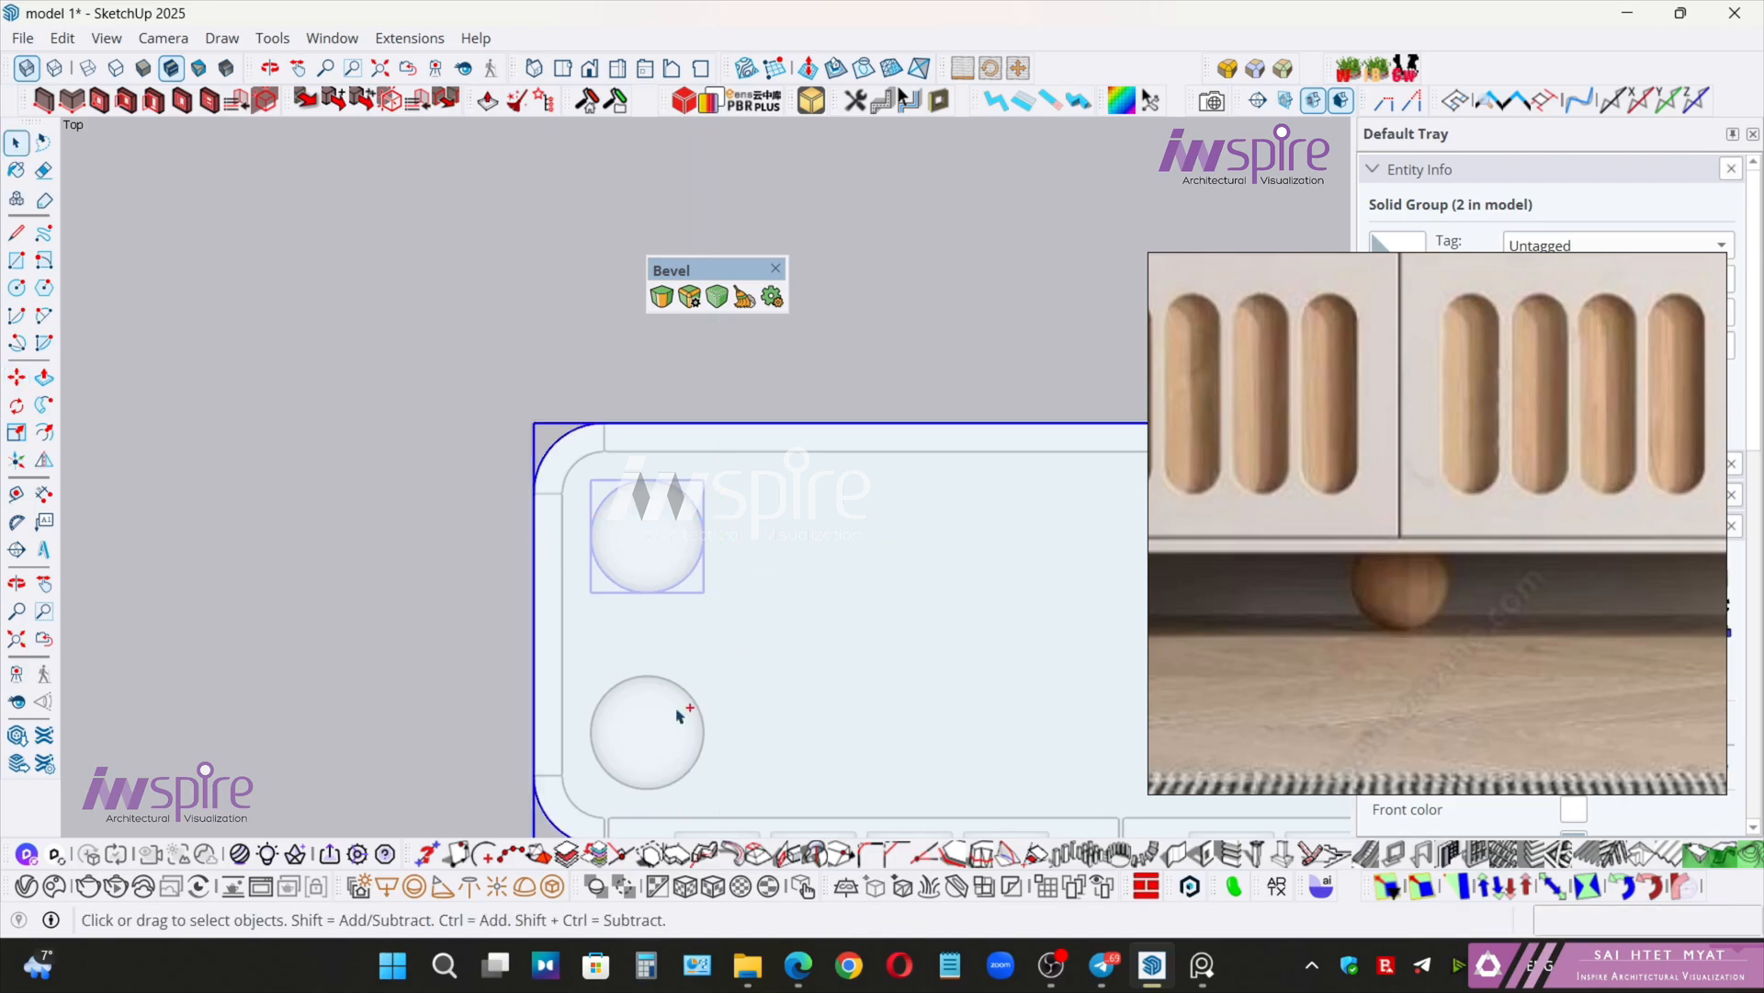
- Select both spheres and move them down along the blue axis to below the cabinet's base panel
scroll(598, 582, down, 2)
shift+click(598, 583)
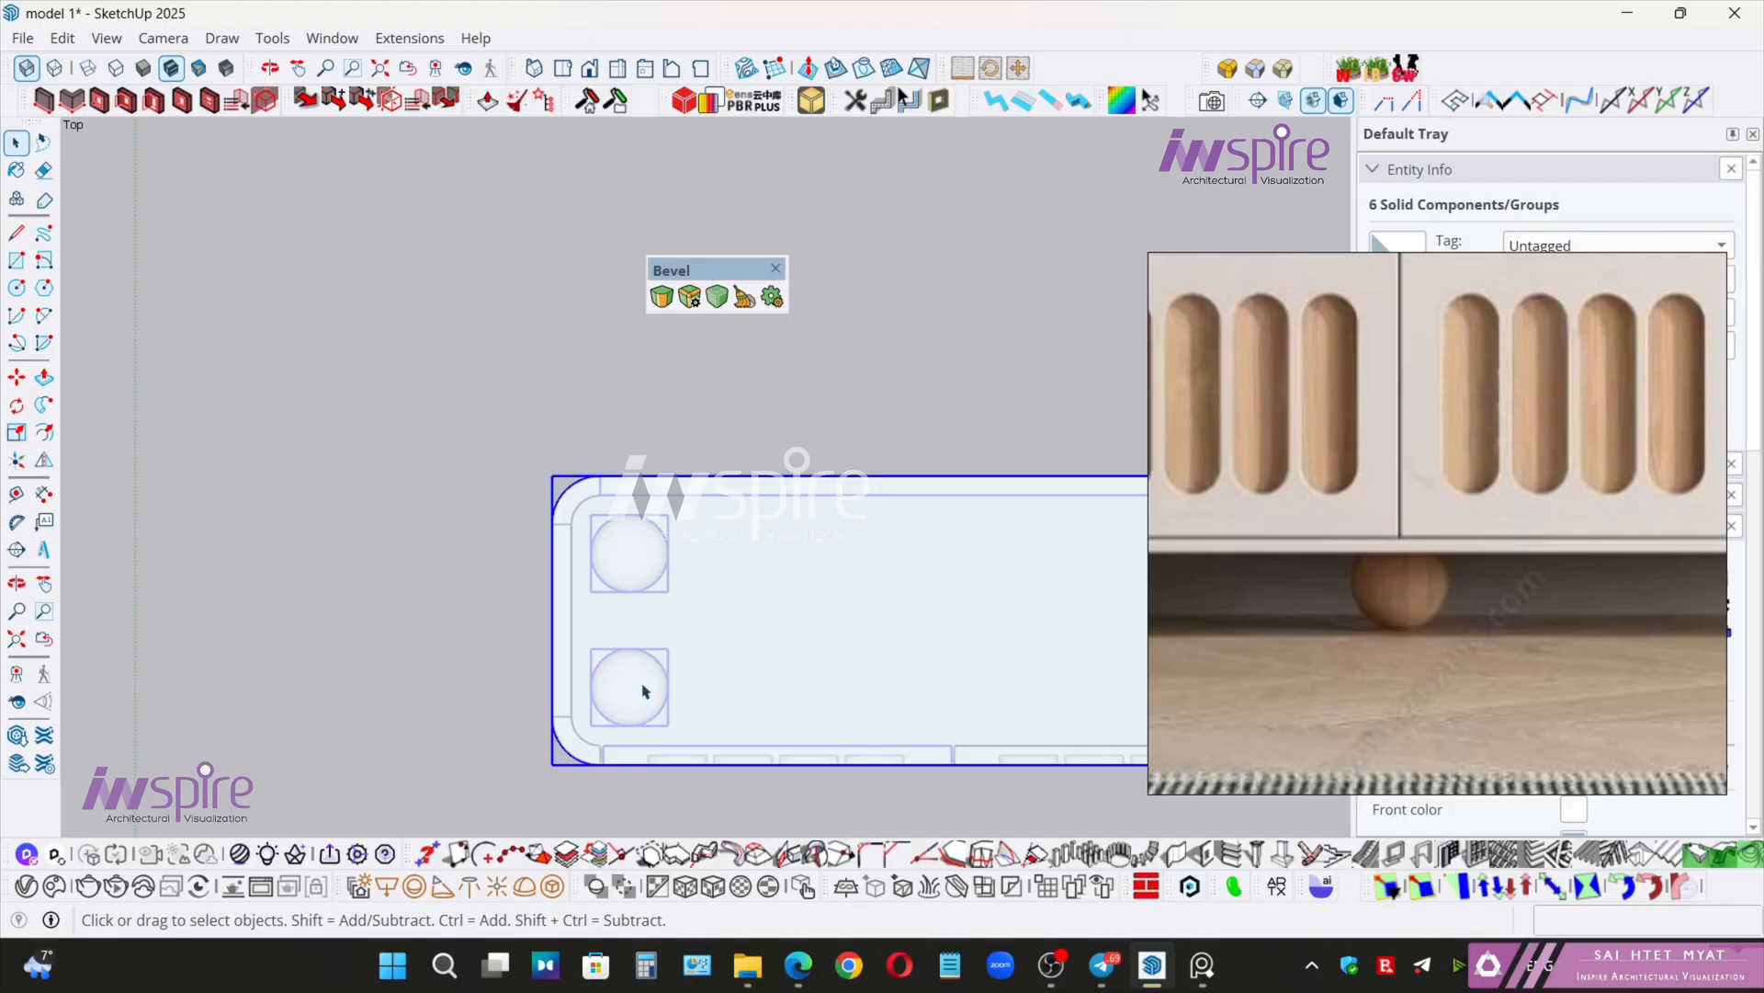
middle_drag(645, 691, 639, 579)
key(space)
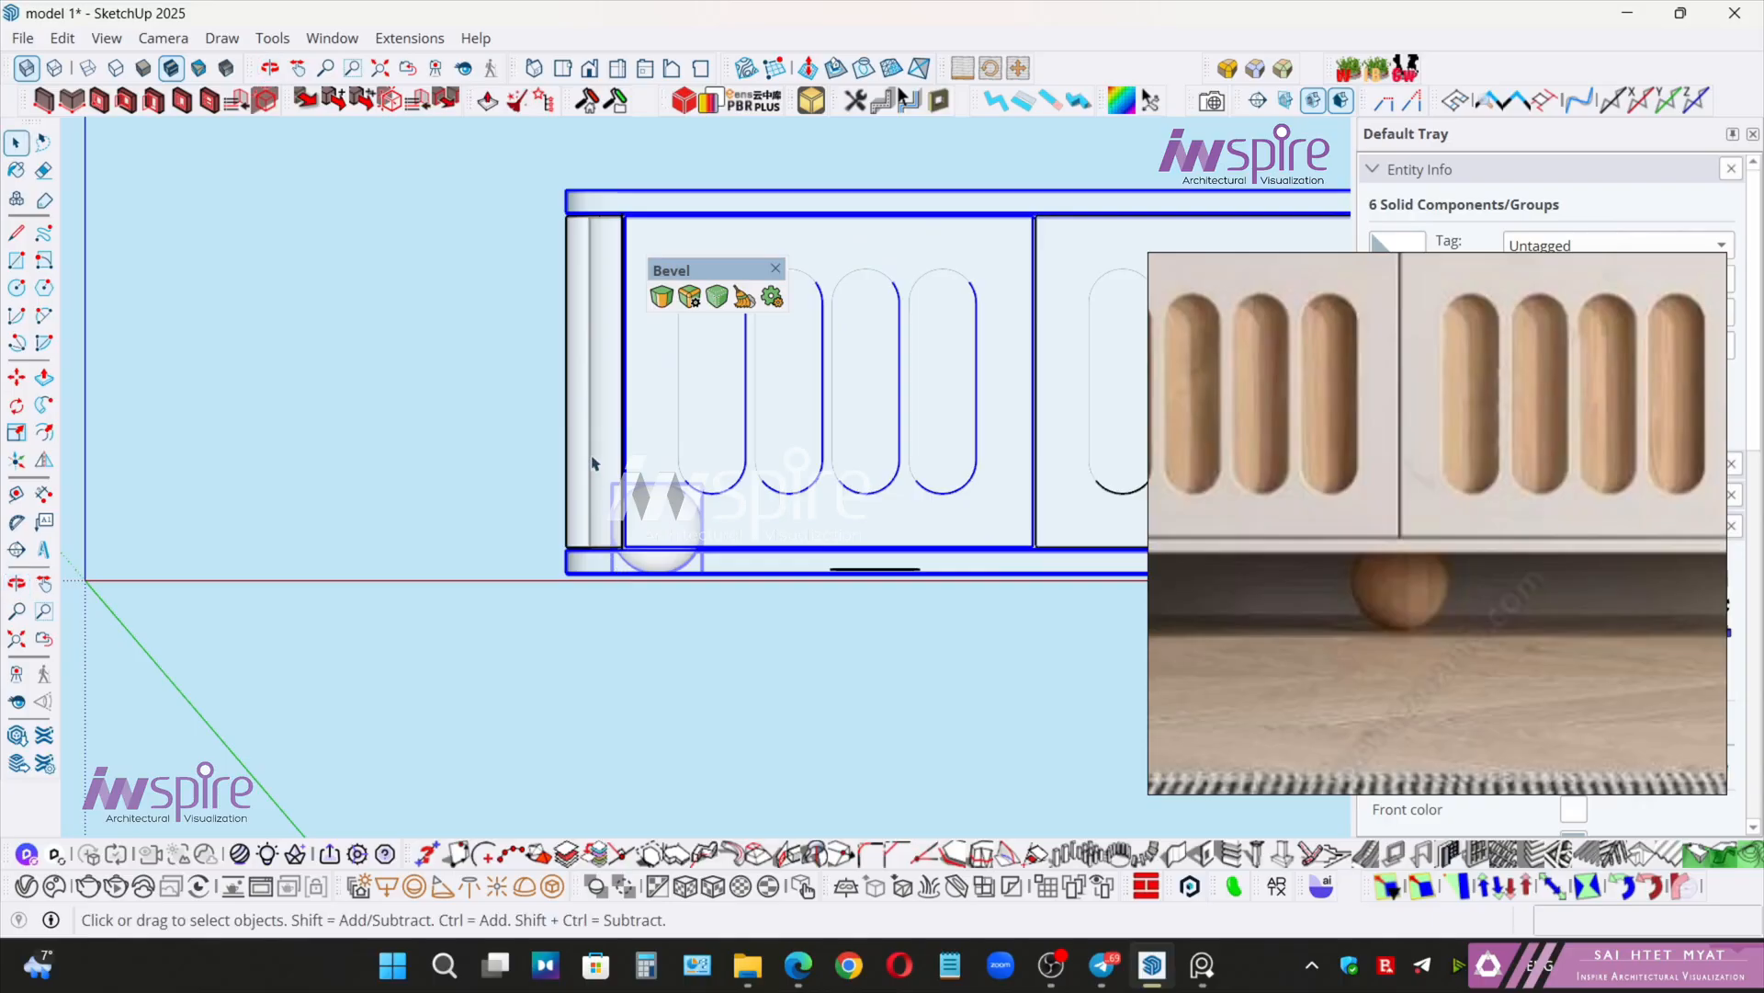
drag(708, 622, 704, 608)
key(m)
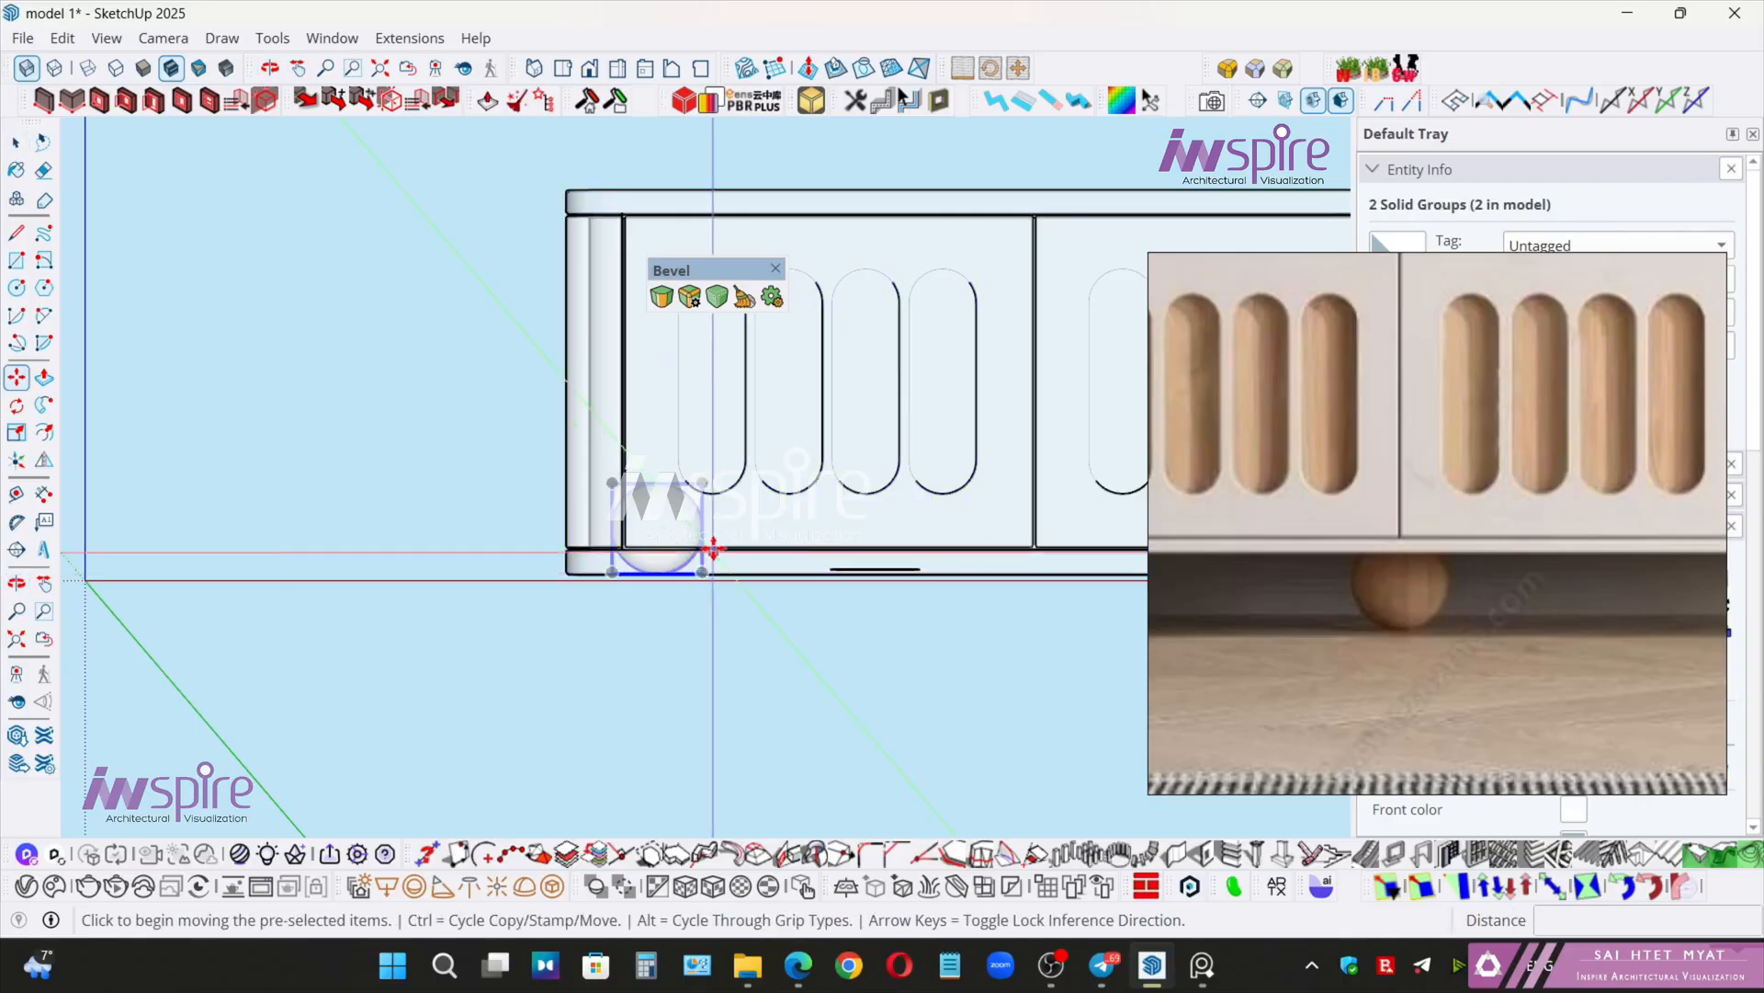
scroll(694, 537, up, 4)
click(467, 269)
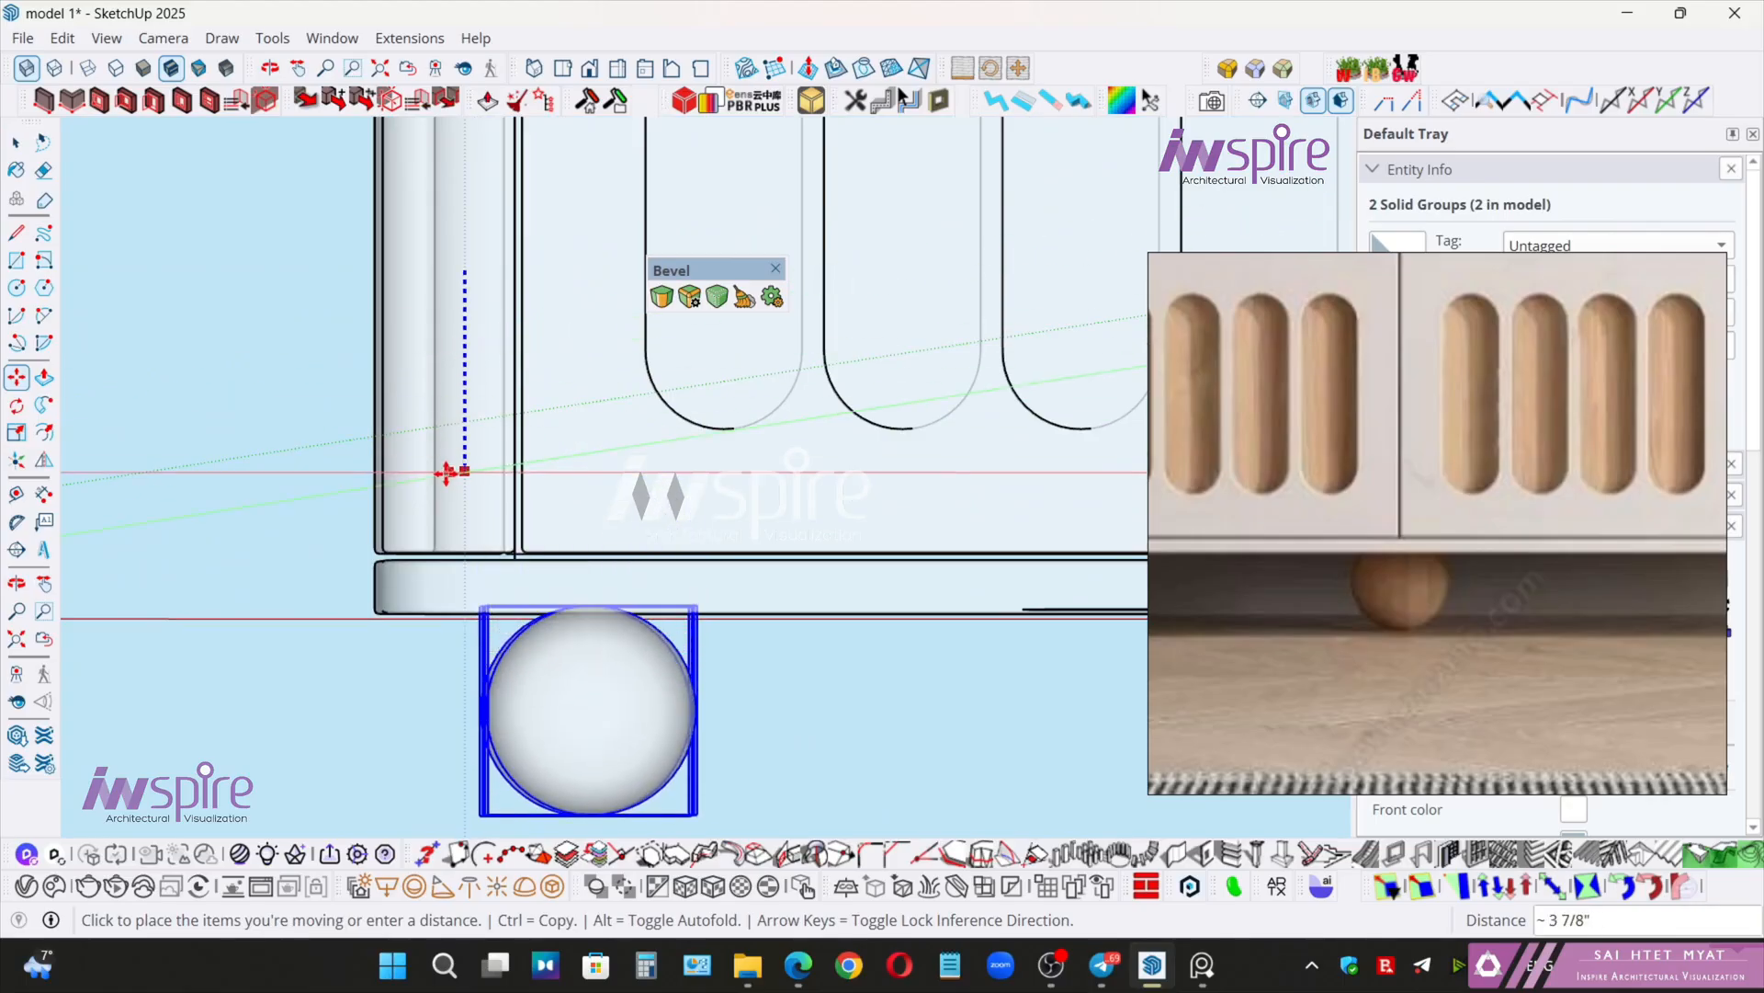
click(447, 542)
- Move both spheres vertically by a top point so their tops meet the underside of the base panel
mouse_move(536, 691)
middle_down()
mouse_move(543, 709)
mouse_move(545, 680)
middle_up()
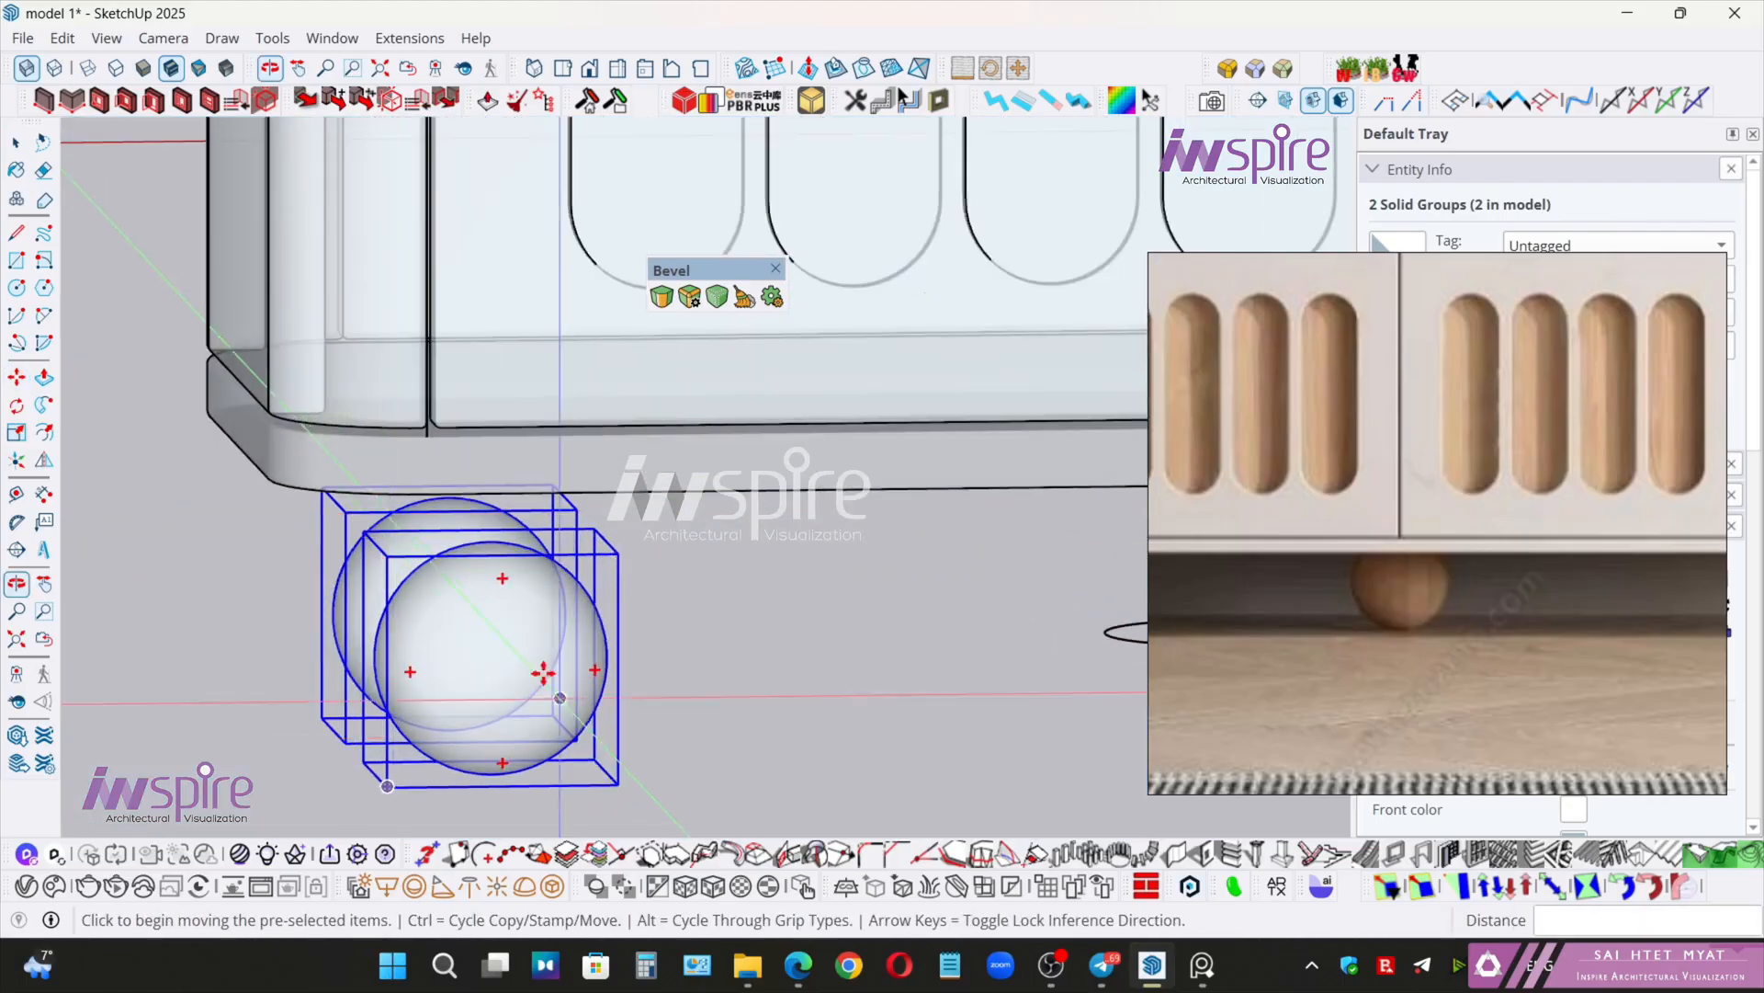
click(488, 548)
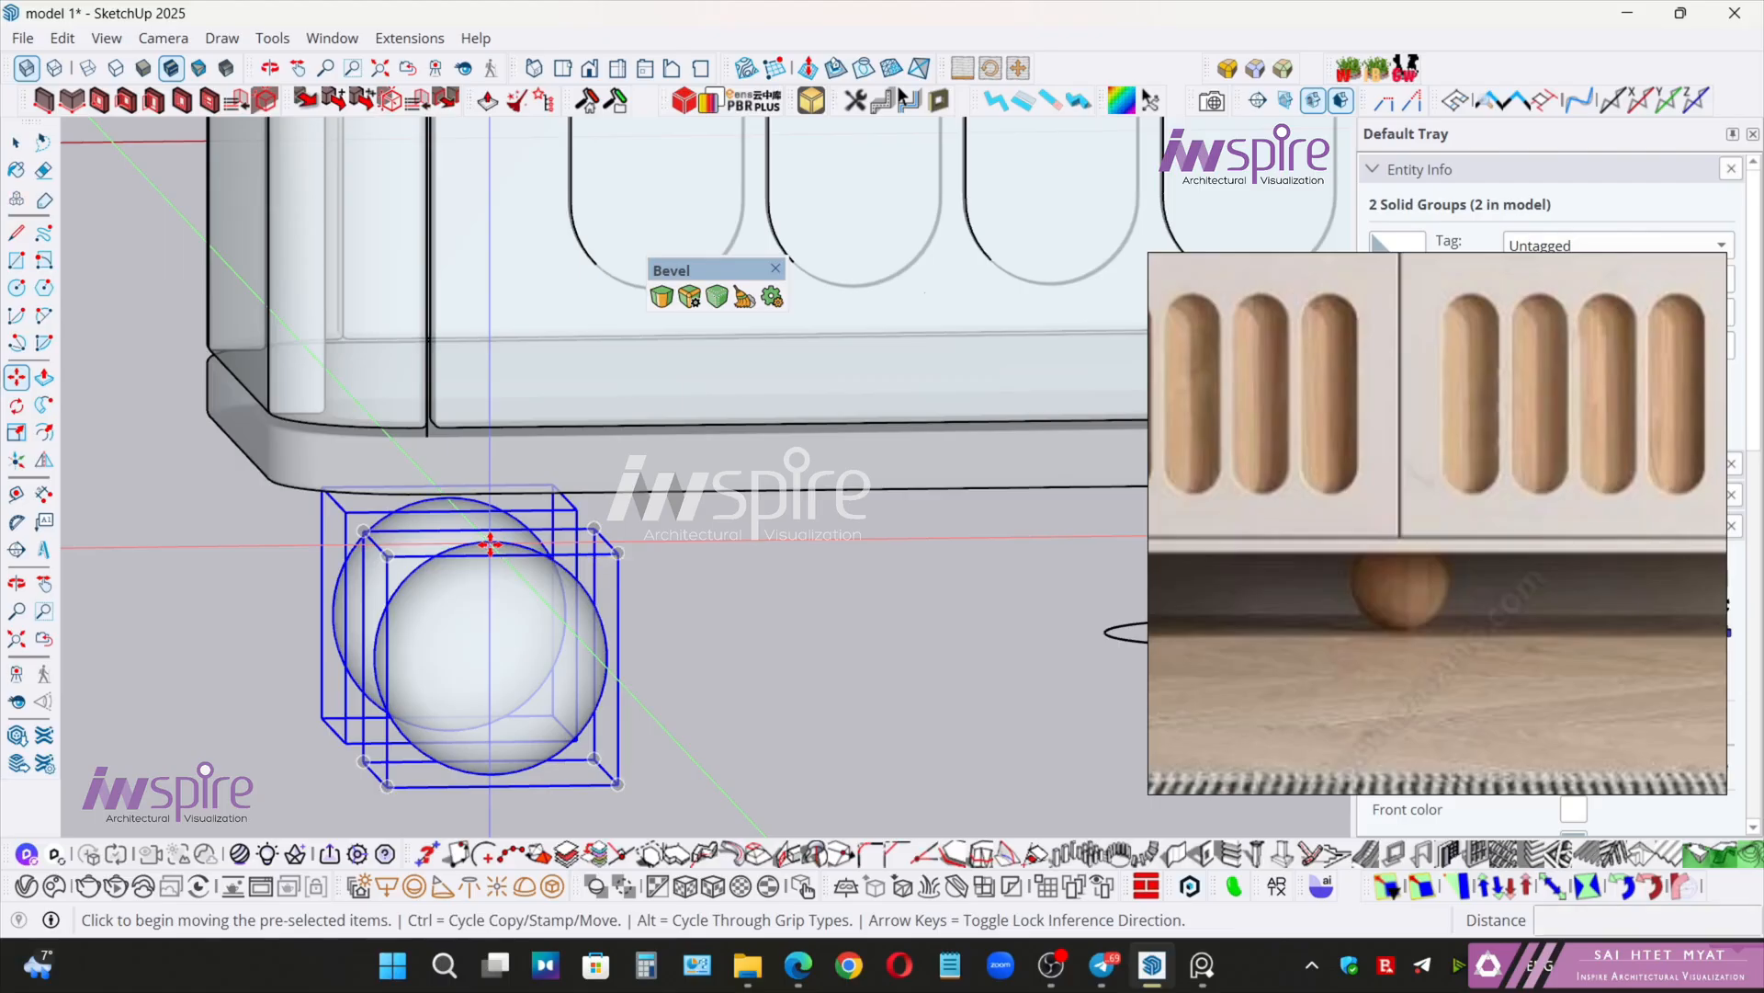
middle_drag(476, 519, 428, 552)
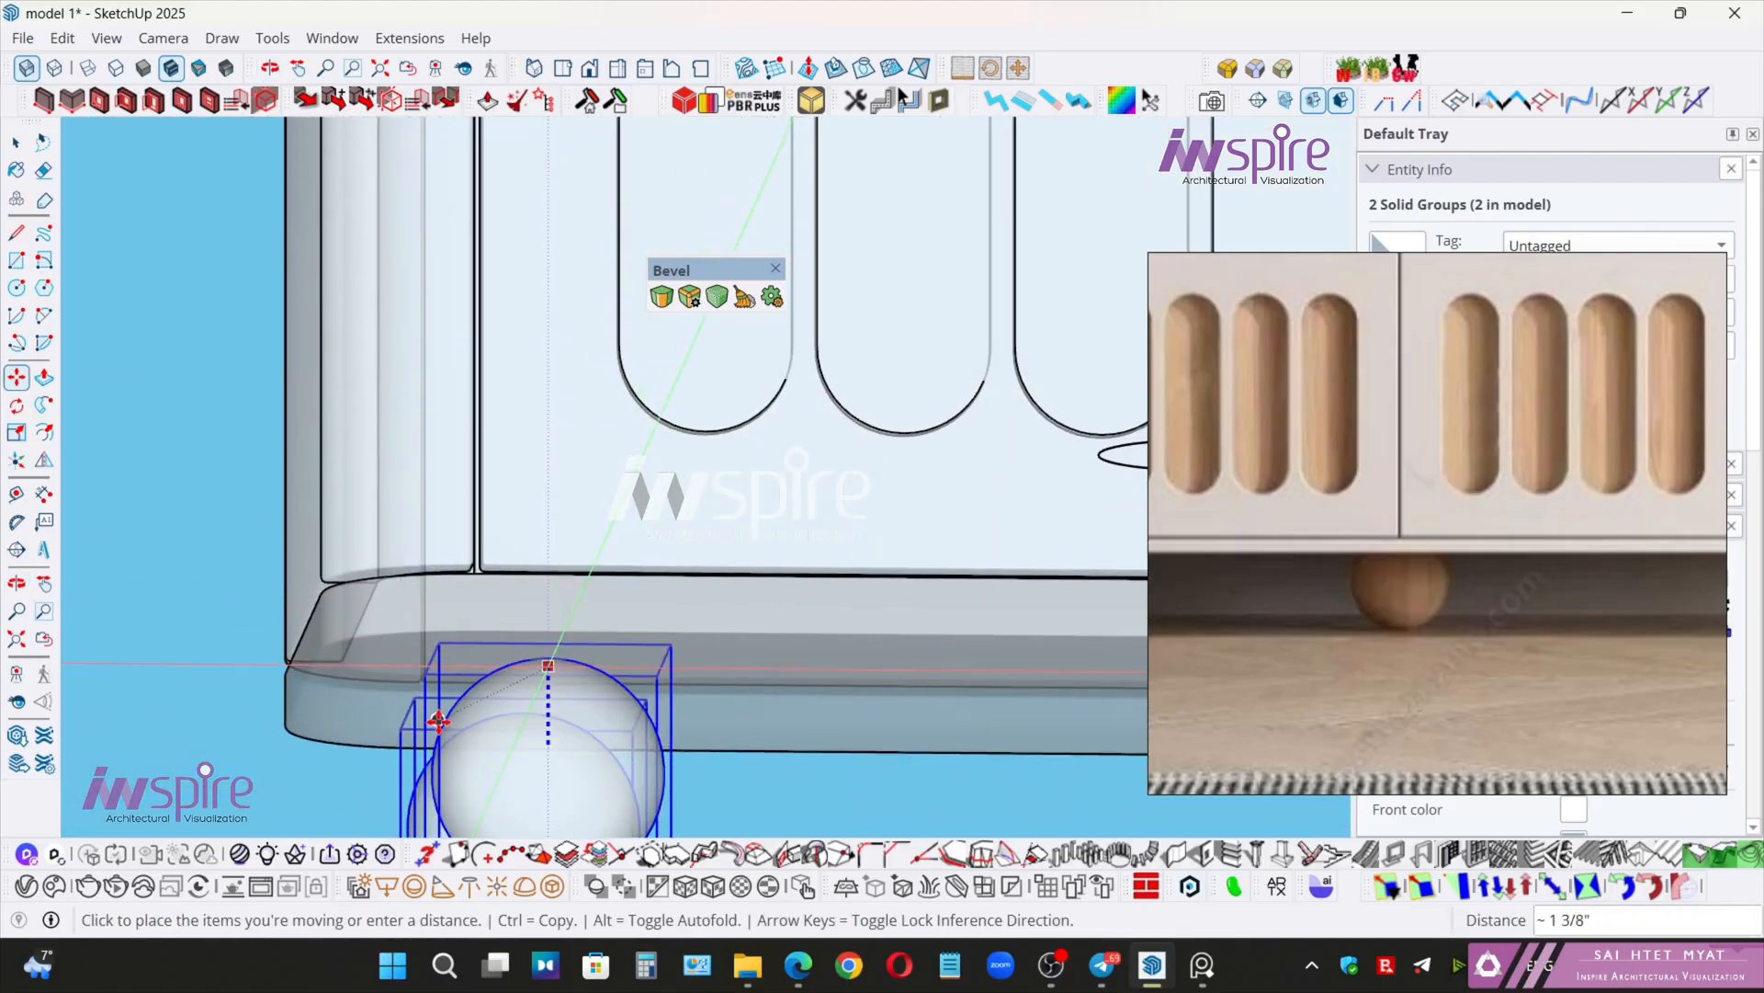
click(438, 722)
middle_drag(438, 722, 497, 598)
middle_drag(663, 467, 642, 512)
- Copy the two spheres along the red axis to the inner edge of the cabinet's right side panel in top view
key(m)
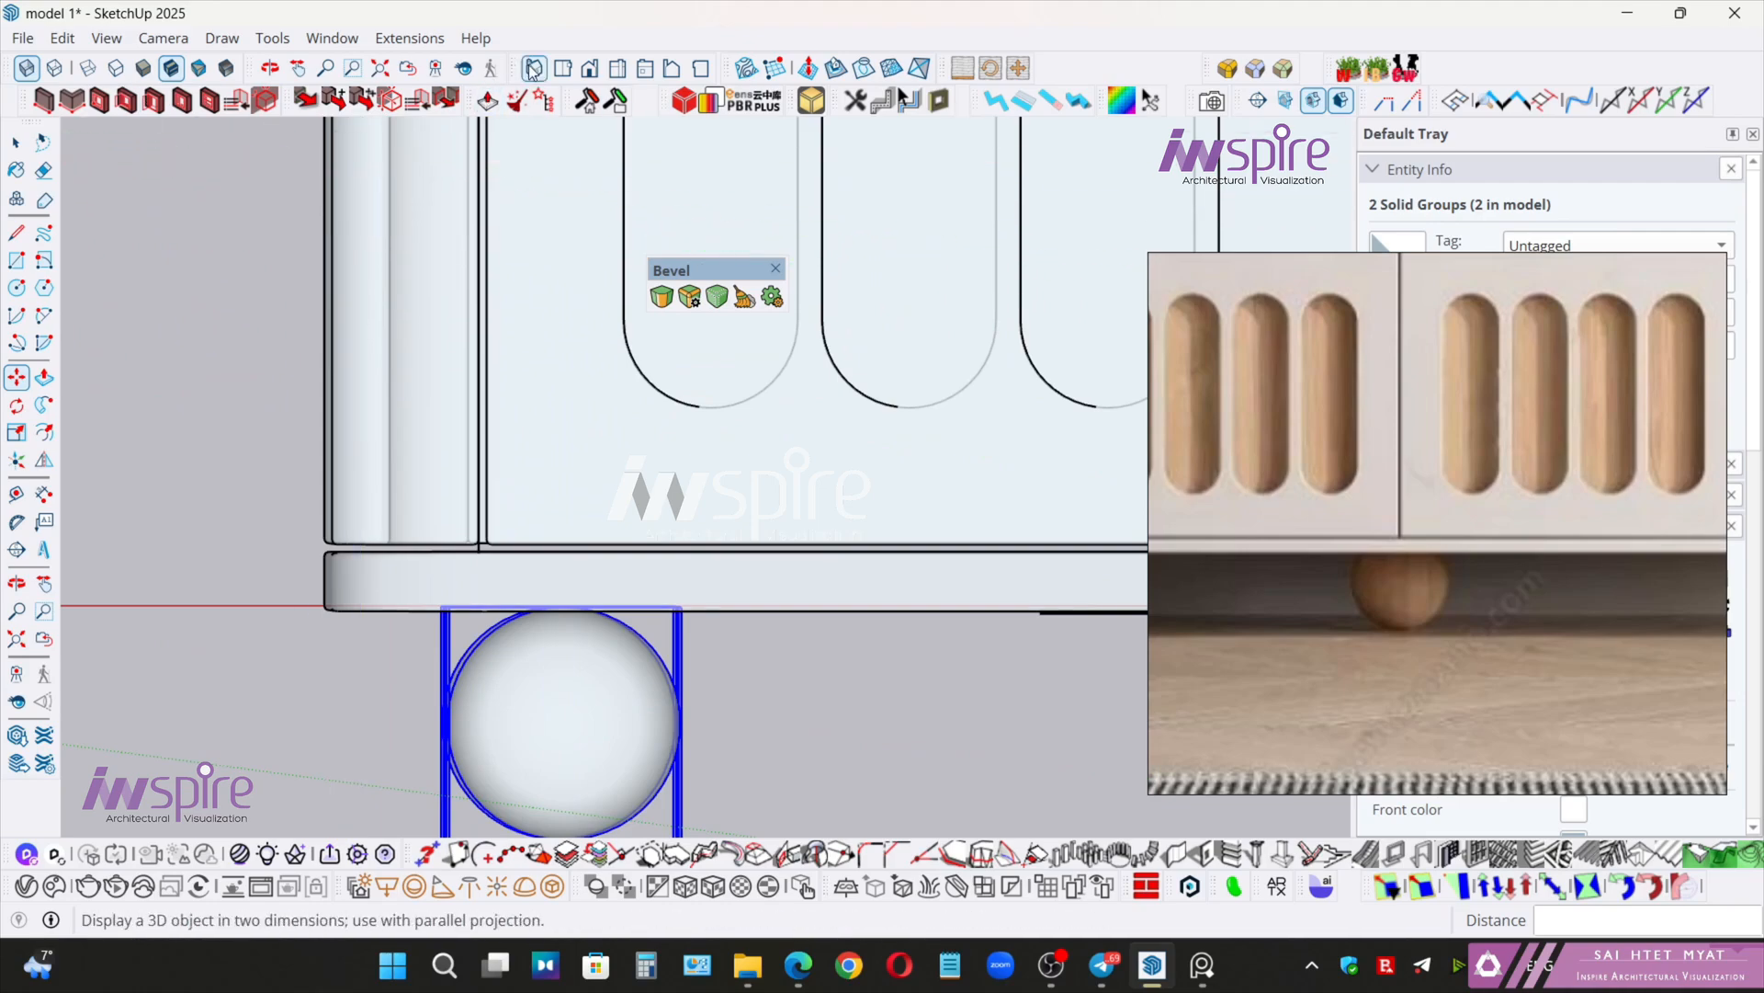
click(563, 73)
scroll(512, 500, down, 5)
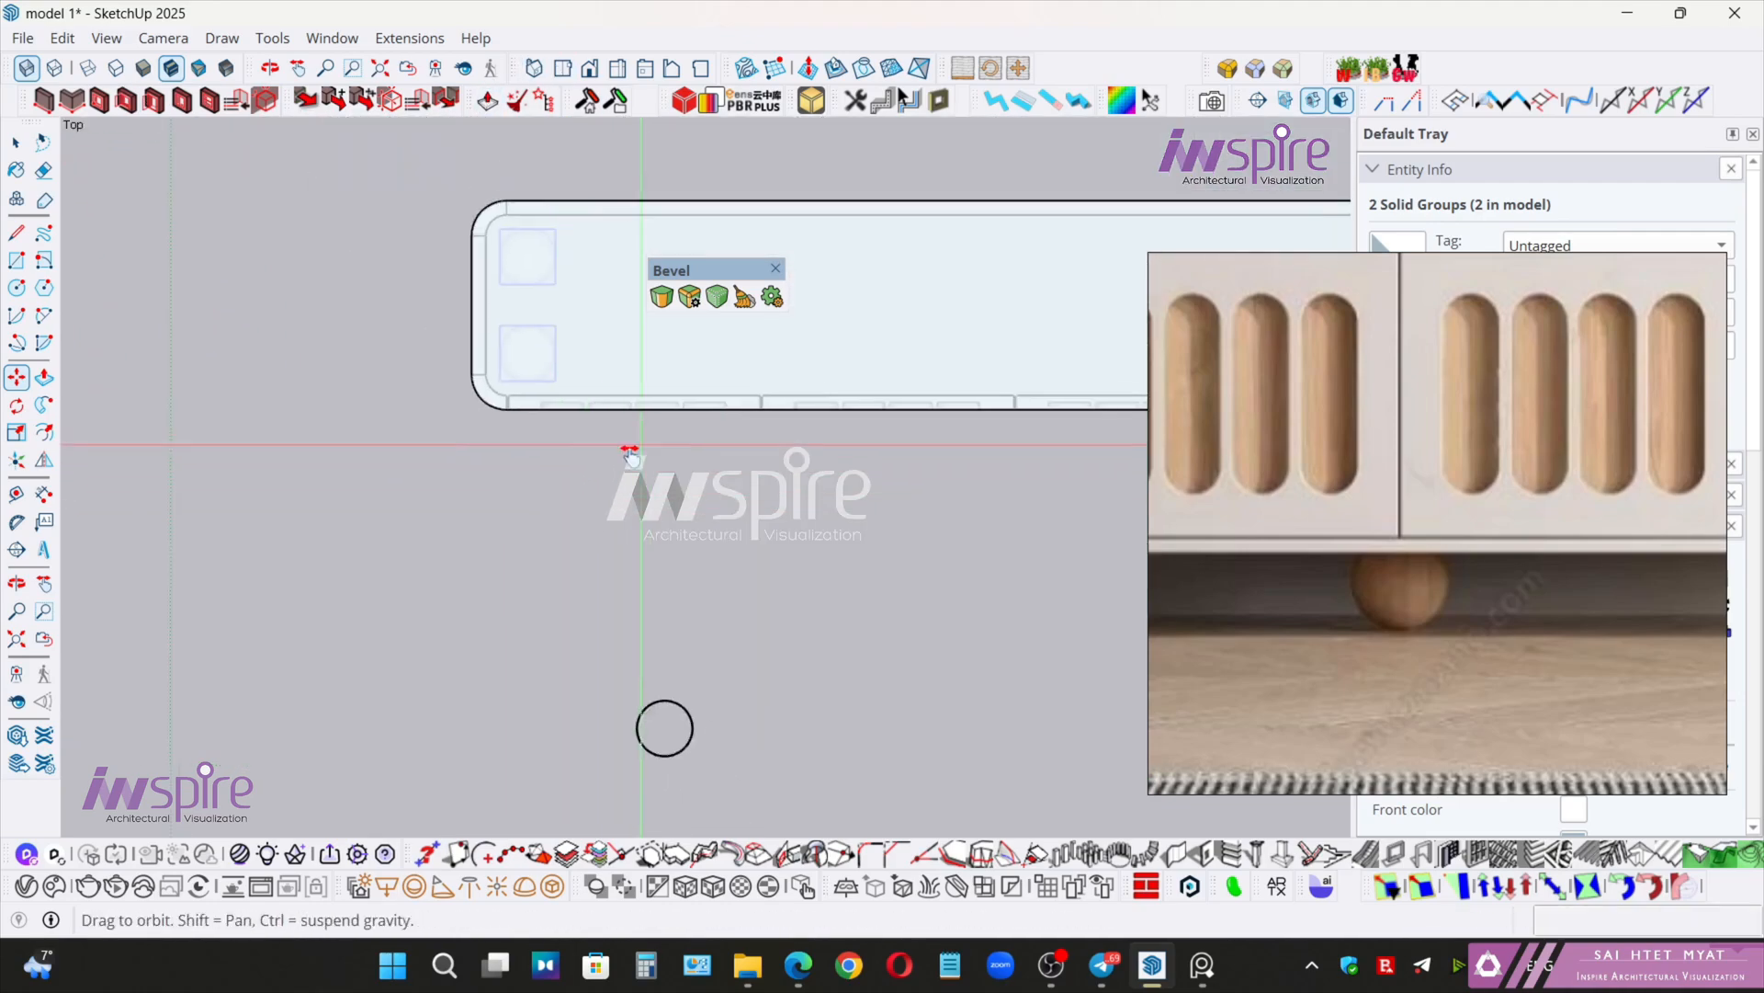
key(ctrl)
click(394, 429)
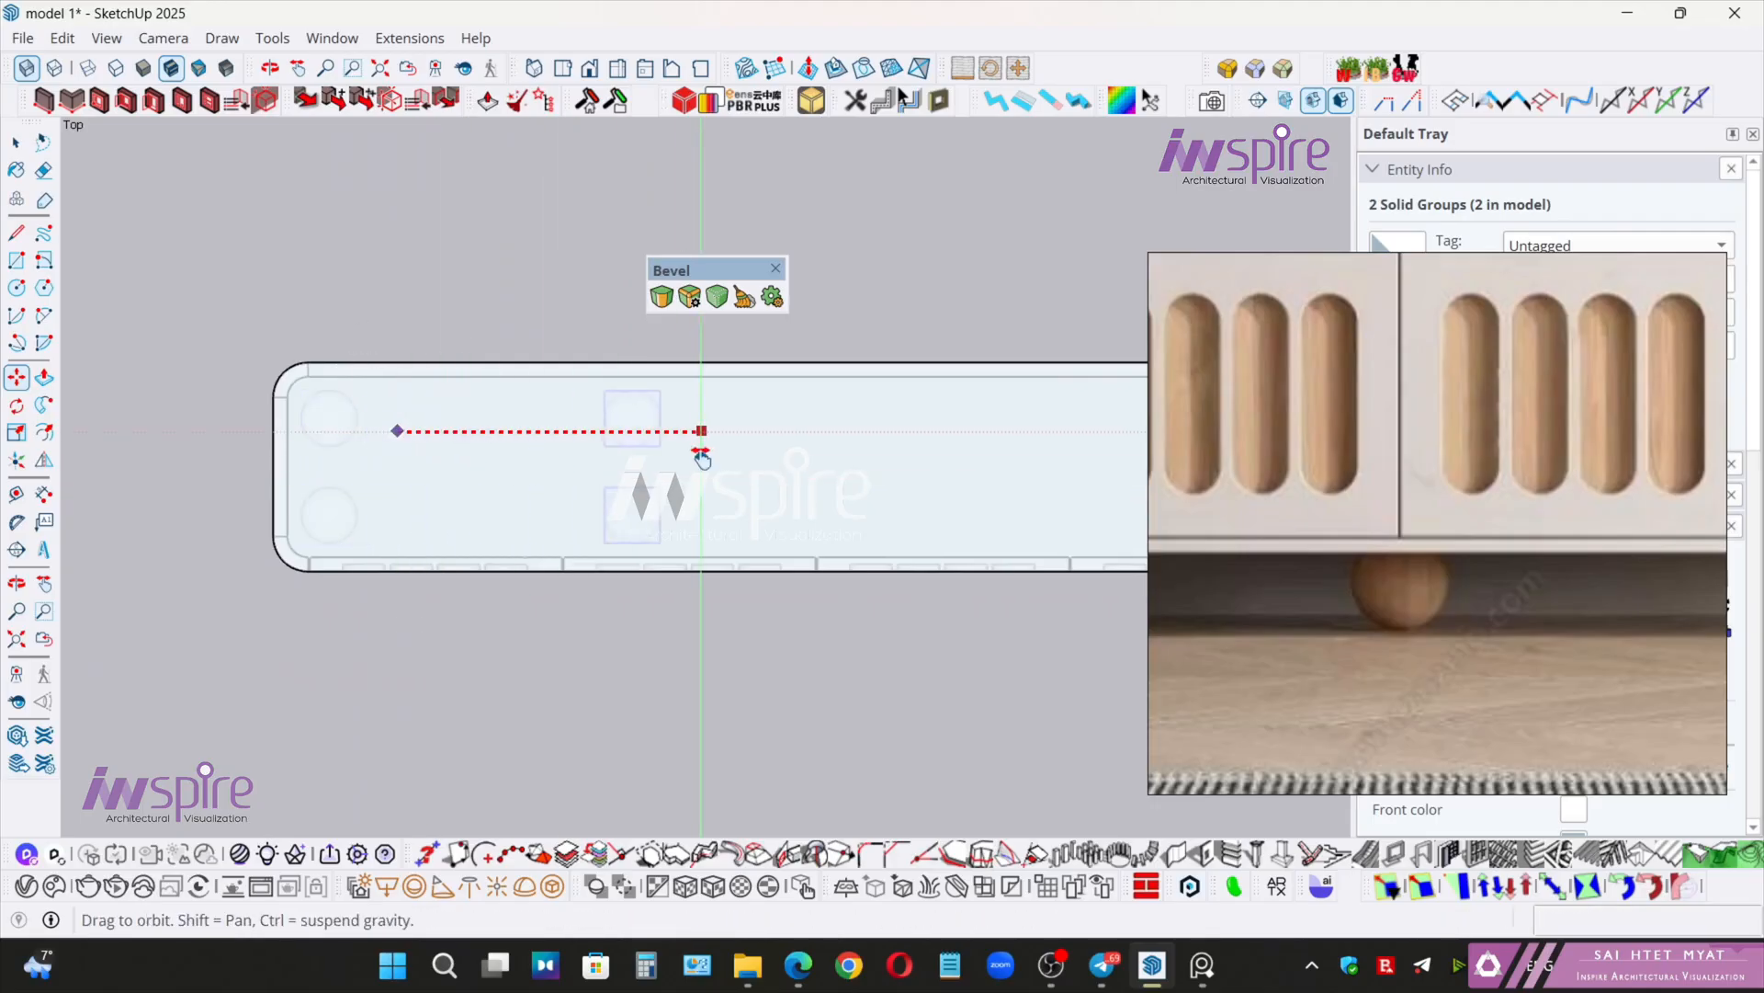
shift+middle_drag(701, 444, 517, 593)
scroll(690, 565, up, 5)
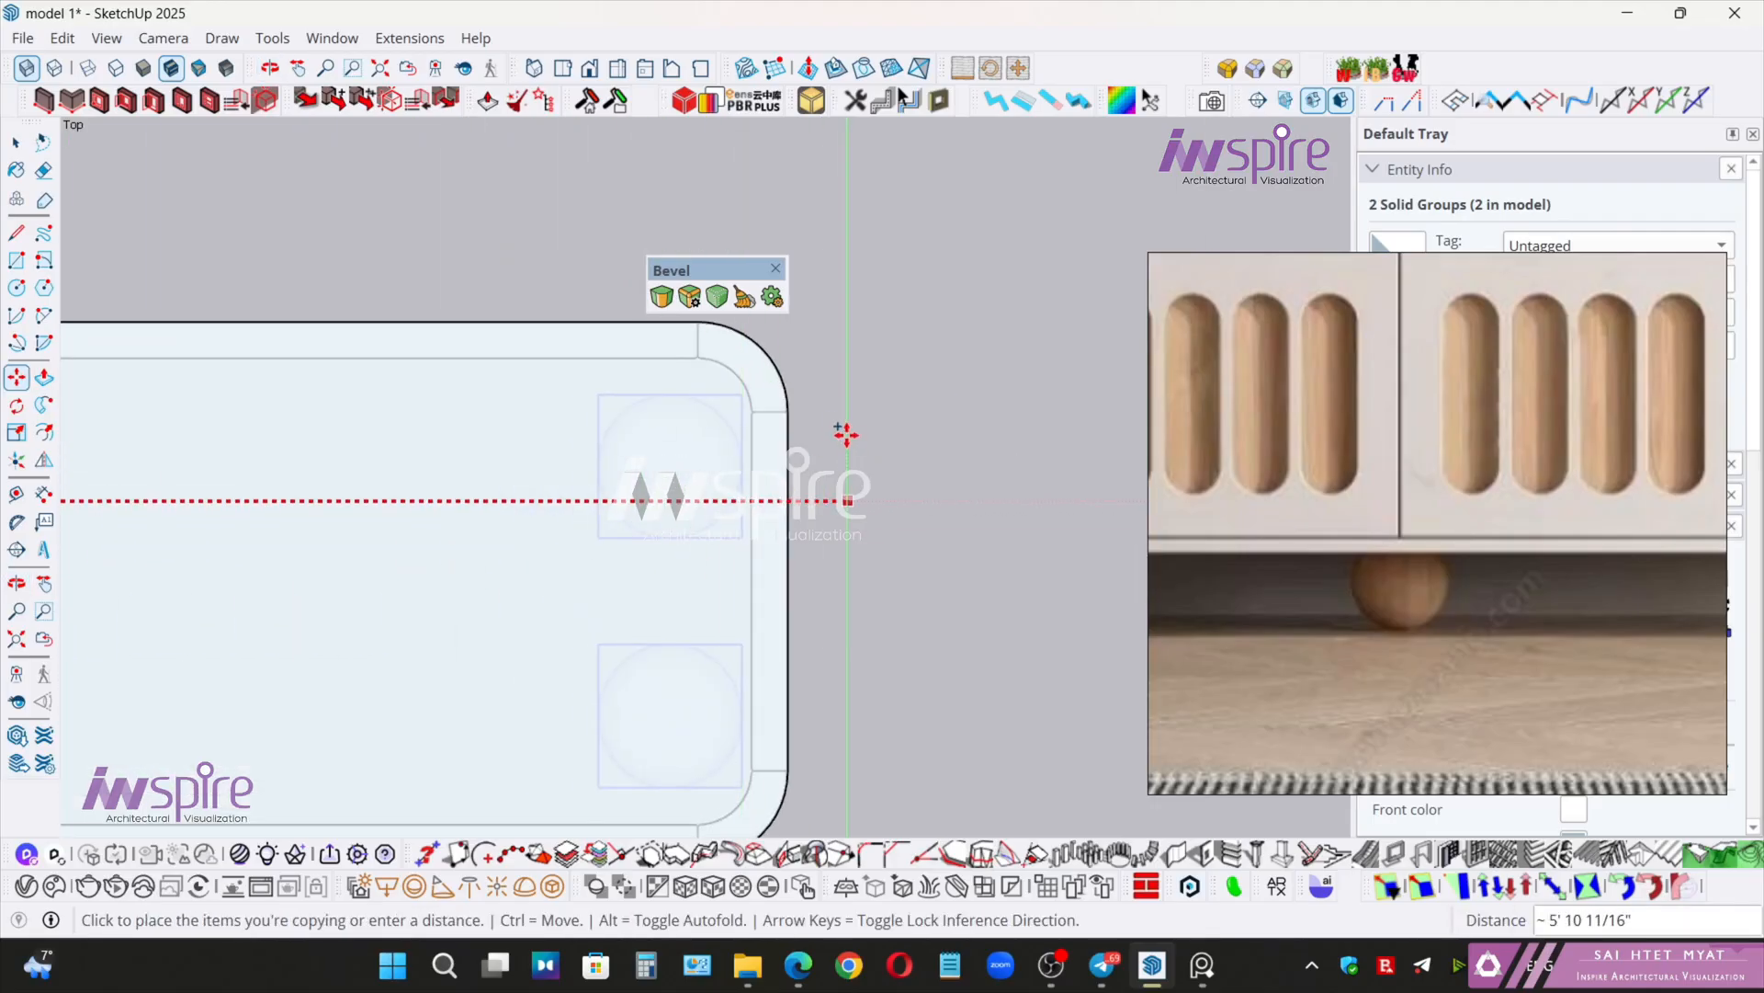
click(854, 420)
- Move the two copied spheres 1" inward from the right side panel
click(979, 445)
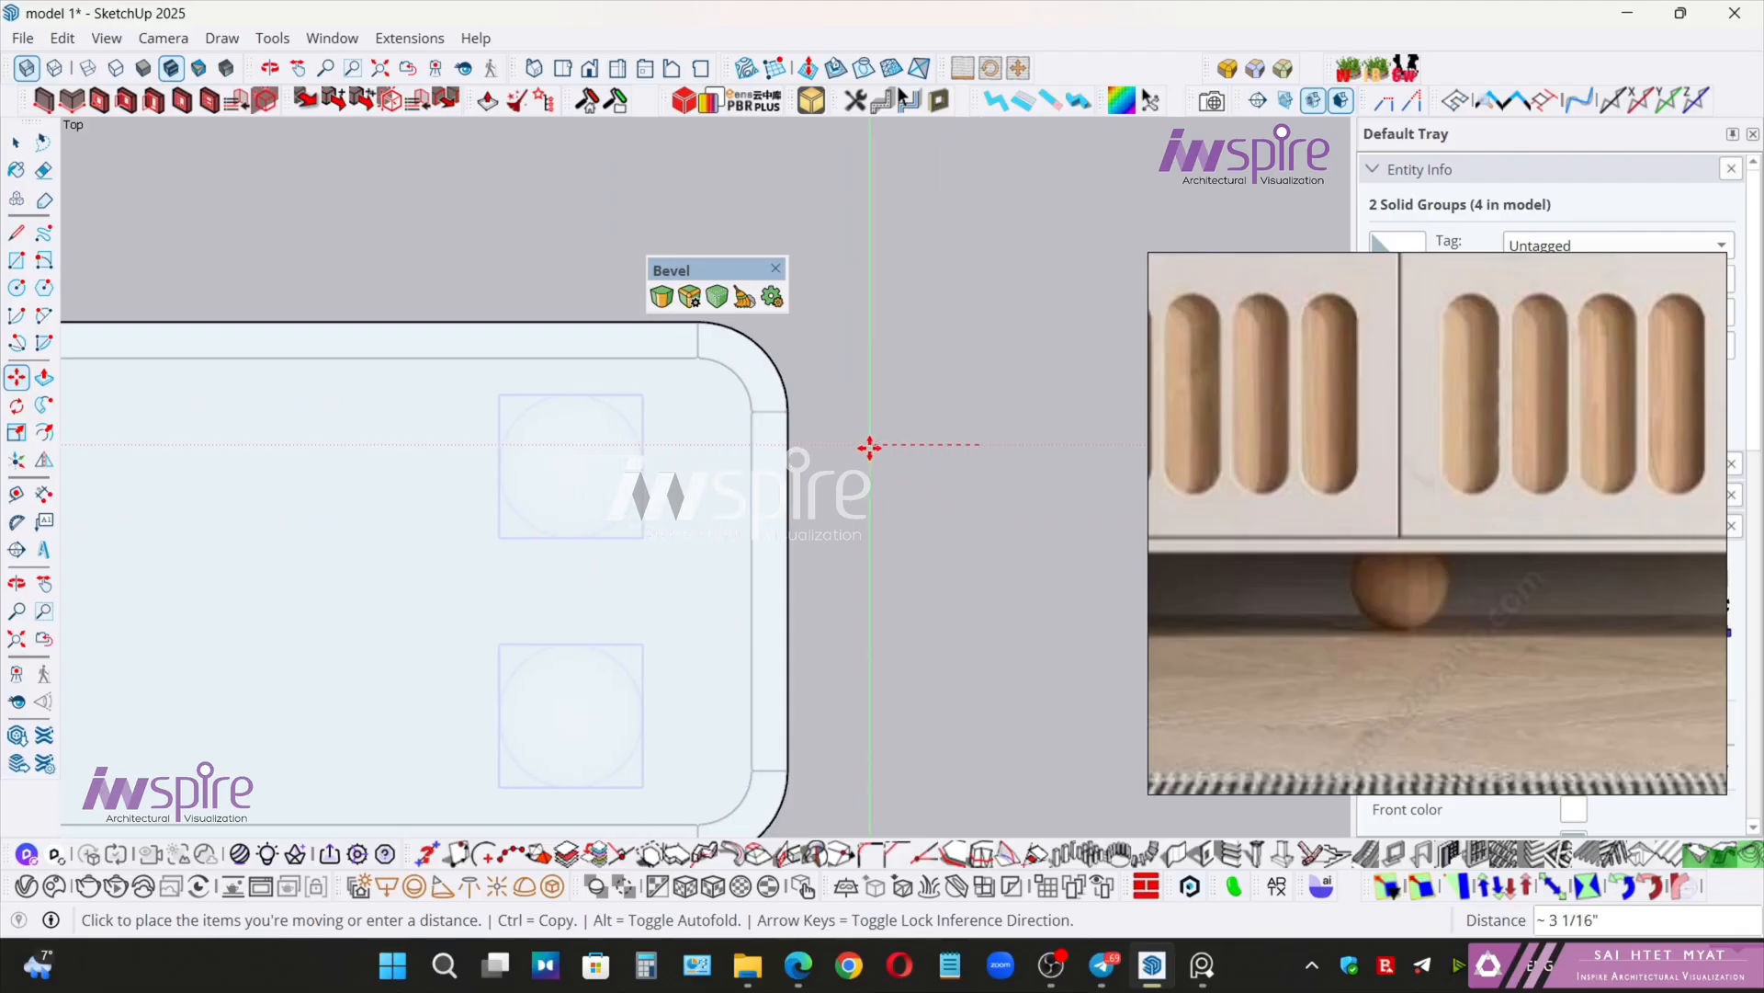
text(1)
key(Return)
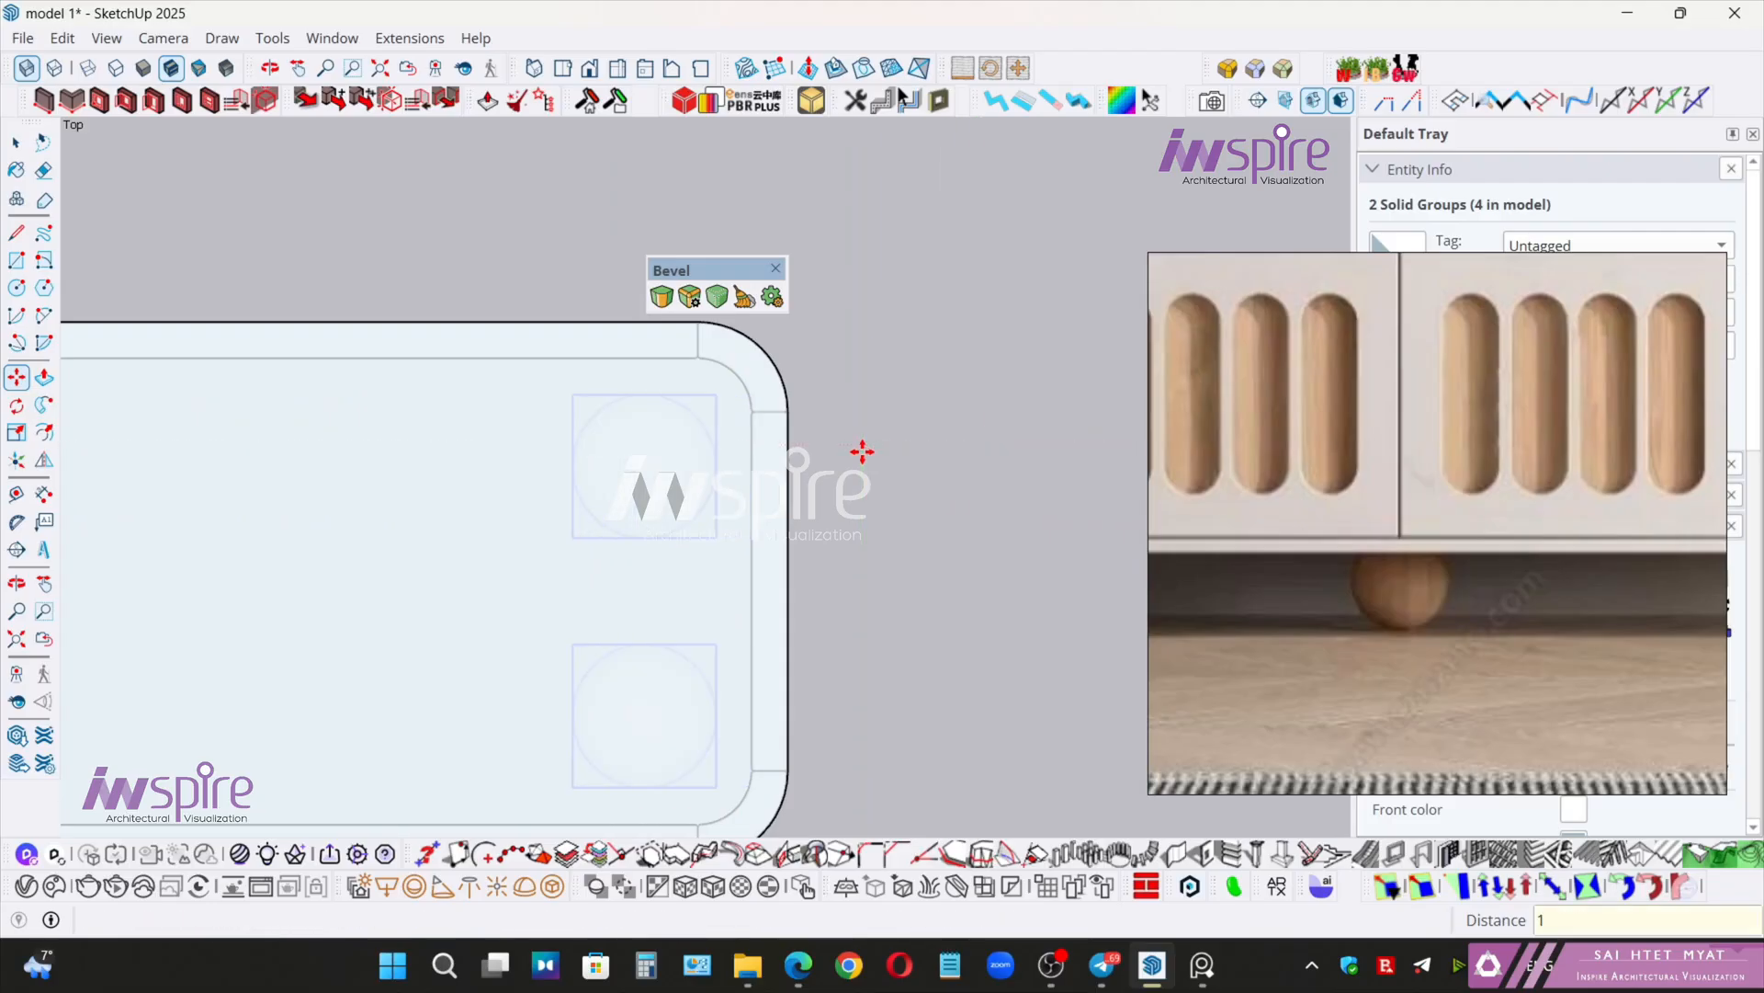
- Copy the right pair of spheres about 2' 11" along the red axis to the middle of the cabinet
scroll(873, 456, down, 4)
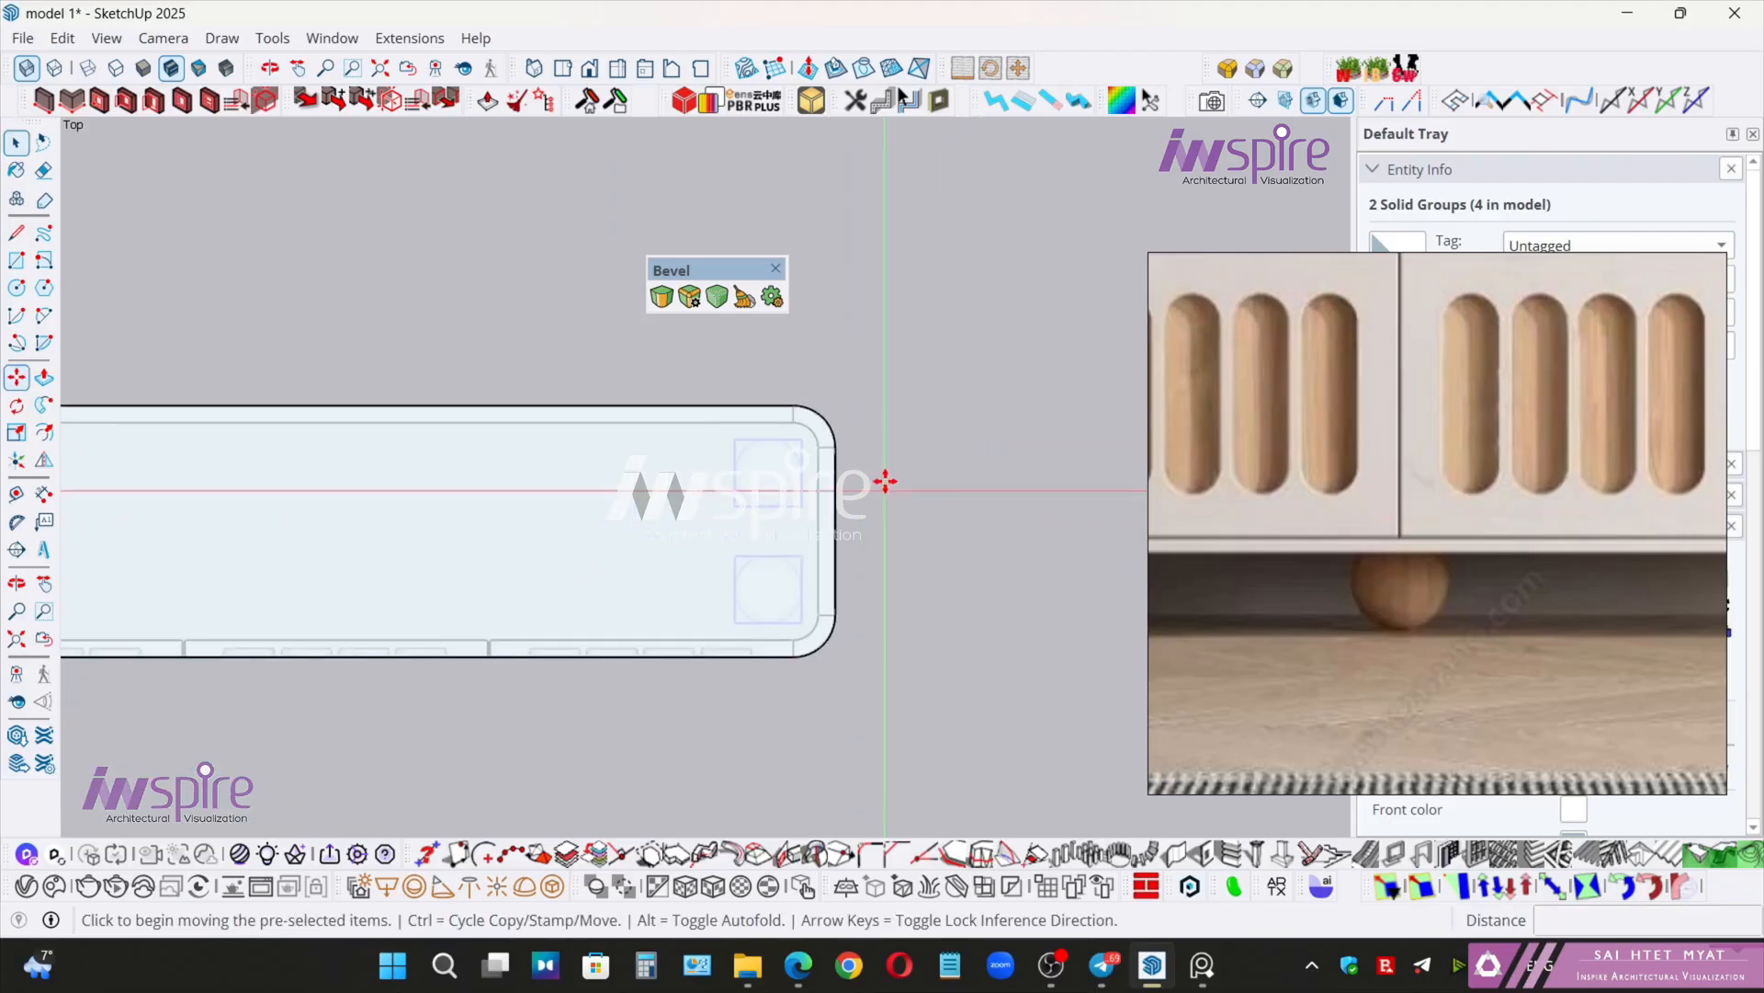
key(ctrl)
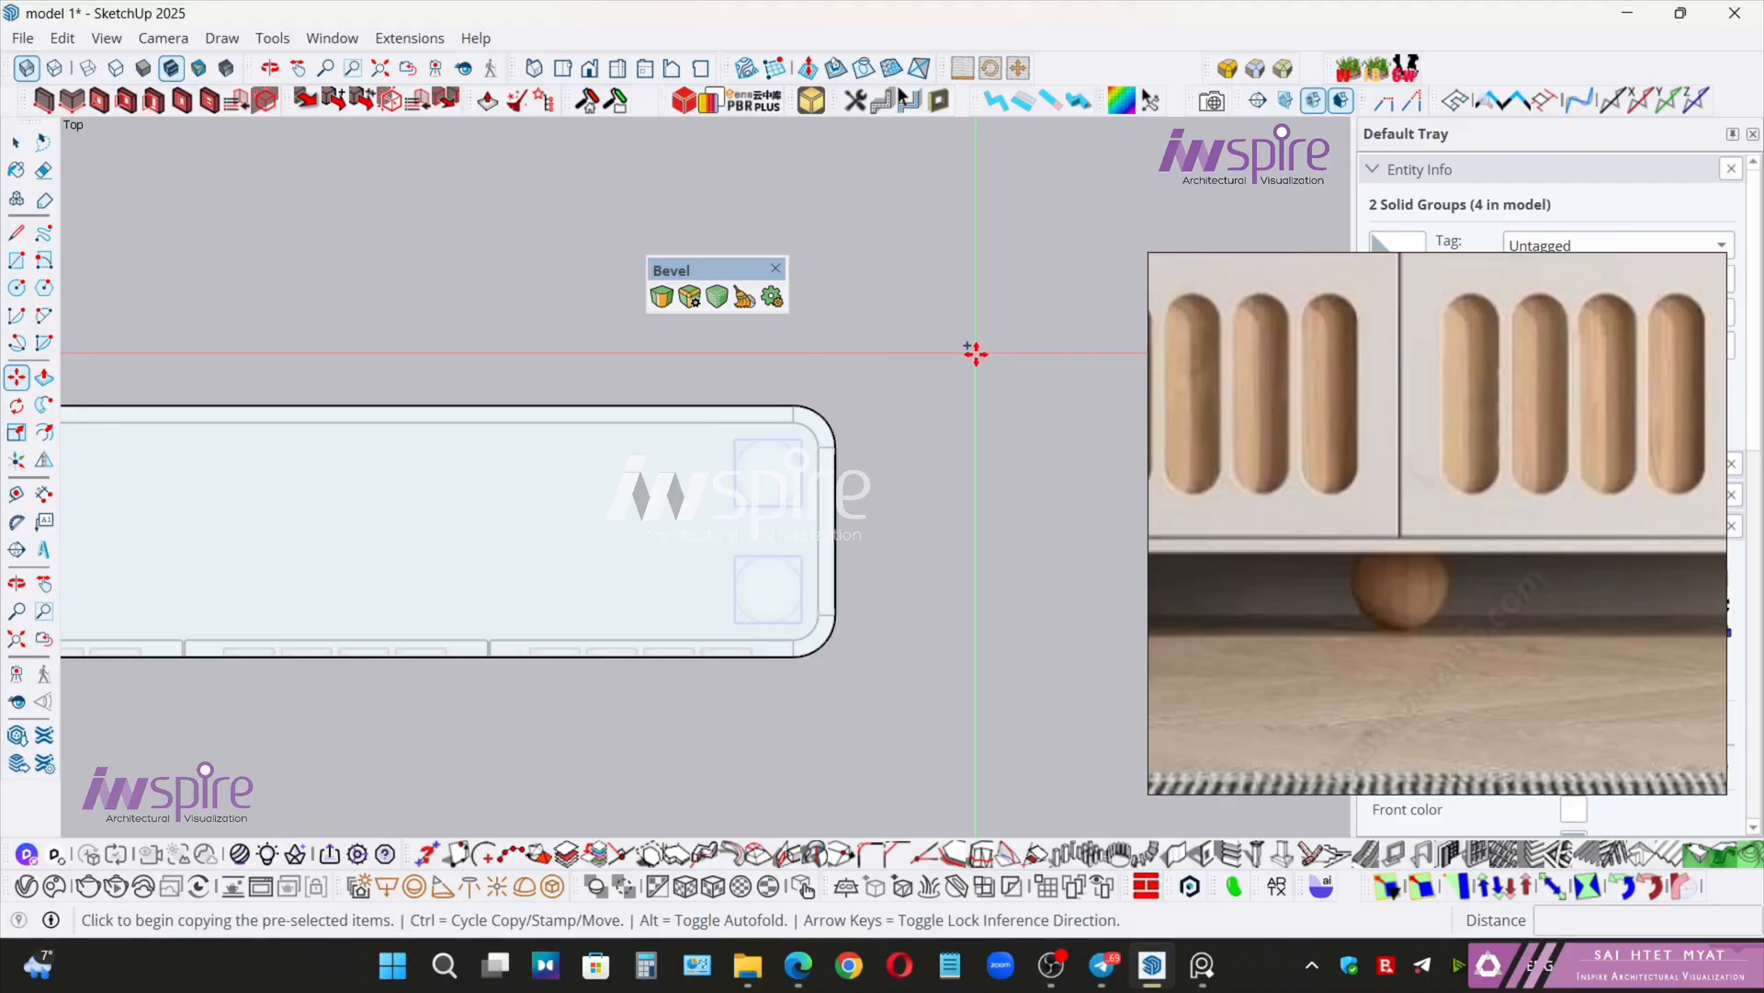
click(975, 352)
shift+middle_drag(338, 346, 662, 298)
scroll(662, 298, down, 2)
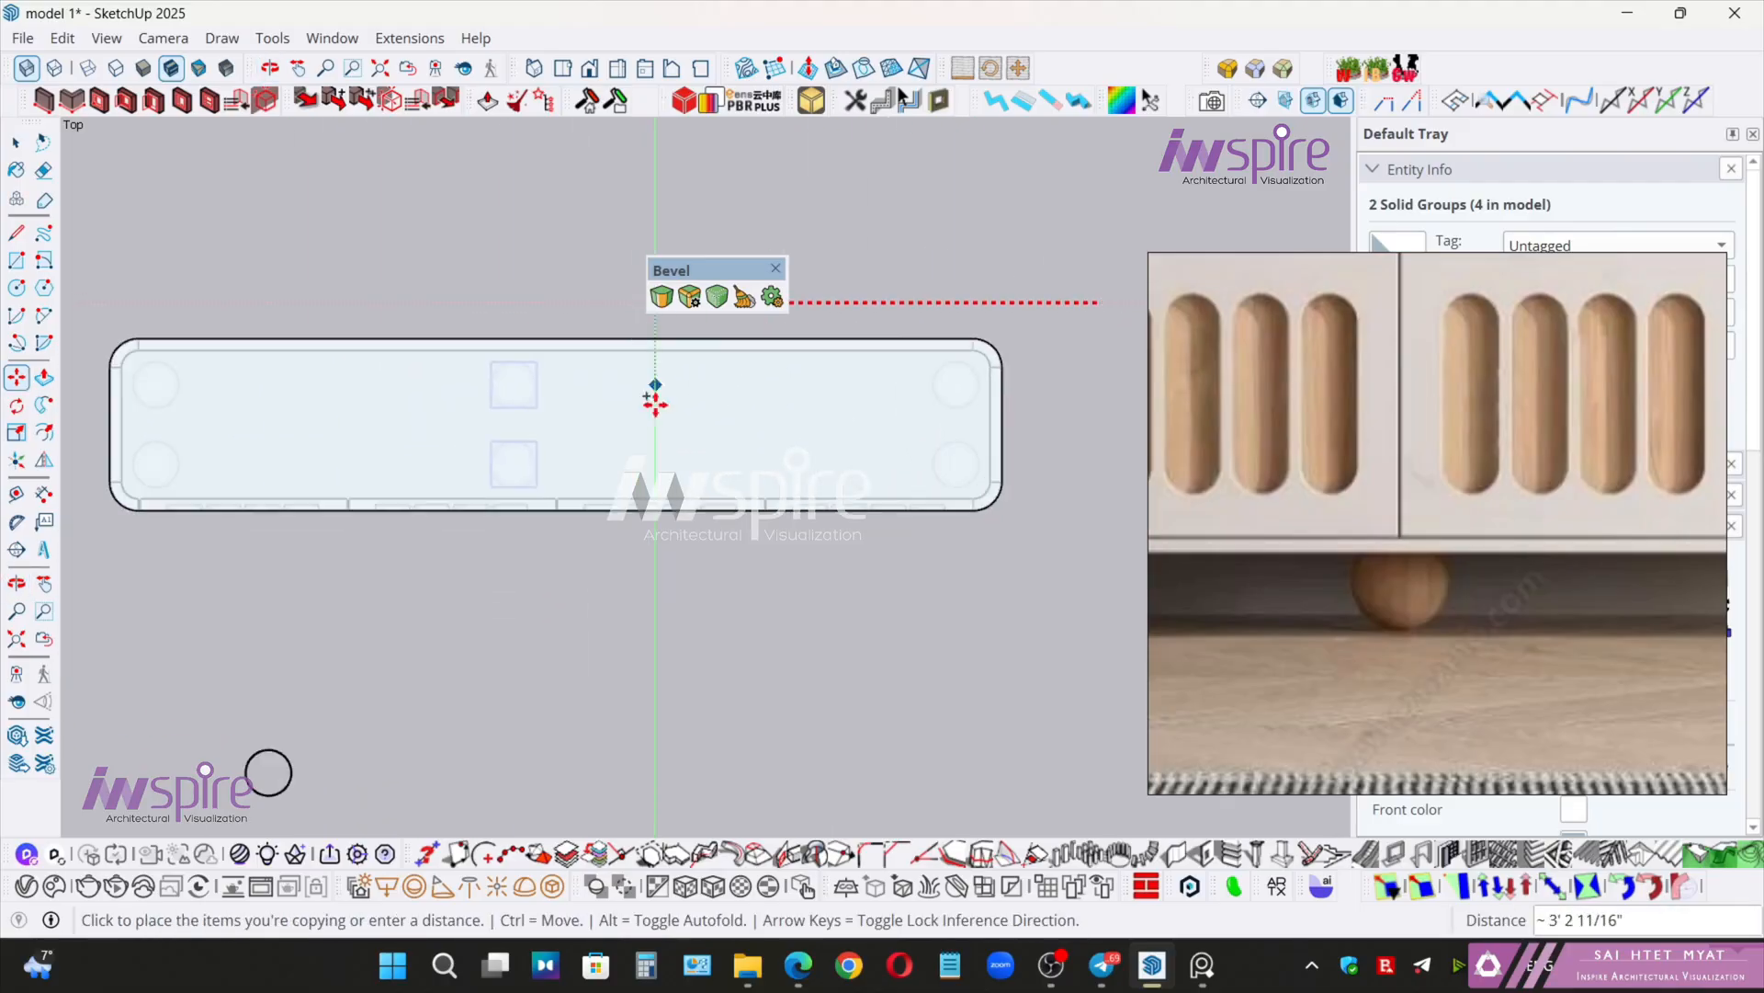
scroll(610, 681, up, 4)
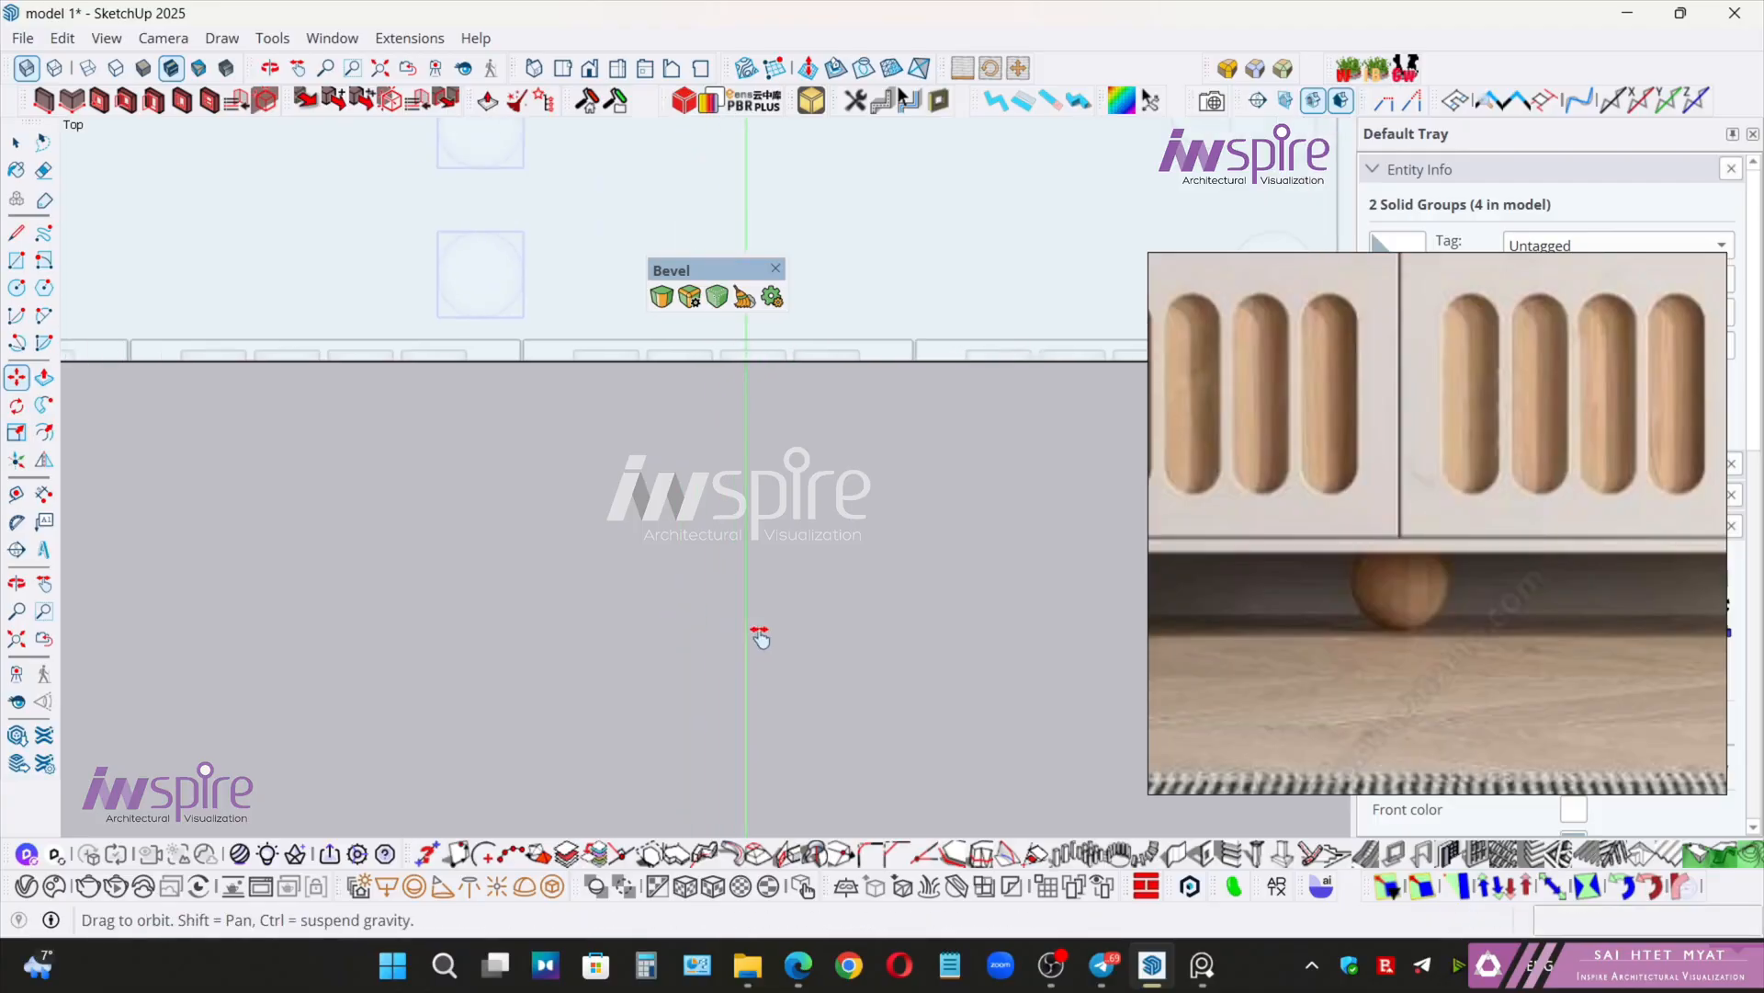
scroll(822, 712, up, 1)
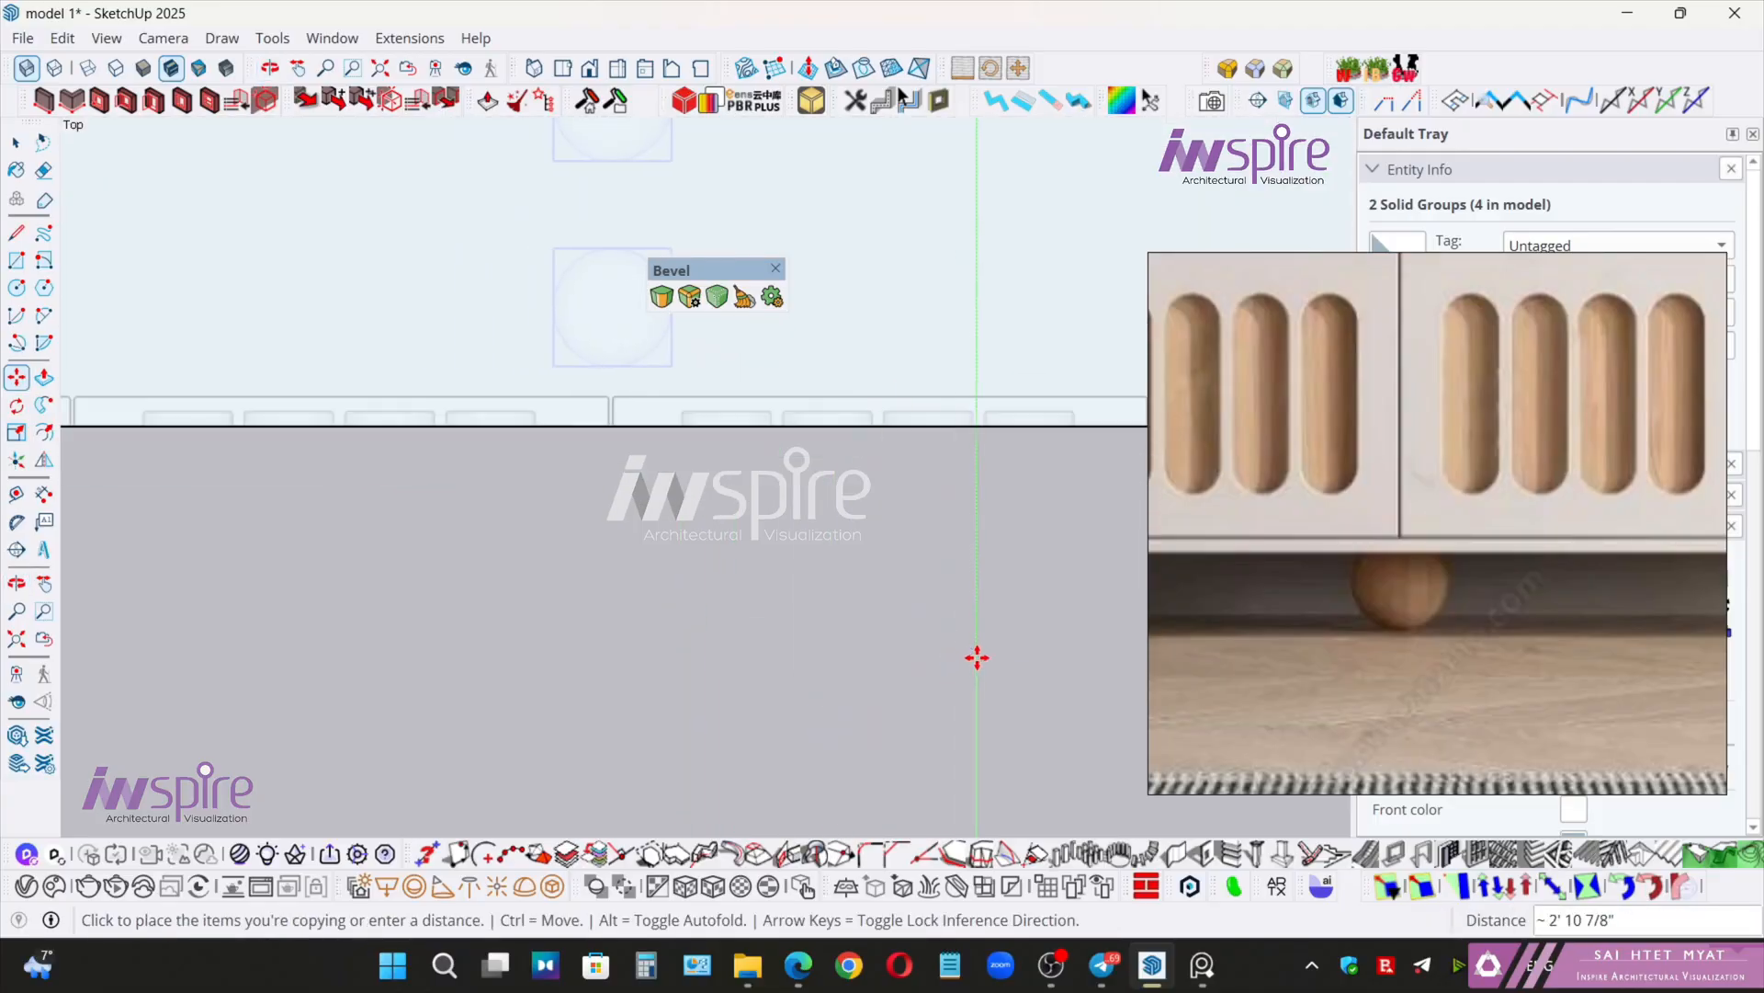
click(978, 658)
- Delete one of the two spheres at the middle of the cabinet
shift+middle_drag(766, 602, 736, 827)
key(space)
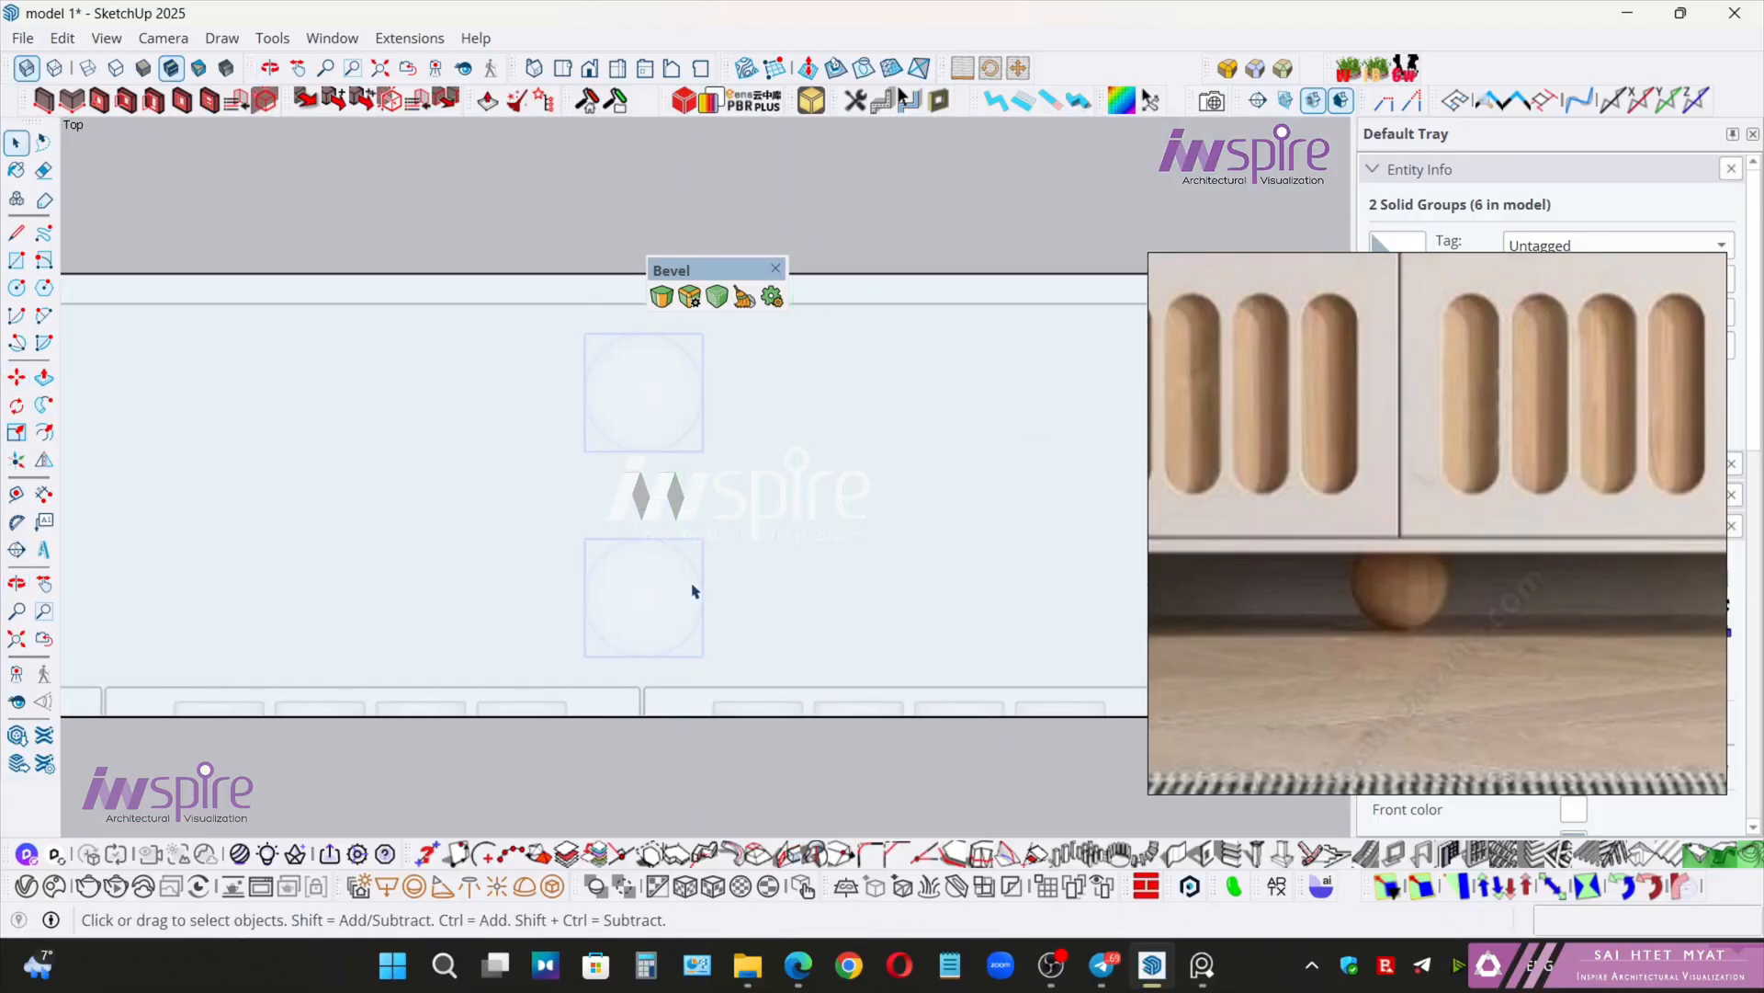
middle_drag(736, 671, 666, 572)
key(Delete)
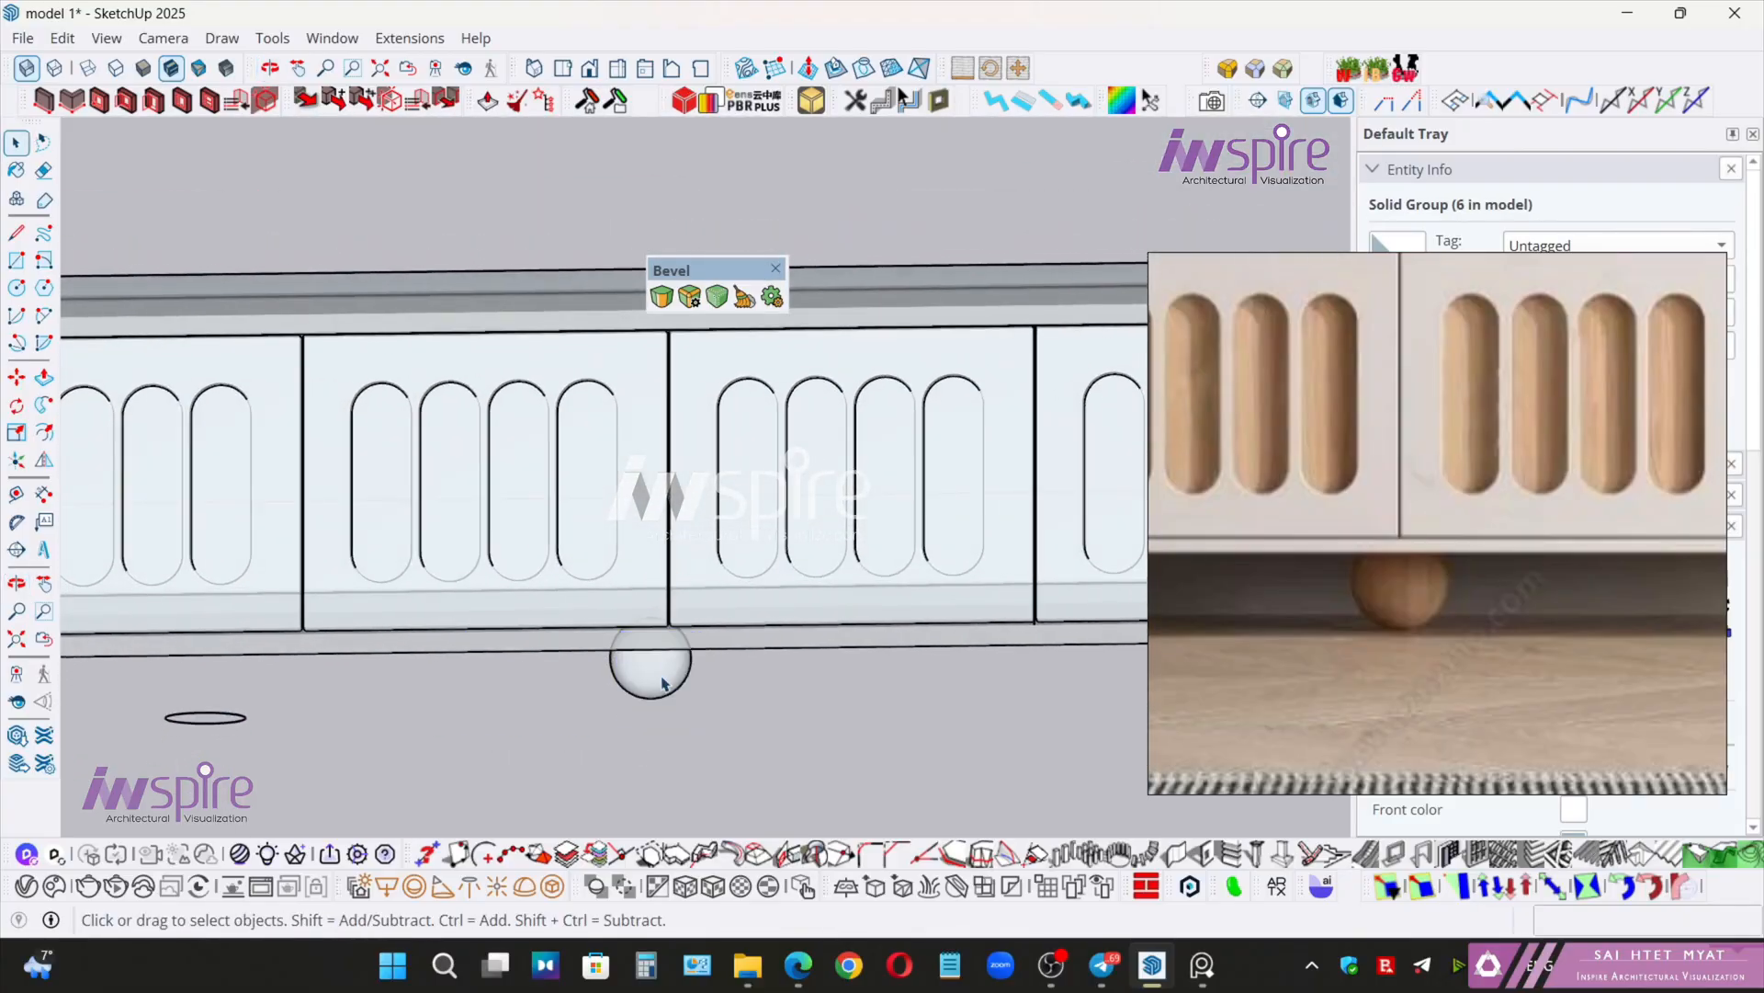
- Move the middle sphere 3 1/2" along the green axis toward the cabinet's front in top view
click(664, 684)
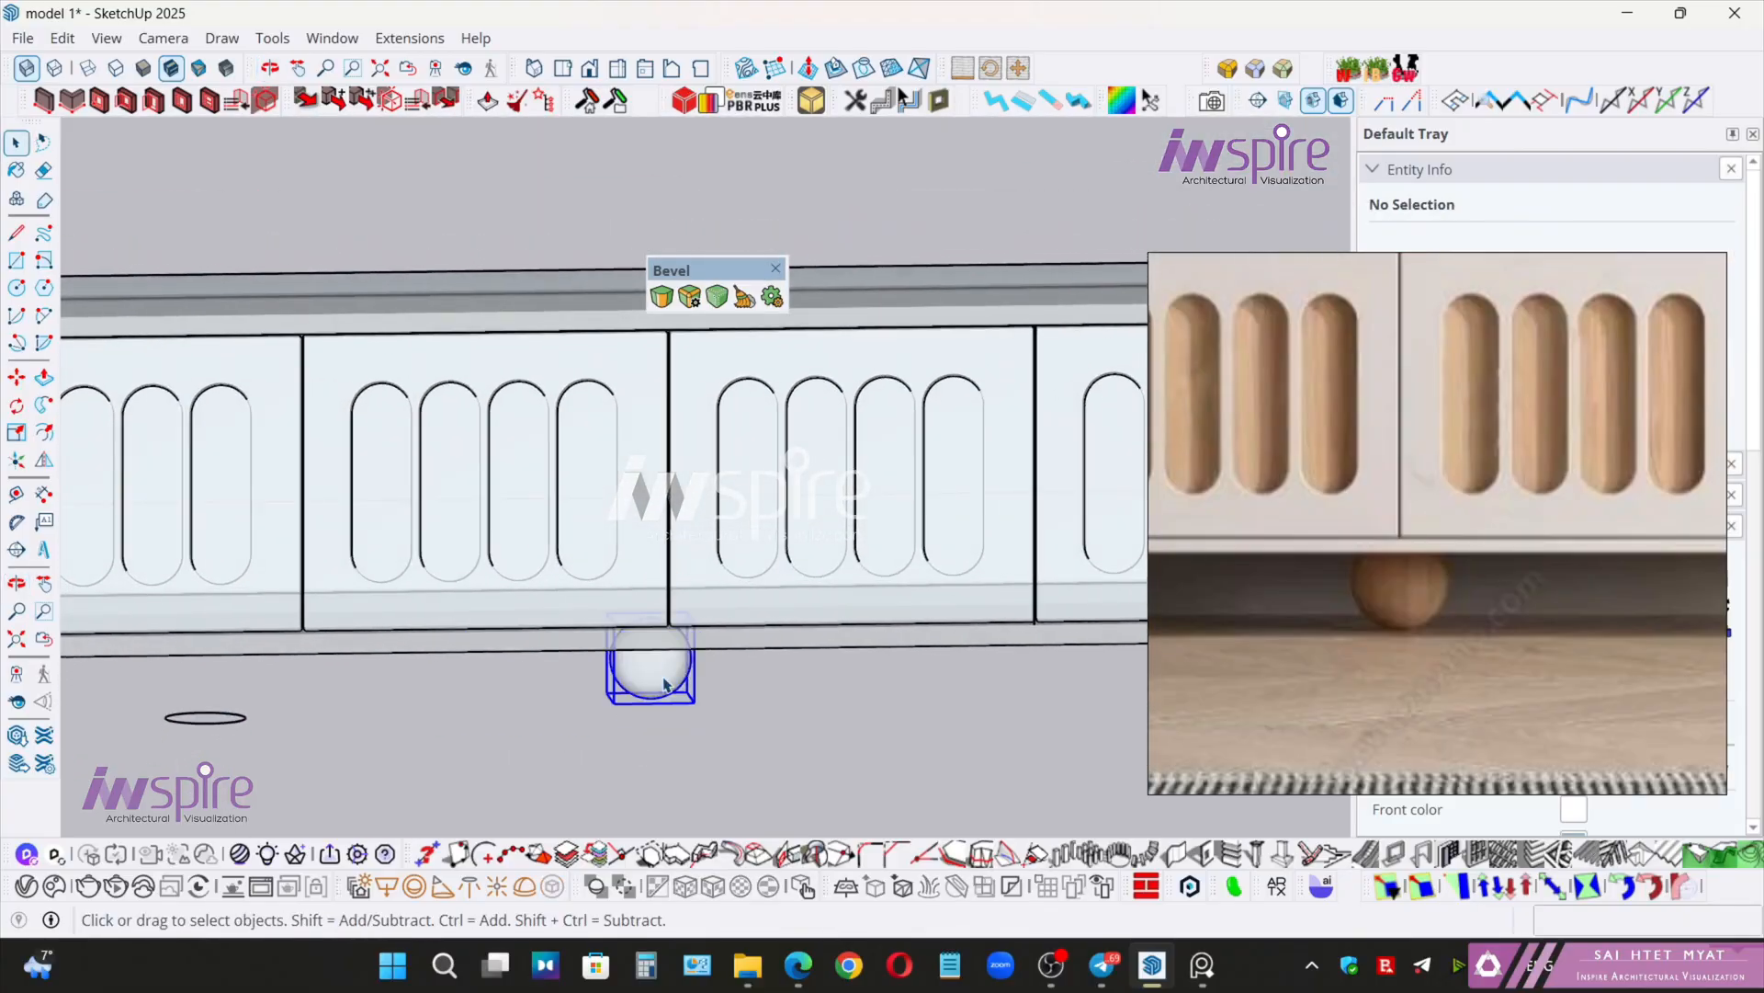
click(563, 69)
key(m)
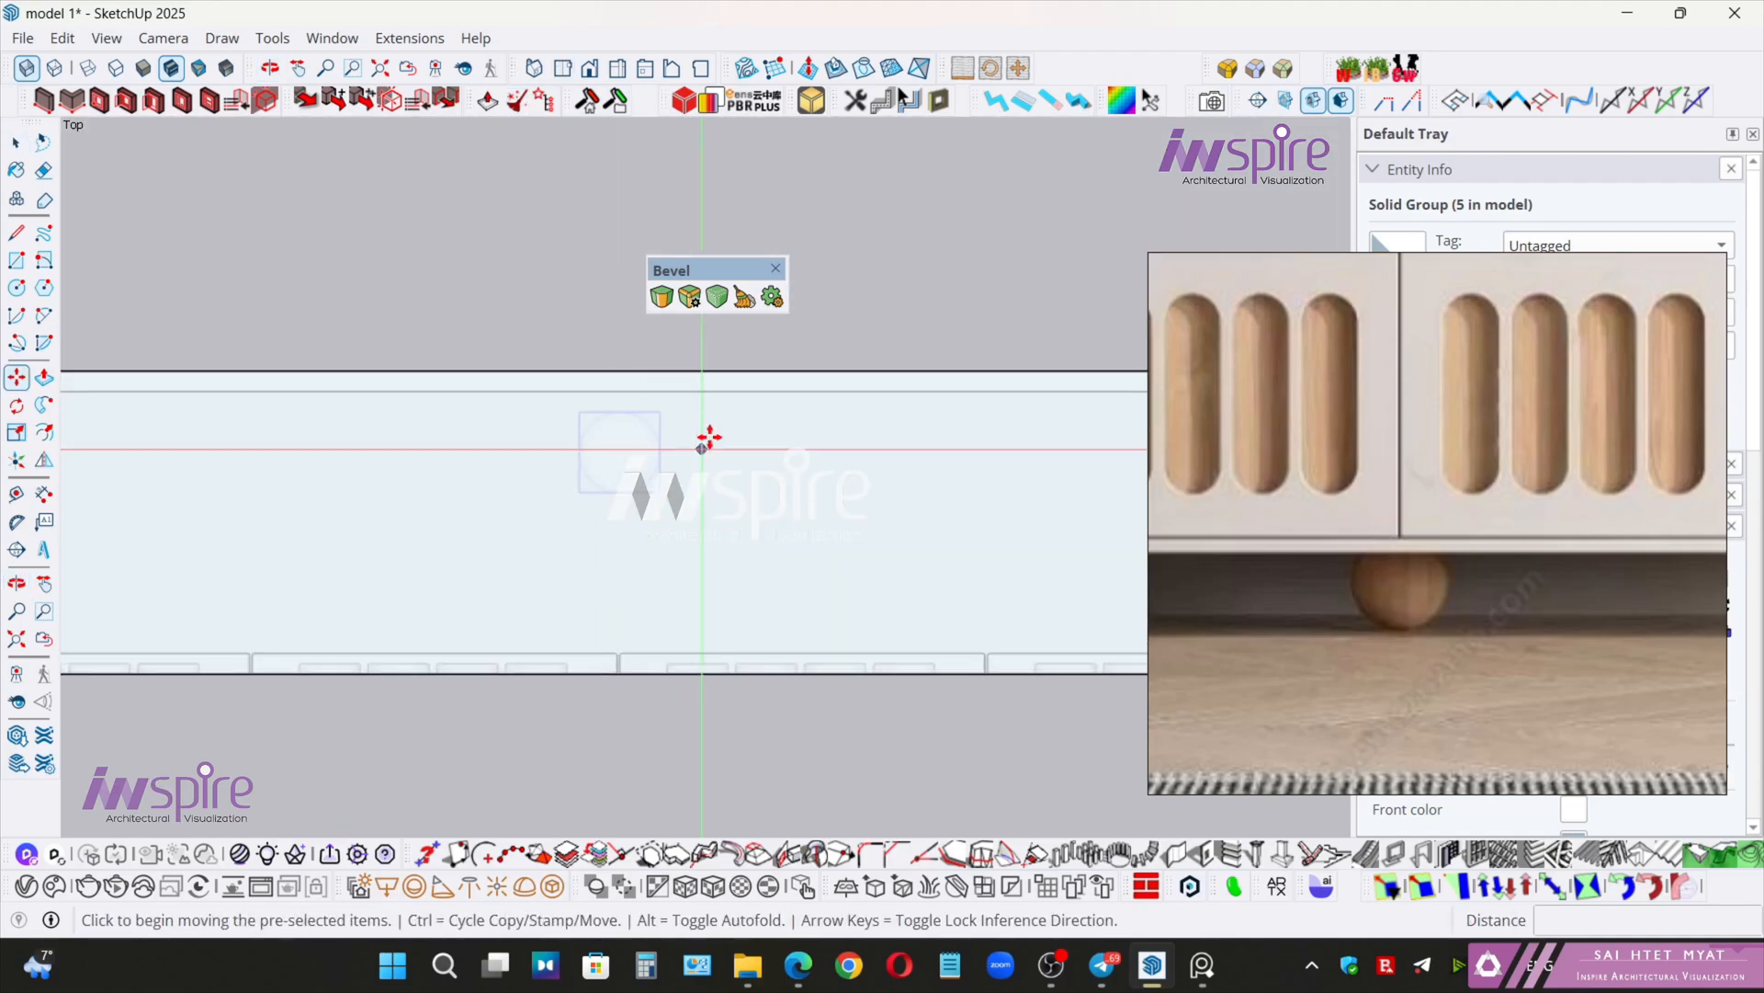
scroll(676, 506, up, 2)
click(740, 415)
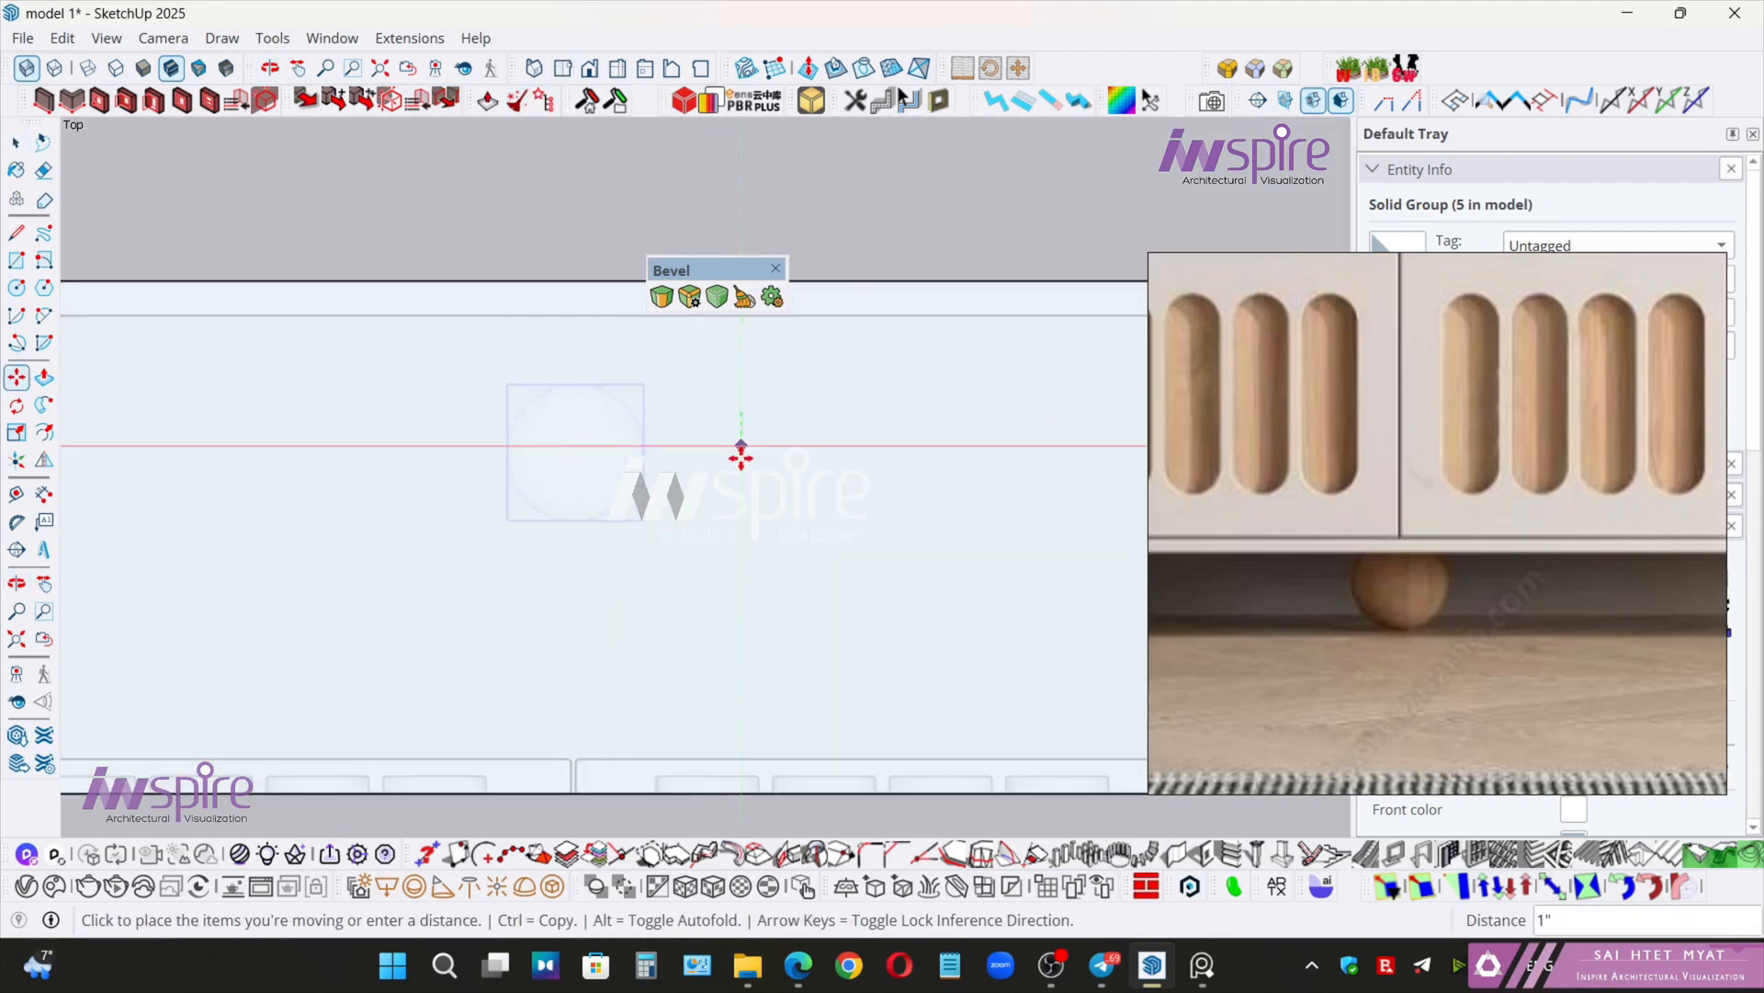
click(738, 529)
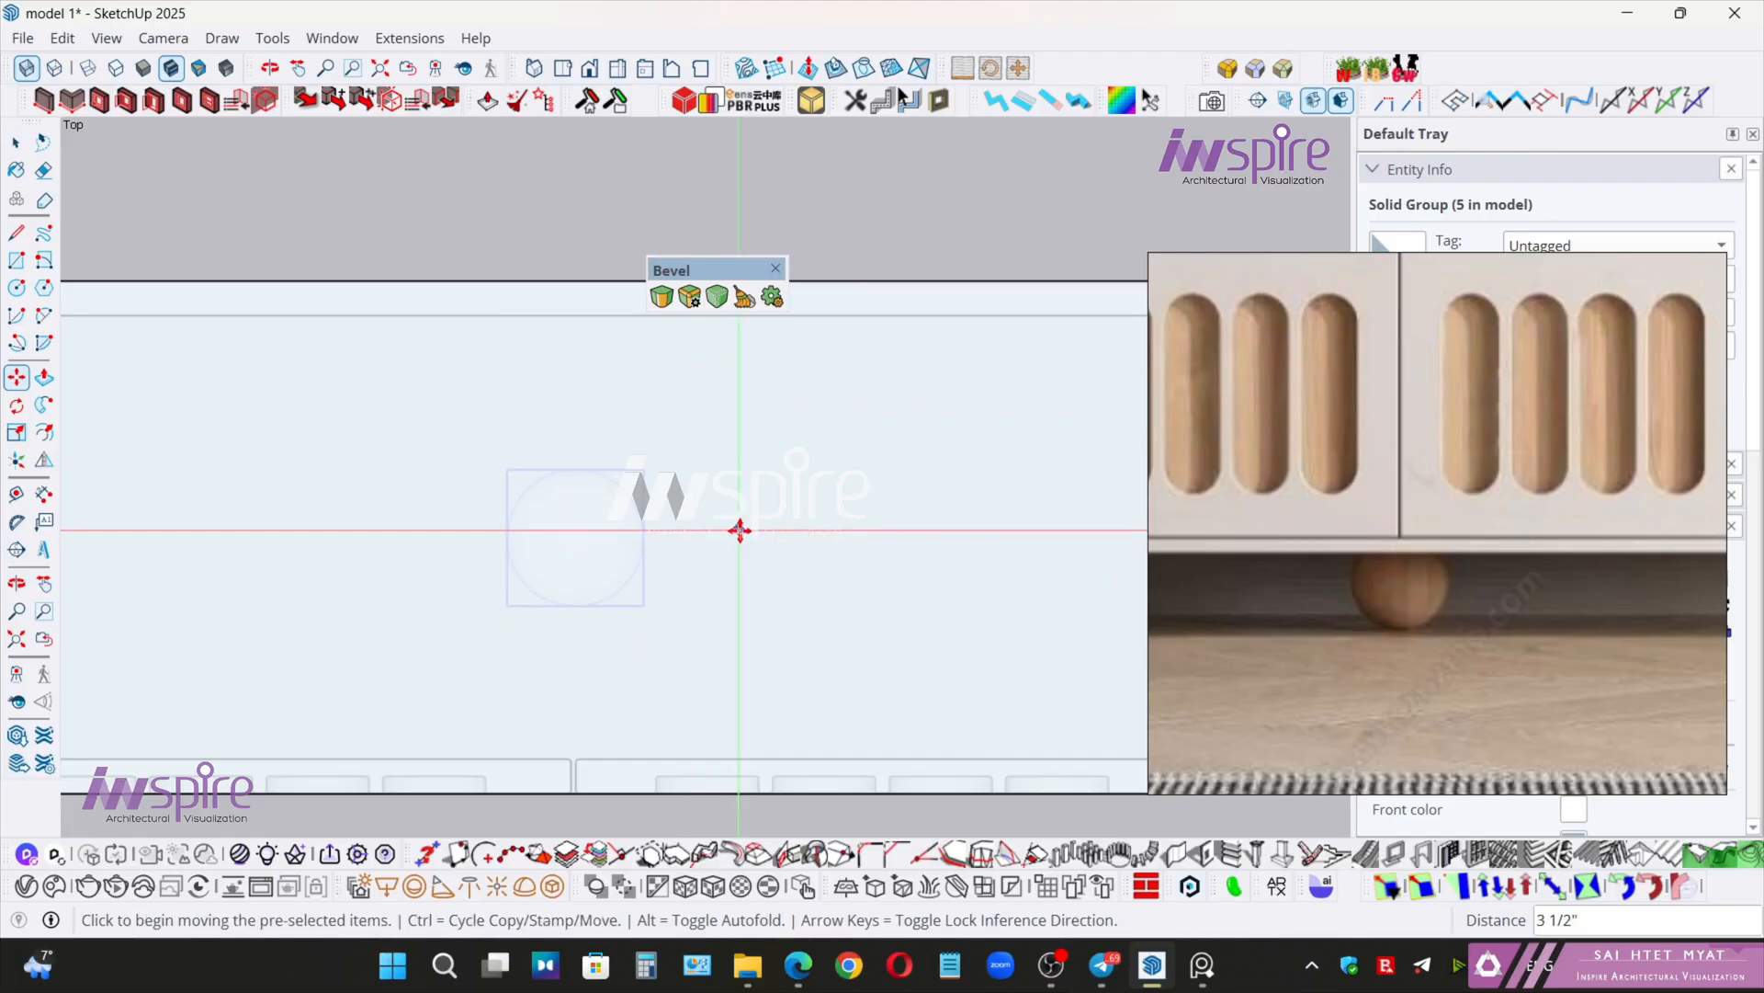
- Align the middle sphere along the green axis with the midpoint of the right side panel's inner edge
click(642, 539)
scroll(661, 538, down, 3)
shift+middle_drag(847, 549, 159, 597)
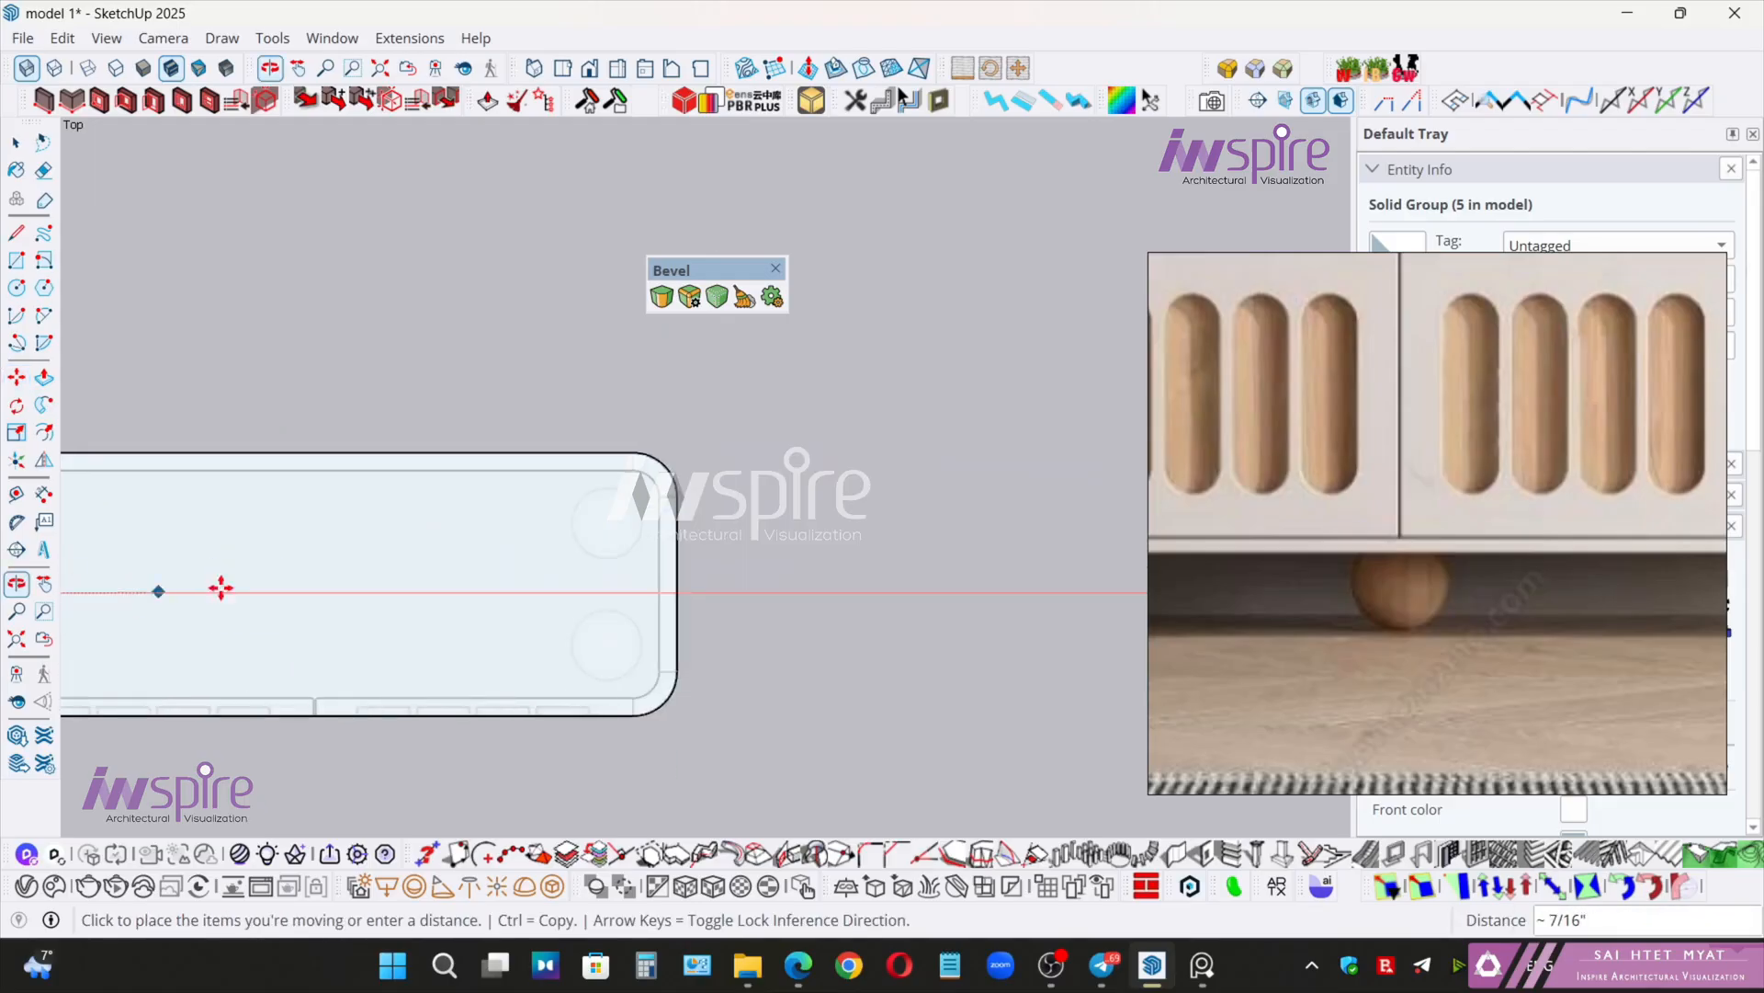
scroll(658, 622, up, 4)
scroll(674, 553, up, 2)
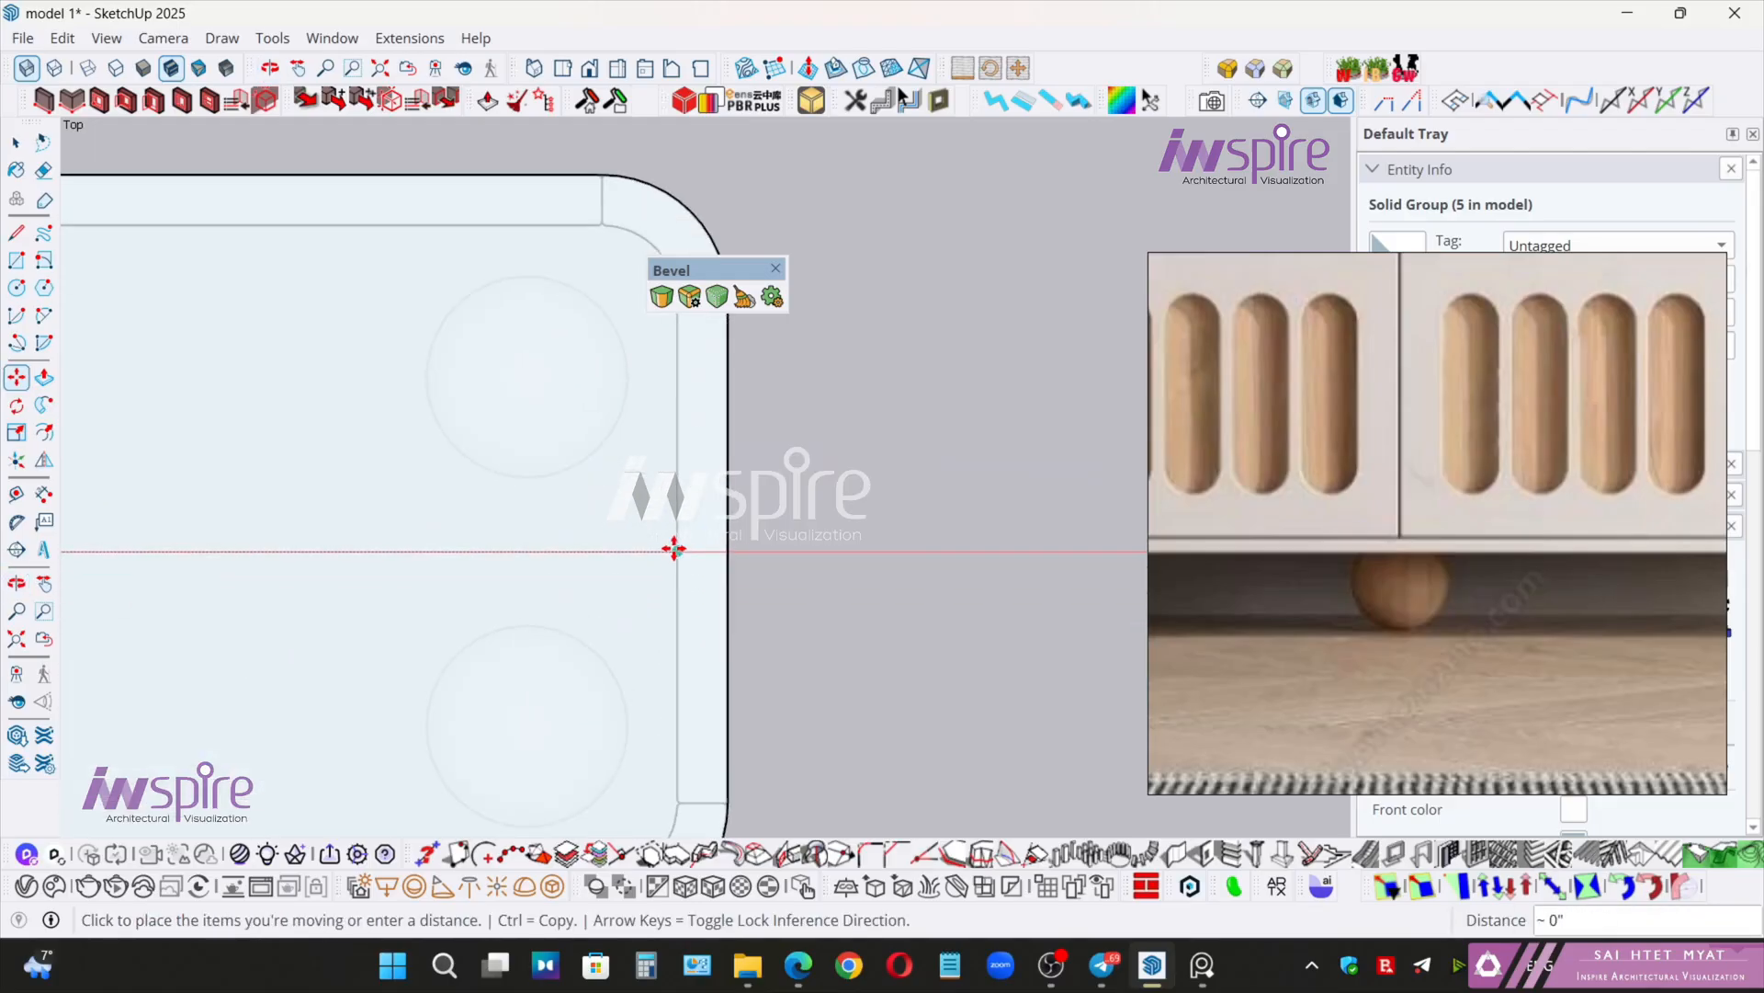
click(619, 533)
key(space)
scroll(619, 524, down, 5)
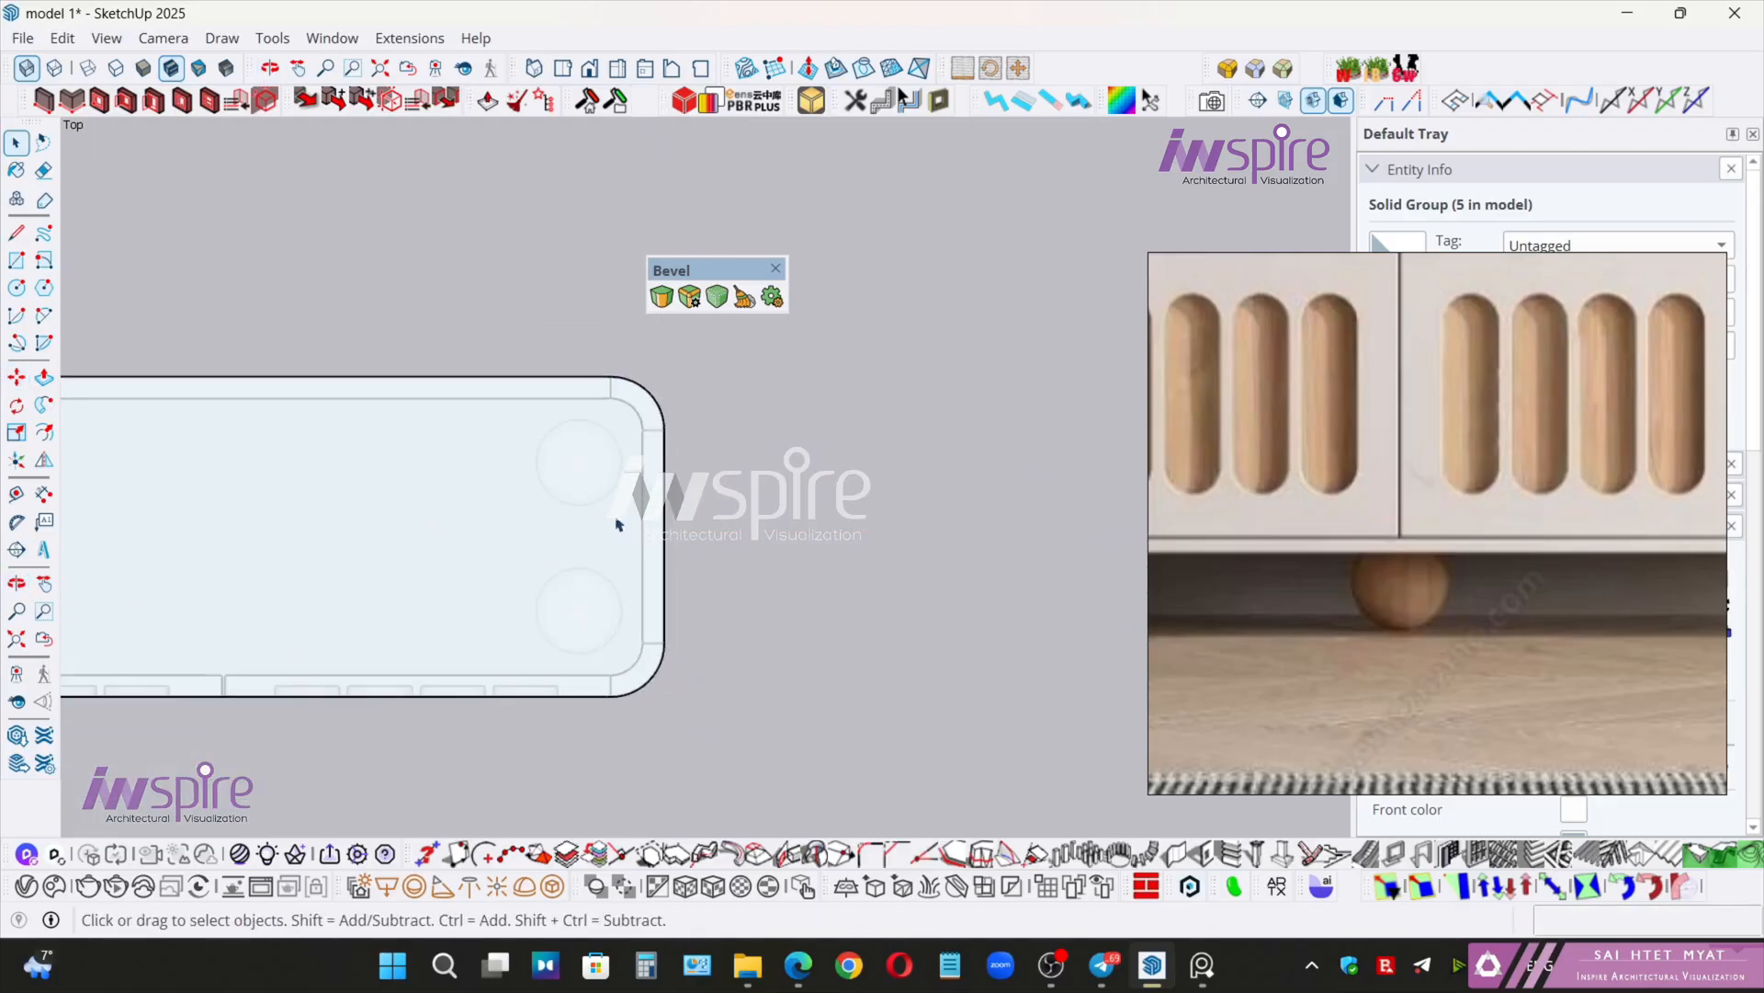
- Switch the camera to perspective and turn off the X-ray display
click(179, 42)
click(193, 184)
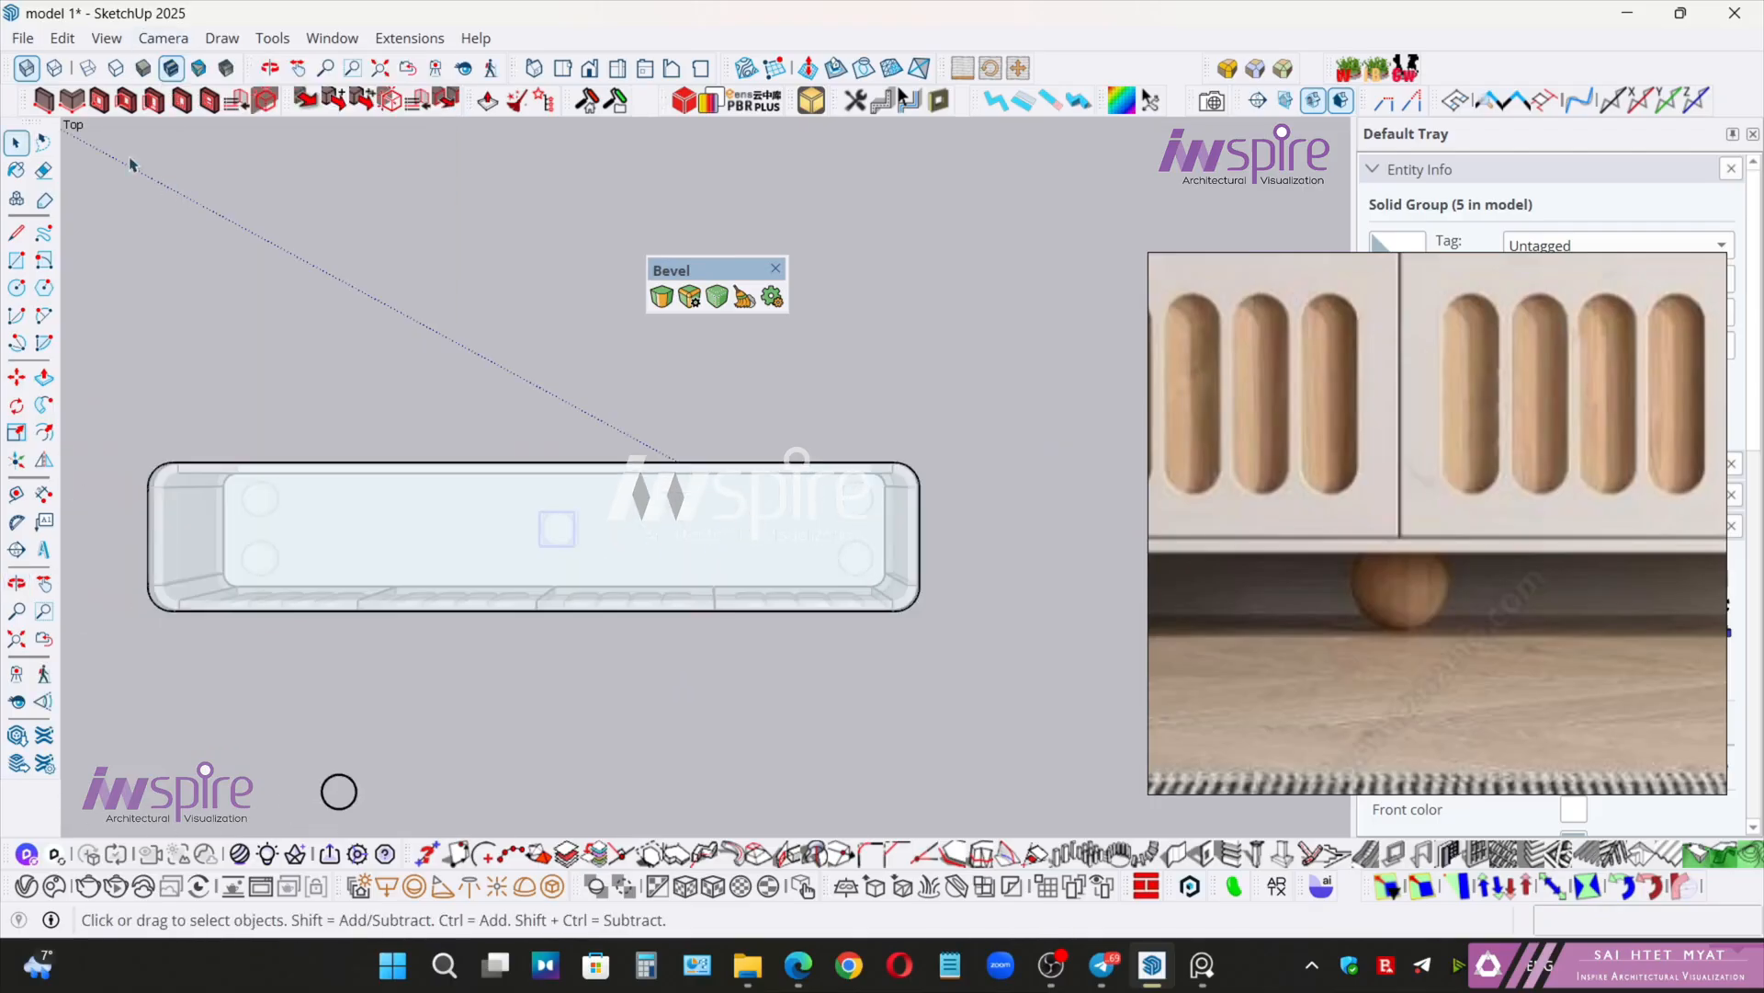
click(27, 68)
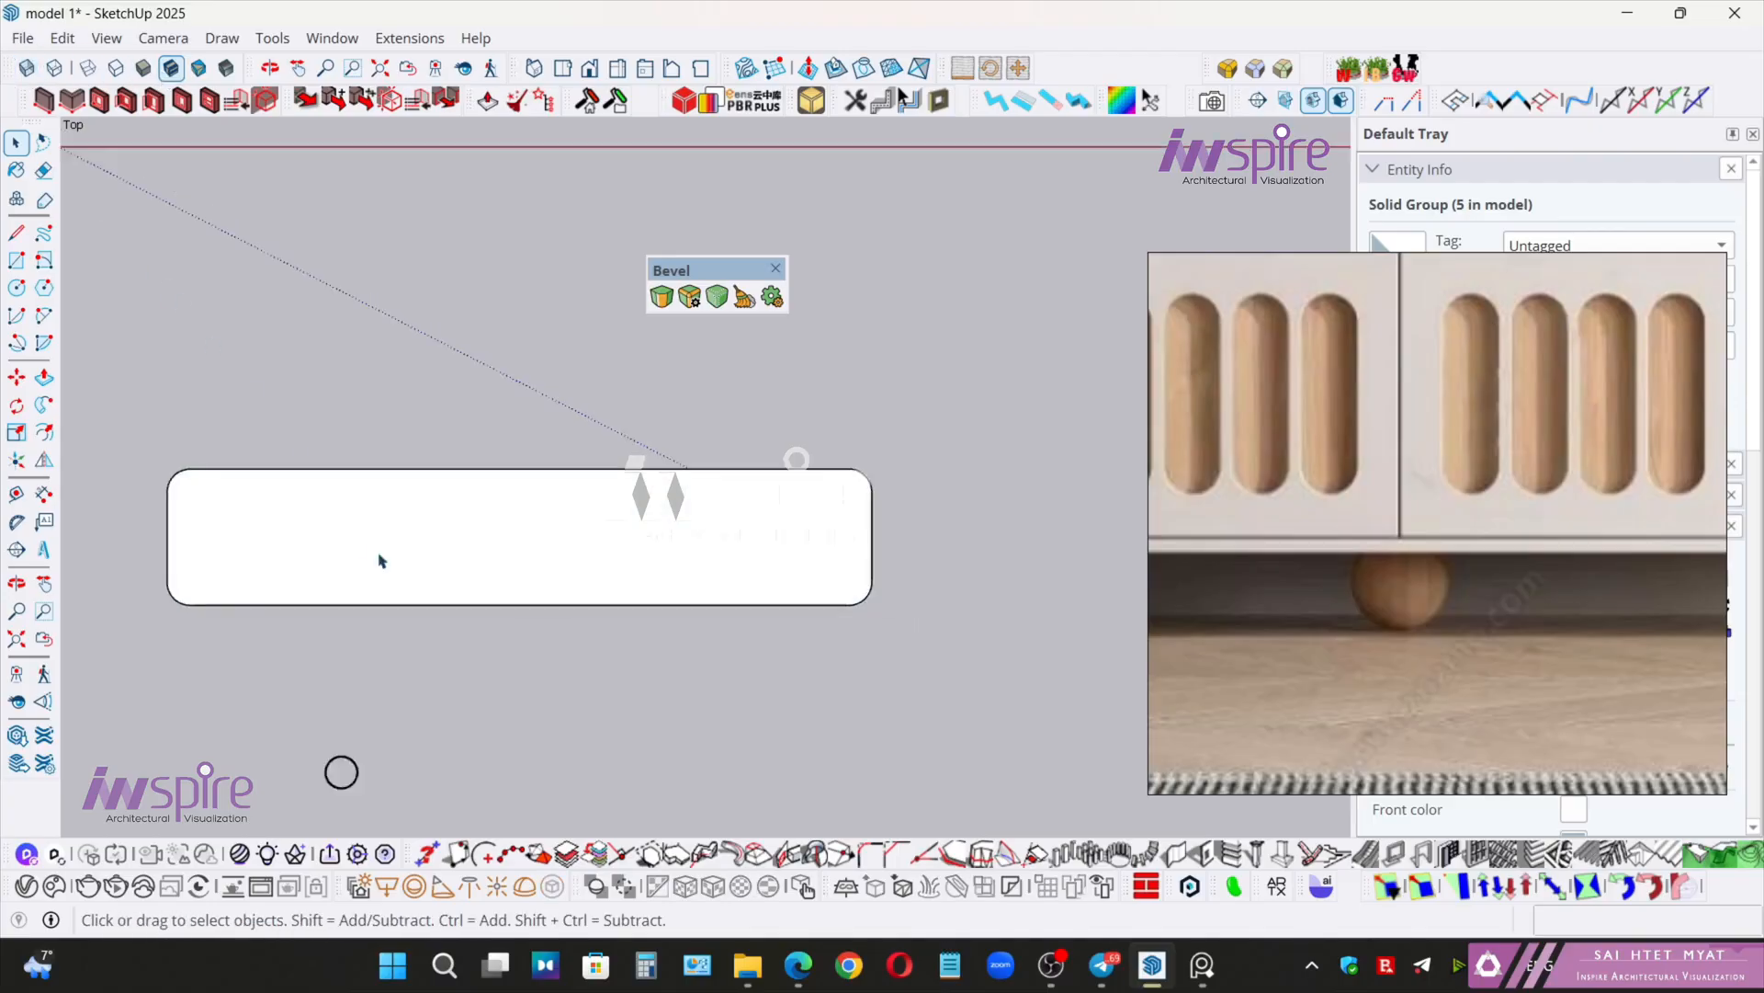
- Examine the cabinet's ball feet, door gaps and beveled slots from the front and from above
middle_drag(378, 559, 1084, 575)
scroll(905, 536, down, 4)
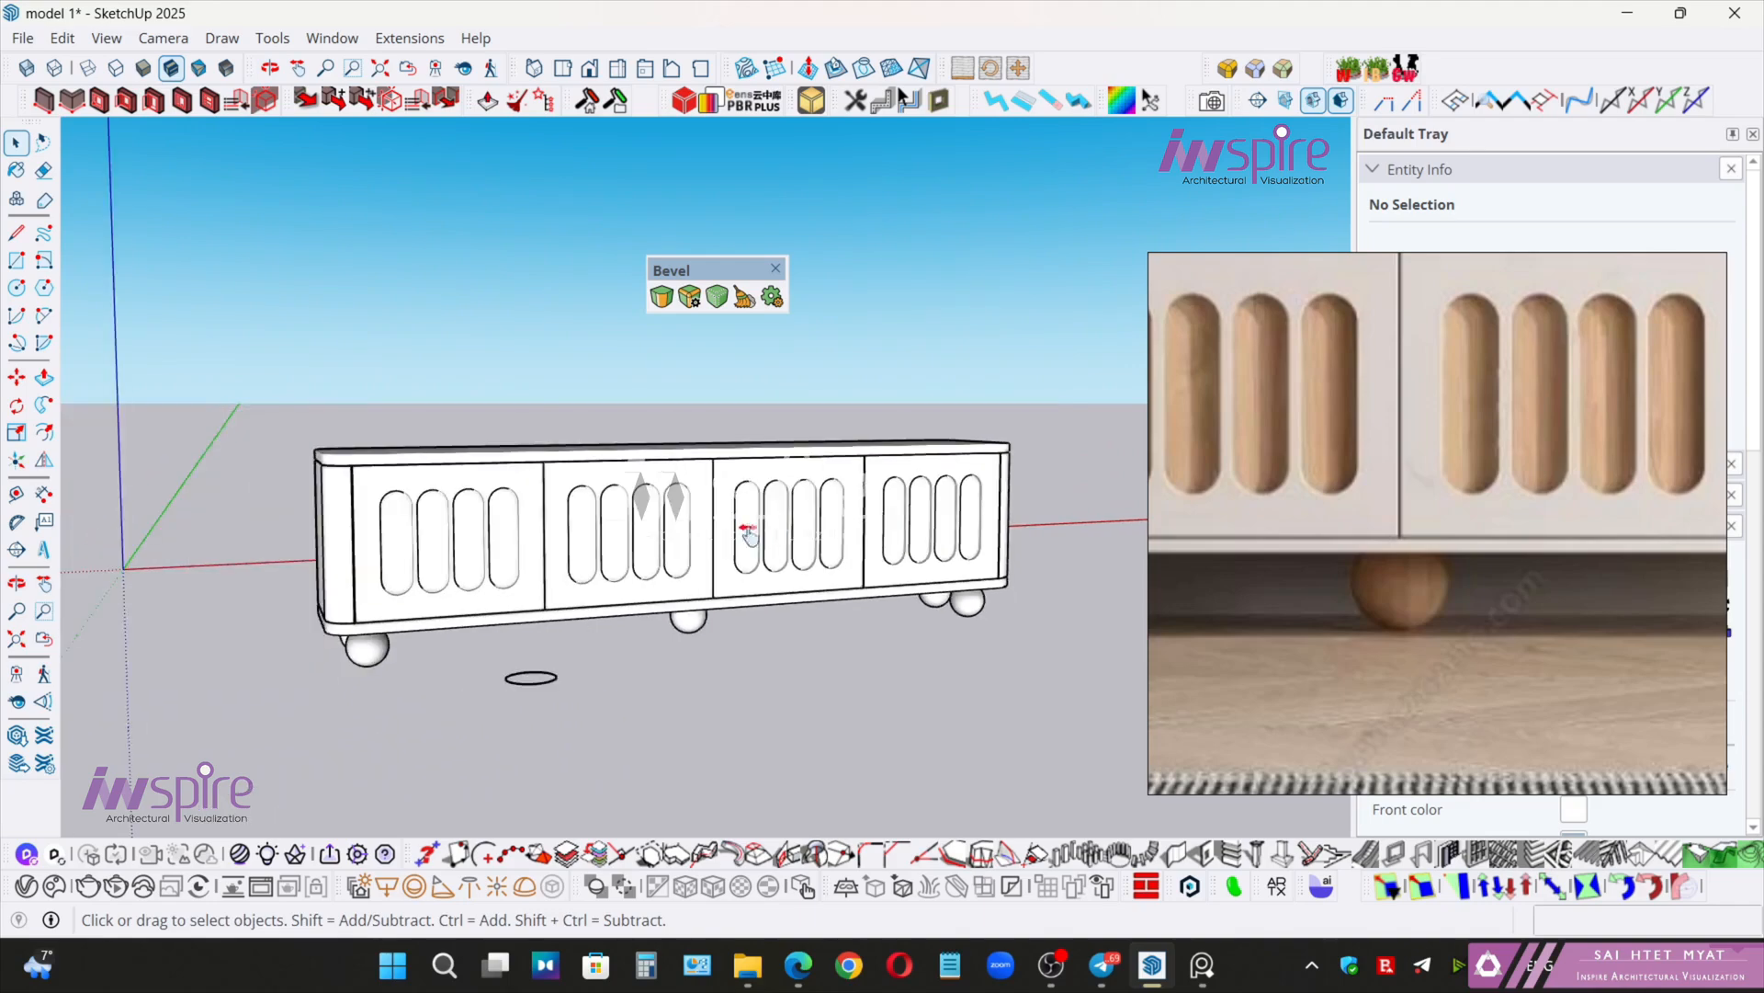
middle_drag(745, 529, 844, 515)
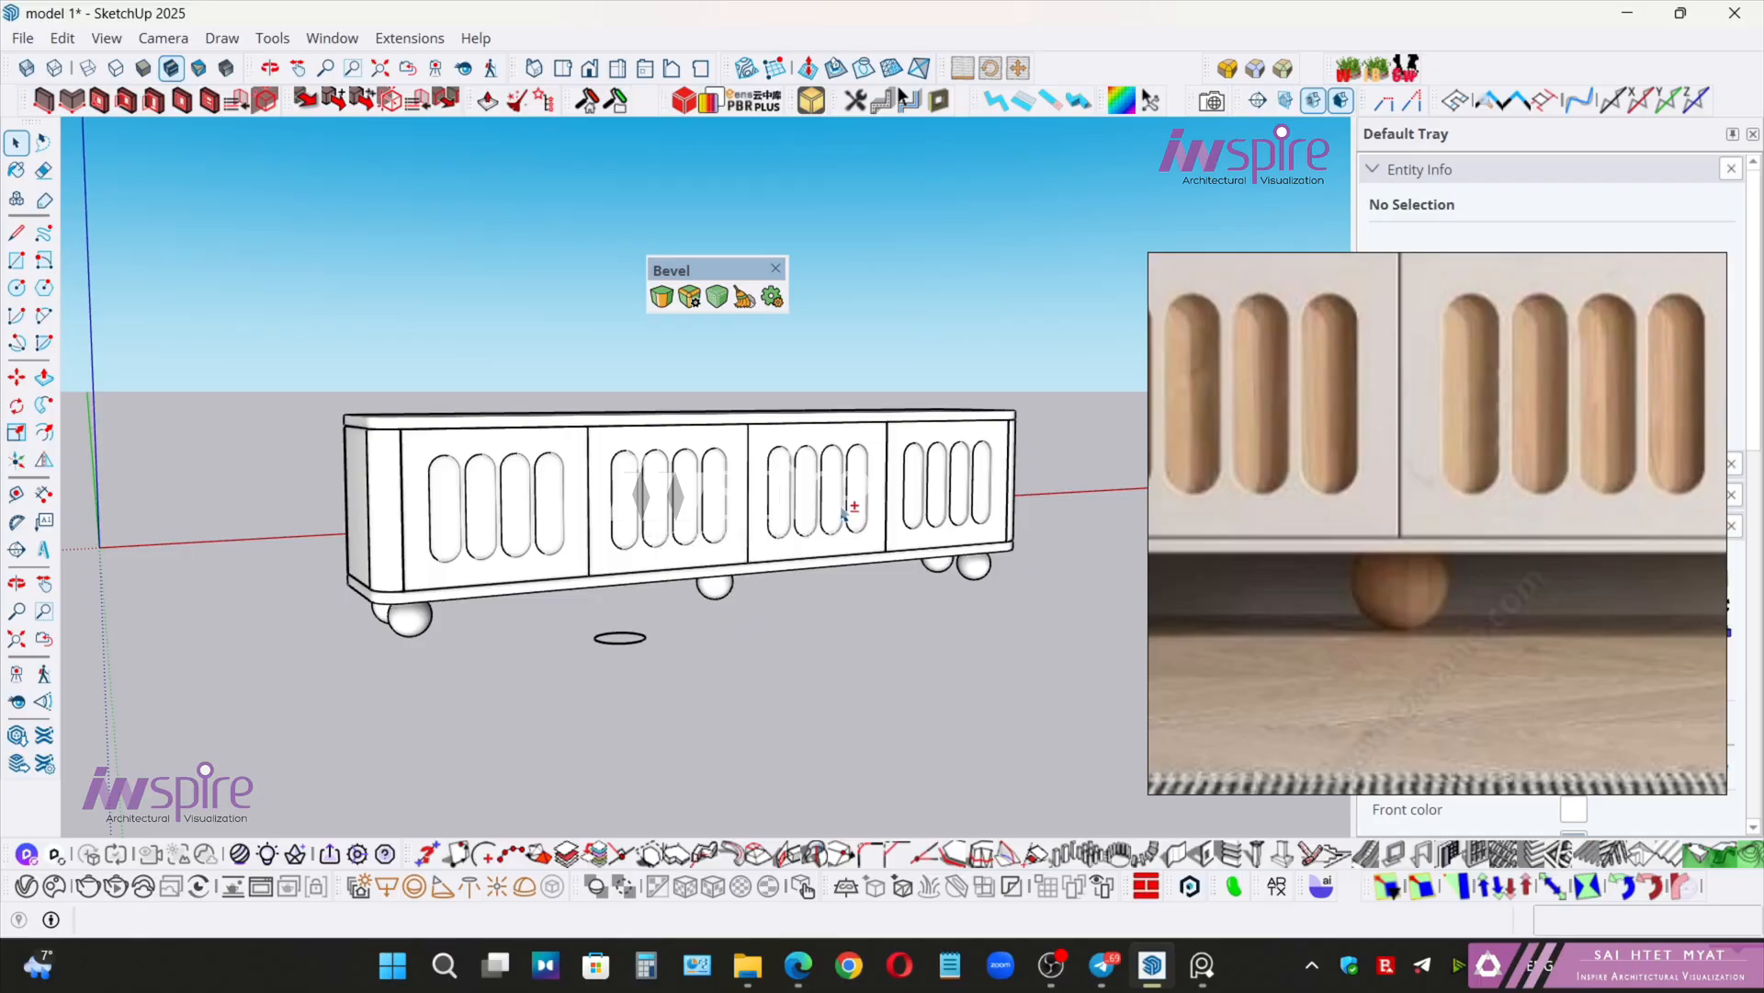
middle_drag(662, 508, 873, 685)
scroll(550, 517, up, 7)
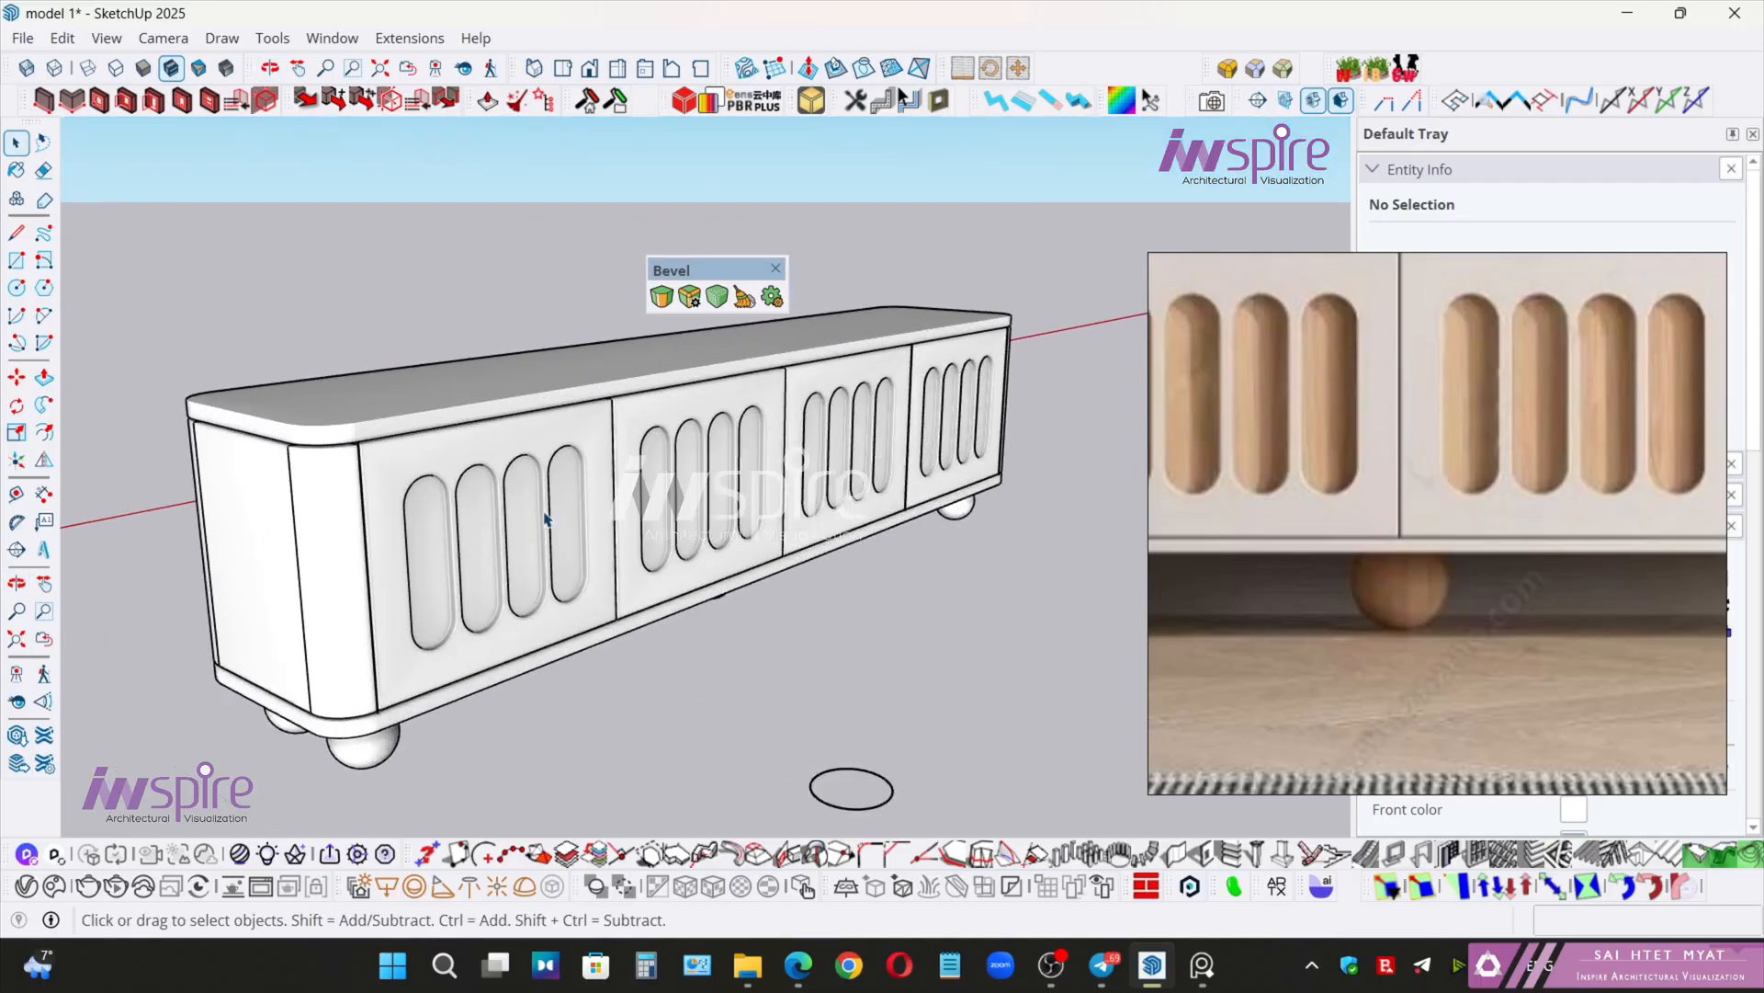
scroll(576, 516, up, 1)
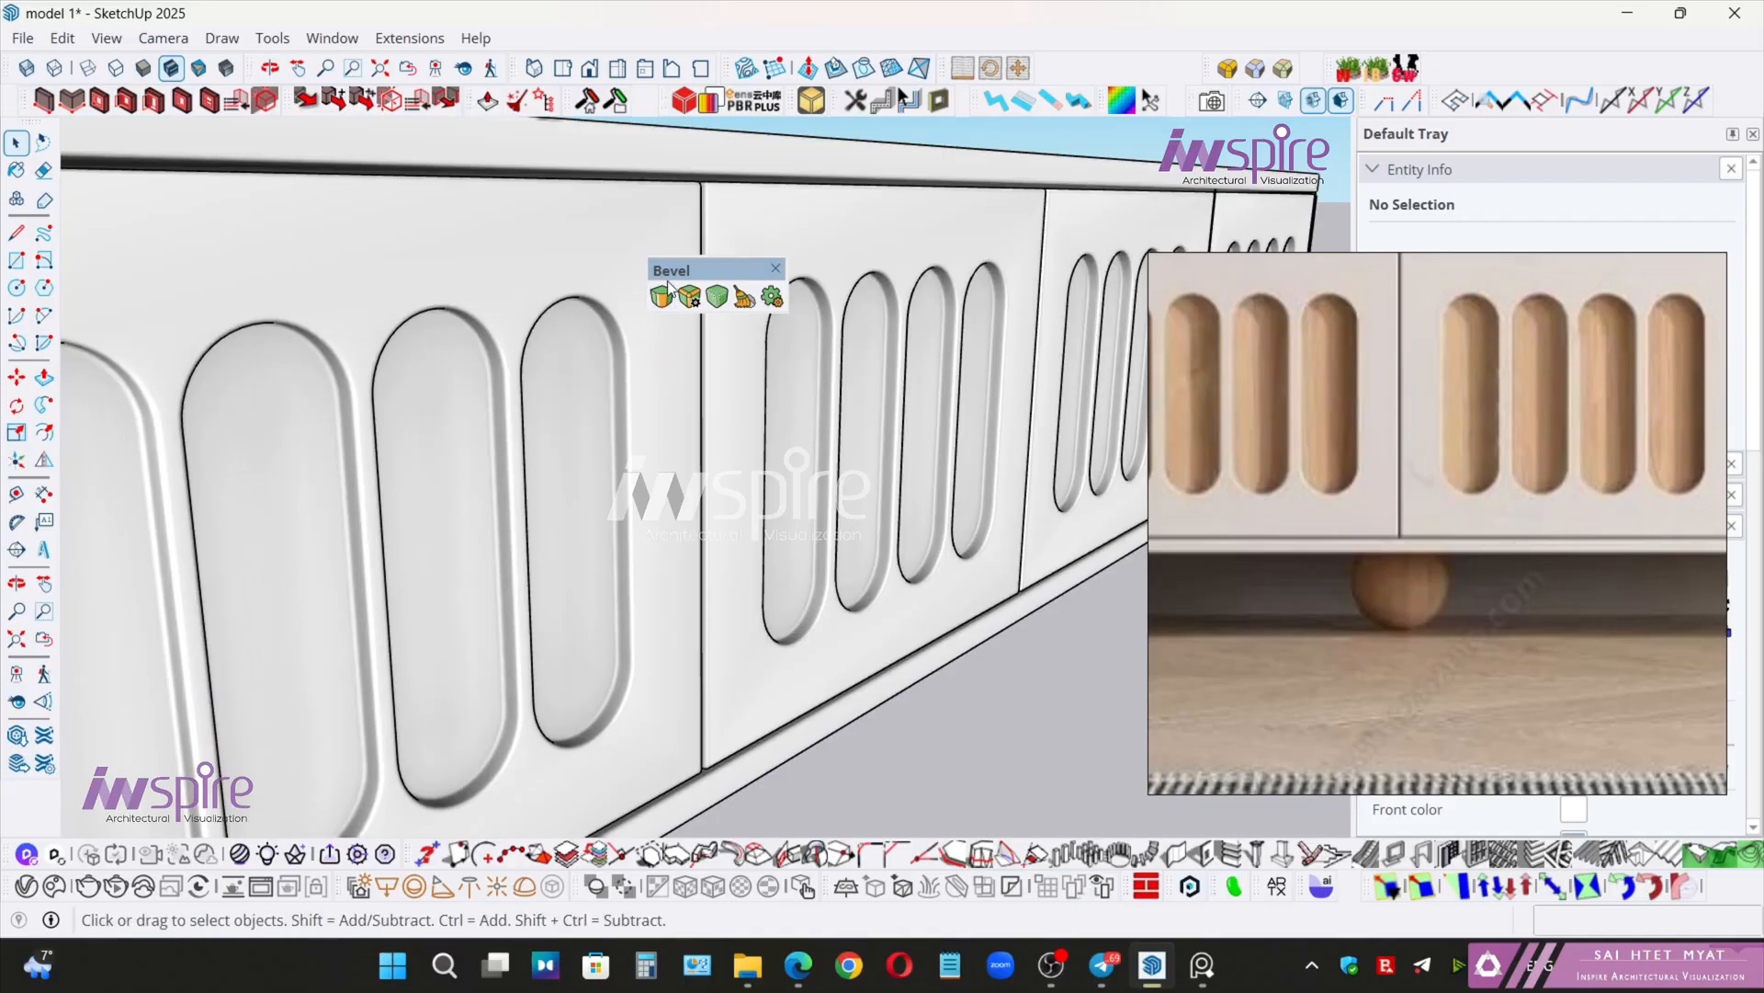
middle_drag(675, 386, 705, 461)
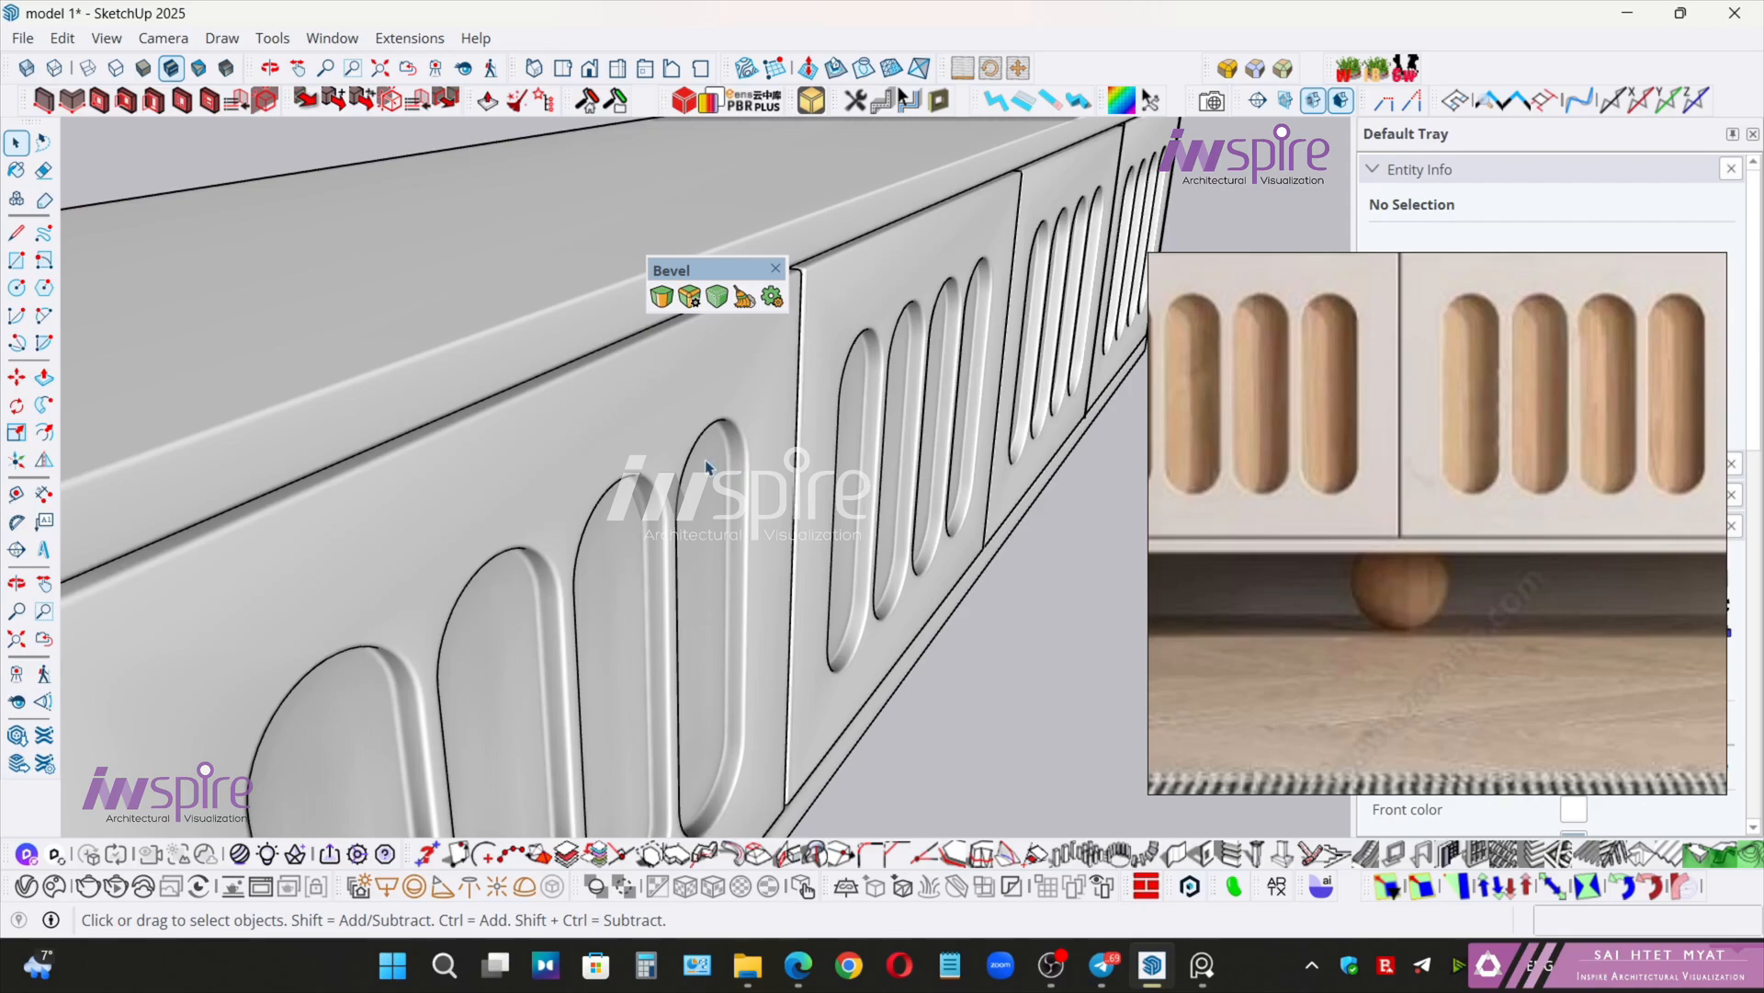
middle_drag(701, 468, 627, 413)
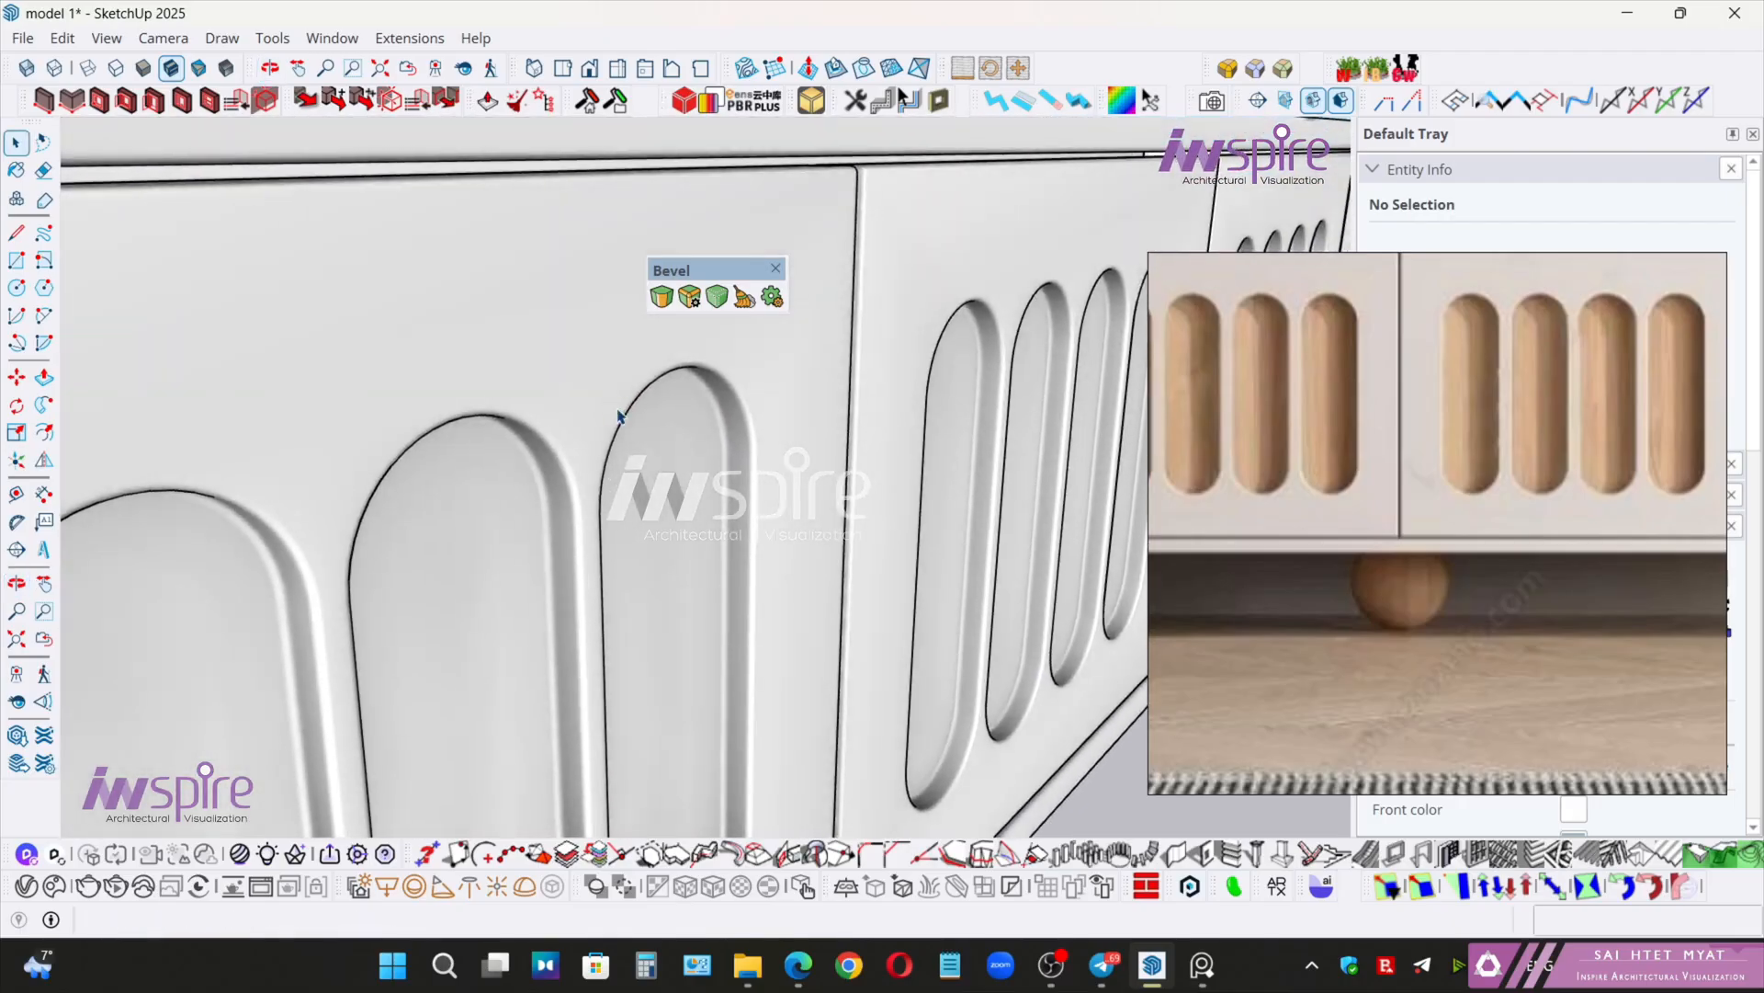
- Open the first slotted door for editing, select its surface and move the reference image off the modeling window
click(697, 470)
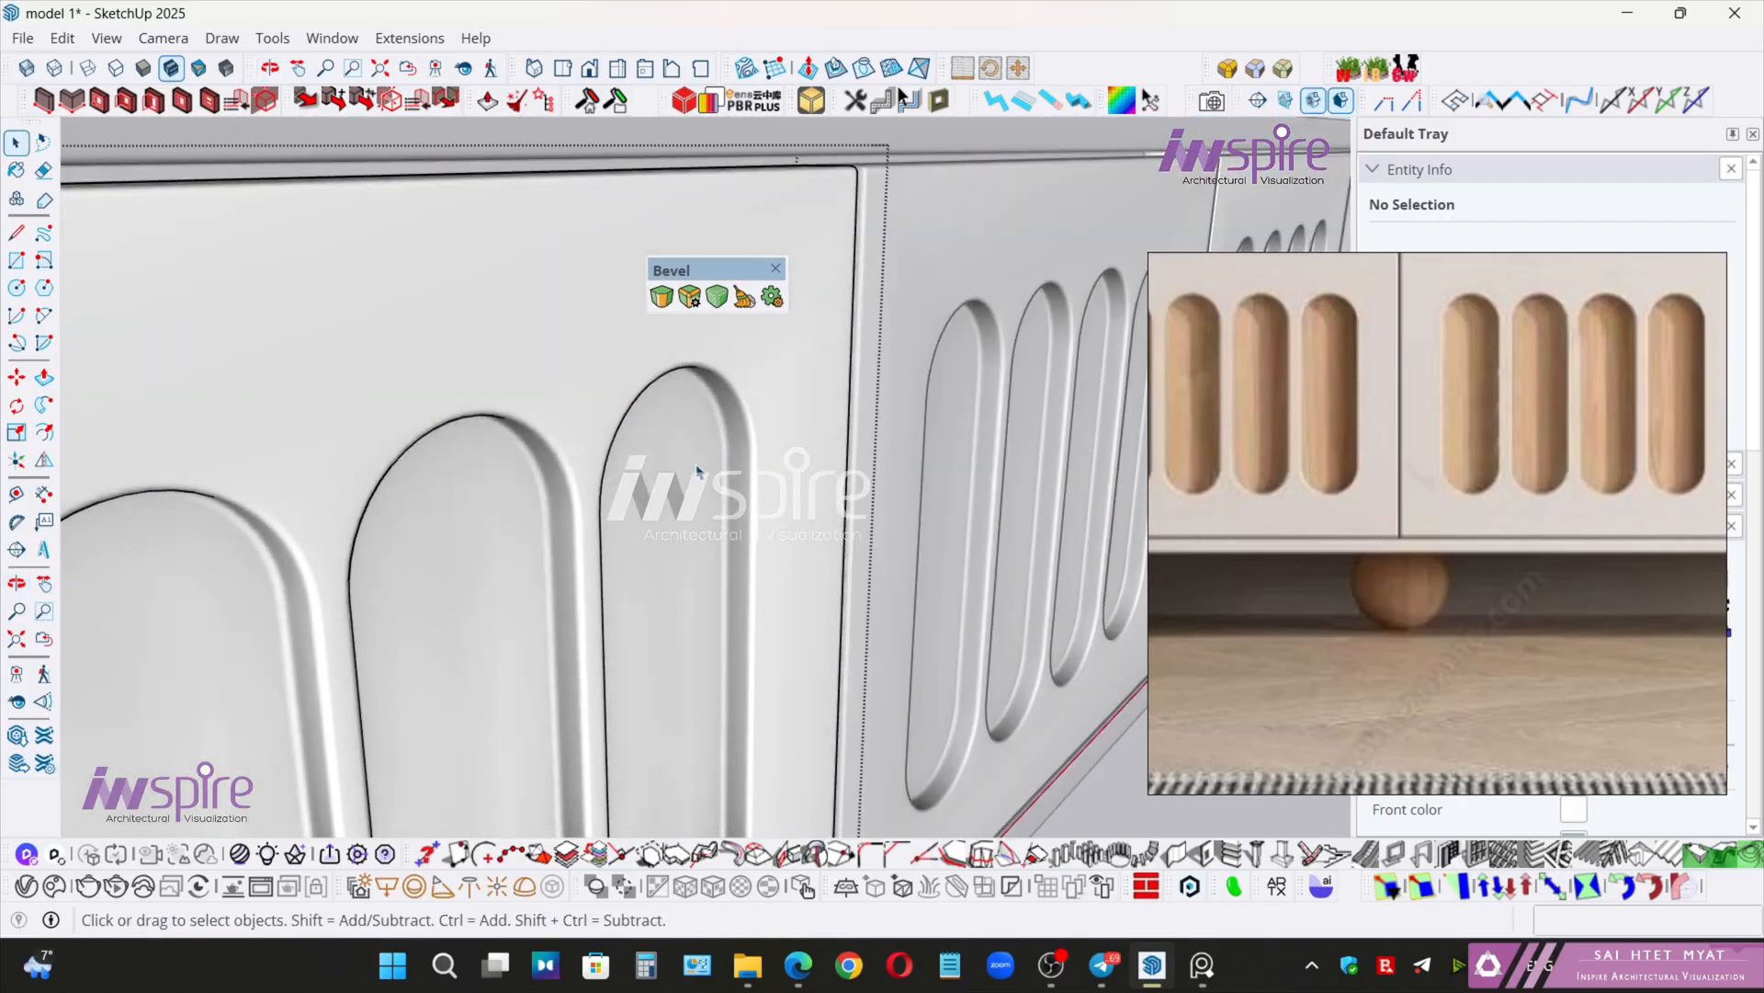
middle_click(697, 524)
scroll(644, 497, up, 6)
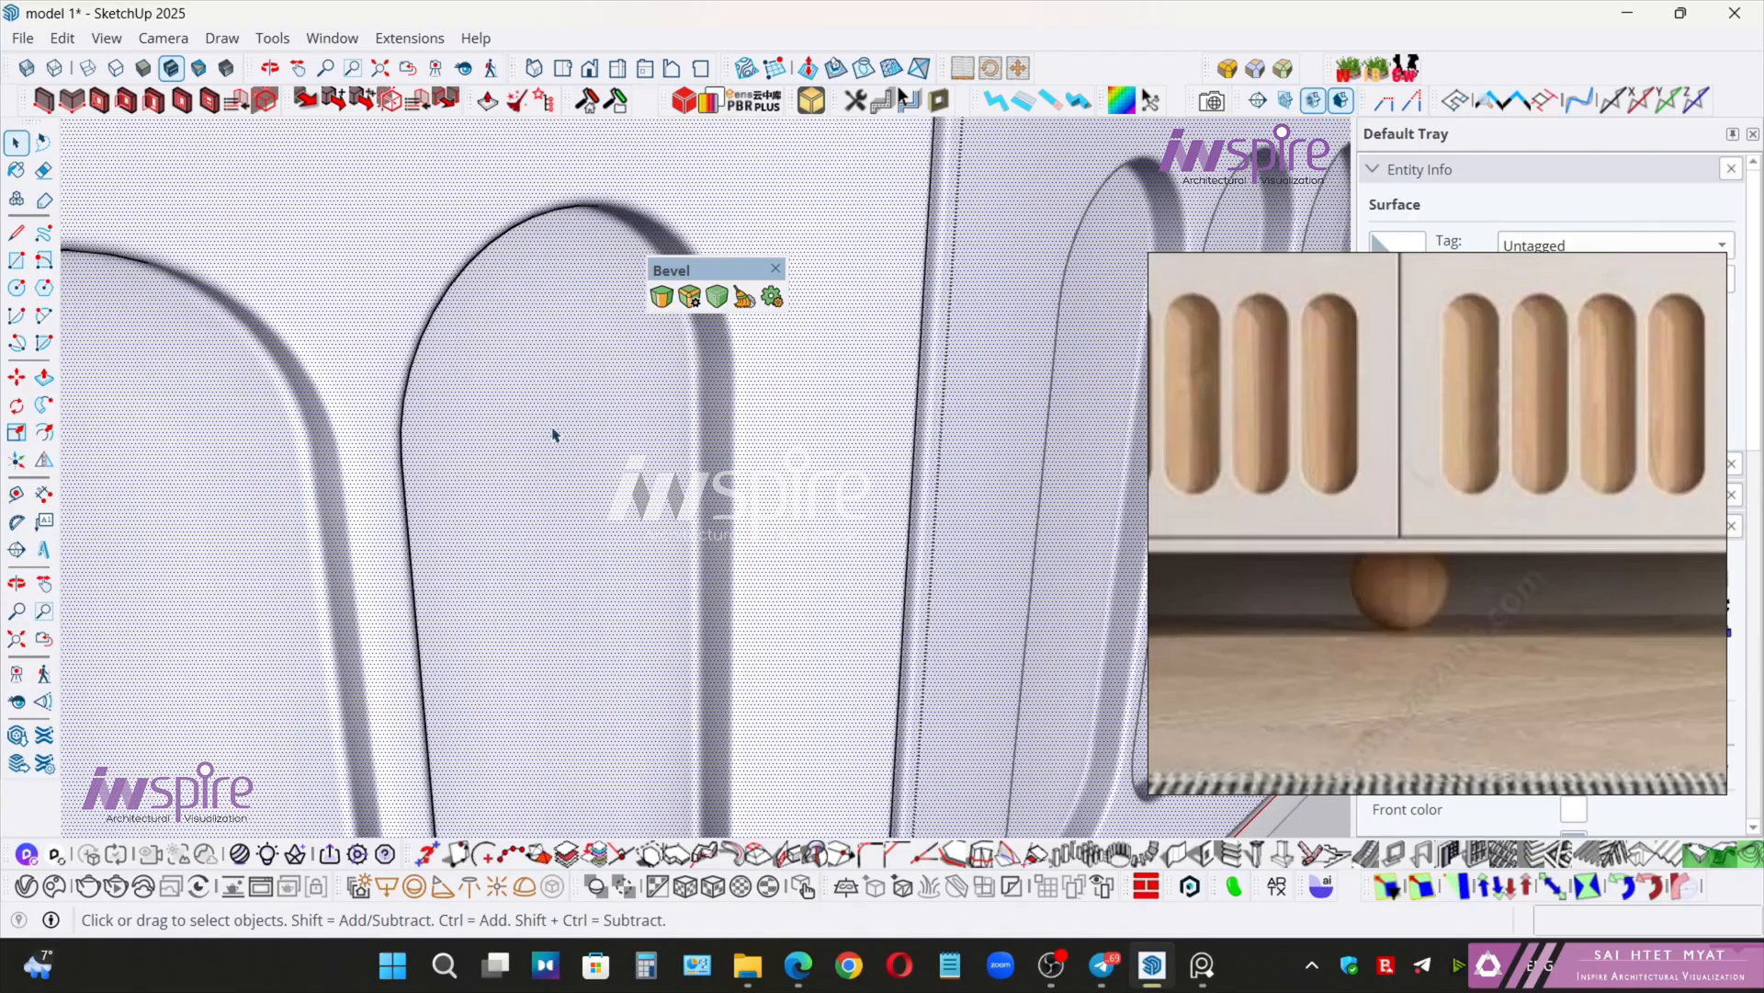
scroll(688, 470, up, 5)
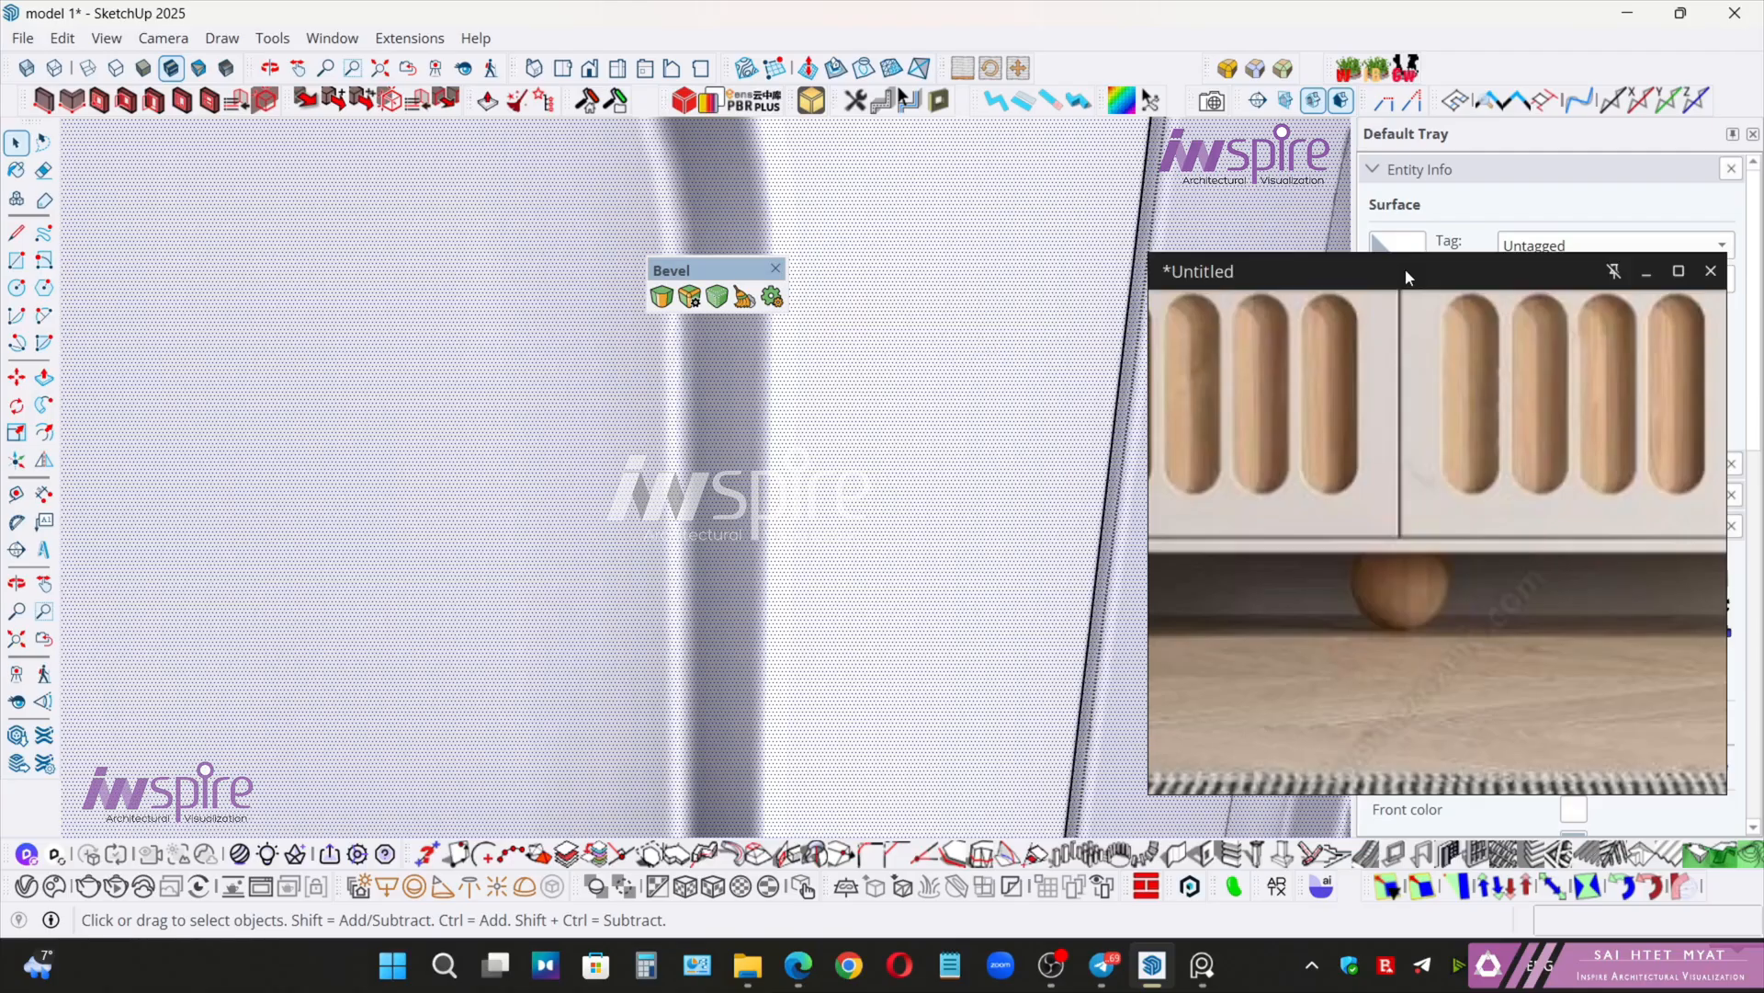
drag(1223, 273, 1133, 0)
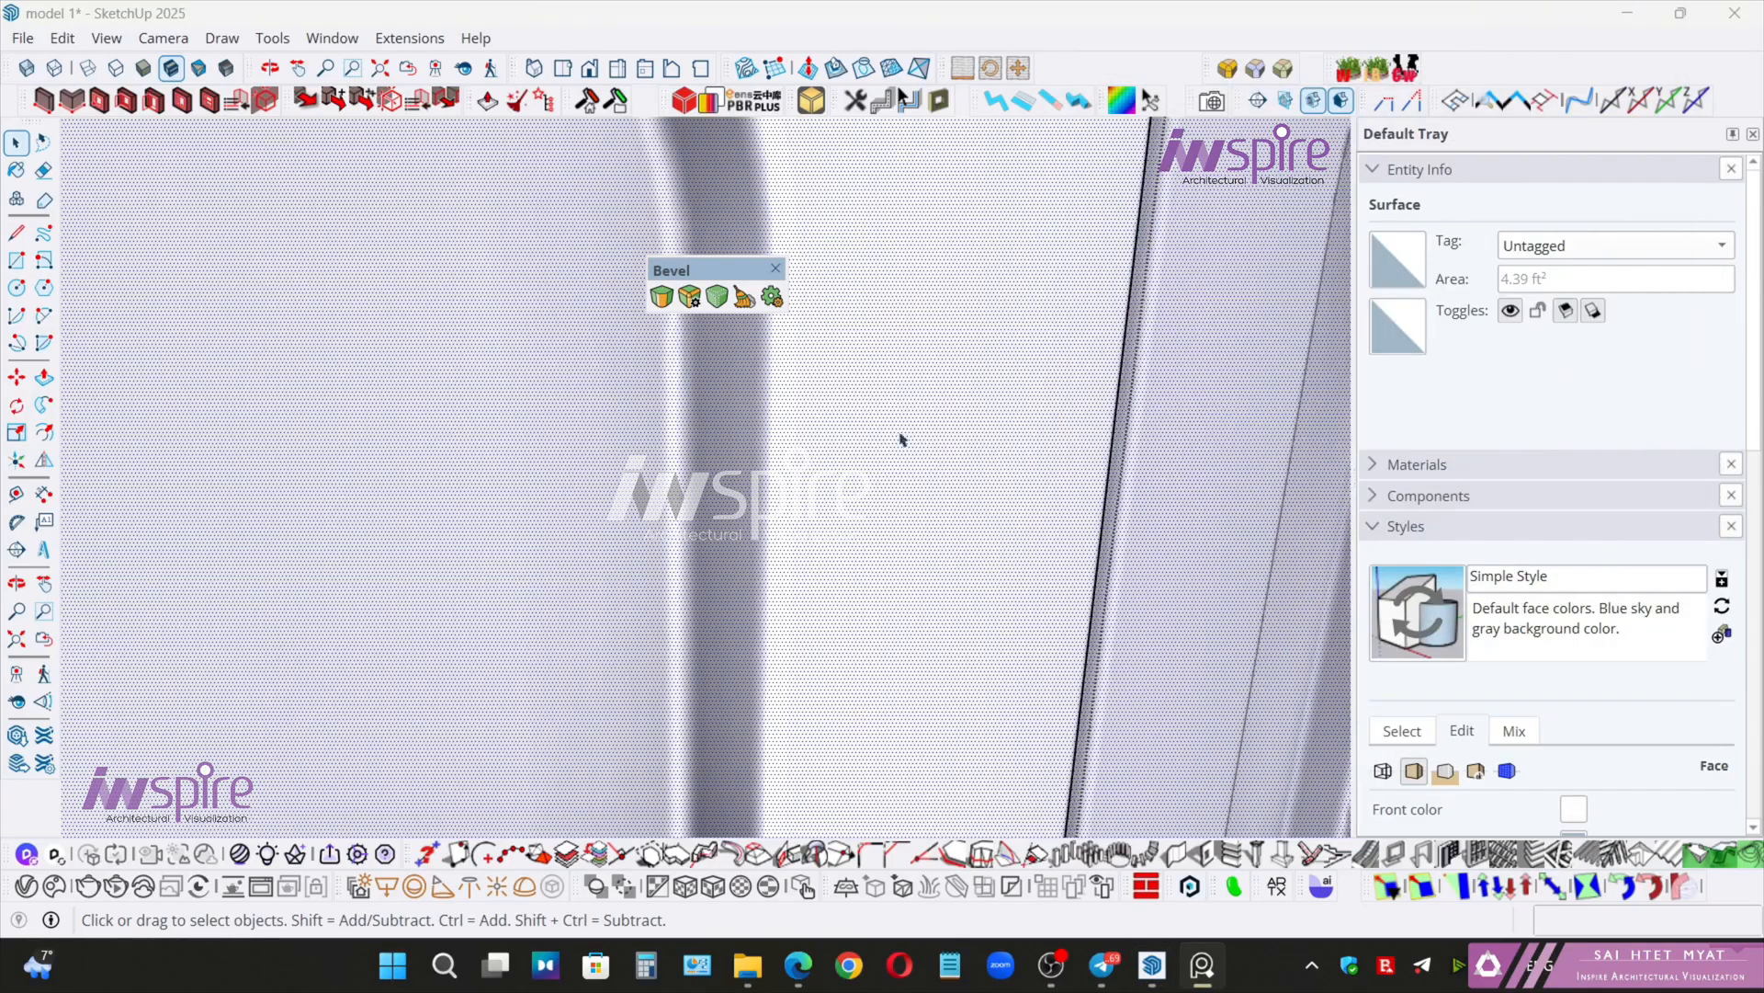
scroll(900, 439, down, 12)
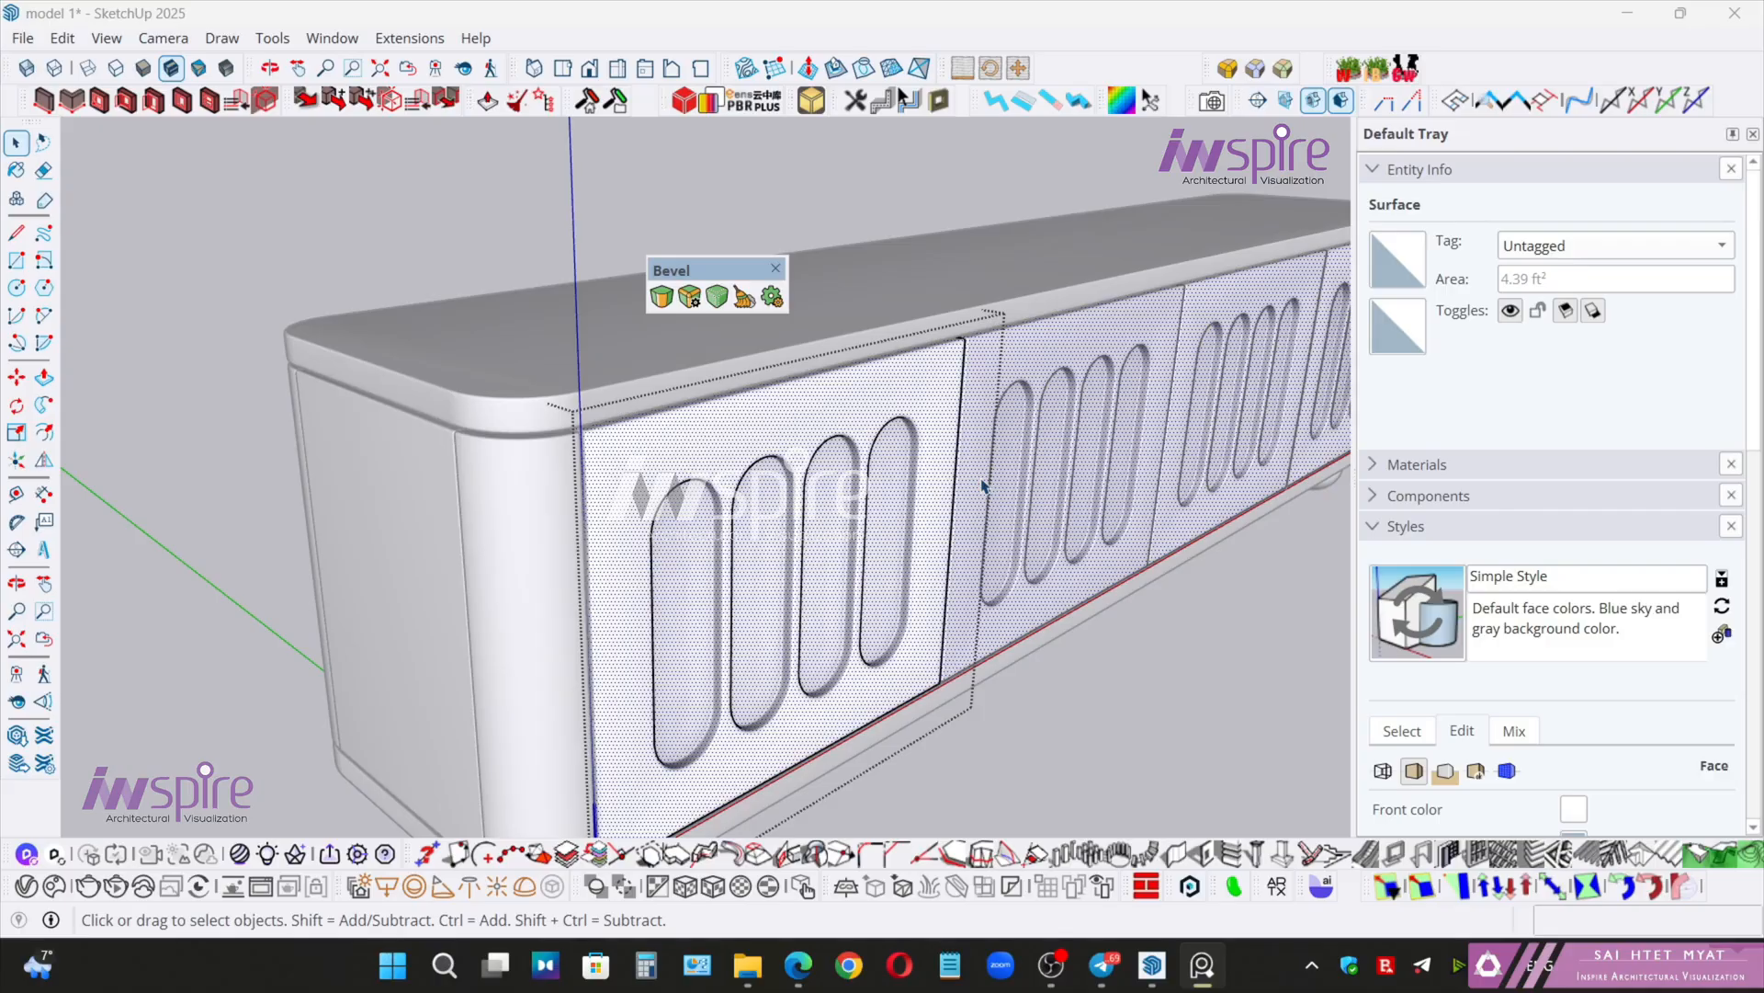
- Select all connected geometry of the first door and show only the Soften Edges settings in the tray
triple_click(860, 410)
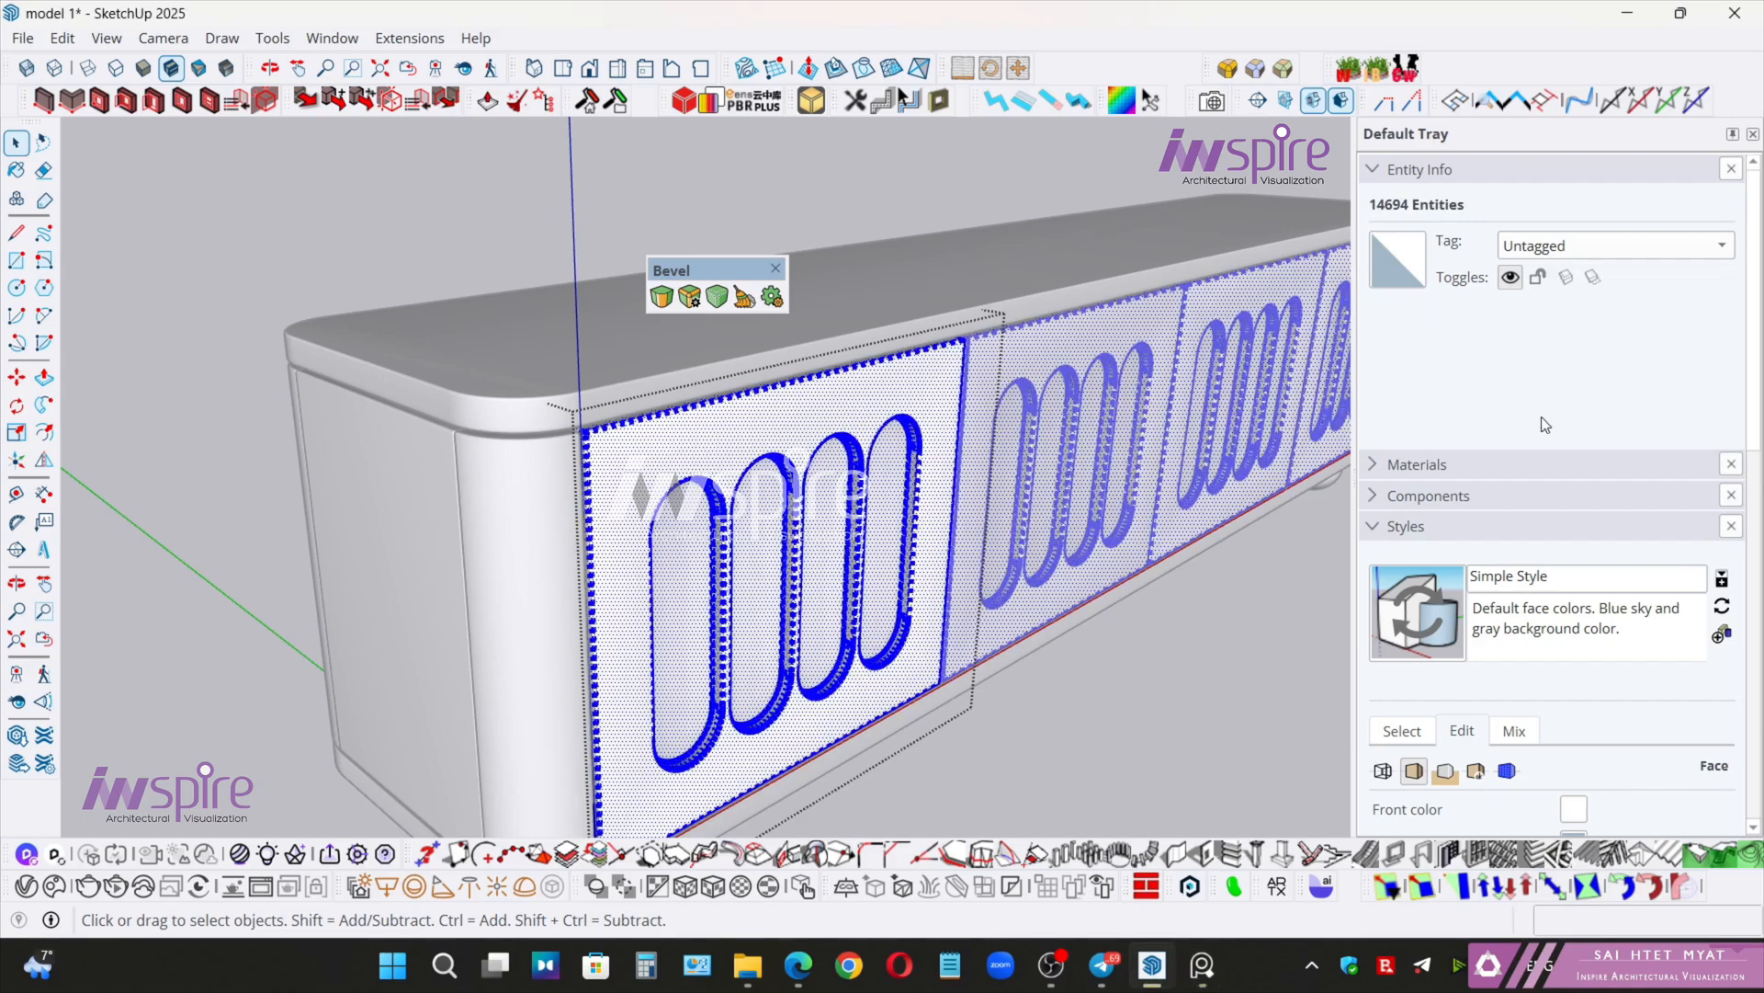
click(1369, 171)
click(1373, 266)
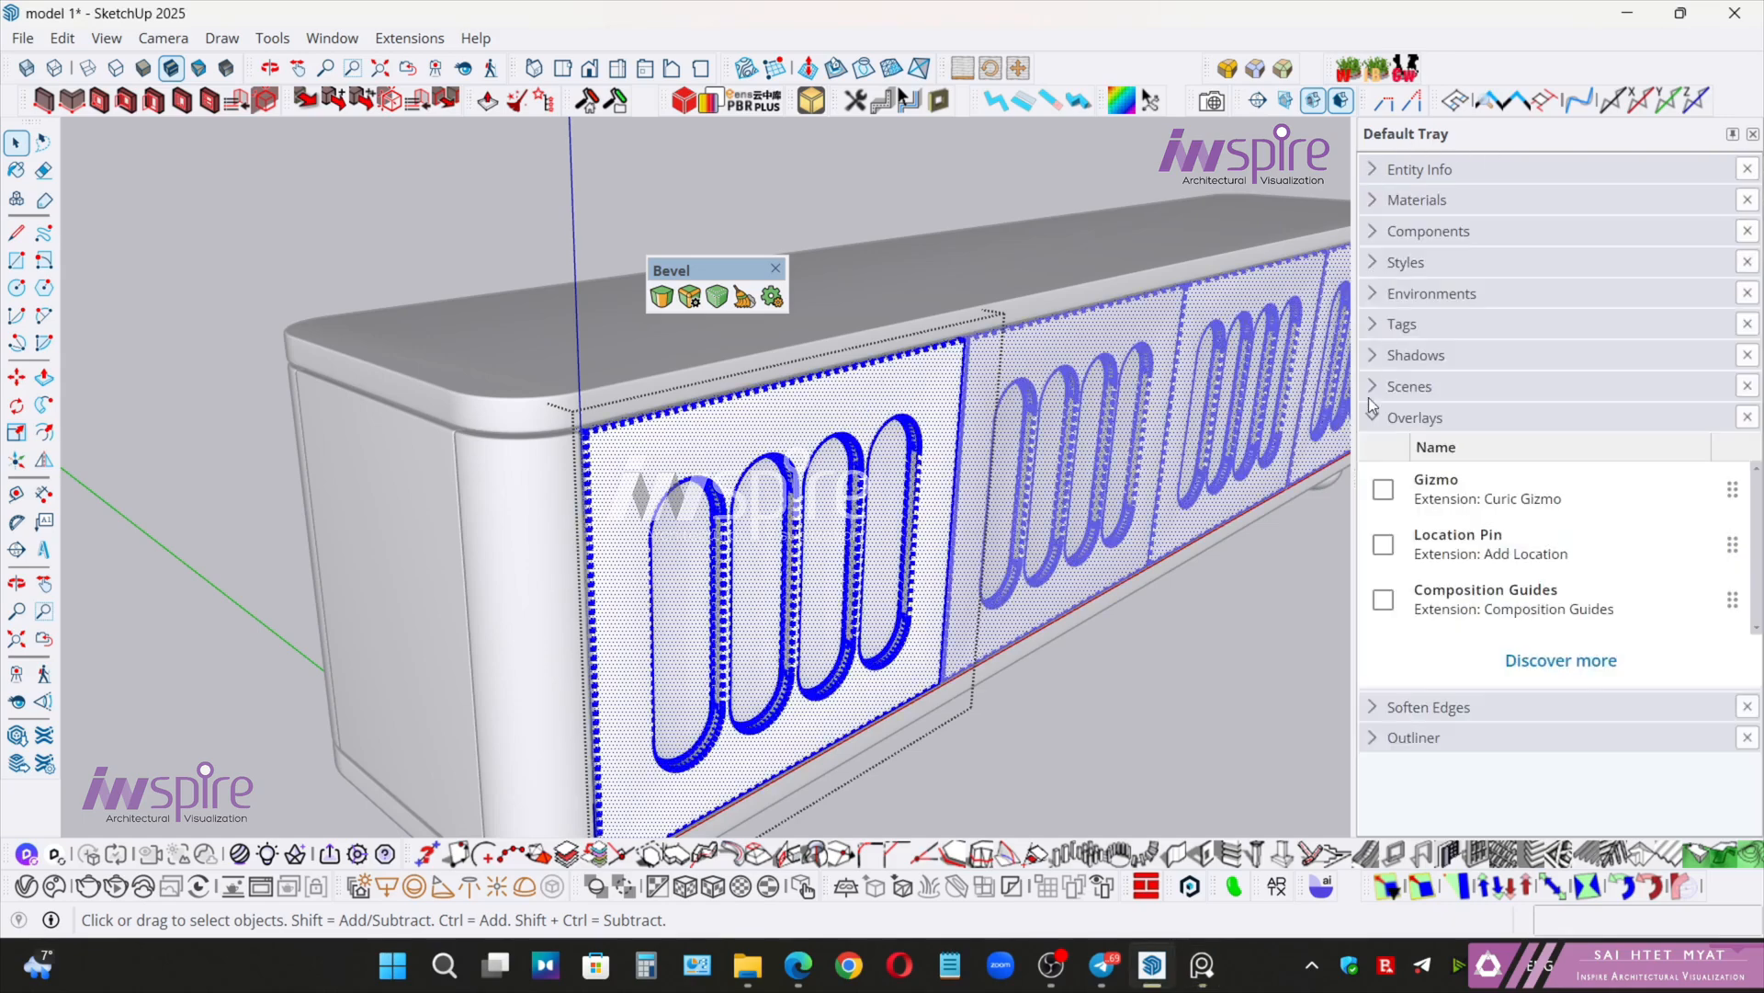
click(1368, 418)
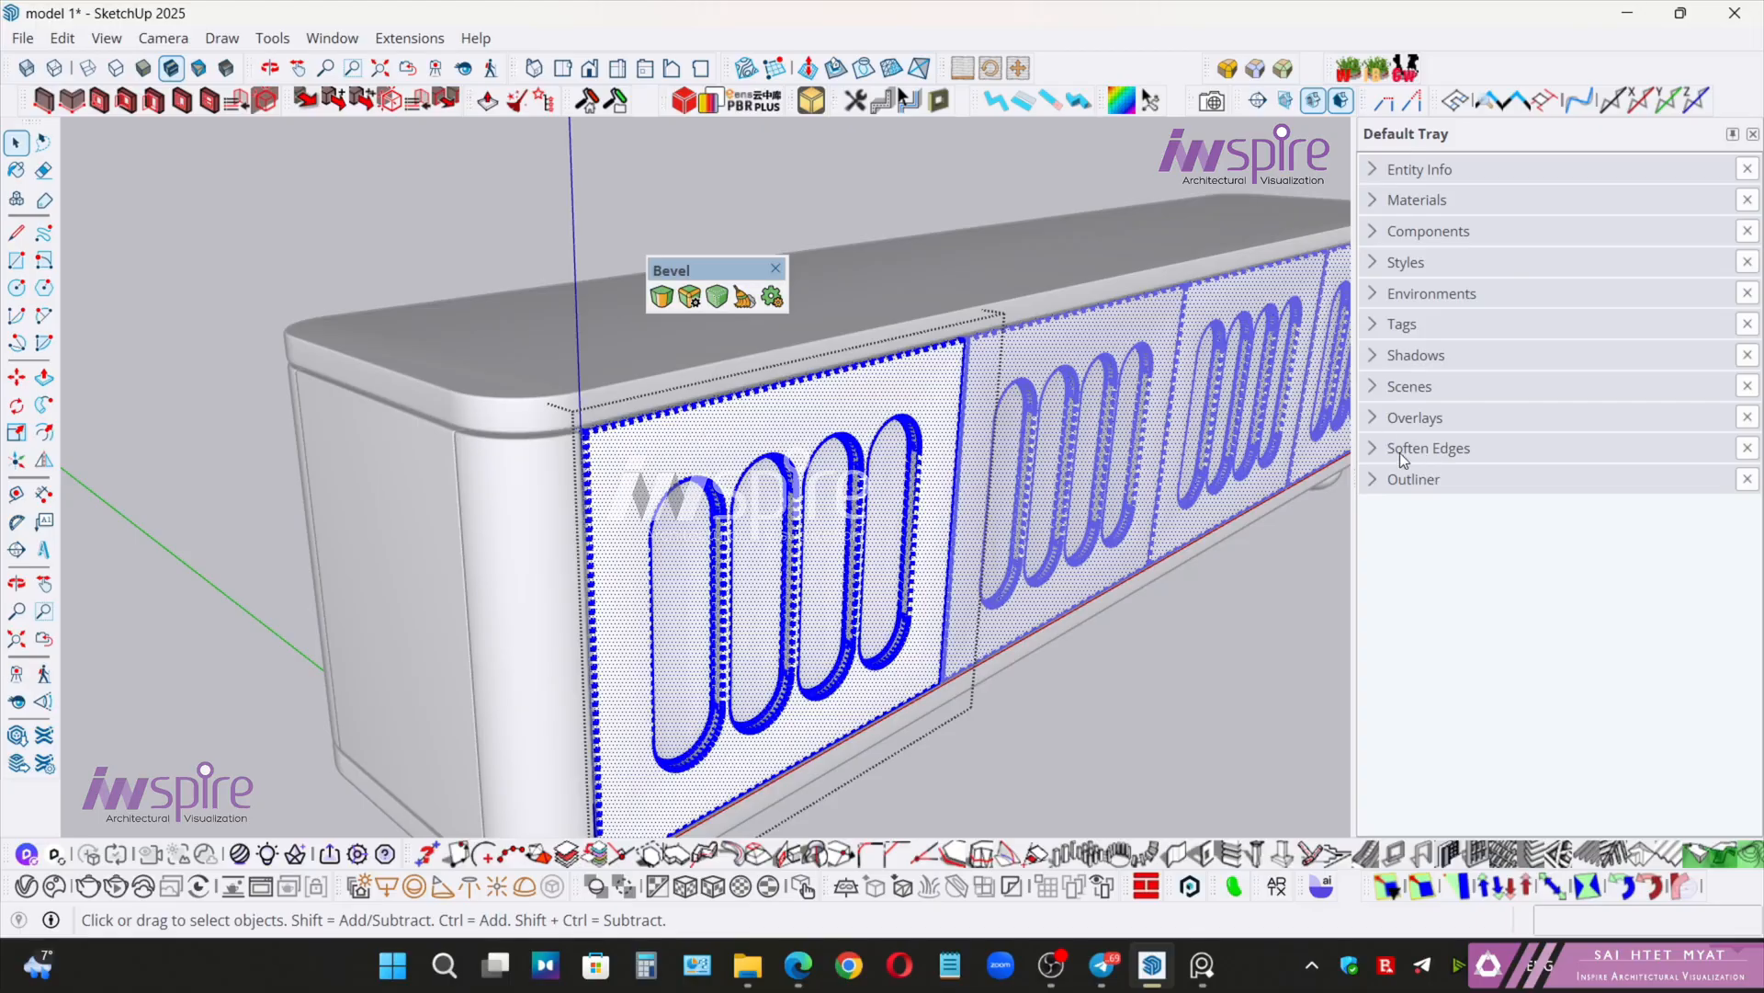
click(1404, 455)
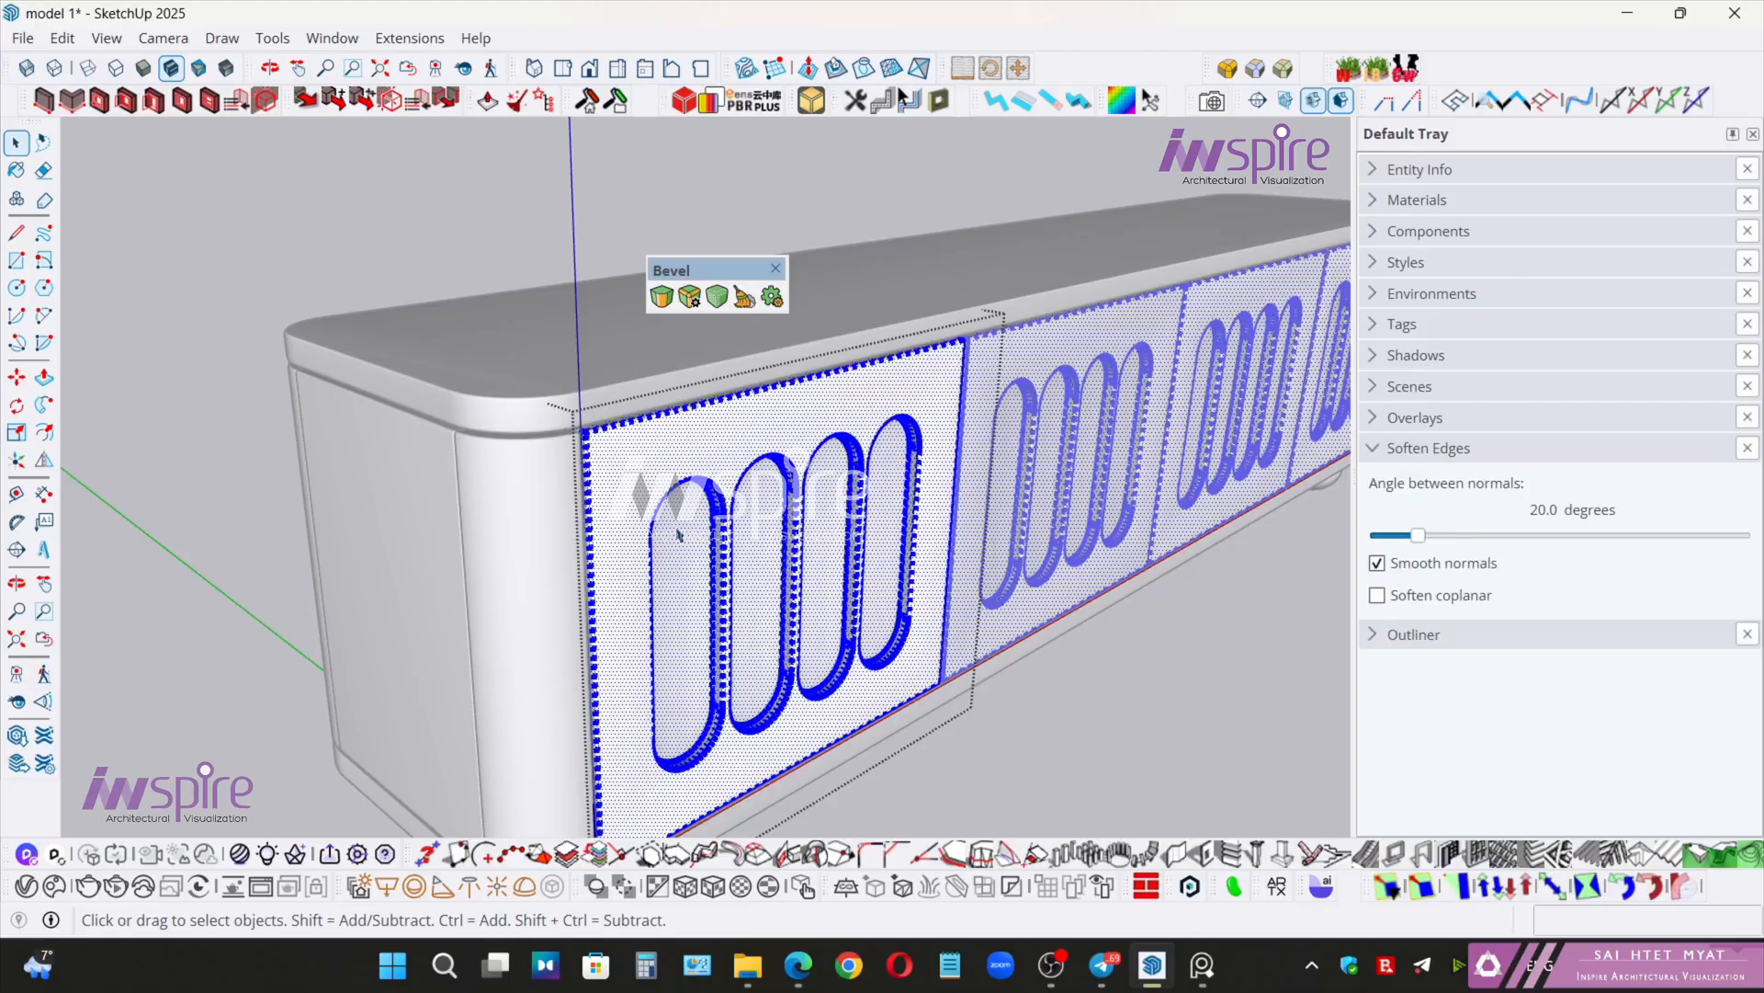
- Set the door's edge softening angle to 5.1 degrees with Smooth normals and Soften coplanar enabled
scroll(679, 534, up, 4)
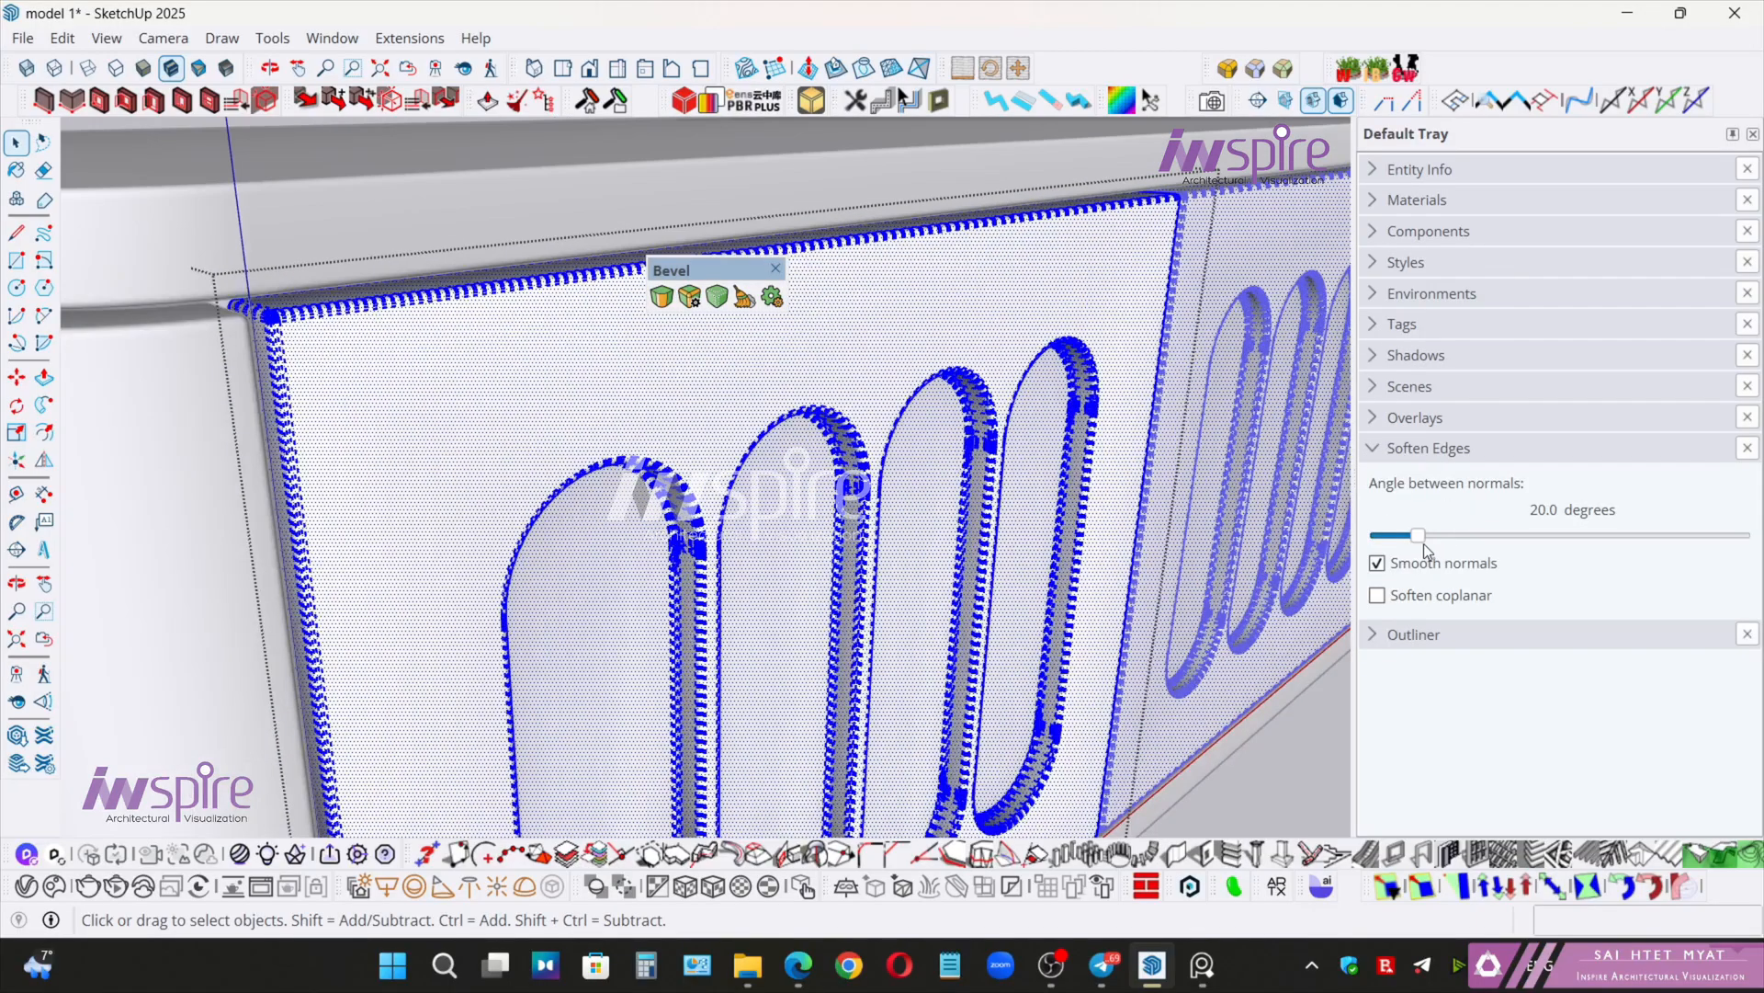
mouse_move(1420, 536)
mouse_down()
mouse_move(1390, 542)
mouse_move(1403, 548)
mouse_up()
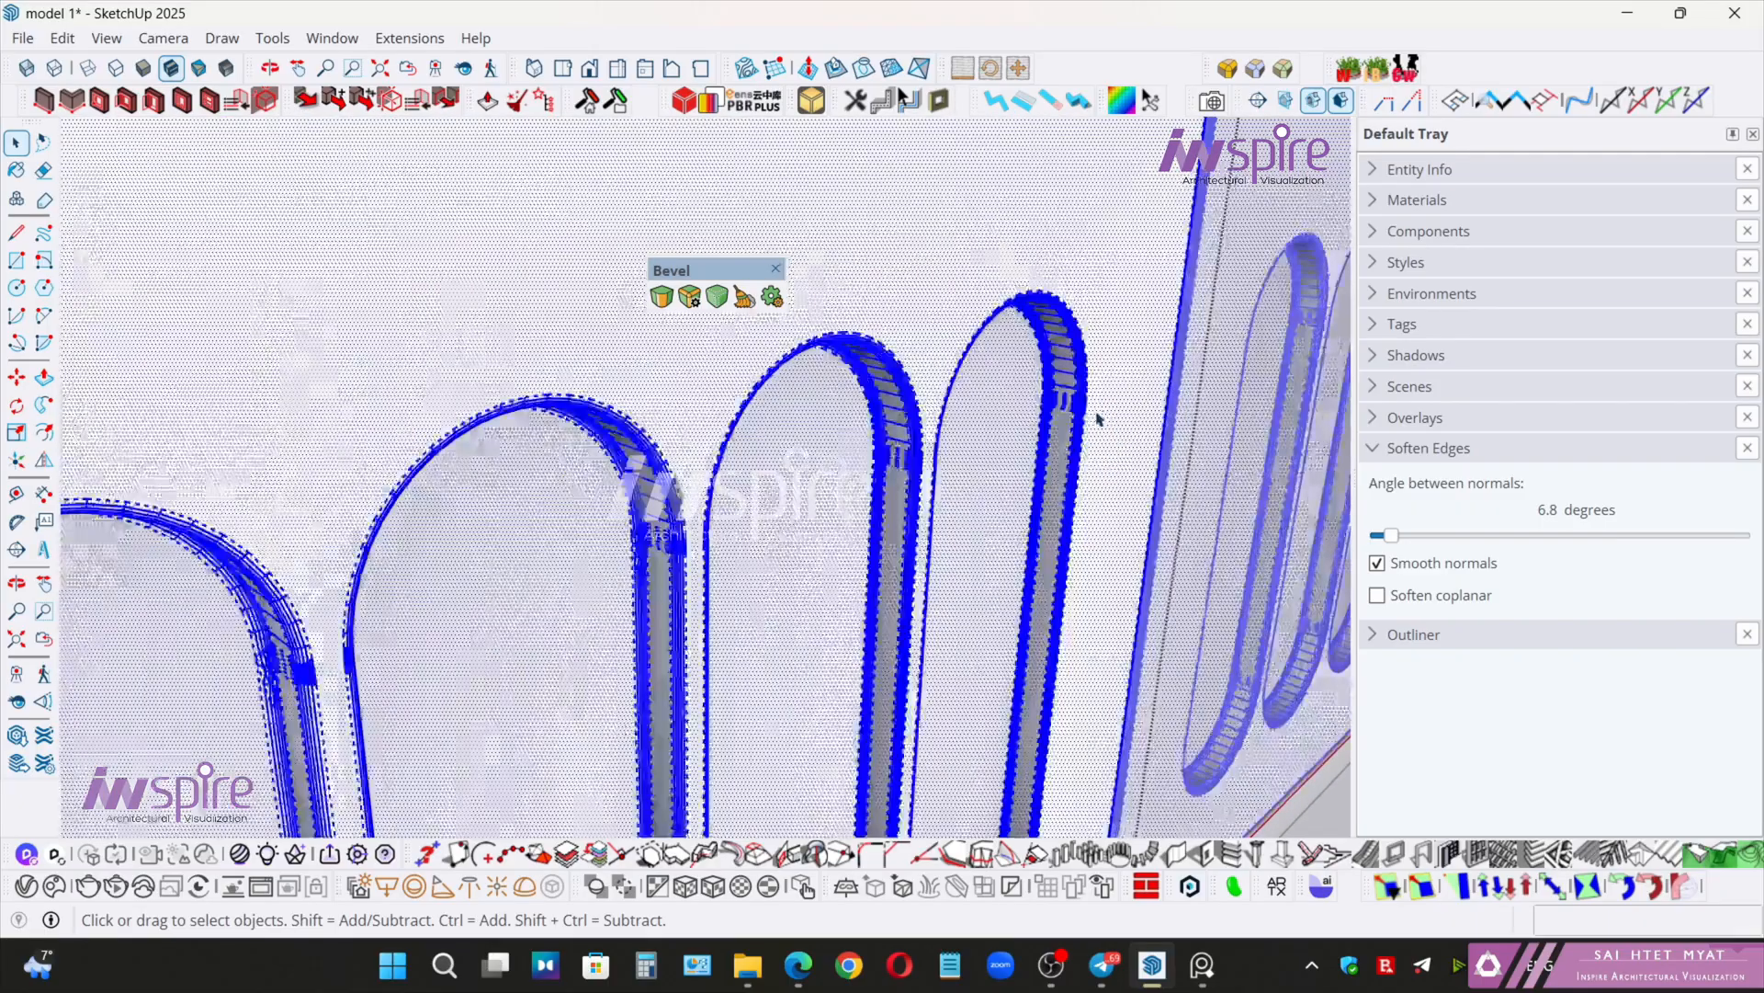
drag(1392, 540, 1418, 540)
click(1379, 565)
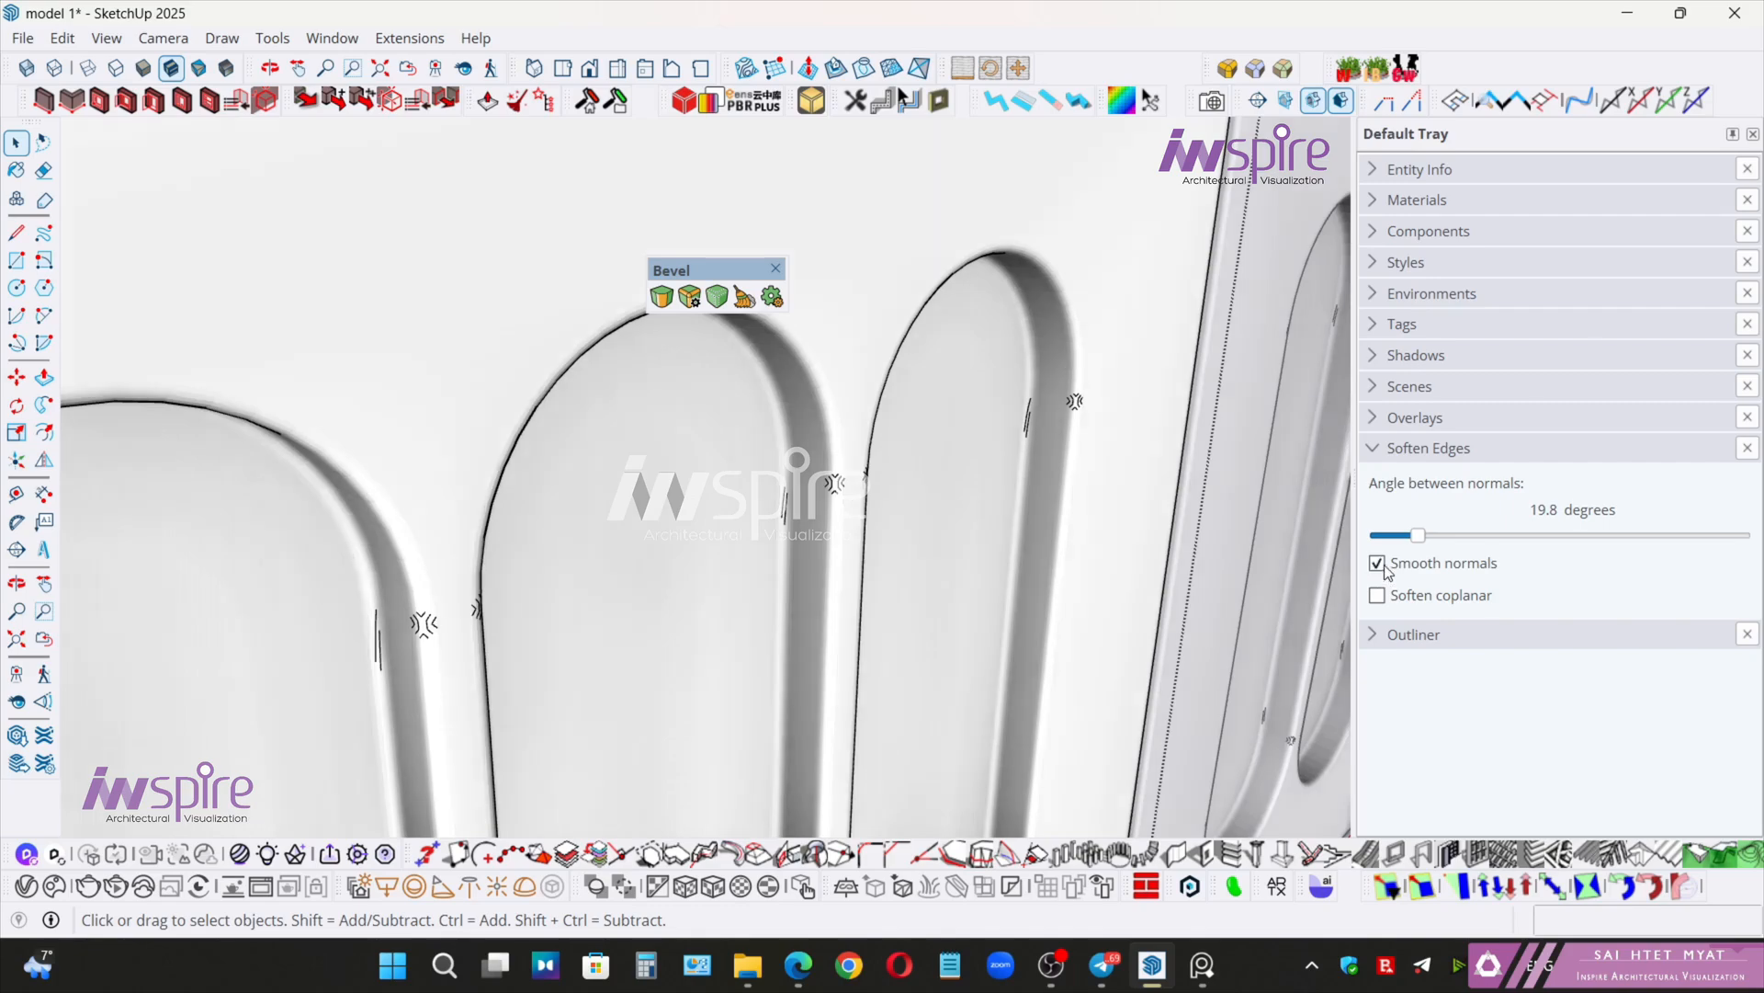
mouse_move(1420, 543)
mouse_down()
mouse_move(1436, 540)
mouse_move(1403, 550)
mouse_up()
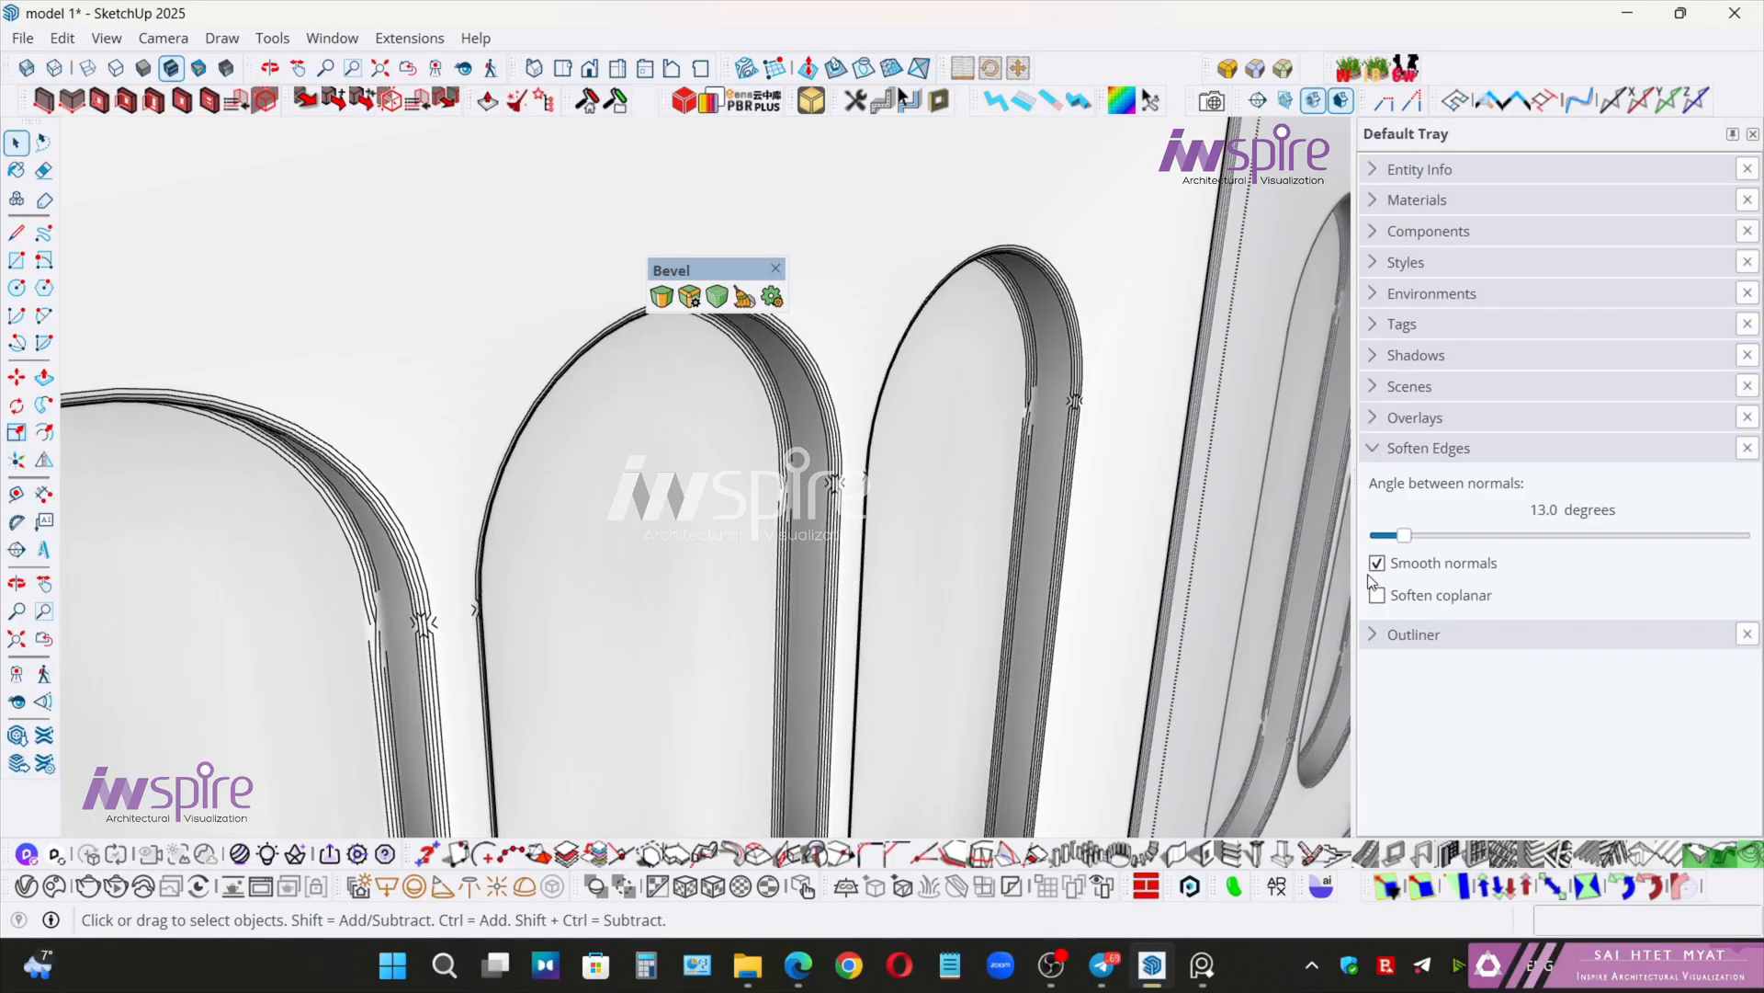
click(1378, 597)
drag(1406, 537, 1387, 545)
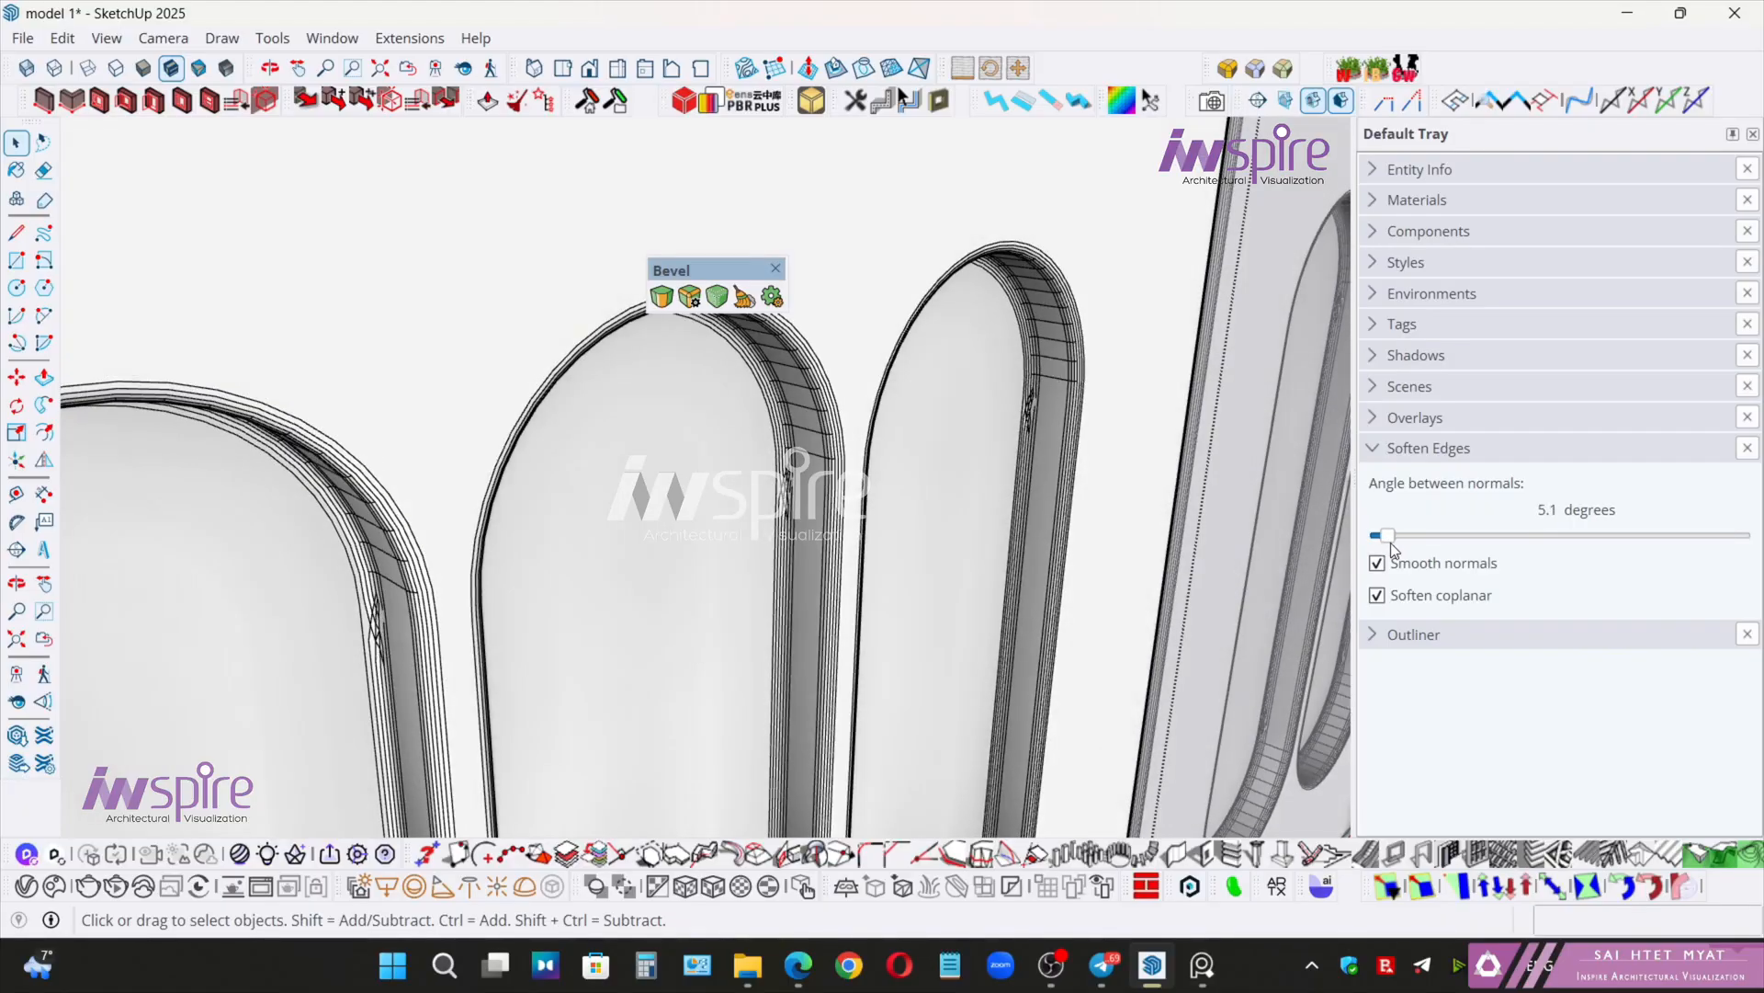
- Examine the beveled edges around the door's slots up close and reselect the door's connected geometry
key(ctrl+a)
scroll(1041, 526, down, 3)
scroll(1042, 526, down, 5)
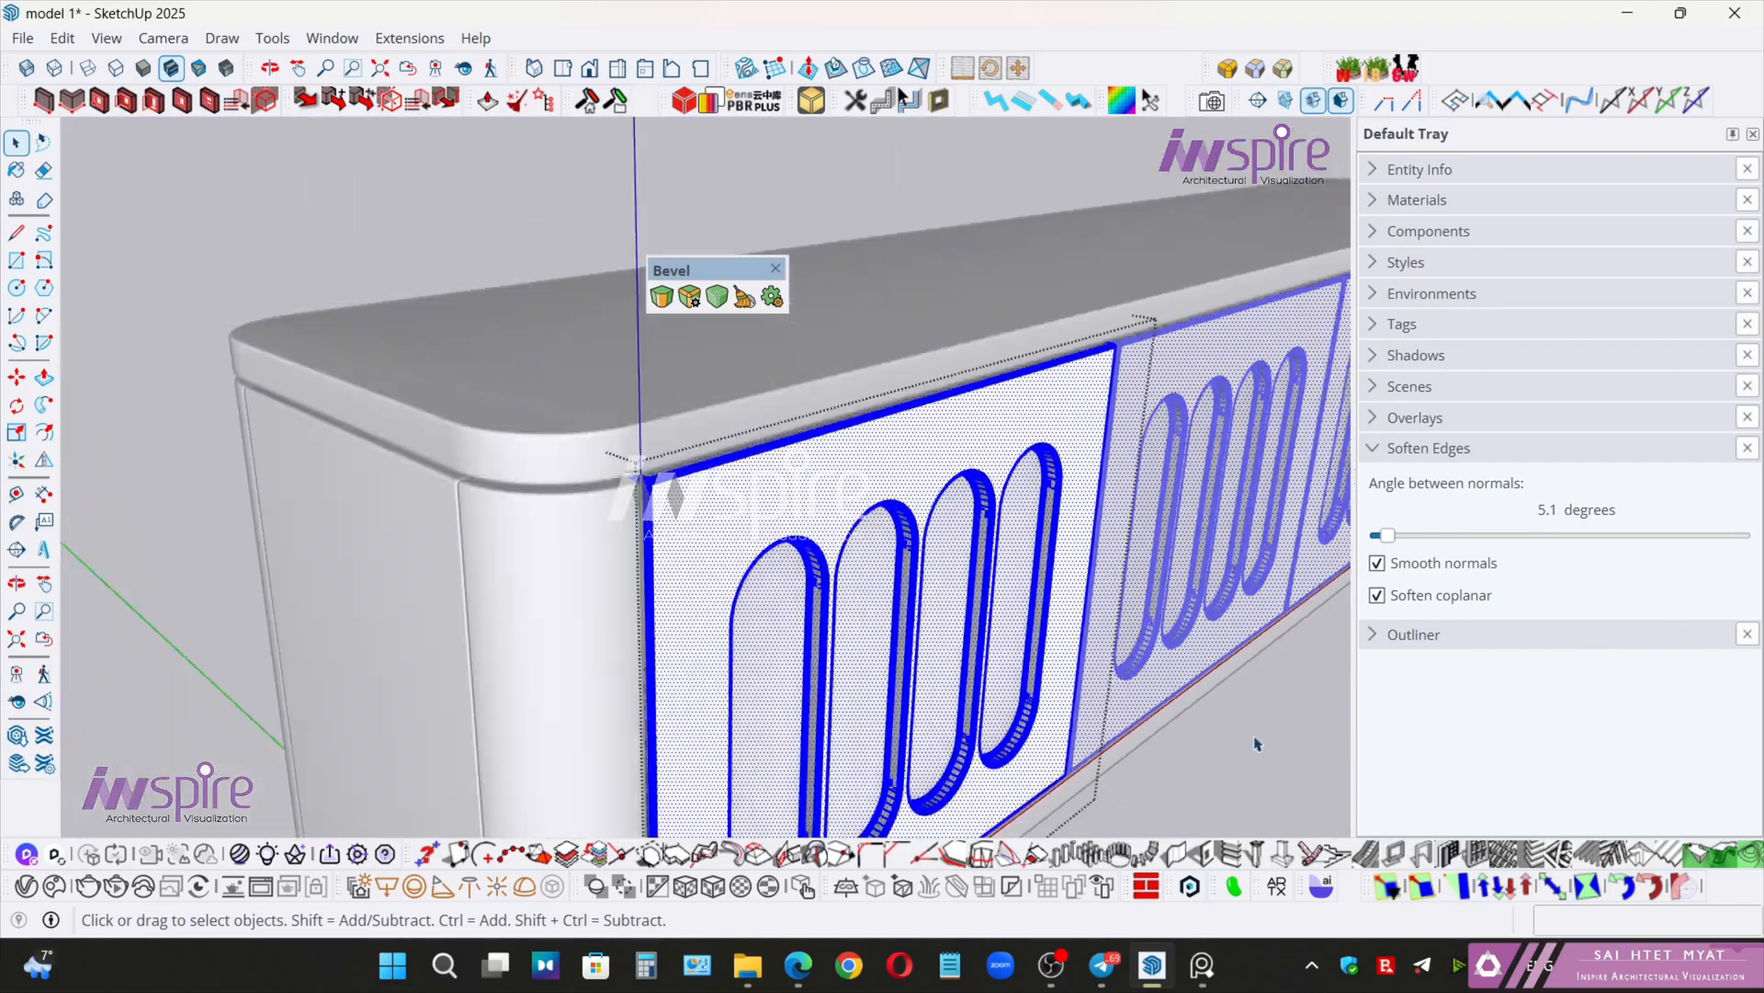
click(1300, 772)
middle_drag(1144, 703, 1156, 607)
scroll(1062, 368, up, 10)
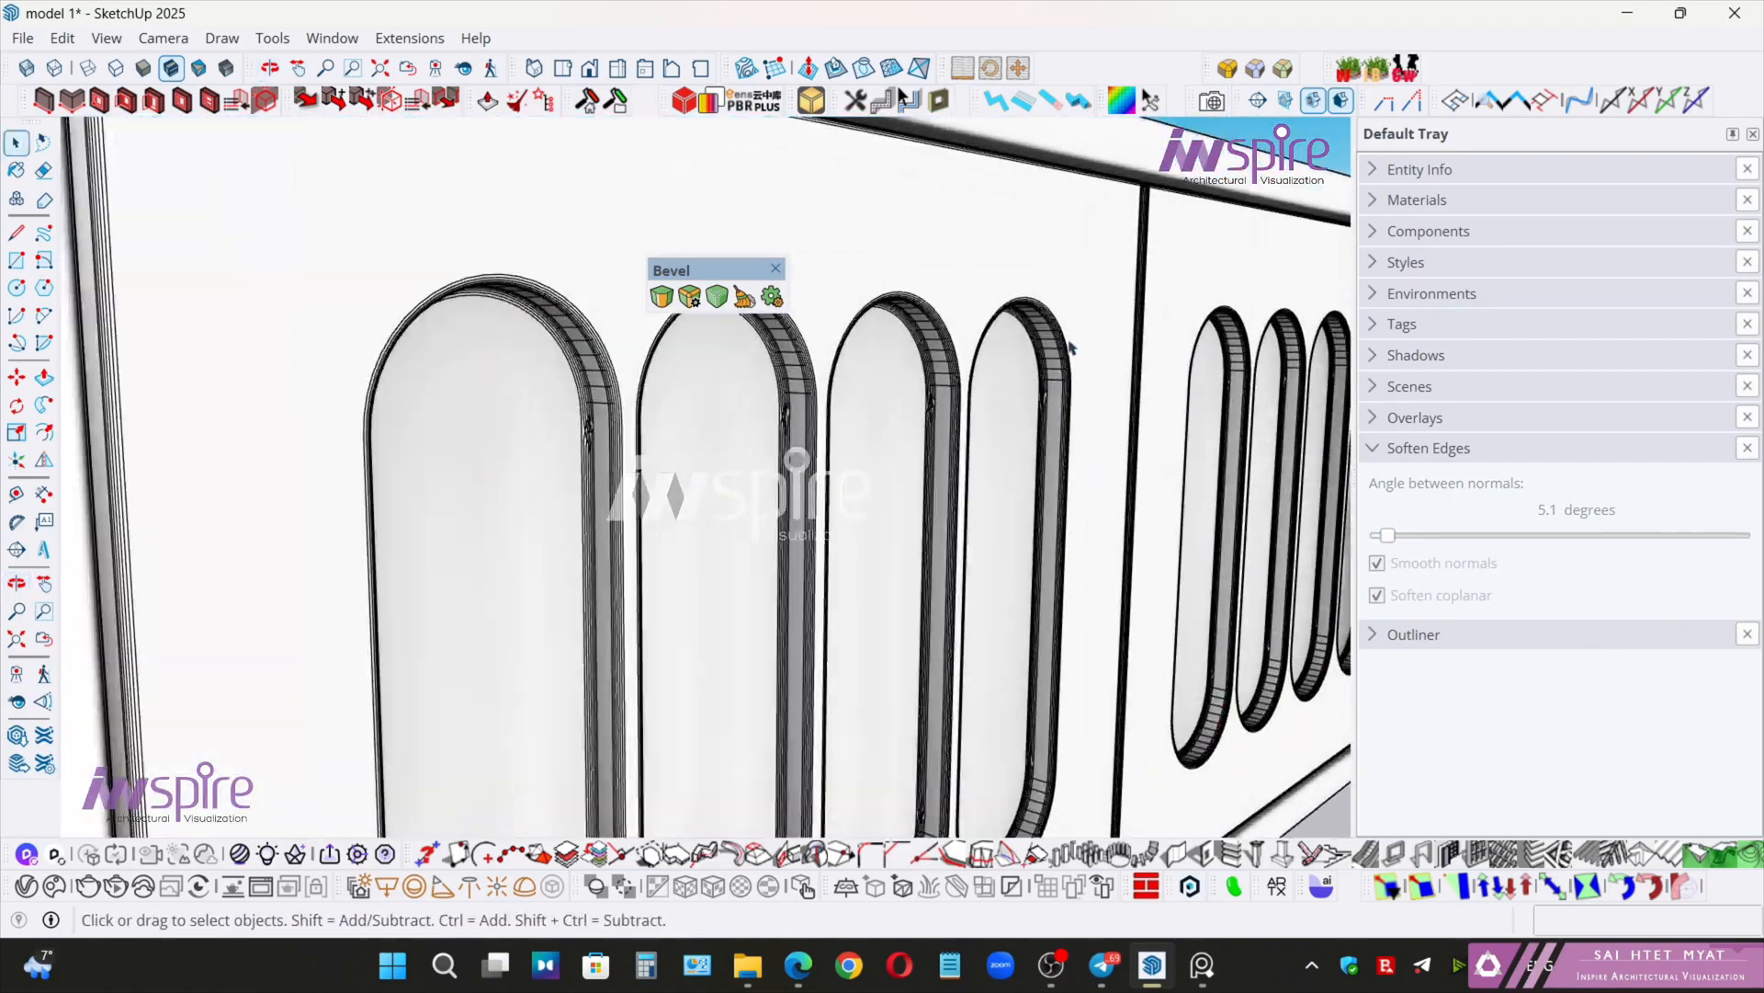
scroll(1060, 370, up, 2)
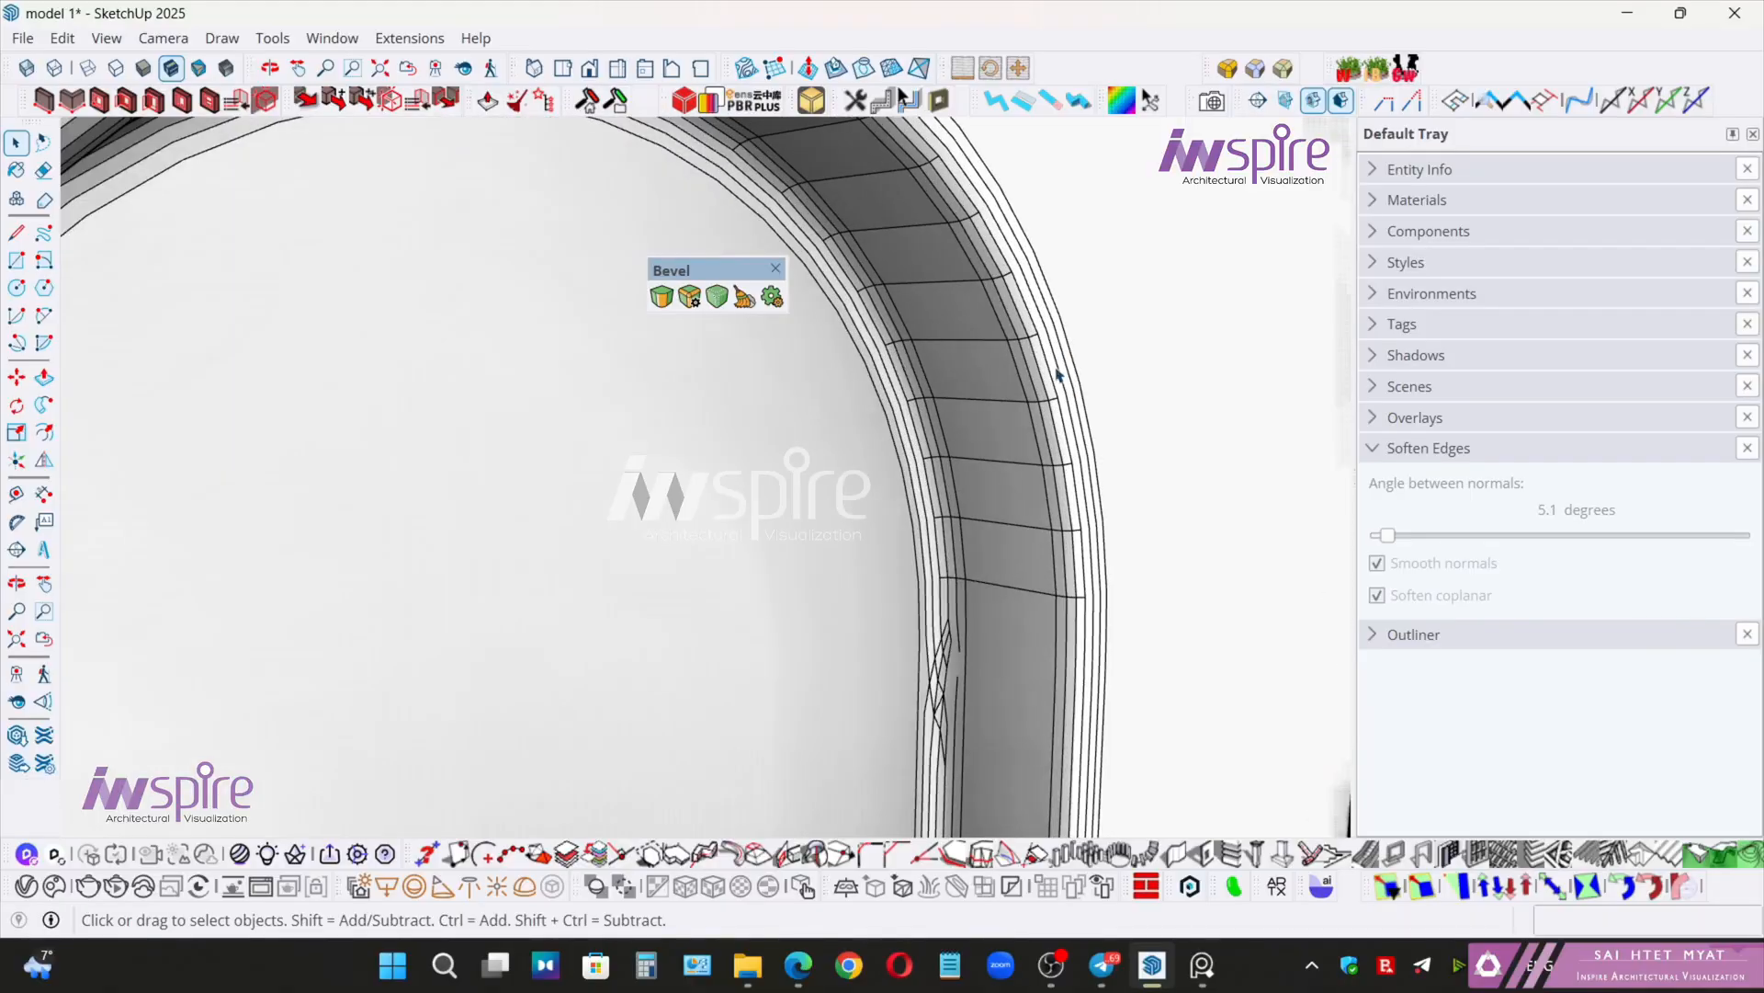
middle_drag(1033, 395, 1046, 428)
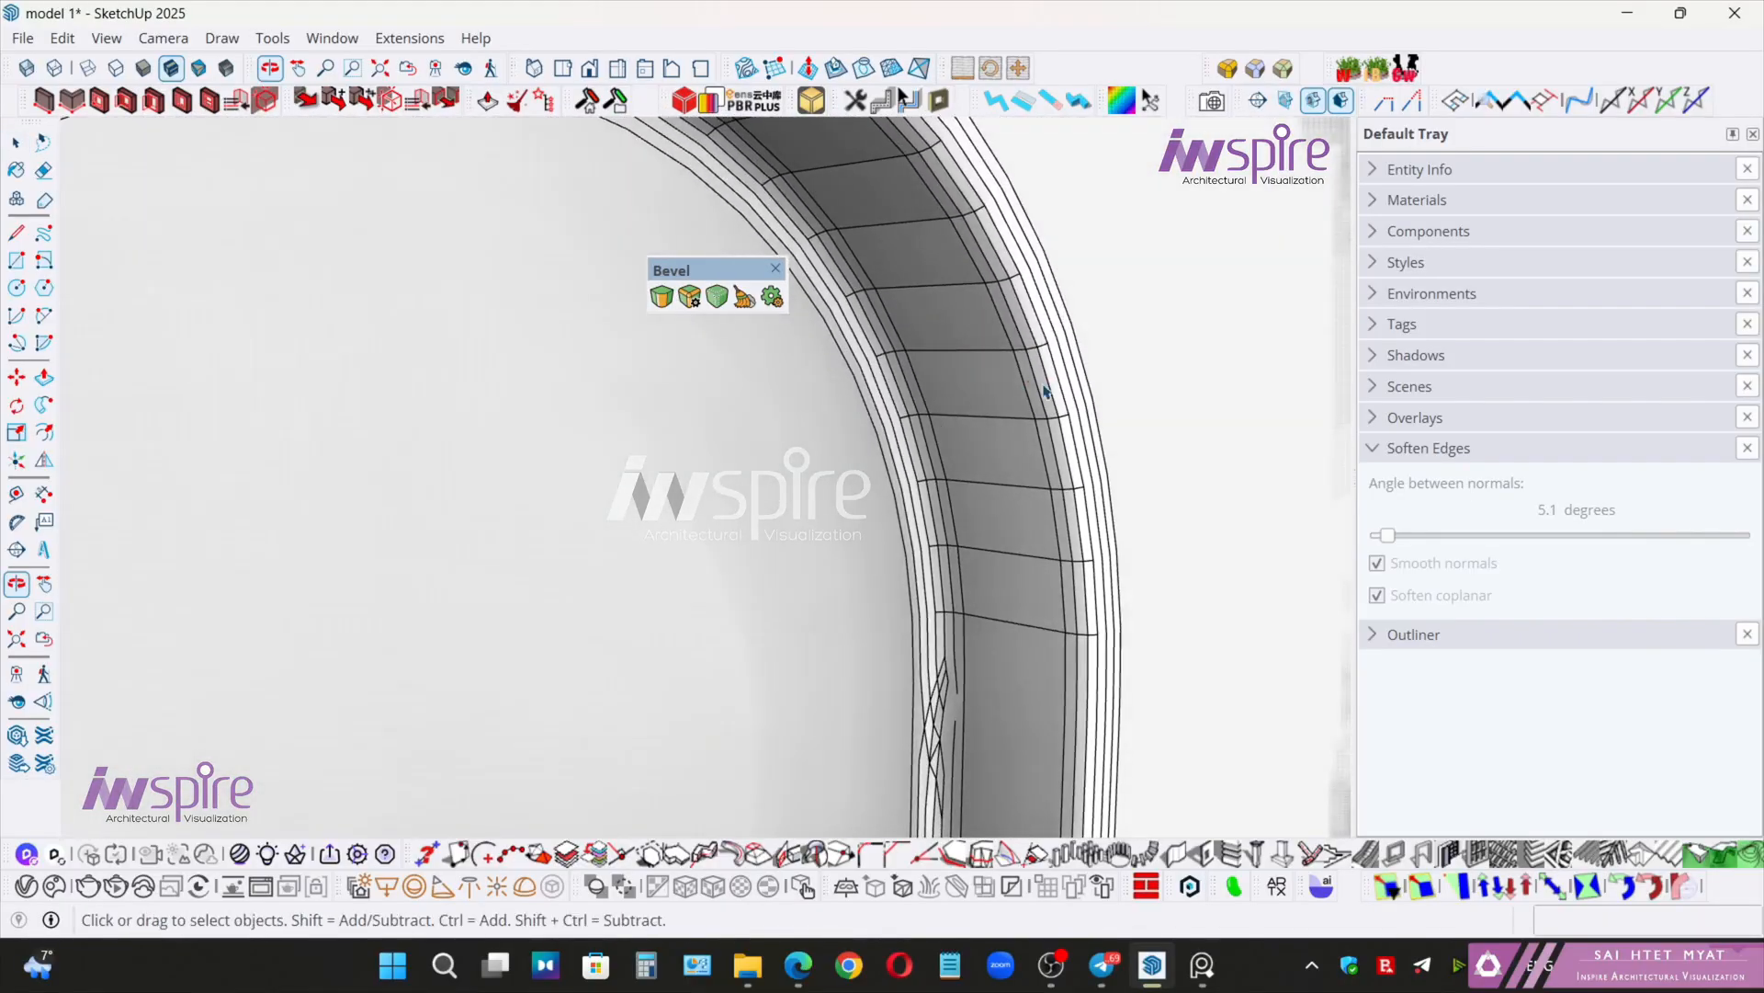
scroll(1047, 425, down, 2)
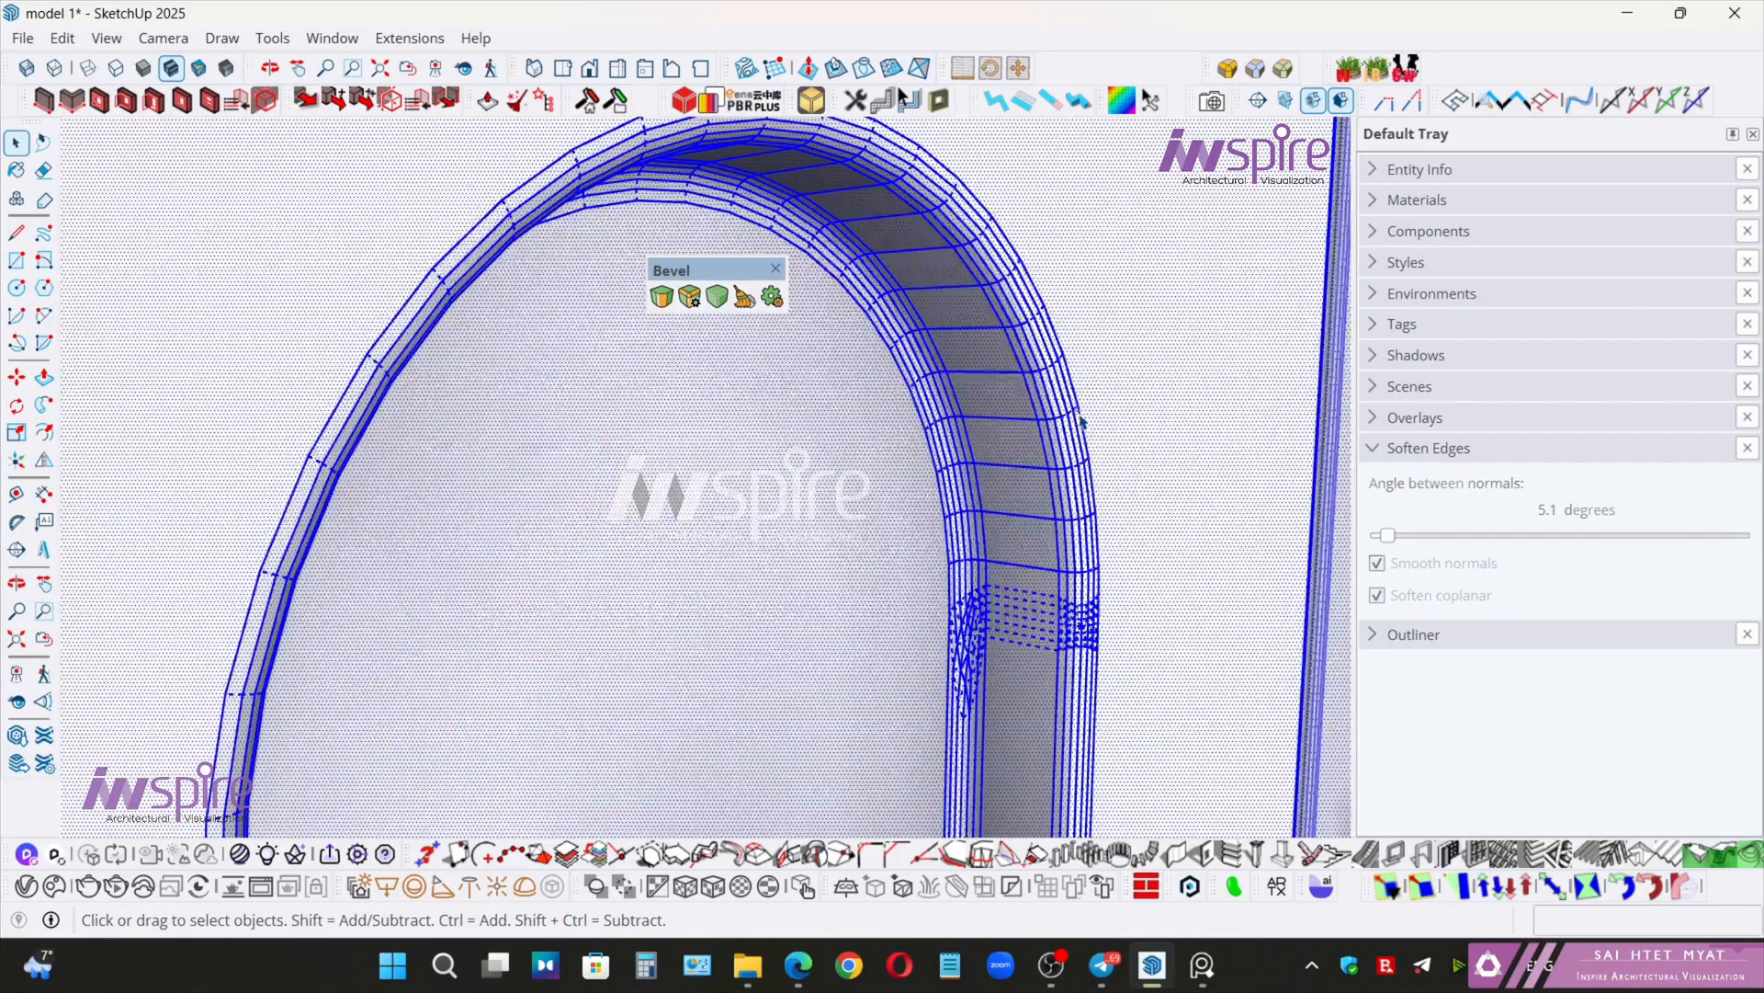
triple_click(1062, 404)
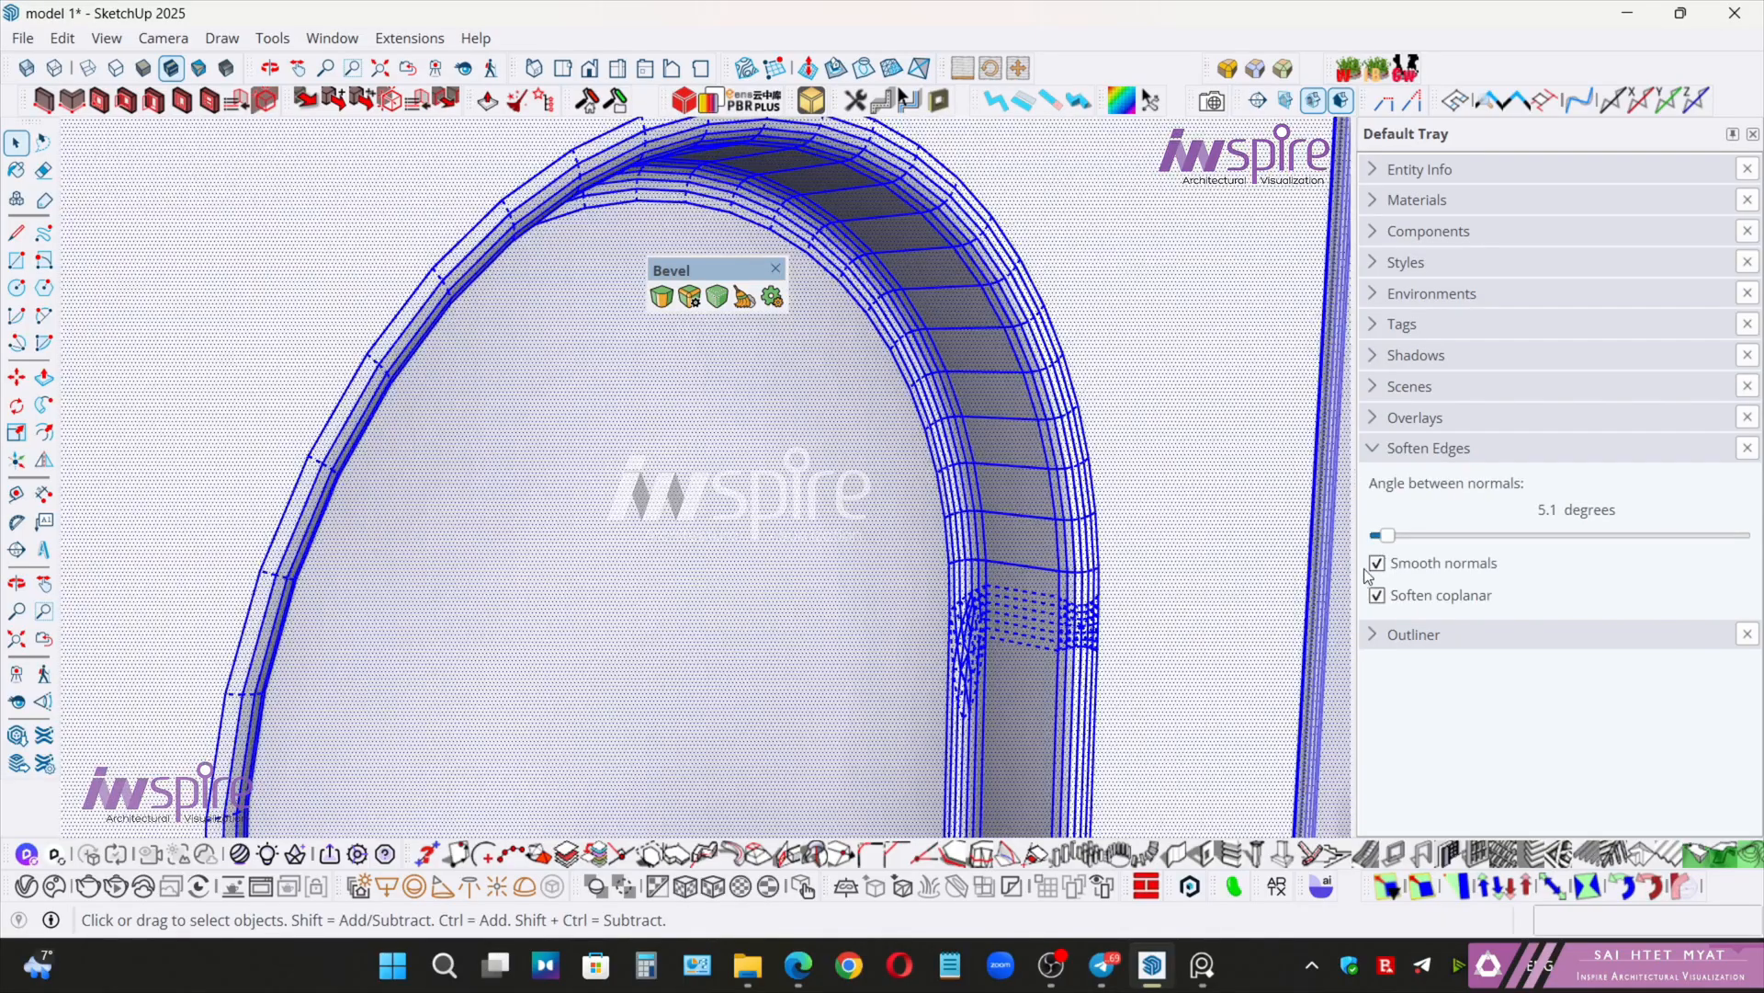
- Set the door's edge softening angle to 23.8 degrees with Smooth normals and Soften coplanar enabled, and finish editing the door
click(1378, 564)
mouse_move(1390, 544)
mouse_down()
mouse_move(1434, 547)
mouse_move(1392, 565)
mouse_move(1410, 533)
mouse_move(1437, 538)
mouse_up()
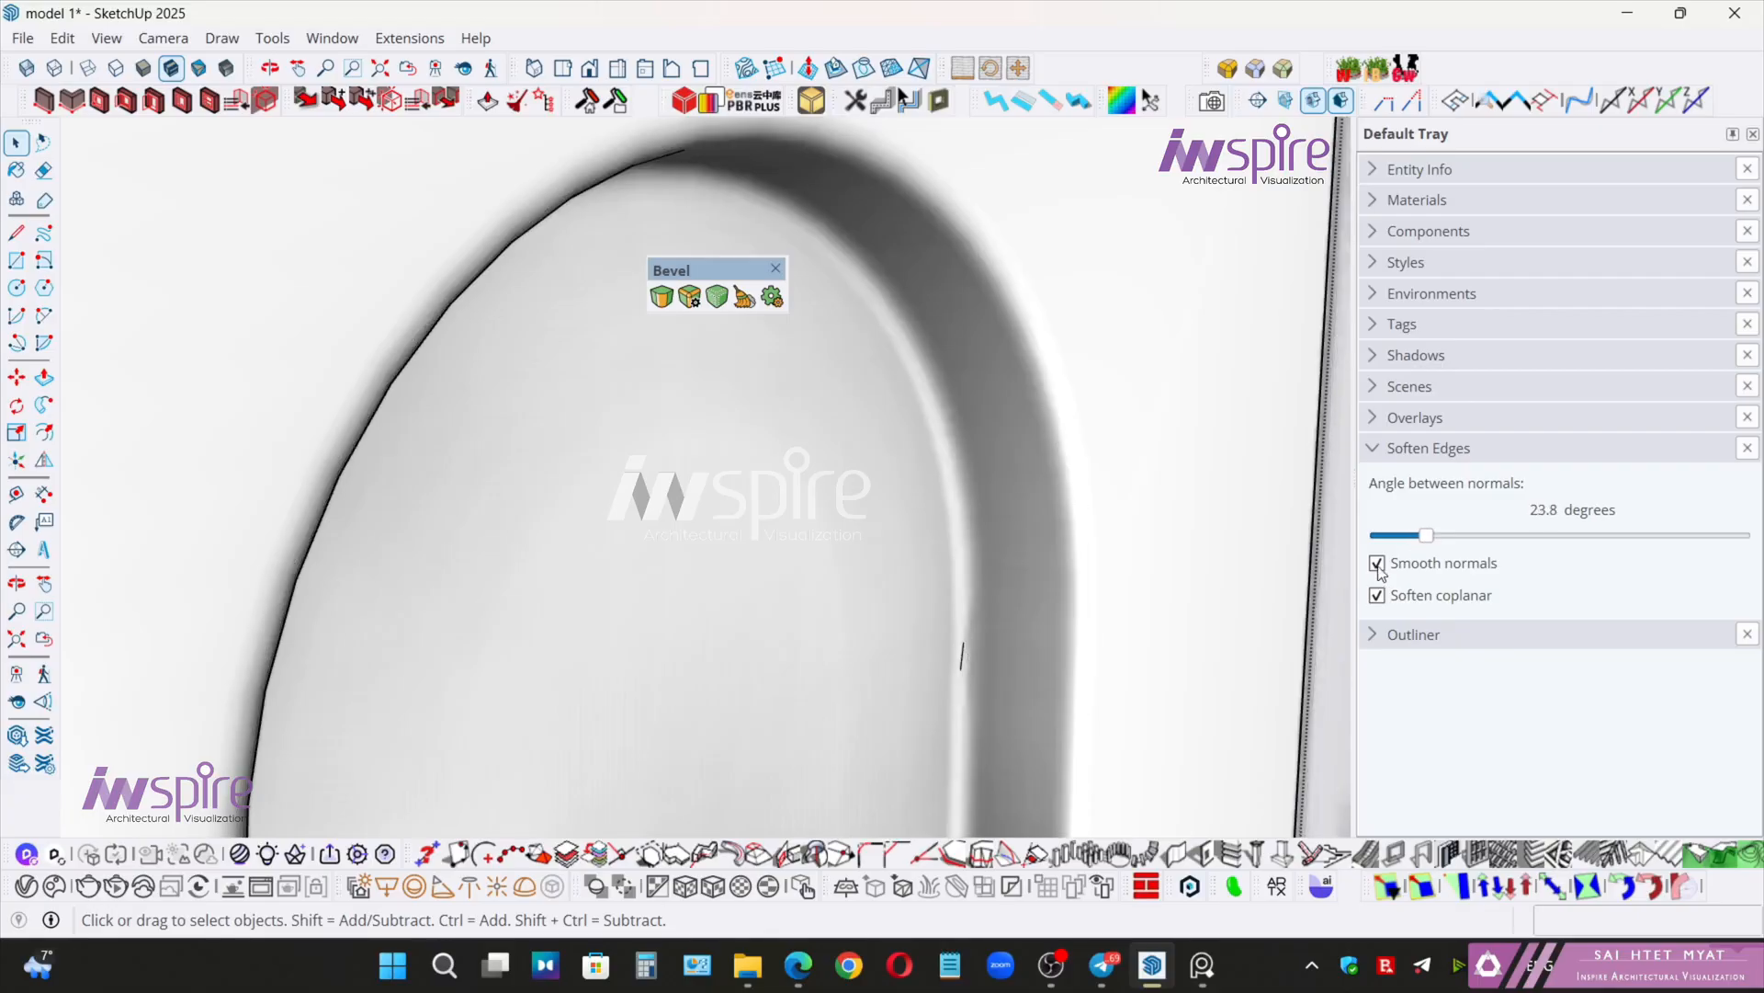
scroll(1262, 562, down, 10)
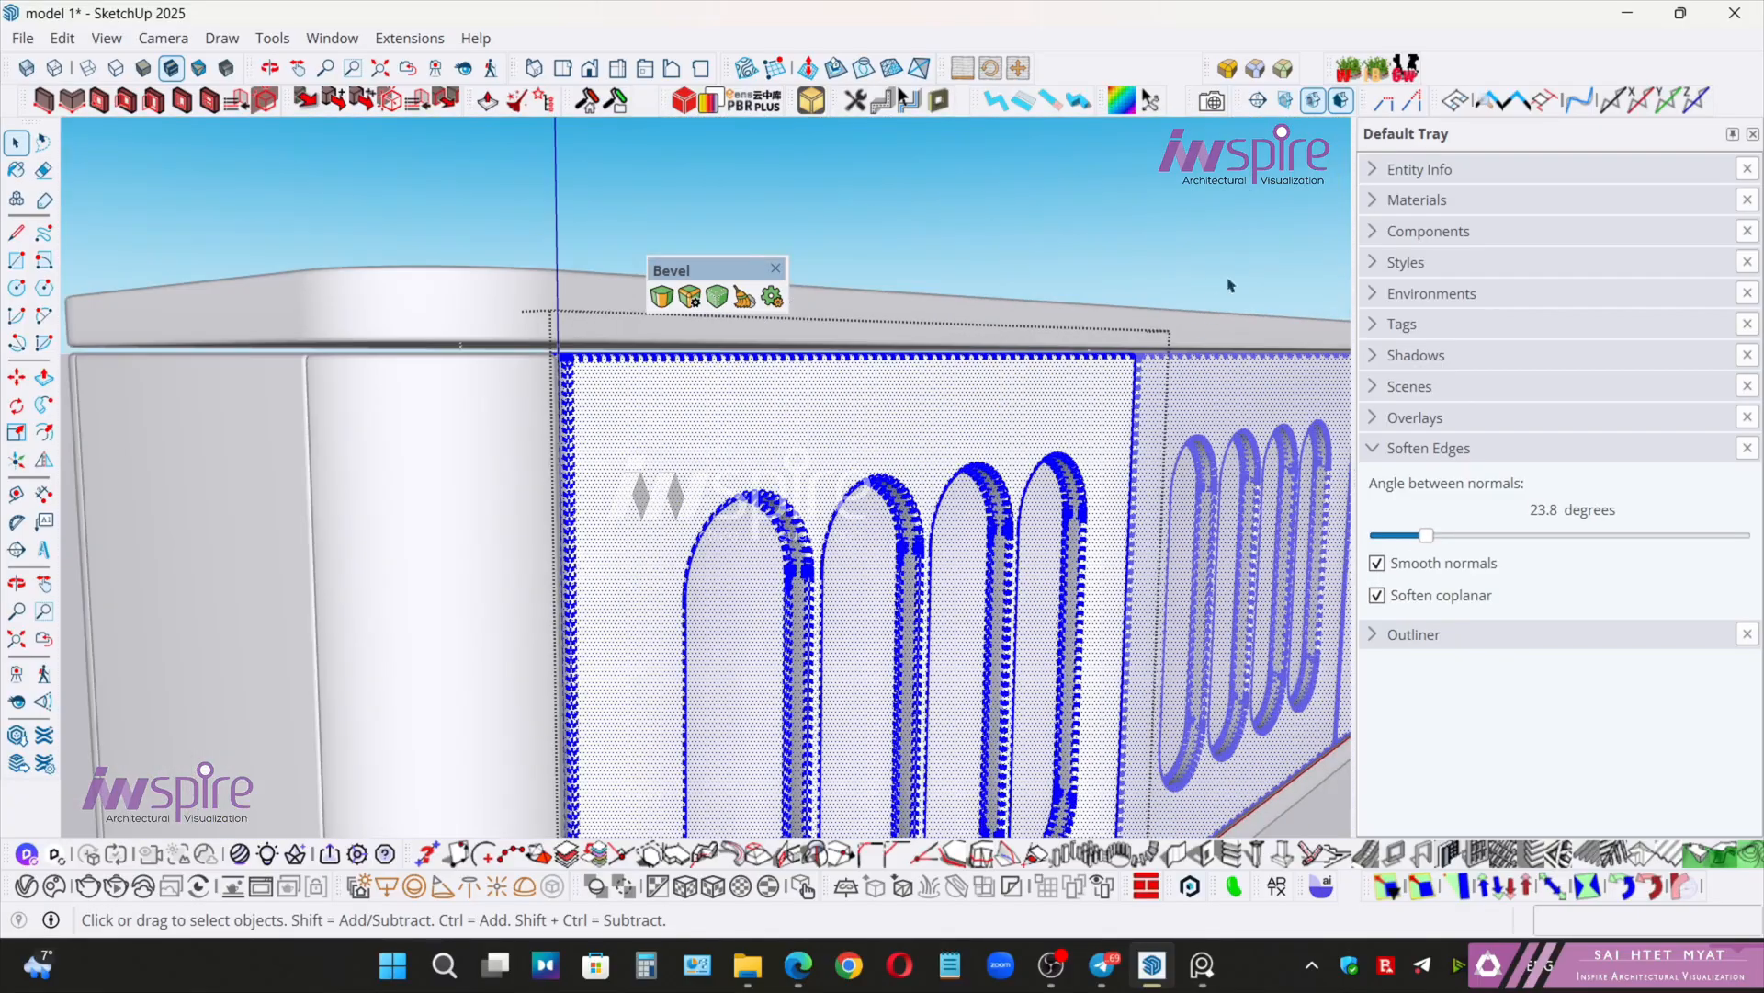
click(1231, 285)
- Examine the softened door slots and the overall shape of the whole TV cabinet from several angles
middle_drag(1072, 405, 1044, 559)
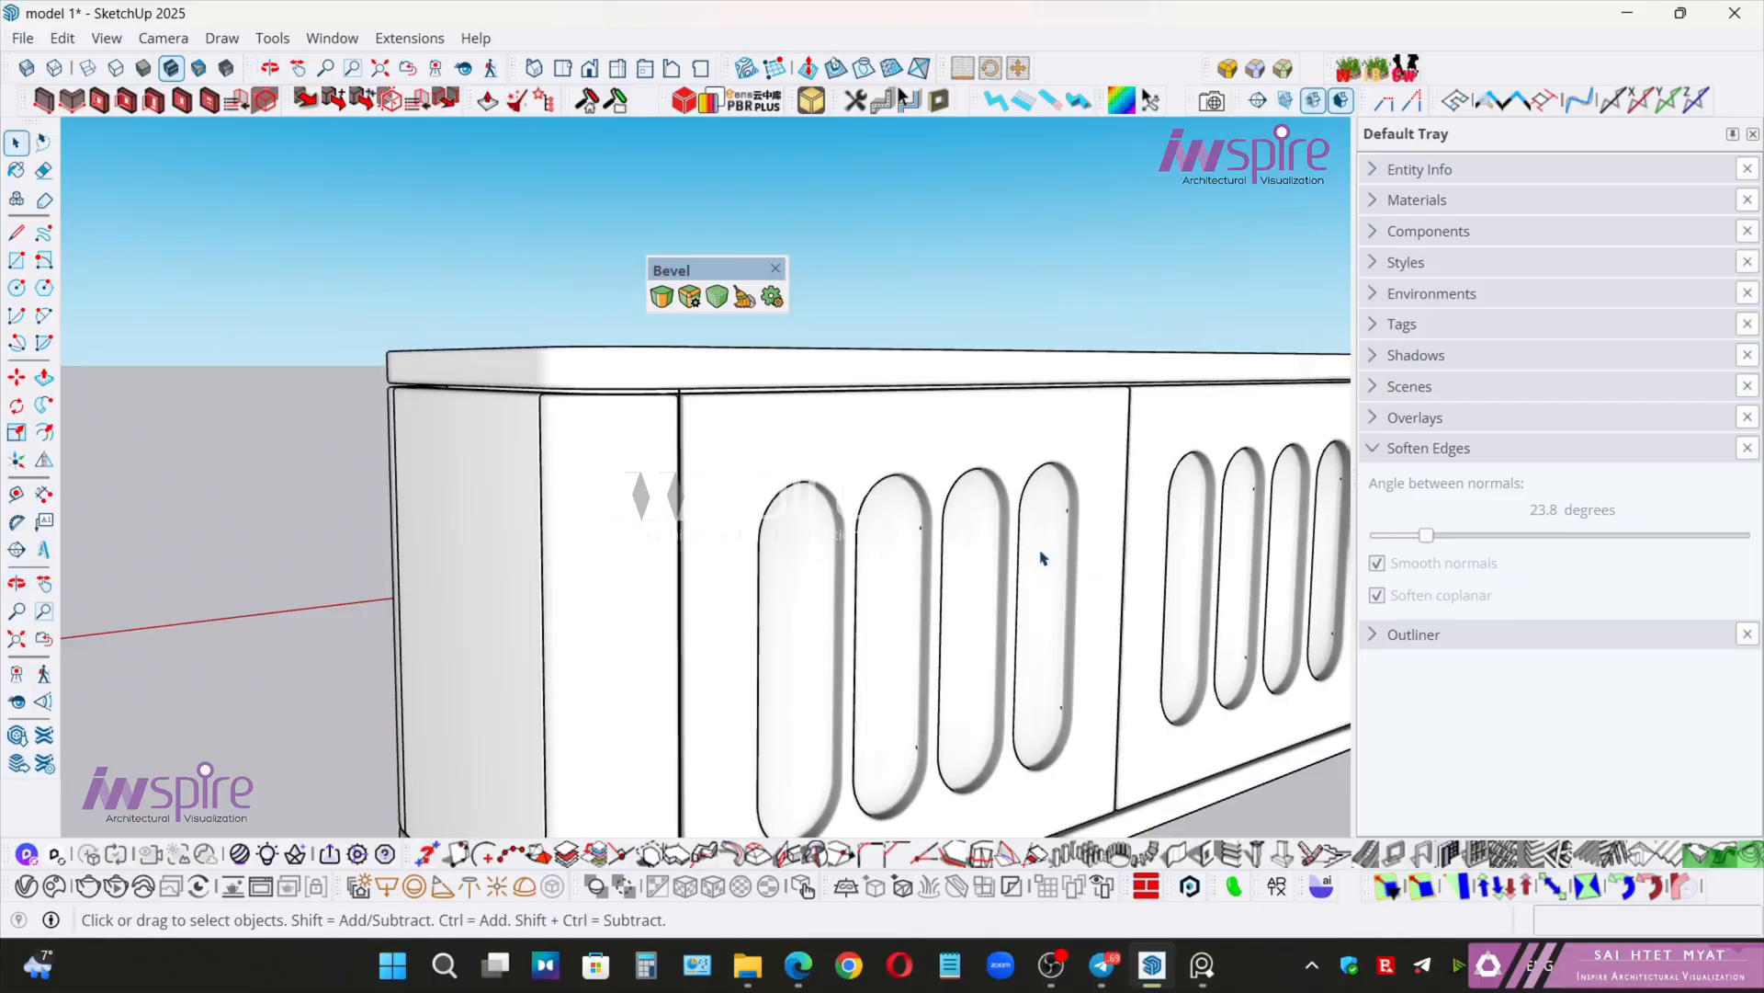
scroll(904, 570, down, 5)
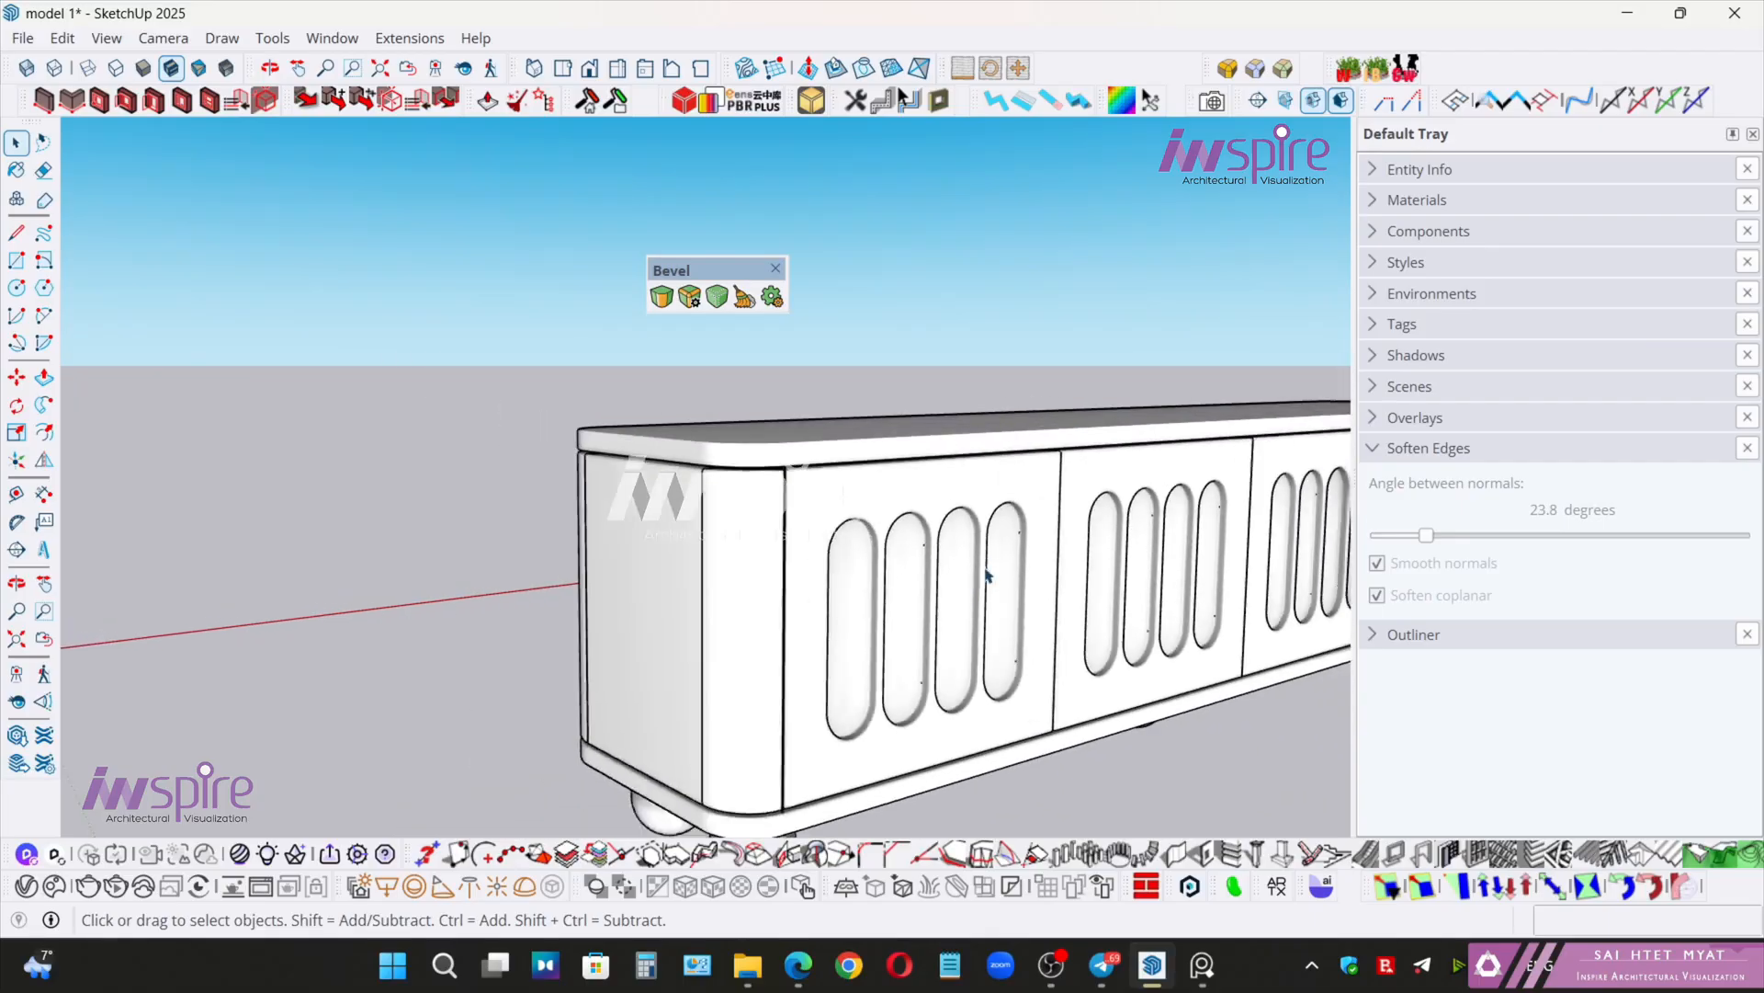
middle_drag(1049, 539, 550, 387)
middle_drag(540, 663, 496, 653)
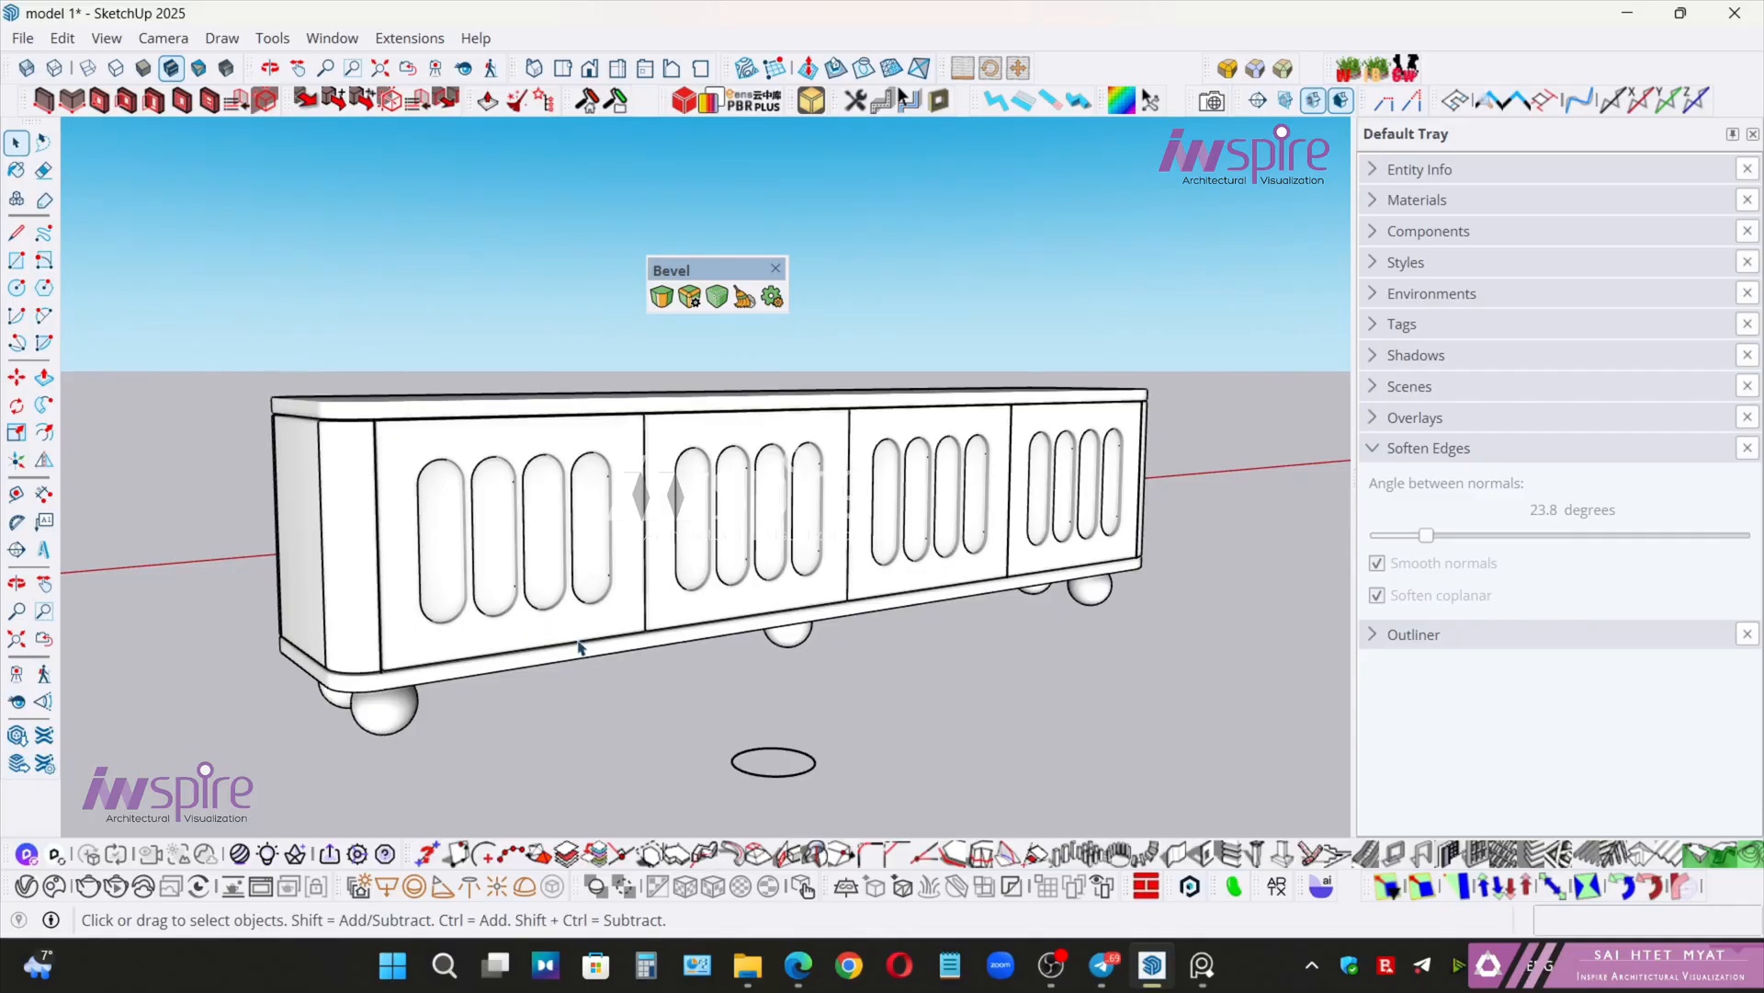
middle_drag(562, 657, 1216, 511)
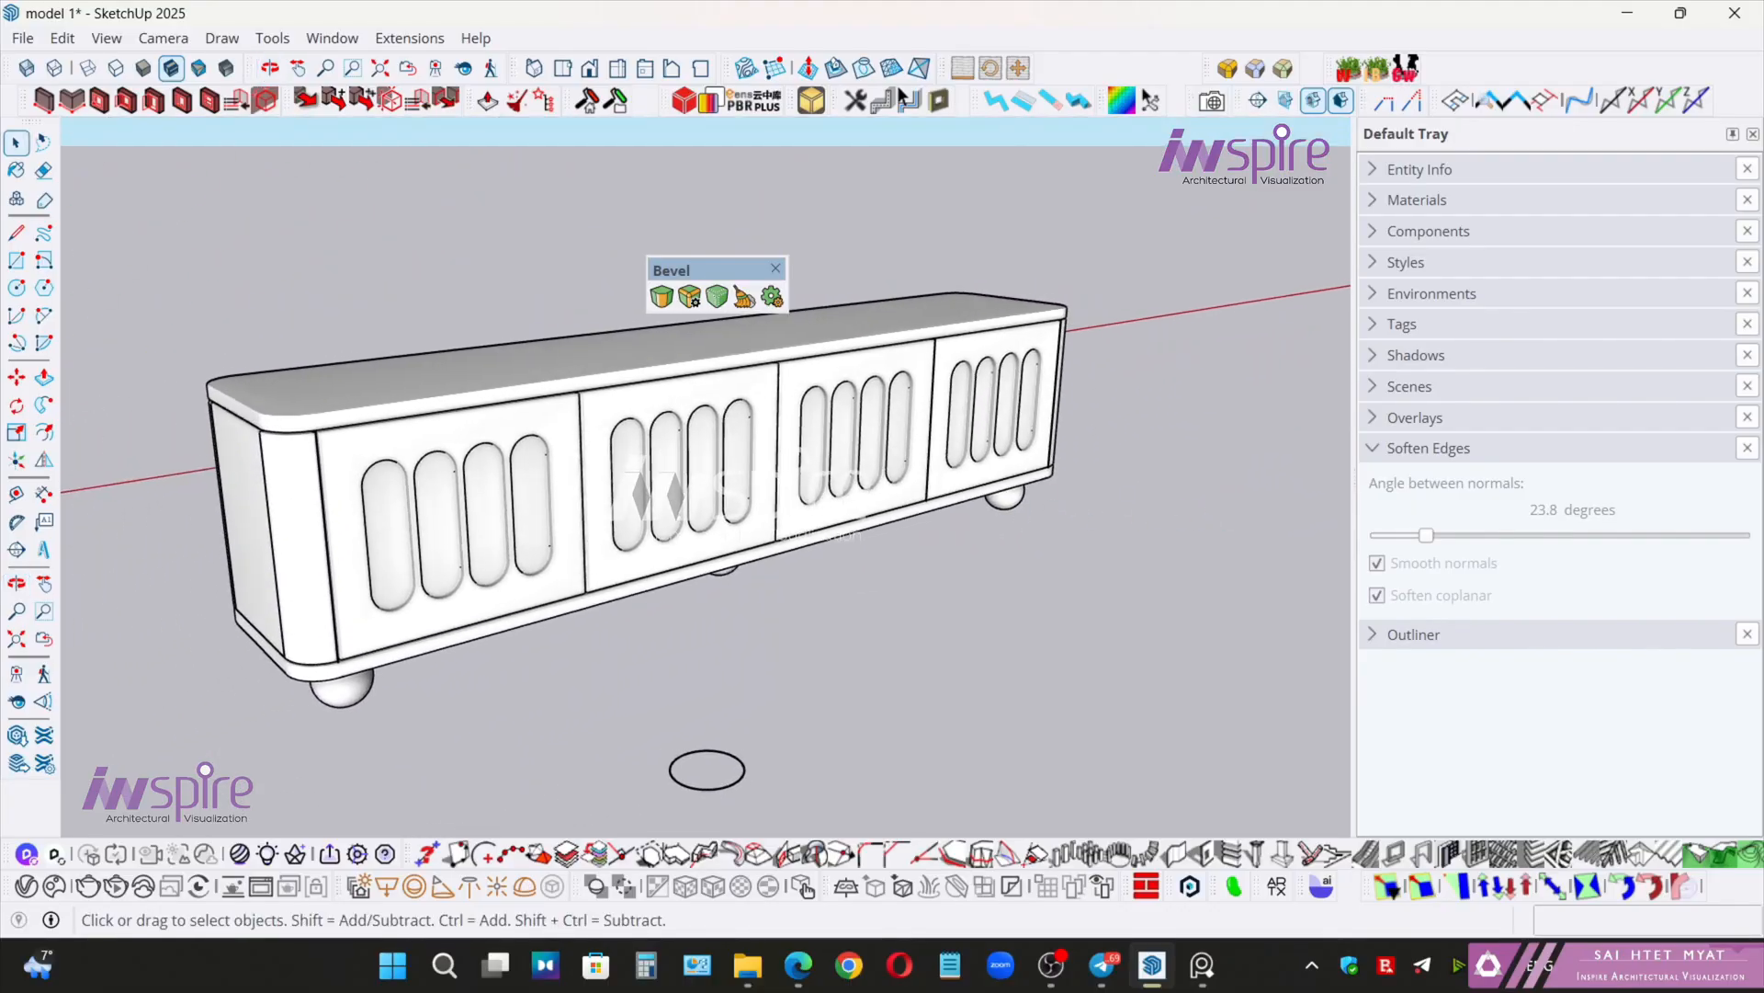